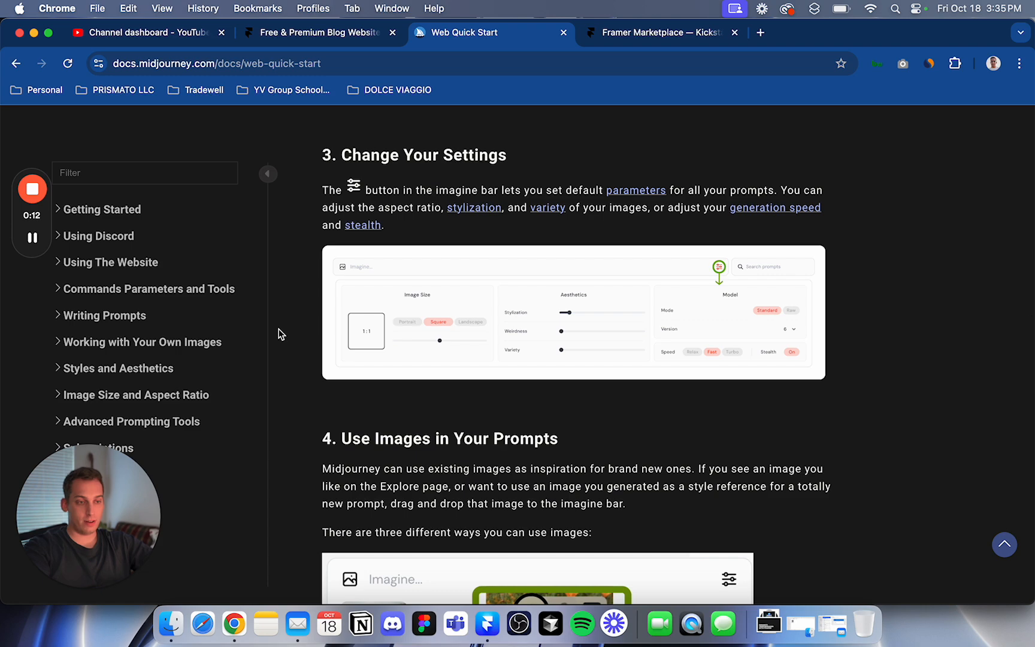
Look through Midjourney's Web Quick Start documentation page, including the Getting Started topics.
{"action": "scroll", "coordinate": [281, 334], "scroll_direction": "down", "scroll_amount": 20}
{"action": "scroll", "coordinate": [281, 335], "scroll_direction": "up", "scroll_amount": 20}
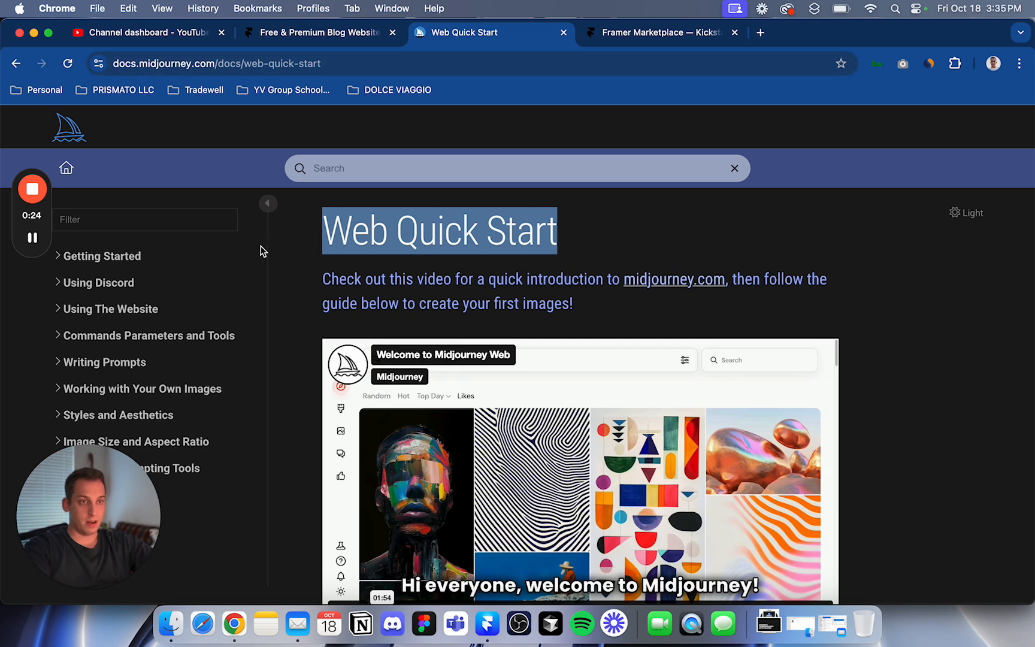
{"action": "left_click", "coordinate": [196, 65]}
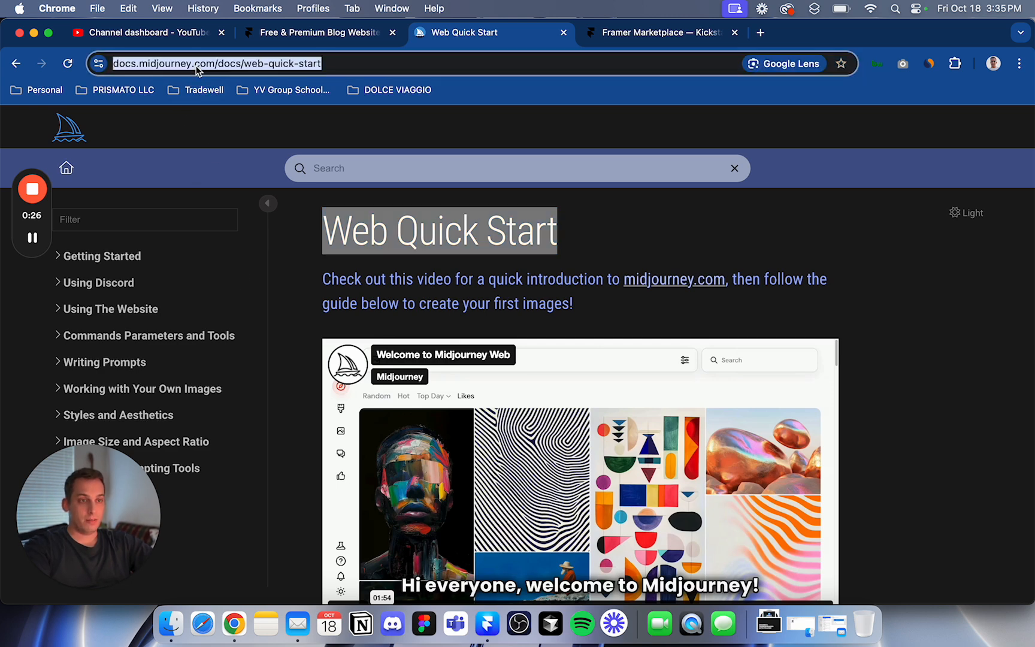
{"action": "left_click", "coordinate": [273, 184]}
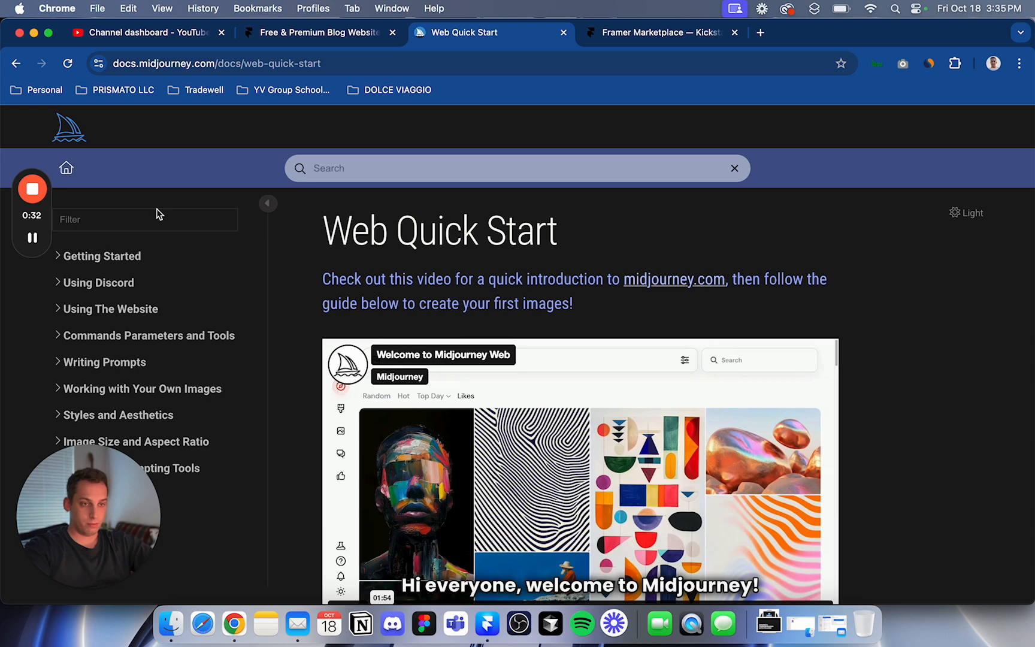
{"action": "left_click", "coordinate": [102, 256]}
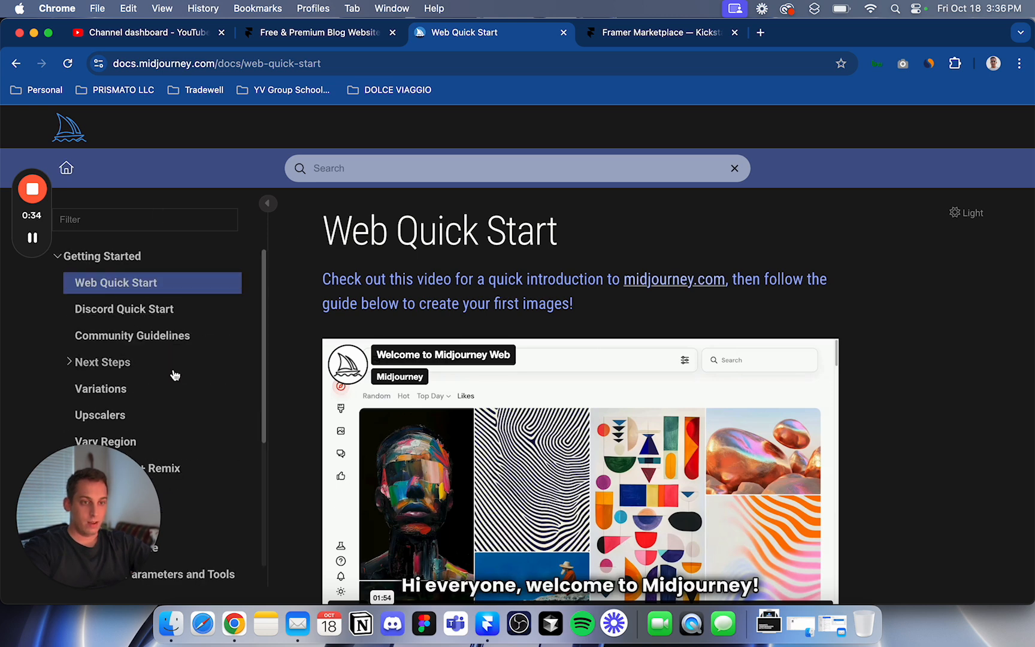
{"action": "left_click", "coordinate": [62, 258]}
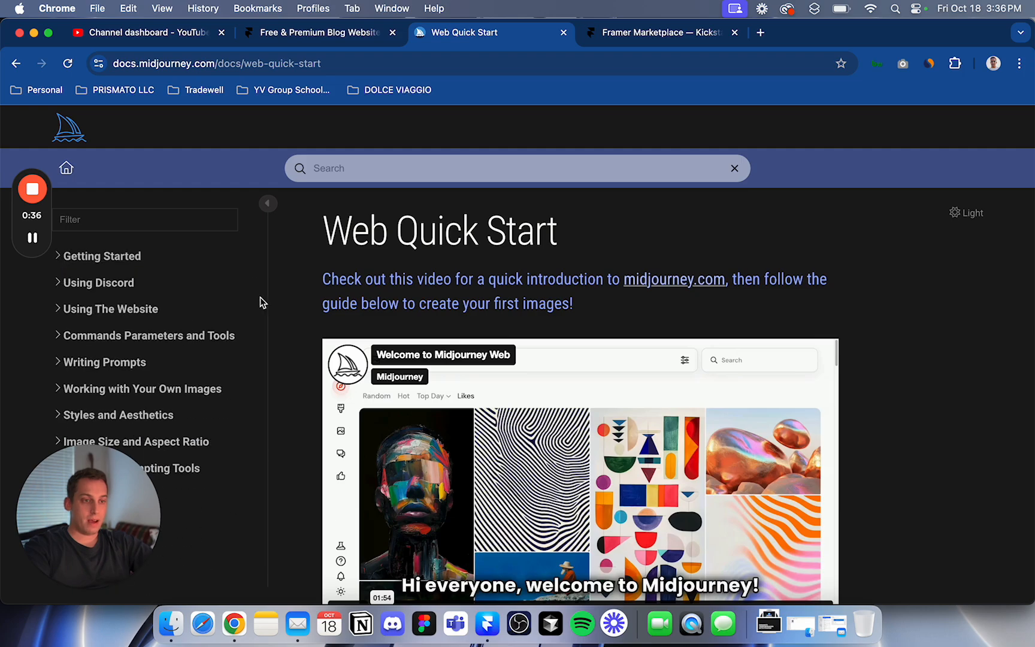
{"action": "scroll", "coordinate": [453, 468], "scroll_direction": "down", "scroll_amount": 20}
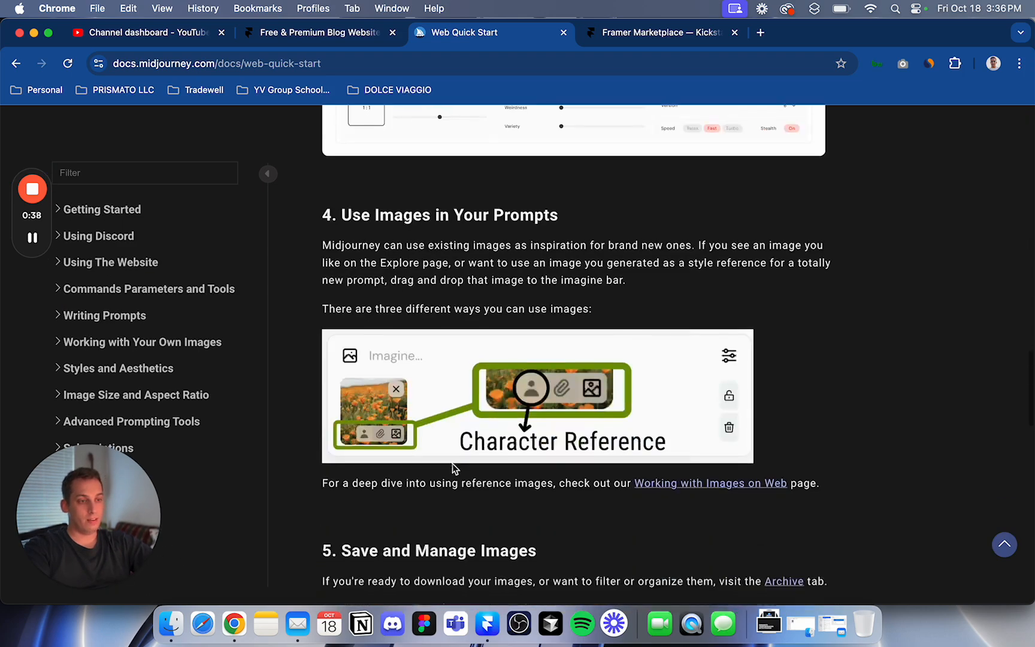
{"action": "scroll", "coordinate": [454, 468], "scroll_direction": "up", "scroll_amount": 20}
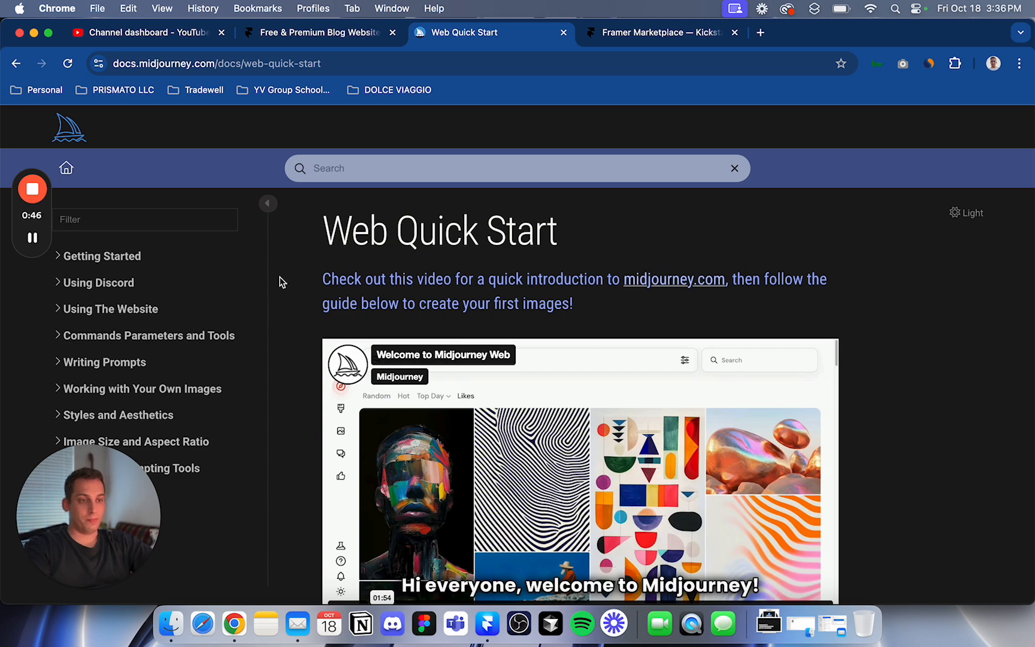
{"action": "scroll", "coordinate": [280, 280], "scroll_direction": "down", "scroll_amount": 10}
{"action": "scroll", "coordinate": [280, 282], "scroll_direction": "up", "scroll_amount": 10}
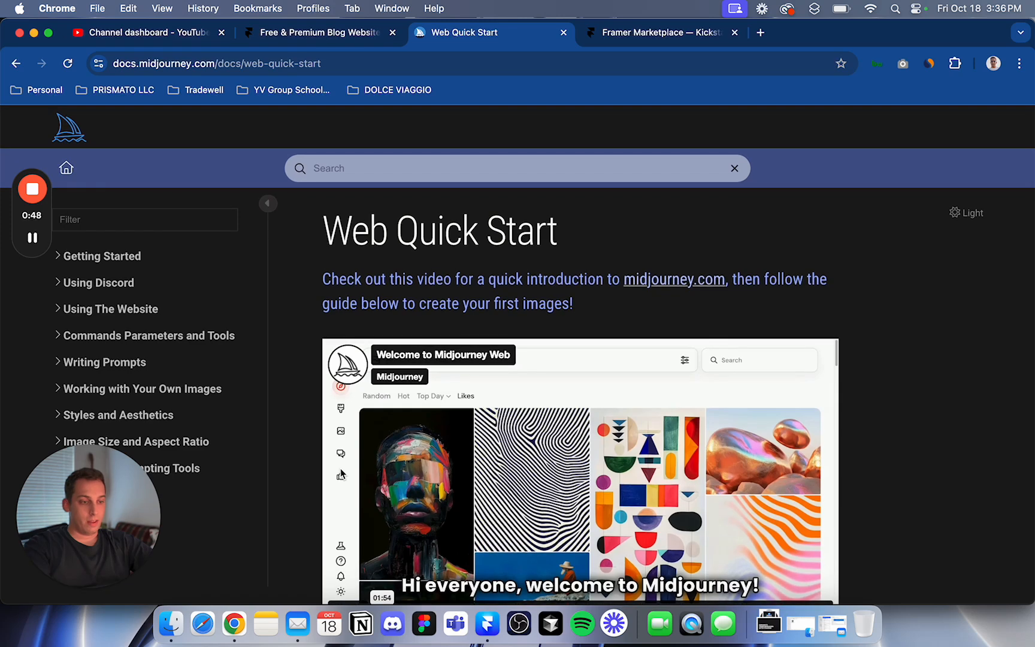
Switch to Framer and examine the Framepad project's Navbar, Hero, Features, Social Proof and CTA section pages.
{"action": "left_click", "coordinate": [487, 624]}
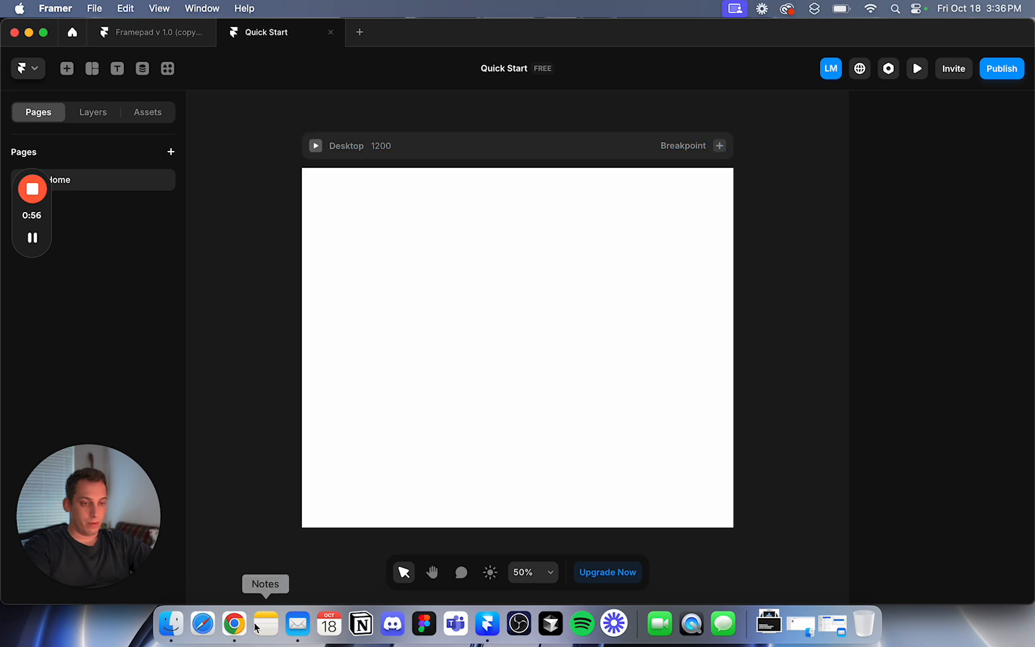
{"action": "left_click", "coordinate": [234, 624]}
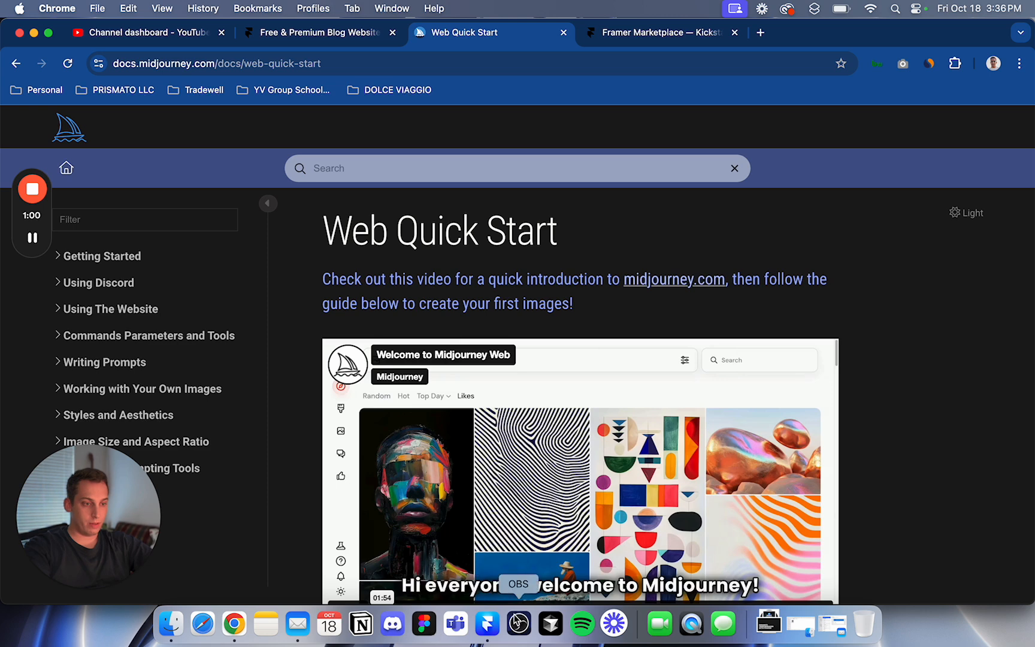
{"action": "left_click", "coordinate": [495, 629]}
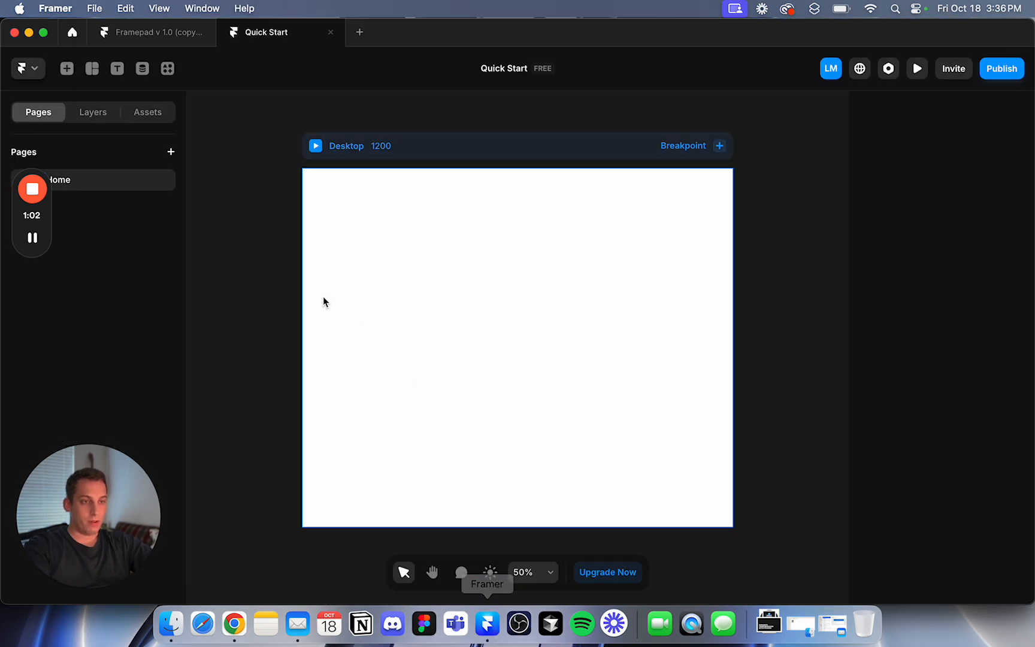
{"action": "left_click", "coordinate": [170, 34]}
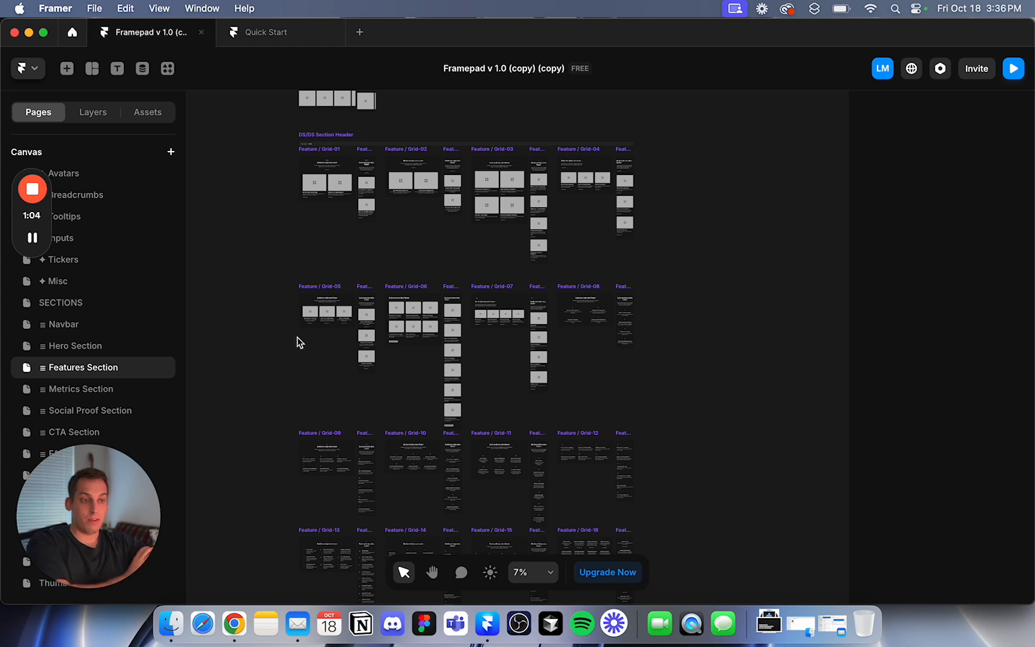
{"action": "scroll", "coordinate": [347, 455], "scroll_direction": "down", "scroll_amount": 5}
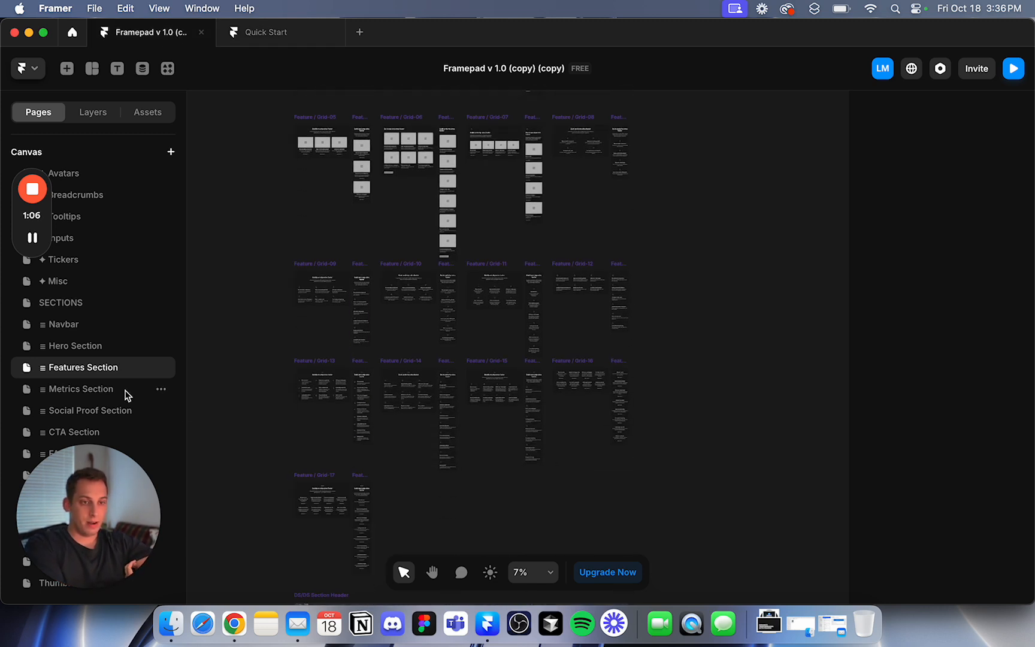
{"action": "left_click", "coordinate": [114, 346]}
{"action": "left_click", "coordinate": [79, 324]}
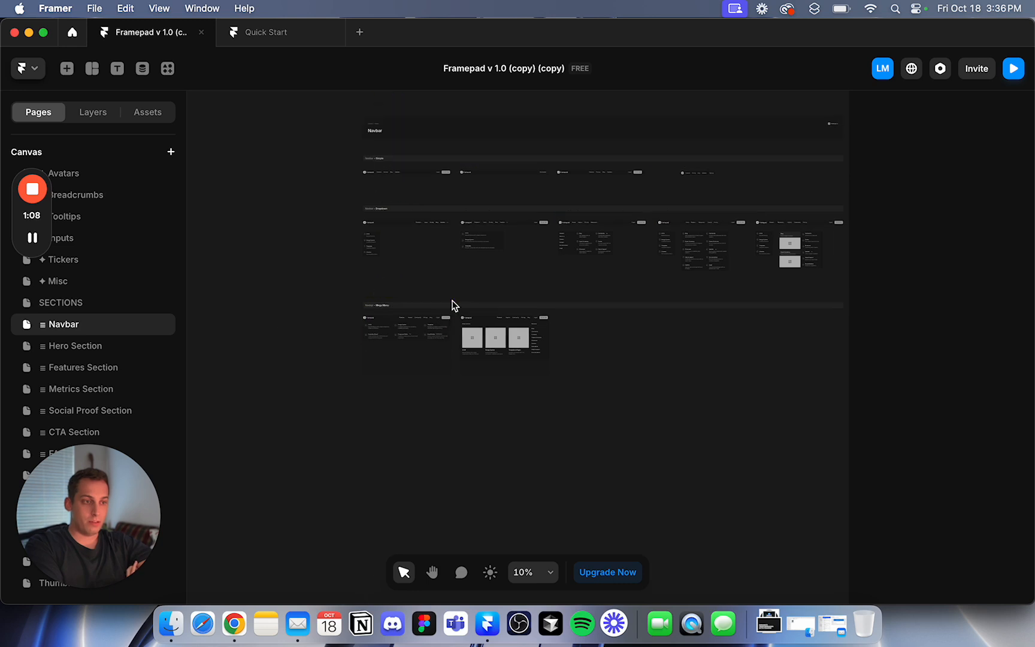
{"action": "scroll", "coordinate": [430, 261], "scroll_direction": "up", "scroll_amount": 6}
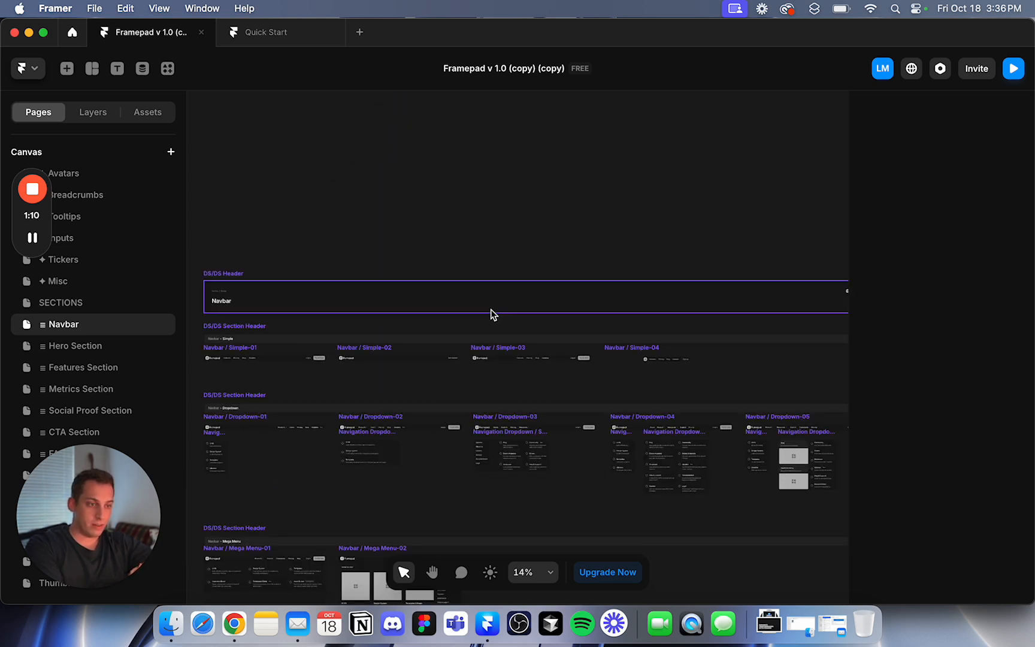
{"action": "left_click", "coordinate": [78, 367]}
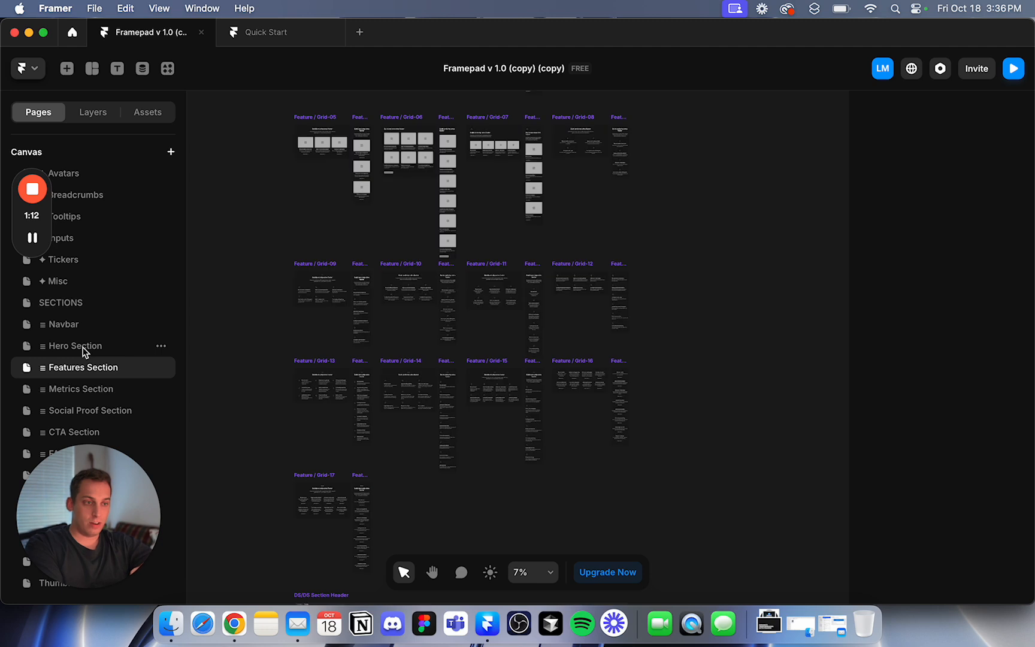
{"action": "left_click", "coordinate": [82, 347]}
{"action": "left_click", "coordinate": [89, 413]}
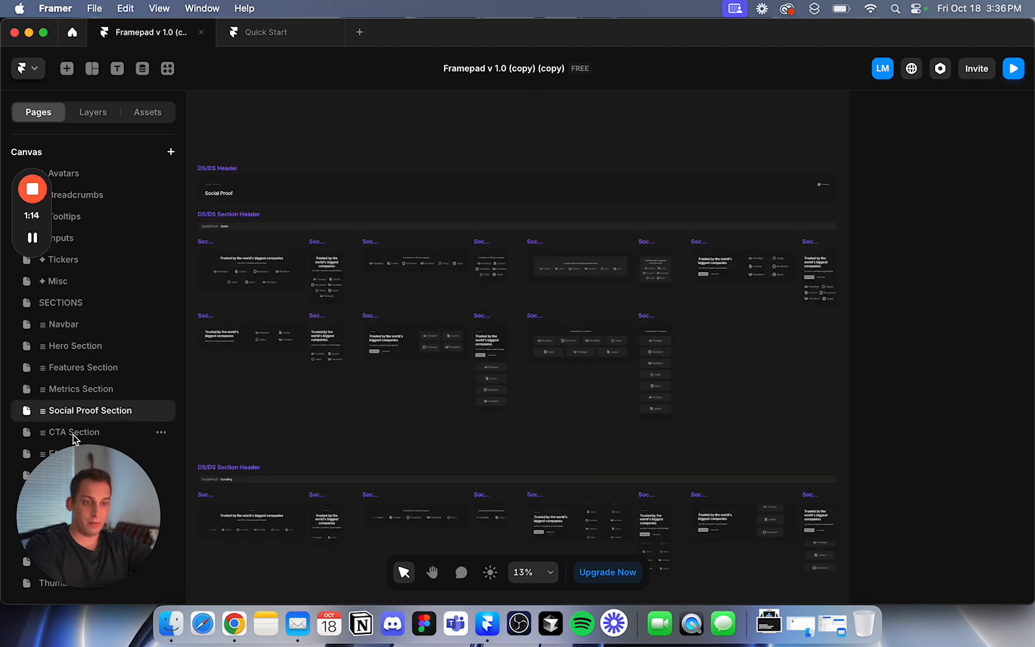
{"action": "left_click", "coordinate": [96, 430]}
{"action": "scroll", "coordinate": [482, 317], "scroll_direction": "up", "scroll_amount": 10}
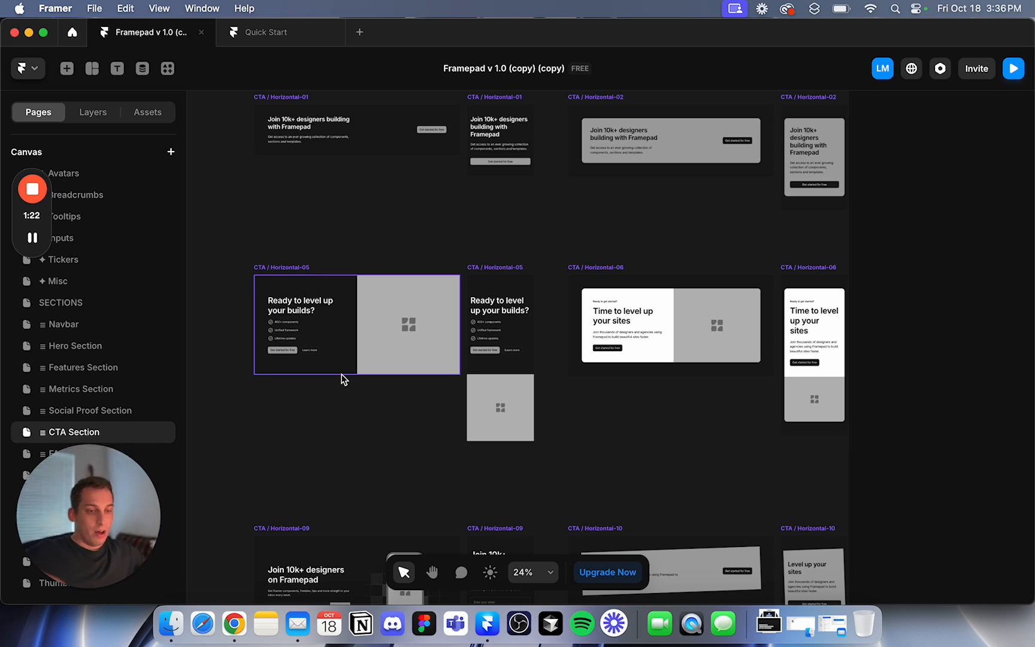
Compare the blank Quick Start project with the Framepad project, ending on Quick Start.
{"action": "left_click", "coordinate": [285, 35]}
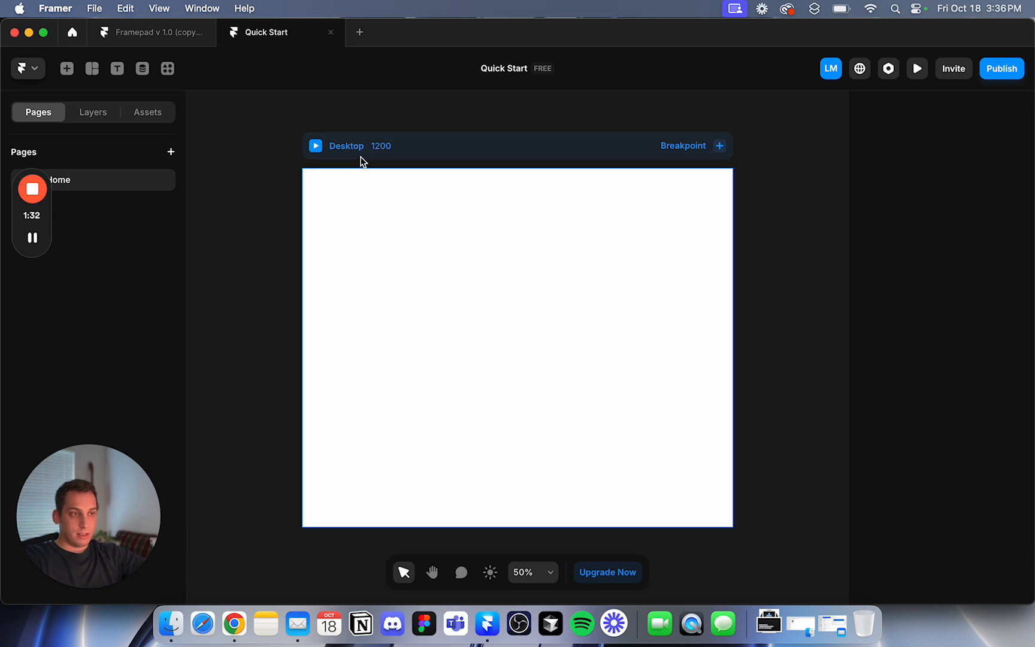
{"action": "left_click", "coordinate": [171, 35]}
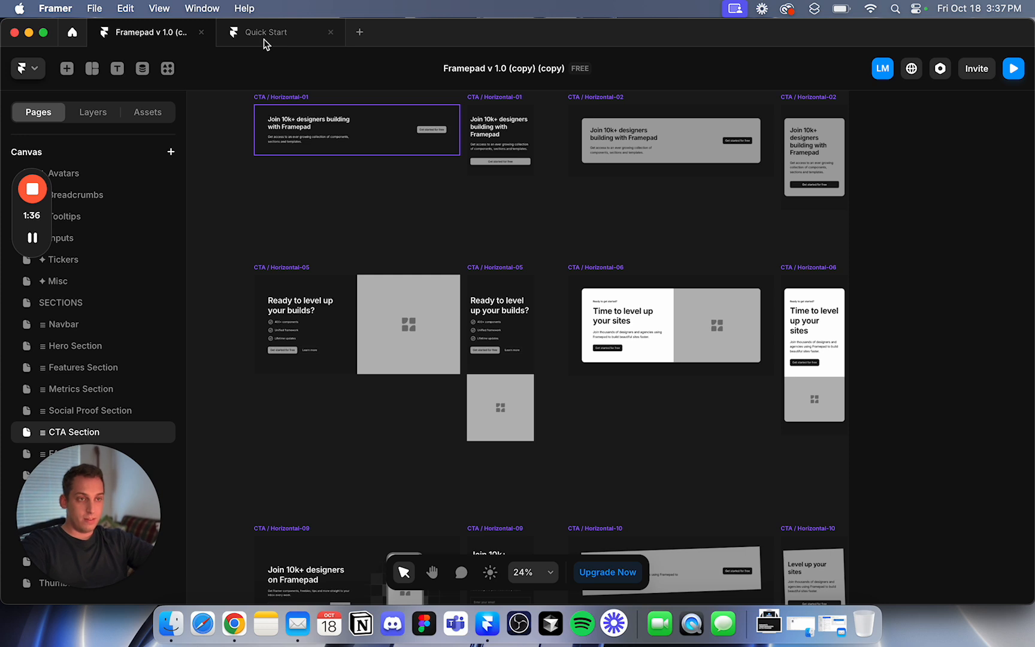
{"action": "left_click", "coordinate": [263, 39]}
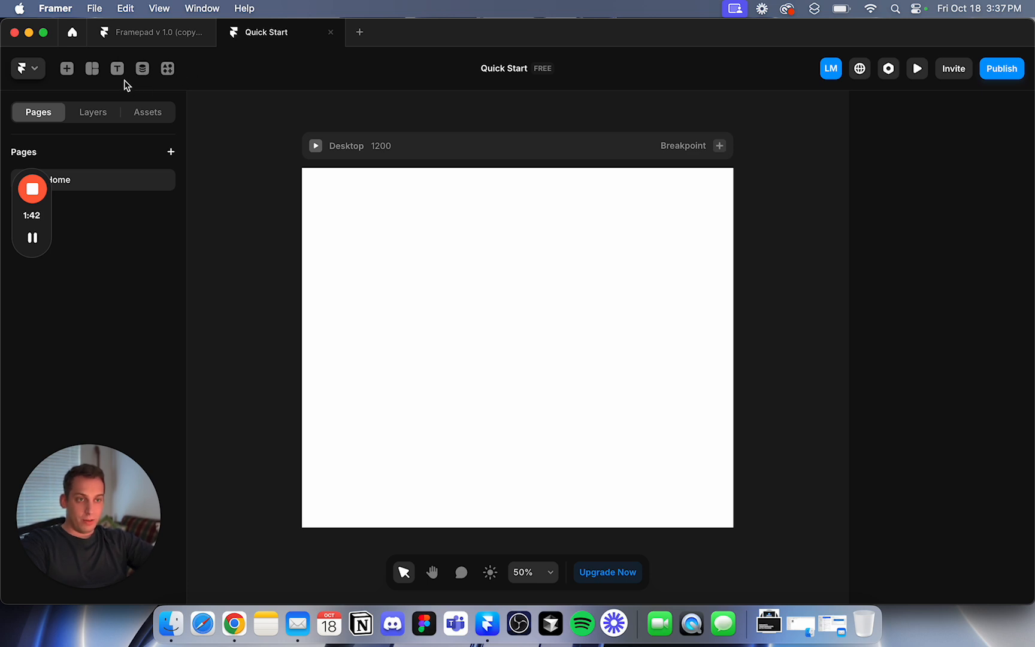
{"action": "left_click", "coordinate": [155, 31]}
{"action": "left_click", "coordinate": [268, 34]}
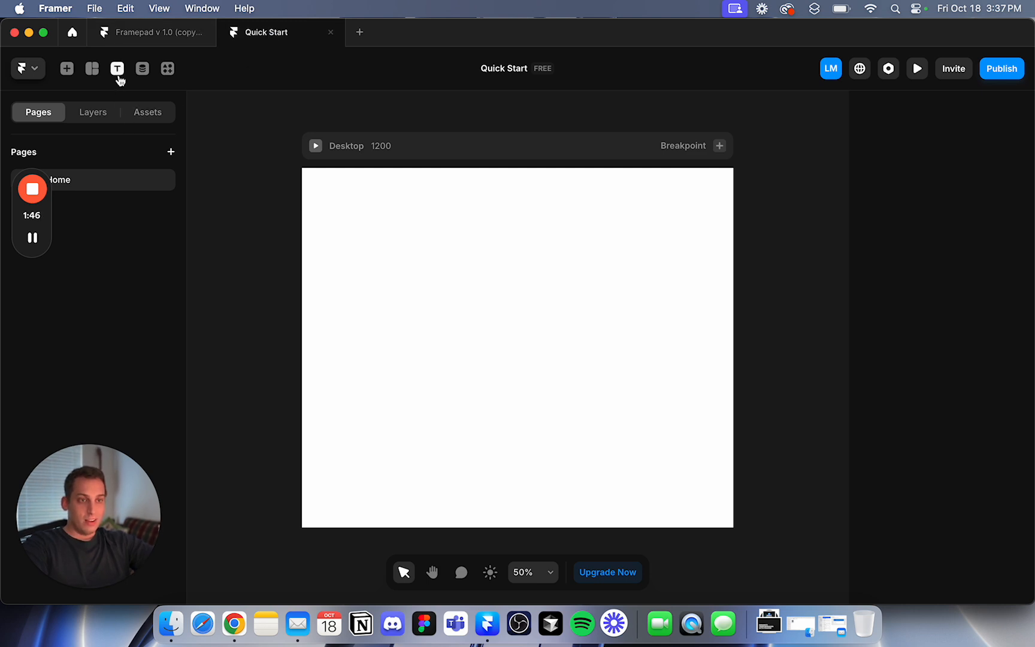
Find and launch the Blocs plugin in the Quick Start project and look over its home page.
{"action": "left_click", "coordinate": [163, 75]}
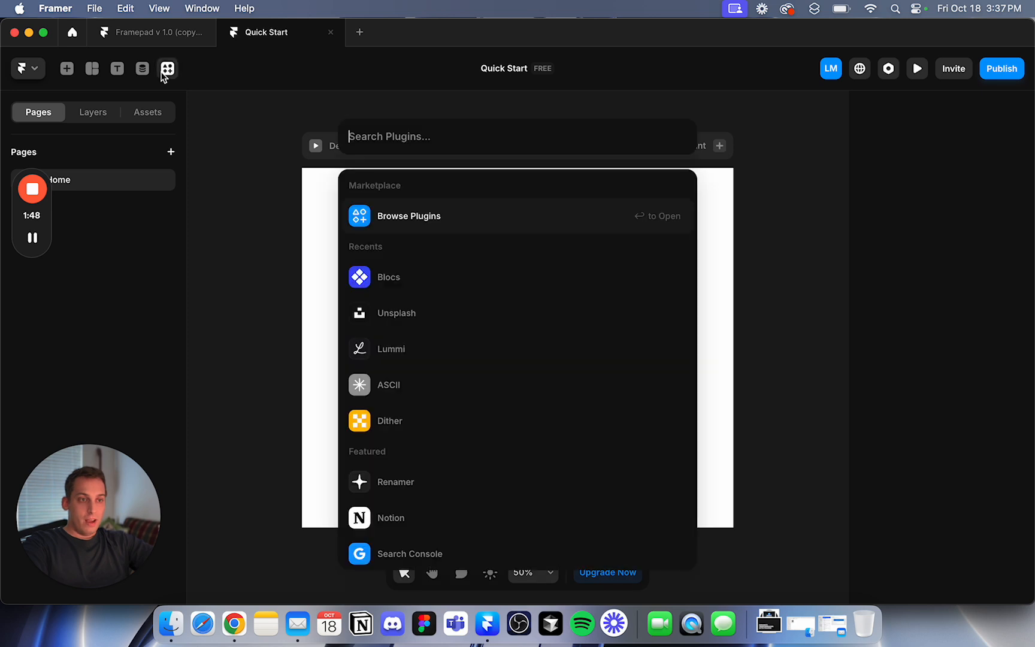
{"action": "type", "text": "bloc"}
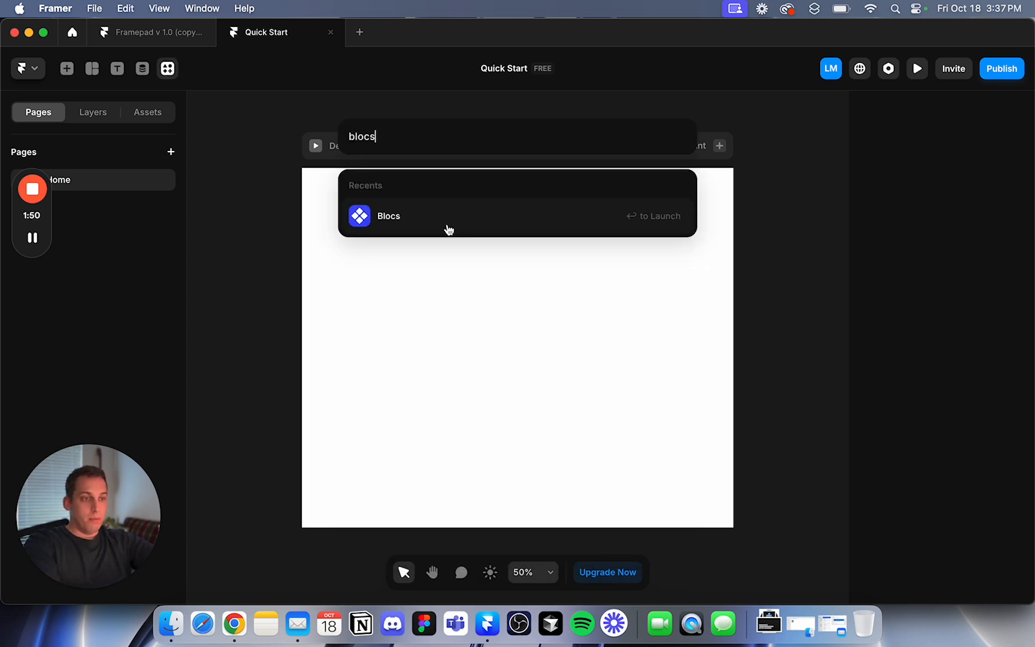
{"action": "type", "text": "s"}
{"action": "left_click", "coordinate": [455, 227]}
{"action": "scroll", "coordinate": [287, 358], "scroll_direction": "down", "scroll_amount": 2}
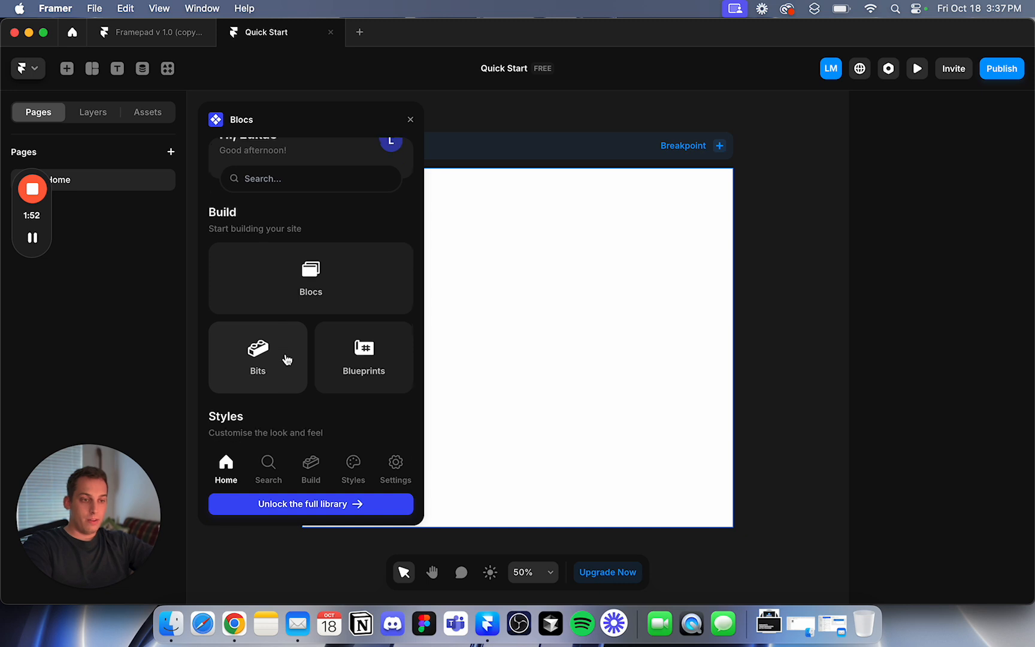
{"action": "scroll", "coordinate": [287, 358], "scroll_direction": "down", "scroll_amount": 5}
{"action": "scroll", "coordinate": [289, 362], "scroll_direction": "down", "scroll_amount": 3}
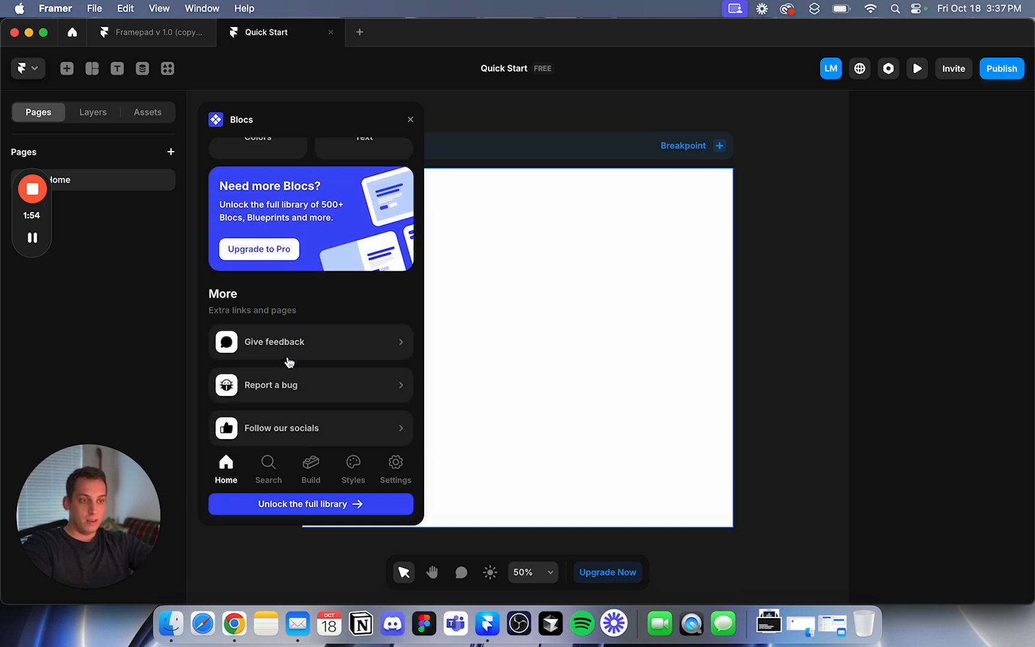
{"action": "scroll", "coordinate": [328, 314], "scroll_direction": "up", "scroll_amount": 10}
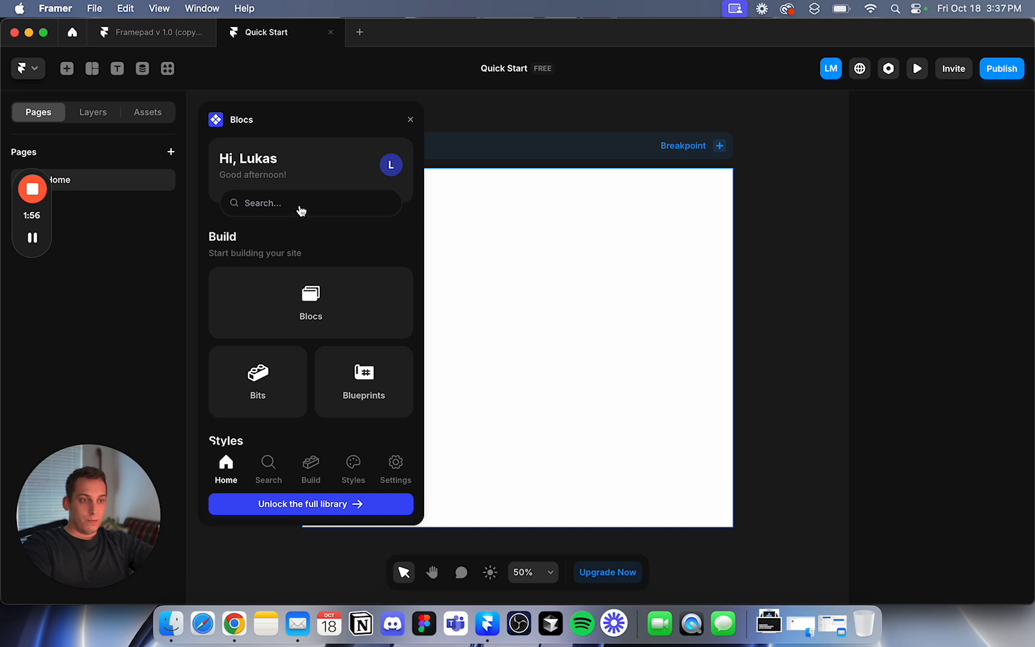
Search the Blocs library for "navb".
{"action": "left_click", "coordinate": [266, 204]}
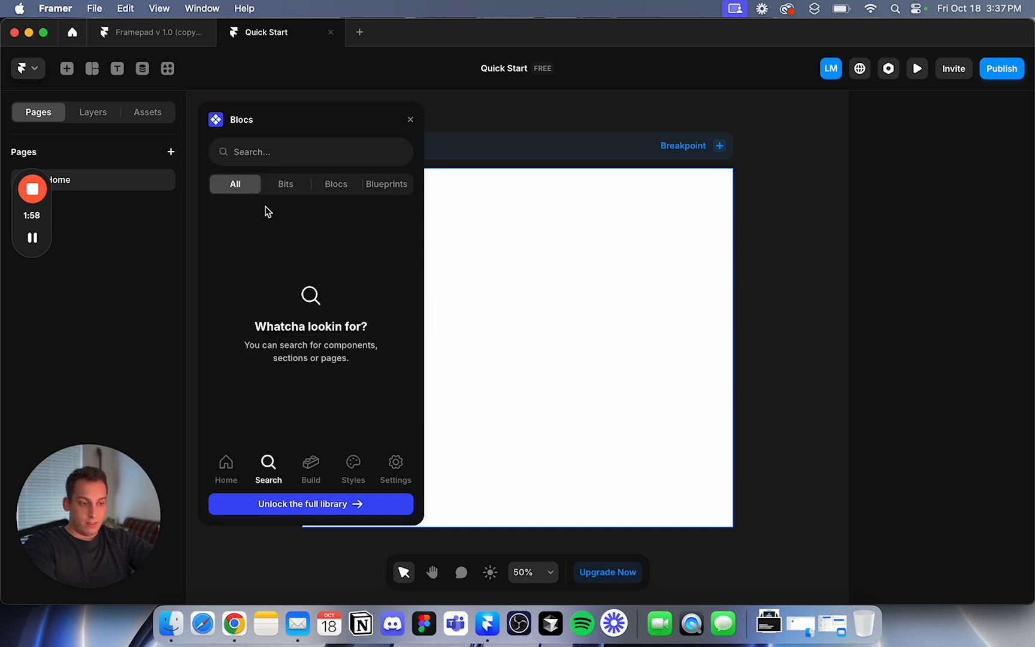
{"action": "left_click", "coordinate": [261, 153]}
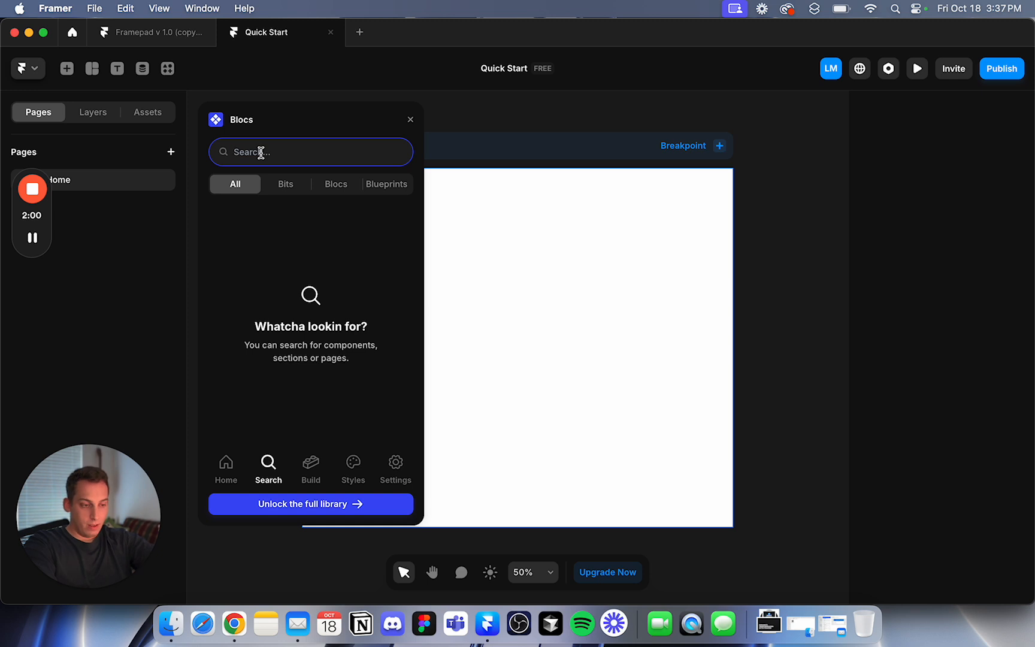
{"action": "type", "text": "navb"}
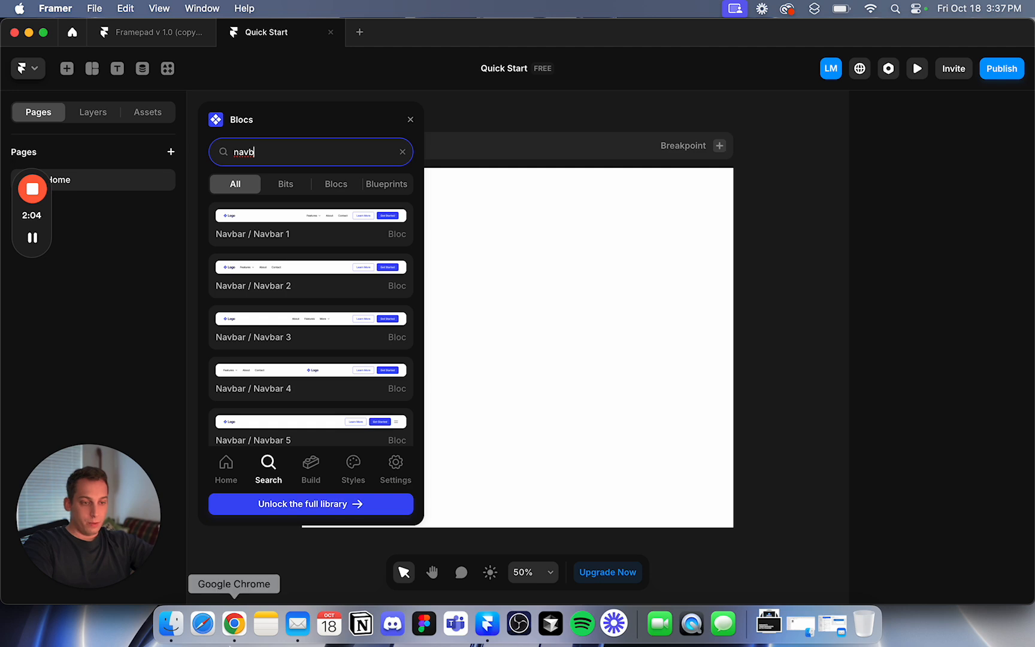
{"action": "left_click", "coordinate": [227, 640]}
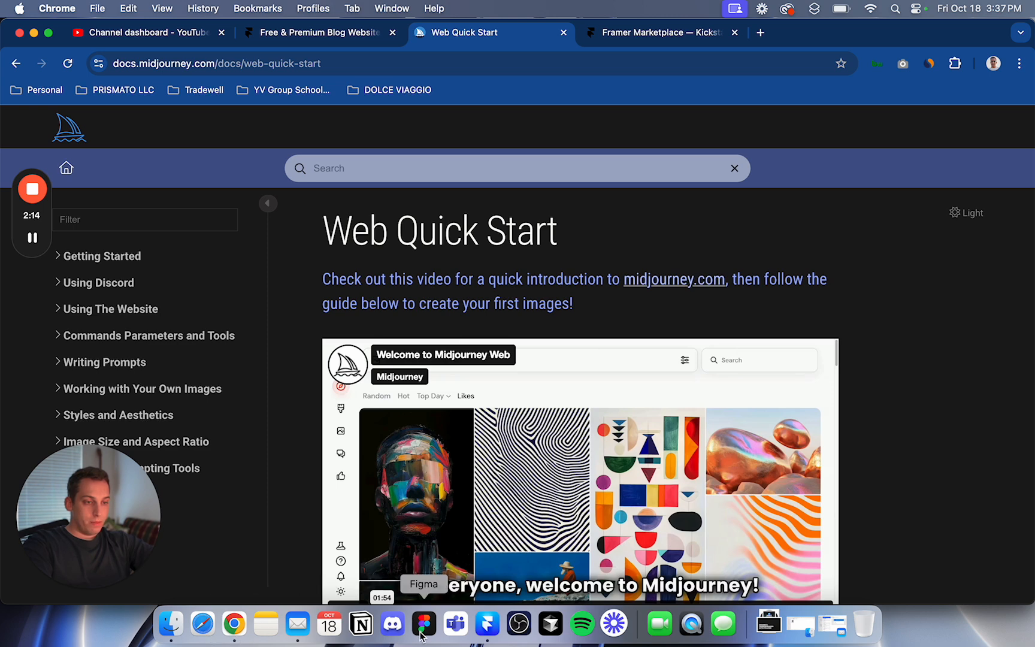
{"action": "left_click", "coordinate": [487, 623]}
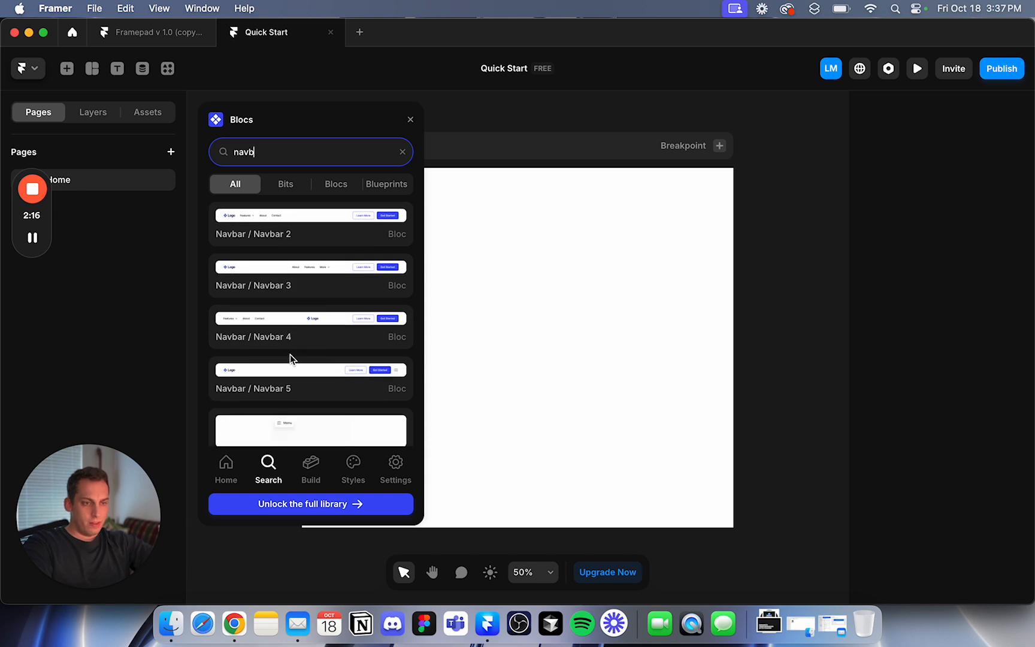
Examine the available navbar blocs, Navbar 1 through Navbar 6, in the Blocs search results.
{"action": "key", "text": "shift+1"}
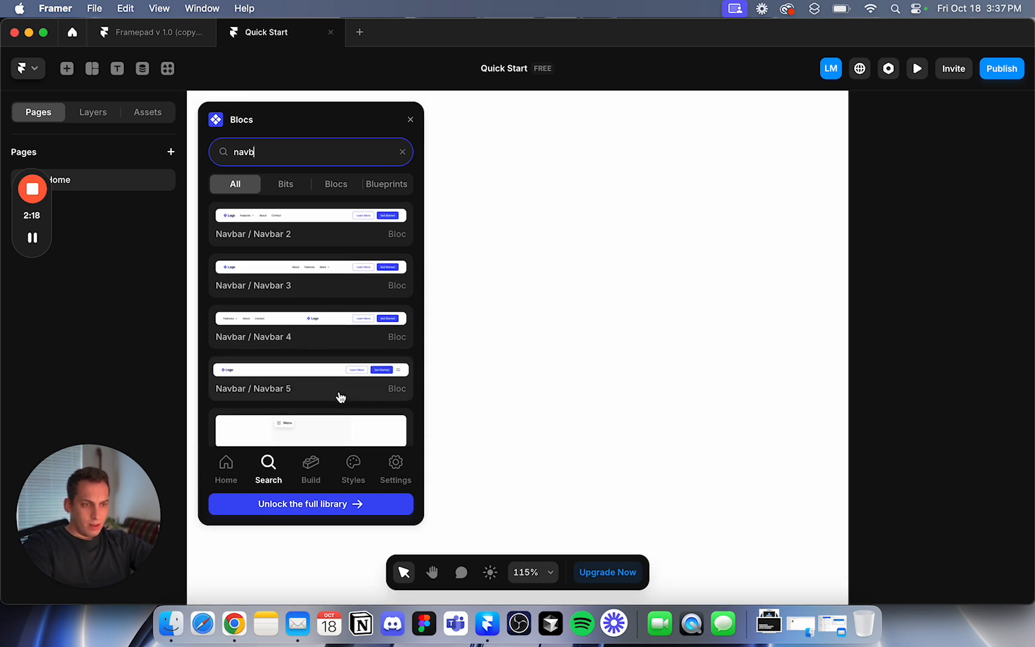
{"action": "scroll", "coordinate": [489, 358], "scroll_direction": "down", "scroll_amount": 5}
{"action": "scroll", "coordinate": [295, 430], "scroll_direction": "down", "scroll_amount": 1}
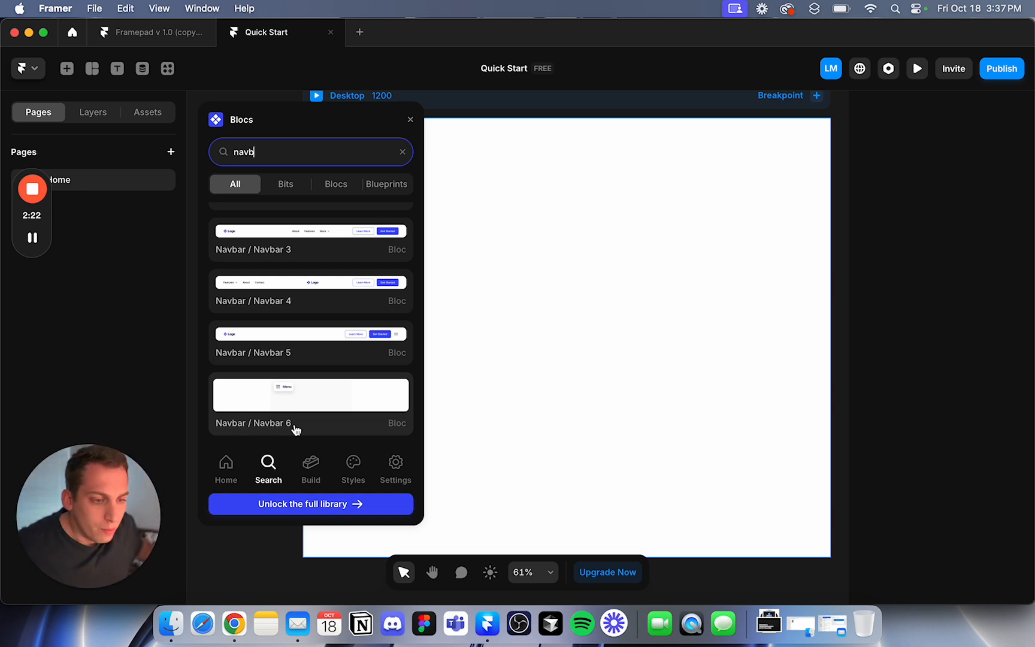
{"action": "scroll", "coordinate": [300, 310], "scroll_direction": "up", "scroll_amount": 2}
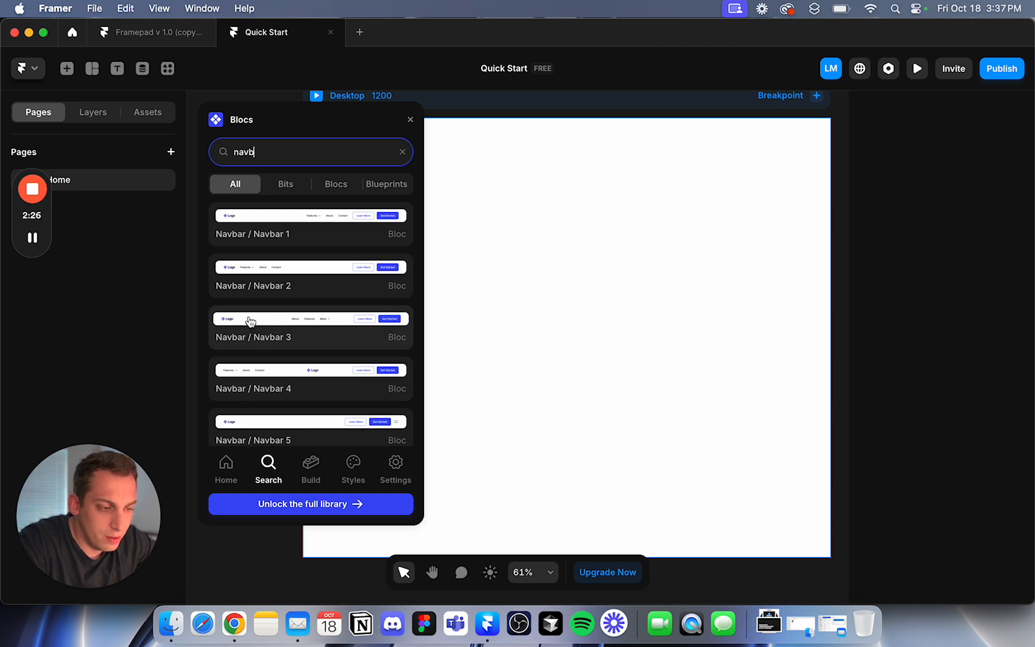
{"action": "scroll", "coordinate": [250, 321], "scroll_direction": "down", "scroll_amount": 2}
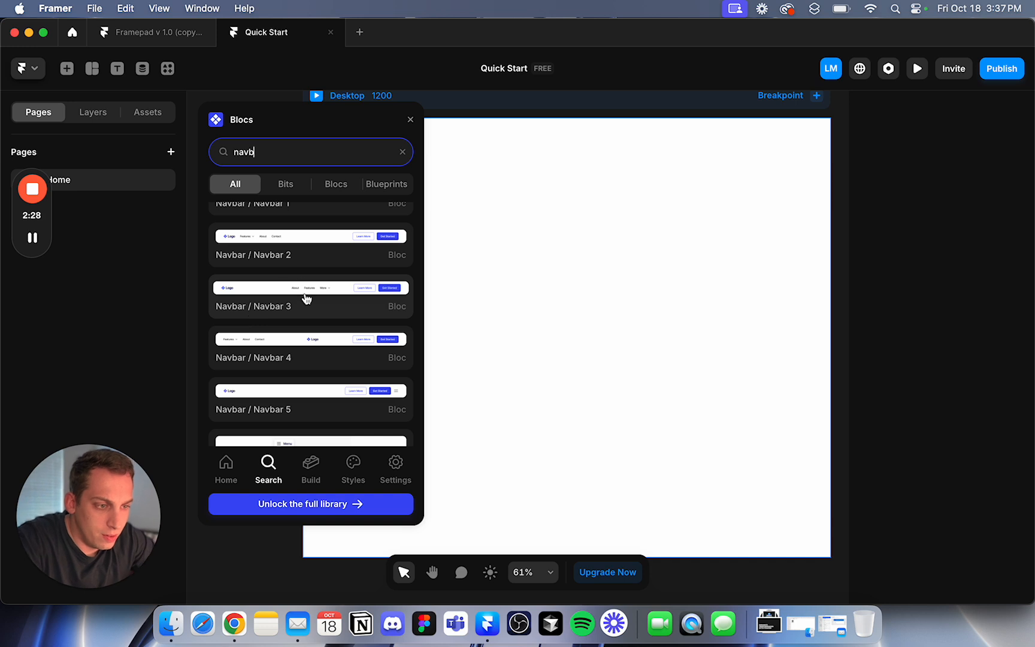
{"action": "scroll", "coordinate": [303, 296], "scroll_direction": "up", "scroll_amount": 2}
{"action": "scroll", "coordinate": [296, 316], "scroll_direction": "down", "scroll_amount": 1}
{"action": "scroll", "coordinate": [296, 316], "scroll_direction": "down", "scroll_amount": 4}
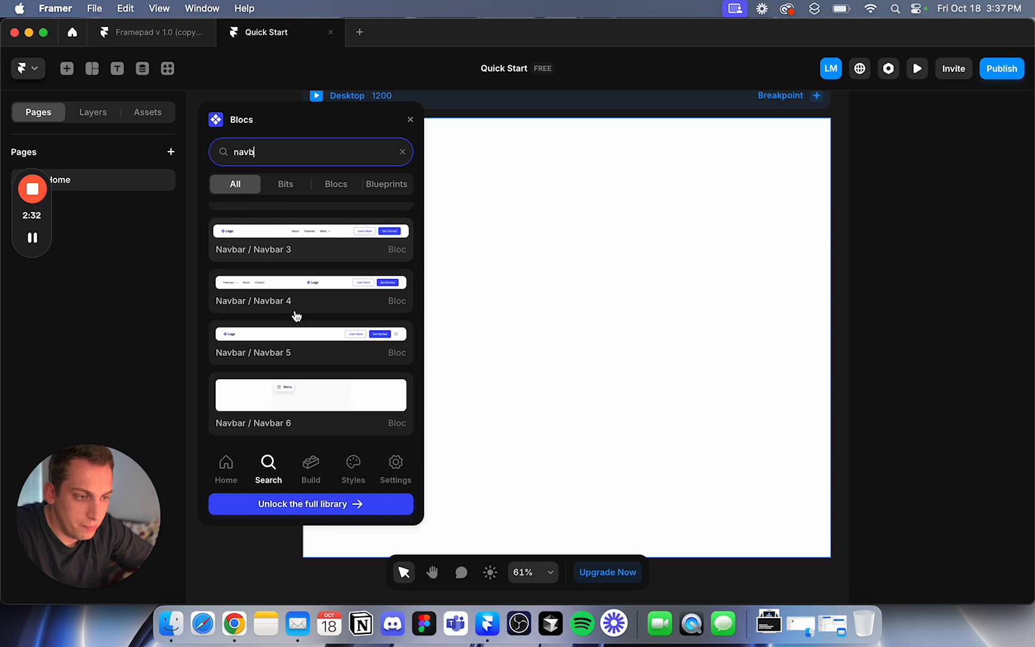
{"action": "scroll", "coordinate": [288, 346], "scroll_direction": "up", "scroll_amount": 4}
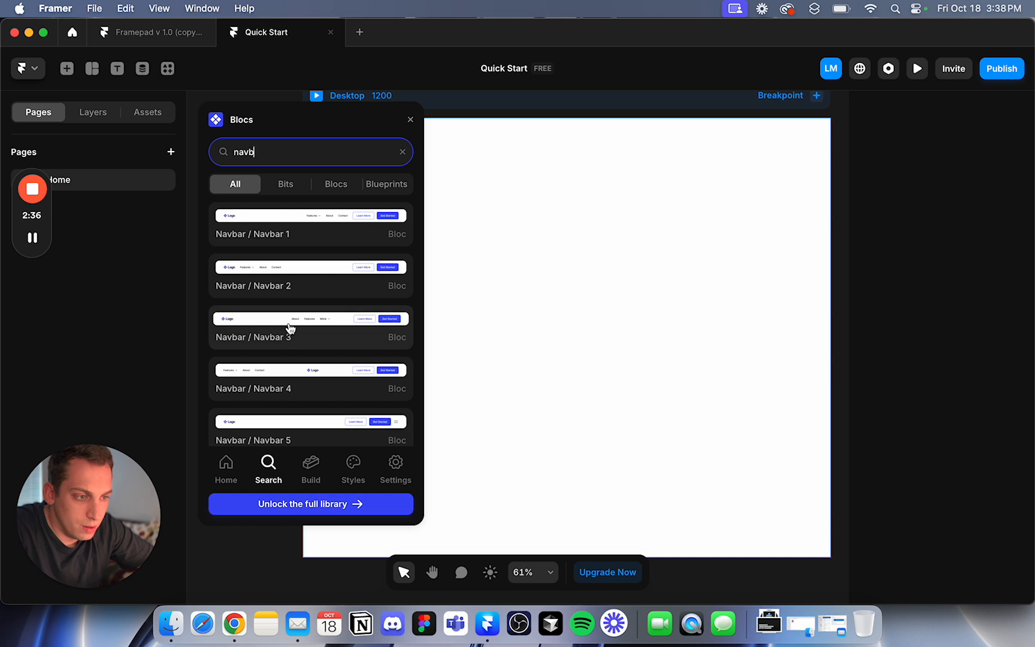
Try to place the Navbar 3 bloc on the Desktop page.
{"action": "left_click_drag", "start_coordinate": [290, 330], "coordinate": [591, 179]}
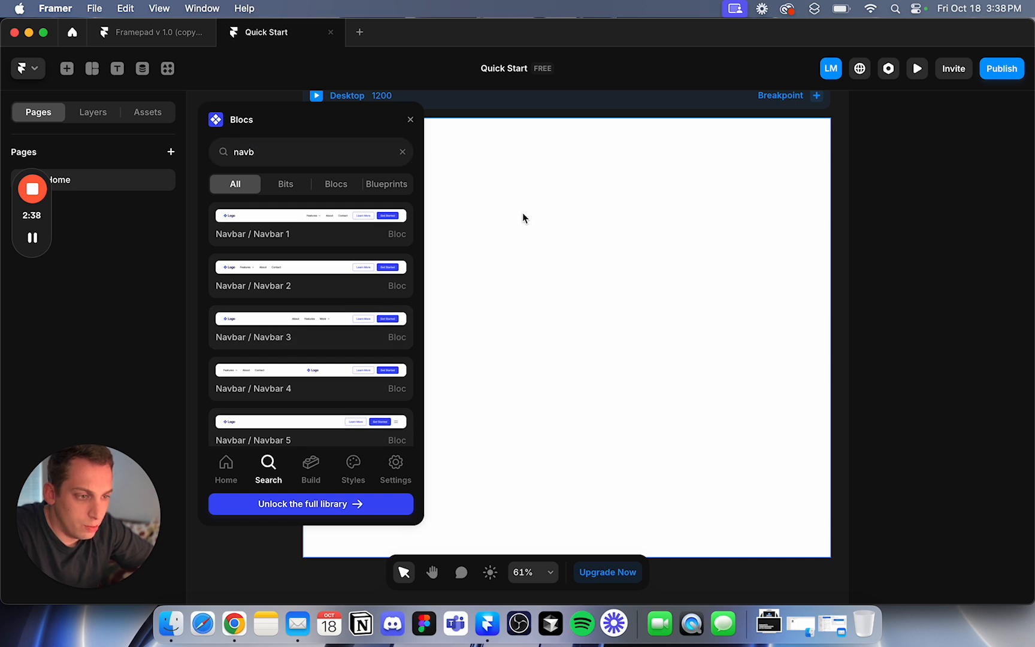
{"action": "left_click", "coordinate": [360, 315]}
{"action": "left_click", "coordinate": [315, 208]}
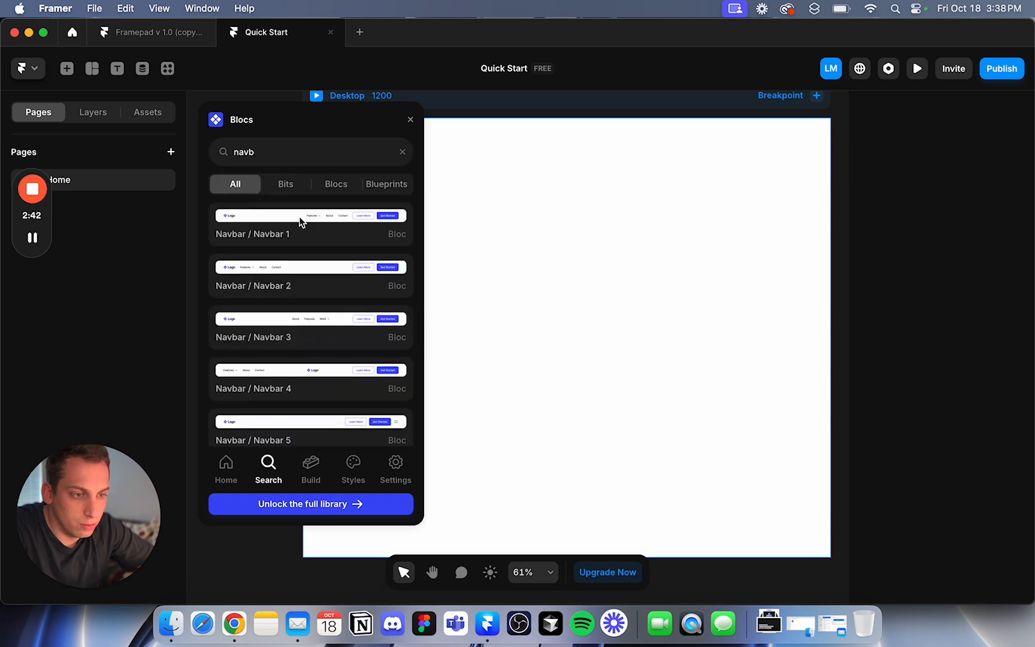
Insert the Navbar 1 bloc into the Desktop page.
{"action": "left_click", "coordinate": [273, 229]}
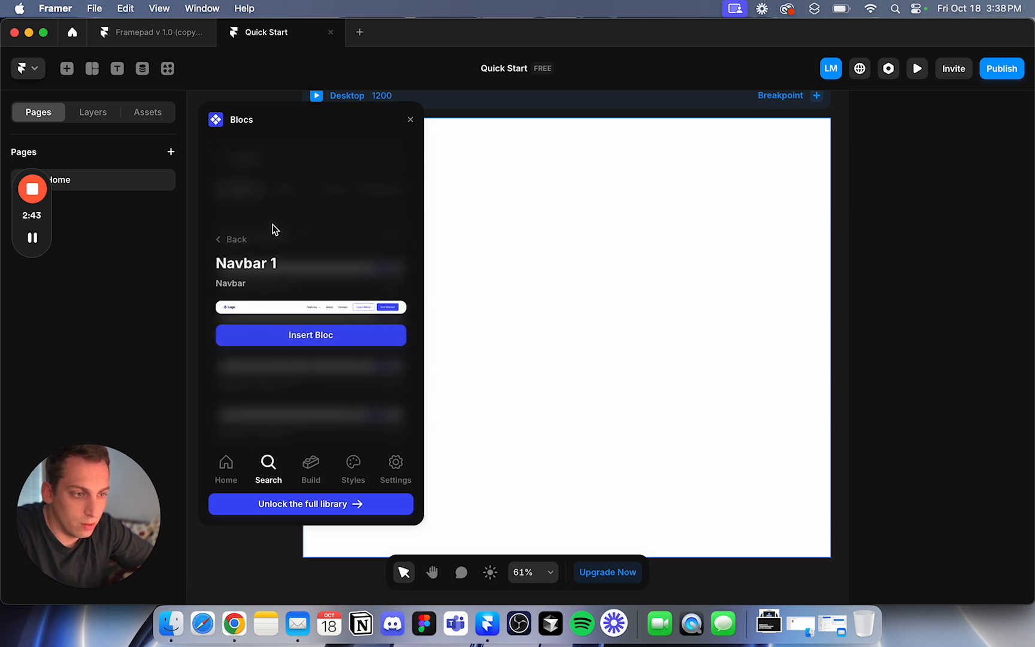
{"action": "left_click", "coordinate": [220, 246]}
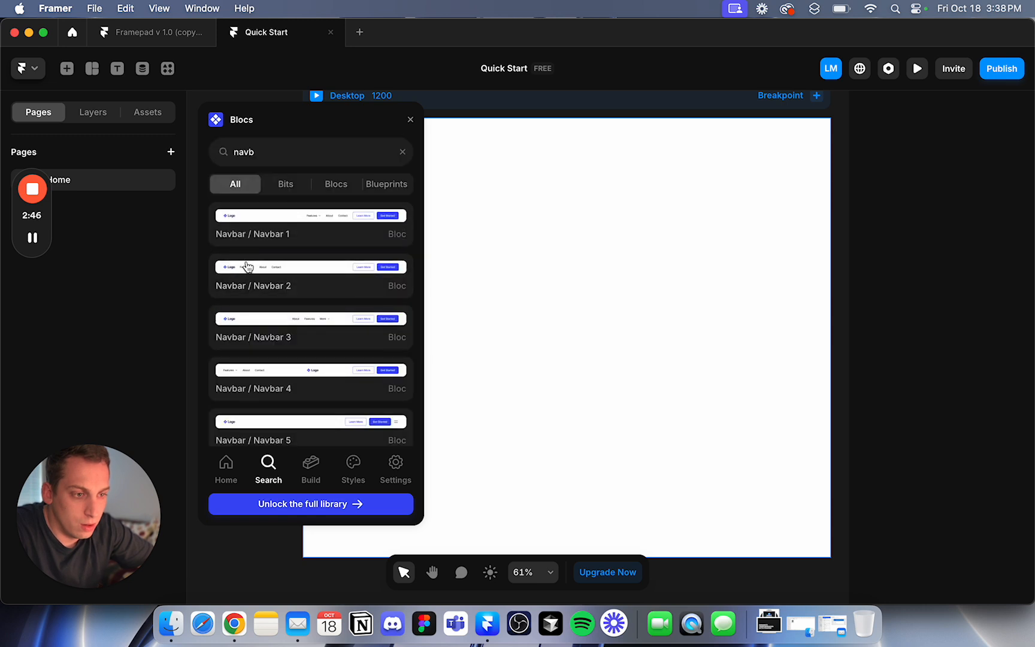
{"action": "left_click_drag", "start_coordinate": [252, 236], "coordinate": [543, 186]}
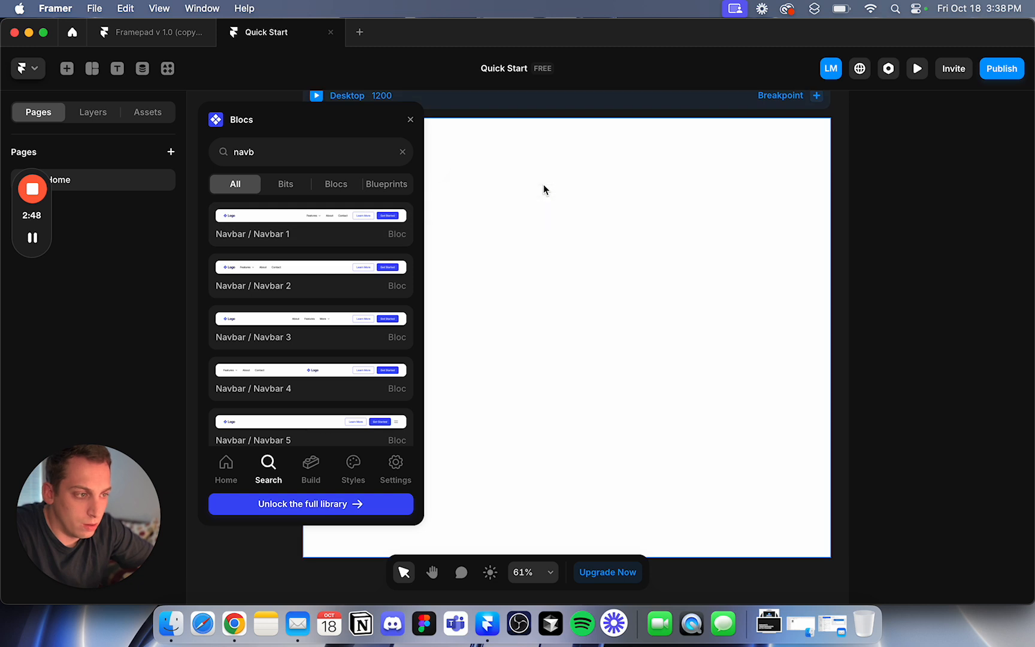
Examine the details of the Navbar 2, Navbar 4 and Navbar 5 blocs and return to the search results.
{"action": "left_click", "coordinate": [342, 286]}
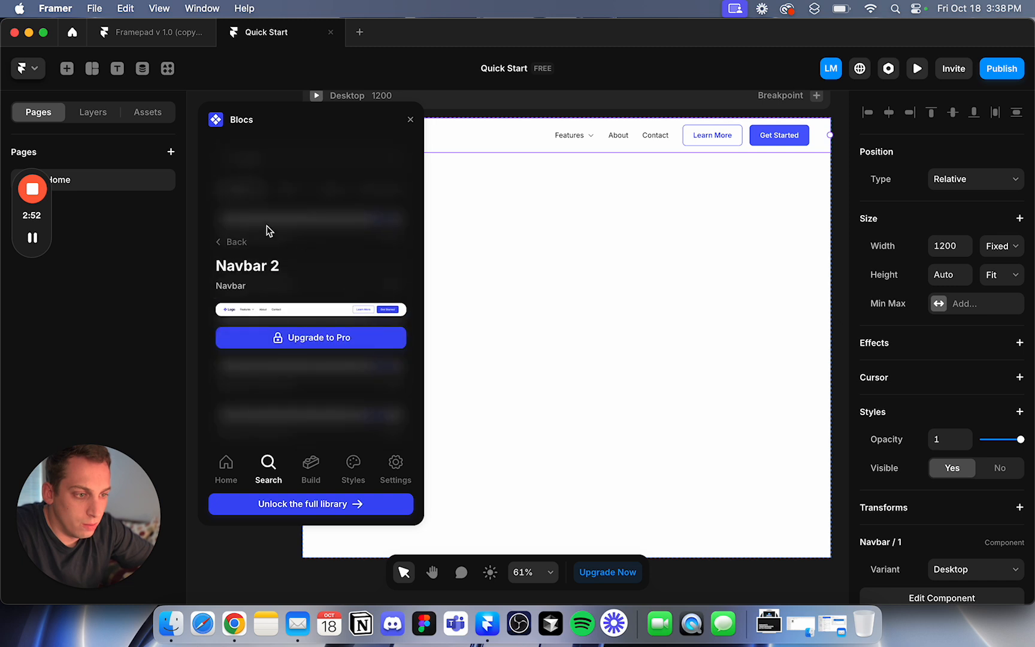
{"action": "left_click", "coordinate": [218, 244]}
{"action": "left_click", "coordinate": [267, 383]}
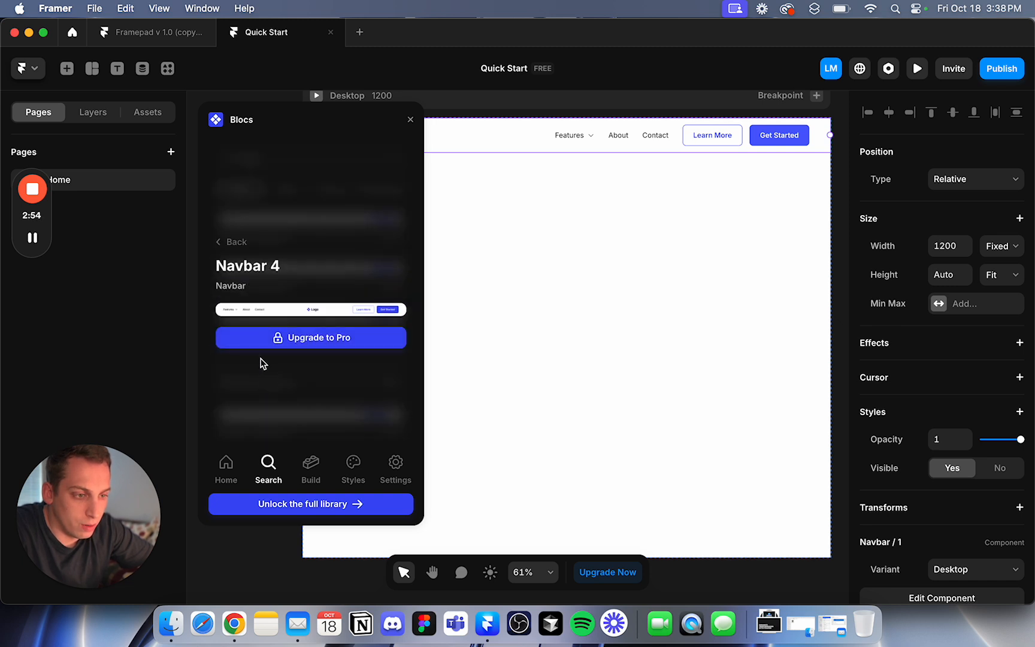
{"action": "left_click", "coordinate": [220, 243]}
{"action": "left_click", "coordinate": [280, 419]}
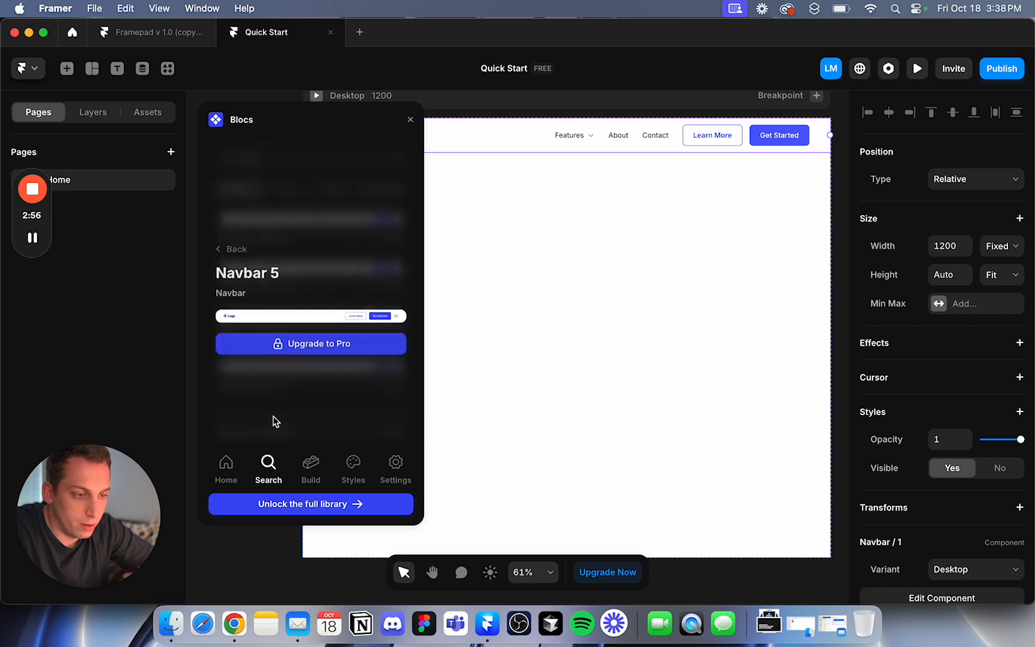
{"action": "left_click", "coordinate": [225, 240]}
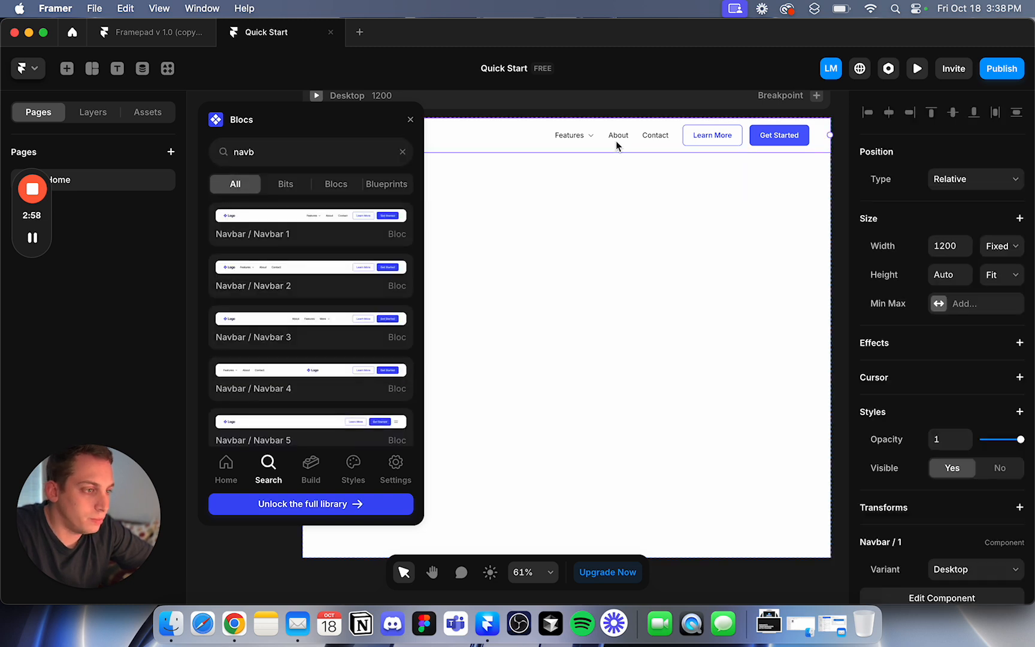
Close the Blocs plugin and add Tablet and Phone breakpoints to the Home page.
{"action": "scroll", "coordinate": [428, 157], "scroll_direction": "down", "scroll_amount": 3}
{"action": "left_click", "coordinate": [411, 120]}
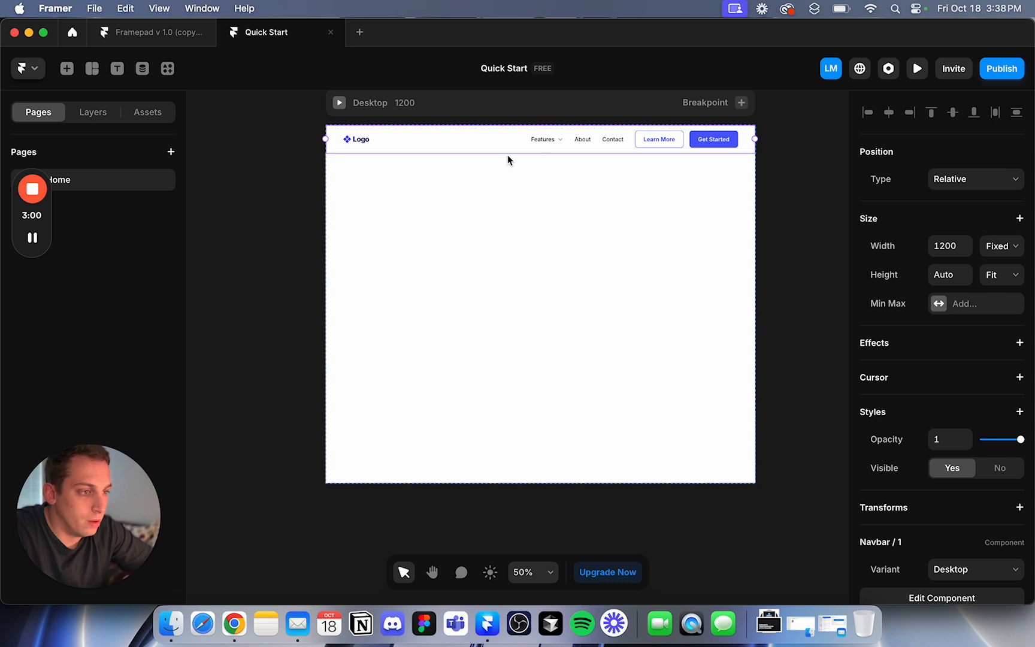
{"action": "scroll", "coordinate": [492, 134], "scroll_direction": "down", "scroll_amount": 3}
{"action": "left_click", "coordinate": [667, 105]}
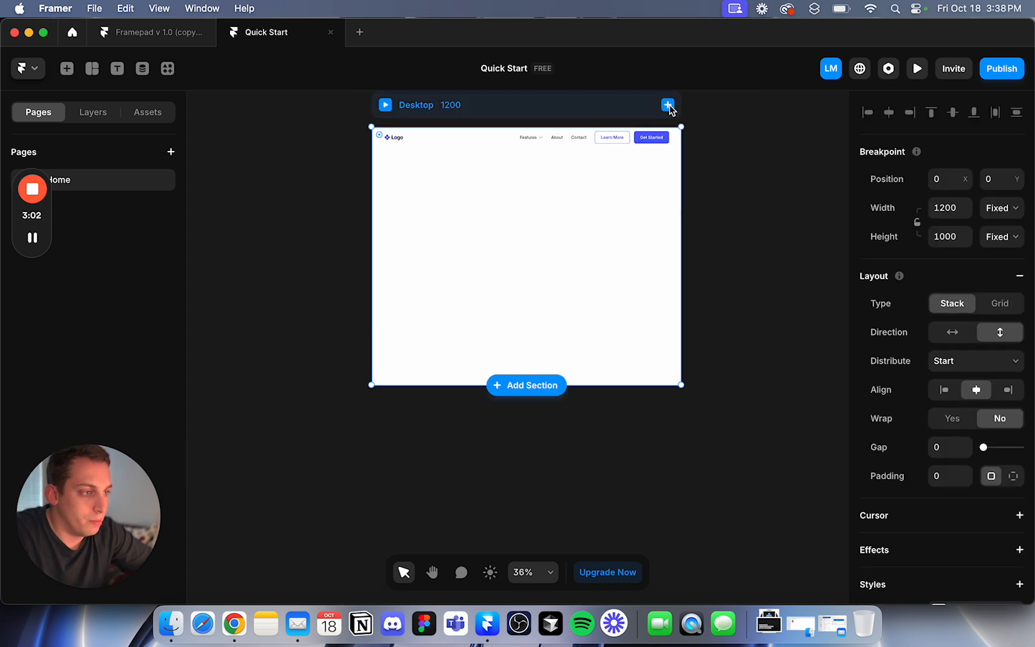
{"action": "left_click", "coordinate": [686, 148]}
{"action": "left_click", "coordinate": [608, 197]}
{"action": "left_click", "coordinate": [629, 227]}
Check which component variant the navbar uses on the Tablet breakpoint.
{"action": "left_click", "coordinate": [429, 233]}
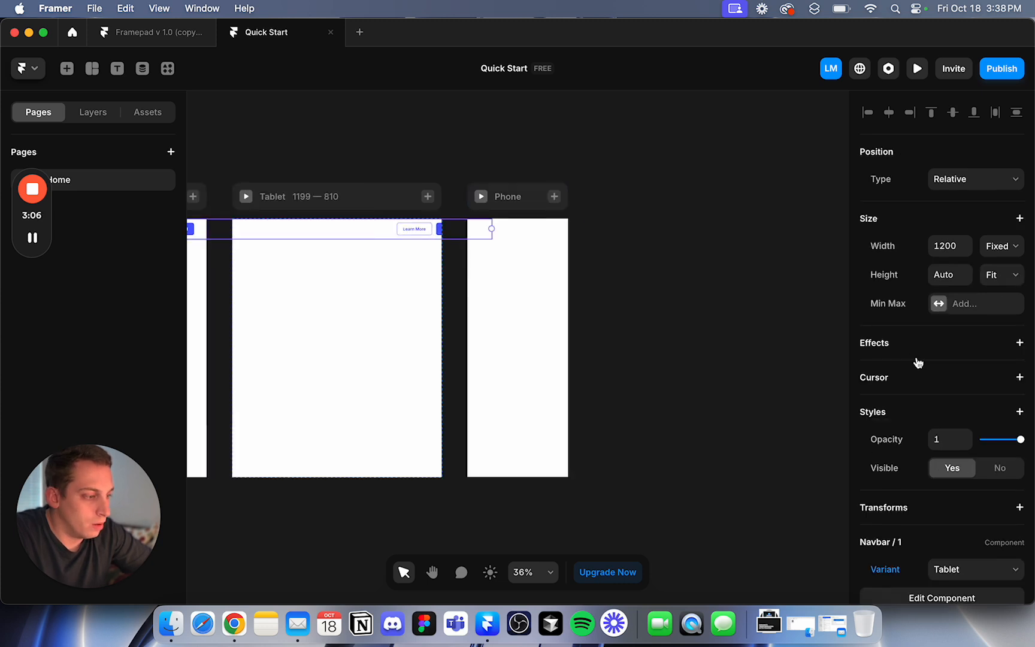
{"action": "scroll", "coordinate": [918, 363], "scroll_direction": "down", "scroll_amount": 5}
{"action": "left_click", "coordinate": [951, 440]}
{"action": "left_click", "coordinate": [637, 311]}
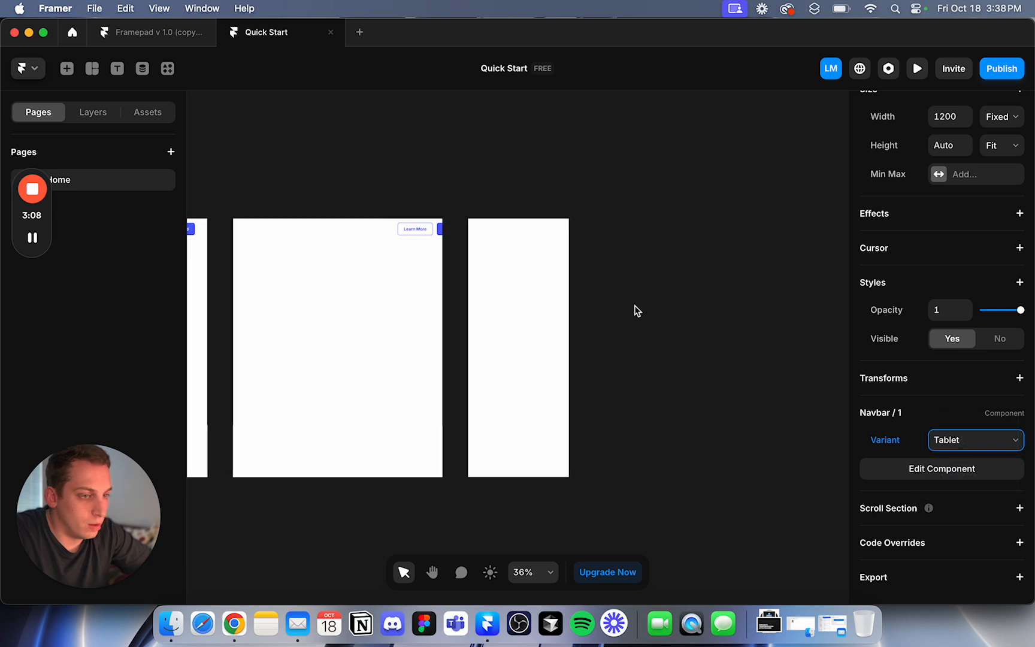
Set the width of the navbar on the Desktop breakpoint to Fill.
{"action": "scroll", "coordinate": [637, 311], "scroll_direction": "left", "scroll_amount": 5}
{"action": "left_click", "coordinate": [351, 226]}
{"action": "left_click", "coordinate": [999, 246]}
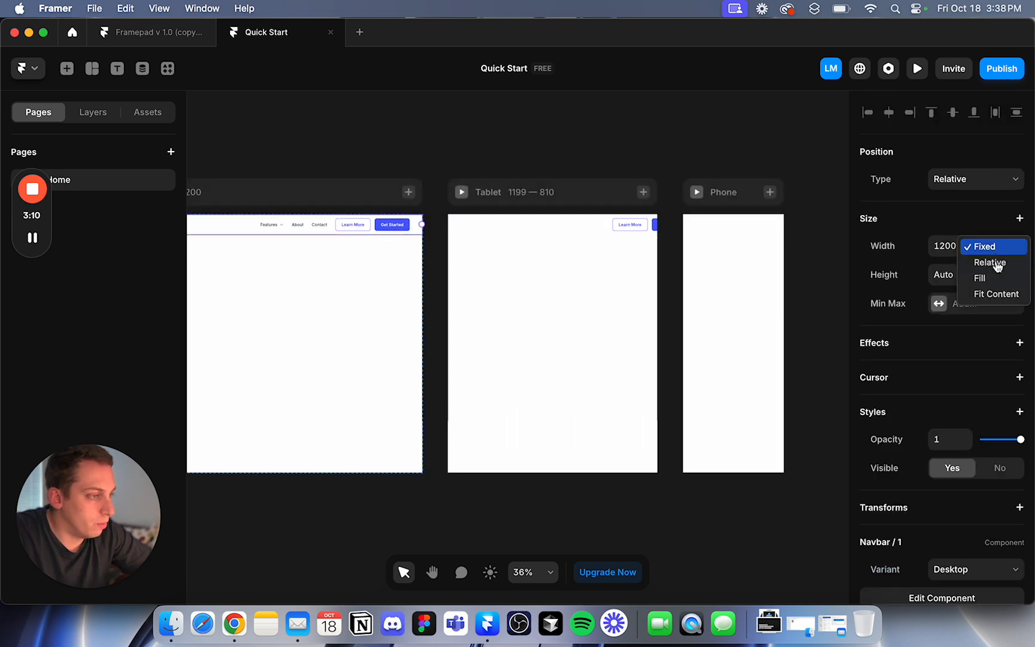
{"action": "left_click", "coordinate": [985, 278]}
Check the navbar on the Tablet and Phone breakpoints and return to the Desktop layout.
{"action": "left_click", "coordinate": [533, 233]}
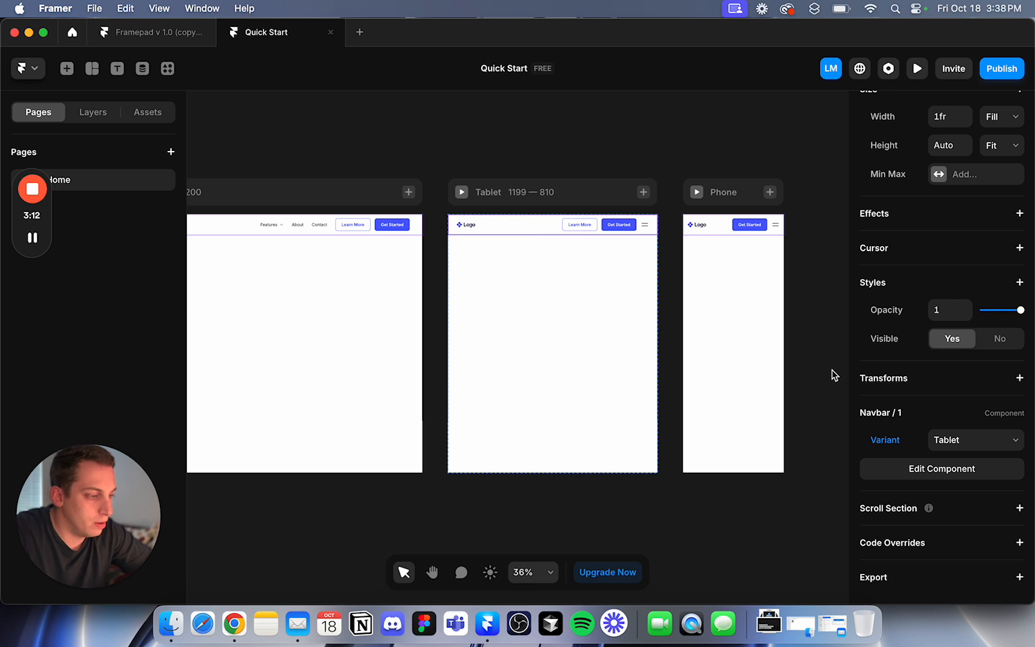
{"action": "scroll", "coordinate": [833, 376], "scroll_direction": "down", "scroll_amount": 1}
{"action": "left_click", "coordinate": [698, 221]}
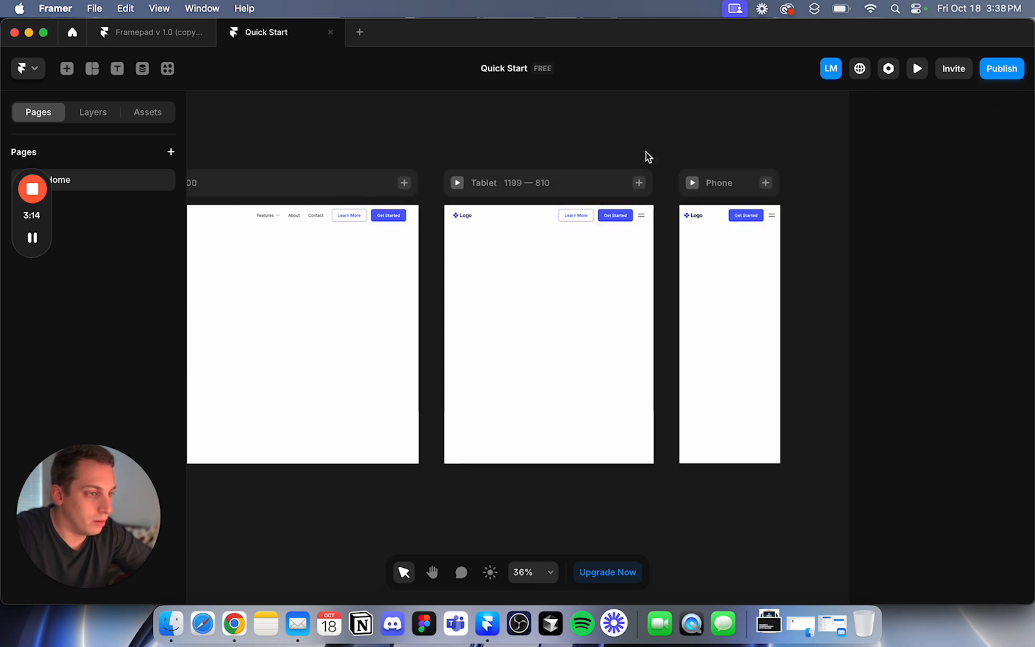
{"action": "scroll", "coordinate": [645, 155], "scroll_direction": "left", "scroll_amount": 3}
{"action": "left_click", "coordinate": [390, 199]}
{"action": "left_click", "coordinate": [264, 177]}
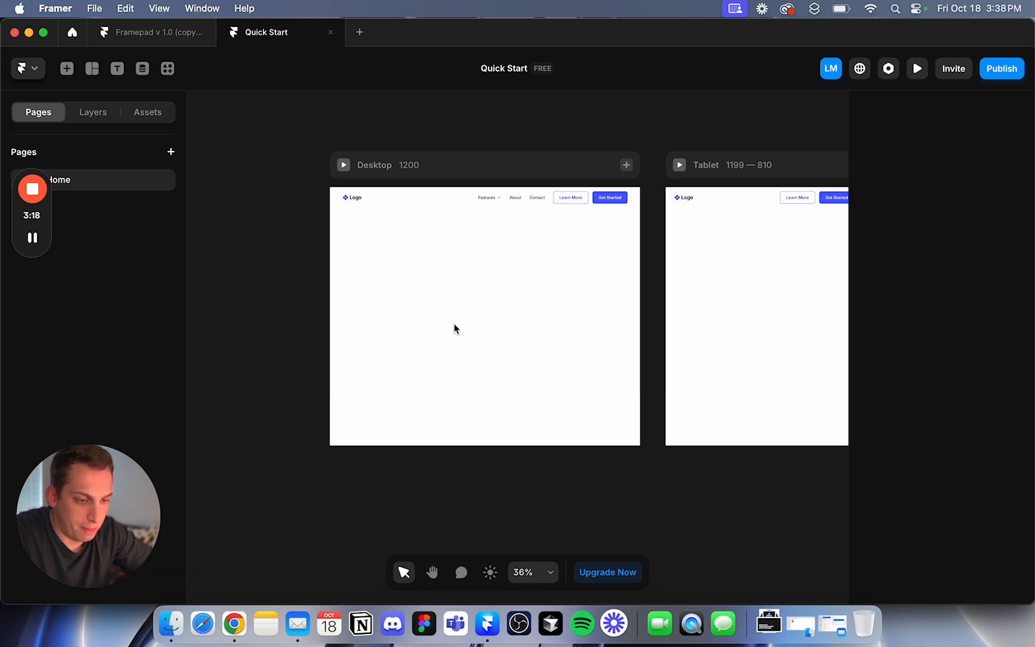
Open the desktop navbar component for editing by unlinking it from its source project and replacing all instances.
{"action": "left_click", "coordinate": [488, 205]}
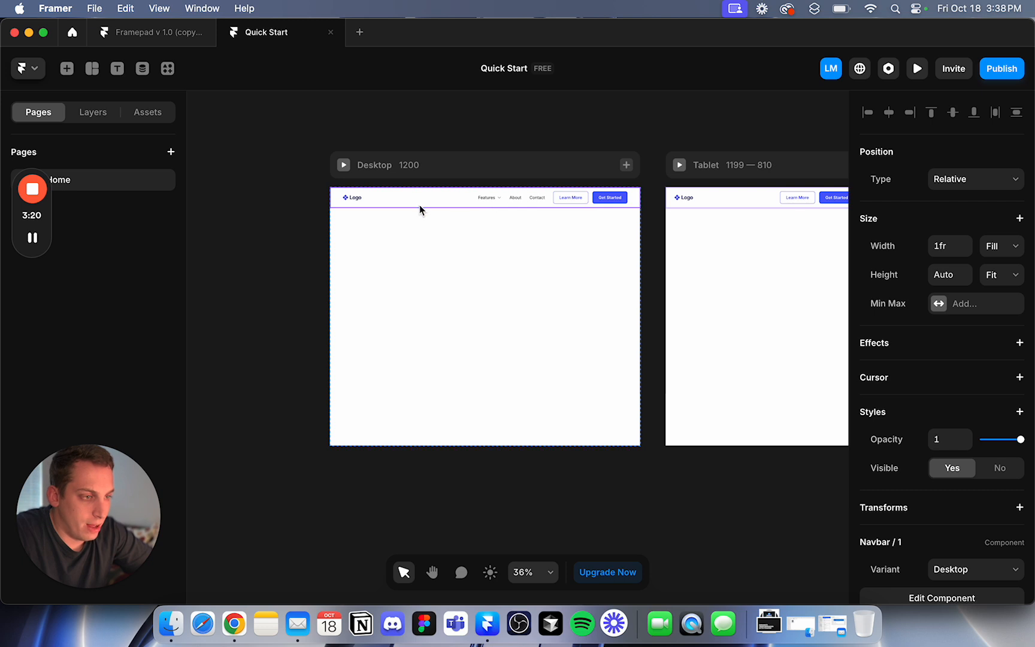
{"action": "double_click", "coordinate": [495, 205]}
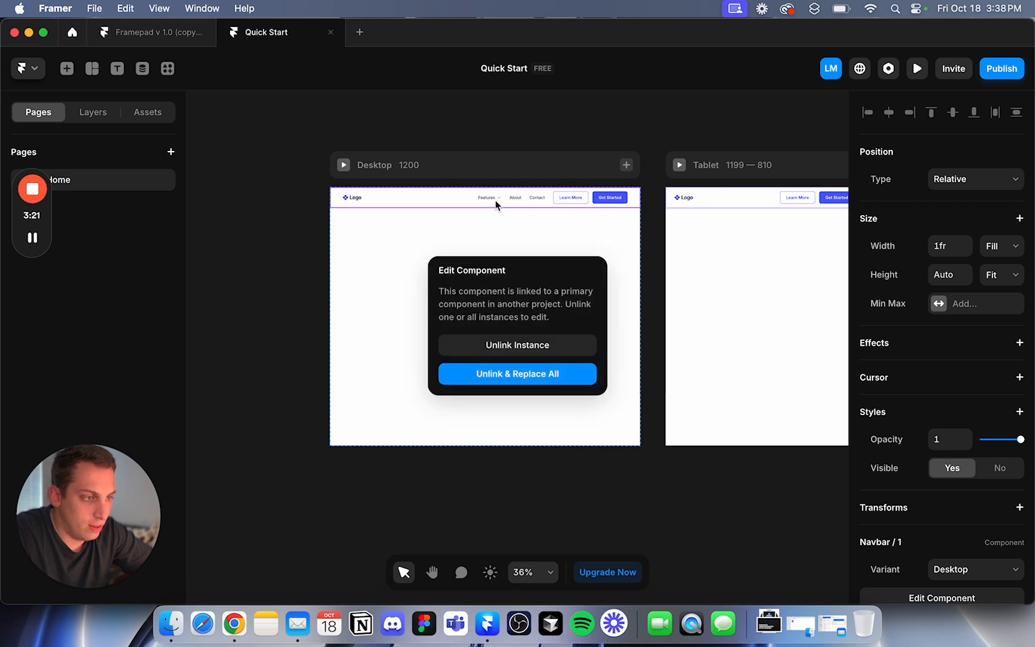
{"action": "left_click", "coordinate": [494, 384]}
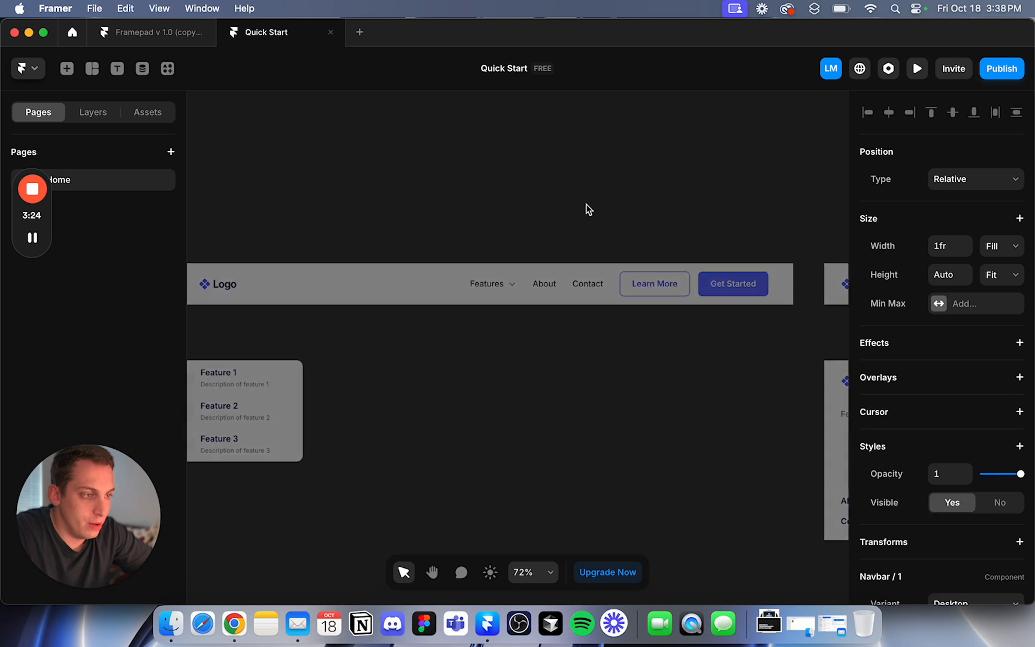
Examine the Desktop navbar variant's layer structure, including its nav links and the Content, Stack and Buttons layers.
{"action": "left_click", "coordinate": [577, 289]}
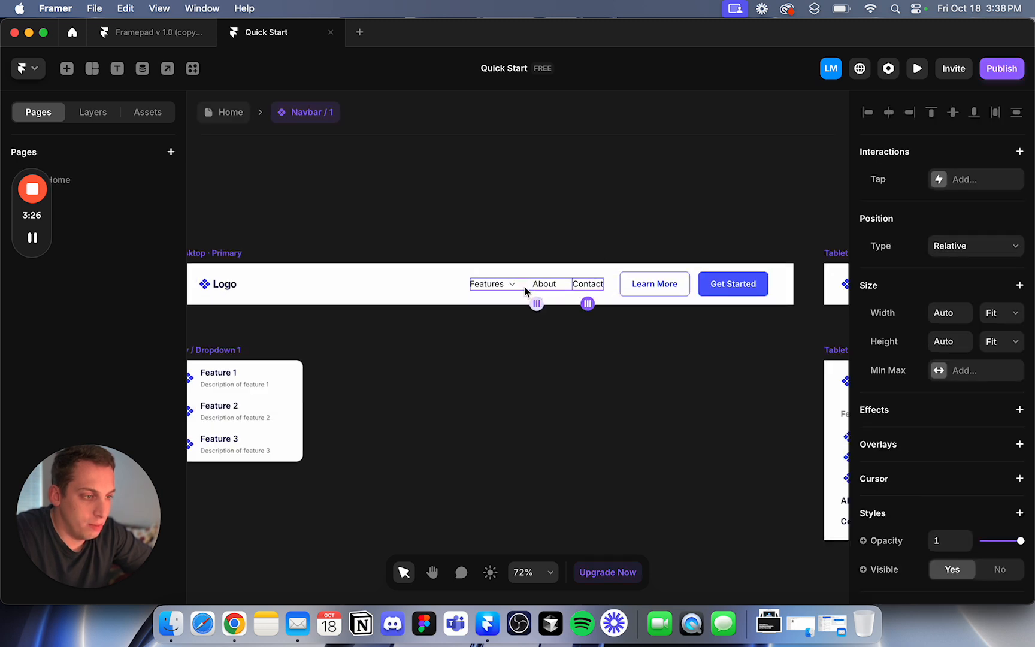
{"action": "left_click", "coordinate": [529, 291]}
{"action": "left_click", "coordinate": [441, 283]}
{"action": "scroll", "coordinate": [500, 274], "scroll_direction": "left", "scroll_amount": 1}
{"action": "scroll", "coordinate": [500, 276], "scroll_direction": "left", "scroll_amount": 1}
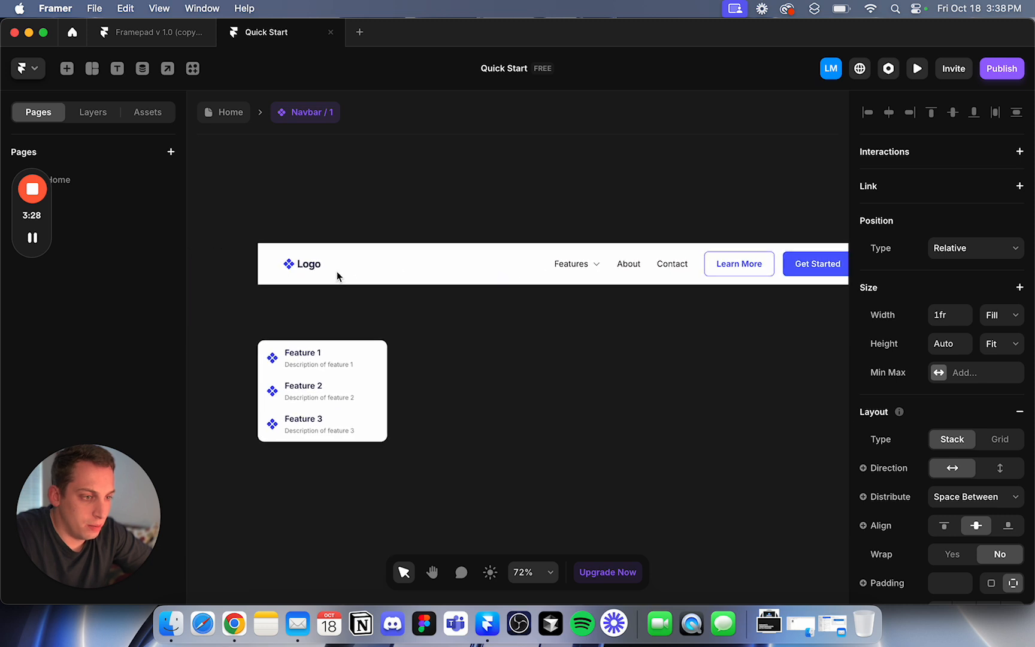
{"action": "left_click", "coordinate": [96, 114]}
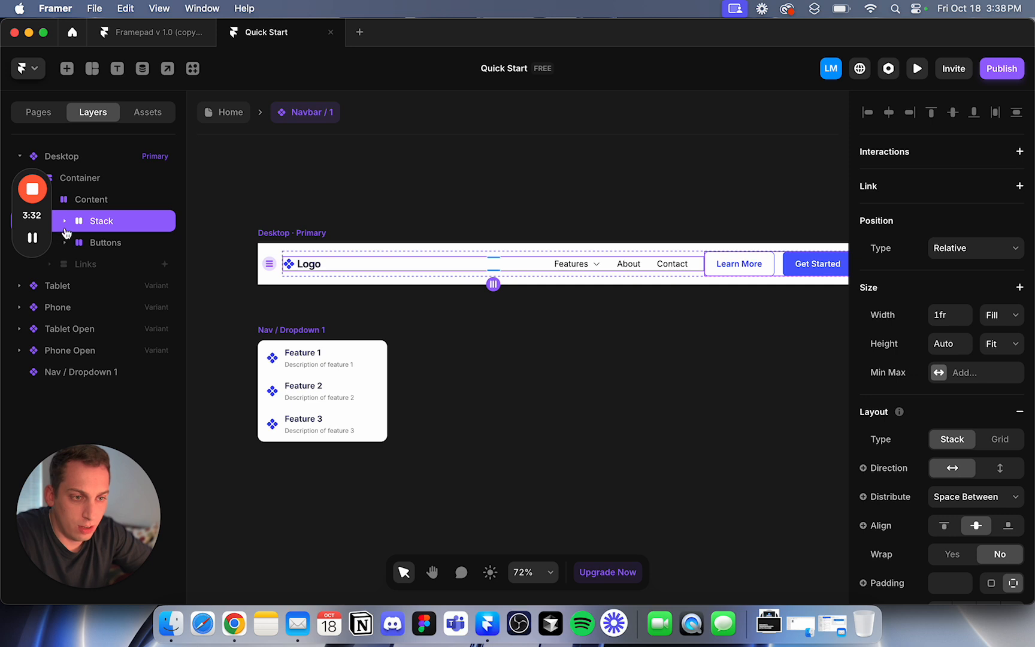
{"action": "left_click", "coordinate": [102, 242]}
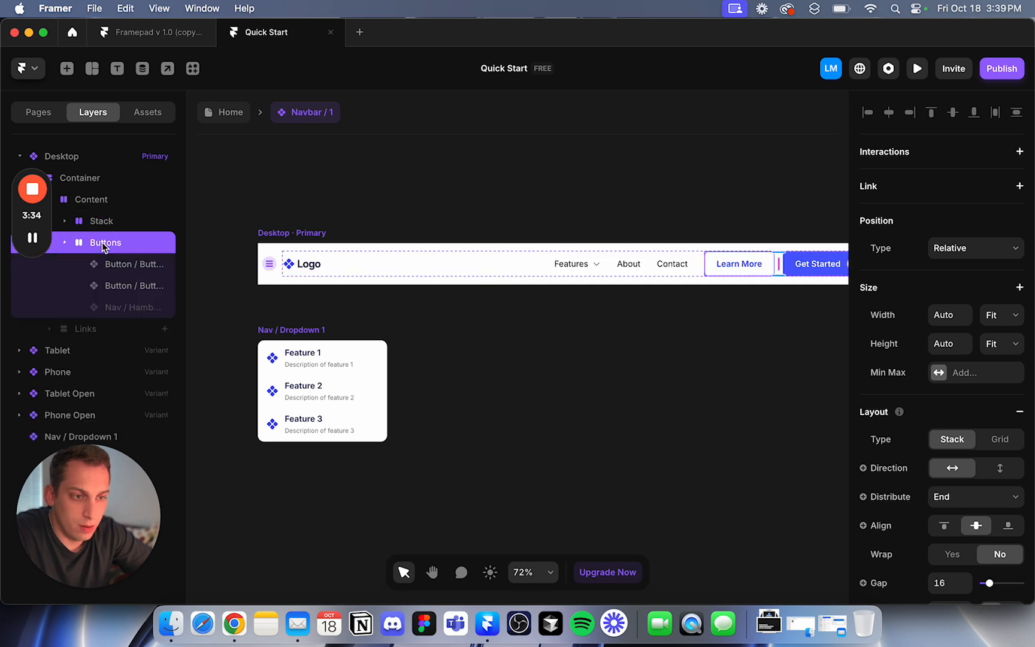
{"action": "left_click", "coordinate": [101, 223]}
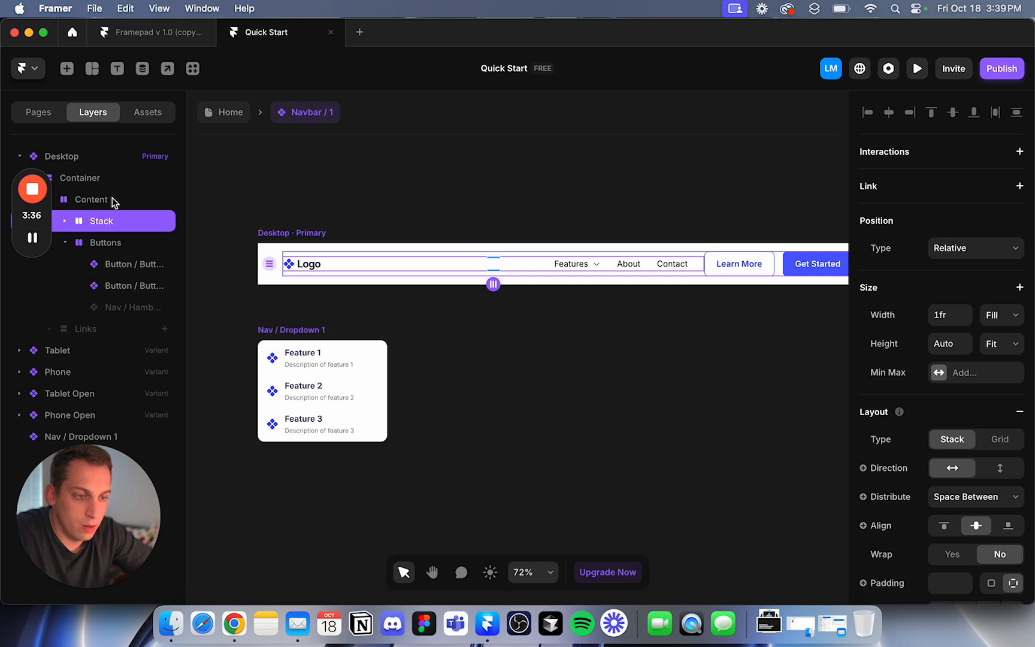
{"action": "left_click", "coordinate": [112, 197]}
{"action": "left_click", "coordinate": [112, 225]}
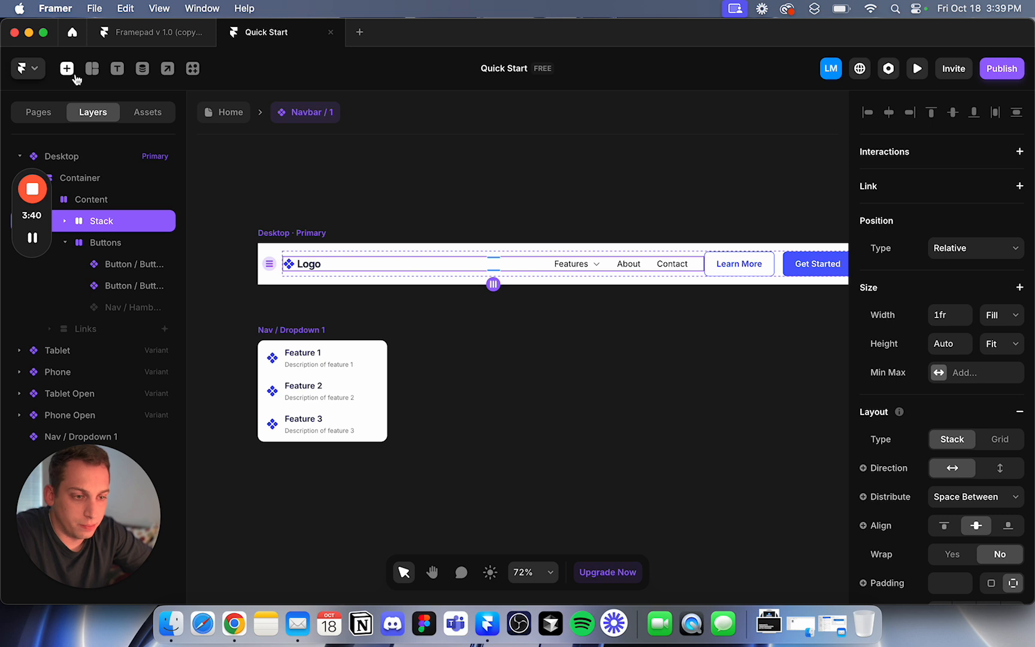
Delete the Nav / Dropdown 1 element from the navbar component.
{"action": "left_click_drag", "start_coordinate": [293, 331], "coordinate": [572, 297]}
{"action": "key", "text": "Delete"}
{"action": "scroll", "coordinate": [547, 300], "scroll_direction": "right", "scroll_amount": 4}
{"action": "scroll", "coordinate": [548, 300], "scroll_direction": "down", "scroll_amount": 3}
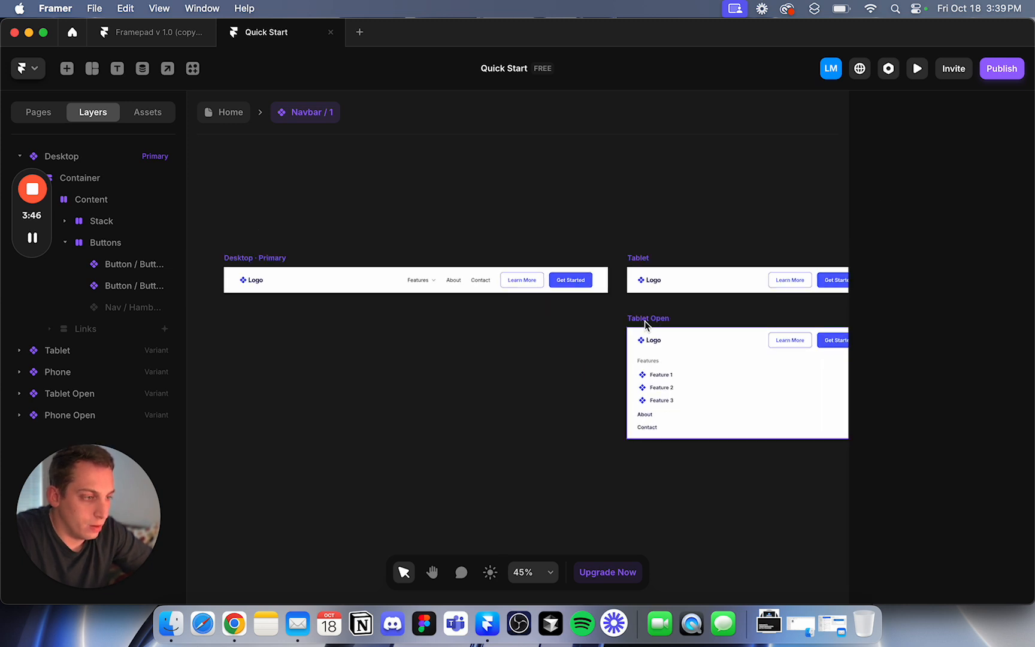
Delete the Feature 1 to Feature 3 link group from the navbar's Tablet Open variant.
{"action": "left_click", "coordinate": [645, 321]}
{"action": "scroll", "coordinate": [645, 324], "scroll_direction": "right", "scroll_amount": 5}
{"action": "scroll", "coordinate": [526, 413], "scroll_direction": "up", "scroll_amount": 3}
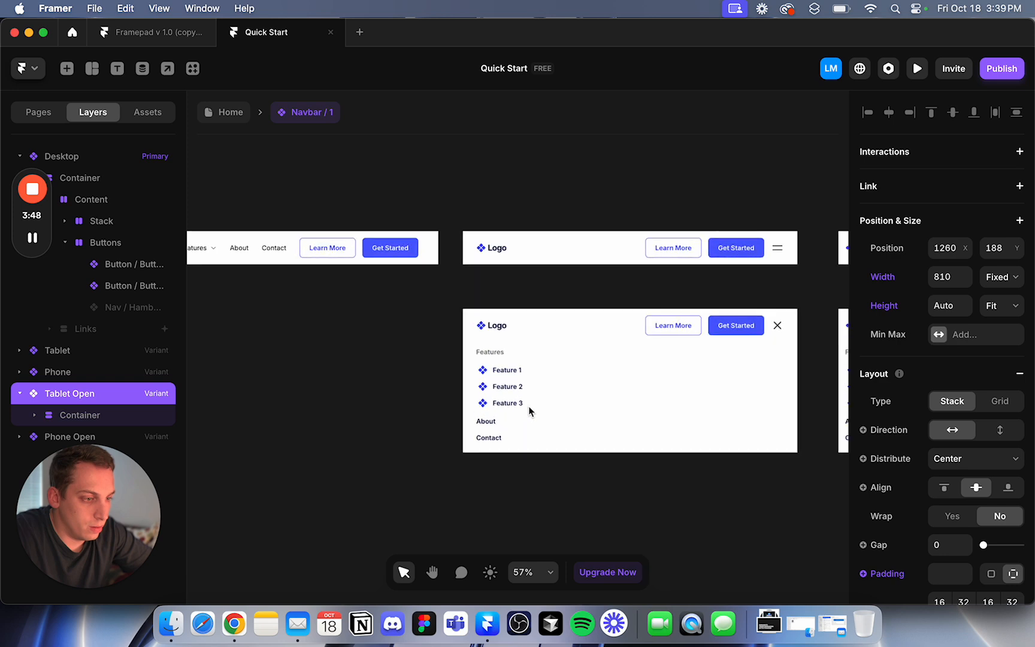
{"action": "left_click", "coordinate": [529, 411]}
{"action": "key", "text": "Delete"}
{"action": "scroll", "coordinate": [599, 389], "scroll_direction": "right", "scroll_amount": 8}
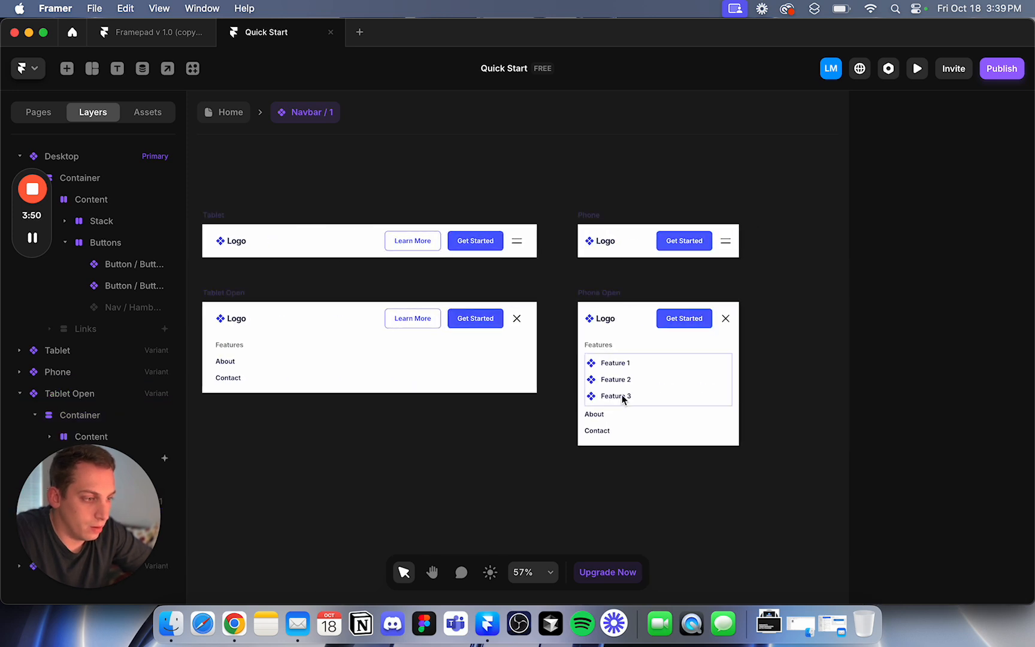
Delete the Feature 1 to Feature 3 link group from the Phone Open variant and return to the Home page.
{"action": "left_click", "coordinate": [624, 398]}
{"action": "key", "text": "Delete"}
{"action": "scroll", "coordinate": [623, 398], "scroll_direction": "left", "scroll_amount": 10}
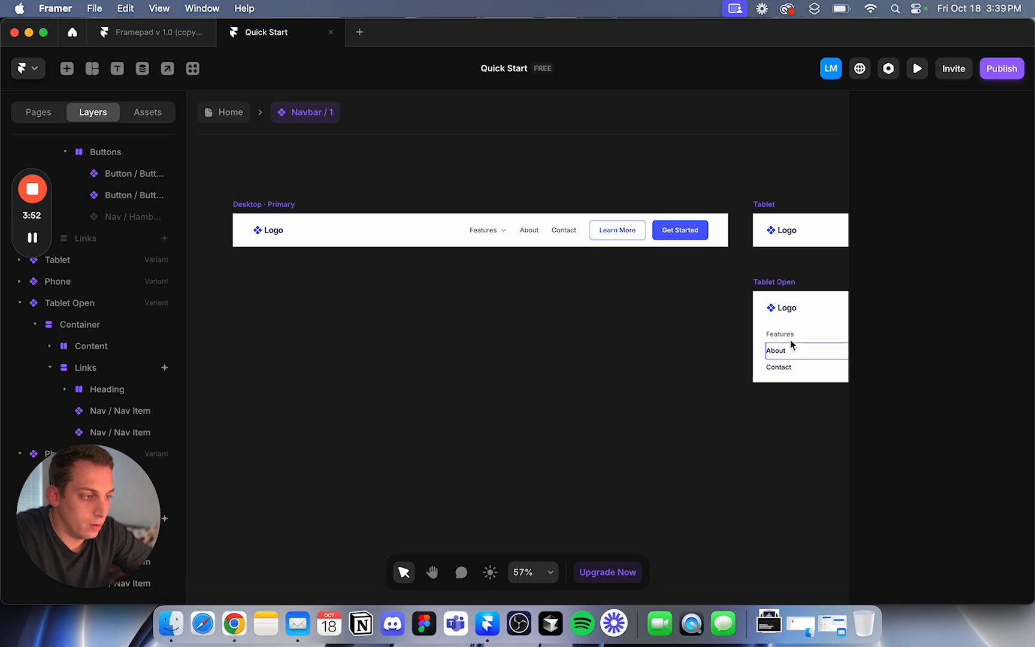
{"action": "left_click", "coordinate": [223, 122]}
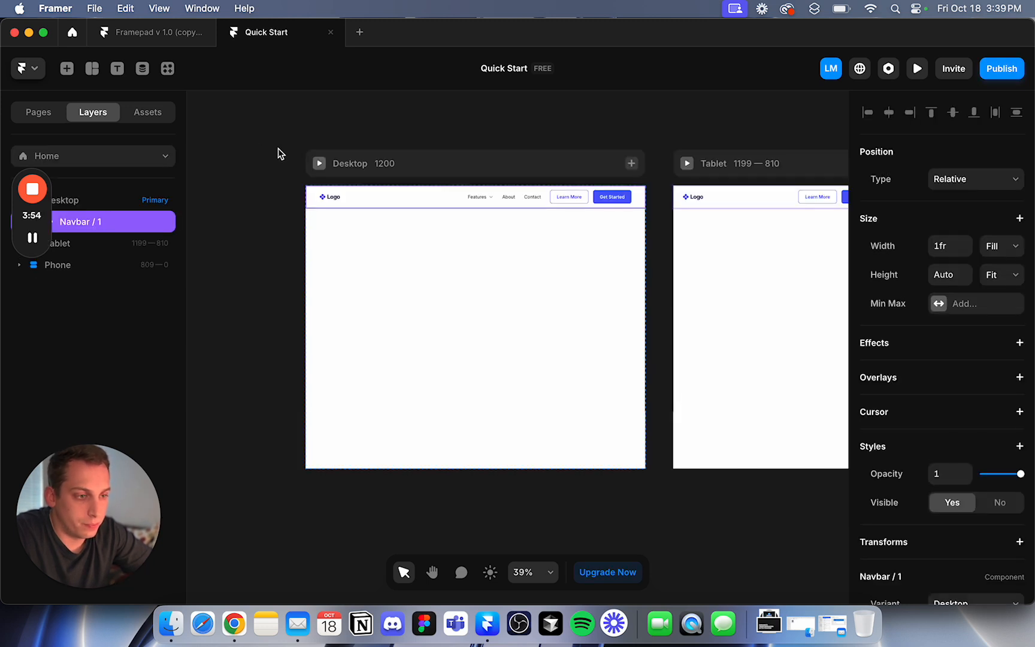
Switch to Chrome and examine the layout and sidebar navigation of the Midjourney Web Quick Start docs page.
{"action": "left_click", "coordinate": [235, 624]}
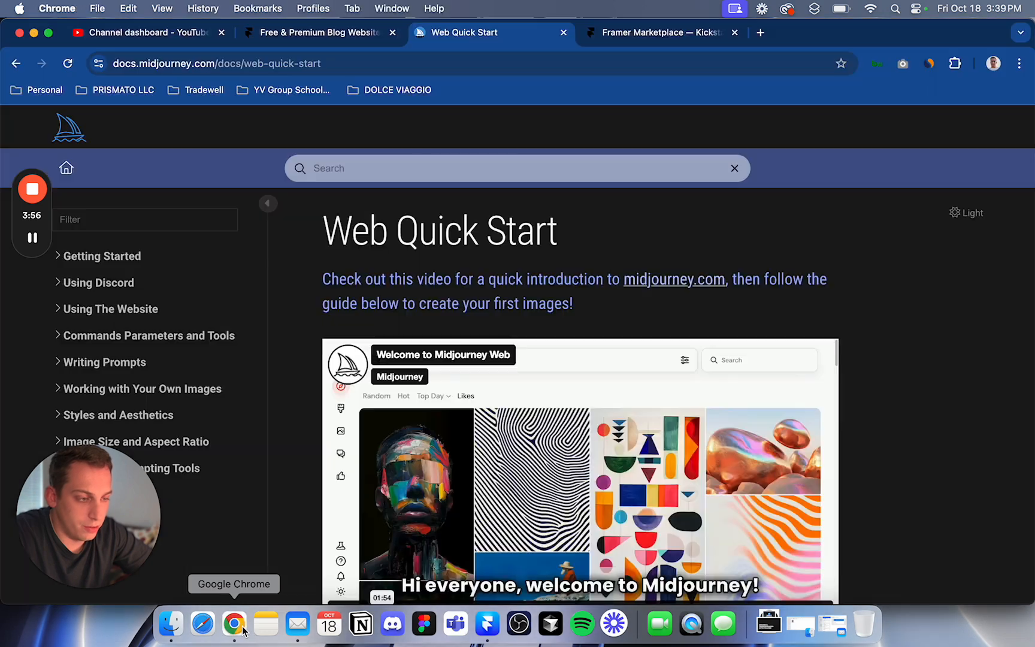
{"action": "scroll", "coordinate": [445, 346], "scroll_direction": "down", "scroll_amount": 4}
{"action": "left_click", "coordinate": [653, 33]}
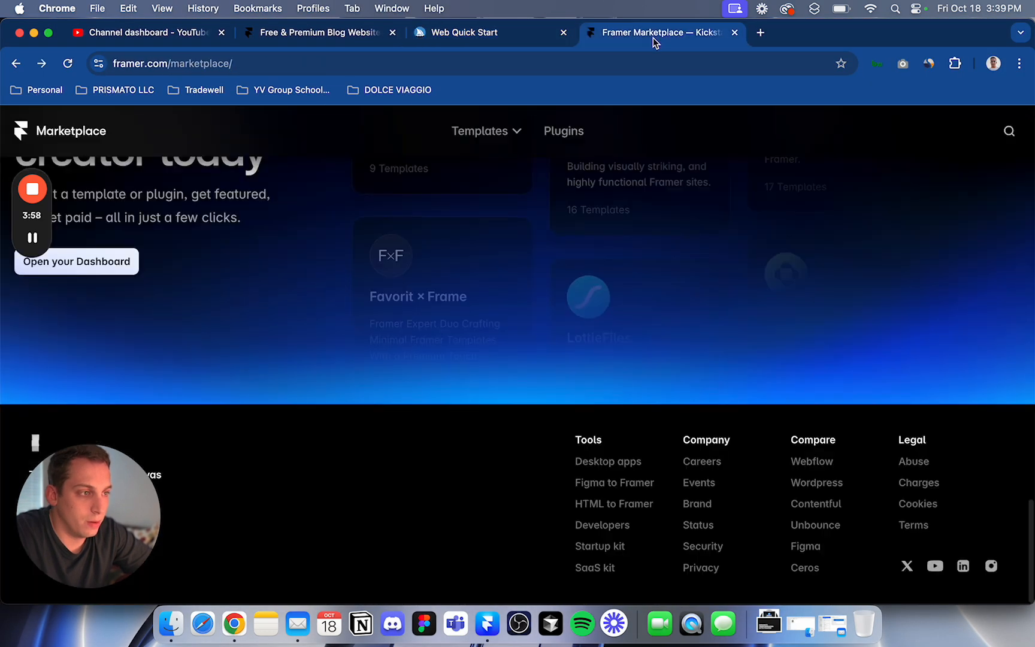
{"action": "left_click", "coordinate": [451, 32]}
{"action": "left_click", "coordinate": [339, 34]}
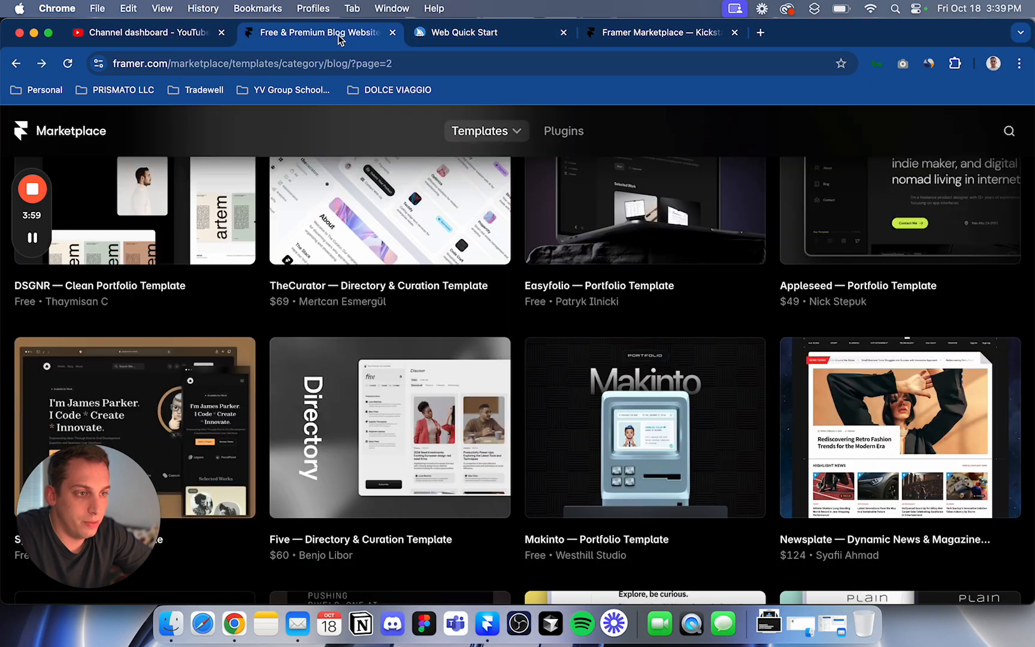
{"action": "left_click", "coordinate": [490, 41]}
{"action": "left_click", "coordinate": [620, 41]}
{"action": "left_click", "coordinate": [499, 40]}
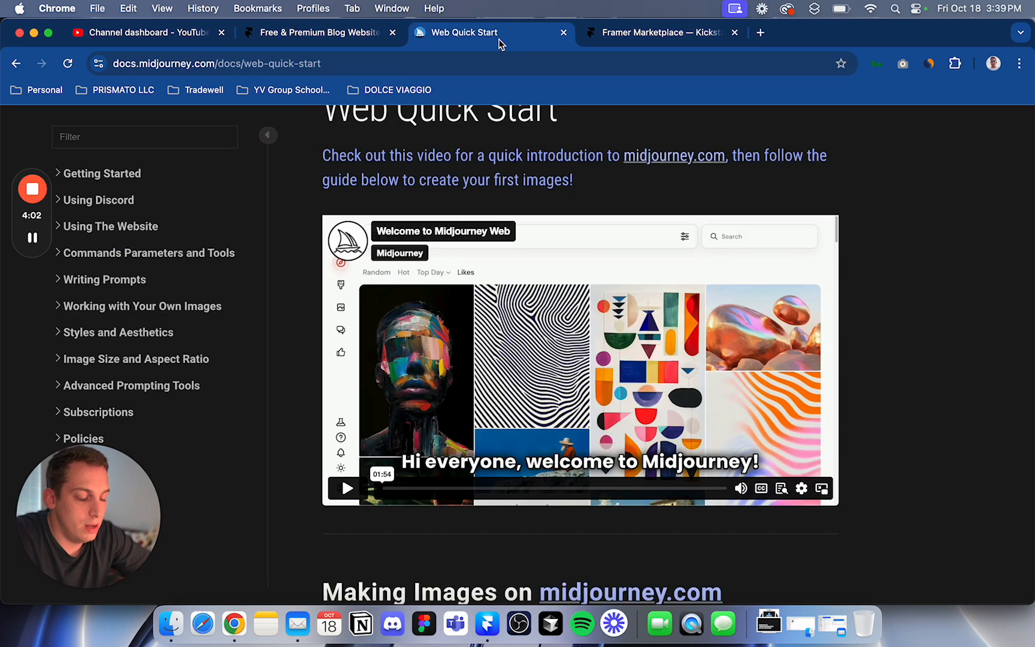
Switch back to Framer and draw a 450 by 920 frame beneath the navbar on the Desktop breakpoint.
{"action": "left_click", "coordinate": [486, 624]}
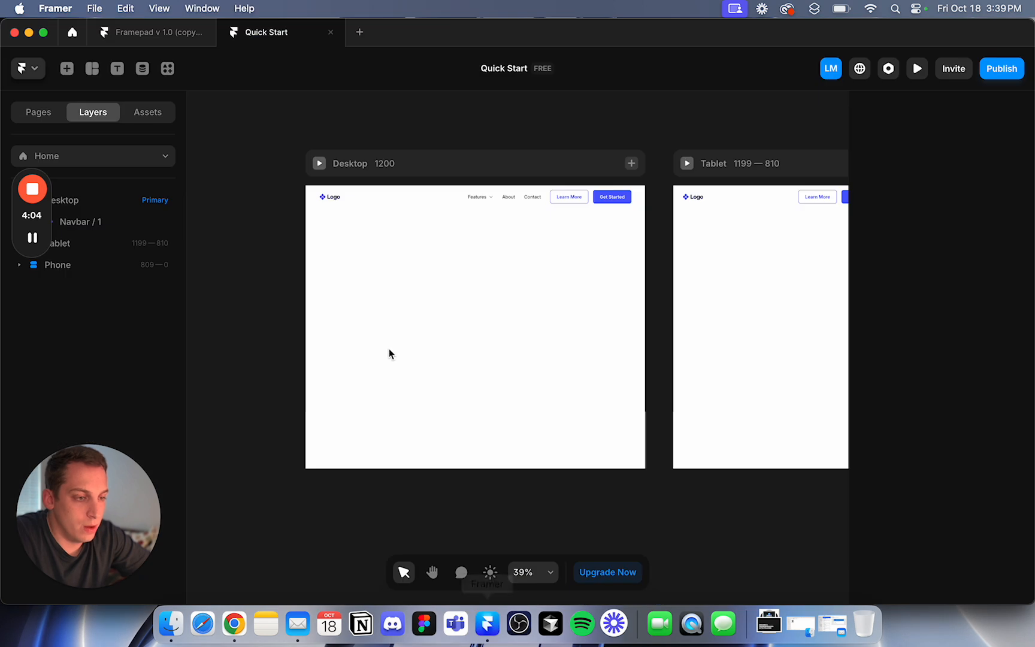
{"action": "left_click", "coordinate": [67, 69]}
{"action": "mouse_move", "coordinate": [97, 73]}
{"action": "left_click", "coordinate": [108, 111]}
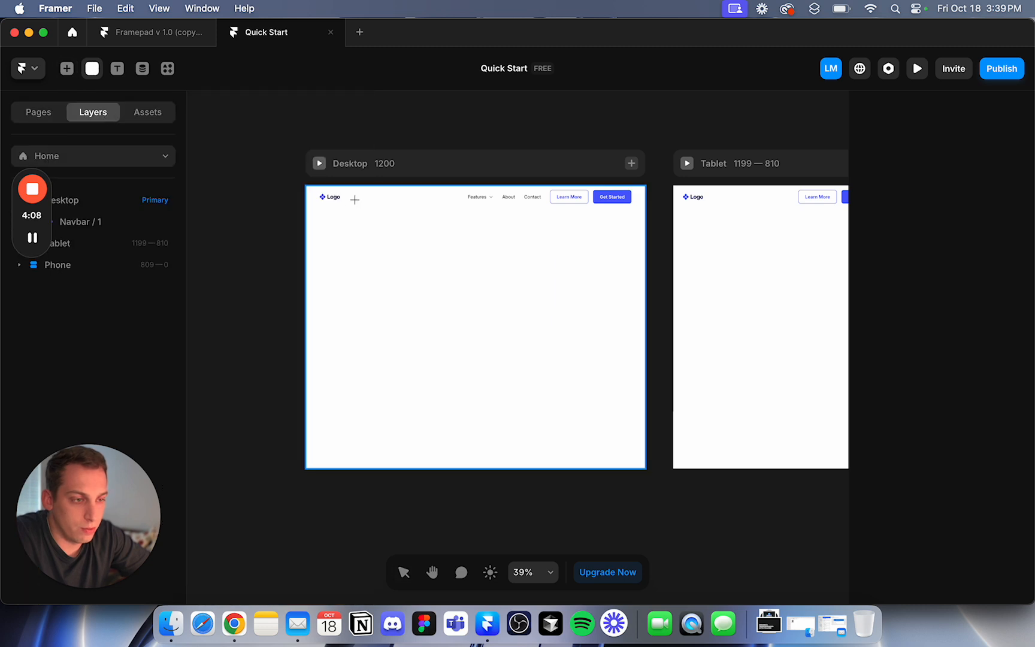
{"action": "left_click_drag", "start_coordinate": [307, 208], "coordinate": [433, 468]}
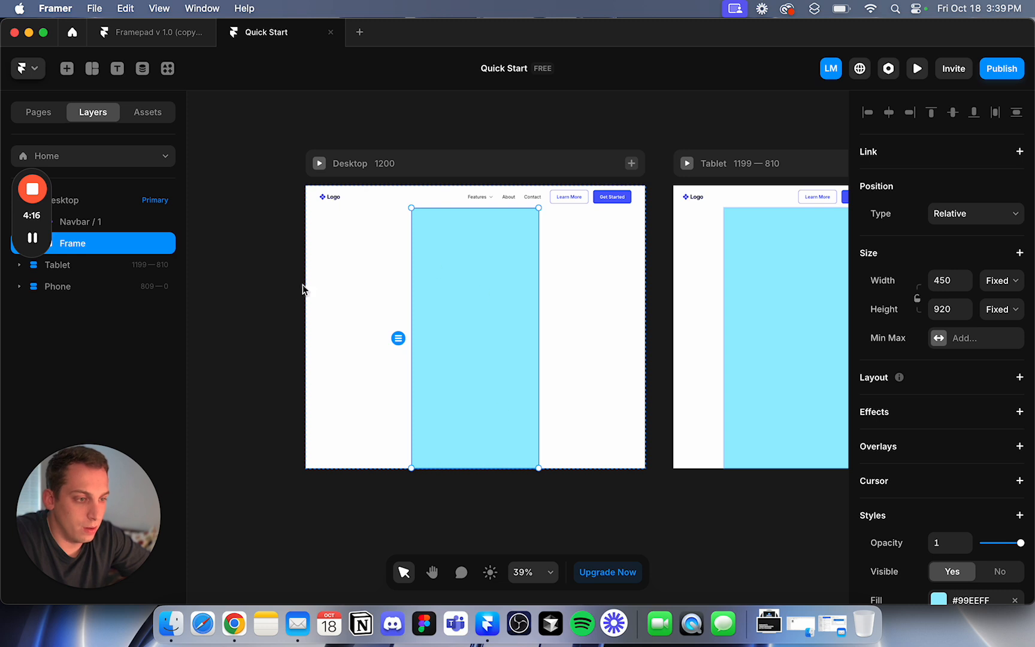
Create a component named Side Panel from the new frame.
{"action": "right_click", "coordinate": [450, 288]}
{"action": "left_click", "coordinate": [498, 179]}
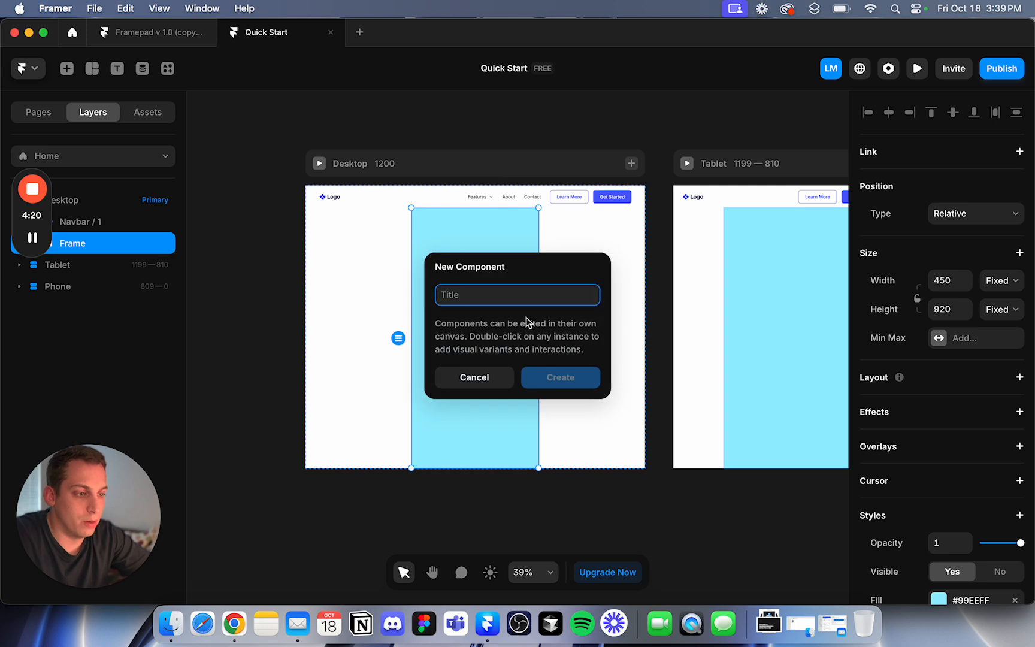
{"action": "type", "text": "Siod"}
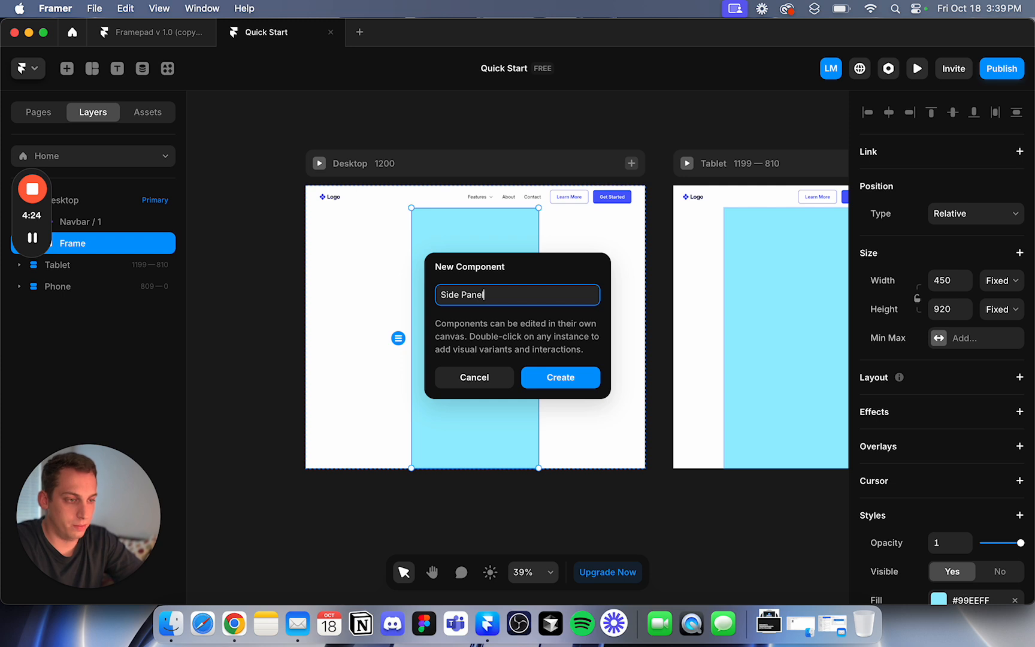
{"action": "key", "text": "Return"}
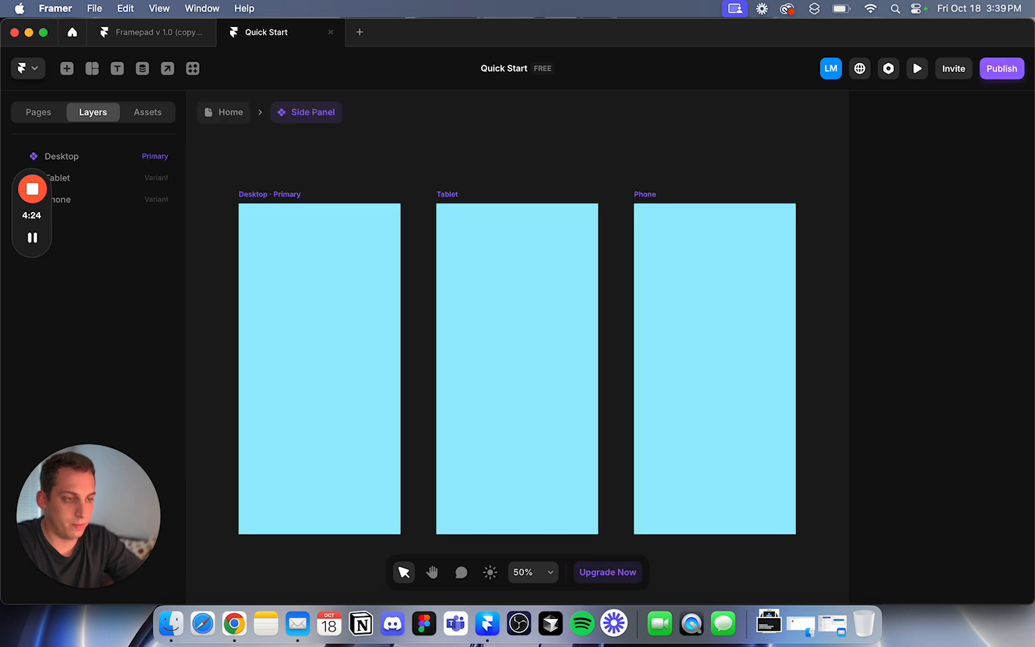
Rename the Side Panel component's primary Desktop variant as Home.
{"action": "left_click", "coordinate": [450, 209]}
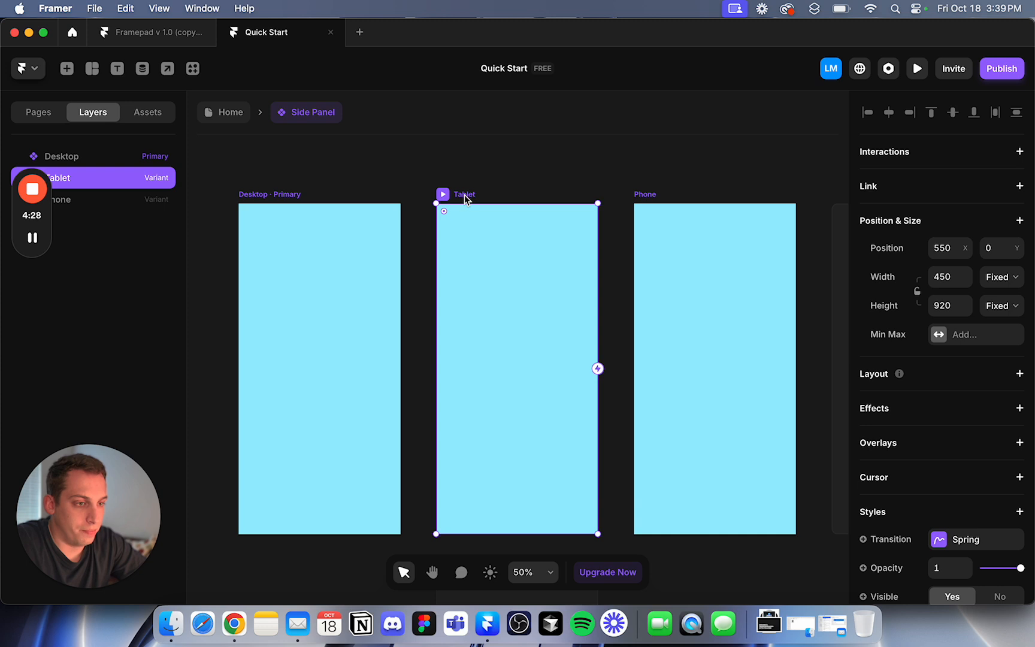
{"action": "left_click", "coordinate": [285, 196]}
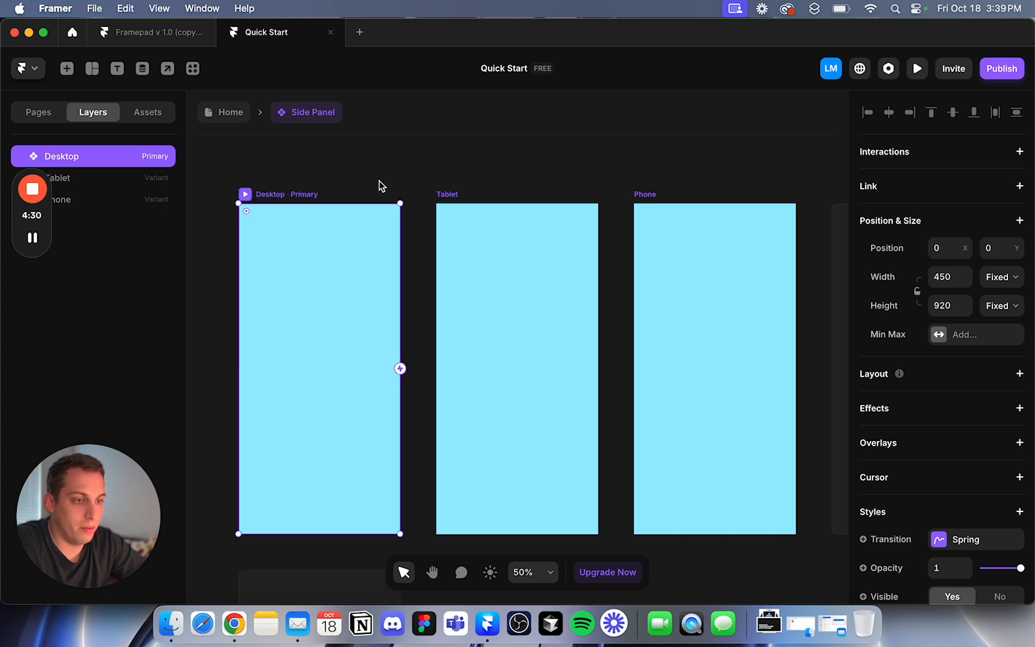
{"action": "scroll", "coordinate": [378, 186], "scroll_direction": "left", "scroll_amount": 3}
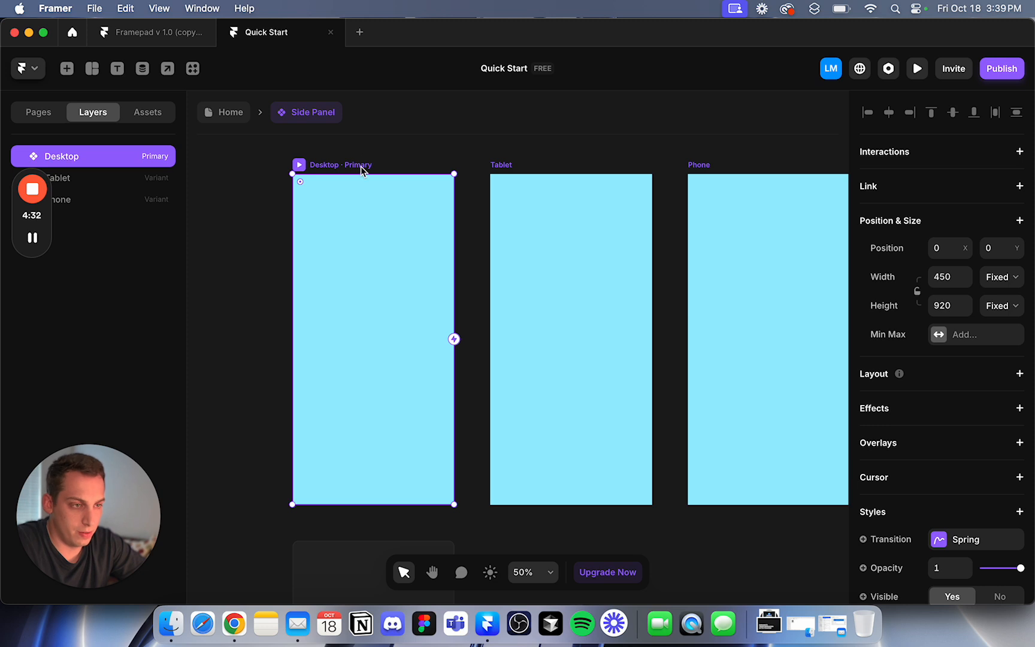
{"action": "right_click", "coordinate": [361, 171]}
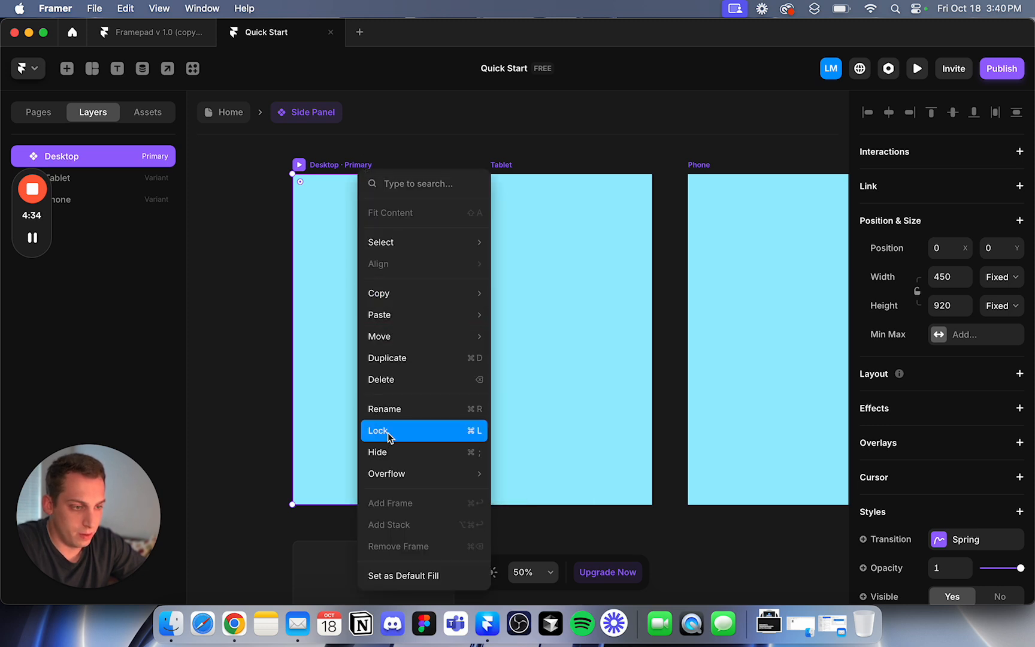
{"action": "left_click", "coordinate": [393, 409]}
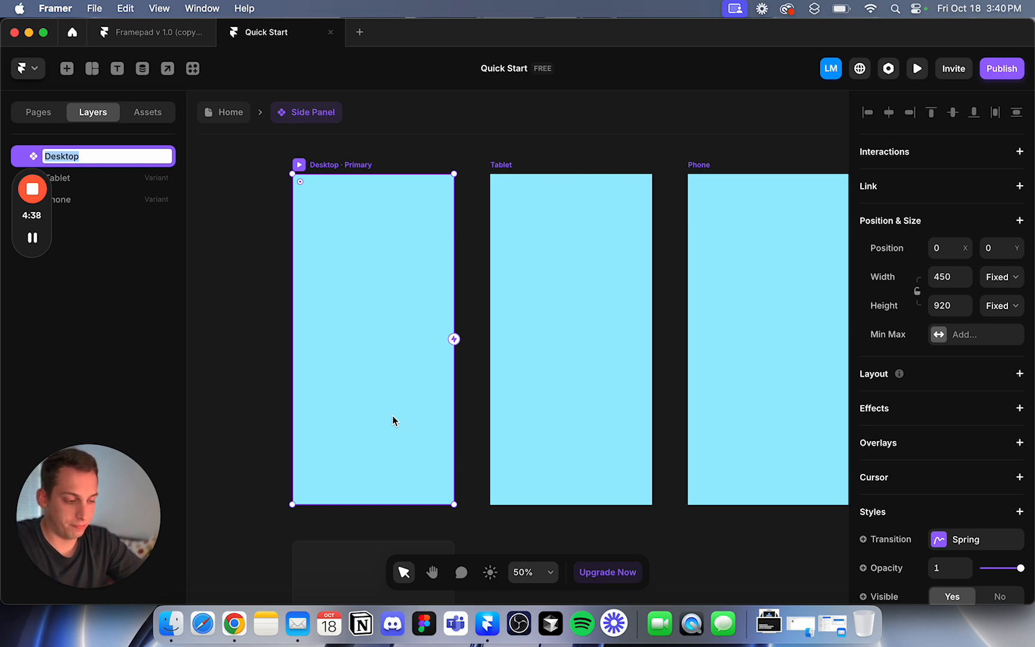
{"action": "key", "text": "Return"}
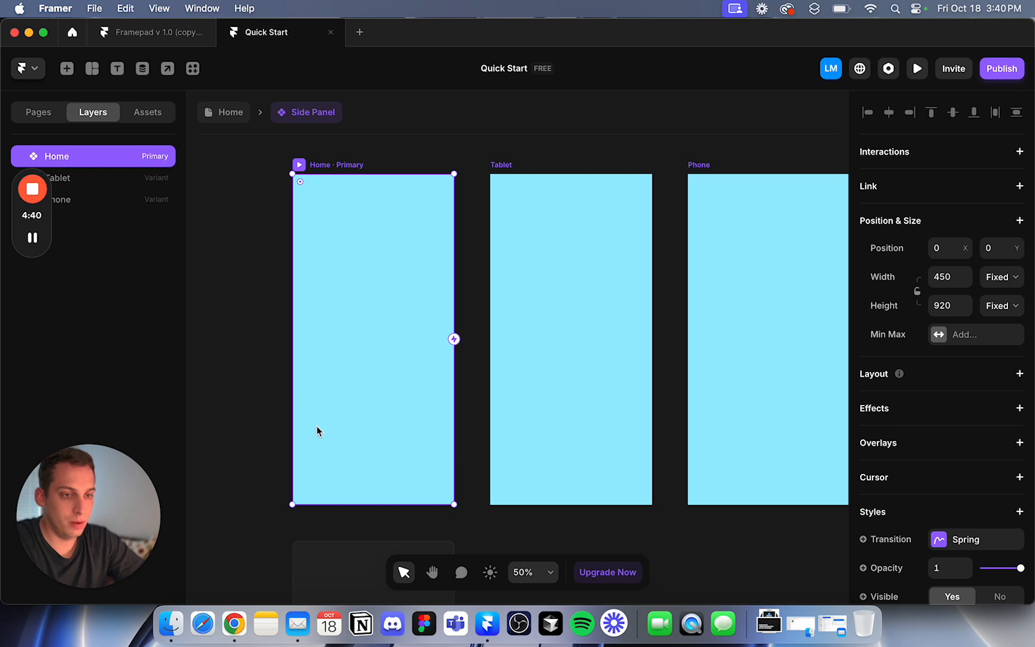
Rename the Side Panel component's Tablet variant as Page 2.
{"action": "right_click", "coordinate": [114, 179]}
{"action": "mouse_move", "coordinate": [200, 334]}
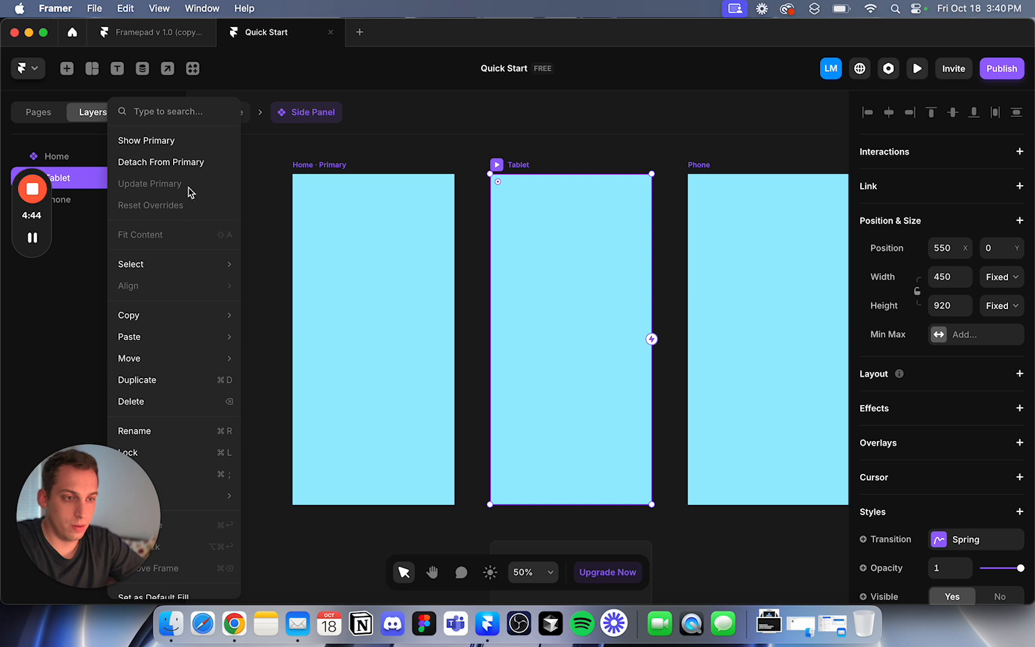
{"action": "key", "text": "Escape"}
{"action": "double_click", "coordinate": [70, 177]}
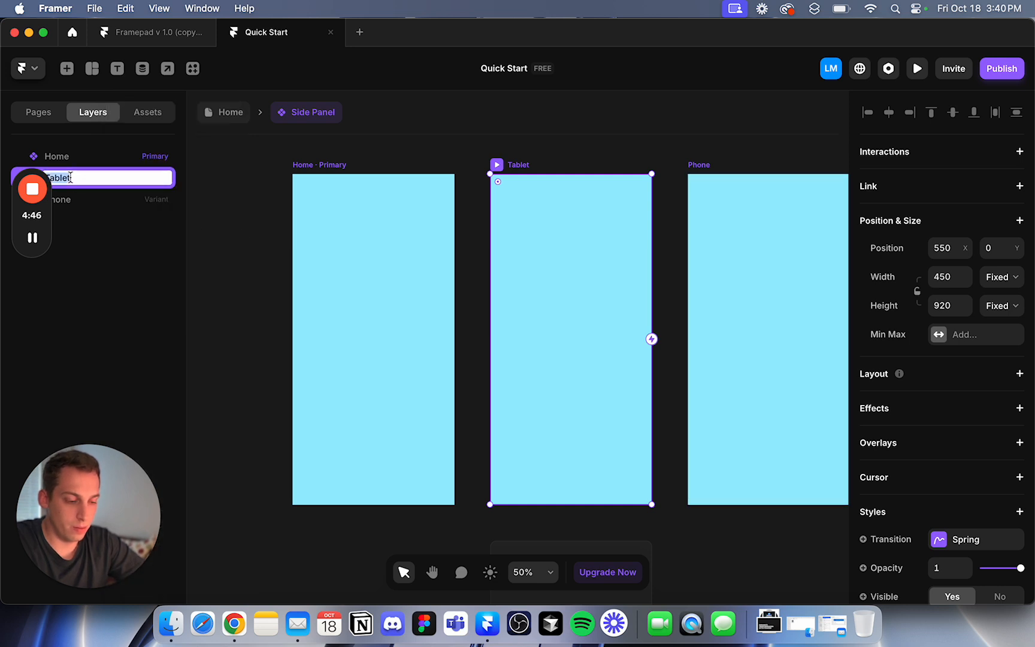
{"action": "type", "text": "Page "}
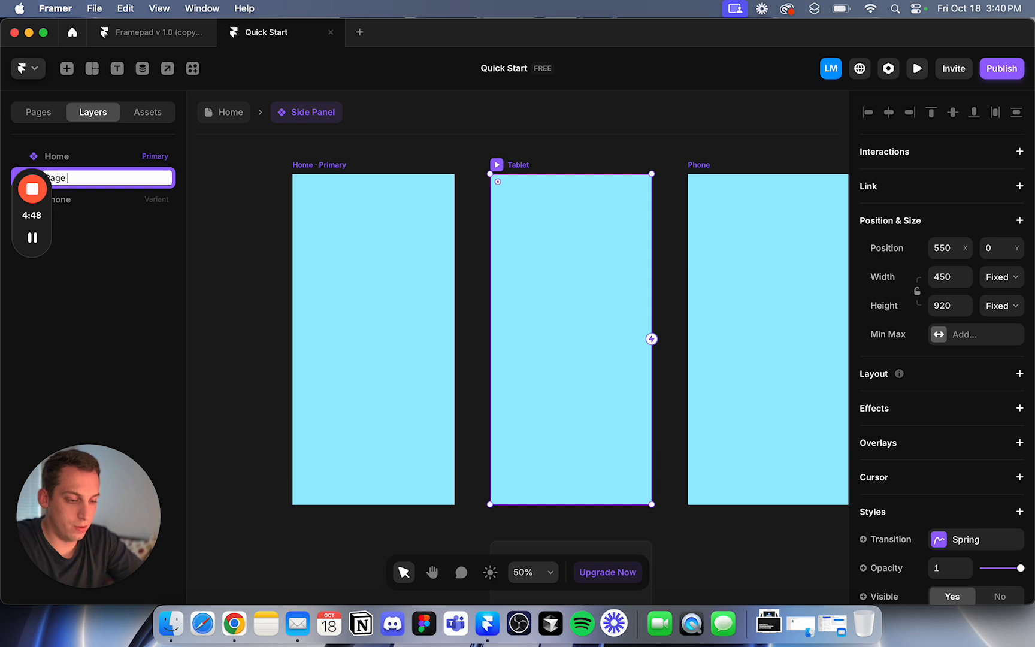
{"action": "type", "text": "2"}
{"action": "key", "text": "Return"}
Rename the Side Panel component's Phone variant as Page 3 and return to the Home page.
{"action": "double_click", "coordinate": [75, 203]}
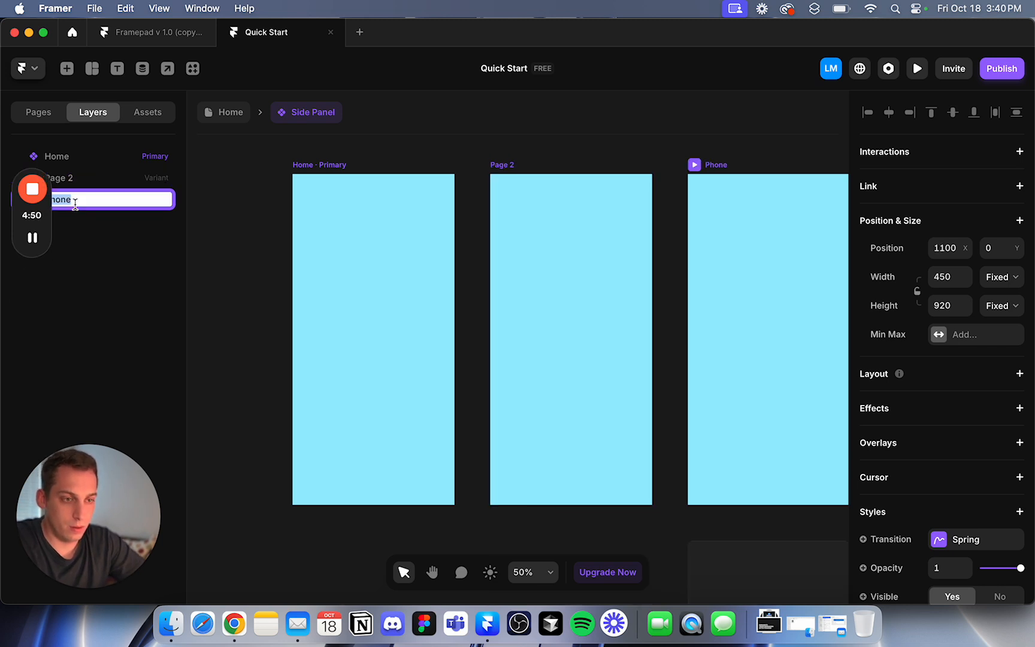
{"action": "type", "text": "Page 3"}
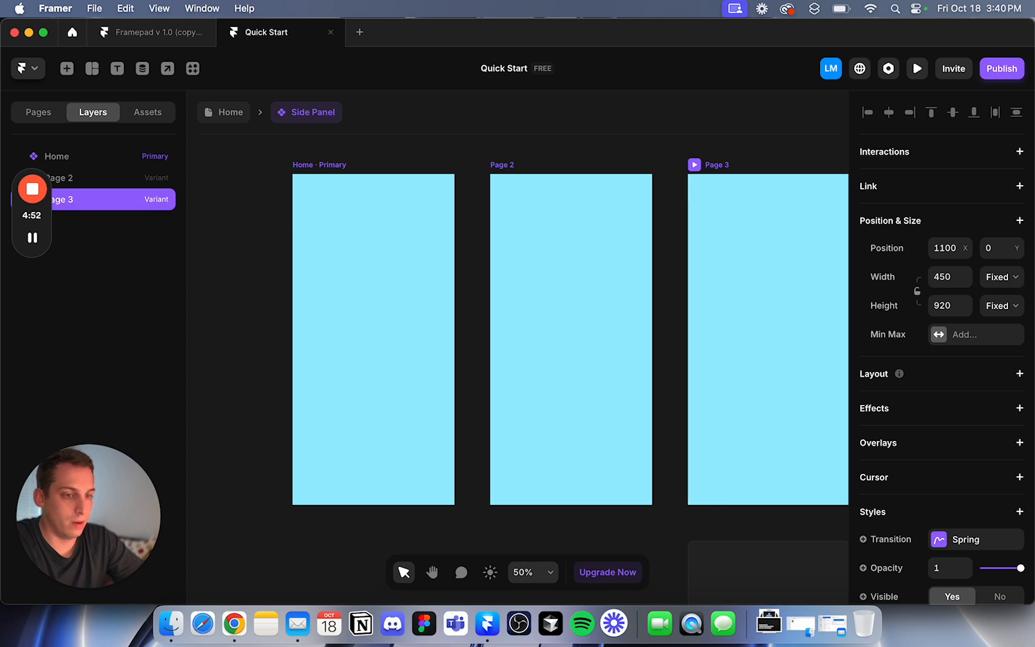
{"action": "key", "text": "Return"}
{"action": "scroll", "coordinate": [603, 218], "scroll_direction": "right", "scroll_amount": 3}
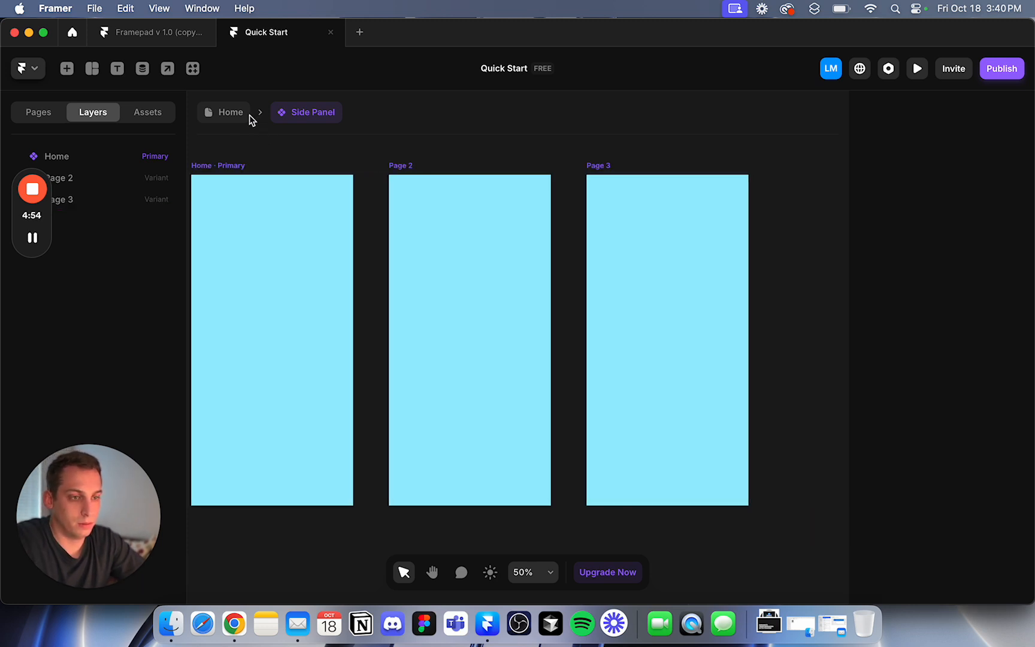
{"action": "left_click", "coordinate": [238, 117]}
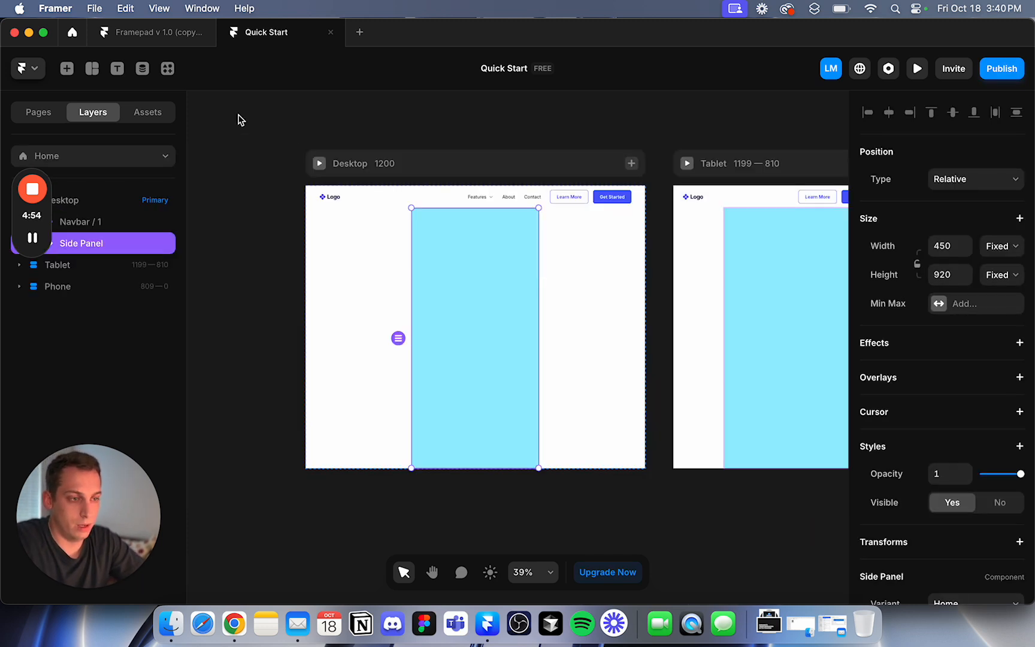
{"action": "left_click", "coordinate": [428, 175]}
{"action": "left_click", "coordinate": [431, 259]}
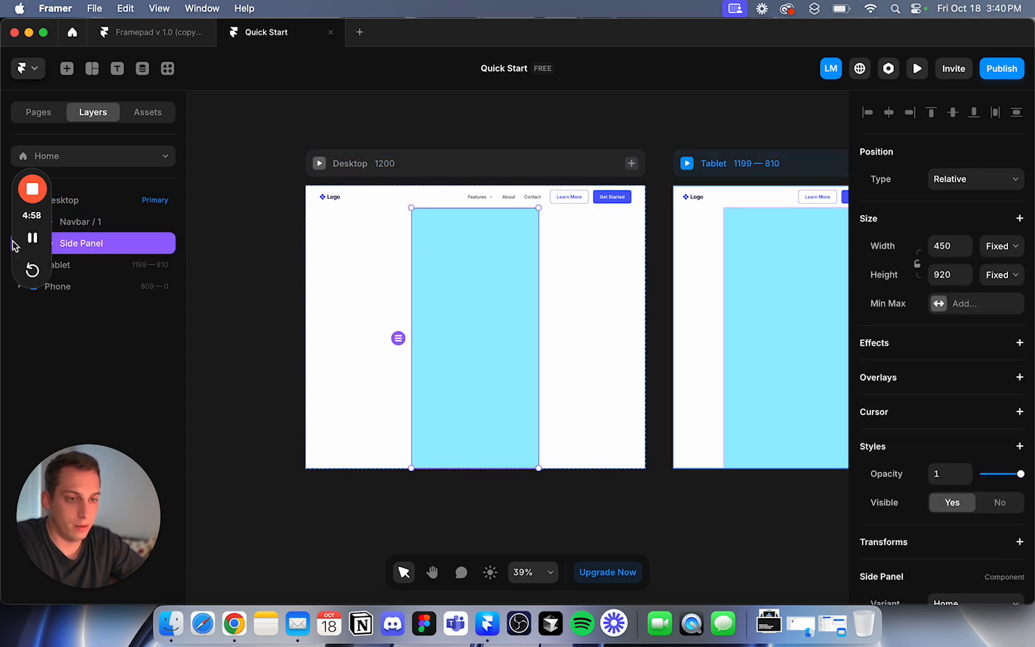
{"action": "left_click", "coordinate": [32, 237]}
{"action": "key", "text": "alt+shift+p"}
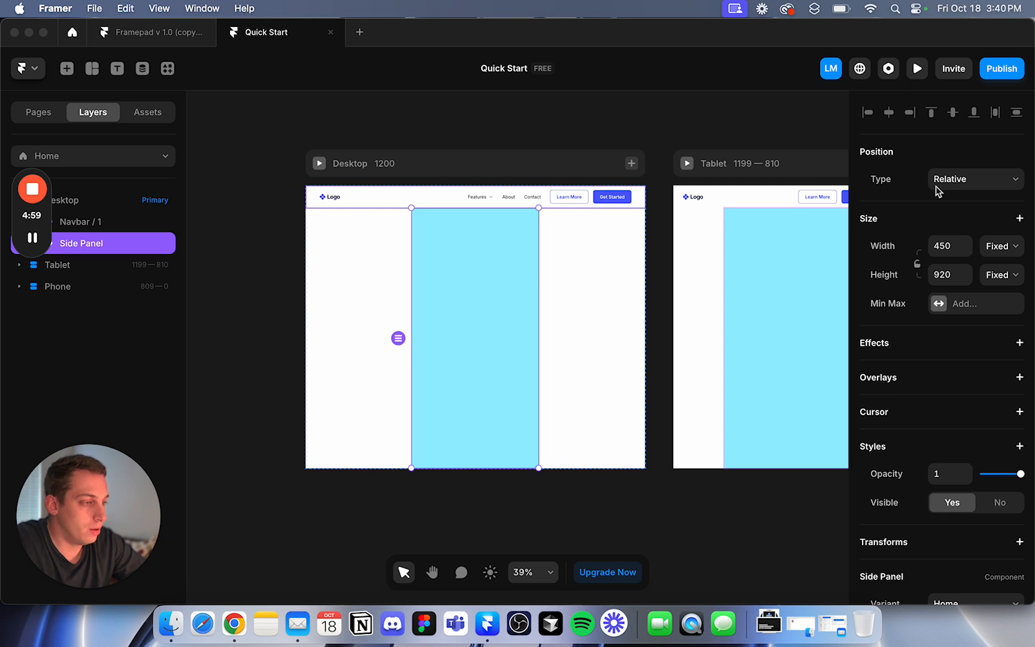
Set the Desktop Side Panel's position type to Fixed and place it flush with the page's left edge, directly below the navbar.
{"action": "left_click_drag", "start_coordinate": [481, 285], "coordinate": [353, 298]}
{"action": "left_click", "coordinate": [997, 179]}
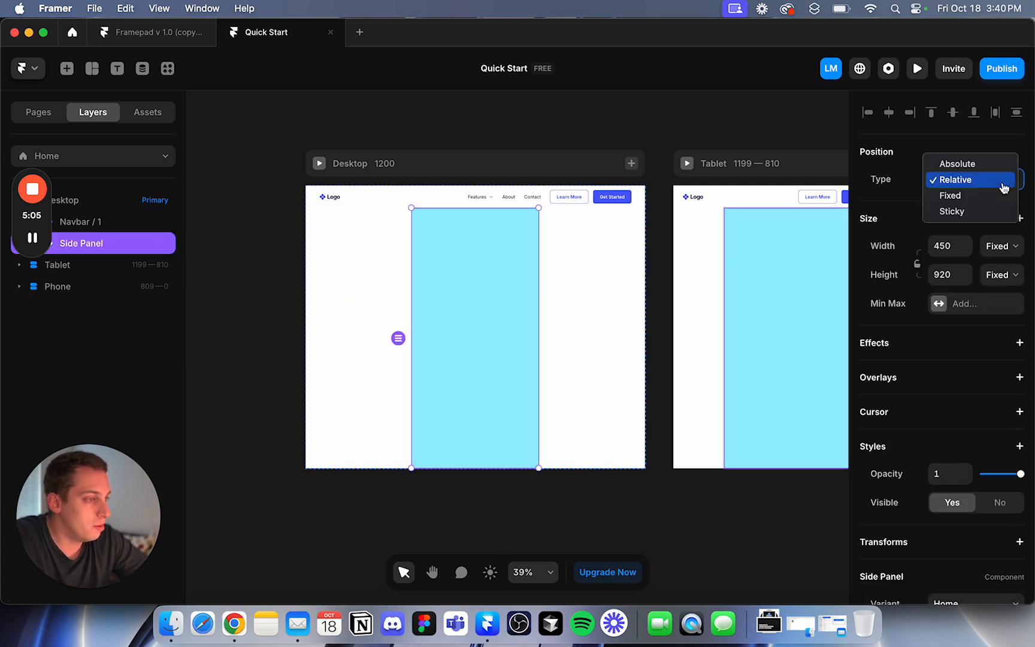
{"action": "left_click", "coordinate": [987, 197]}
{"action": "left_click_drag", "start_coordinate": [484, 324], "coordinate": [376, 317]}
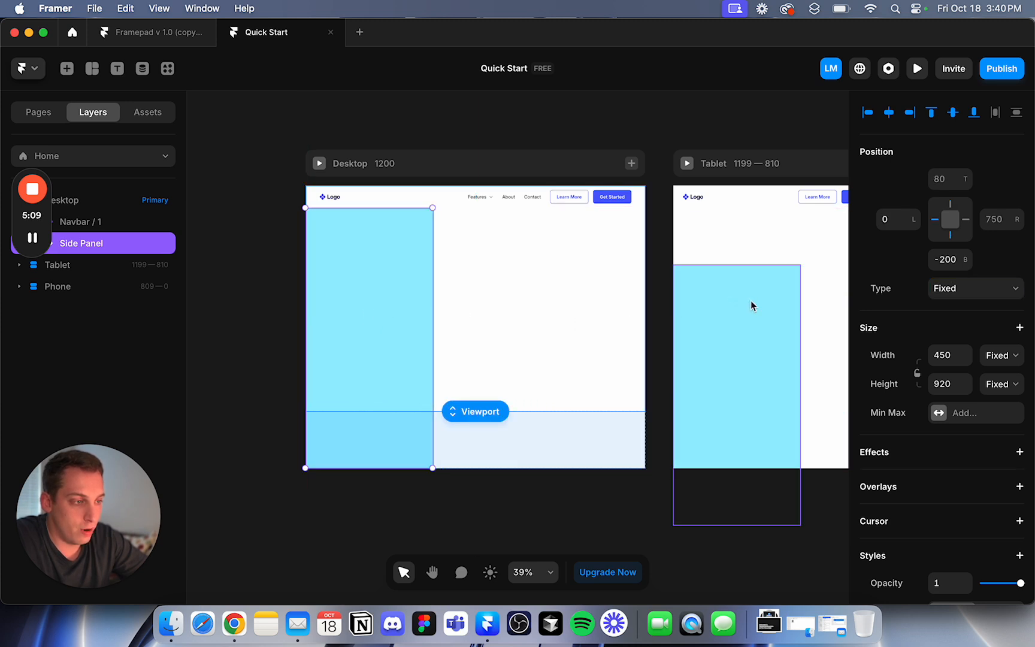
Move the Side Panel on the Tablet and Phone breakpoints up so it sits directly below the navbar.
{"action": "scroll", "coordinate": [742, 302], "scroll_direction": "right", "scroll_amount": 5}
{"action": "left_click_drag", "start_coordinate": [545, 349], "coordinate": [542, 288]}
{"action": "scroll", "coordinate": [542, 288], "scroll_direction": "right", "scroll_amount": 4}
{"action": "left_click", "coordinate": [632, 294]}
{"action": "left_click_drag", "start_coordinate": [633, 294], "coordinate": [634, 273]}
{"action": "scroll", "coordinate": [523, 235], "scroll_direction": "left", "scroll_amount": 4}
{"action": "scroll", "coordinate": [524, 236], "scroll_direction": "right", "scroll_amount": 4}
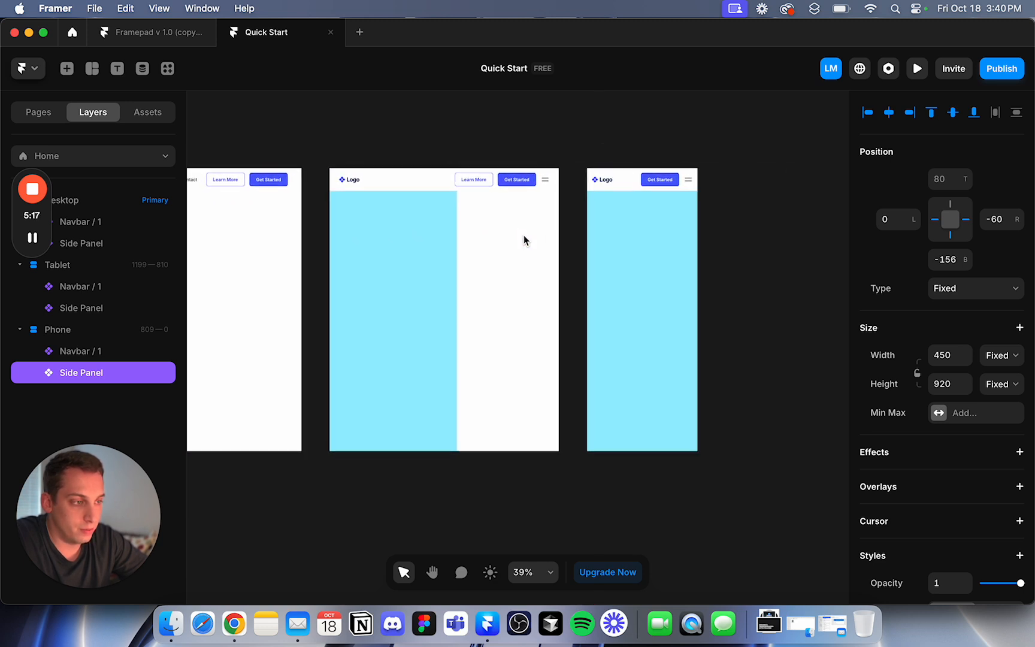
Narrow the Phone Side Panel to a width of 390 and open the Side Panel component for editing.
{"action": "left_click_drag", "start_coordinate": [711, 259], "coordinate": [697, 259]}
{"action": "scroll", "coordinate": [661, 259], "scroll_direction": "left", "scroll_amount": 8}
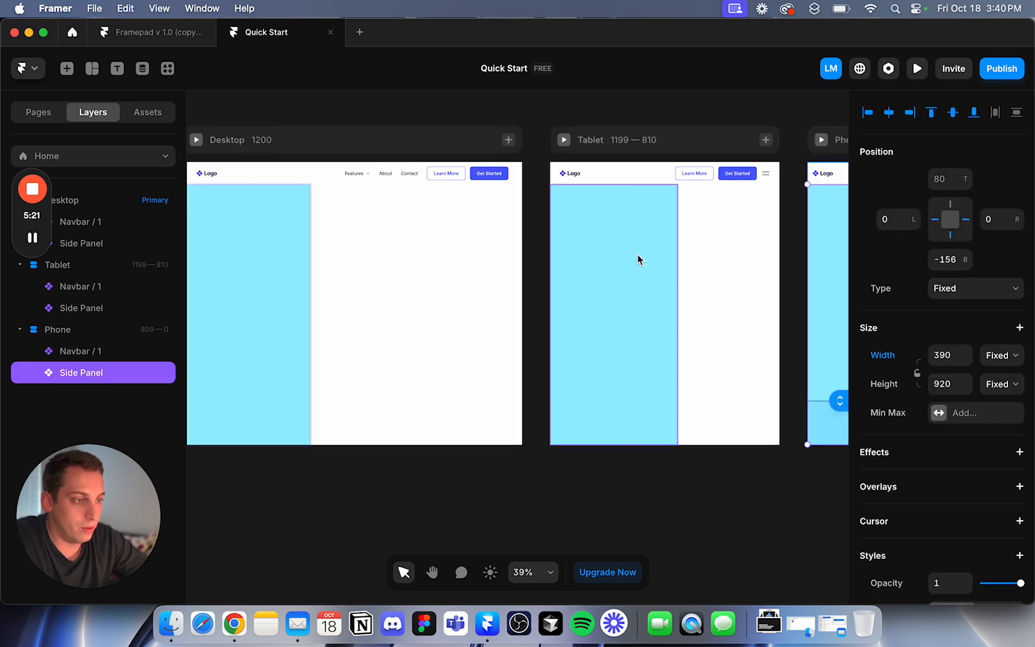
{"action": "double_click", "coordinate": [458, 256]}
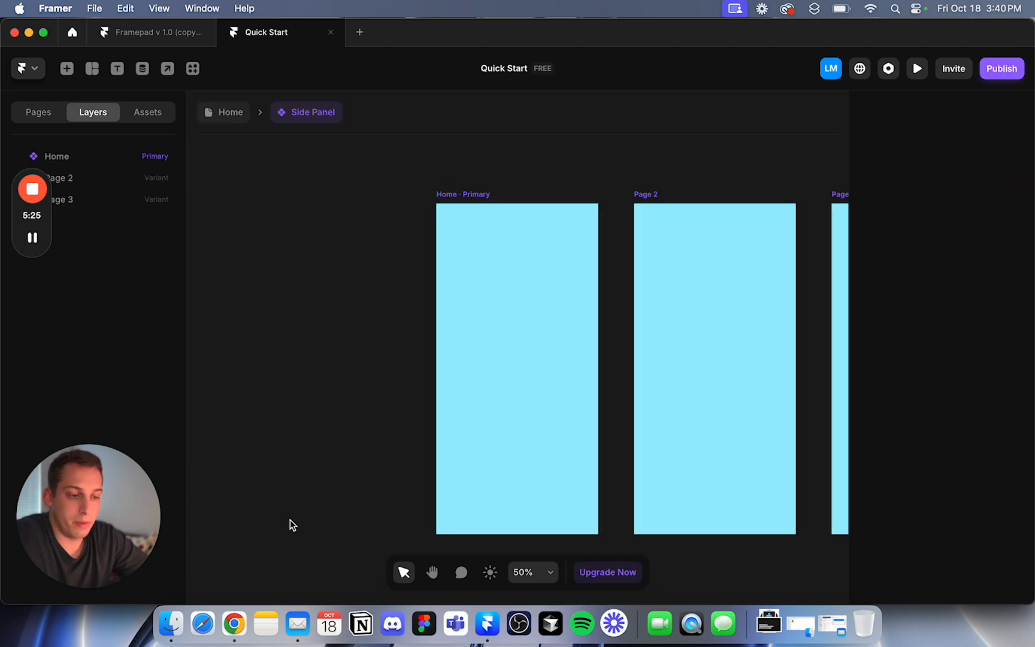
Switch to Chrome and capture a screenshot of the navigation sidebar on Midjourney's Web Quick Start docs page.
{"action": "left_click", "coordinate": [233, 623]}
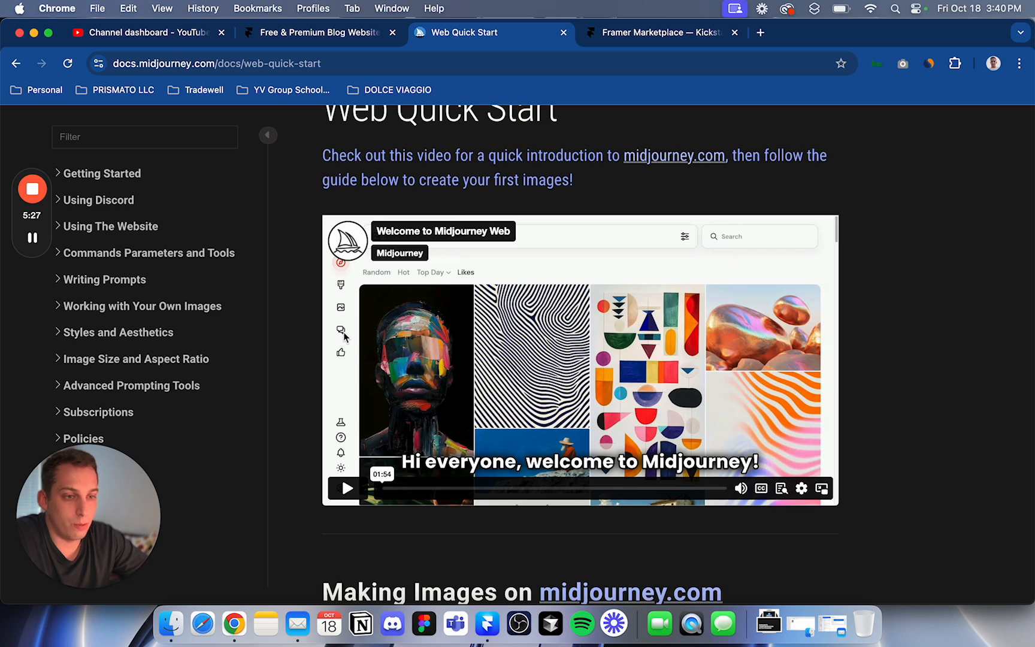
{"action": "scroll", "coordinate": [258, 282], "scroll_direction": "up", "scroll_amount": 3}
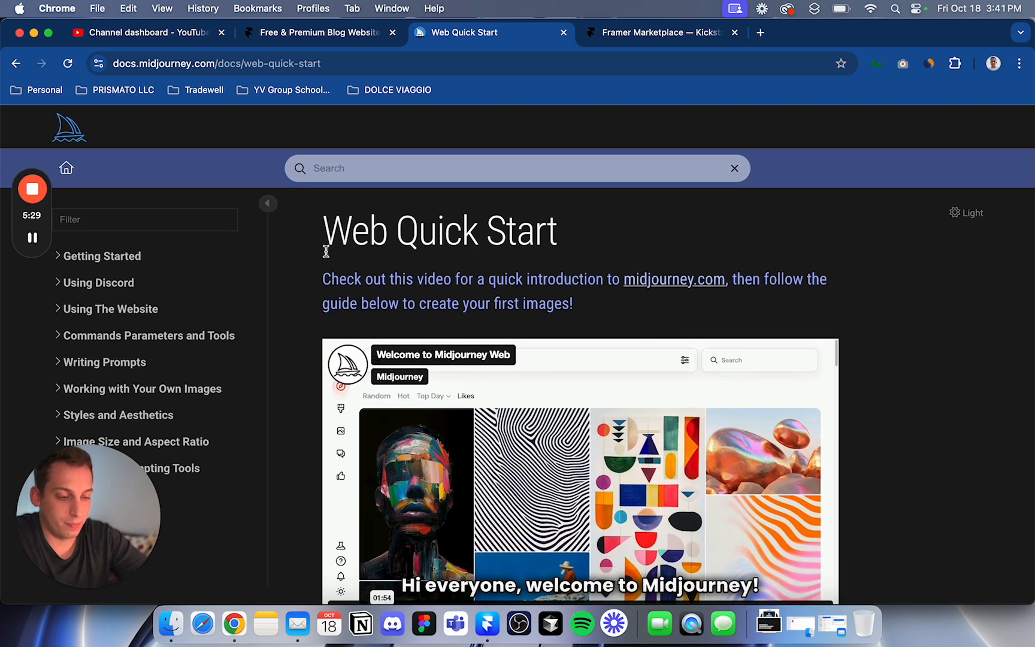
{"action": "left_click_drag", "start_coordinate": [27, 223], "coordinate": [1020, 378]}
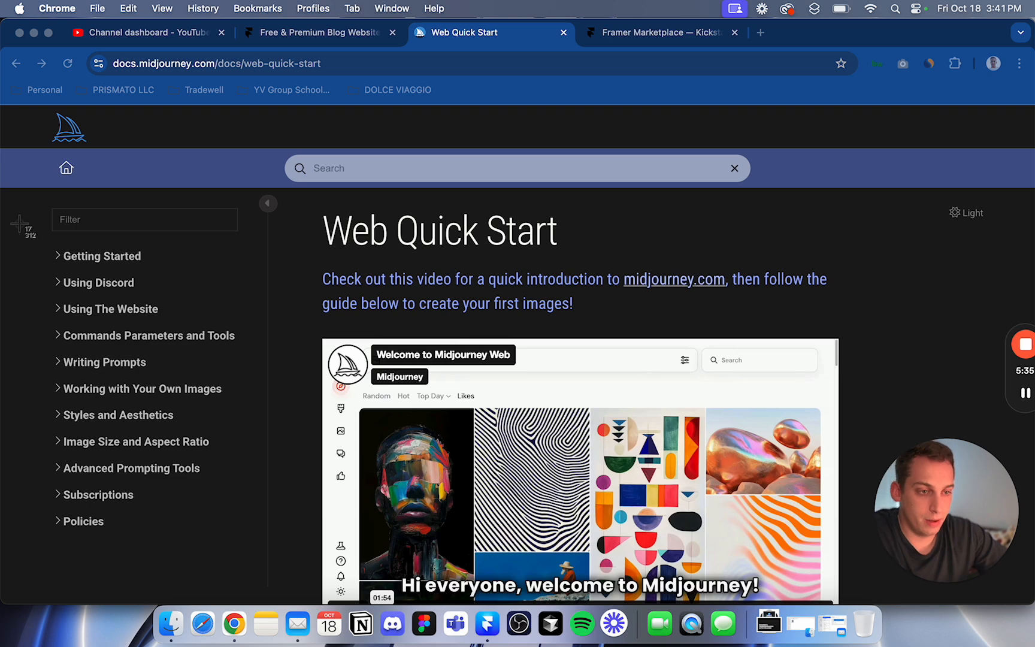
{"action": "key", "text": "super+shift+4"}
{"action": "left_click_drag", "start_coordinate": [34, 149], "coordinate": [270, 589]}
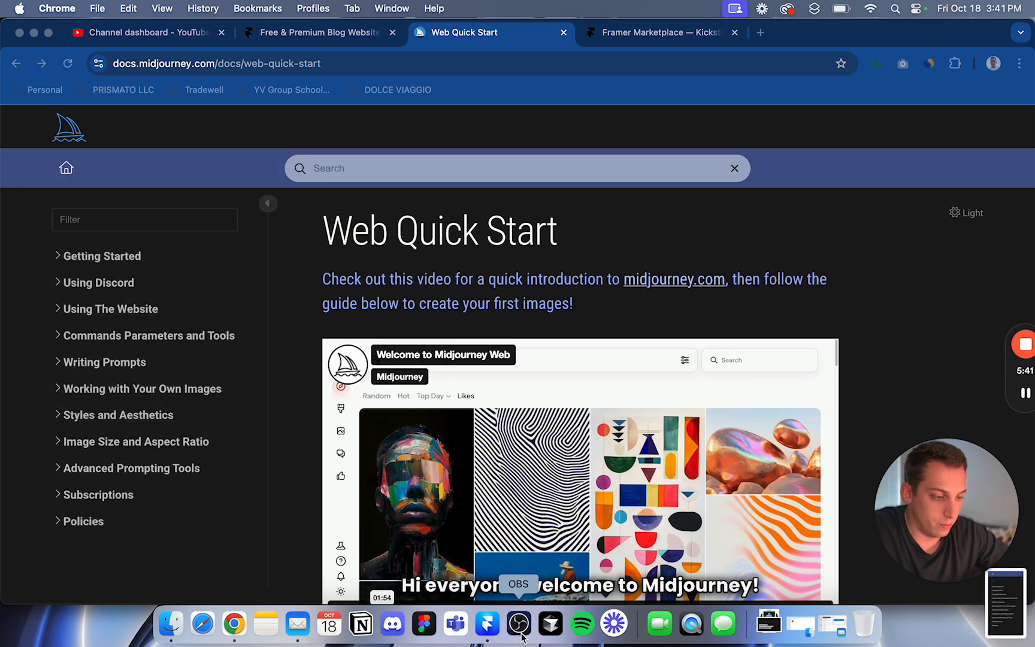
Switch to Framer and place the sidebar screenshot beside the Side Panel's Home variant, enlarged to about 522 wide and aligned with its upper edge.
{"action": "left_click", "coordinate": [487, 626]}
{"action": "left_click_drag", "start_coordinate": [994, 599], "coordinate": [340, 308]}
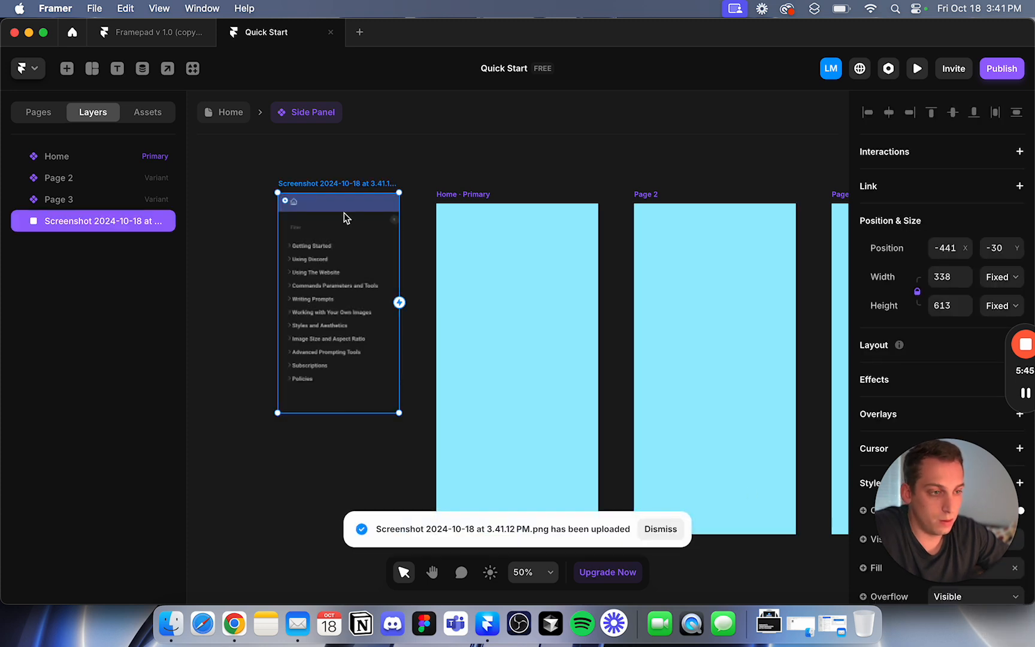
{"action": "left_click_drag", "start_coordinate": [278, 414], "coordinate": [214, 546]}
{"action": "left_click_drag", "start_coordinate": [327, 359], "coordinate": [334, 356]}
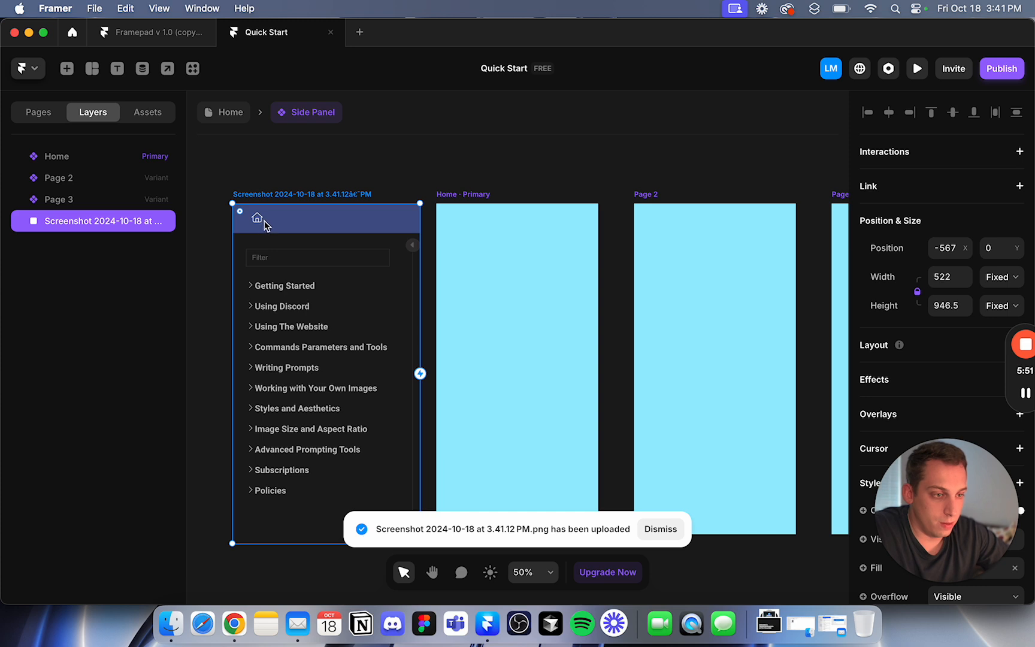
{"action": "left_click", "coordinate": [437, 190]}
{"action": "left_click", "coordinate": [446, 214]}
{"action": "left_click", "coordinate": [423, 185]}
{"action": "scroll", "coordinate": [423, 184], "scroll_direction": "right", "scroll_amount": 5}
{"action": "scroll", "coordinate": [422, 184], "scroll_direction": "down", "scroll_amount": 3}
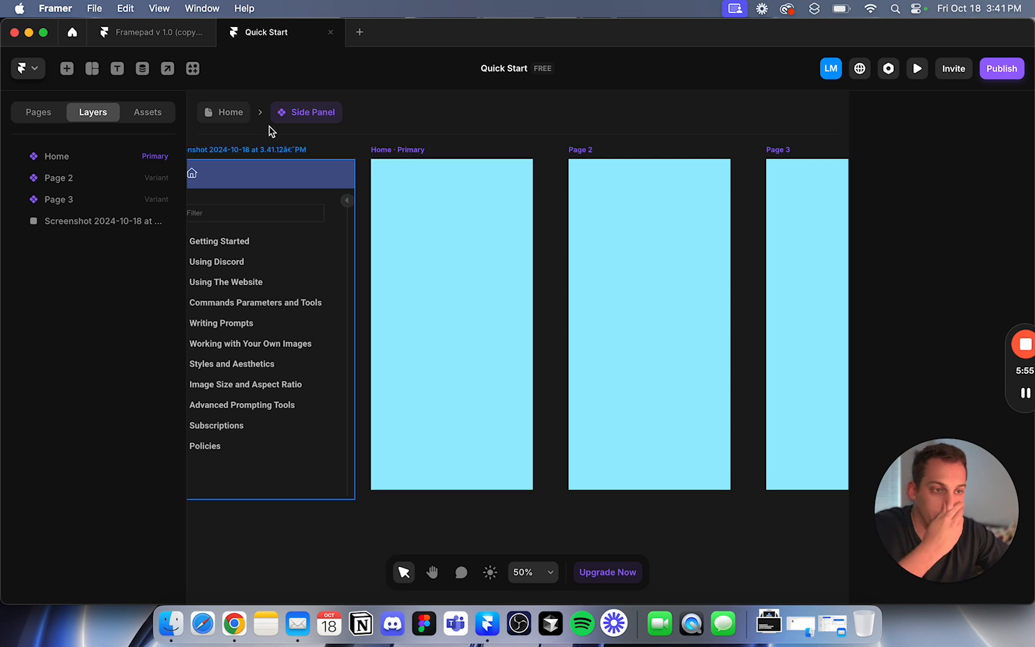
{"action": "scroll", "coordinate": [267, 153], "scroll_direction": "left", "scroll_amount": 3}
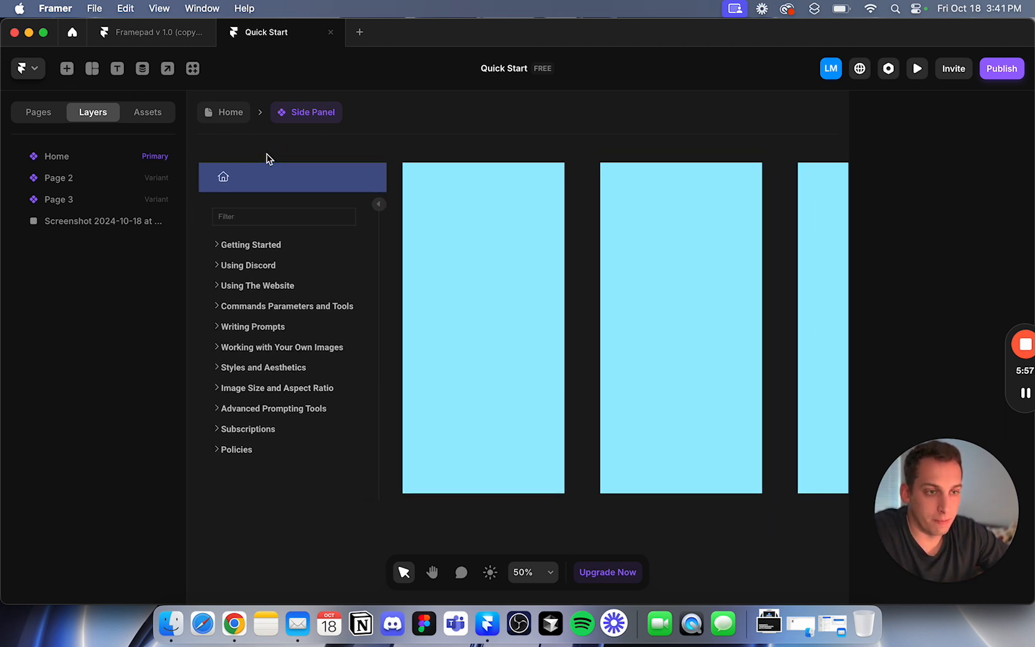
{"action": "left_click", "coordinate": [92, 69]}
{"action": "left_click", "coordinate": [110, 106]}
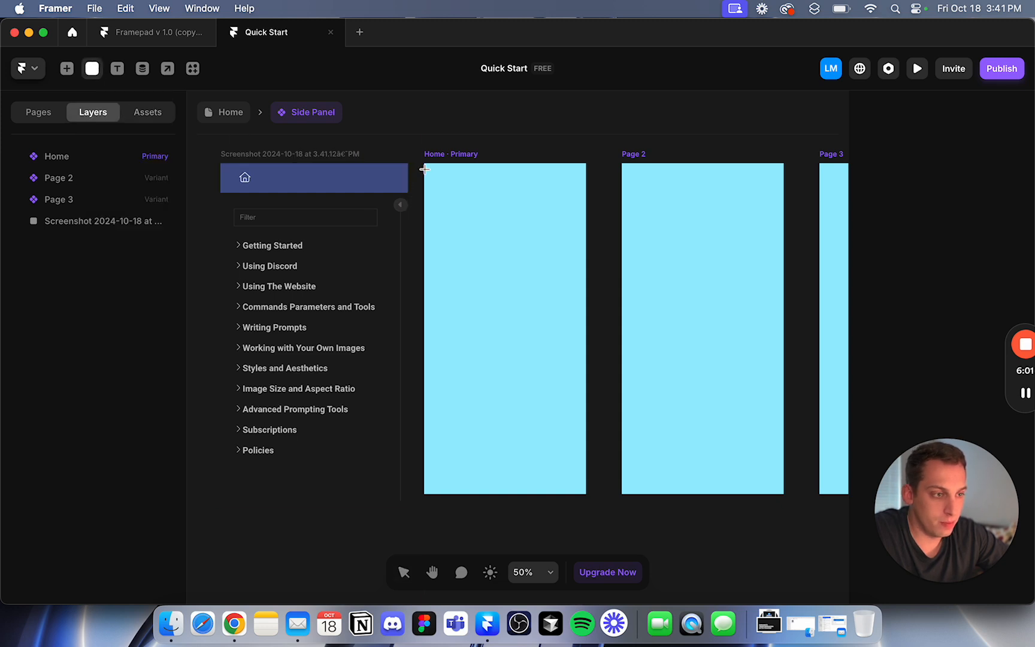
{"action": "left_click_drag", "start_coordinate": [424, 163], "coordinate": [586, 203]}
{"action": "left_click", "coordinate": [601, 180]}
{"action": "left_click", "coordinate": [529, 183]}
{"action": "key", "text": "Delete"}
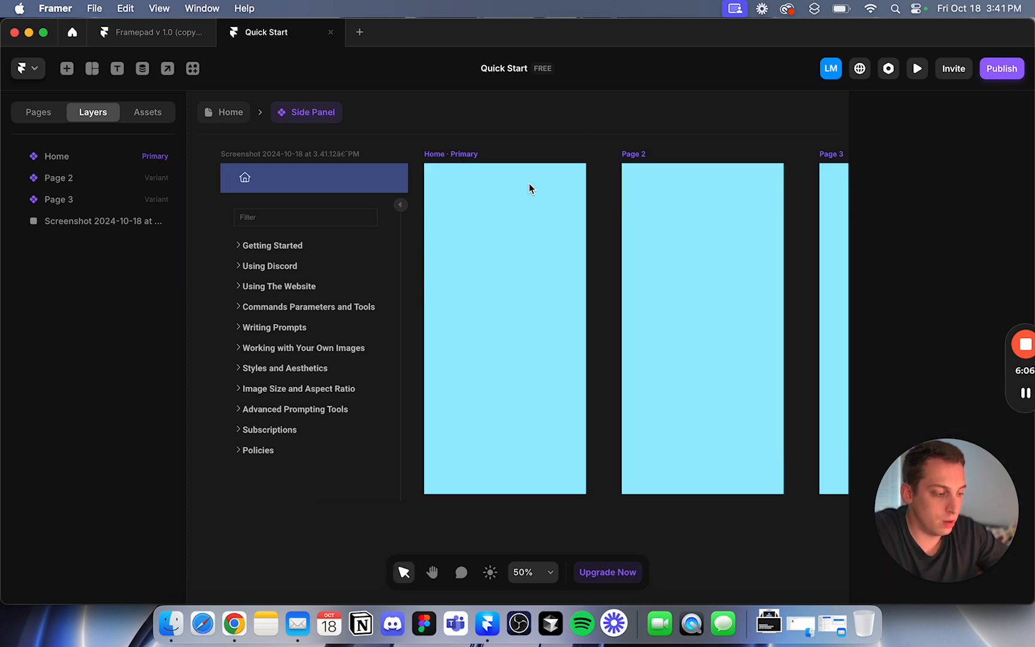
{"action": "left_click", "coordinate": [91, 71]}
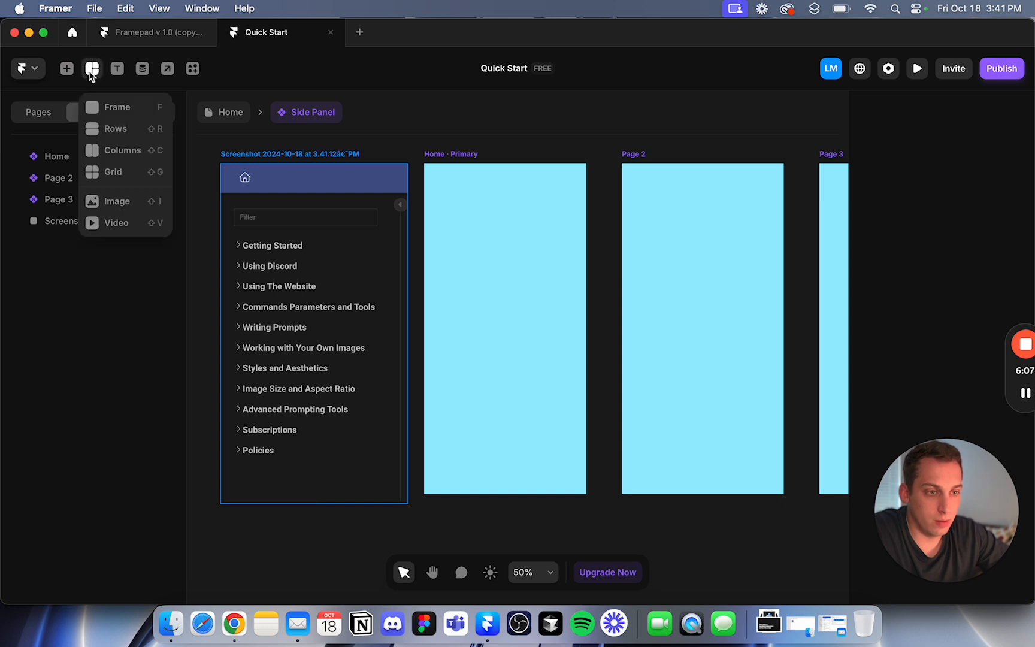
{"action": "left_click", "coordinate": [116, 128]}
{"action": "left_click_drag", "start_coordinate": [424, 169], "coordinate": [585, 204]}
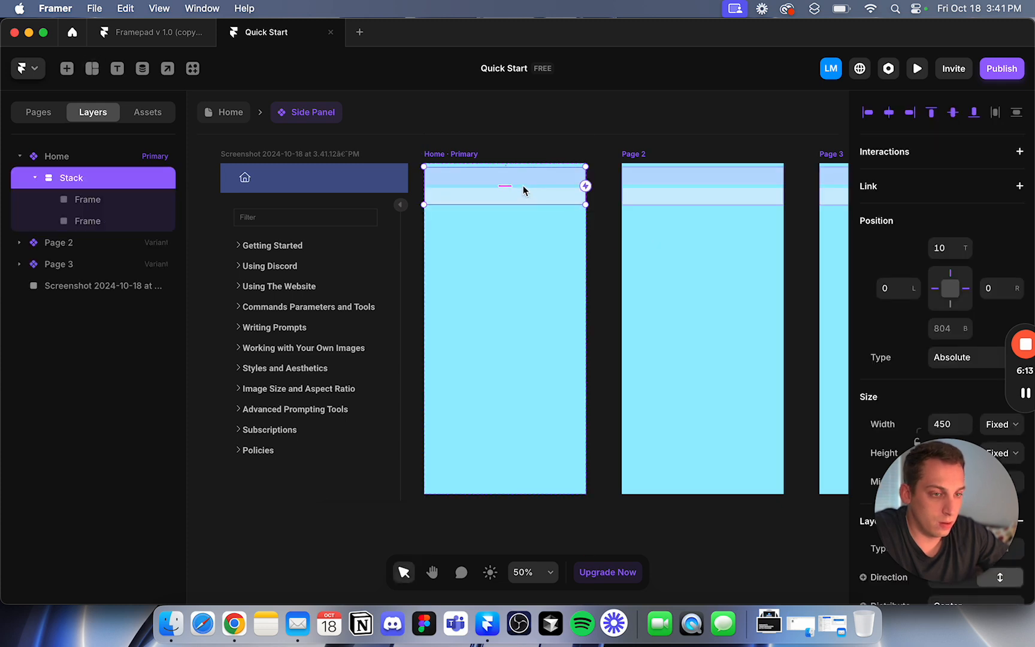
{"action": "double_click", "coordinate": [454, 176]}
{"action": "left_click_drag", "start_coordinate": [455, 176], "coordinate": [451, 181]}
{"action": "key", "text": "Delete"}
Draw a full-width header frame along the upper edge of the Home variant, matching the blue bar's height in the reference screenshot.
{"action": "key", "text": "f"}
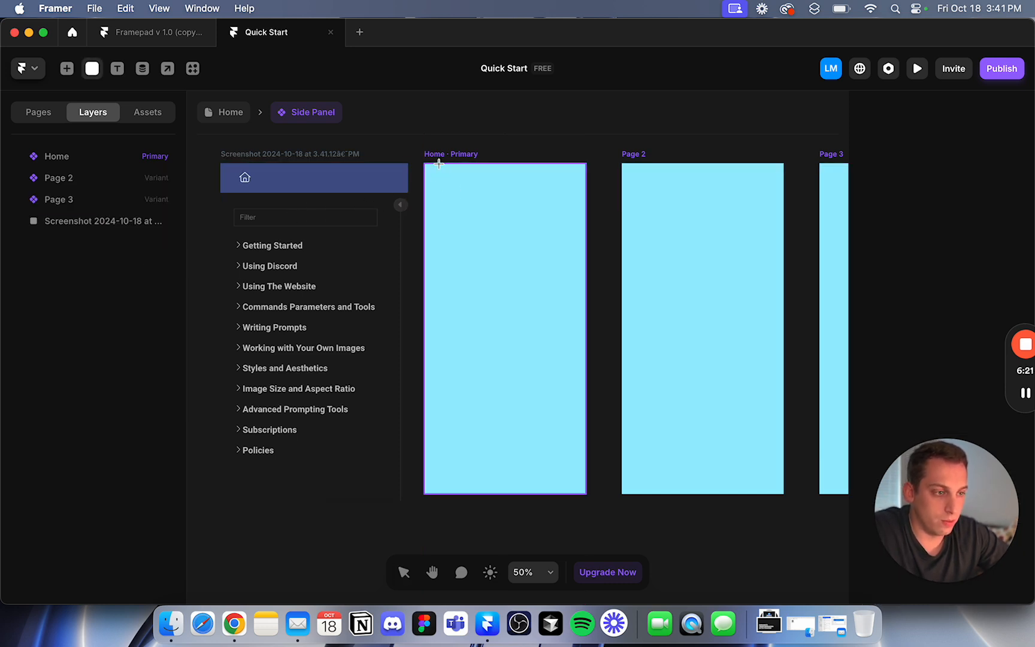
{"action": "left_click_drag", "start_coordinate": [424, 163], "coordinate": [585, 192]}
{"action": "left_click", "coordinate": [602, 151]}
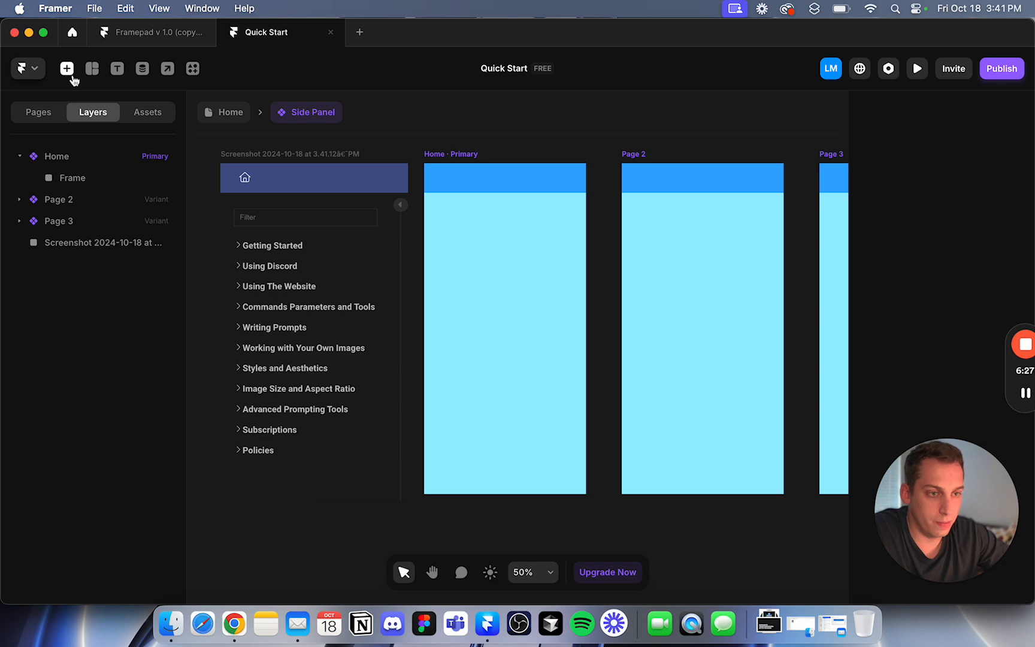
Draw a full-width Rows stack below the header frame in the Home variant and duplicate its first row four times.
{"action": "left_click", "coordinate": [92, 69]}
{"action": "left_click", "coordinate": [109, 129]}
{"action": "left_click_drag", "start_coordinate": [426, 210], "coordinate": [585, 446]}
{"action": "scroll", "coordinate": [871, 342], "scroll_direction": "down", "scroll_amount": 5}
{"action": "left_click", "coordinate": [128, 199]}
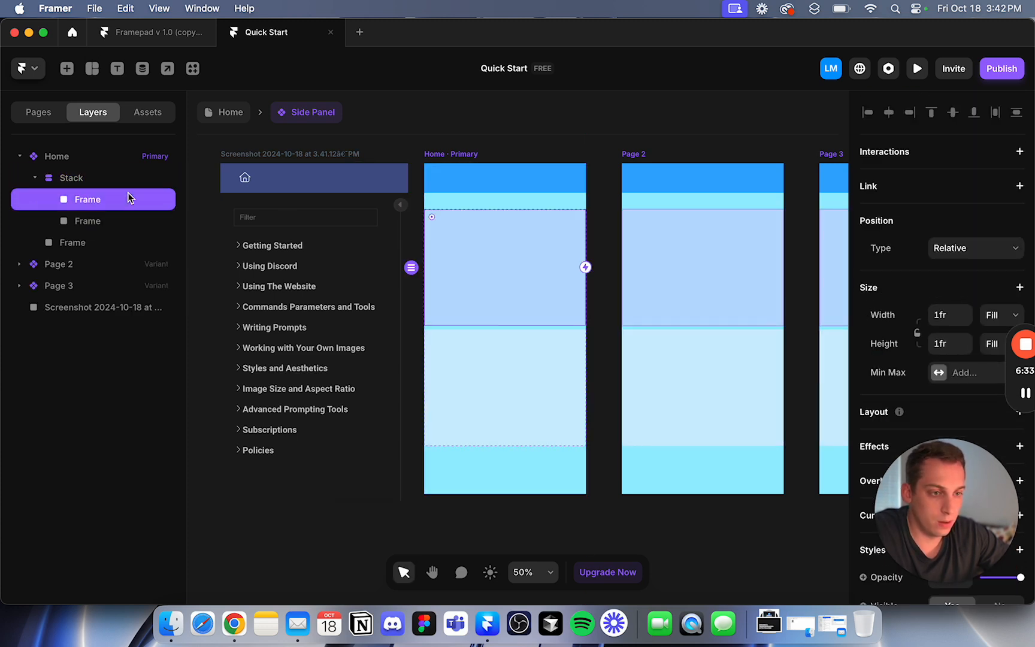
{"action": "key", "text": "super+d"}
{"action": "key", "text": "super+d"}
{"action": "key", "text": "super+d"}
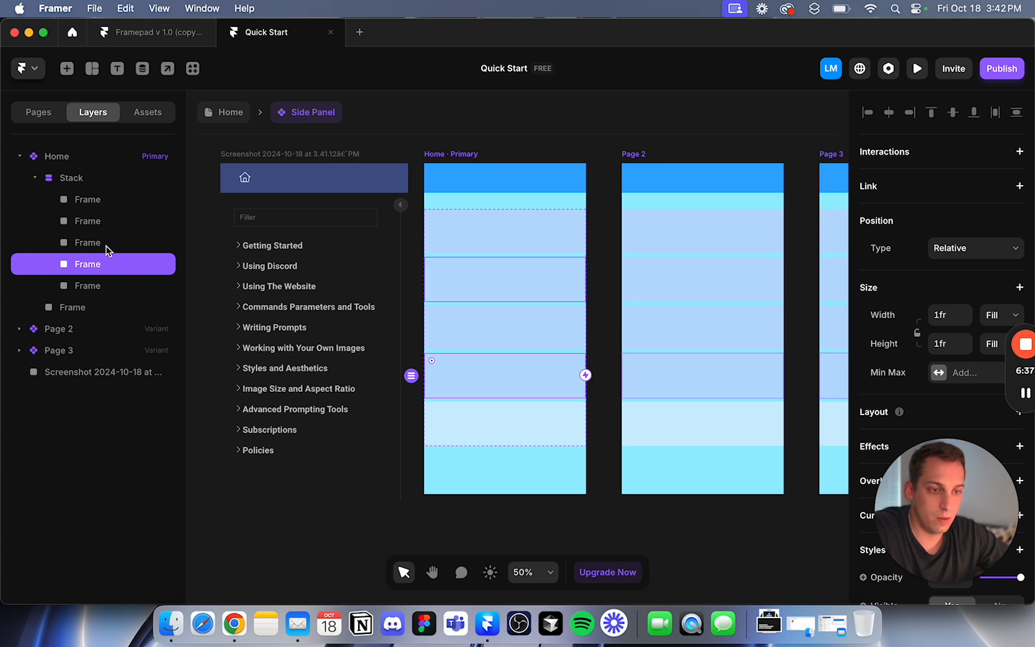
{"action": "key", "text": "super+d"}
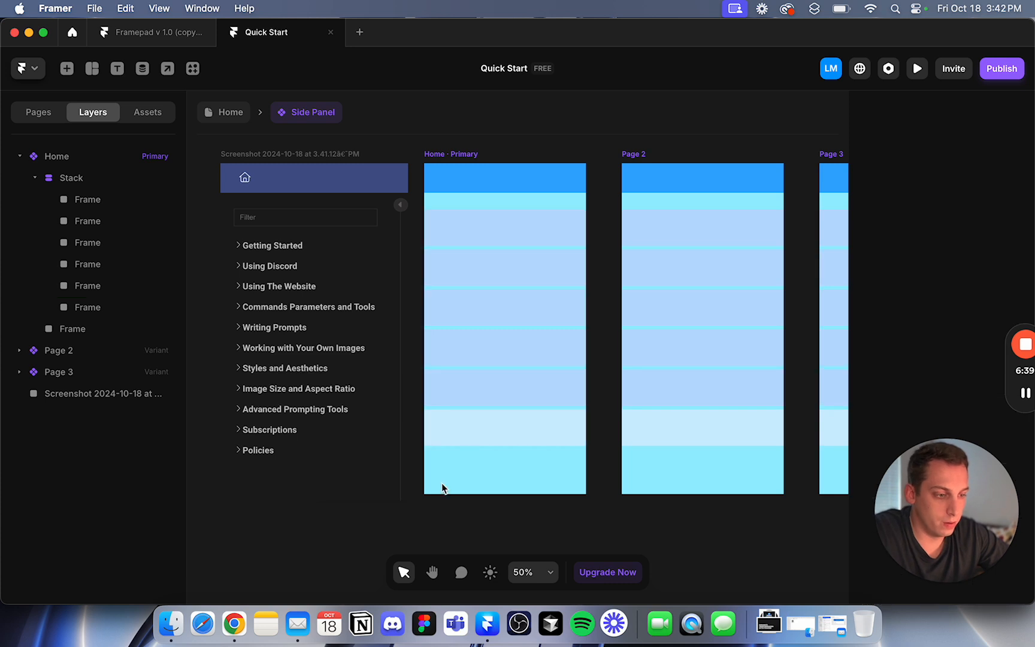
Shorten the Home variant's stack to a height of about 368.
{"action": "left_click", "coordinate": [463, 433]}
{"action": "left_click", "coordinate": [36, 176]}
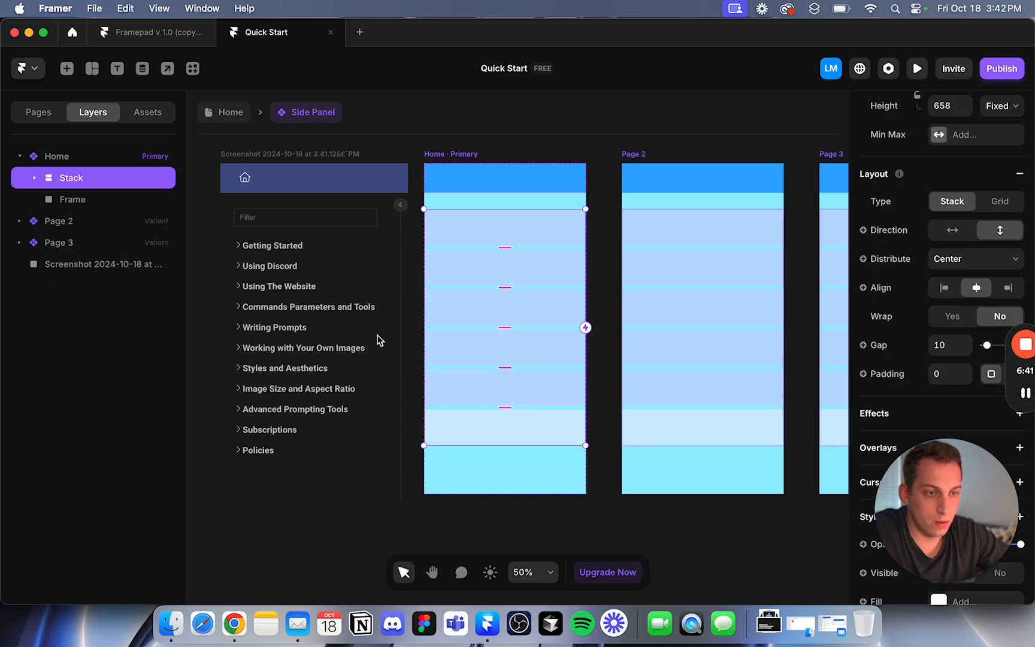
{"action": "left_click_drag", "start_coordinate": [482, 443], "coordinate": [482, 341]}
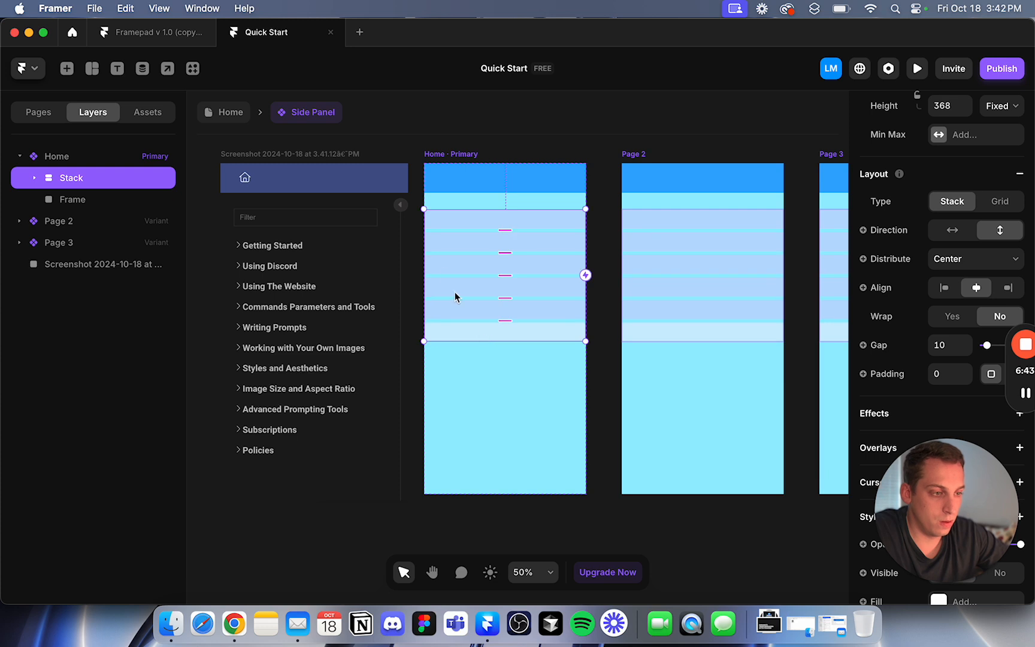
Convert the stack's first row into a component named Nav Item, narrow its primary variant to about 310 wide, and return to Side Panel.
{"action": "left_click", "coordinate": [450, 227]}
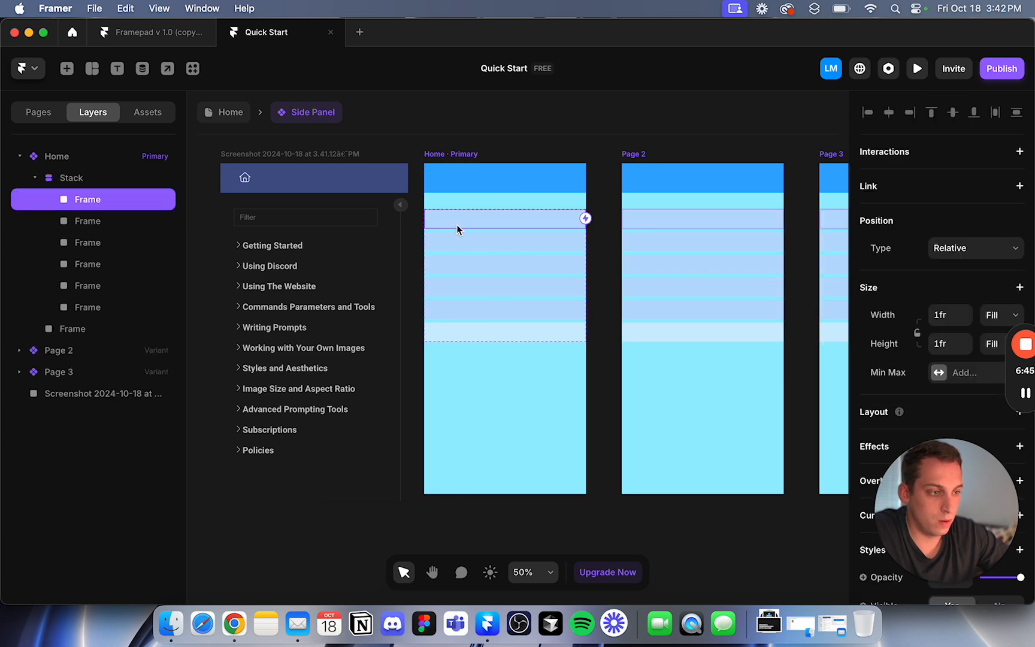
{"action": "right_click", "coordinate": [468, 221]}
{"action": "left_click", "coordinate": [508, 175]}
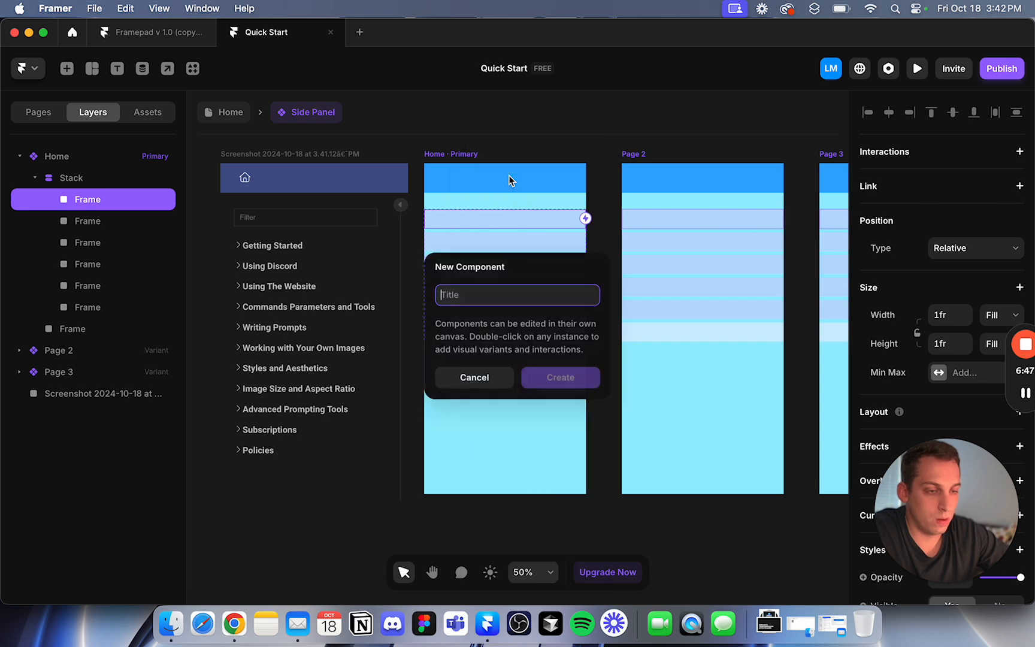
{"action": "type", "text": "S"}
{"action": "key", "text": "BackSpace"}
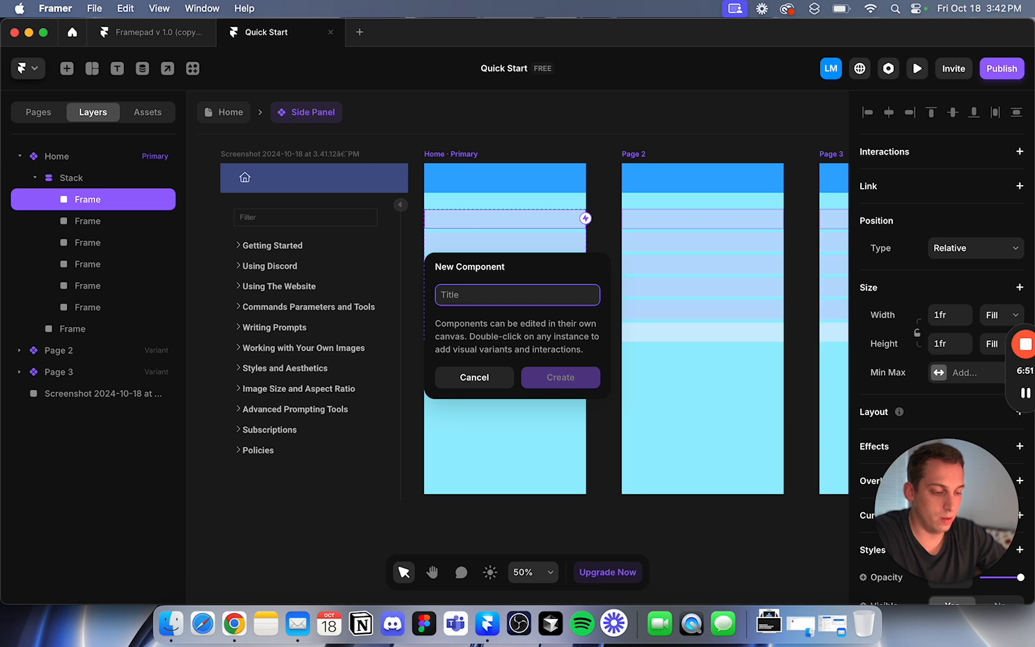
{"action": "type", "text": "N"}
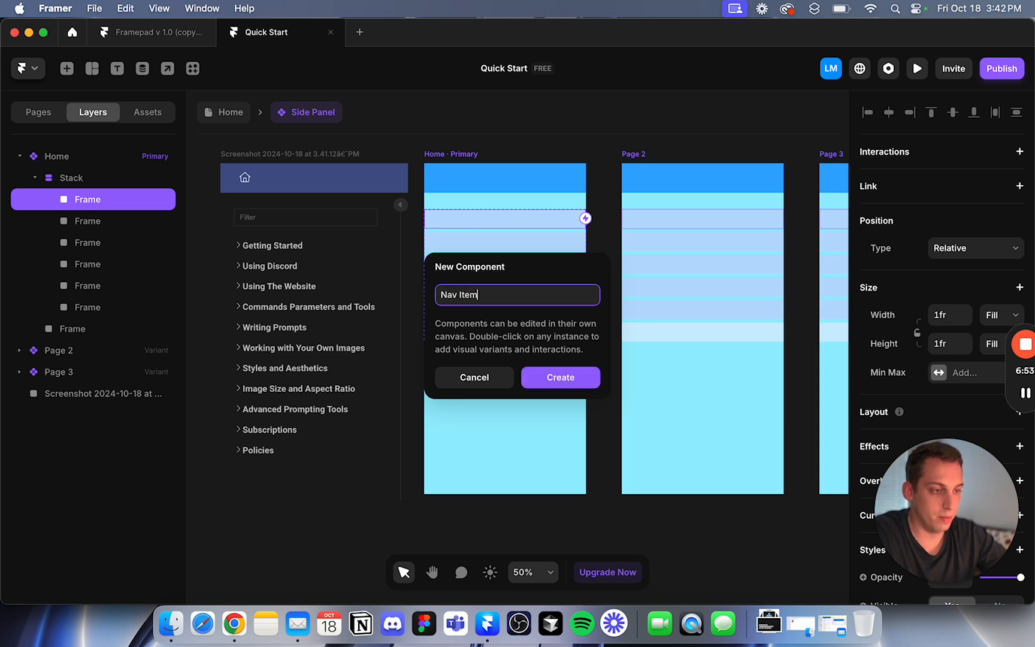
{"action": "type", "text": "av Item"}
{"action": "key", "text": "Return"}
{"action": "left_click", "coordinate": [401, 354]}
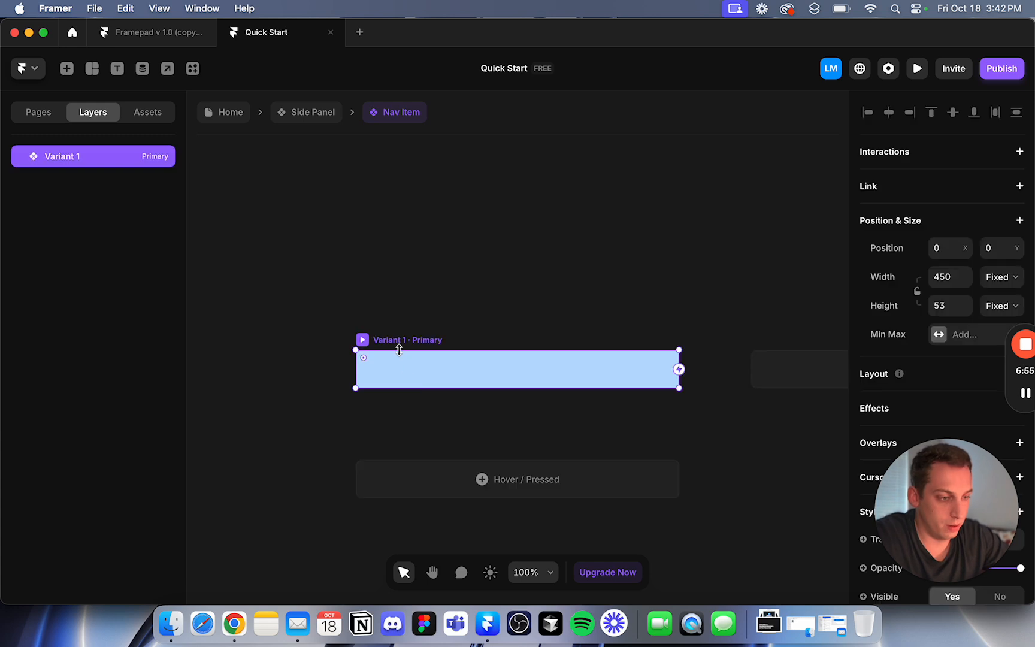
{"action": "left_click_drag", "start_coordinate": [679, 379], "coordinate": [579, 379]}
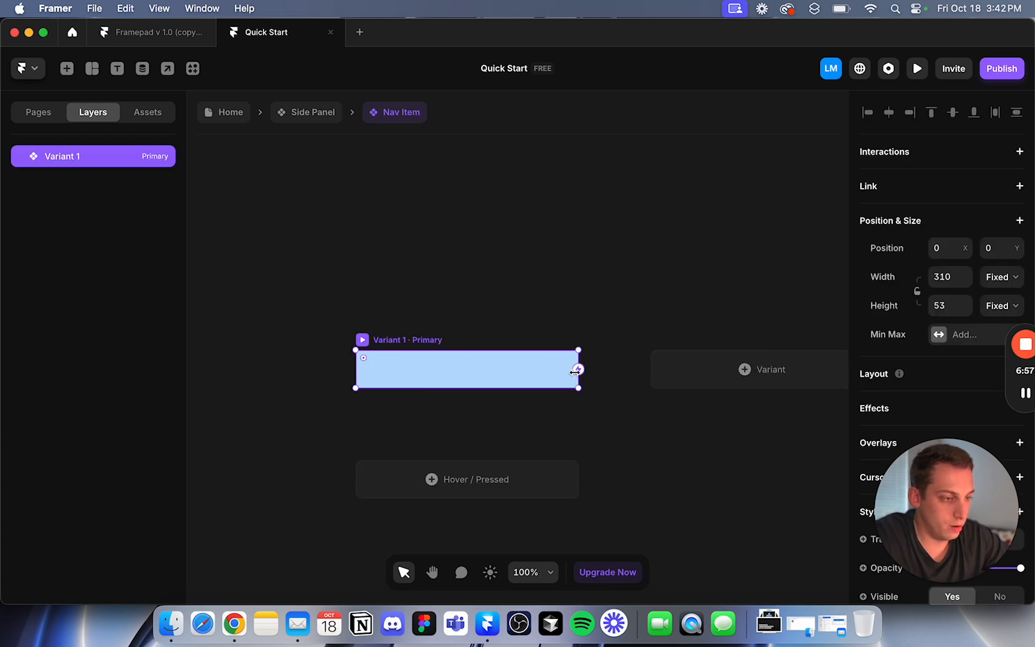
{"action": "left_click", "coordinate": [309, 114]}
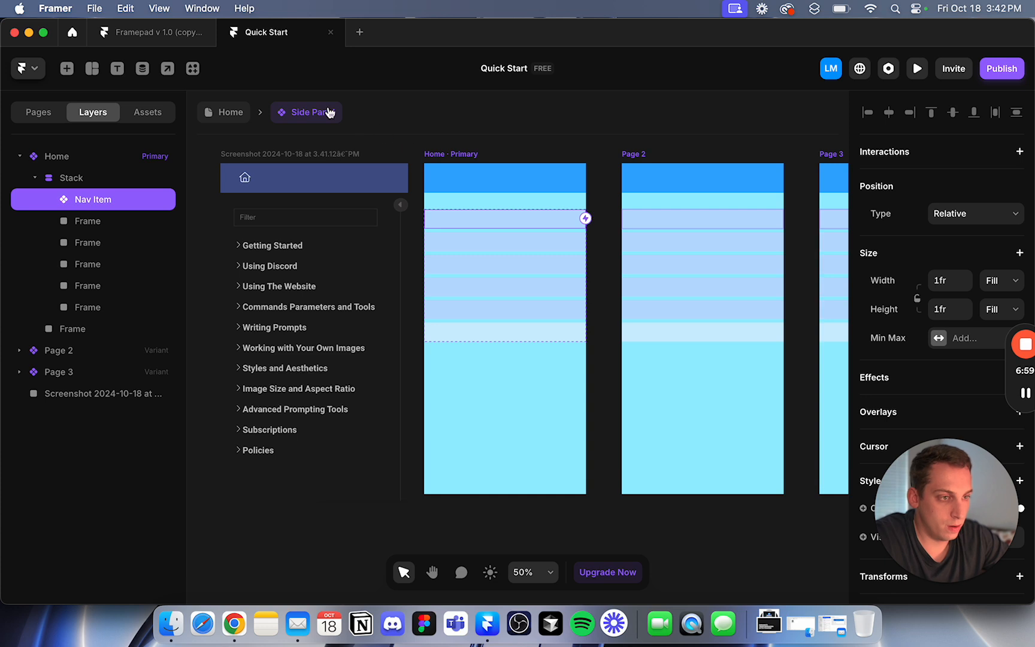
Add the text "Getting Started" centred inside the Nav Item component's primary variant and return to Side Panel.
{"action": "double_click", "coordinate": [473, 219]}
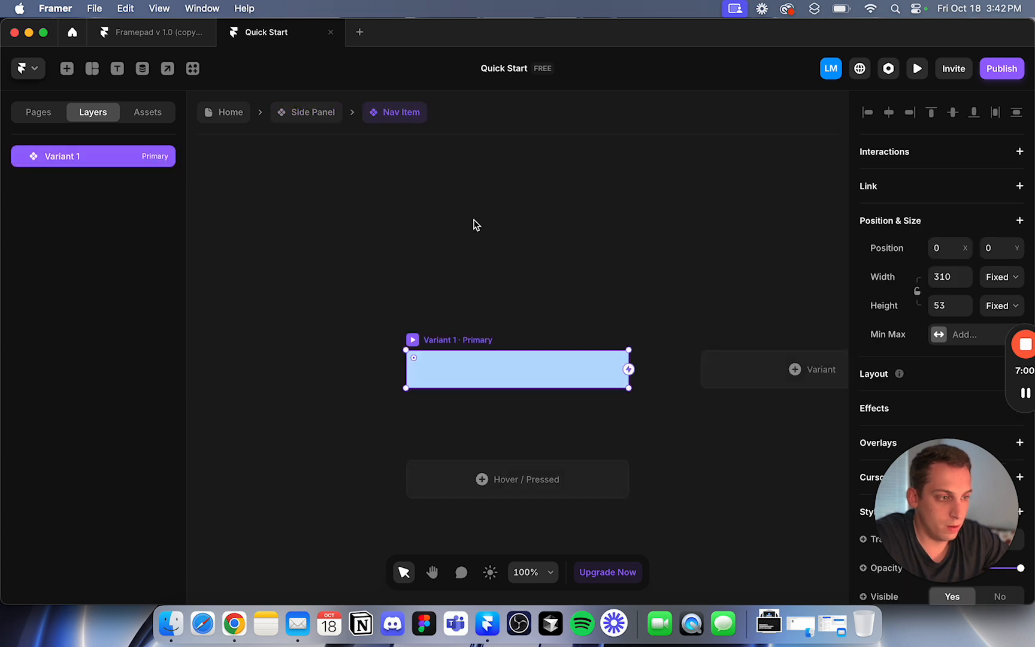
{"action": "left_click", "coordinate": [474, 300]}
{"action": "left_click", "coordinate": [117, 69]}
{"action": "left_click", "coordinate": [303, 280]}
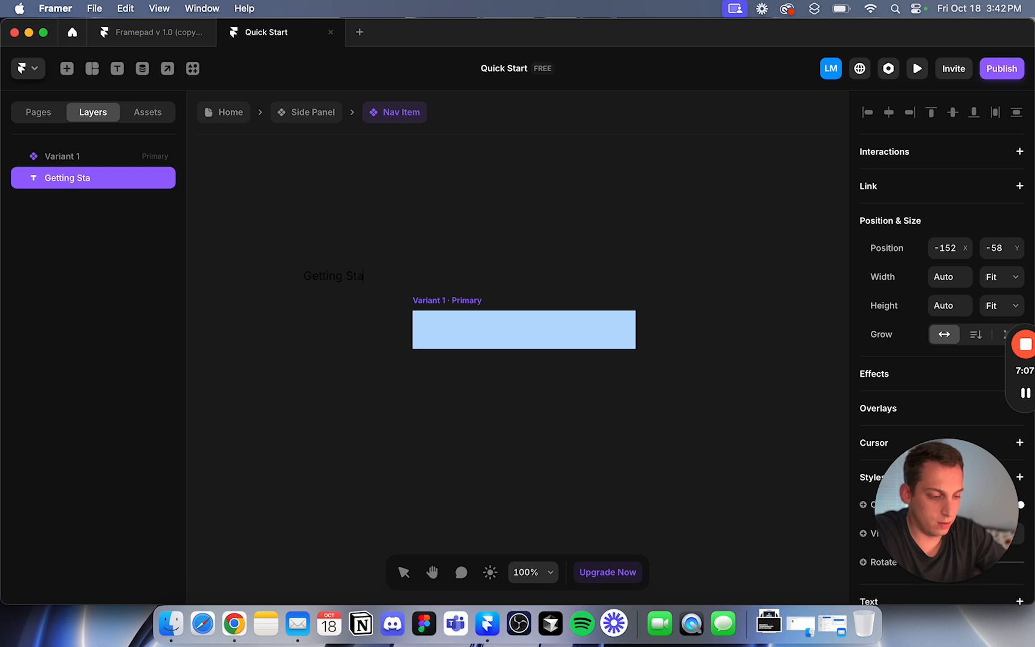
{"action": "key", "text": "Escape"}
{"action": "left_click_drag", "start_coordinate": [383, 277], "coordinate": [509, 332]}
{"action": "left_click", "coordinate": [308, 110]}
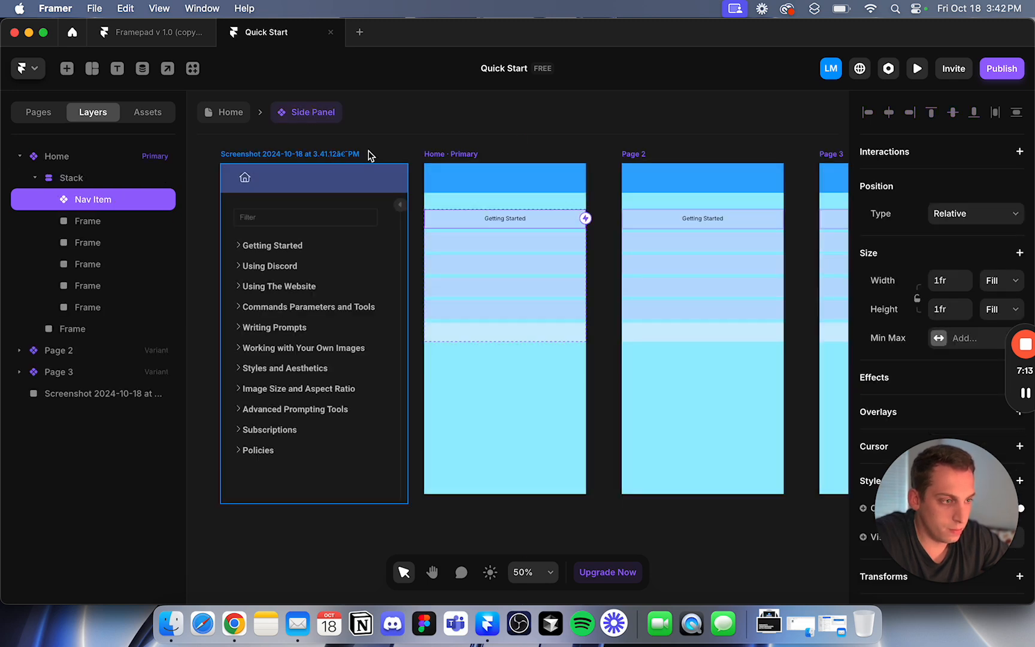
Delete the five plain frames from the Home variant's stack and duplicate the Nav Item four times in their place.
{"action": "left_click", "coordinate": [453, 239]}
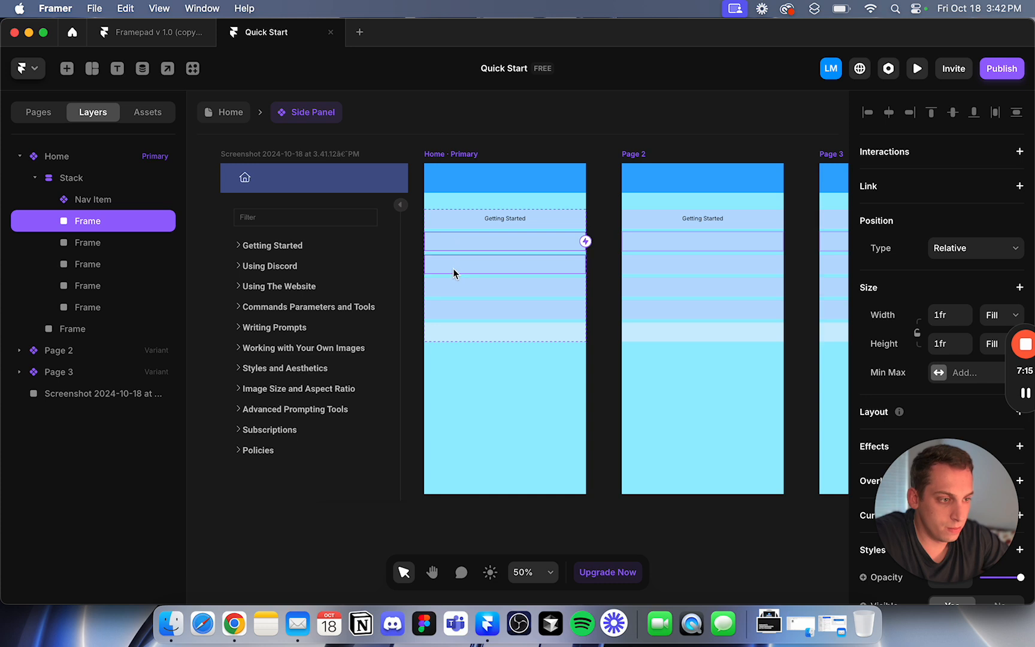
{"action": "left_click", "coordinate": [453, 268], "text": "shift"}
{"action": "left_click", "coordinate": [111, 305], "text": "shift"}
{"action": "key", "text": "Delete"}
{"action": "left_click", "coordinate": [98, 201]}
{"action": "key", "text": "super+d"}
{"action": "key", "text": "super+d"}
{"action": "key", "text": "super+d"}
{"action": "key", "text": "super+d"}
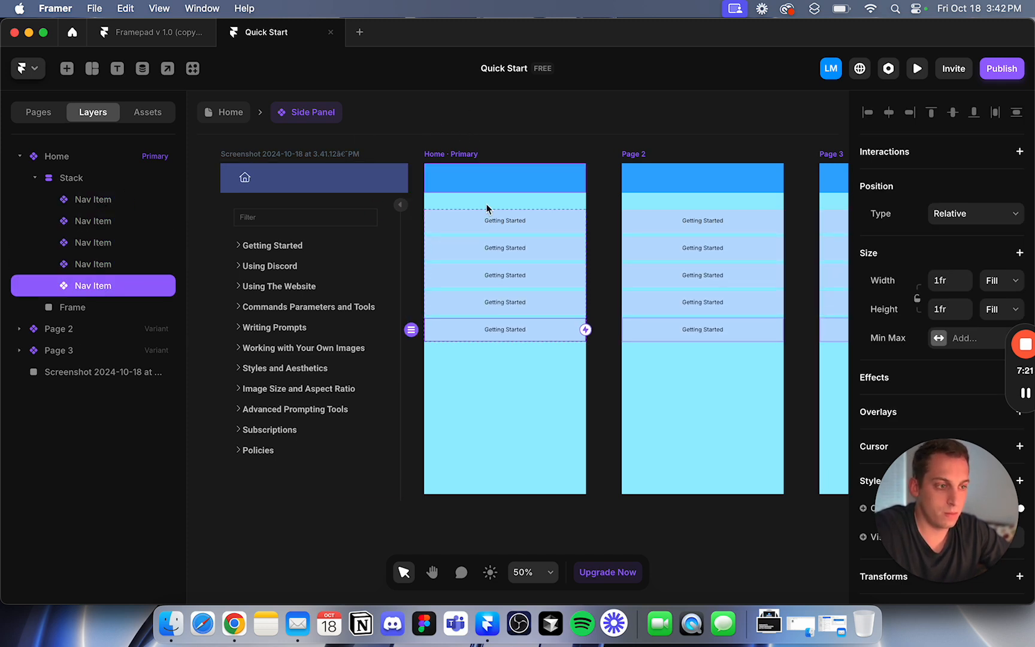
Bind the content of the Nav Item's "Getting Started" text to a plain text variable named Title and return to Side Panel.
{"action": "left_click", "coordinate": [510, 232]}
{"action": "double_click", "coordinate": [510, 231]}
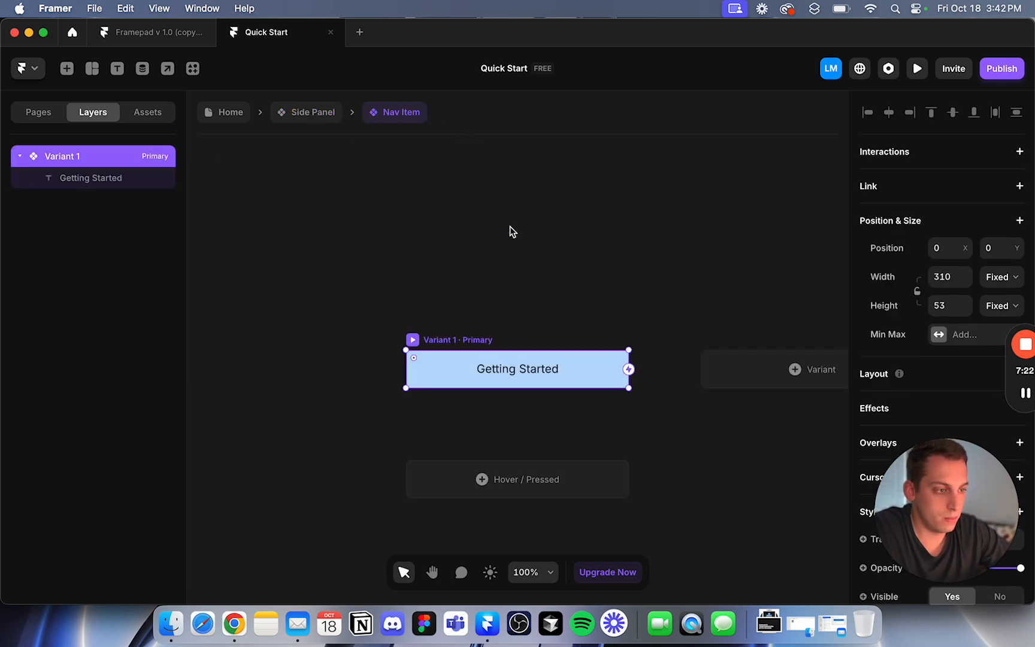
{"action": "left_click", "coordinate": [527, 373]}
{"action": "scroll", "coordinate": [915, 411], "scroll_direction": "down", "scroll_amount": 5}
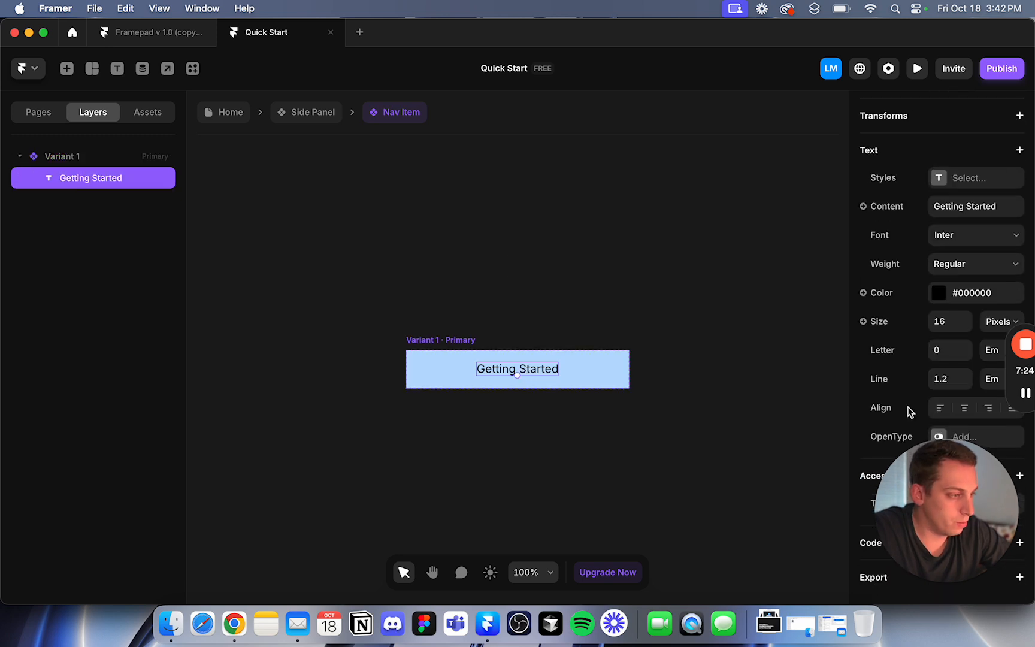
{"action": "left_click", "coordinate": [940, 182]}
{"action": "left_click", "coordinate": [861, 206]}
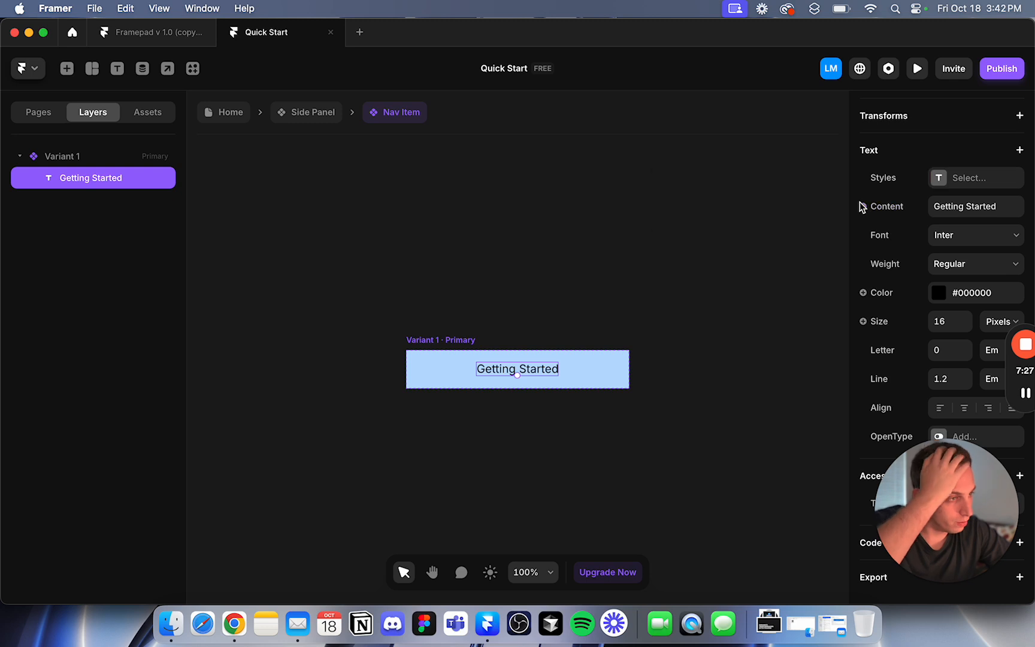
{"action": "left_click", "coordinate": [863, 206]}
{"action": "mouse_move", "coordinate": [881, 234]}
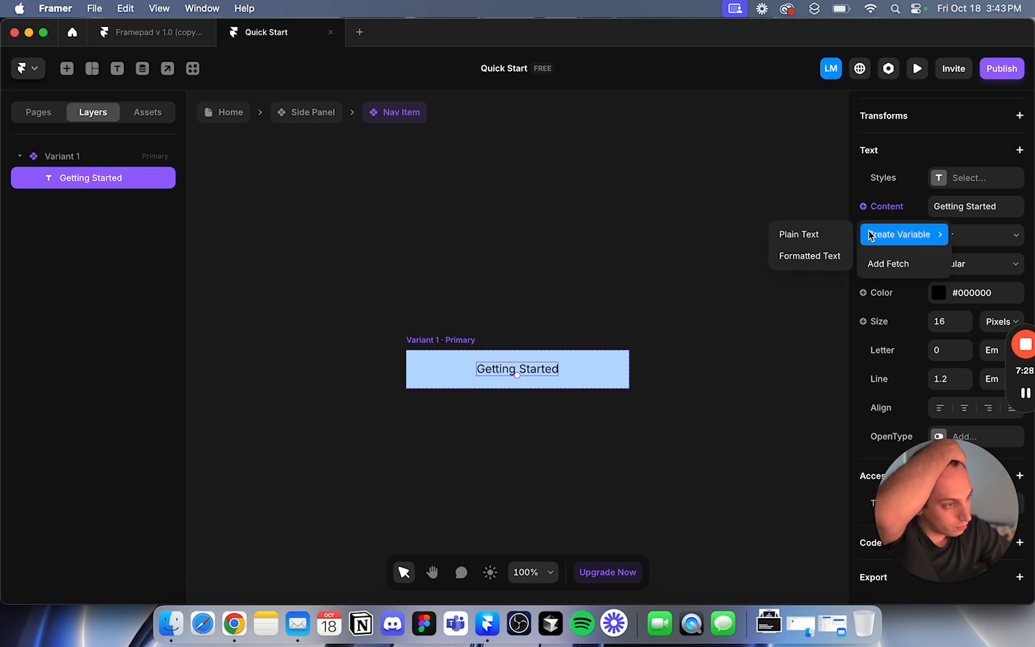
{"action": "left_click", "coordinate": [815, 238]}
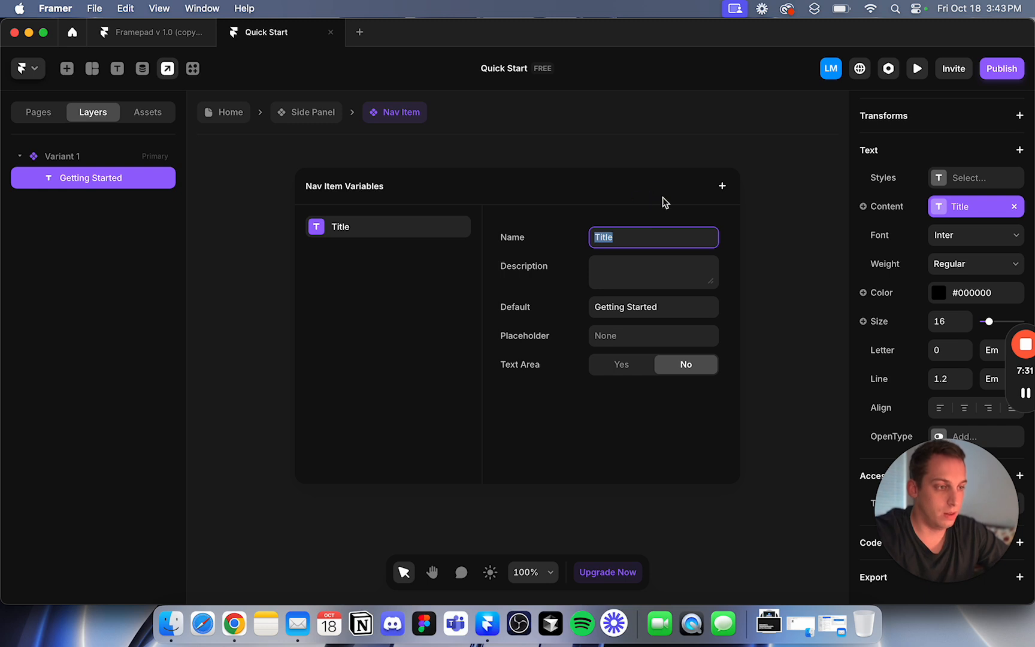
{"action": "left_click", "coordinate": [634, 157]}
{"action": "left_click", "coordinate": [317, 115]}
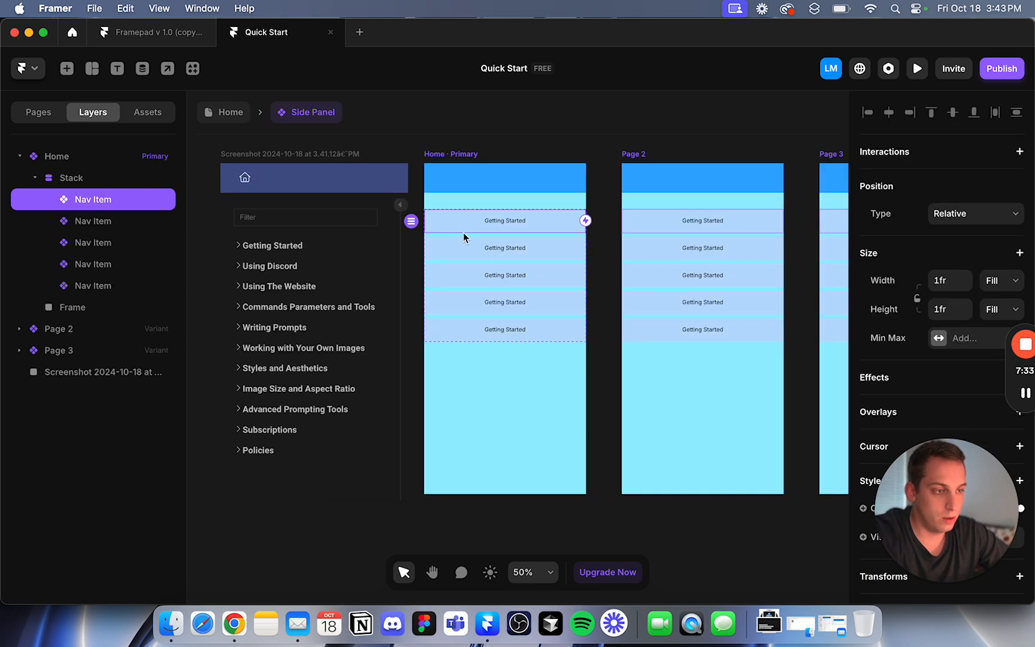
Examine the component properties of the second Nav Item in the Home variant's stack, including its Title.
{"action": "left_click", "coordinate": [462, 244]}
{"action": "scroll", "coordinate": [934, 468], "scroll_direction": "down", "scroll_amount": 4}
{"action": "left_click_drag", "start_coordinate": [935, 476], "coordinate": [124, 488]}
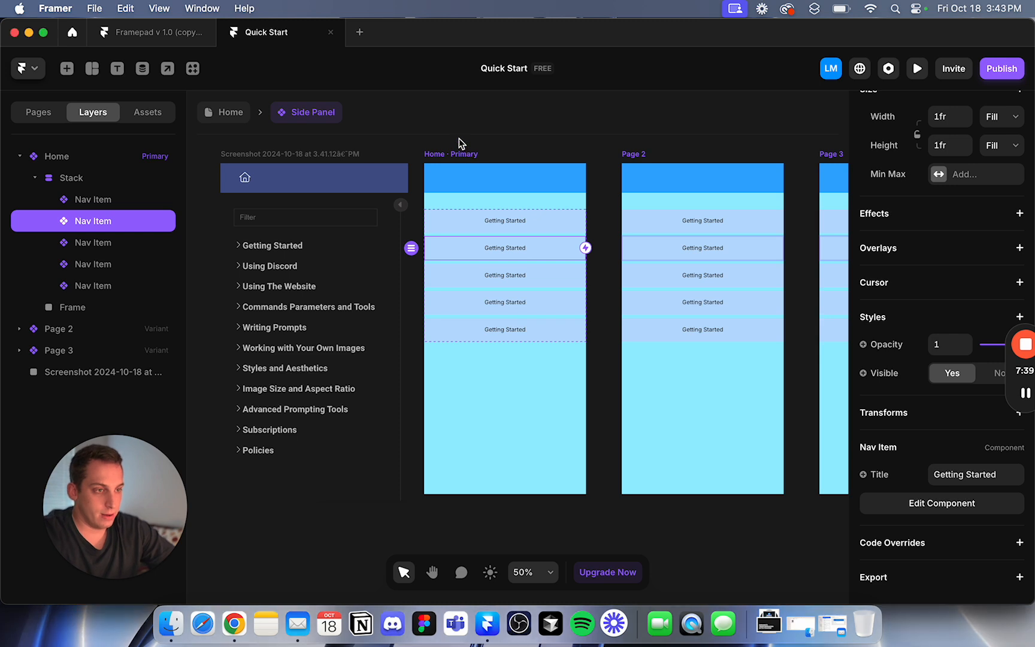
{"action": "left_click", "coordinate": [414, 230]}
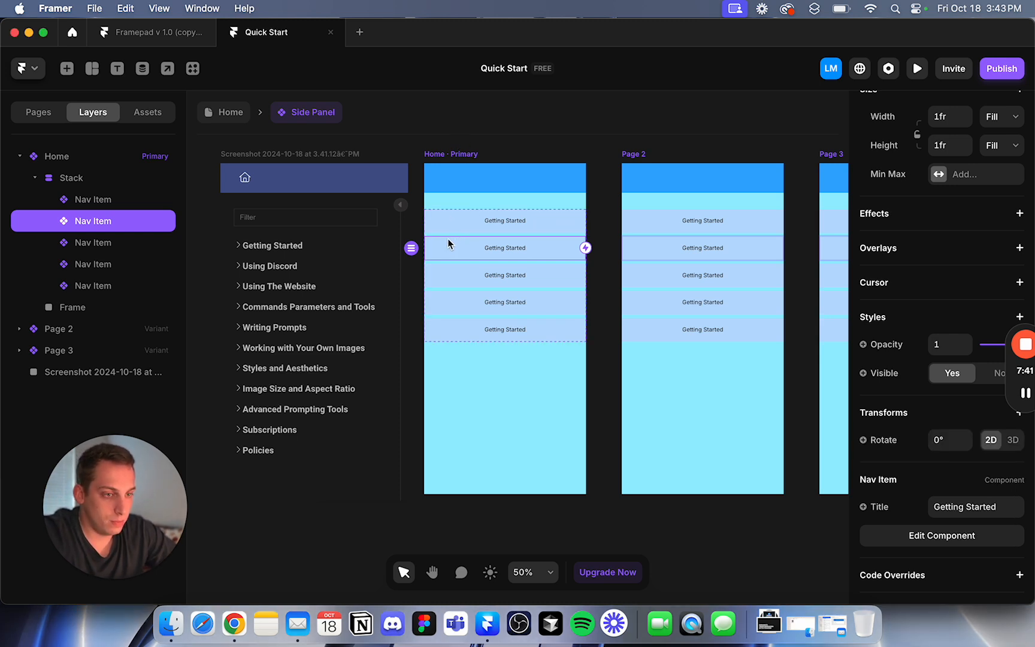
Try narrowing the Home variant's stack and fitting its width to its content, undoing each change.
{"action": "left_click", "coordinate": [72, 178]}
{"action": "scroll", "coordinate": [930, 251], "scroll_direction": "up", "scroll_amount": 5}
{"action": "scroll", "coordinate": [961, 364], "scroll_direction": "down", "scroll_amount": 1}
{"action": "left_click_drag", "start_coordinate": [585, 247], "coordinate": [522, 248]}
{"action": "key", "text": "super+z"}
{"action": "key", "text": "super+z"}
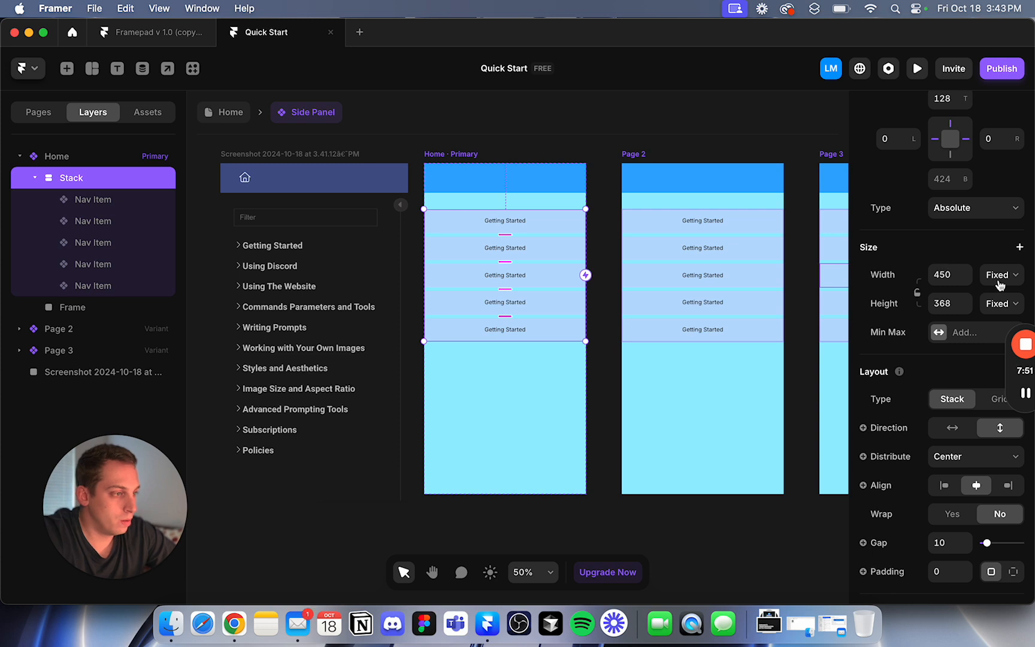
{"action": "left_click", "coordinate": [1002, 274]}
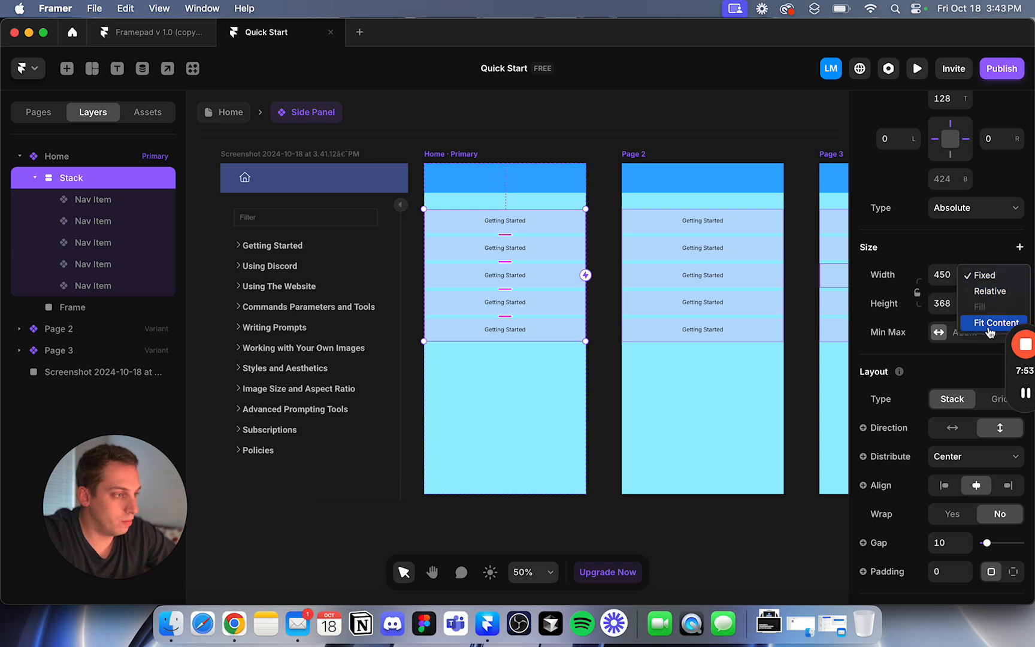
{"action": "left_click", "coordinate": [994, 323]}
{"action": "key", "text": "super+z"}
Set the Home variant's stack to a relative width of 100% with right and left padding of 40.
{"action": "left_click", "coordinate": [1012, 274]}
{"action": "left_click", "coordinate": [999, 292]}
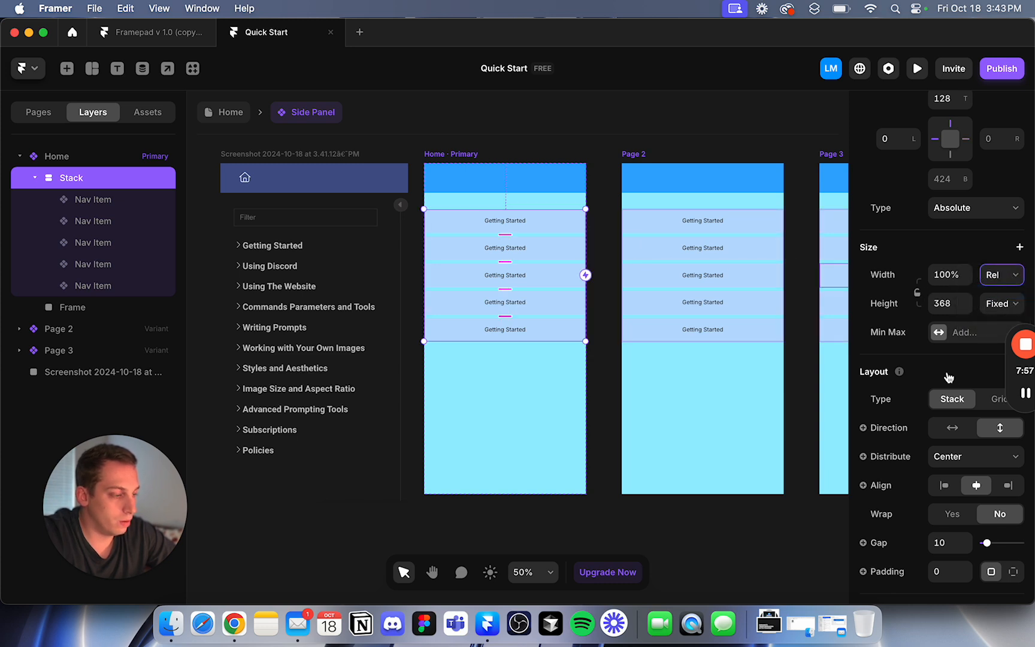
{"action": "scroll", "coordinate": [950, 377], "scroll_direction": "down", "scroll_amount": 6}
{"action": "scroll", "coordinate": [993, 328], "scroll_direction": "down", "scroll_amount": 3}
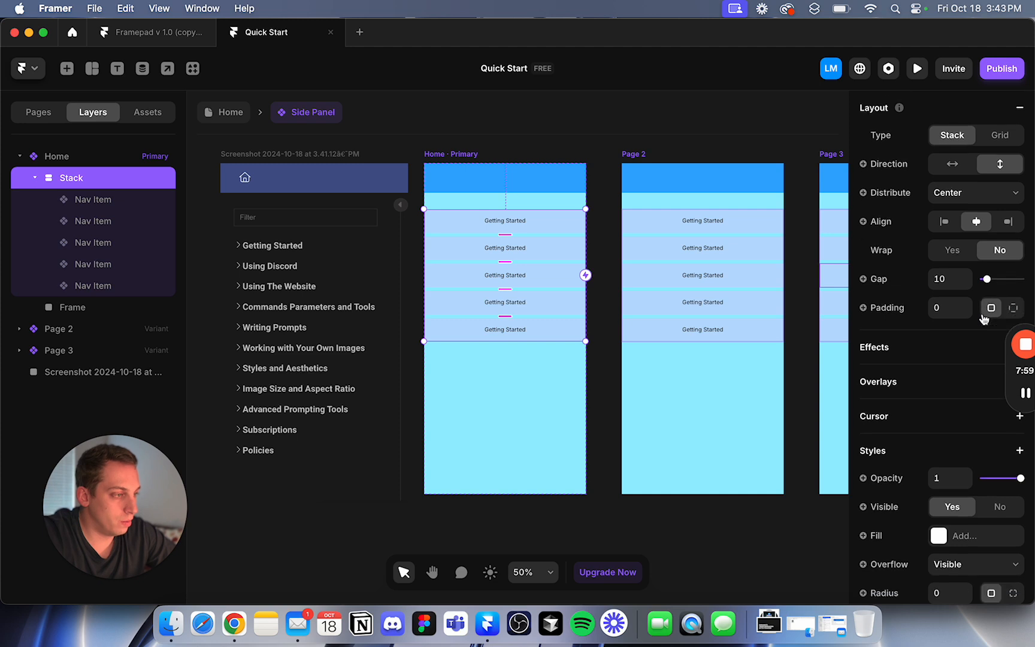
{"action": "left_click", "coordinate": [1011, 269]}
{"action": "left_click", "coordinate": [971, 296]}
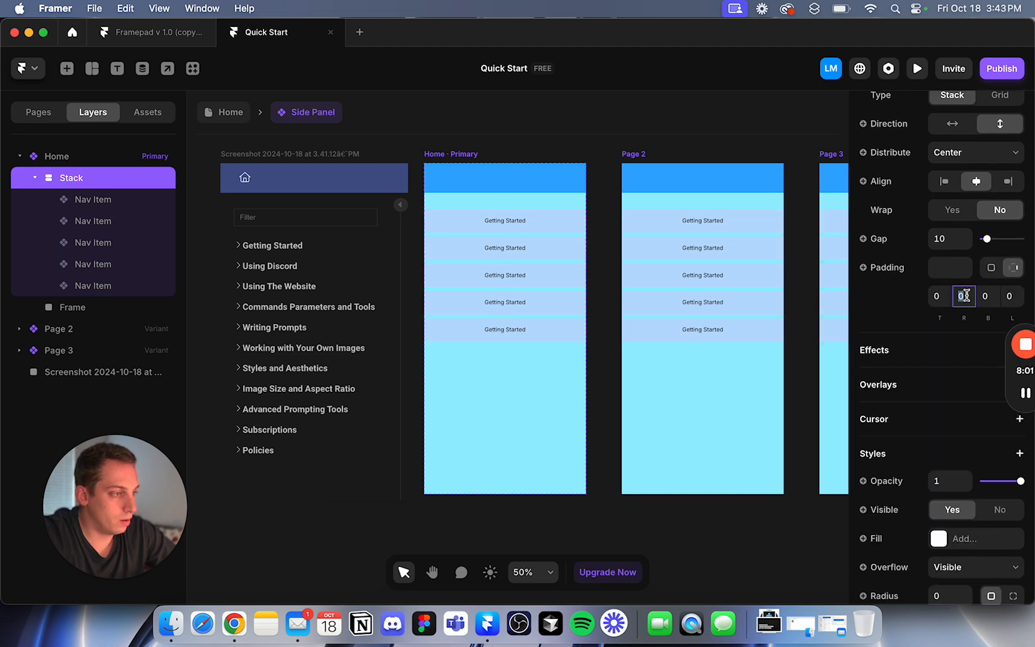
{"action": "type", "text": "30"}
{"action": "key", "text": "shift+Up"}
{"action": "left_click", "coordinate": [1008, 299]}
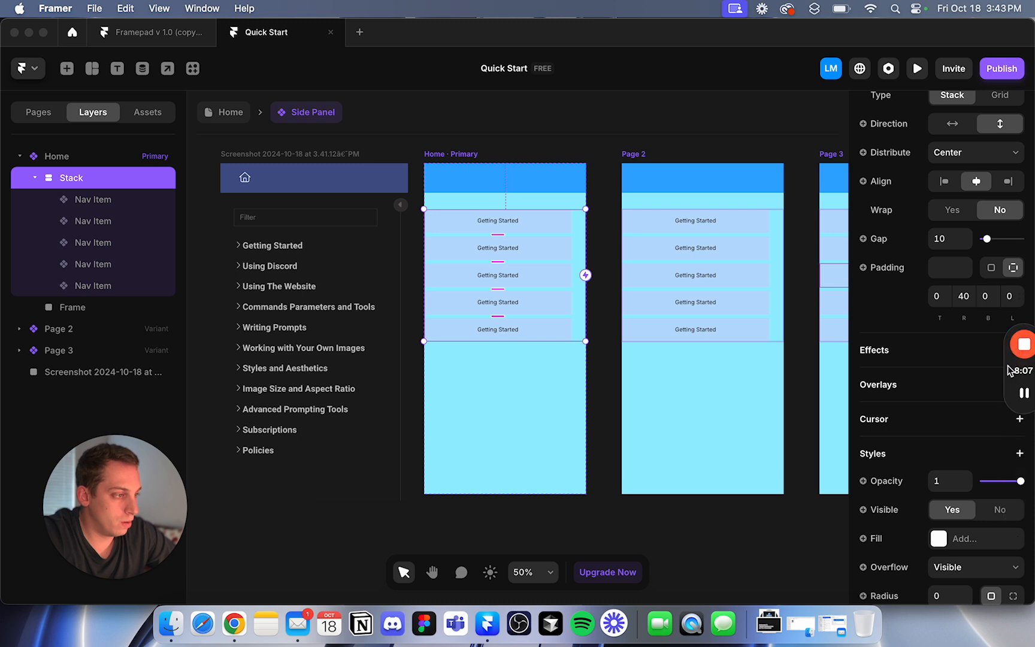
{"action": "left_click", "coordinate": [1011, 298]}
{"action": "type", "text": "40"}
{"action": "key", "text": "Return"}
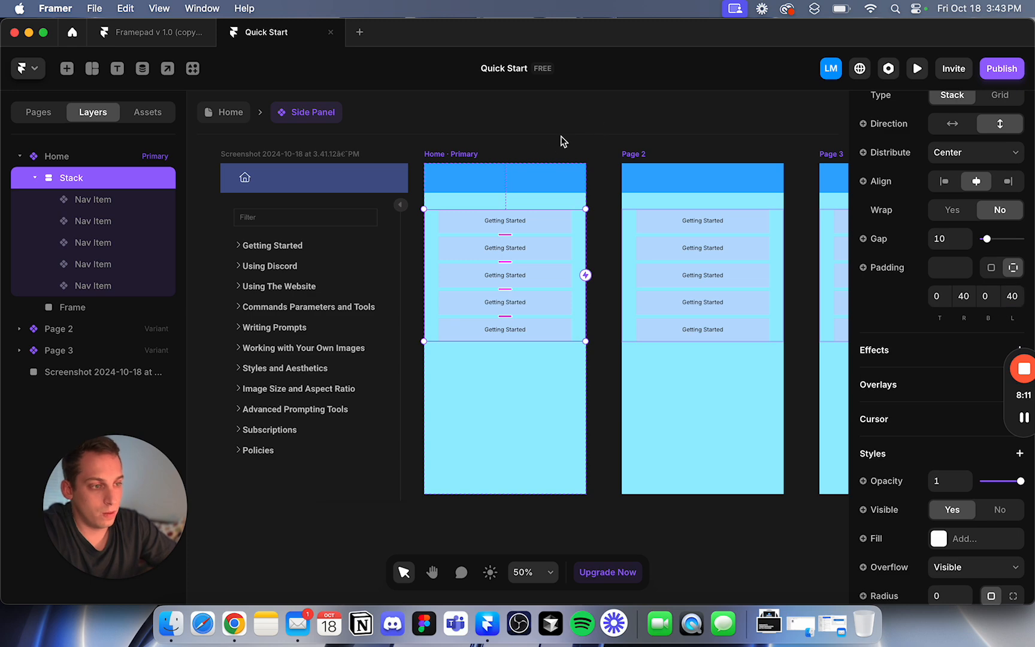
Remove the fill from the Nav Item component's primary variant.
{"action": "left_click", "coordinate": [534, 229]}
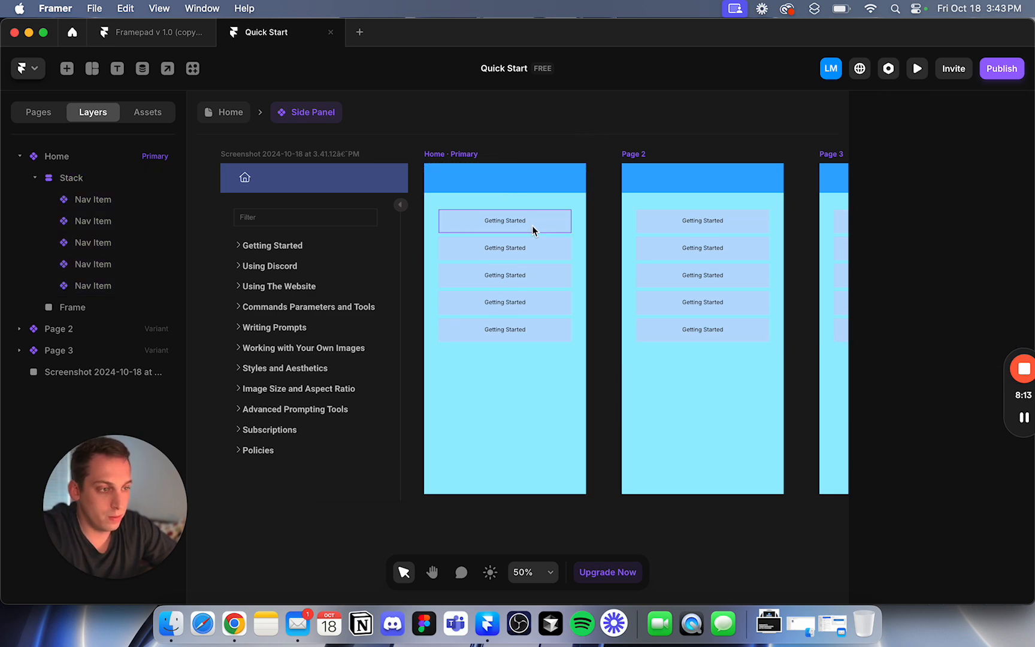
{"action": "double_click", "coordinate": [534, 228]}
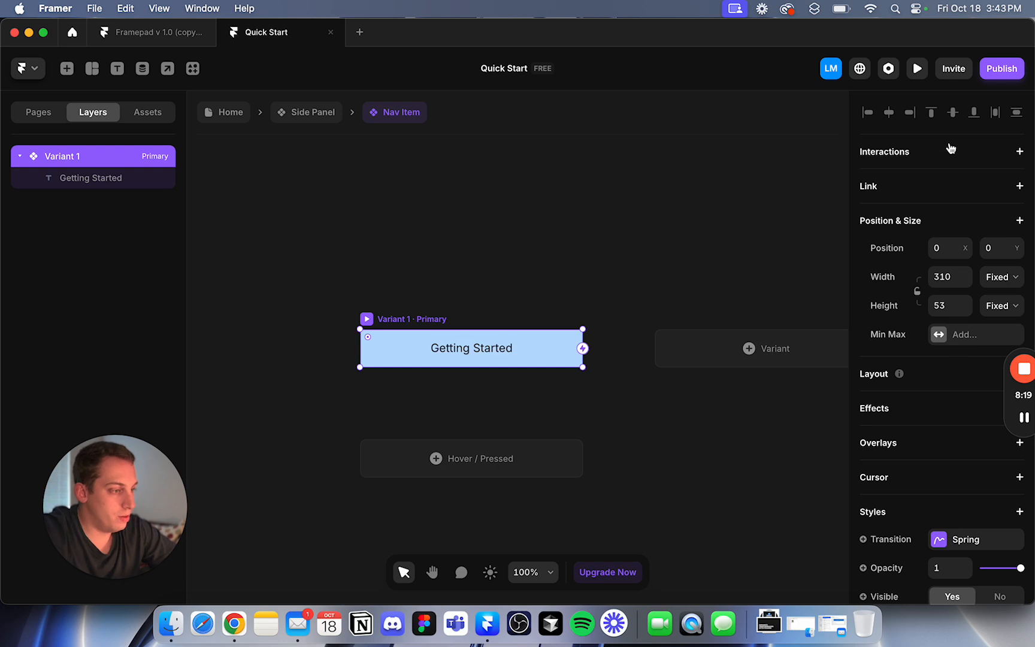
{"action": "scroll", "coordinate": [950, 150], "scroll_direction": "down", "scroll_amount": 10}
{"action": "left_click", "coordinate": [1015, 327]}
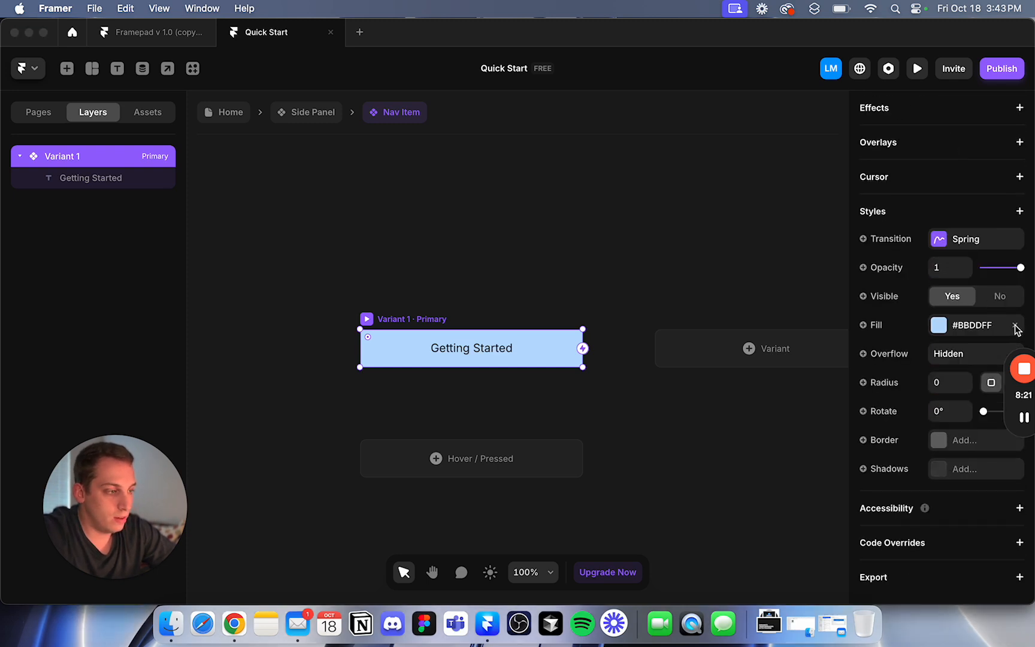
{"action": "left_click_drag", "start_coordinate": [1009, 396], "coordinate": [801, 576]}
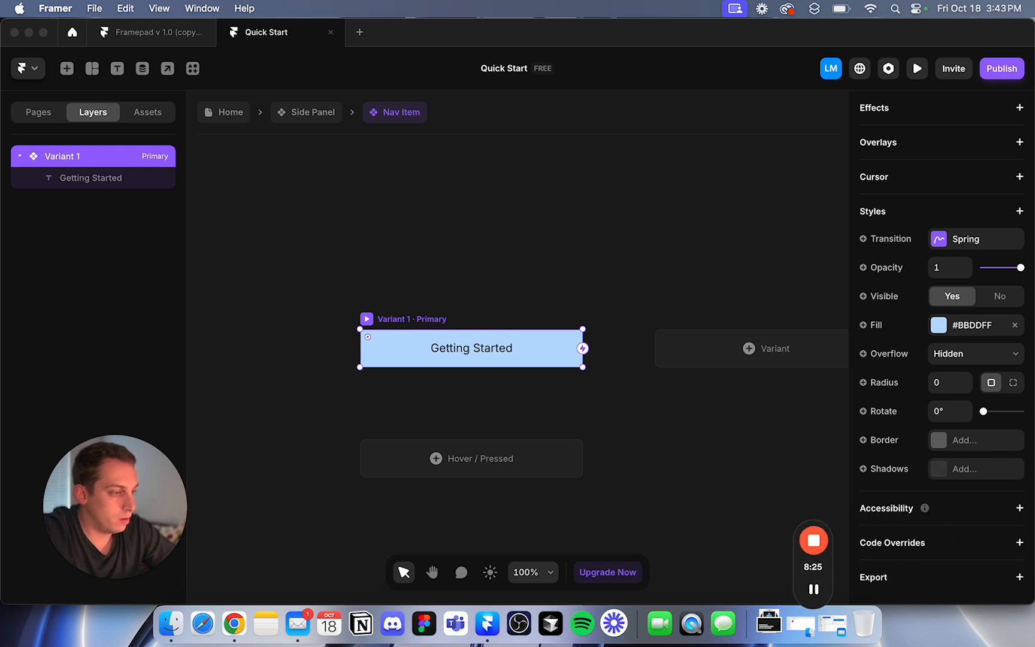
{"action": "left_click", "coordinate": [1016, 328]}
{"action": "left_click", "coordinate": [1014, 327]}
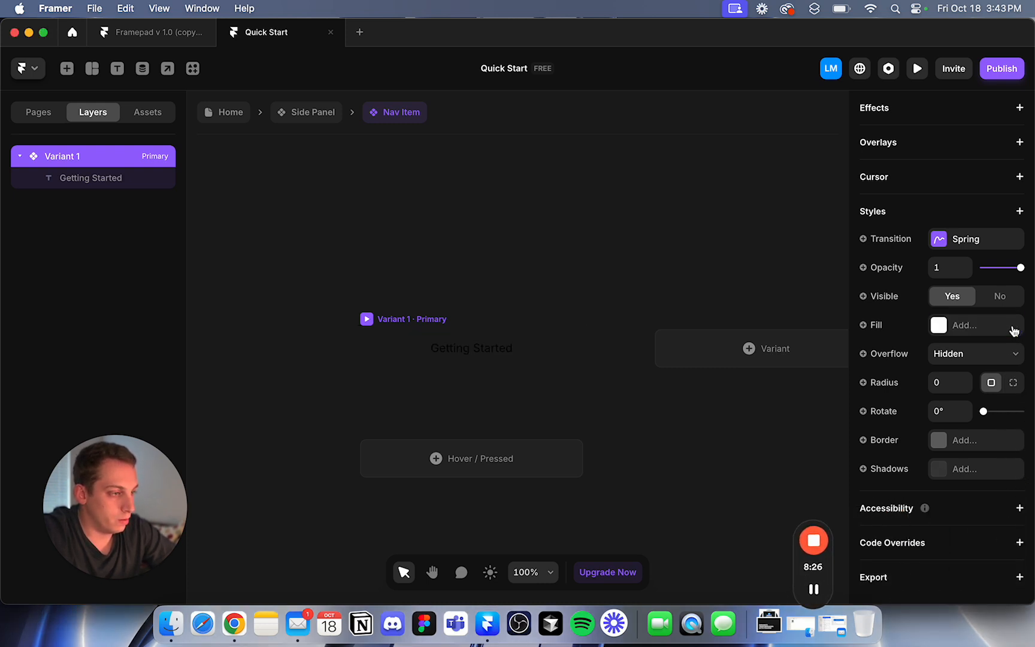
Format the Nav Item's text with color #FFFFFF and the DM Sans font, and return to Side Panel.
{"action": "left_click", "coordinate": [486, 353]}
{"action": "left_click", "coordinate": [935, 293]}
{"action": "left_click_drag", "start_coordinate": [737, 373], "coordinate": [553, 212]}
{"action": "left_click", "coordinate": [972, 240]}
{"action": "type", "text": "DM"}
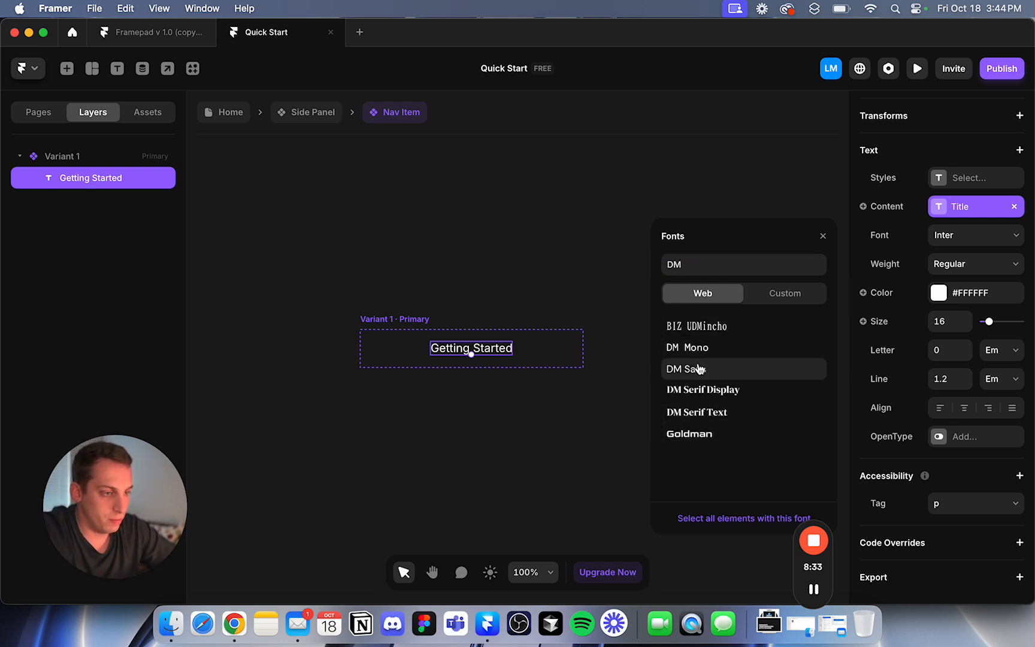
{"action": "left_click", "coordinate": [699, 369]}
{"action": "left_click", "coordinate": [579, 283]}
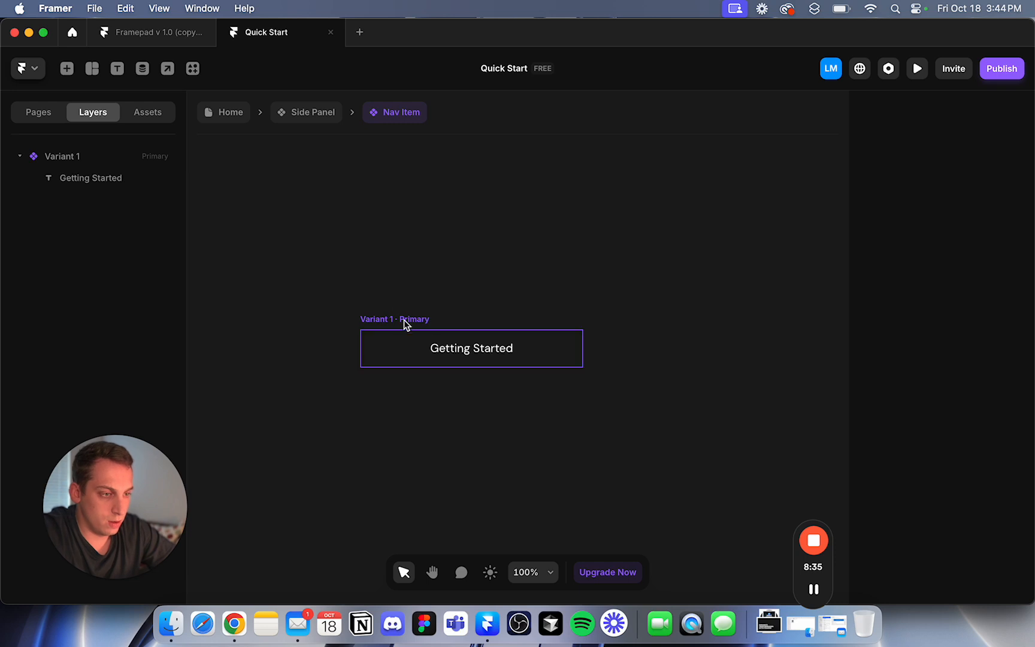
{"action": "left_click", "coordinate": [449, 348]}
{"action": "left_click", "coordinate": [943, 353]}
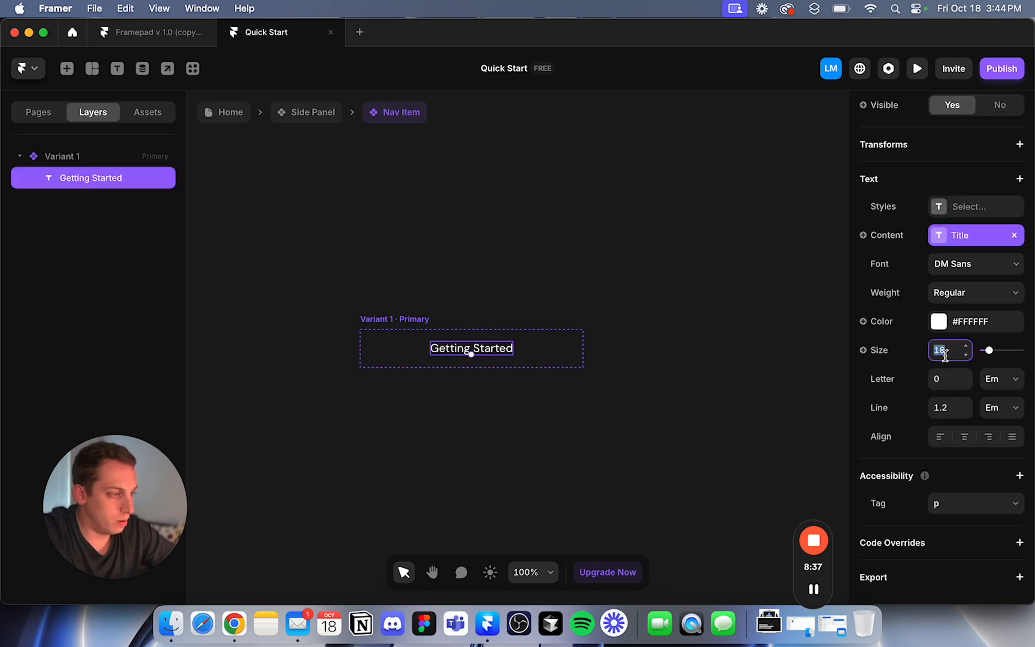
{"action": "left_click", "coordinate": [706, 245]}
{"action": "left_click", "coordinate": [315, 116]}
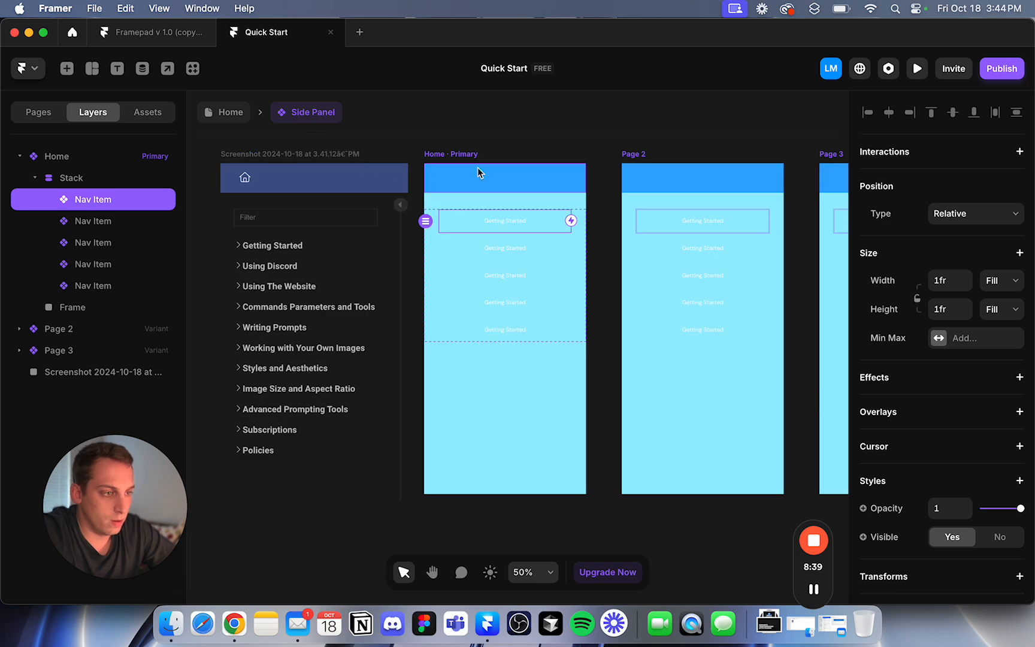
Replace the Home variant's background fill with the dark grey #1C1C1C.
{"action": "left_click", "coordinate": [441, 153]}
{"action": "scroll", "coordinate": [943, 442], "scroll_direction": "down", "scroll_amount": 5}
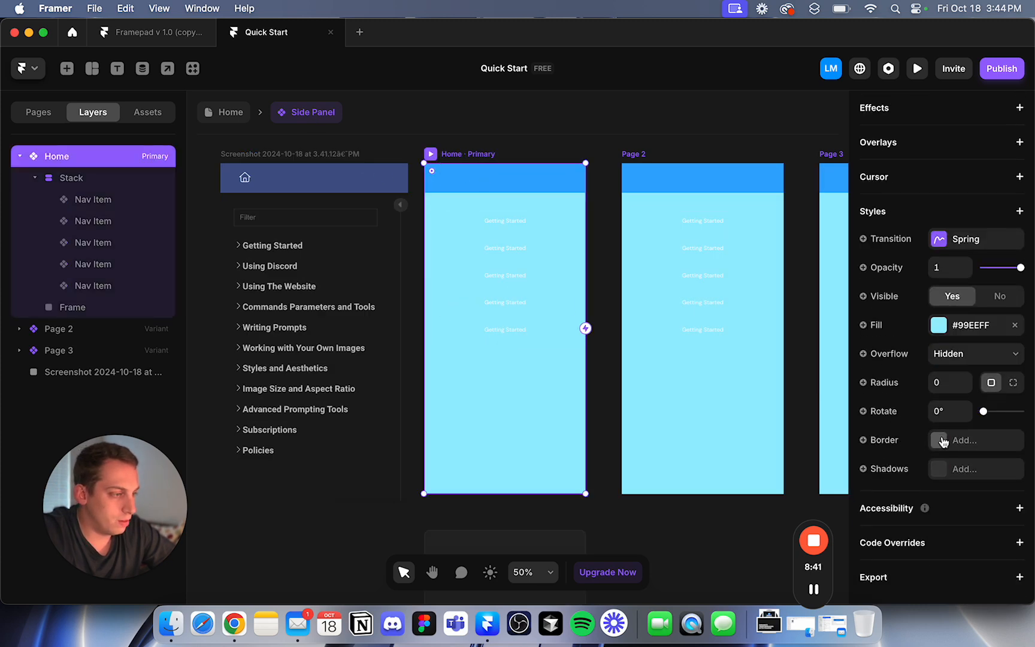
{"action": "left_click", "coordinate": [1014, 325]}
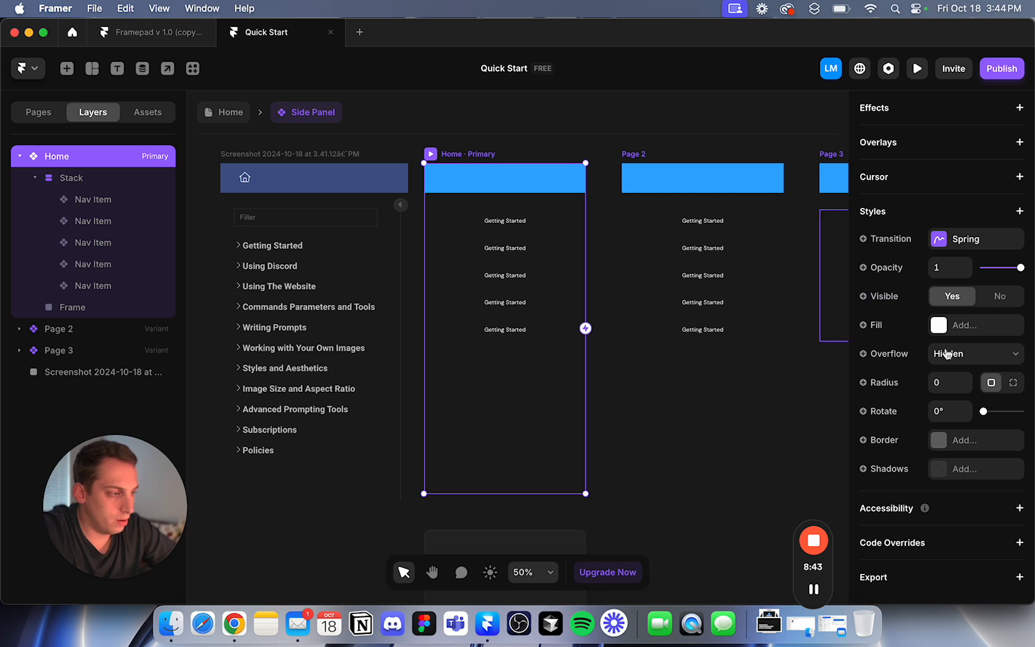
{"action": "left_click", "coordinate": [936, 327]}
{"action": "type", "text": "#111111"}
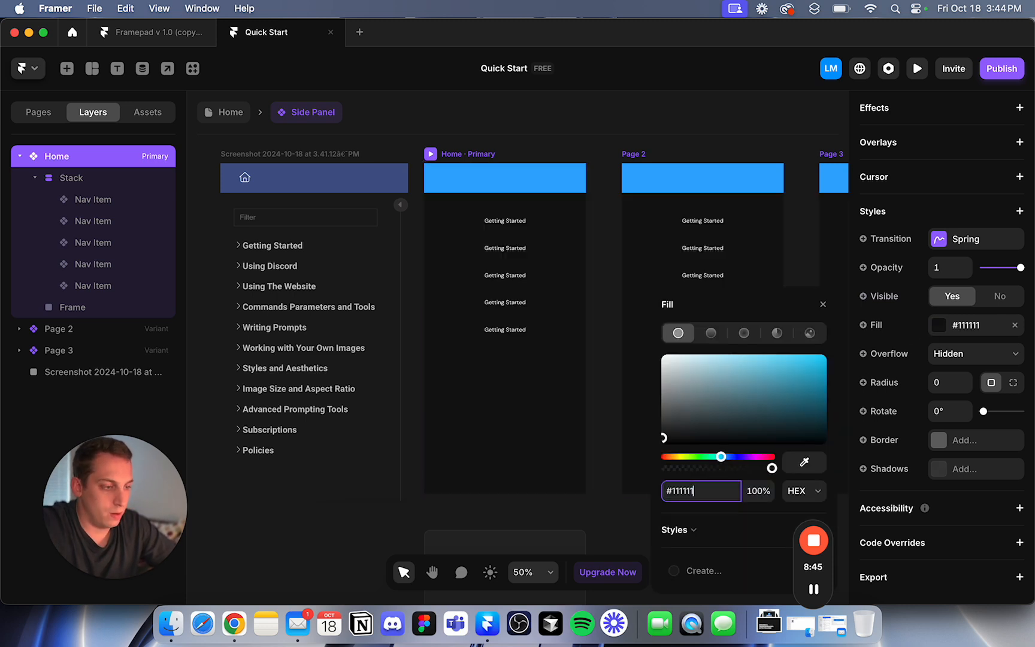
{"action": "left_click_drag", "start_coordinate": [671, 439], "coordinate": [663, 436]}
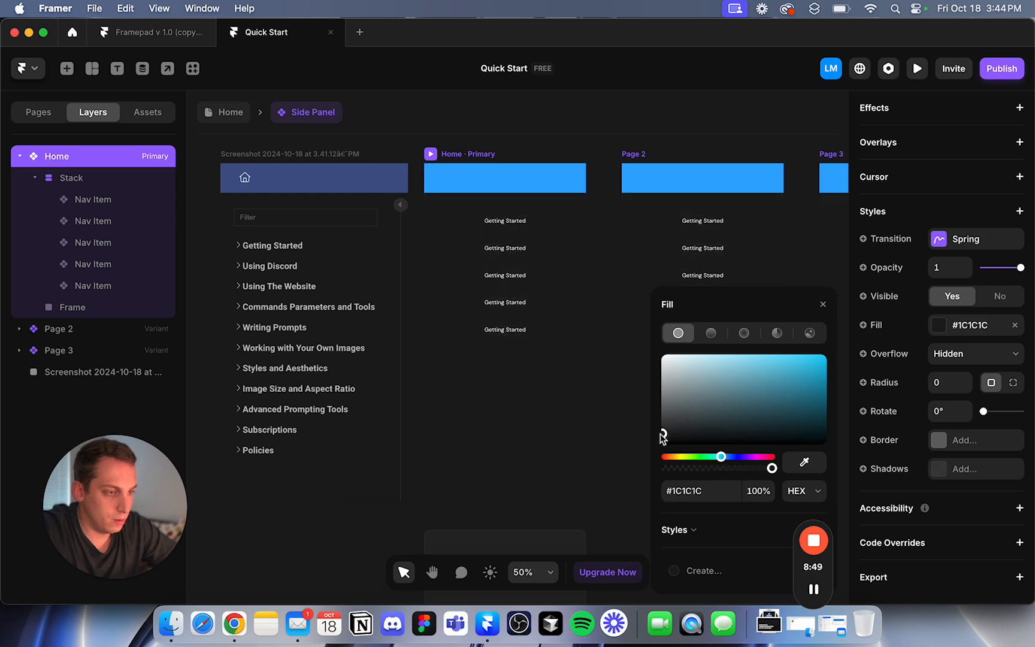
{"action": "left_click", "coordinate": [597, 280]}
Give the Nav Item's primary variant a solid #FFFFFF border at 10% opacity and a corner radius of 6.
{"action": "scroll", "coordinate": [509, 260], "scroll_direction": "up", "scroll_amount": 5}
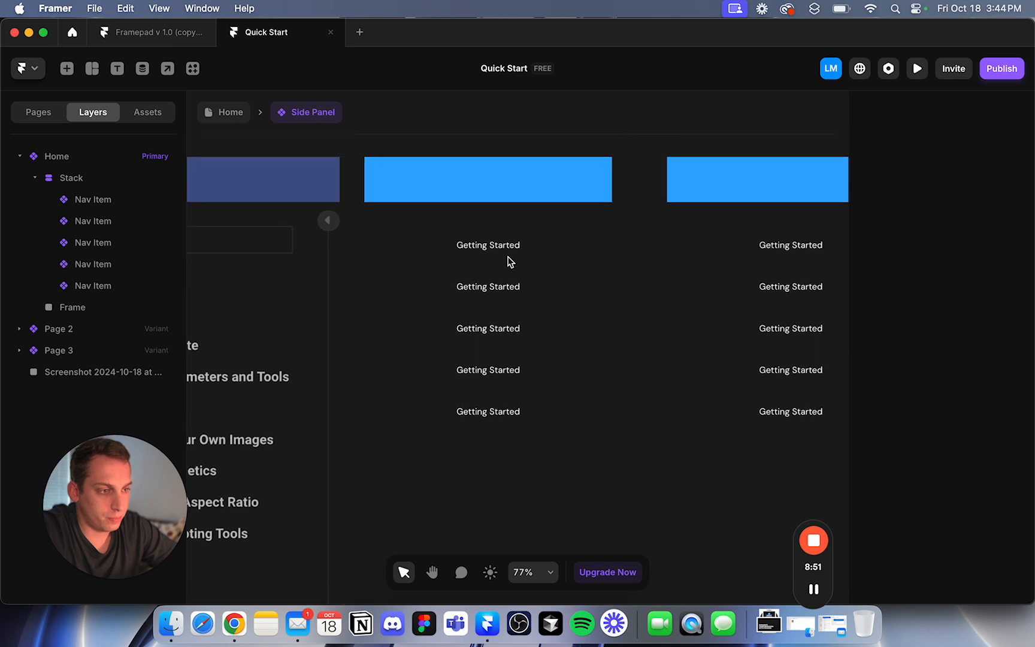
{"action": "scroll", "coordinate": [439, 277], "scroll_direction": "up", "scroll_amount": 3}
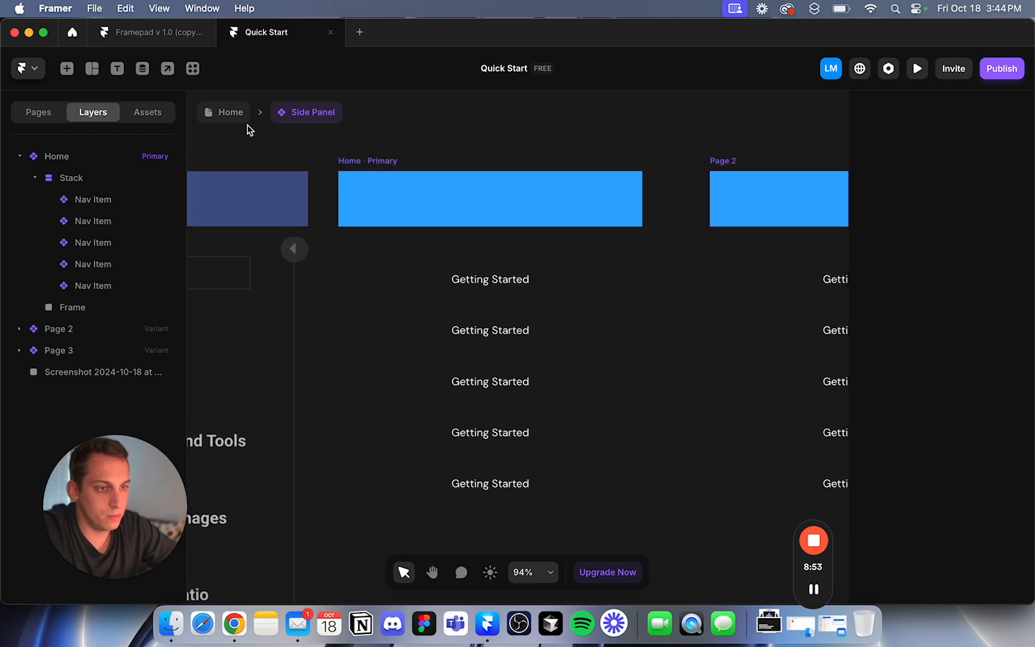
{"action": "double_click", "coordinate": [425, 270]}
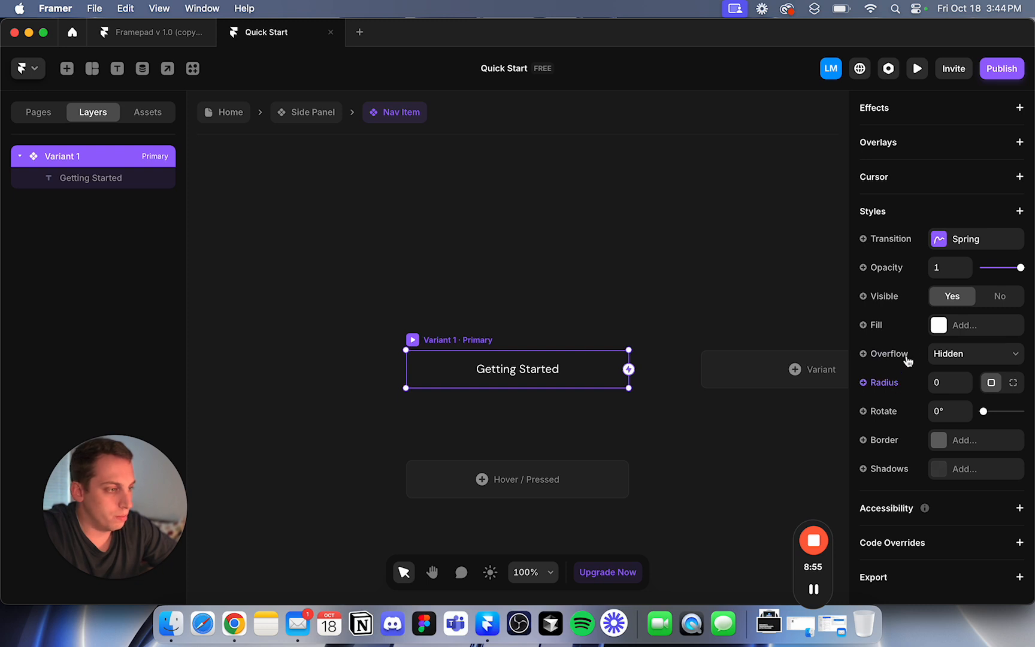
{"action": "left_click", "coordinate": [945, 443]}
{"action": "left_click", "coordinate": [740, 485]}
{"action": "left_click_drag", "start_coordinate": [676, 414], "coordinate": [644, 328]}
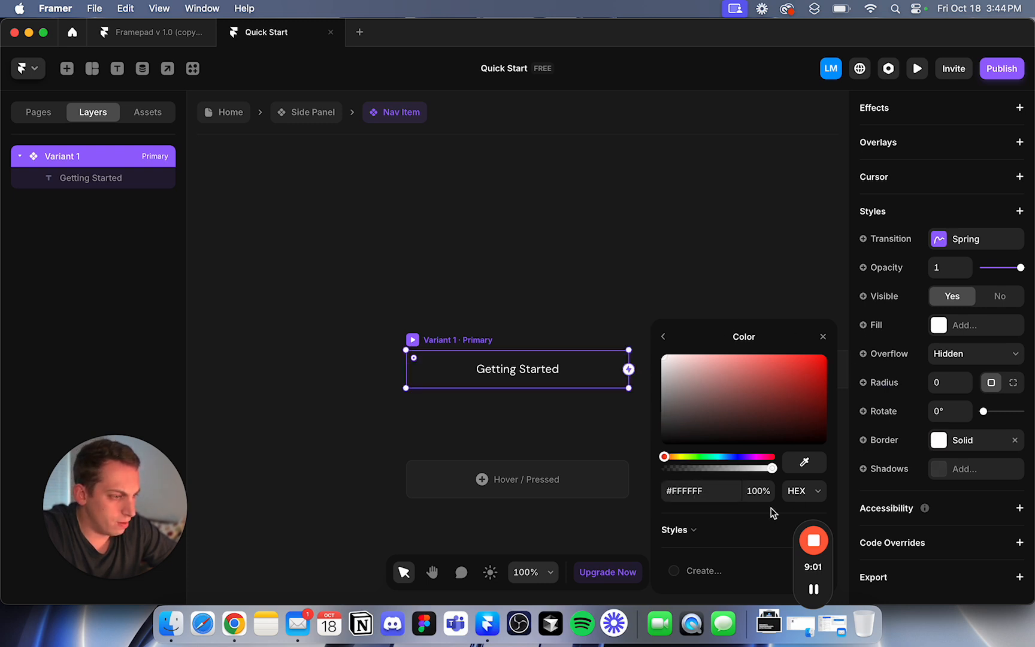
{"action": "left_click", "coordinate": [762, 491]}
{"action": "type", "text": "40"}
{"action": "key", "text": "BackSpace"}
{"action": "key", "text": "BackSpace"}
{"action": "type", "text": "10"}
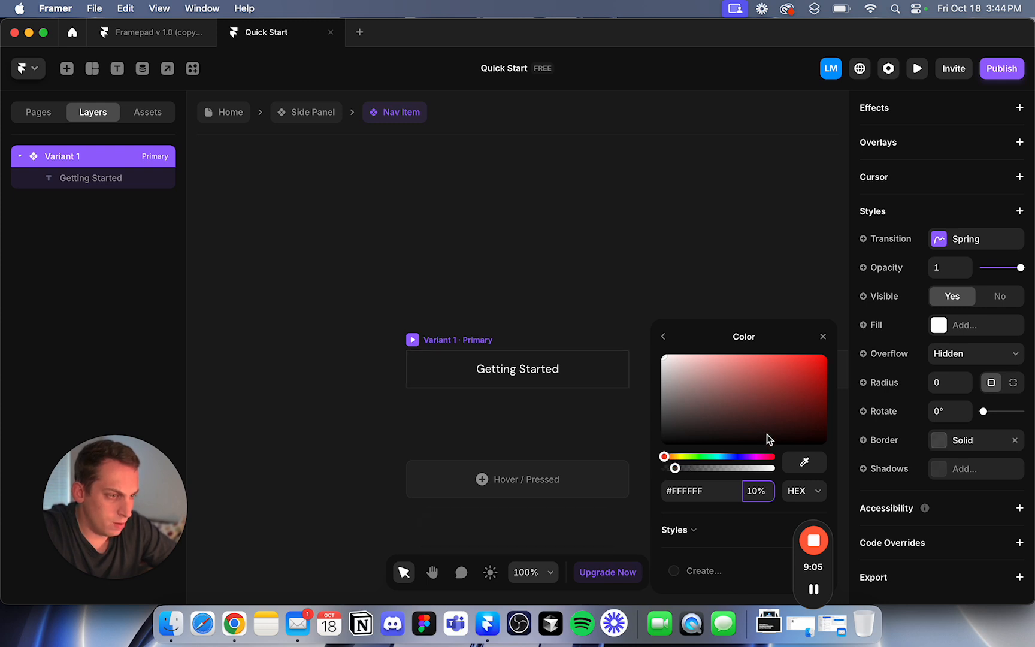
{"action": "left_click", "coordinate": [949, 386]}
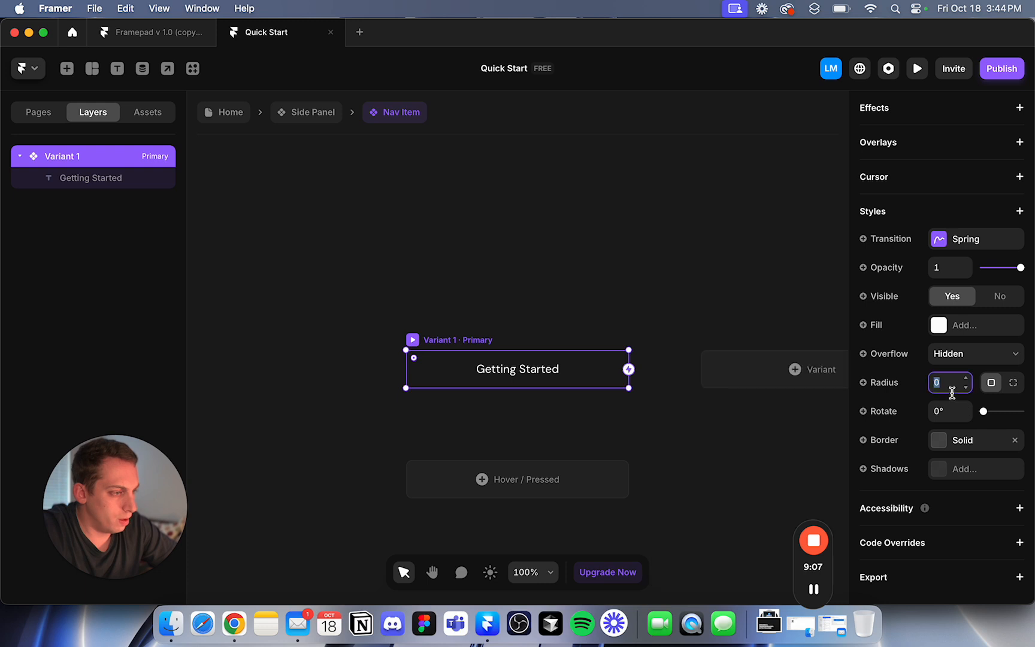
{"action": "type", "text": "10"}
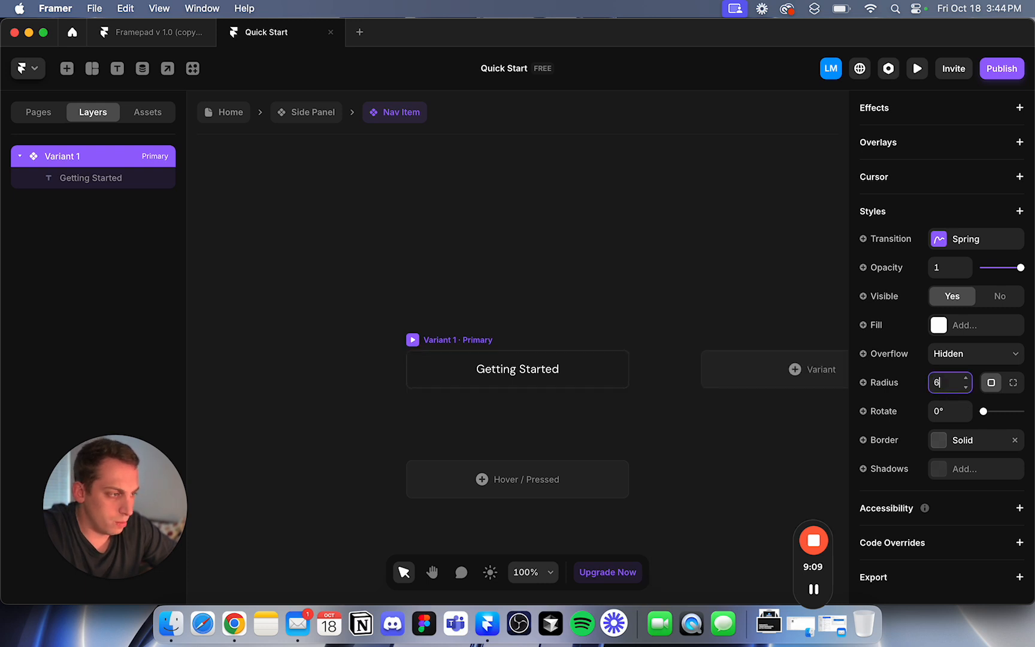
Check the Nav Items in Side Panel, reopen the Nav Item component, and add a Hover variant to its primary variant.
{"action": "left_click", "coordinate": [702, 264]}
{"action": "left_click", "coordinate": [323, 116]}
{"action": "left_click", "coordinate": [317, 284]}
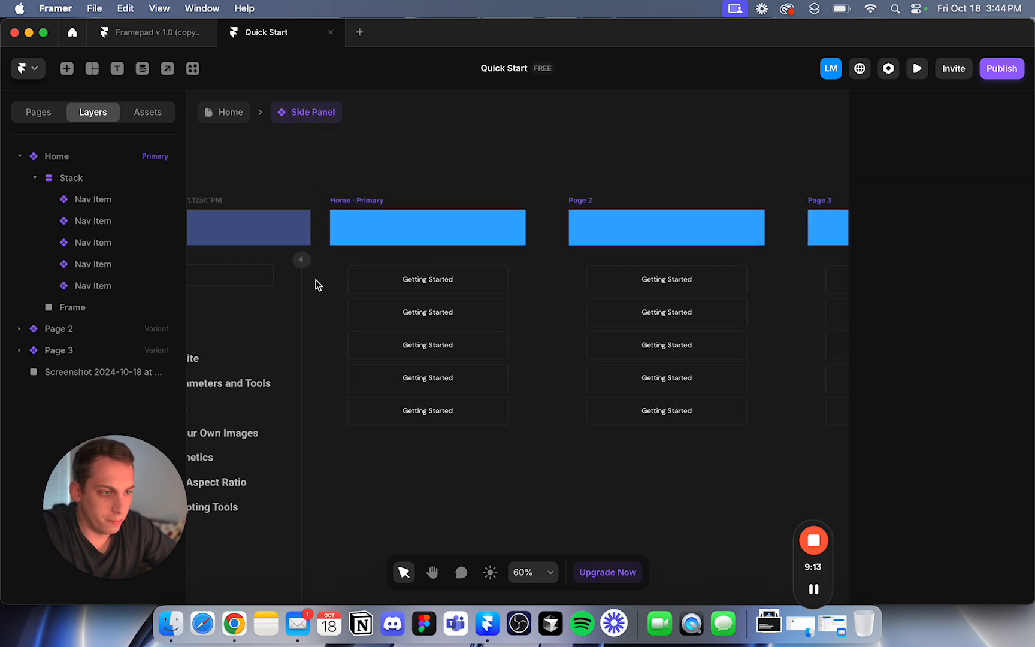
{"action": "double_click", "coordinate": [397, 291]}
{"action": "left_click", "coordinate": [481, 478]}
{"action": "left_click", "coordinate": [495, 491]}
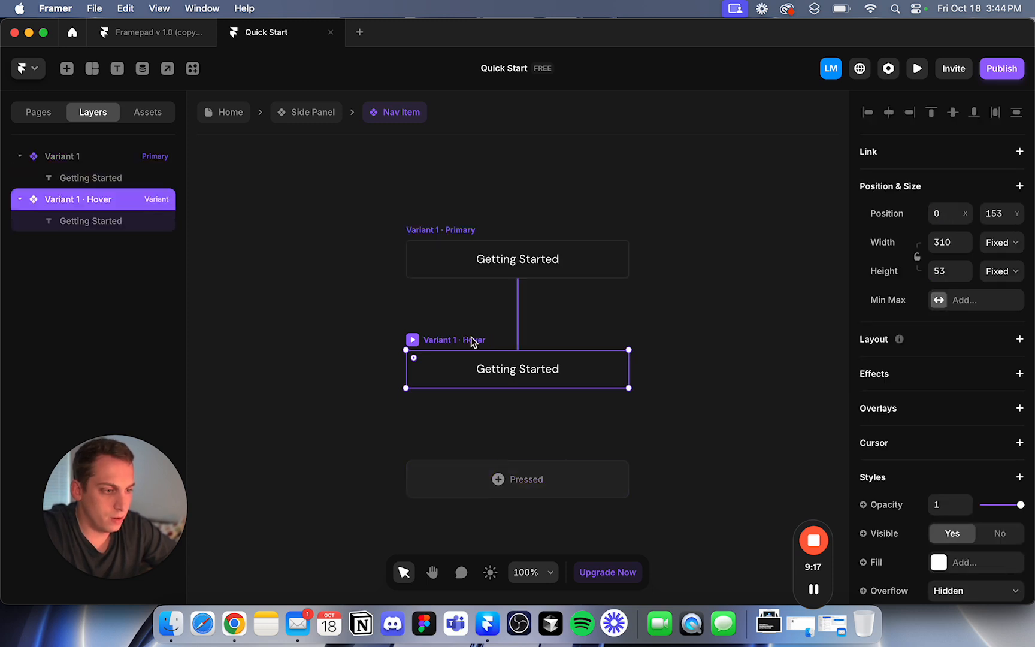
Give the Nav Item's Hover variant a #FFFFFF fill at 6% opacity.
{"action": "scroll", "coordinate": [896, 455], "scroll_direction": "down", "scroll_amount": 5}
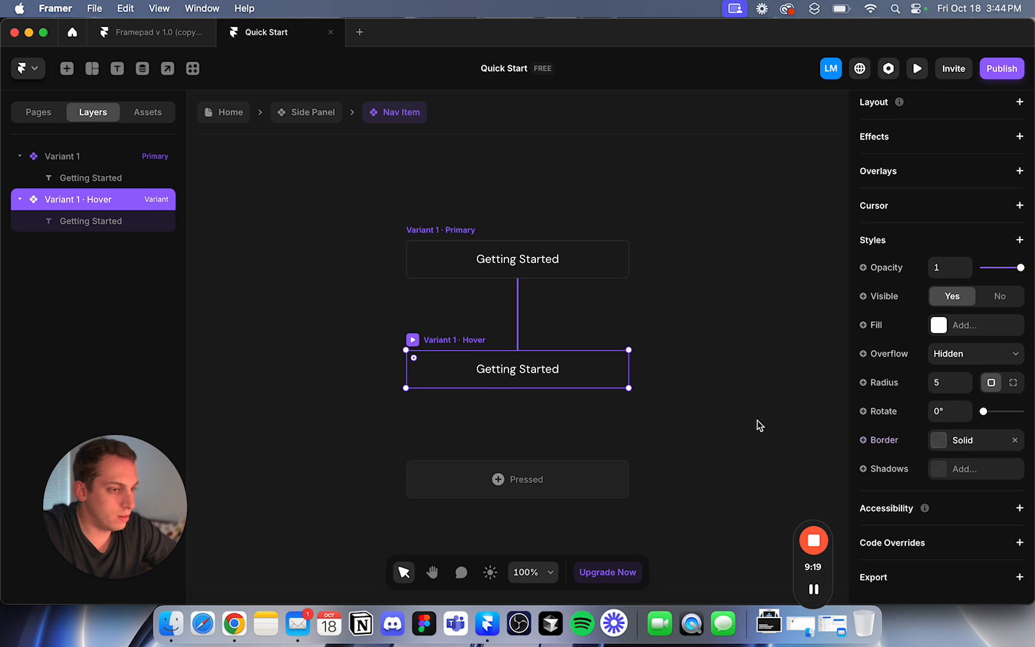
{"action": "scroll", "coordinate": [757, 420], "scroll_direction": "right", "scroll_amount": 3}
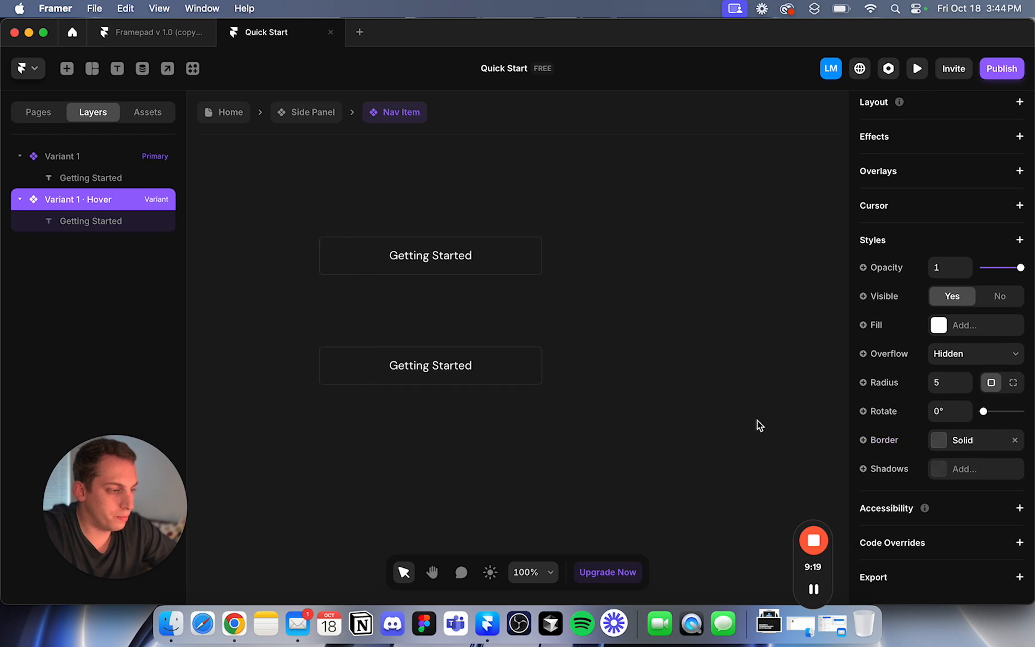
{"action": "left_click", "coordinate": [938, 329]}
{"action": "left_click_drag", "start_coordinate": [741, 361], "coordinate": [587, 270]}
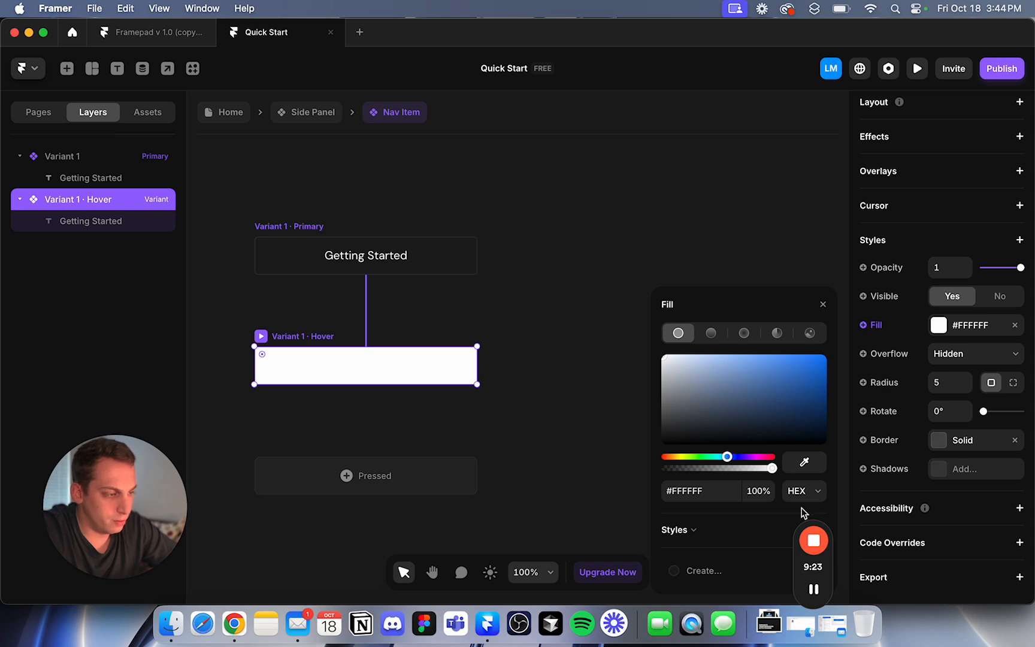
{"action": "left_click", "coordinate": [751, 486]}
{"action": "type", "text": "0"}
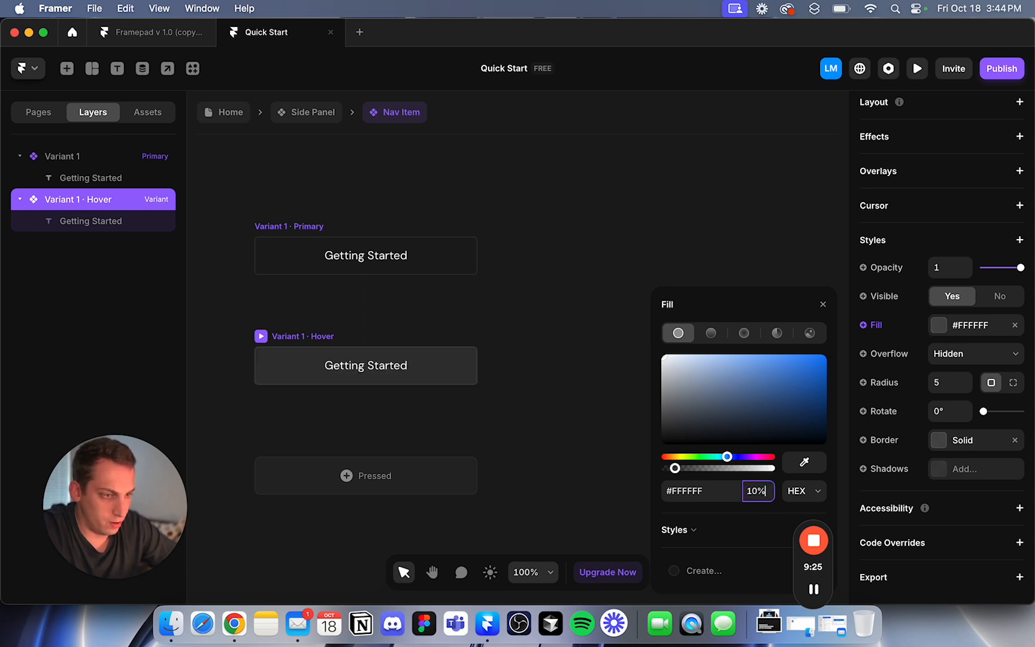
{"action": "type", "text": "10"}
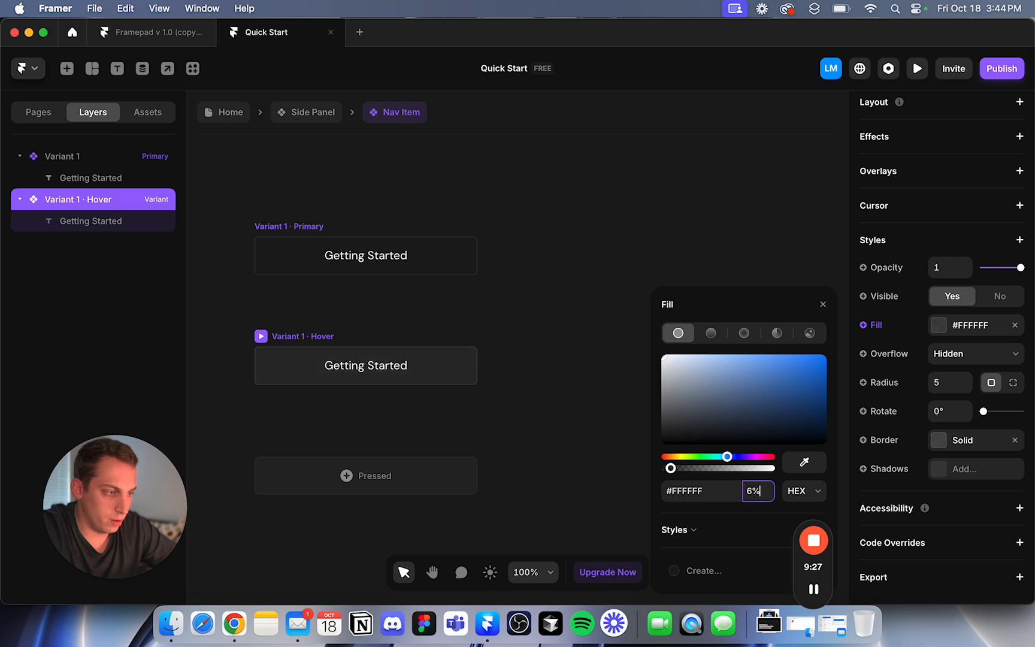
{"action": "left_click", "coordinate": [580, 397]}
Add a Pressed variant to the Nav Item and set its #FFFFFF fill to 2% opacity.
{"action": "scroll", "coordinate": [580, 397], "scroll_direction": "left", "scroll_amount": 3}
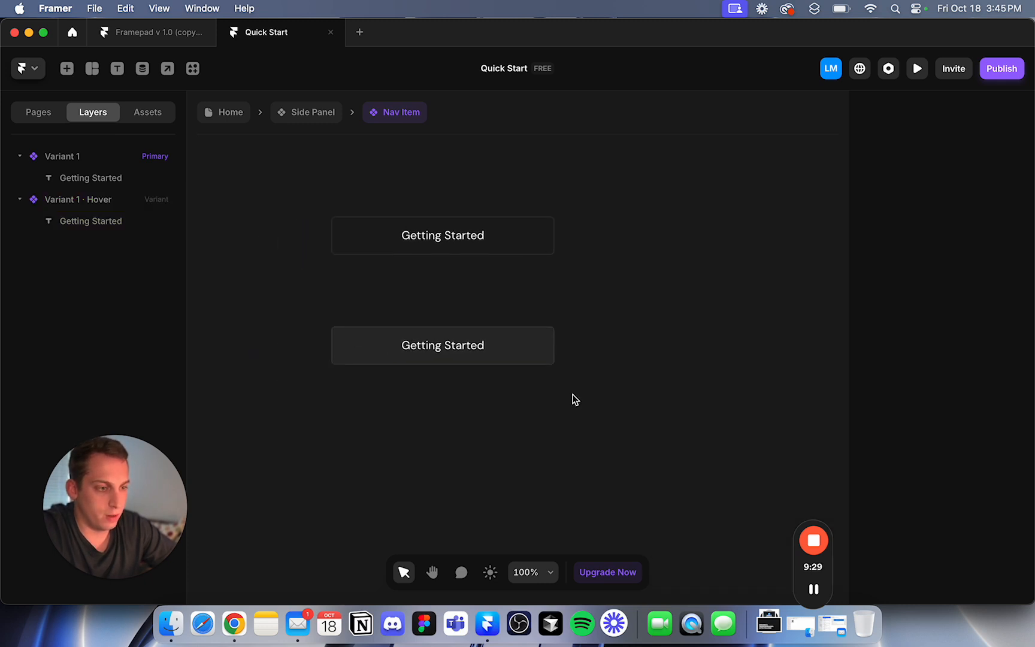
{"action": "left_click", "coordinate": [387, 316]}
{"action": "left_click", "coordinate": [423, 453]}
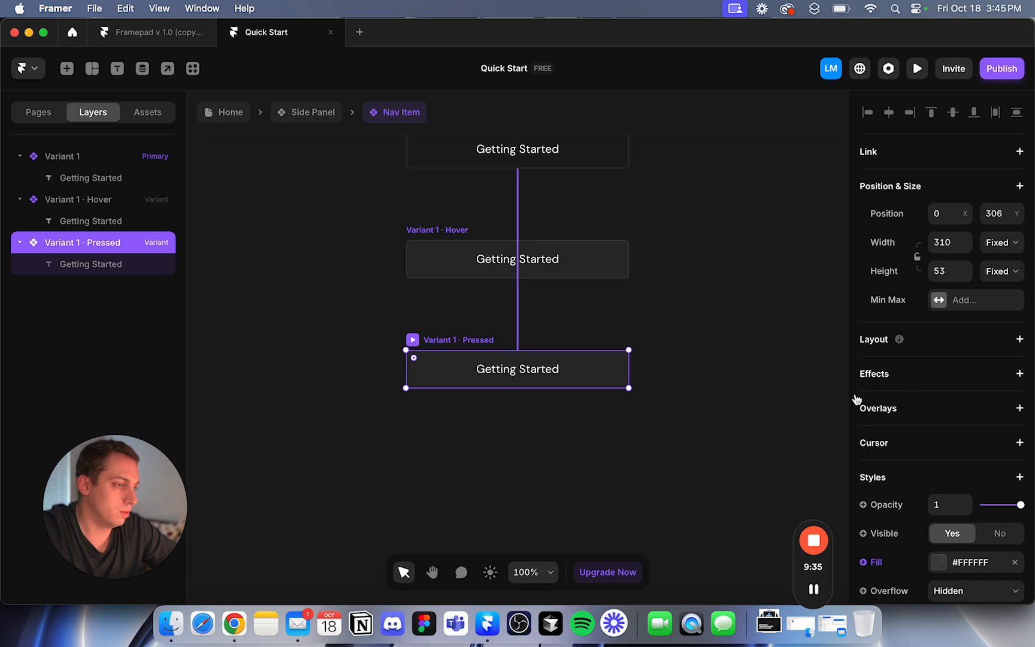
{"action": "left_click", "coordinate": [939, 562]}
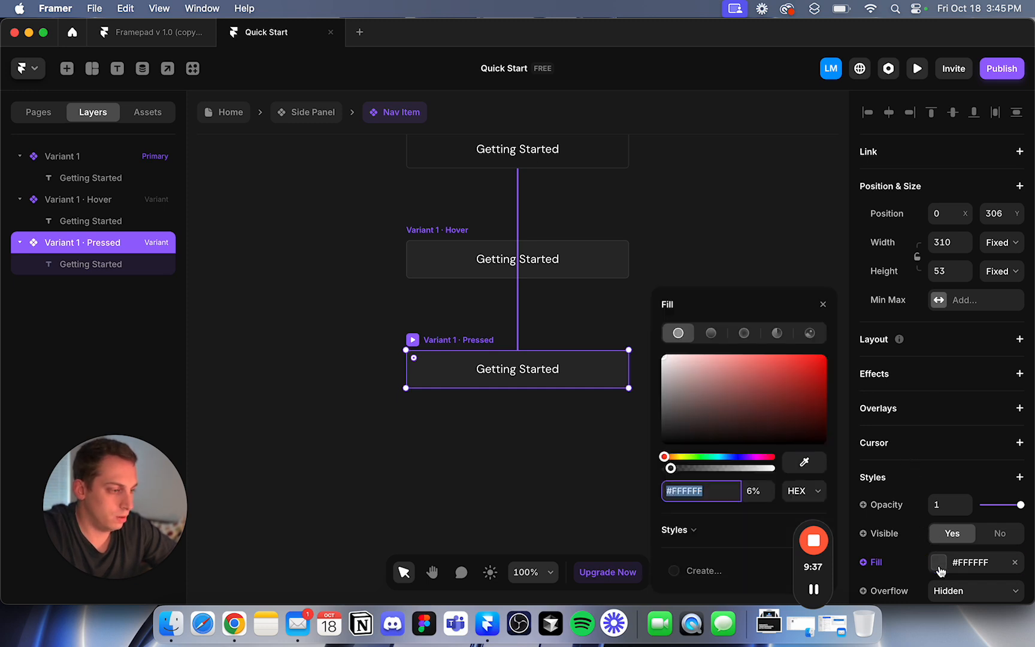
{"action": "left_click", "coordinate": [755, 490]}
{"action": "type", "text": "4"}
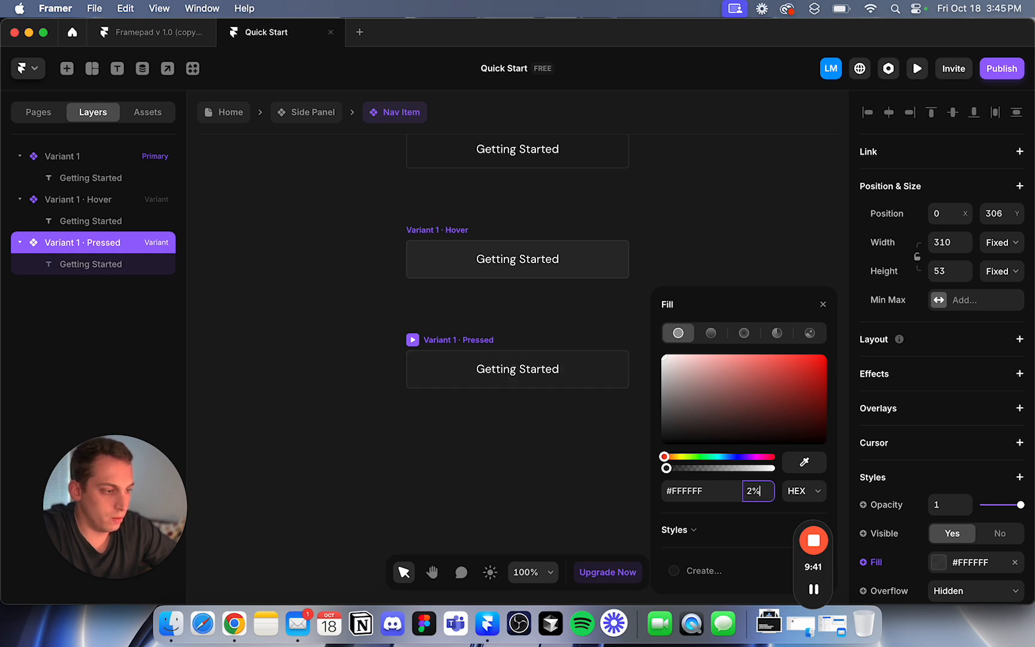
{"action": "left_click", "coordinate": [668, 229]}
Add a second regular variant to the Nav Item component beside the primary variant.
{"action": "key", "text": "shift+1"}
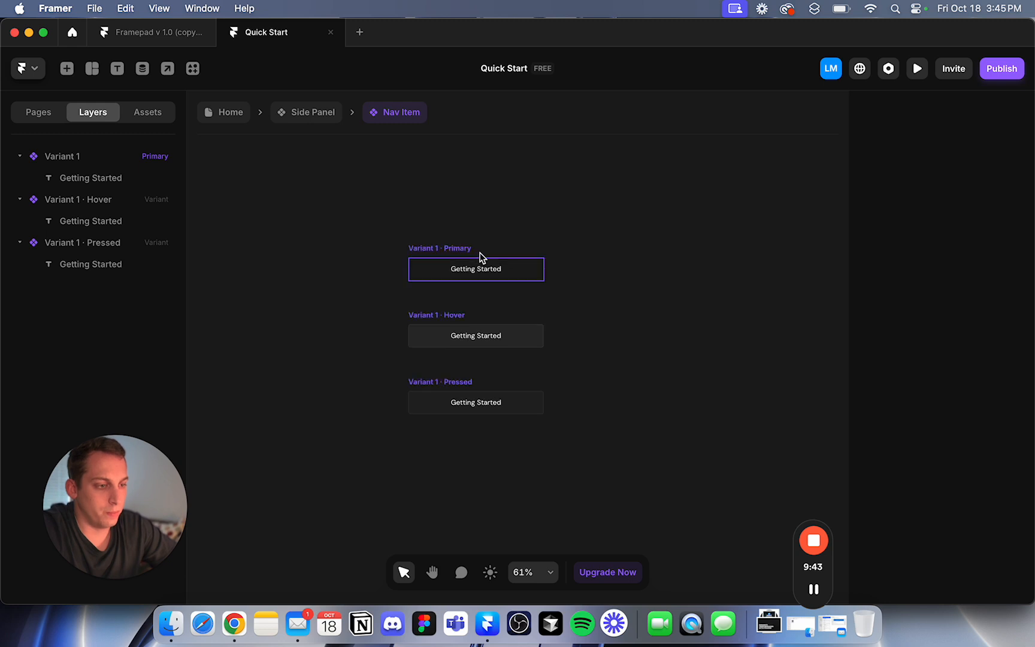
{"action": "left_click", "coordinate": [409, 251]}
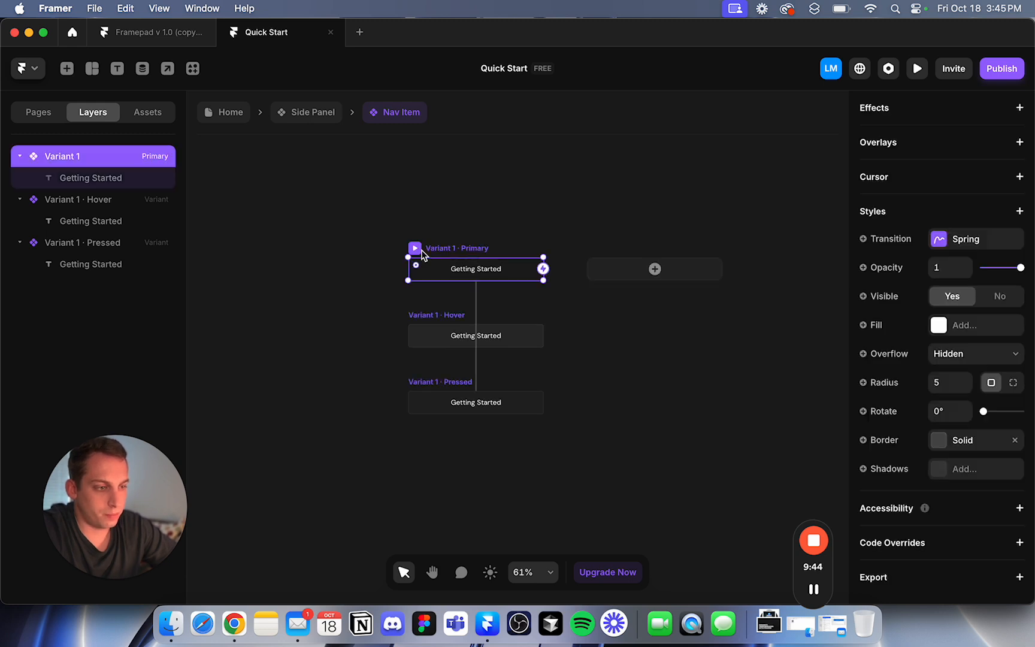
{"action": "left_click", "coordinate": [655, 270]}
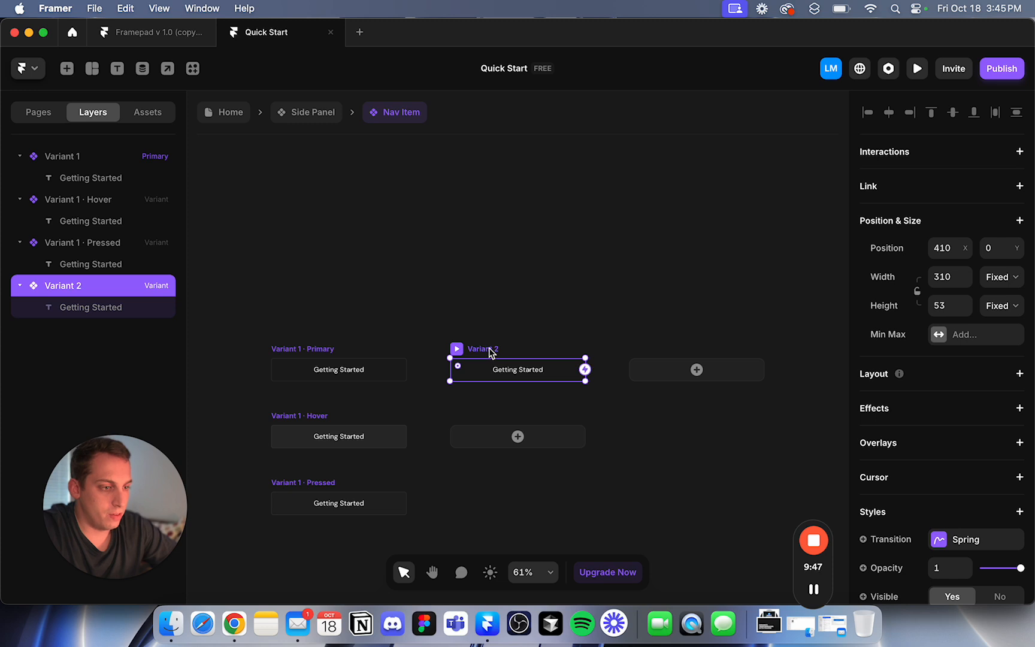
{"action": "left_click", "coordinate": [314, 308]}
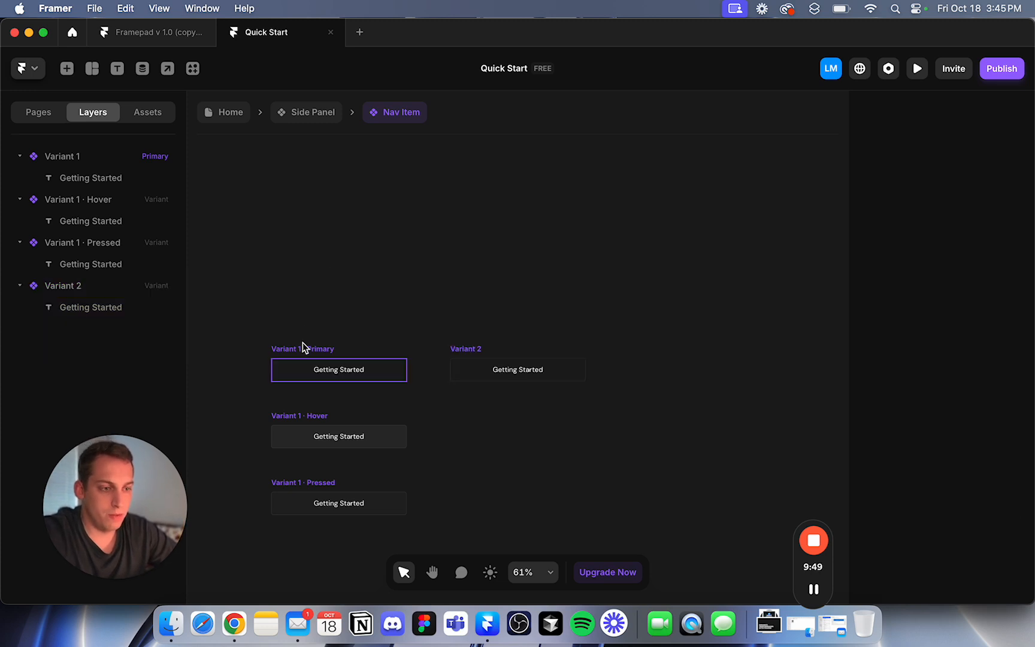
Rename the Nav Item's primary variant to Standard.
{"action": "left_click", "coordinate": [301, 346]}
{"action": "right_click", "coordinate": [64, 161]}
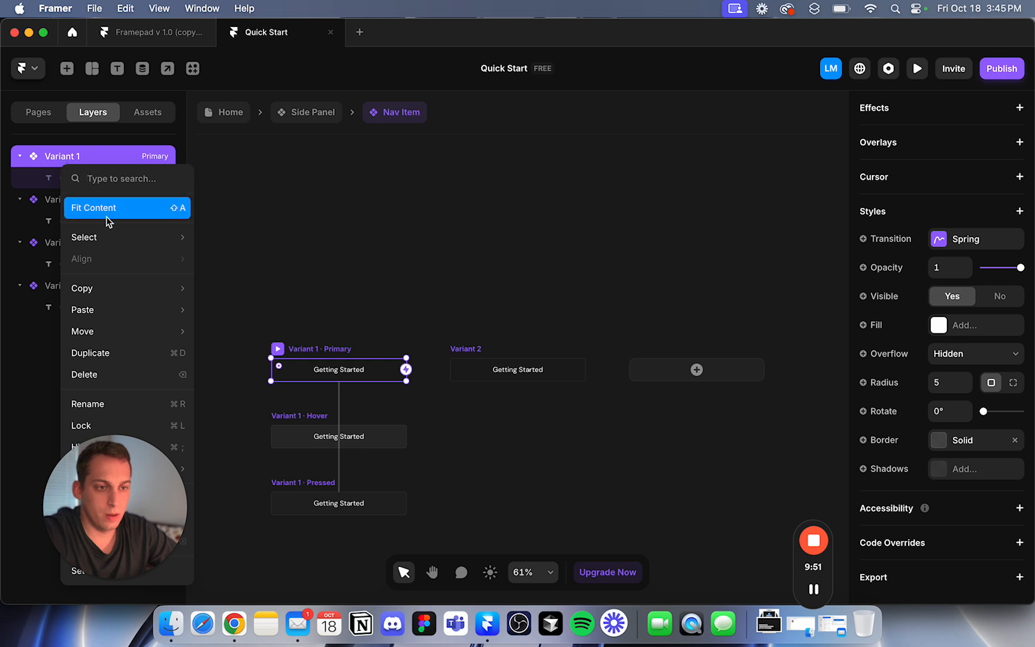
{"action": "left_click", "coordinate": [51, 154]}
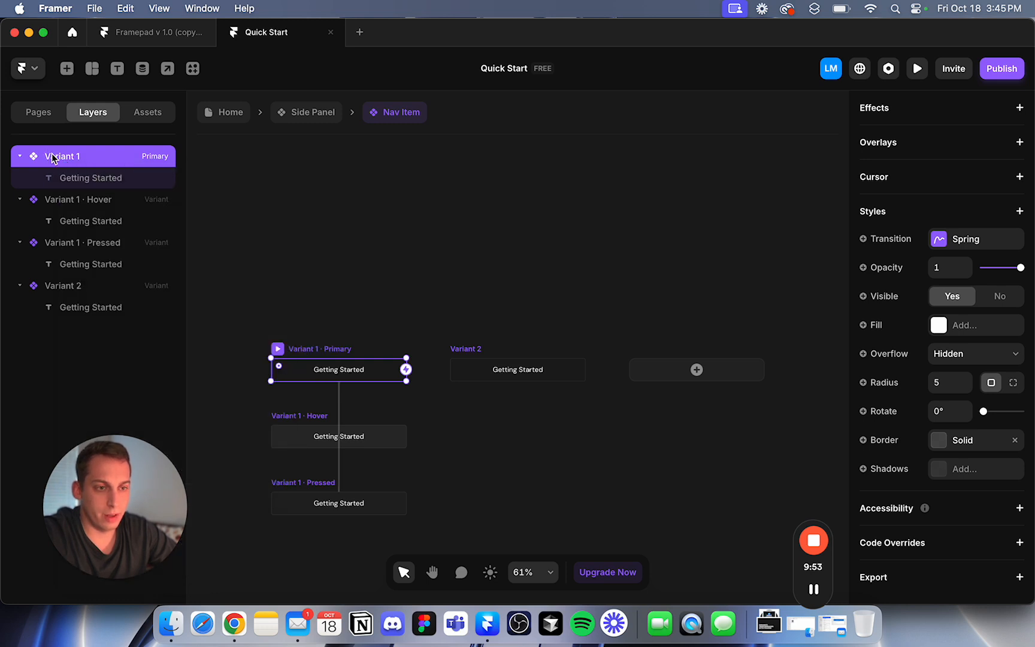
{"action": "double_click", "coordinate": [51, 154]}
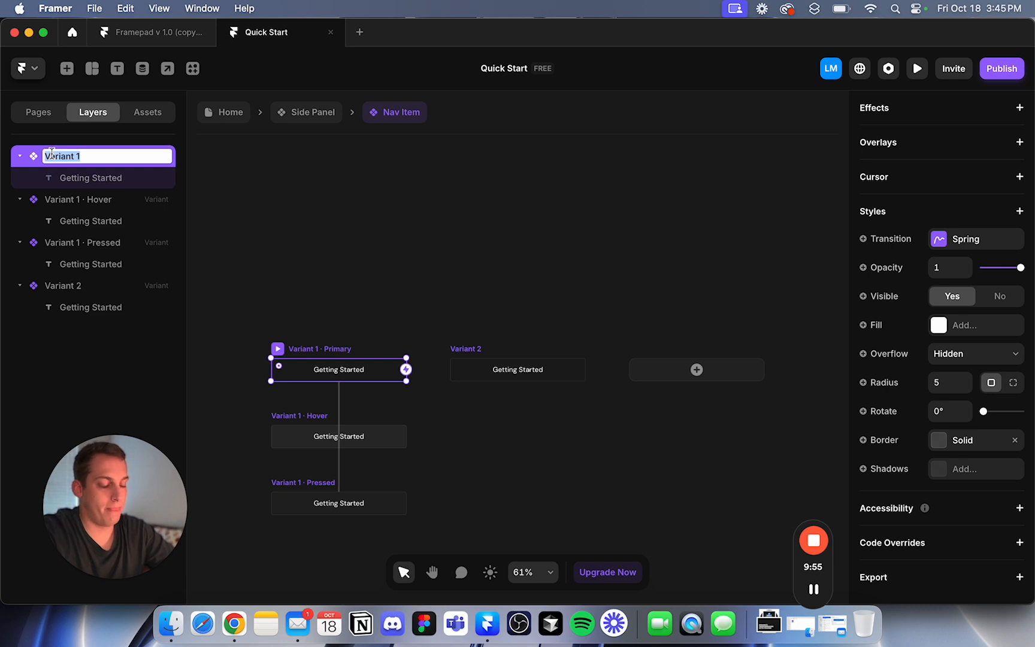
{"action": "type", "text": "Standard"}
{"action": "key", "text": "Return"}
{"action": "left_click", "coordinate": [436, 213]}
Rename the Nav Item's Variant 2 to Linked.
{"action": "left_click", "coordinate": [465, 353]}
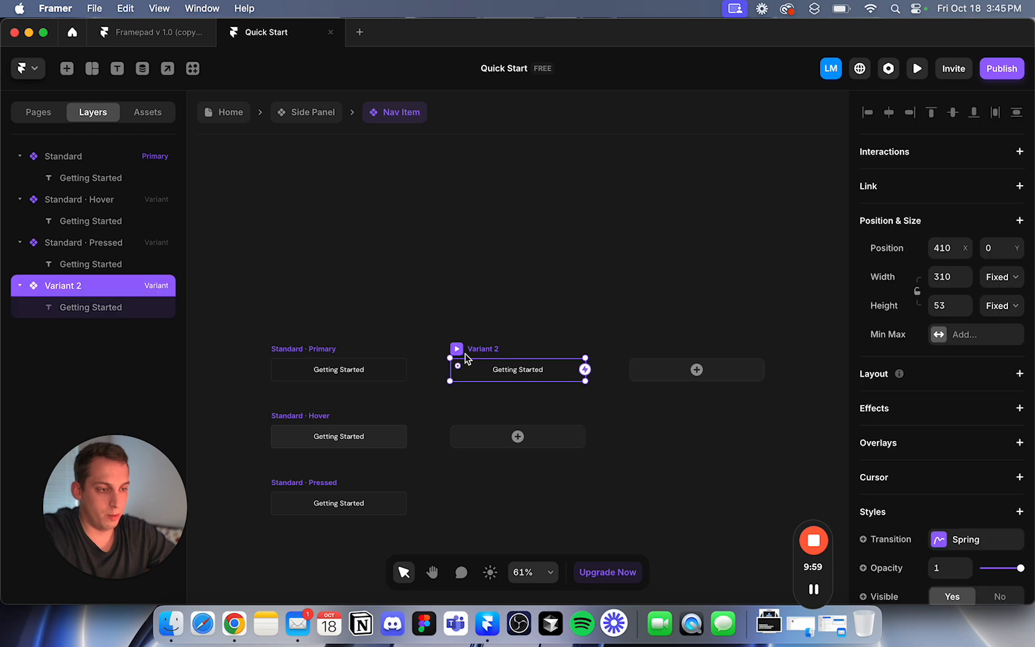
{"action": "double_click", "coordinate": [64, 288]}
{"action": "type", "text": "Linked"}
{"action": "left_click", "coordinate": [262, 240]}
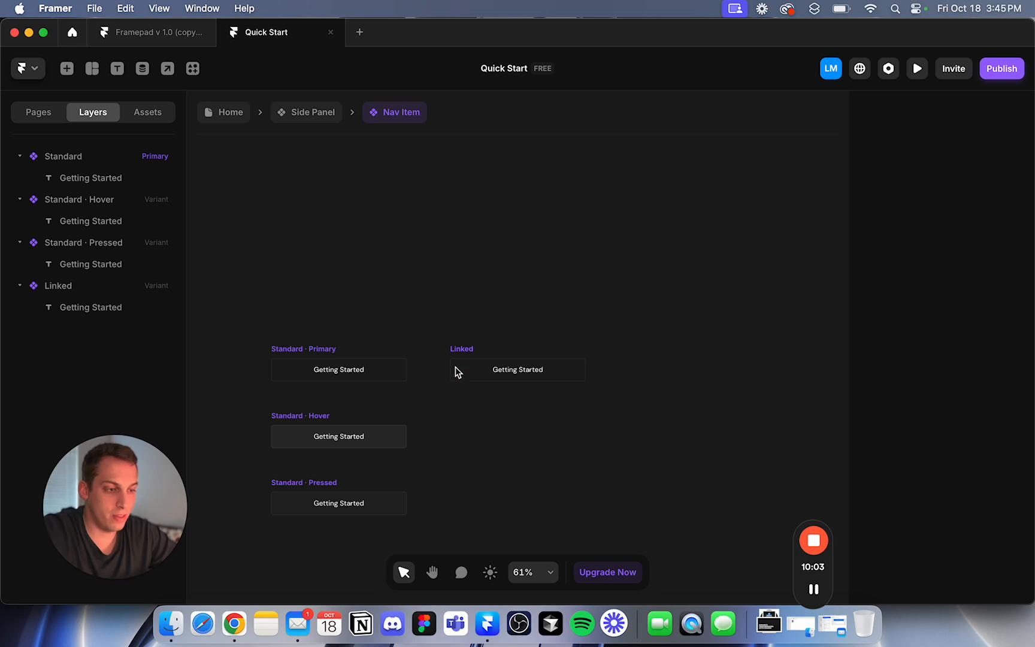
Give the Nav Item's Linked variant a #FFFFFF fill at 8% opacity.
{"action": "left_click", "coordinate": [472, 352]}
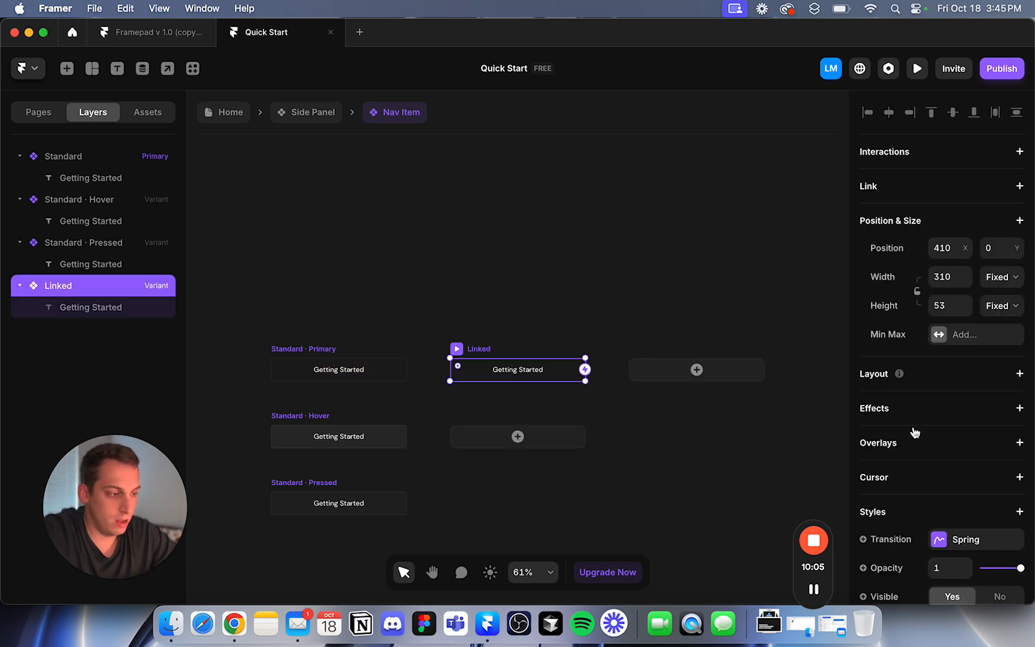
{"action": "scroll", "coordinate": [911, 438], "scroll_direction": "down", "scroll_amount": 5}
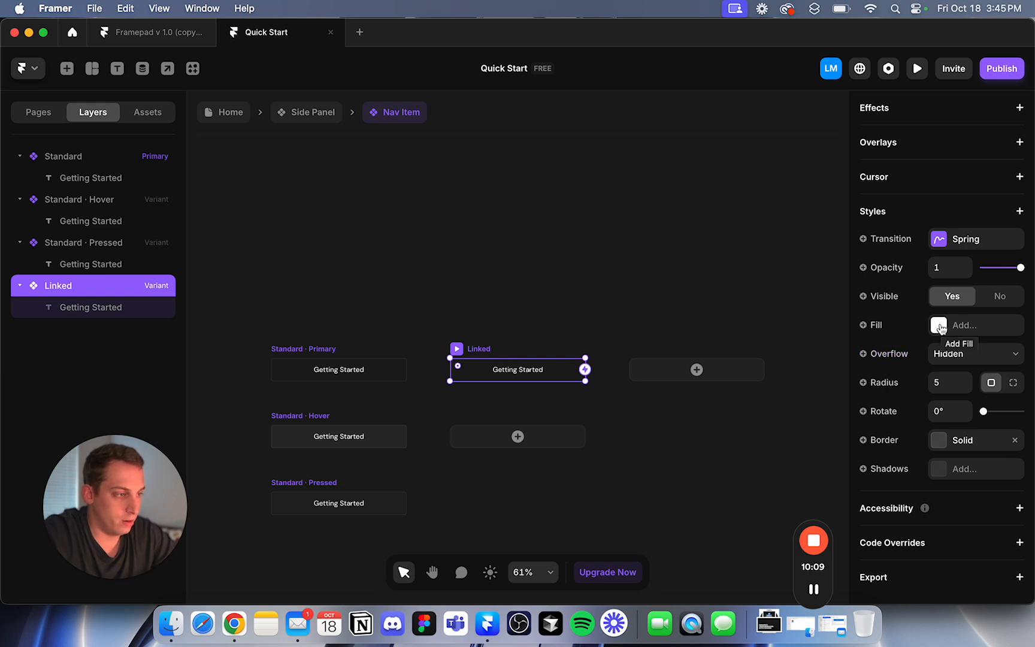
{"action": "left_click", "coordinate": [939, 326]}
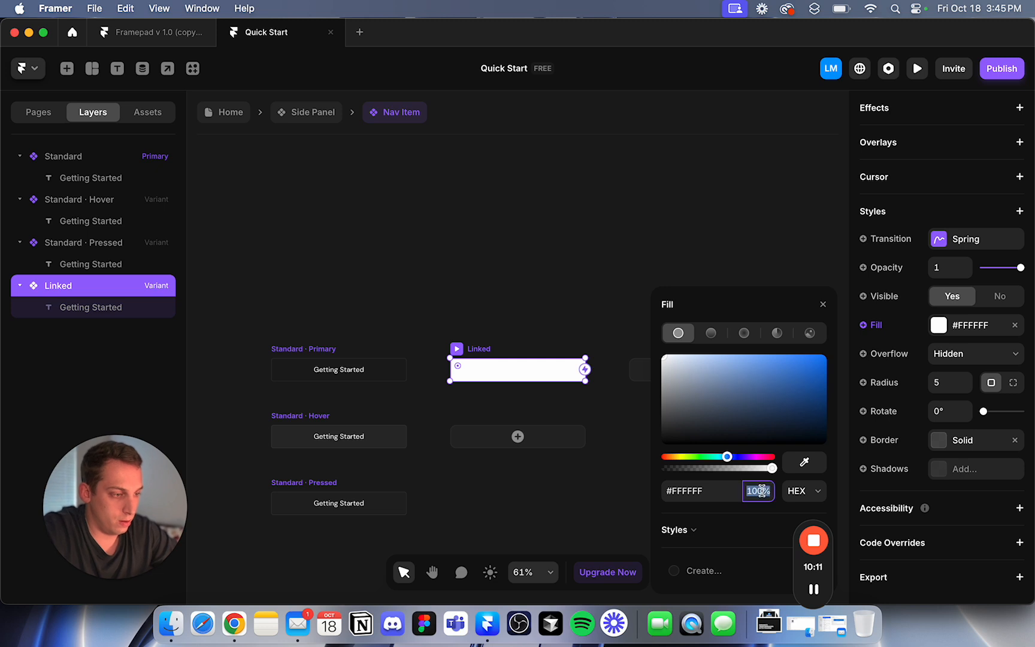
{"action": "left_click", "coordinate": [761, 491]}
{"action": "type", "text": "10%"}
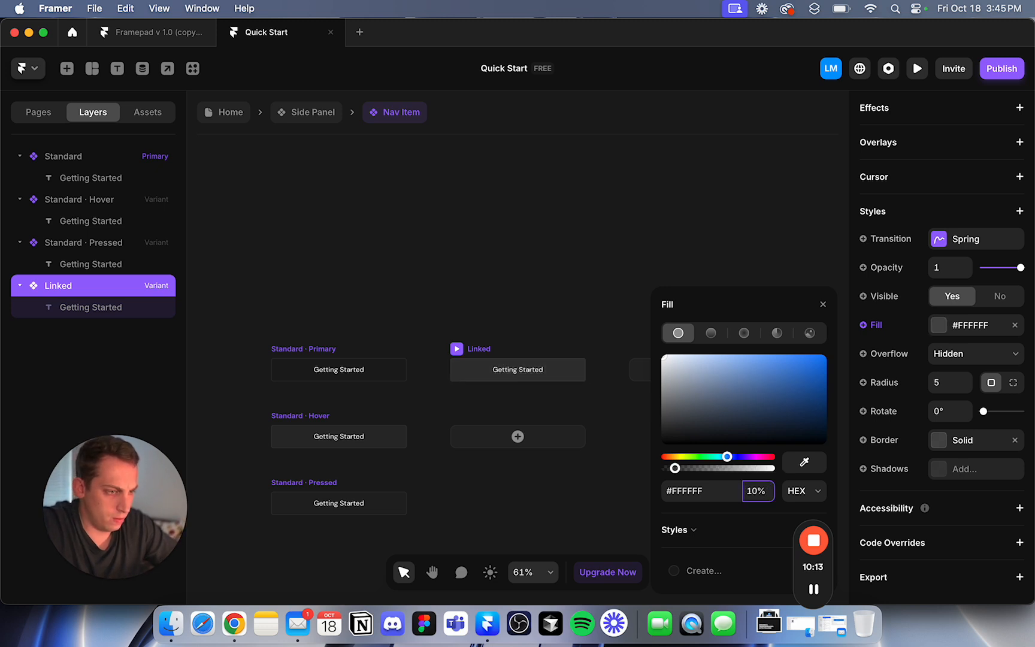
{"action": "key", "text": "shift+Down"}
{"action": "key", "text": "Up"}
{"action": "key", "text": "Up"}
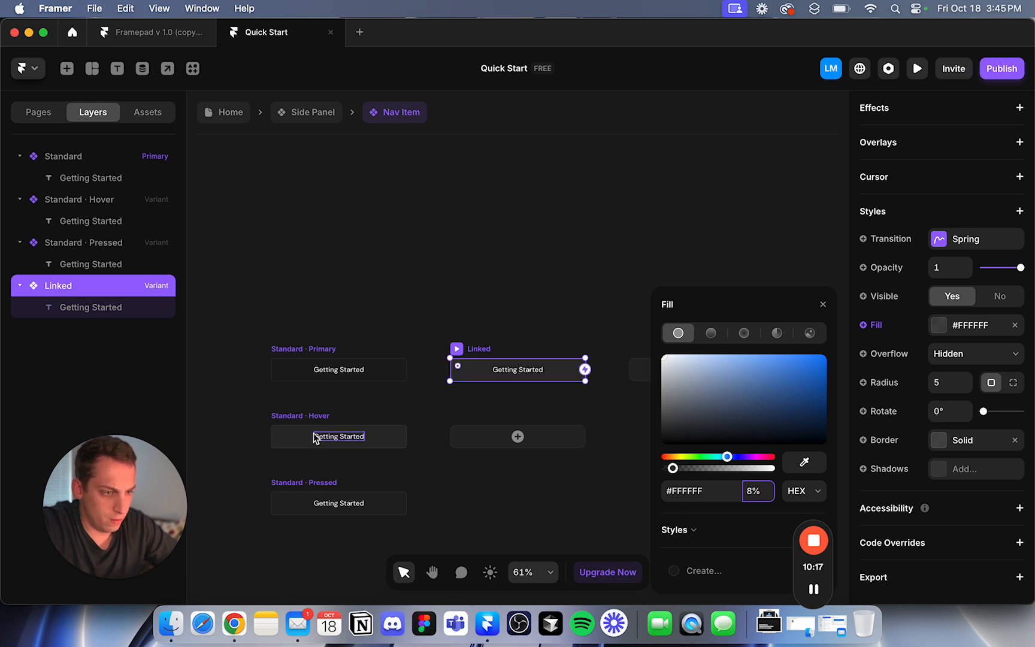
{"action": "left_click", "coordinate": [310, 422]}
{"action": "left_click", "coordinate": [469, 354]}
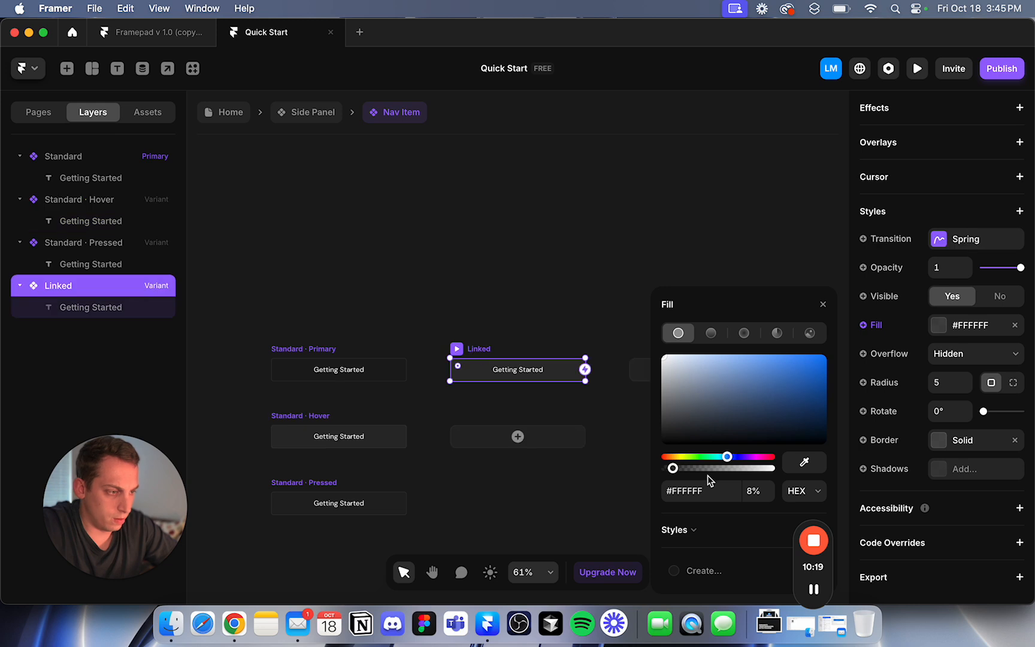
{"action": "left_click", "coordinate": [510, 340]}
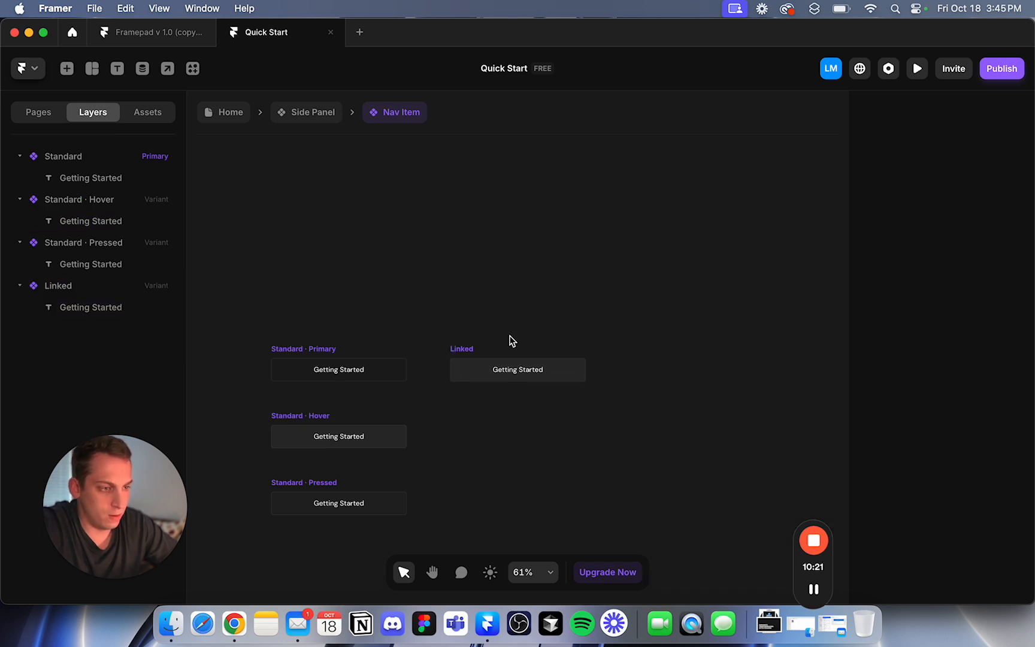
{"action": "left_click", "coordinate": [462, 352]}
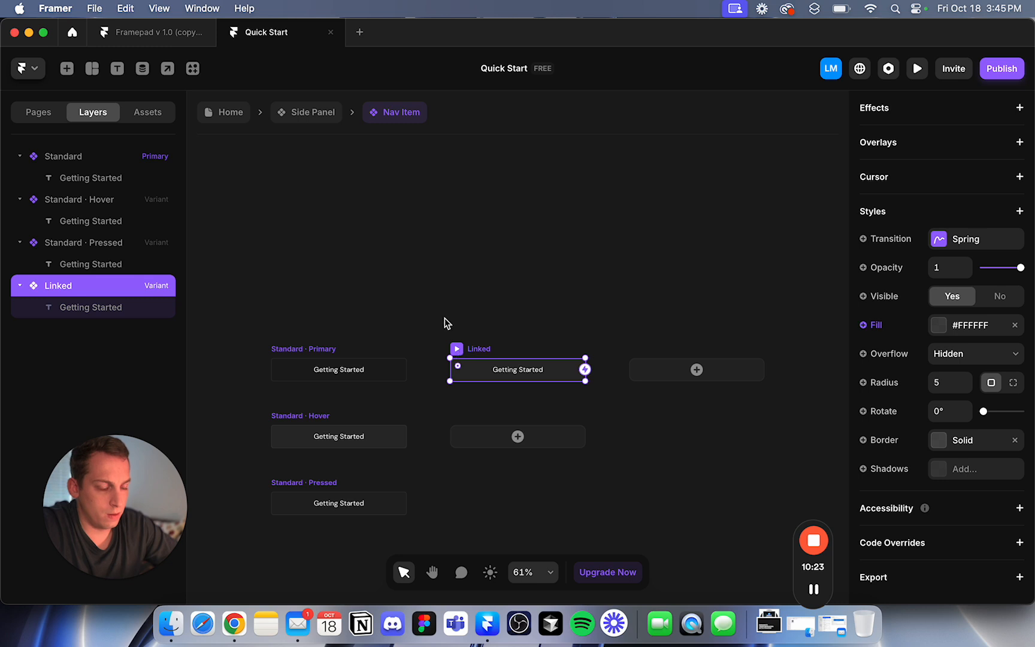
{"action": "left_click", "coordinate": [444, 323]}
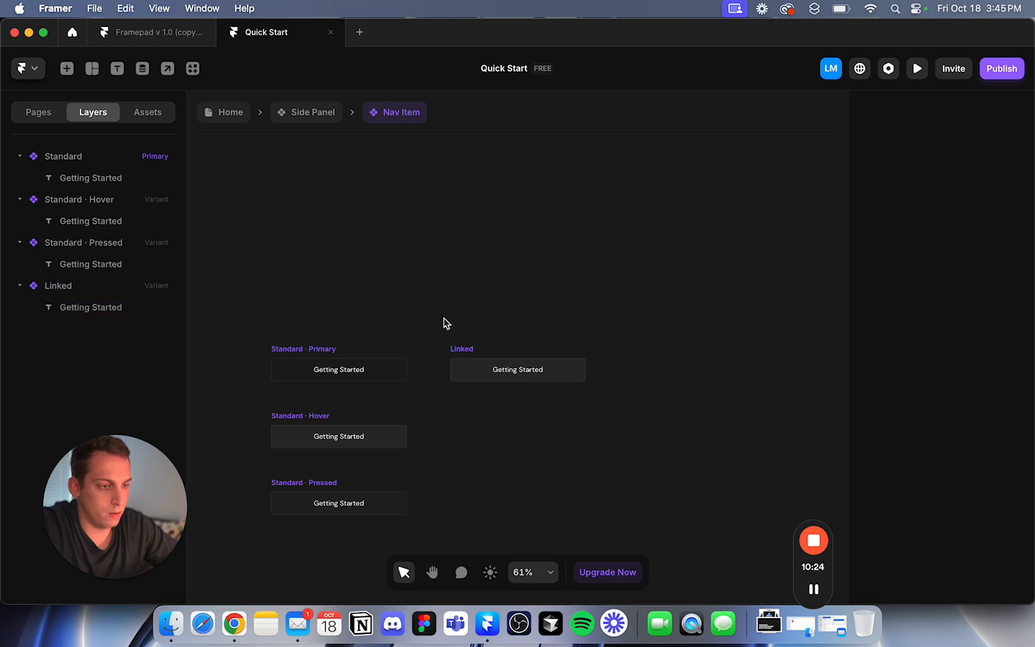
Return to Side Panel and set the title of the Home variant's first Nav Item to Home.
{"action": "left_click", "coordinate": [324, 115]}
{"action": "scroll", "coordinate": [427, 292], "scroll_direction": "down", "scroll_amount": 5}
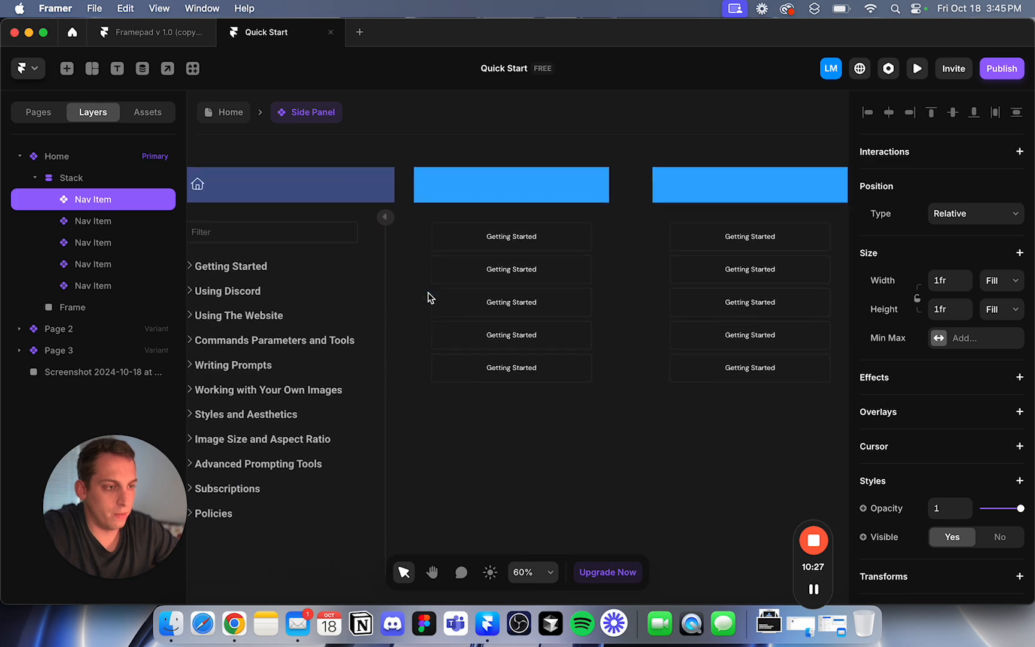
{"action": "left_click", "coordinate": [458, 212]}
{"action": "left_click", "coordinate": [471, 257]}
{"action": "scroll", "coordinate": [947, 445], "scroll_direction": "down", "scroll_amount": 4}
{"action": "left_click", "coordinate": [969, 471]}
{"action": "type", "text": "Home"}
{"action": "left_click", "coordinate": [730, 406]}
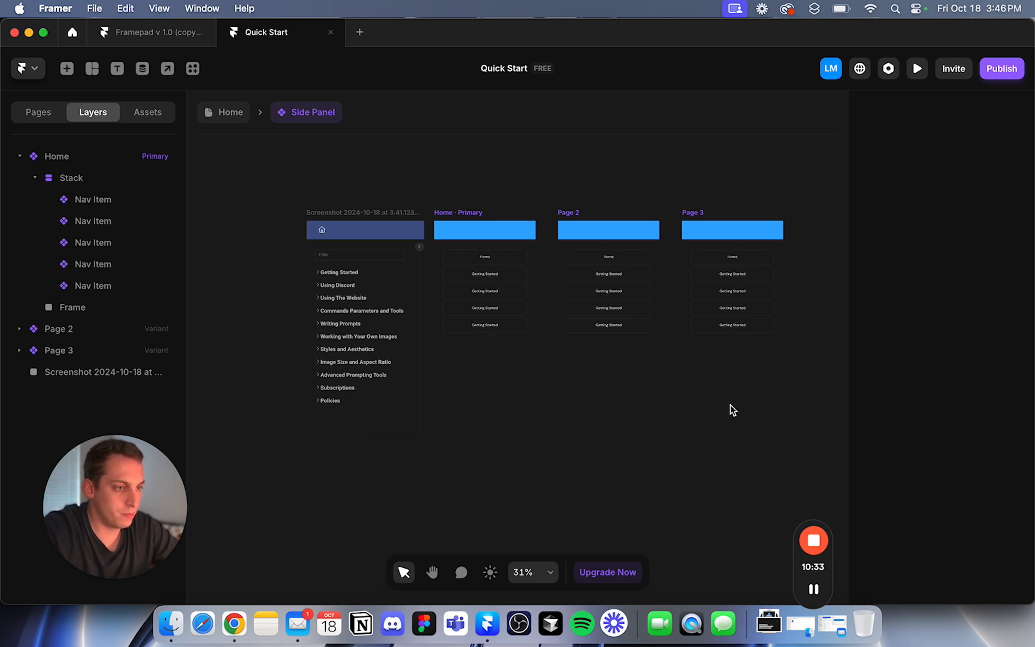
Switch the Home Nav Item in Side Panel's primary variant to the Linked variant.
{"action": "left_click", "coordinate": [484, 257]}
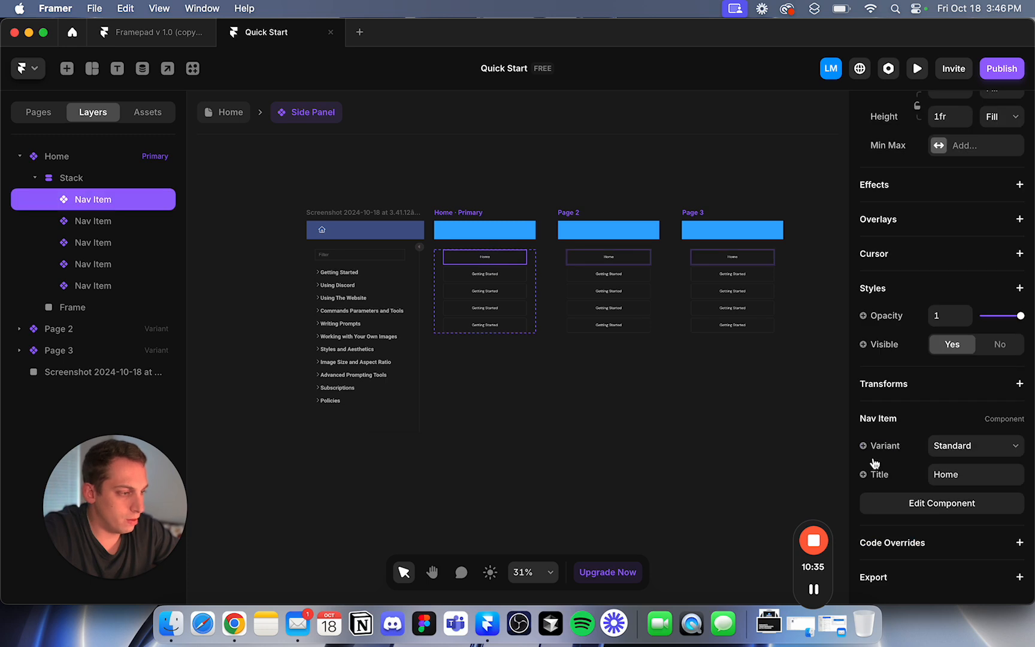
{"action": "left_click", "coordinate": [959, 450]}
{"action": "left_click", "coordinate": [904, 460]}
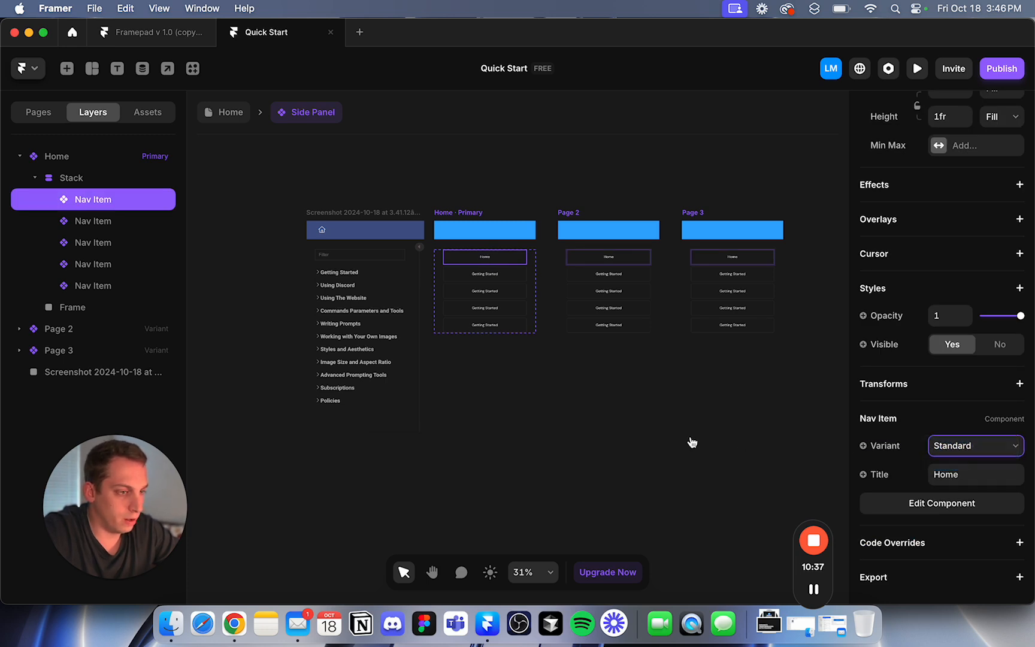
{"action": "left_click", "coordinate": [649, 439]}
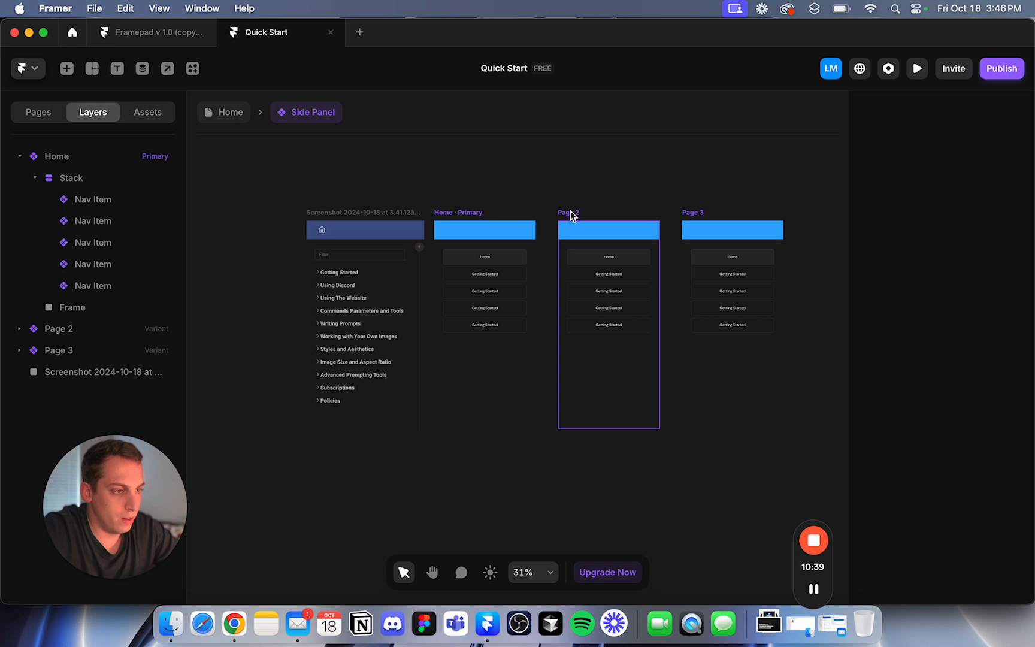
Preview the Side Panel's Page 2 variant.
{"action": "left_click", "coordinate": [572, 213]}
{"action": "key", "text": "super+p"}
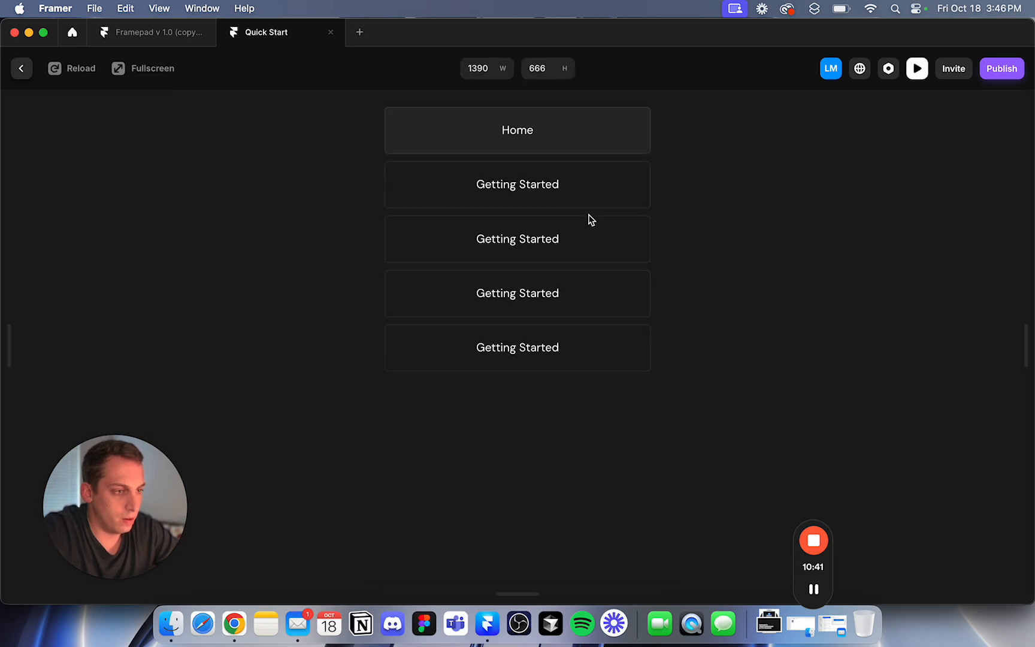
Close the preview and switch the second Nav Item in Side Panel's Page 2 variant to the Linked variant.
{"action": "left_click", "coordinate": [21, 69]}
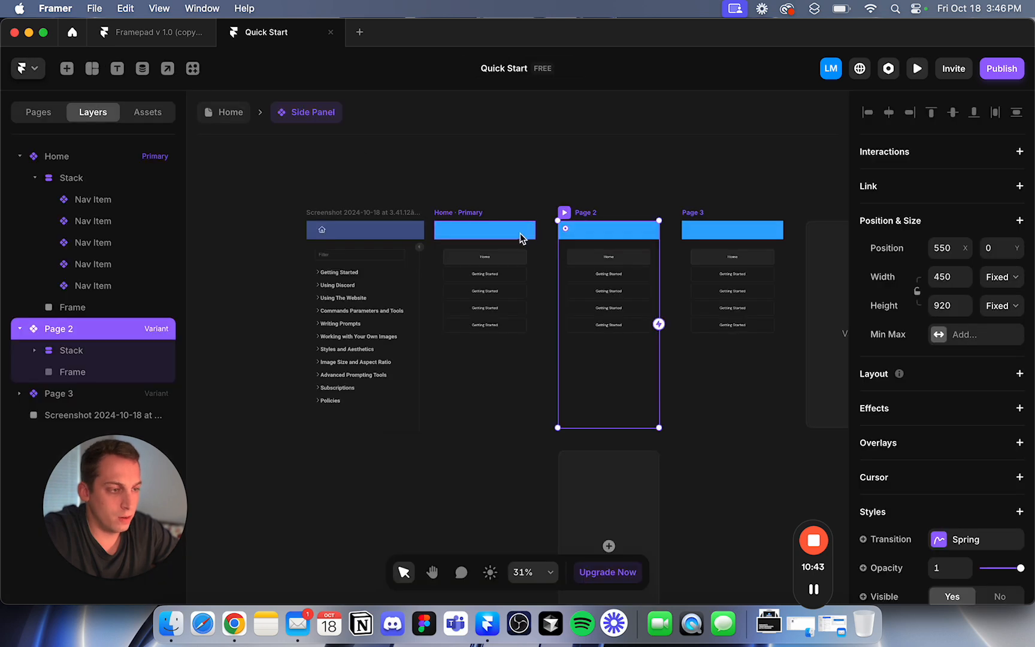
{"action": "scroll", "coordinate": [602, 256], "scroll_direction": "up", "scroll_amount": 3}
{"action": "left_click", "coordinate": [601, 296]}
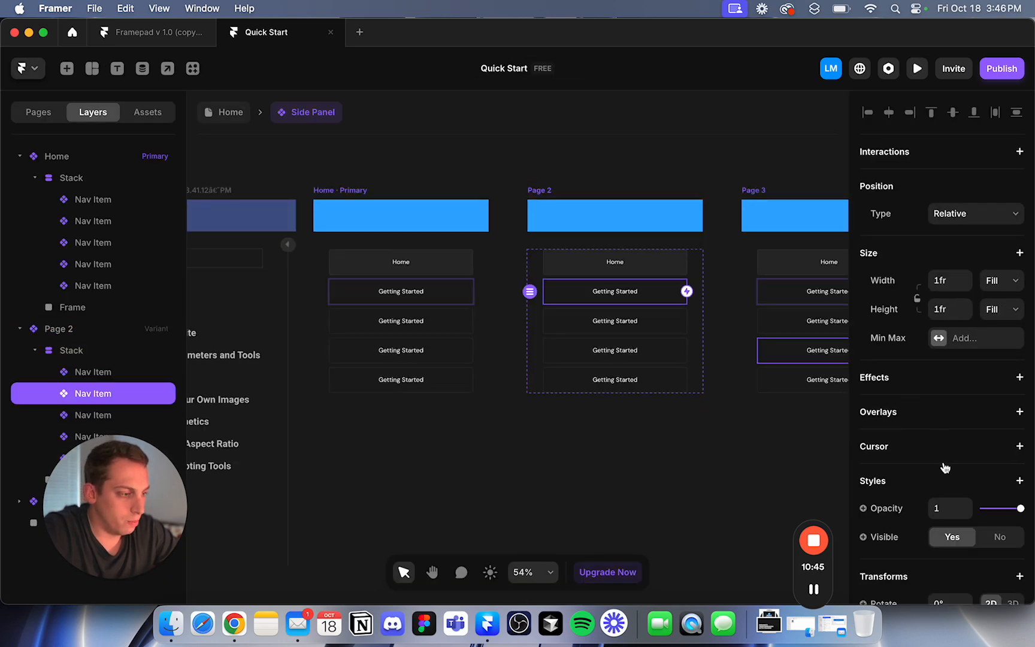
{"action": "scroll", "coordinate": [946, 473], "scroll_direction": "down", "scroll_amount": 5}
{"action": "left_click", "coordinate": [975, 446]}
{"action": "left_click", "coordinate": [936, 459]}
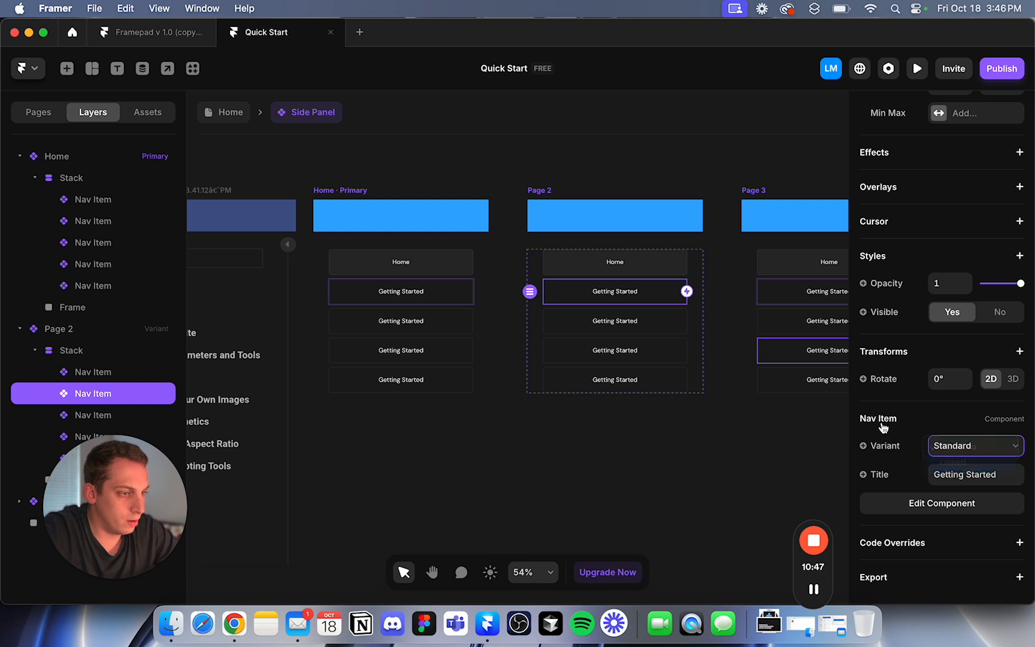
Switch the Home Nav Item in the Page 2 variant to the Standard variant.
{"action": "left_click", "coordinate": [654, 272]}
{"action": "scroll", "coordinate": [946, 467], "scroll_direction": "down", "scroll_amount": 5}
{"action": "left_click", "coordinate": [970, 446]}
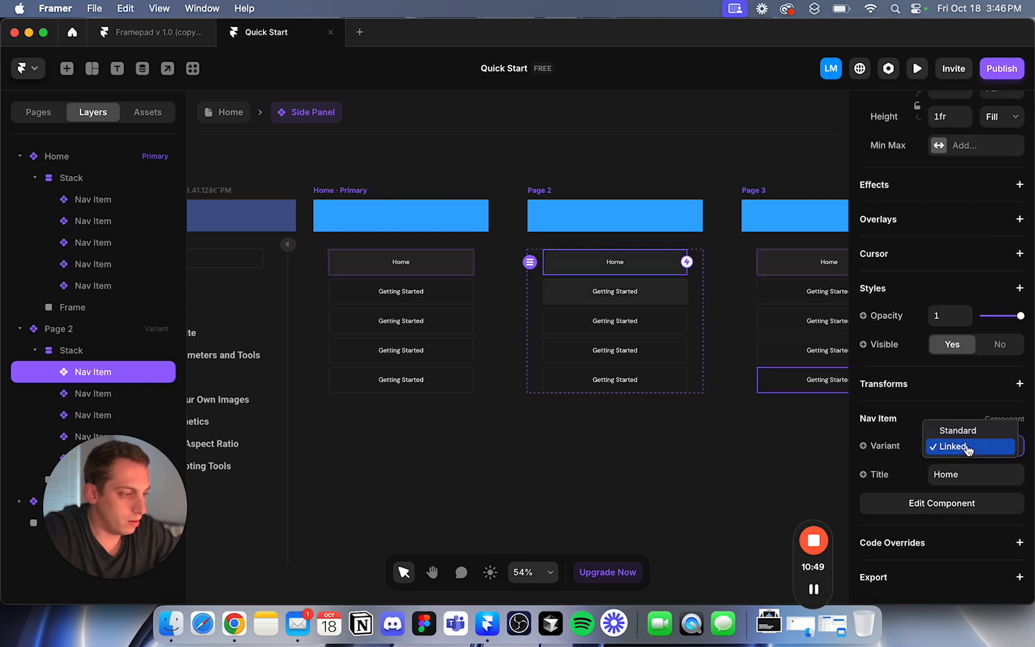
{"action": "left_click", "coordinate": [966, 432]}
{"action": "left_click", "coordinate": [707, 469]}
Switch the Home Nav Item in the Page 3 variant to the Standard variant.
{"action": "scroll", "coordinate": [707, 469], "scroll_direction": "right", "scroll_amount": 5}
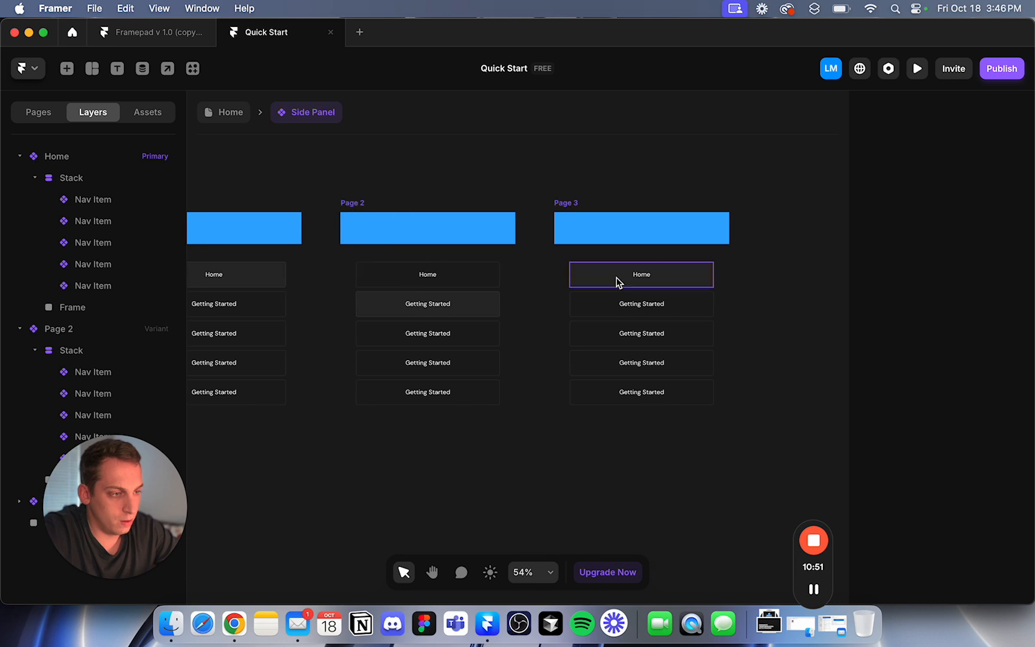
{"action": "left_click", "coordinate": [617, 280]}
{"action": "scroll", "coordinate": [964, 524], "scroll_direction": "down", "scroll_amount": 5}
{"action": "left_click", "coordinate": [986, 453]}
{"action": "left_click", "coordinate": [971, 430]}
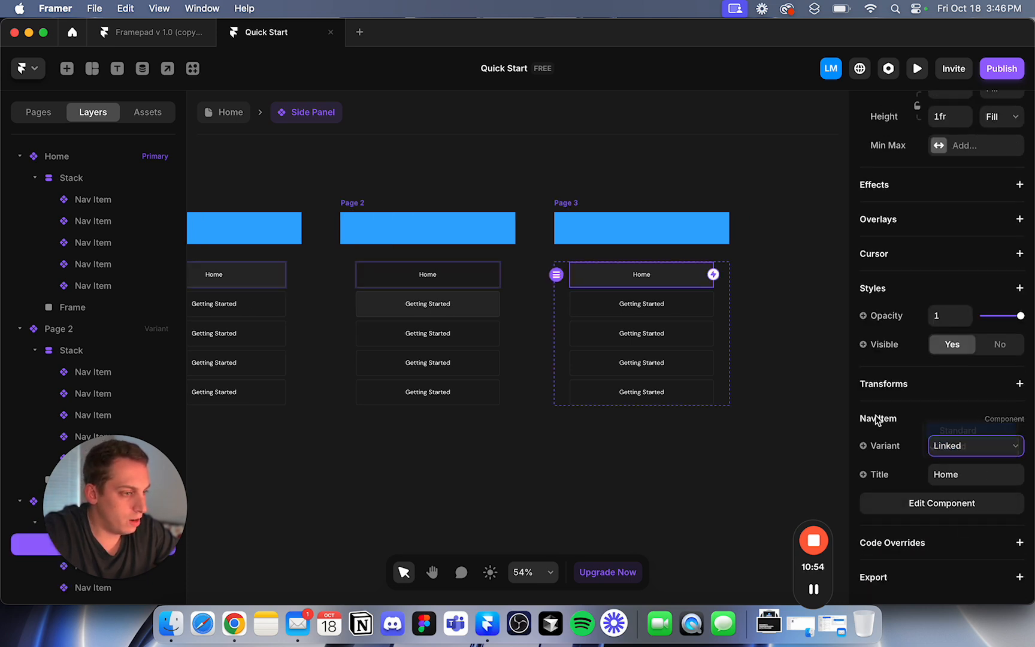
Switch the third Nav Item in the Page 3 variant to the Linked variant.
{"action": "left_click", "coordinate": [692, 339]}
{"action": "scroll", "coordinate": [961, 467], "scroll_direction": "down", "scroll_amount": 5}
{"action": "left_click", "coordinate": [976, 453]}
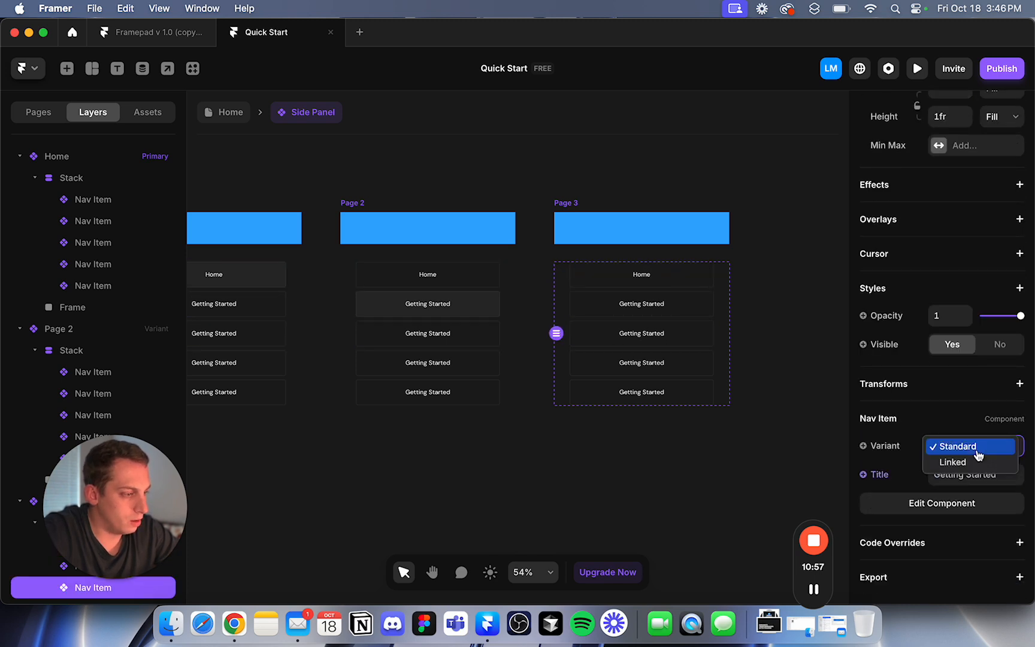
{"action": "left_click", "coordinate": [970, 464]}
{"action": "left_click", "coordinate": [786, 293]}
{"action": "scroll", "coordinate": [788, 293], "scroll_direction": "down", "scroll_amount": 3}
{"action": "scroll", "coordinate": [788, 293], "scroll_direction": "down", "scroll_amount": 1}
Return to the Home page and preview its Desktop breakpoint, testing the side panel's second Nav Item.
{"action": "left_click", "coordinate": [418, 237]}
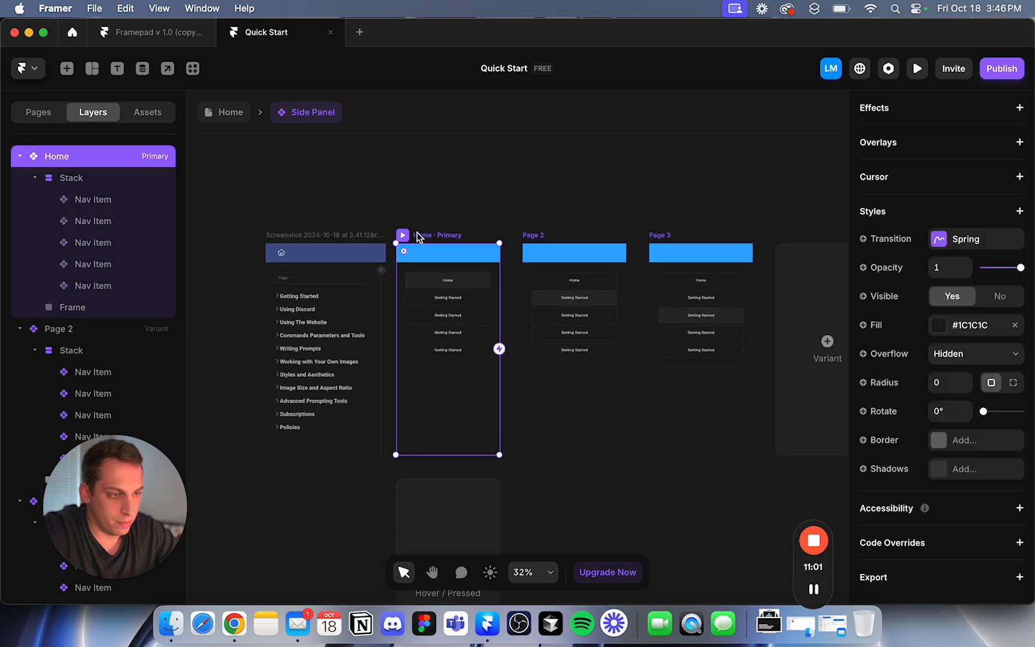
{"action": "left_click", "coordinate": [231, 113]}
{"action": "left_click", "coordinate": [342, 189]}
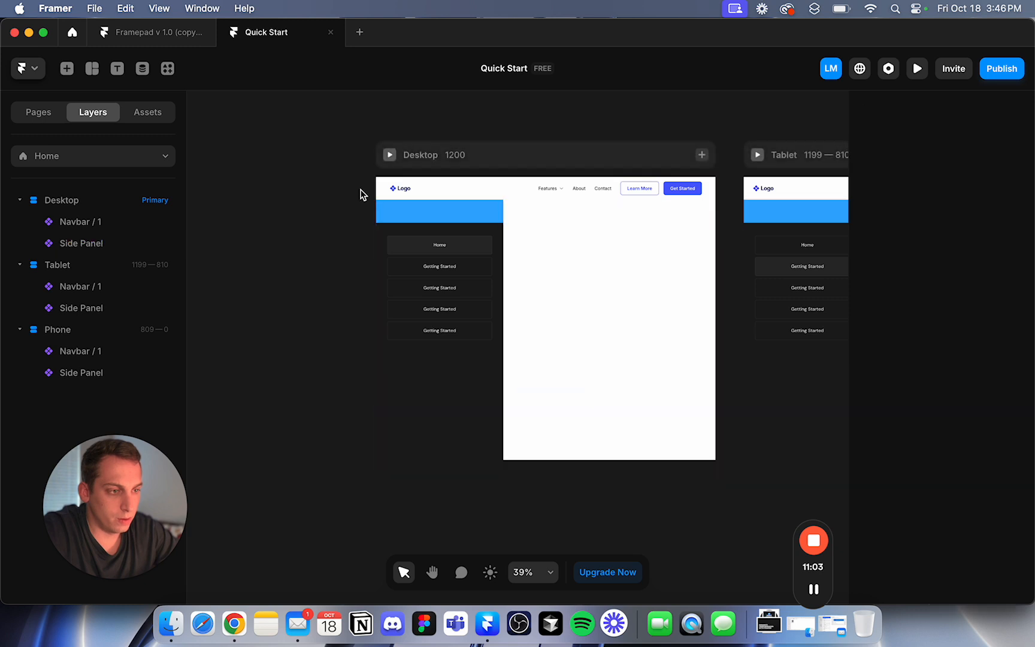
{"action": "left_click", "coordinate": [389, 157]}
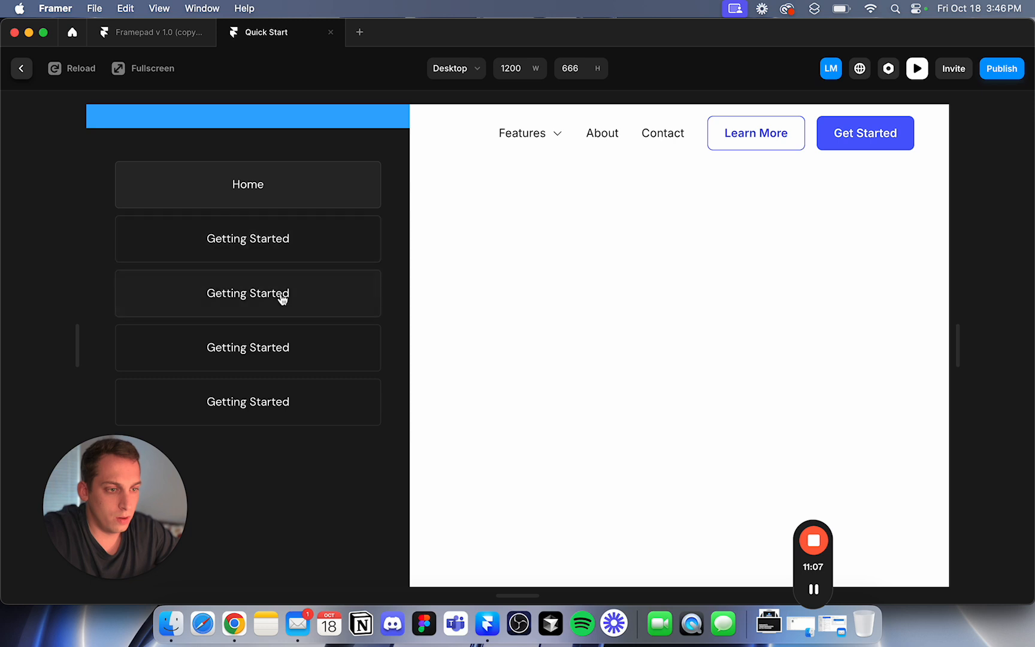
{"action": "left_click", "coordinate": [299, 243]}
{"action": "triple_click", "coordinate": [308, 242]}
{"action": "left_click", "coordinate": [429, 186]}
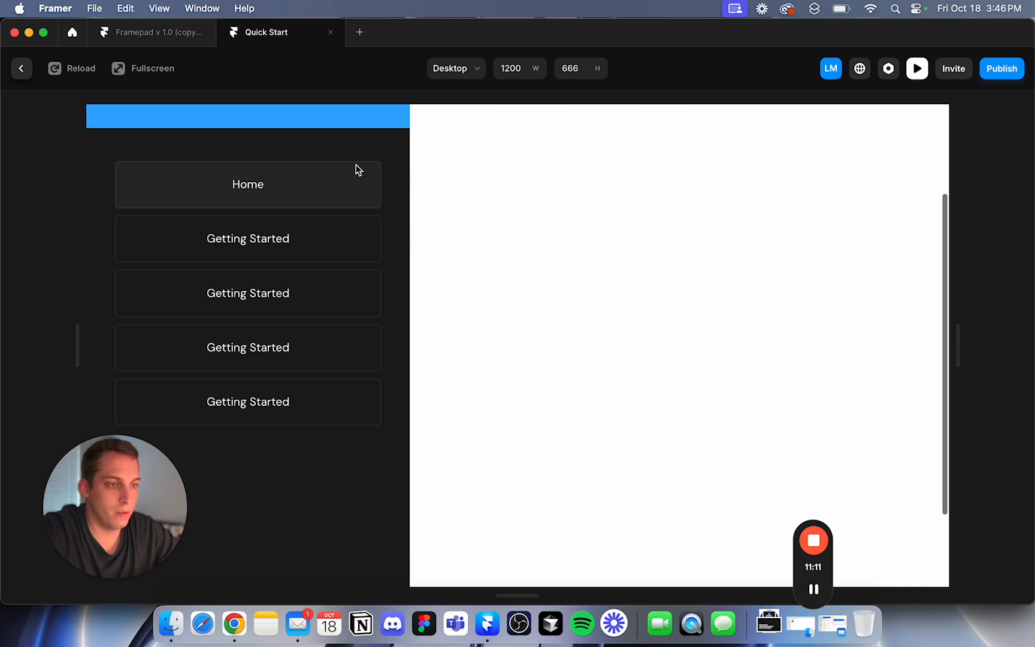
{"action": "left_click", "coordinate": [21, 68]}
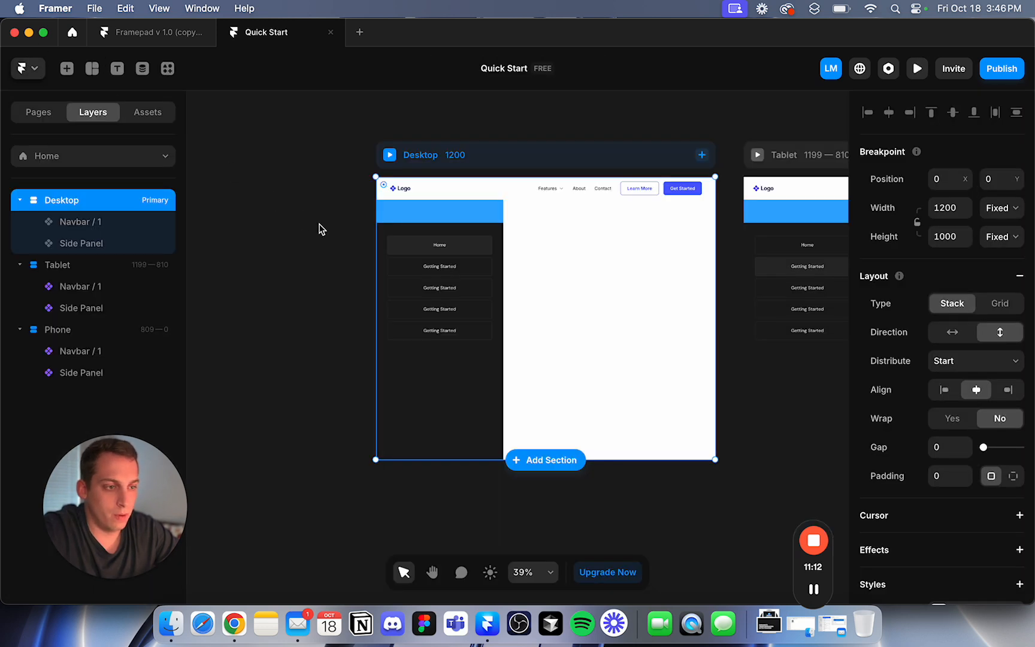
Set the Desktop Navbar's position type to Fixed and preview the page.
{"action": "left_click", "coordinate": [427, 193]}
{"action": "left_click", "coordinate": [982, 180]}
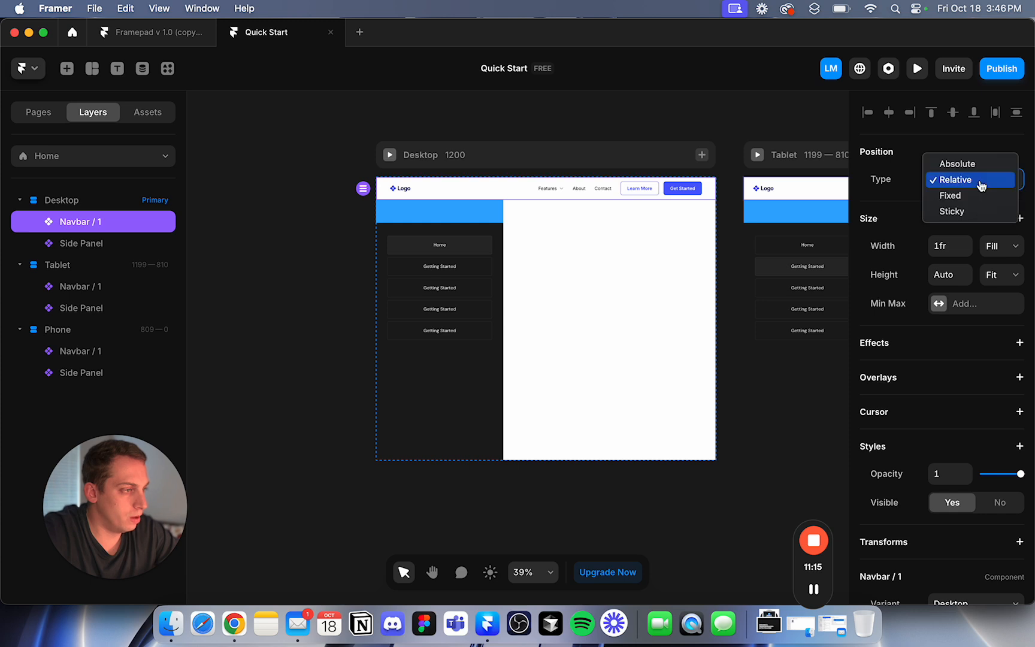
{"action": "left_click", "coordinate": [971, 198]}
{"action": "left_click", "coordinate": [388, 155]}
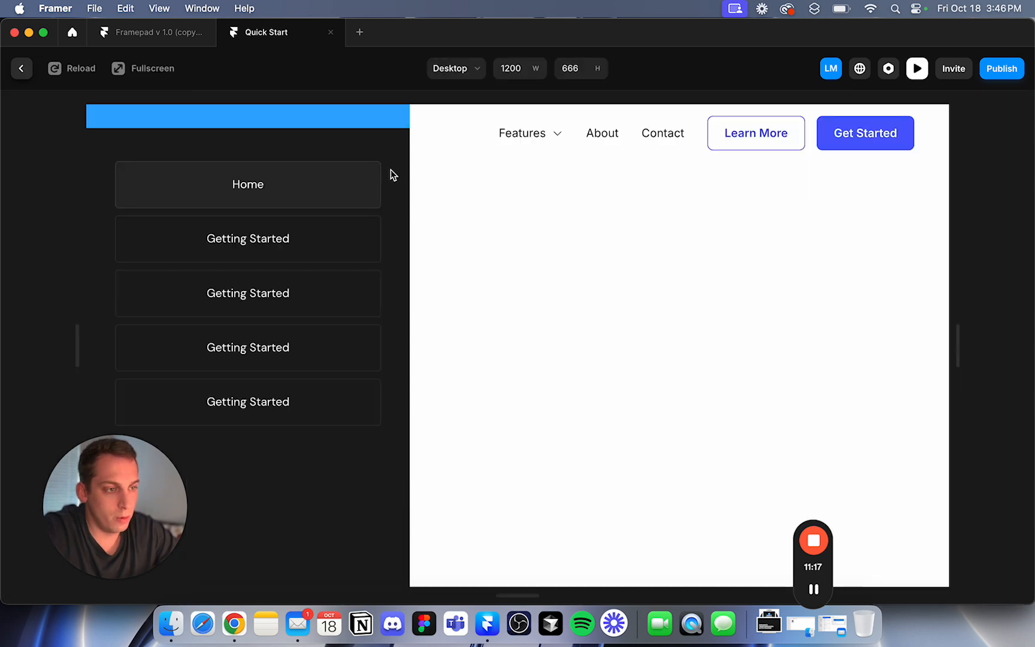
{"action": "left_click", "coordinate": [21, 69]}
Raise the Navbar's Z Index to 2 and preview the Desktop page again.
{"action": "scroll", "coordinate": [941, 407], "scroll_direction": "down", "scroll_amount": 5}
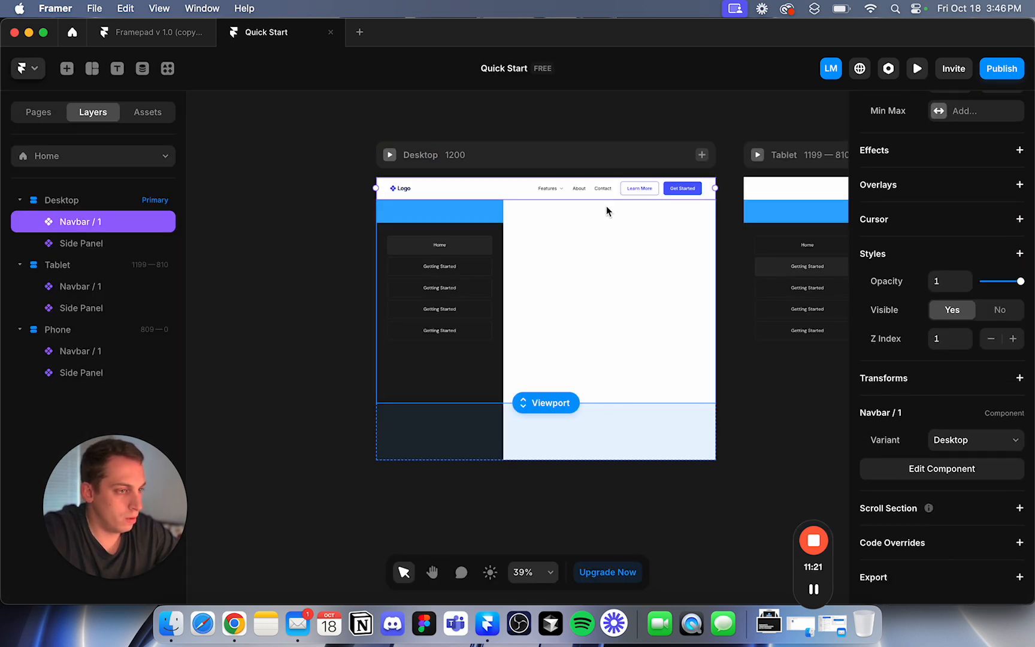
{"action": "scroll", "coordinate": [807, 309], "scroll_direction": "down", "scroll_amount": 1}
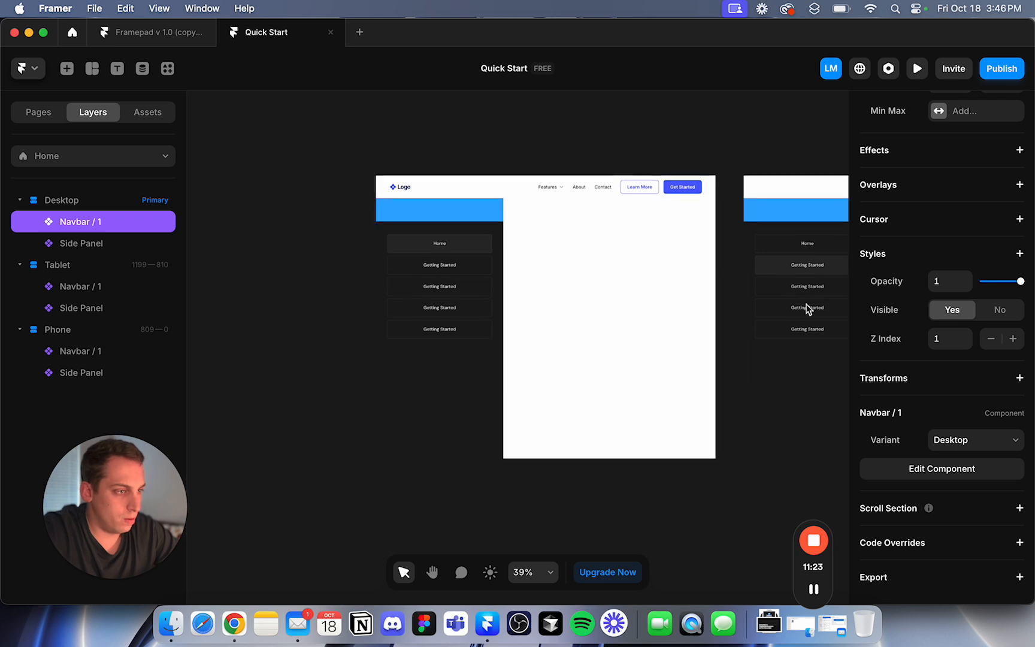
{"action": "scroll", "coordinate": [999, 369], "scroll_direction": "up", "scroll_amount": 1}
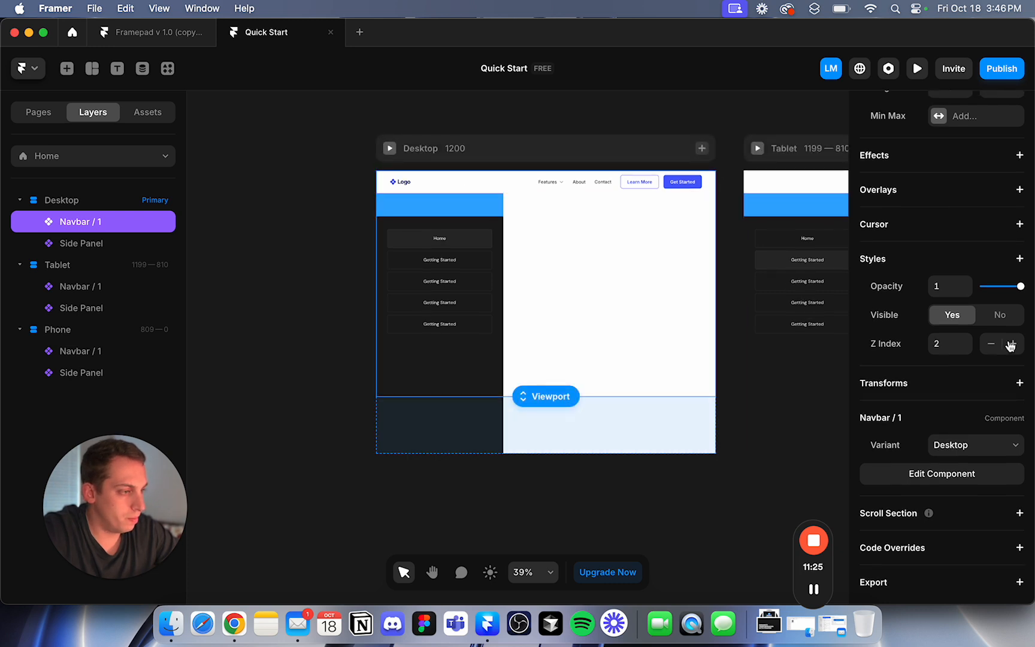
{"action": "left_click", "coordinate": [476, 253]}
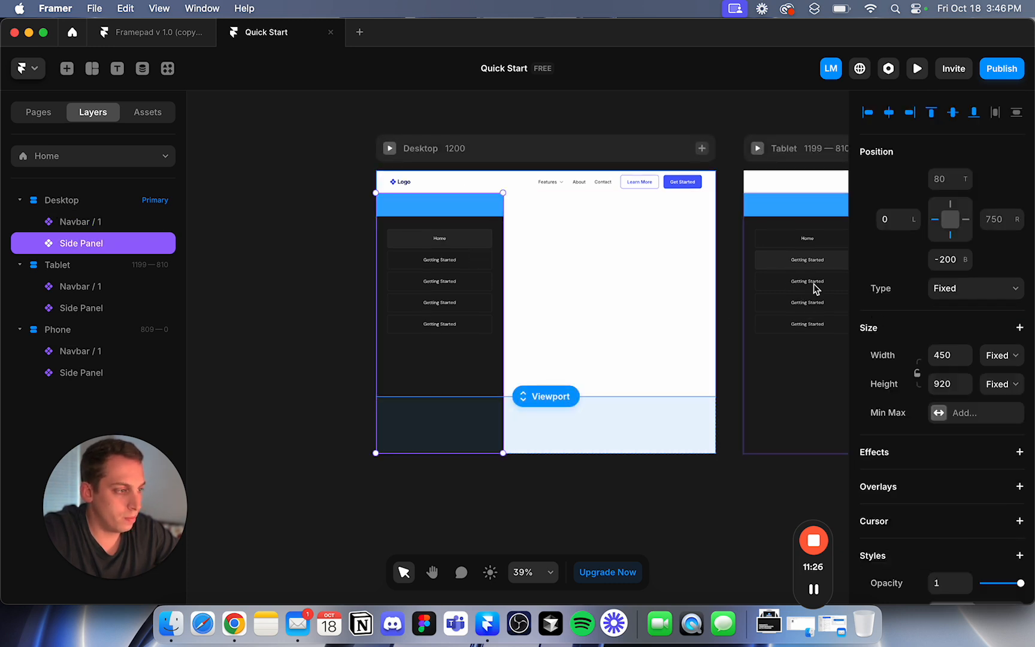
{"action": "left_click", "coordinate": [391, 148]}
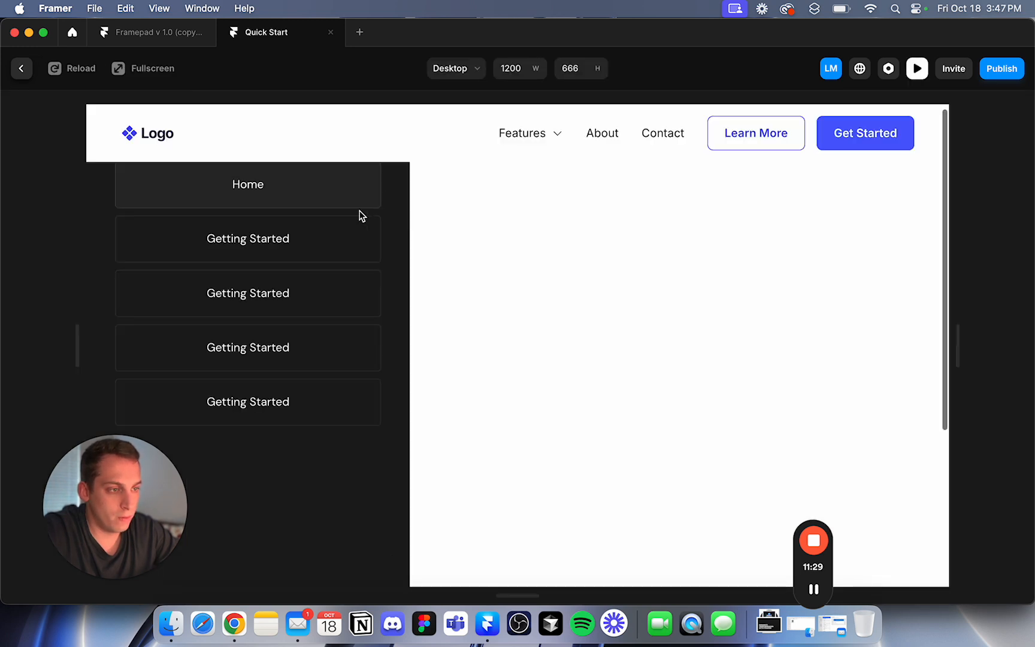
{"action": "left_click", "coordinate": [20, 69]}
Compare the position, size and Z Index settings of the Desktop Navbar and Side Panel.
{"action": "left_click", "coordinate": [422, 189]}
{"action": "left_click", "coordinate": [450, 222]}
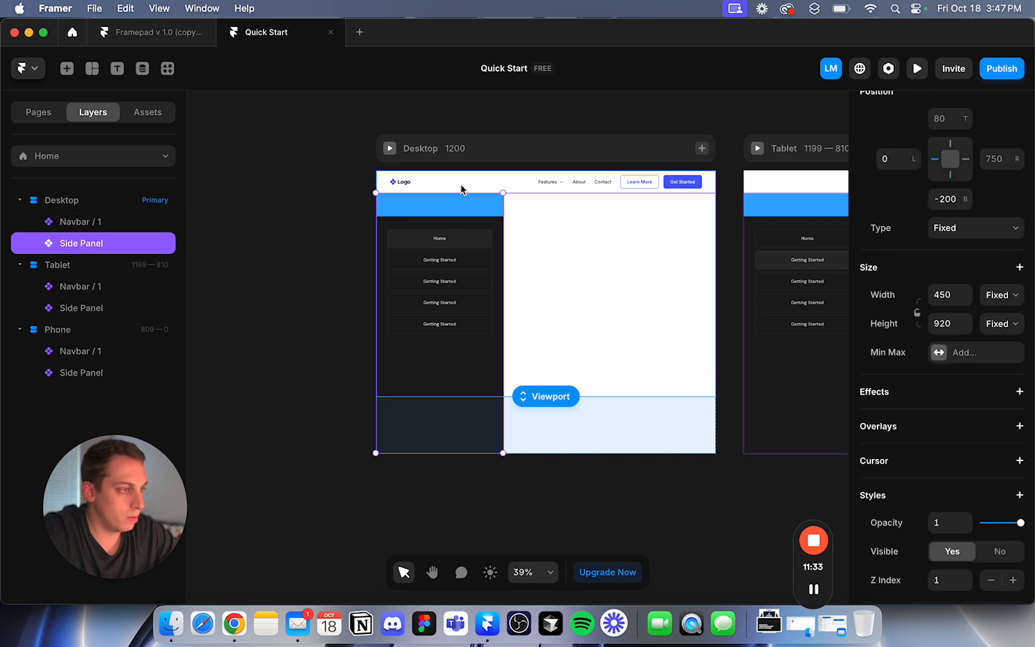
{"action": "left_click", "coordinate": [461, 191]}
{"action": "scroll", "coordinate": [945, 150], "scroll_direction": "up", "scroll_amount": 5}
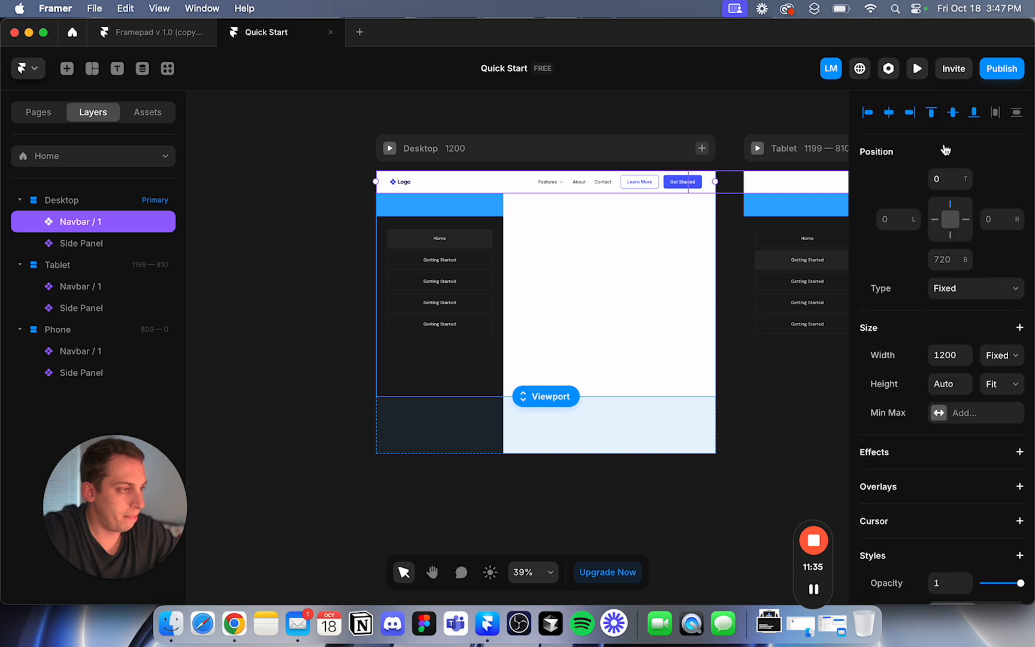
{"action": "left_click", "coordinate": [444, 266]}
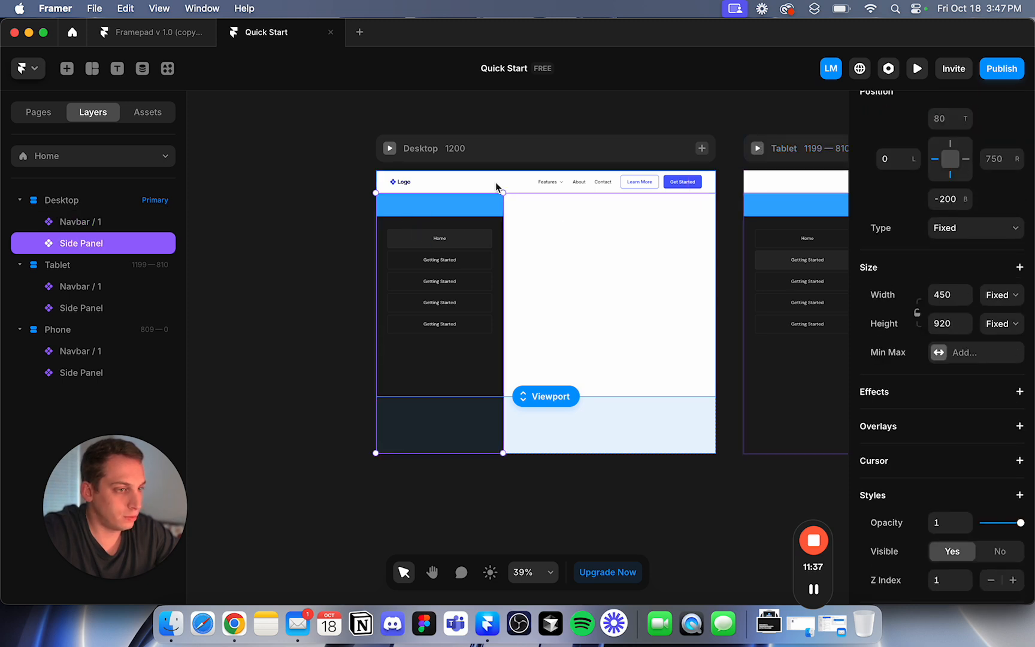
Publish the site update and check the Navbar and Side Panel on the live page in the browser.
{"action": "left_click", "coordinate": [997, 67]}
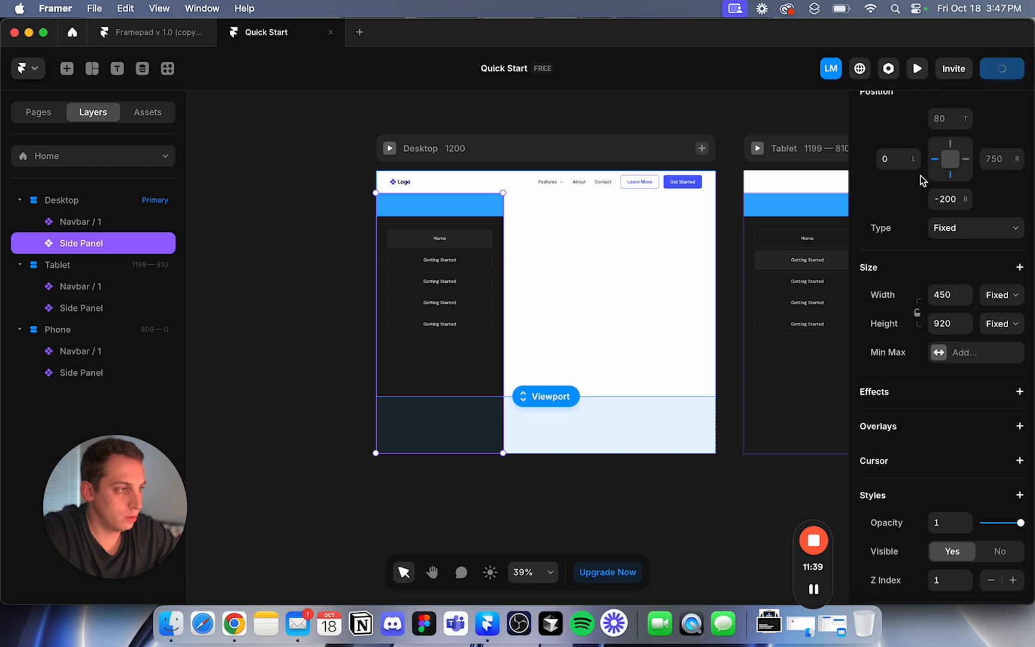
{"action": "left_click", "coordinate": [899, 210]}
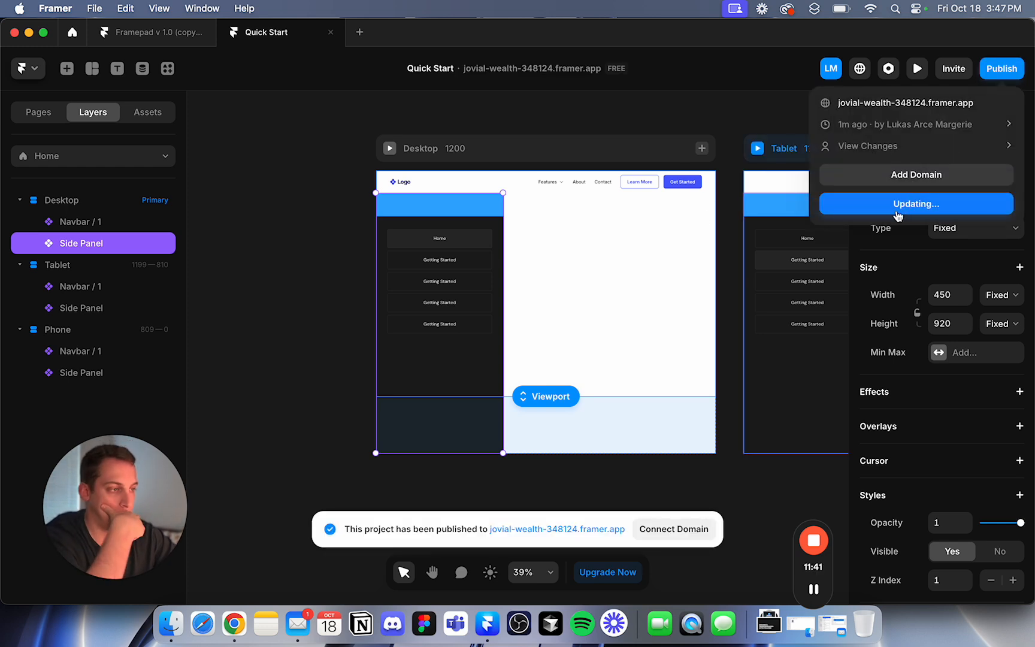
{"action": "left_click", "coordinate": [860, 106]}
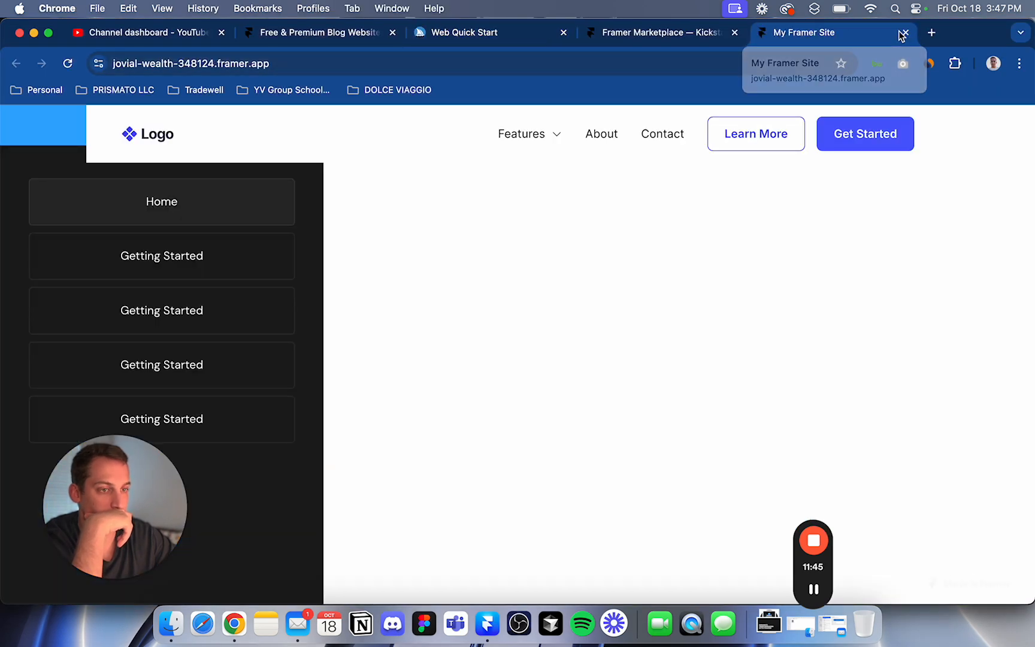
{"action": "left_click", "coordinate": [907, 33]}
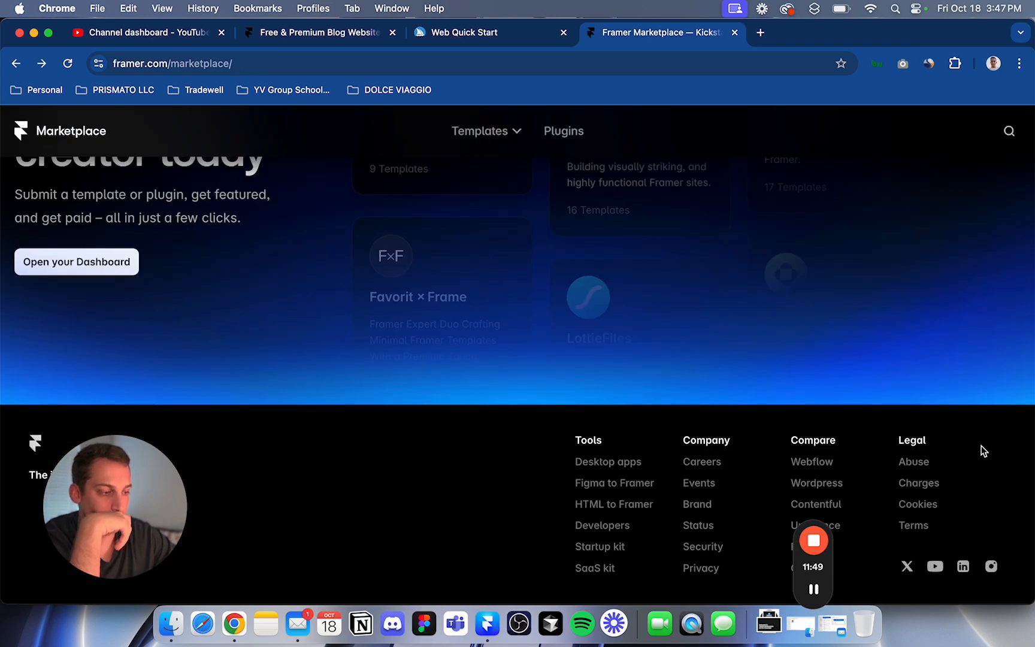
Switch back to Framer and set the Desktop Navbar's width to 100% relative.
{"action": "left_click", "coordinate": [487, 623]}
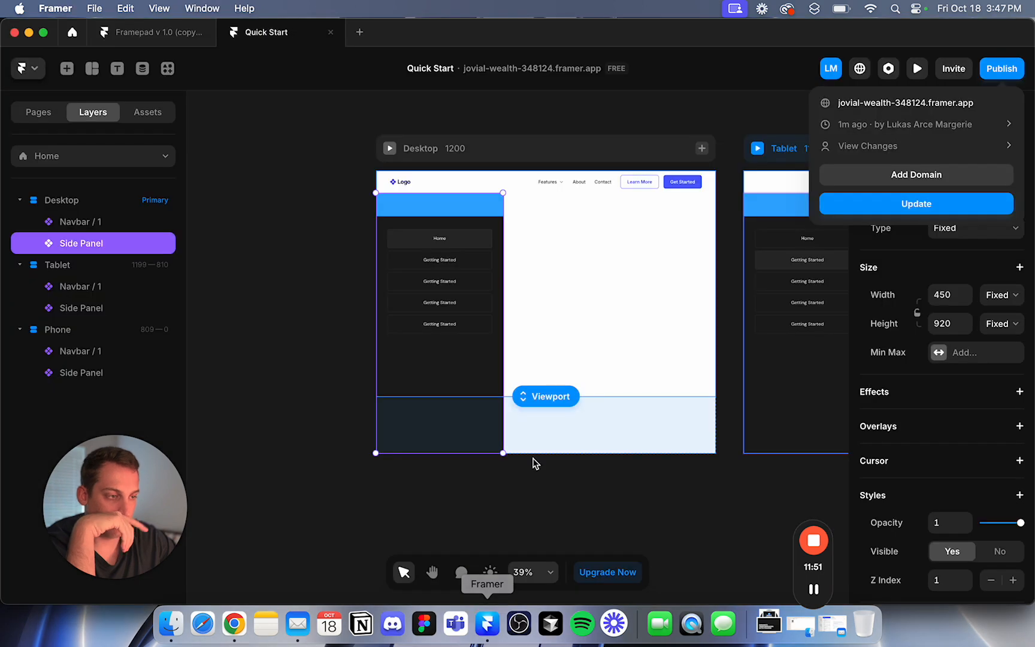
{"action": "left_click", "coordinate": [351, 167]}
{"action": "left_click", "coordinate": [500, 181]}
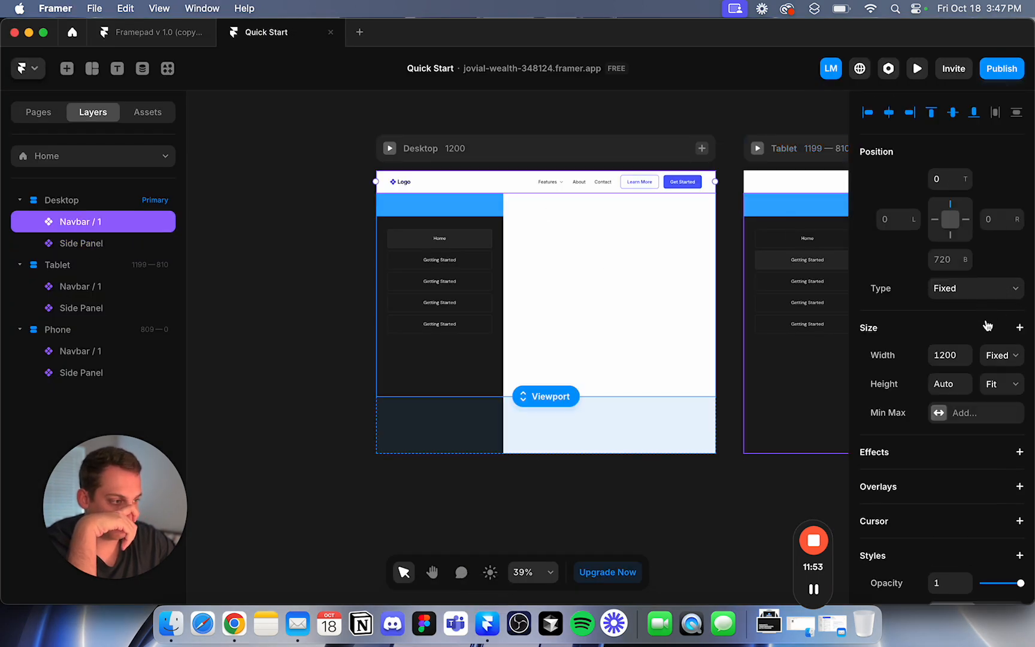
{"action": "left_click", "coordinate": [990, 357]}
{"action": "left_click", "coordinate": [989, 371]}
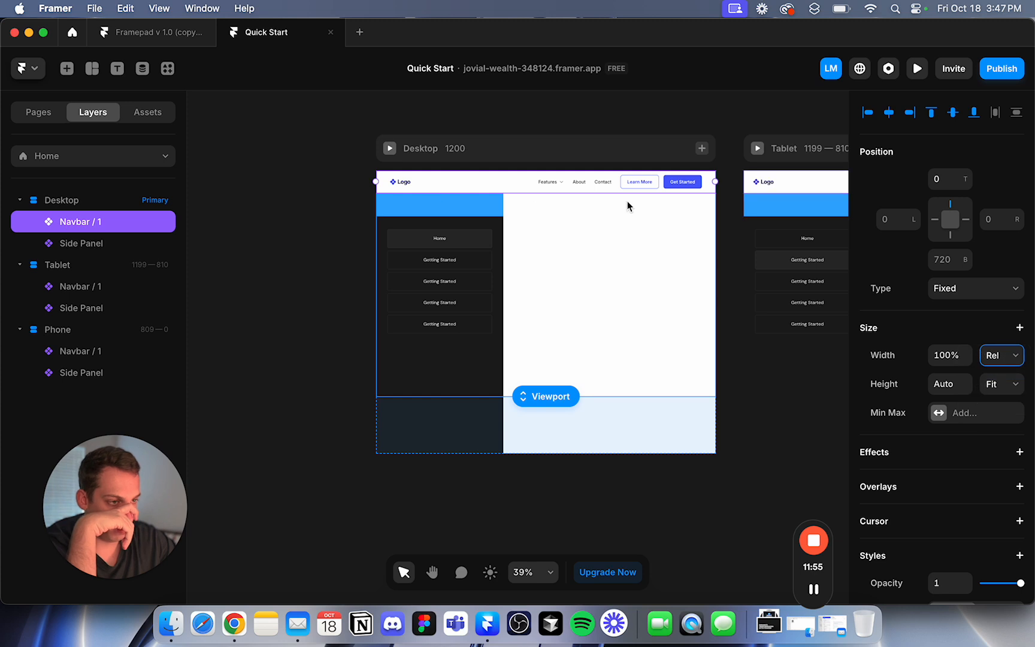
Examine the size and layout settings of the Desktop variant and its Container inside the Navbar component.
{"action": "double_click", "coordinate": [501, 183]}
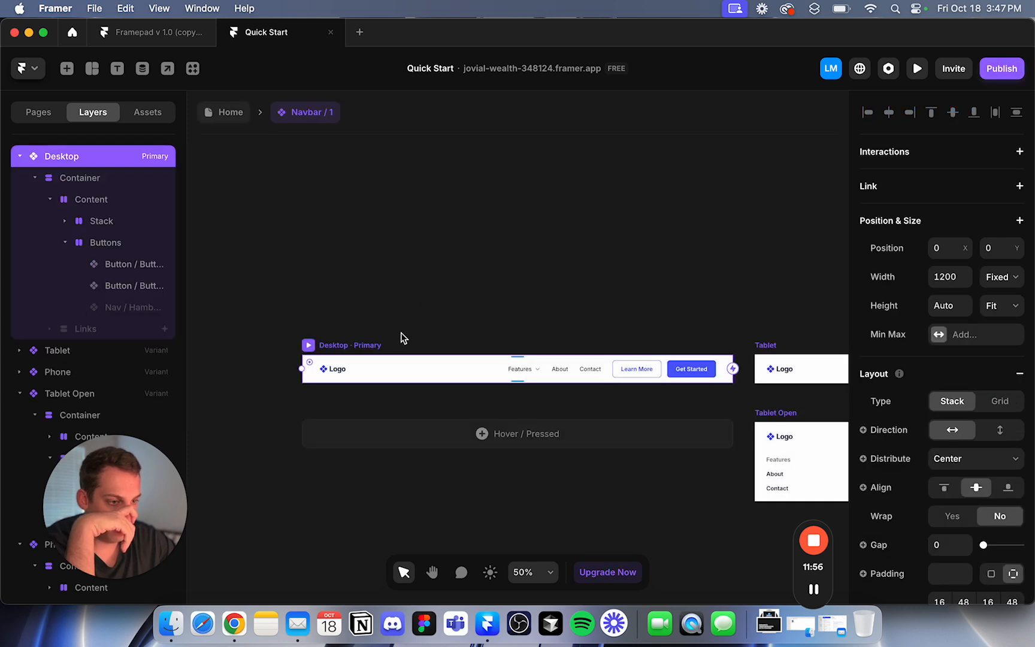
{"action": "left_click", "coordinate": [380, 364]}
{"action": "left_click", "coordinate": [102, 200]}
{"action": "left_click", "coordinate": [102, 180]}
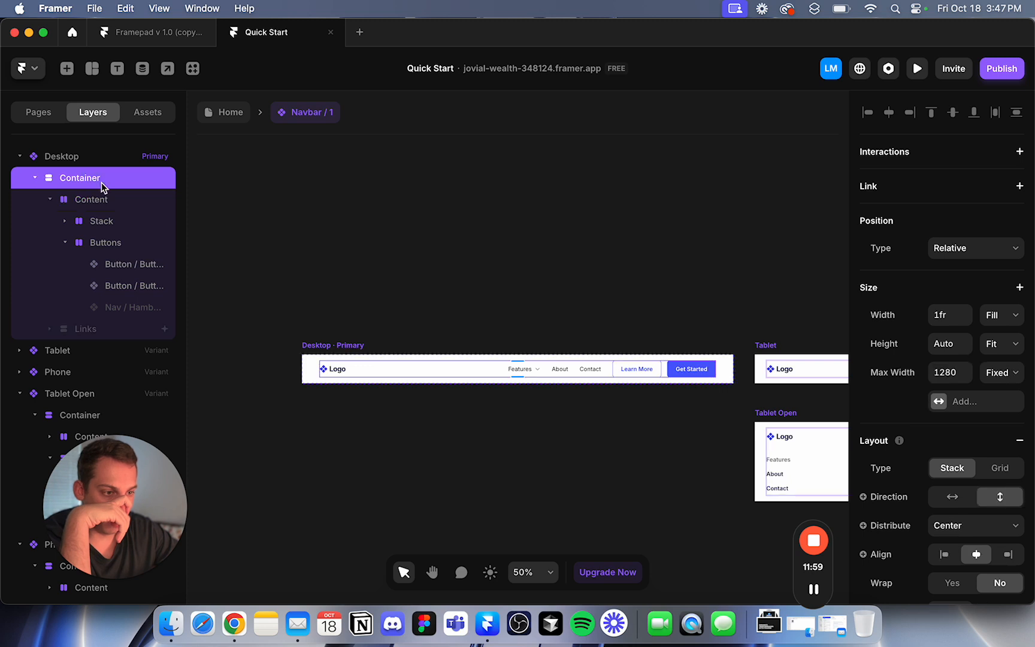
{"action": "left_click", "coordinate": [534, 303]}
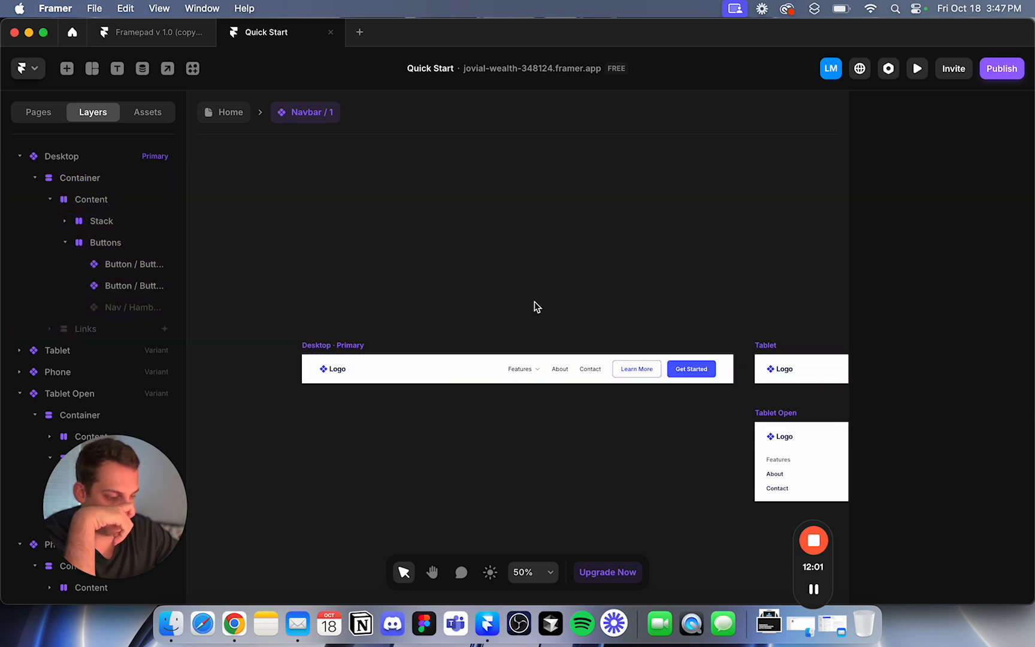
{"action": "left_click", "coordinate": [222, 113]}
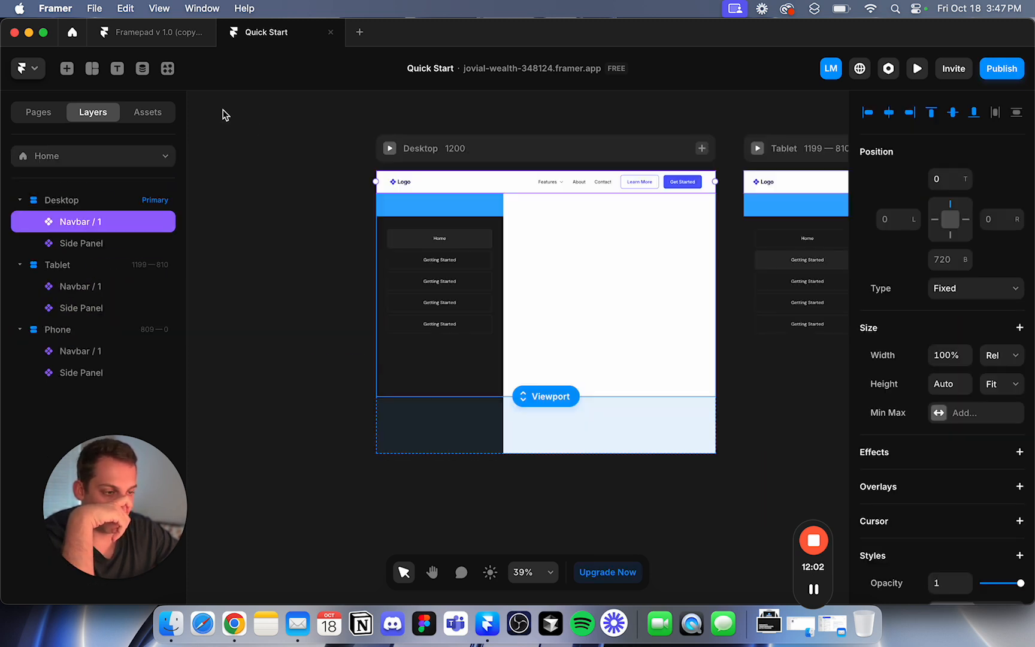
Preview the Home page's Desktop breakpoint with the full-width Navbar.
{"action": "left_click", "coordinate": [389, 148]}
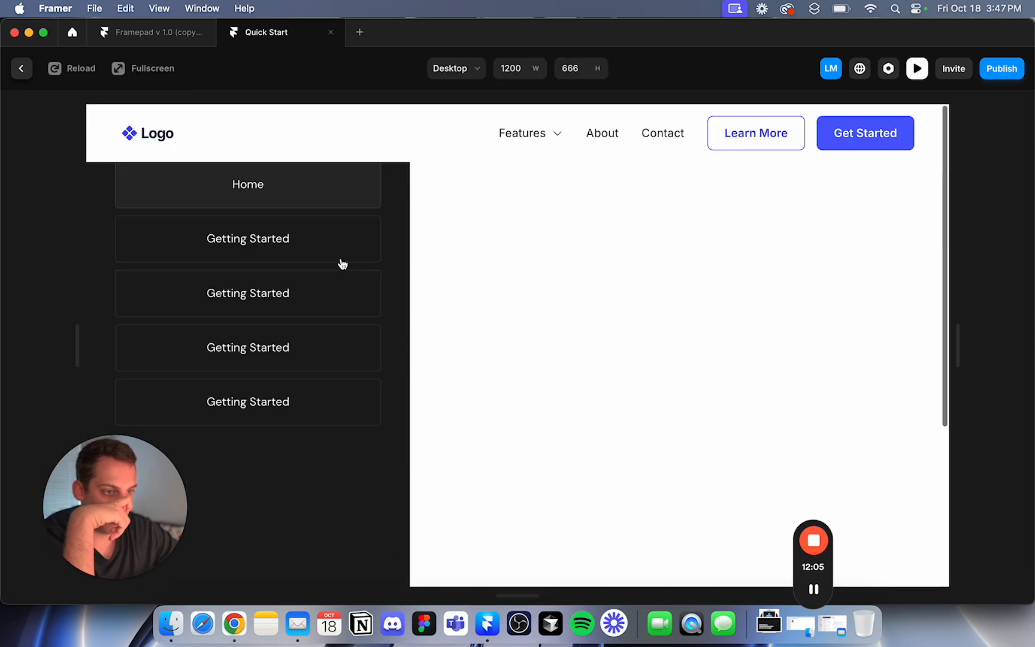
{"action": "left_click", "coordinate": [21, 68]}
{"action": "left_click", "coordinate": [360, 212]}
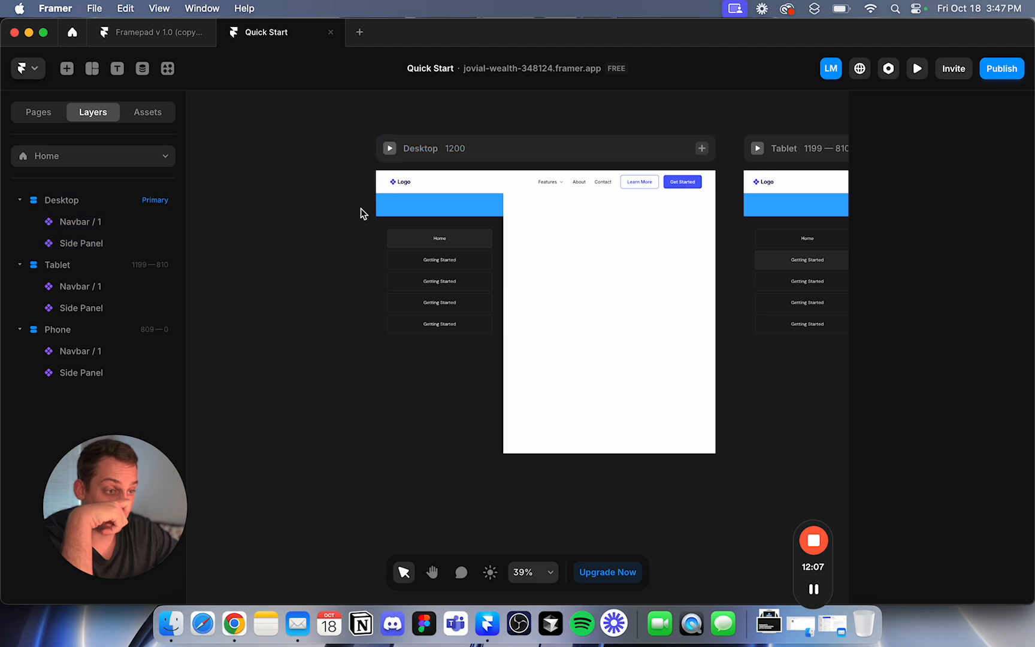
Publish the latest site update, check the full-width Navbar on the live page in the browser, and return to Framer.
{"action": "left_click", "coordinate": [234, 624]}
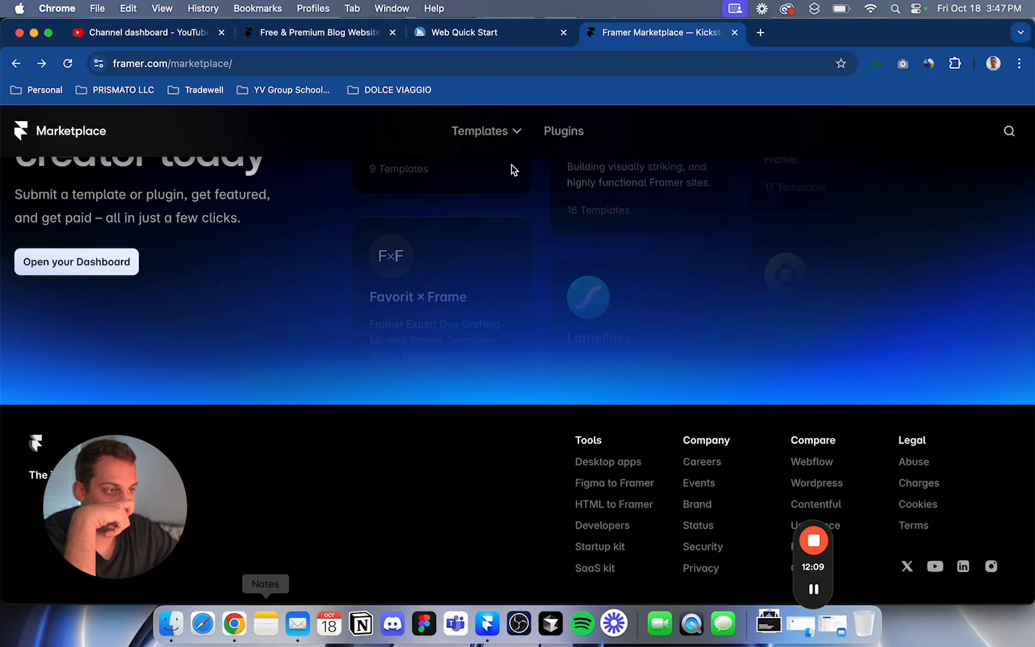
{"action": "left_click", "coordinate": [487, 624]}
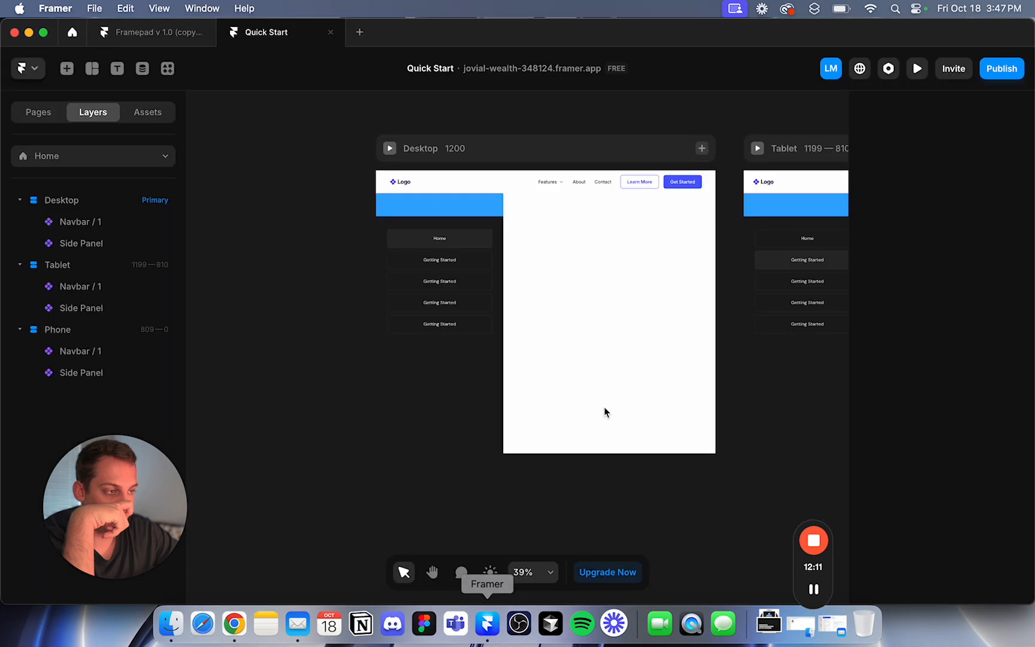
{"action": "left_click", "coordinate": [1000, 81]}
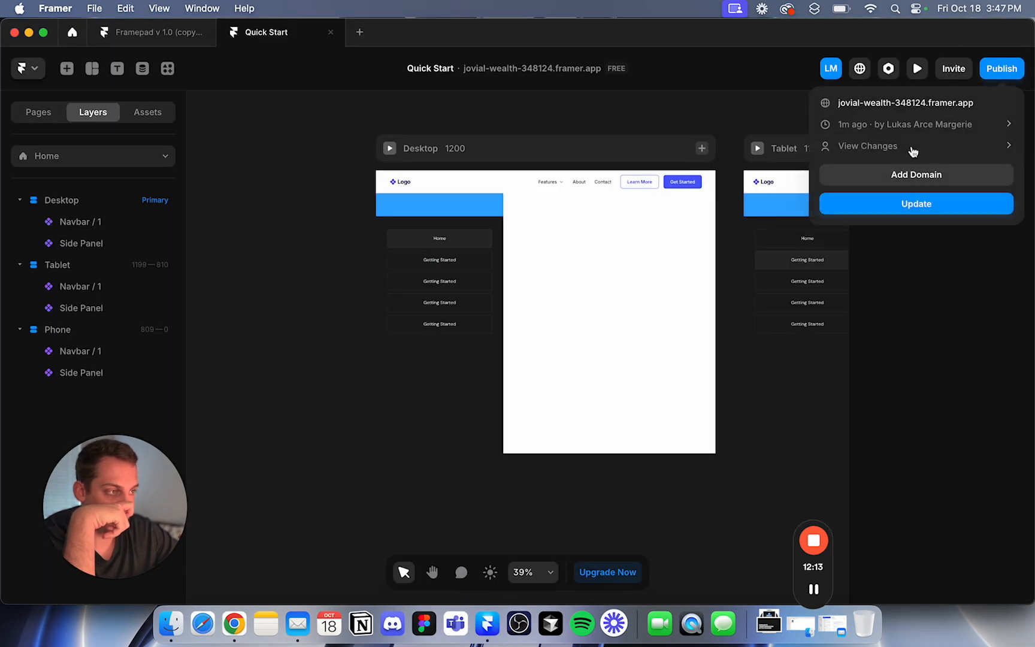
{"action": "left_click", "coordinate": [897, 104]}
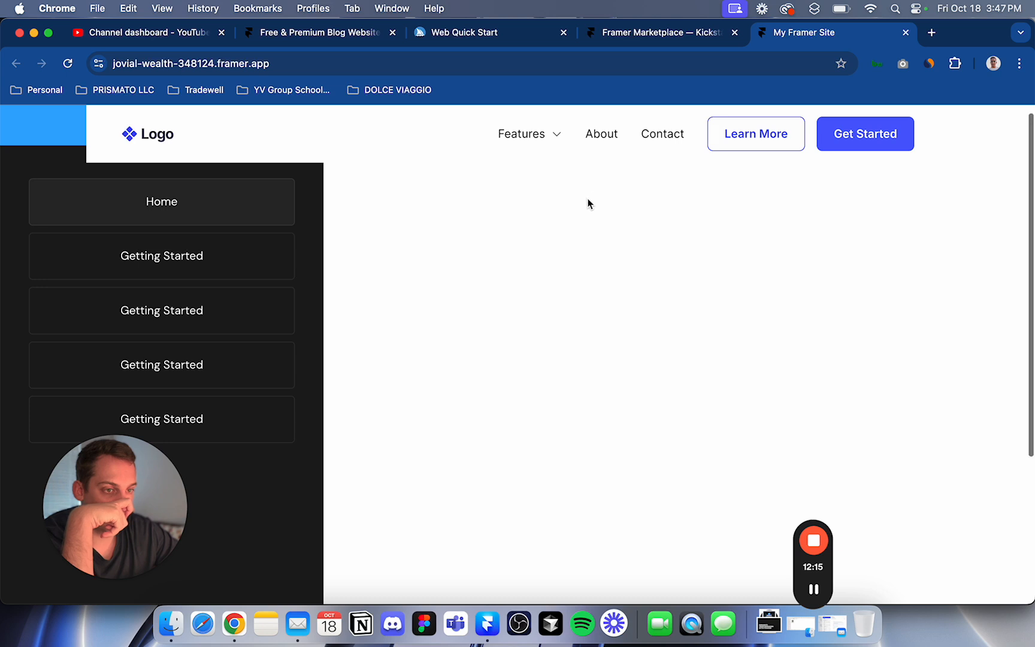
{"action": "left_click", "coordinate": [488, 623]}
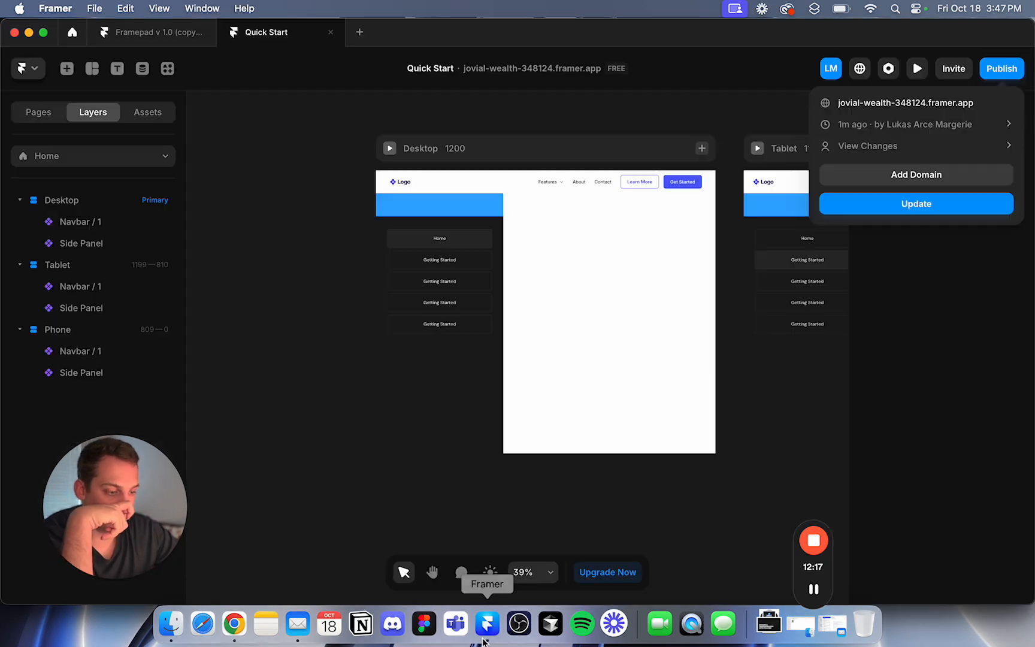
{"action": "left_click", "coordinate": [946, 203]}
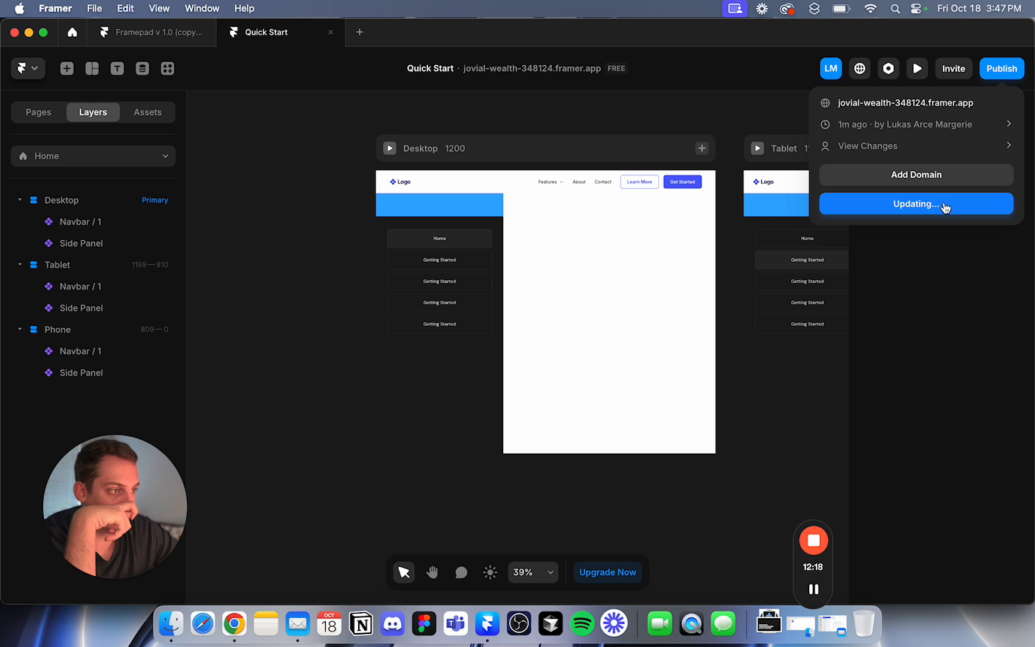
{"action": "left_click", "coordinate": [241, 638]}
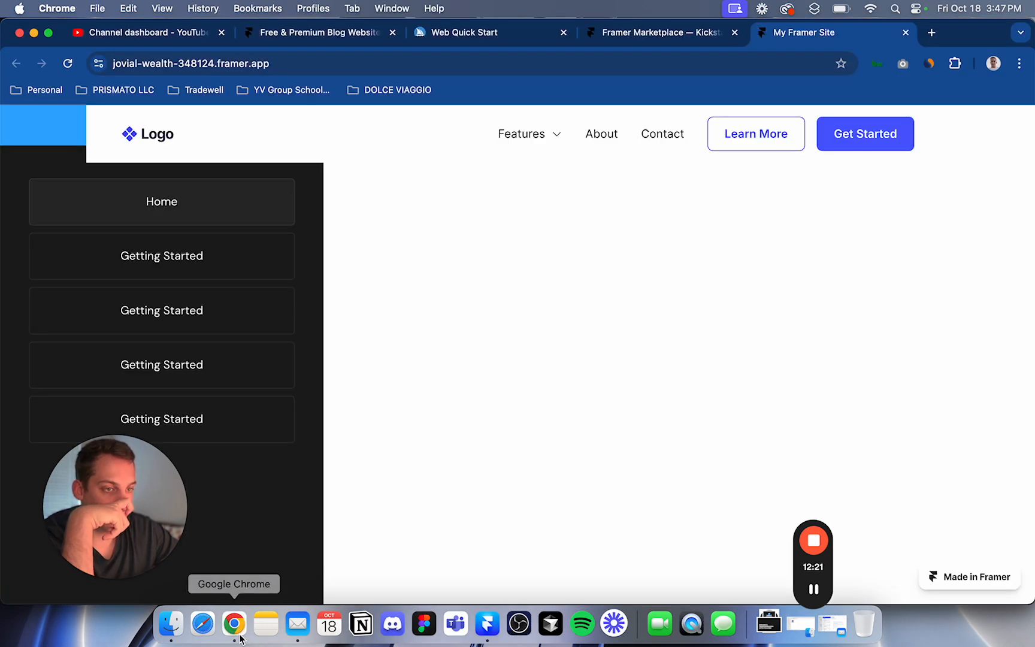
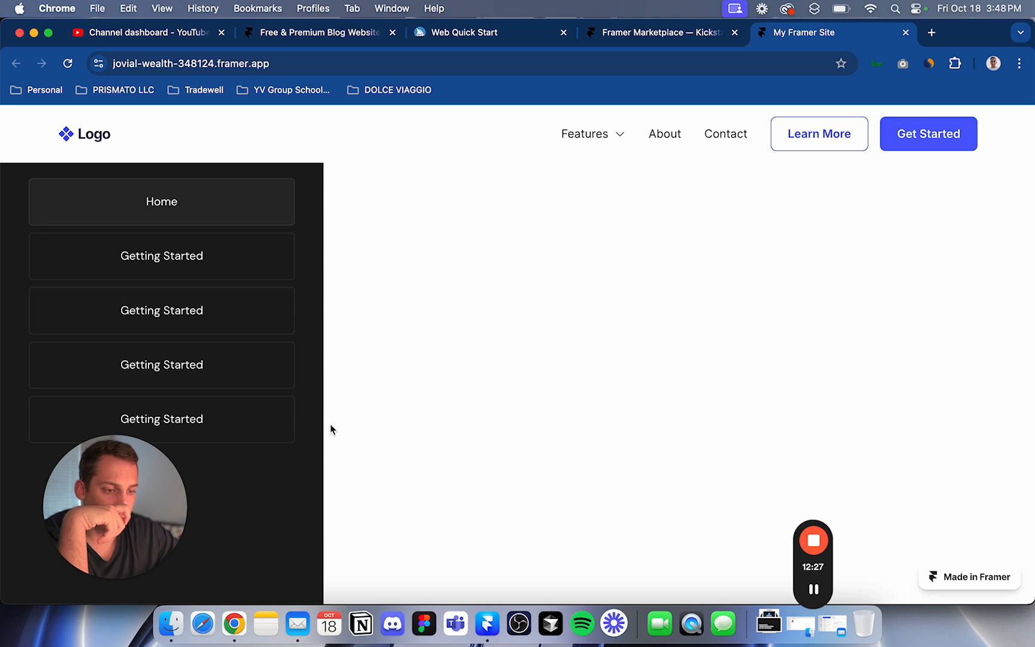
{"action": "left_click", "coordinate": [486, 624]}
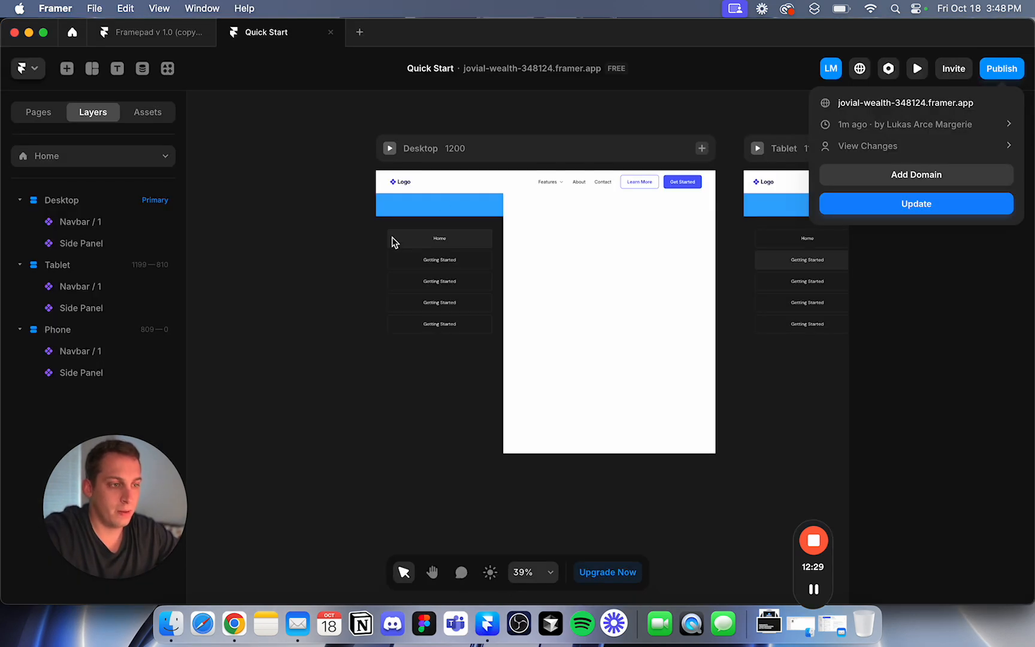
Try moving the Desktop Side Panel lower, to a bottom offset of -281, and preview the page.
{"action": "left_click", "coordinate": [400, 218]}
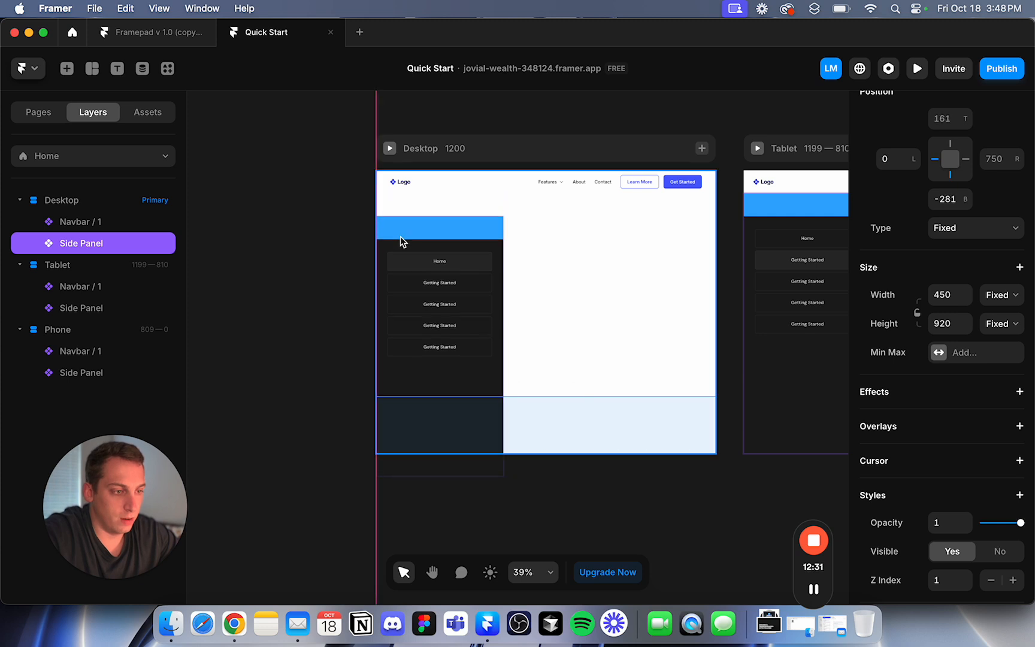
{"action": "left_click", "coordinate": [388, 148]}
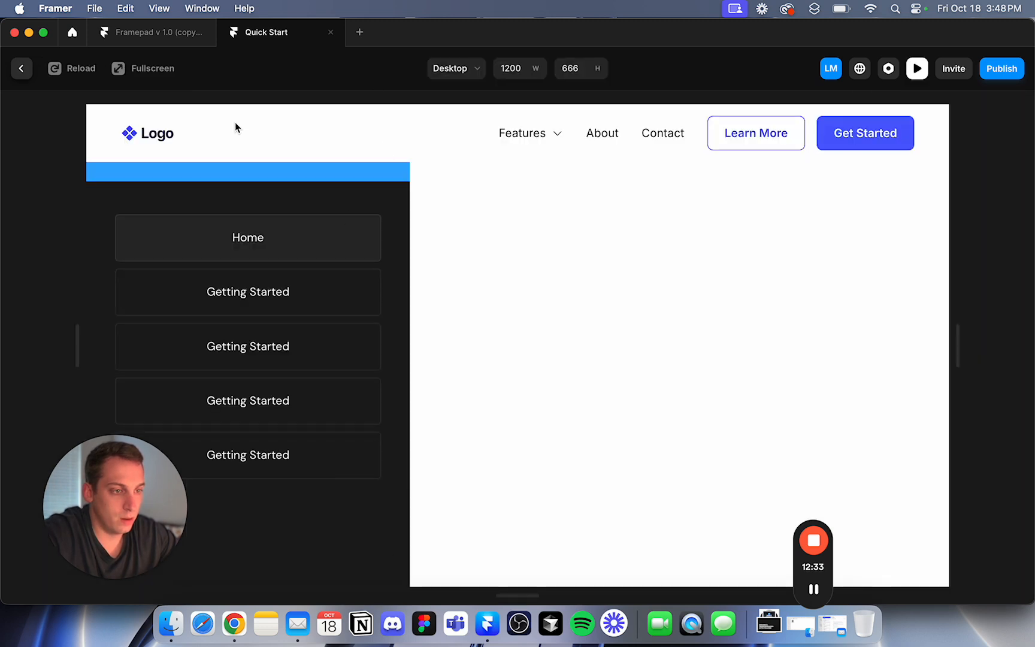
{"action": "left_click", "coordinate": [21, 68]}
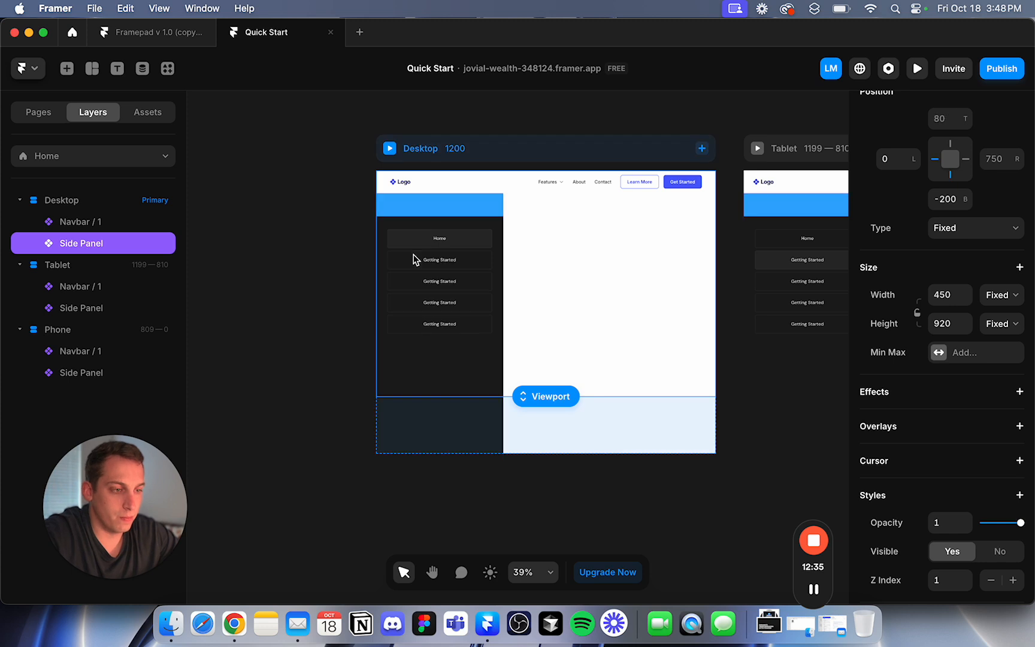
{"action": "left_click", "coordinate": [319, 199]}
Try moving the Side Panel above the Navbar in the Desktop layer order and preview the page.
{"action": "left_click", "coordinate": [568, 182]}
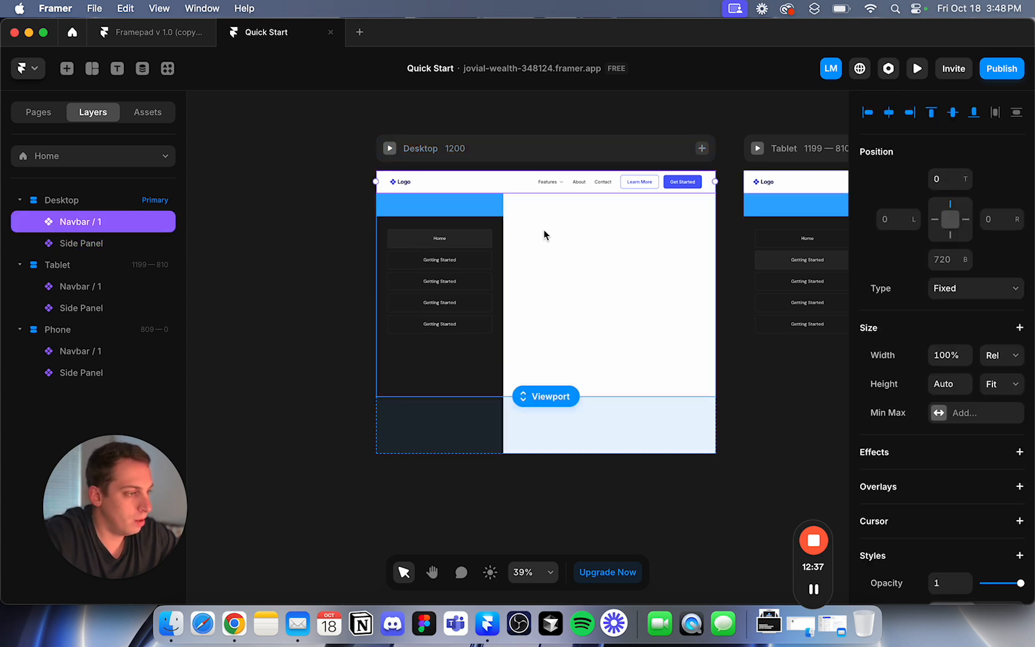
{"action": "left_click", "coordinate": [545, 233]}
{"action": "left_click", "coordinate": [483, 208]}
{"action": "left_click", "coordinate": [116, 224]}
{"action": "left_click", "coordinate": [116, 240]}
{"action": "left_click_drag", "start_coordinate": [108, 240], "coordinate": [106, 220]}
{"action": "left_click", "coordinate": [399, 150]}
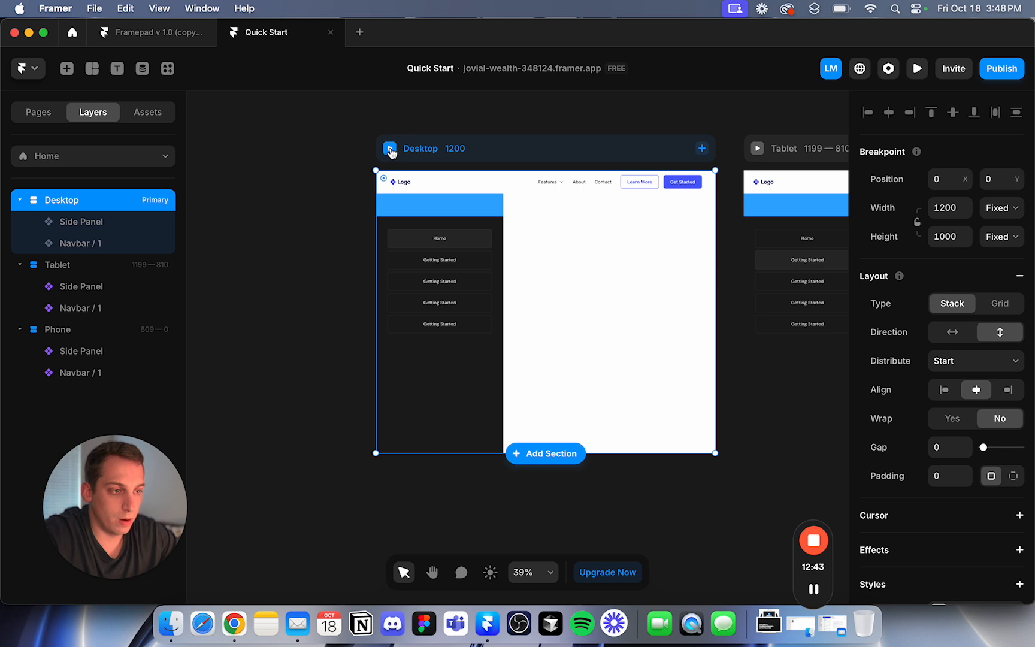
{"action": "left_click", "coordinate": [389, 148]}
{"action": "left_click", "coordinate": [20, 71]}
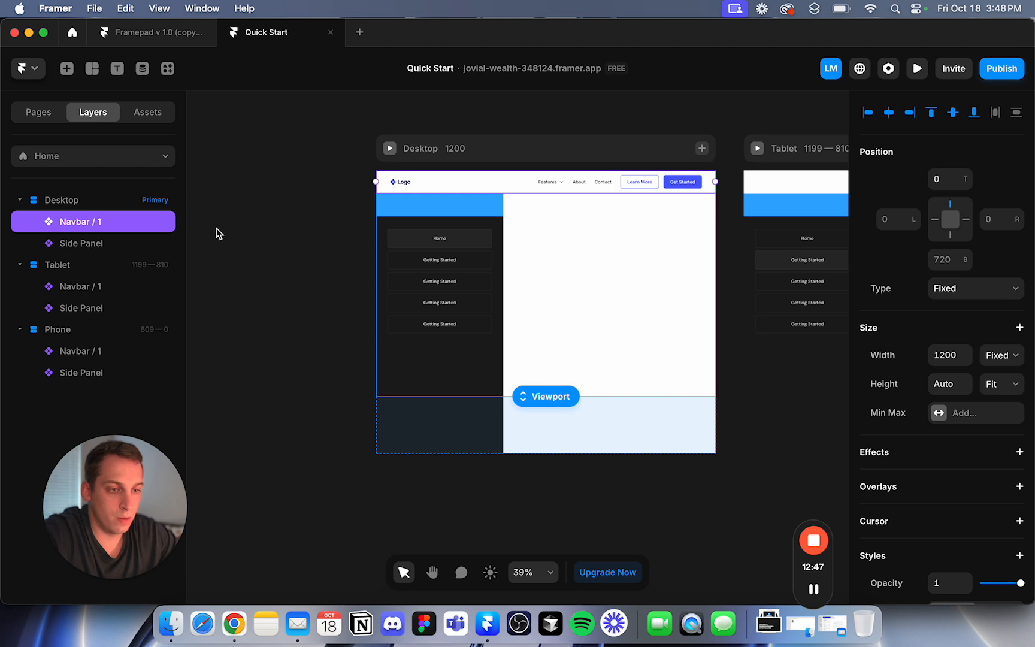
Undo the layer reorder, stepping back and forth through the recent Desktop Navbar changes.
{"action": "key", "text": "super+shift+z"}
{"action": "key", "text": "super+shift+z"}
{"action": "key", "text": "super+z"}
{"action": "key", "text": "super+z"}
{"action": "key", "text": "super+z"}
{"action": "key", "text": "super+z"}
{"action": "key", "text": "super+shift+z"}
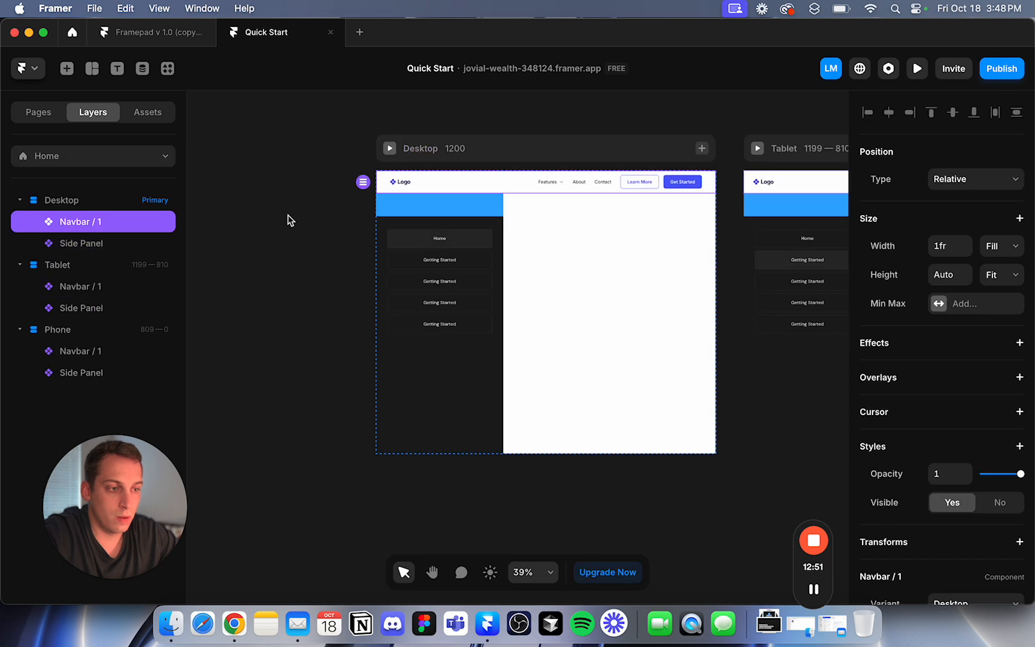
Try stretching the Desktop Side Panel across nearly the full page width and undo the resize.
{"action": "left_click", "coordinate": [283, 215]}
{"action": "left_click", "coordinate": [442, 213]}
{"action": "left_click", "coordinate": [324, 195]}
{"action": "left_click", "coordinate": [496, 192]}
{"action": "left_click", "coordinate": [498, 210]}
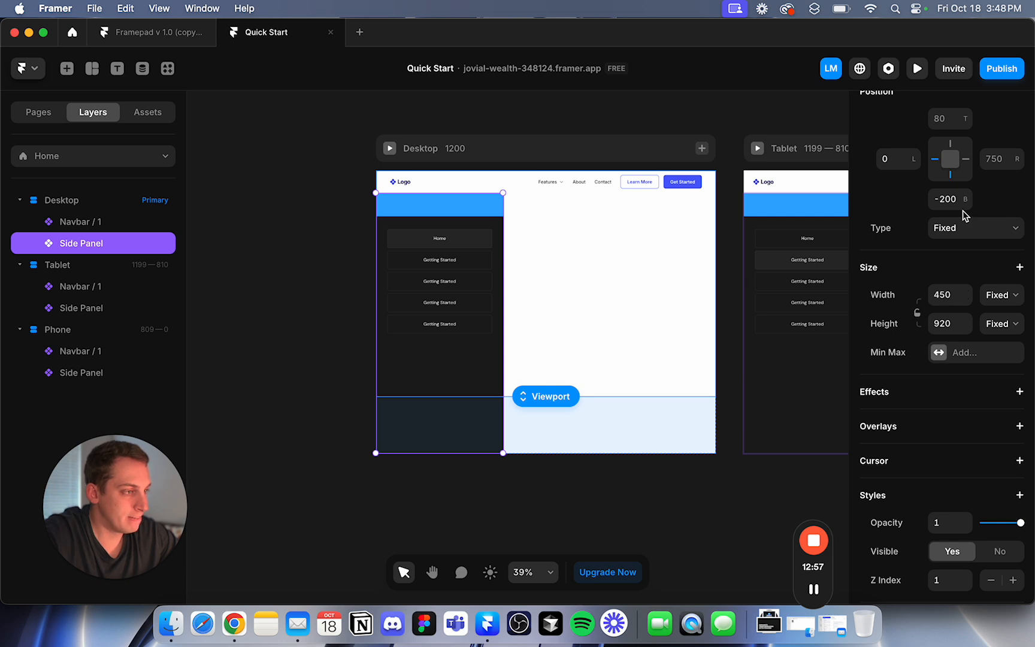
{"action": "scroll", "coordinate": [963, 222], "scroll_direction": "up", "scroll_amount": 2}
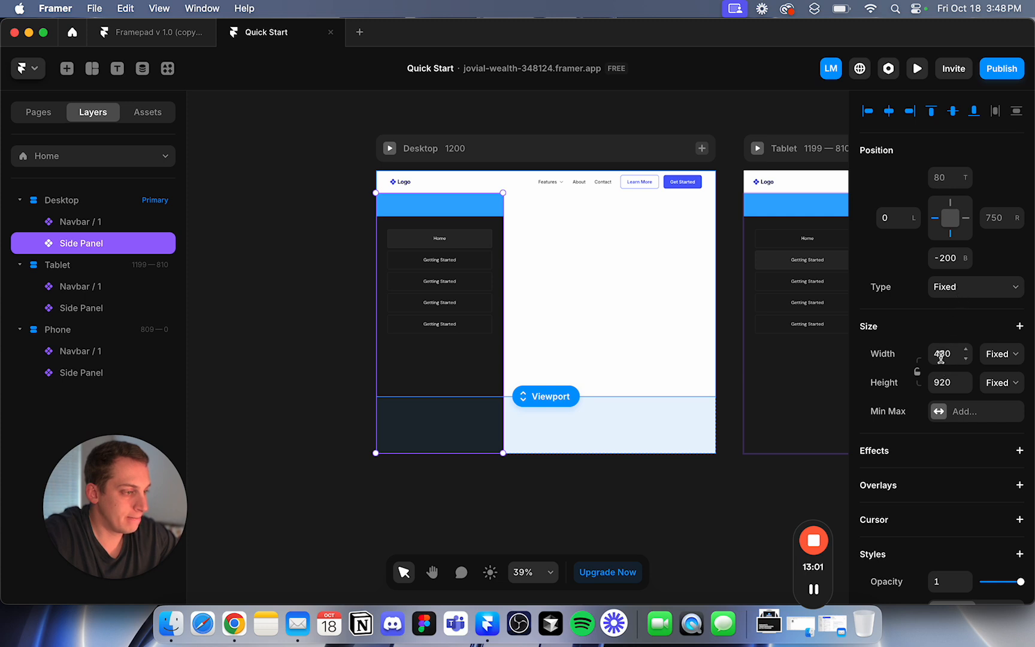
{"action": "left_click_drag", "start_coordinate": [505, 303], "coordinate": [713, 304]}
{"action": "key", "text": "super+z"}
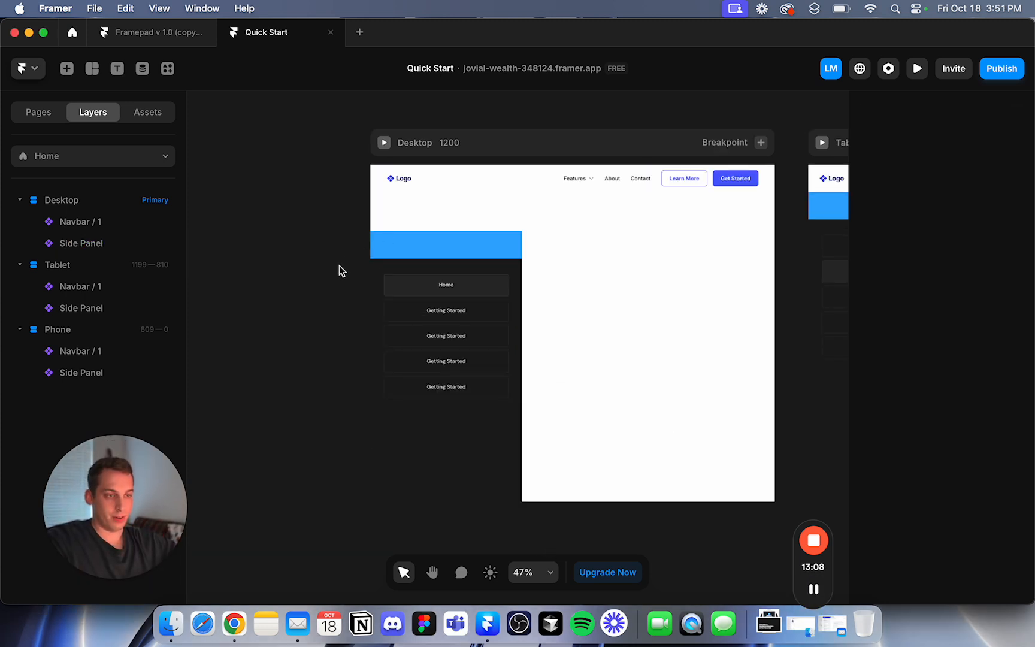
Move the Desktop Side Panel up to 100 from the top, a bottom offset of -220, and preview the page.
{"action": "left_click", "coordinate": [443, 252]}
{"action": "left_click_drag", "start_coordinate": [442, 261], "coordinate": [441, 231]}
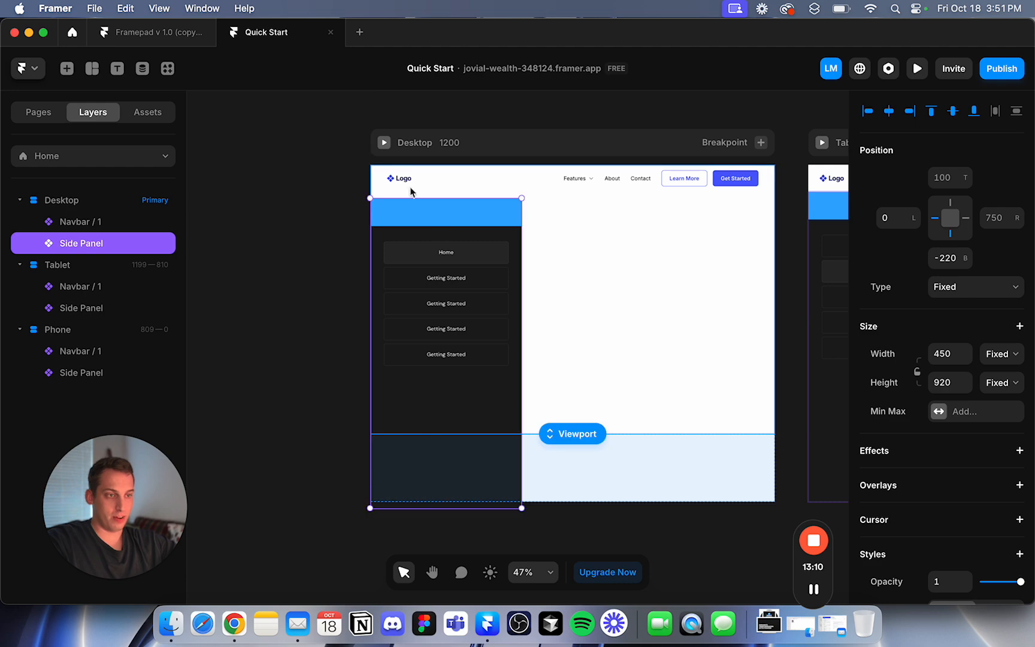
{"action": "left_click", "coordinate": [384, 143]}
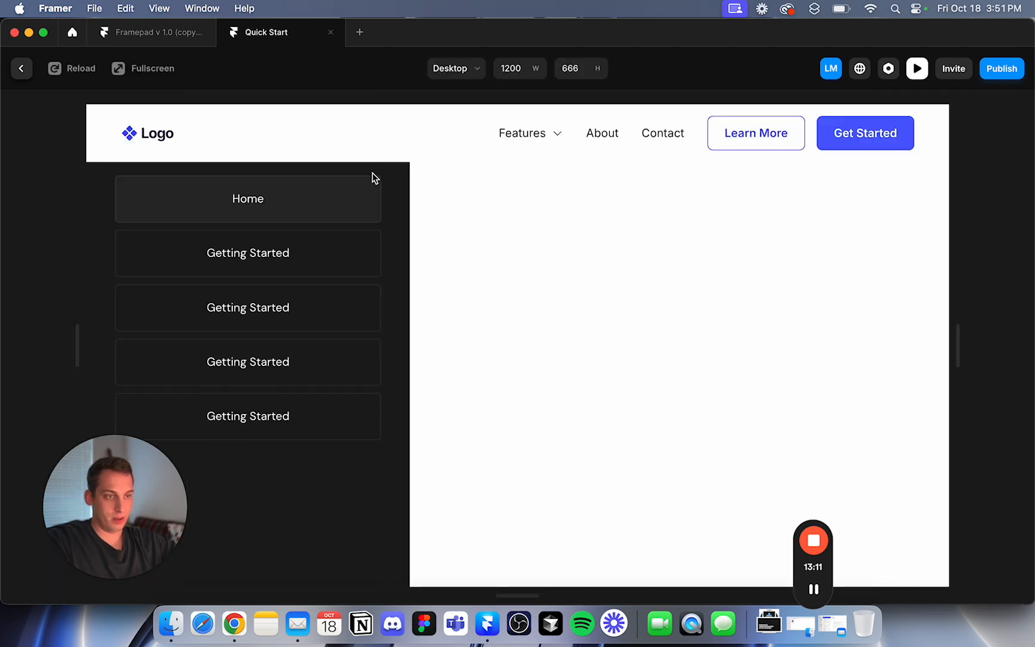
{"action": "left_click", "coordinate": [32, 70]}
Lower the Desktop Side Panel to leave a gap beneath the Navbar and preview the page.
{"action": "left_click_drag", "start_coordinate": [402, 227], "coordinate": [402, 266]}
{"action": "left_click", "coordinate": [342, 210]}
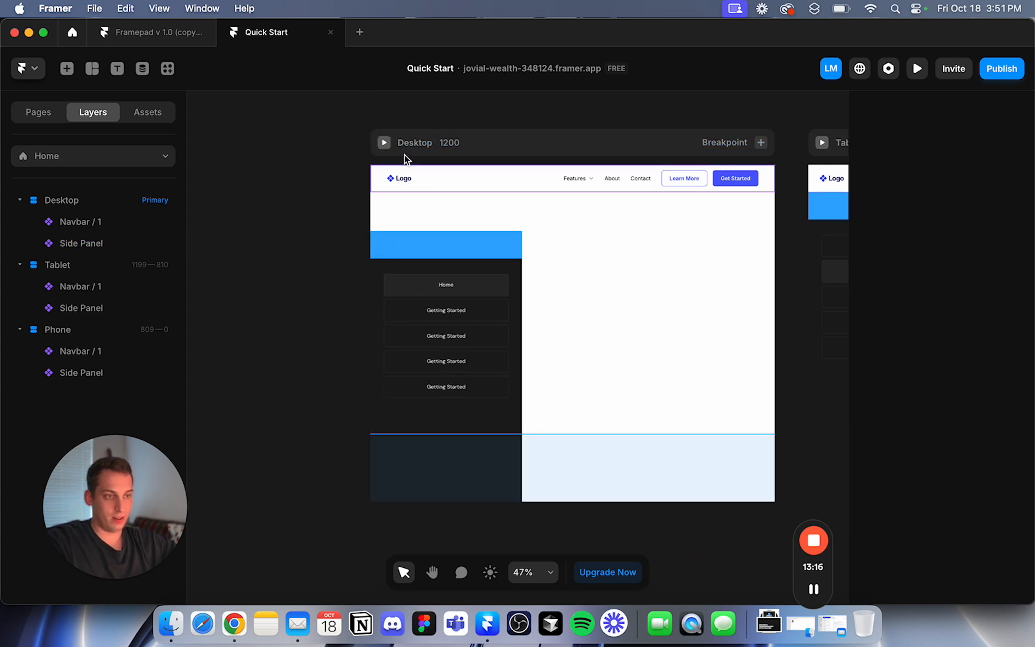
{"action": "left_click", "coordinate": [383, 143]}
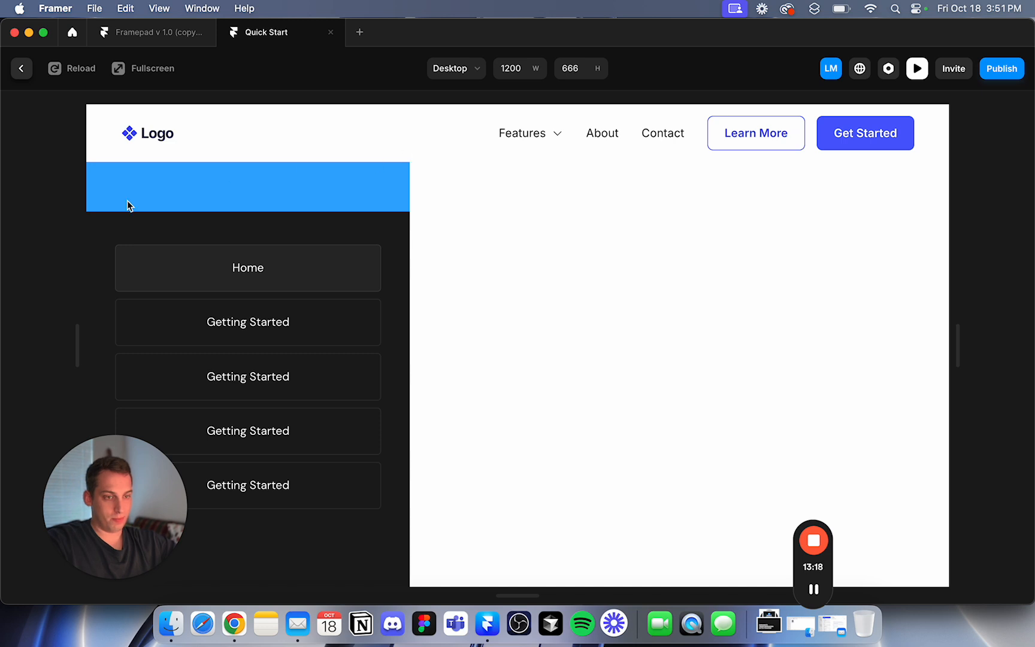
{"action": "left_click", "coordinate": [21, 69]}
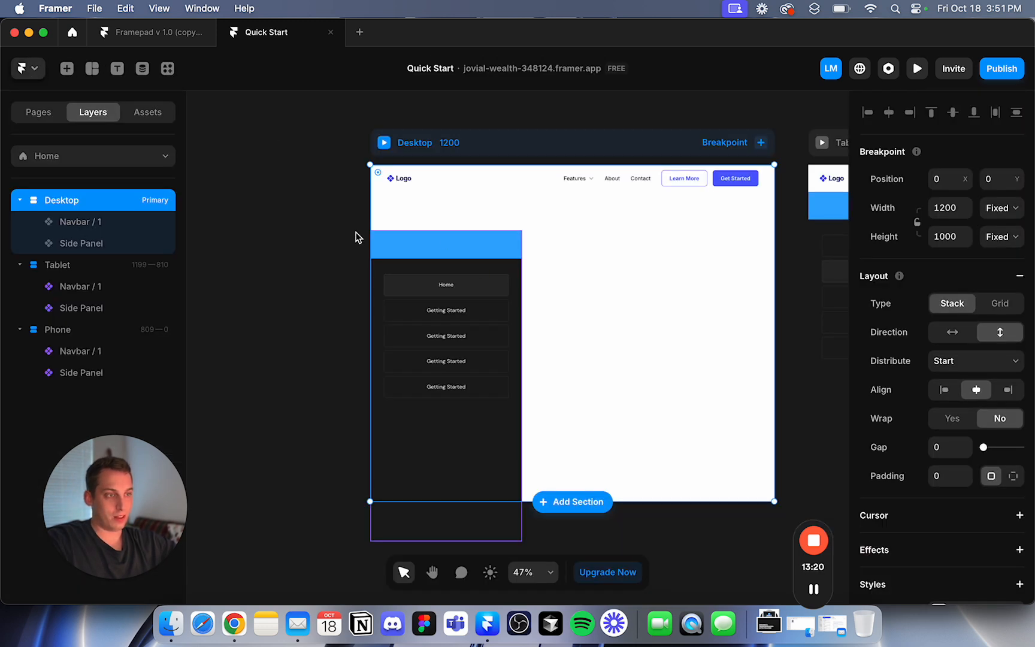
Open the Side Panel component for editing and select all five Nav Items in its Home variant.
{"action": "left_click", "coordinate": [331, 223]}
{"action": "scroll", "coordinate": [315, 279], "scroll_direction": "right", "scroll_amount": 4}
{"action": "scroll", "coordinate": [315, 279], "scroll_direction": "down", "scroll_amount": 1}
{"action": "double_click", "coordinate": [315, 279]}
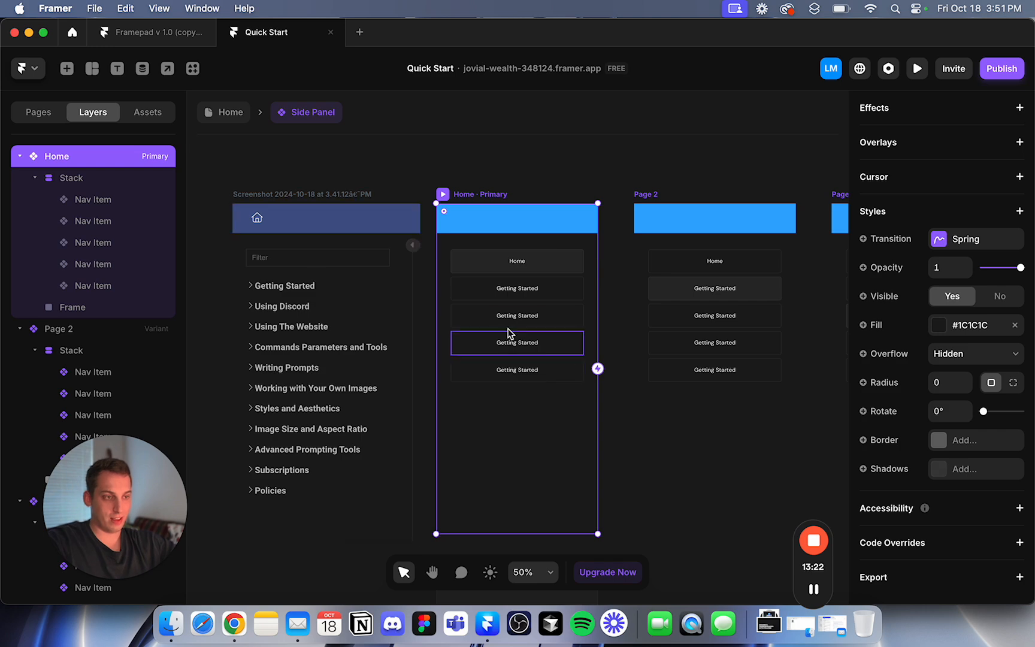
{"action": "left_click", "coordinate": [498, 289]}
{"action": "left_click", "coordinate": [490, 264]}
{"action": "left_click", "coordinate": [483, 295], "text": "shift"}
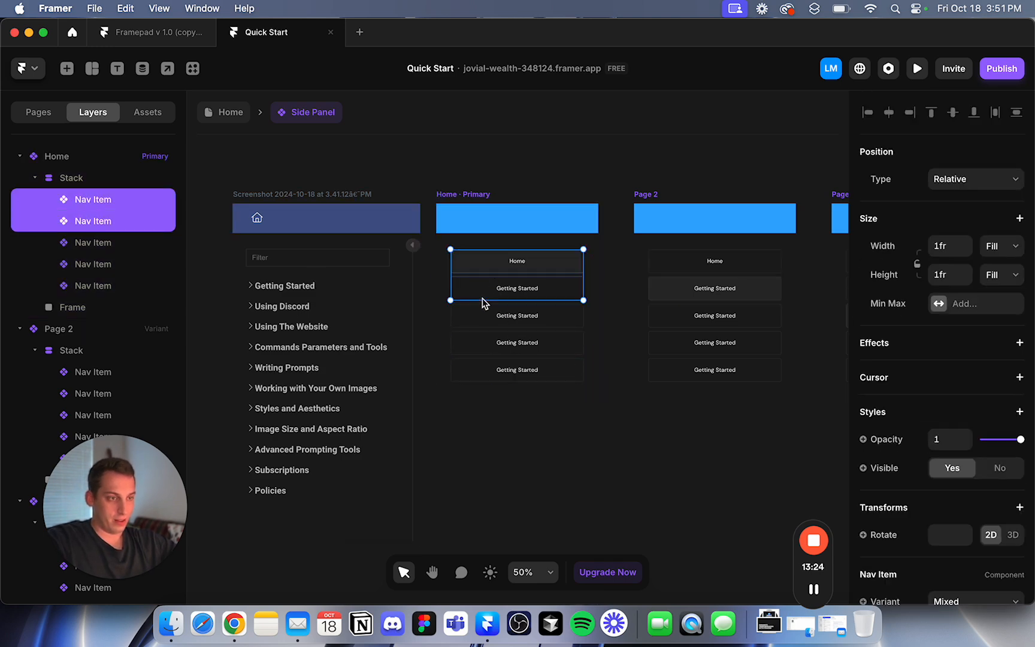
{"action": "left_click", "coordinate": [484, 315], "text": "shift"}
{"action": "left_click", "coordinate": [485, 341], "text": "shift"}
{"action": "left_click", "coordinate": [483, 370], "text": "shift"}
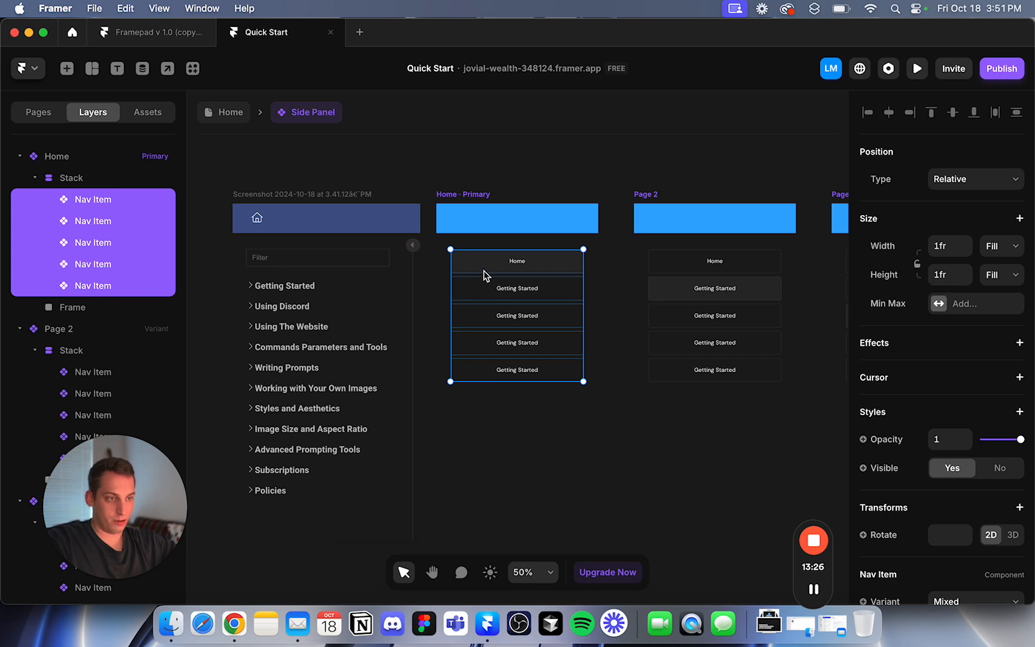
Open the Nav Item component and move the Standard variant's Getting Started text near the item's left edge.
{"action": "double_click", "coordinate": [487, 270]}
{"action": "left_click", "coordinate": [509, 365]}
{"action": "scroll", "coordinate": [508, 365], "scroll_direction": "left", "scroll_amount": 5}
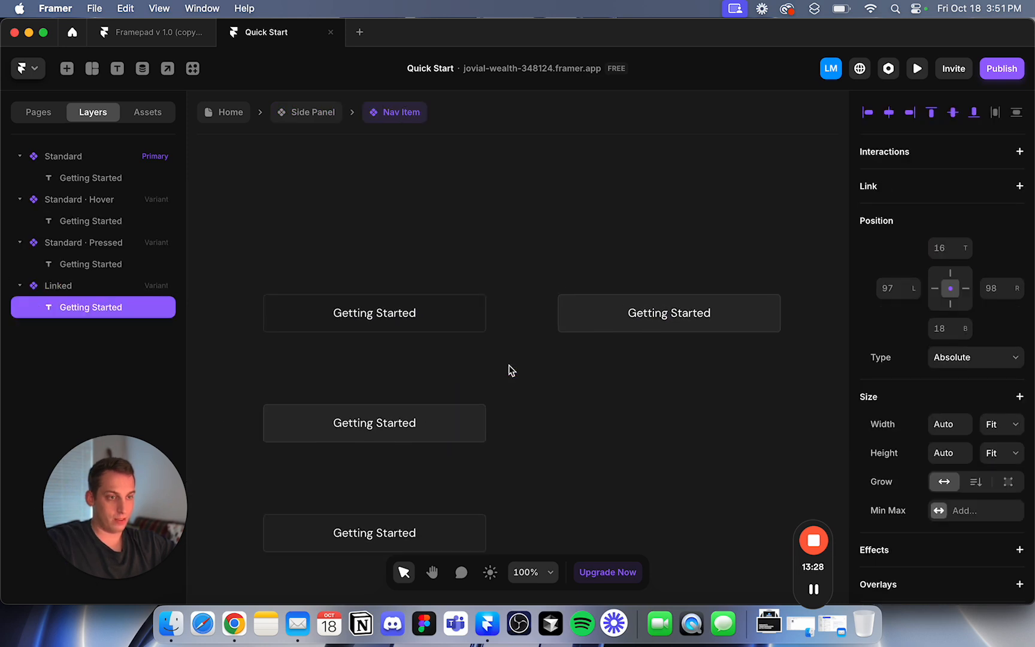
{"action": "scroll", "coordinate": [507, 365], "scroll_direction": "right", "scroll_amount": 2}
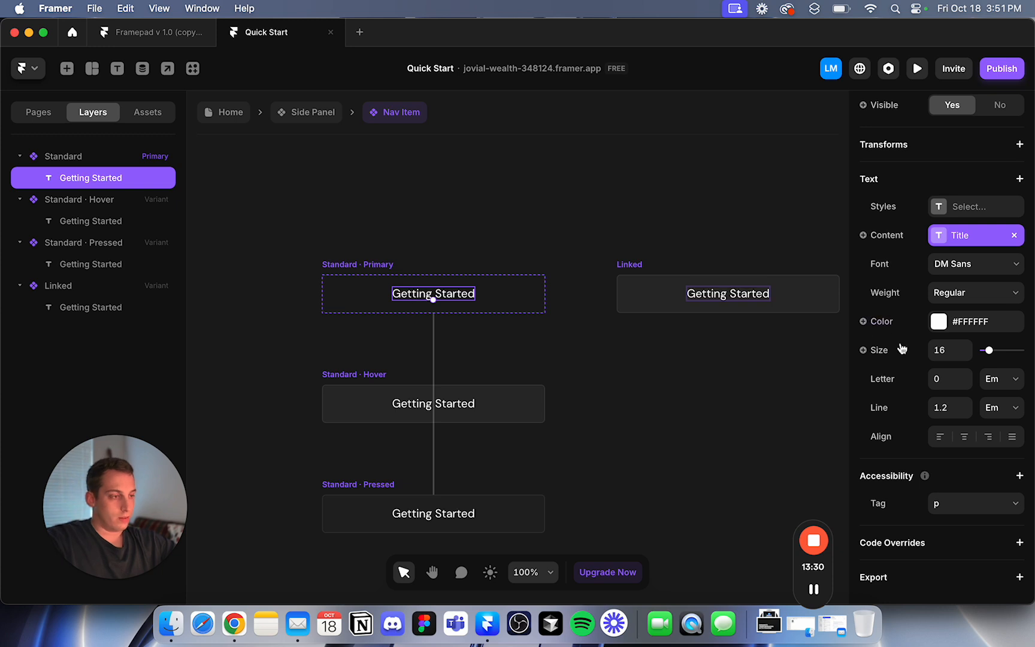
{"action": "left_click", "coordinate": [358, 270]}
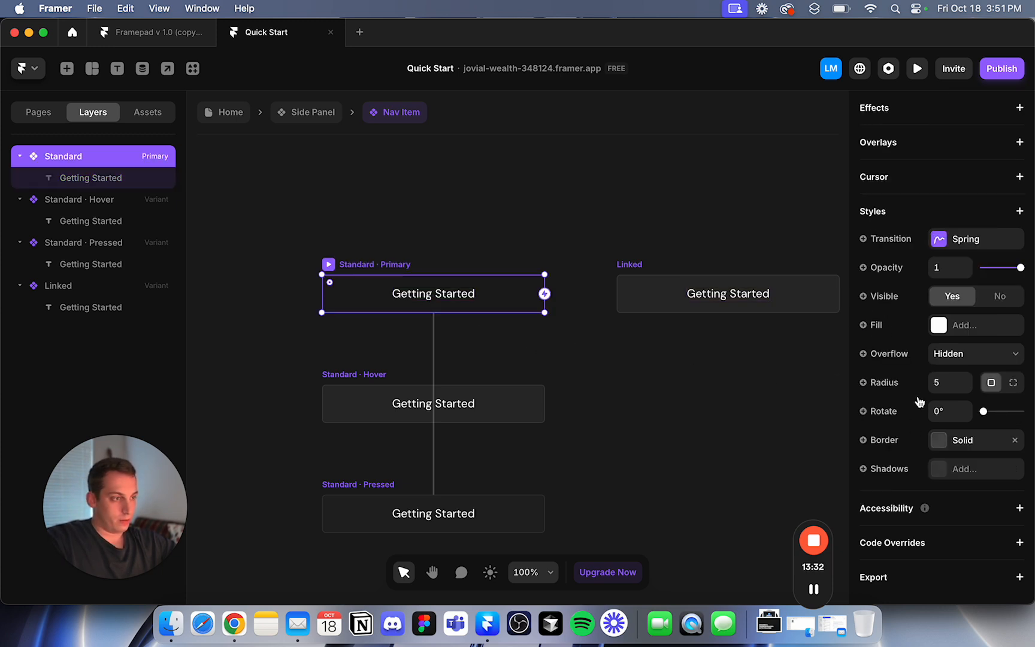
{"action": "scroll", "coordinate": [928, 402], "scroll_direction": "up", "scroll_amount": 5}
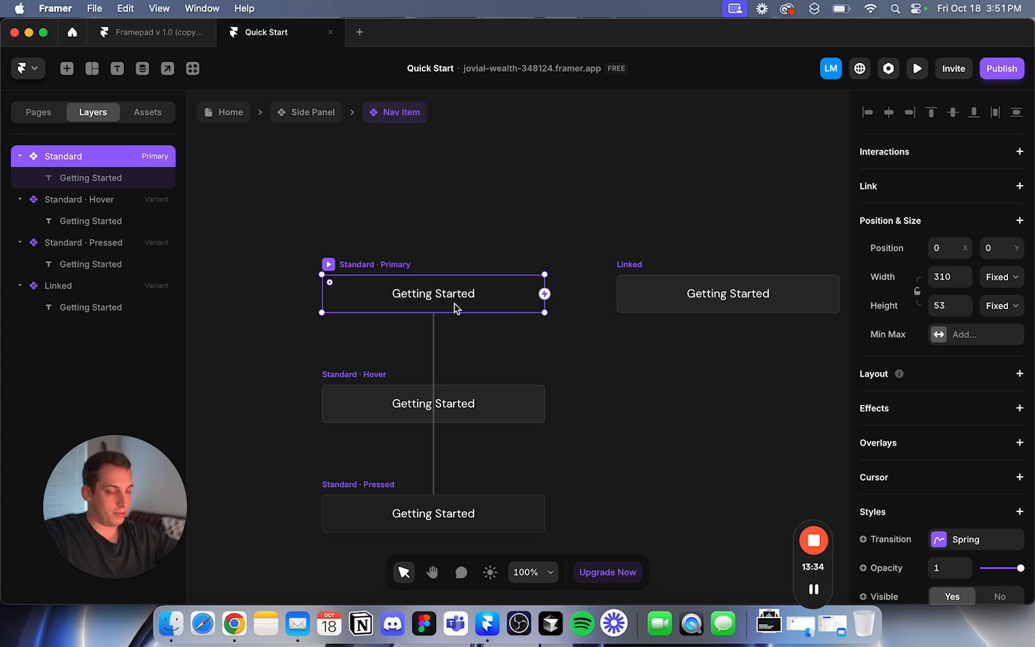
{"action": "left_click_drag", "start_coordinate": [436, 300], "coordinate": [393, 296]}
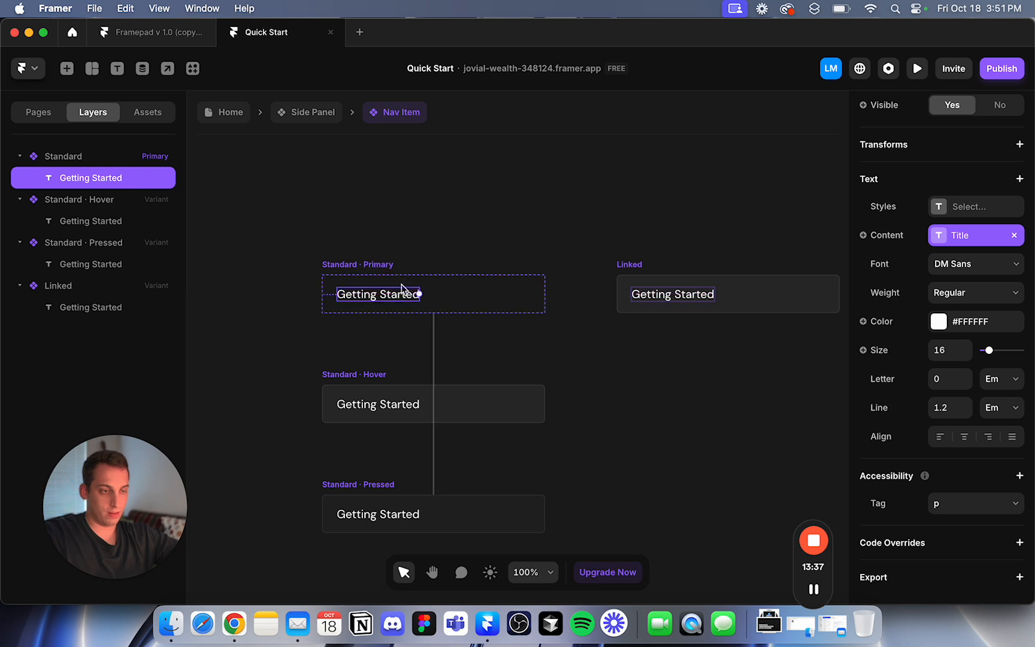
{"action": "left_click", "coordinate": [471, 249]}
{"action": "left_click", "coordinate": [383, 265]}
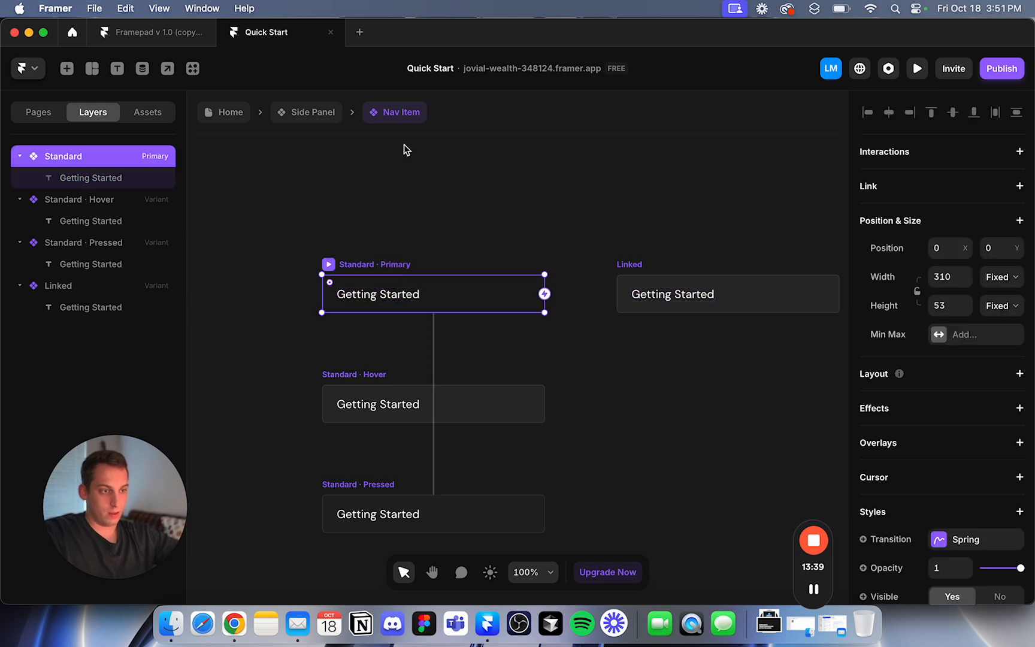
Return to the Side Panel component and check the Nav Item text placement in its Home variant.
{"action": "left_click", "coordinate": [301, 113]}
{"action": "left_click", "coordinate": [457, 149]}
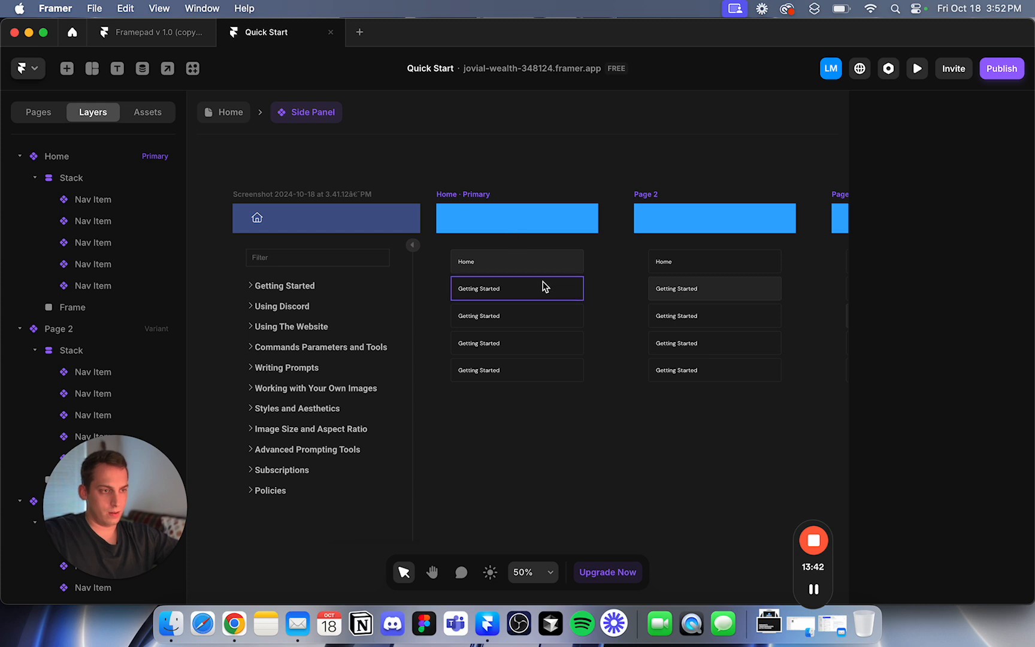
{"action": "left_click", "coordinate": [472, 204]}
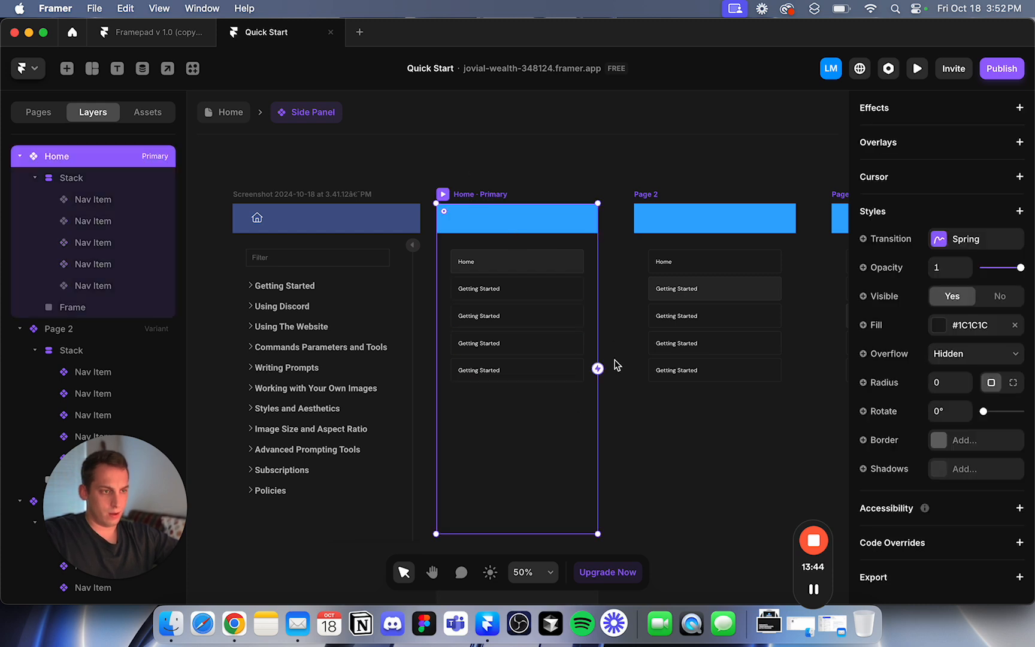
Narrow the Home variant of the Side Panel component freehand and return to the Home page.
{"action": "left_click_drag", "start_coordinate": [594, 344], "coordinate": [573, 345]}
{"action": "left_click", "coordinate": [586, 286]}
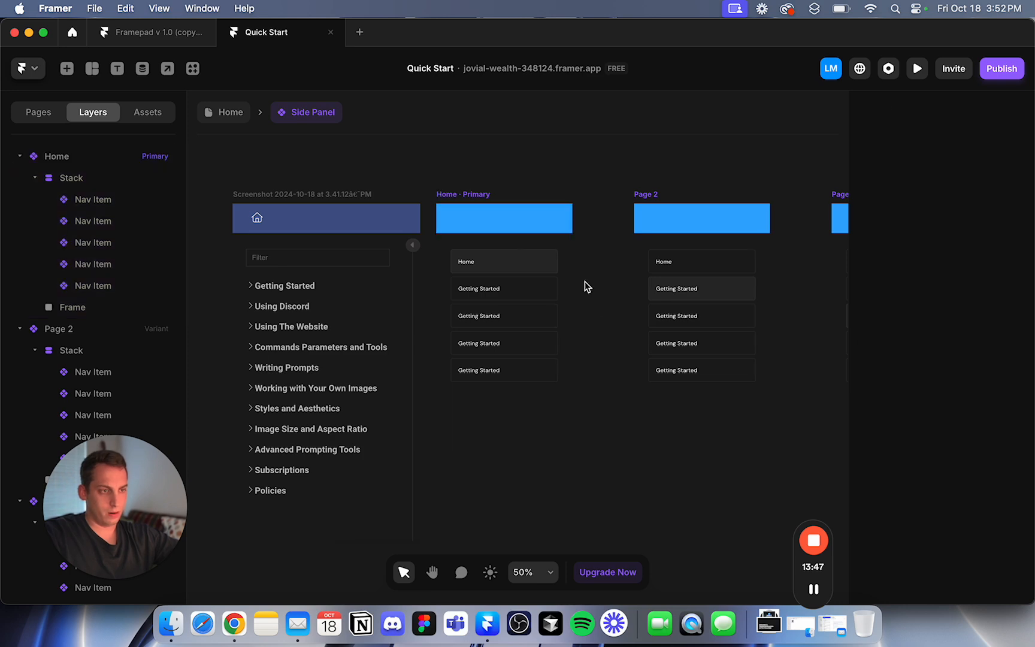
{"action": "left_click", "coordinate": [231, 115]}
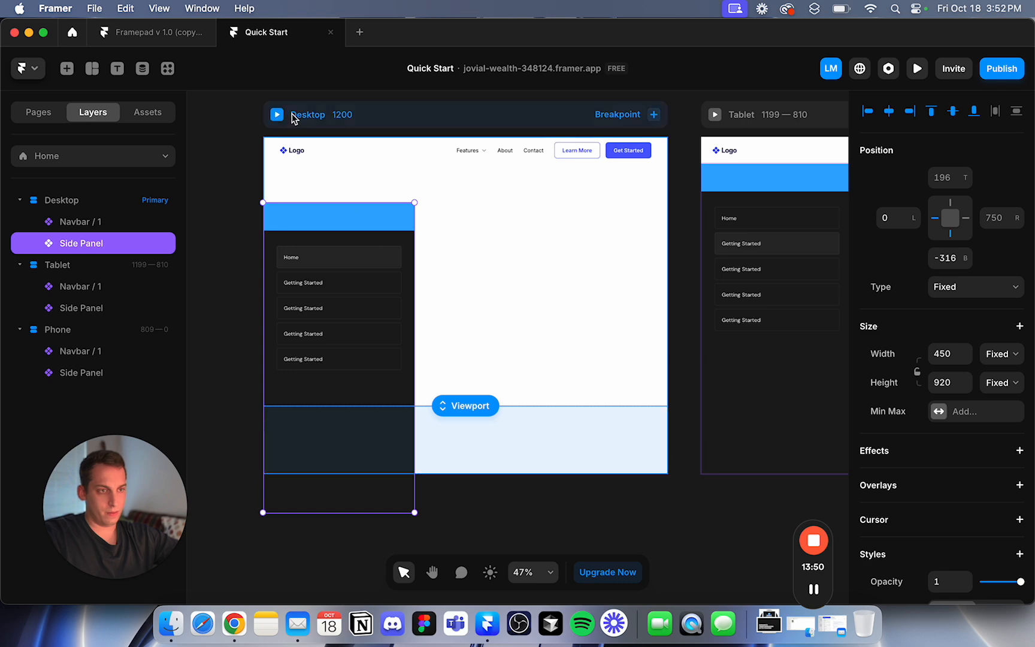
Reopen the Side Panel component and set its Home variant's width to 375.
{"action": "double_click", "coordinate": [393, 316]}
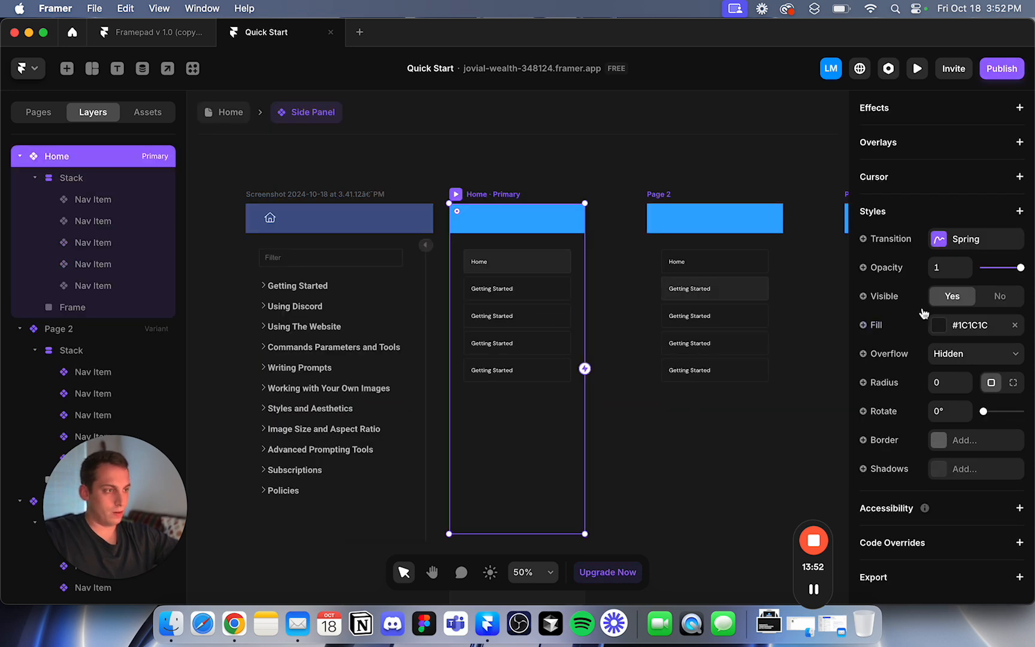
{"action": "scroll", "coordinate": [917, 311], "scroll_direction": "up", "scroll_amount": 5}
{"action": "left_click", "coordinate": [953, 276]}
{"action": "type", "text": "375"}
{"action": "left_click", "coordinate": [583, 154]}
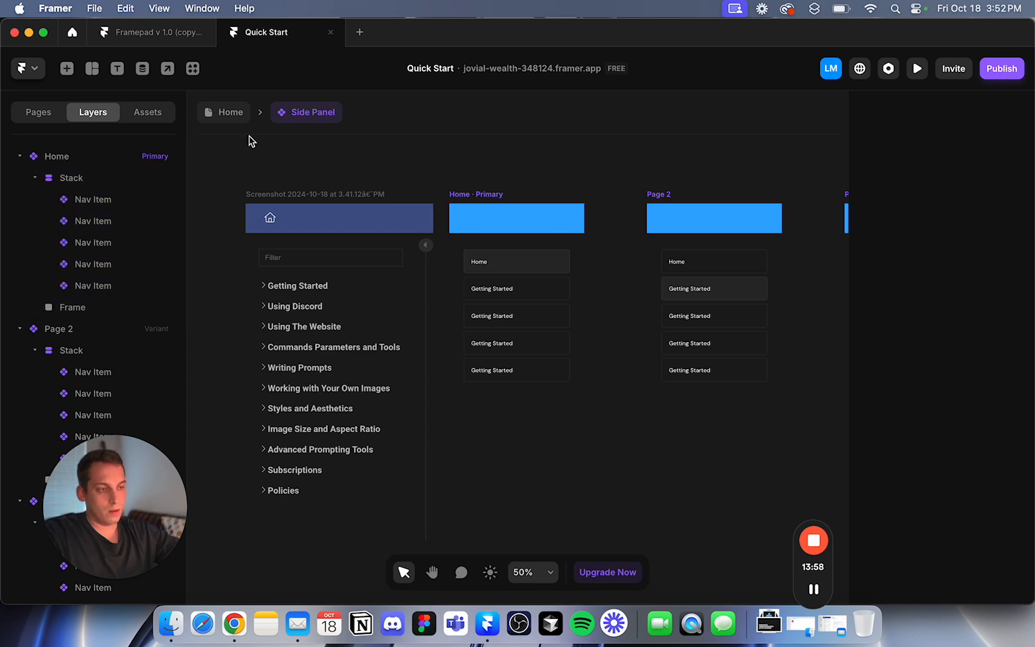
Return to the Home page and set the Desktop Side Panel's width to 375.
{"action": "left_click", "coordinate": [233, 118]}
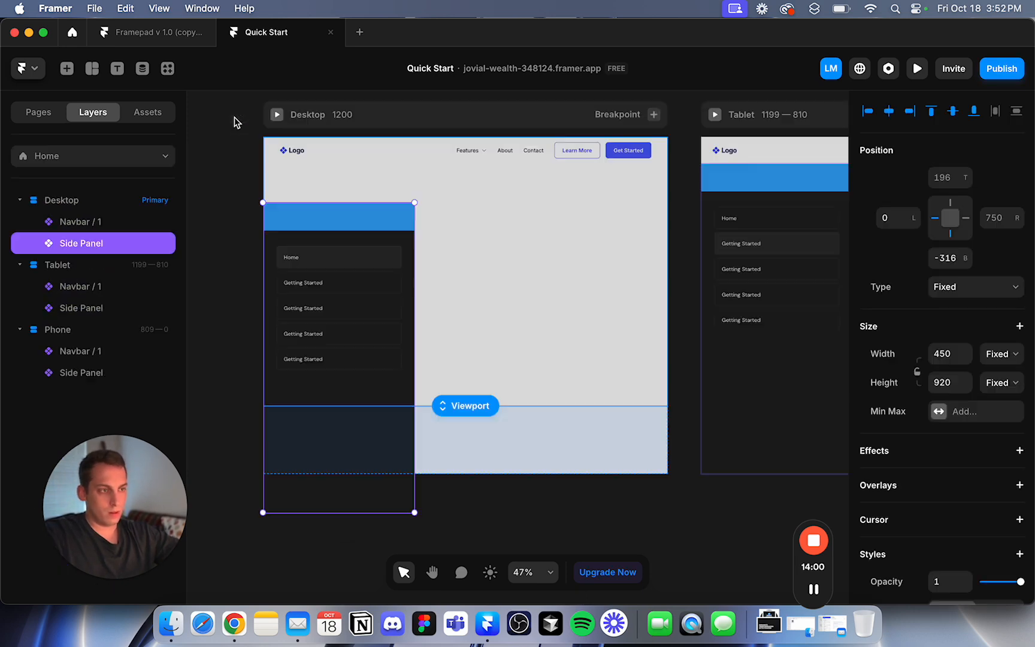
{"action": "left_click", "coordinate": [942, 354]}
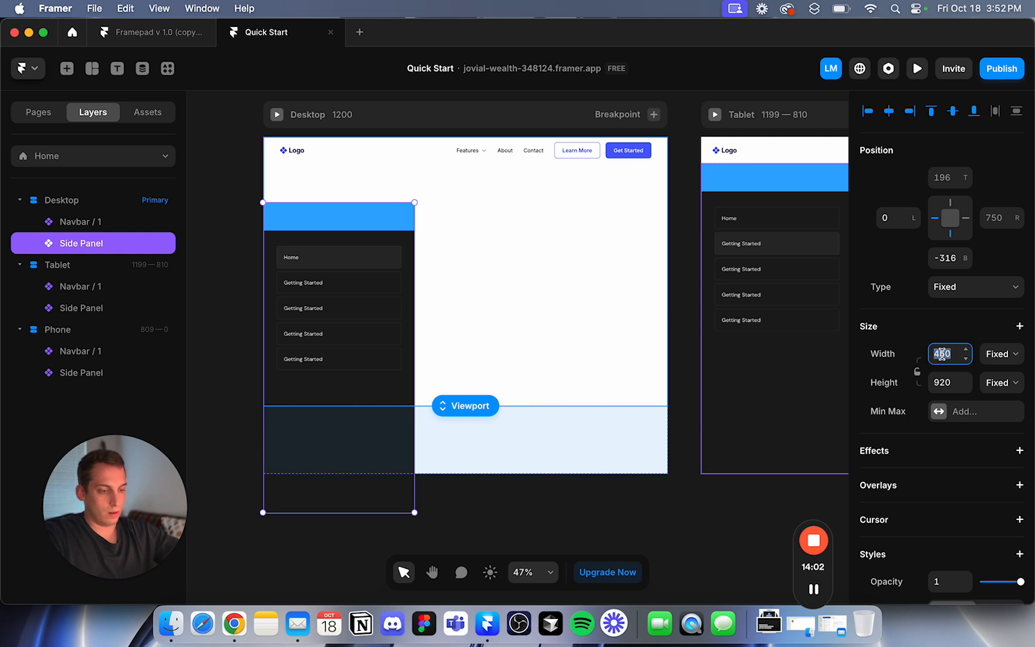
{"action": "type", "text": "375"}
{"action": "key", "text": "Return"}
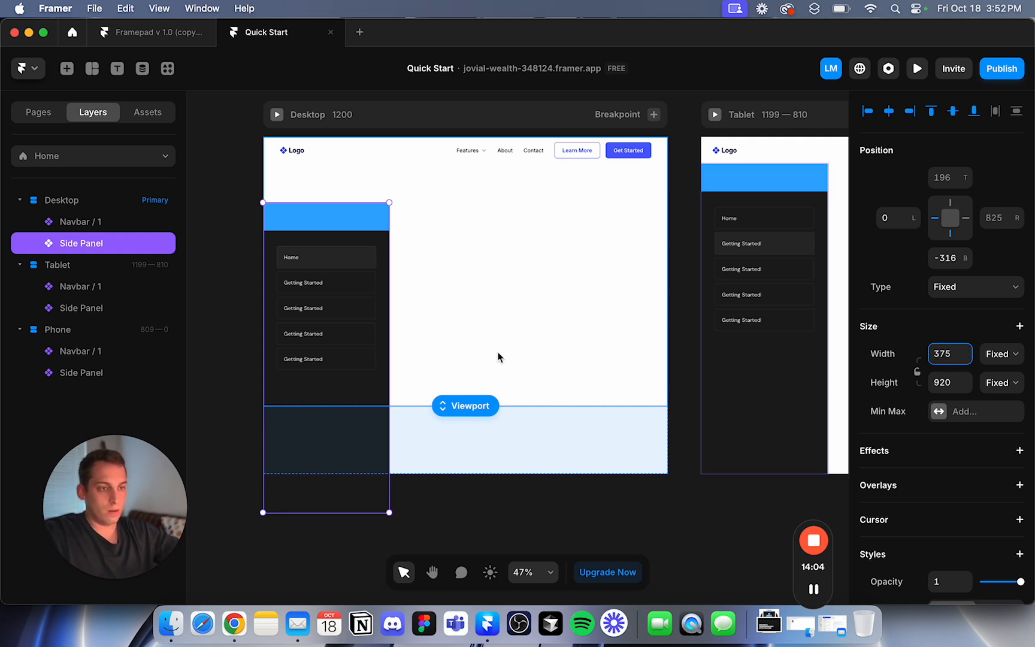
{"action": "left_click", "coordinate": [205, 233]}
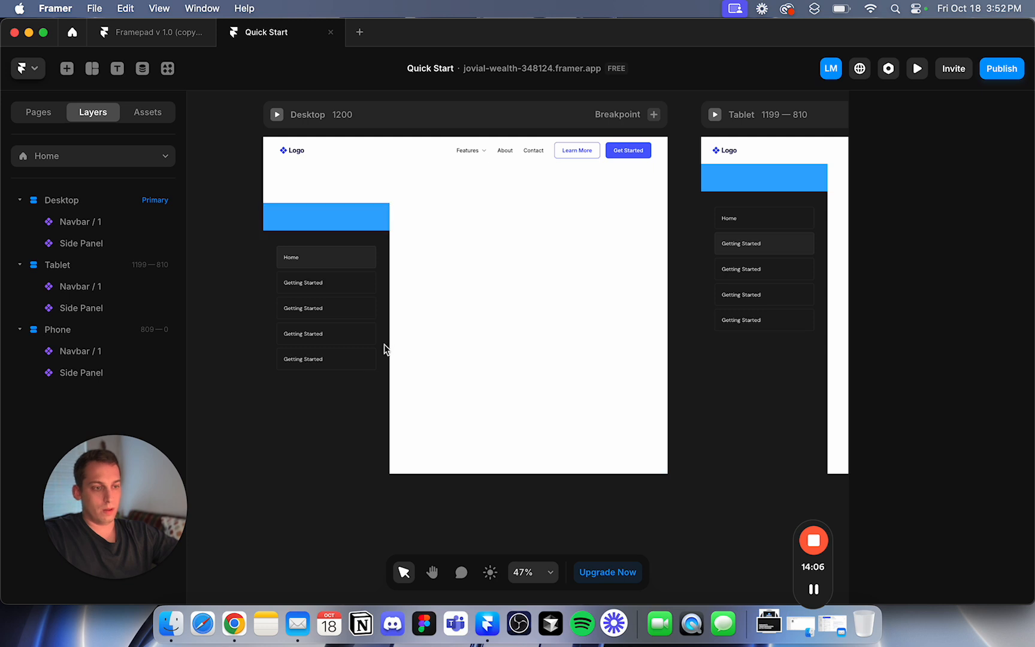
Preview the Desktop page and examine how the Navbar and narrowed Side Panel behave while scrolling.
{"action": "left_click", "coordinate": [277, 116]}
{"action": "scroll", "coordinate": [434, 430], "scroll_direction": "down", "scroll_amount": 4}
{"action": "scroll", "coordinate": [433, 430], "scroll_direction": "up", "scroll_amount": 4}
{"action": "scroll", "coordinate": [270, 454], "scroll_direction": "down", "scroll_amount": 2}
{"action": "scroll", "coordinate": [473, 431], "scroll_direction": "down", "scroll_amount": 3}
{"action": "scroll", "coordinate": [473, 431], "scroll_direction": "up", "scroll_amount": 4}
{"action": "scroll", "coordinate": [473, 432], "scroll_direction": "down", "scroll_amount": 4}
{"action": "scroll", "coordinate": [573, 404], "scroll_direction": "down", "scroll_amount": 2}
{"action": "scroll", "coordinate": [573, 404], "scroll_direction": "up", "scroll_amount": 4}
{"action": "left_click", "coordinate": [21, 69]}
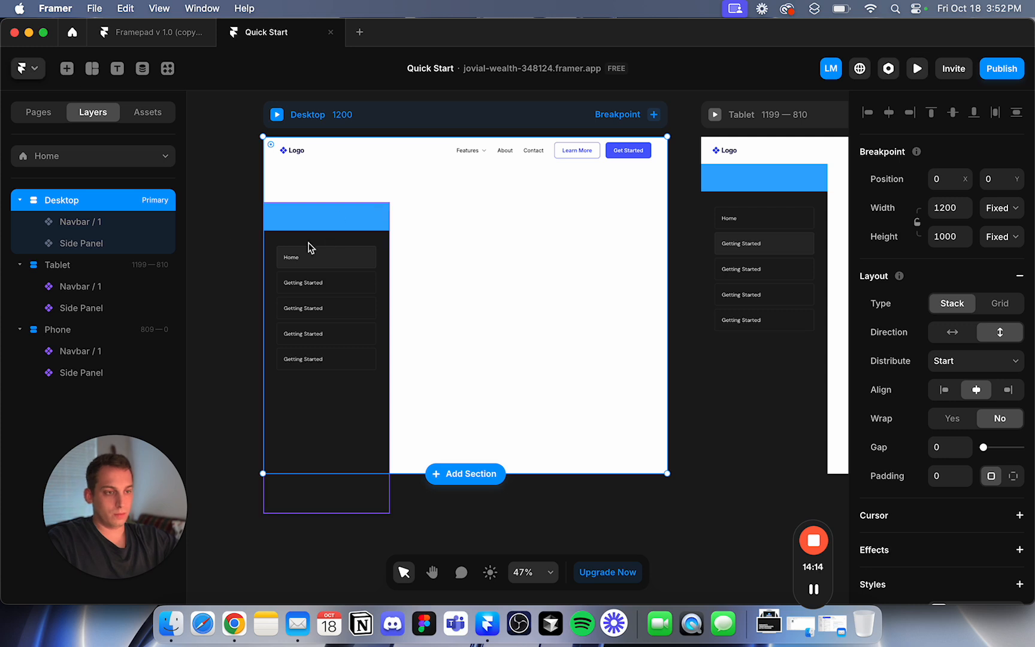
Insert the ready-made large features section with alternating image and text rows into the Desktop page.
{"action": "left_click", "coordinate": [223, 273]}
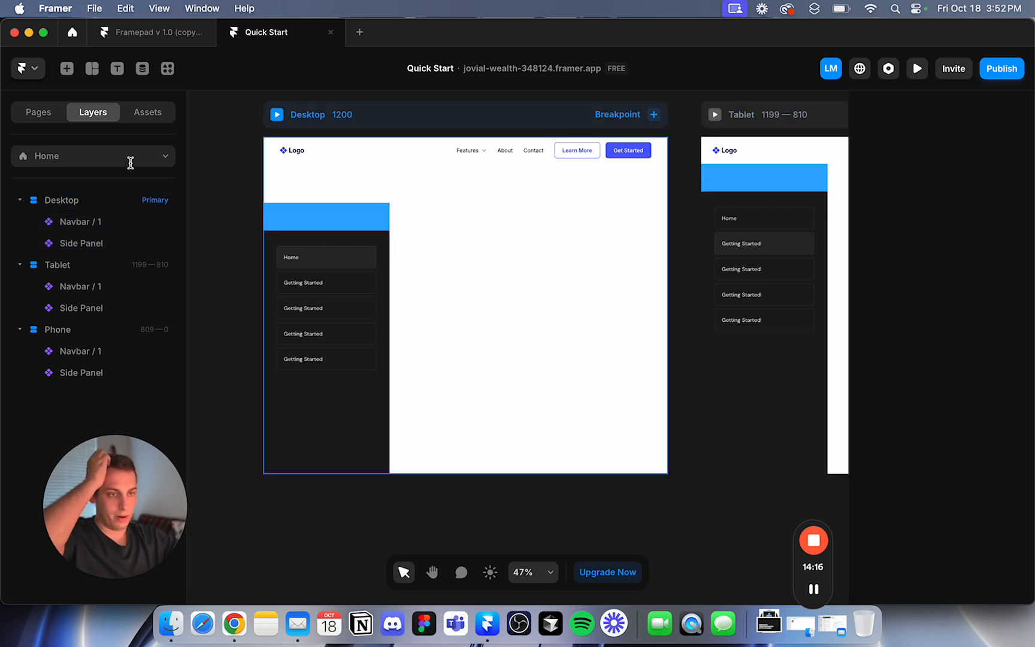
{"action": "left_click", "coordinate": [68, 71]}
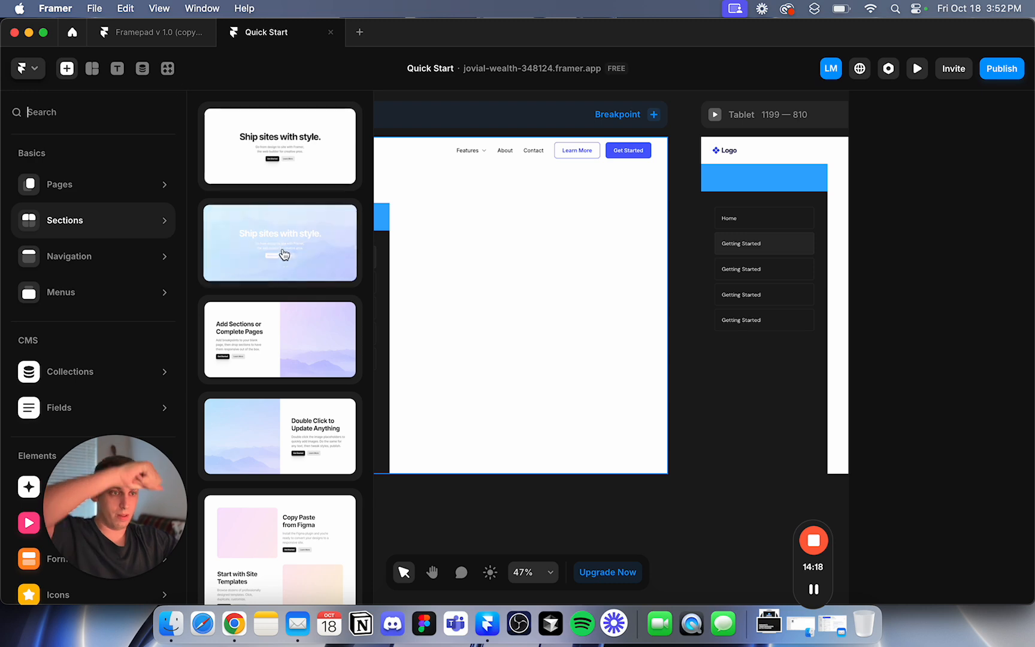
{"action": "scroll", "coordinate": [280, 254], "scroll_direction": "down", "scroll_amount": 3}
{"action": "left_click_drag", "start_coordinate": [318, 415], "coordinate": [487, 316]}
{"action": "key", "text": "super+alt+b"}
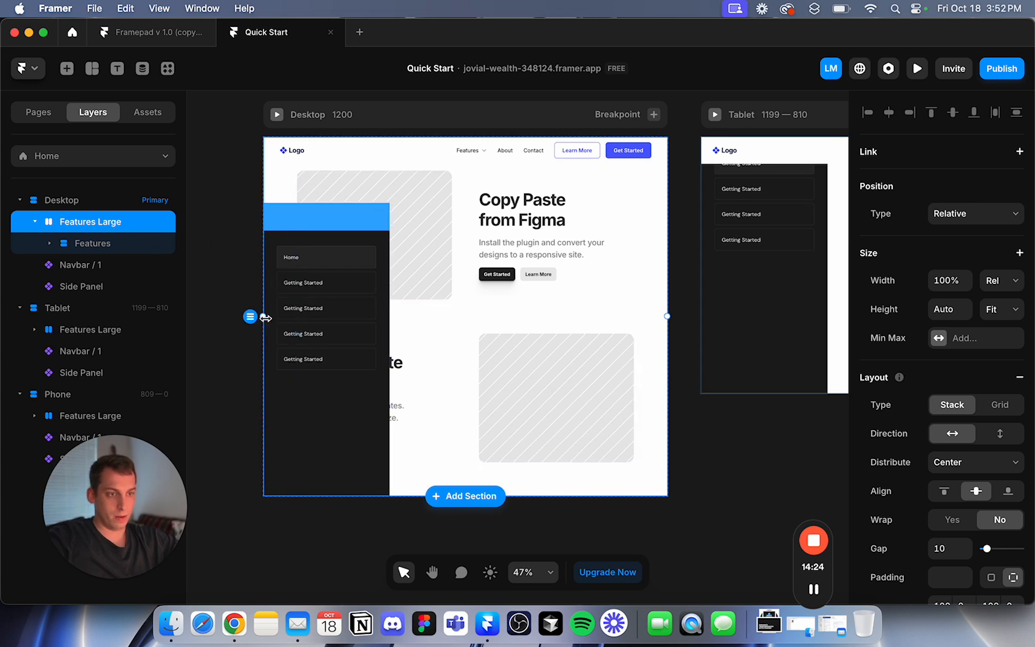
Position Features Large as Absolute, fit it at 69% width beside the Side Panel, and order its layer below Side Panel.
{"action": "left_click", "coordinate": [992, 210]}
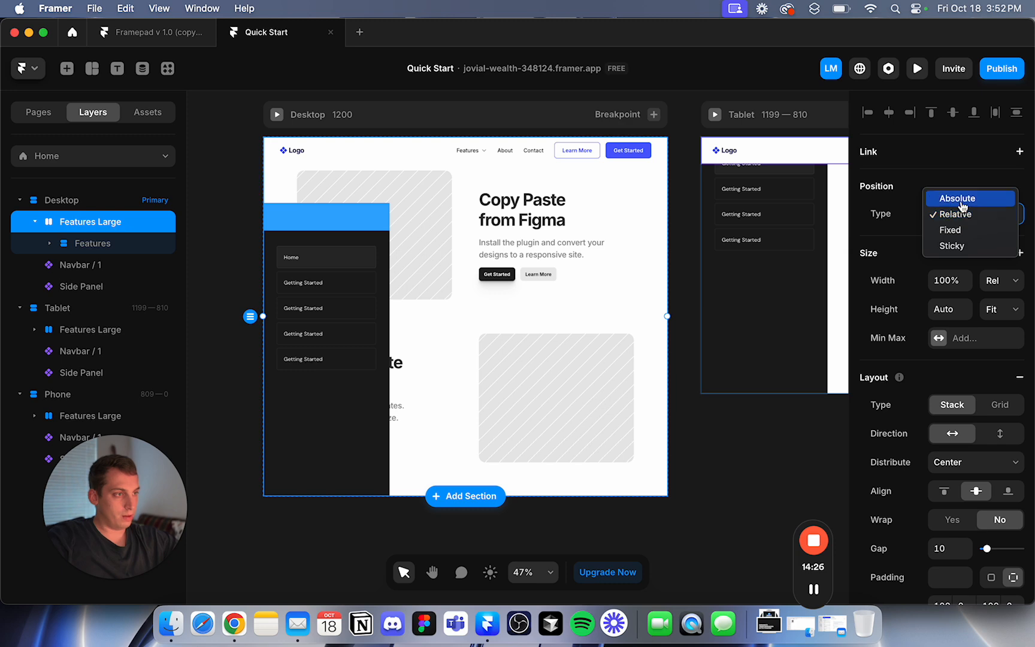
{"action": "left_click", "coordinate": [982, 199]}
{"action": "left_click_drag", "start_coordinate": [263, 315], "coordinate": [392, 315]}
{"action": "mouse_move", "coordinate": [668, 315]}
{"action": "left_mouse_down"}
{"action": "mouse_move", "coordinate": [638, 321]}
{"action": "mouse_move", "coordinate": [670, 315]}
{"action": "left_mouse_up"}
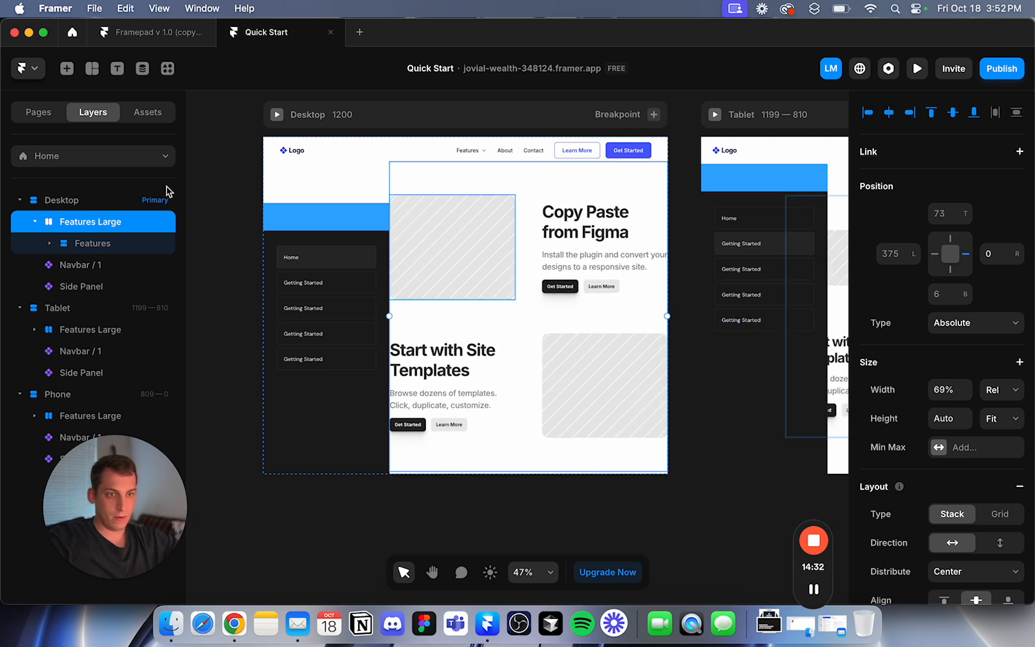
{"action": "left_click", "coordinate": [34, 222]}
{"action": "left_click_drag", "start_coordinate": [72, 224], "coordinate": [90, 268]}
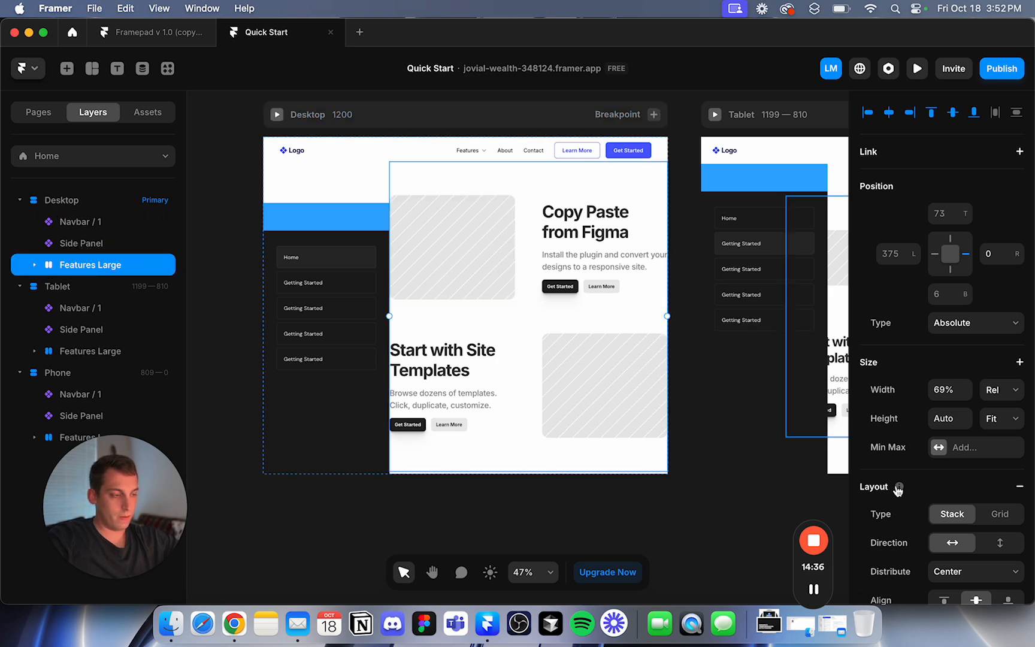
Try a right padding of 80 and a left padding of 80 on the Features Large section.
{"action": "scroll", "coordinate": [927, 511], "scroll_direction": "down", "scroll_amount": 6}
{"action": "left_click", "coordinate": [963, 351]}
{"action": "type", "text": "60"}
{"action": "key", "text": "shift+Up"}
{"action": "key", "text": "shift+Up"}
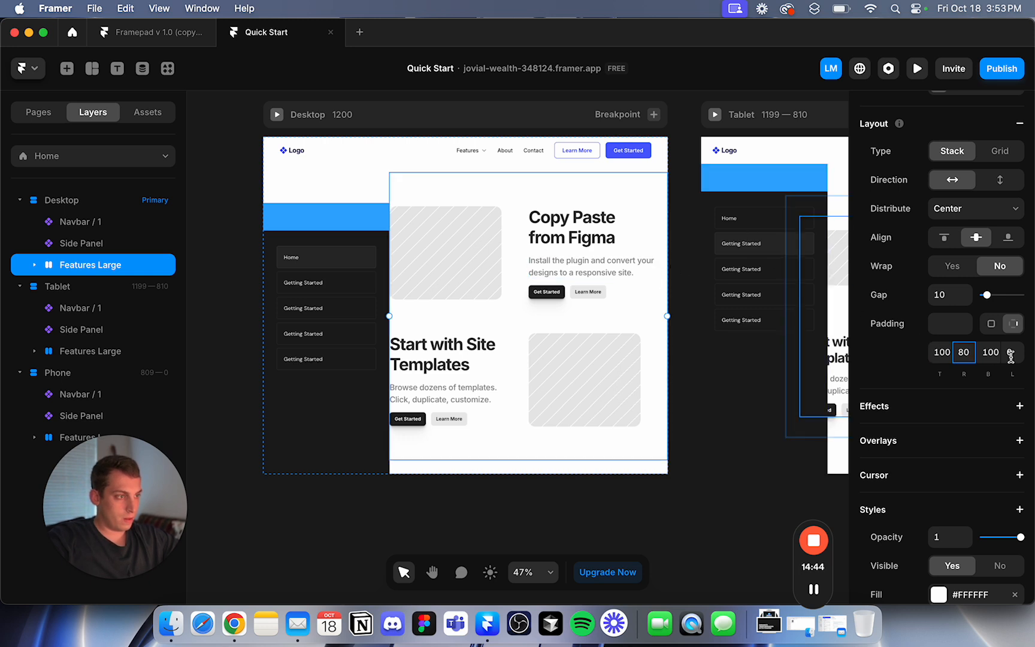
{"action": "key", "text": "shift+Up"}
{"action": "key", "text": "shift+Up"}
{"action": "key", "text": "shift+Up"}
{"action": "key", "text": "shift+Up"}
{"action": "key", "text": "shift+Up"}
{"action": "key", "text": "shift+Up"}
{"action": "key", "text": "shift+Up"}
{"action": "key", "text": "shift+Up"}
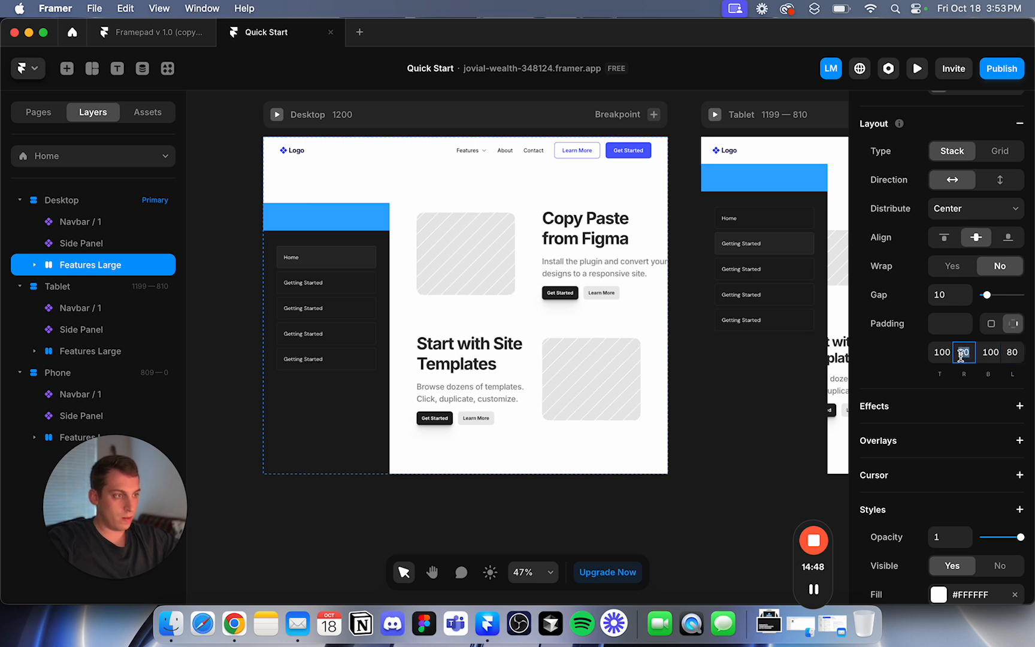
Try increasing the Features Large section's right padding to 220.
{"action": "key", "text": "shift+Up"}
{"action": "key", "text": "shift+Up"}
{"action": "key", "text": "shift+Up"}
{"action": "key", "text": "shift+Up"}
{"action": "key", "text": "shift+Up"}
{"action": "key", "text": "shift+Up"}
{"action": "key", "text": "shift+Up"}
{"action": "key", "text": "shift+Up"}
{"action": "key", "text": "shift+Up"}
{"action": "key", "text": "shift+Up"}
{"action": "key", "text": "shift+Up"}
{"action": "key", "text": "shift+Up"}
{"action": "key", "text": "shift+Up"}
{"action": "key", "text": "shift+Up"}
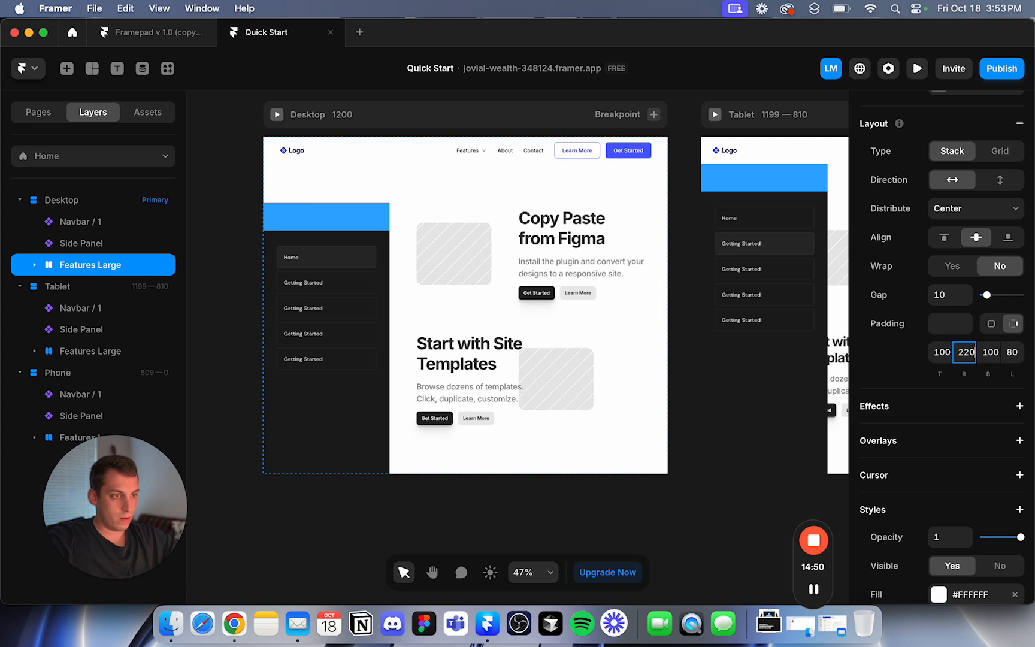
Undo the left padding and the large right padding increases on the Features Large section.
{"action": "key", "text": "super+z"}
{"action": "key", "text": "super+z"}
{"action": "key", "text": "super+z"}
{"action": "key", "text": "super+z"}
{"action": "key", "text": "super+z"}
{"action": "key", "text": "super+z"}
{"action": "key", "text": "super+z"}
{"action": "key", "text": "super+z"}
{"action": "key", "text": "super+z"}
{"action": "key", "text": "super+z"}
{"action": "key", "text": "super+z"}
{"action": "key", "text": "super+z"}
{"action": "key", "text": "super+z"}
{"action": "key", "text": "super+z"}
{"action": "key", "text": "super+z"}
{"action": "key", "text": "super+z"}
{"action": "key", "text": "super+z"}
{"action": "key", "text": "super+z"}
{"action": "key", "text": "super+z"}
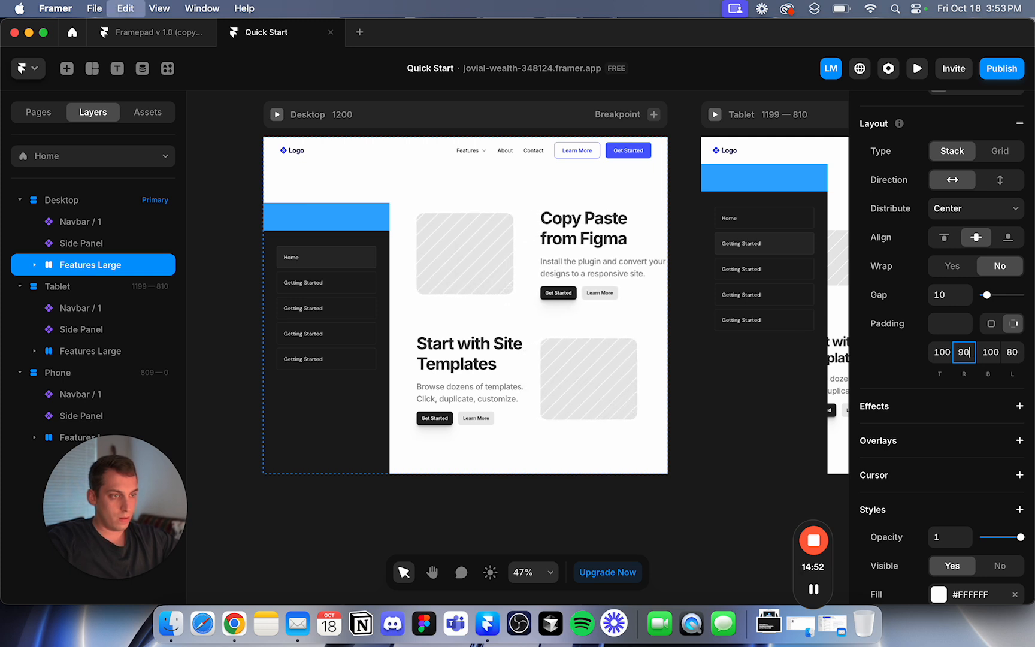
{"action": "key", "text": "super+z"}
{"action": "key", "text": "super+z"}
{"action": "key", "text": "super+z"}
{"action": "key", "text": "super+z"}
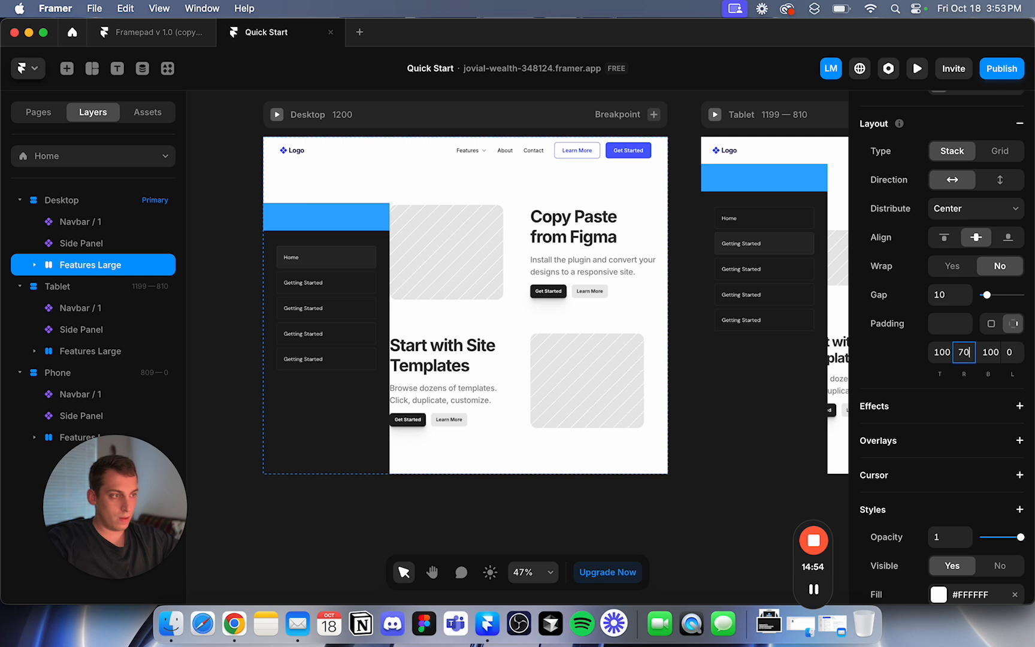
{"action": "key", "text": "super+z"}
{"action": "key", "text": "super+z"}
{"action": "key", "text": "super+z"}
{"action": "key", "text": "super+z"}
{"action": "key", "text": "super+z"}
{"action": "key", "text": "super+z"}
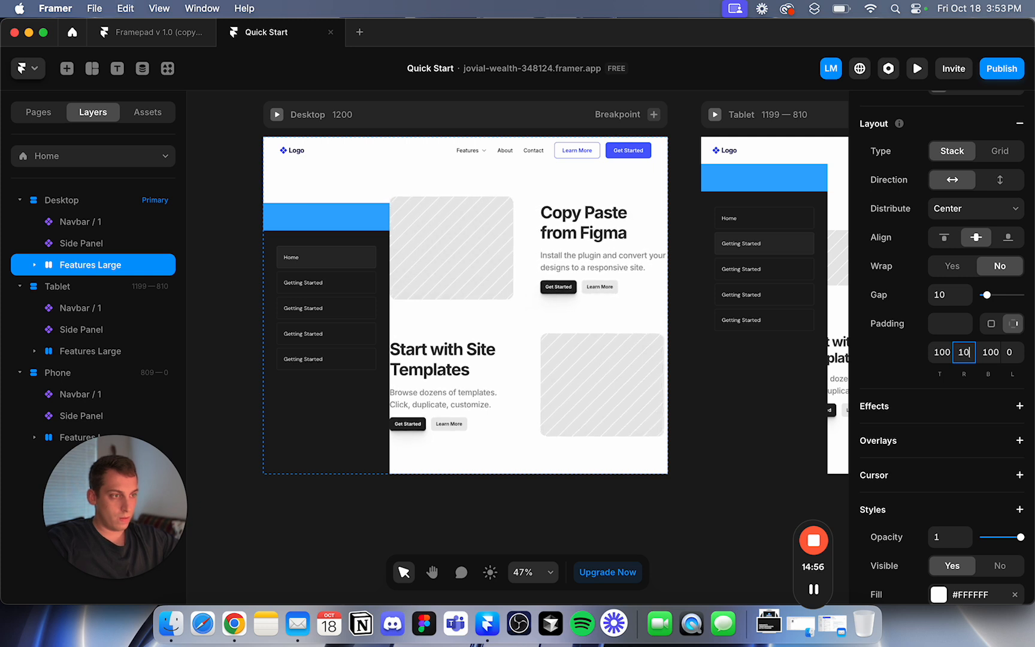
Raise the Features Large section's right padding in increments of 10 to 70.
{"action": "key", "text": "shift+Up"}
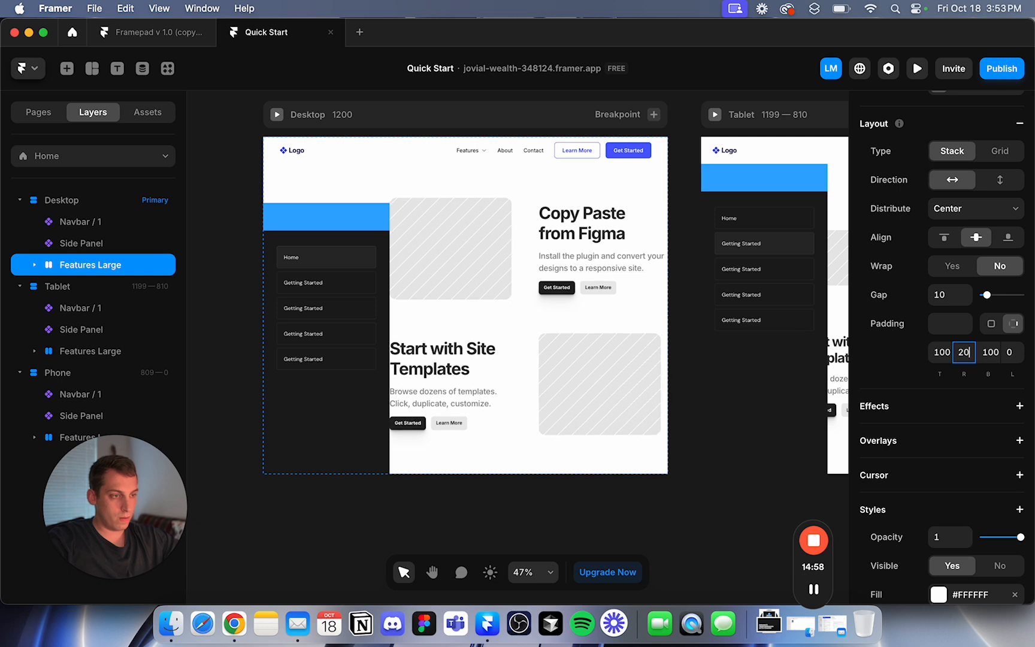
{"action": "key", "text": "shift+Up"}
{"action": "key", "text": "shift+Up"}
{"action": "key", "text": "shift+Up"}
{"action": "key", "text": "shift+Up"}
{"action": "key", "text": "shift+Up"}
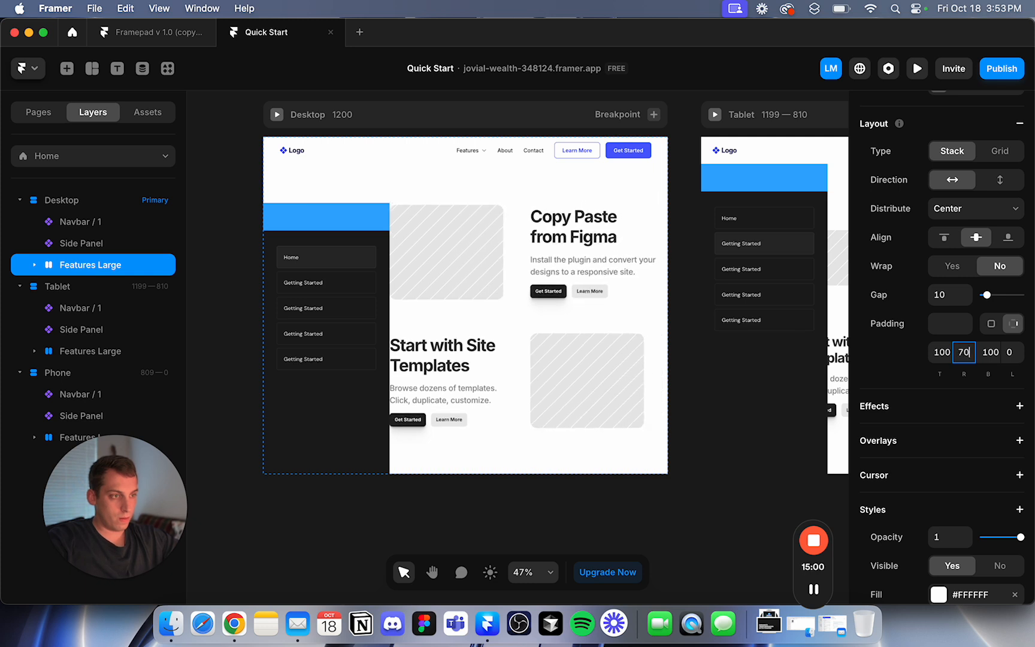
Set the width of the "Install the plugin and convert your designs" paragraph to Fill.
{"action": "left_click", "coordinate": [640, 271]}
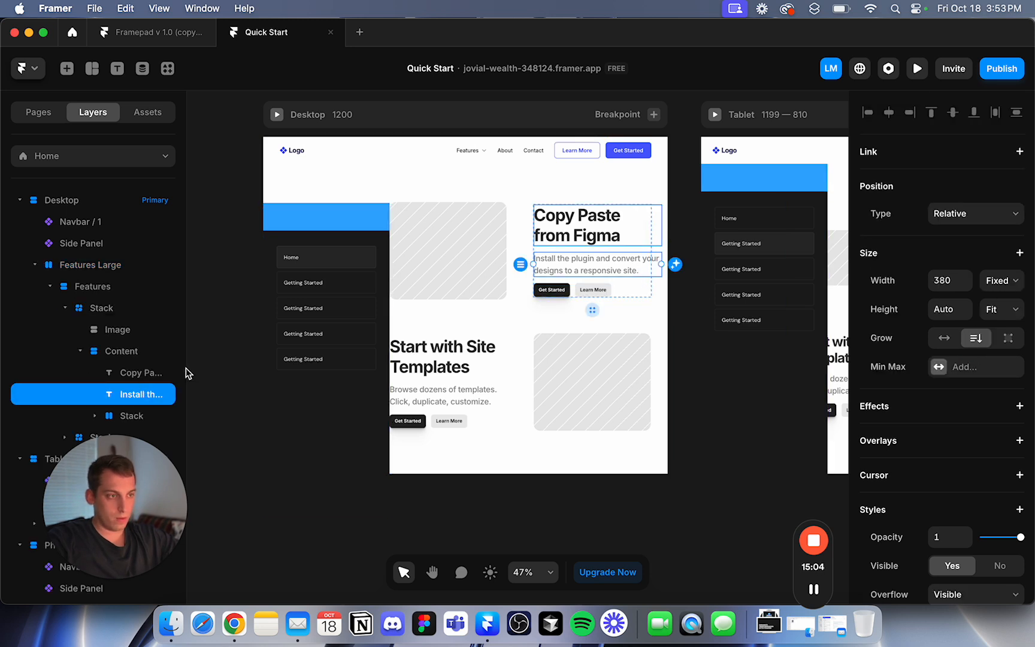
{"action": "left_click", "coordinate": [1011, 281]}
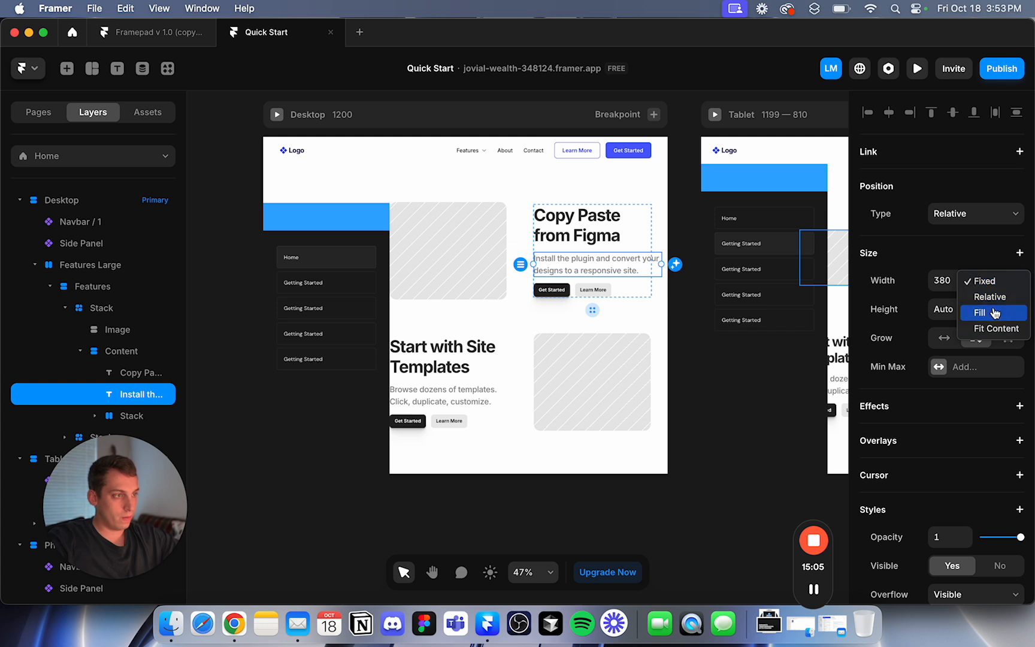
{"action": "left_click", "coordinate": [994, 313]}
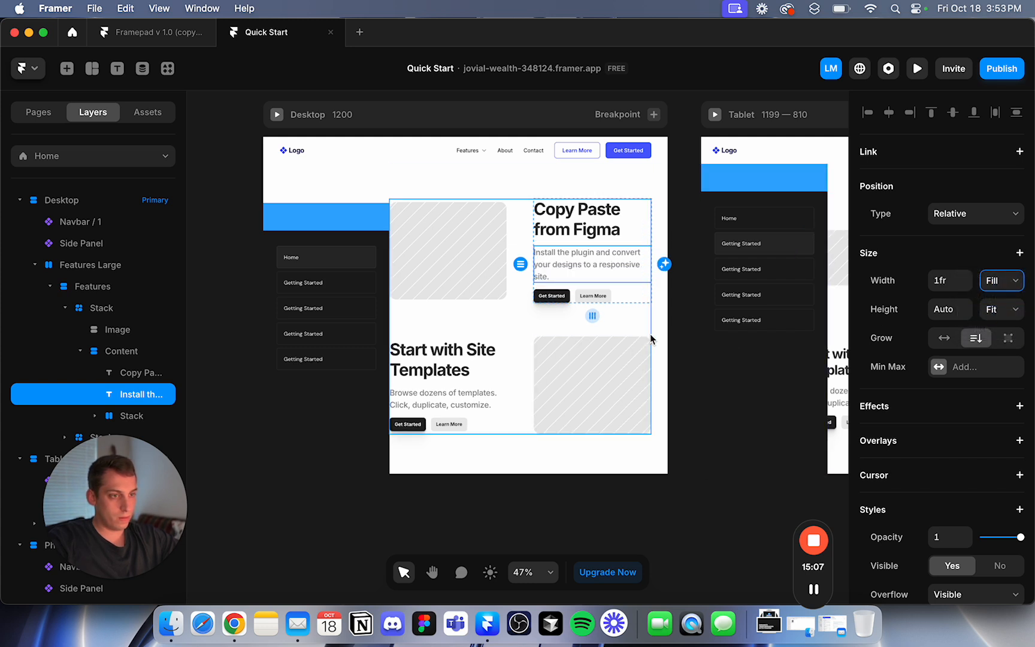
Set the Features Large section's right and left padding to 50 each.
{"action": "left_click", "coordinate": [654, 328]}
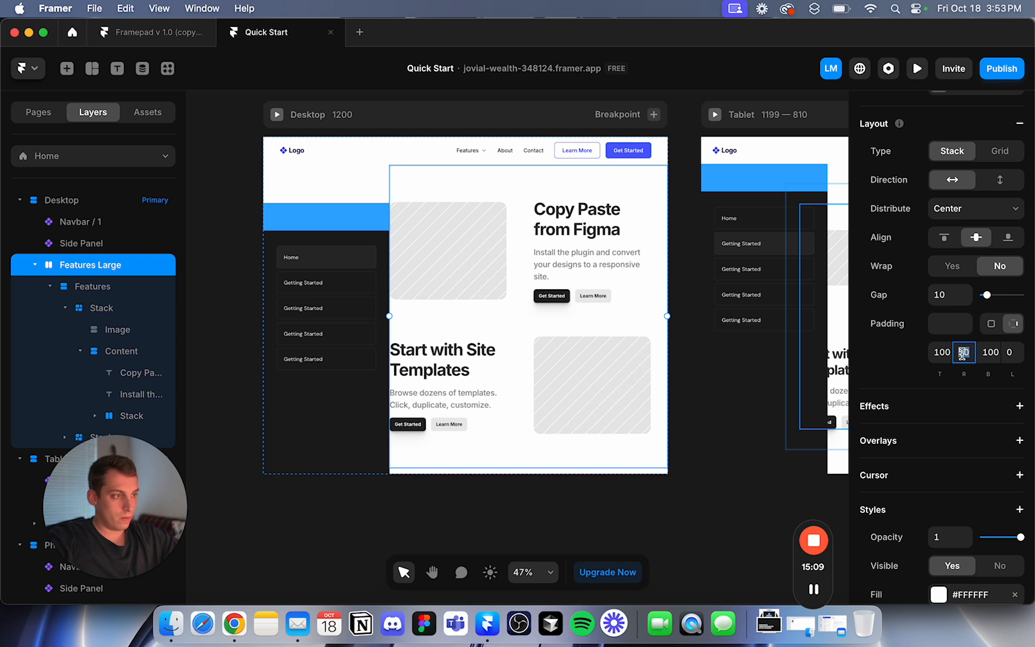
{"action": "type", "text": "60"}
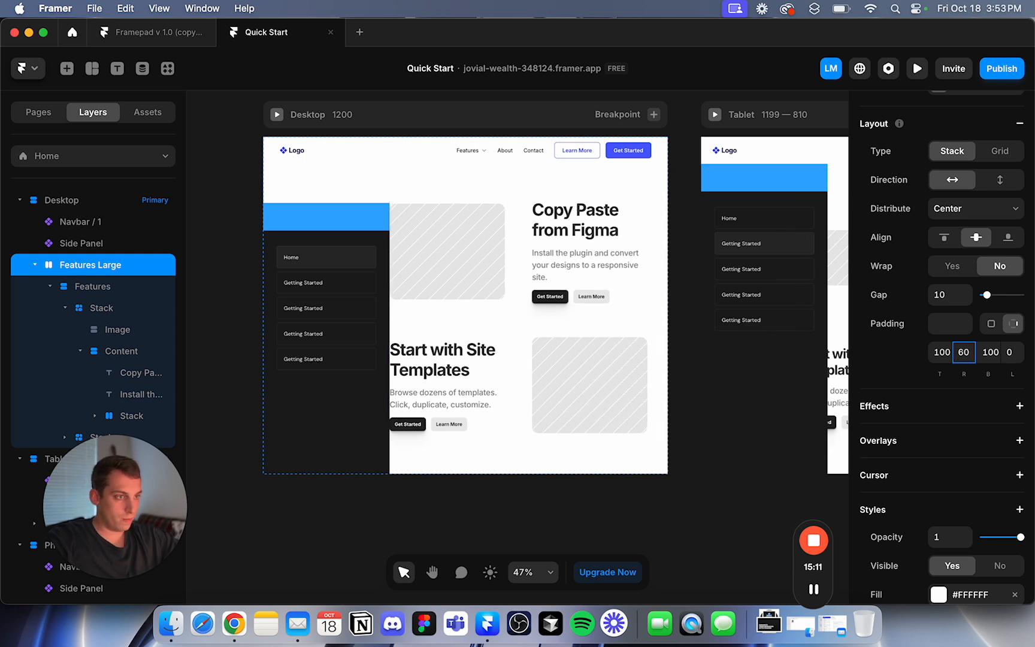
{"action": "key", "text": "shift+Down"}
{"action": "left_click", "coordinate": [1011, 353]}
{"action": "key", "text": "shift+Up"}
{"action": "key", "text": "shift+Up"}
{"action": "key", "text": "shift+Up"}
{"action": "key", "text": "shift+Up"}
{"action": "key", "text": "shift+Up"}
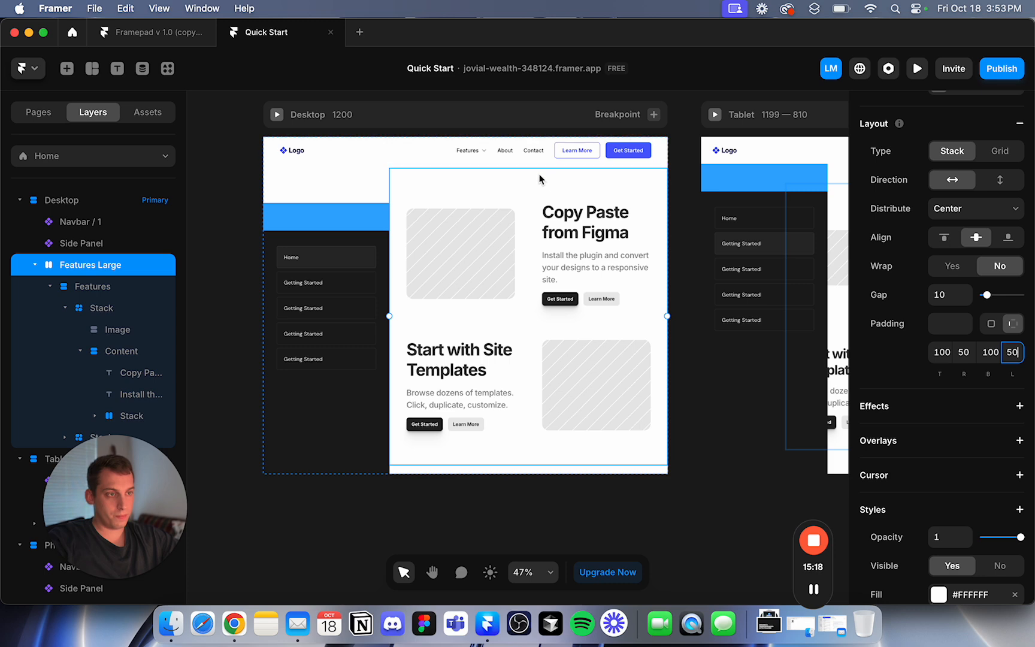
{"action": "scroll", "coordinate": [927, 190], "scroll_direction": "up", "scroll_amount": 5}
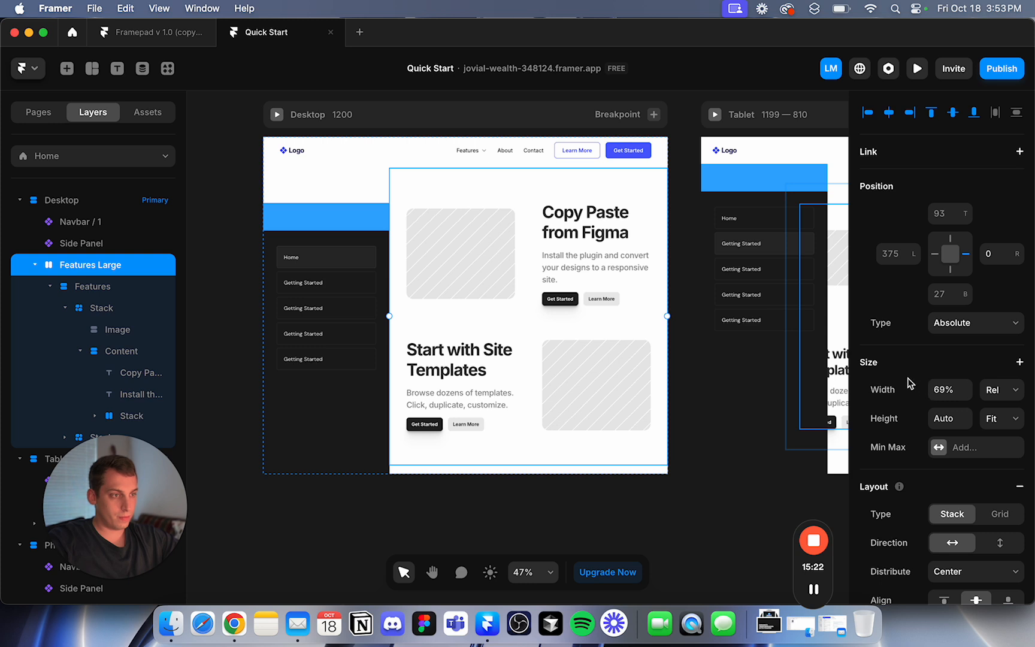
{"action": "left_click_drag", "start_coordinate": [667, 315], "coordinate": [667, 315]}
{"action": "left_click_drag", "start_coordinate": [389, 315], "coordinate": [389, 315]}
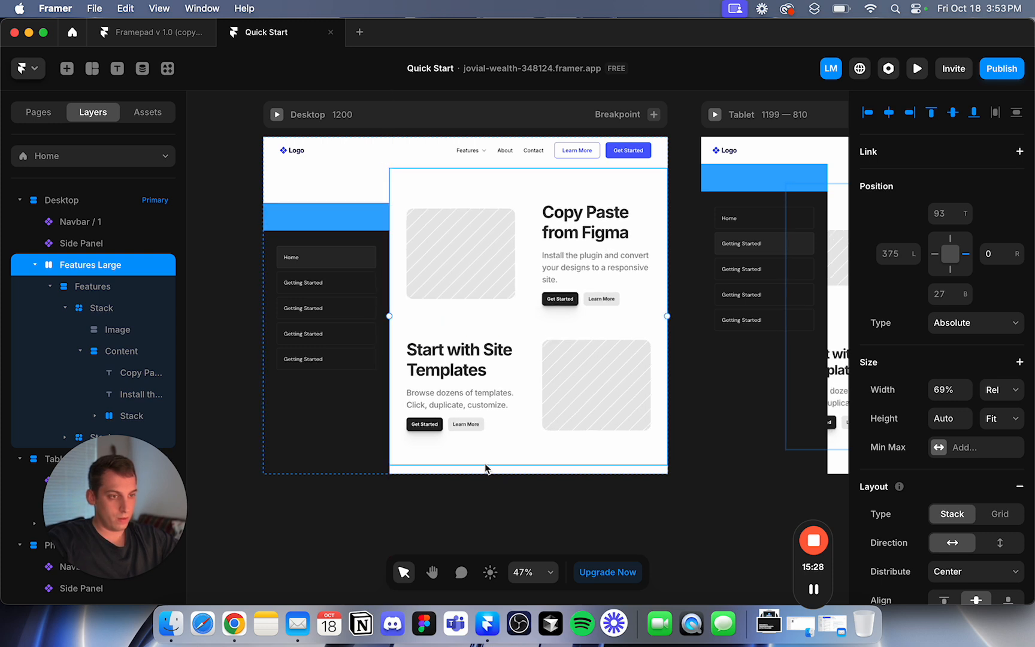
Duplicate the Features stack inside Features Large and set the section's stack direction to vertical.
{"action": "left_click", "coordinate": [50, 290]}
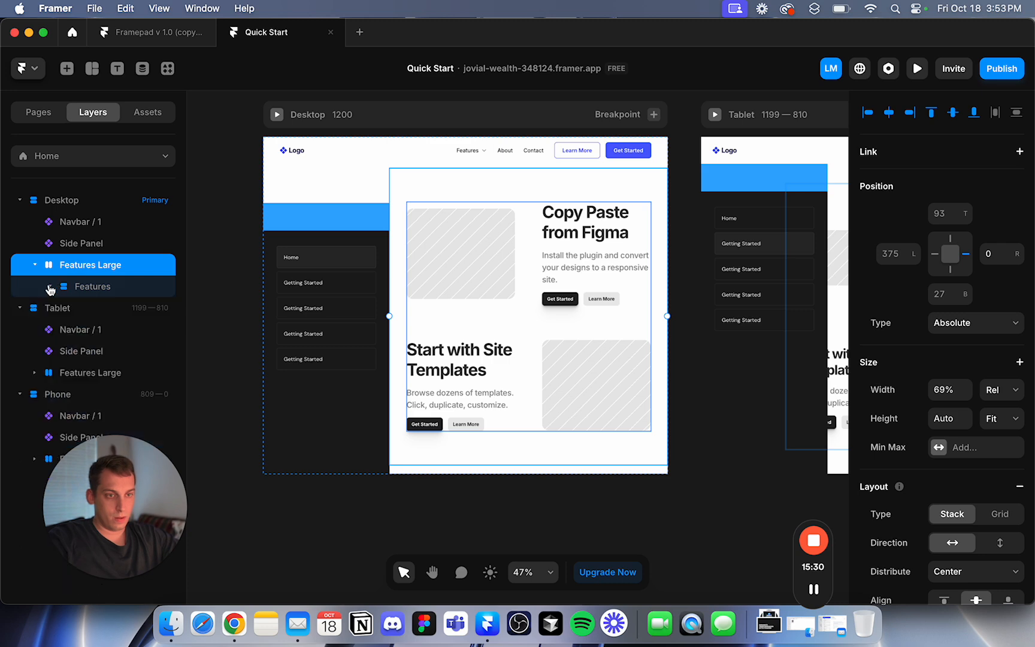
{"action": "left_click", "coordinate": [78, 287]}
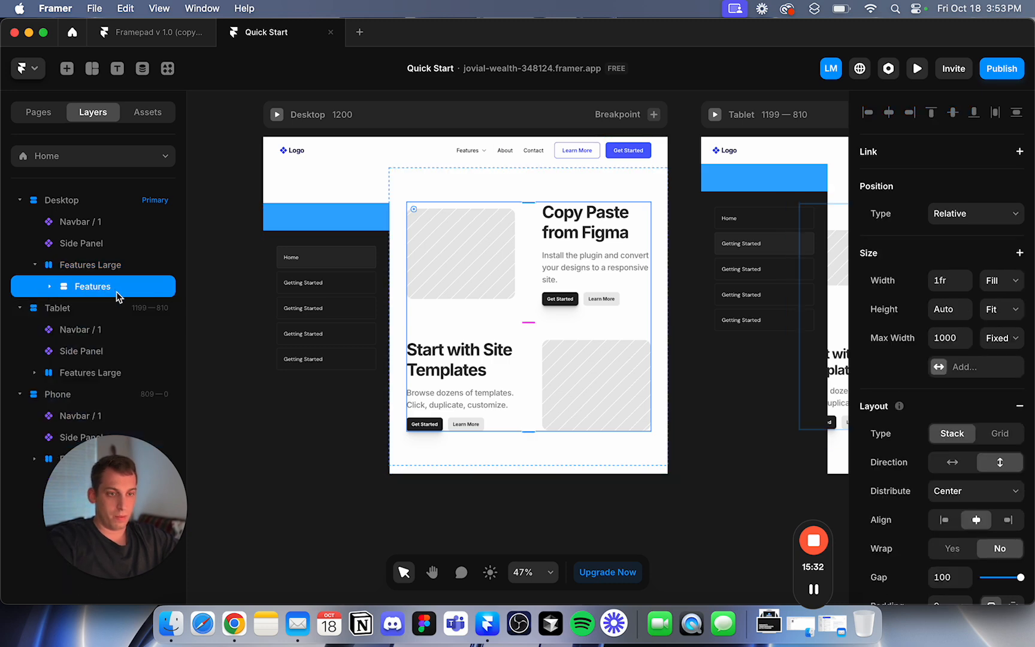
{"action": "key", "text": "super+d"}
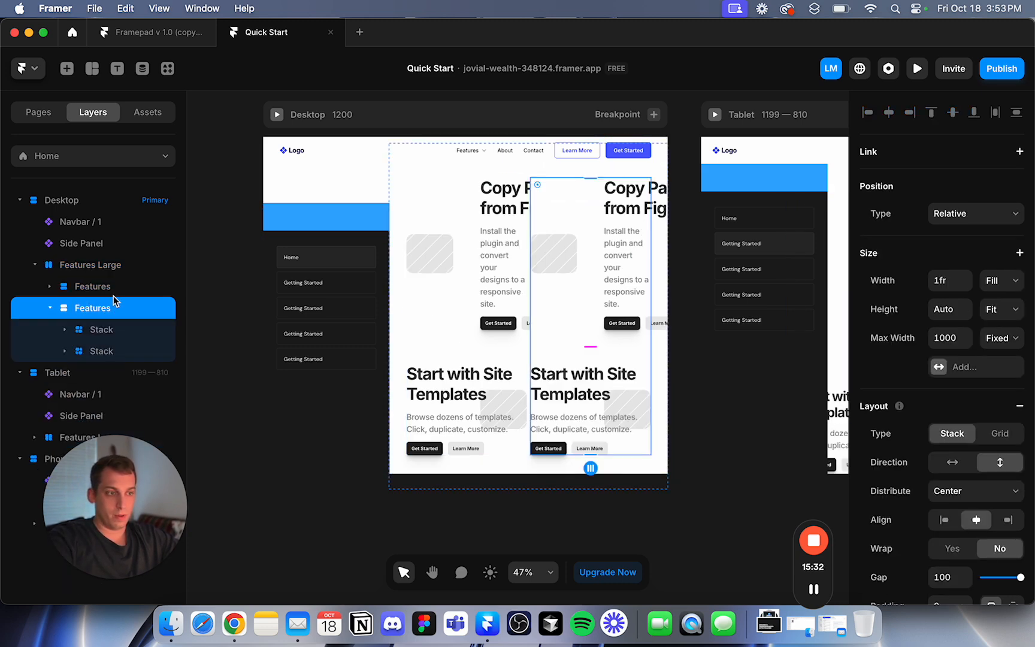
{"action": "left_click", "coordinate": [89, 268]}
{"action": "left_click", "coordinate": [999, 542]}
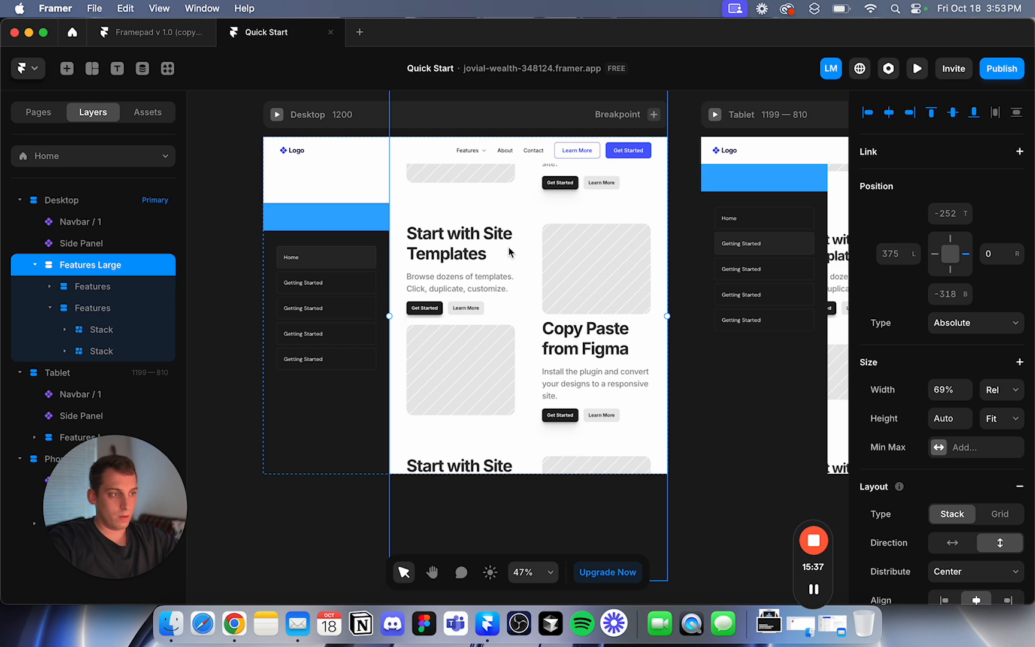
Move the Features Large section down to a top offset of 80 in the Desktop breakpoint and preview the page.
{"action": "left_click", "coordinate": [998, 417]}
{"action": "left_click", "coordinate": [997, 419]}
{"action": "left_click_drag", "start_coordinate": [511, 251], "coordinate": [515, 358]}
{"action": "key", "text": "super+p"}
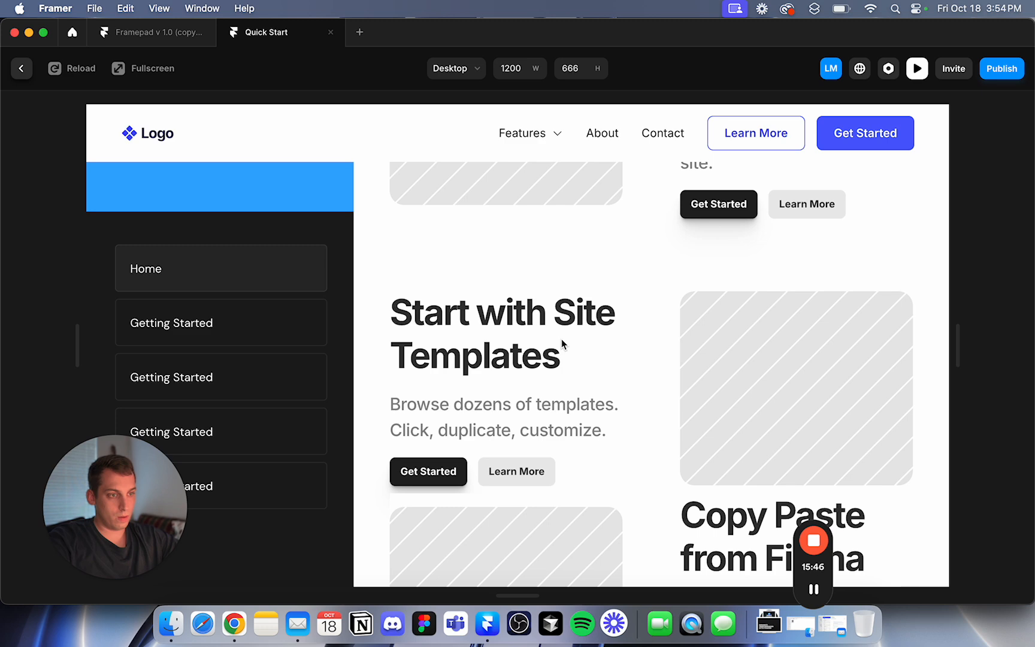
{"action": "left_click", "coordinate": [21, 67]}
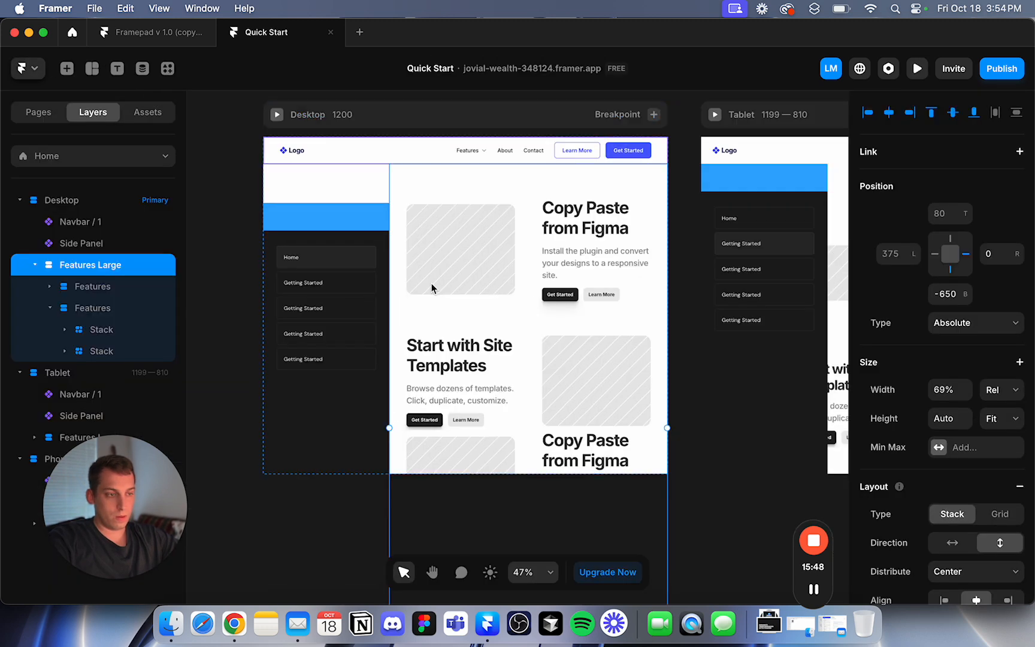
Change the Desktop breakpoint's height to Fixed and raise it in increments of 10 to 1210.
{"action": "scroll", "coordinate": [425, 328], "scroll_direction": "down", "scroll_amount": 5}
{"action": "scroll", "coordinate": [443, 270], "scroll_direction": "up", "scroll_amount": 5}
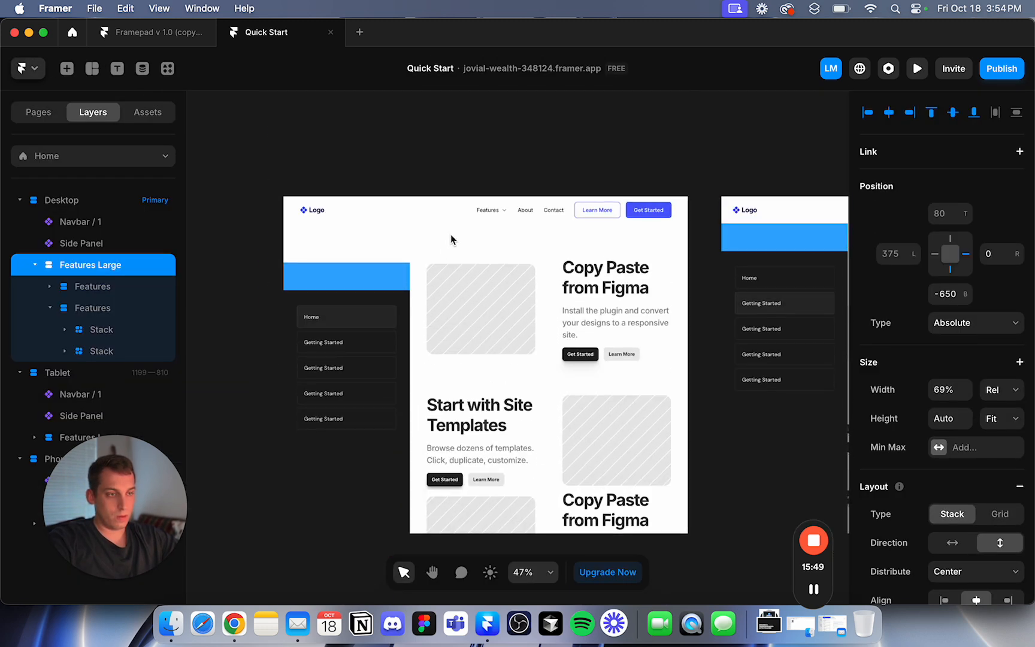
{"action": "left_click", "coordinate": [455, 185]}
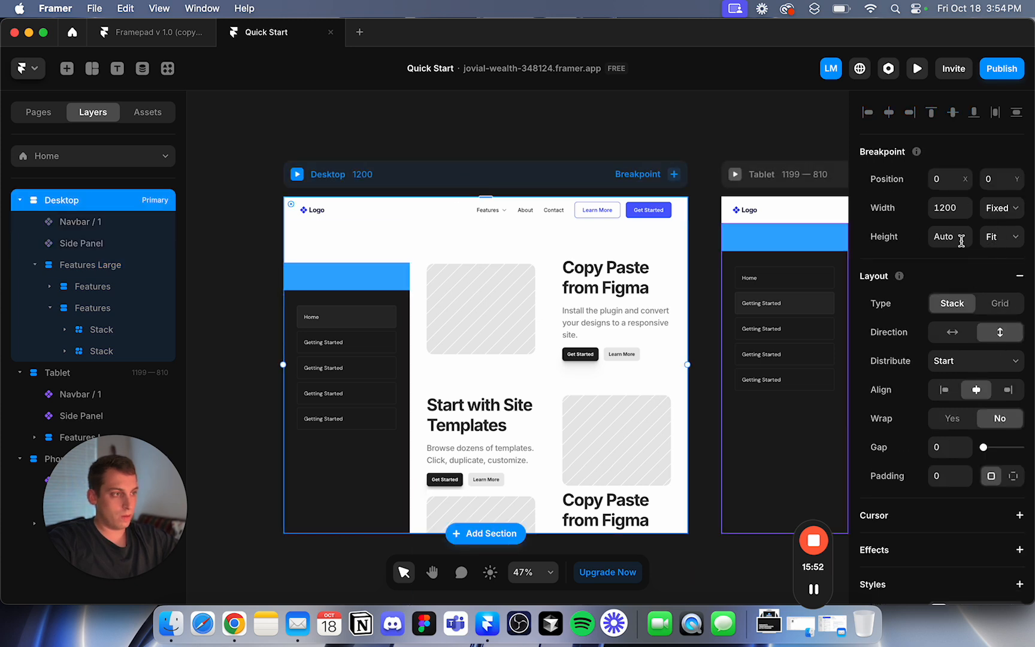
{"action": "left_click", "coordinate": [1004, 240]}
{"action": "left_click", "coordinate": [994, 197]}
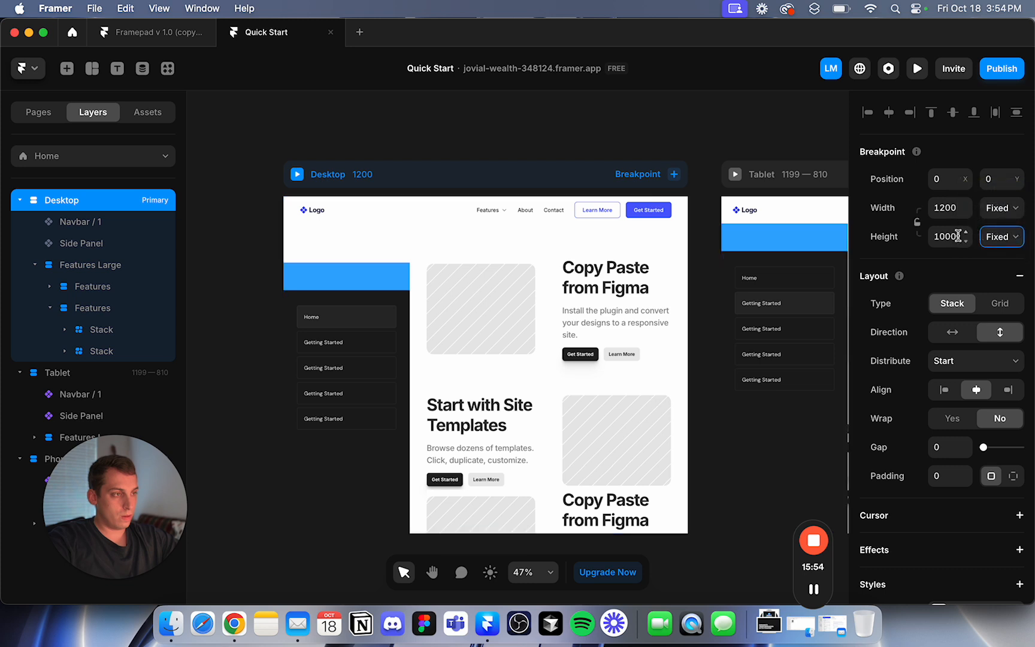
{"action": "left_click", "coordinate": [946, 238]}
{"action": "key", "text": "shift+Up"}
{"action": "key", "text": "shift+Up"}
{"action": "key", "text": "shift+Up"}
{"action": "key", "text": "shift+Up"}
{"action": "key", "text": "shift+Up"}
{"action": "key", "text": "shift+Up"}
{"action": "key", "text": "shift+Up"}
{"action": "key", "text": "shift+Up"}
{"action": "key", "text": "shift+Up"}
{"action": "key", "text": "shift+Up"}
{"action": "key", "text": "shift+Up"}
{"action": "key", "text": "shift+Up"}
{"action": "key", "text": "shift+Up"}
{"action": "key", "text": "shift+Up"}
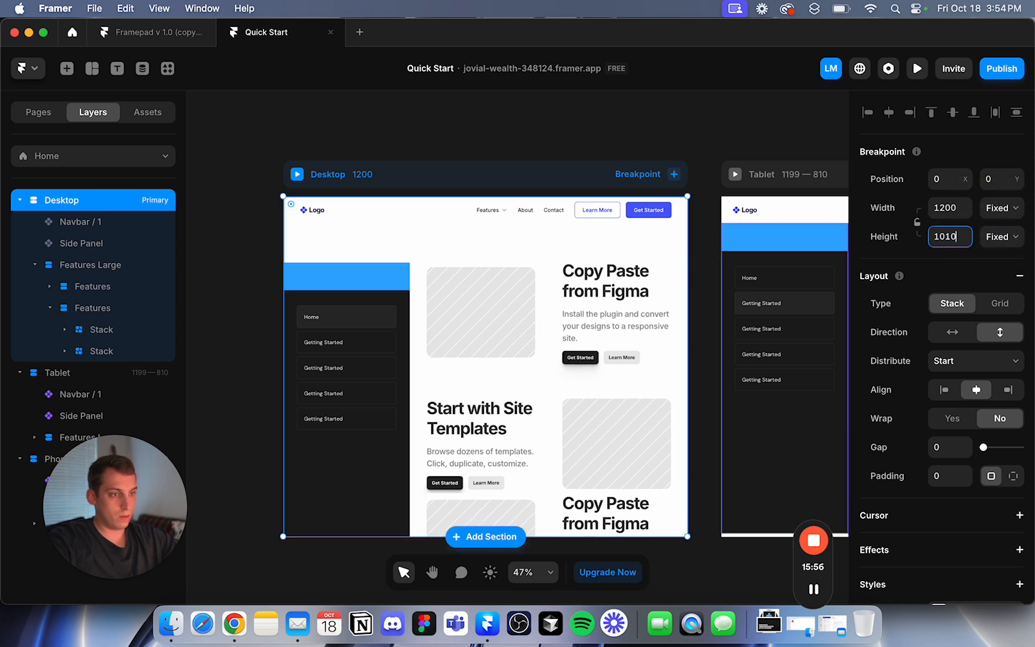
{"action": "key", "text": "shift+Up"}
{"action": "key", "text": "shift+Up"}
{"action": "key", "text": "shift+Up"}
{"action": "key", "text": "shift+Up"}
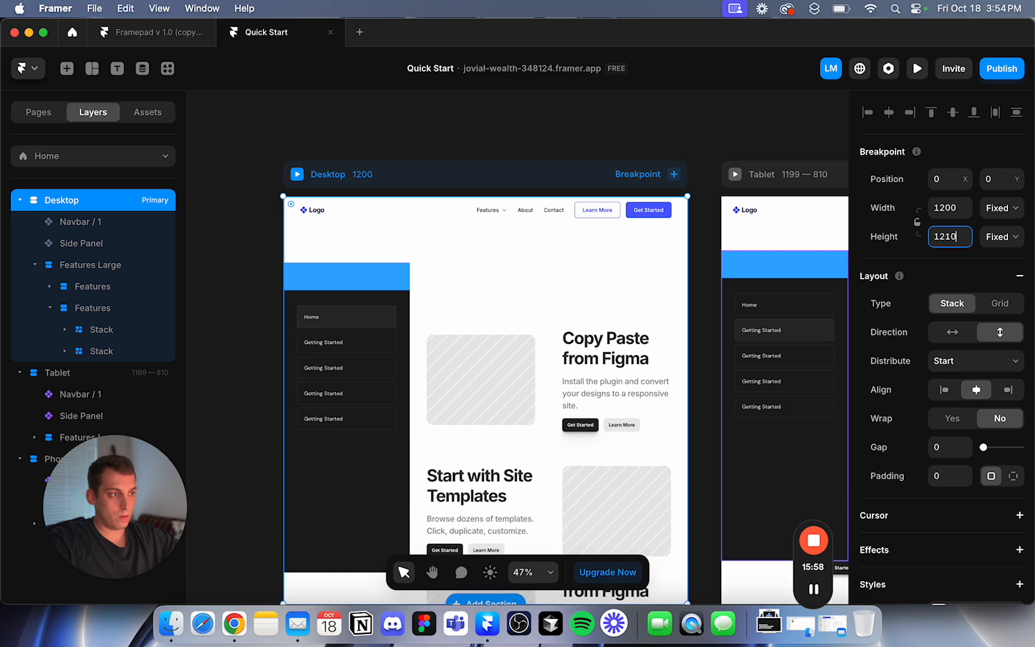
Undo the Desktop height changes, the Features Large move, its vertical direction and the duplicated Features stack.
{"action": "key", "text": "super+z"}
{"action": "key", "text": "super+z"}
{"action": "key", "text": "super+z"}
{"action": "key", "text": "super+z"}
{"action": "key", "text": "super+z"}
{"action": "key", "text": "super+z"}
{"action": "key", "text": "super+z"}
{"action": "key", "text": "super+z"}
{"action": "key", "text": "super+z"}
{"action": "key", "text": "super+z"}
{"action": "key", "text": "super+z"}
{"action": "key", "text": "super+z"}
{"action": "key", "text": "super+z"}
{"action": "key", "text": "super+z"}
{"action": "key", "text": "super+z"}
{"action": "key", "text": "super+z"}
{"action": "key", "text": "super+z"}
{"action": "key", "text": "super+z"}
{"action": "key", "text": "super+z"}
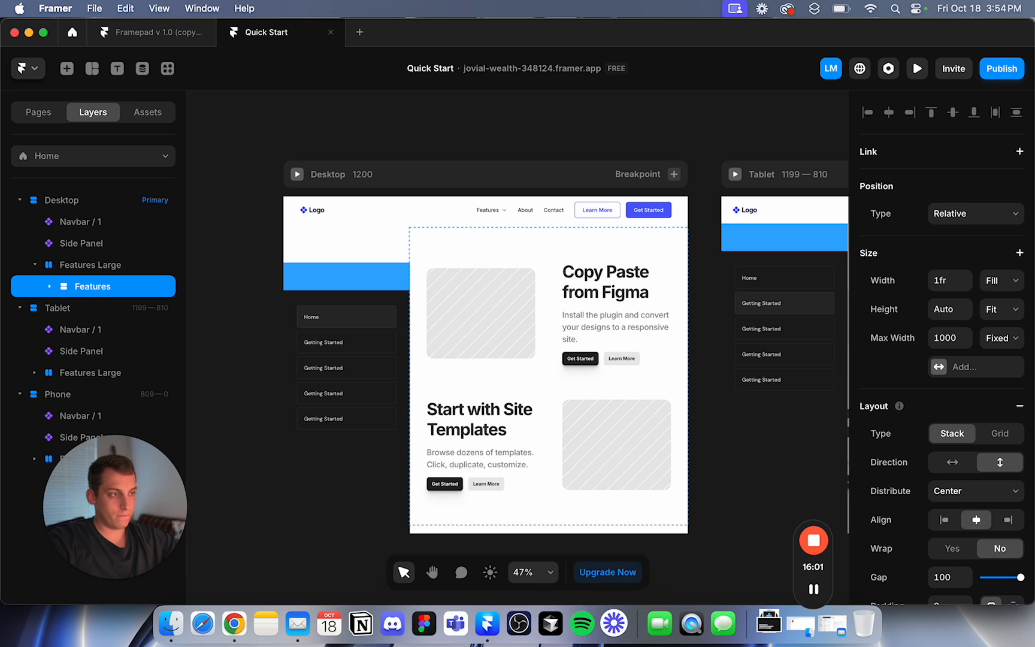
Duplicate the Features stack inside Features Large again and set the section's direction to vertical.
{"action": "left_click", "coordinate": [590, 269], "text": "super"}
{"action": "left_click", "coordinate": [49, 287]}
{"action": "left_click", "coordinate": [88, 288]}
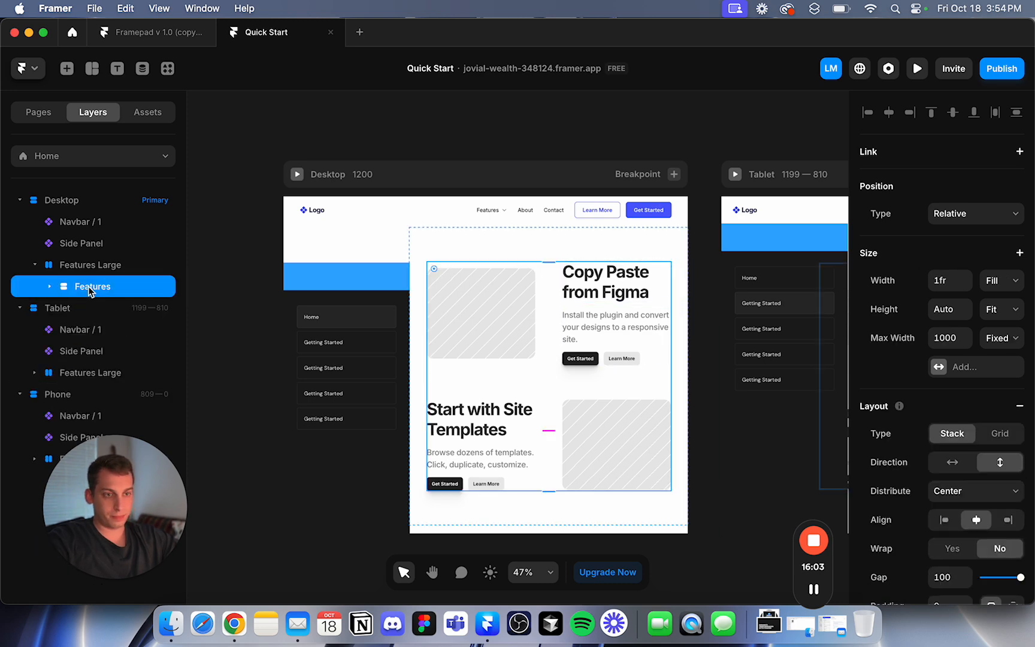
{"action": "key", "text": "super+d"}
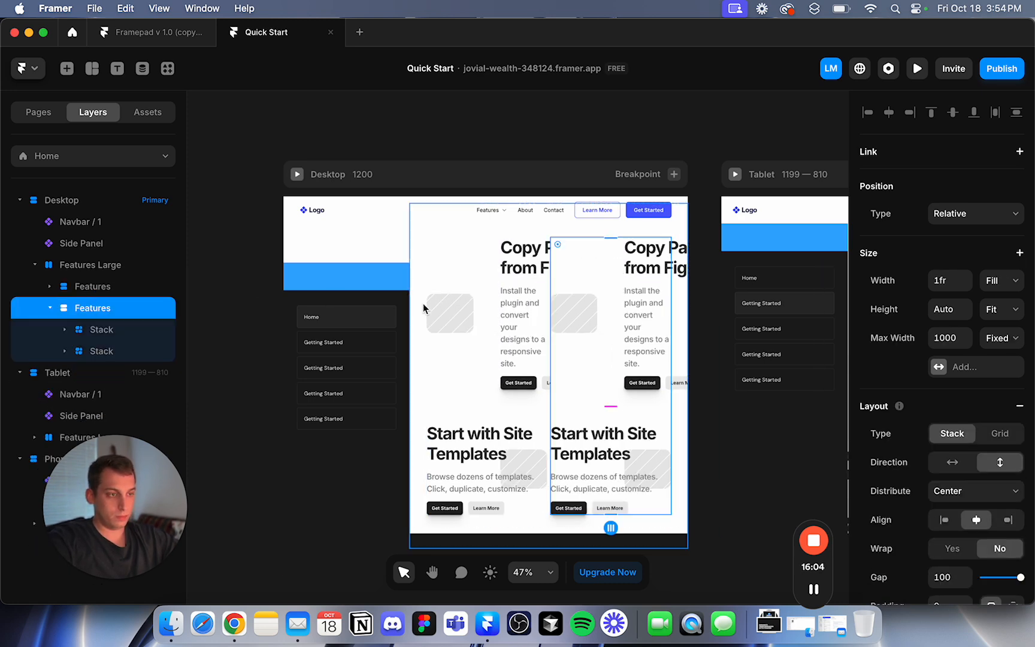
{"action": "left_click", "coordinate": [89, 269]}
{"action": "left_click", "coordinate": [999, 542]}
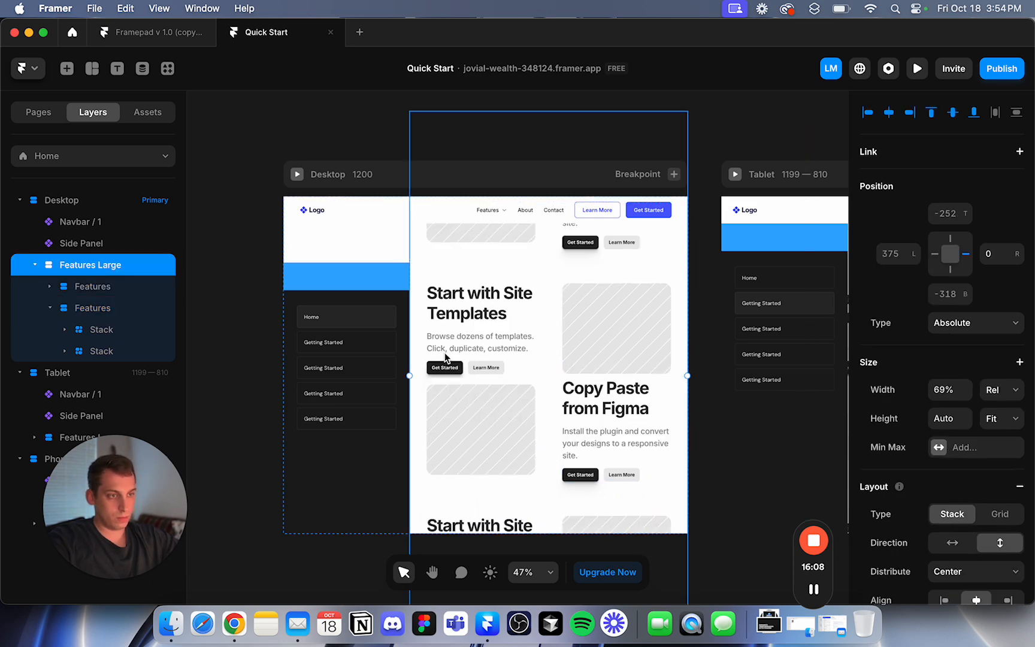
Preview the Desktop page with the duplicated content, and inspect the Features Large section's size settings.
{"action": "left_click", "coordinate": [96, 243]}
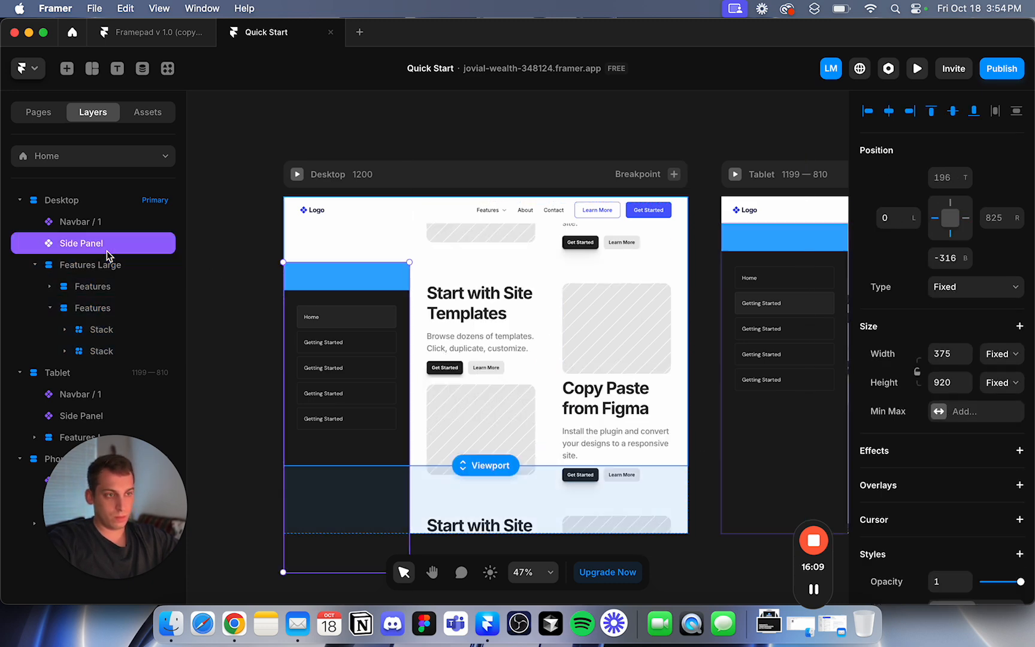
{"action": "left_click", "coordinate": [291, 179]}
{"action": "left_click", "coordinate": [293, 175]}
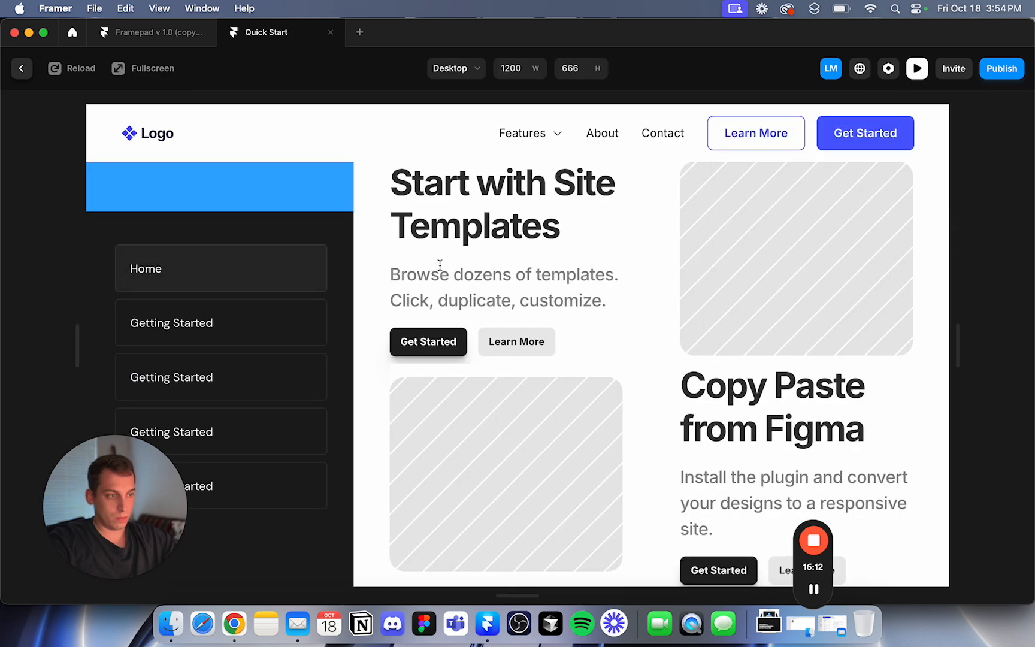
{"action": "left_click", "coordinate": [21, 68]}
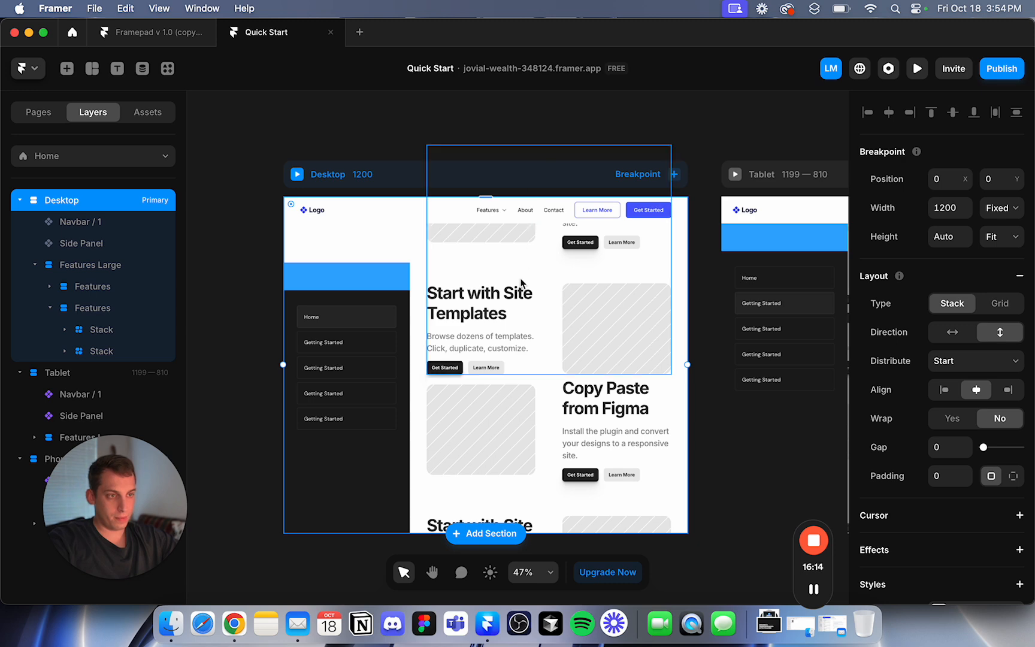
{"action": "left_click", "coordinate": [523, 283]}
{"action": "left_click", "coordinate": [143, 264]}
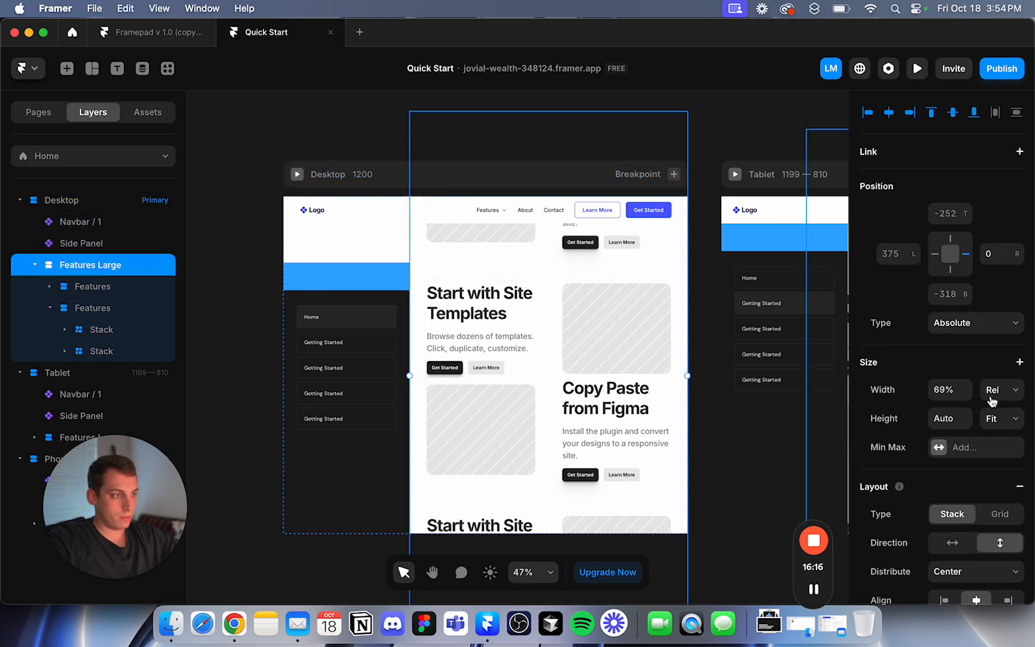
{"action": "left_click", "coordinate": [938, 390]}
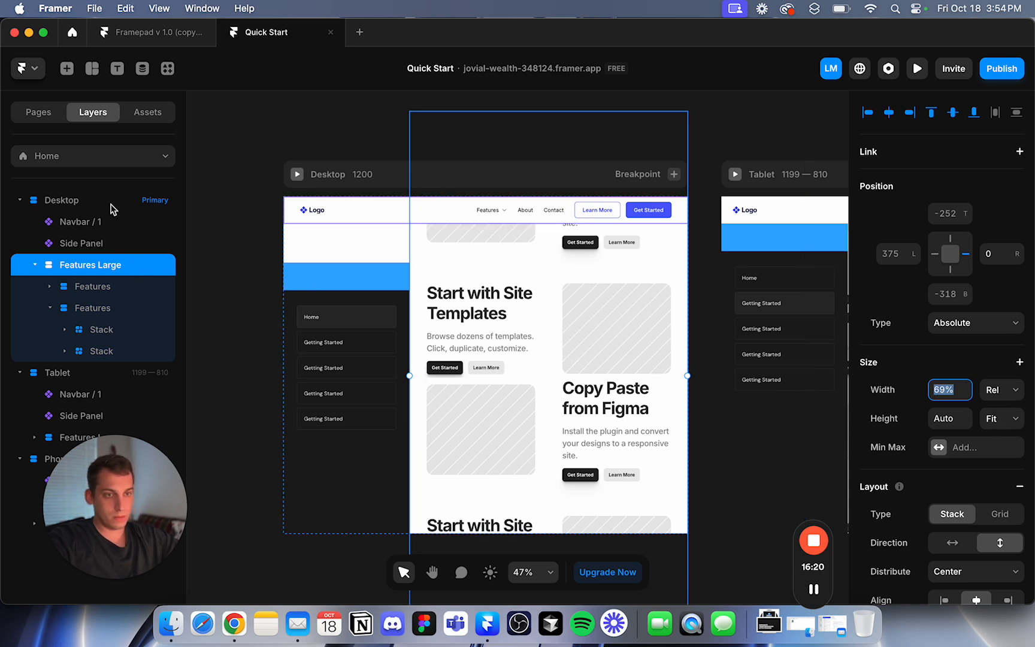
Set the Desktop breakpoint's height to Fixed and raise it in increments of 10 to 1720.
{"action": "left_click", "coordinate": [103, 201]}
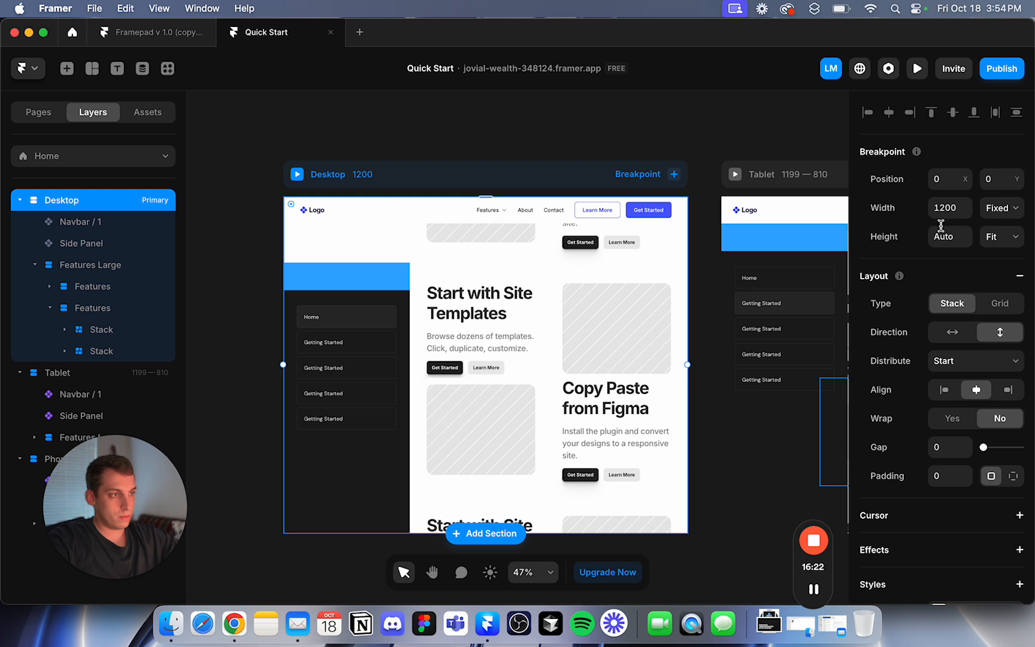
{"action": "left_click", "coordinate": [1002, 236]}
{"action": "left_click", "coordinate": [993, 194]}
{"action": "left_click", "coordinate": [939, 237]}
{"action": "key", "text": "shift+Up"}
{"action": "key", "text": "shift+Up"}
{"action": "key", "text": "shift+Up"}
{"action": "key", "text": "shift+Up"}
{"action": "key", "text": "shift+Up"}
{"action": "key", "text": "shift+Up"}
{"action": "key", "text": "shift+Up"}
{"action": "key", "text": "shift+Up"}
{"action": "key", "text": "shift+Up"}
{"action": "key", "text": "shift+Up"}
{"action": "key", "text": "shift+Up"}
{"action": "key", "text": "shift+Up"}
{"action": "key", "text": "shift+Up"}
{"action": "key", "text": "shift+Up"}
{"action": "key", "text": "shift+Up"}
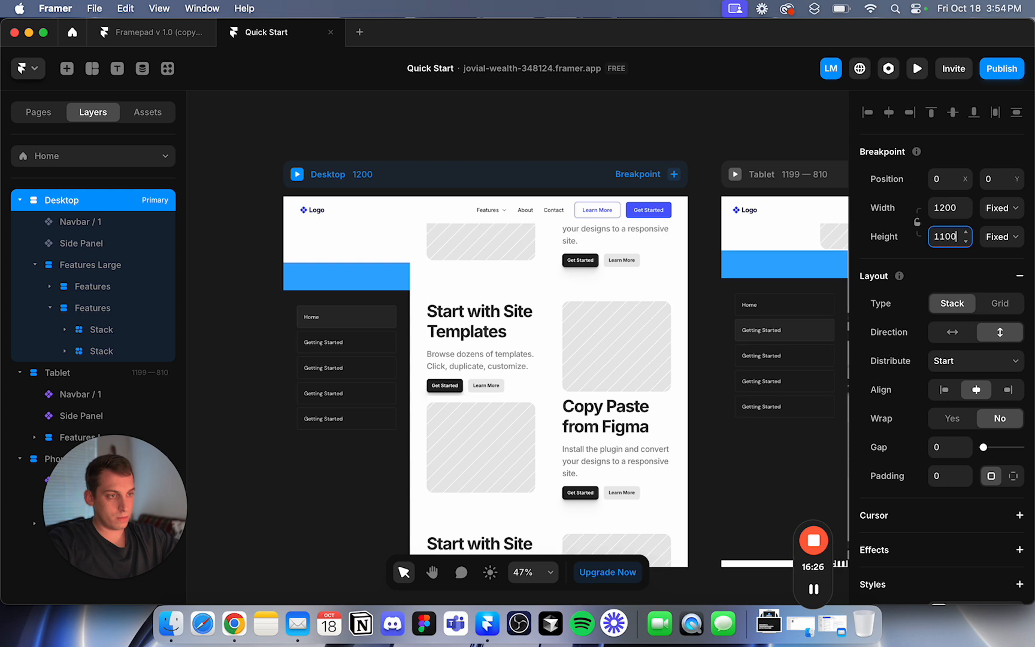
{"action": "key", "text": "shift+Up"}
{"action": "key", "text": "shift+Up"}
{"action": "key", "text": "shift+Up"}
{"action": "key", "text": "shift+Up"}
{"action": "key", "text": "shift+Up"}
{"action": "key", "text": "shift+Up"}
{"action": "key", "text": "shift+Up"}
{"action": "key", "text": "shift+Up"}
{"action": "key", "text": "shift+Up"}
{"action": "key", "text": "shift+Up"}
{"action": "key", "text": "shift+Up"}
{"action": "key", "text": "shift+Up"}
{"action": "key", "text": "shift+Up"}
{"action": "key", "text": "shift+Up"}
{"action": "key", "text": "shift+Up"}
{"action": "key", "text": "shift+Up"}
{"action": "key", "text": "shift+Up"}
{"action": "key", "text": "shift+Up"}
{"action": "key", "text": "shift+Up"}
{"action": "key", "text": "shift+Up"}
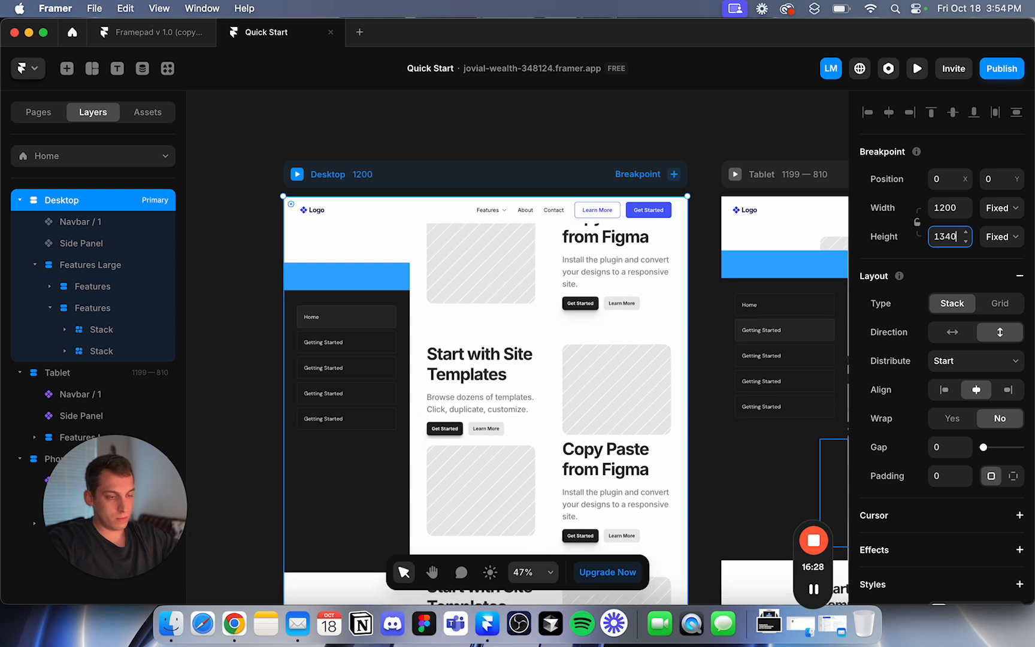
{"action": "key", "text": "shift+Up"}
{"action": "key", "text": "shift+Up"}
{"action": "key", "text": "shift+Up"}
{"action": "key", "text": "shift+Up"}
{"action": "key", "text": "shift+Up"}
{"action": "key", "text": "shift+Up"}
{"action": "key", "text": "shift+Up"}
{"action": "key", "text": "shift+Up"}
{"action": "key", "text": "shift+Up"}
{"action": "key", "text": "shift+Up"}
{"action": "key", "text": "shift+Up"}
{"action": "key", "text": "shift+Up"}
{"action": "key", "text": "shift+Up"}
{"action": "key", "text": "shift+Up"}
{"action": "key", "text": "shift+Up"}
{"action": "key", "text": "shift+Up"}
{"action": "key", "text": "shift+Up"}
{"action": "key", "text": "shift+Up"}
{"action": "key", "text": "shift+Up"}
{"action": "key", "text": "shift+Up"}
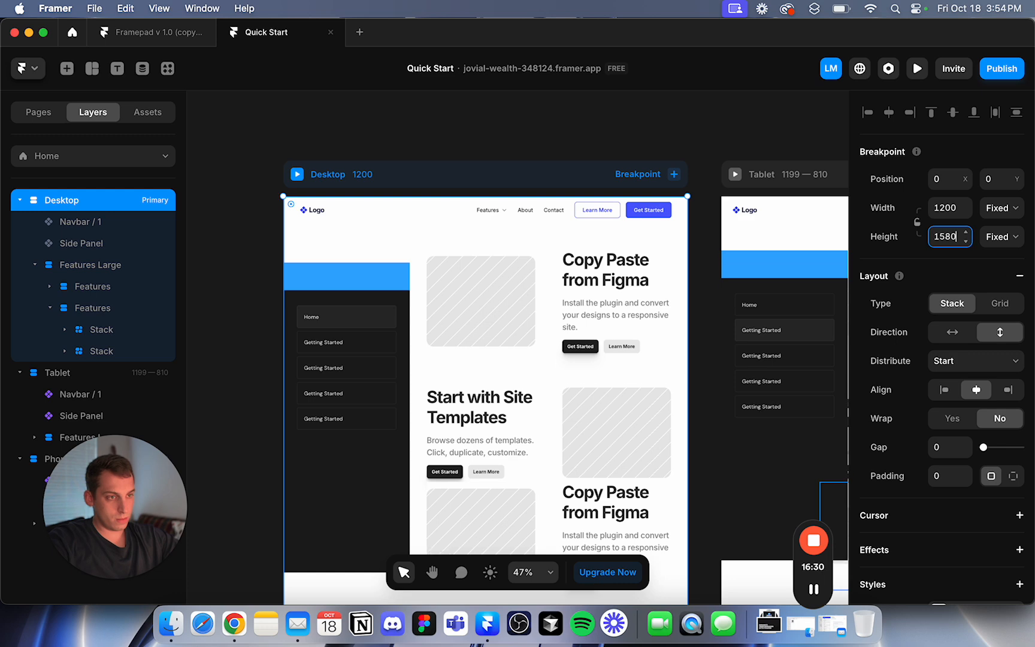
{"action": "key", "text": "shift+Up"}
{"action": "key", "text": "shift+Up"}
{"action": "key", "text": "shift+Up"}
{"action": "key", "text": "shift+Up"}
{"action": "key", "text": "shift+Up"}
{"action": "key", "text": "shift+Up"}
{"action": "key", "text": "shift+Up"}
{"action": "key", "text": "shift+Up"}
{"action": "key", "text": "shift+Up"}
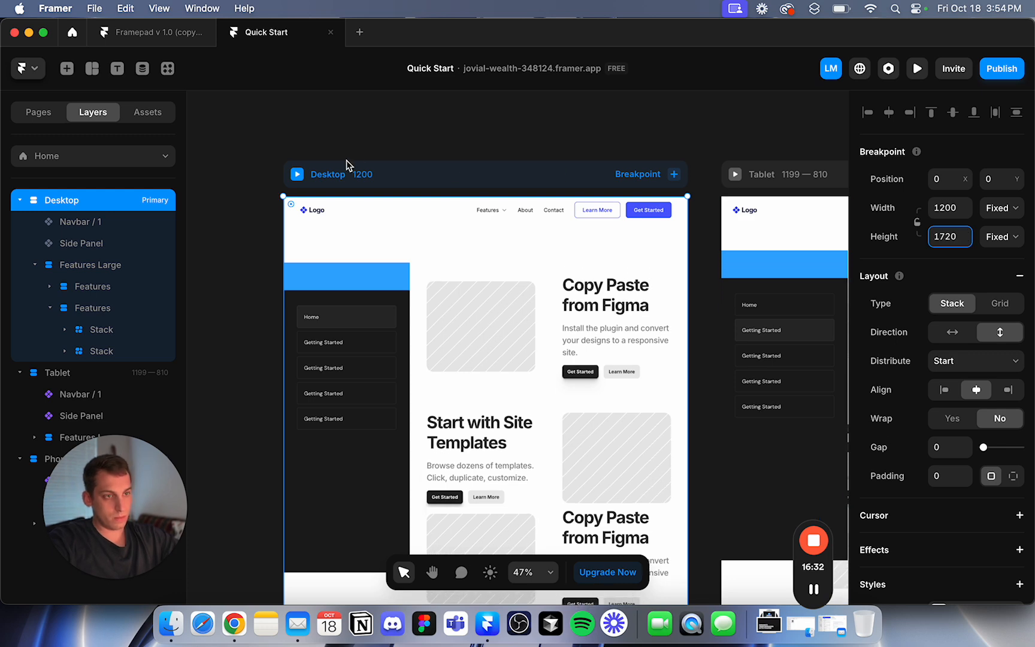
Preview the Desktop page and check how the content scrolls beside the fixed Side Panel.
{"action": "left_click", "coordinate": [296, 175]}
{"action": "scroll", "coordinate": [461, 286], "scroll_direction": "down", "scroll_amount": 3}
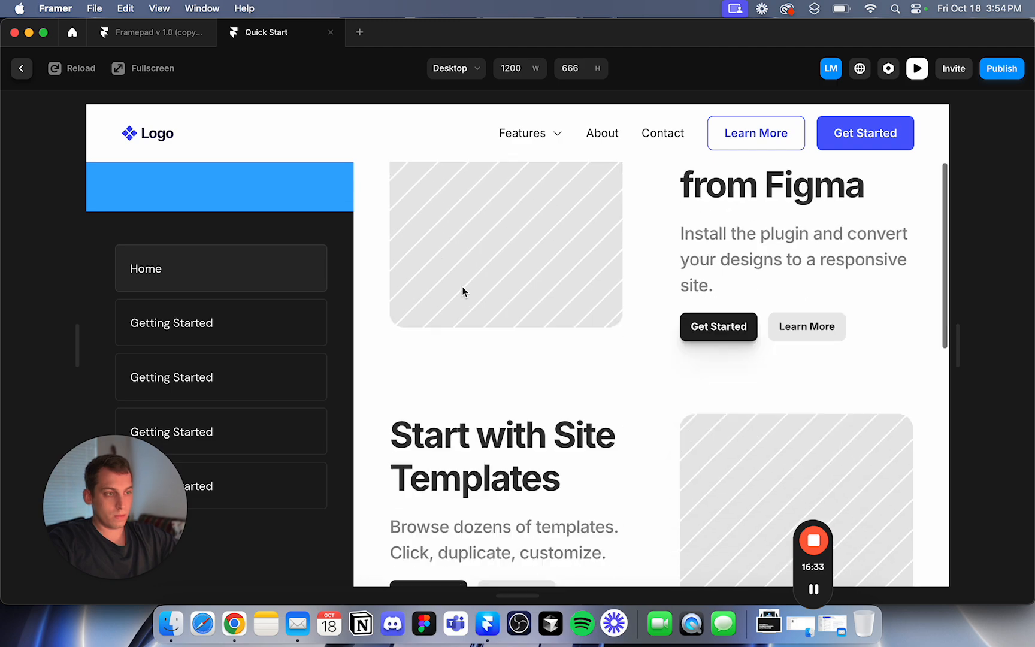
{"action": "scroll", "coordinate": [462, 287], "scroll_direction": "down", "scroll_amount": 3}
{"action": "scroll", "coordinate": [462, 286], "scroll_direction": "up", "scroll_amount": 3}
{"action": "scroll", "coordinate": [462, 286], "scroll_direction": "down", "scroll_amount": 10}
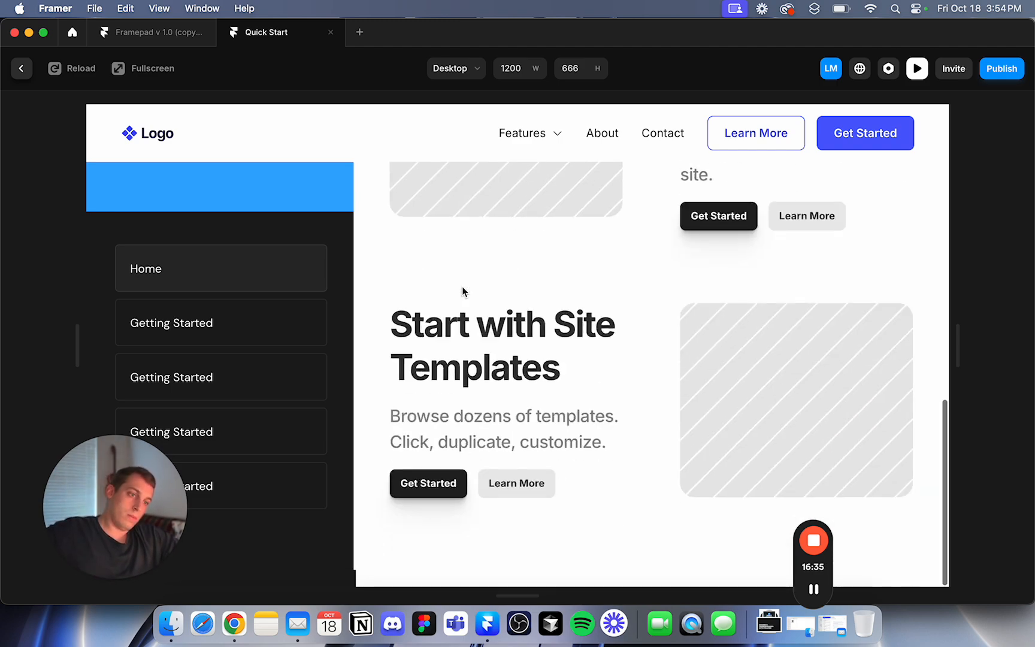
{"action": "scroll", "coordinate": [462, 286], "scroll_direction": "up", "scroll_amount": 1}
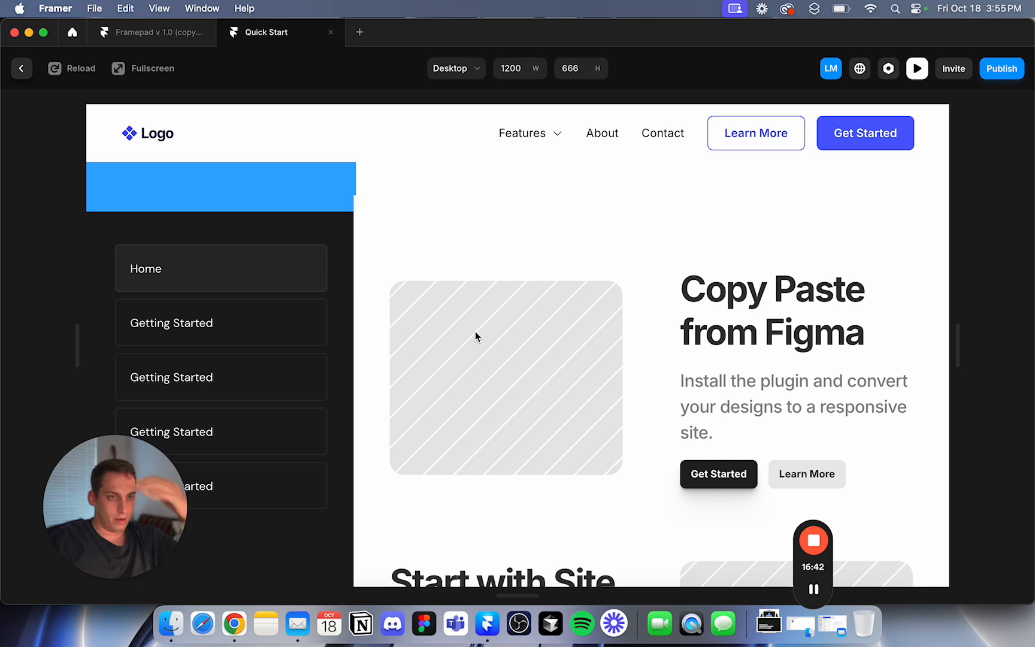
{"action": "left_click", "coordinate": [21, 68]}
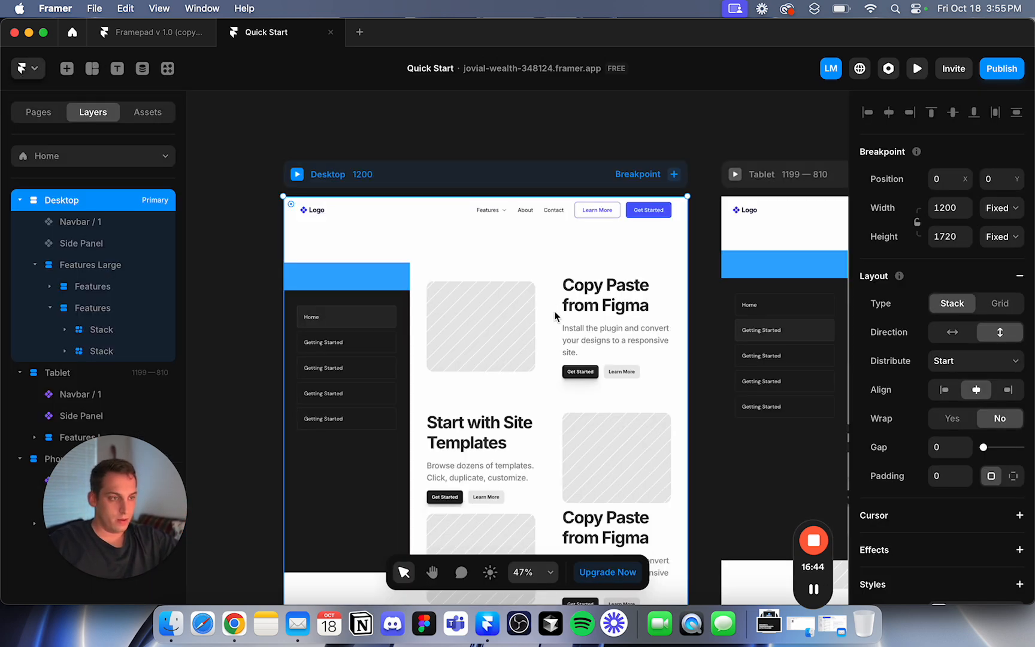
Set the first "Copy Paste from Figma" stack's direction to vertical so its image sits above the content.
{"action": "left_click", "coordinate": [237, 224]}
{"action": "left_click", "coordinate": [541, 305]}
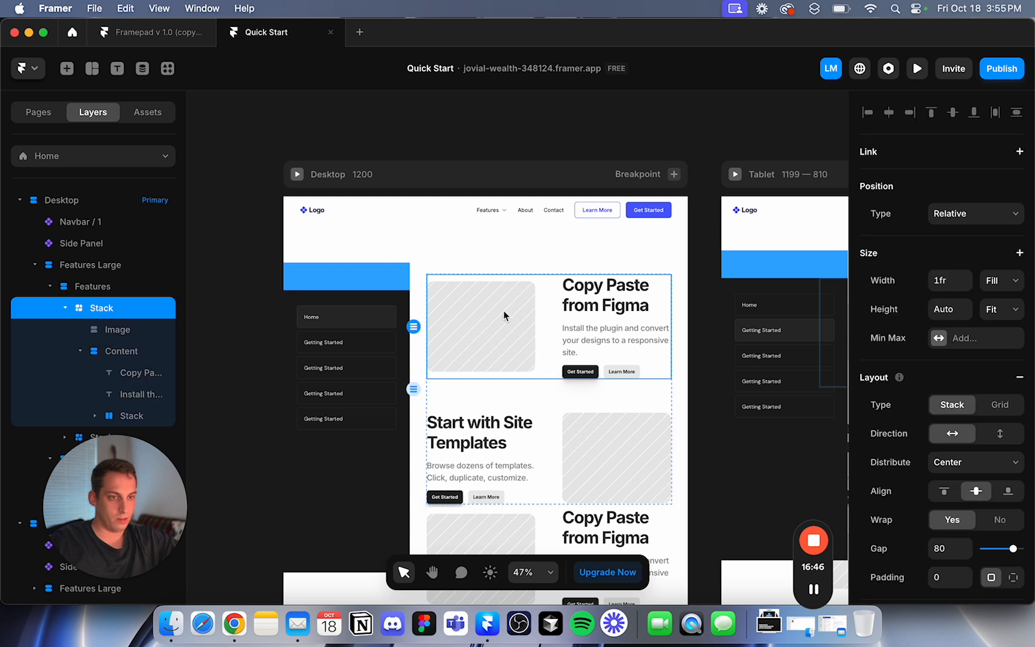
{"action": "left_click", "coordinate": [79, 351]}
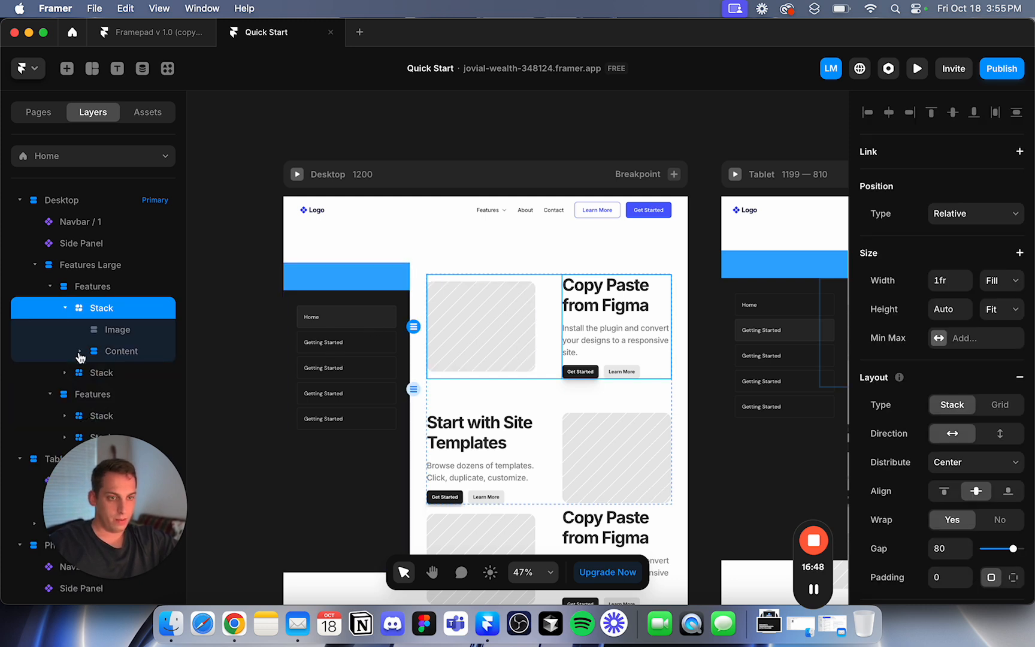
{"action": "left_click", "coordinate": [998, 439]}
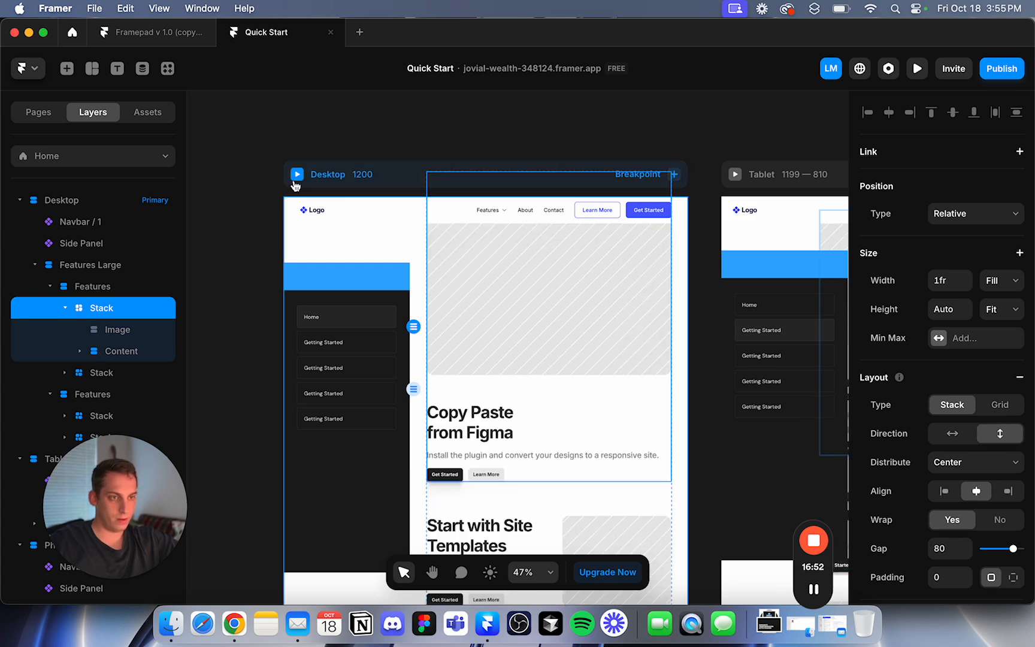
Preview the Desktop page to check the vertically stacked image and text while scrolling.
{"action": "left_click", "coordinate": [296, 178]}
{"action": "scroll", "coordinate": [497, 318], "scroll_direction": "down", "scroll_amount": 5}
{"action": "scroll", "coordinate": [512, 328], "scroll_direction": "up", "scroll_amount": 5}
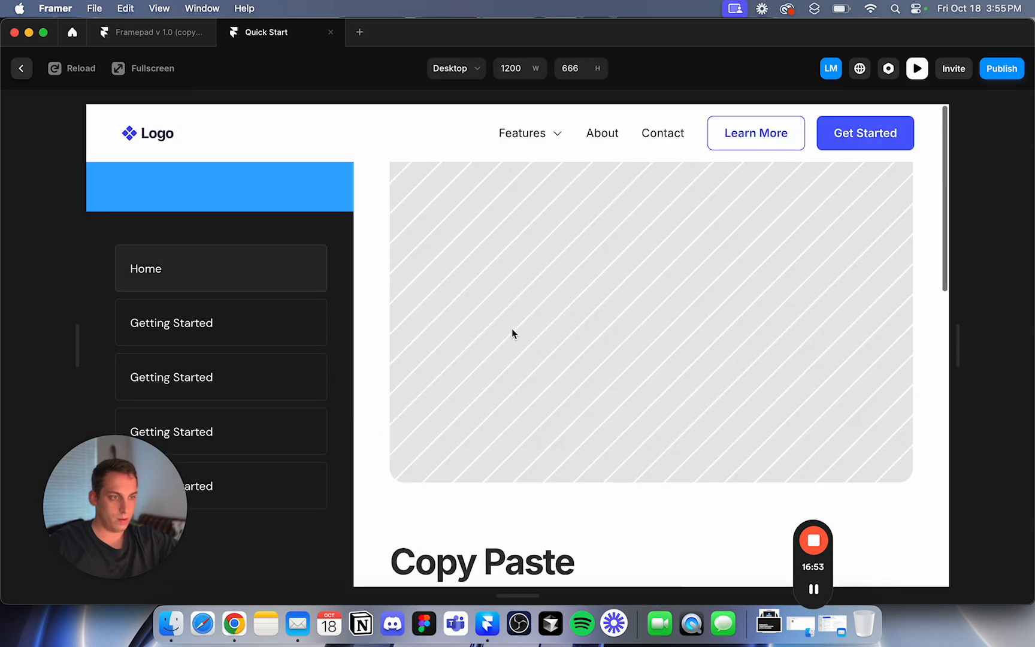
{"action": "left_click", "coordinate": [21, 68]}
Move the Features Large section down to a top offset of 80, directly below the Navbar.
{"action": "left_click", "coordinate": [436, 249]}
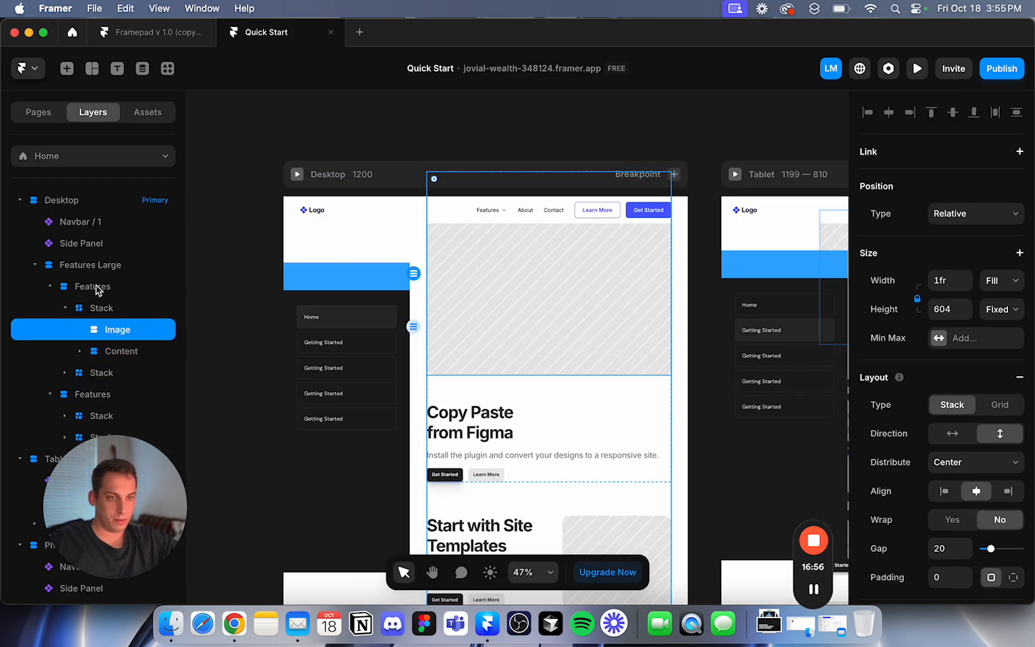
{"action": "left_click", "coordinate": [90, 264]}
{"action": "left_click_drag", "start_coordinate": [539, 265], "coordinate": [539, 353]}
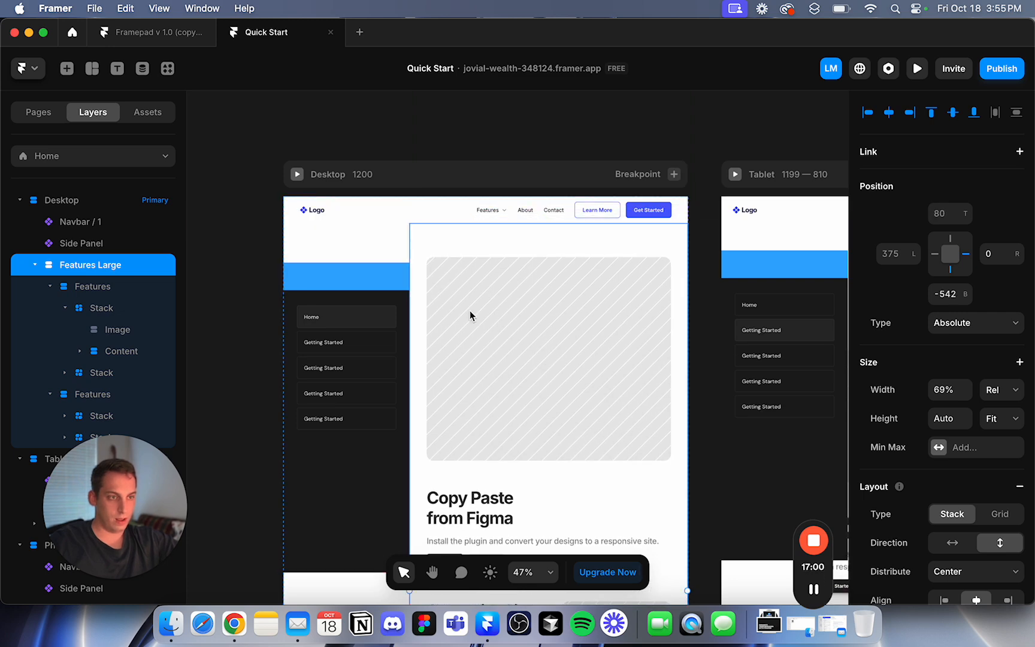
Preview the Desktop page and examine the repositioned content from its start down to the lower feature blocks.
{"action": "left_click", "coordinate": [297, 174]}
{"action": "scroll", "coordinate": [358, 222], "scroll_direction": "down", "scroll_amount": 5}
{"action": "scroll", "coordinate": [358, 223], "scroll_direction": "up", "scroll_amount": 5}
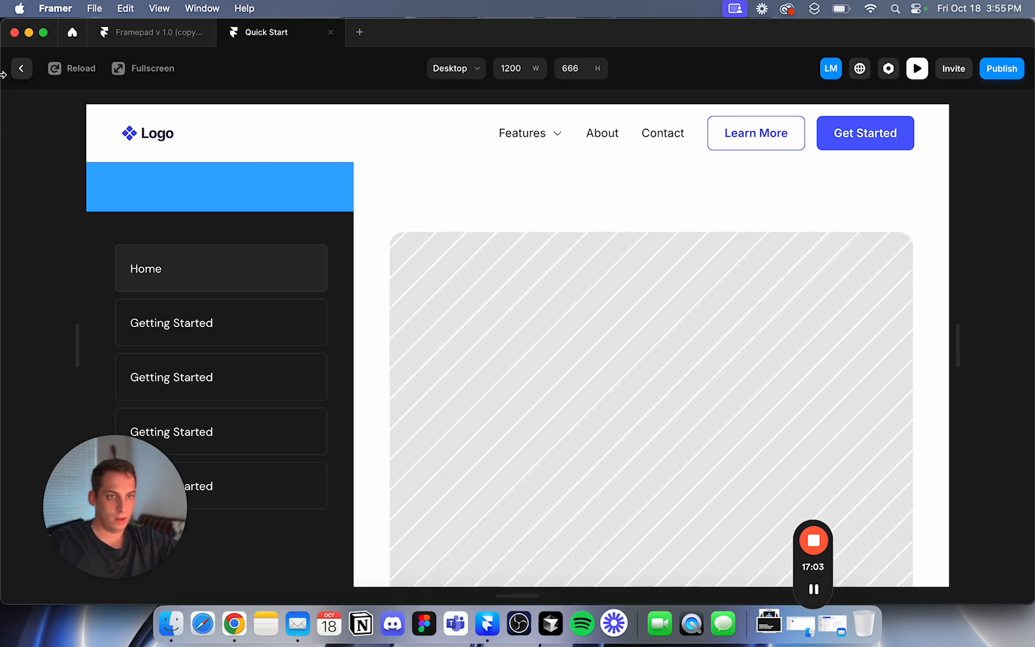
{"action": "left_click", "coordinate": [21, 69]}
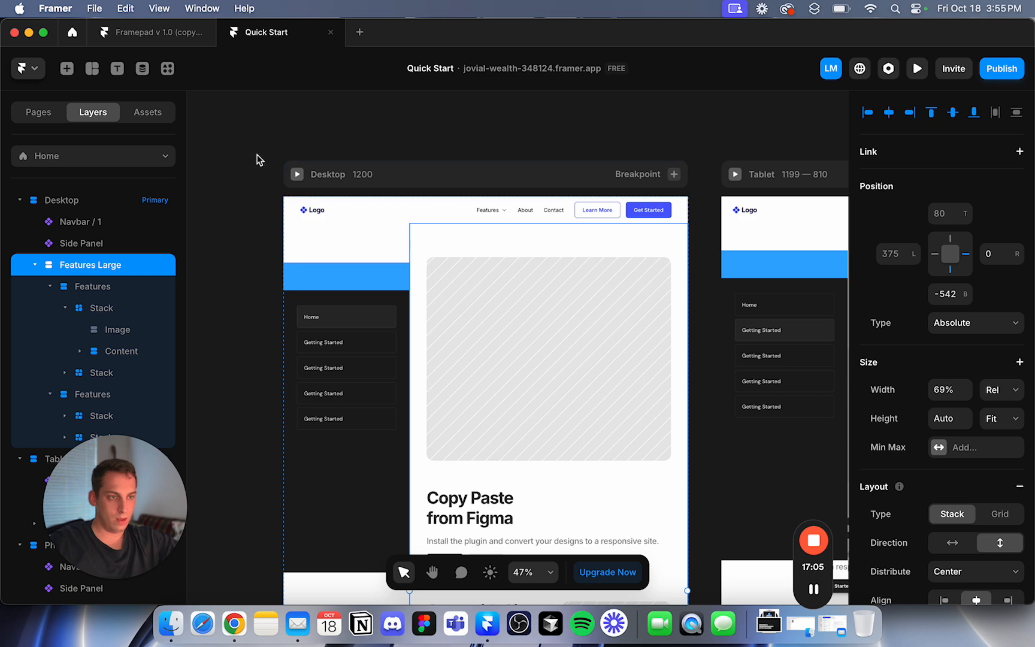
{"action": "left_click", "coordinate": [297, 174]}
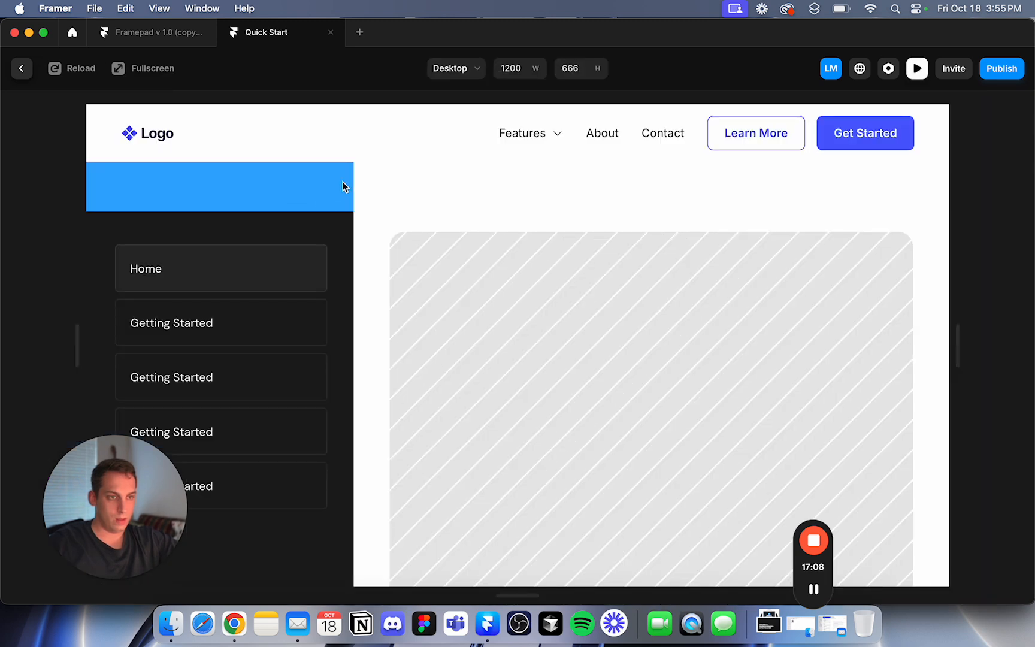
{"action": "scroll", "coordinate": [308, 268], "scroll_direction": "down", "scroll_amount": 10}
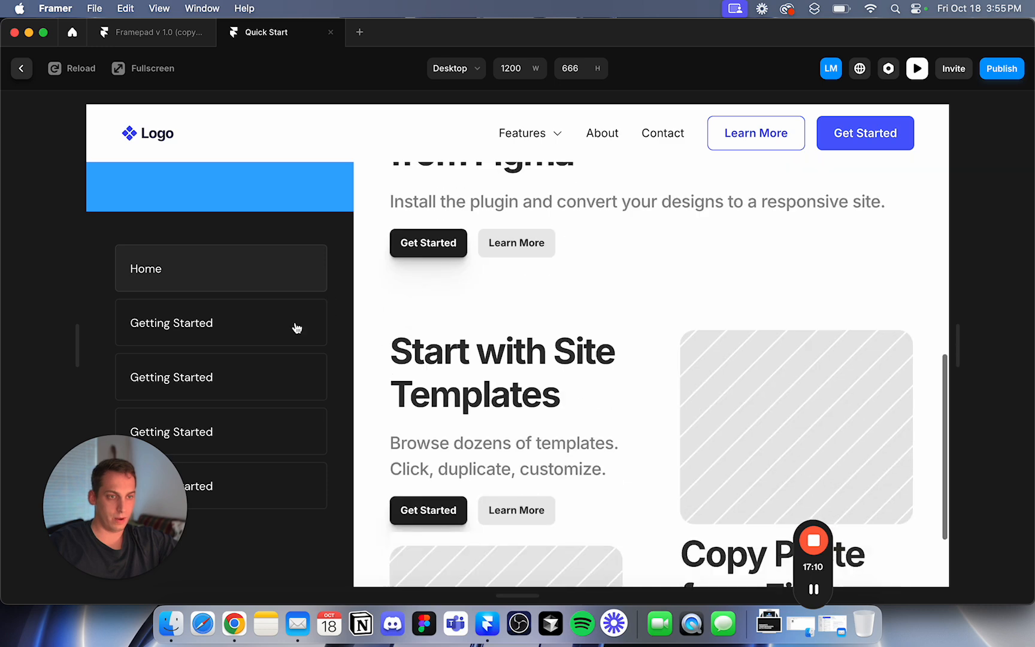
Move the Desktop page's fixed Side Panel up to a top offset of 80, directly below the Navbar.
{"action": "left_click", "coordinate": [24, 72]}
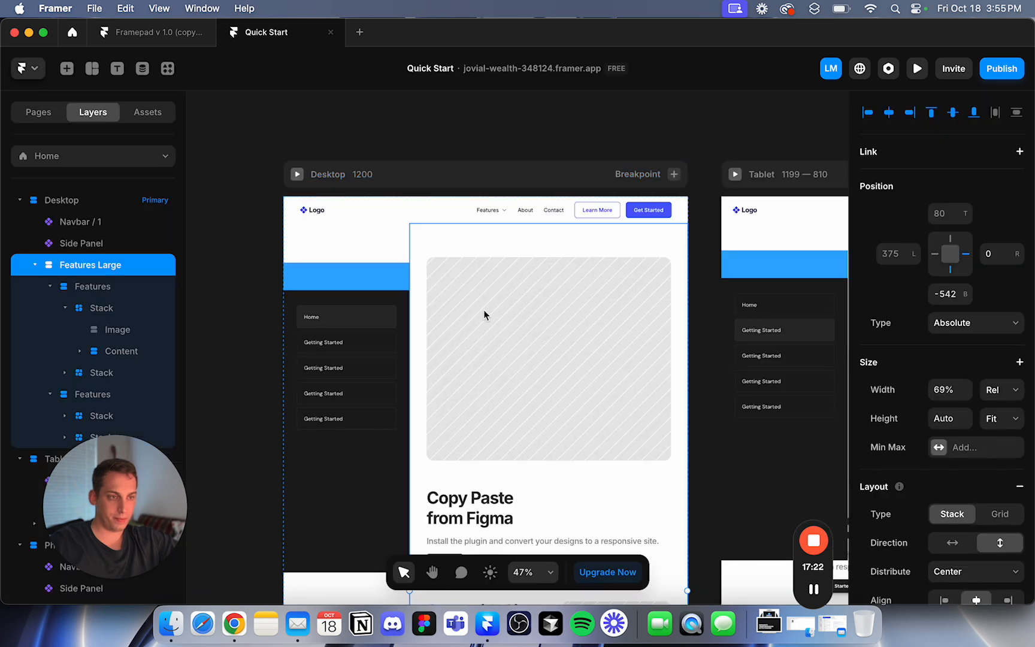
{"action": "scroll", "coordinate": [480, 306], "scroll_direction": "down", "scroll_amount": 4}
{"action": "left_click", "coordinate": [373, 234]}
{"action": "scroll", "coordinate": [373, 234], "scroll_direction": "up", "scroll_amount": 5}
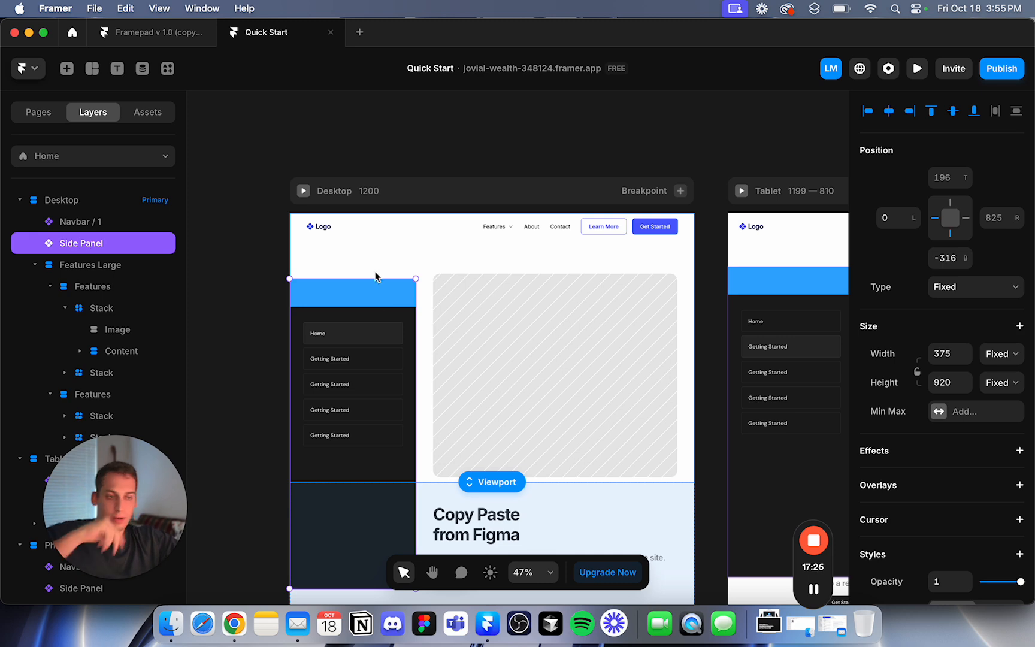
{"action": "left_click", "coordinate": [361, 235]}
{"action": "left_click_drag", "start_coordinate": [351, 312], "coordinate": [356, 272]}
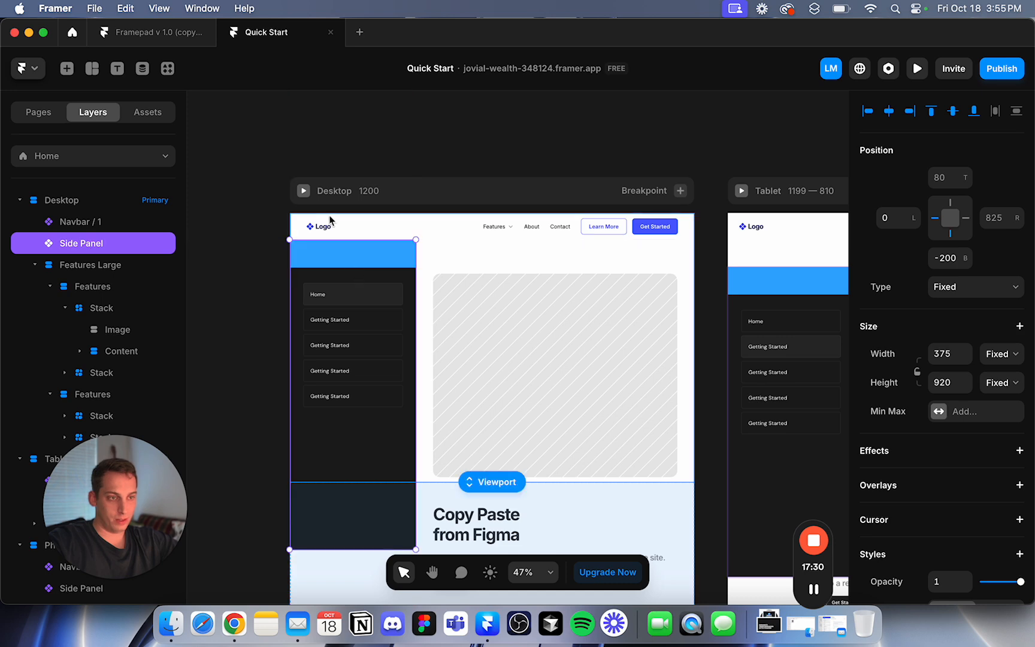
Preview the Desktop page and check the Side Panel's position below the Navbar while scrolling the content.
{"action": "left_click", "coordinate": [303, 191]}
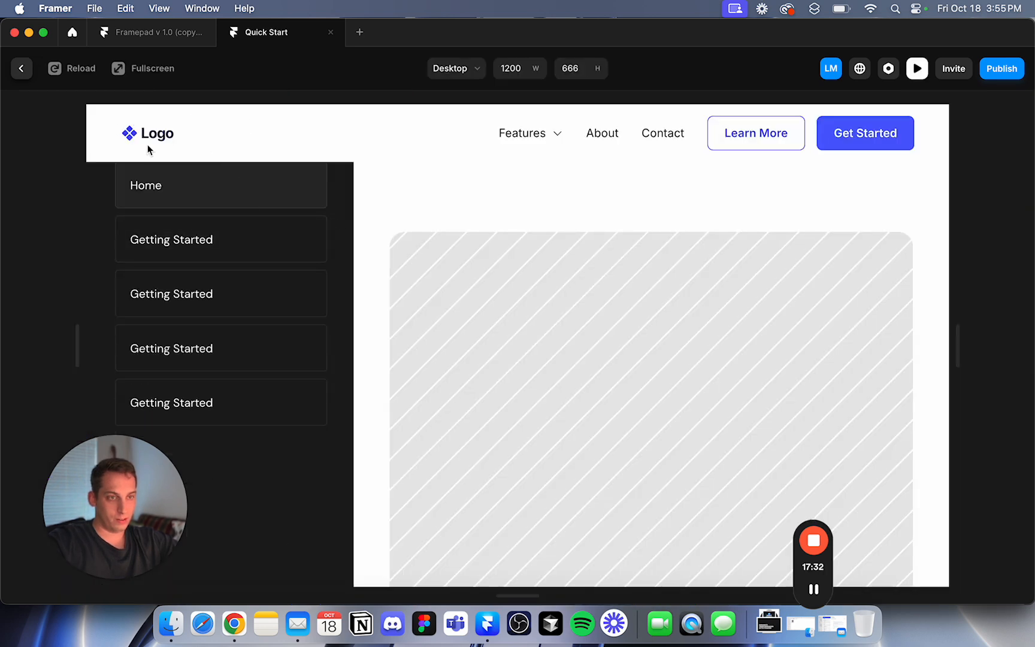
{"action": "left_click", "coordinate": [21, 68]}
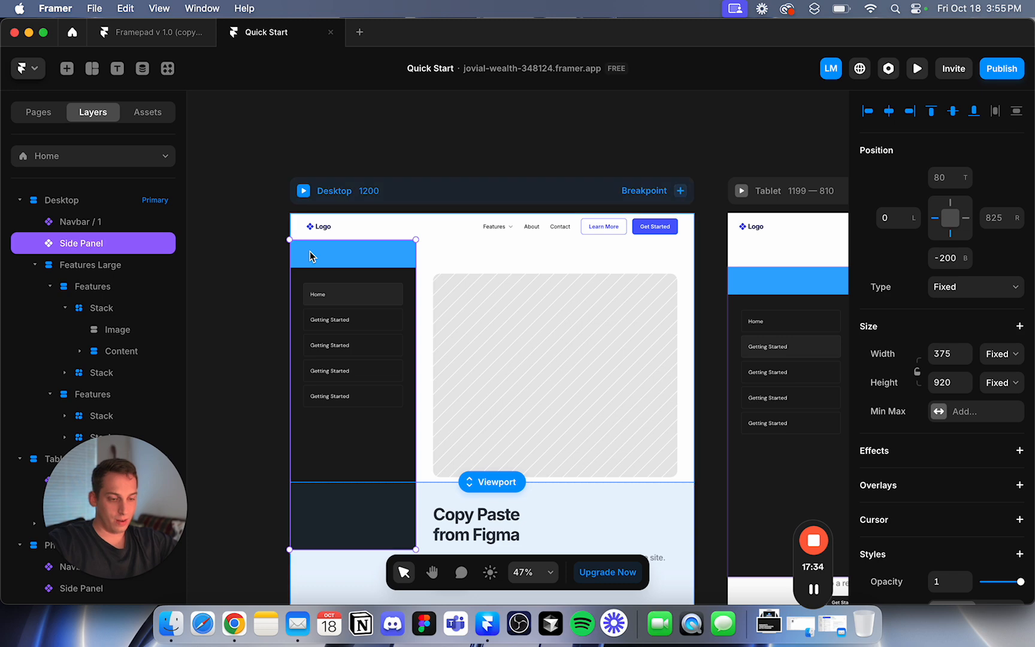
{"action": "left_click", "coordinate": [303, 191]}
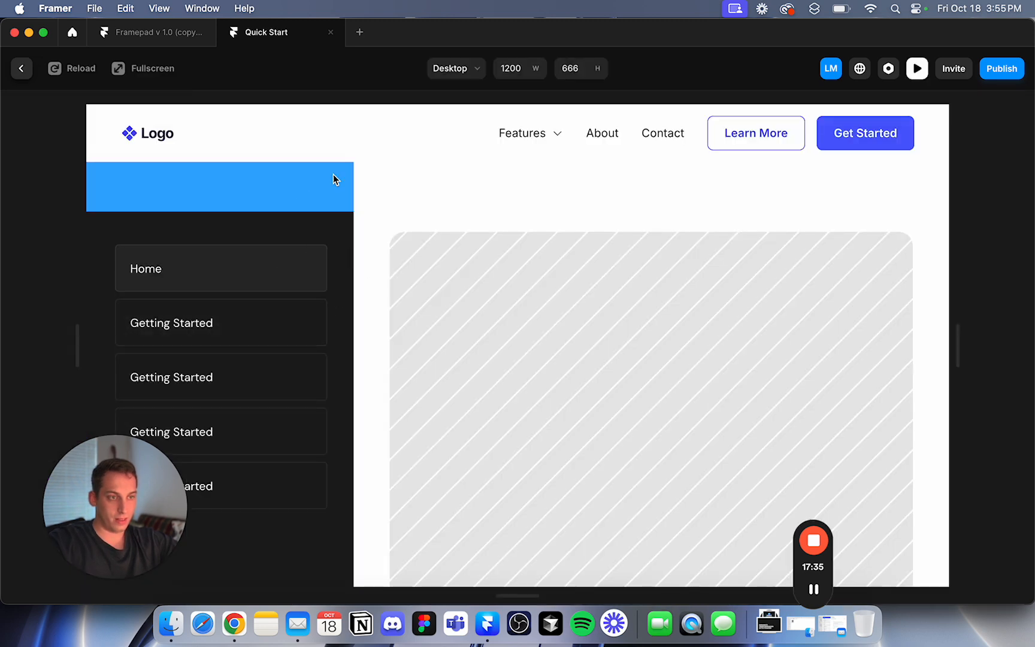
{"action": "scroll", "coordinate": [388, 203], "scroll_direction": "down", "scroll_amount": 10}
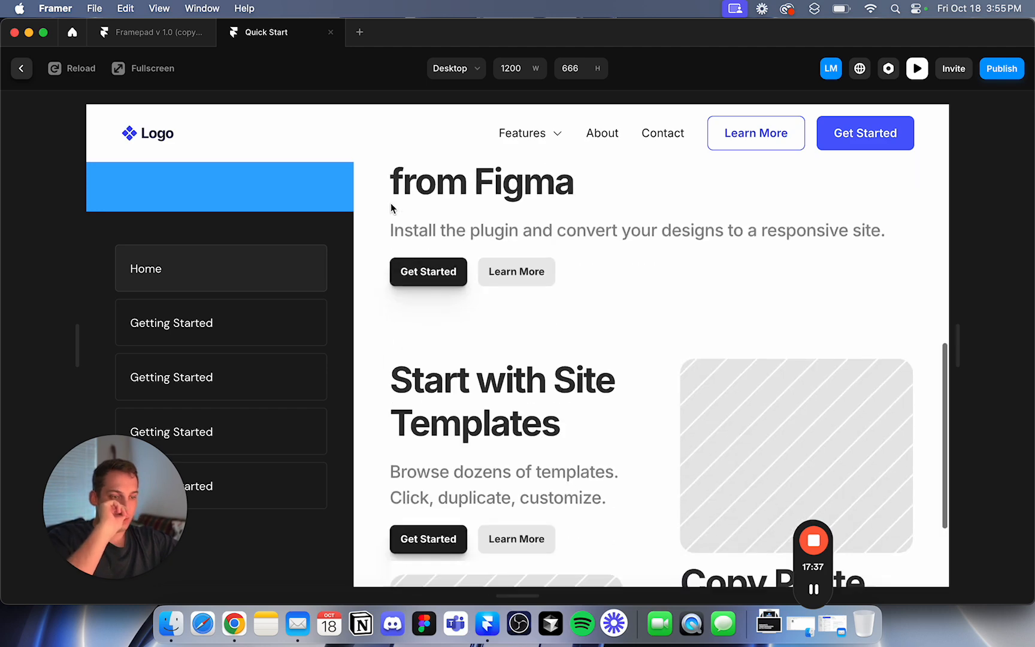
Leave the preview and publish the latest changes to the site.
{"action": "left_click", "coordinate": [19, 70]}
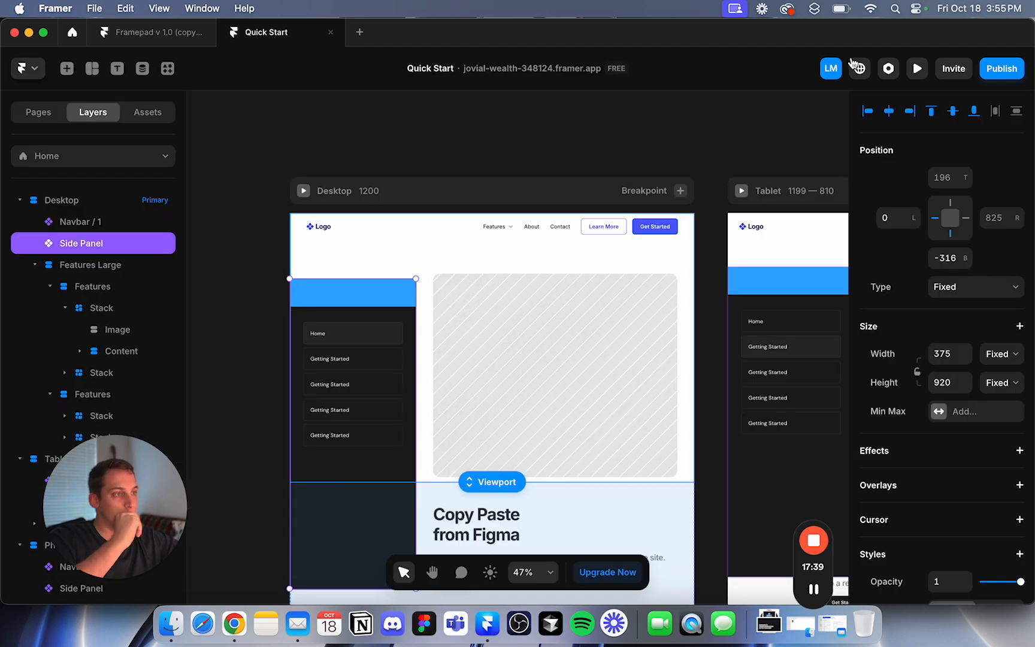
{"action": "left_click", "coordinate": [1003, 68]}
{"action": "left_click", "coordinate": [892, 207]}
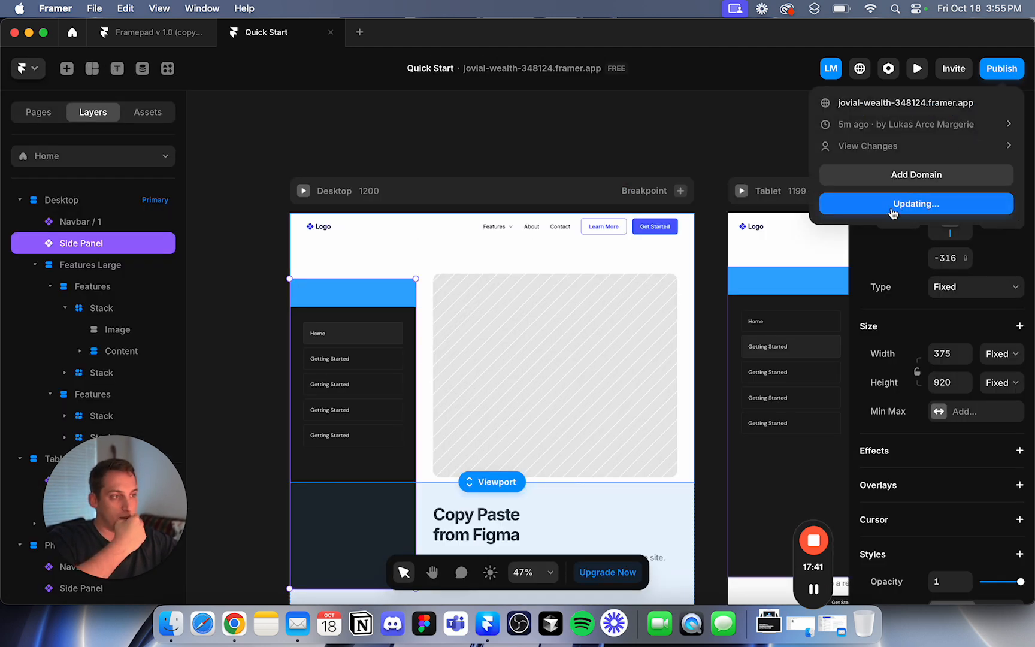
Switch to Chrome and examine how the fixed side panel and navbar behave on the published site while the page content scrolls.
{"action": "left_click", "coordinate": [234, 626]}
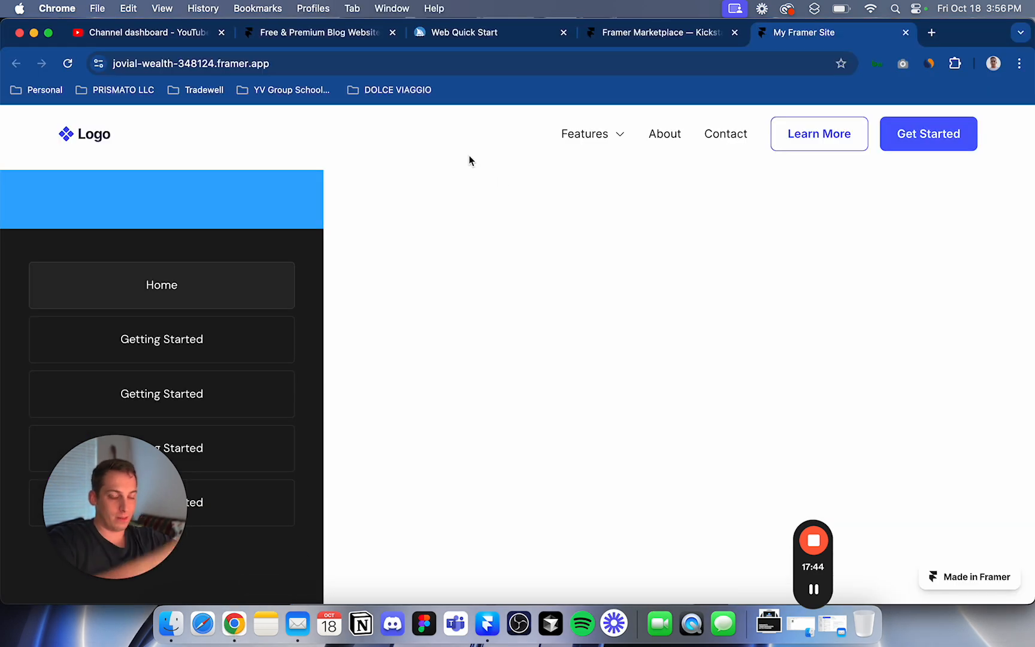
{"action": "scroll", "coordinate": [376, 269], "scroll_direction": "down", "scroll_amount": 10}
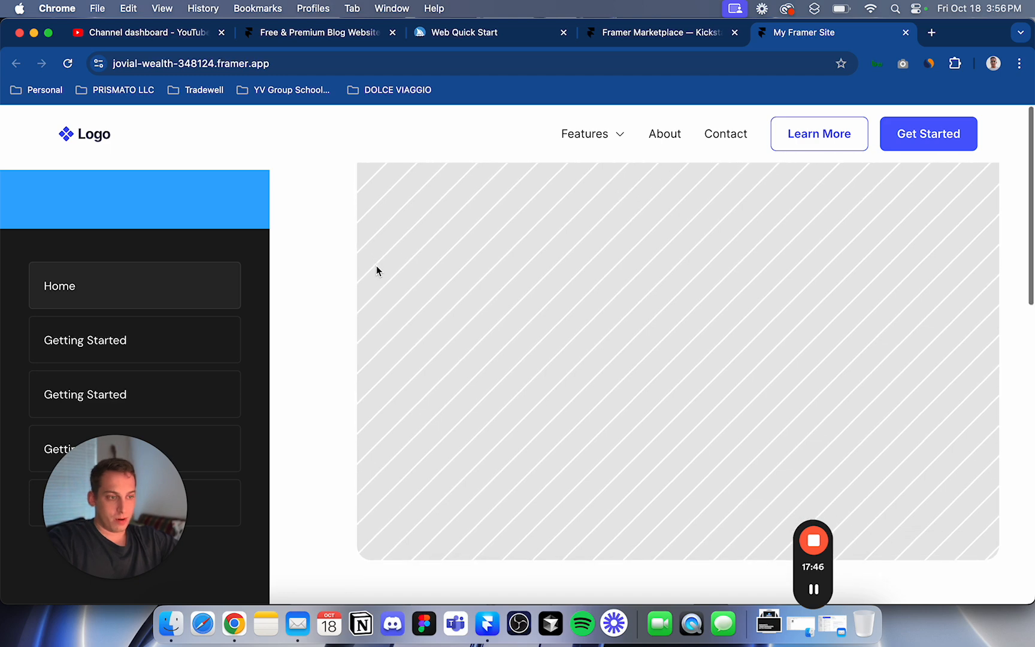
{"action": "scroll", "coordinate": [377, 265], "scroll_direction": "up", "scroll_amount": 12}
{"action": "scroll", "coordinate": [376, 265], "scroll_direction": "down", "scroll_amount": 2}
{"action": "scroll", "coordinate": [377, 266], "scroll_direction": "up", "scroll_amount": 2}
{"action": "scroll", "coordinate": [377, 266], "scroll_direction": "down", "scroll_amount": 8}
{"action": "scroll", "coordinate": [376, 267], "scroll_direction": "up", "scroll_amount": 8}
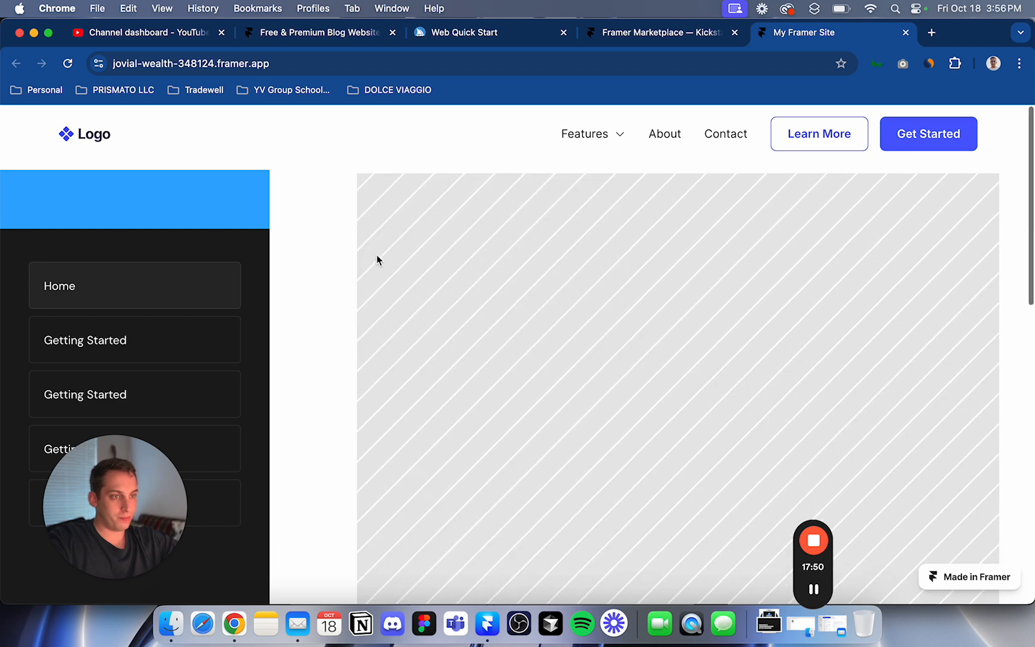
{"action": "scroll", "coordinate": [359, 263], "scroll_direction": "down", "scroll_amount": 8}
{"action": "scroll", "coordinate": [347, 264], "scroll_direction": "up", "scroll_amount": 2}
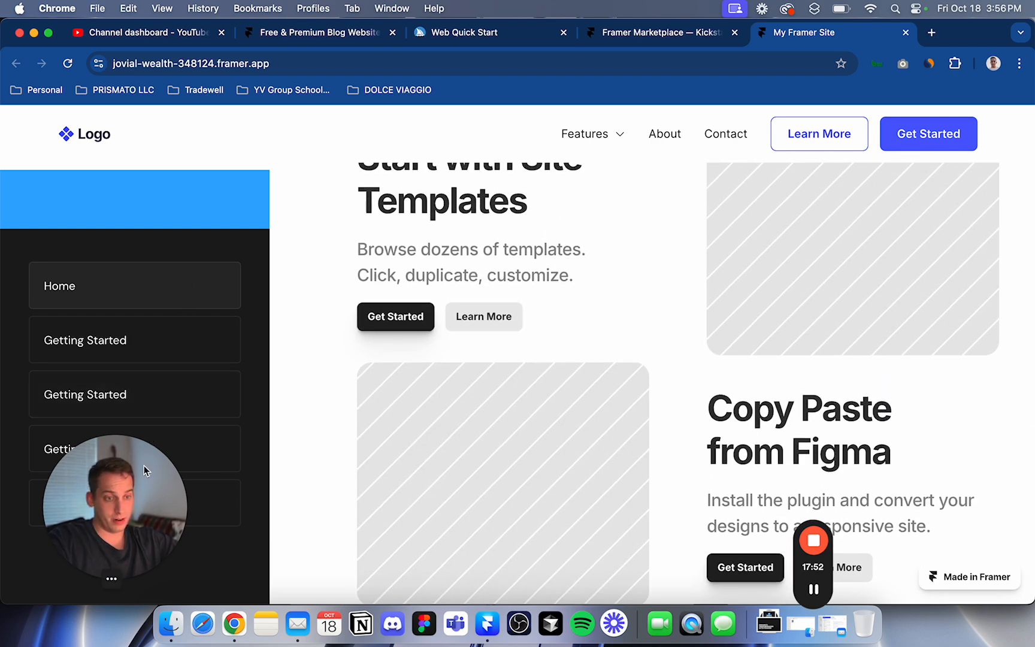
{"action": "left_click_drag", "start_coordinate": [150, 469], "coordinate": [139, 468]}
{"action": "scroll", "coordinate": [272, 454], "scroll_direction": "down", "scroll_amount": 1}
{"action": "scroll", "coordinate": [252, 438], "scroll_direction": "up", "scroll_amount": 1}
{"action": "scroll", "coordinate": [252, 439], "scroll_direction": "up", "scroll_amount": 10}
{"action": "scroll", "coordinate": [252, 439], "scroll_direction": "down", "scroll_amount": 10}
{"action": "left_click", "coordinate": [135, 359]}
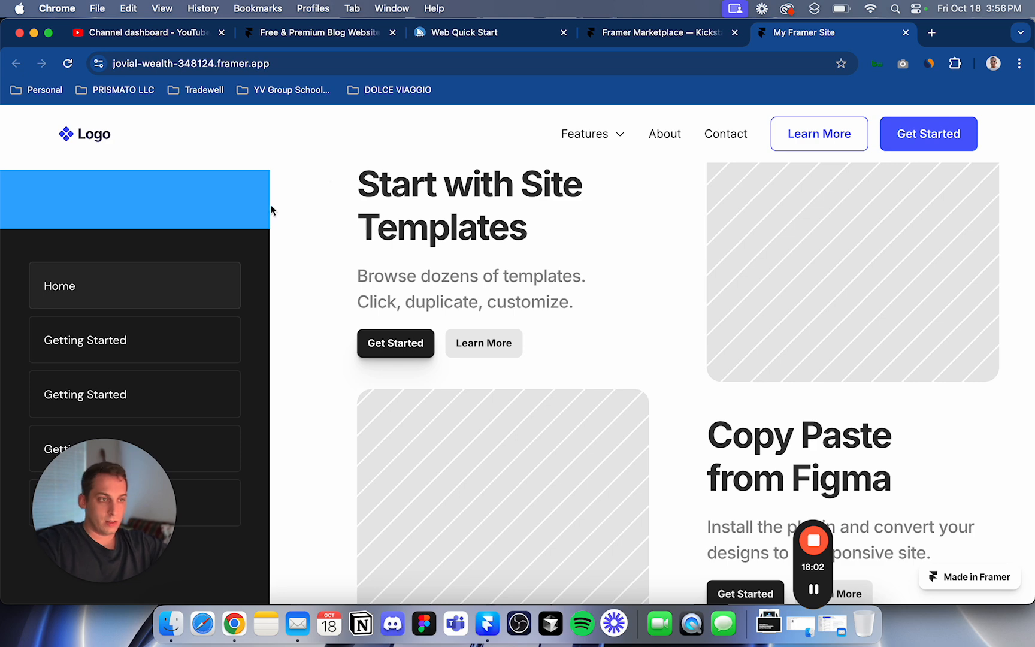
{"action": "scroll", "coordinate": [267, 215], "scroll_direction": "up", "scroll_amount": 3}
{"action": "scroll", "coordinate": [267, 214], "scroll_direction": "up", "scroll_amount": 8}
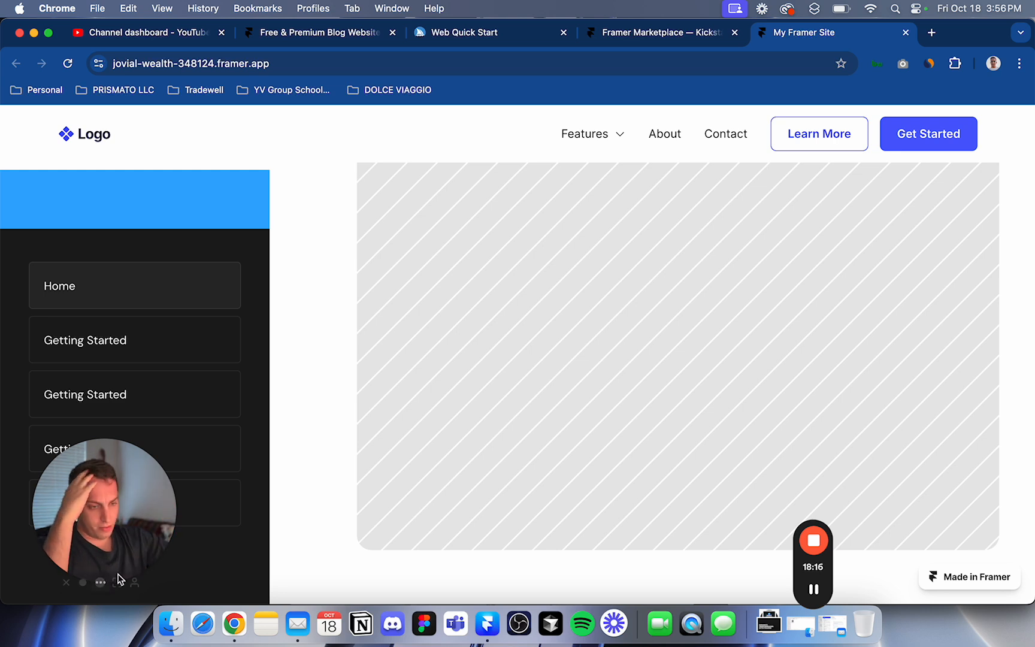
Switch back to Framer and open the Side Panel component for editing.
{"action": "left_click", "coordinate": [485, 632]}
{"action": "left_click", "coordinate": [395, 153]}
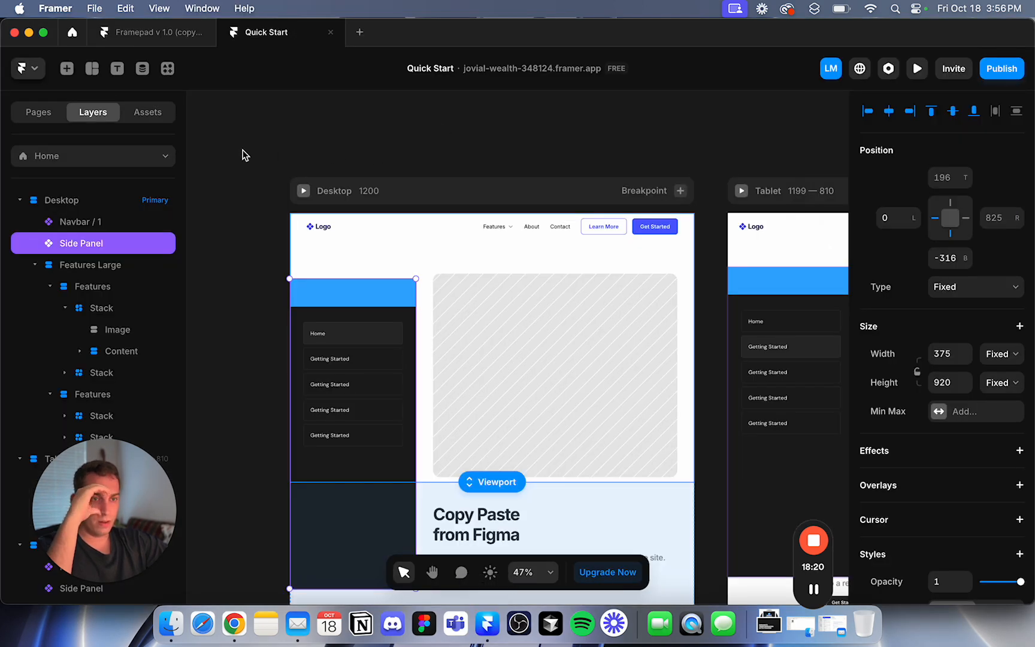
{"action": "left_click", "coordinate": [157, 118]}
{"action": "double_click", "coordinate": [92, 225]}
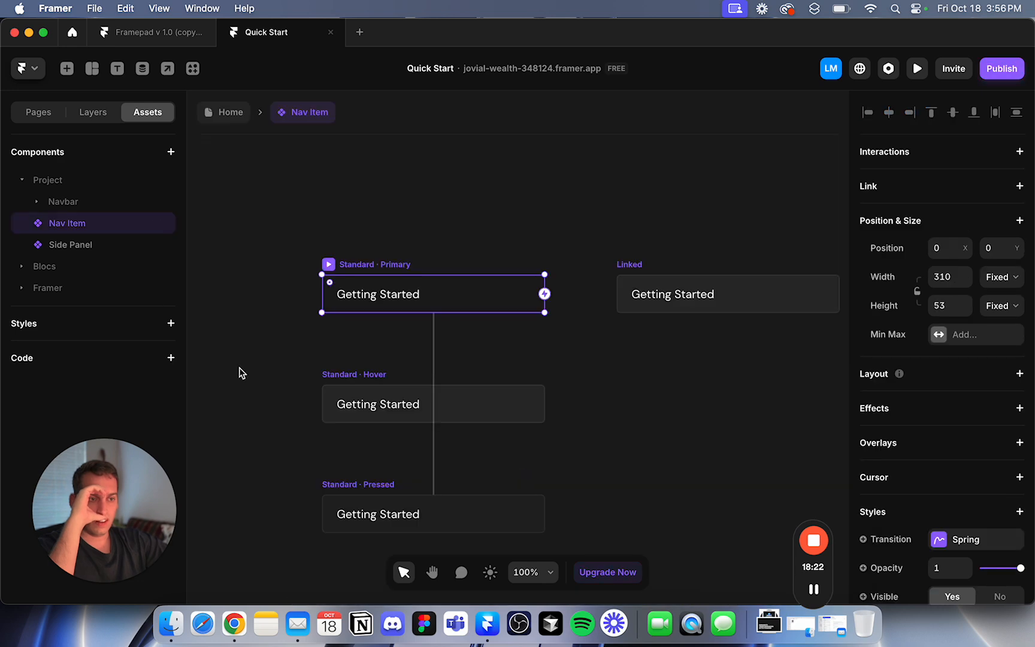
{"action": "double_click", "coordinate": [70, 244]}
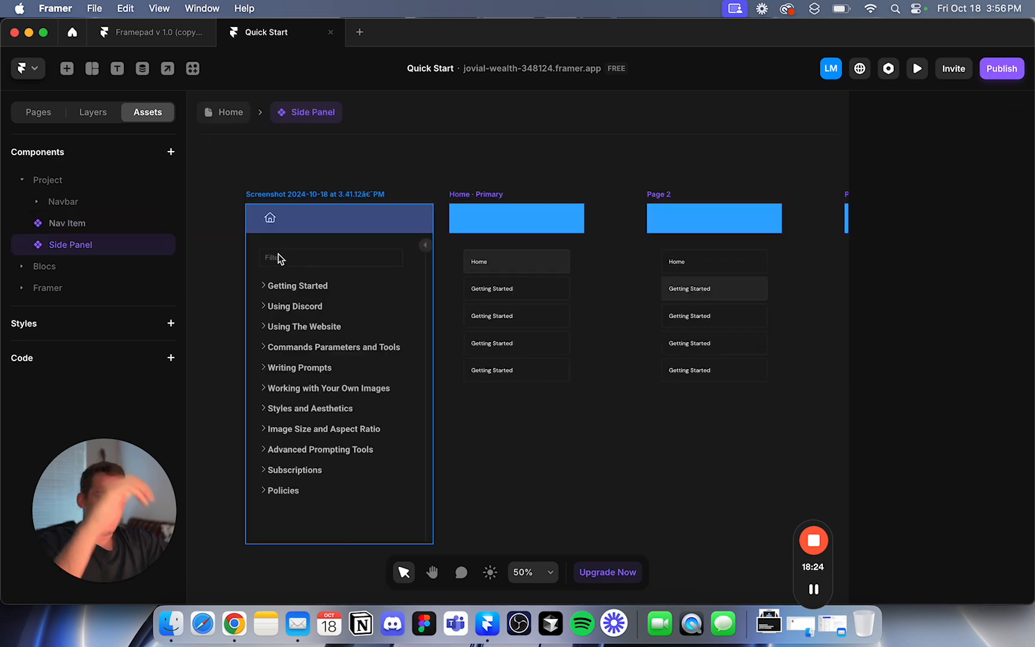
Move the reference screenshot away from the Side Panel variants to leave clear space beside them.
{"action": "scroll", "coordinate": [278, 254], "scroll_direction": "down", "scroll_amount": 5}
{"action": "left_click_drag", "start_coordinate": [238, 225], "coordinate": [607, 407]}
{"action": "left_click", "coordinate": [293, 192]}
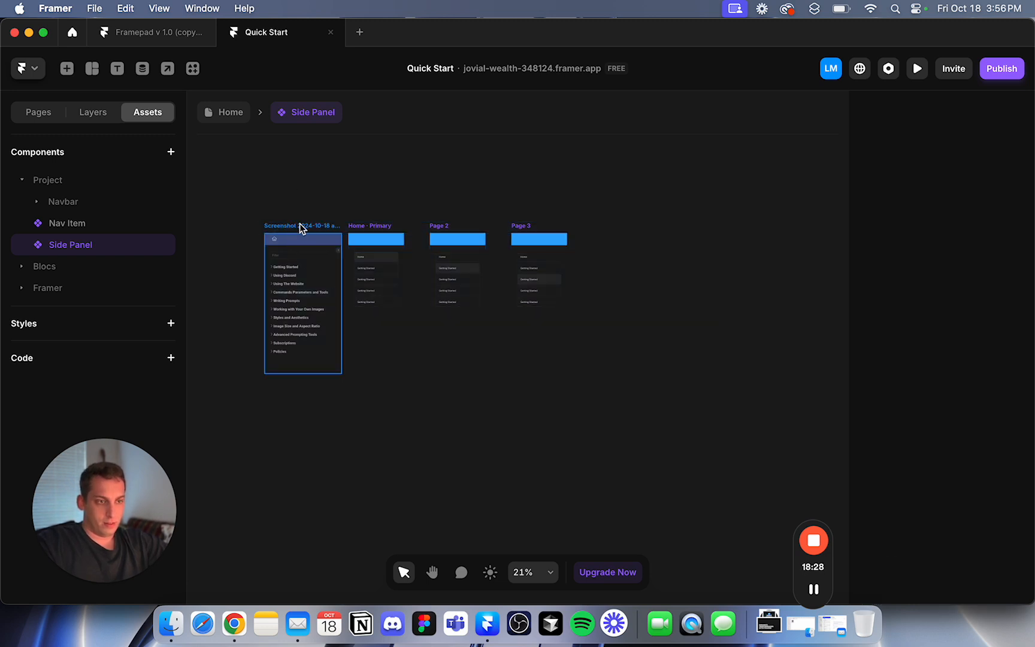
{"action": "left_click_drag", "start_coordinate": [299, 226], "coordinate": [218, 225]}
Delete the Page 2 and Page 3 variants and the contents of the Home primary variant.
{"action": "left_click", "coordinate": [288, 199]}
{"action": "left_click_drag", "start_coordinate": [288, 199], "coordinate": [642, 425]}
{"action": "key", "text": "BackSpace"}
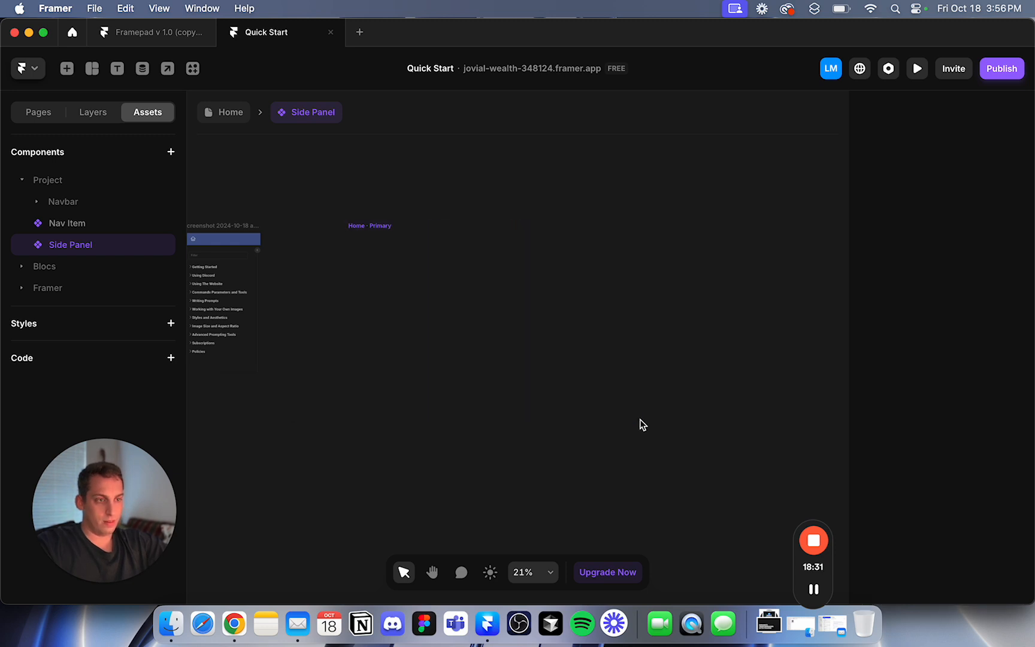
{"action": "left_click", "coordinate": [375, 235]}
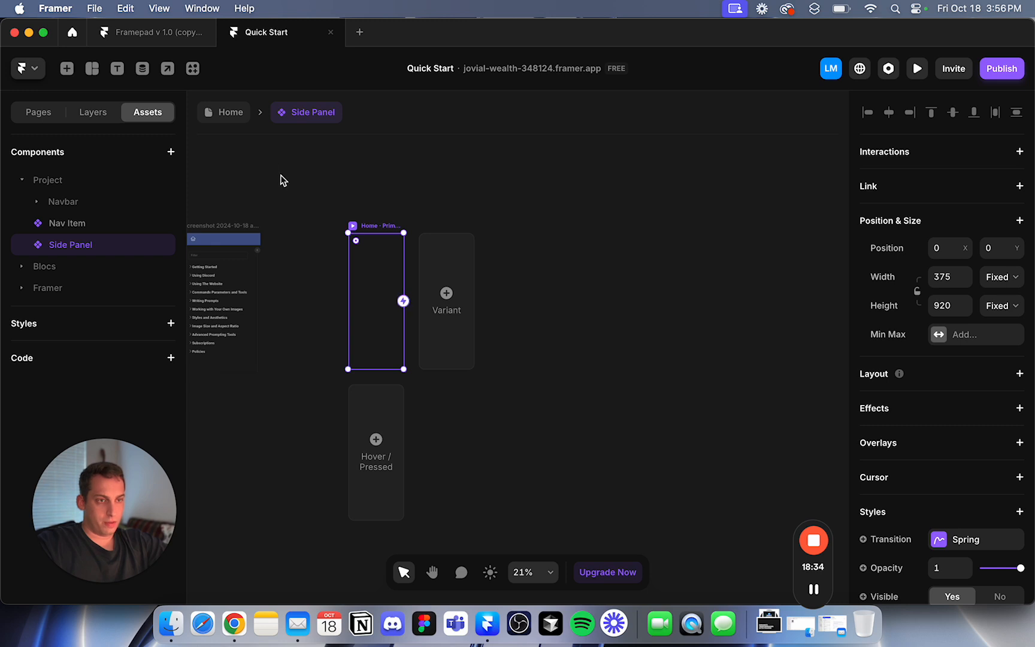
Return to the Home page and delete the side panel from the Desktop breakpoint.
{"action": "left_click", "coordinate": [227, 111]}
{"action": "left_click", "coordinate": [359, 210]}
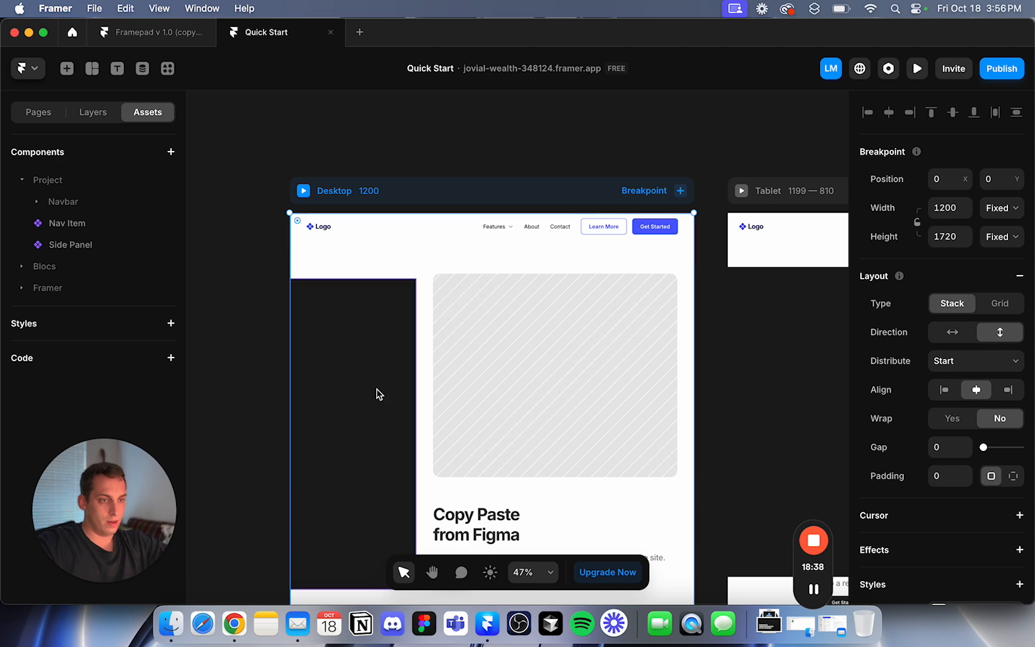
{"action": "left_click", "coordinate": [384, 394]}
{"action": "left_click", "coordinate": [406, 241]}
{"action": "left_click", "coordinate": [379, 350]}
{"action": "key", "text": "Delete"}
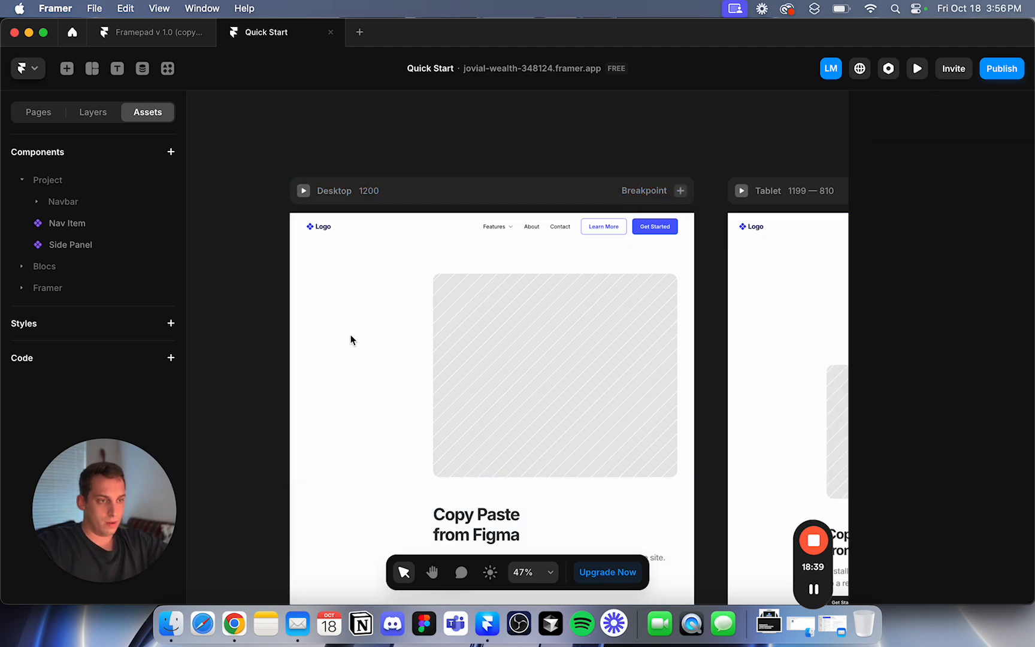
Check the navbar's position settings, reopen the Side Panel component, and resize its primary variant to 1200 by 720.
{"action": "left_click", "coordinate": [385, 234]}
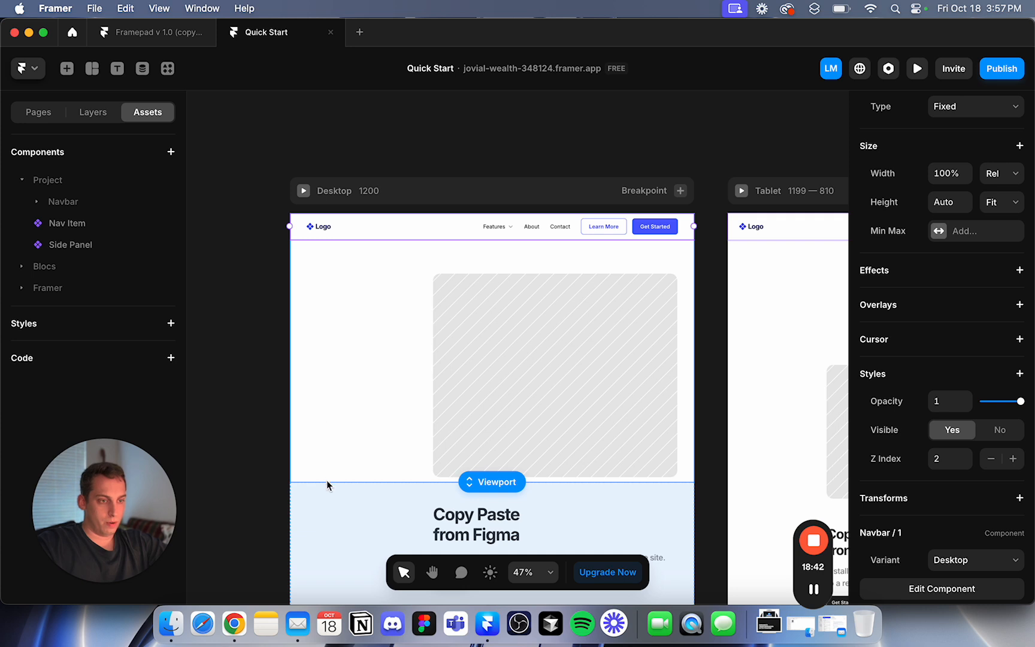
{"action": "scroll", "coordinate": [936, 229], "scroll_direction": "up", "scroll_amount": 3}
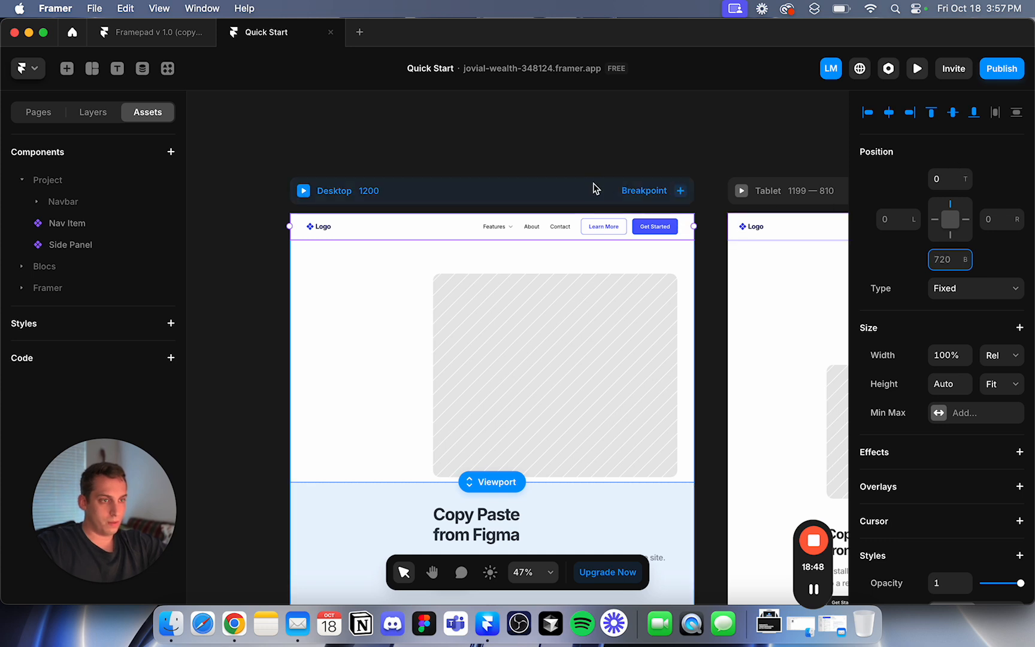
{"action": "left_click", "coordinate": [220, 194]}
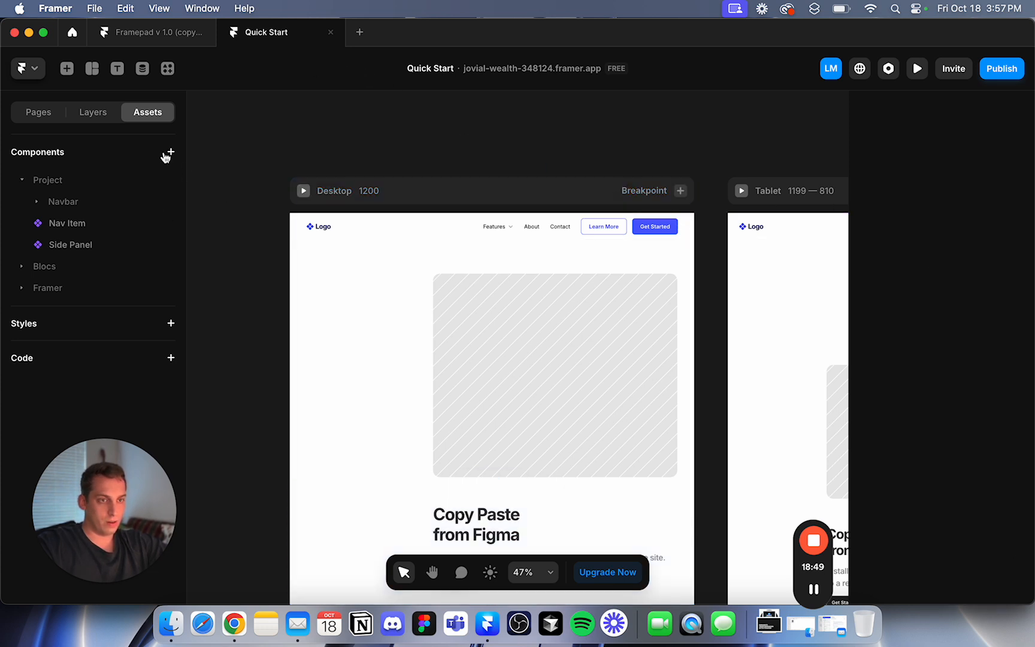
{"action": "left_click", "coordinate": [103, 226]}
{"action": "left_click", "coordinate": [103, 245]}
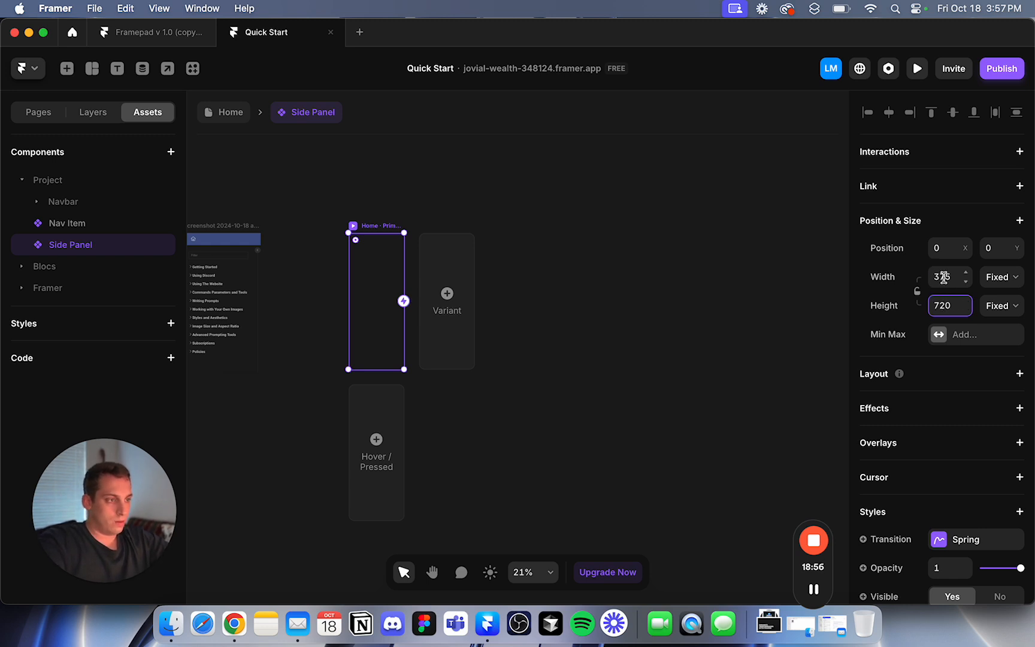
{"action": "left_click", "coordinate": [943, 277]}
{"action": "type", "text": "1200"}
{"action": "key", "text": "Return"}
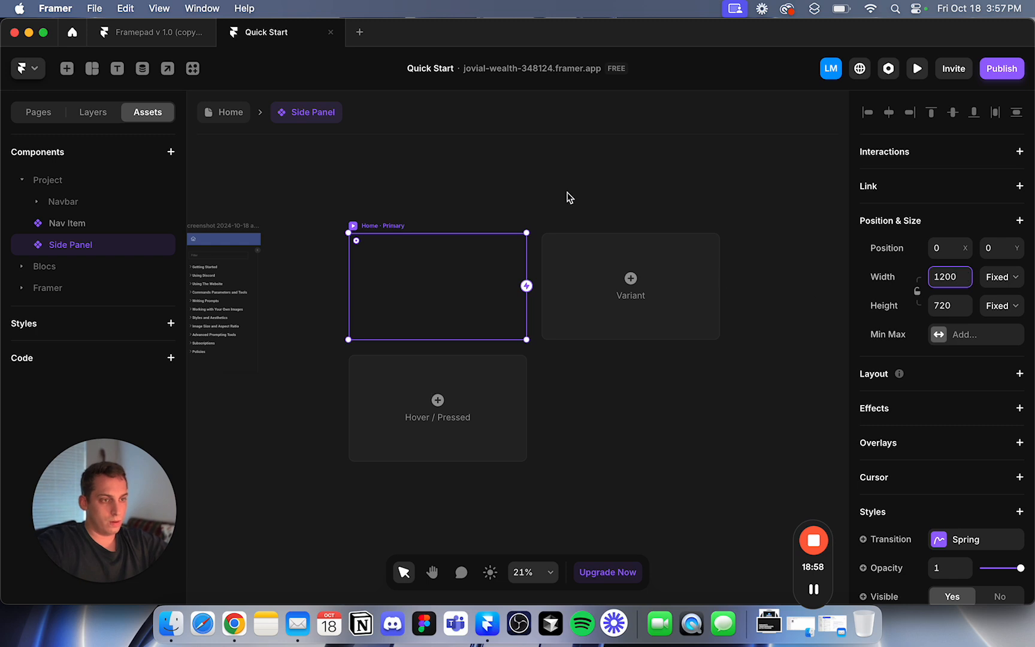
Remove the fill from the Side Panel component's Home primary variant.
{"action": "left_click", "coordinate": [590, 222]}
{"action": "left_click", "coordinate": [359, 234]}
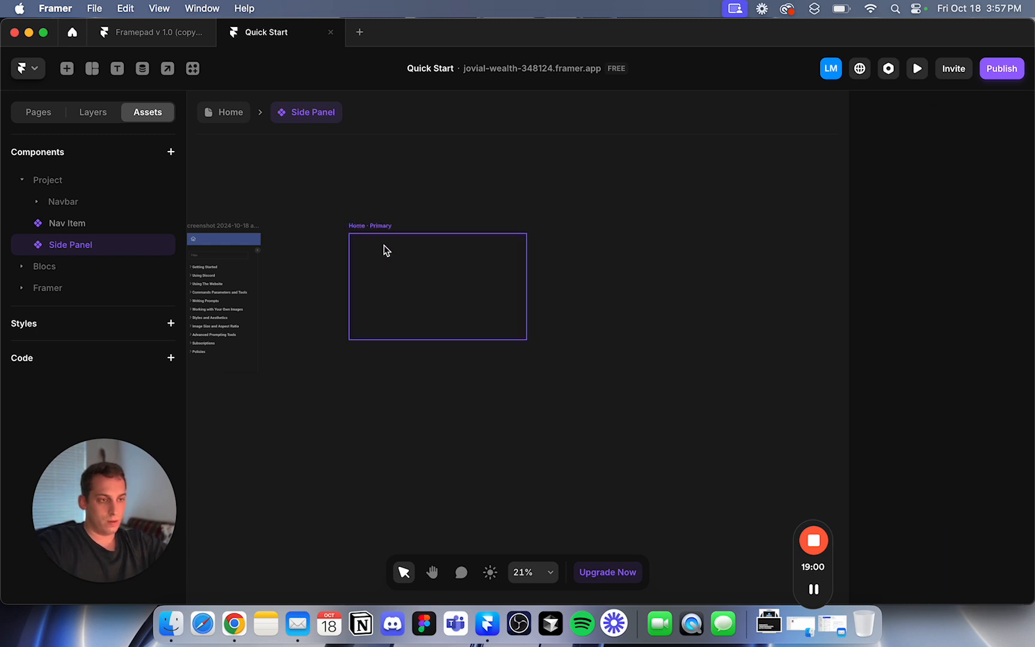
{"action": "scroll", "coordinate": [384, 211], "scroll_direction": "up", "scroll_amount": 5}
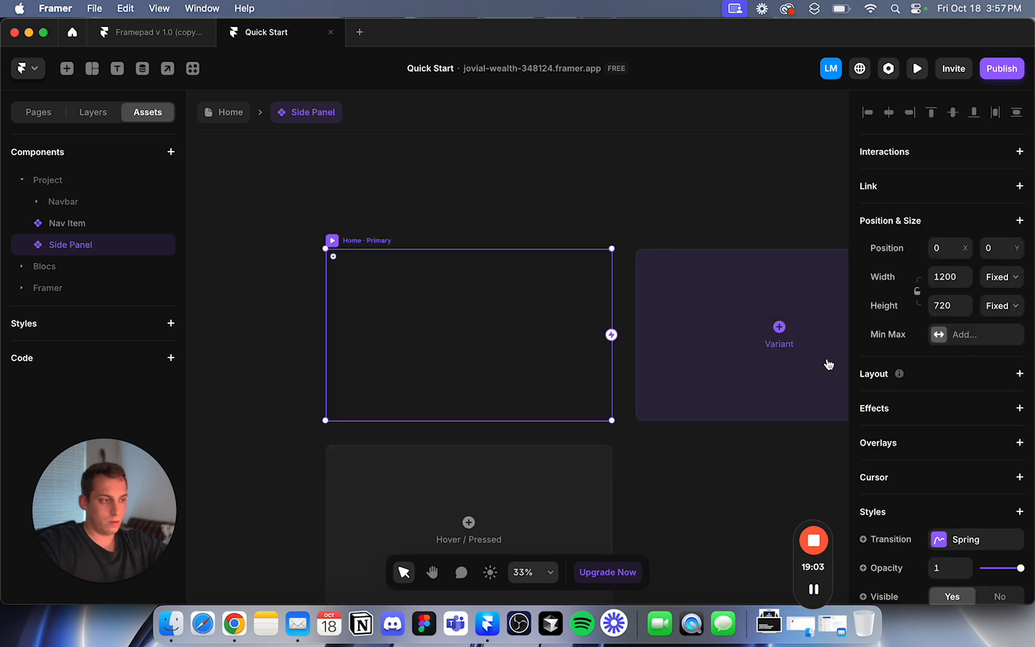
{"action": "scroll", "coordinate": [866, 411], "scroll_direction": "down", "scroll_amount": 5}
{"action": "left_click", "coordinate": [1016, 326]}
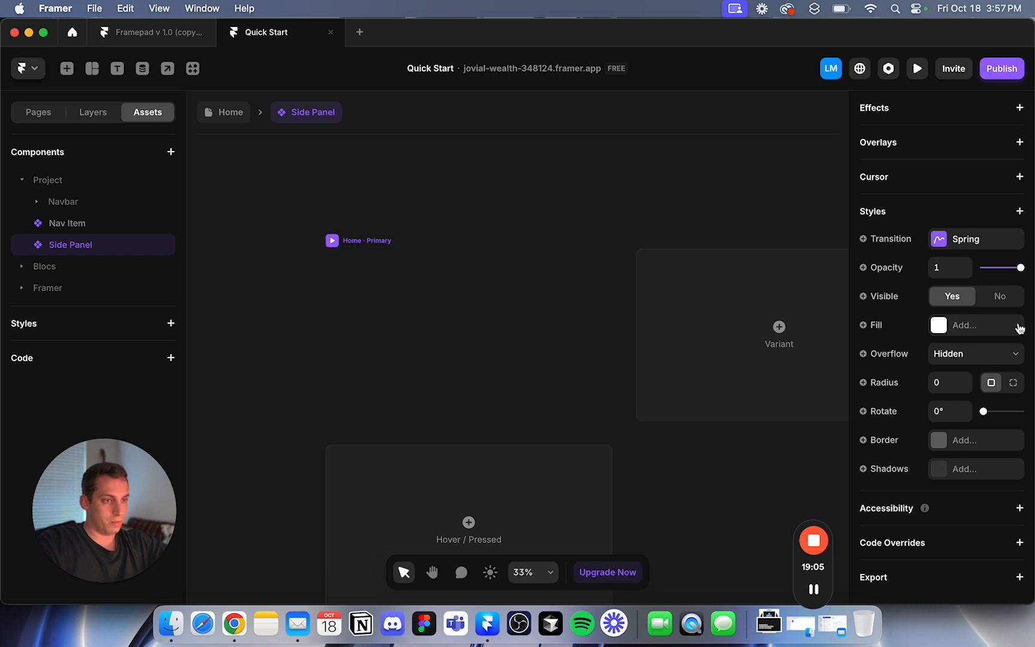
{"action": "left_click", "coordinate": [728, 222]}
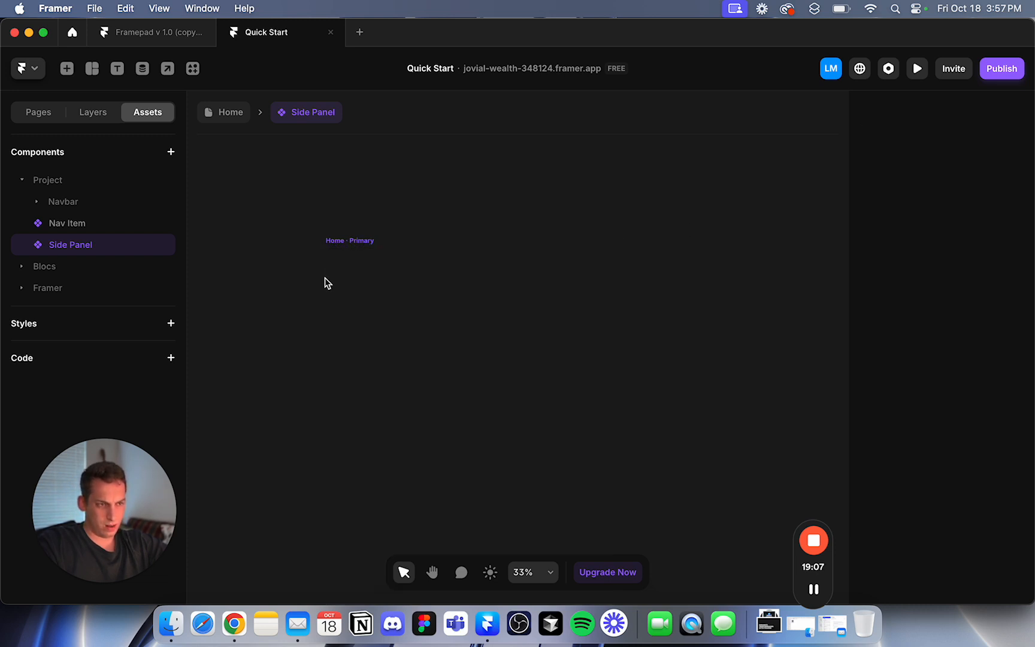
Draw a full-height frame along the left edge of the Home primary variant and set its width to 375.
{"action": "key", "text": "f"}
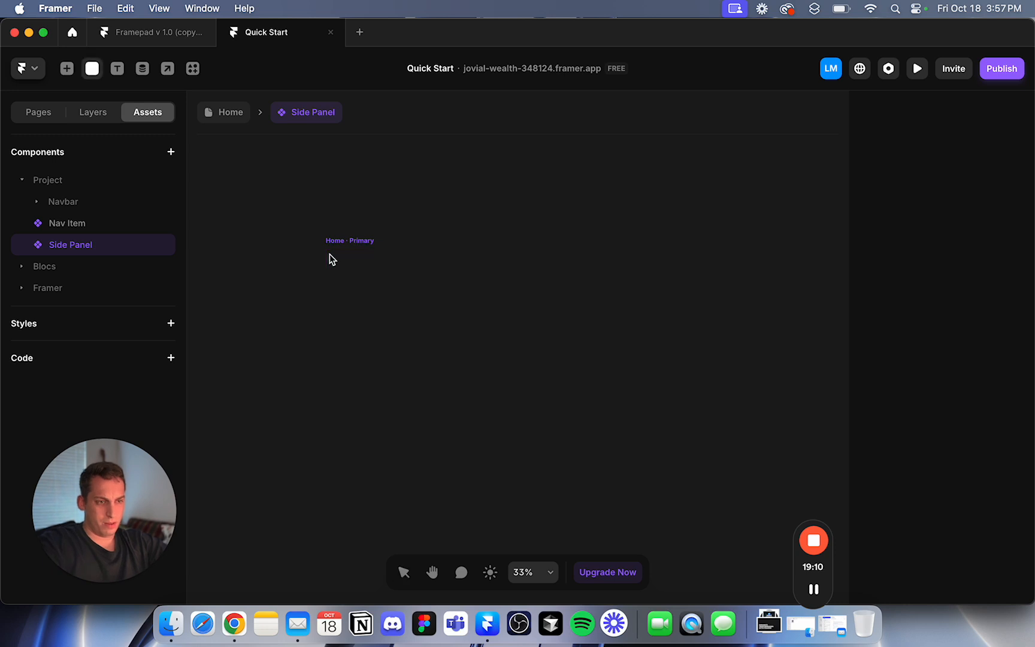
{"action": "left_click_drag", "start_coordinate": [327, 249], "coordinate": [394, 421]}
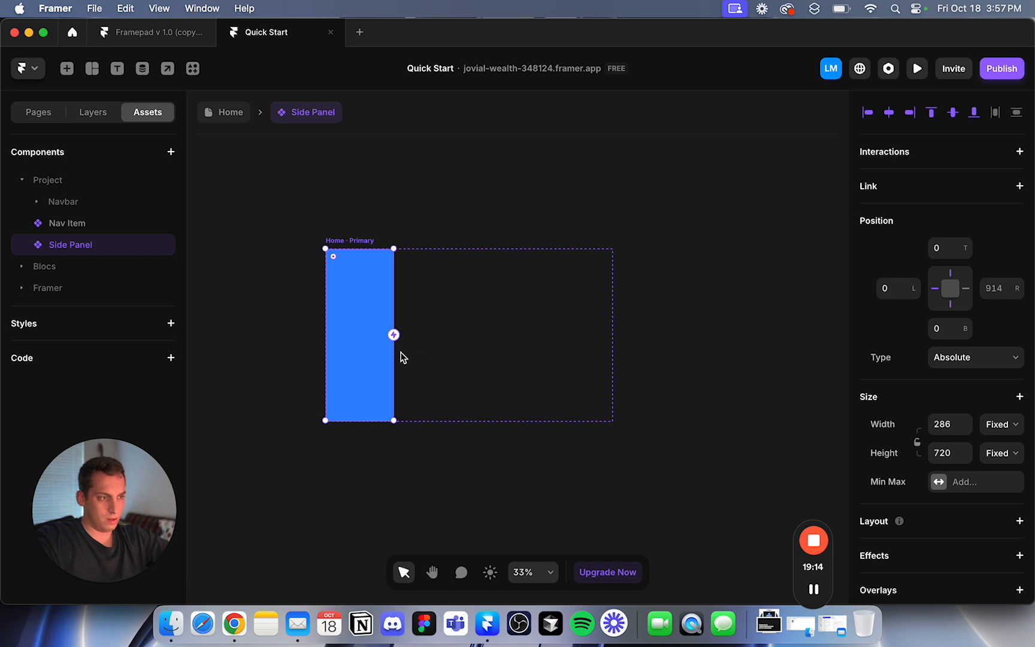
{"action": "left_click_drag", "start_coordinate": [393, 357], "coordinate": [414, 354]}
{"action": "type", "text": "375"}
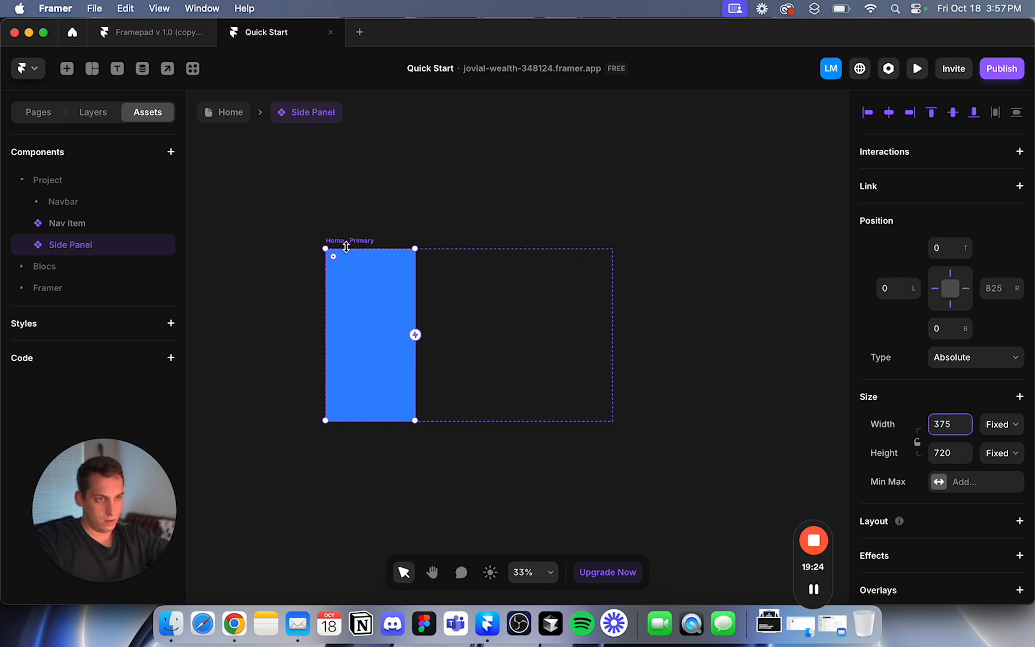
Shorten the side frame from its top edge to about 569 high and reshape a duplicate above it into a 1200 by 60 bar.
{"action": "left_click_drag", "start_coordinate": [347, 249], "coordinate": [354, 289]}
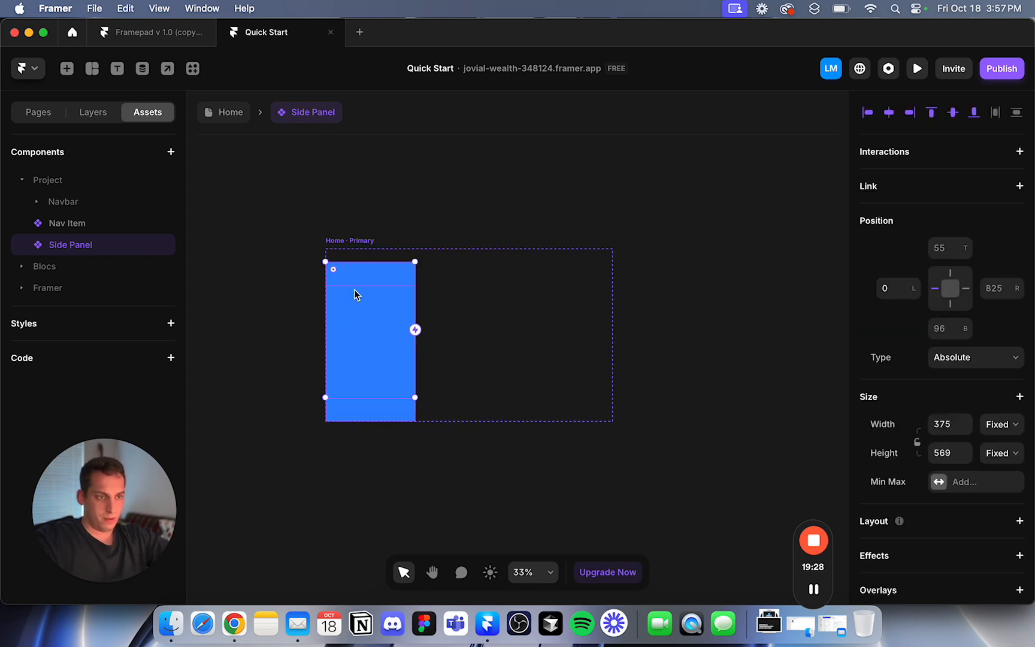
{"action": "left_click_drag", "start_coordinate": [359, 397], "coordinate": [370, 276]}
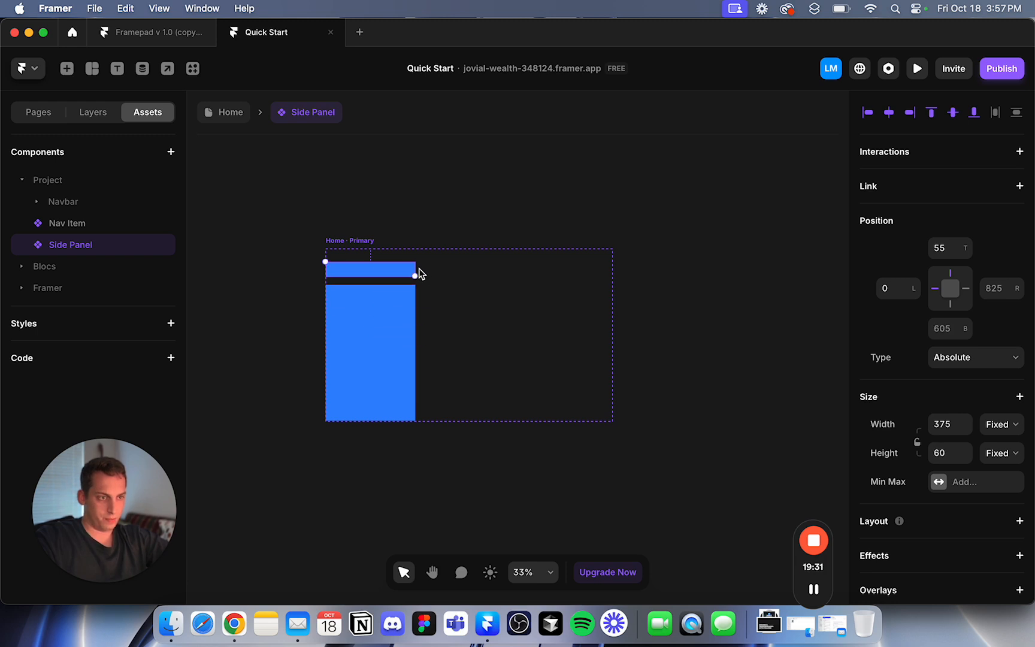
{"action": "left_click_drag", "start_coordinate": [496, 269], "coordinate": [612, 268]}
{"action": "left_click", "coordinate": [647, 270]}
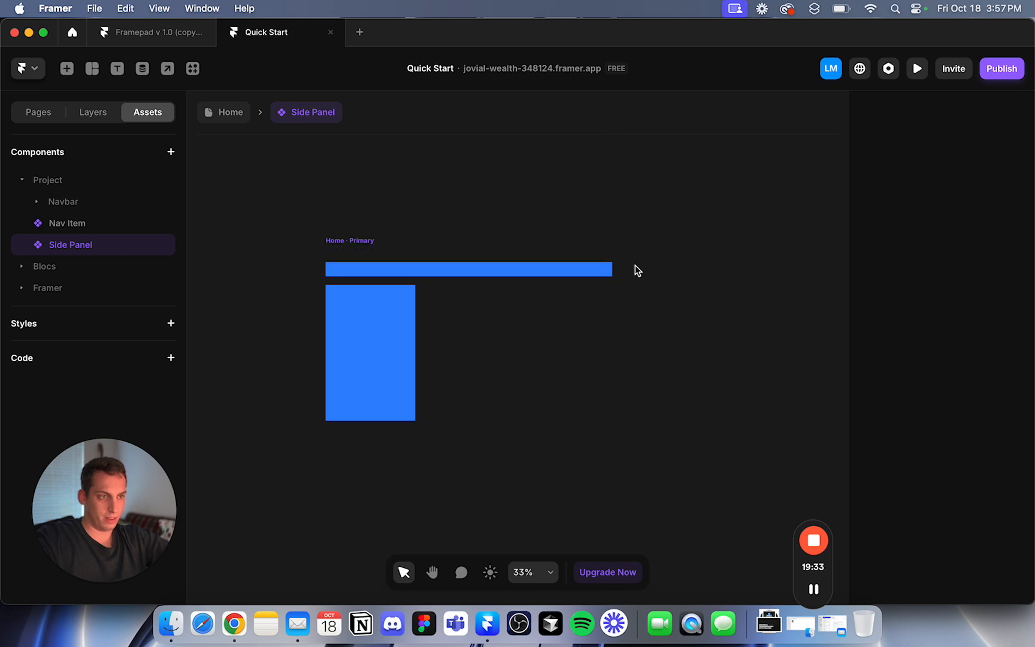
Align the full-width bar with the top edge of the variant and reduce its height to 44.
{"action": "scroll", "coordinate": [478, 268], "scroll_direction": "up", "scroll_amount": 3}
{"action": "left_click", "coordinate": [478, 268]}
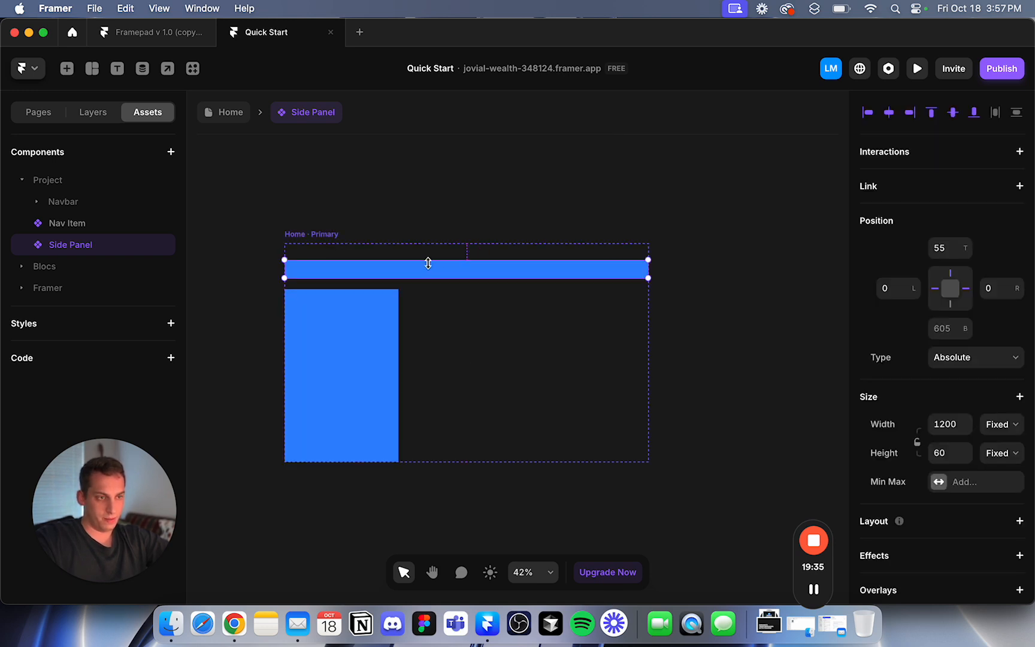
{"action": "left_click_drag", "start_coordinate": [423, 275], "coordinate": [424, 256]}
{"action": "left_click", "coordinate": [540, 214]}
{"action": "left_click", "coordinate": [480, 275]}
{"action": "key", "text": "Delete"}
{"action": "scroll", "coordinate": [416, 251], "scroll_direction": "up", "scroll_amount": 3}
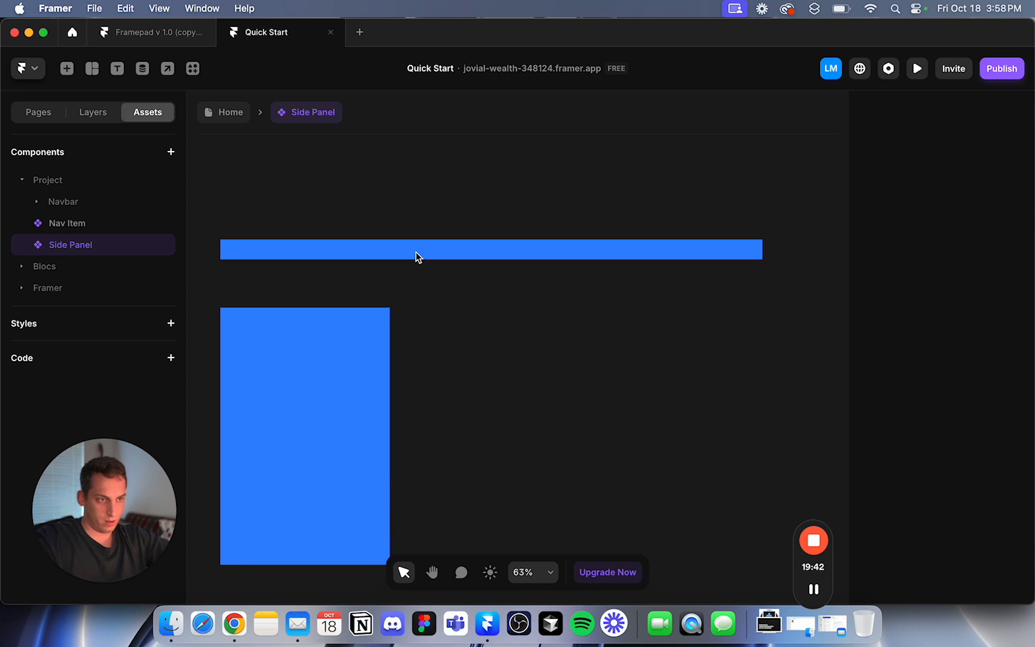
Duplicate the 1200 by 44 top bar and place the copy directly beneath it, 44 from the variant's top edge.
{"action": "left_click", "coordinate": [401, 257]}
{"action": "left_click_drag", "start_coordinate": [402, 257], "coordinate": [402, 280]}
{"action": "left_click", "coordinate": [411, 191]}
{"action": "left_click", "coordinate": [367, 256]}
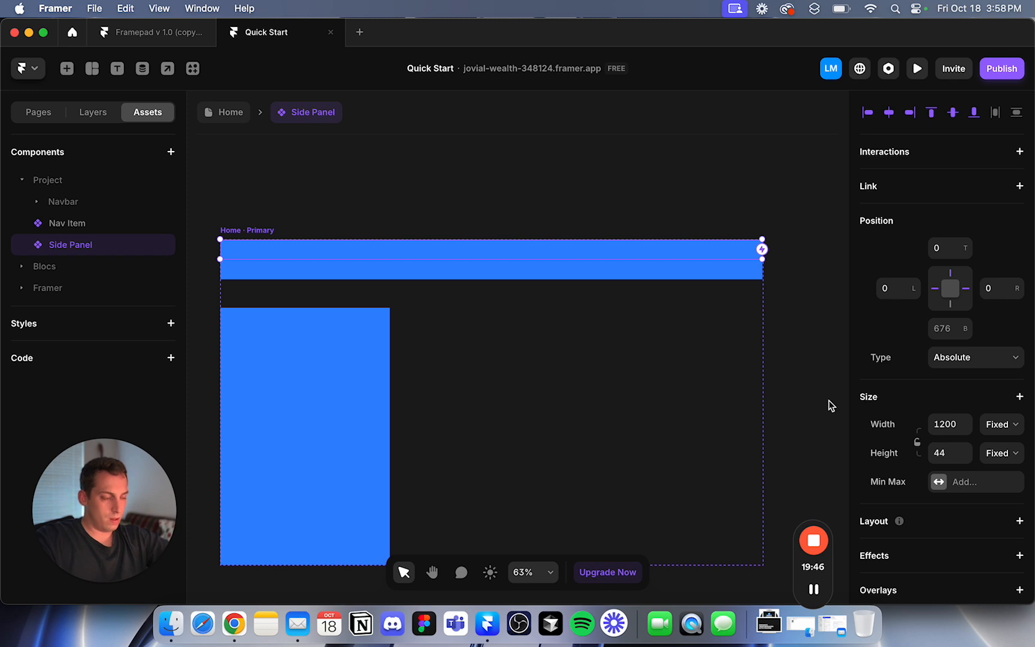
{"action": "scroll", "coordinate": [578, 256], "scroll_direction": "down", "scroll_amount": 3}
{"action": "left_click", "coordinate": [571, 266]}
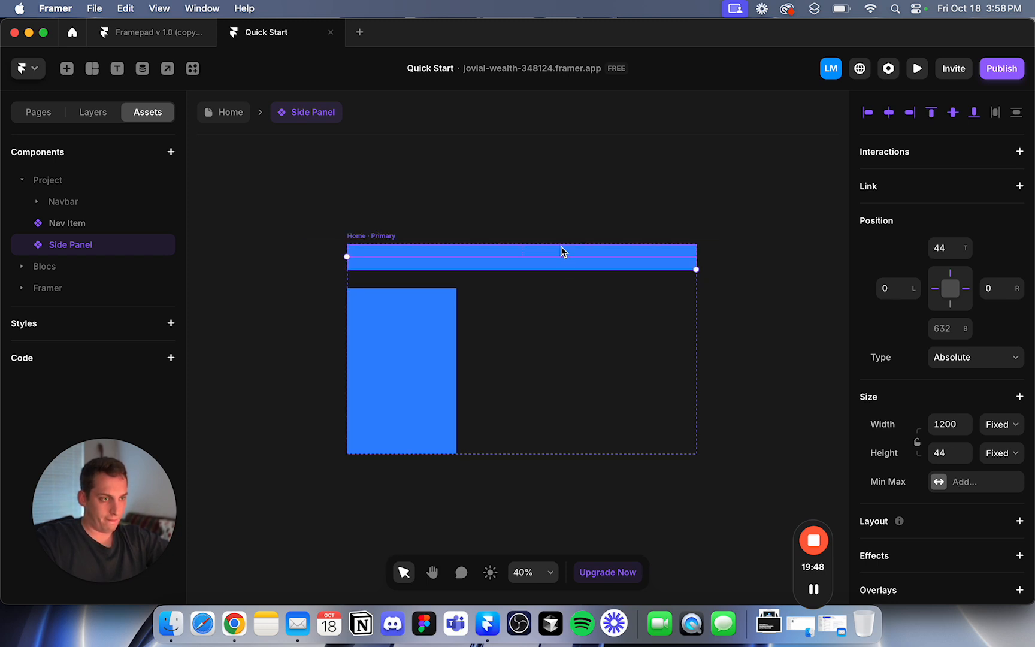
Give the lower of the two top bars a lighter, paler blue fill than the bar above it.
{"action": "left_click", "coordinate": [567, 211]}
{"action": "left_click", "coordinate": [557, 250]}
{"action": "left_click", "coordinate": [558, 267]}
{"action": "scroll", "coordinate": [898, 427], "scroll_direction": "down", "scroll_amount": 7}
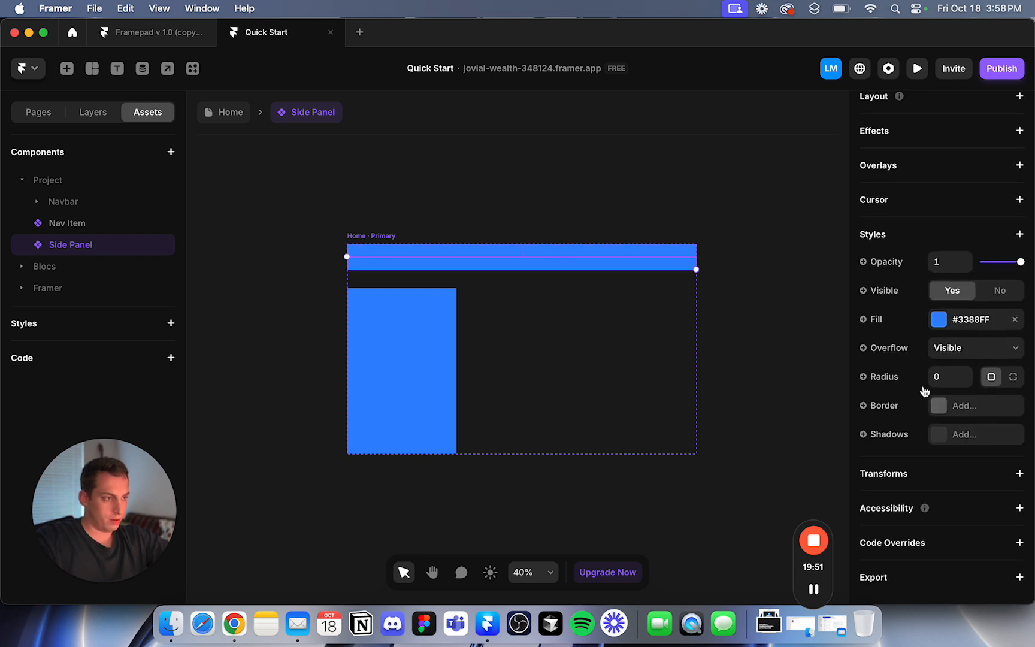
{"action": "left_click", "coordinate": [938, 318]}
{"action": "left_click", "coordinate": [745, 360]}
{"action": "left_click", "coordinate": [746, 203]}
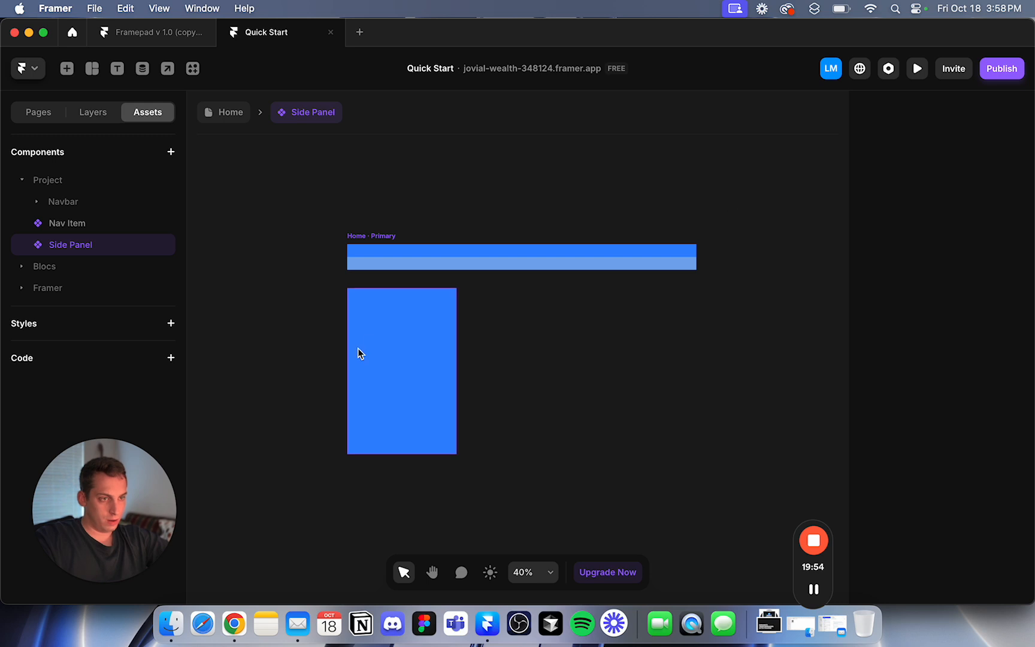
Extend the side frame up to the lower top bar so it is 632 high, and narrow its width from the inner edge.
{"action": "left_click", "coordinate": [385, 296]}
{"action": "left_click_drag", "start_coordinate": [384, 288], "coordinate": [380, 270]}
{"action": "left_click_drag", "start_coordinate": [375, 438], "coordinate": [378, 449]}
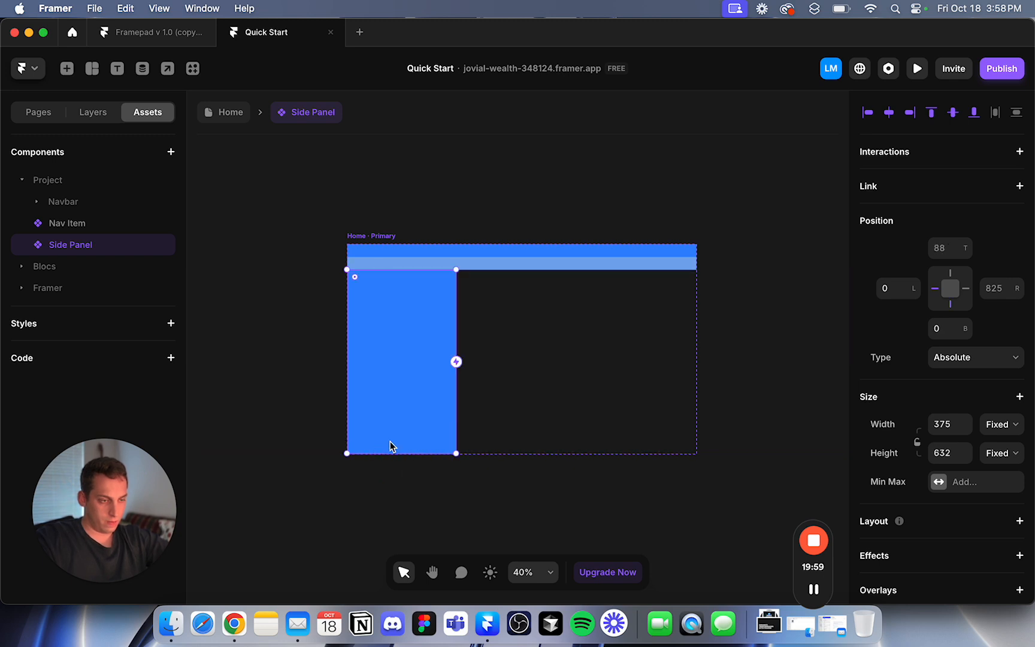
{"action": "left_click_drag", "start_coordinate": [456, 382], "coordinate": [420, 382]}
{"action": "left_click", "coordinate": [304, 284]}
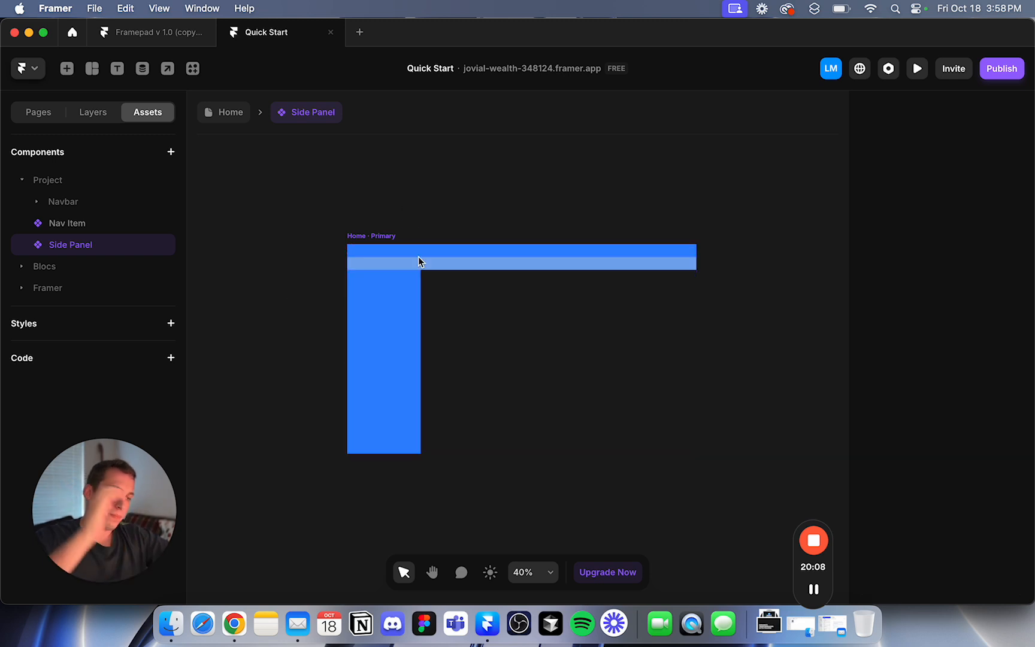
Place the Side Panel component on the Home page's Desktop breakpoint and set its position type to Fixed.
{"action": "left_click", "coordinate": [233, 114]}
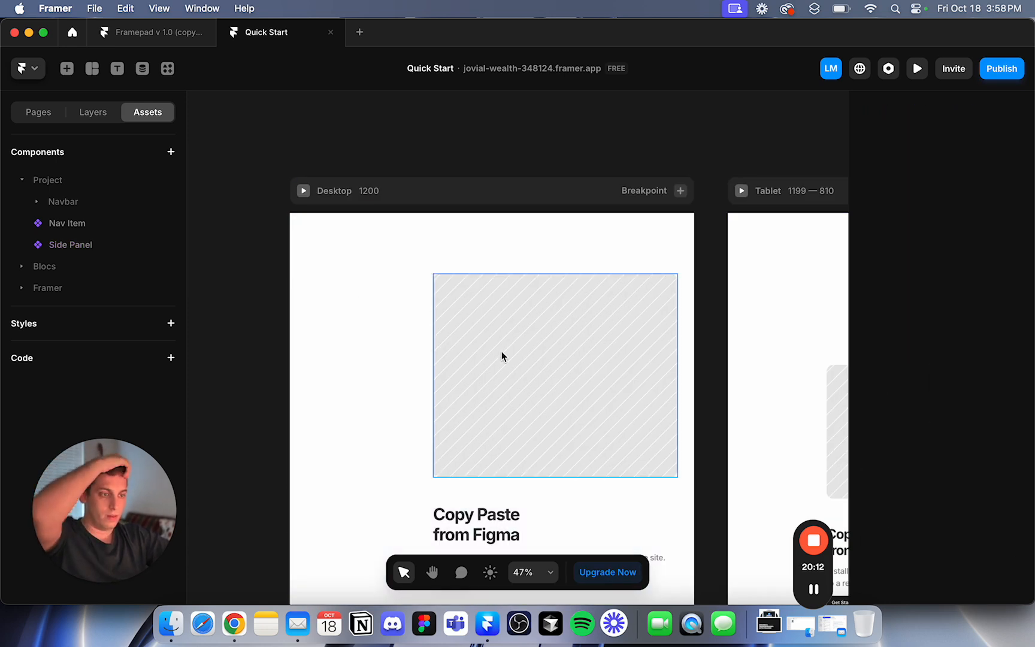
{"action": "scroll", "coordinate": [415, 436], "scroll_direction": "down", "scroll_amount": 3}
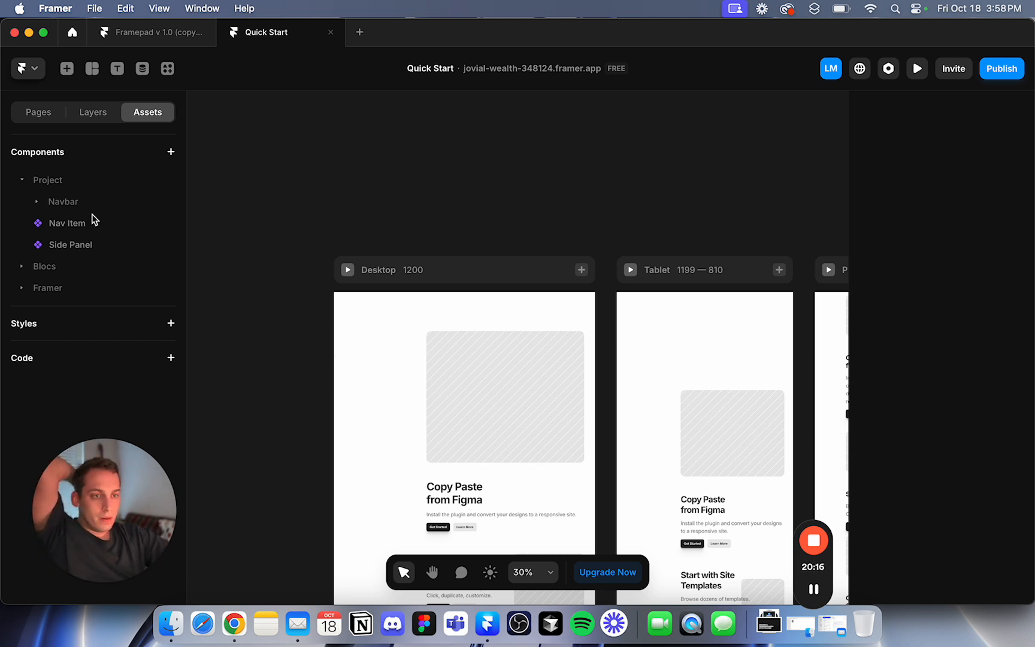
{"action": "left_click_drag", "start_coordinate": [87, 245], "coordinate": [360, 338]}
{"action": "scroll", "coordinate": [255, 305], "scroll_direction": "up", "scroll_amount": 2}
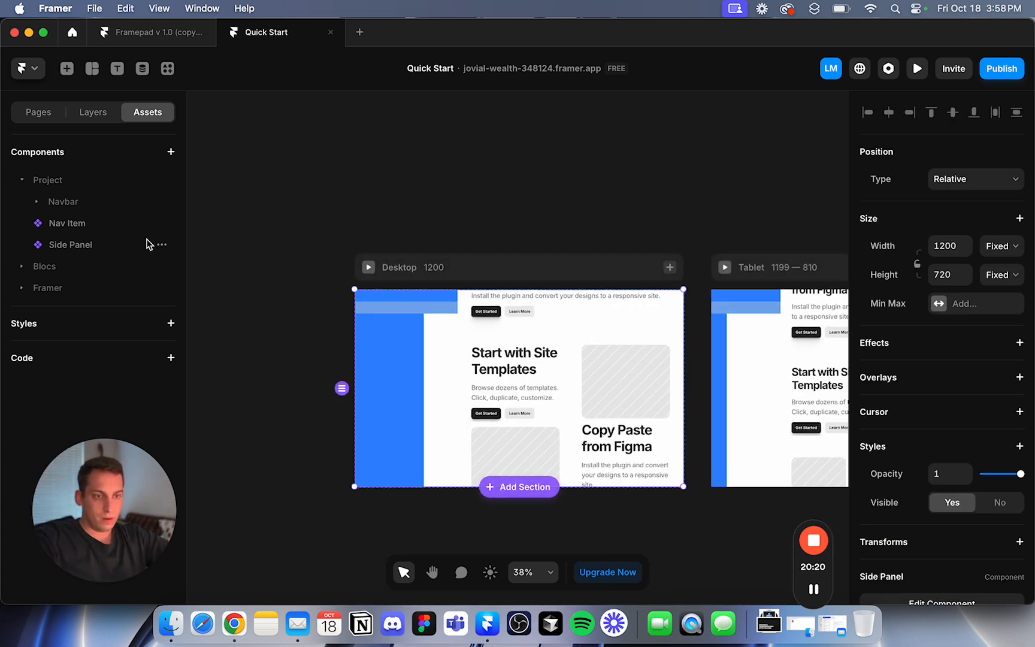
{"action": "left_click", "coordinate": [965, 185]}
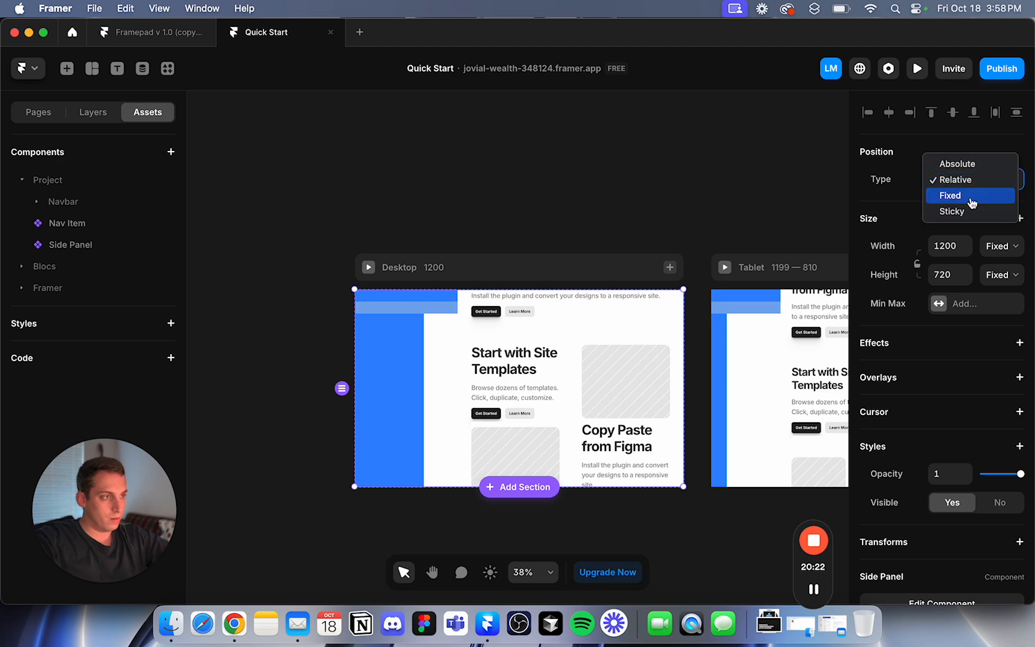
{"action": "left_click", "coordinate": [971, 198]}
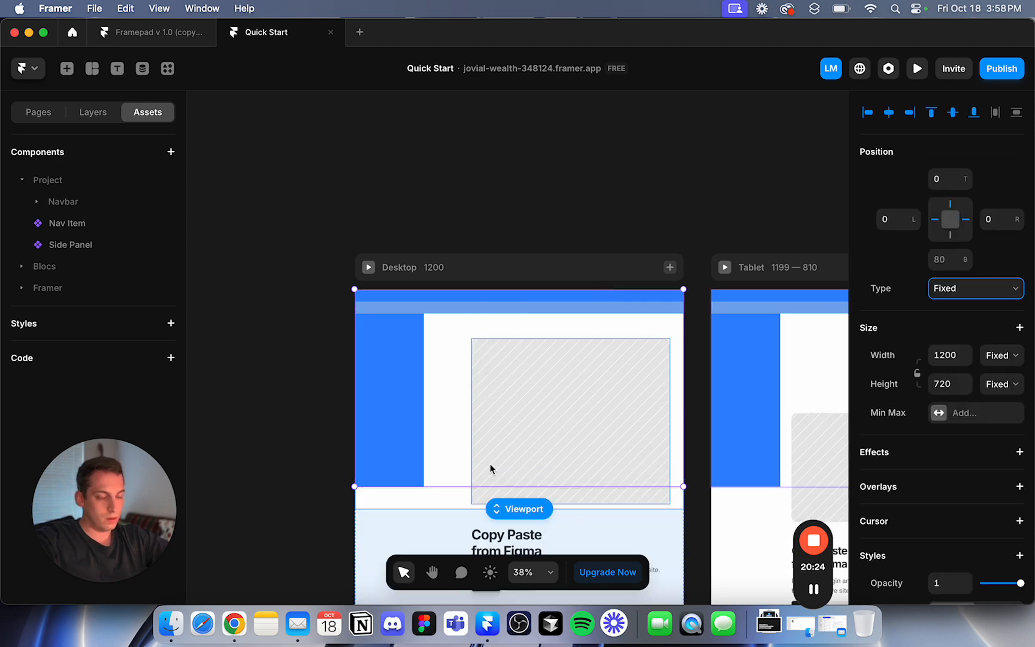
Preview the Desktop breakpoint to check how the fixed Side Panel sits over the page content.
{"action": "left_click", "coordinate": [377, 270]}
{"action": "left_click", "coordinate": [374, 267]}
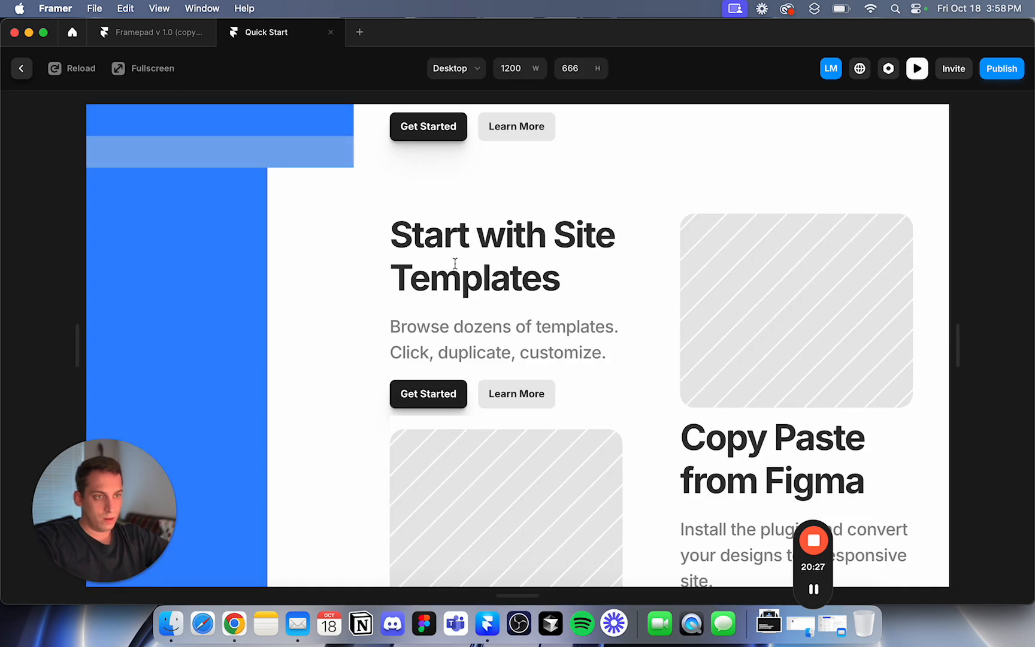
{"action": "left_click", "coordinate": [22, 68]}
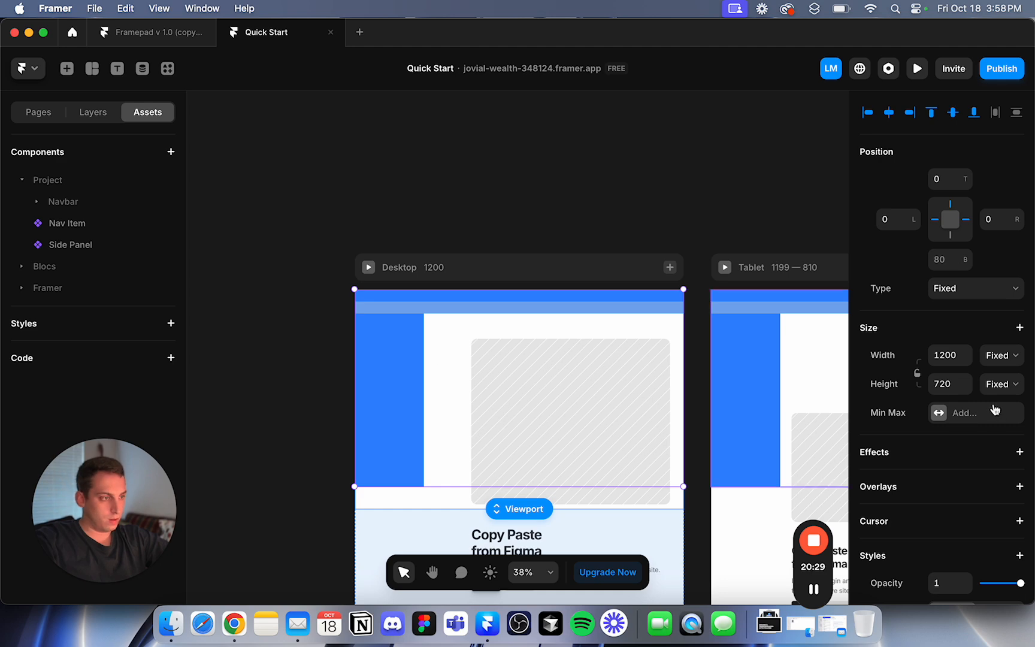
Set the Z Index of the Desktop's Features Large layer to 0 and check the layering in the preview.
{"action": "scroll", "coordinate": [995, 410], "scroll_direction": "down", "scroll_amount": 5}
{"action": "left_click", "coordinate": [645, 375]}
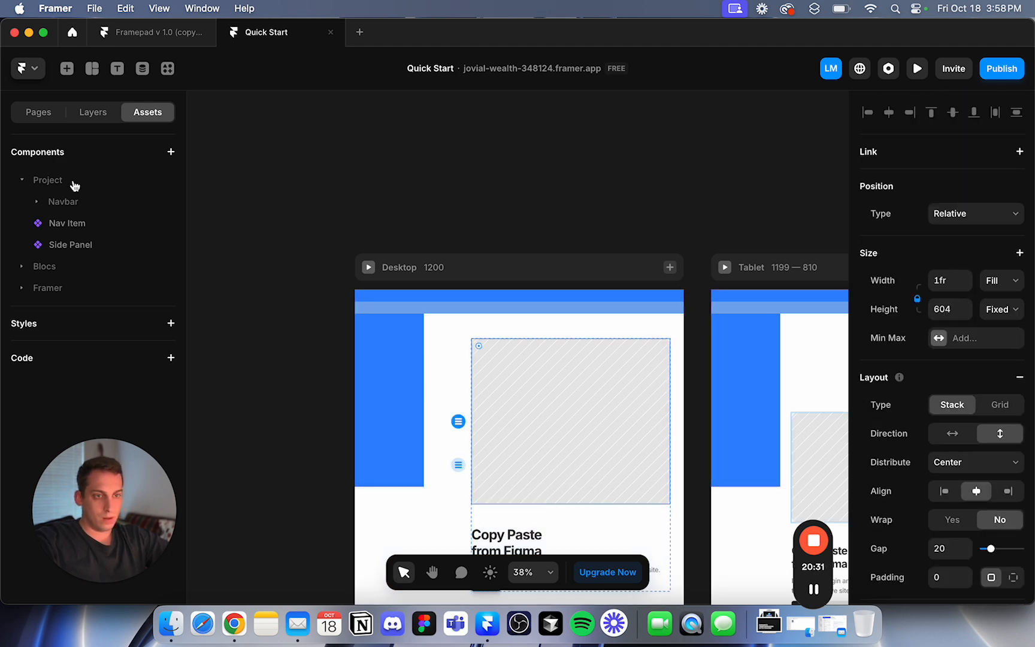
{"action": "left_click", "coordinate": [91, 113]}
{"action": "left_click", "coordinate": [86, 242]}
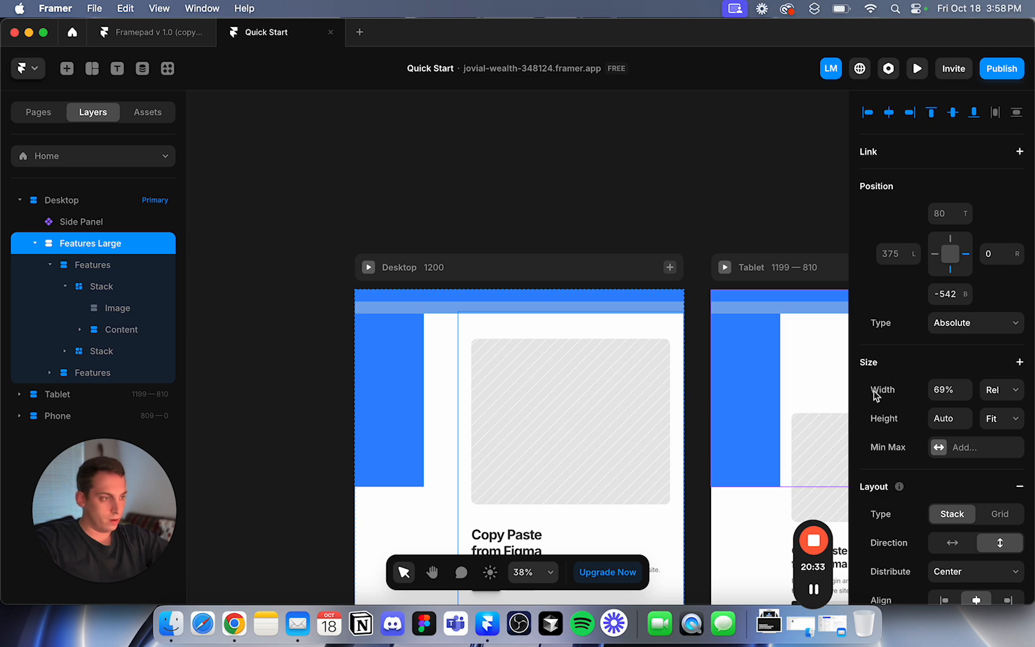
{"action": "scroll", "coordinate": [903, 385], "scroll_direction": "down", "scroll_amount": 5}
{"action": "scroll", "coordinate": [903, 385], "scroll_direction": "down", "scroll_amount": 4}
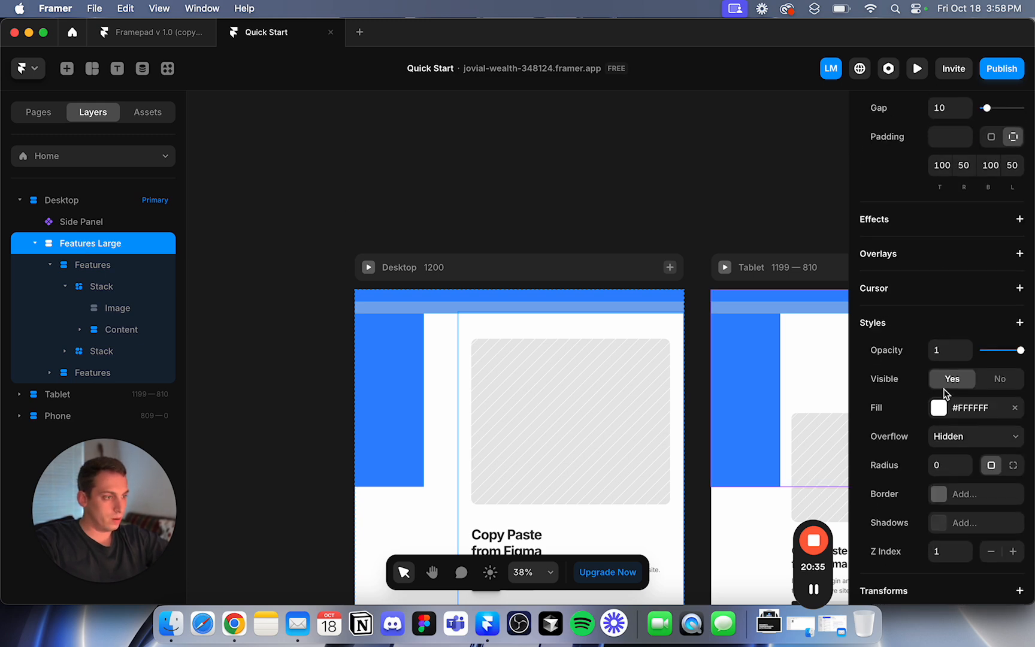
{"action": "scroll", "coordinate": [952, 419], "scroll_direction": "down", "scroll_amount": 1}
{"action": "left_click", "coordinate": [992, 523]}
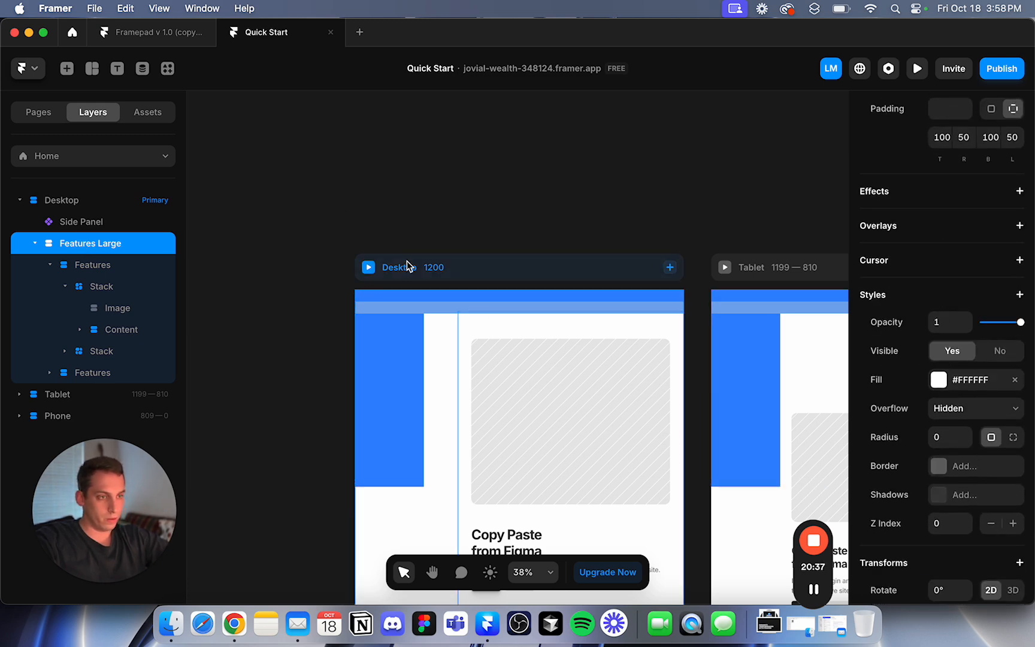
{"action": "left_click", "coordinate": [367, 268]}
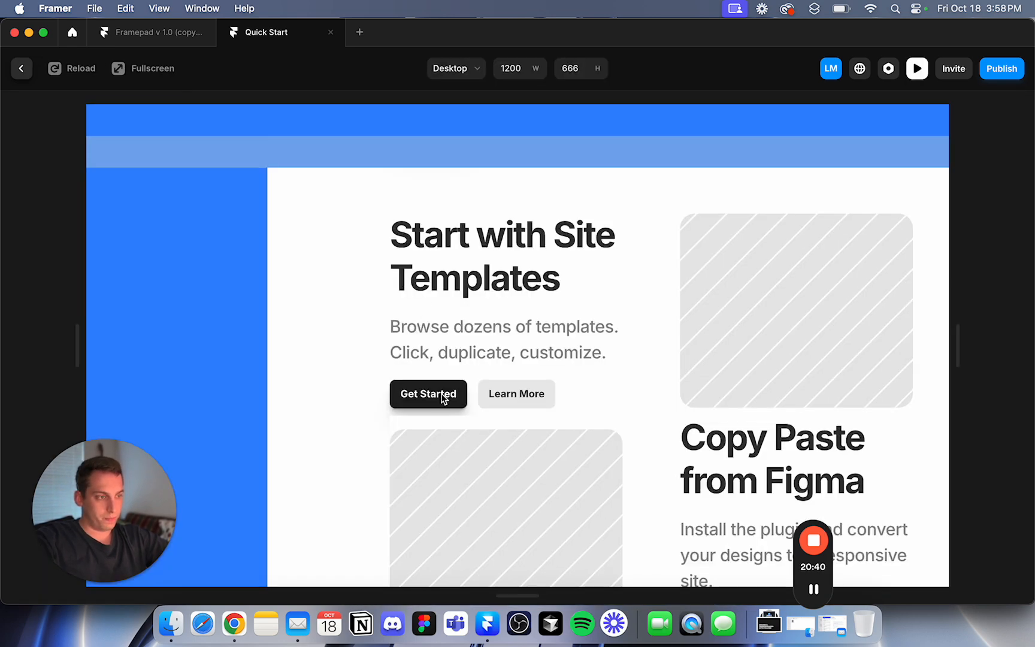
{"action": "left_click", "coordinate": [21, 69]}
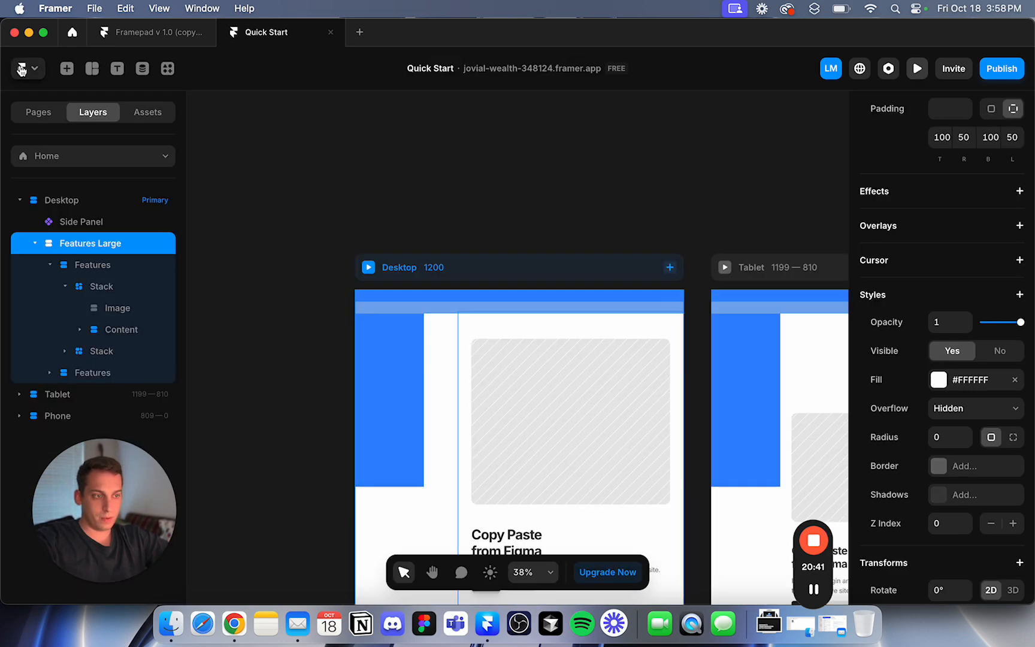
Change the height sizing of the Desktop breakpoint to Fixed.
{"action": "left_click", "coordinate": [479, 275]}
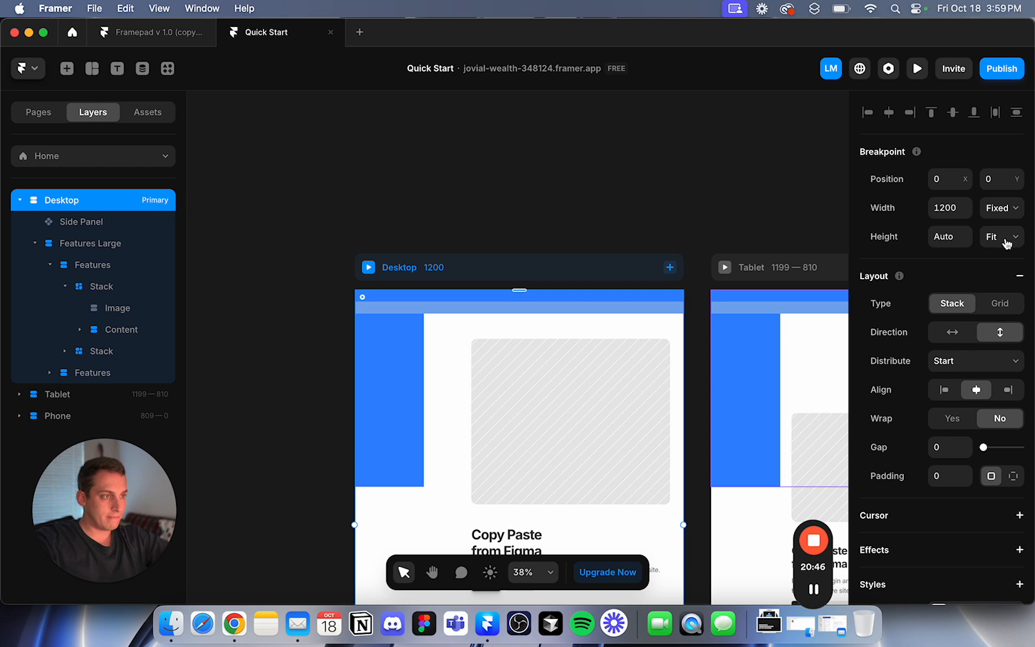
{"action": "left_click", "coordinate": [1007, 242]}
{"action": "left_click", "coordinate": [995, 191]}
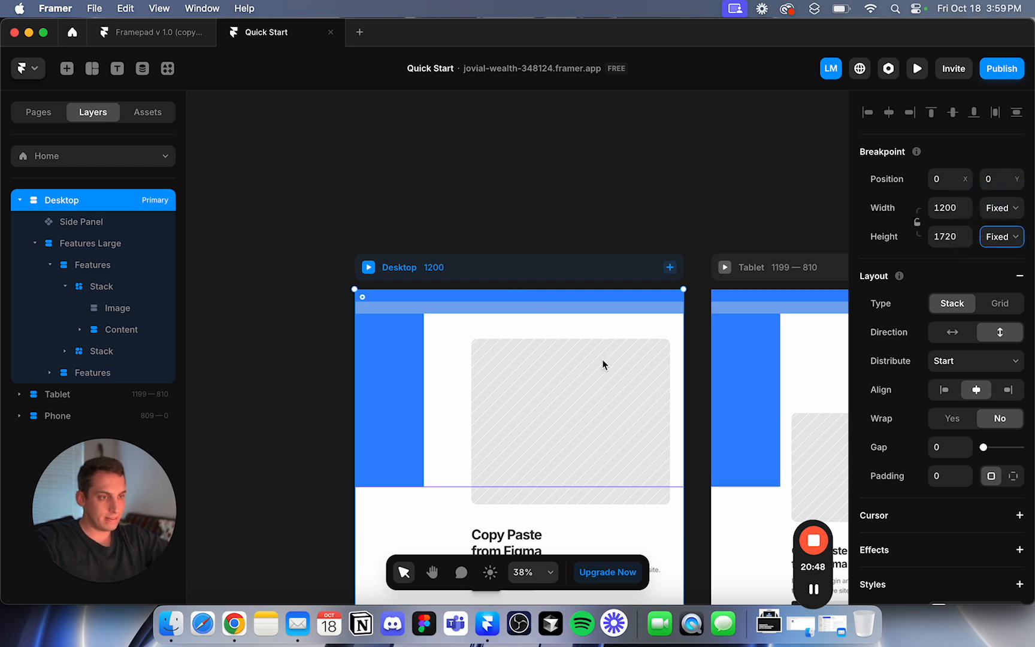
Preview the Desktop page and scroll through it to check the fixed top bars and side frame against the moving content.
{"action": "left_click", "coordinate": [369, 270]}
{"action": "scroll", "coordinate": [528, 323], "scroll_direction": "down", "scroll_amount": 5}
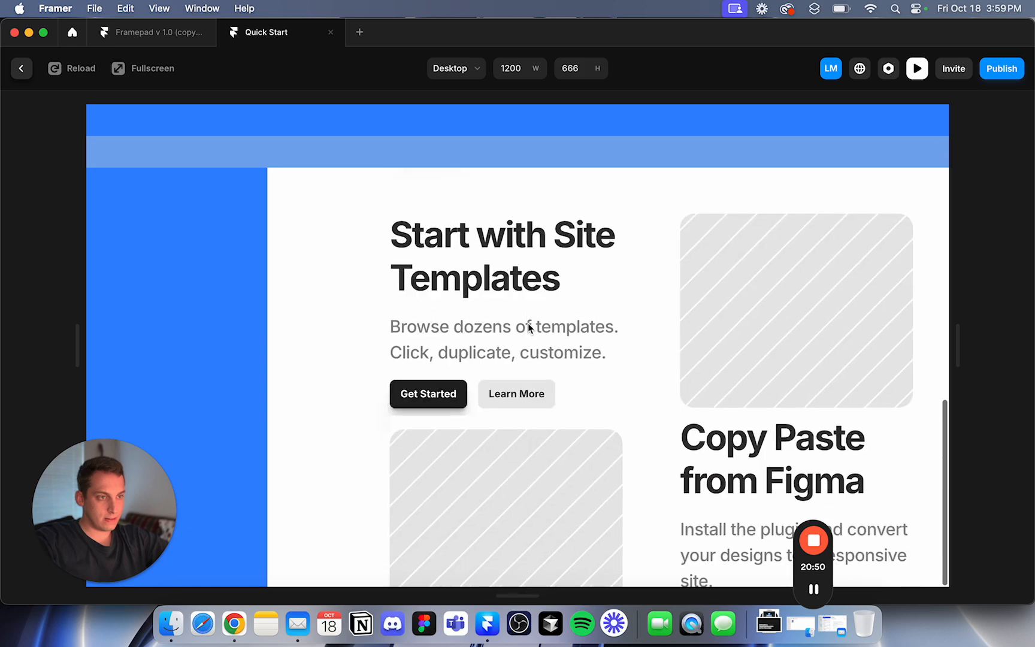
{"action": "scroll", "coordinate": [529, 323], "scroll_direction": "up", "scroll_amount": 5}
{"action": "scroll", "coordinate": [529, 328], "scroll_direction": "down", "scroll_amount": 5}
{"action": "scroll", "coordinate": [532, 330], "scroll_direction": "up", "scroll_amount": 5}
{"action": "scroll", "coordinate": [515, 277], "scroll_direction": "down", "scroll_amount": 5}
{"action": "scroll", "coordinate": [510, 283], "scroll_direction": "up", "scroll_amount": 5}
{"action": "scroll", "coordinate": [509, 278], "scroll_direction": "down", "scroll_amount": 5}
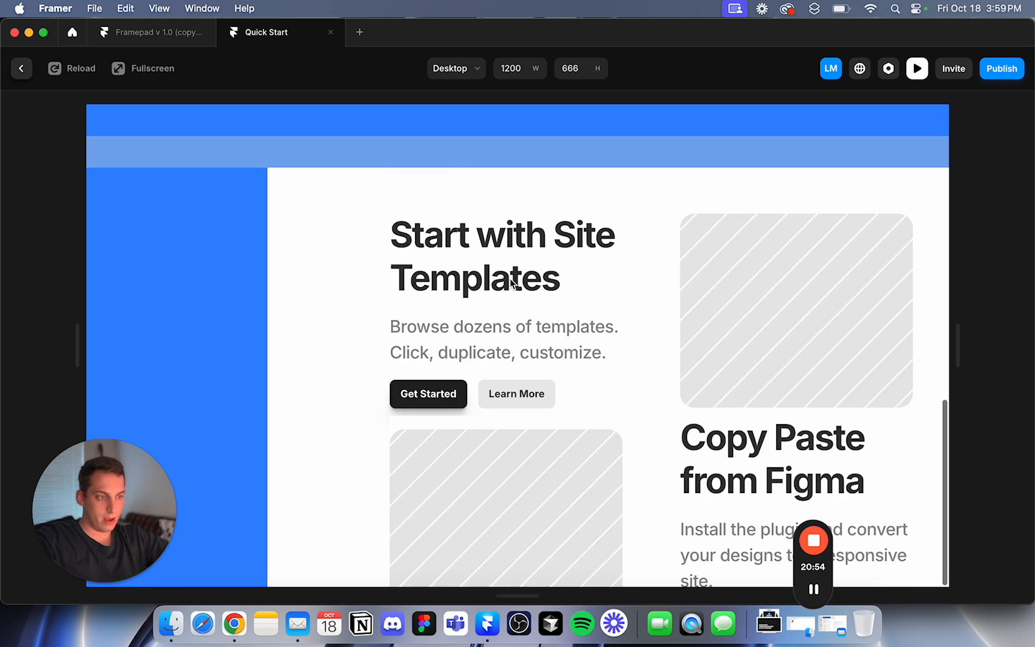
{"action": "left_click", "coordinate": [21, 67]}
Increase the height of the Desktop breakpoint to 1960.
{"action": "scroll", "coordinate": [385, 389], "scroll_direction": "down", "scroll_amount": 10}
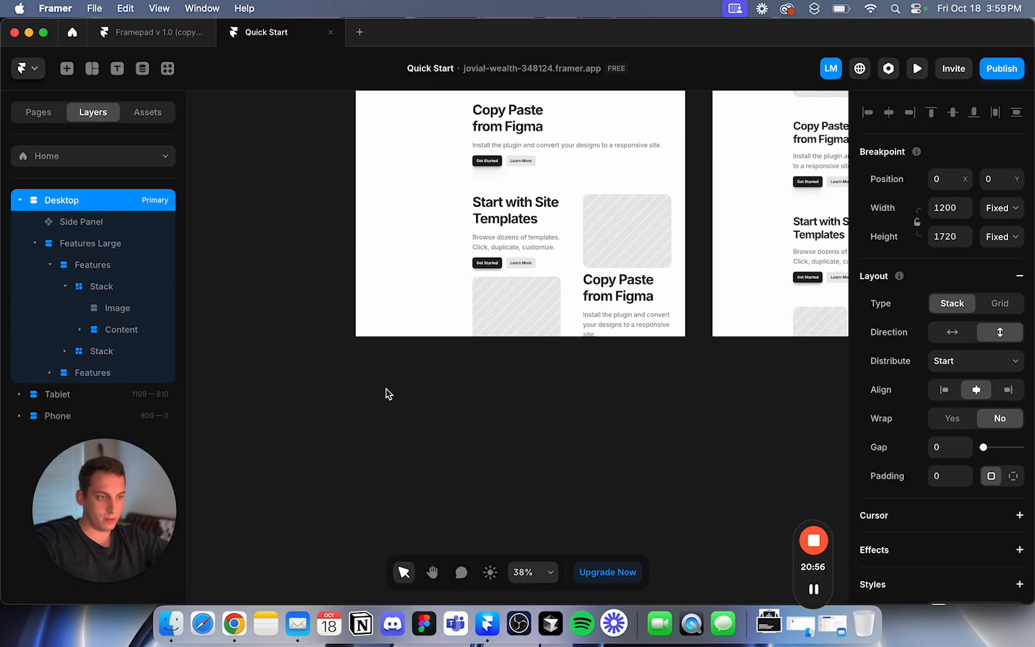
{"action": "scroll", "coordinate": [430, 288], "scroll_direction": "up", "scroll_amount": 2}
{"action": "scroll", "coordinate": [430, 289], "scroll_direction": "down", "scroll_amount": 3}
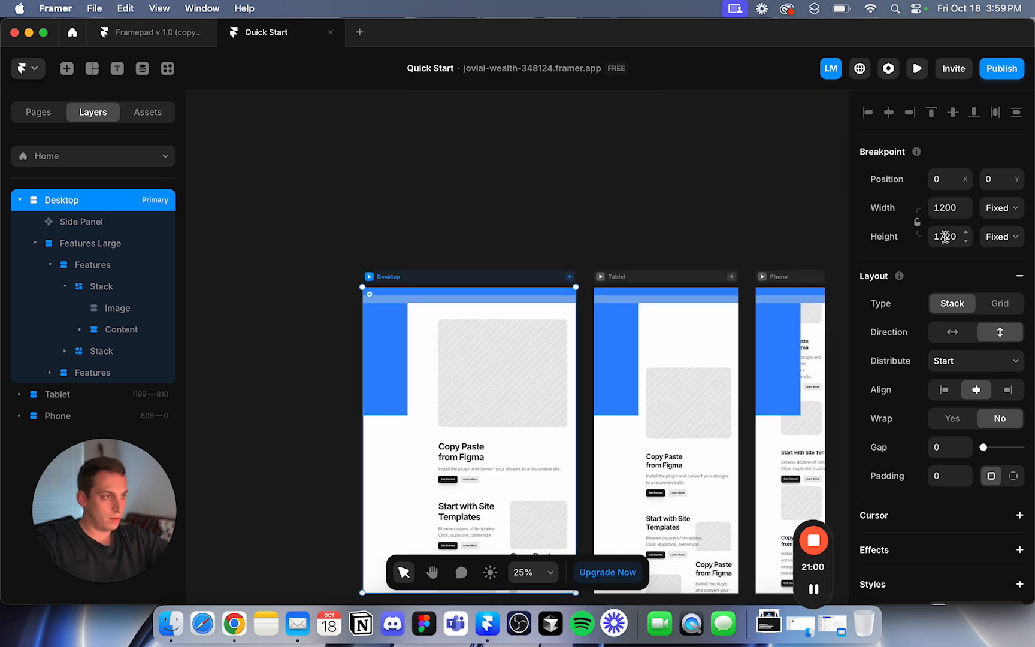
{"action": "key", "text": "shift+Up"}
{"action": "key", "text": "shift+Up"}
{"action": "key", "text": "shift+Up"}
{"action": "key", "text": "shift+Up"}
{"action": "key", "text": "shift+Up"}
{"action": "key", "text": "shift+Up"}
{"action": "key", "text": "shift+Up"}
{"action": "key", "text": "shift+Up"}
{"action": "key", "text": "shift+Up"}
{"action": "key", "text": "shift+Up"}
{"action": "key", "text": "shift+Up"}
{"action": "key", "text": "shift+Up"}
{"action": "key", "text": "shift+Up"}
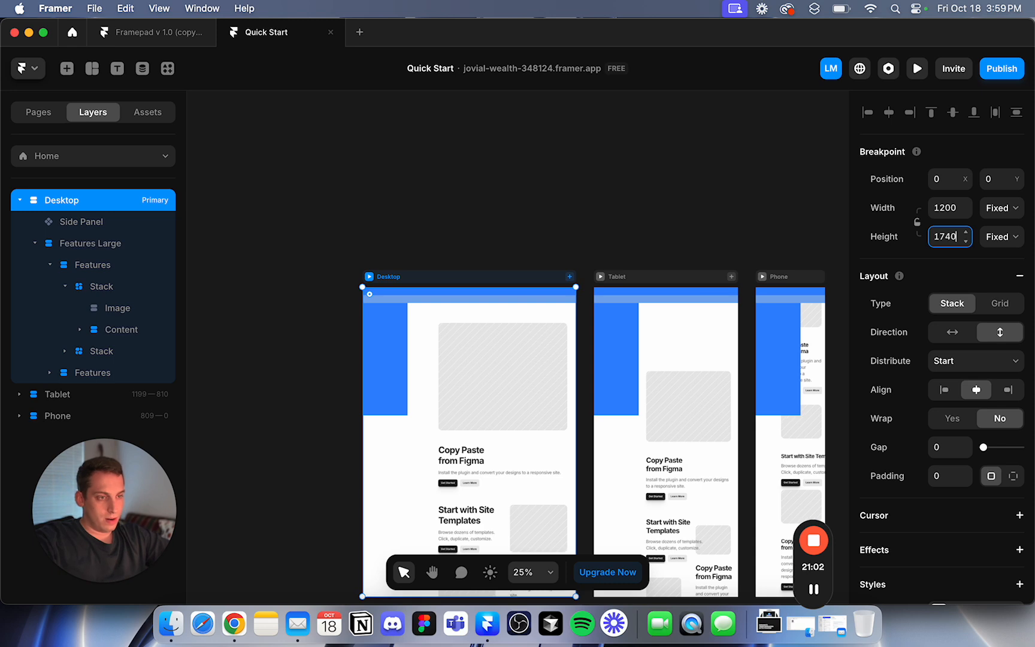
{"action": "key", "text": "shift+Up"}
{"action": "key", "text": "shift+Up"}
{"action": "key", "text": "shift+Up"}
{"action": "key", "text": "shift+Up"}
{"action": "key", "text": "shift+Up"}
{"action": "key", "text": "shift+Up"}
{"action": "key", "text": "shift+Up"}
{"action": "key", "text": "shift+Up"}
{"action": "key", "text": "shift+Up"}
{"action": "key", "text": "shift+Up"}
{"action": "key", "text": "shift+Up"}
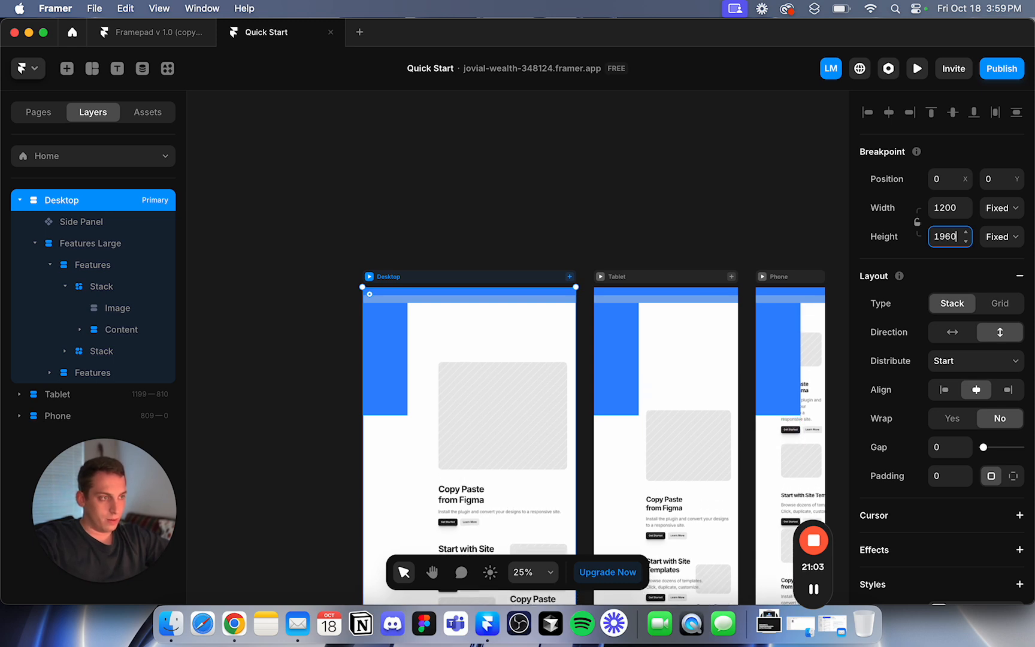
{"action": "left_click", "coordinate": [518, 200]}
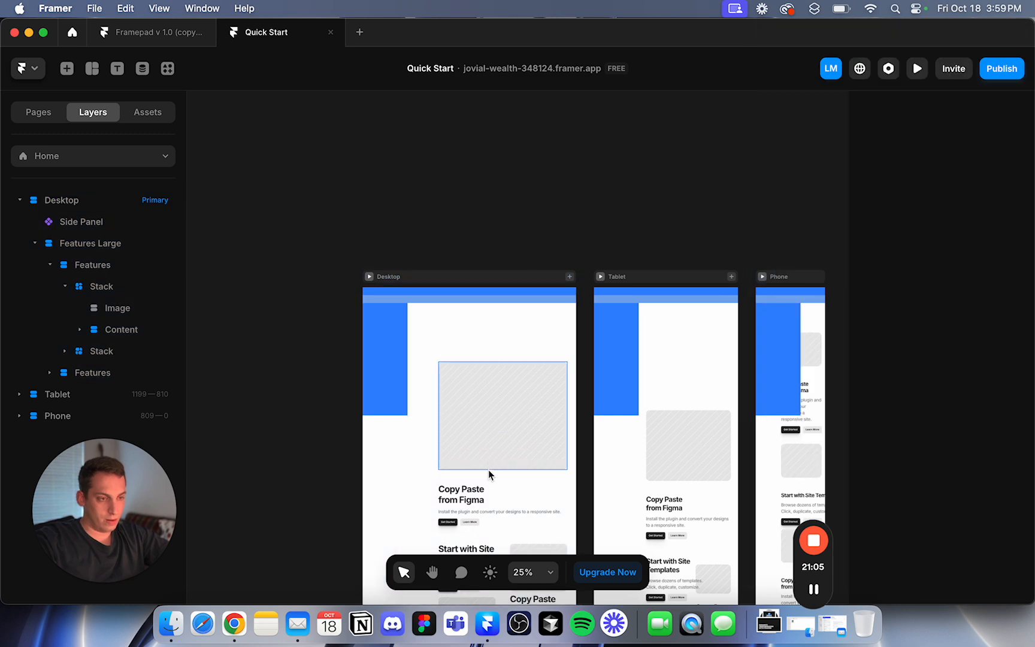
Move the Features Large section up until its first image sits just below the top bars on Desktop.
{"action": "left_click", "coordinate": [548, 477]}
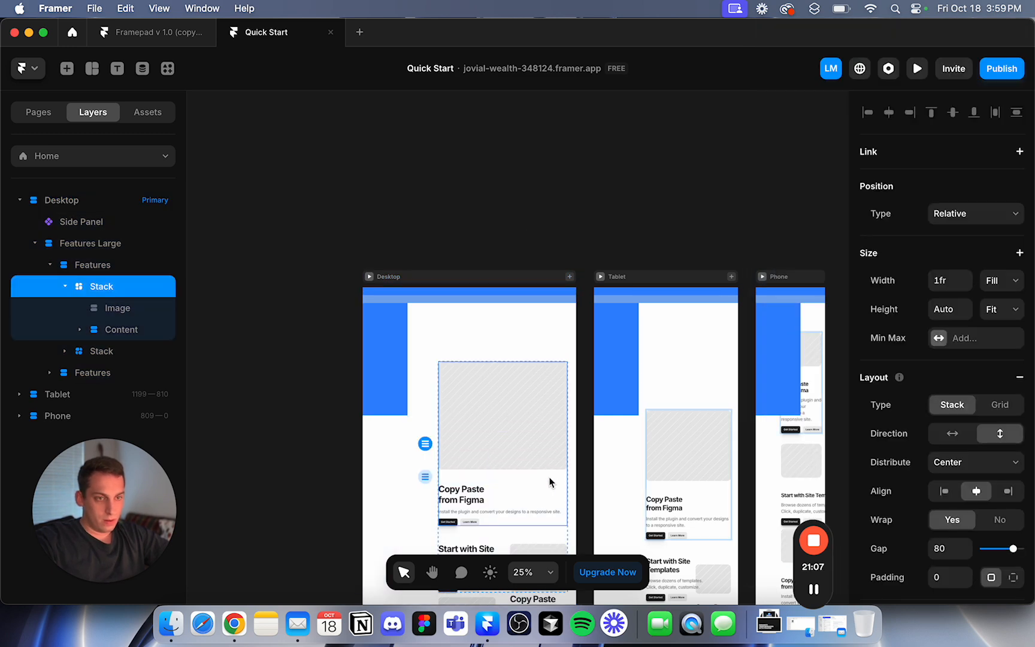
{"action": "left_click", "coordinate": [96, 246]}
{"action": "scroll", "coordinate": [440, 340], "scroll_direction": "down", "scroll_amount": 3}
{"action": "left_click_drag", "start_coordinate": [429, 408], "coordinate": [430, 353]}
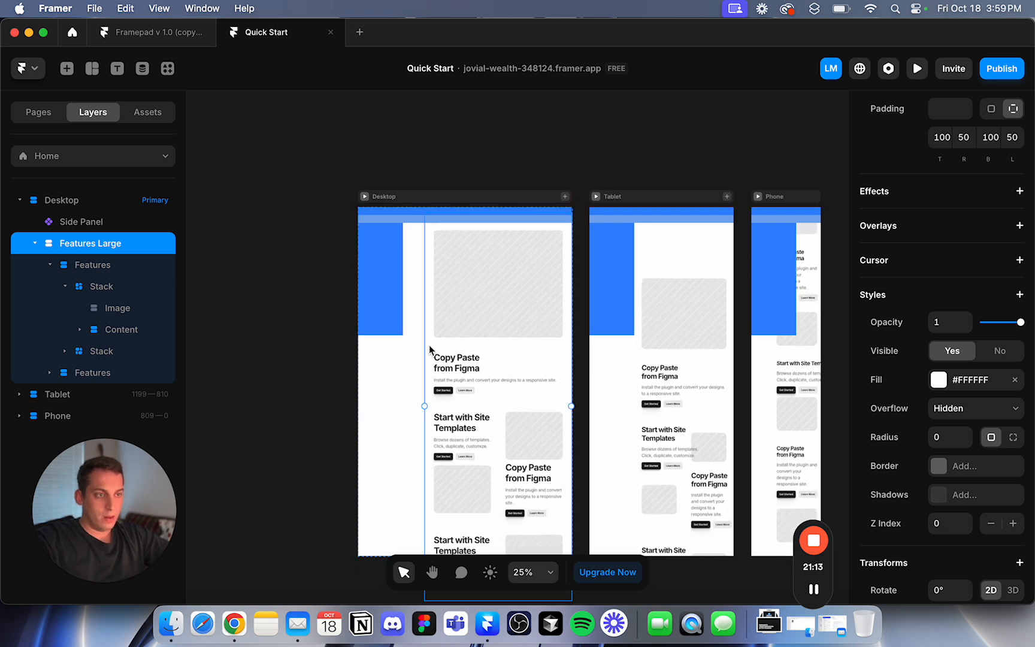
{"action": "left_click", "coordinate": [407, 172]}
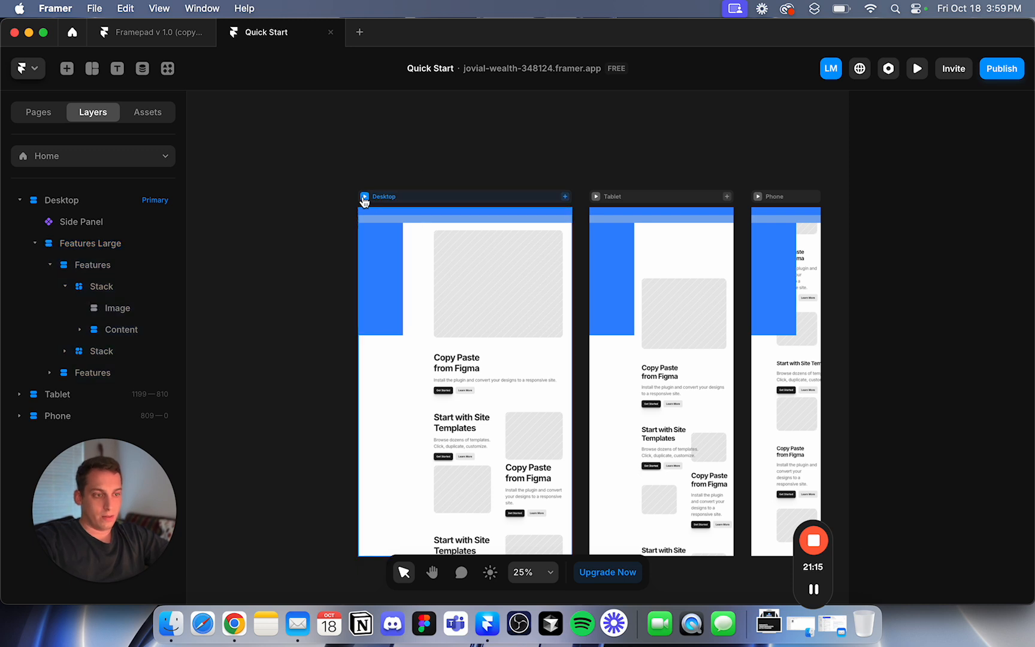
Extend the lower edge of the Desktop breakpoint so the page reaches beyond the end of the Features Large section.
{"action": "left_click", "coordinate": [430, 204]}
{"action": "scroll", "coordinate": [442, 405], "scroll_direction": "down", "scroll_amount": 4}
{"action": "left_click_drag", "start_coordinate": [412, 416], "coordinate": [418, 519]}
{"action": "scroll", "coordinate": [417, 519], "scroll_direction": "down", "scroll_amount": 1}
Reposition the Features Large section higher in the extended Desktop breakpoint, with its first image just below the top bars.
{"action": "left_click", "coordinate": [437, 287]}
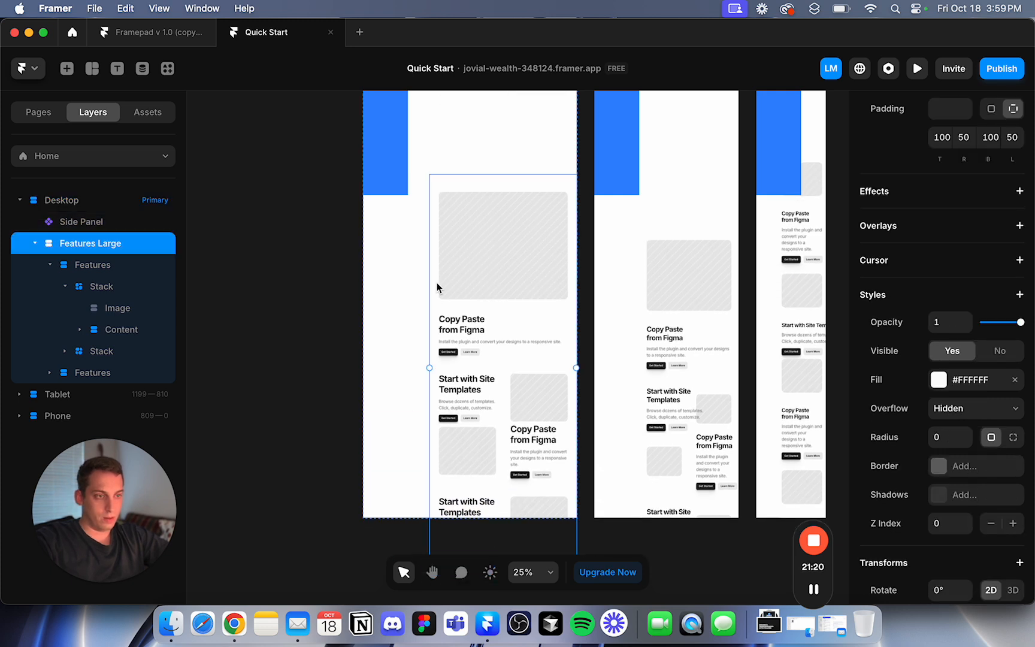
{"action": "scroll", "coordinate": [429, 173], "scroll_direction": "up", "scroll_amount": 2}
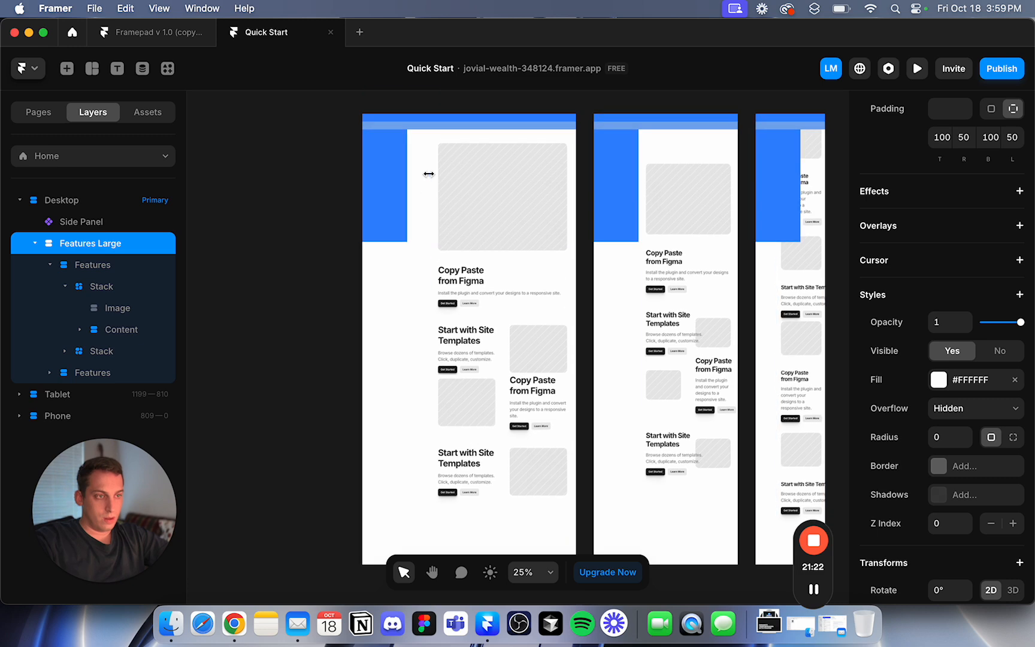
{"action": "left_click_drag", "start_coordinate": [430, 190], "coordinate": [430, 198]}
{"action": "key", "text": "super+z"}
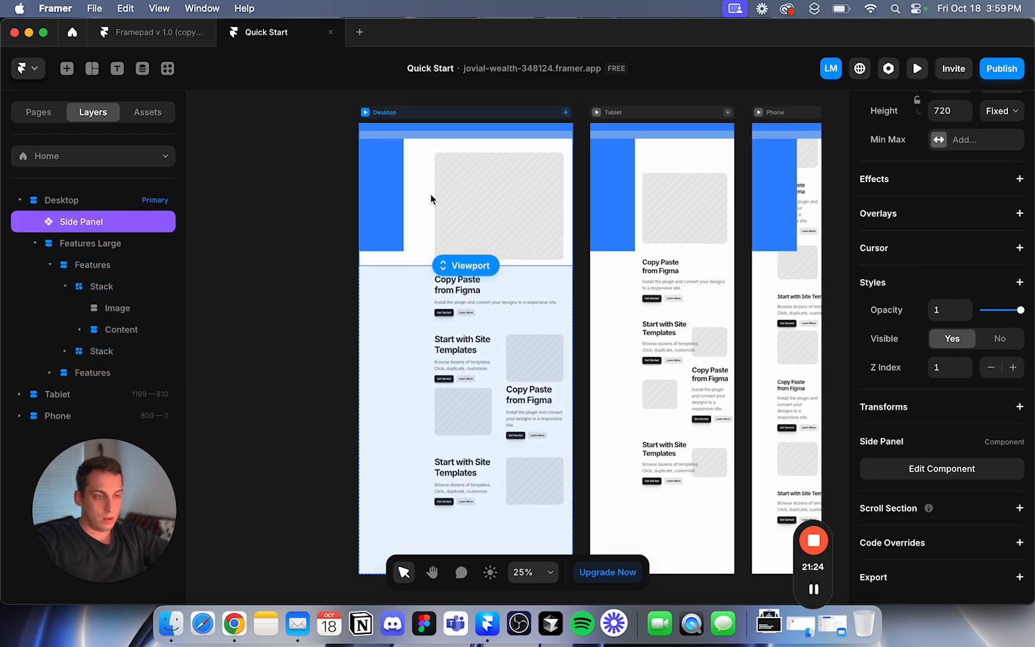
{"action": "left_click", "coordinate": [431, 297]}
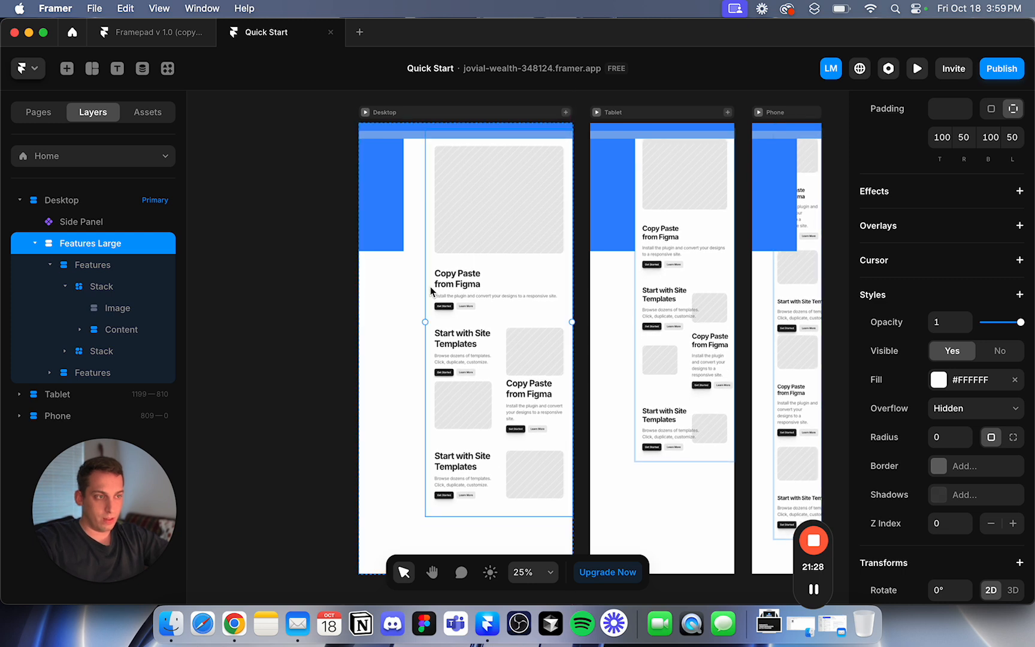
{"action": "left_click", "coordinate": [284, 257]}
{"action": "scroll", "coordinate": [383, 246], "scroll_direction": "right", "scroll_amount": 2}
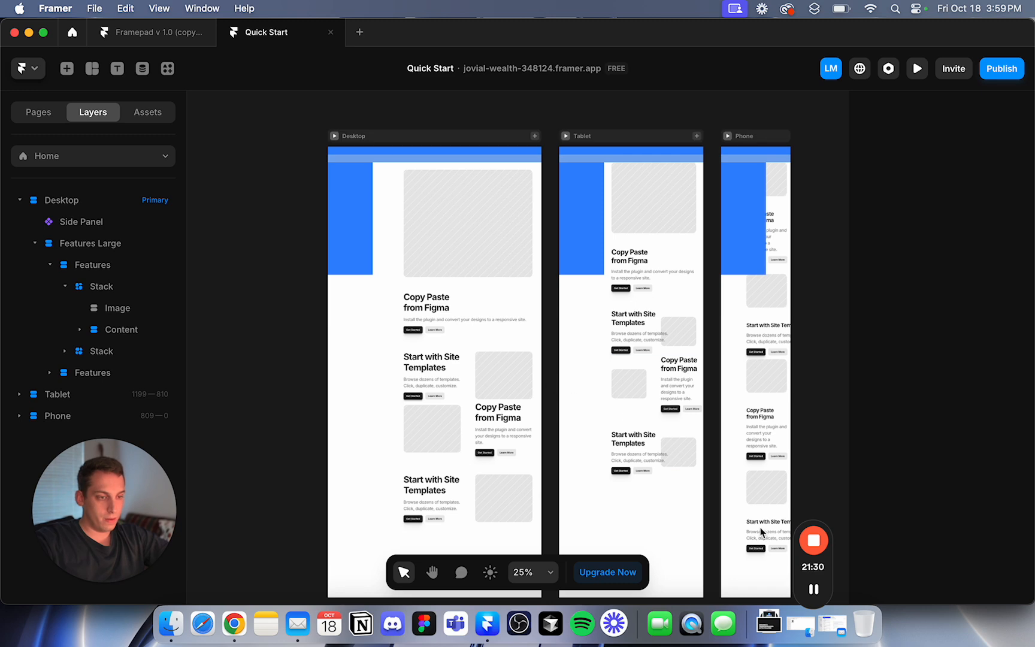
{"action": "mouse_move", "coordinate": [812, 586]}
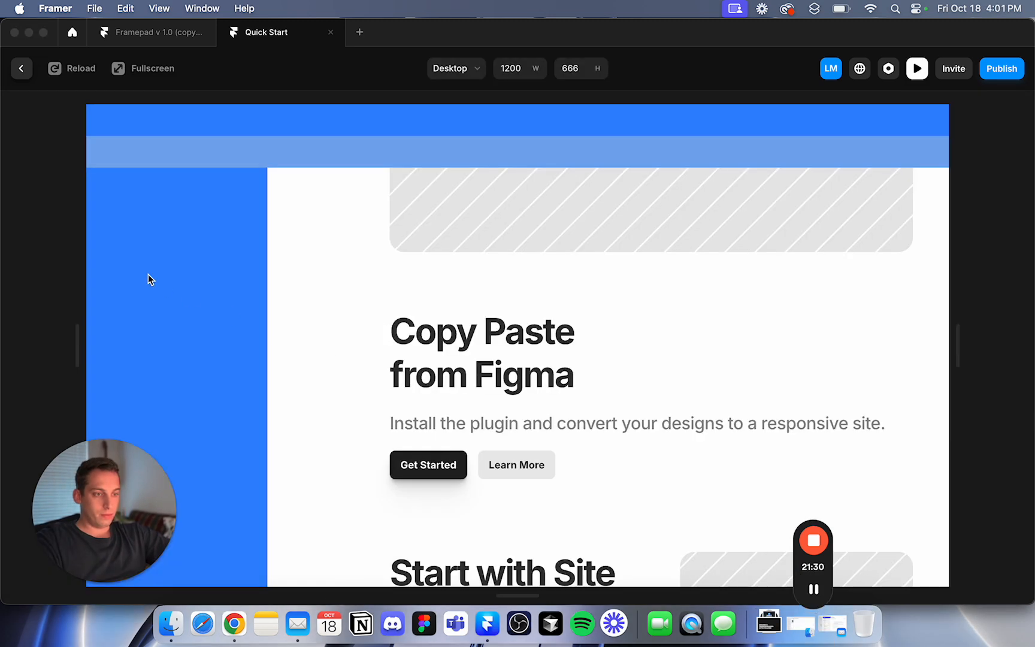
Scroll the Home page preview back up to the start of the page and close the preview.
{"action": "scroll", "coordinate": [296, 312], "scroll_direction": "down", "scroll_amount": 1}
{"action": "scroll", "coordinate": [296, 312], "scroll_direction": "up", "scroll_amount": 10}
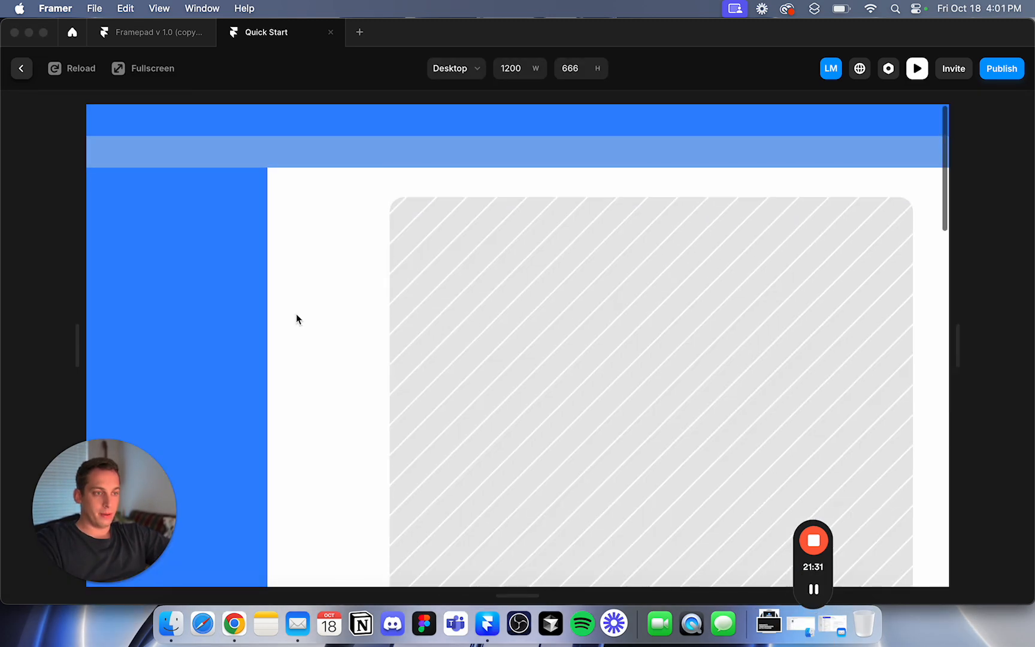
{"action": "left_click", "coordinate": [22, 70]}
Open the Side Panel component and examine the positioning and size of its top bars and side frame.
{"action": "scroll", "coordinate": [359, 185], "scroll_direction": "up", "scroll_amount": 3}
{"action": "left_click", "coordinate": [370, 191]}
{"action": "double_click", "coordinate": [370, 191]}
{"action": "left_click", "coordinate": [393, 215]}
{"action": "left_click", "coordinate": [350, 247]}
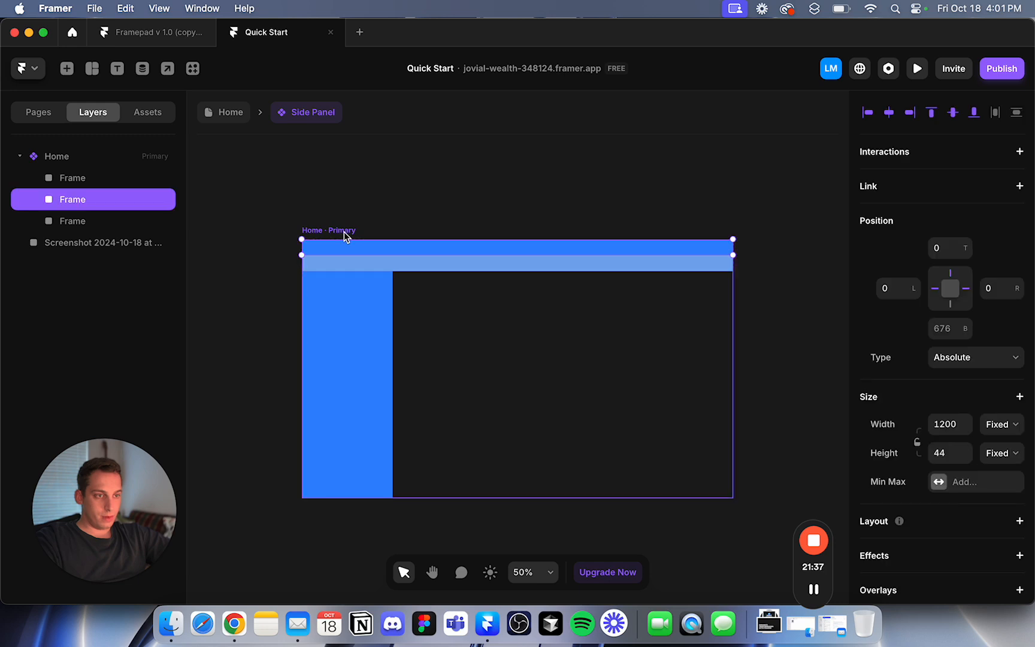
{"action": "left_click", "coordinate": [344, 232]}
Return to the Home page and preview its Desktop breakpoint at a wider width.
{"action": "left_click", "coordinate": [241, 114]}
{"action": "scroll", "coordinate": [333, 135], "scroll_direction": "up", "scroll_amount": 1}
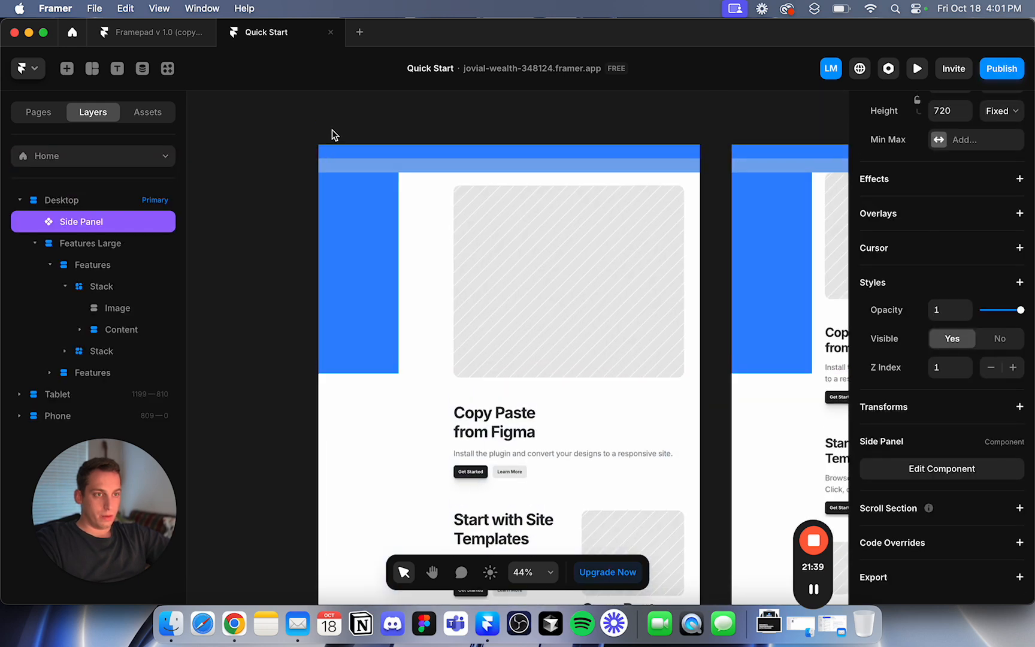
{"action": "left_click", "coordinate": [332, 127]}
{"action": "left_click_drag", "start_coordinate": [82, 344], "coordinate": [51, 197]}
{"action": "left_click", "coordinate": [21, 71]}
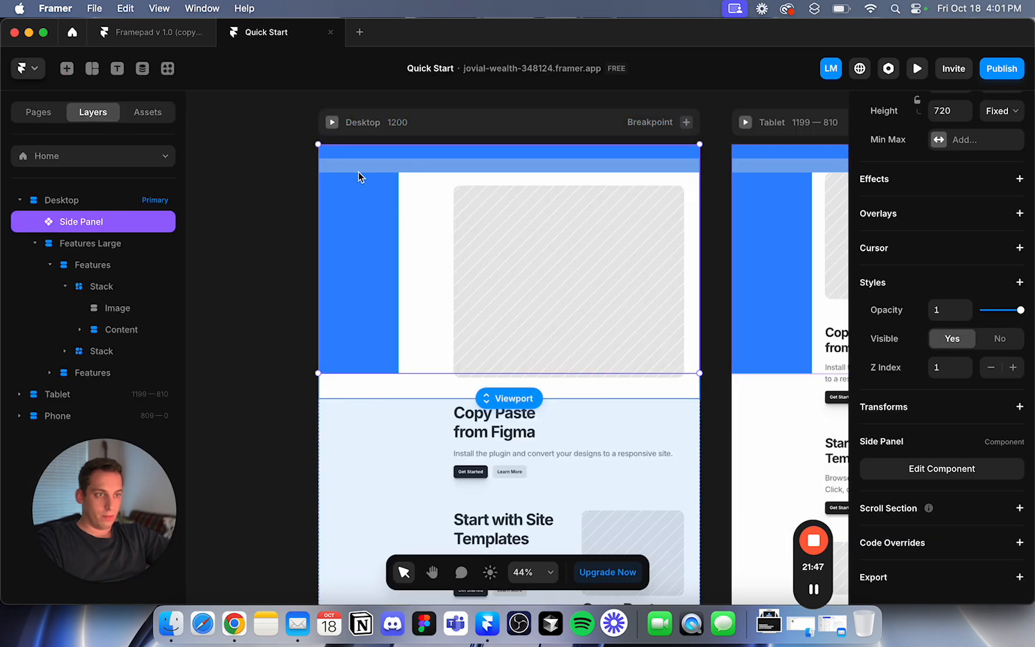
Delete both top bar frames from the Side Panel component, keeping only the side frame.
{"action": "double_click", "coordinate": [377, 168]}
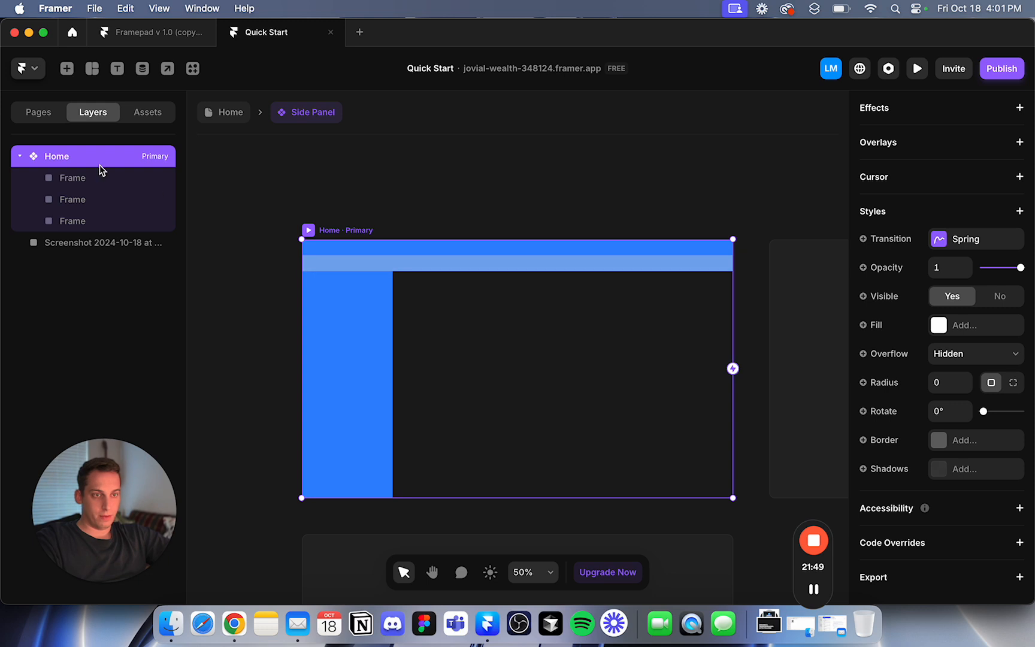
{"action": "left_click", "coordinate": [80, 182]}
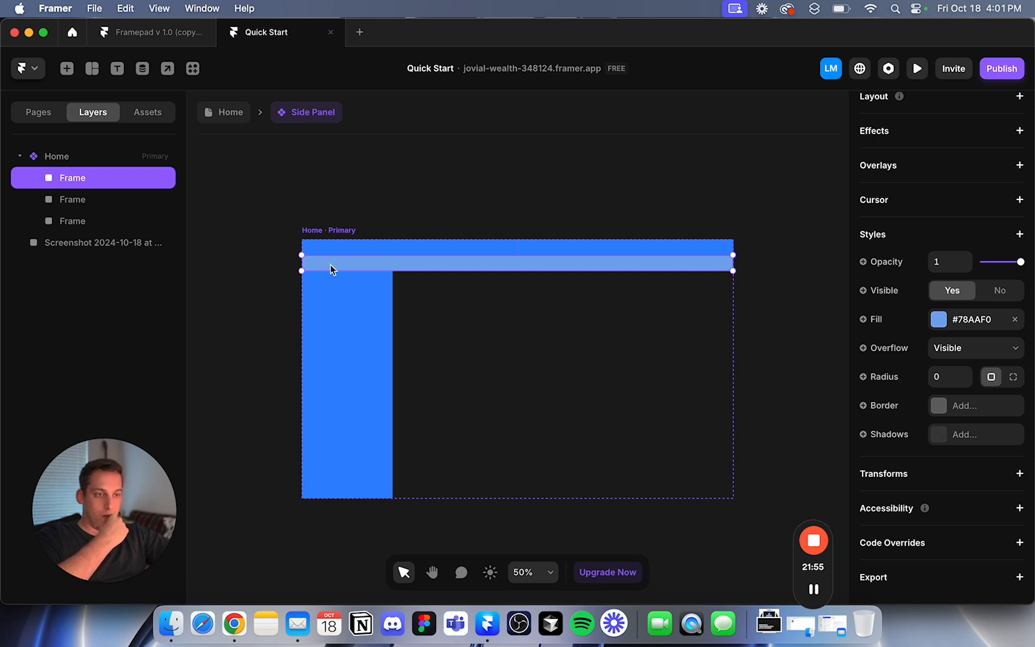
{"action": "left_click", "coordinate": [66, 69]}
{"action": "left_click", "coordinate": [92, 69]}
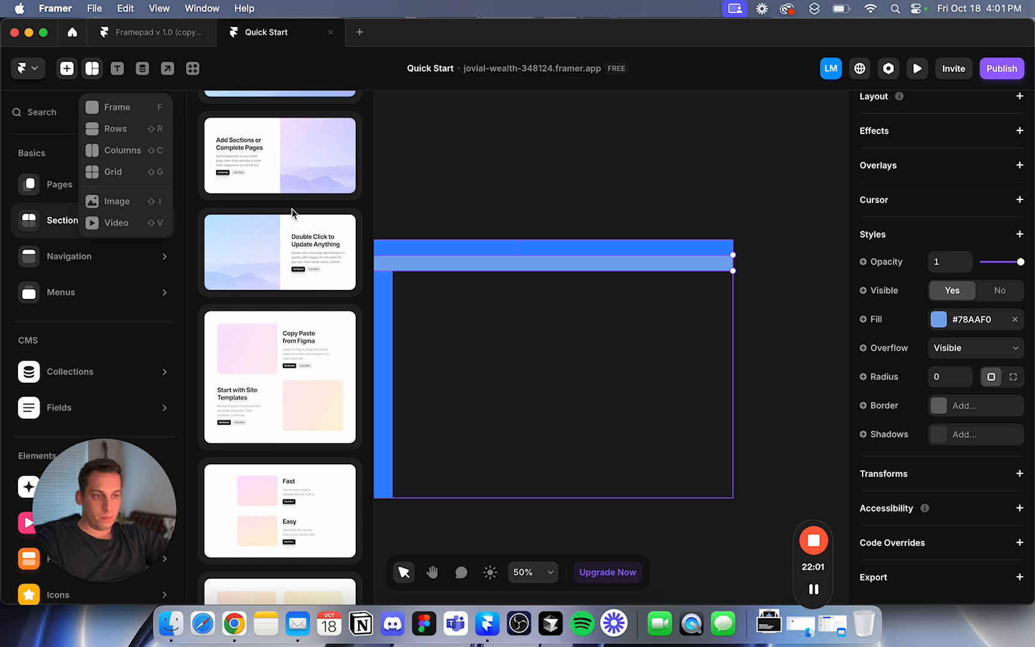
{"action": "left_click", "coordinate": [472, 182]}
{"action": "left_click", "coordinate": [400, 268]}
{"action": "key", "text": "BackSpace"}
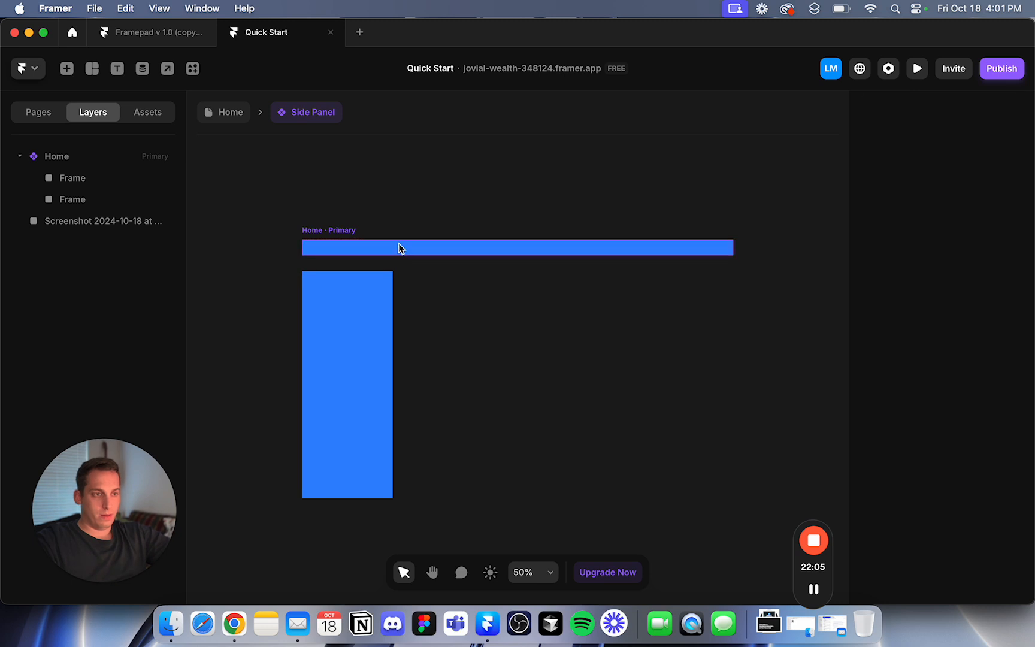
{"action": "left_click", "coordinate": [399, 244]}
{"action": "key", "text": "BackSpace"}
Open the Blocs plugin and search its library for "navba".
{"action": "left_click", "coordinate": [189, 71]}
{"action": "left_click", "coordinate": [393, 287]}
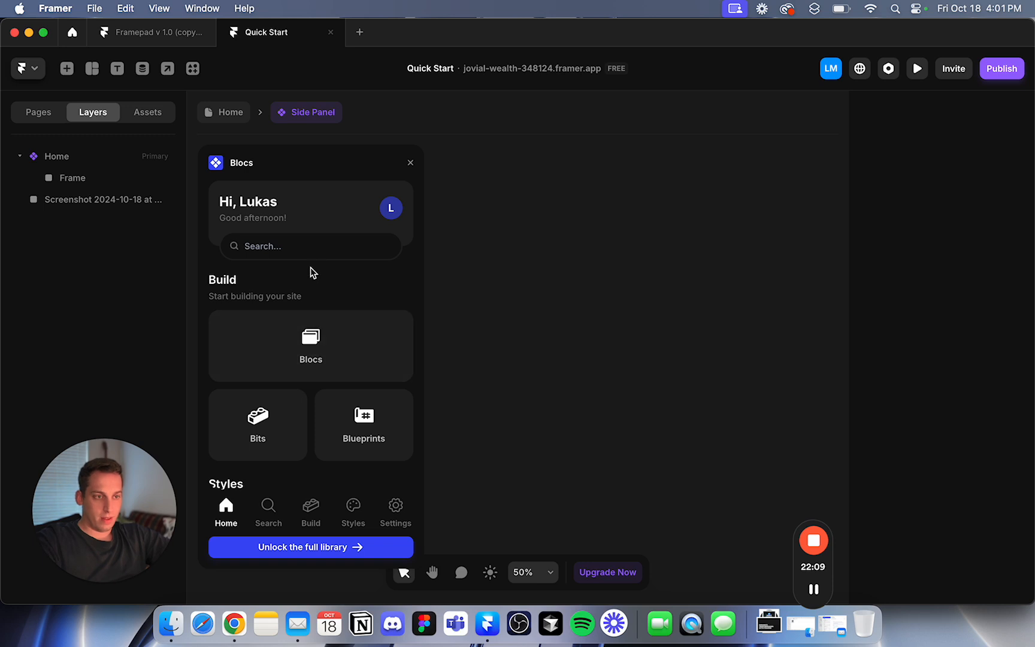
{"action": "left_click", "coordinate": [301, 250]}
{"action": "left_click", "coordinate": [262, 194]}
{"action": "type", "text": "navba"}
Insert Navbar 1 into the Side Panel's Home variant and place it flush with the variant's upper edge at full width.
{"action": "left_click_drag", "start_coordinate": [267, 259], "coordinate": [578, 261]}
{"action": "left_click", "coordinate": [526, 234]}
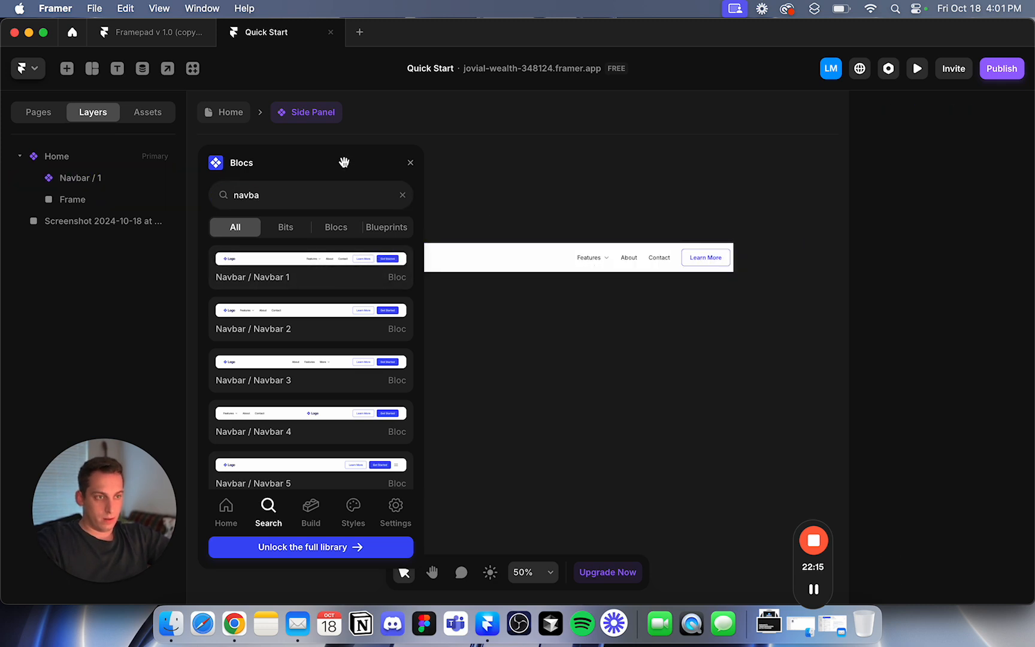
{"action": "left_click", "coordinate": [410, 163]}
{"action": "left_click_drag", "start_coordinate": [445, 266], "coordinate": [378, 264]}
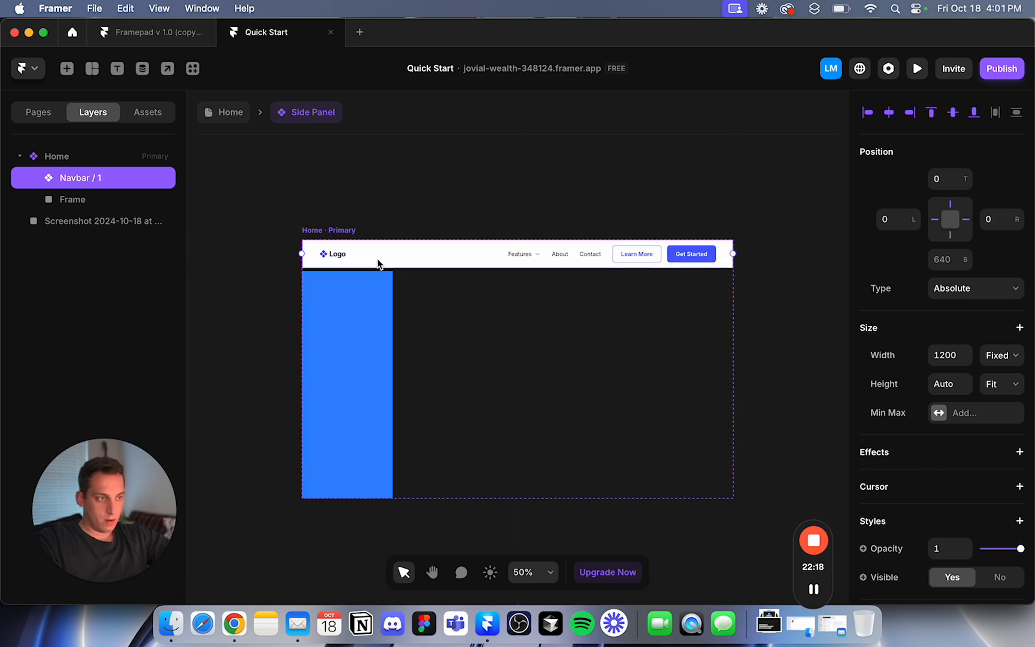
Unlink the navbar component from its source project and set its Desktop variant's top and bottom padding to 10.
{"action": "double_click", "coordinate": [429, 262]}
{"action": "left_click", "coordinate": [494, 366]}
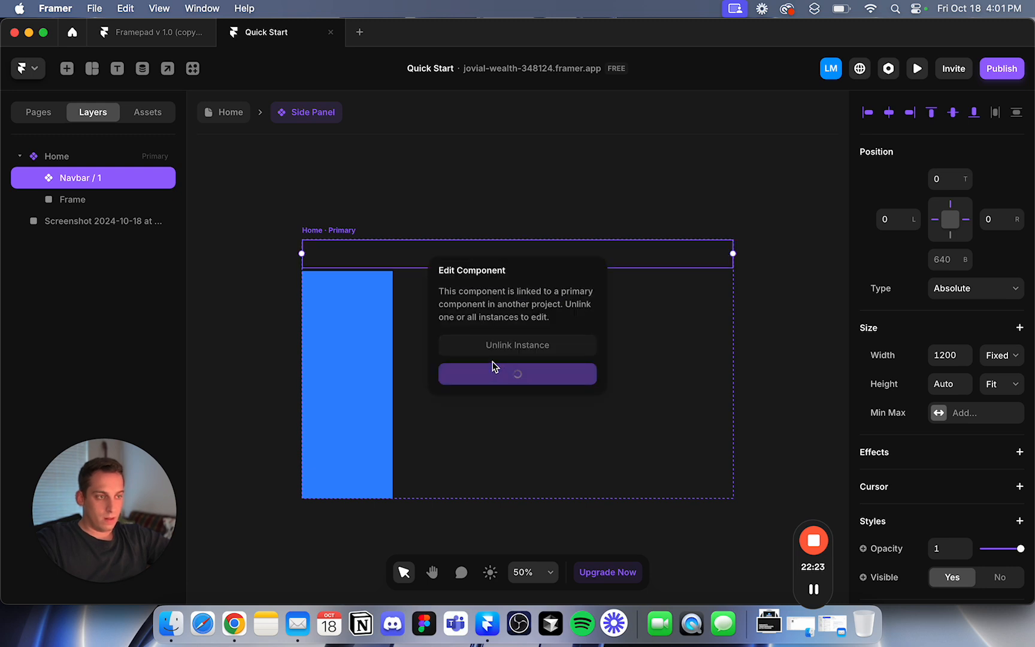
{"action": "left_click", "coordinate": [350, 241]}
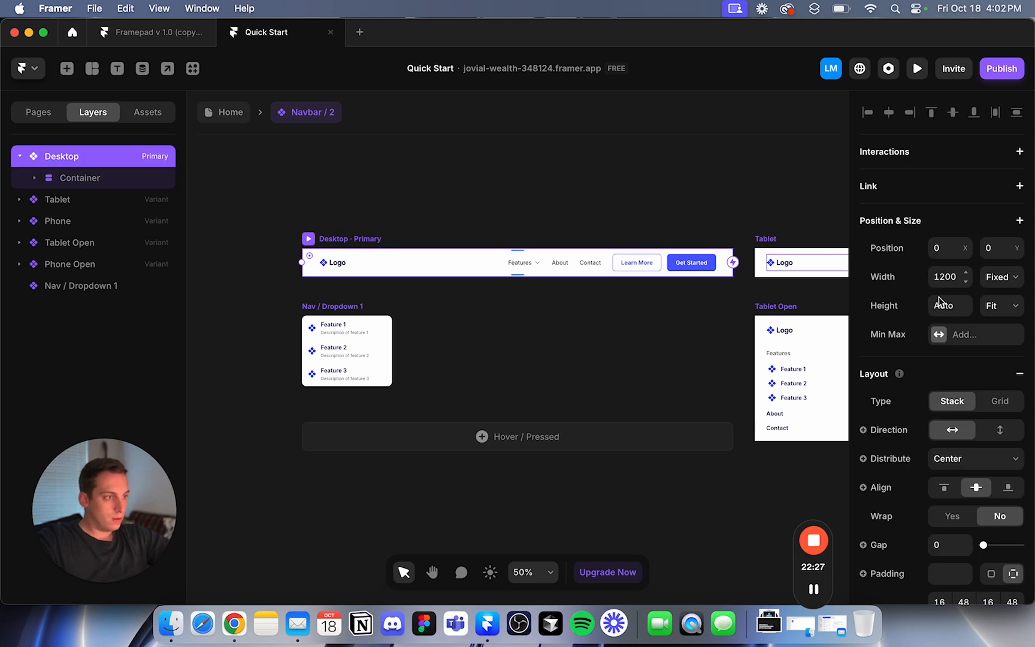
{"action": "scroll", "coordinate": [938, 288], "scroll_direction": "down", "scroll_amount": 4}
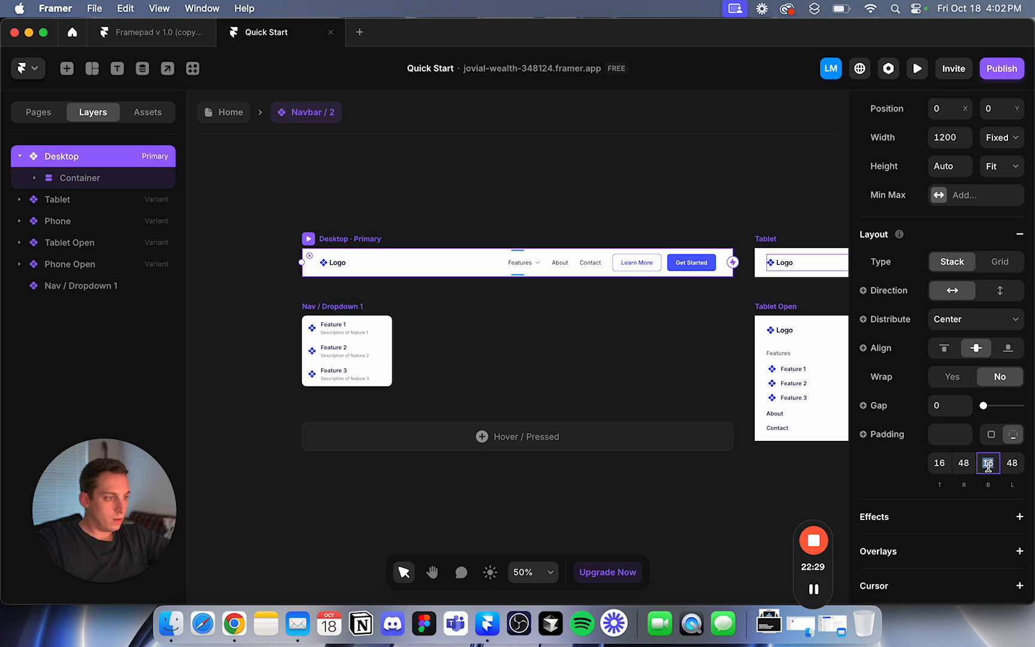
{"action": "type", "text": "9"}
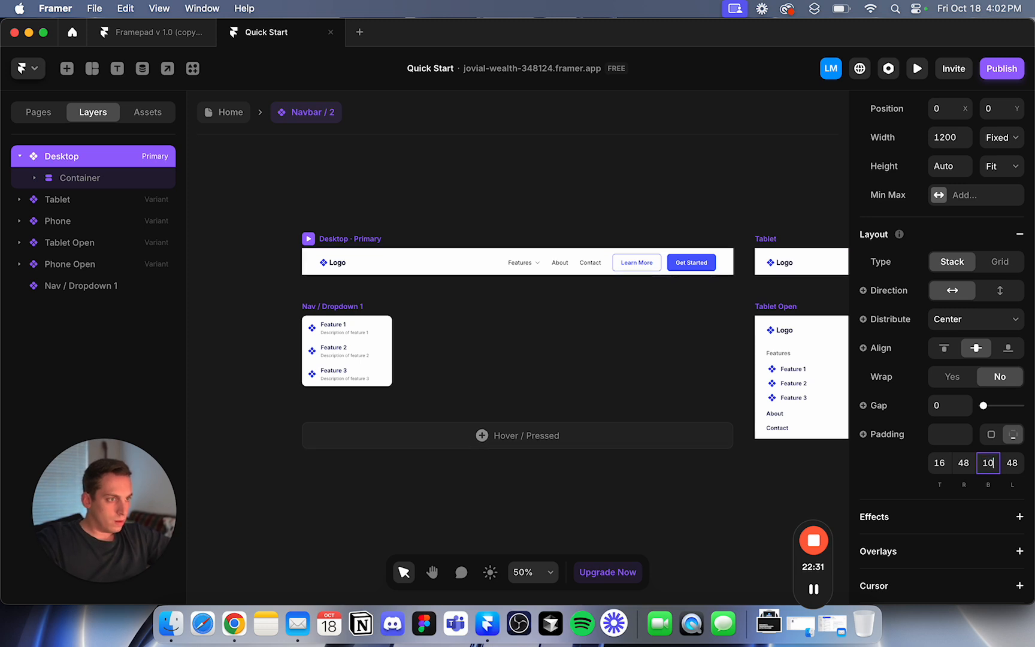
{"action": "key", "text": "Up"}
{"action": "type", "text": "10"}
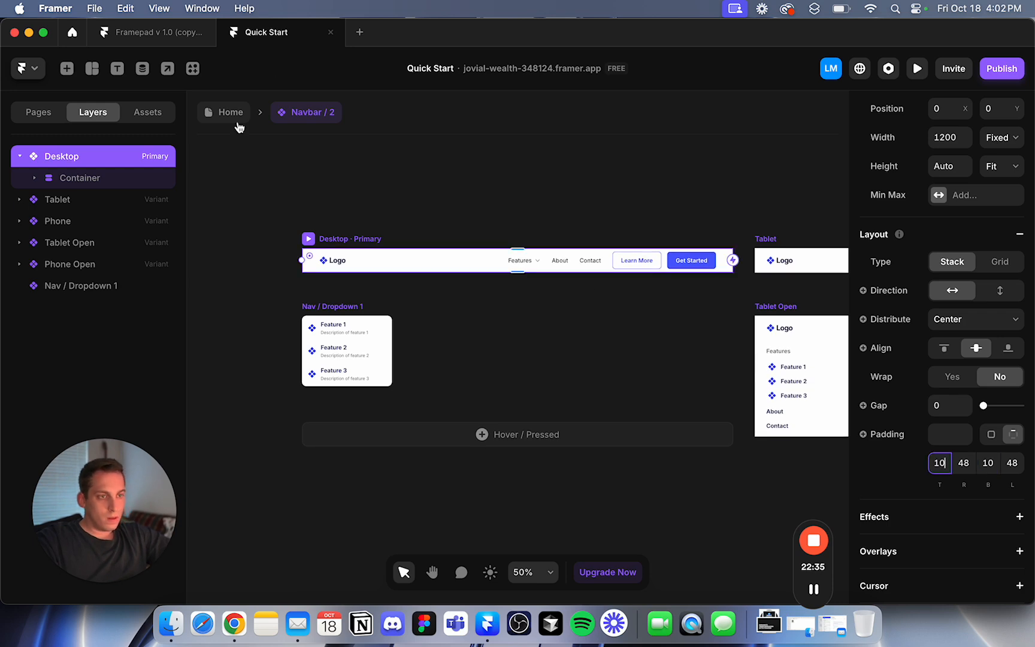
Return to the Home page and scroll through its Desktop preview to check the navbar above the side frame.
{"action": "left_click", "coordinate": [223, 112]}
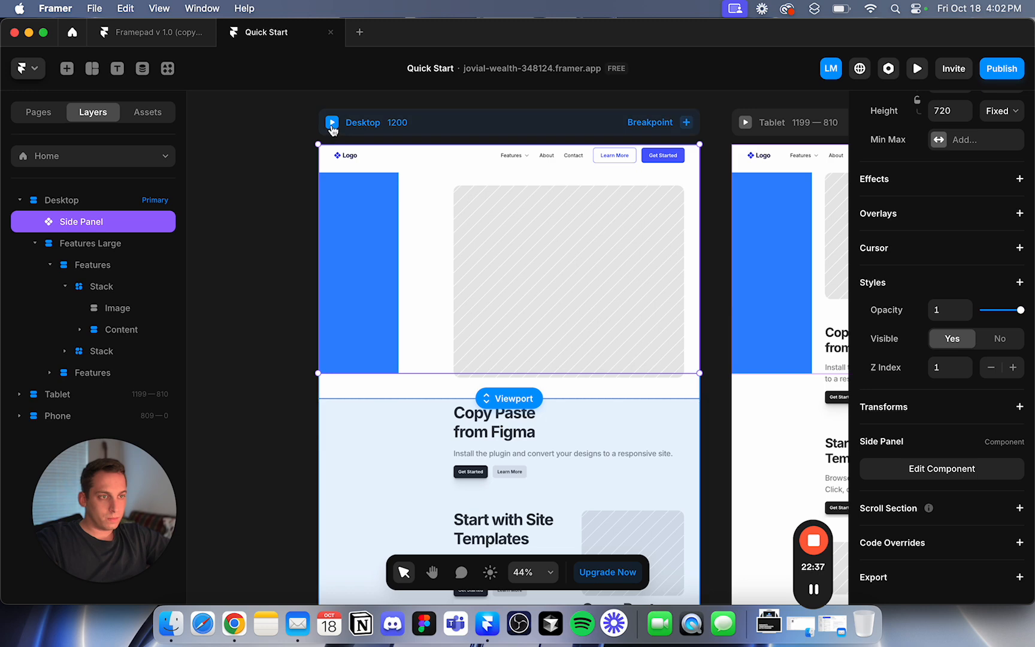
{"action": "left_click", "coordinate": [331, 122]}
{"action": "scroll", "coordinate": [235, 200], "scroll_direction": "down", "scroll_amount": 5}
{"action": "scroll", "coordinate": [235, 200], "scroll_direction": "down", "scroll_amount": 3}
{"action": "left_click", "coordinate": [66, 68]}
{"action": "left_click", "coordinate": [21, 68]}
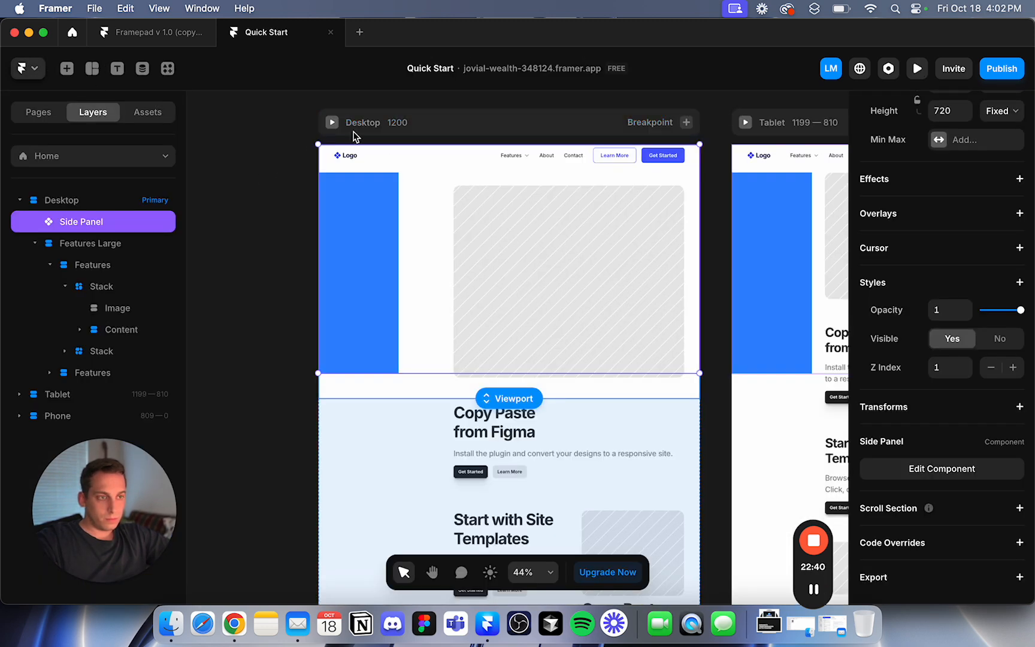
Lower the upper edge of the Side Panel's side frame to a height of 580 and duplicate the navbar below the first one.
{"action": "double_click", "coordinate": [384, 200]}
{"action": "left_click", "coordinate": [383, 262]}
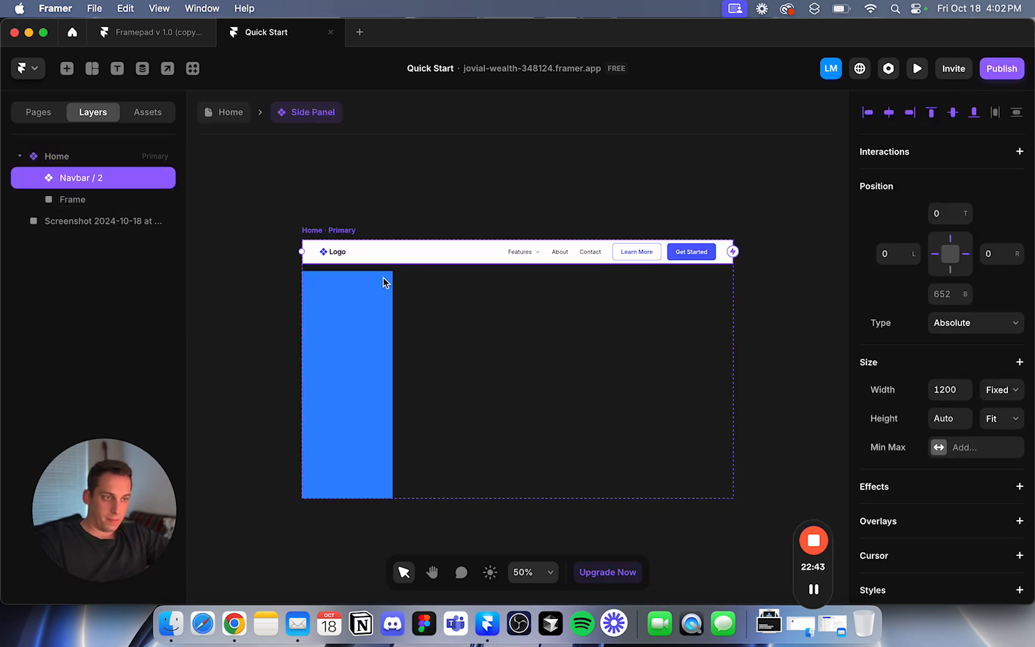
{"action": "left_click", "coordinate": [380, 302]}
{"action": "left_click", "coordinate": [362, 260]}
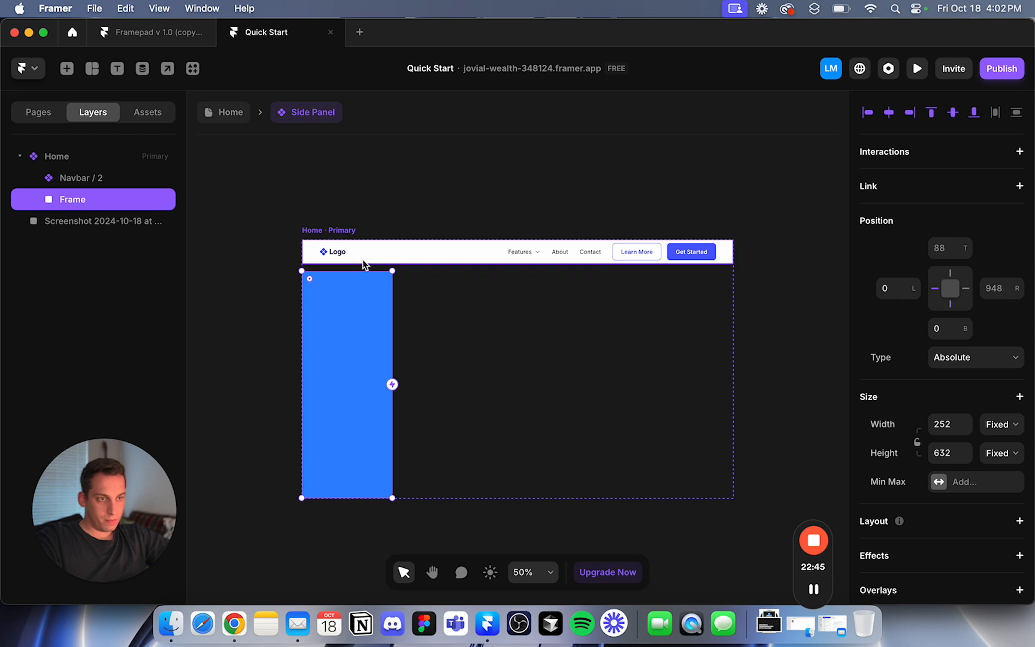
{"action": "left_click", "coordinate": [352, 292]}
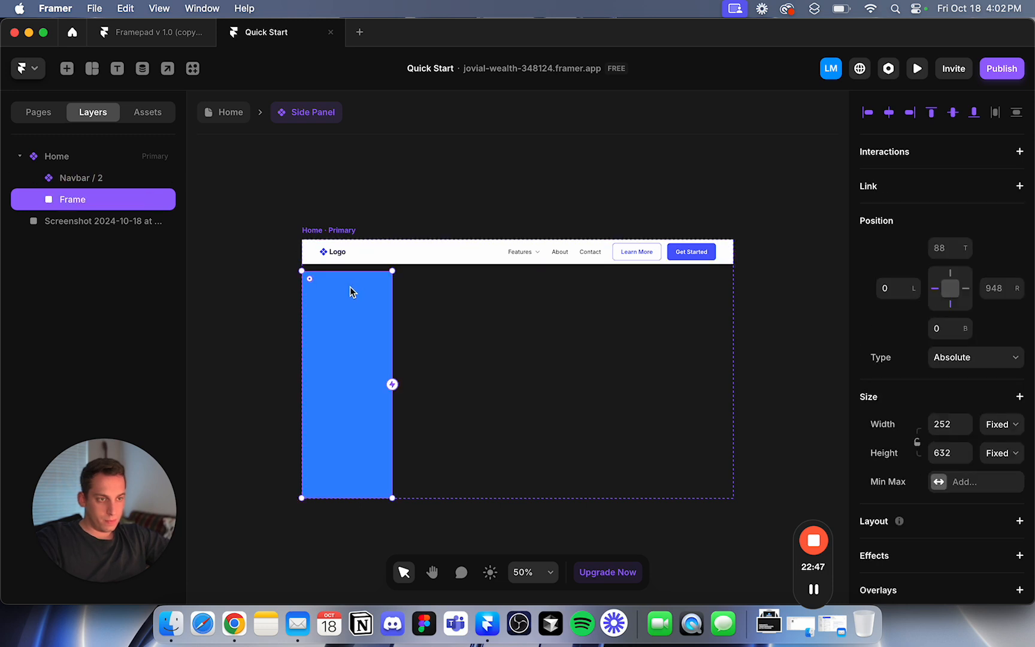
{"action": "left_click_drag", "start_coordinate": [366, 273], "coordinate": [394, 273]}
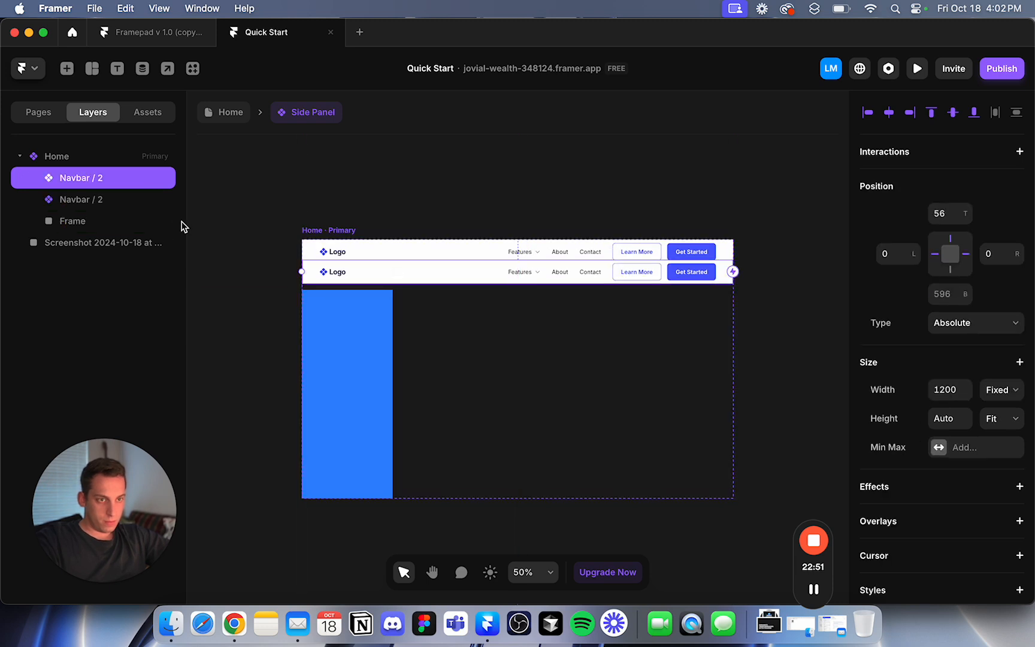
Move the duplicated navbar down to a top position of 68 so it sits directly beneath the first navbar.
{"action": "left_click", "coordinate": [310, 173]}
{"action": "left_click", "coordinate": [376, 273]}
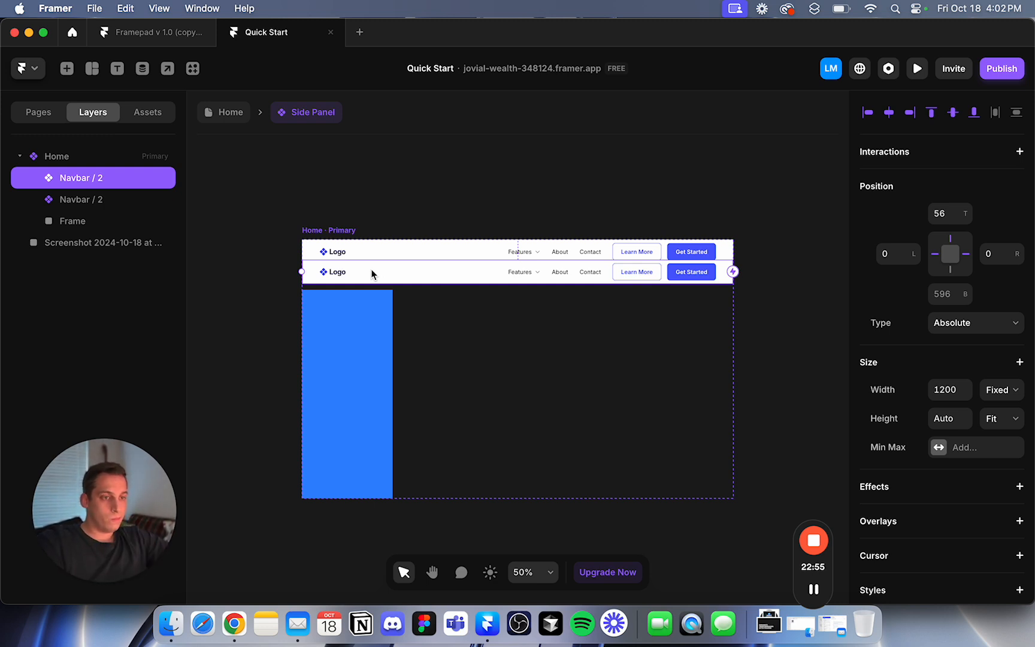
{"action": "left_click", "coordinate": [541, 259]}
{"action": "left_click_drag", "start_coordinate": [547, 275], "coordinate": [551, 290]}
Preview the Home page's Desktop breakpoint widened to 1390 to check how both navbars and the side frame resize.
{"action": "left_click", "coordinate": [229, 115]}
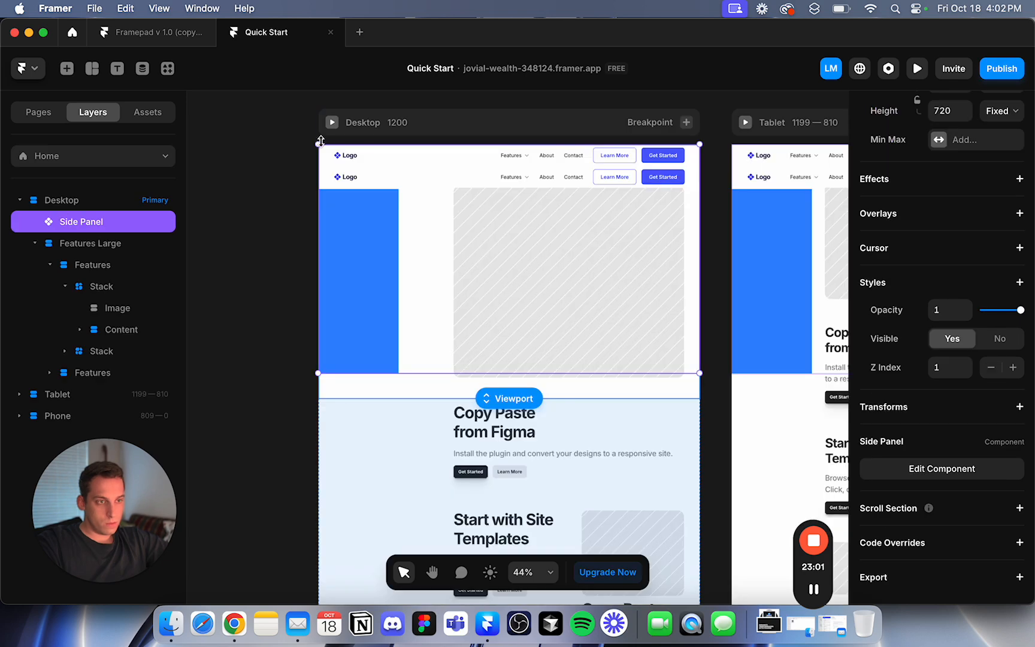
{"action": "left_click", "coordinate": [331, 123]}
{"action": "left_click_drag", "start_coordinate": [81, 348], "coordinate": [3, 264]}
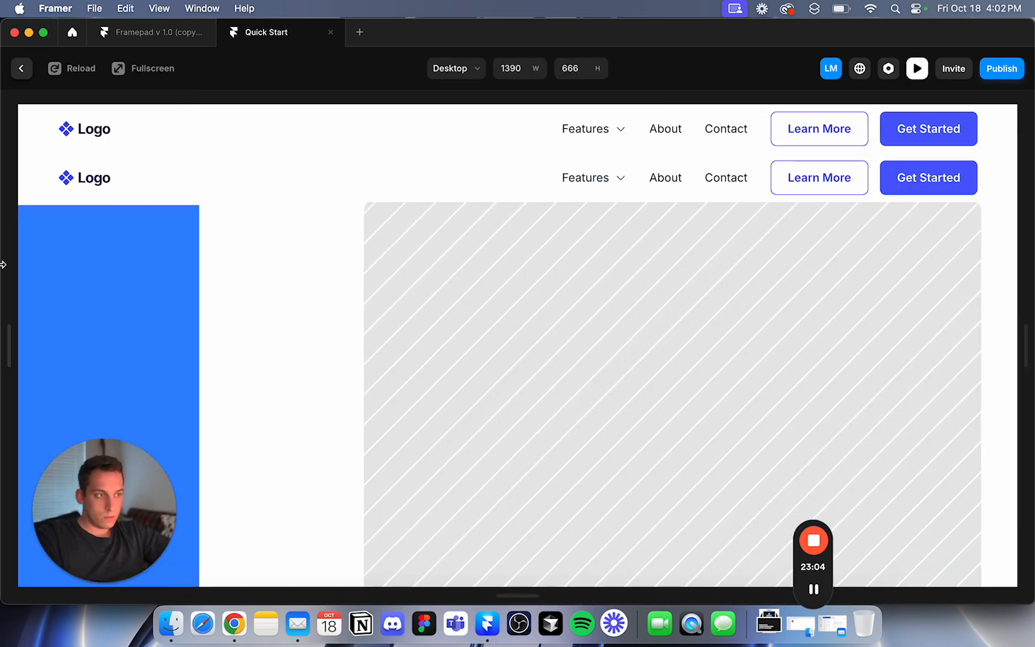
{"action": "left_click", "coordinate": [21, 67]}
Set the width of both navbars in the Side Panel component to Relative at 100%.
{"action": "double_click", "coordinate": [431, 269]}
{"action": "left_click", "coordinate": [386, 273]}
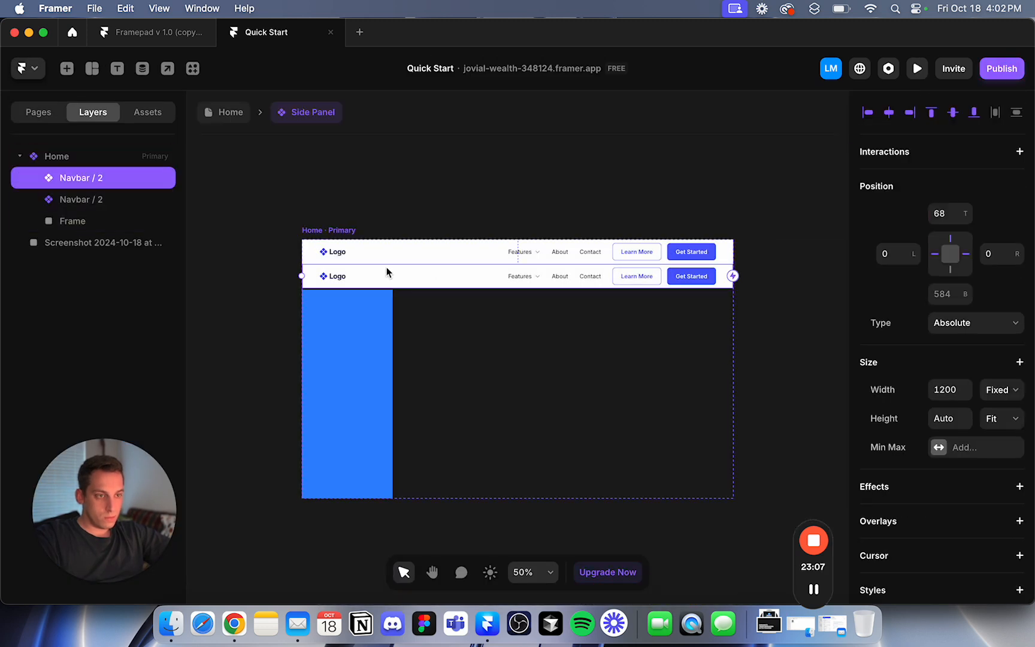
{"action": "left_click", "coordinate": [387, 259], "text": "shift"}
{"action": "left_click", "coordinate": [1001, 355]}
{"action": "left_click", "coordinate": [812, 319]}
{"action": "left_click", "coordinate": [805, 308]}
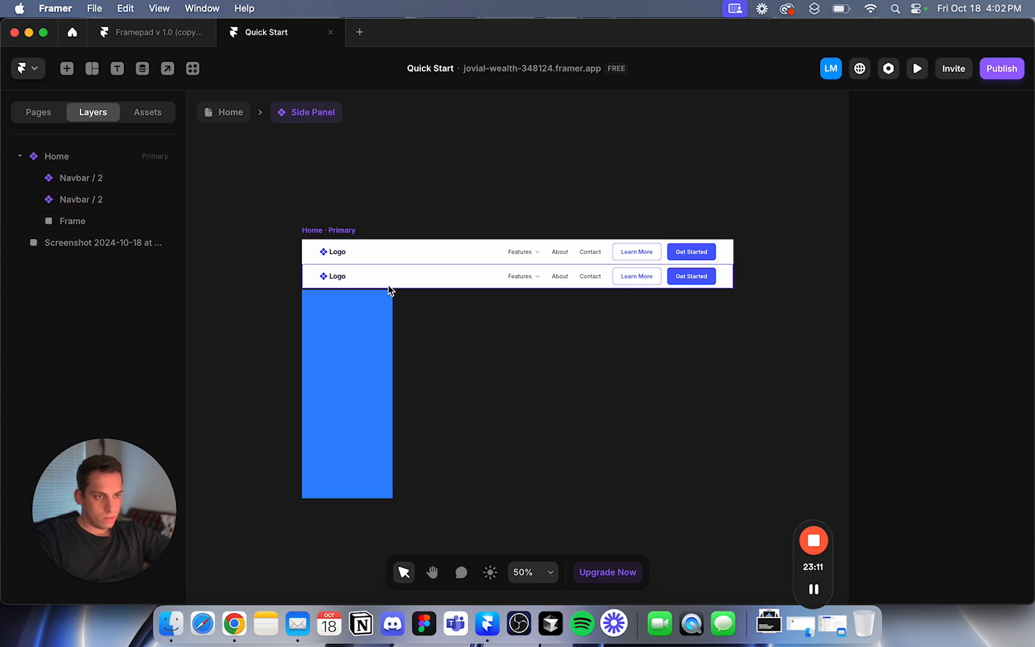
Extend the side frame's upper edge to meet the lower navbar, giving the frame a height of 584.
{"action": "left_click", "coordinate": [372, 314]}
{"action": "scroll", "coordinate": [300, 289], "scroll_direction": "up", "scroll_amount": 10}
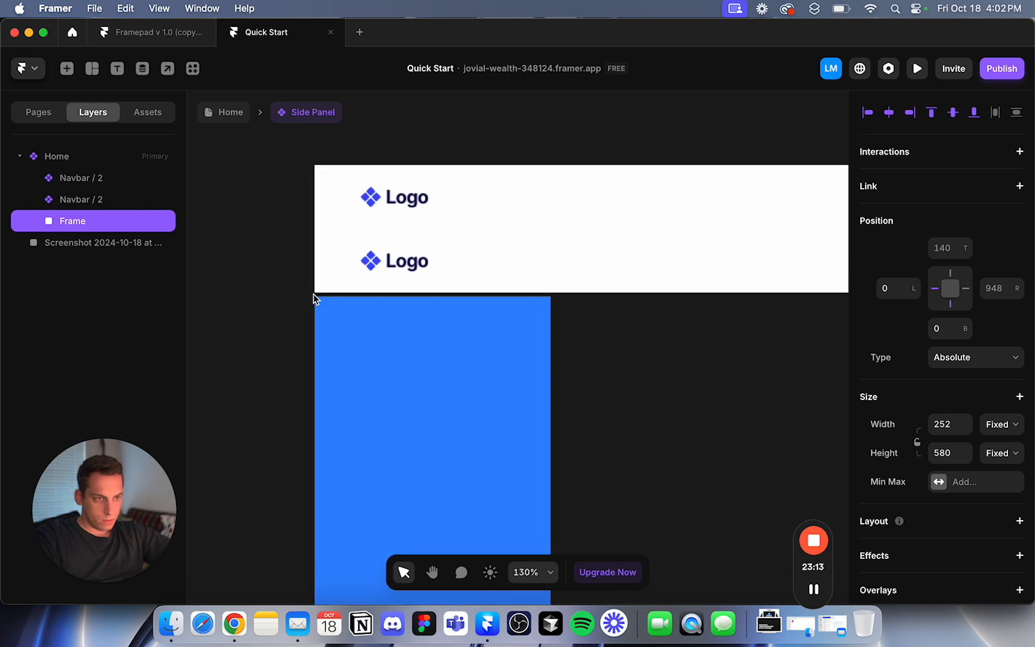
{"action": "left_click_drag", "start_coordinate": [354, 298], "coordinate": [353, 289]}
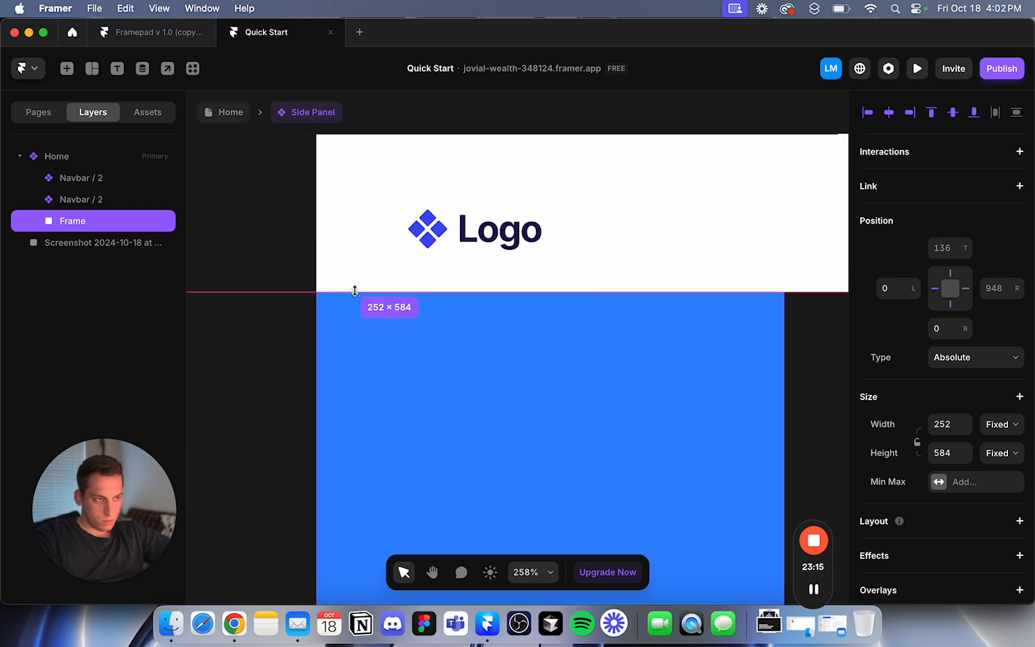
{"action": "scroll", "coordinate": [354, 289], "scroll_direction": "down", "scroll_amount": 10}
Inspect the lower navbar's alignment in the Side Panel component and preview the component on its own.
{"action": "left_click", "coordinate": [289, 300]}
{"action": "scroll", "coordinate": [487, 261], "scroll_direction": "right", "scroll_amount": 5}
{"action": "left_click", "coordinate": [528, 269]}
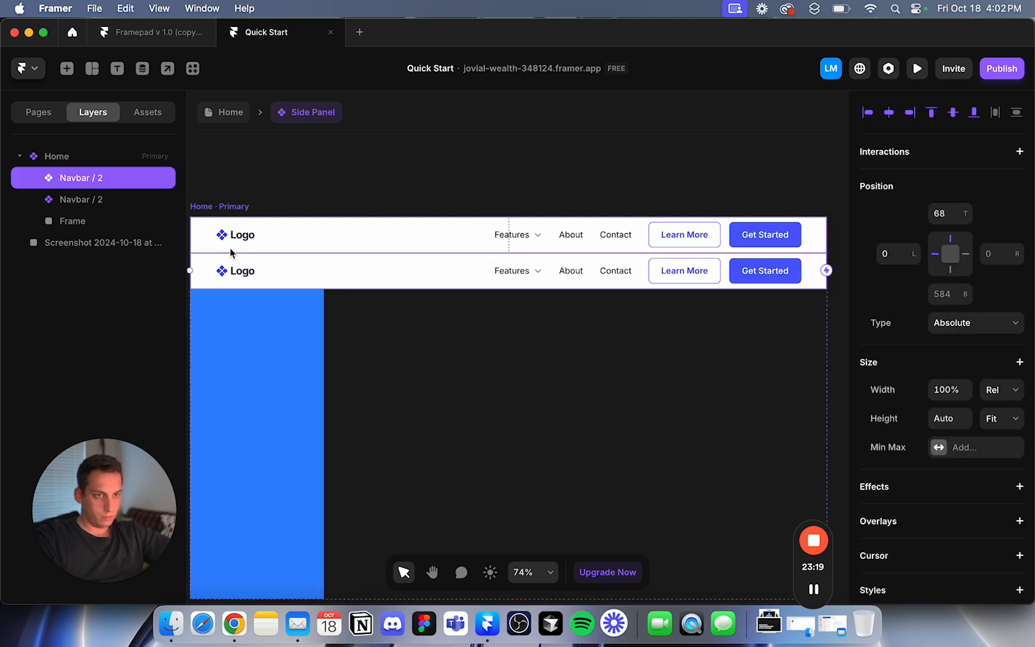
{"action": "scroll", "coordinate": [333, 215], "scroll_direction": "down", "scroll_amount": 1}
{"action": "scroll", "coordinate": [333, 216], "scroll_direction": "down", "scroll_amount": 5}
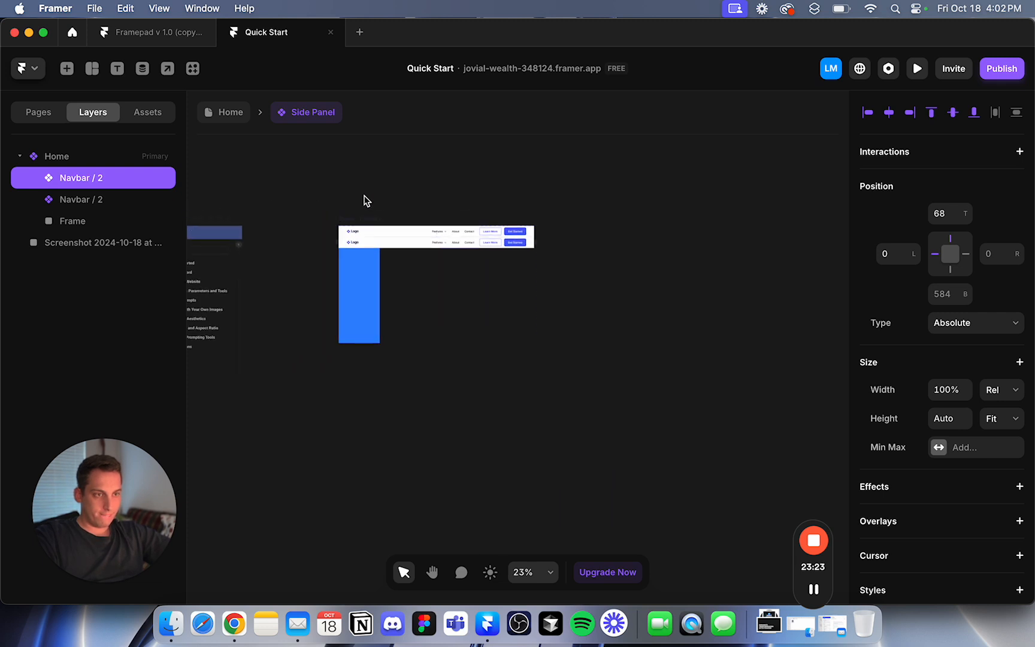
{"action": "left_click", "coordinate": [349, 220]}
{"action": "key", "text": "super+p"}
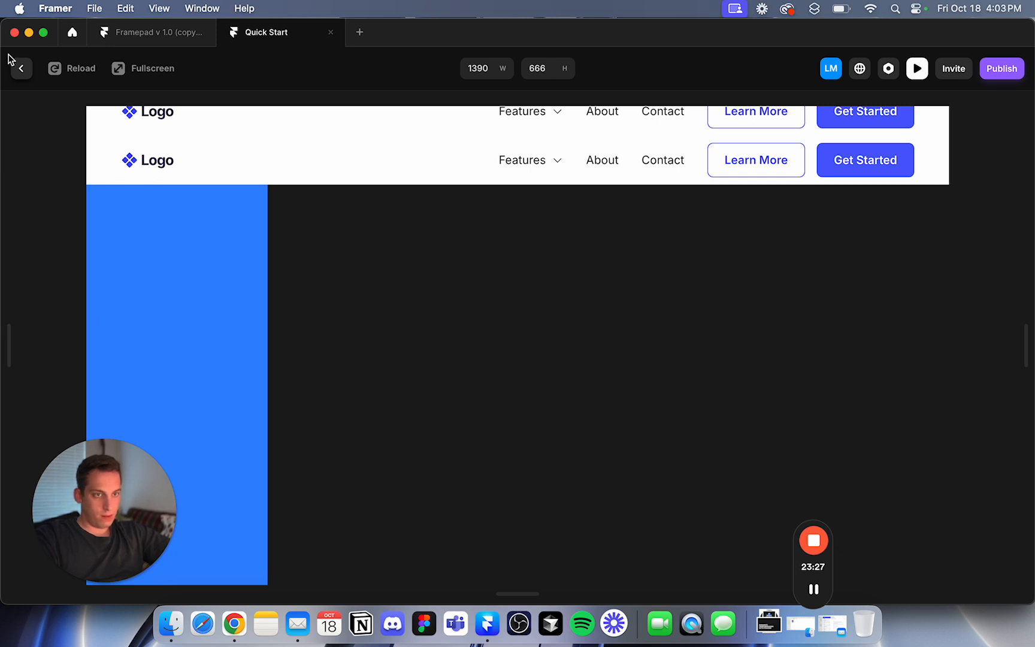
{"action": "left_click", "coordinate": [23, 71]}
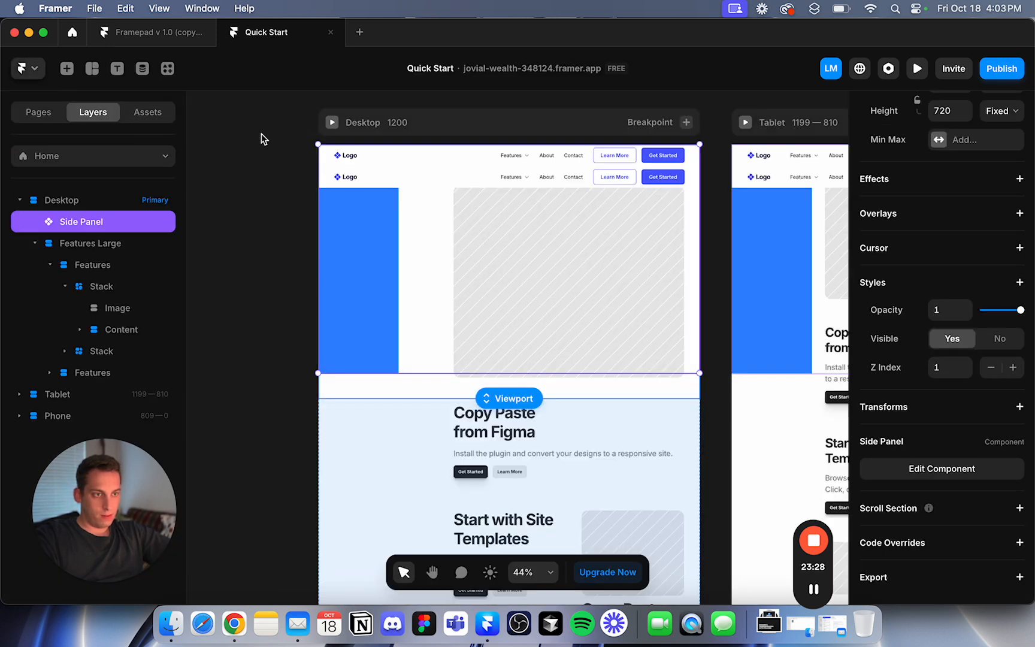
Preview the Home page's Desktop breakpoint at an enlarged width to check the navbars' relative sizing.
{"action": "left_click", "coordinate": [332, 123]}
{"action": "left_click_drag", "start_coordinate": [76, 317], "coordinate": [3, 298]}
{"action": "left_click", "coordinate": [22, 67]}
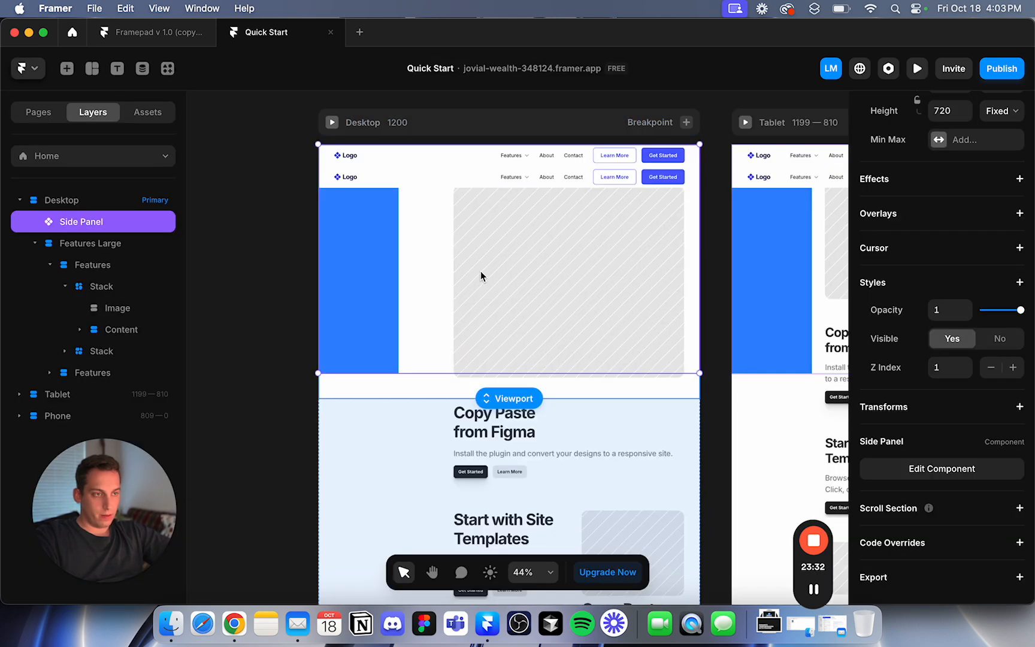
Open the Side Panel component and detach both navbar instances from their source component.
{"action": "double_click", "coordinate": [440, 189]}
{"action": "right_click", "coordinate": [446, 264]}
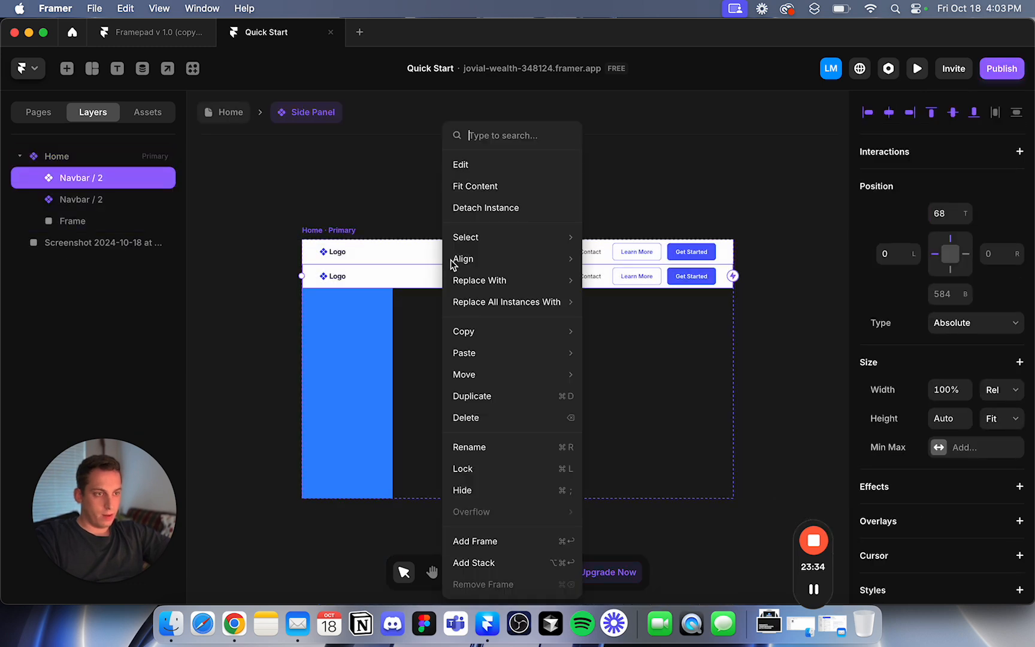
{"action": "left_click", "coordinate": [488, 202]}
{"action": "left_click", "coordinate": [496, 255]}
{"action": "right_click", "coordinate": [496, 256]}
{"action": "left_click", "coordinate": [543, 203]}
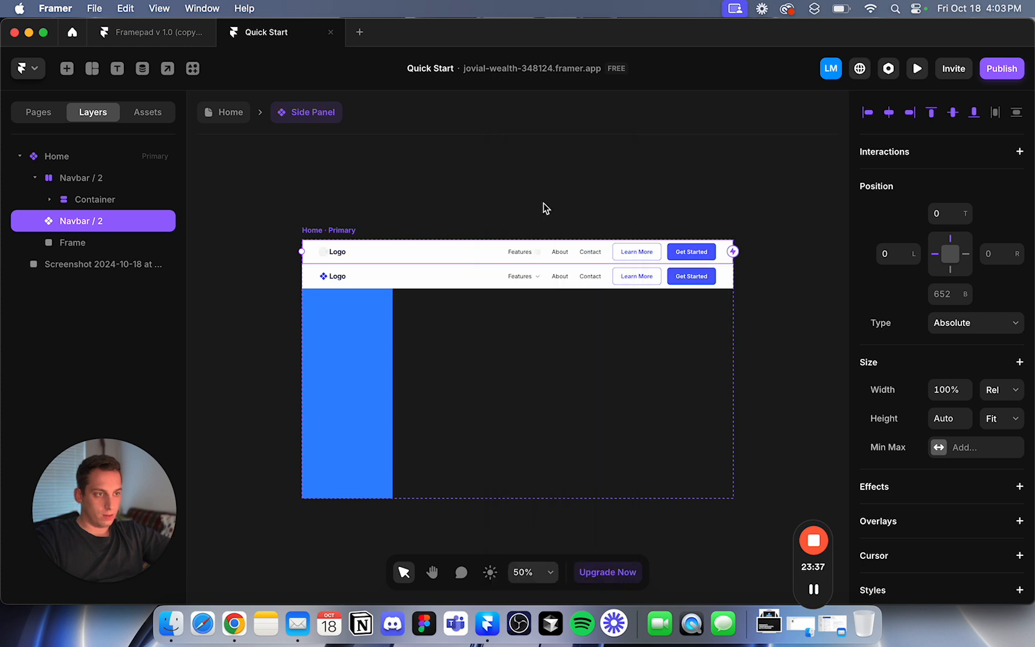
Delete the Learn More button from both the upper and the lower navbar.
{"action": "left_click", "coordinate": [553, 234]}
{"action": "left_click", "coordinate": [538, 254]}
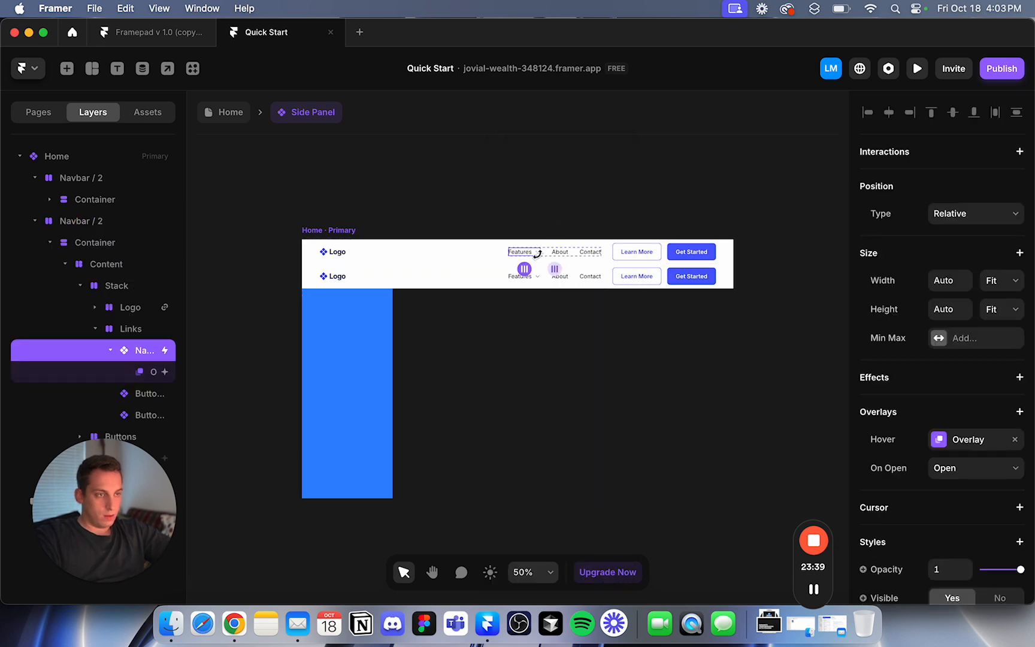
{"action": "left_click", "coordinate": [646, 252]}
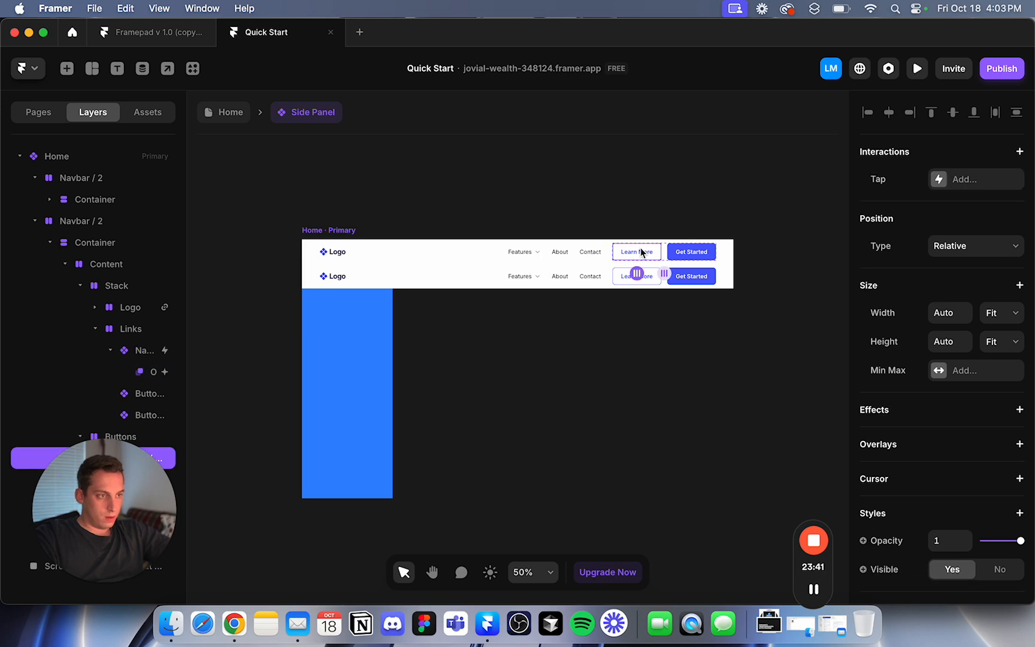
{"action": "key", "text": "Delete"}
{"action": "left_click", "coordinate": [624, 283]}
{"action": "key", "text": "Delete"}
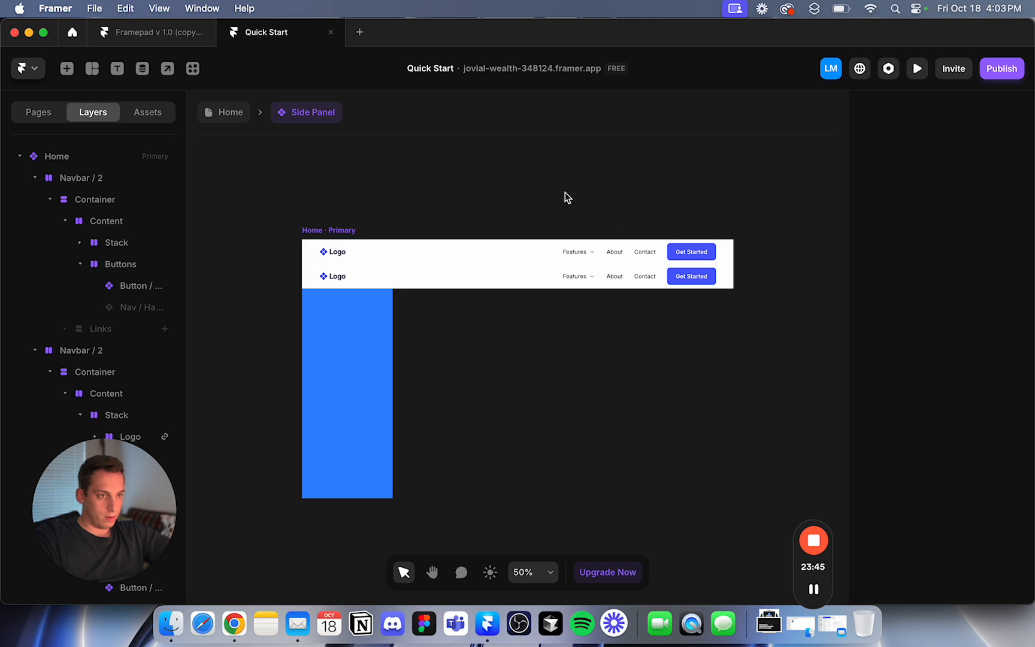
Delete the group of Features, About and Contact links from the upper navbar.
{"action": "left_click", "coordinate": [605, 251]}
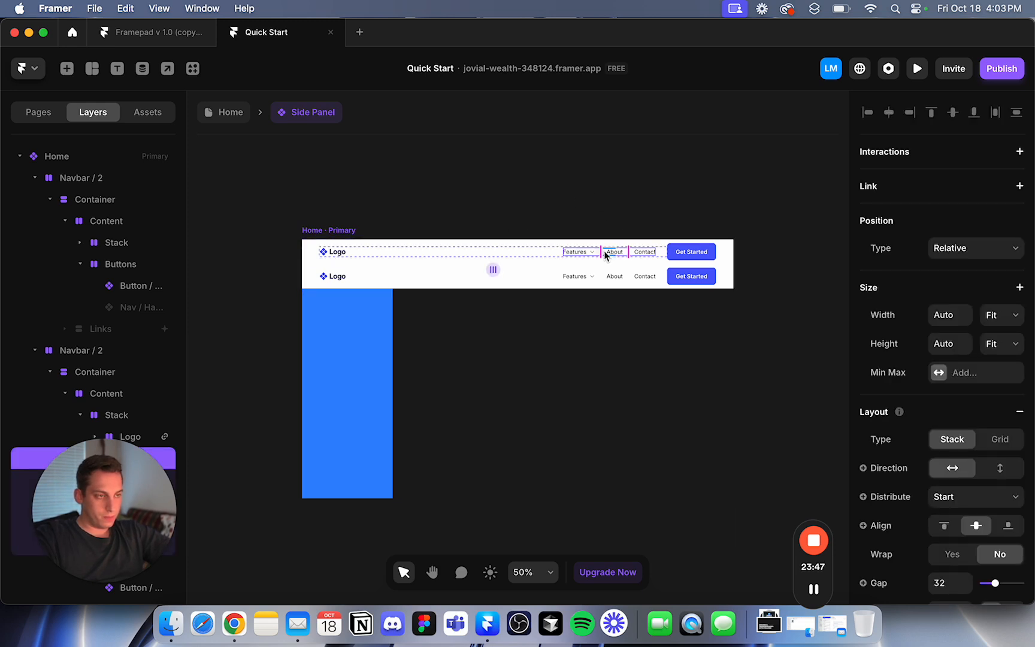
{"action": "key", "text": "Delete"}
{"action": "left_click", "coordinate": [577, 276]}
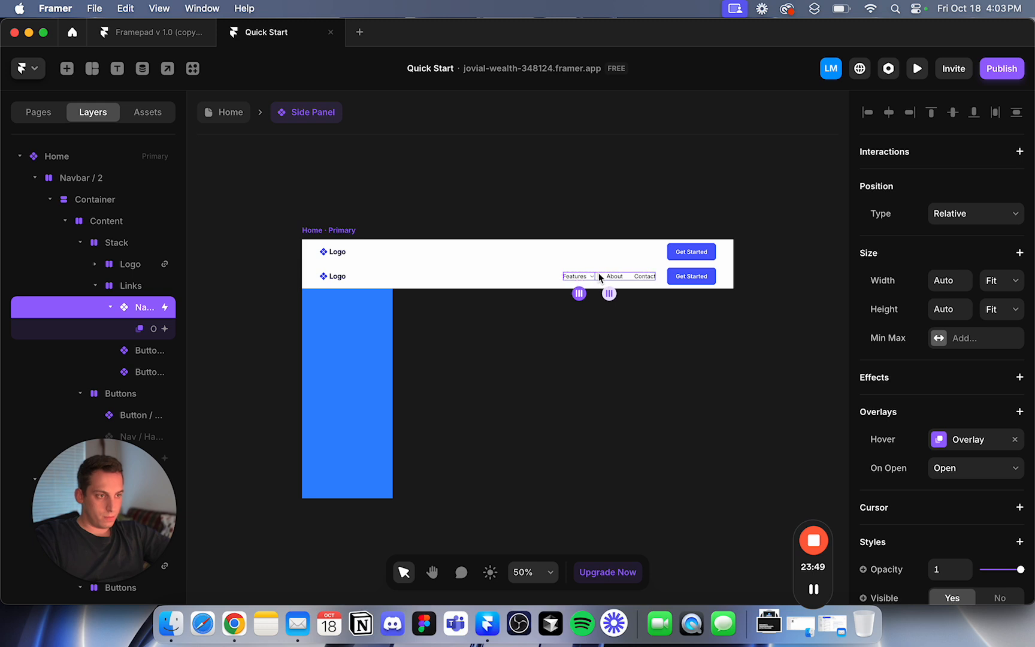
Unlink the lower navbar's Get Started button component, replacing all its instances, and return to the Side Panel component.
{"action": "left_click", "coordinate": [603, 278]}
{"action": "left_click", "coordinate": [691, 276]}
{"action": "double_click", "coordinate": [691, 276]}
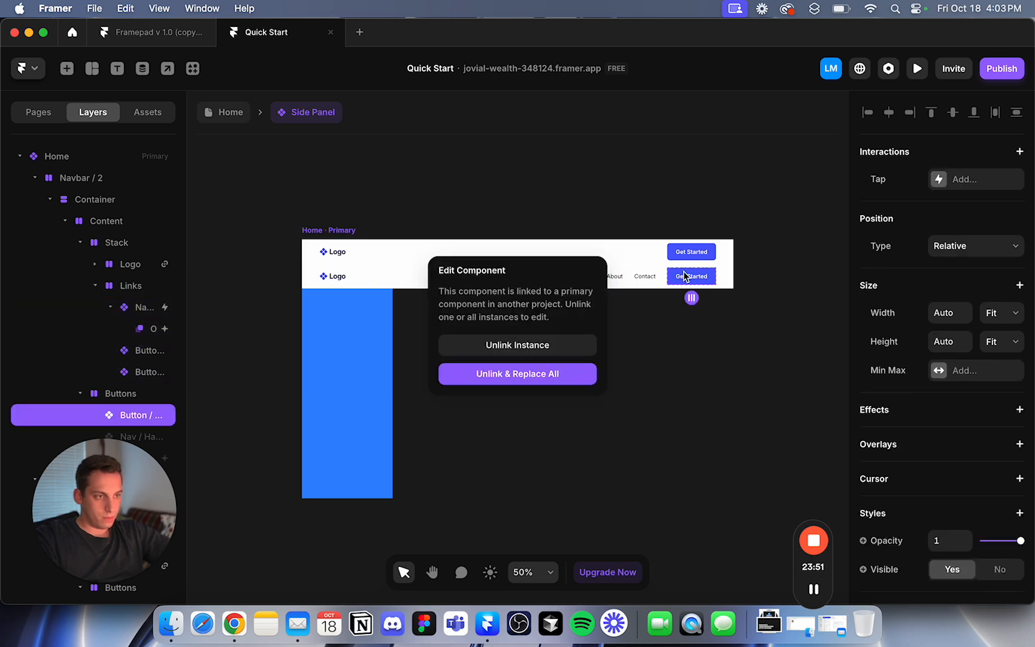
{"action": "left_click", "coordinate": [565, 372]}
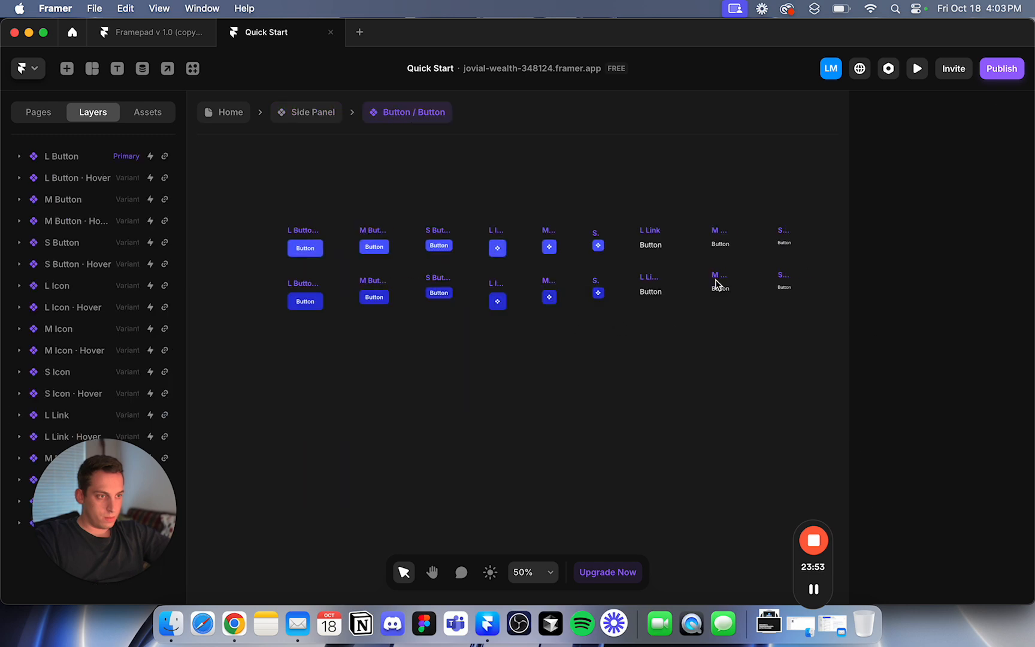
{"action": "left_click", "coordinate": [304, 122]}
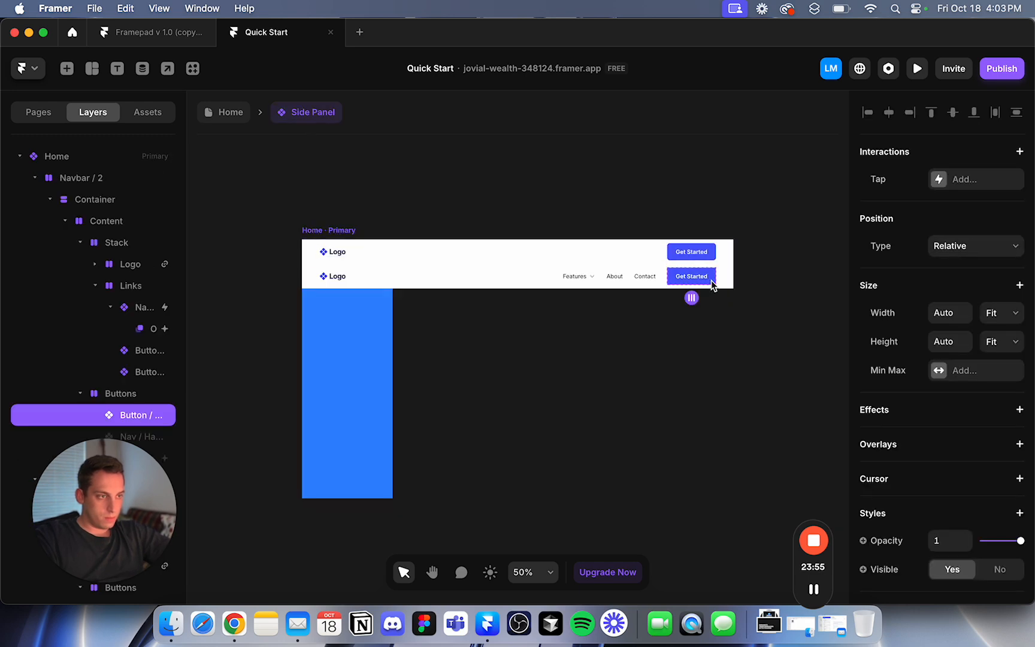
Delete the Get Started button and its remaining Buttons stack from the lower navbar.
{"action": "key", "text": "Delete"}
{"action": "left_click", "coordinate": [693, 272]}
{"action": "key", "text": "Delete"}
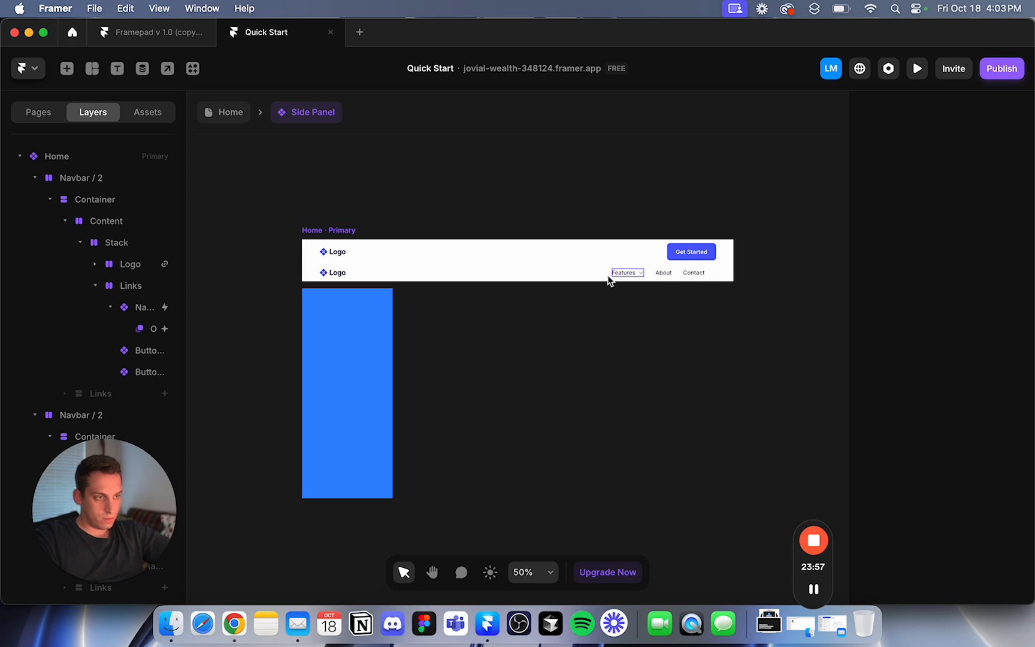
Change the lower navbar's fill from white to a light grey.
{"action": "left_click", "coordinate": [520, 269]}
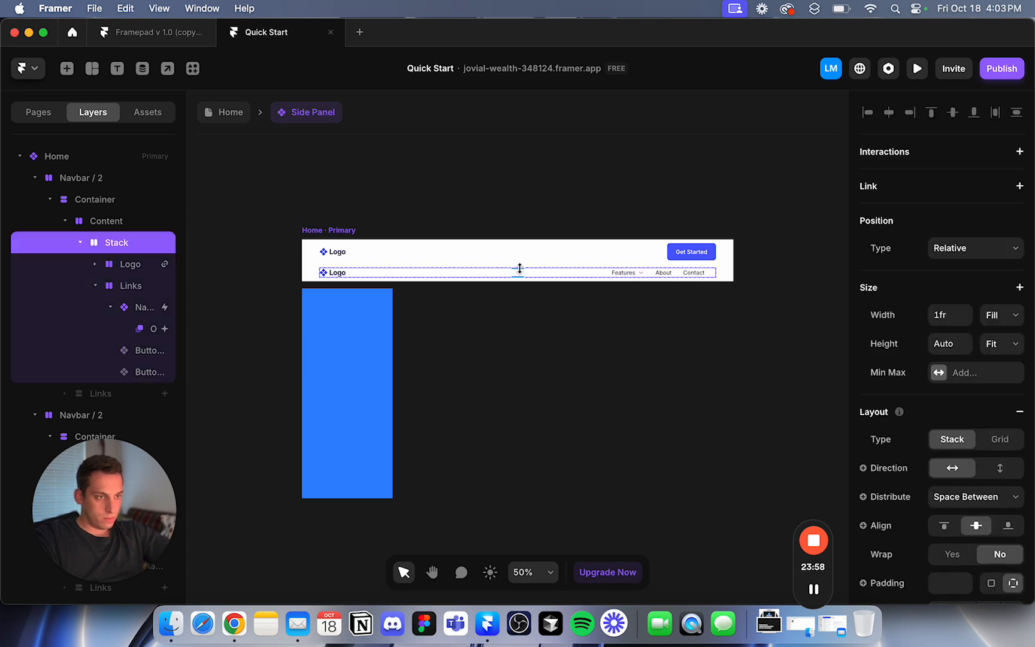
{"action": "left_click", "coordinate": [453, 200]}
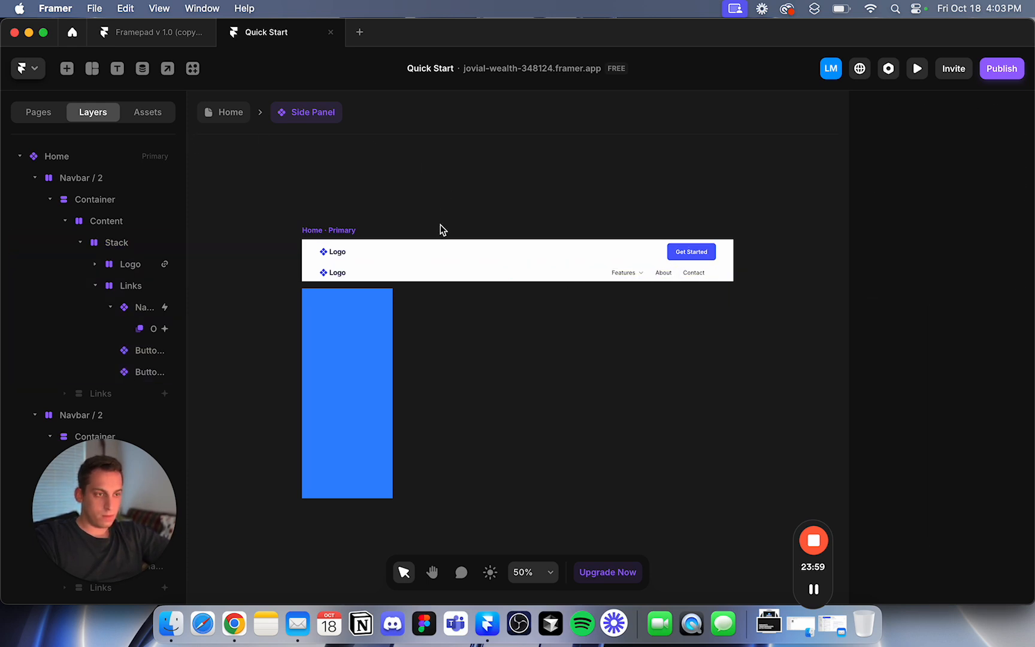
{"action": "left_click", "coordinate": [316, 273]}
{"action": "scroll", "coordinate": [949, 425], "scroll_direction": "down", "scroll_amount": 8}
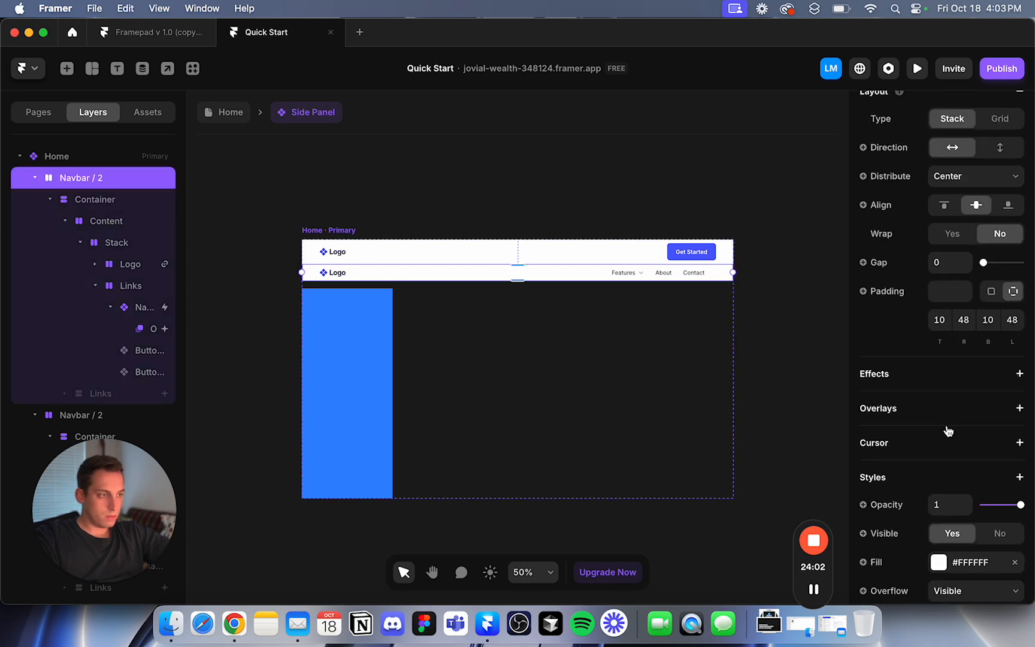
{"action": "left_click", "coordinate": [939, 566]}
{"action": "left_click_drag", "start_coordinate": [719, 400], "coordinate": [647, 373]}
{"action": "left_click", "coordinate": [655, 203]}
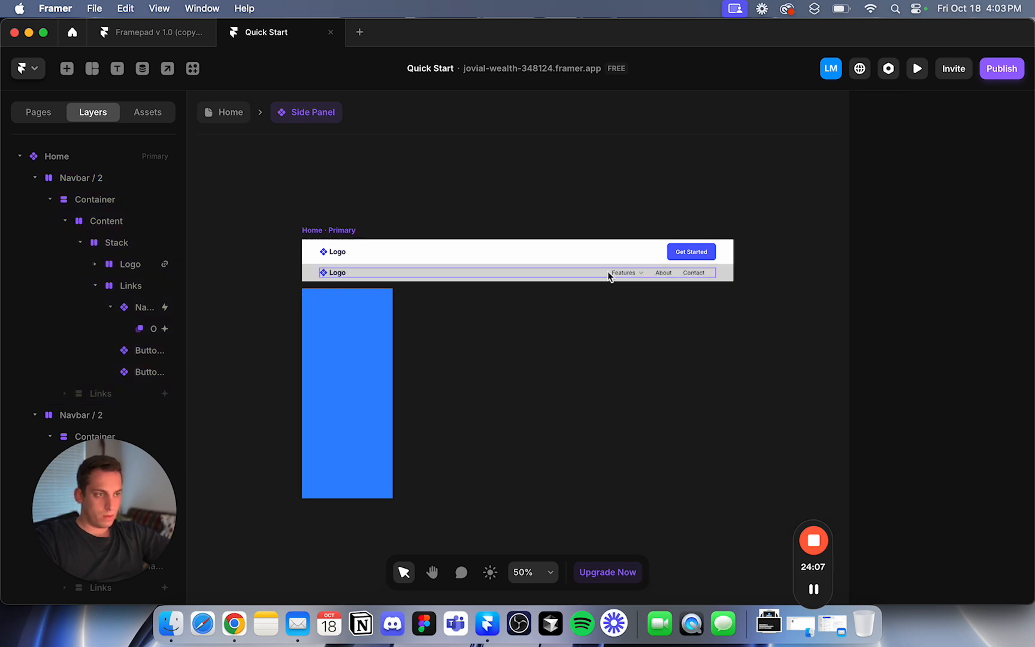
Extend the blue side frame's upper edge to meet the grey navbar, giving the frame a height of 604.
{"action": "left_click", "coordinate": [368, 318]}
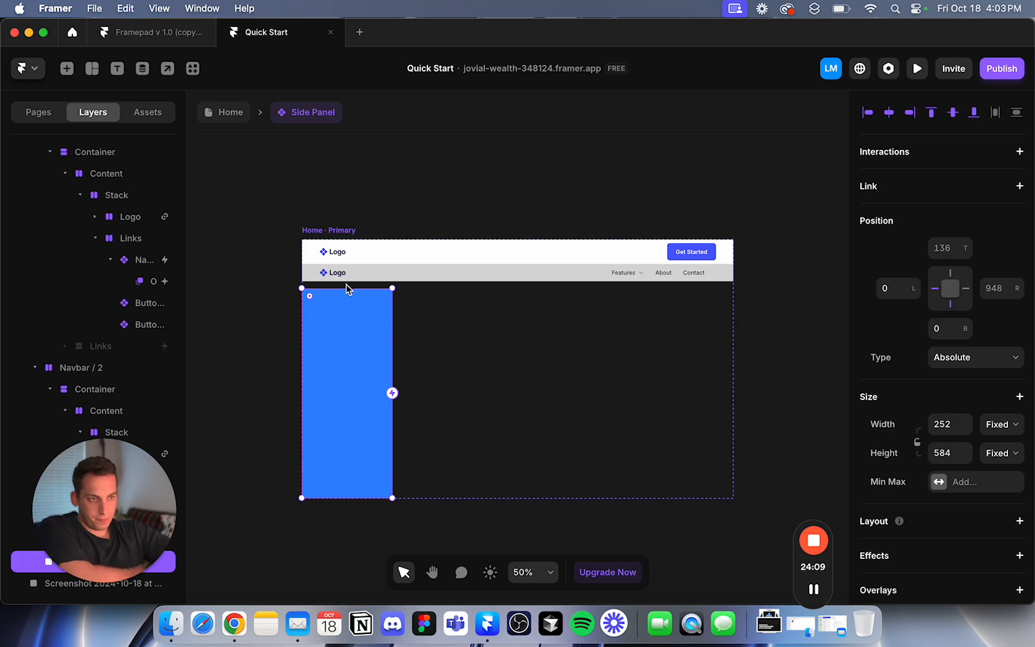
{"action": "left_click_drag", "start_coordinate": [346, 287], "coordinate": [345, 284]}
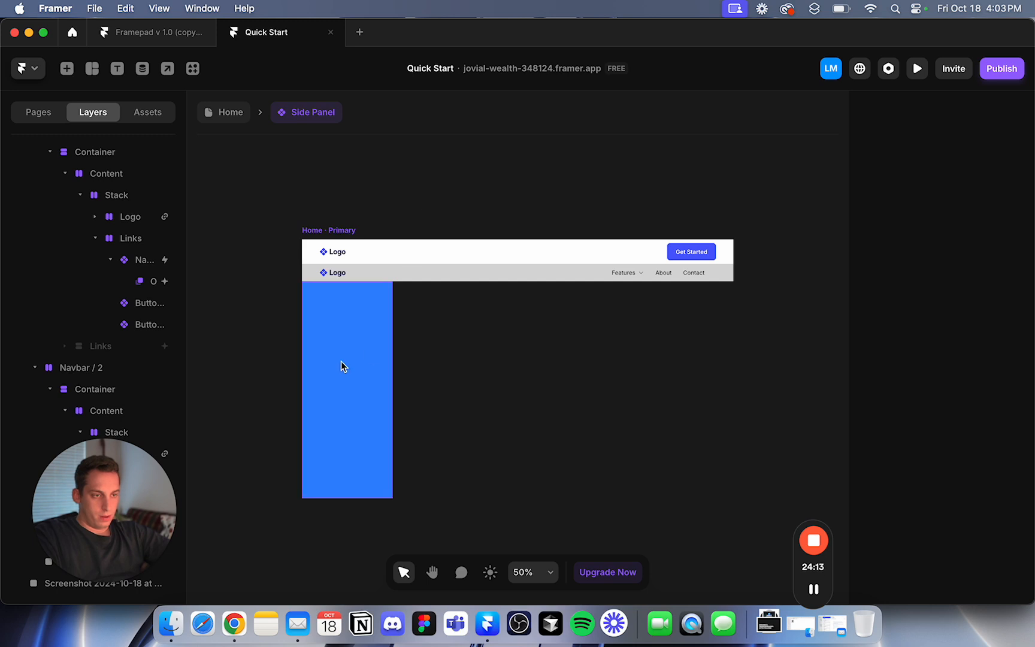
{"action": "scroll", "coordinate": [319, 307], "scroll_direction": "up", "scroll_amount": 5}
{"action": "scroll", "coordinate": [292, 359], "scroll_direction": "down", "scroll_amount": 5}
{"action": "left_click", "coordinate": [151, 113]}
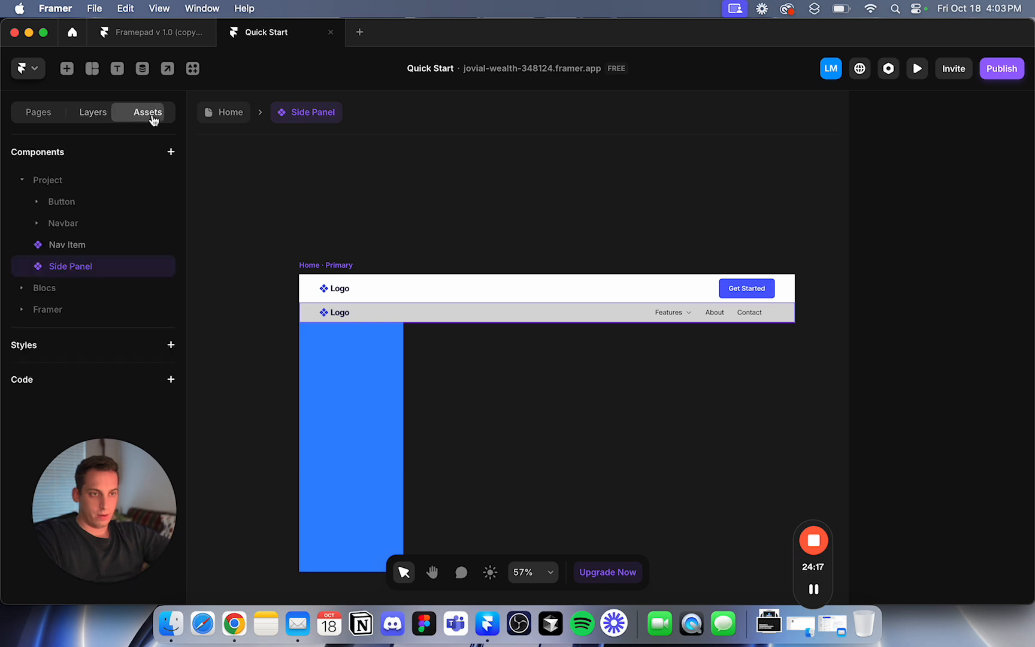
{"action": "left_click", "coordinate": [91, 245]}
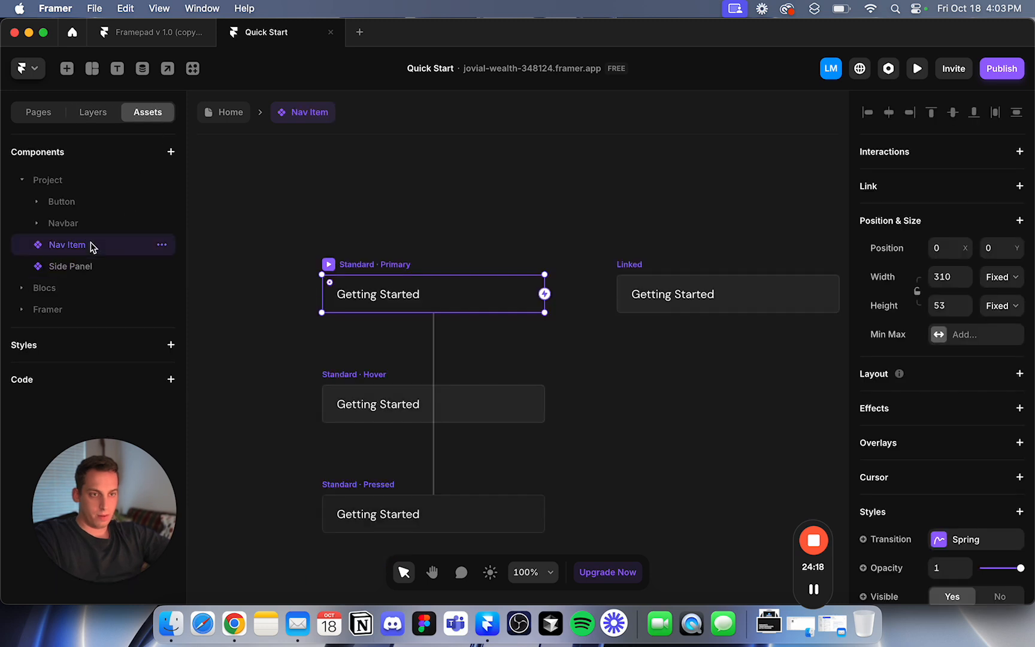
{"action": "left_click", "coordinate": [230, 107]}
{"action": "double_click", "coordinate": [372, 242]}
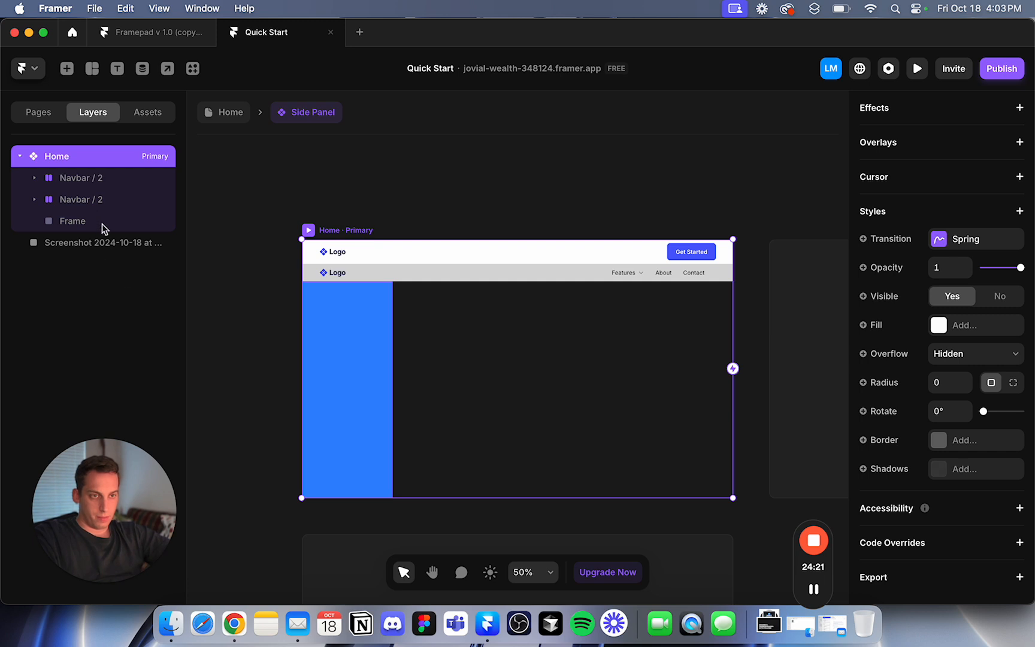
Place an instance of the project's Nav Item component on the canvas beside the Side Panel's primary variant.
{"action": "left_click", "coordinate": [155, 115]}
{"action": "left_click_drag", "start_coordinate": [66, 249], "coordinate": [231, 335]}
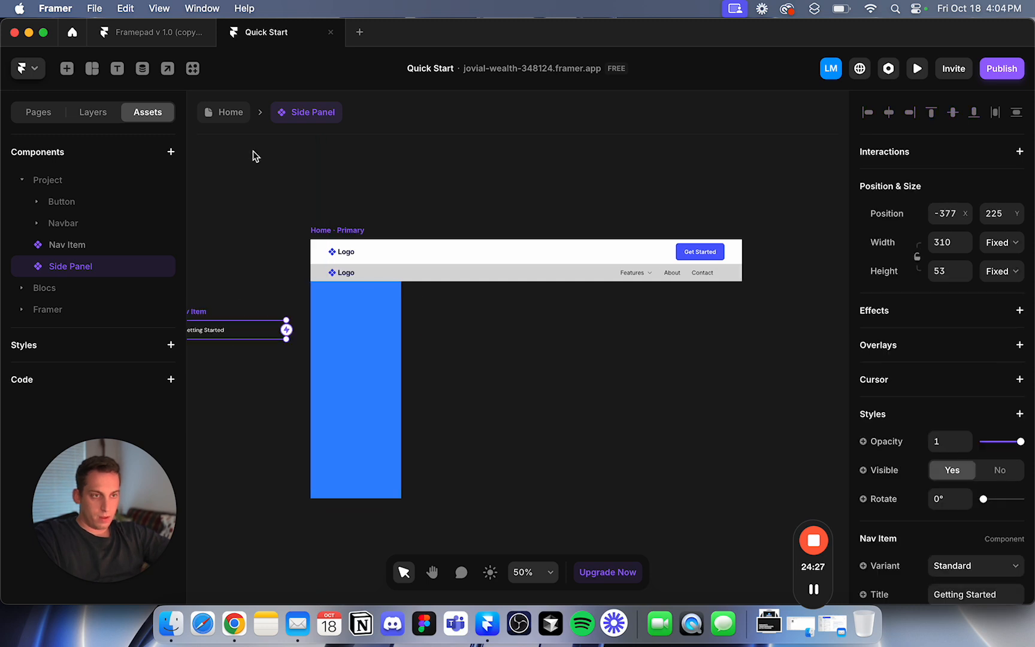
{"action": "left_click", "coordinate": [93, 113]}
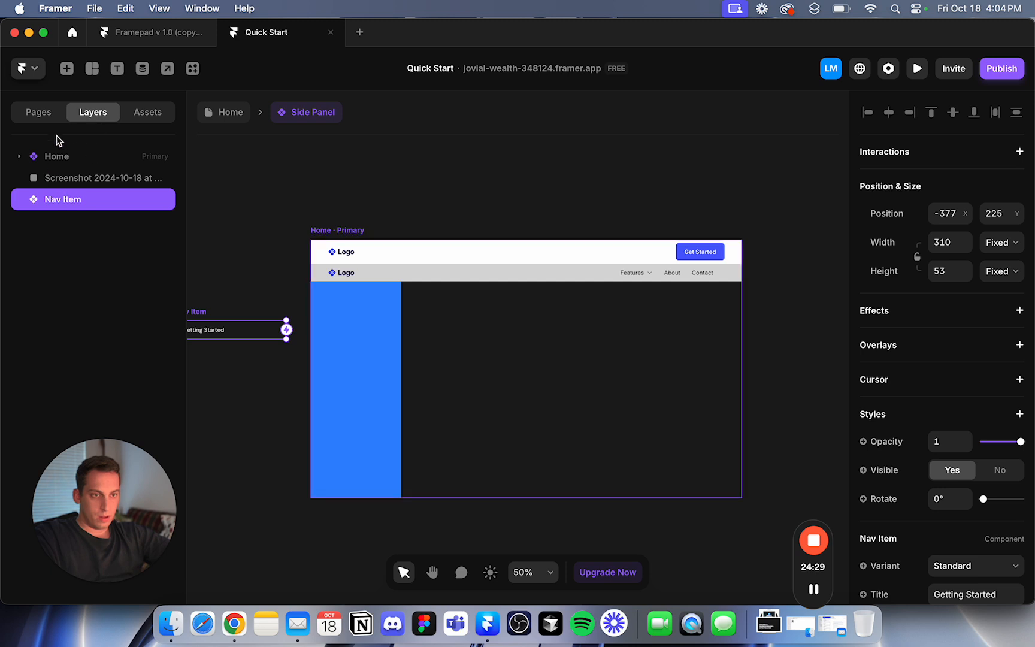
Draw a Rows stack of about 208 × 546 inside the blue side frame.
{"action": "left_click", "coordinate": [363, 337]}
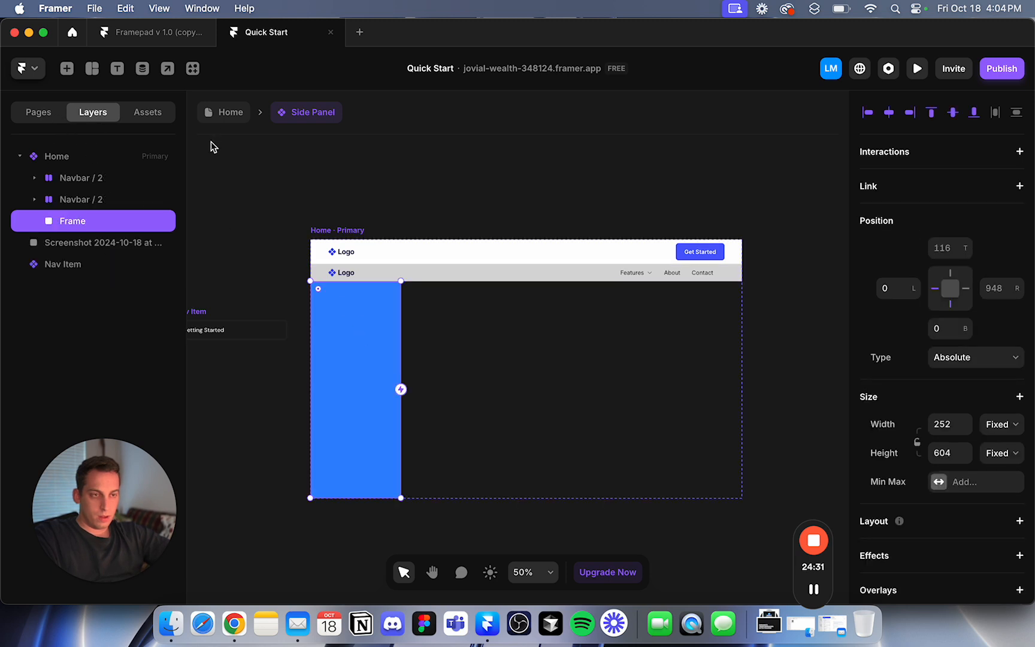
{"action": "left_click", "coordinate": [93, 71]}
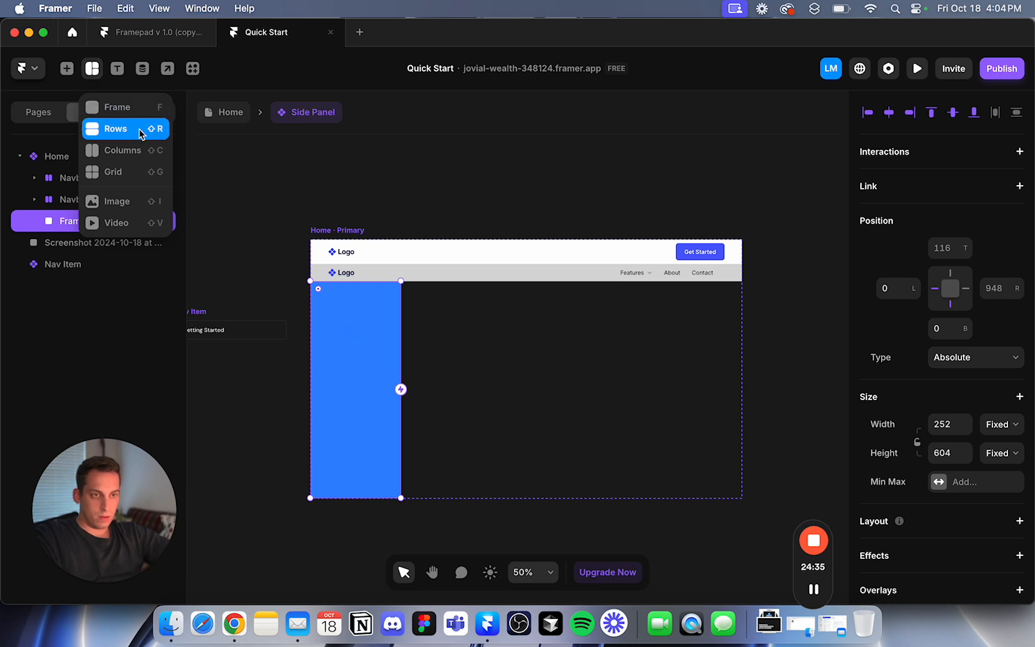
{"action": "left_click", "coordinate": [140, 129]}
{"action": "left_click_drag", "start_coordinate": [319, 288], "coordinate": [394, 484]}
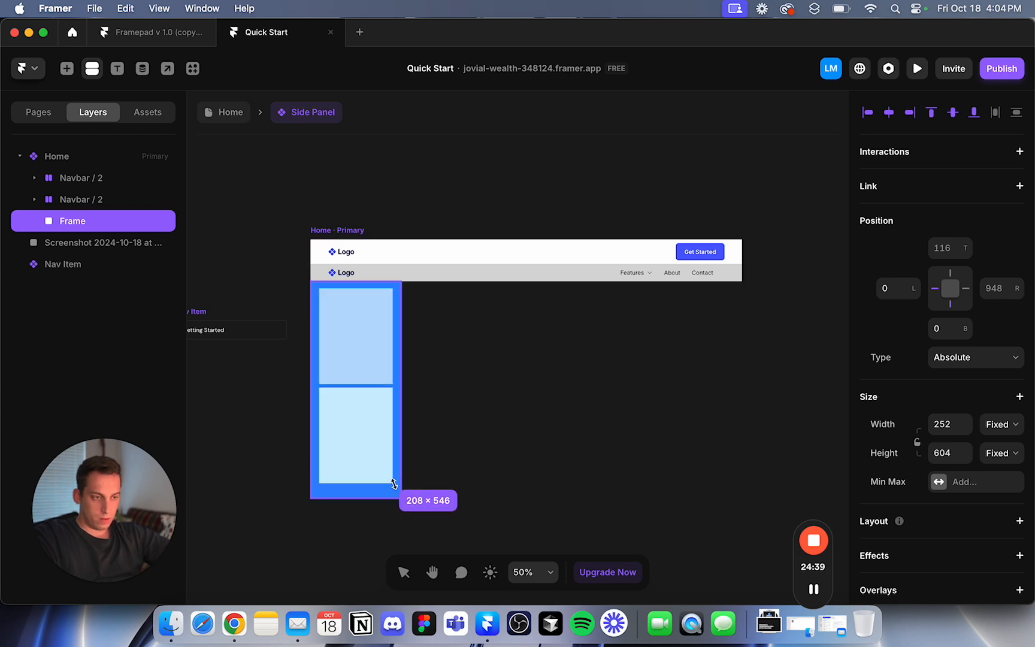
{"action": "left_click", "coordinate": [362, 431]}
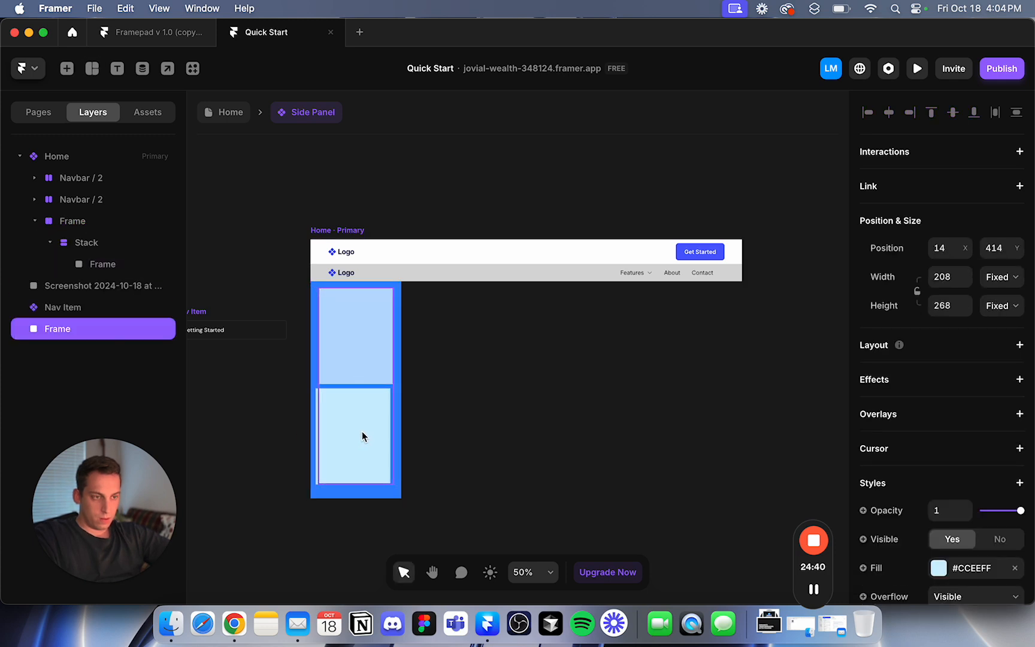
Nudge the stack down slightly inside the side frame and stretch its lower edge to a height of 557.
{"action": "left_click", "coordinate": [125, 250]}
{"action": "left_click_drag", "start_coordinate": [365, 386], "coordinate": [366, 389]}
{"action": "left_click_drag", "start_coordinate": [357, 498], "coordinate": [359, 492]}
{"action": "scroll", "coordinate": [938, 478], "scroll_direction": "down", "scroll_amount": 5}
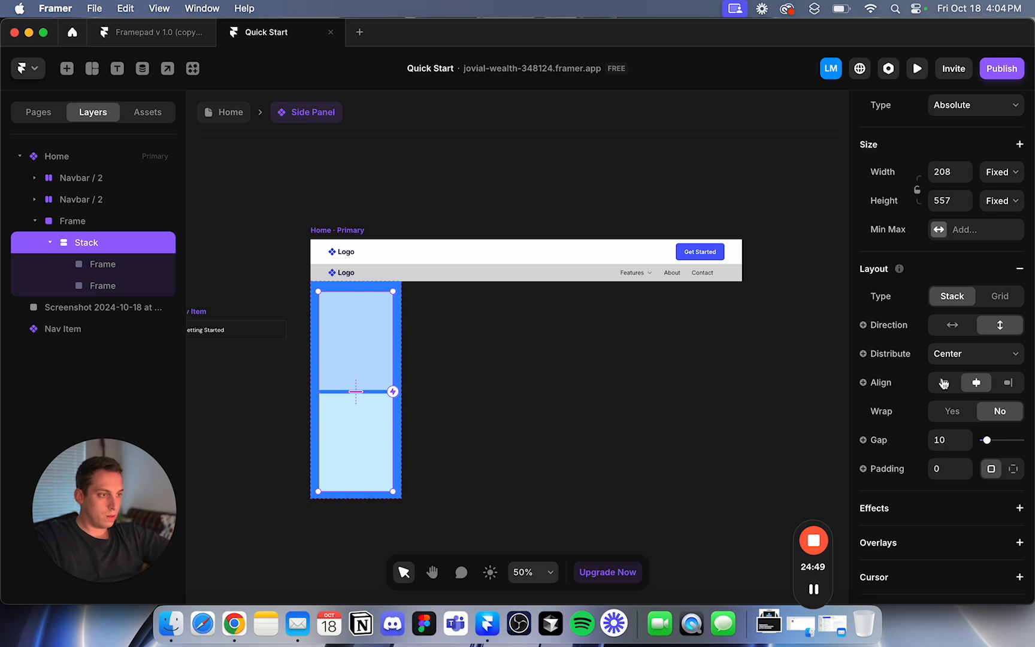
Move the Nav Item instance into the side frame's stack, between the two placeholder frames.
{"action": "left_click", "coordinate": [114, 271]}
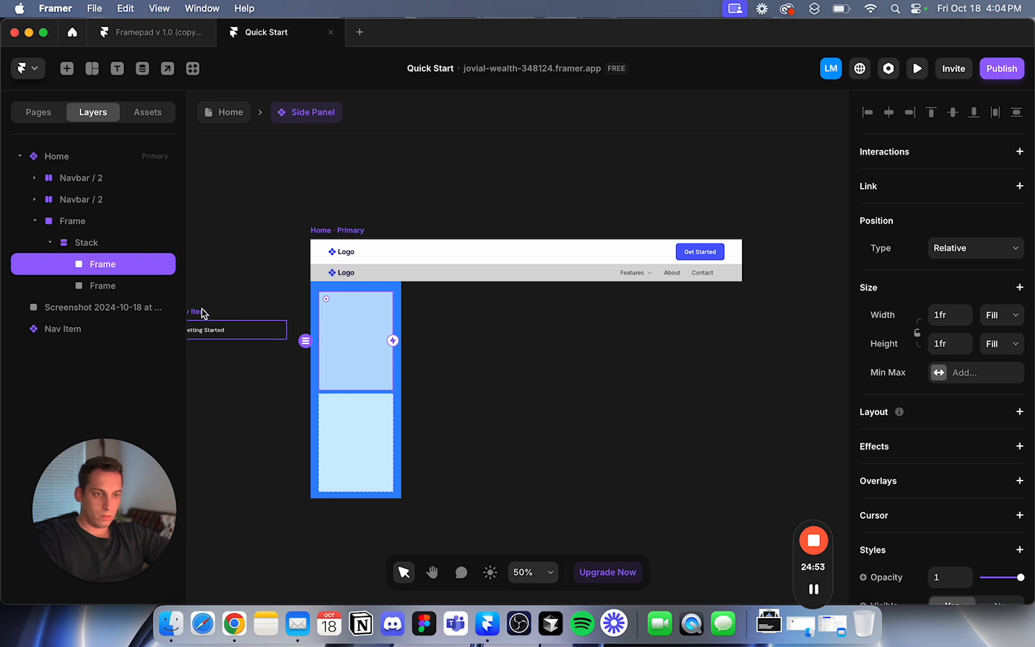
{"action": "left_click_drag", "start_coordinate": [198, 309], "coordinate": [345, 328]}
{"action": "mouse_move", "coordinate": [341, 376]}
{"action": "left_mouse_down"}
{"action": "mouse_move", "coordinate": [331, 398]}
{"action": "mouse_move", "coordinate": [338, 393]}
{"action": "left_mouse_up"}
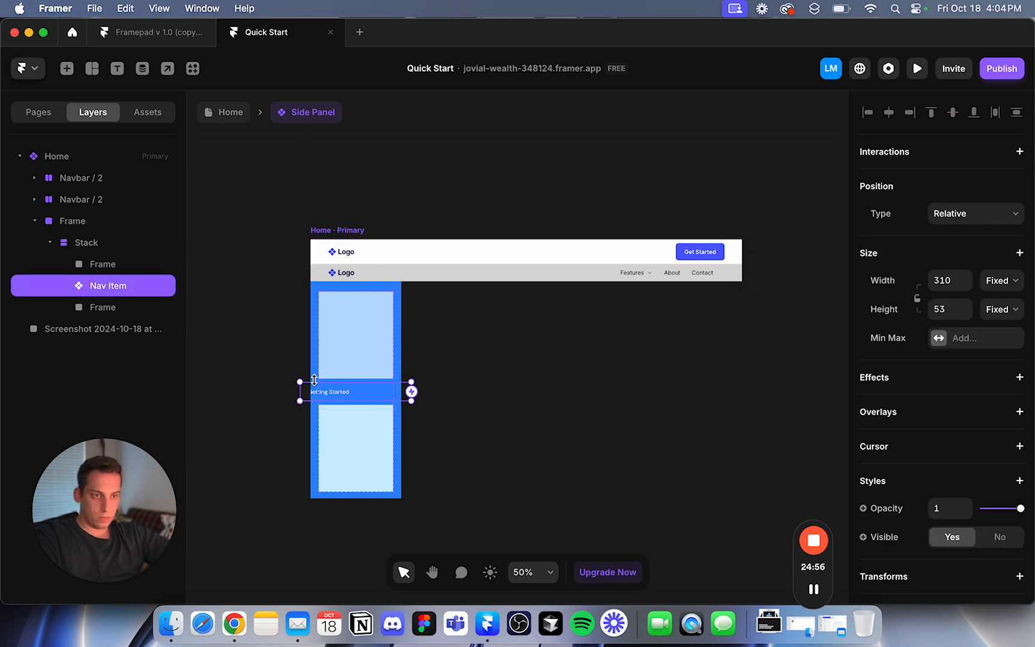
Delete both placeholder frames from the stack, keeping only the Nav Item.
{"action": "left_click", "coordinate": [80, 272]}
{"action": "left_click", "coordinate": [87, 308], "text": "shift"}
{"action": "left_click", "coordinate": [87, 308]}
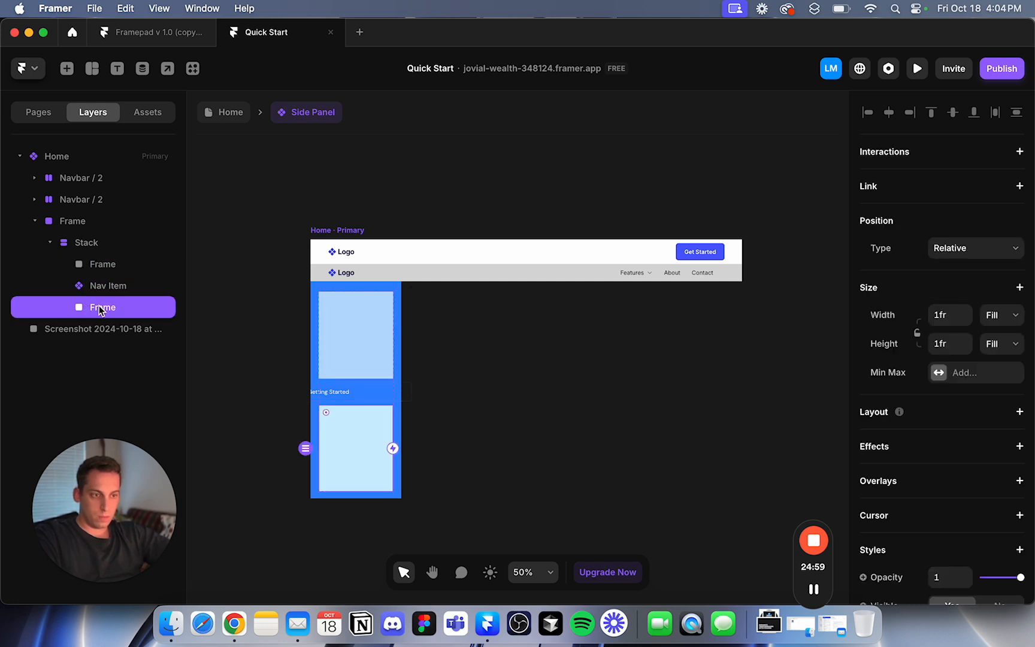
{"action": "key", "text": "BackSpace"}
{"action": "left_click", "coordinate": [100, 268]}
{"action": "key", "text": "BackSpace"}
Set the Nav Item's width to Fill inside the stack.
{"action": "left_click", "coordinate": [102, 275]}
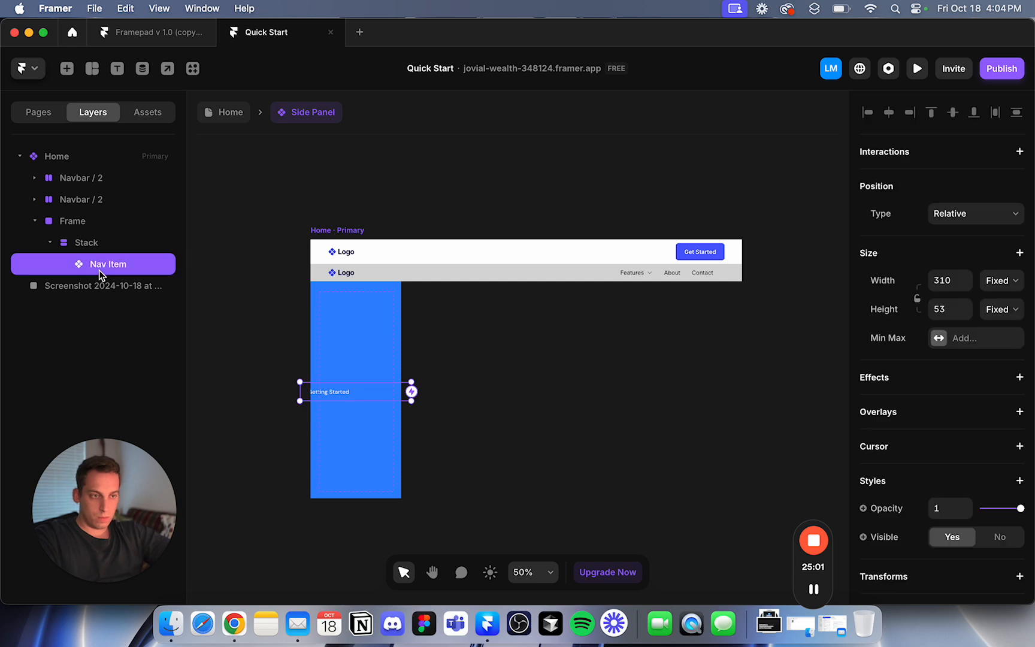
{"action": "left_click", "coordinate": [1001, 277]}
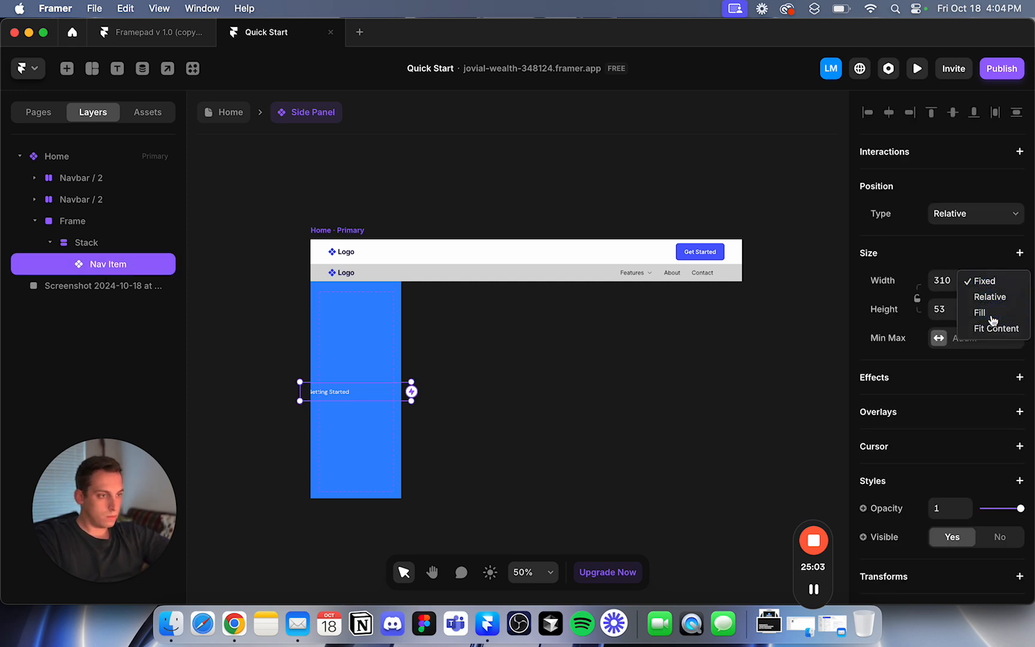
{"action": "left_click", "coordinate": [992, 313]}
Set the stack's Distribute option to Start so the Nav Item sits at the upper end.
{"action": "left_click", "coordinate": [107, 246]}
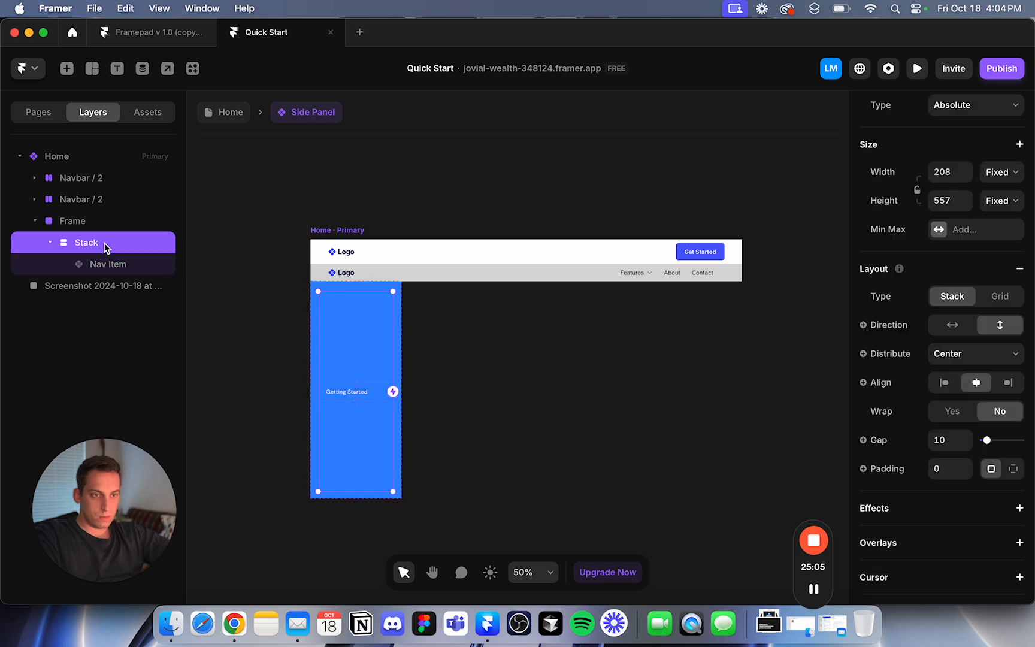
{"action": "left_click", "coordinate": [961, 362]}
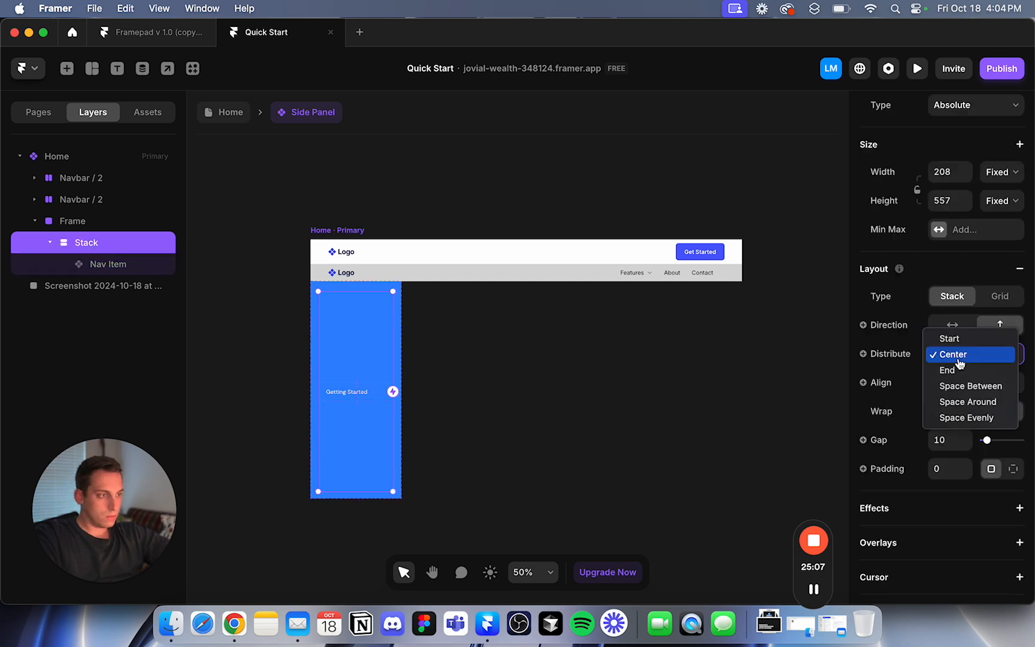
{"action": "left_click", "coordinate": [897, 336]}
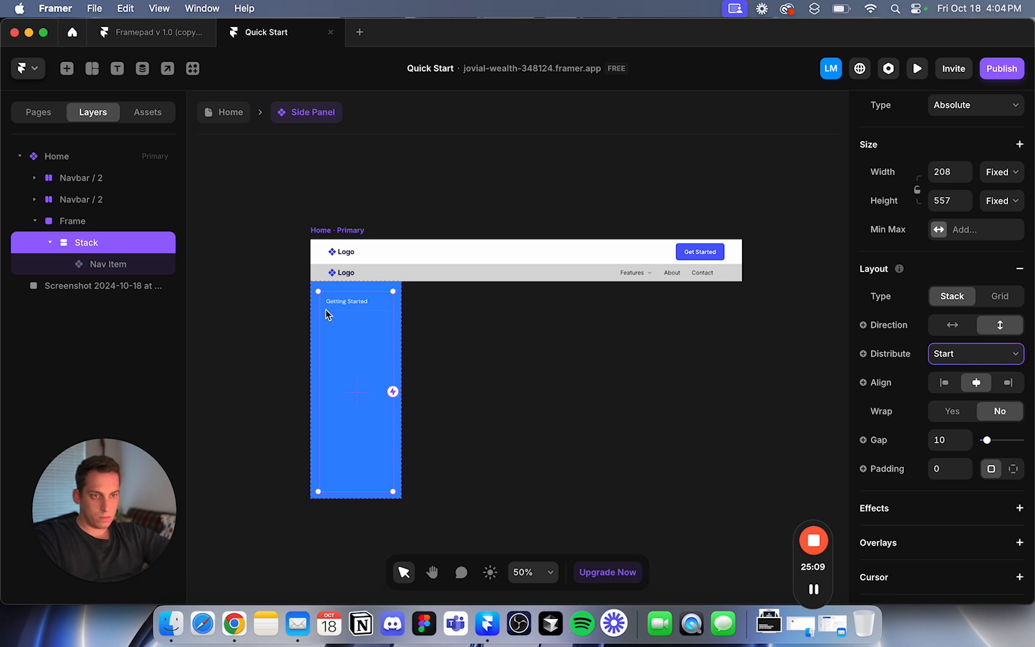
Set the side frame's fill color to the dark hex value 1c.
{"action": "left_click", "coordinate": [302, 342]}
{"action": "left_click", "coordinate": [316, 343]}
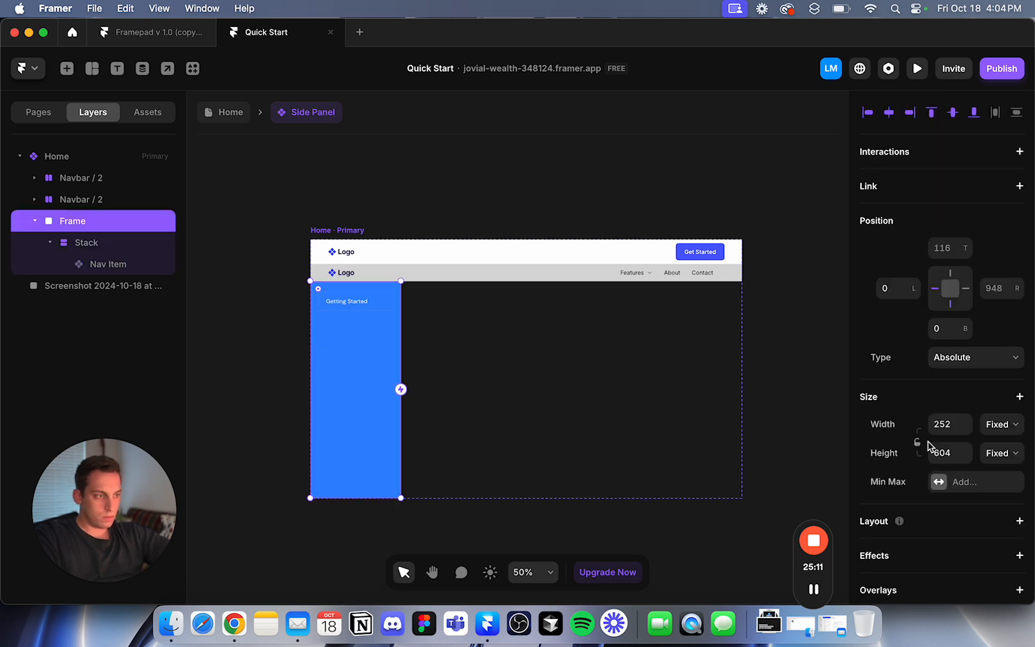
{"action": "scroll", "coordinate": [932, 413], "scroll_direction": "down", "scroll_amount": 10}
{"action": "left_click", "coordinate": [937, 324]}
{"action": "type", "text": "1c"}
{"action": "key", "text": "Return"}
{"action": "left_click", "coordinate": [289, 328]}
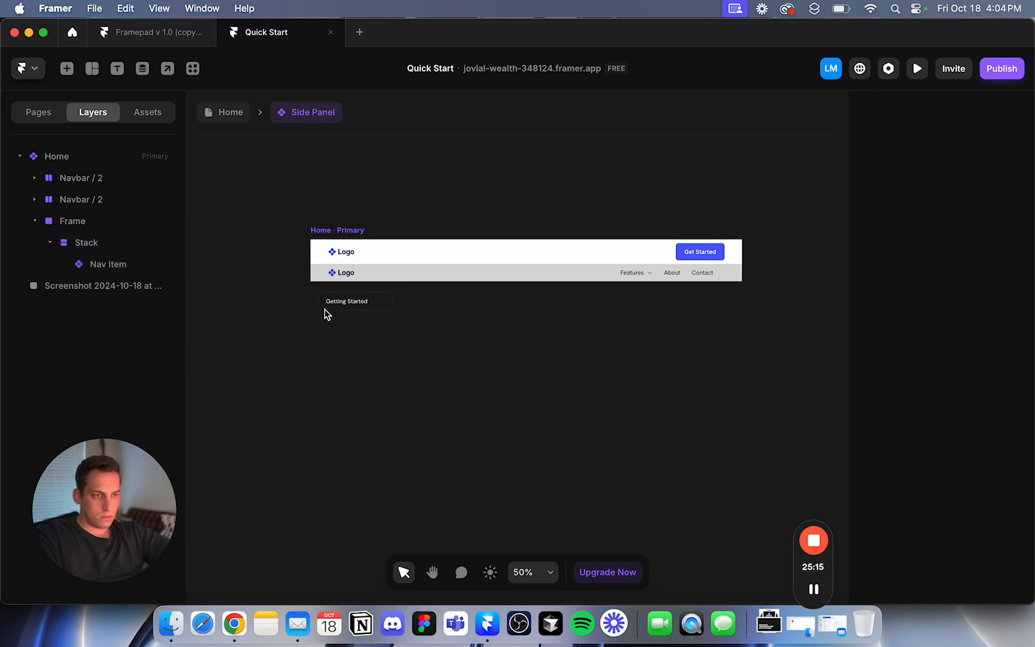
Return to the Home page and preview the site with the dark side panel.
{"action": "left_click", "coordinate": [335, 230]}
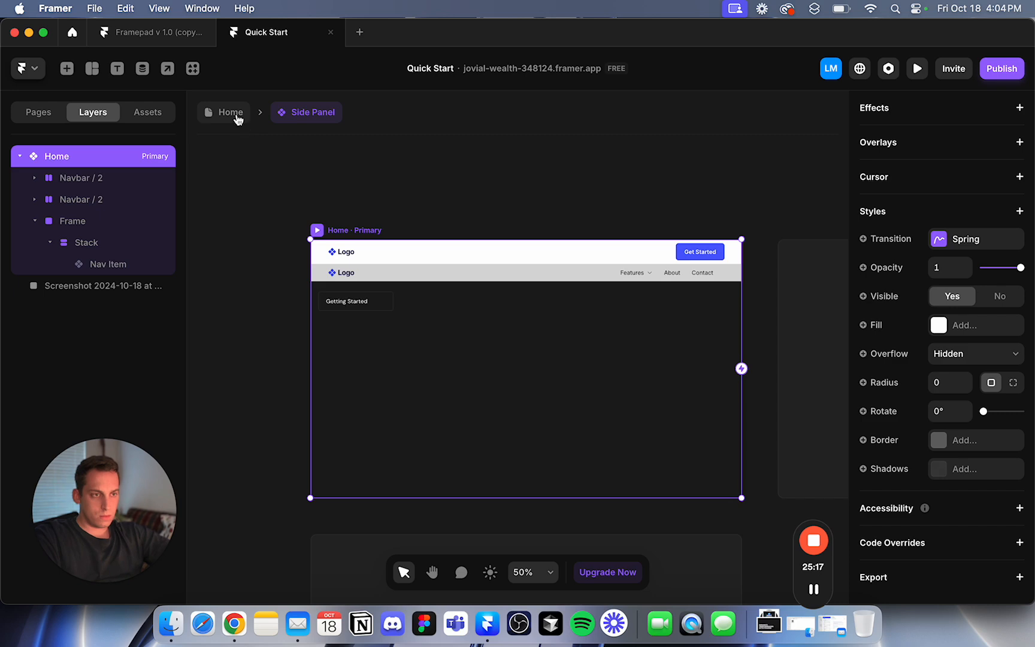
{"action": "left_click", "coordinate": [234, 114]}
{"action": "left_click", "coordinate": [331, 122]}
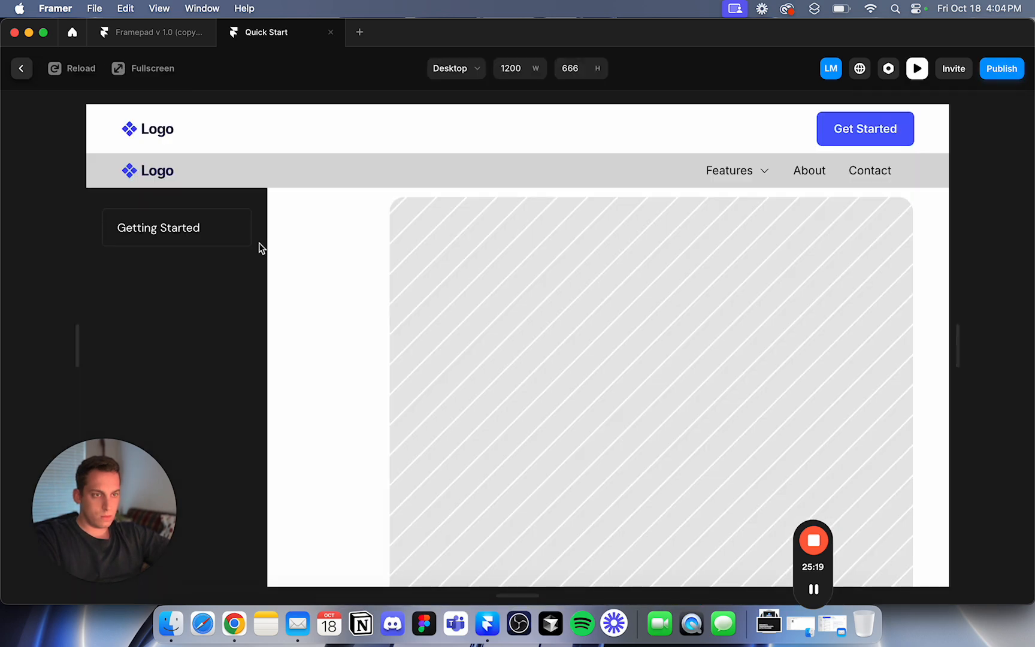
{"action": "left_click", "coordinate": [22, 68]}
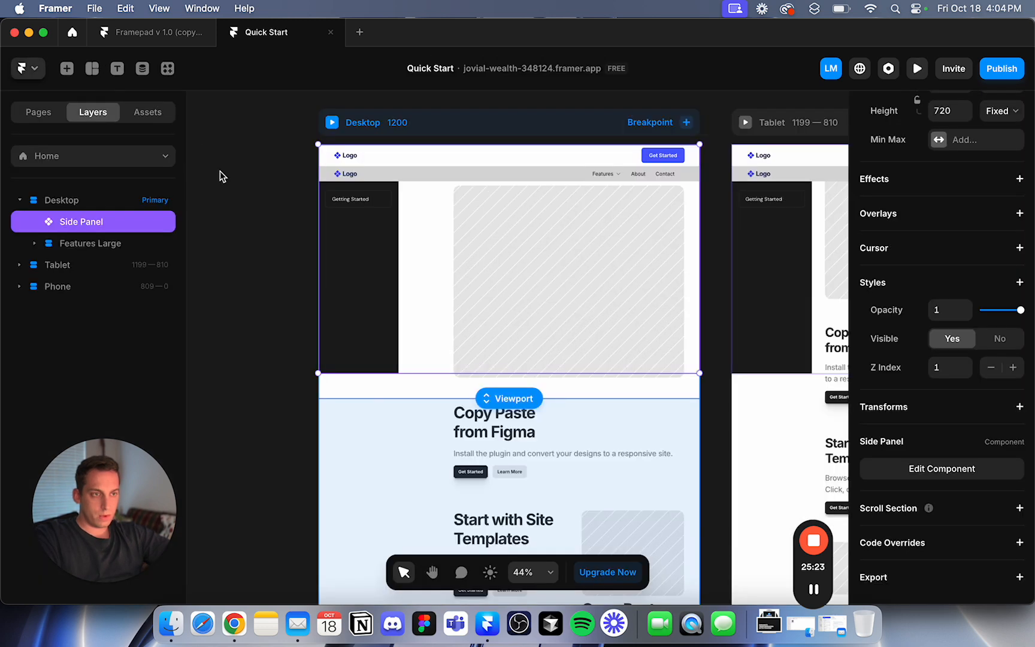
{"action": "left_click", "coordinate": [268, 263]}
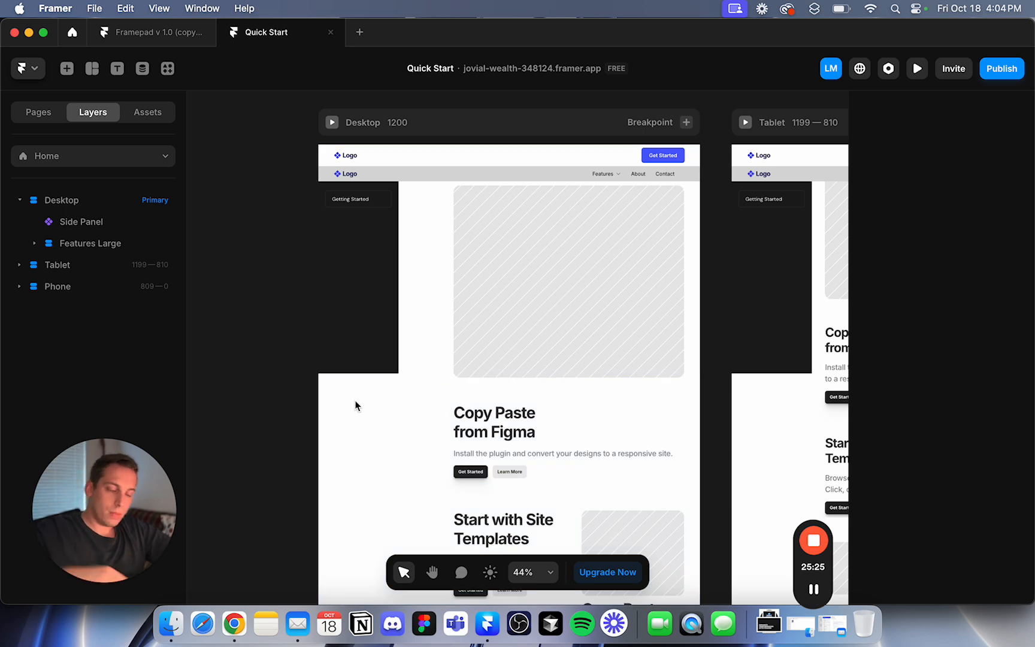
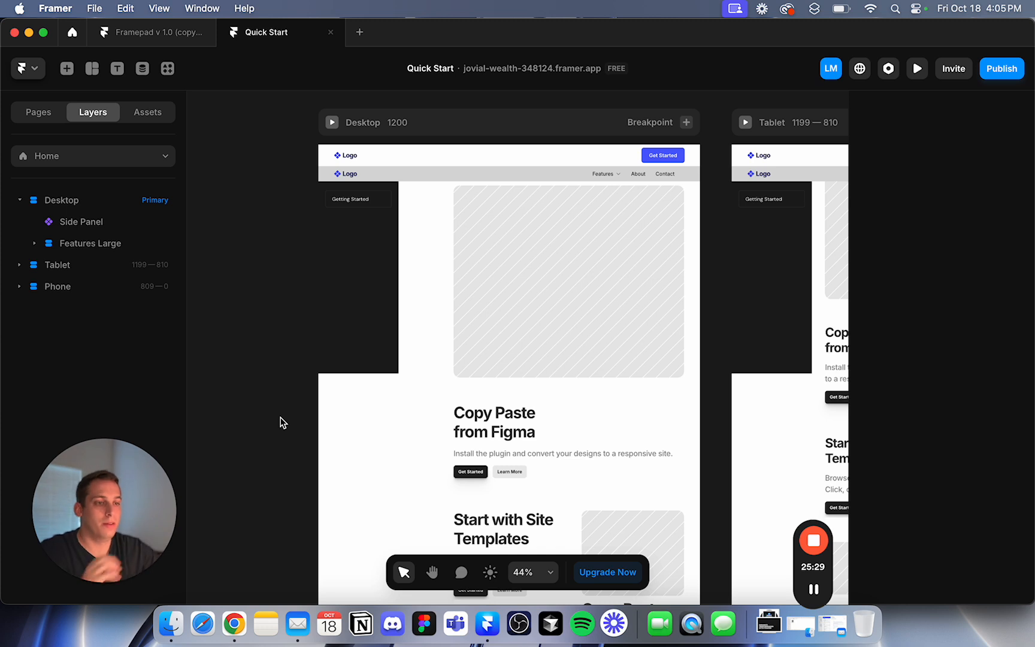
Set the Desktop breakpoint's height to Fit Content and delete its Features Large section.
{"action": "left_click", "coordinate": [486, 117]}
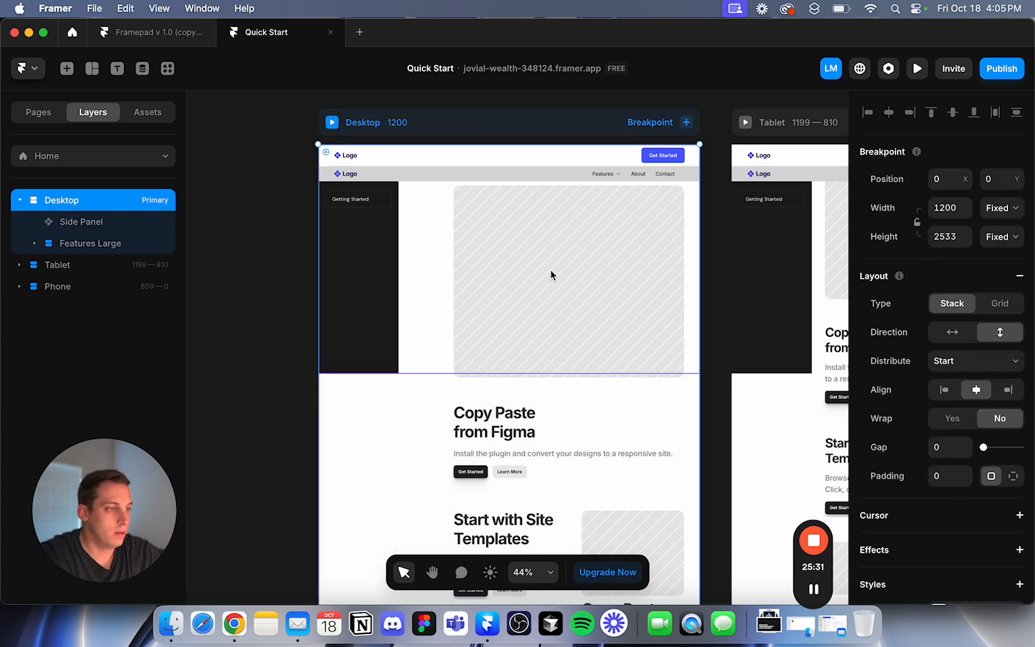
{"action": "left_click", "coordinate": [1008, 240]}
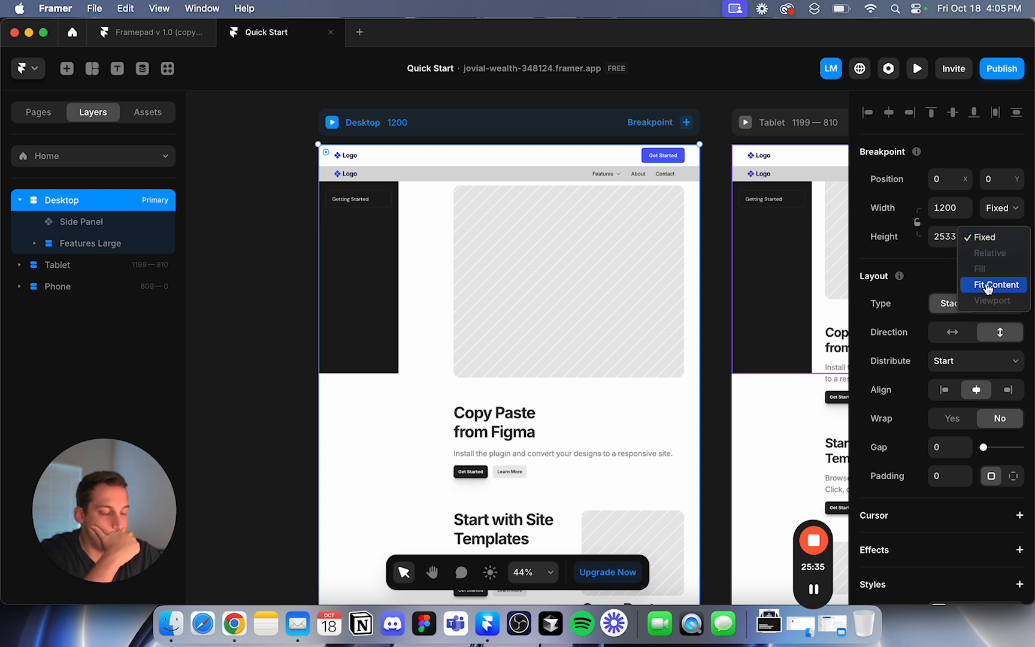
{"action": "left_click", "coordinate": [994, 286]}
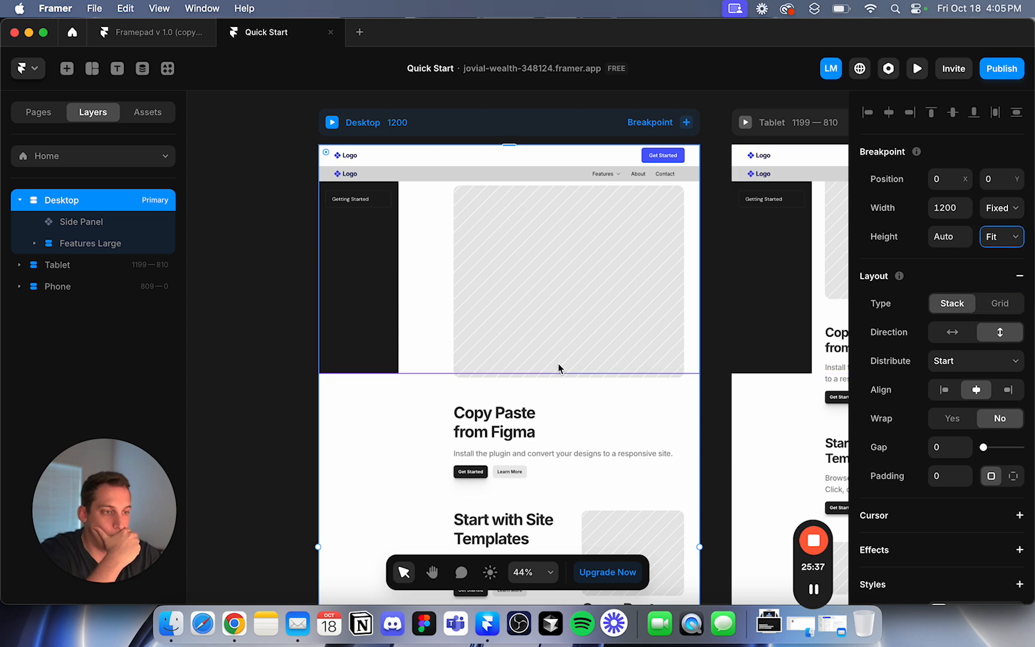
{"action": "left_click", "coordinate": [124, 246]}
{"action": "key", "text": "Delete"}
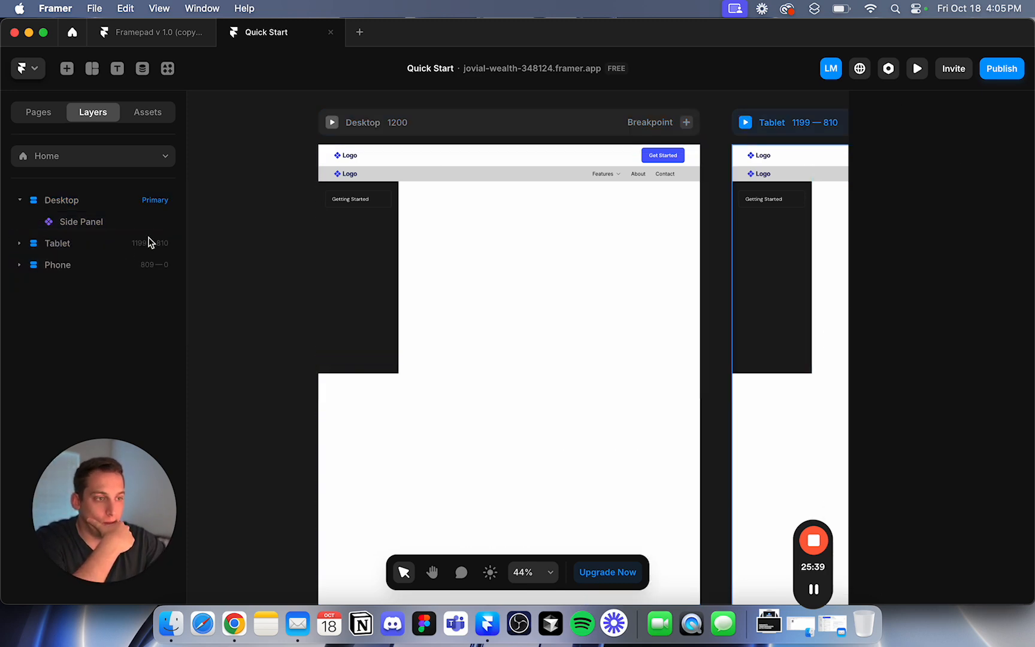
Reapply Fit Content as the Desktop breakpoint's height.
{"action": "left_click", "coordinate": [443, 123]}
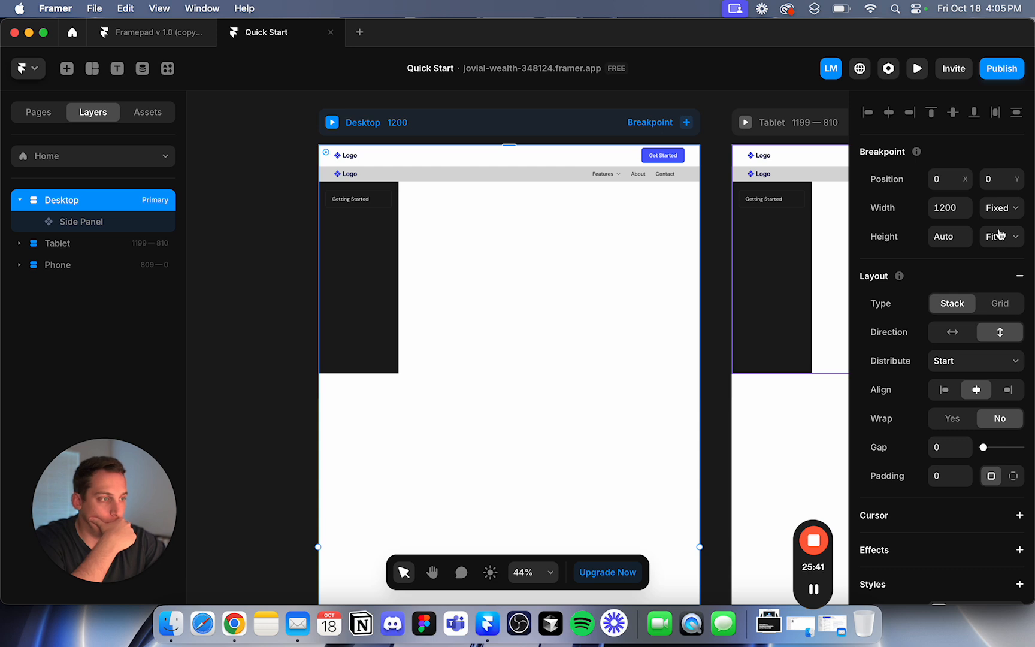
{"action": "left_click", "coordinate": [1003, 239]}
{"action": "left_click", "coordinate": [995, 237]}
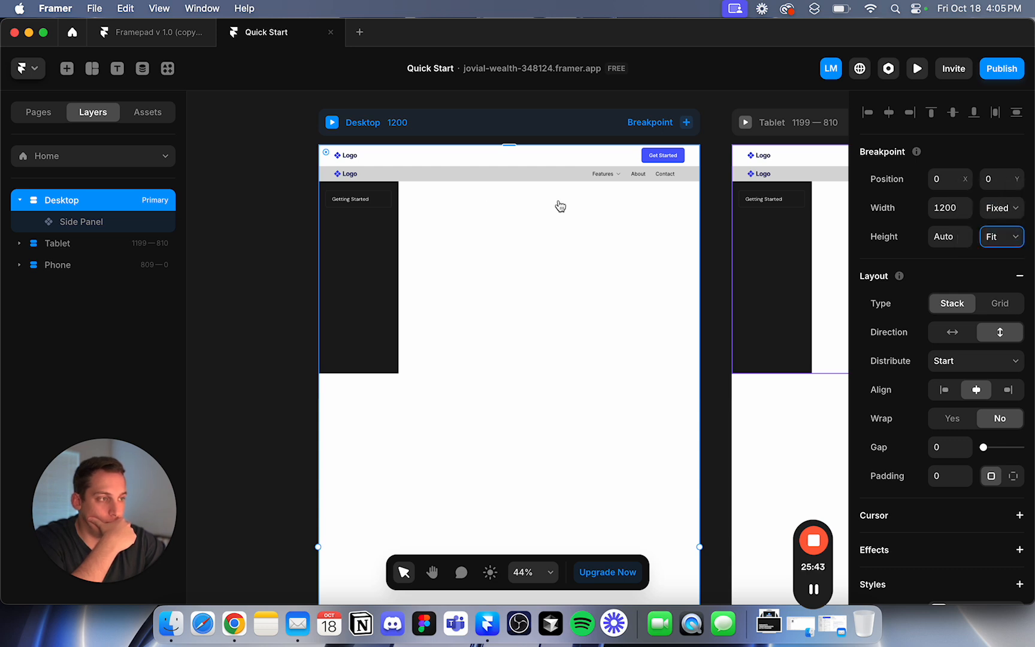
Adjust the Desktop viewport height to about 722 px so it meets the lower edge of the Side Panel.
{"action": "scroll", "coordinate": [493, 199], "scroll_direction": "down", "scroll_amount": 3}
{"action": "left_click", "coordinate": [71, 221]}
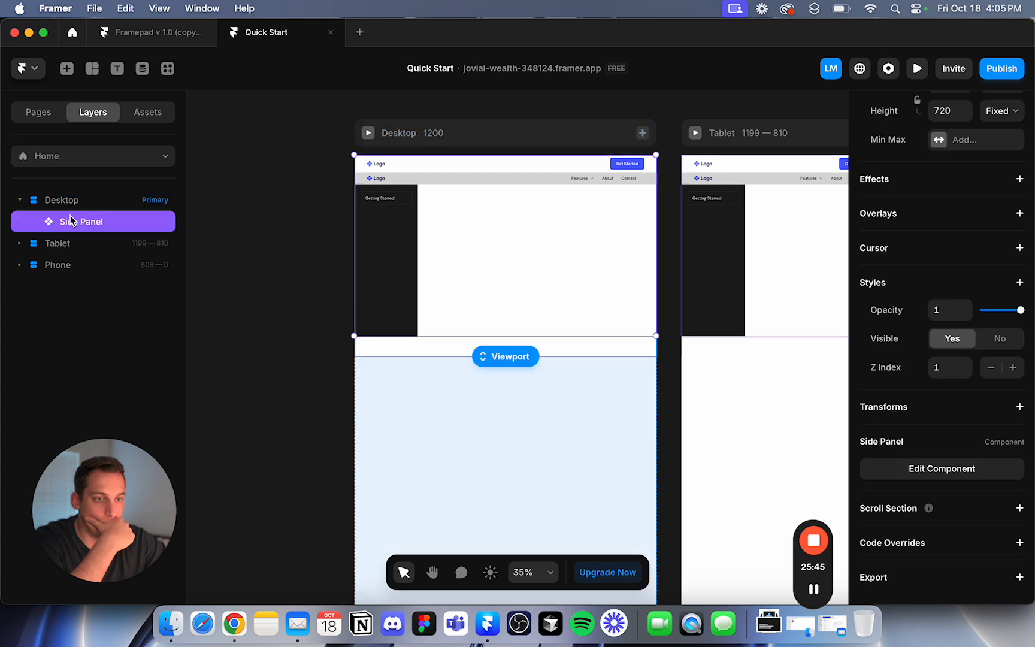
{"action": "left_click", "coordinate": [285, 286]}
{"action": "scroll", "coordinate": [285, 286], "scroll_direction": "down", "scroll_amount": 6}
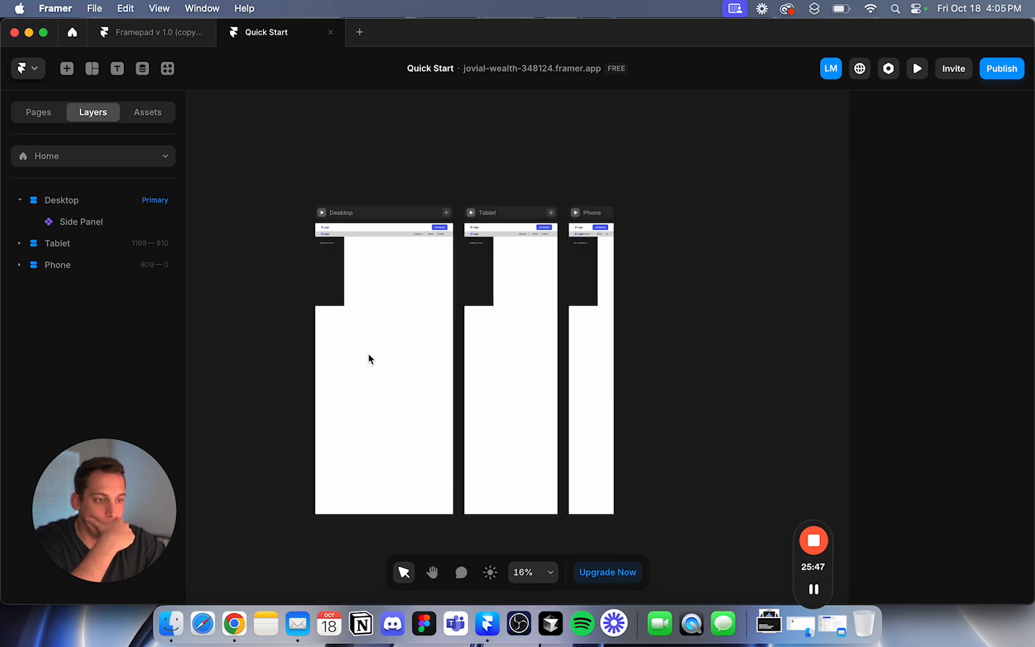
{"action": "left_click", "coordinate": [373, 297]}
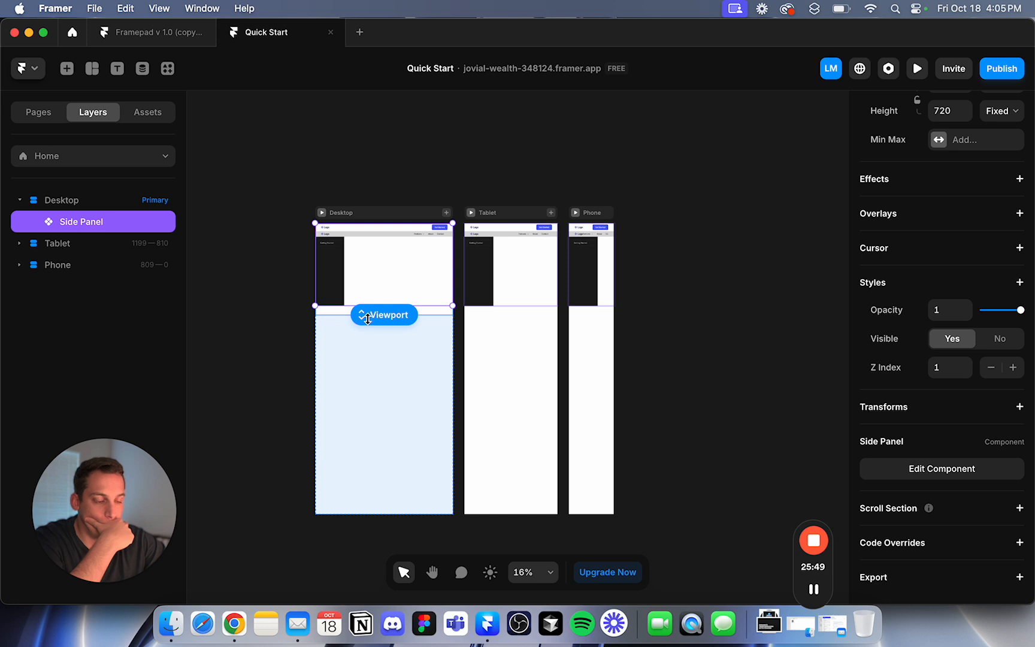
{"action": "scroll", "coordinate": [367, 318], "scroll_direction": "up", "scroll_amount": 4}
{"action": "mouse_move", "coordinate": [380, 317]}
{"action": "left_mouse_down"}
{"action": "mouse_move", "coordinate": [393, 509]}
{"action": "mouse_move", "coordinate": [389, 298]}
{"action": "left_mouse_up"}
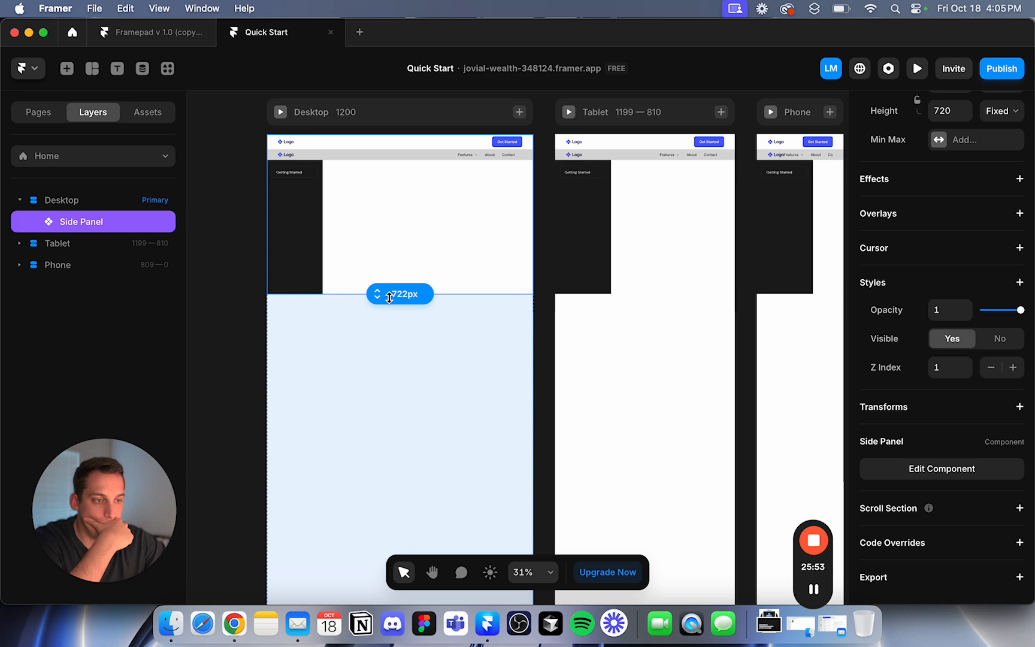
Preview the Desktop breakpoint, then check the Tablet's layers and the layout of all three breakpoints.
{"action": "left_click", "coordinate": [256, 222]}
{"action": "left_click", "coordinate": [280, 112]}
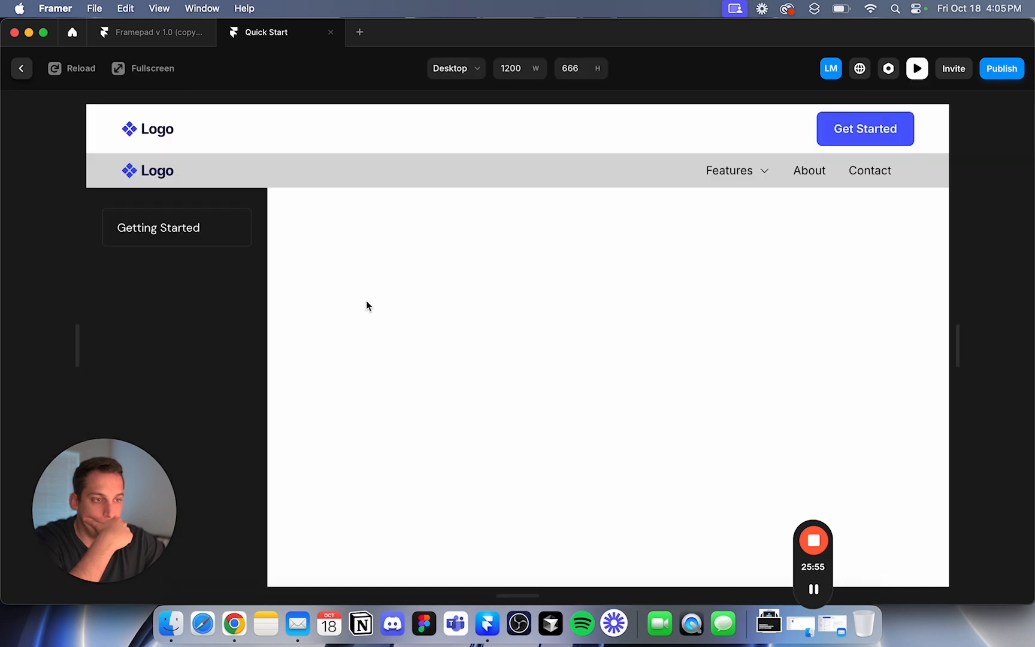
{"action": "left_click", "coordinate": [21, 68]}
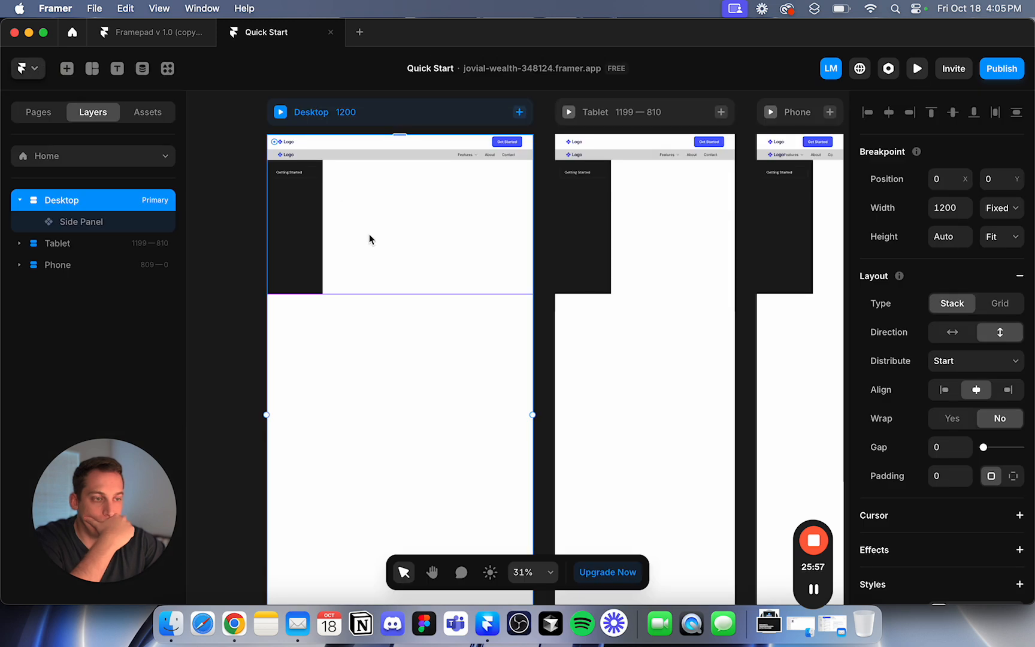
{"action": "left_click", "coordinate": [170, 241]}
{"action": "left_click", "coordinate": [365, 111]}
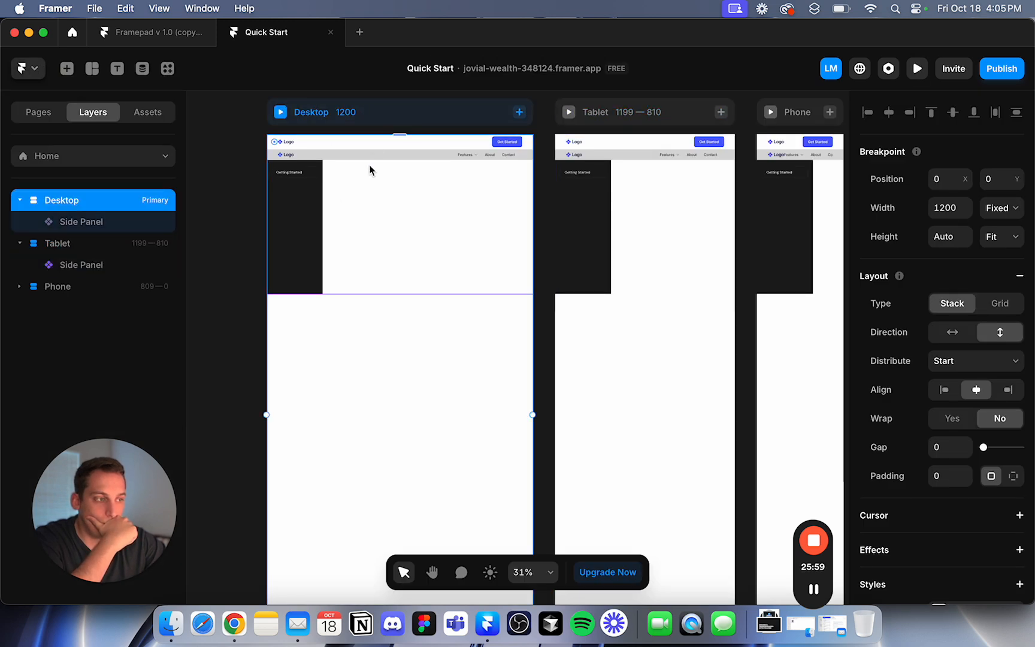
{"action": "scroll", "coordinate": [369, 172], "scroll_direction": "down", "scroll_amount": 3}
{"action": "scroll", "coordinate": [368, 172], "scroll_direction": "left", "scroll_amount": 3}
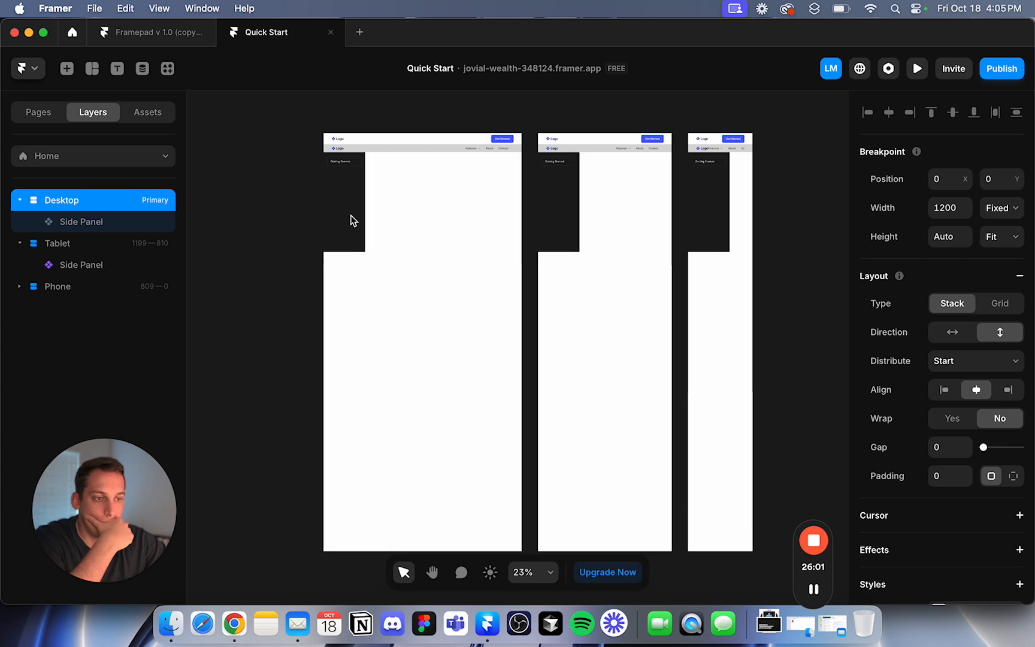
Move the Side Panel out of the Desktop breakpoint onto the empty canvas, above Desktop in the layer order.
{"action": "left_click", "coordinate": [349, 220]}
{"action": "scroll", "coordinate": [239, 200], "scroll_direction": "left", "scroll_amount": 3}
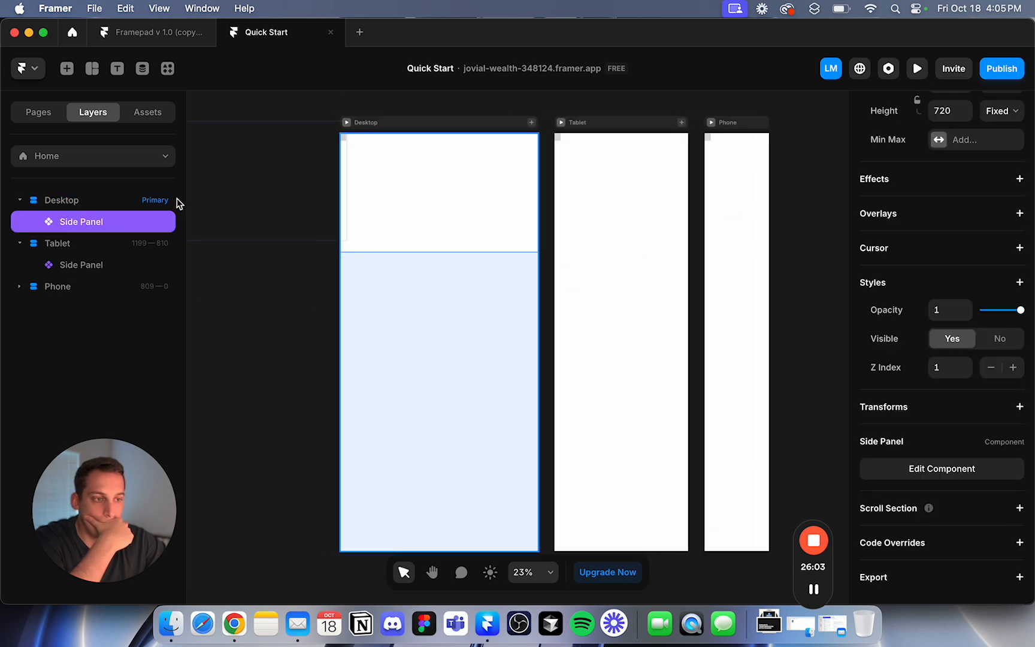
{"action": "scroll", "coordinate": [550, 187], "scroll_direction": "up", "scroll_amount": 5}
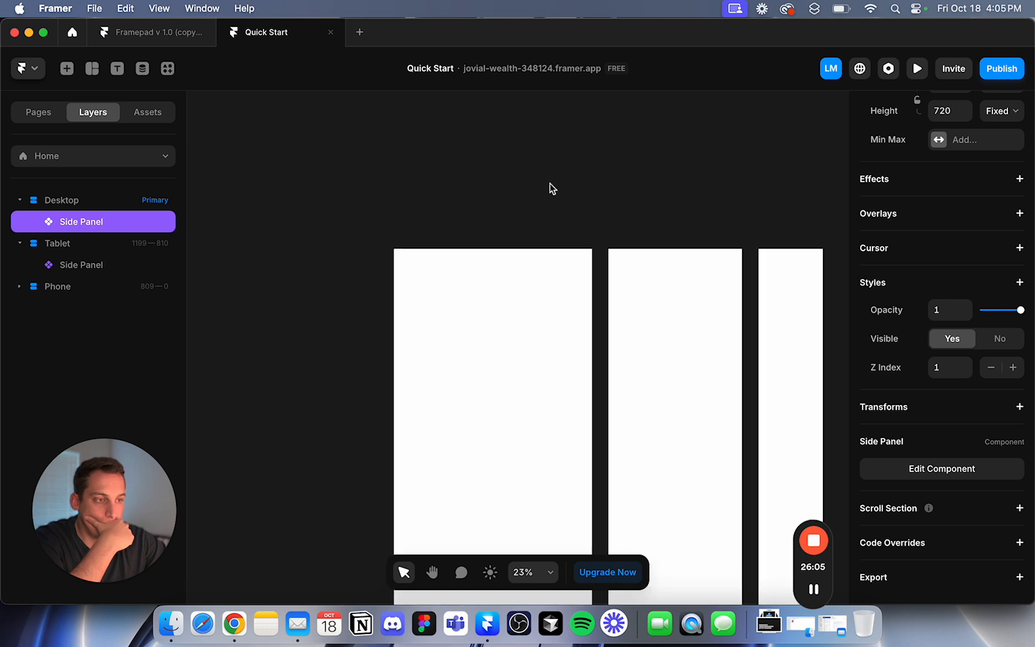
{"action": "key", "text": "Escape"}
{"action": "left_click", "coordinate": [150, 223]}
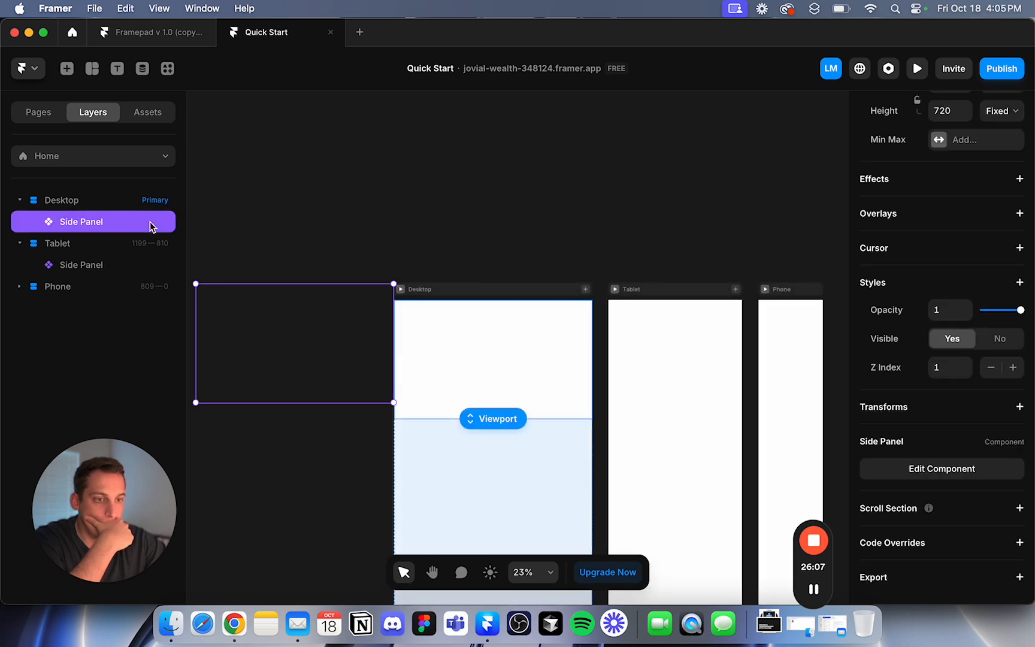
{"action": "left_click_drag", "start_coordinate": [432, 337], "coordinate": [477, 176]}
{"action": "left_click_drag", "start_coordinate": [110, 222], "coordinate": [100, 192]}
{"action": "left_click", "coordinate": [372, 292]}
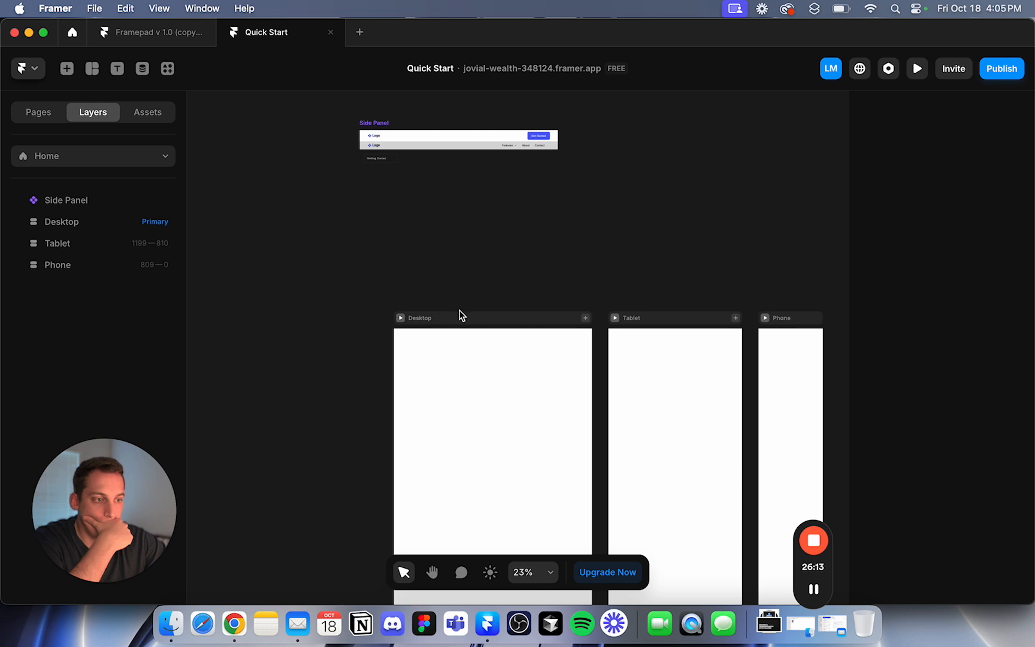
Switch the Desktop breakpoint's height to Fixed and enter 0.
{"action": "left_click", "coordinate": [464, 317]}
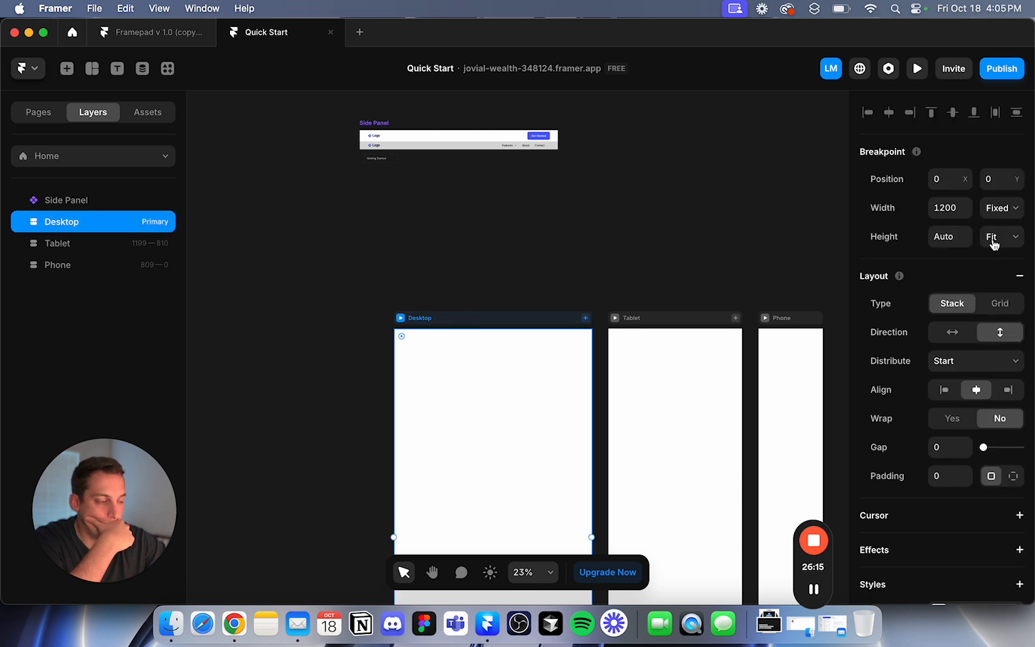
{"action": "left_click", "coordinate": [993, 240]}
{"action": "left_click", "coordinate": [989, 193]}
{"action": "left_click", "coordinate": [946, 238]}
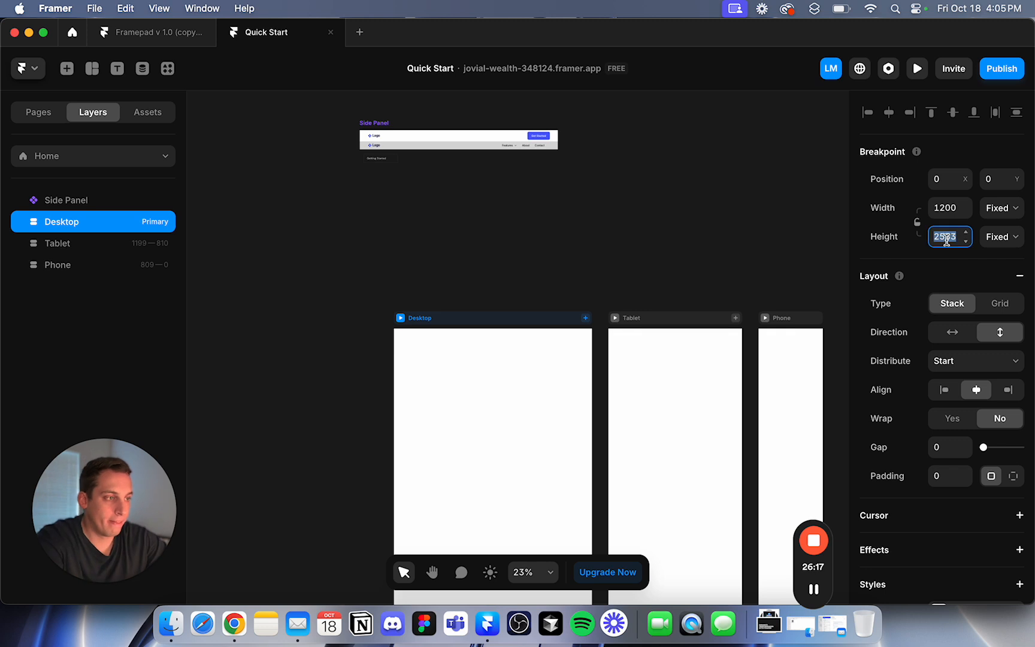
{"action": "type", "text": "0"}
{"action": "key", "text": "Return"}
Move the Side Panel from the canvas back into the Desktop breakpoint as its child.
{"action": "left_click", "coordinate": [676, 304]}
{"action": "left_click_drag", "start_coordinate": [401, 135], "coordinate": [427, 322]}
{"action": "left_click_drag", "start_coordinate": [81, 202], "coordinate": [78, 227]}
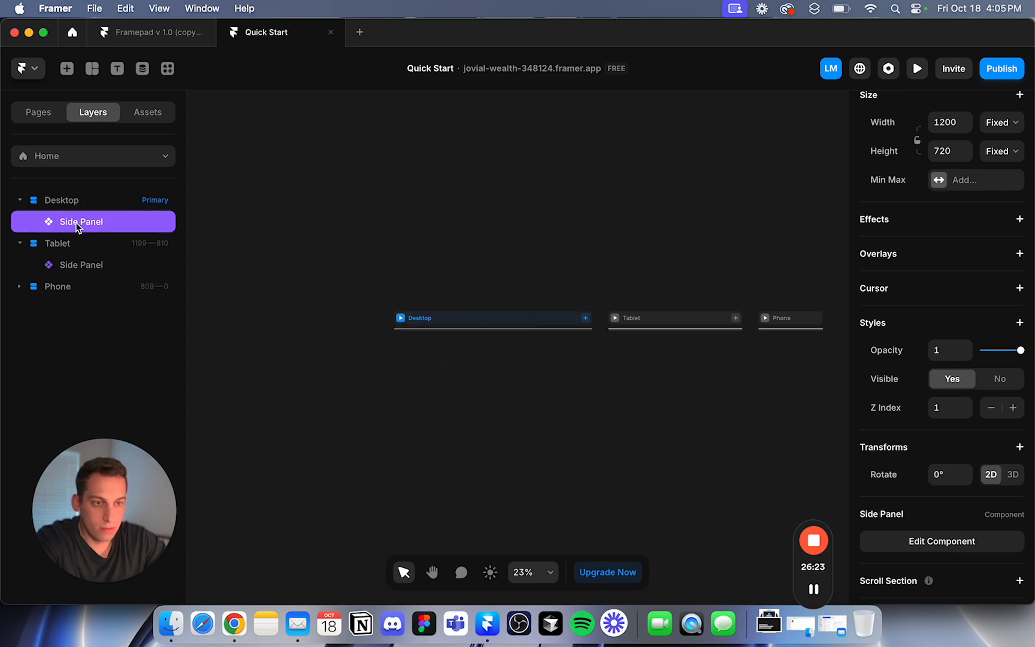
Set the collapsed Desktop breakpoint's height to Fit Content around the Side Panel.
{"action": "left_click", "coordinate": [442, 317]}
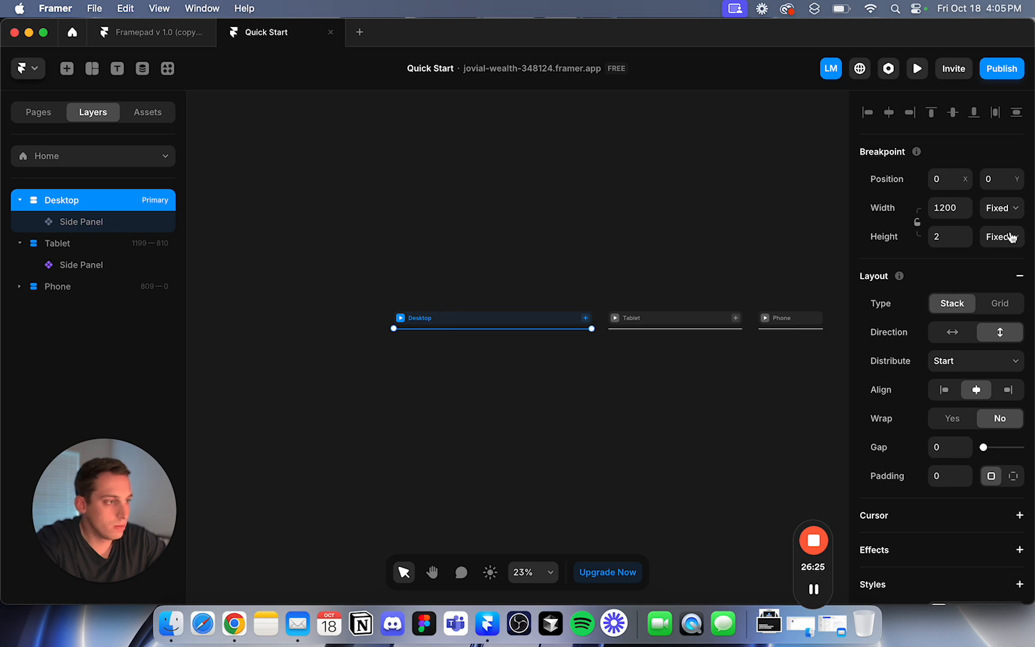
{"action": "left_click", "coordinate": [1013, 237]}
{"action": "left_click", "coordinate": [1002, 285]}
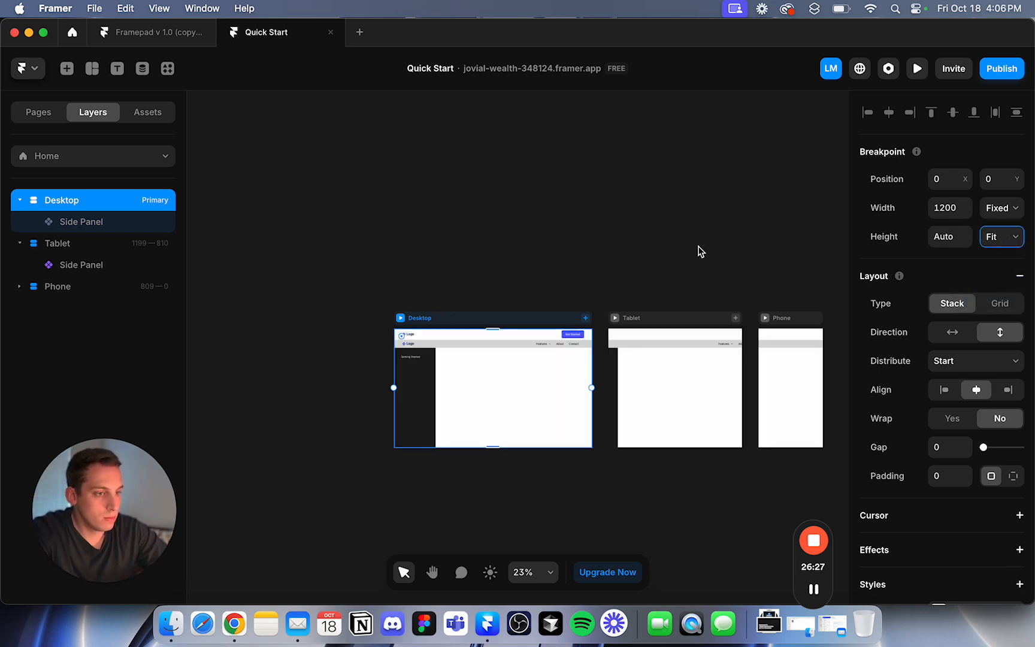
Examine how the Side Panel fits in the Desktop, Tablet and Phone breakpoints.
{"action": "left_click", "coordinate": [701, 252]}
{"action": "scroll", "coordinate": [533, 309], "scroll_direction": "up", "scroll_amount": 5}
{"action": "scroll", "coordinate": [521, 311], "scroll_direction": "down", "scroll_amount": 3}
{"action": "scroll", "coordinate": [488, 298], "scroll_direction": "right", "scroll_amount": 4}
{"action": "left_click", "coordinate": [525, 250]}
{"action": "scroll", "coordinate": [523, 250], "scroll_direction": "left", "scroll_amount": 1}
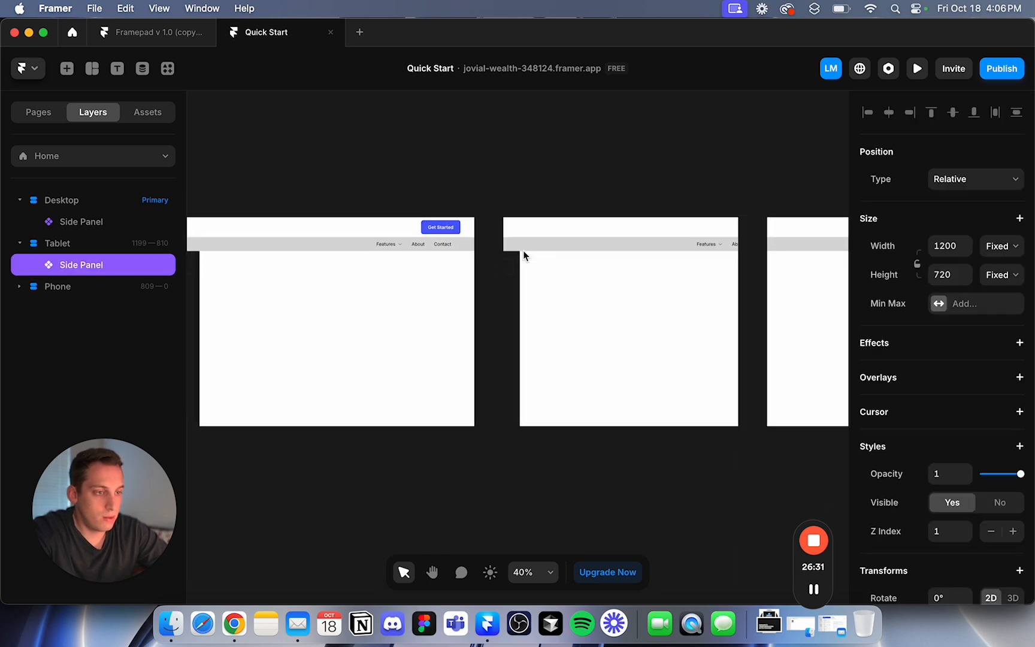
{"action": "scroll", "coordinate": [473, 264], "scroll_direction": "left", "scroll_amount": 5}
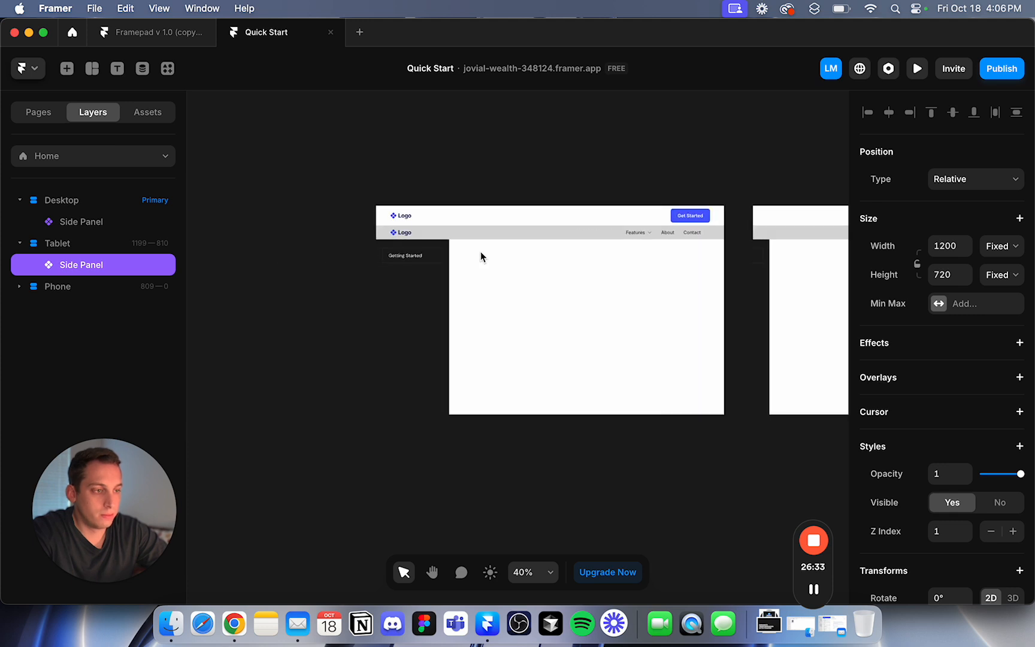
{"action": "scroll", "coordinate": [412, 189], "scroll_direction": "right", "scroll_amount": 3}
{"action": "left_click", "coordinate": [609, 199]}
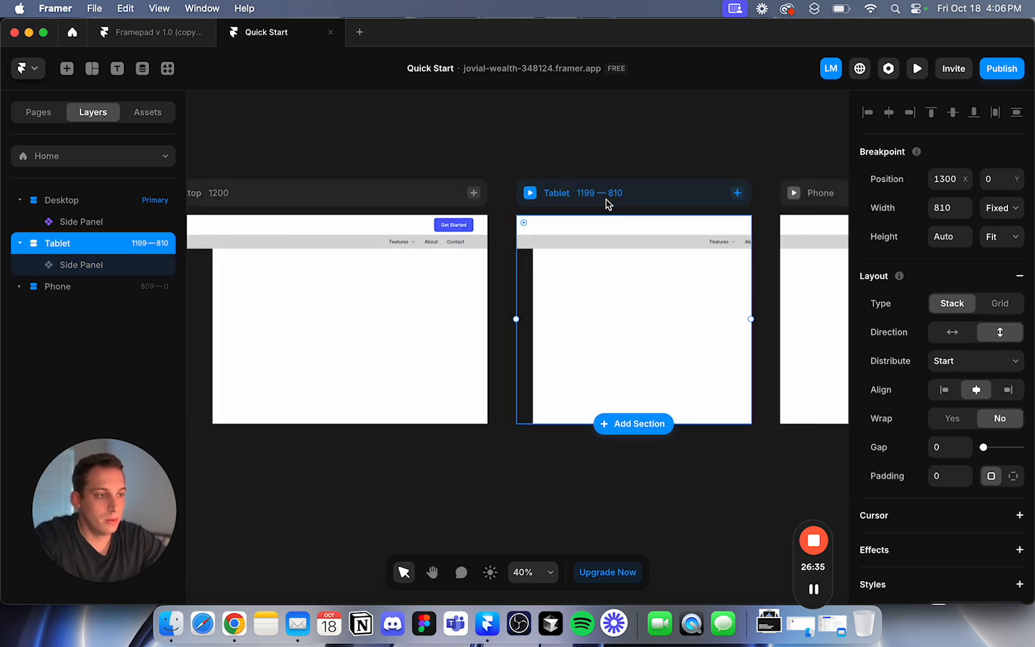
{"action": "scroll", "coordinate": [601, 161], "scroll_direction": "right", "scroll_amount": 4}
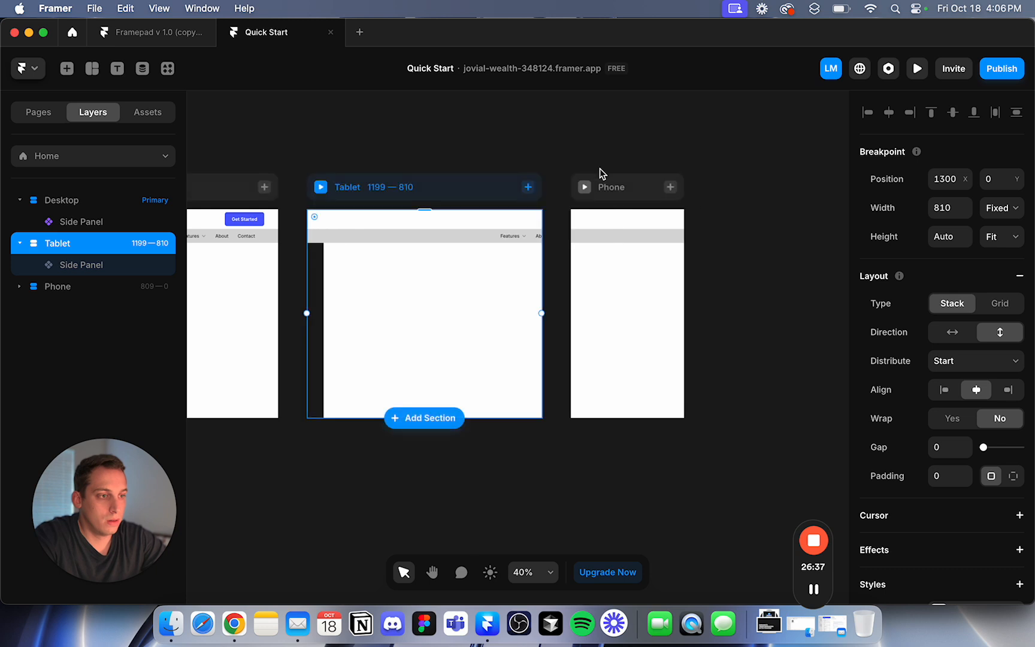
{"action": "scroll", "coordinate": [471, 207], "scroll_direction": "left", "scroll_amount": 2}
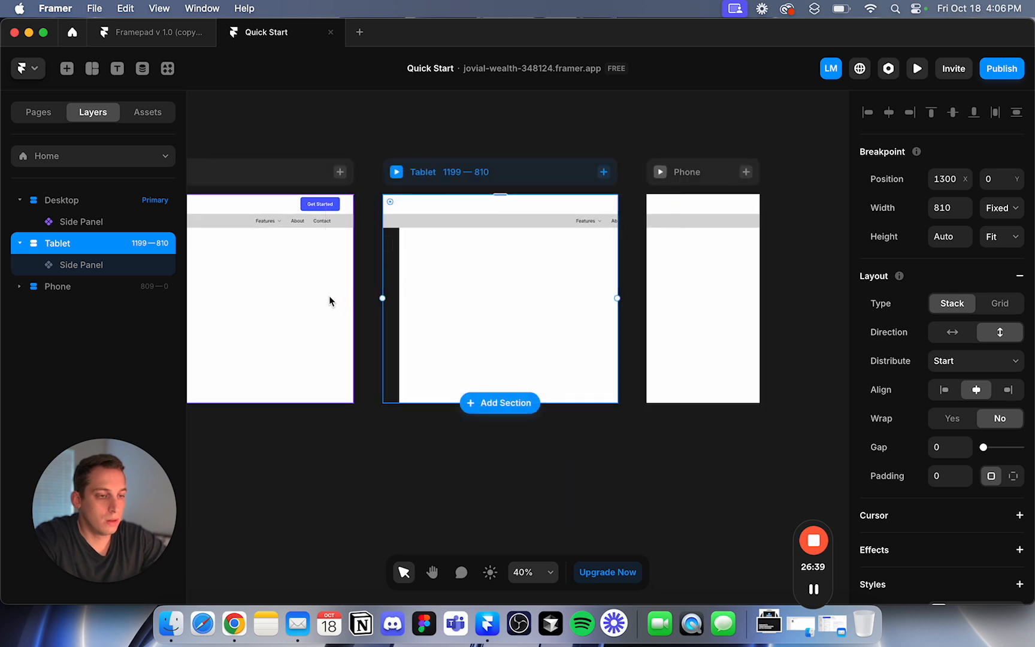
Compare the Side Panel across the Tablet, Phone and Desktop breakpoints and check the sizing of the Desktop breakpoint and its Side Panel.
{"action": "scroll", "coordinate": [377, 222], "scroll_direction": "left", "scroll_amount": 5}
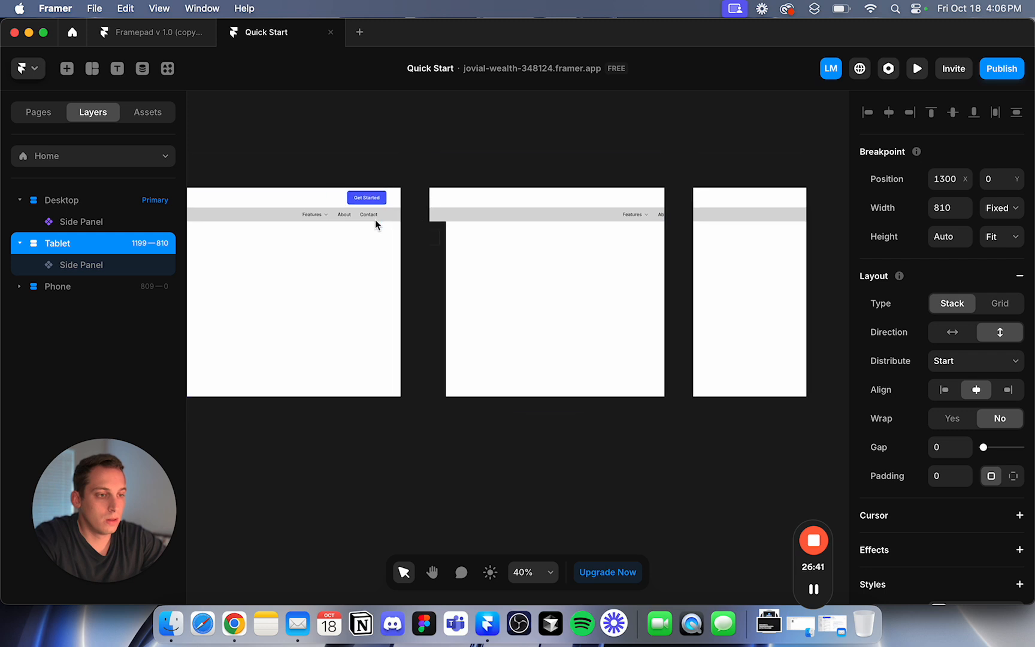
{"action": "scroll", "coordinate": [376, 225], "scroll_direction": "right", "scroll_amount": 6}
{"action": "left_click", "coordinate": [611, 201]}
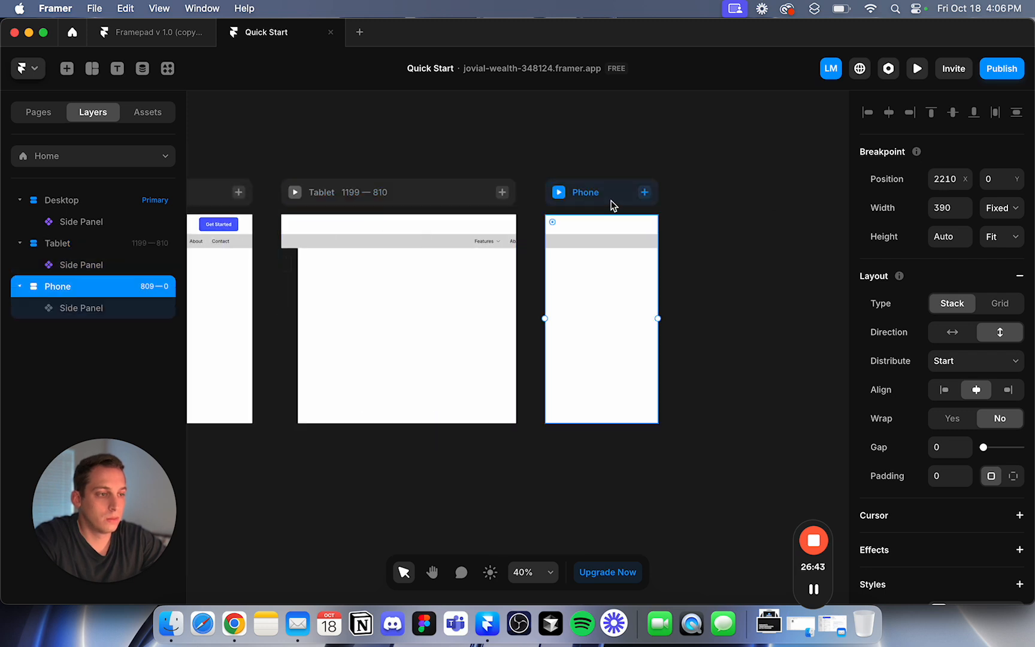
{"action": "scroll", "coordinate": [617, 192], "scroll_direction": "up", "scroll_amount": 6}
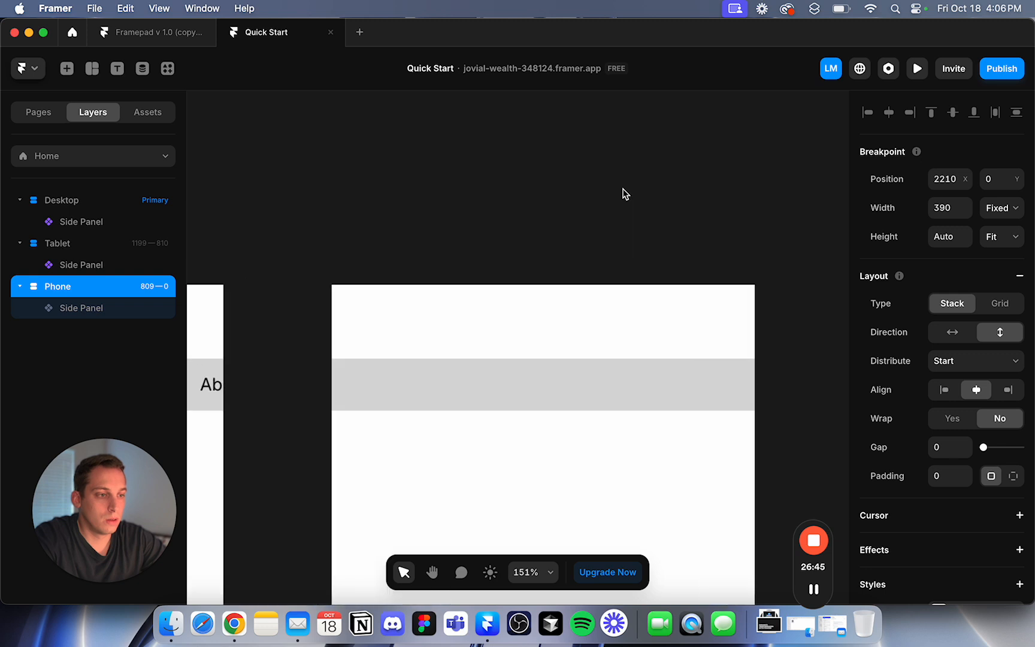
{"action": "scroll", "coordinate": [623, 193], "scroll_direction": "down", "scroll_amount": 3}
{"action": "scroll", "coordinate": [624, 193], "scroll_direction": "right", "scroll_amount": 5}
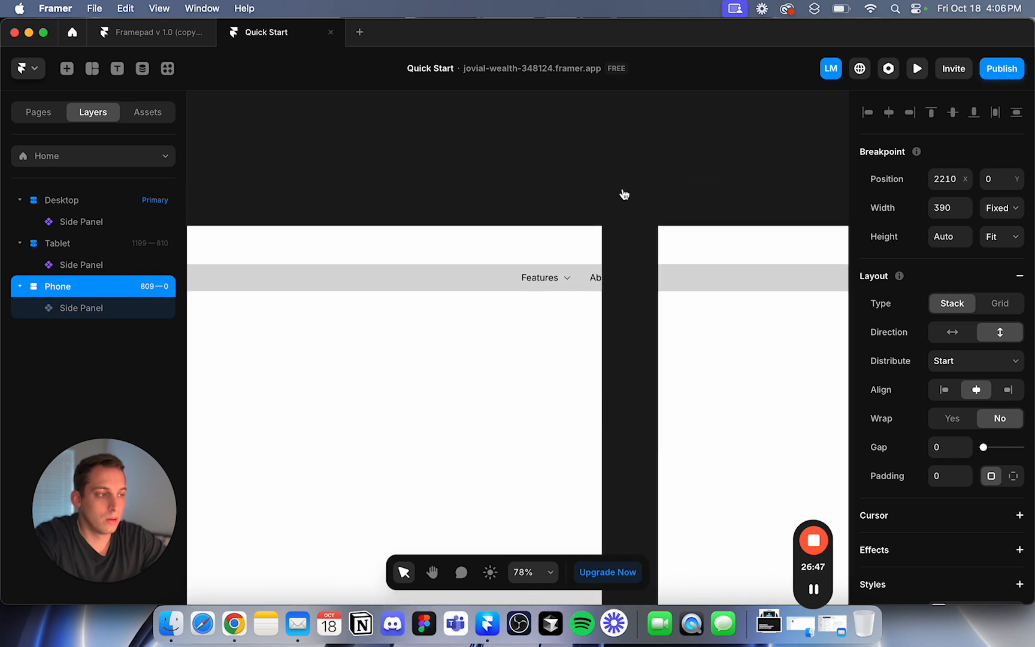
{"action": "left_click", "coordinate": [529, 153]}
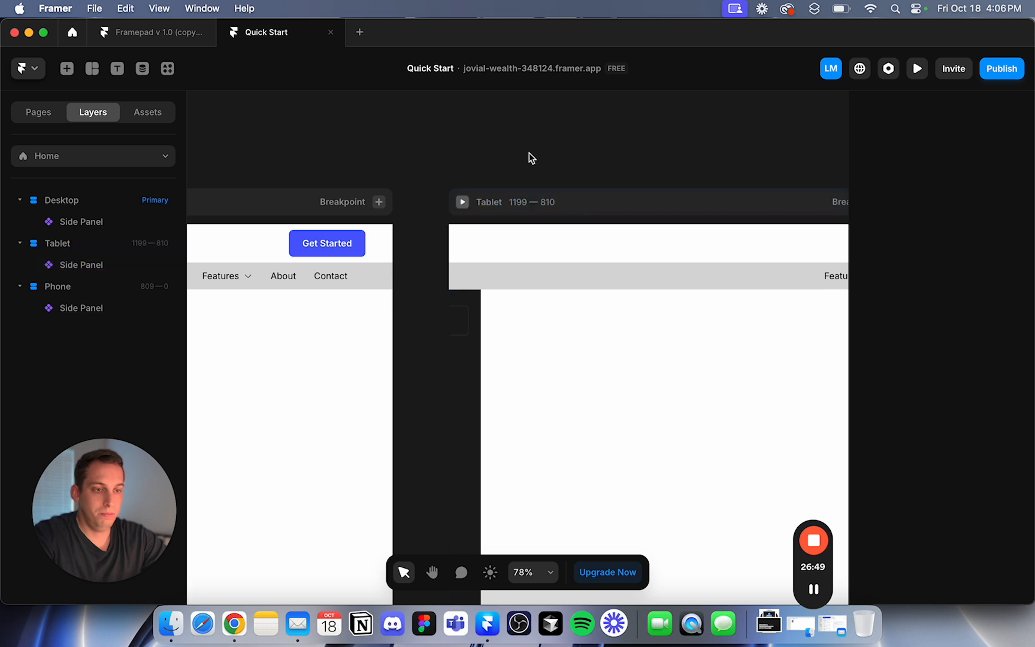
{"action": "scroll", "coordinate": [529, 153], "scroll_direction": "left", "scroll_amount": 5}
{"action": "scroll", "coordinate": [528, 153], "scroll_direction": "down", "scroll_amount": 5}
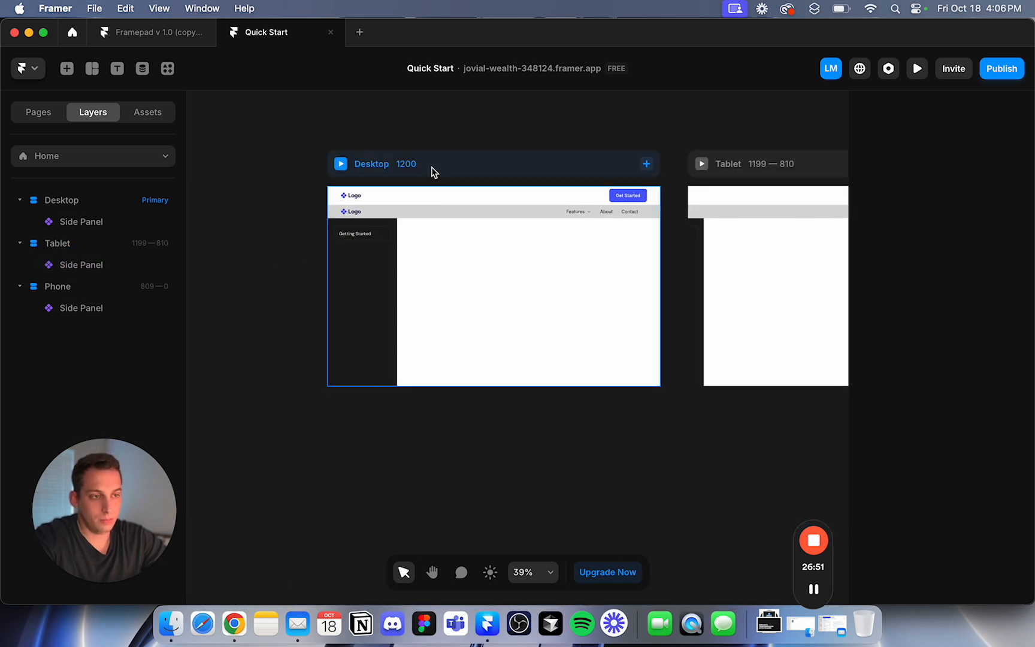
{"action": "left_click", "coordinate": [435, 172]}
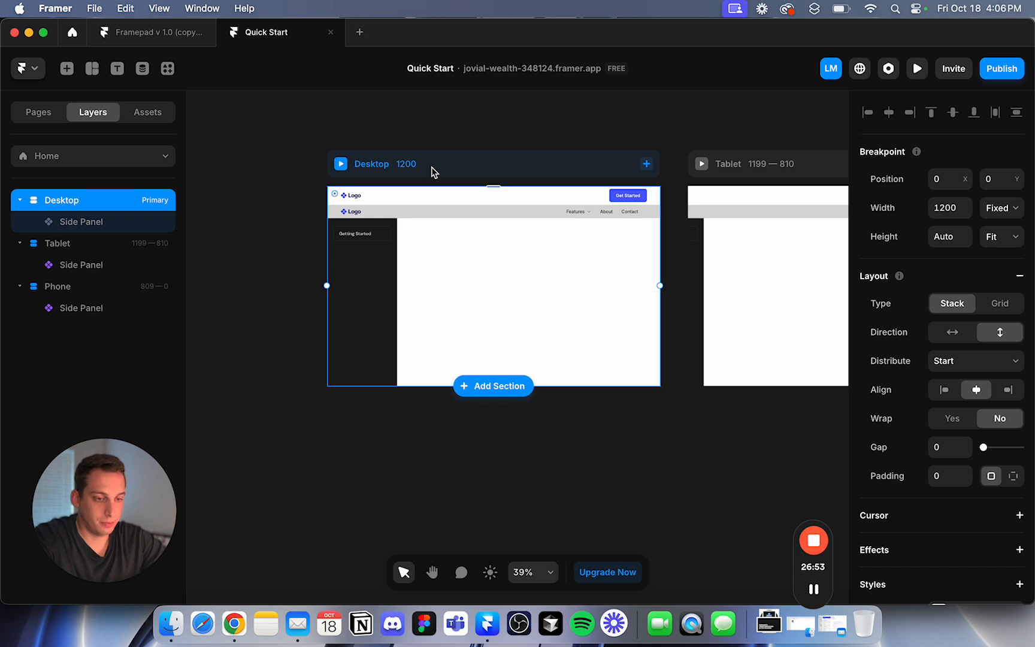
{"action": "left_click", "coordinate": [356, 318]}
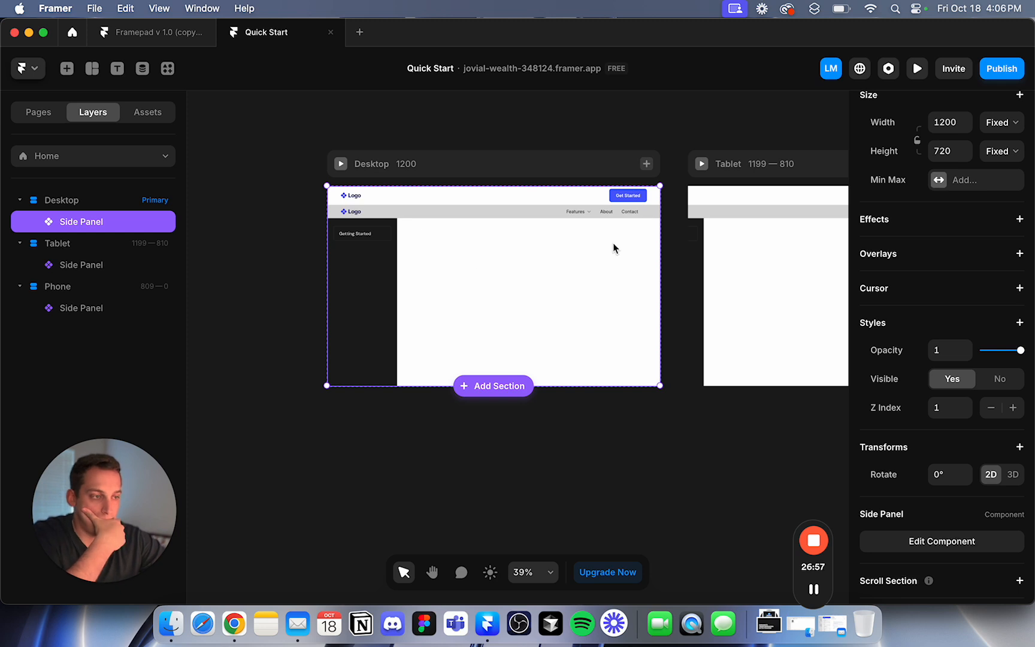
{"action": "left_click", "coordinate": [261, 197]}
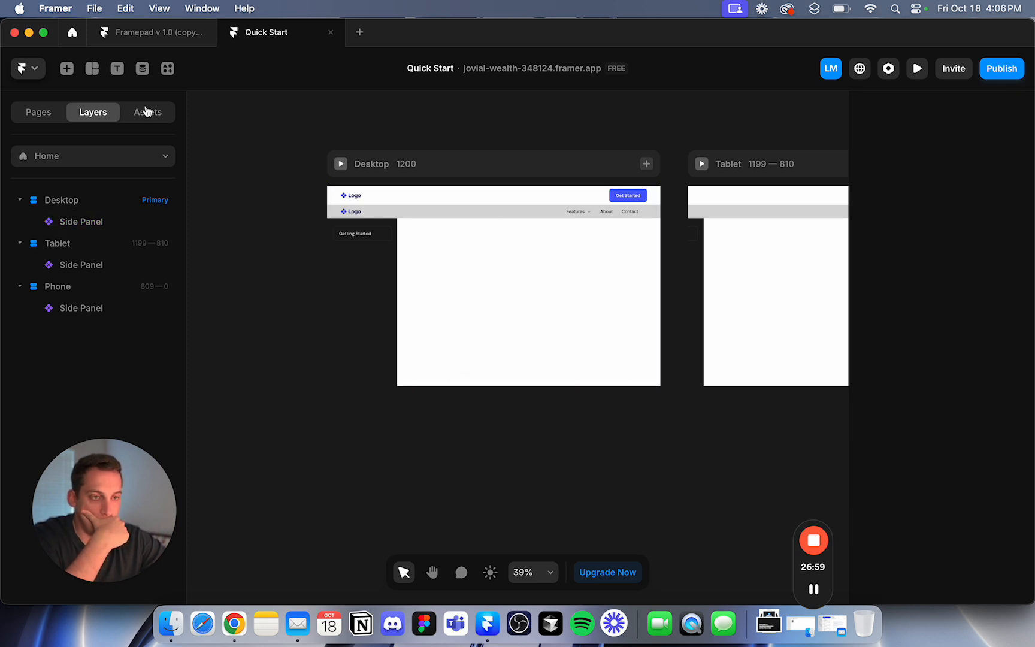
Browse the ready-made Pages, Sections and Navigation elements available for insertion.
{"action": "left_click", "coordinate": [67, 68]}
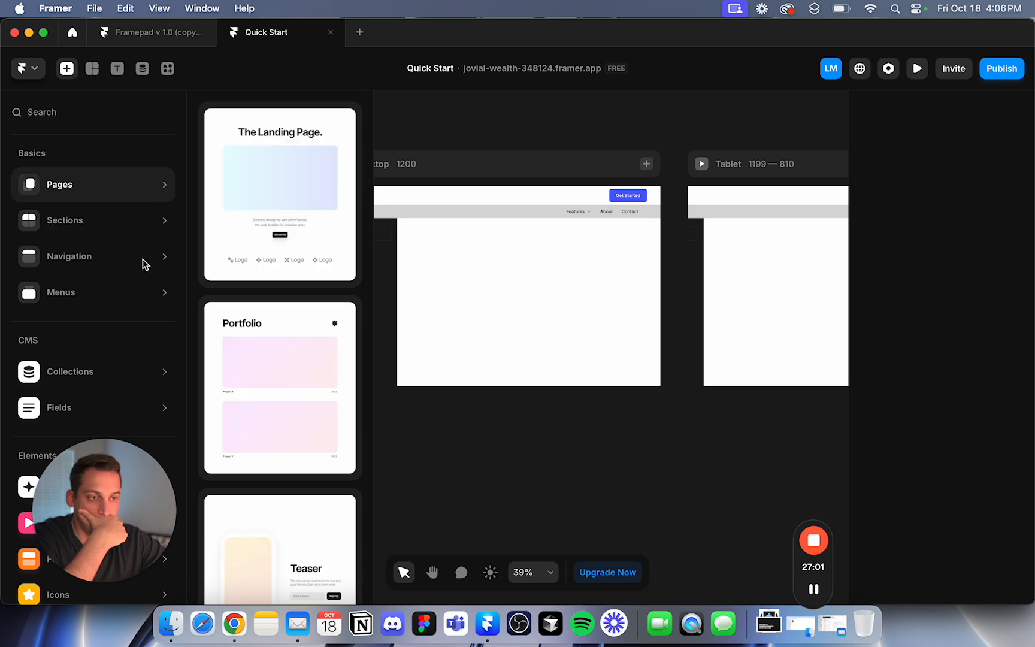
{"action": "mouse_move", "coordinate": [93, 243]}
{"action": "mouse_move", "coordinate": [90, 201]}
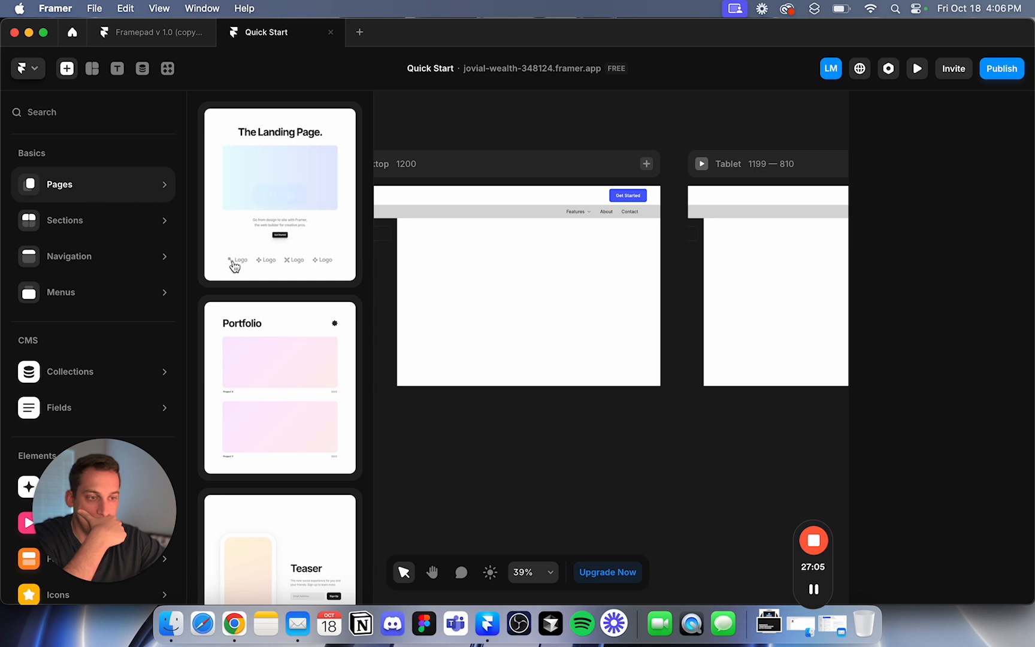
{"action": "scroll", "coordinate": [239, 275], "scroll_direction": "down", "scroll_amount": 3}
{"action": "mouse_move", "coordinate": [144, 221]}
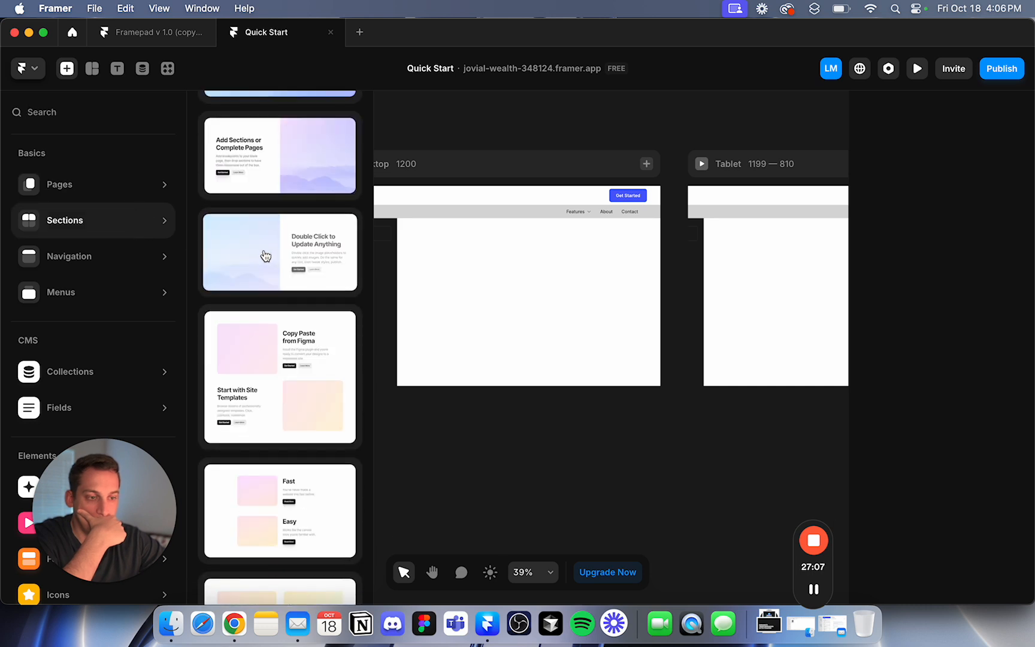
{"action": "scroll", "coordinate": [266, 254], "scroll_direction": "down", "scroll_amount": 15}
{"action": "scroll", "coordinate": [265, 256], "scroll_direction": "up", "scroll_amount": 15}
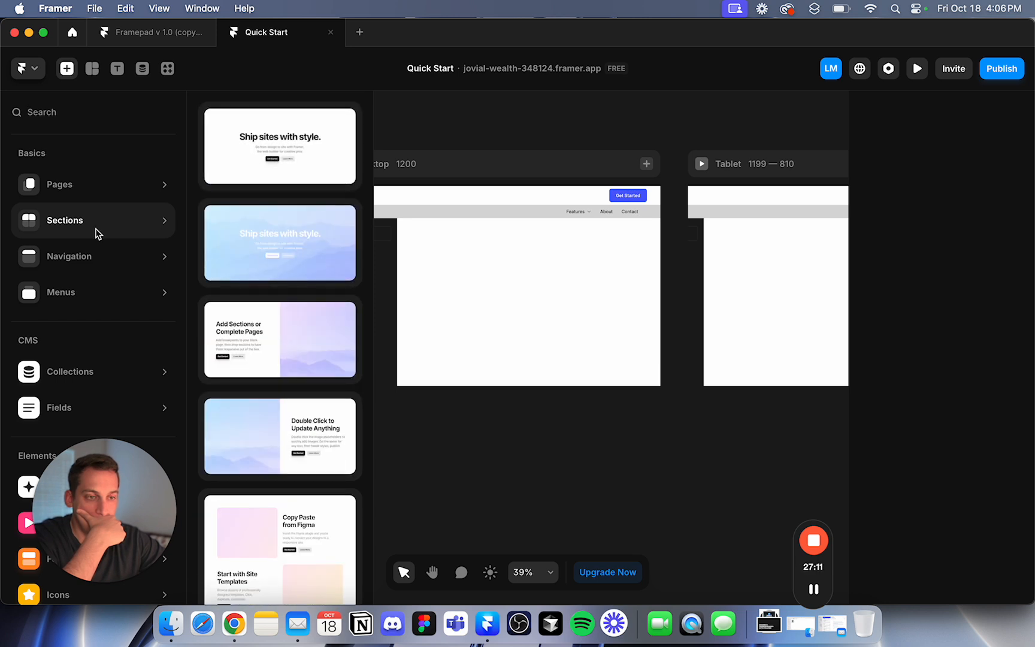
{"action": "mouse_move", "coordinate": [100, 270]}
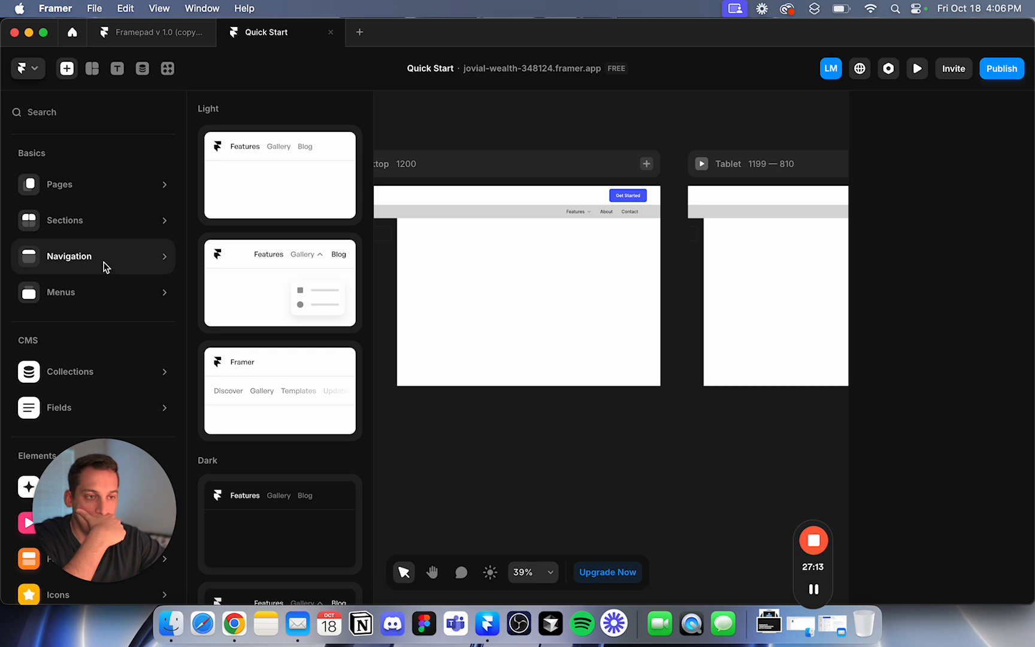
{"action": "left_click", "coordinate": [436, 115]}
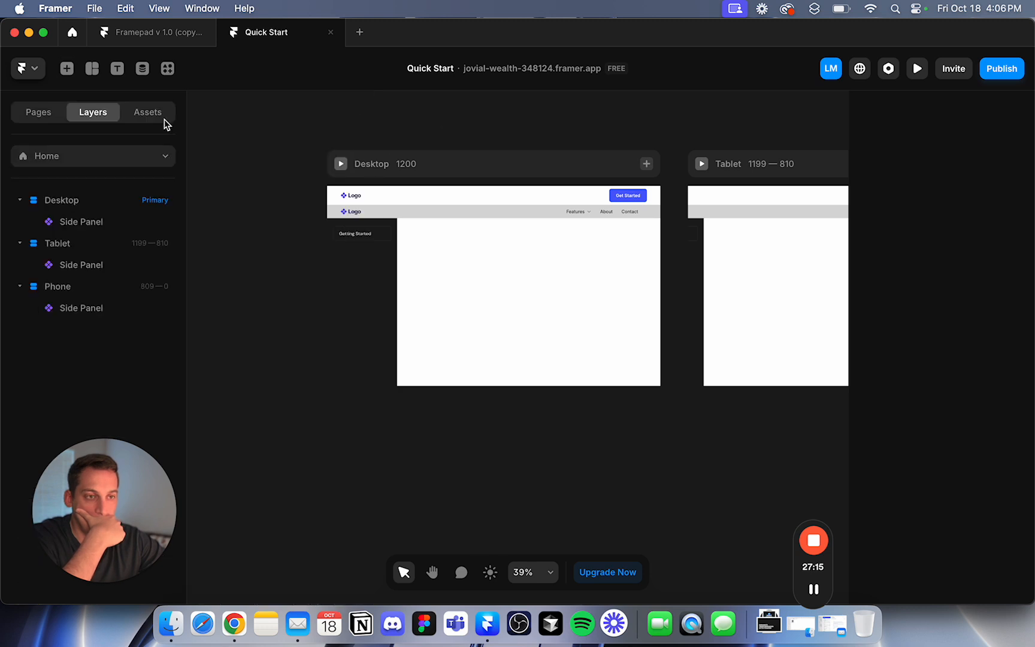
Add a two-row stack about 510 px high to the Desktop breakpoint beneath the Side Panel.
{"action": "left_click", "coordinate": [92, 68]}
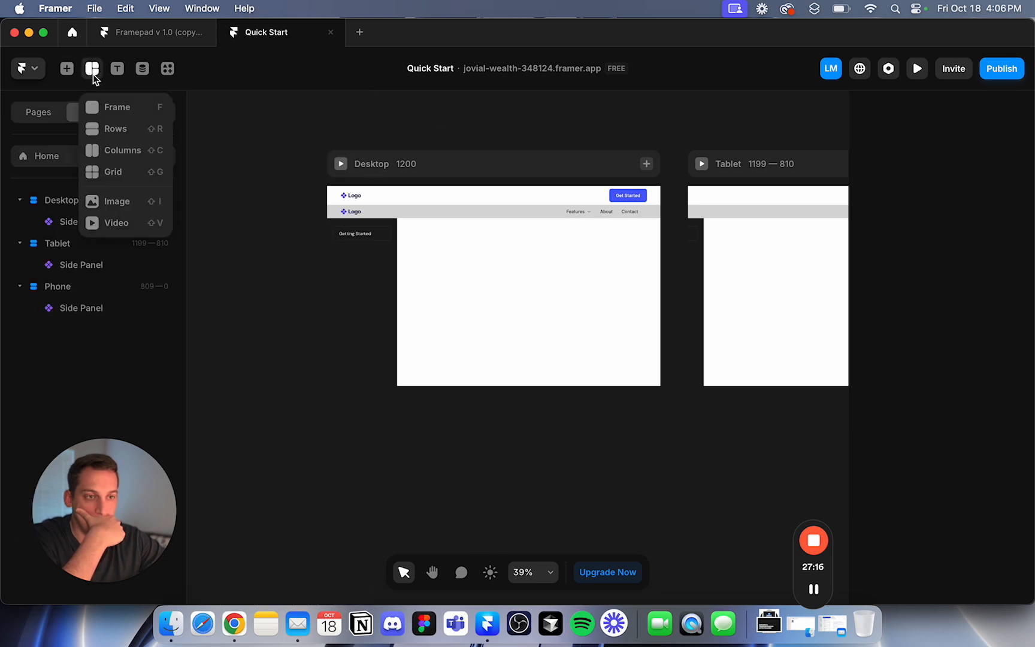
{"action": "left_click", "coordinate": [120, 129]}
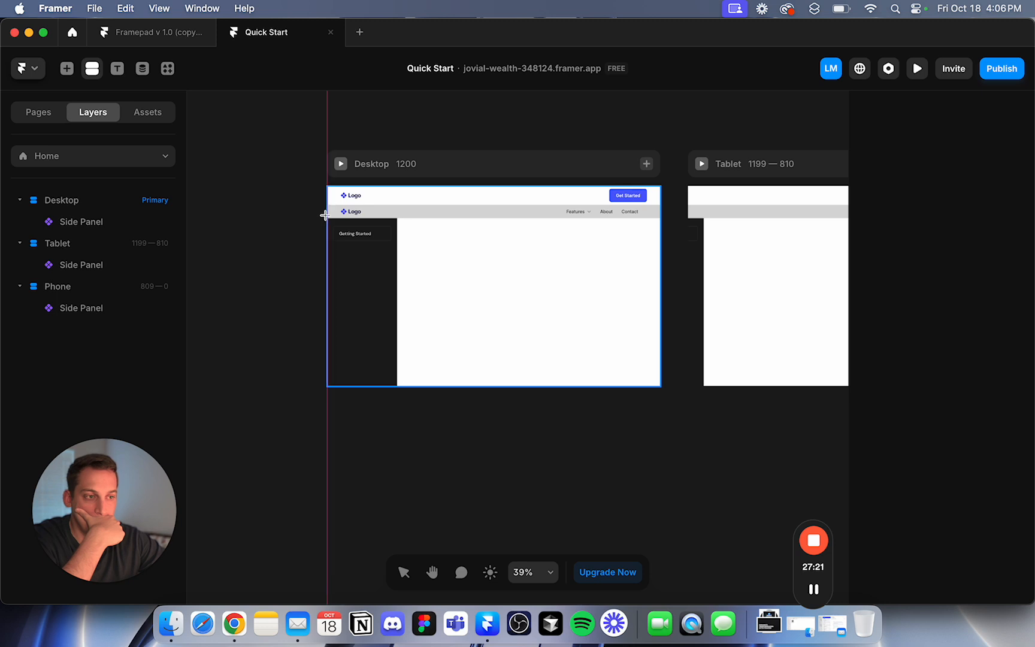
{"action": "mouse_move", "coordinate": [327, 218]}
{"action": "left_mouse_down"}
{"action": "mouse_move", "coordinate": [593, 356]}
{"action": "mouse_move", "coordinate": [656, 360]}
{"action": "mouse_move", "coordinate": [660, 386]}
{"action": "left_mouse_up"}
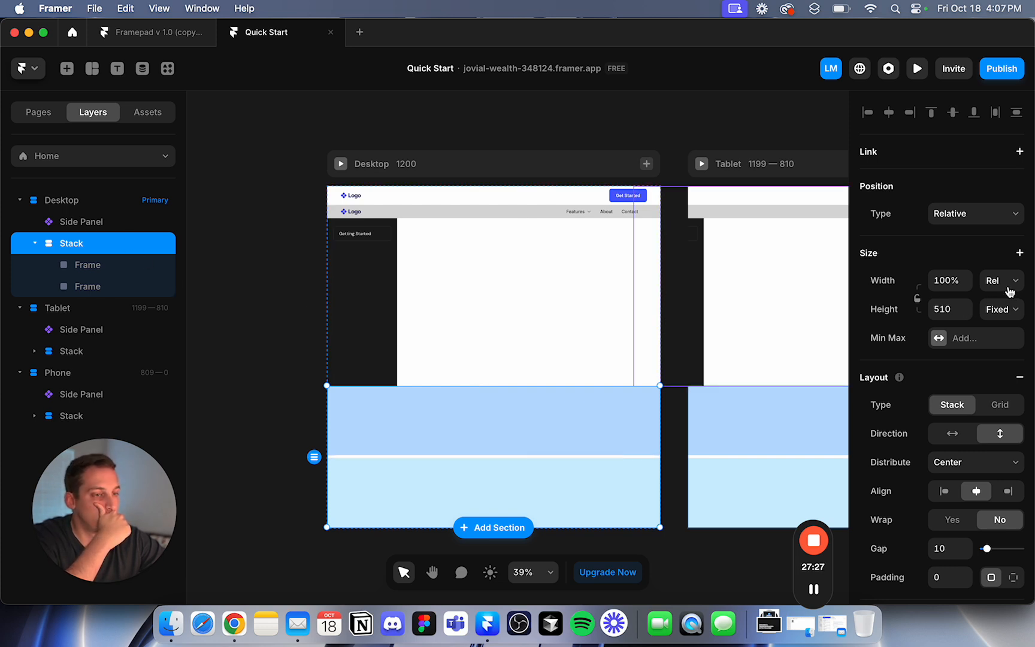
Preview the Desktop page and test its scrolling with the stack added, returning to the canvas.
{"action": "left_click", "coordinate": [340, 164]}
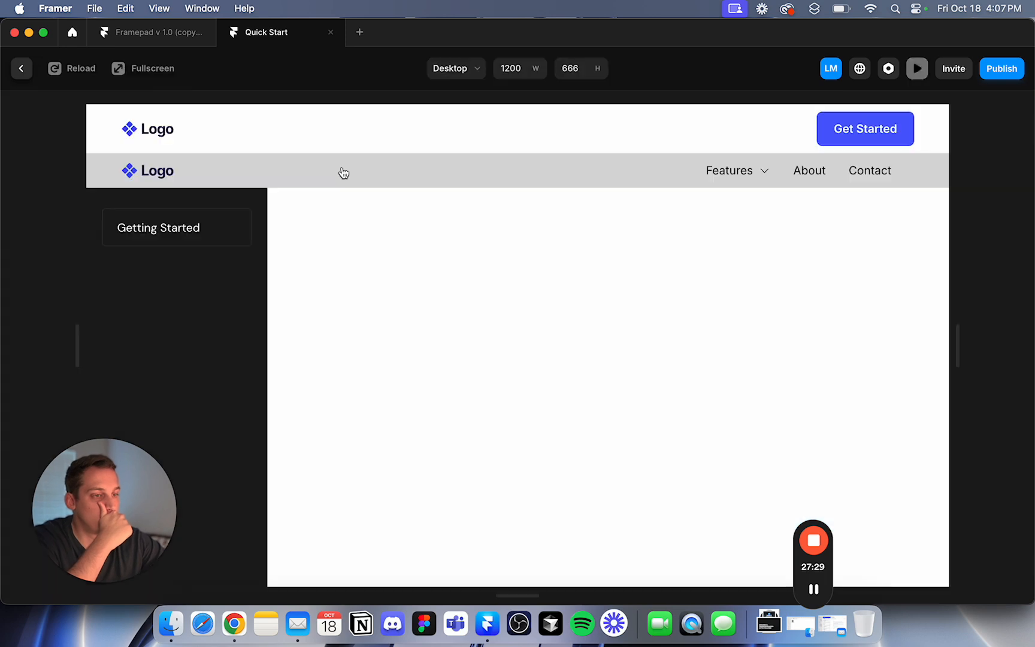
{"action": "scroll", "coordinate": [419, 324], "scroll_direction": "down", "scroll_amount": 7}
{"action": "scroll", "coordinate": [418, 320], "scroll_direction": "up", "scroll_amount": 7}
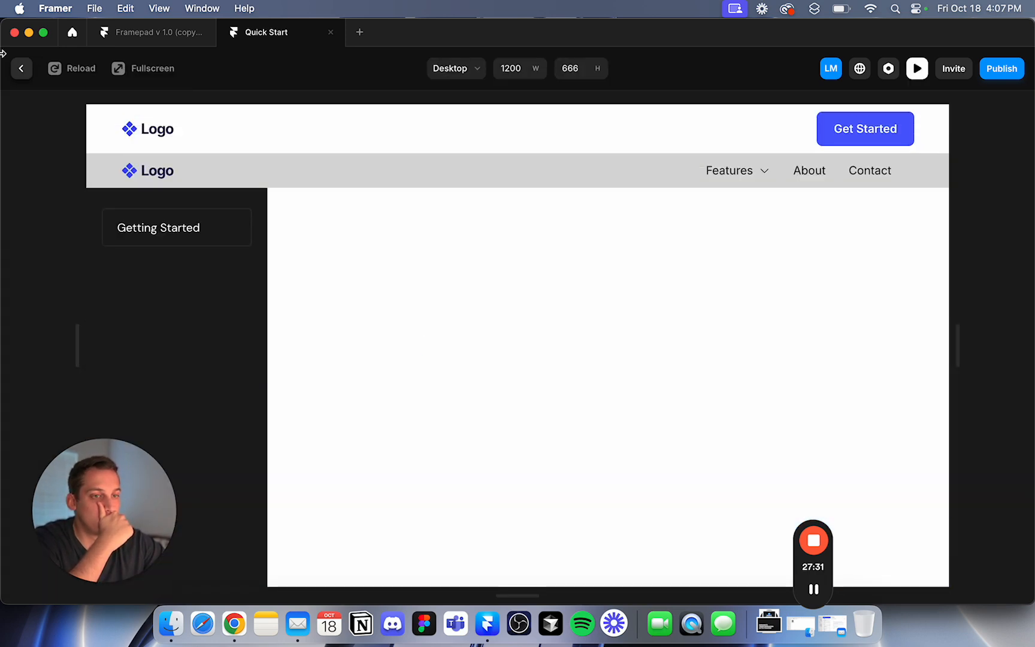
{"action": "left_click", "coordinate": [21, 68]}
Set the Desktop Side Panel's position type to Fixed and check the page briefly in preview.
{"action": "left_click", "coordinate": [361, 291]}
{"action": "scroll", "coordinate": [931, 246], "scroll_direction": "up", "scroll_amount": 3}
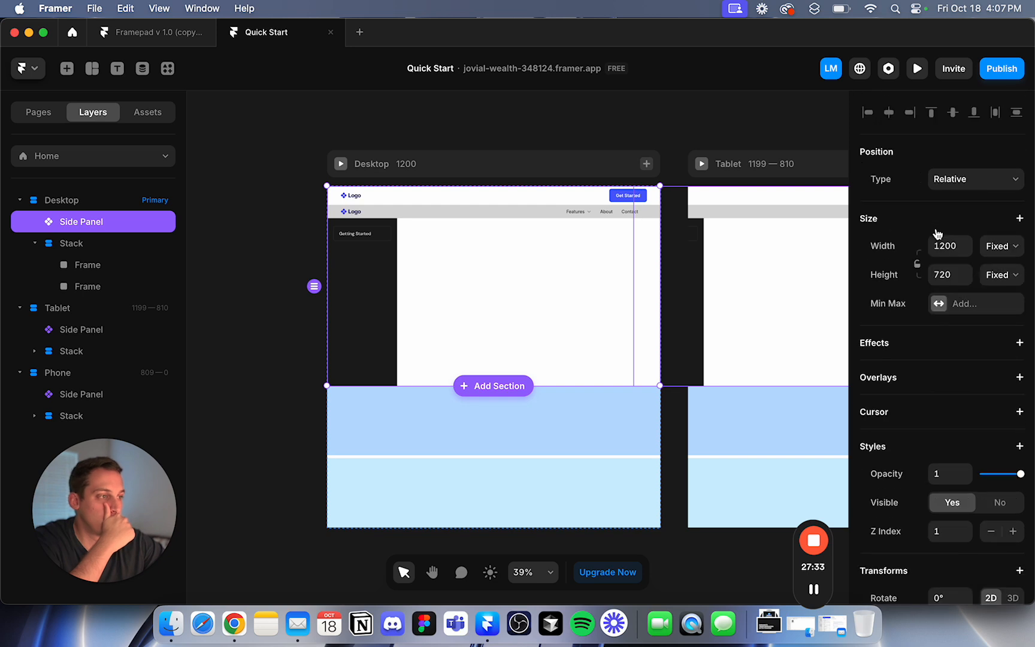
{"action": "left_click", "coordinate": [978, 183]}
{"action": "left_click", "coordinate": [970, 197]}
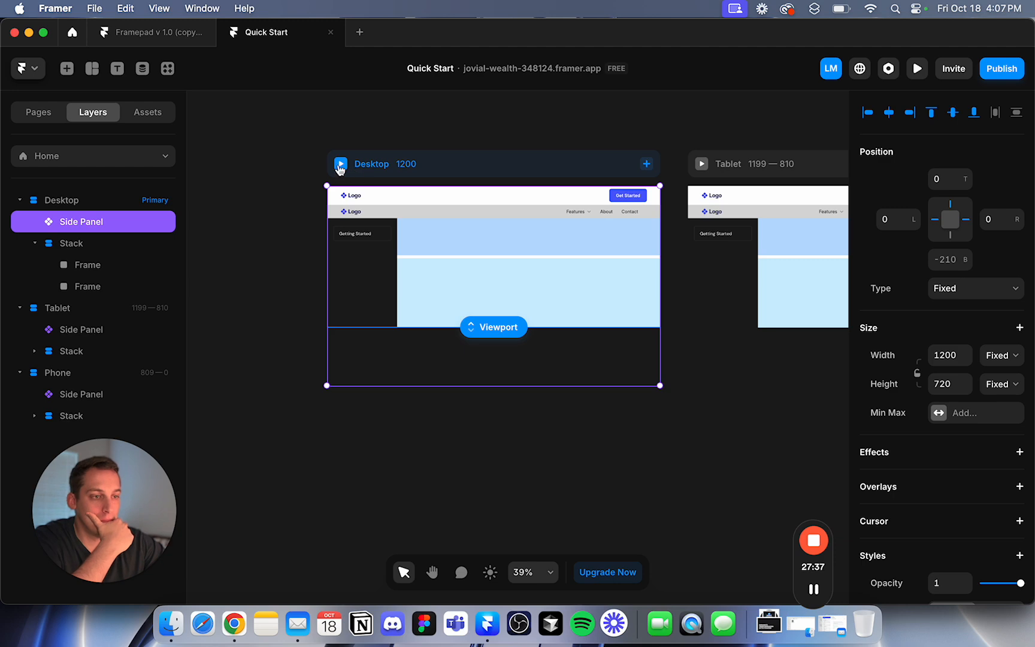
{"action": "left_click", "coordinate": [340, 165]}
{"action": "left_click", "coordinate": [22, 69]}
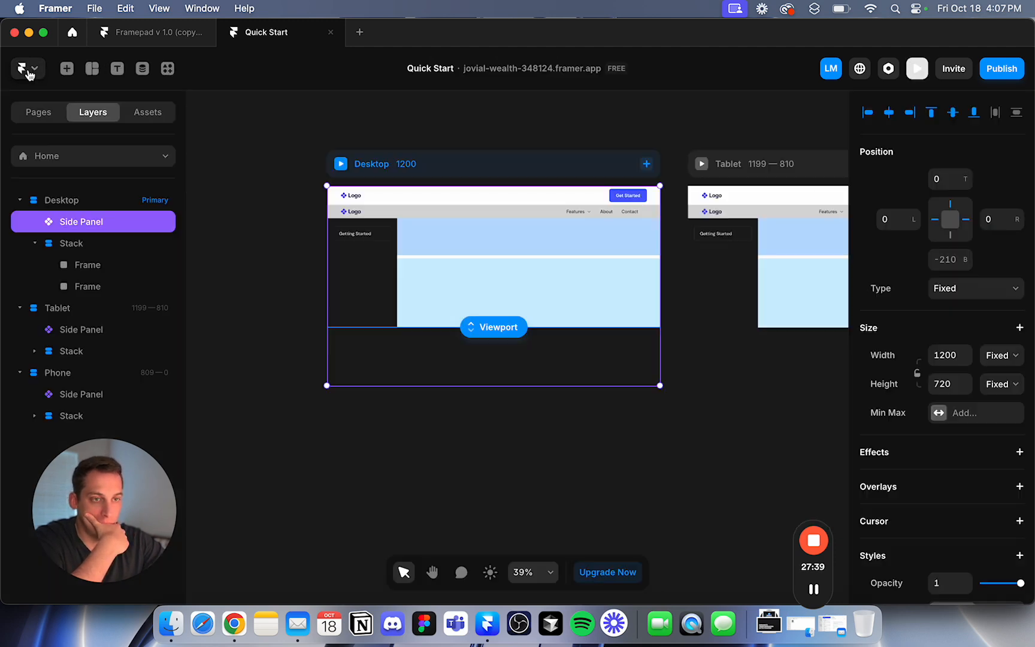
Duplicate the lower frame in the Desktop Stack twice and extend the Stack's height to about 1475 px.
{"action": "left_click", "coordinate": [71, 240]}
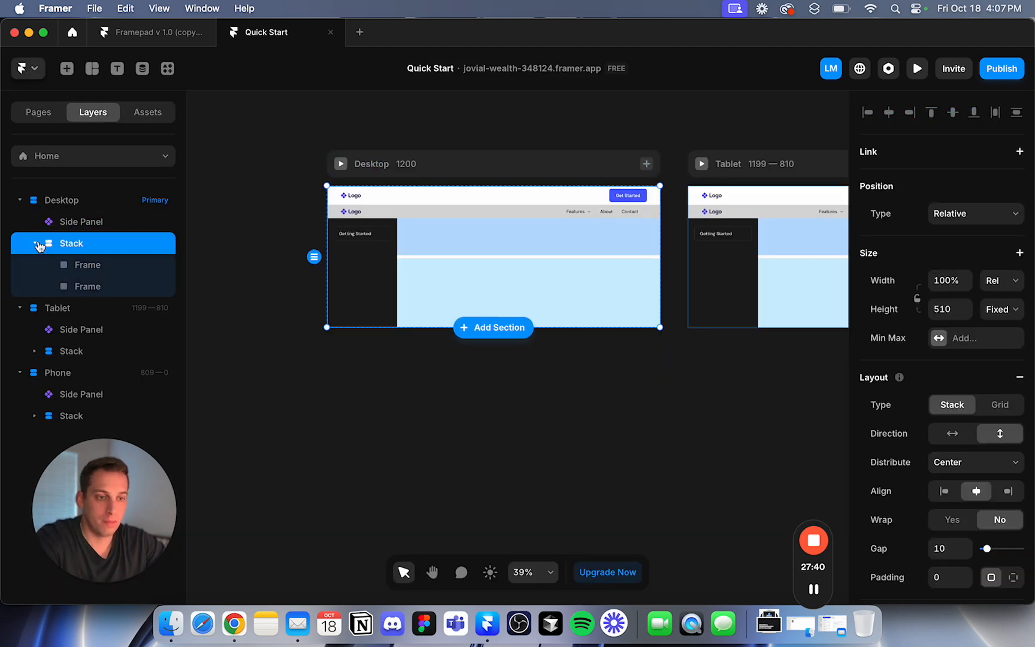
{"action": "left_click", "coordinate": [88, 288]}
{"action": "key", "text": "super+d"}
{"action": "key", "text": "super+d"}
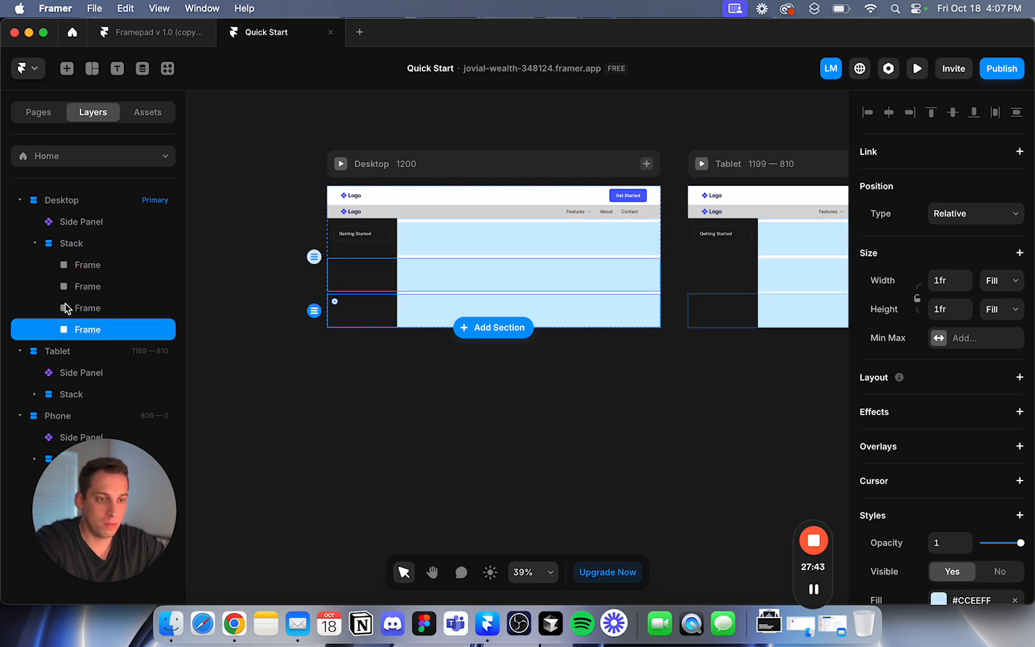
{"action": "left_click", "coordinate": [77, 245]}
{"action": "left_click_drag", "start_coordinate": [549, 327], "coordinate": [576, 546]}
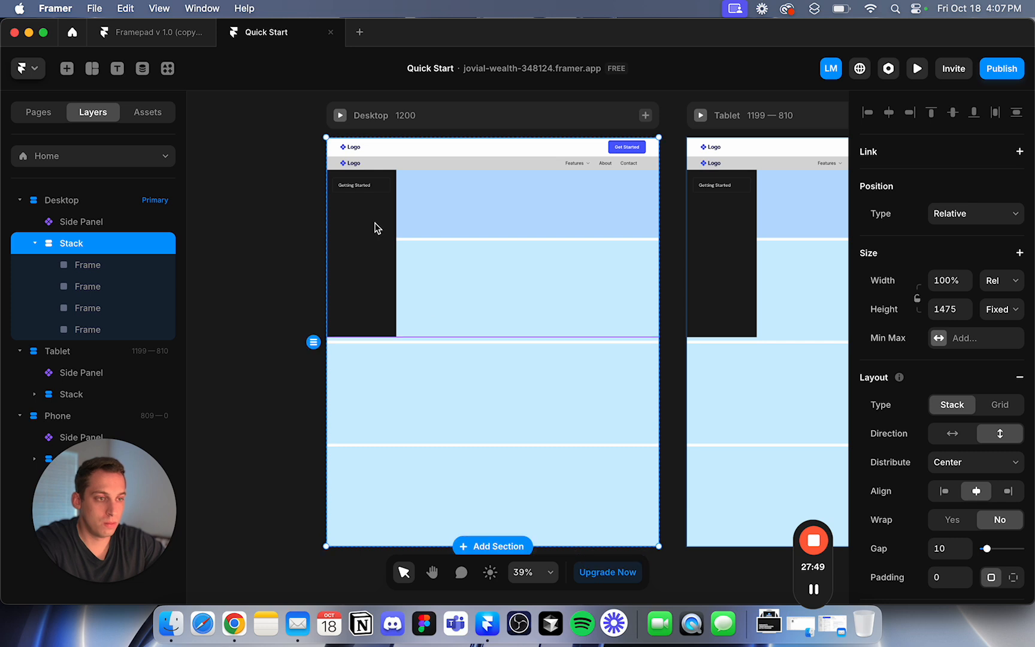
Preview the Desktop page and scroll the taller Stack behind the fixed Side Panel.
{"action": "left_click", "coordinate": [339, 115]}
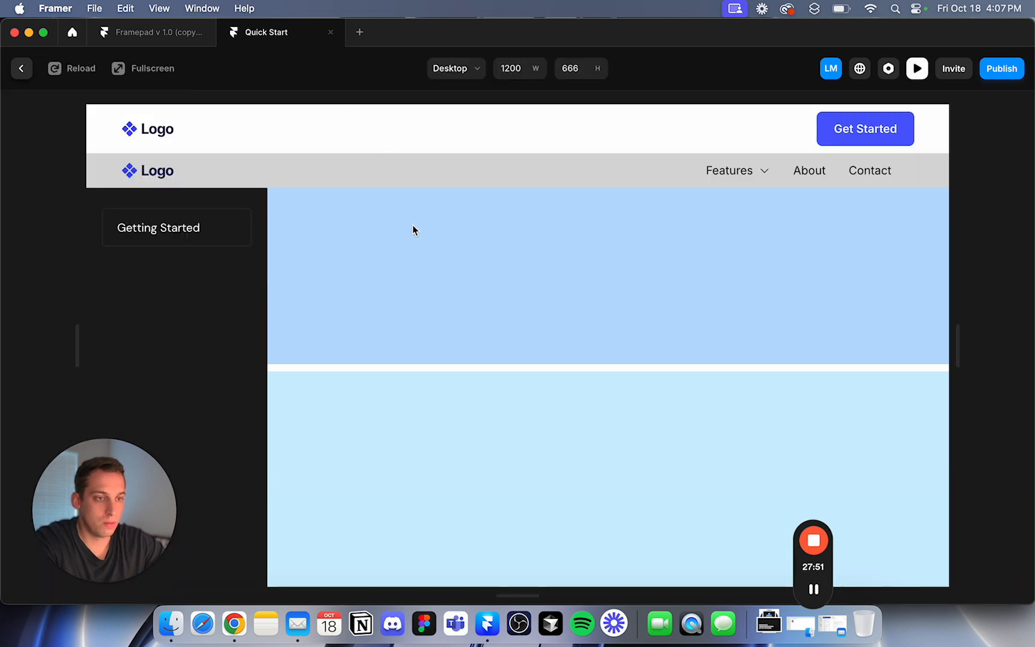
{"action": "scroll", "coordinate": [411, 234], "scroll_direction": "down", "scroll_amount": 10}
{"action": "scroll", "coordinate": [410, 233], "scroll_direction": "up", "scroll_amount": 10}
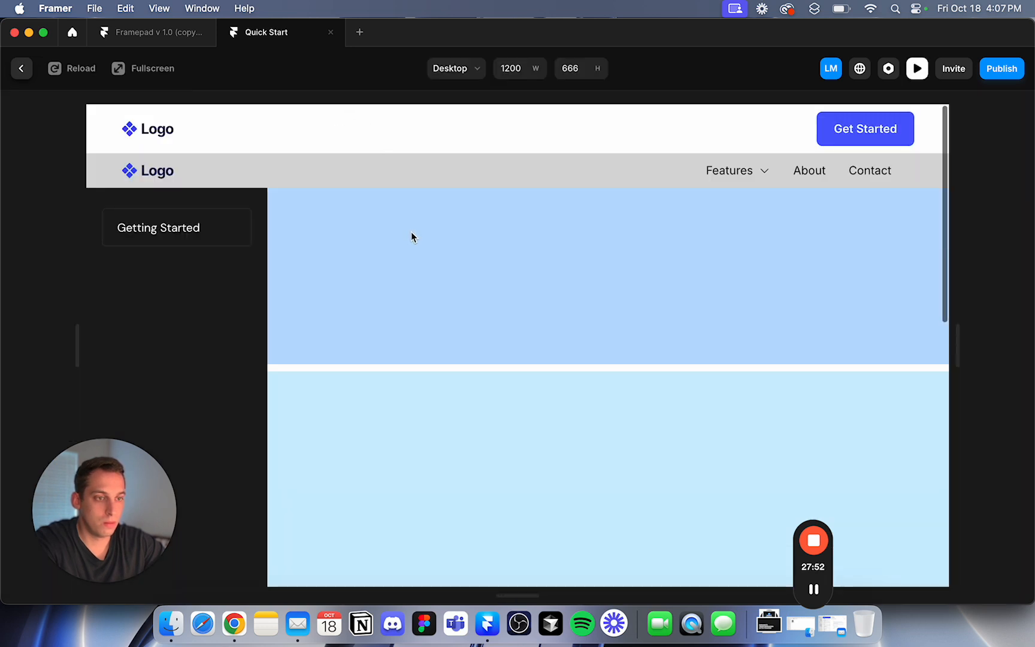
{"action": "left_click", "coordinate": [21, 68]}
Inspect the size and layout settings of the Desktop breakpoint, its Side Panel and its Stack.
{"action": "left_click", "coordinate": [545, 116]}
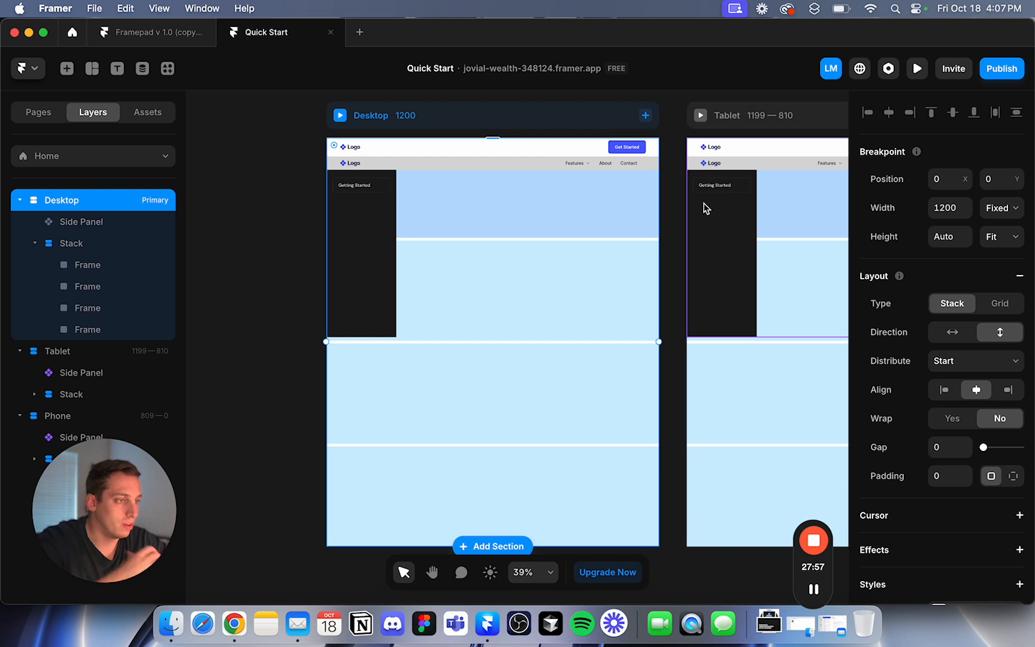
{"action": "left_click", "coordinate": [496, 130]}
{"action": "left_click", "coordinate": [425, 125]}
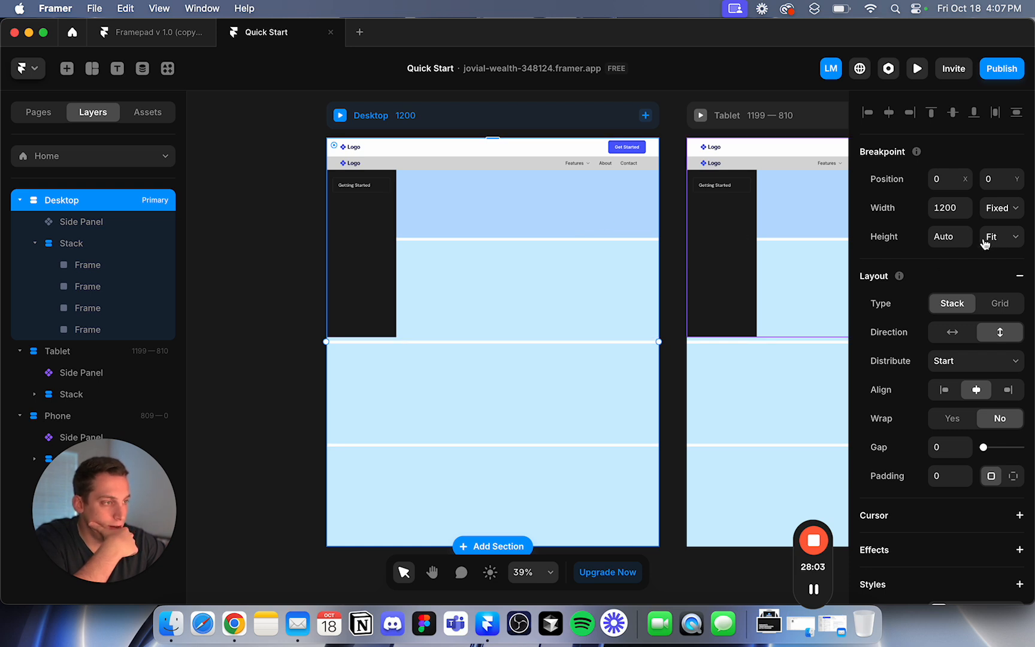
{"action": "left_click", "coordinate": [479, 330]}
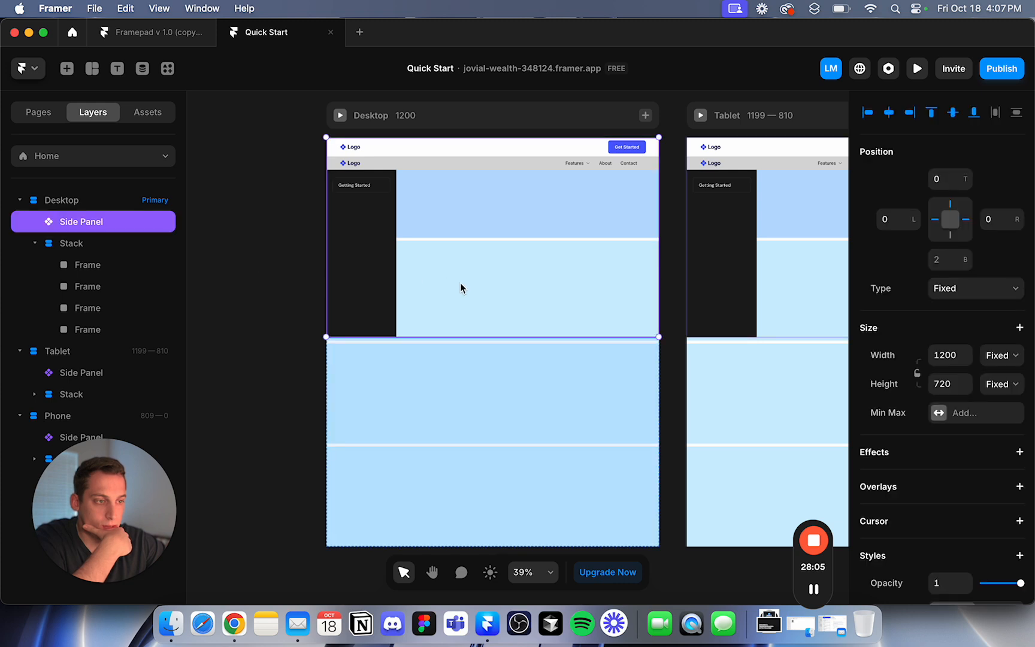
{"action": "left_click", "coordinate": [79, 244]}
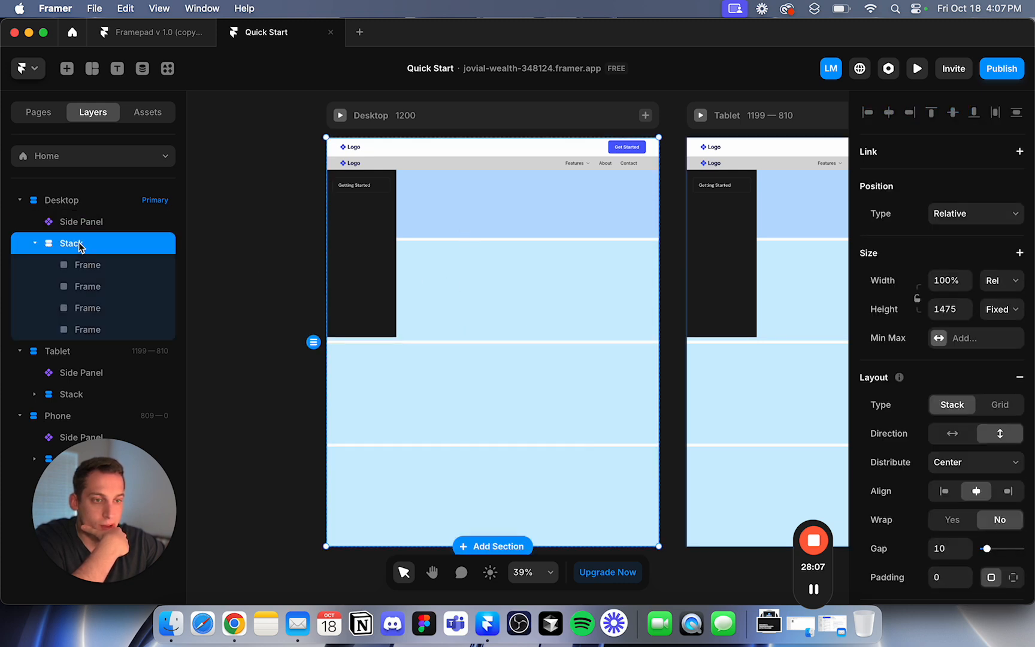
{"action": "left_click", "coordinate": [36, 242]}
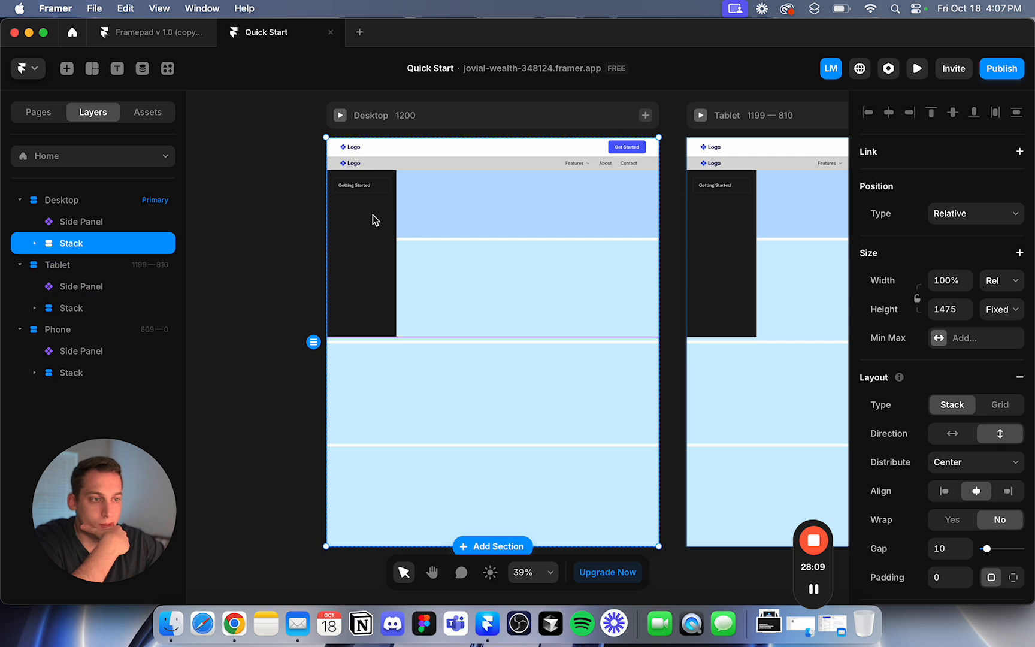
Set individual side padding on the Desktop Stack, with 250 as its left padding.
{"action": "left_click", "coordinate": [34, 243]}
{"action": "left_click", "coordinate": [78, 264]}
{"action": "left_click", "coordinate": [81, 243]}
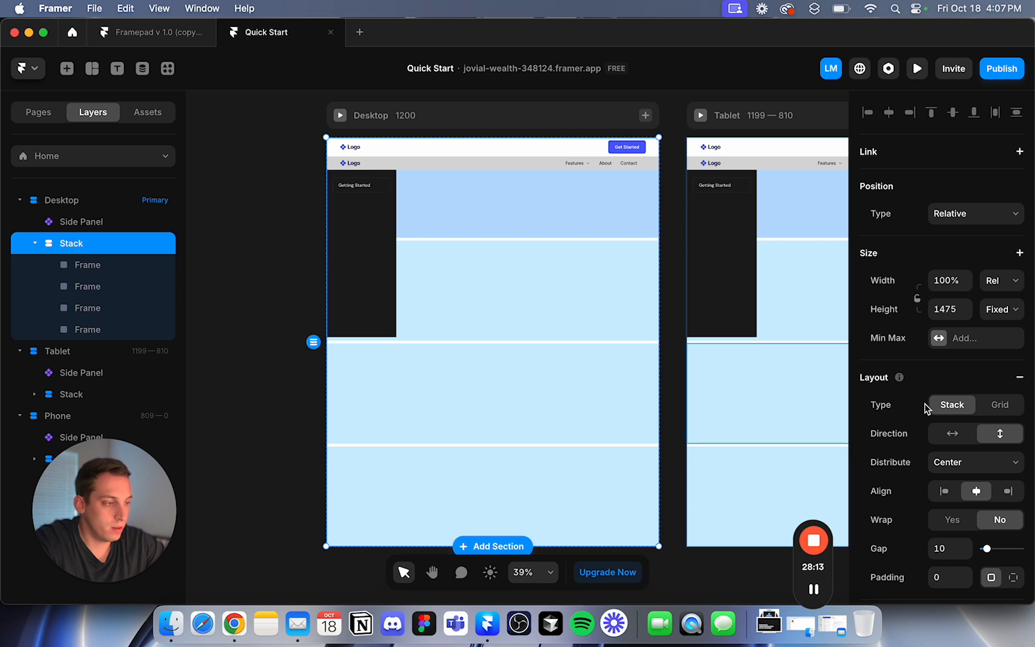
{"action": "scroll", "coordinate": [926, 407], "scroll_direction": "down", "scroll_amount": 5}
{"action": "left_click", "coordinate": [1014, 333]}
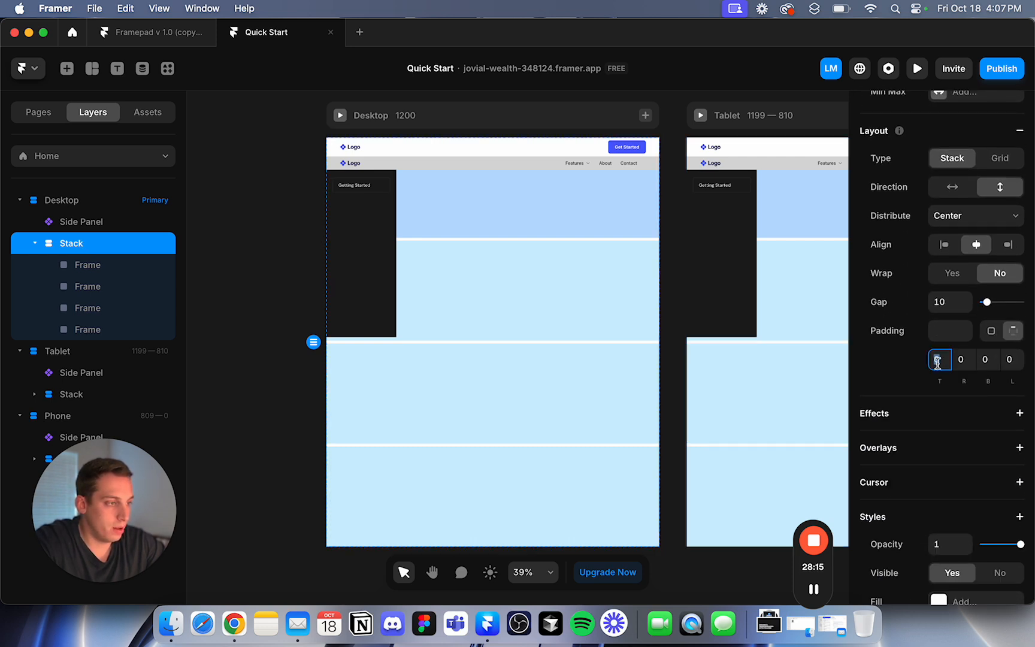
{"action": "left_click", "coordinate": [1006, 361]}
{"action": "type", "text": "250"}
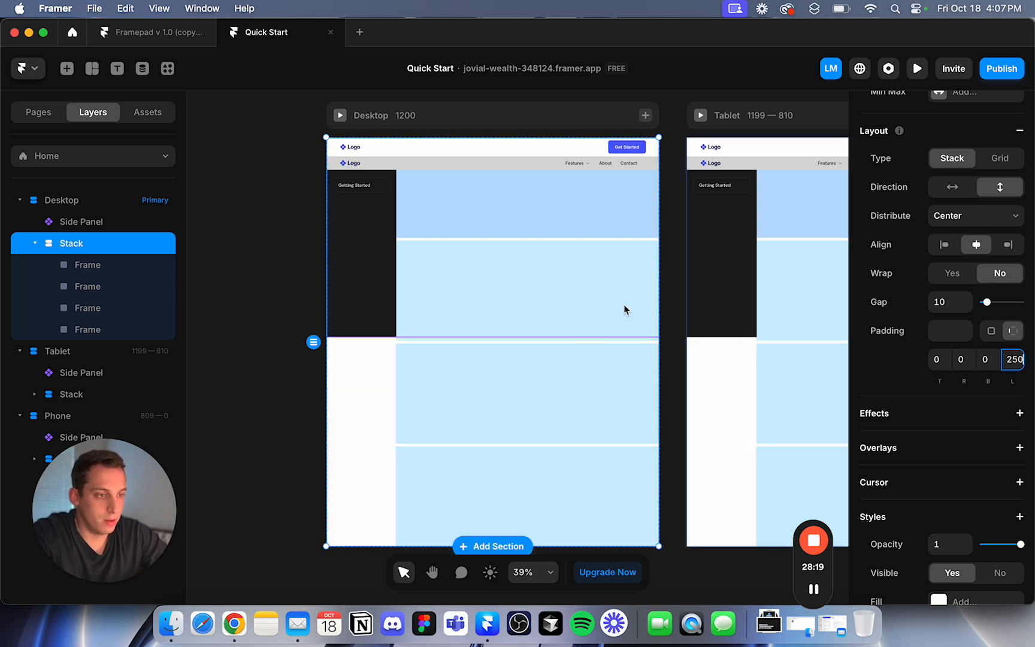
Inspect the seam between the Side Panel and the Stack, and check the dark frame's width inside the Side Panel component.
{"action": "scroll", "coordinate": [397, 340], "scroll_direction": "up", "scroll_amount": 5}
{"action": "scroll", "coordinate": [396, 337], "scroll_direction": "up", "scroll_amount": 4}
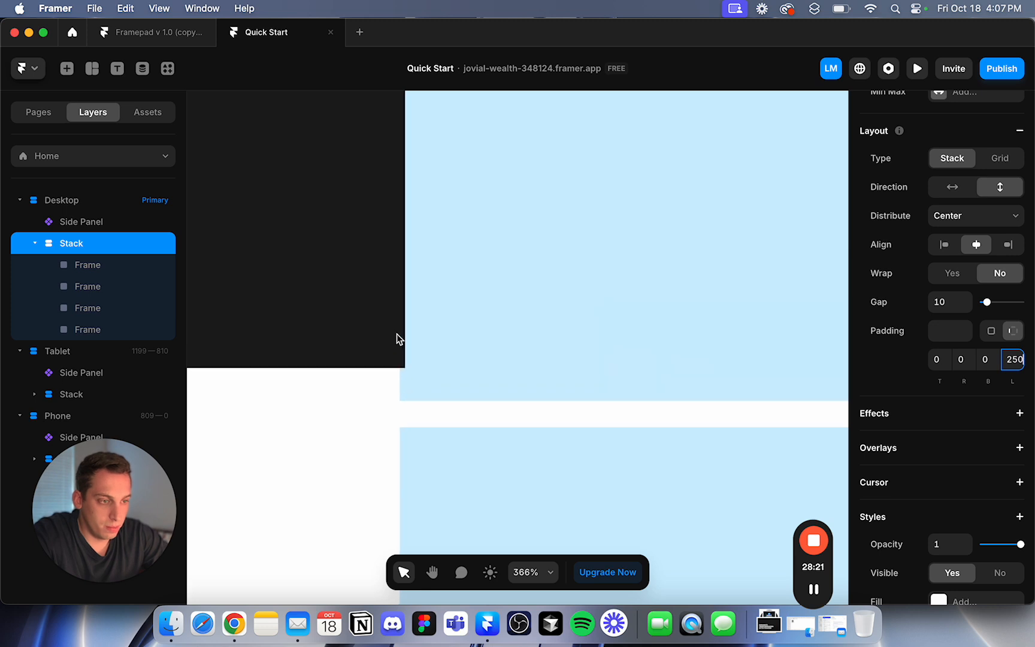
{"action": "left_click", "coordinate": [373, 345]}
{"action": "double_click", "coordinate": [372, 346]}
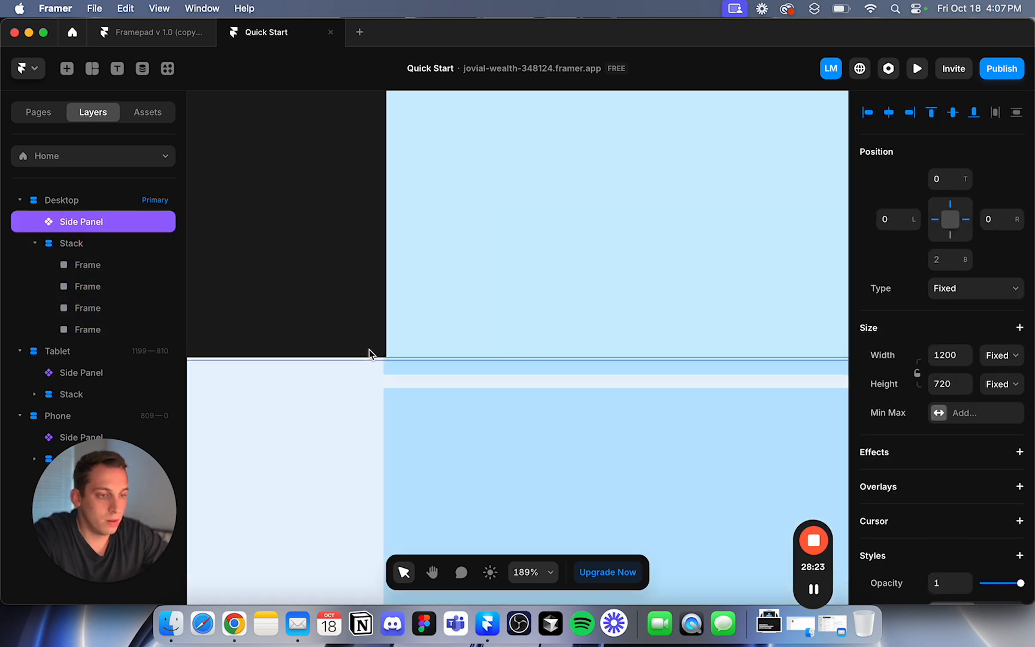
{"action": "left_click", "coordinate": [339, 334]}
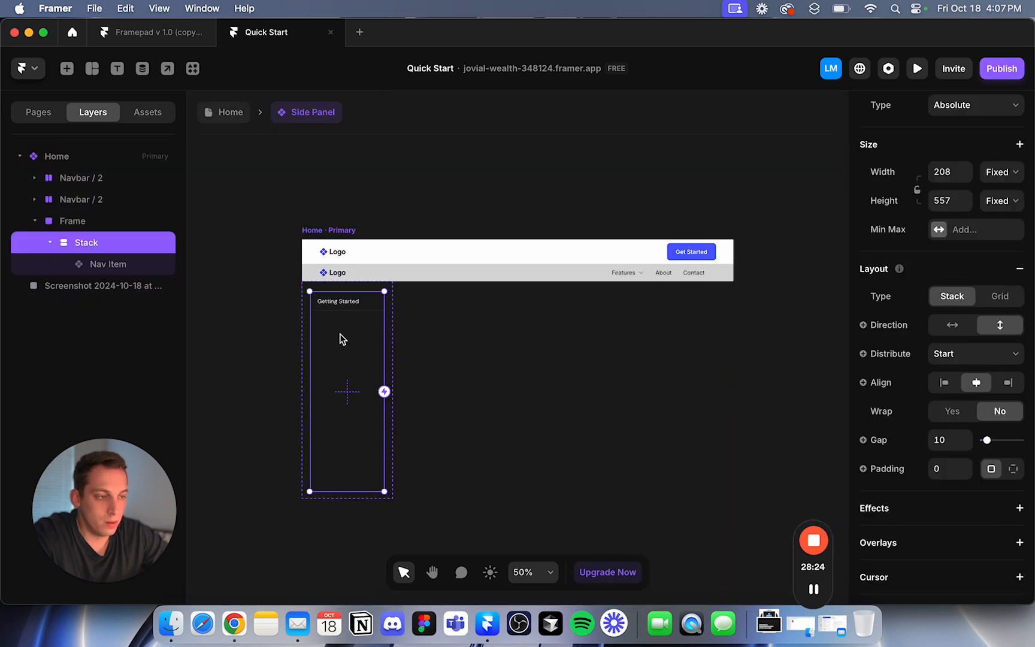
{"action": "left_click", "coordinate": [120, 223]}
{"action": "scroll", "coordinate": [986, 295], "scroll_direction": "up", "scroll_amount": 10}
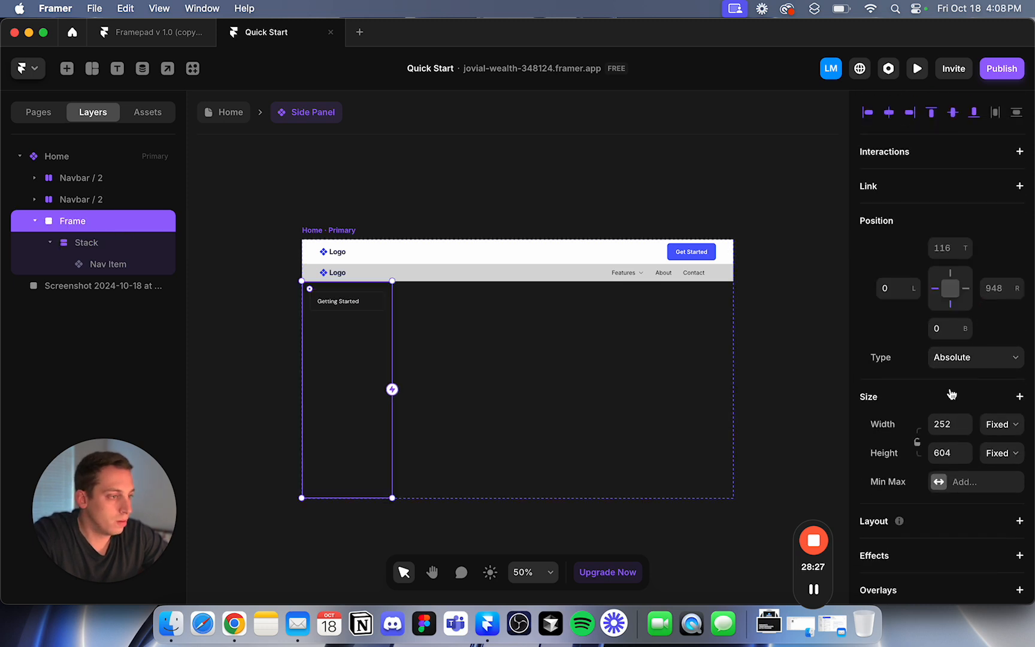
{"action": "left_click", "coordinate": [223, 112]}
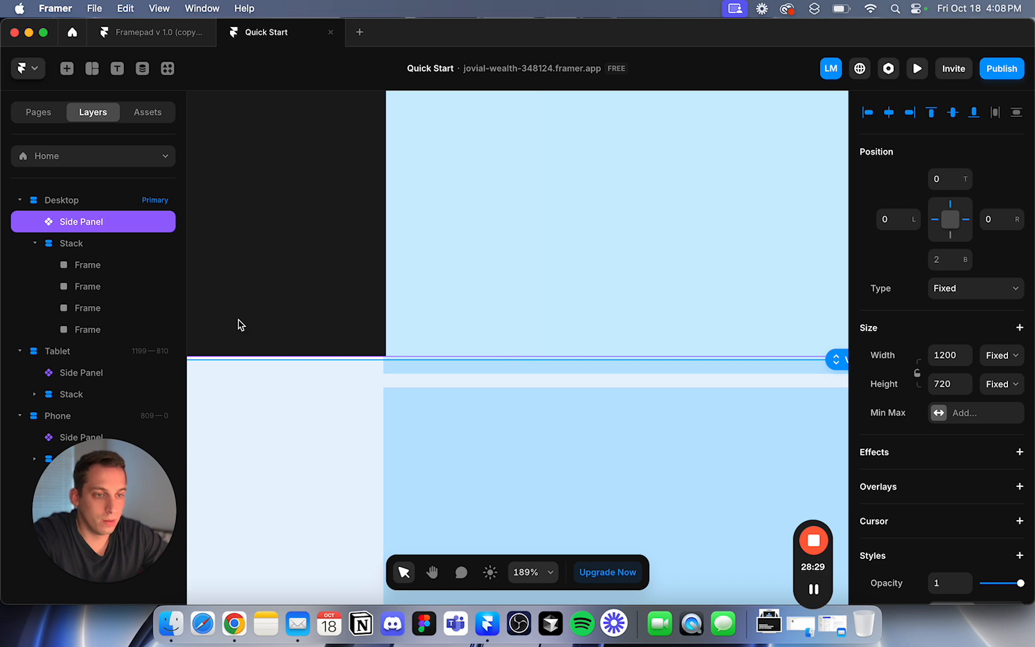
Adjust the Desktop Stack's left padding to 252.
{"action": "left_click", "coordinate": [97, 245]}
{"action": "scroll", "coordinate": [958, 300], "scroll_direction": "down", "scroll_amount": 5}
{"action": "left_click", "coordinate": [1011, 359]}
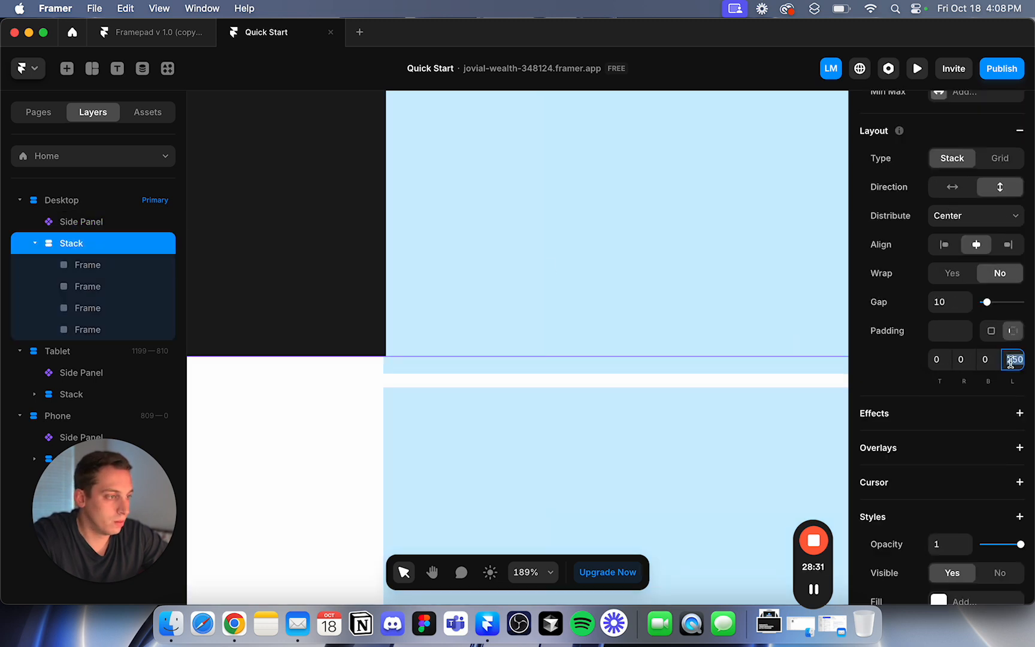
{"action": "key", "text": "Up"}
{"action": "key", "text": "Up"}
{"action": "scroll", "coordinate": [526, 325], "scroll_direction": "down", "scroll_amount": 5}
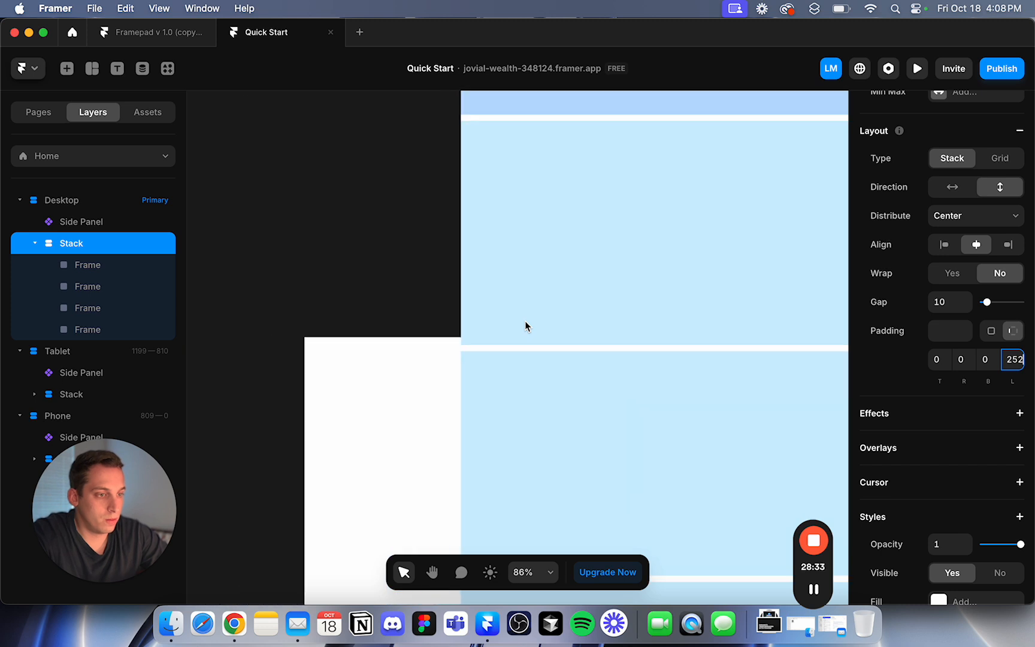
{"action": "scroll", "coordinate": [526, 325], "scroll_direction": "down", "scroll_amount": 4}
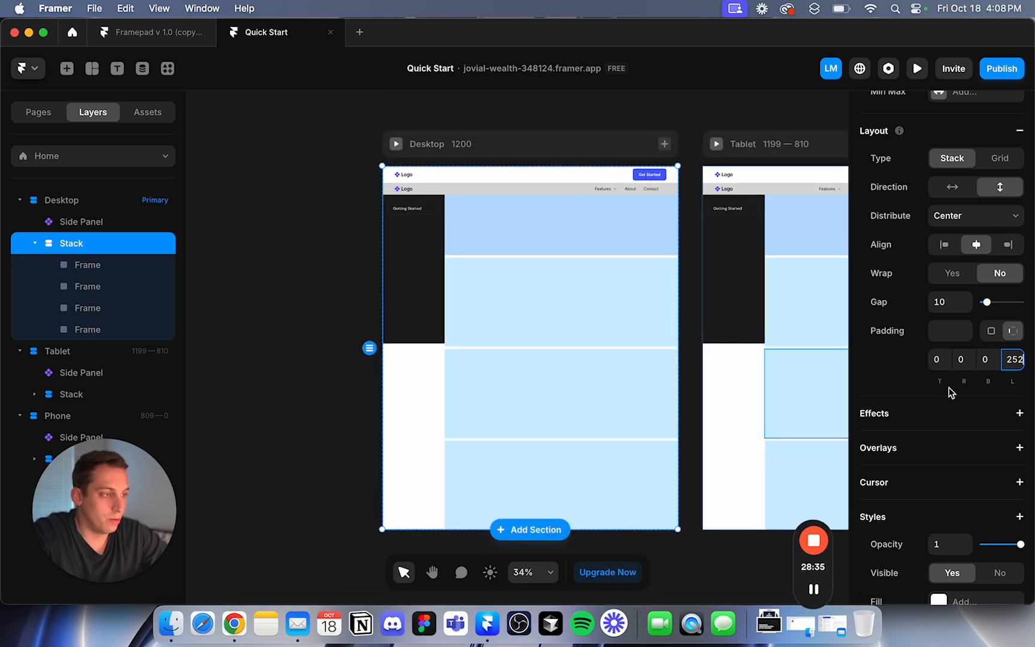
Set the Desktop Stack's padding to 272 at the left, 20 at the right and 130 at the top.
{"action": "key", "text": "shift+Up"}
{"action": "key", "text": "shift+Up"}
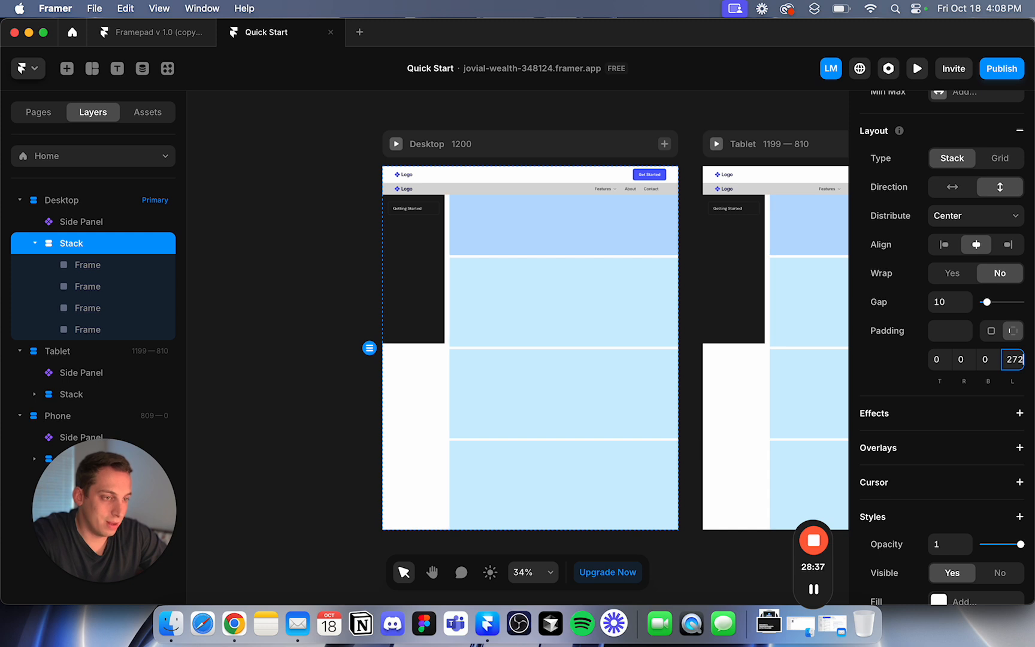
{"action": "left_click", "coordinate": [960, 360]}
{"action": "type", "text": "20"}
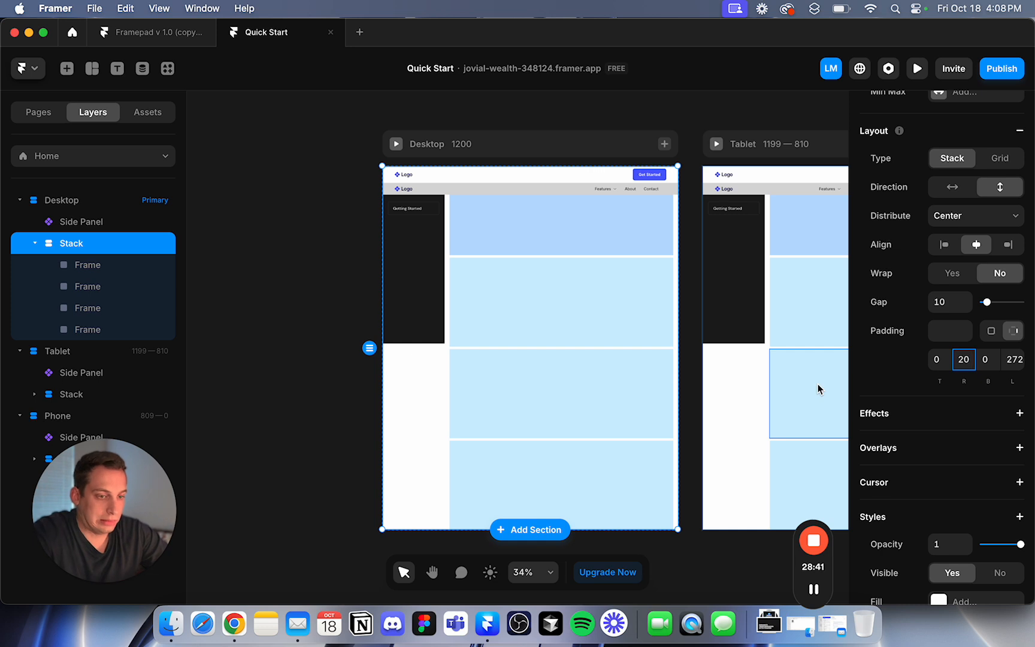
{"action": "left_click", "coordinate": [939, 359]}
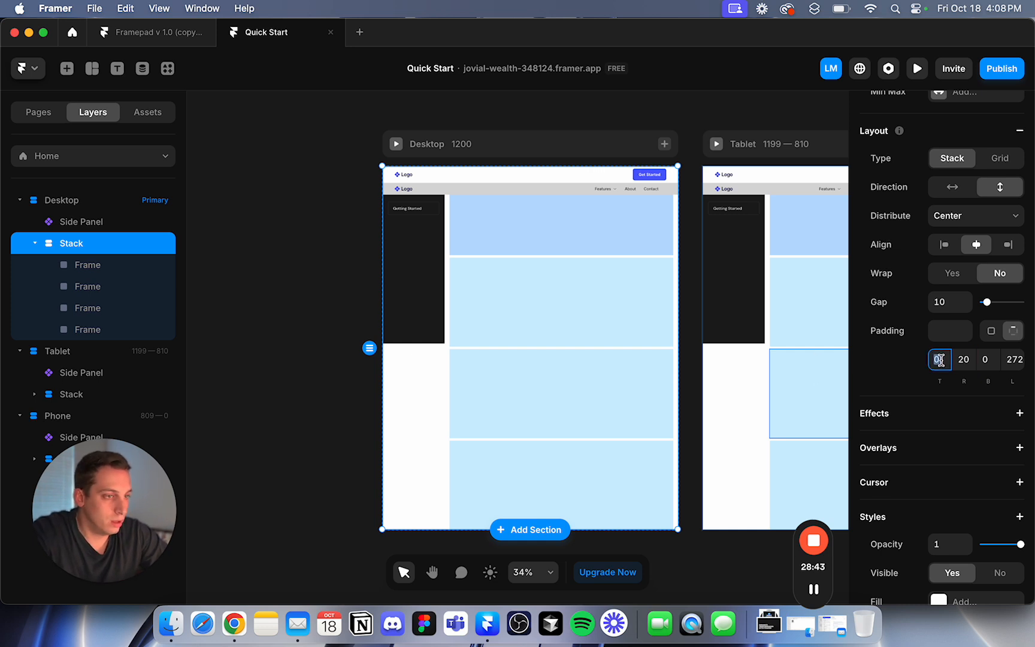
{"action": "type", "text": "130"}
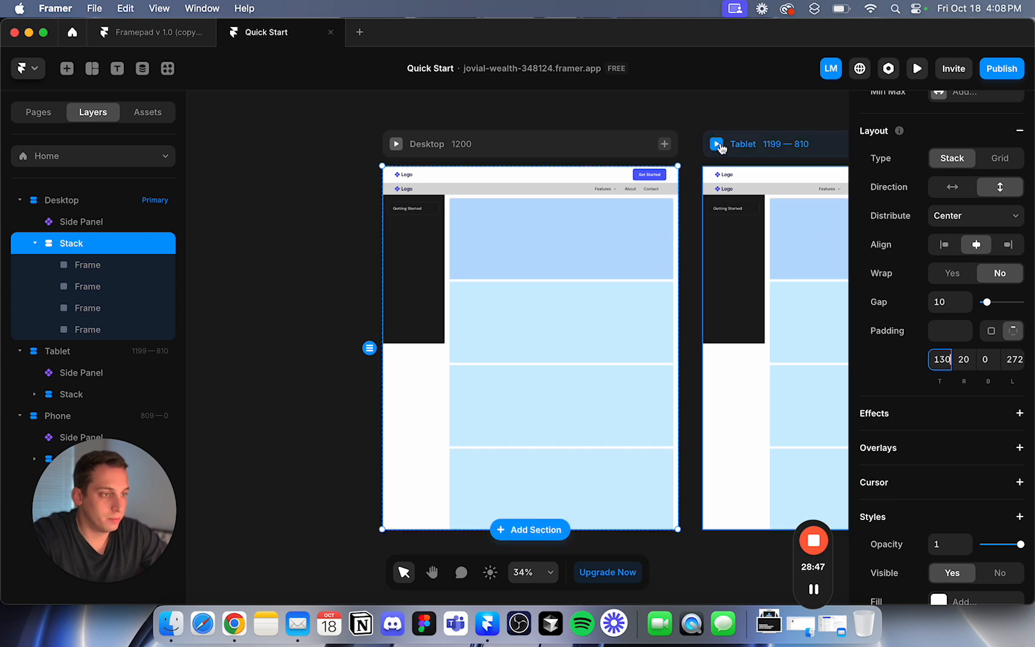
Compare the padded Stack across the breakpoints and scroll it behind the fixed Side Panel in the Desktop preview.
{"action": "left_click", "coordinate": [128, 273]}
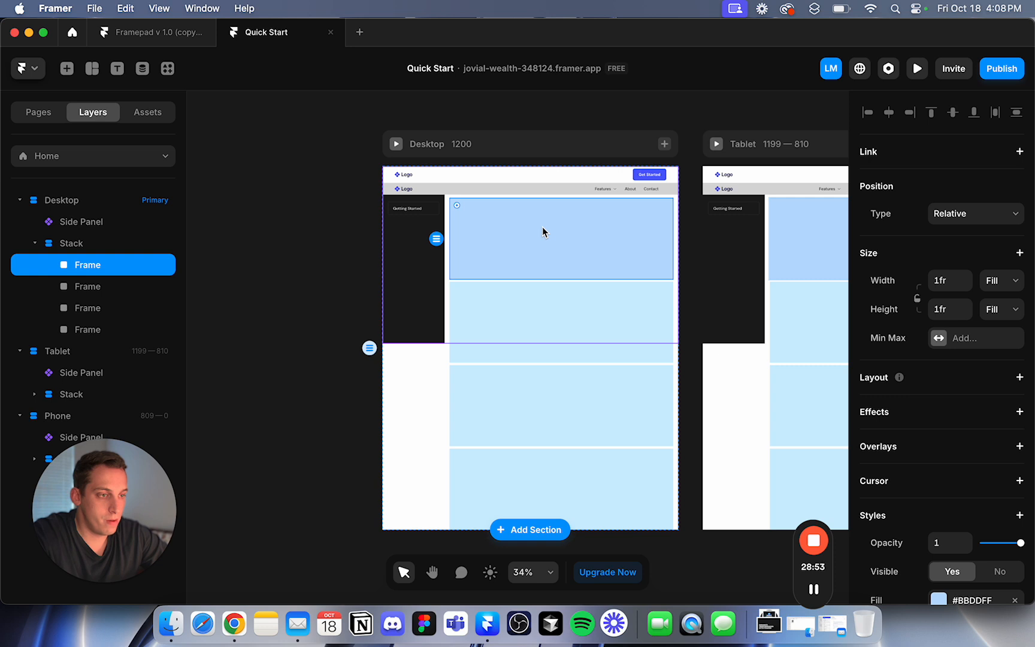
{"action": "left_click", "coordinate": [307, 244]}
{"action": "scroll", "coordinate": [306, 244], "scroll_direction": "right", "scroll_amount": 6}
{"action": "scroll", "coordinate": [306, 244], "scroll_direction": "down", "scroll_amount": 4}
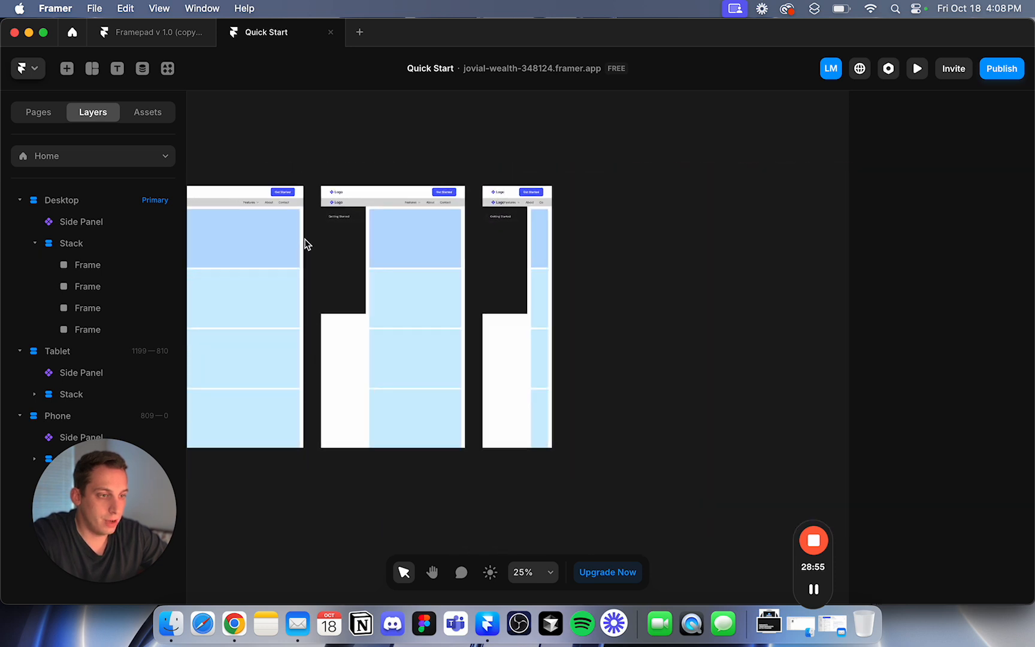
{"action": "scroll", "coordinate": [305, 243], "scroll_direction": "left", "scroll_amount": 5}
{"action": "scroll", "coordinate": [360, 227], "scroll_direction": "right", "scroll_amount": 1}
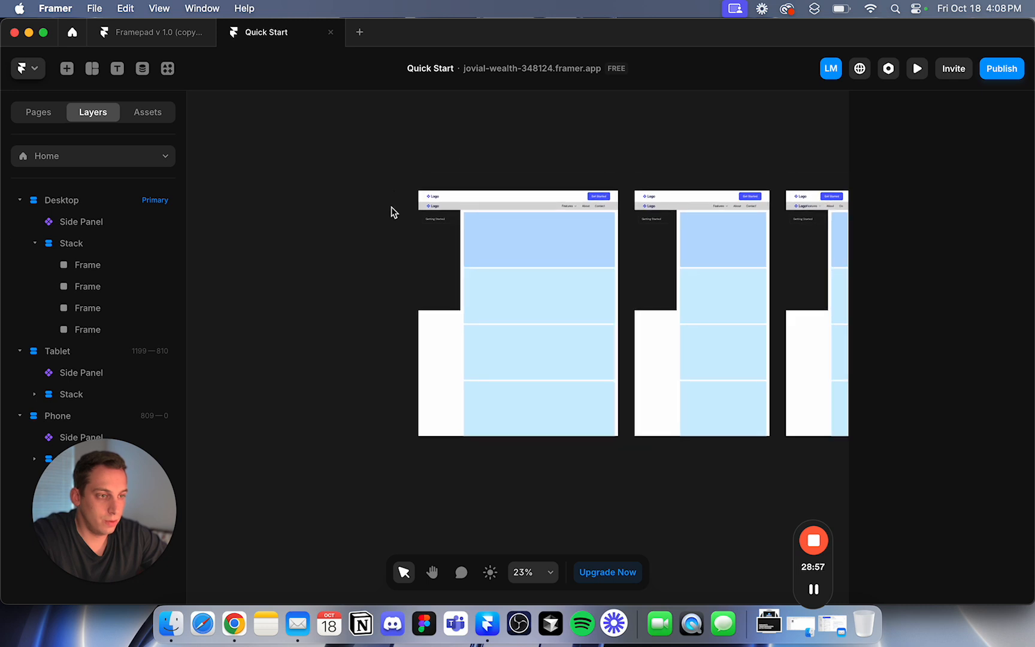
{"action": "left_click", "coordinate": [425, 180]}
{"action": "scroll", "coordinate": [467, 299], "scroll_direction": "down", "scroll_amount": 3}
{"action": "scroll", "coordinate": [469, 321], "scroll_direction": "up", "scroll_amount": 3}
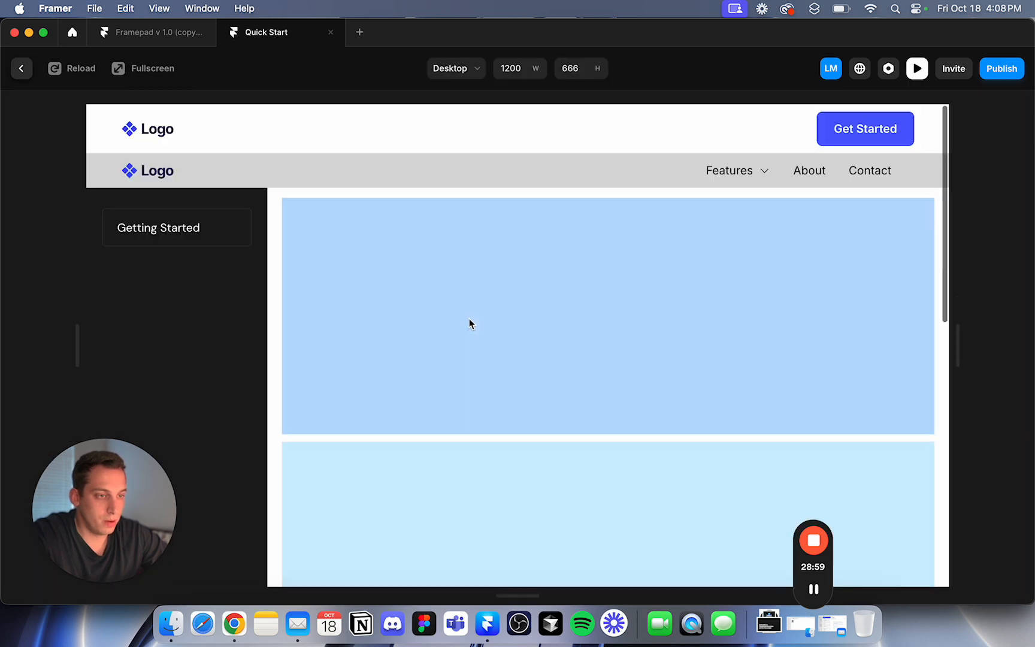
{"action": "scroll", "coordinate": [469, 319], "scroll_direction": "down", "scroll_amount": 5}
{"action": "scroll", "coordinate": [469, 320], "scroll_direction": "up", "scroll_amount": 5}
{"action": "scroll", "coordinate": [469, 323], "scroll_direction": "down", "scroll_amount": 3}
{"action": "scroll", "coordinate": [469, 323], "scroll_direction": "up", "scroll_amount": 3}
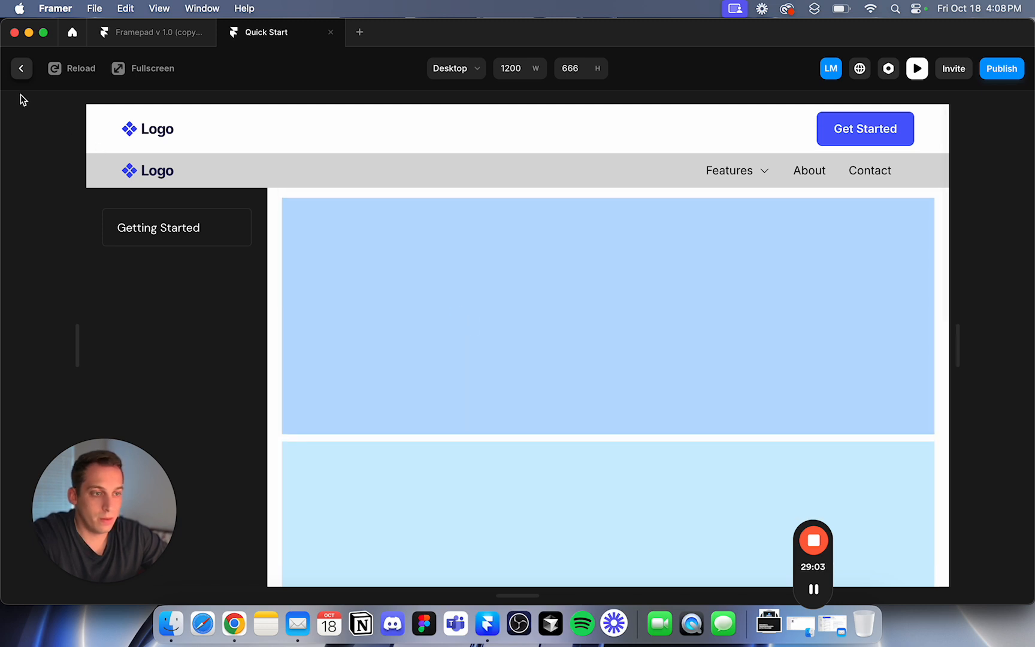
{"action": "left_click", "coordinate": [20, 71]}
Increase the gap between the frames in the Desktop Stack.
{"action": "left_click", "coordinate": [500, 275]}
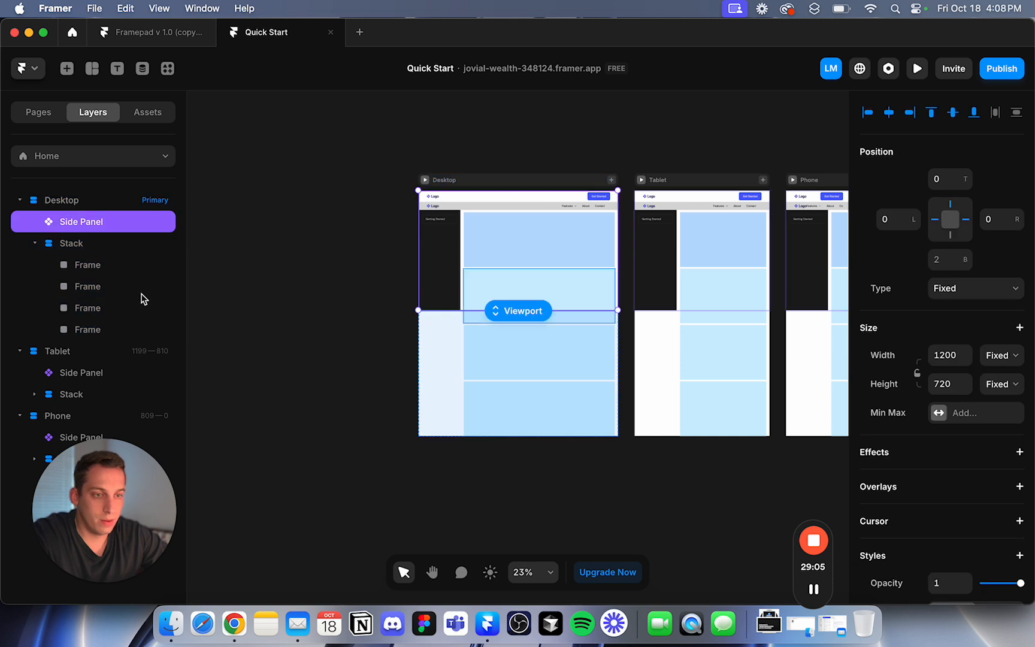
{"action": "left_click", "coordinate": [120, 241]}
{"action": "left_click", "coordinate": [948, 302]}
{"action": "left_click", "coordinate": [369, 303]}
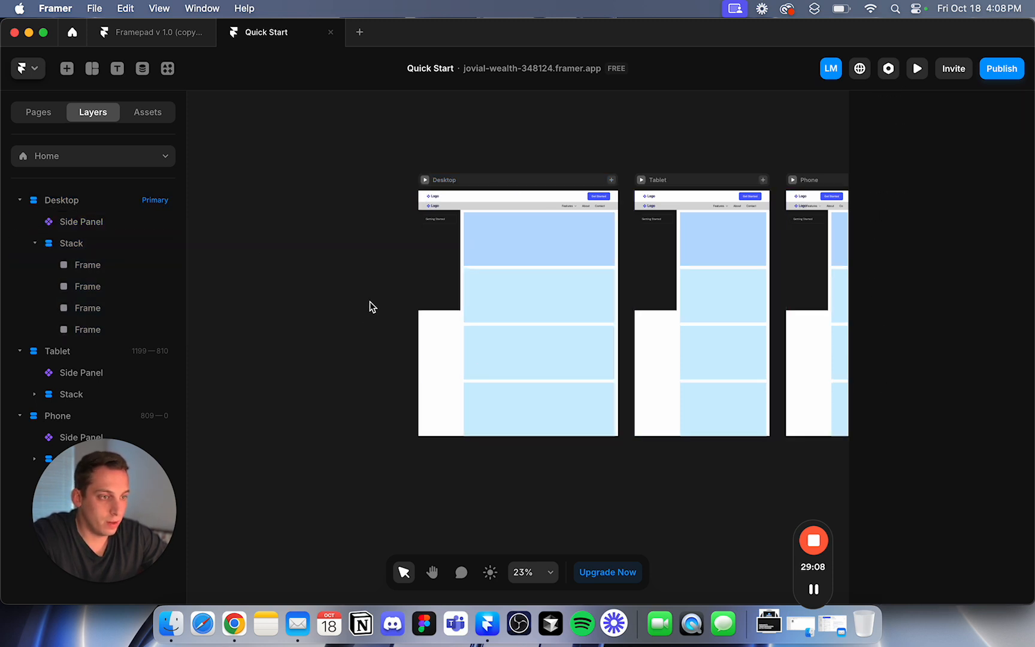
Preview the Desktop page and scroll through the Stack to check its frame spacing.
{"action": "left_click", "coordinate": [425, 180]}
{"action": "scroll", "coordinate": [461, 310], "scroll_direction": "up", "scroll_amount": 3}
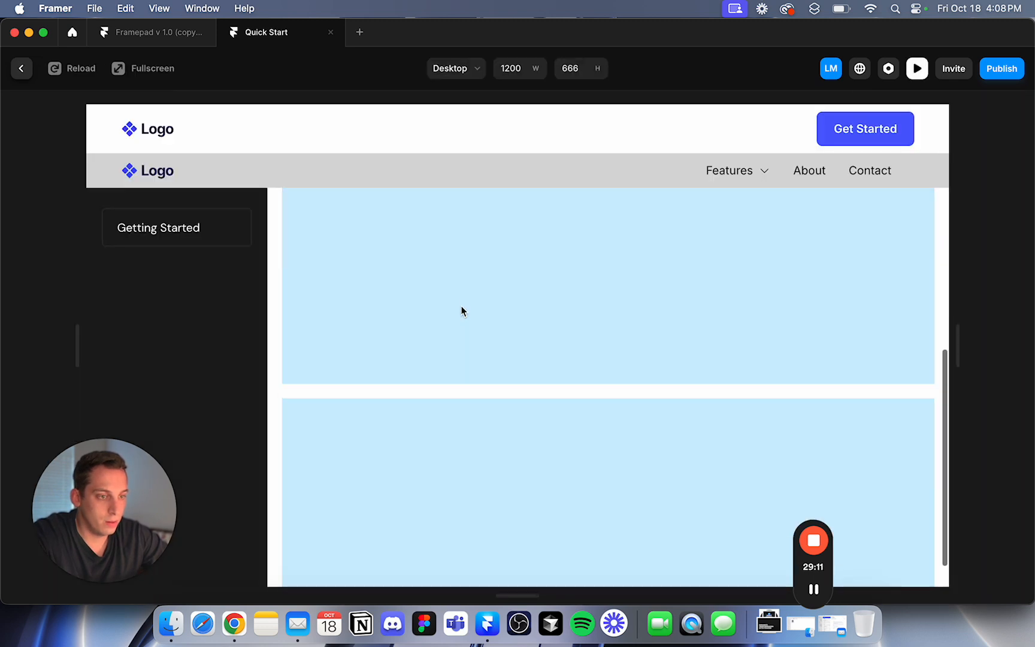
{"action": "scroll", "coordinate": [461, 310], "scroll_direction": "up", "scroll_amount": 5}
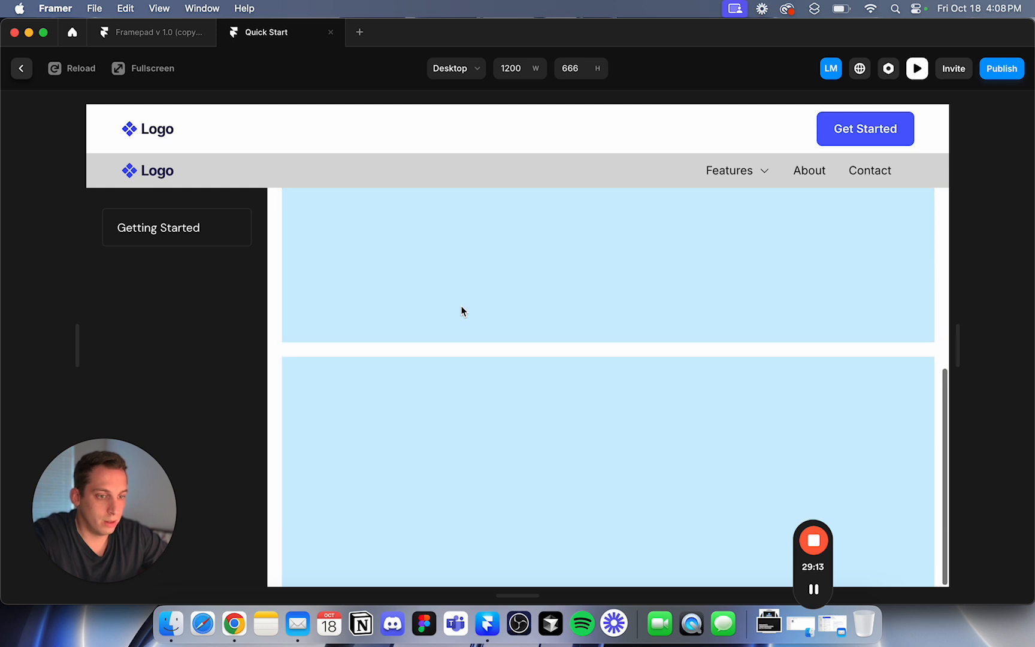
{"action": "left_click", "coordinate": [21, 68]}
{"action": "left_click", "coordinate": [313, 225]}
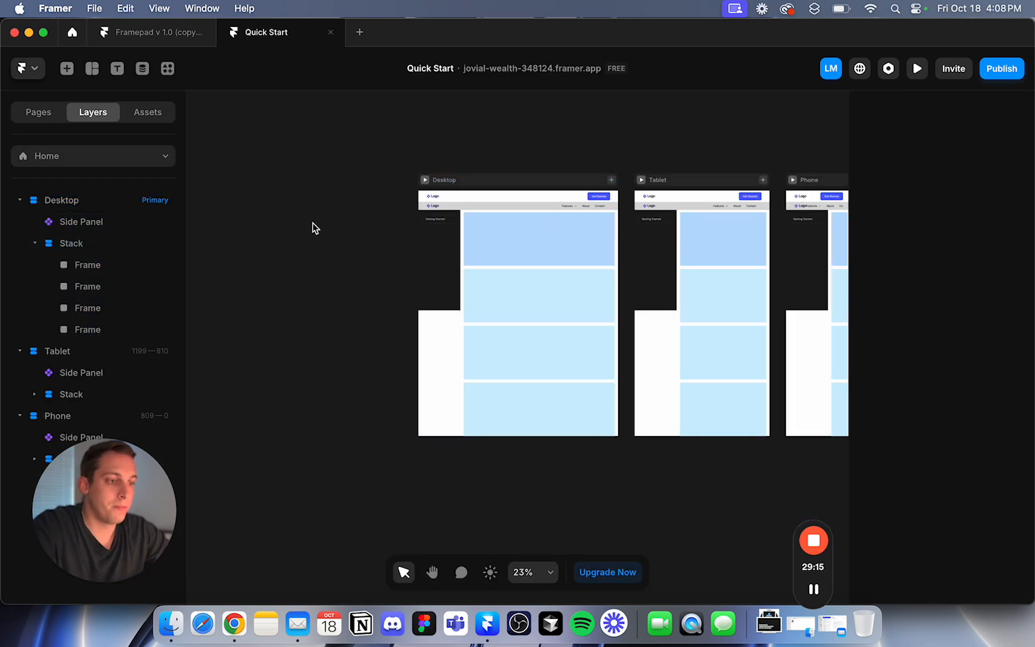
{"action": "left_click", "coordinate": [564, 234]}
{"action": "left_click", "coordinate": [352, 282]}
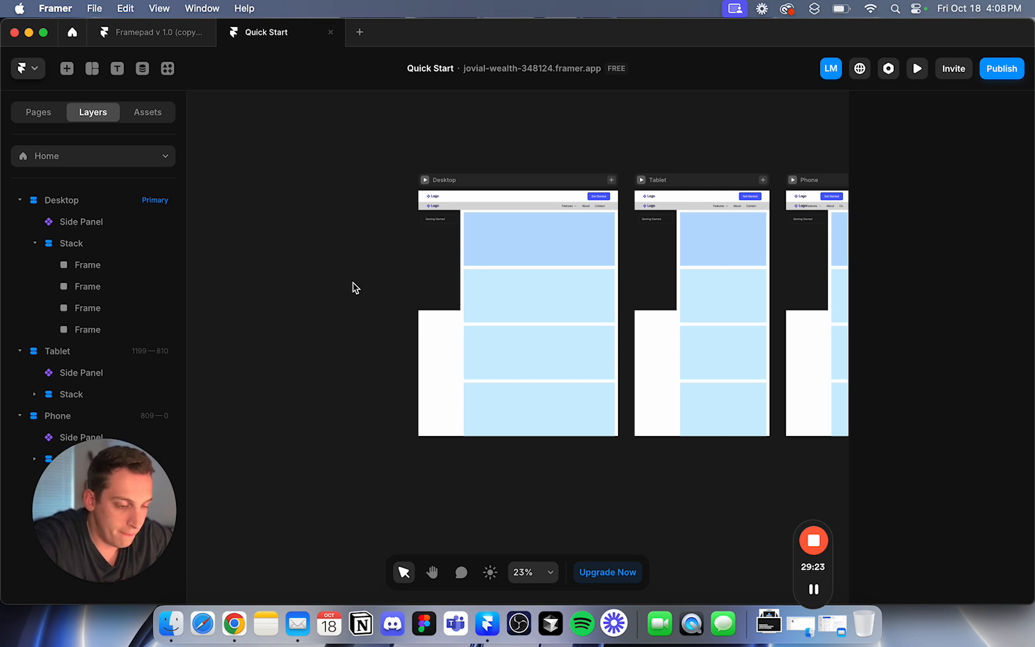
Switch to Chrome and examine the heading, introduction and video layout on the Midjourney Web Quick Start page.
{"action": "left_click", "coordinate": [234, 624]}
{"action": "left_click", "coordinate": [469, 36]}
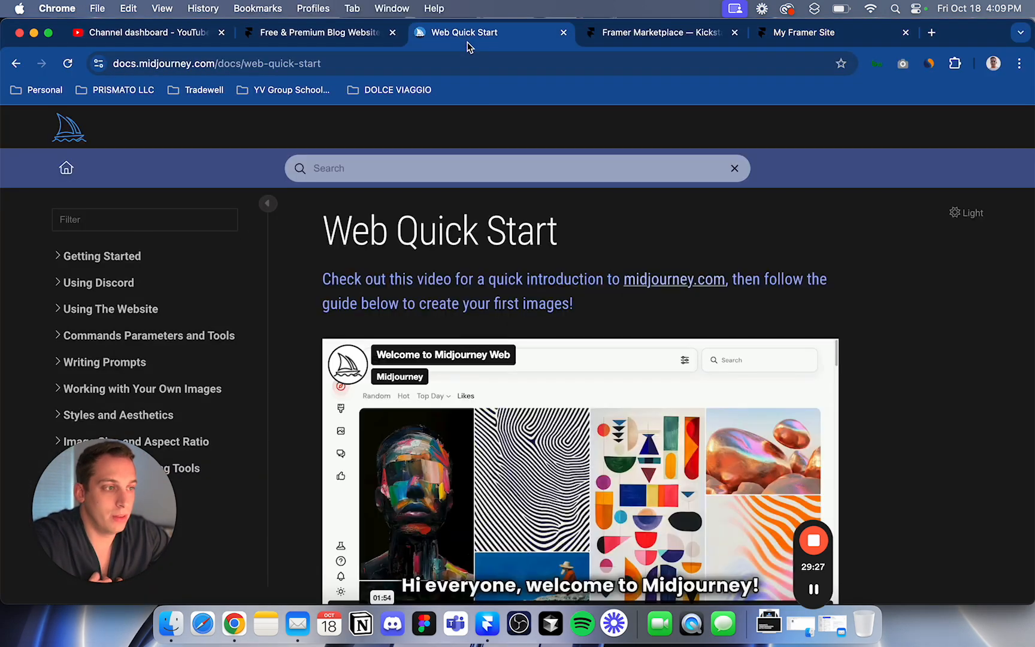
{"action": "left_click", "coordinate": [658, 34]}
{"action": "left_click", "coordinate": [335, 36]}
{"action": "left_click", "coordinate": [451, 42]}
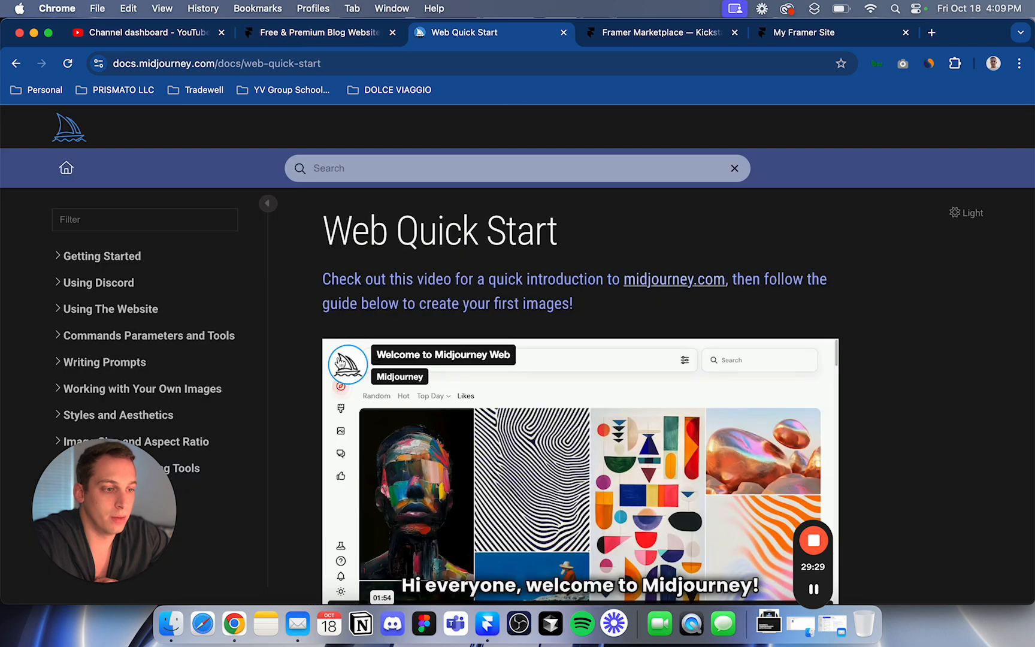
{"action": "left_click_drag", "start_coordinate": [324, 233], "coordinate": [563, 242]}
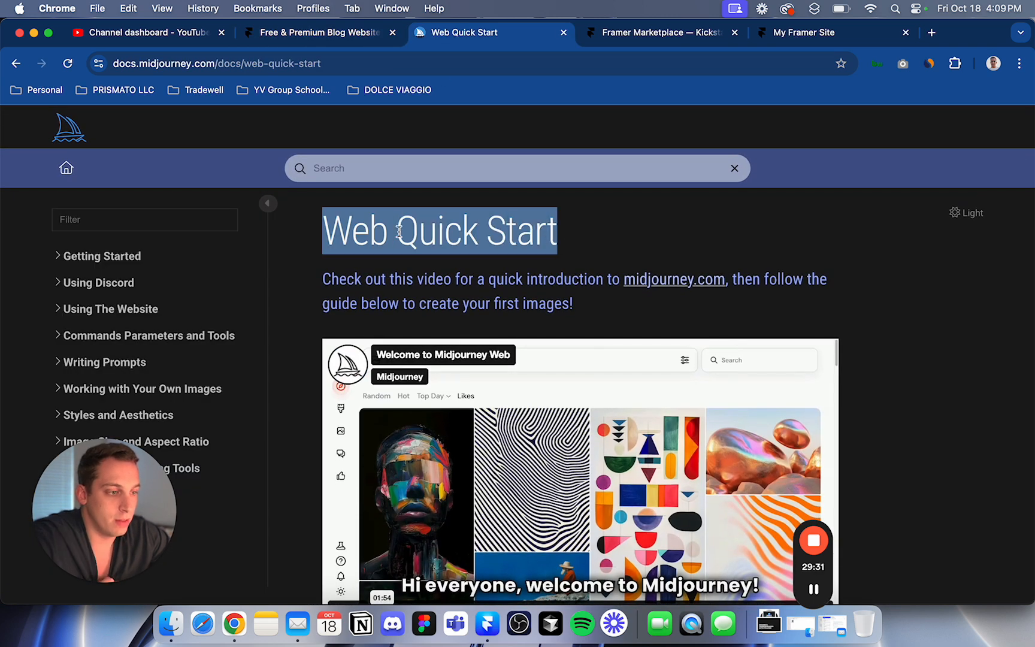
{"action": "left_click_drag", "start_coordinate": [319, 230], "coordinate": [574, 249]}
{"action": "left_click_drag", "start_coordinate": [323, 278], "coordinate": [655, 308]}
{"action": "scroll", "coordinate": [653, 322], "scroll_direction": "down", "scroll_amount": 3}
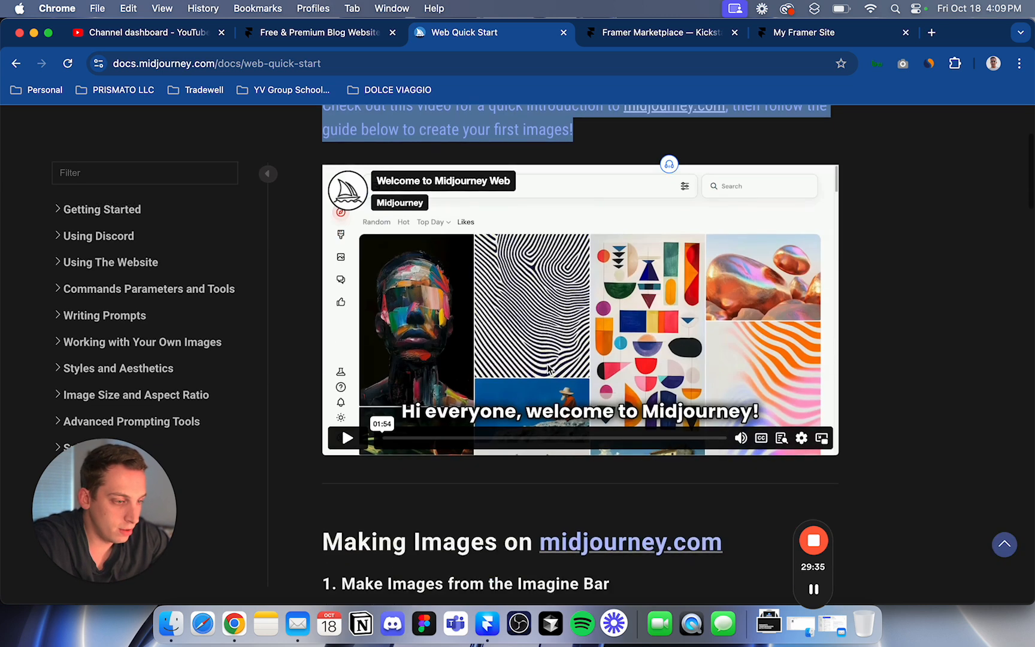
{"action": "left_click", "coordinate": [324, 482]}
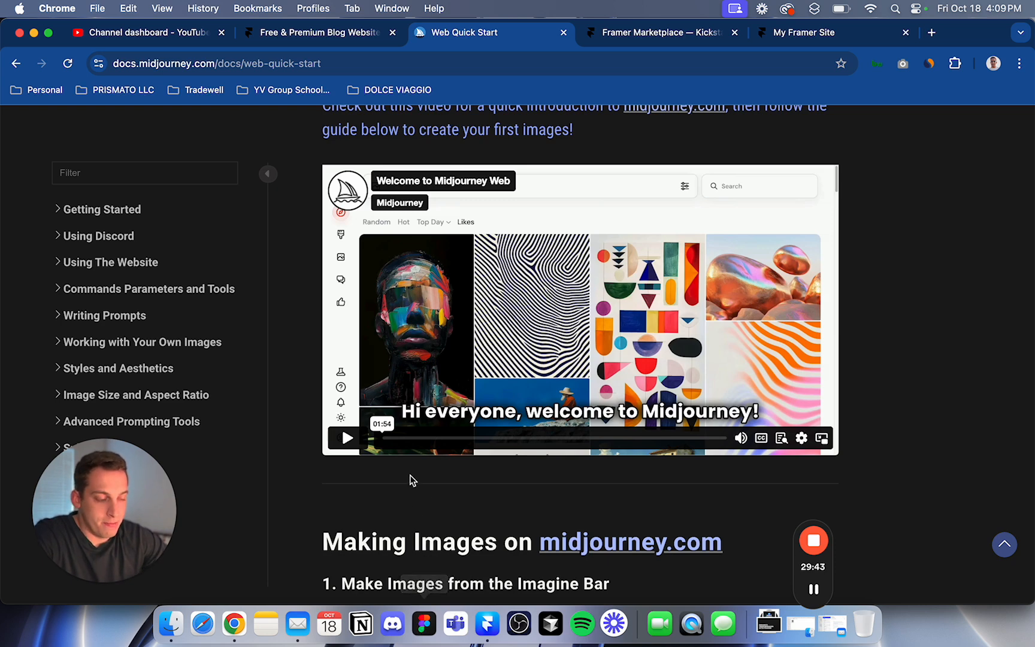
{"action": "scroll", "coordinate": [322, 304], "scroll_direction": "up", "scroll_amount": 5}
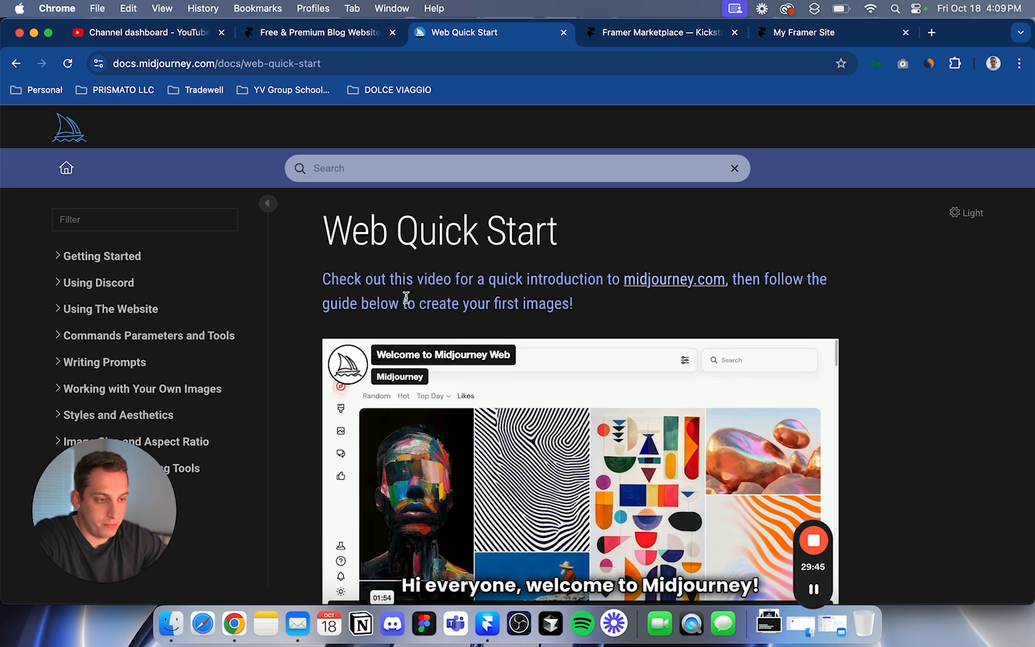
{"action": "scroll", "coordinate": [406, 298], "scroll_direction": "down", "scroll_amount": 5}
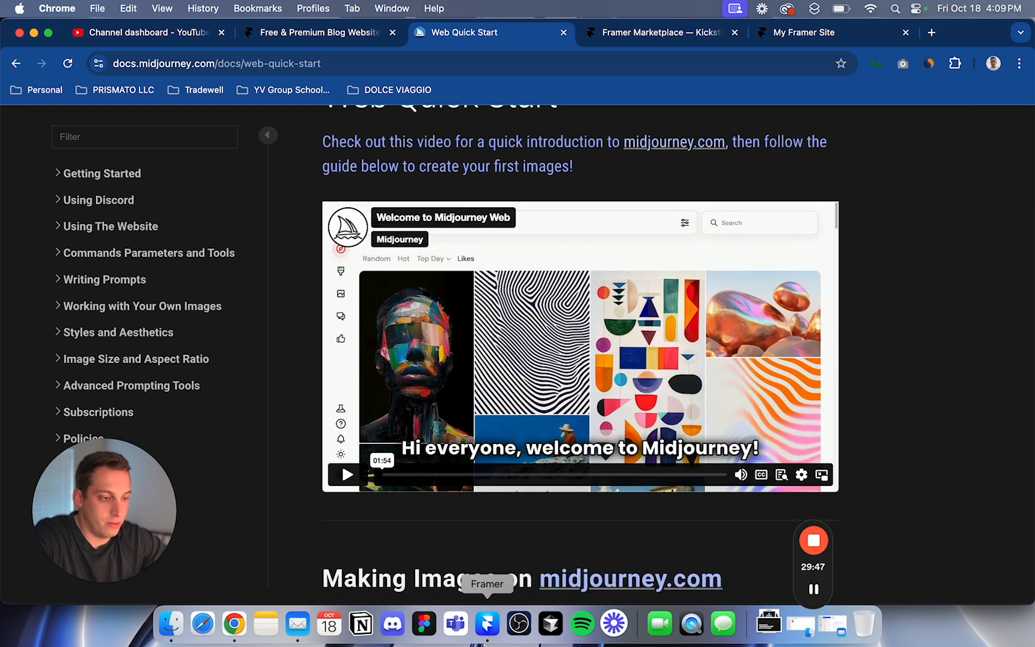
Switch back to Framer and lock the Side Panel in the Desktop breakpoint.
{"action": "left_click", "coordinate": [484, 626]}
{"action": "left_click", "coordinate": [526, 247]}
{"action": "left_click", "coordinate": [378, 236]}
{"action": "left_click", "coordinate": [496, 243]}
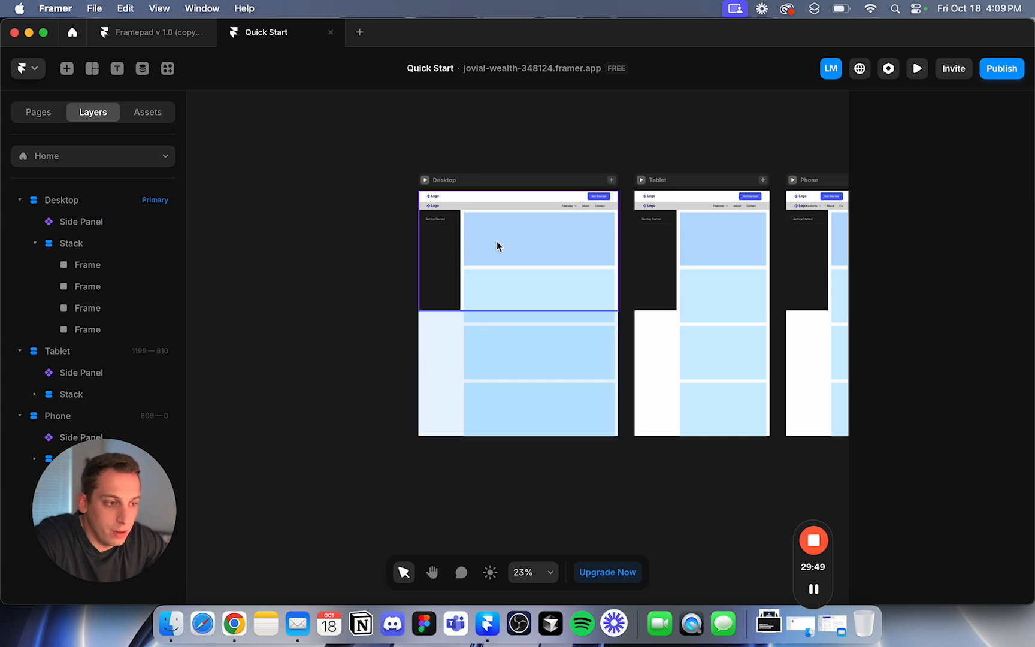
{"action": "right_click", "coordinate": [156, 225]}
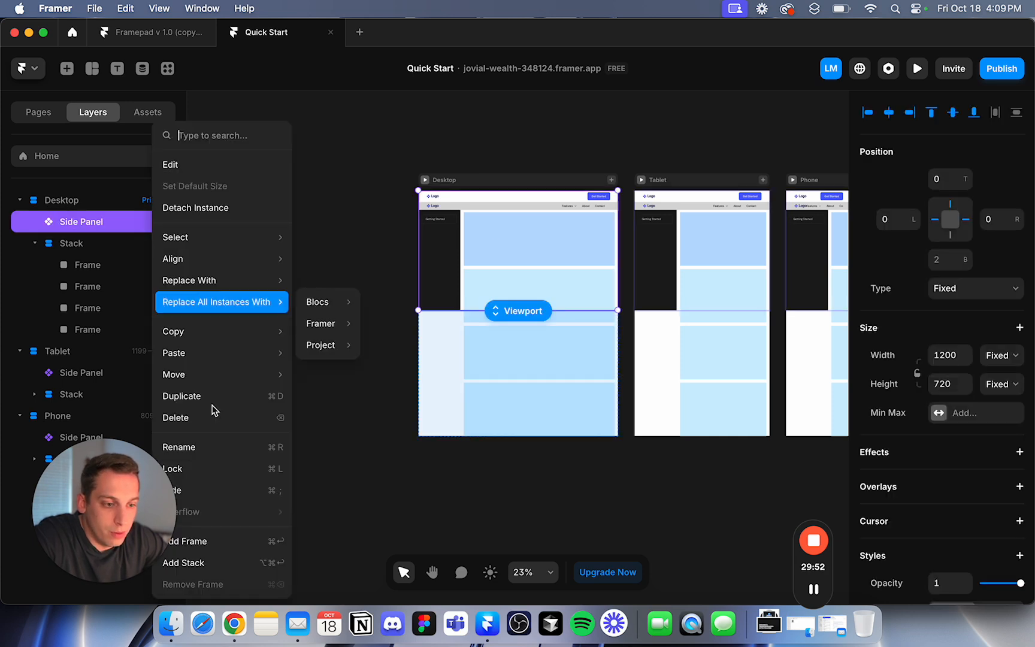
{"action": "left_click", "coordinate": [210, 475]}
{"action": "left_click", "coordinate": [217, 462]}
Draw a two-row stack inside the first frame of the Desktop Stack and stretch it to fill that frame.
{"action": "left_click", "coordinate": [466, 268]}
{"action": "left_click", "coordinate": [466, 242]}
{"action": "left_click", "coordinate": [449, 242]}
{"action": "left_click", "coordinate": [492, 242]}
{"action": "left_click", "coordinate": [492, 242]}
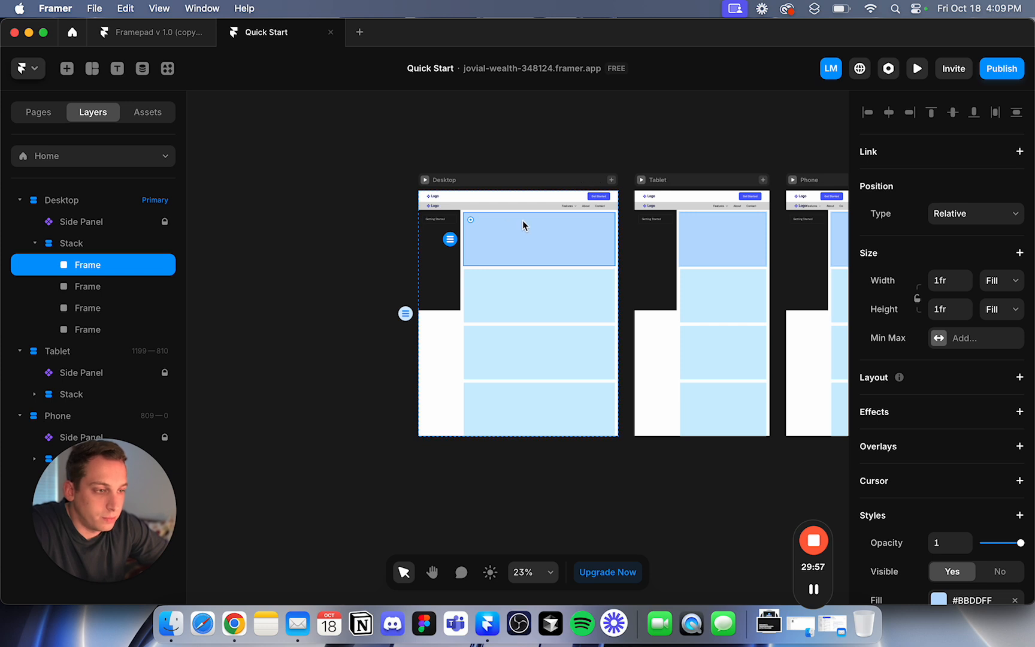
{"action": "scroll", "coordinate": [523, 219], "scroll_direction": "up", "scroll_amount": 5}
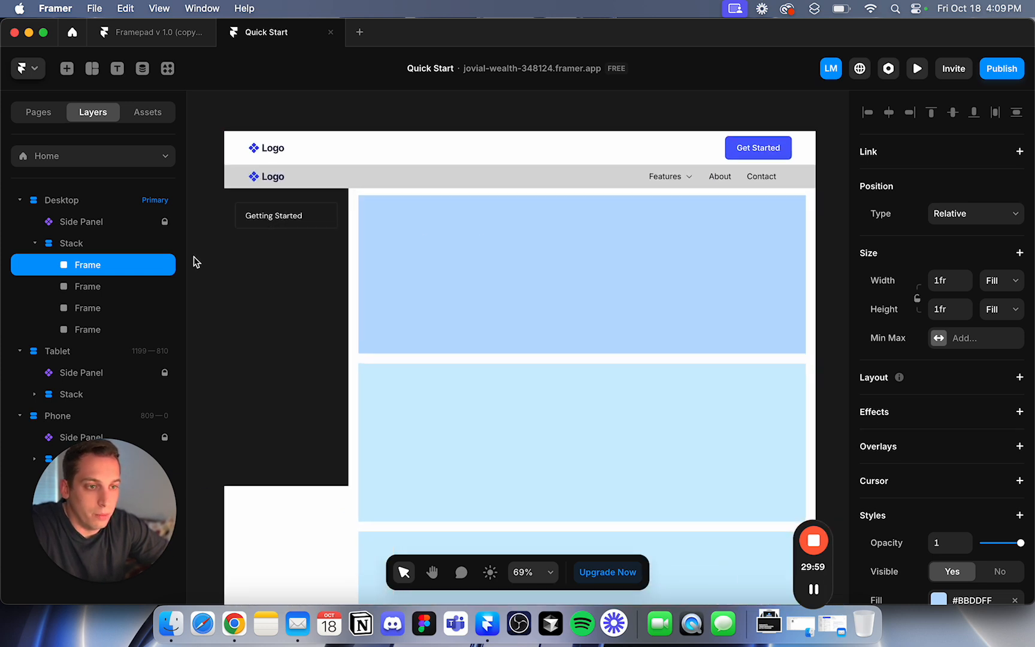
{"action": "left_click", "coordinate": [91, 68]}
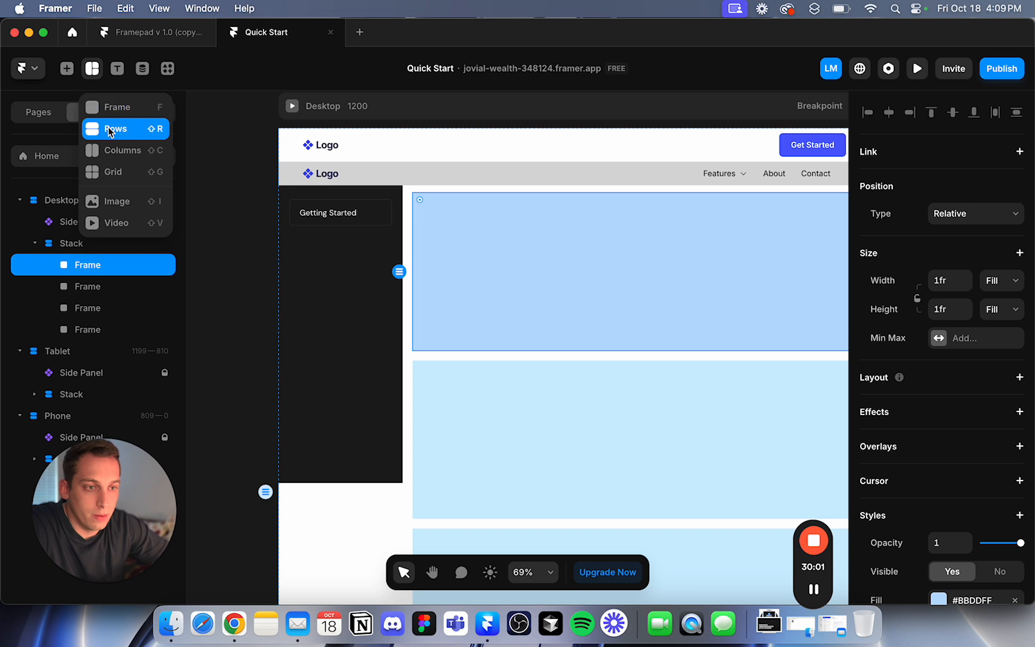
{"action": "left_click", "coordinate": [114, 128]}
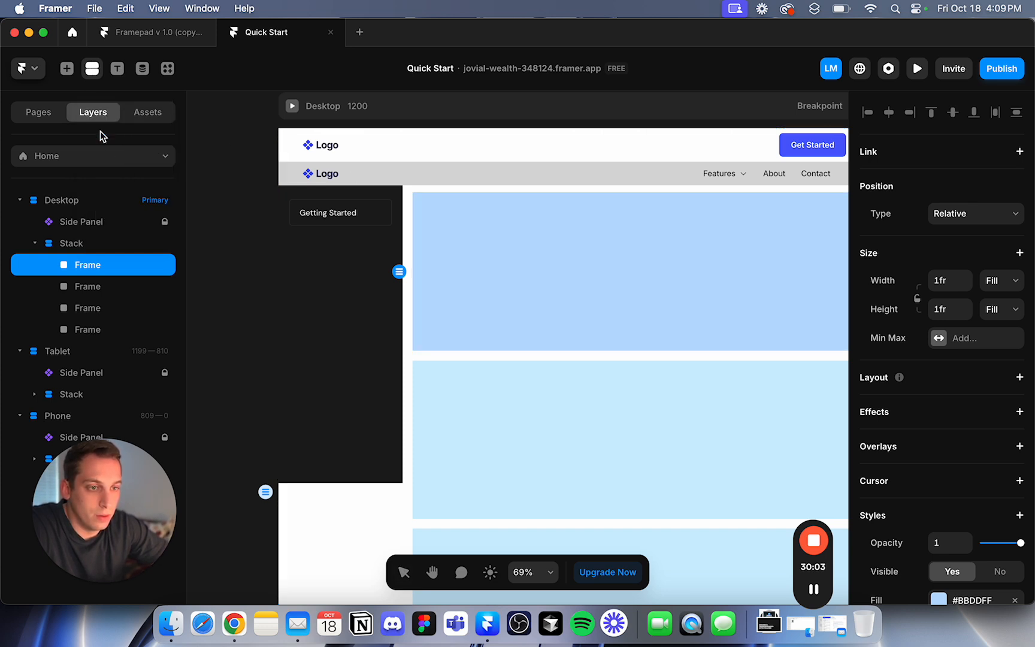
{"action": "left_click_drag", "start_coordinate": [412, 192], "coordinate": [799, 350]}
{"action": "mouse_move", "coordinate": [786, 348]}
{"action": "left_mouse_down"}
{"action": "mouse_move", "coordinate": [707, 324]}
{"action": "mouse_move", "coordinate": [706, 338]}
{"action": "left_mouse_up"}
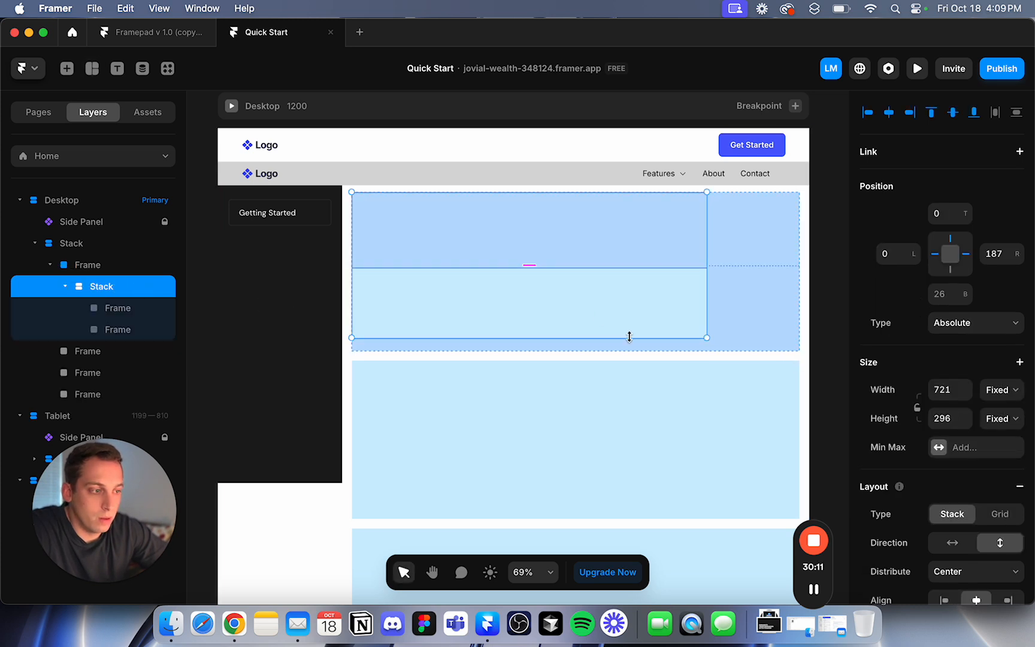
{"action": "left_click_drag", "start_coordinate": [706, 338], "coordinate": [801, 353]}
Set the height of the new two-row Stack to 362.
{"action": "left_click", "coordinate": [94, 265]}
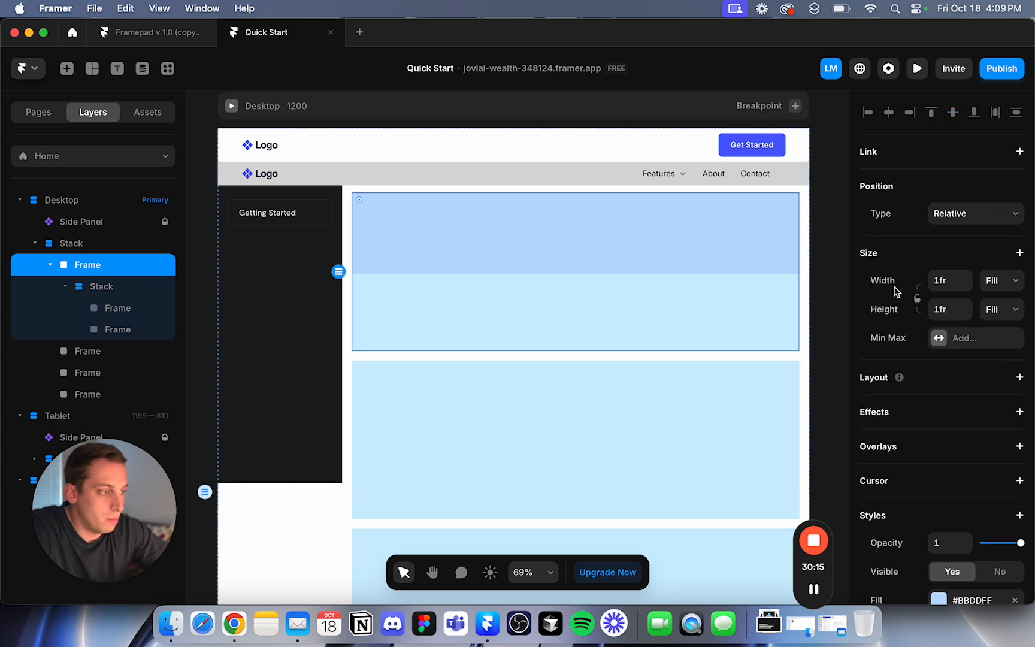
{"action": "scroll", "coordinate": [908, 323], "scroll_direction": "down", "scroll_amount": 3}
{"action": "scroll", "coordinate": [909, 324], "scroll_direction": "up", "scroll_amount": 2}
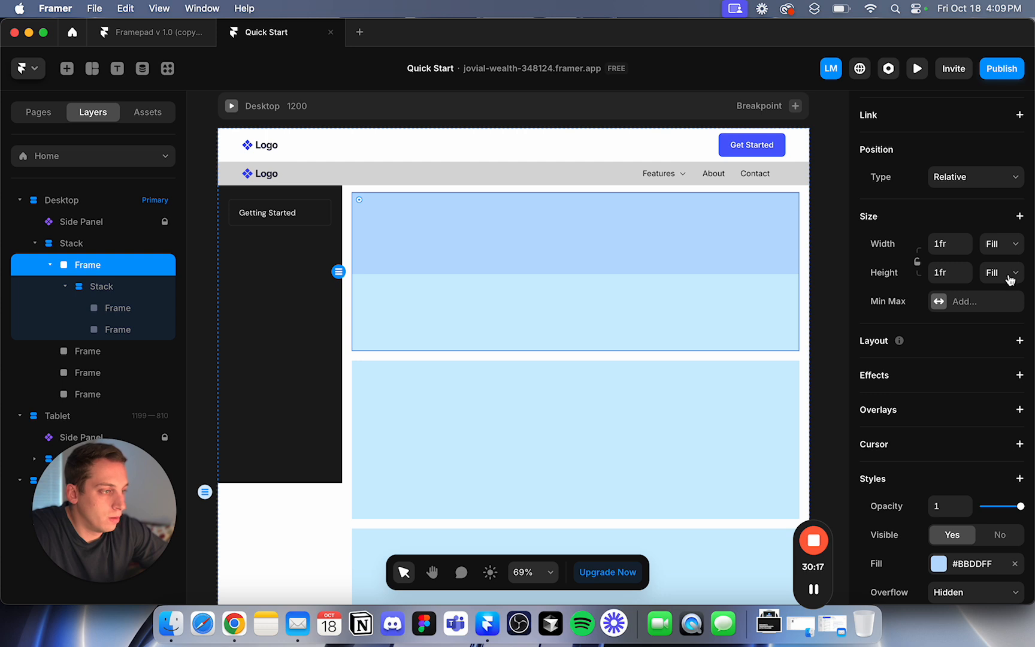
{"action": "left_click", "coordinate": [112, 296]}
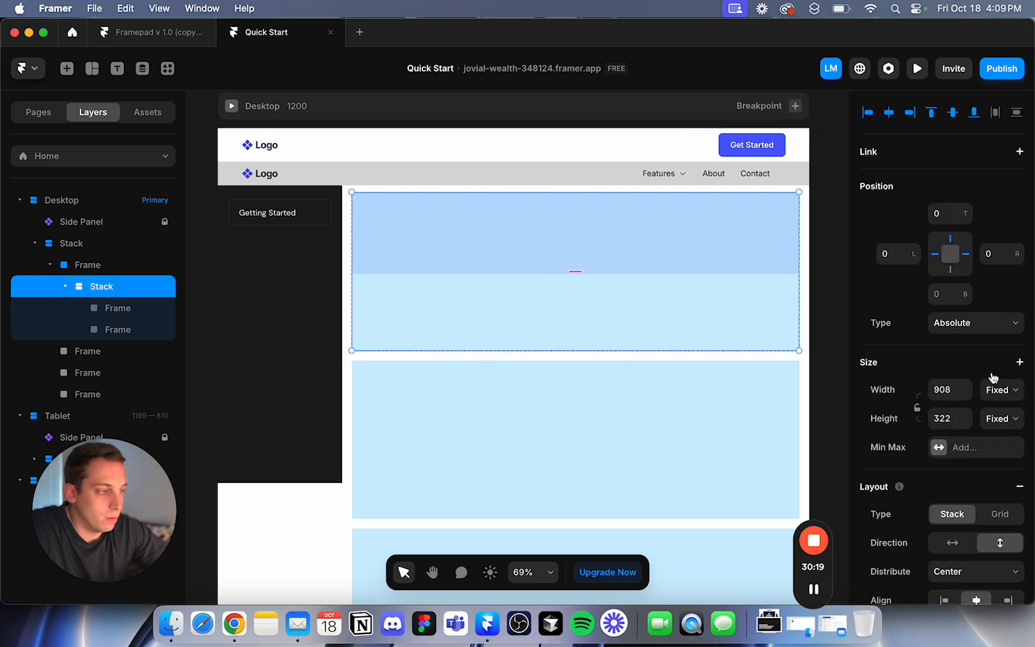
{"action": "left_click", "coordinate": [948, 421]}
{"action": "key", "text": "shift+Up"}
{"action": "key", "text": "shift+Up"}
{"action": "key", "text": "shift+Up"}
{"action": "key", "text": "shift+Up"}
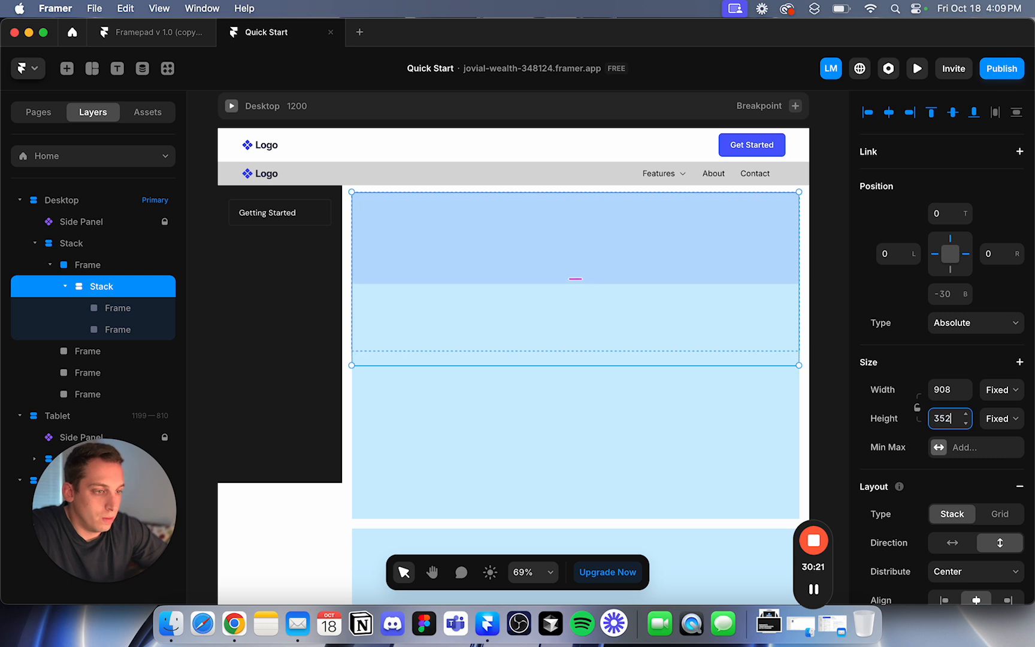
Set the height of the frame containing the two-row Stack to Fit Content.
{"action": "left_click", "coordinate": [122, 269]}
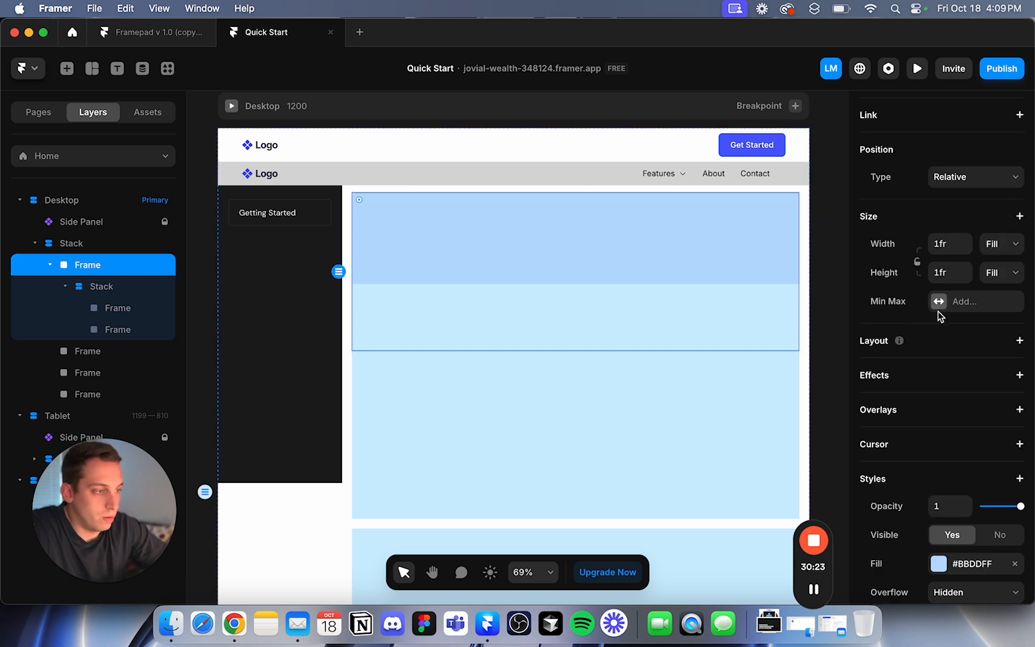
{"action": "left_click", "coordinate": [1024, 274]}
{"action": "left_click", "coordinate": [1004, 285]}
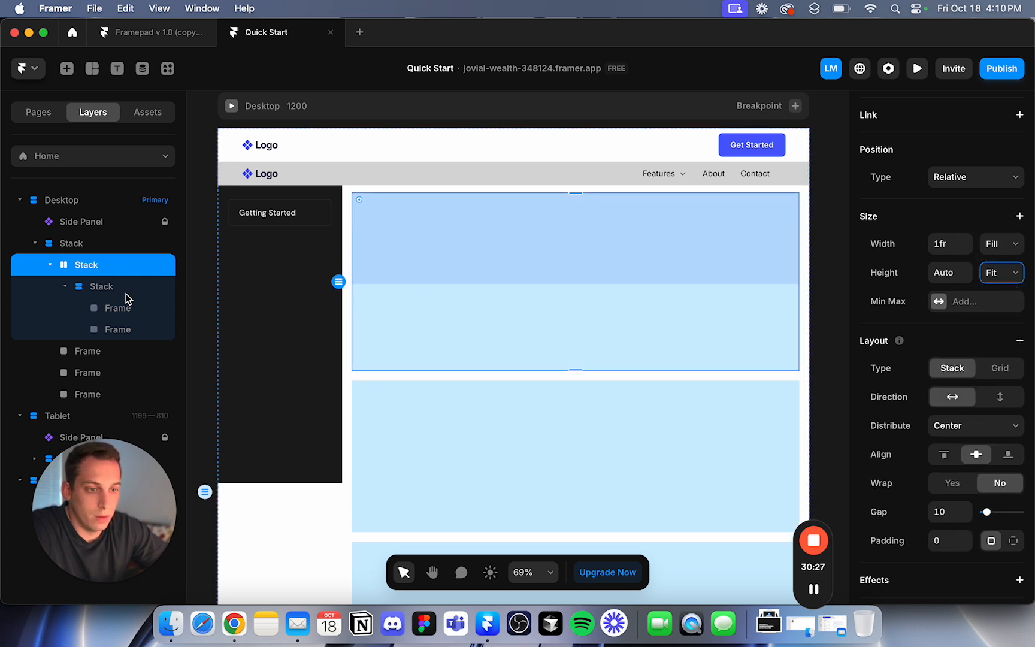
{"action": "scroll", "coordinate": [359, 259], "scroll_direction": "down", "scroll_amount": 5}
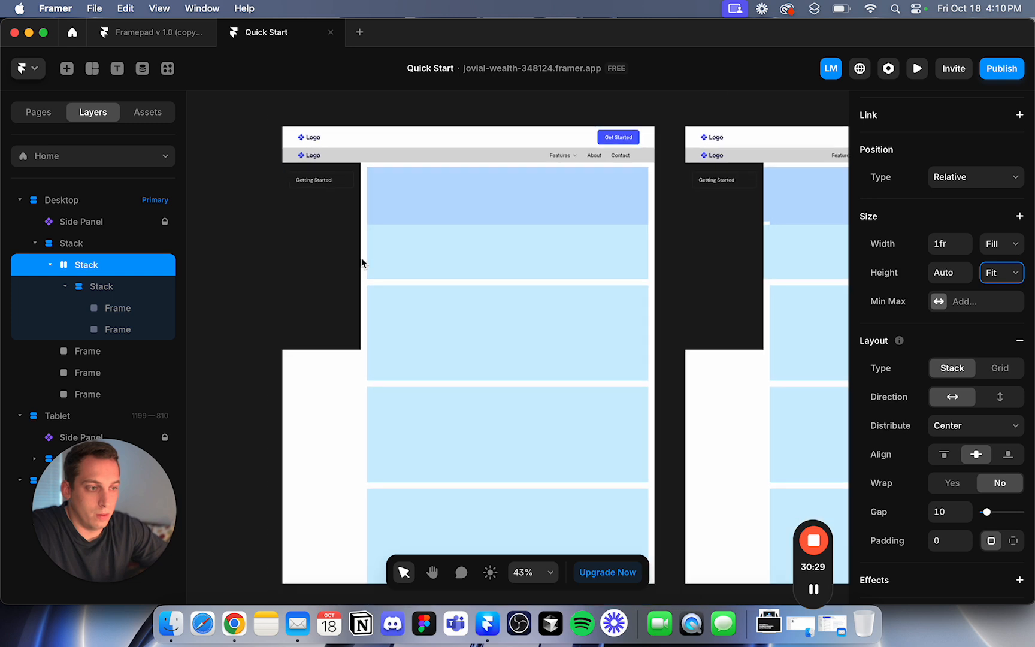
Try larger gaps between the two rows of the nested Stack and return the gap to 10.
{"action": "left_click", "coordinate": [115, 287]}
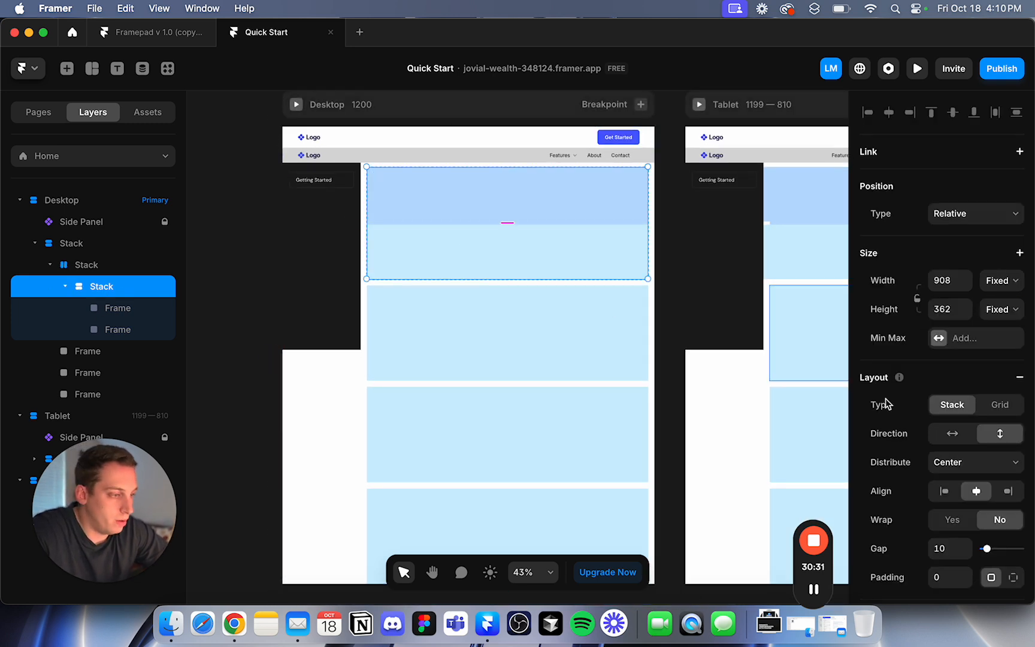
{"action": "scroll", "coordinate": [886, 403], "scroll_direction": "down", "scroll_amount": 2}
{"action": "left_click", "coordinate": [949, 486]}
{"action": "type", "text": "40"}
{"action": "key", "text": "shift+Up"}
{"action": "key", "text": "shift+Up"}
{"action": "key", "text": "shift+Up"}
{"action": "key", "text": "shift+Up"}
{"action": "key", "text": "shift+Down"}
{"action": "key", "text": "shift+Down"}
{"action": "key", "text": "shift+Down"}
{"action": "key", "text": "shift+Down"}
{"action": "key", "text": "shift+Down"}
{"action": "key", "text": "shift+Down"}
{"action": "key", "text": "shift+Down"}
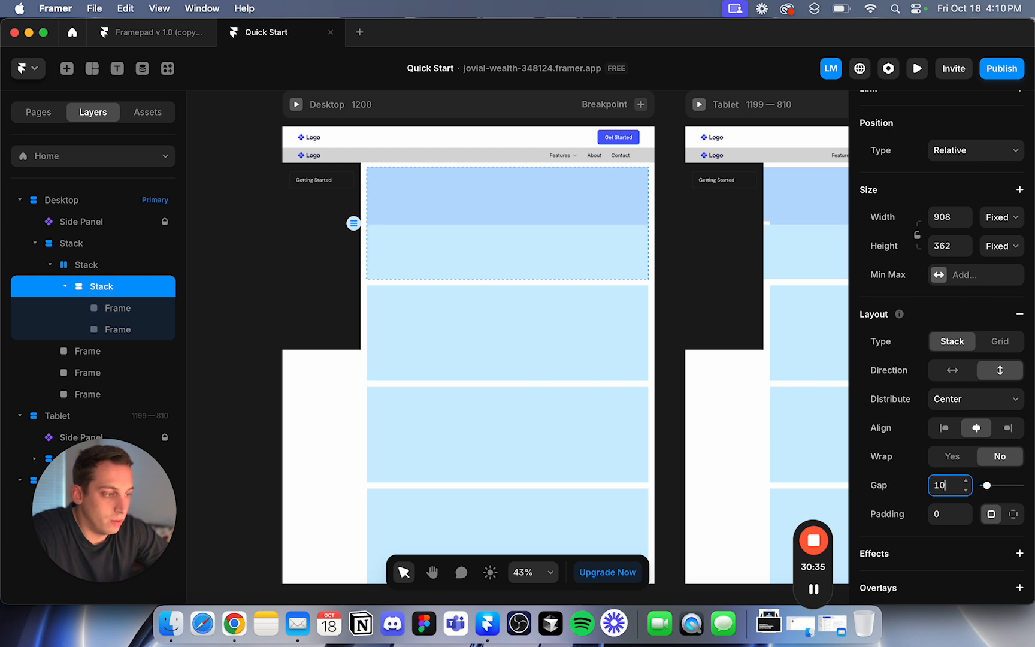
Set the fill of the Stack wrapping the two rows to pink, #FFADCD.
{"action": "left_click", "coordinate": [115, 308]}
{"action": "left_click", "coordinate": [116, 329]}
{"action": "left_click", "coordinate": [113, 308]}
{"action": "left_click", "coordinate": [96, 265]}
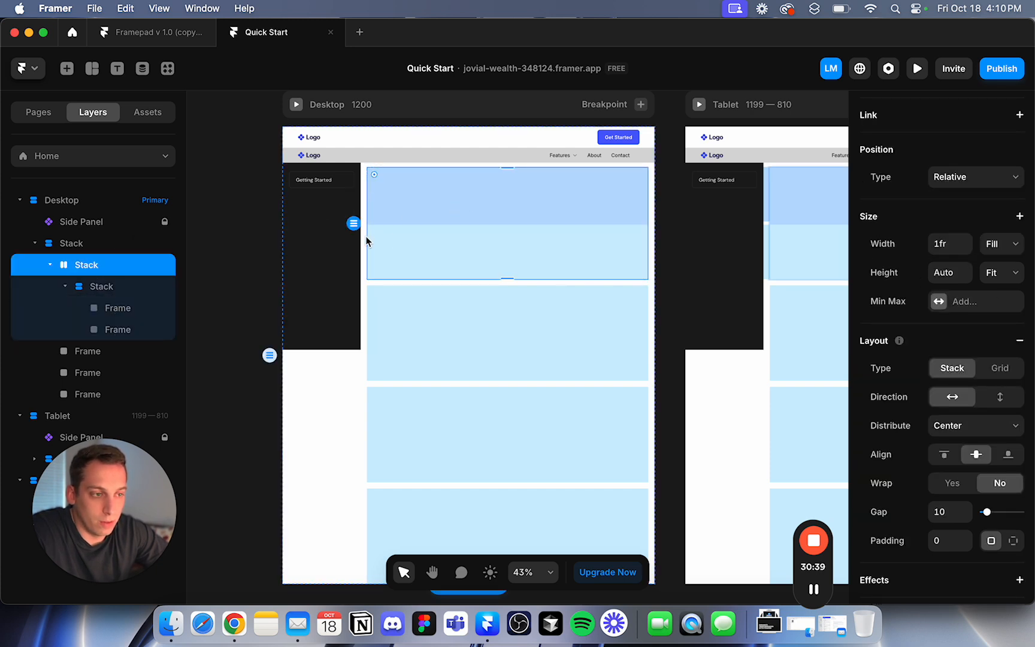
{"action": "left_click", "coordinate": [93, 243]}
{"action": "left_click", "coordinate": [93, 268]}
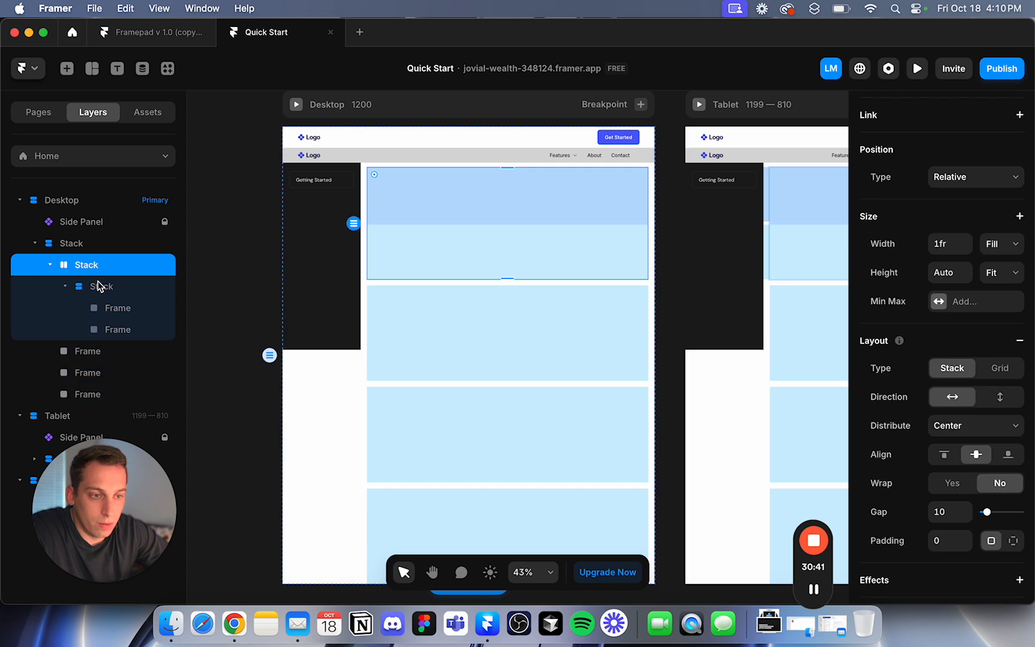
{"action": "scroll", "coordinate": [939, 403], "scroll_direction": "down", "scroll_amount": 7}
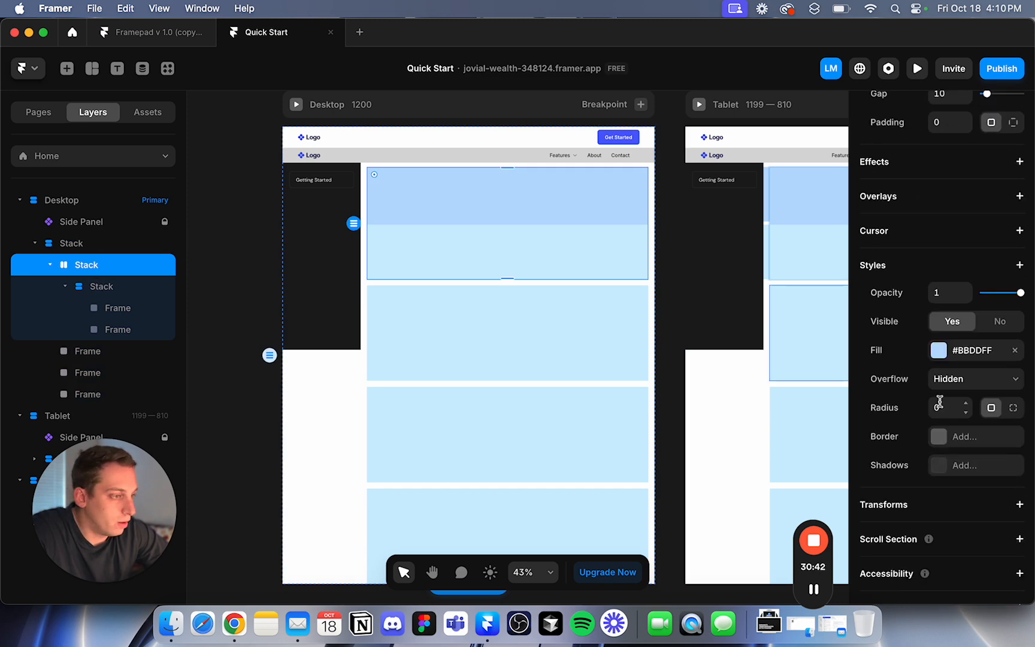
{"action": "left_click", "coordinate": [938, 350]}
{"action": "left_click_drag", "start_coordinate": [769, 459], "coordinate": [715, 343]}
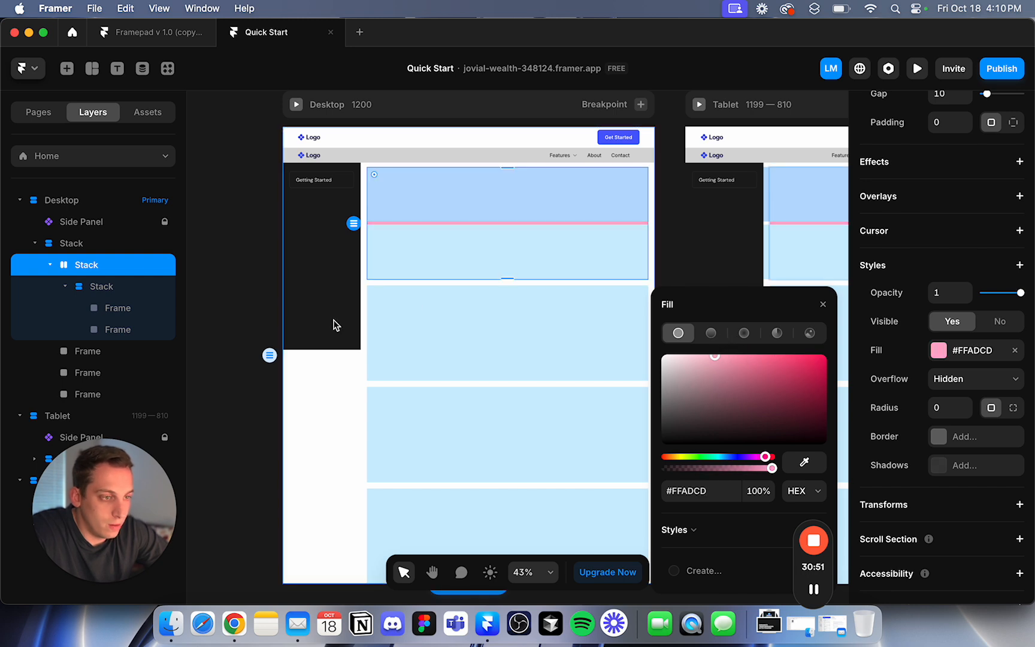
{"action": "left_click", "coordinate": [252, 339]}
Try different gaps between the two rows of the nested Stack and set the gap to 20.
{"action": "left_click", "coordinate": [453, 204]}
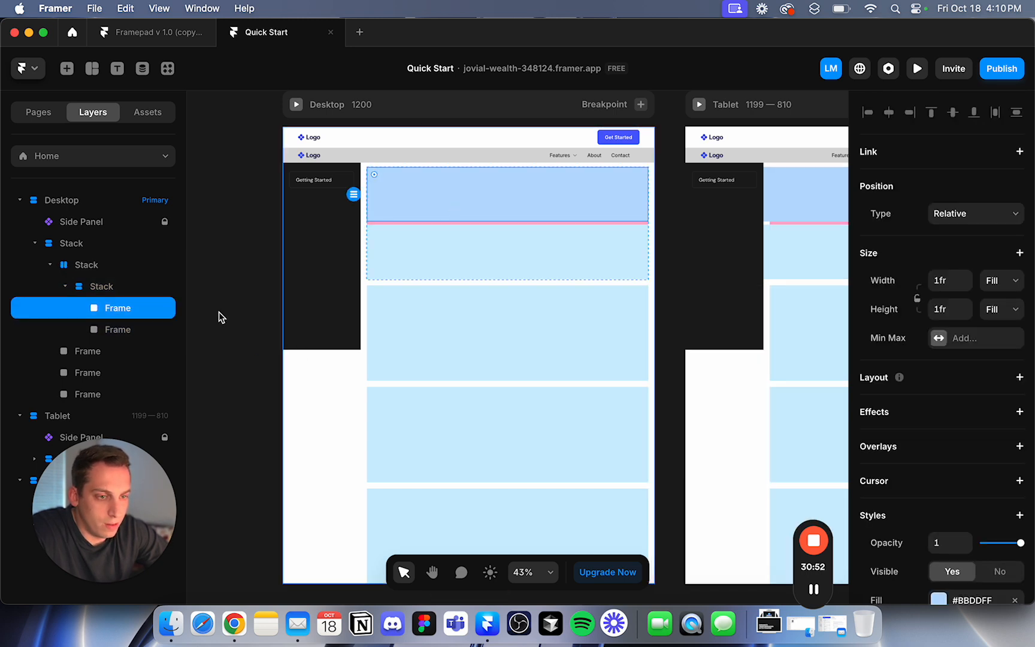
{"action": "left_click", "coordinate": [122, 327]}
{"action": "left_click", "coordinate": [123, 286]}
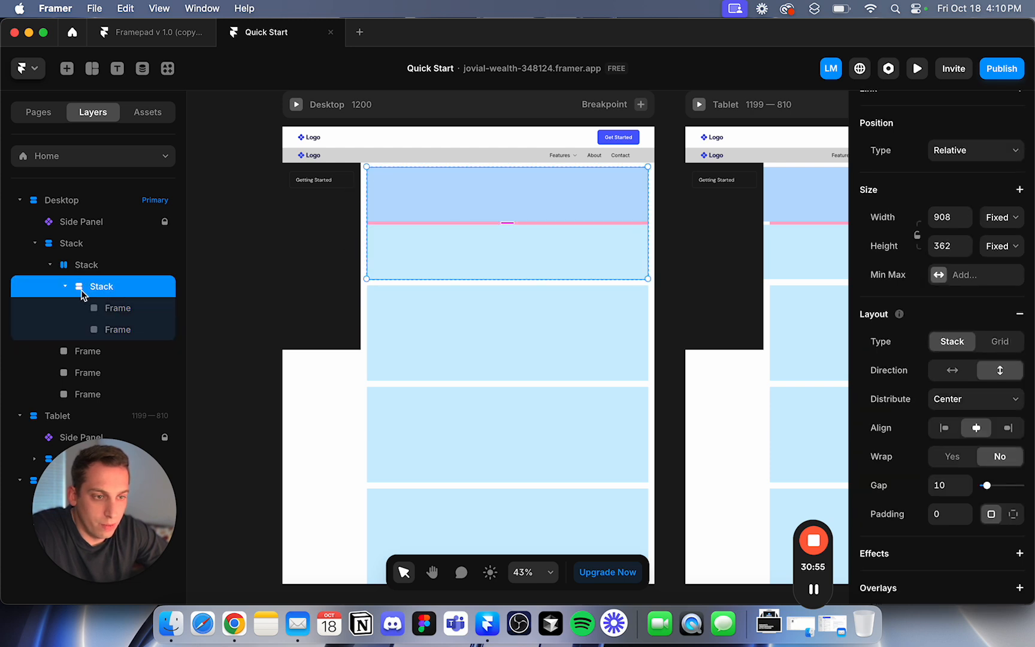
{"action": "left_click", "coordinate": [64, 287]}
{"action": "left_click", "coordinate": [77, 269]}
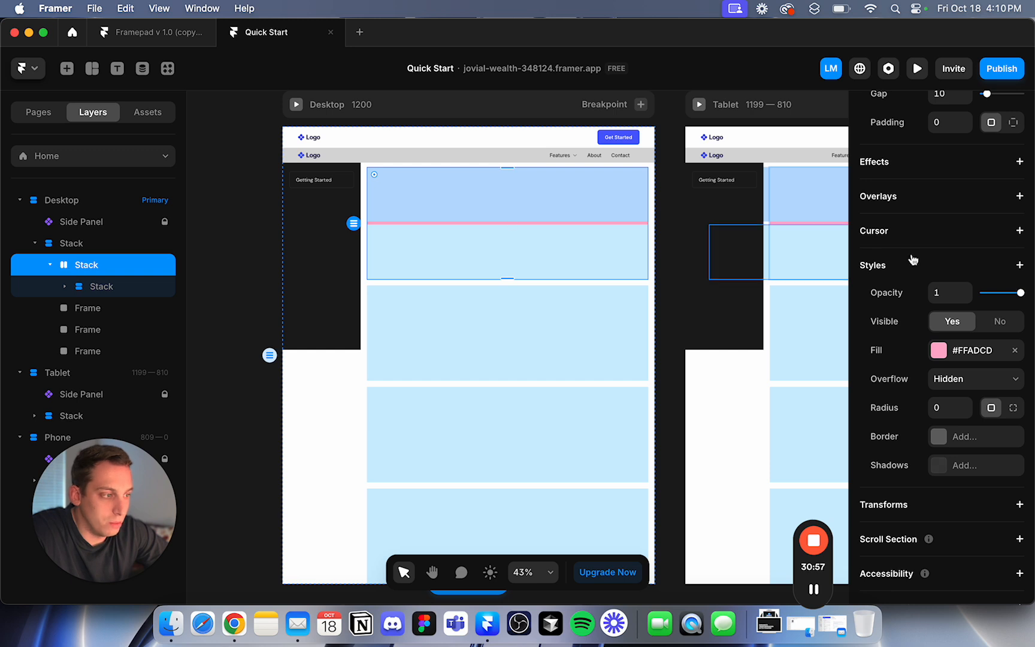
{"action": "left_click", "coordinate": [99, 286]}
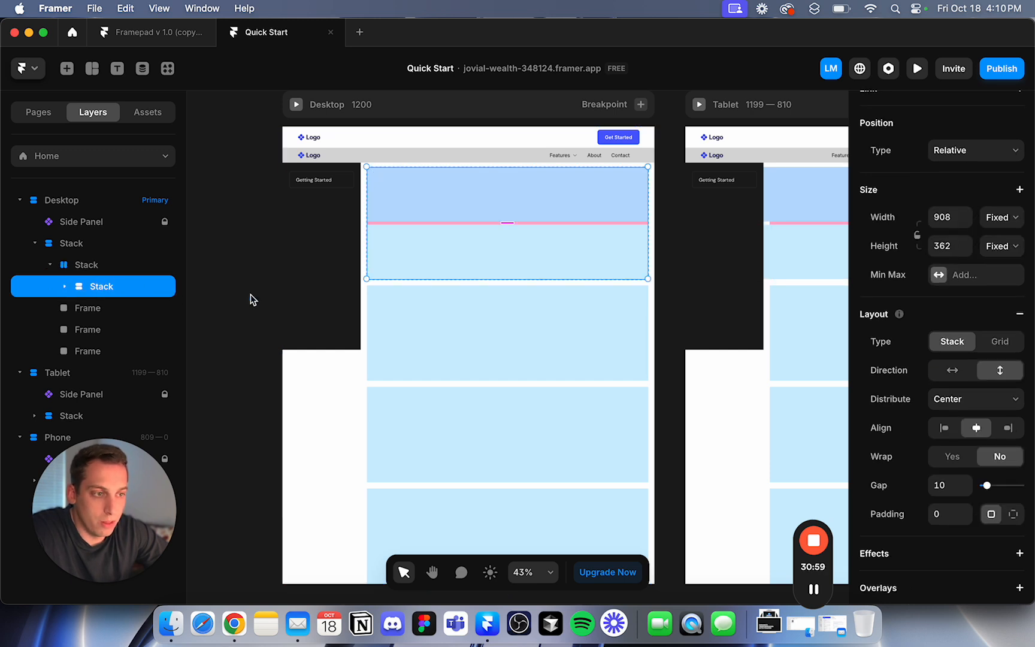
{"action": "scroll", "coordinate": [923, 372], "scroll_direction": "down", "scroll_amount": 2}
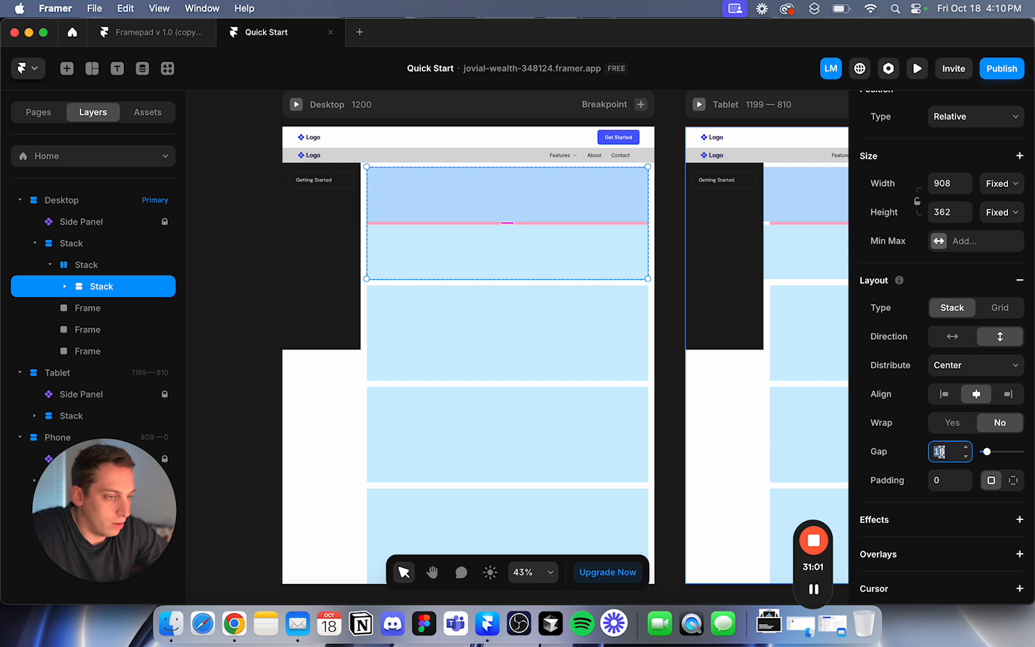
{"action": "key", "text": "shift+Up"}
{"action": "key", "text": "shift+Up"}
{"action": "key", "text": "shift+Up"}
{"action": "key", "text": "shift+Up"}
{"action": "key", "text": "shift+Up"}
{"action": "key", "text": "shift+Up"}
{"action": "key", "text": "shift+Up"}
{"action": "key", "text": "shift+Up"}
{"action": "key", "text": "shift+Up"}
{"action": "key", "text": "shift+Up"}
{"action": "key", "text": "shift+Up"}
{"action": "key", "text": "shift+Up"}
{"action": "key", "text": "shift+Down"}
{"action": "key", "text": "shift+Down"}
{"action": "key", "text": "shift+Down"}
{"action": "key", "text": "shift+Down"}
{"action": "key", "text": "shift+Down"}
{"action": "key", "text": "shift+Down"}
{"action": "key", "text": "shift+Down"}
{"action": "key", "text": "shift+Down"}
{"action": "key", "text": "shift+Down"}
{"action": "key", "text": "shift+Down"}
{"action": "key", "text": "shift+Down"}
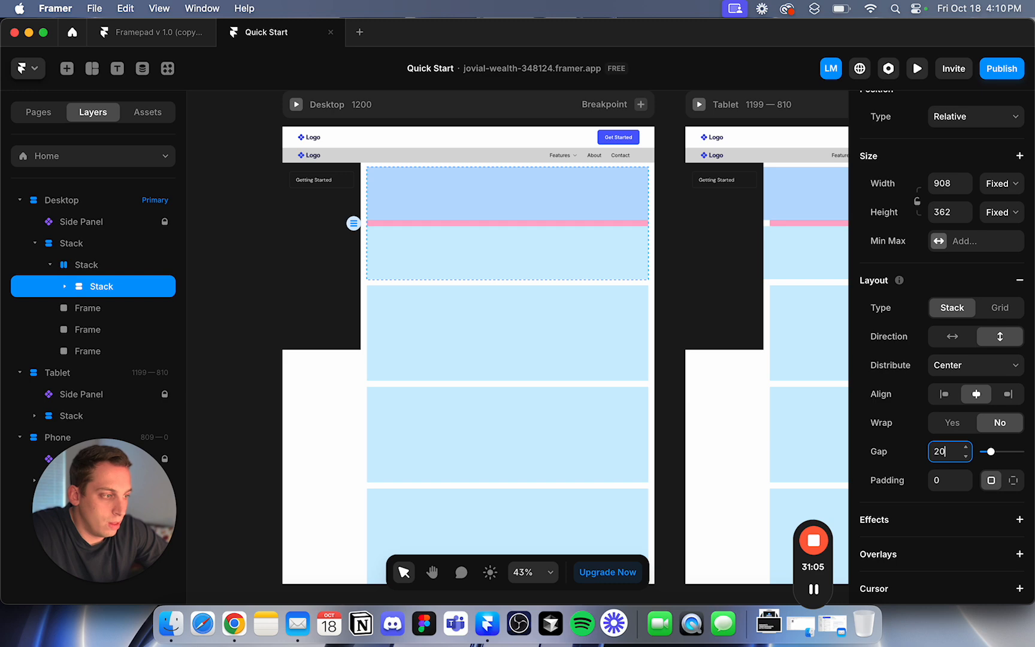
Set the height of the outer Stack in the Desktop breakpoint to Fit Content.
{"action": "left_click", "coordinate": [115, 267]}
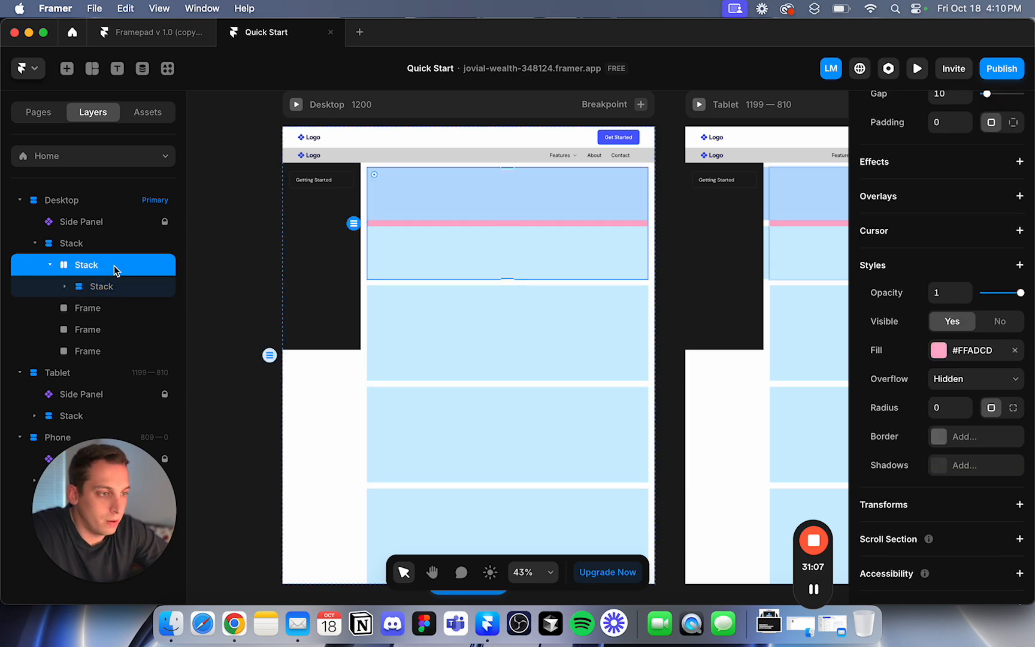
{"action": "scroll", "coordinate": [966, 294], "scroll_direction": "up", "scroll_amount": 8}
{"action": "scroll", "coordinate": [968, 275], "scroll_direction": "up", "scroll_amount": 2}
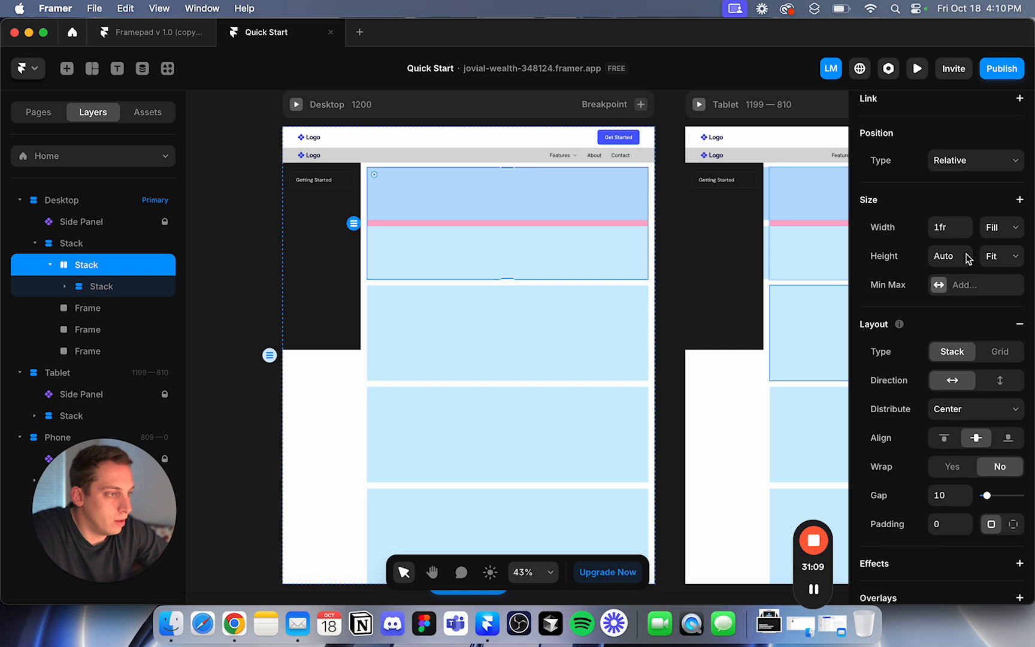
{"action": "left_click", "coordinate": [76, 243]}
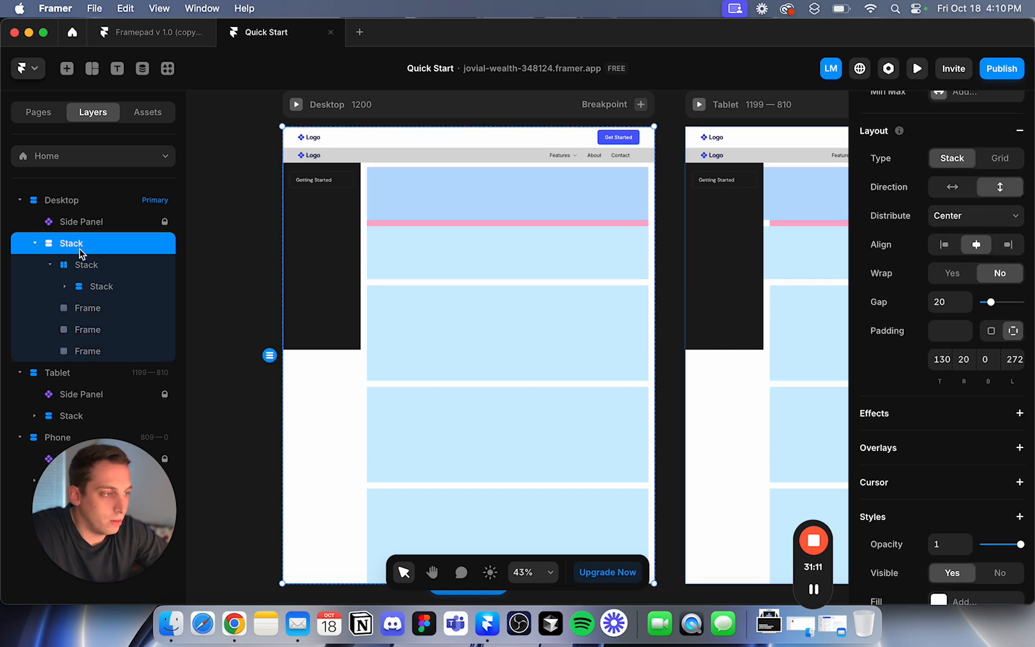
{"action": "scroll", "coordinate": [890, 165], "scroll_direction": "up", "scroll_amount": 5}
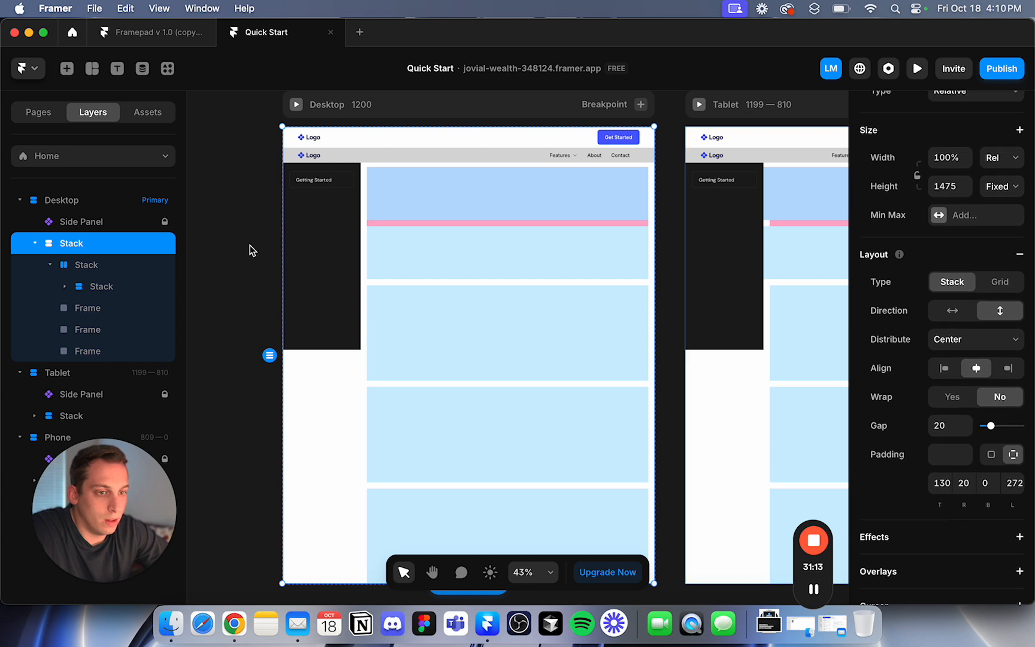
{"action": "left_click", "coordinate": [1007, 205]}
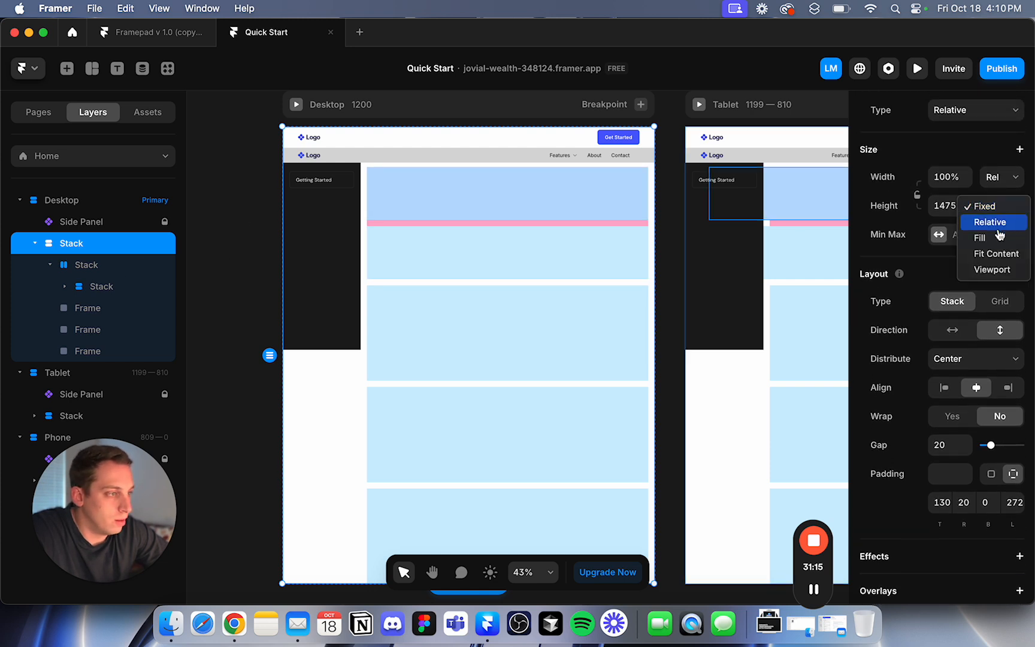
{"action": "left_click", "coordinate": [997, 254]}
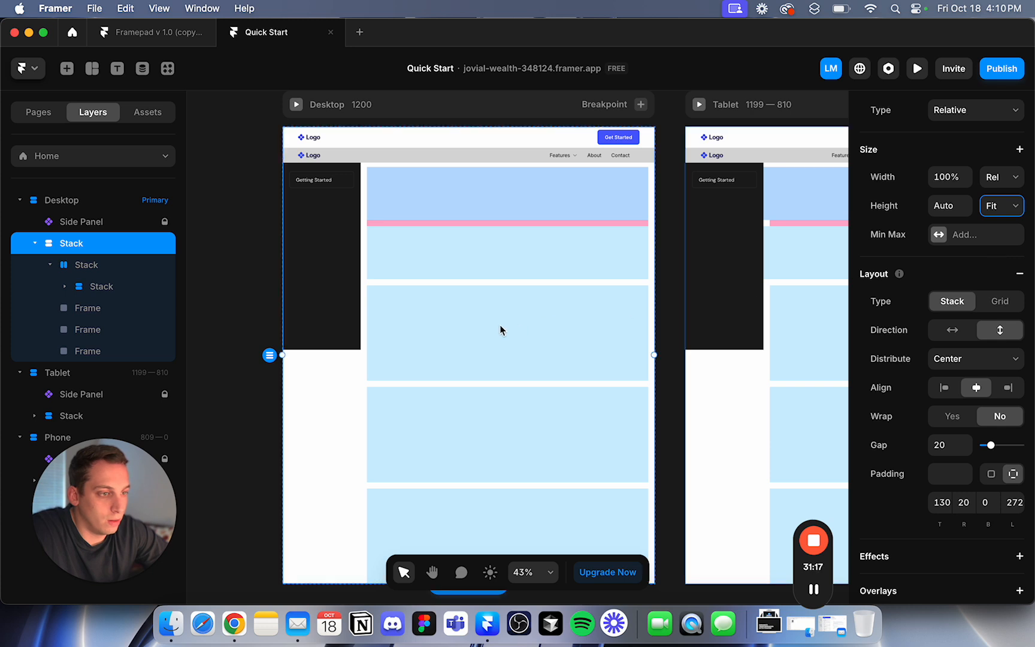
{"action": "scroll", "coordinate": [440, 342], "scroll_direction": "down", "scroll_amount": 5}
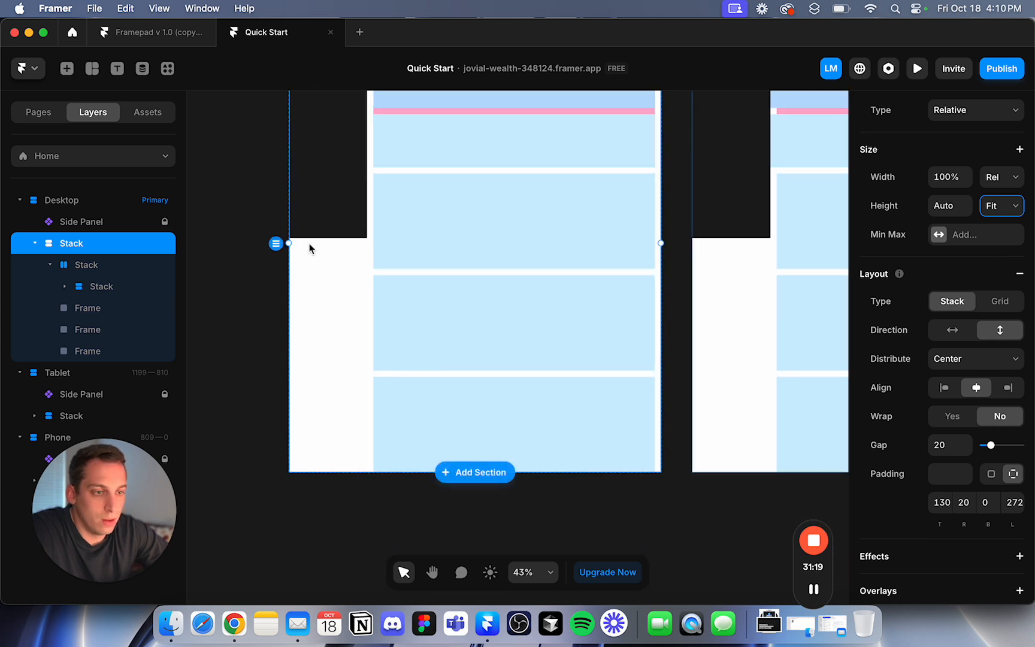
Examine the Desktop section's nested Stacks and the size settings of the two row Frames inside them.
{"action": "scroll", "coordinate": [427, 243], "scroll_direction": "up", "scroll_amount": 4}
{"action": "left_click", "coordinate": [111, 267]}
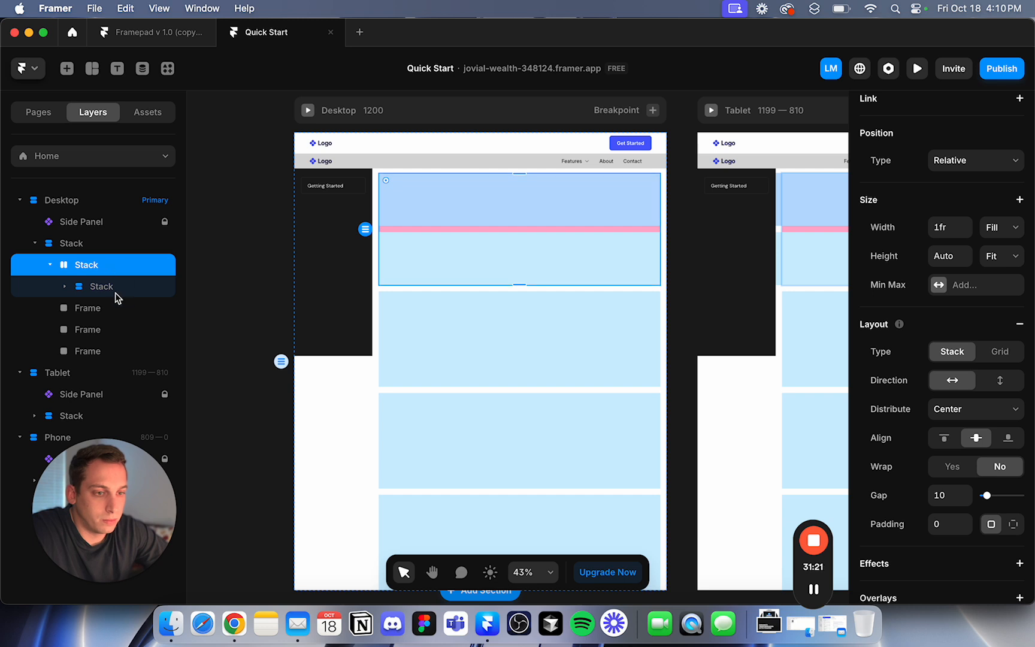
{"action": "left_click", "coordinate": [113, 289]}
{"action": "left_click", "coordinate": [65, 286]}
{"action": "left_click", "coordinate": [105, 308]}
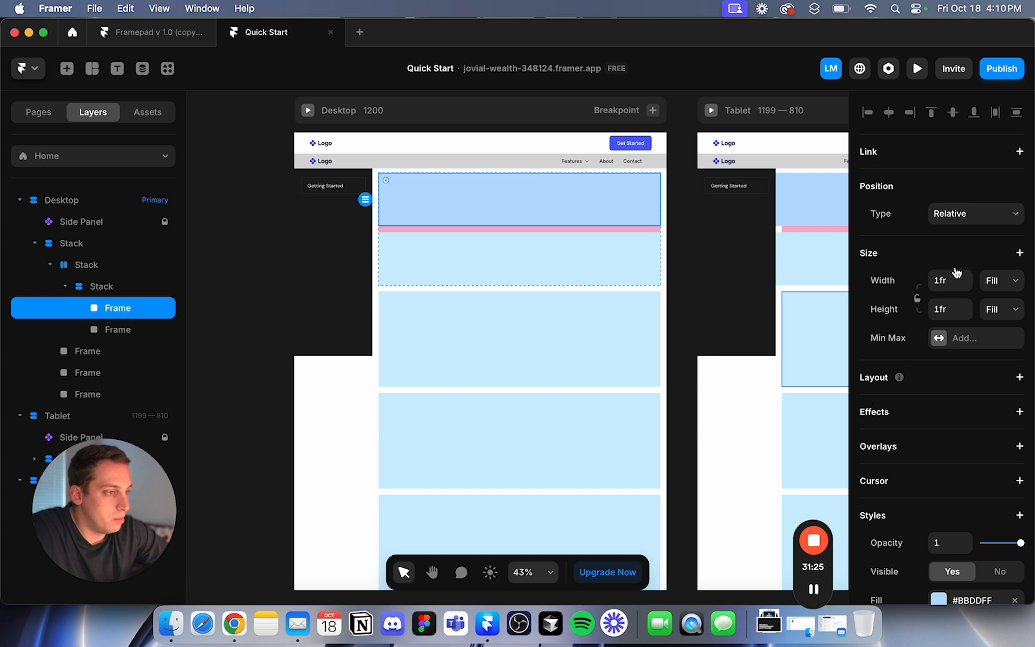
{"action": "left_click", "coordinate": [147, 330]}
{"action": "left_click", "coordinate": [137, 310]}
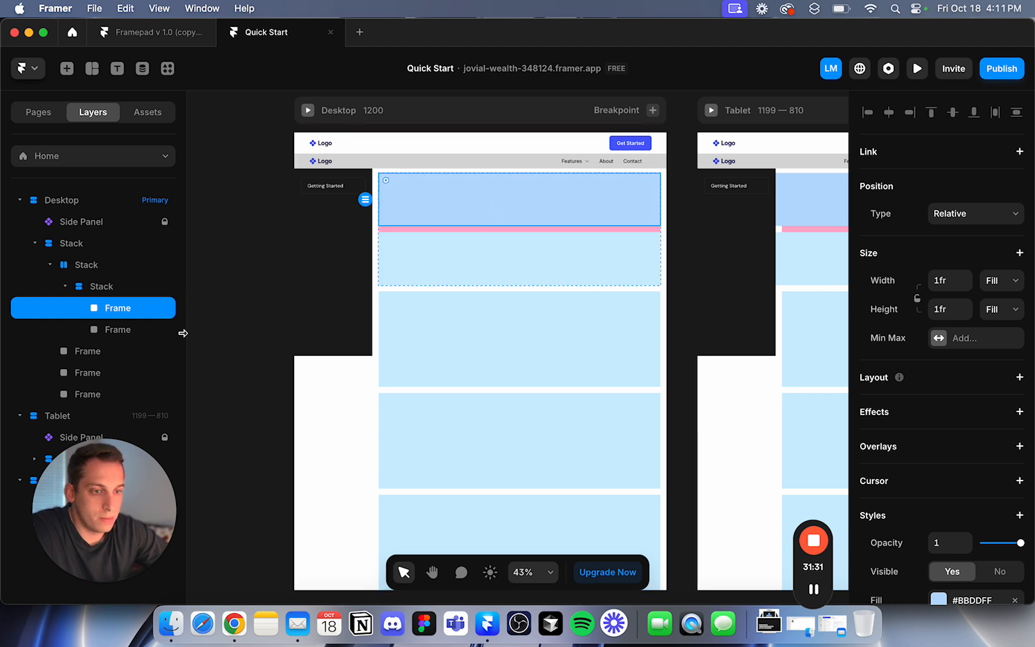
{"action": "left_click", "coordinate": [66, 287]}
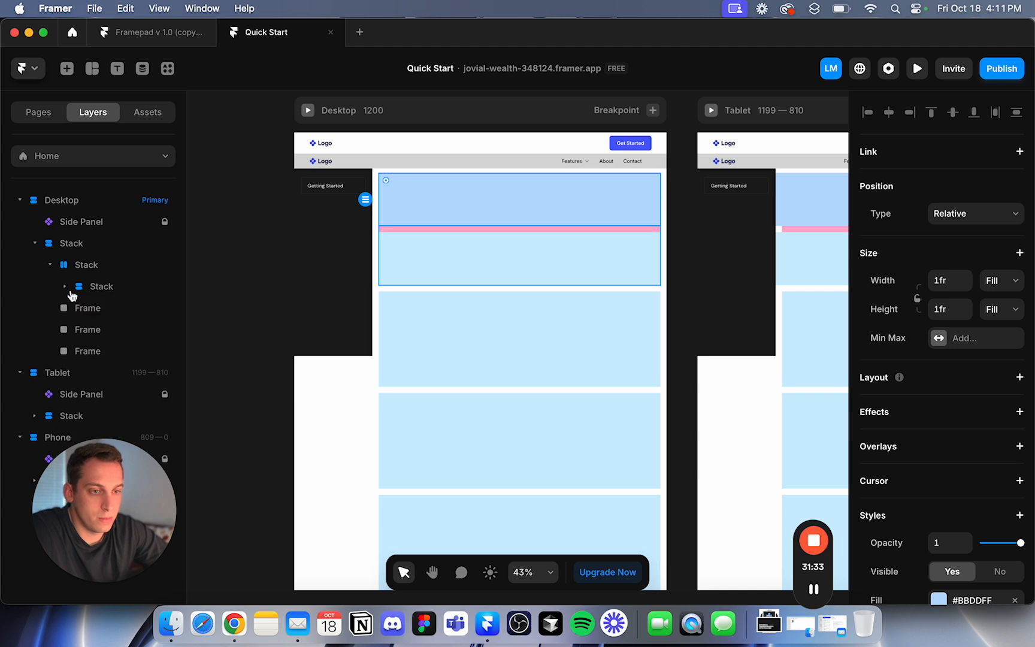
Delete the two row Frames from the pink nested Stack.
{"action": "left_click", "coordinate": [65, 286]}
{"action": "left_click", "coordinate": [112, 323], "text": "shift"}
{"action": "key", "text": "super+Return"}
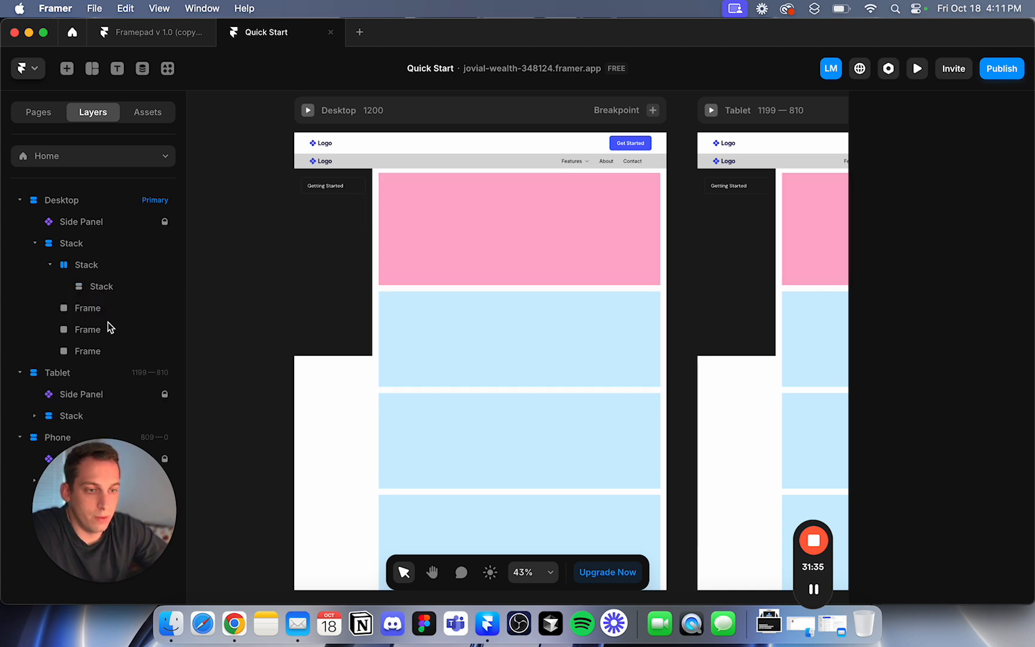
Duplicate the pink Stack and set its parent Stack's direction to vertical so the copies sit one above the other.
{"action": "left_click", "coordinate": [109, 287]}
{"action": "key", "text": "super+d"}
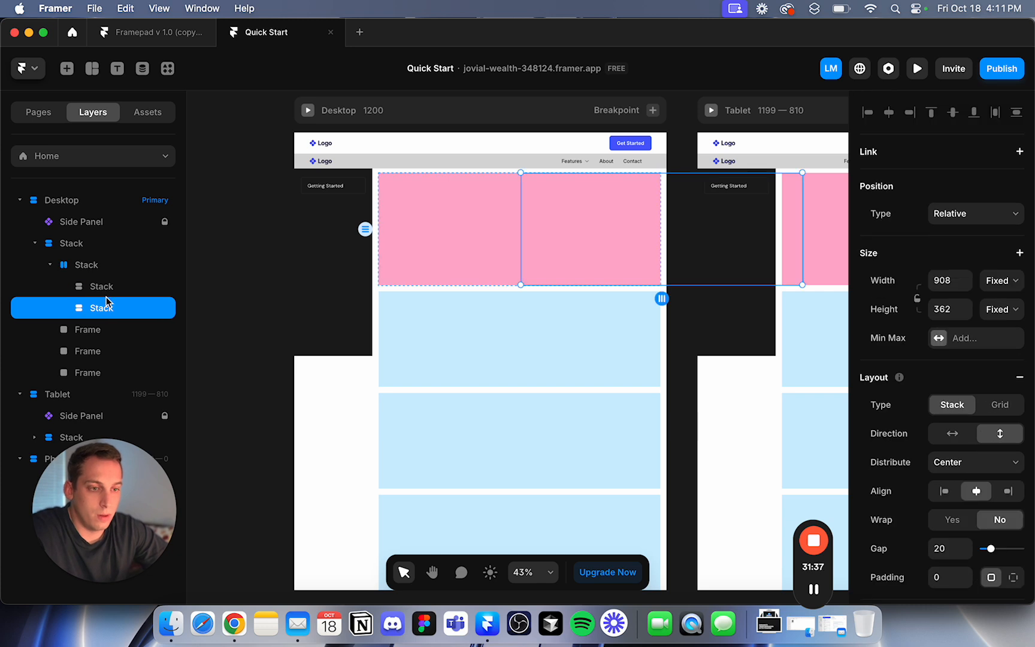
{"action": "left_click", "coordinate": [104, 266]}
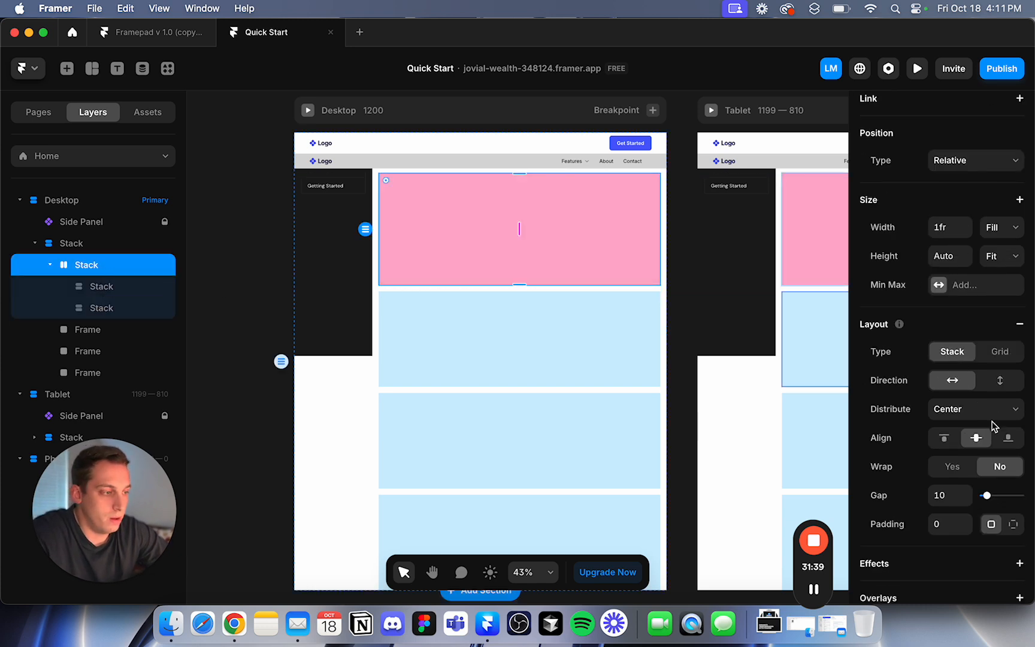
{"action": "left_click", "coordinate": [991, 381]}
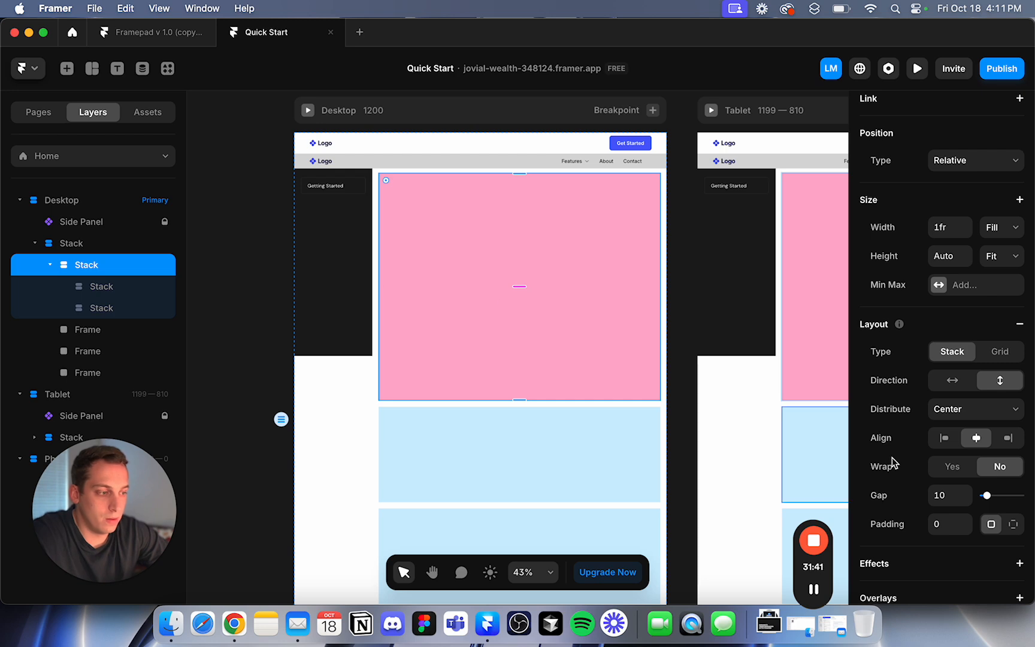
Set the fill of the upper pink Stack to light purple, #BABAFF.
{"action": "left_click", "coordinate": [90, 284]}
{"action": "scroll", "coordinate": [954, 453], "scroll_direction": "down", "scroll_amount": 5}
{"action": "left_click", "coordinate": [958, 425]}
{"action": "left_click", "coordinate": [958, 425]}
{"action": "left_click_drag", "start_coordinate": [778, 406], "coordinate": [687, 429]}
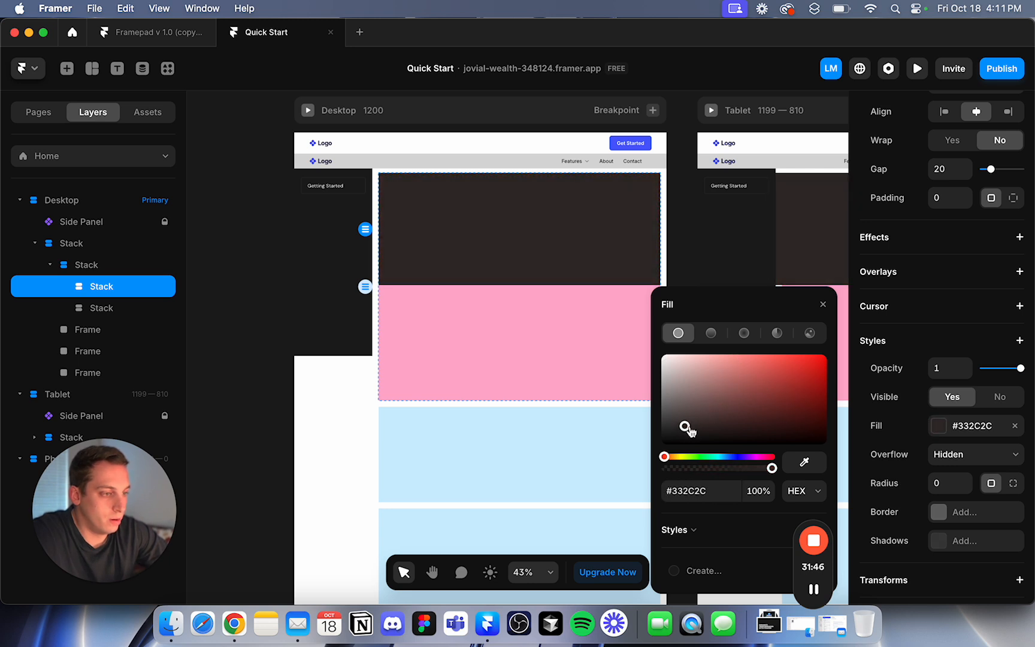
{"action": "left_click", "coordinate": [737, 456]}
{"action": "left_click_drag", "start_coordinate": [755, 386], "coordinate": [706, 356]}
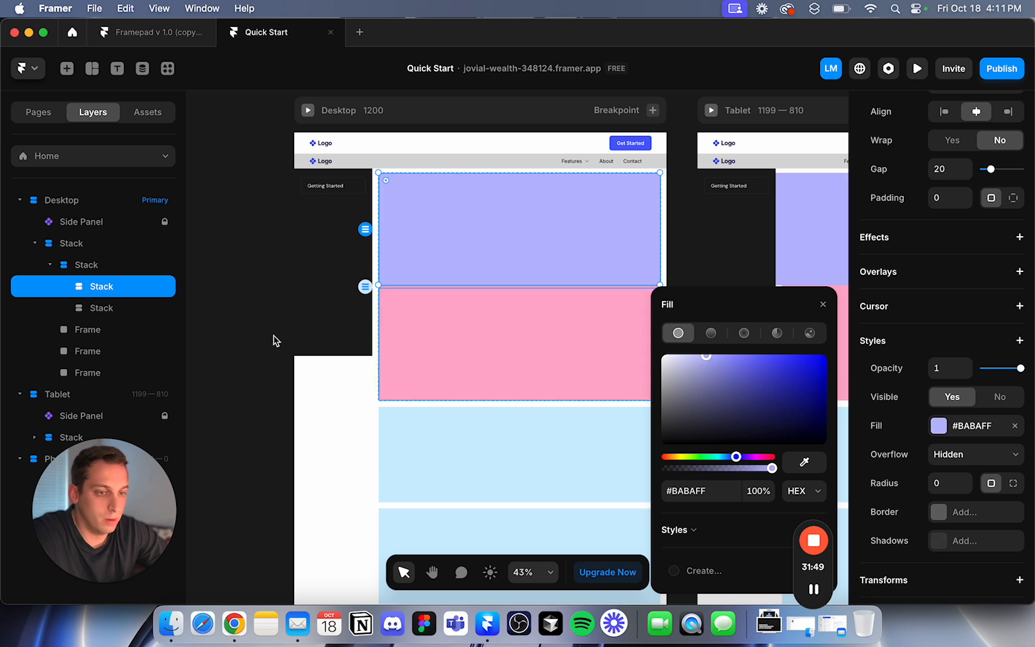
Copy the upper Stack's #BABAFF fill value and apply it to the lower pink Stack.
{"action": "left_click", "coordinate": [967, 440]}
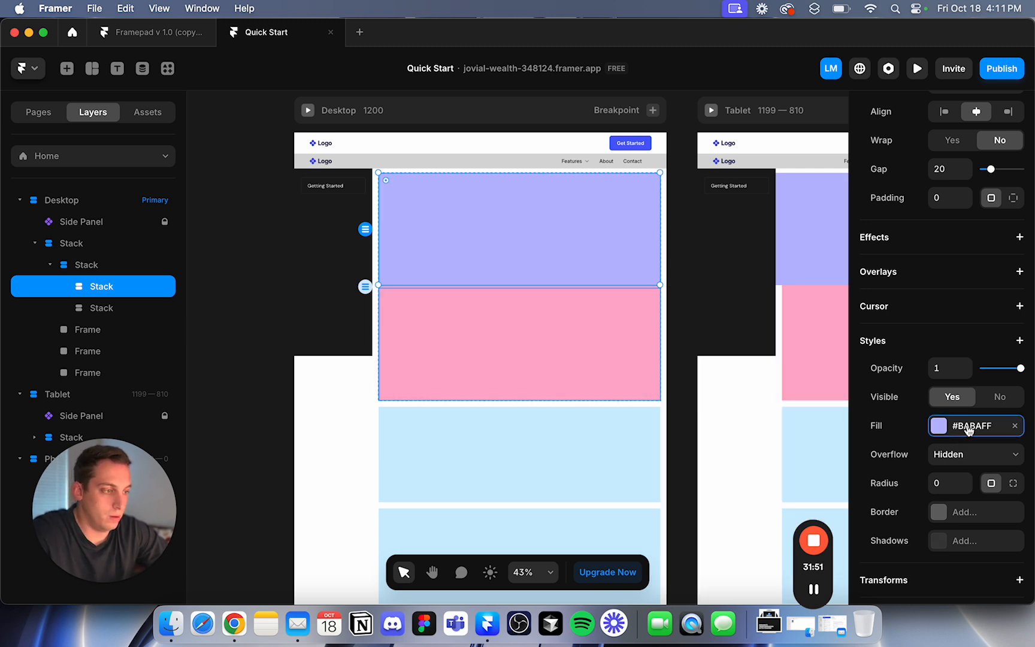
{"action": "left_click", "coordinate": [968, 429]}
{"action": "left_click", "coordinate": [138, 311]}
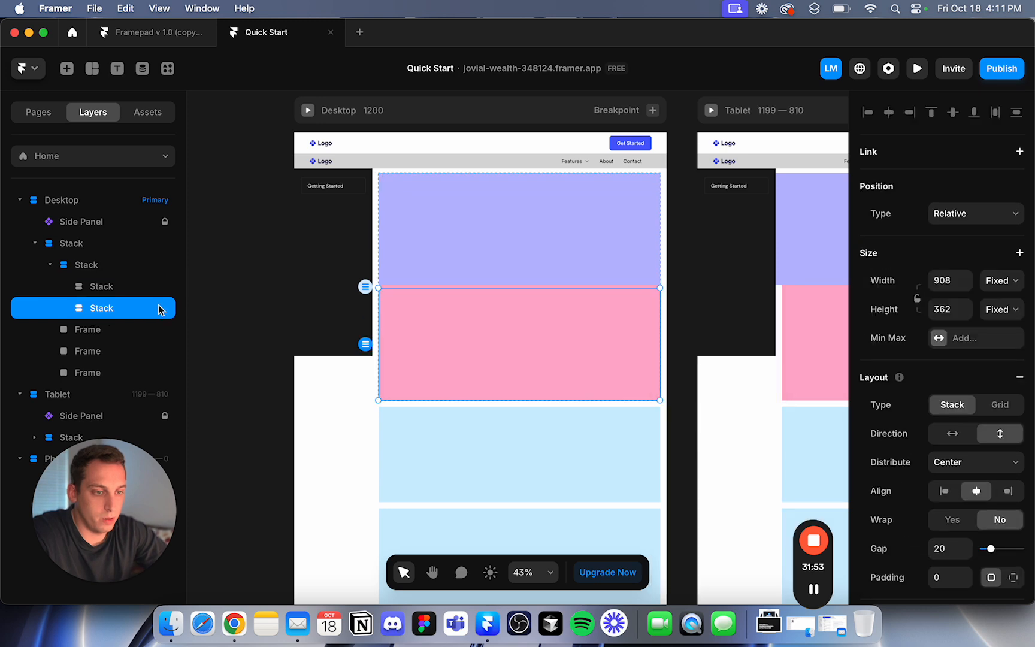
{"action": "scroll", "coordinate": [947, 524], "scroll_direction": "down", "scroll_amount": 5}
{"action": "left_click", "coordinate": [952, 528]}
{"action": "type", "text": "#ABABFF"}
{"action": "key", "text": "Return"}
{"action": "left_click", "coordinate": [265, 412]}
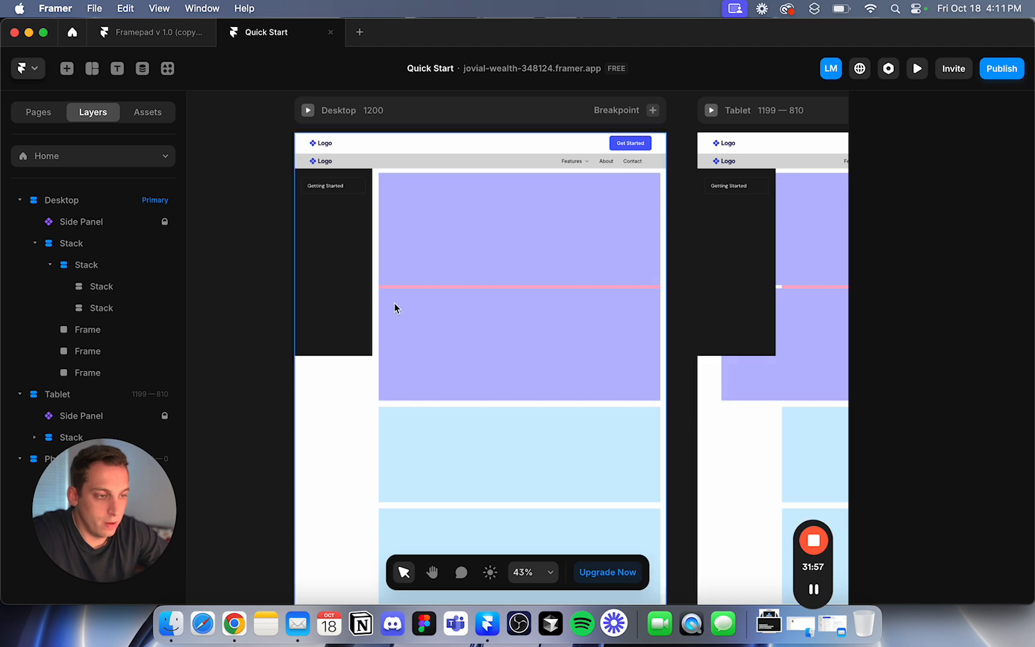
Add a text box reading "A Header Text" to the upper purple Stack and set it to grow in width.
{"action": "left_click", "coordinate": [450, 259]}
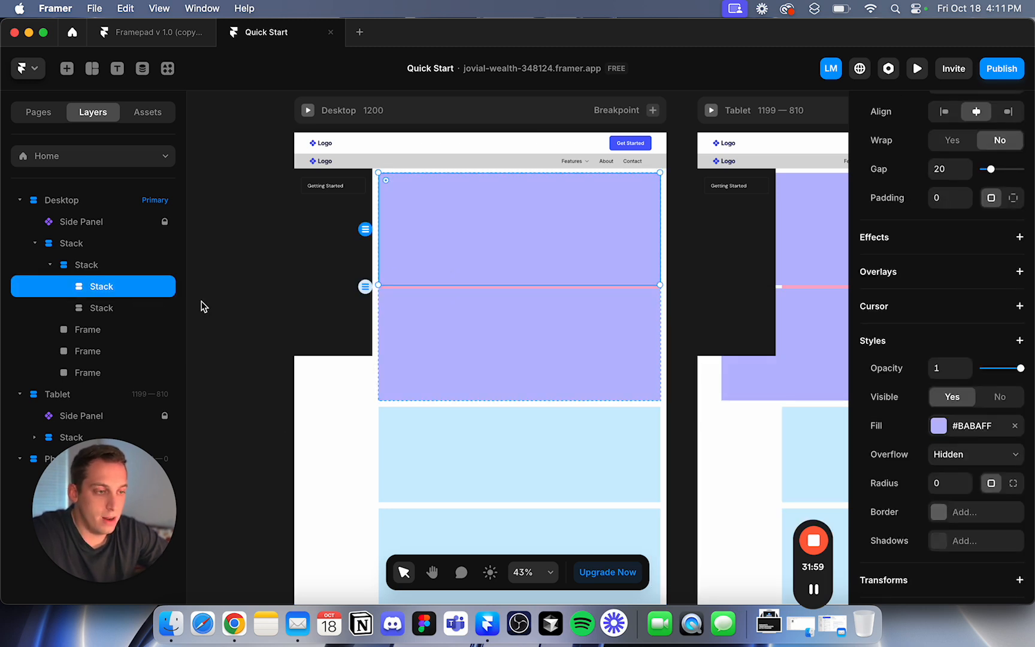
{"action": "left_click", "coordinate": [120, 70]}
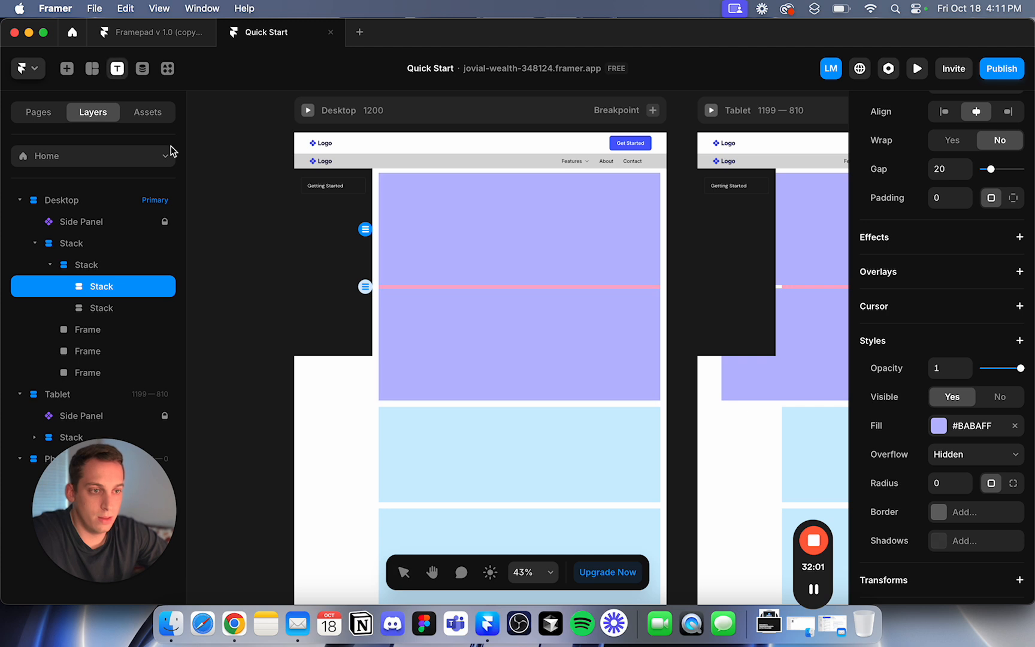
{"action": "left_click_drag", "start_coordinate": [387, 195], "coordinate": [526, 227]}
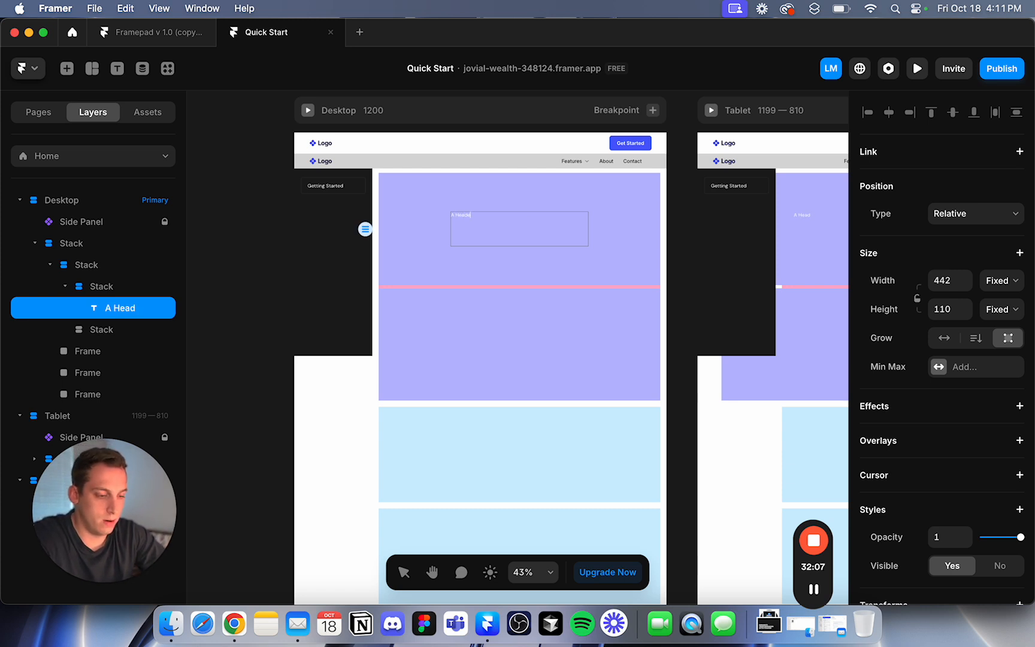
{"action": "key", "text": "Escape"}
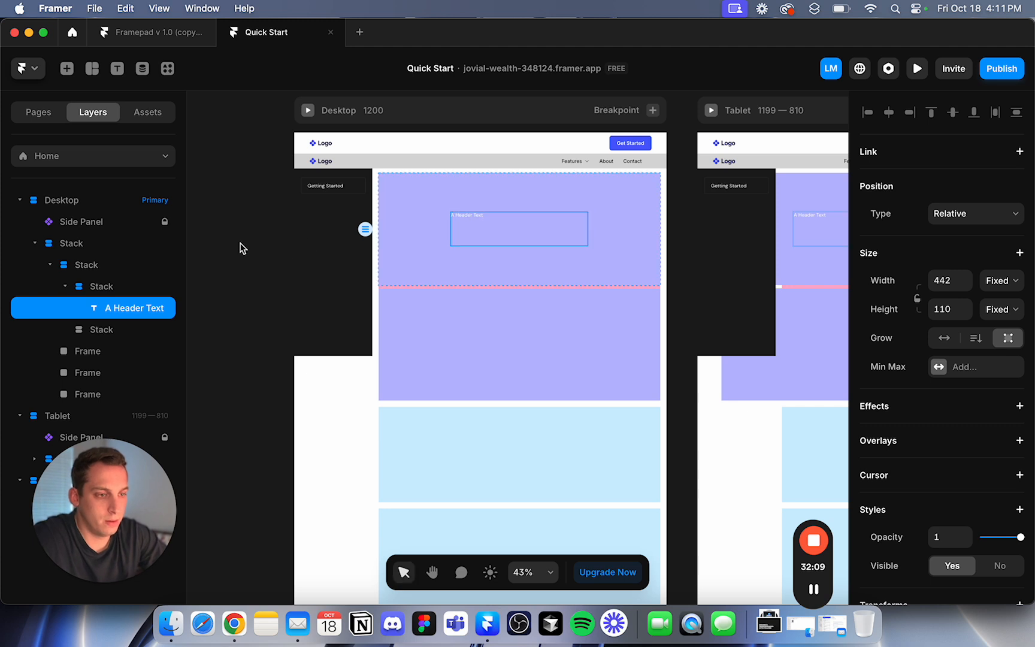
{"action": "left_click", "coordinate": [944, 348]}
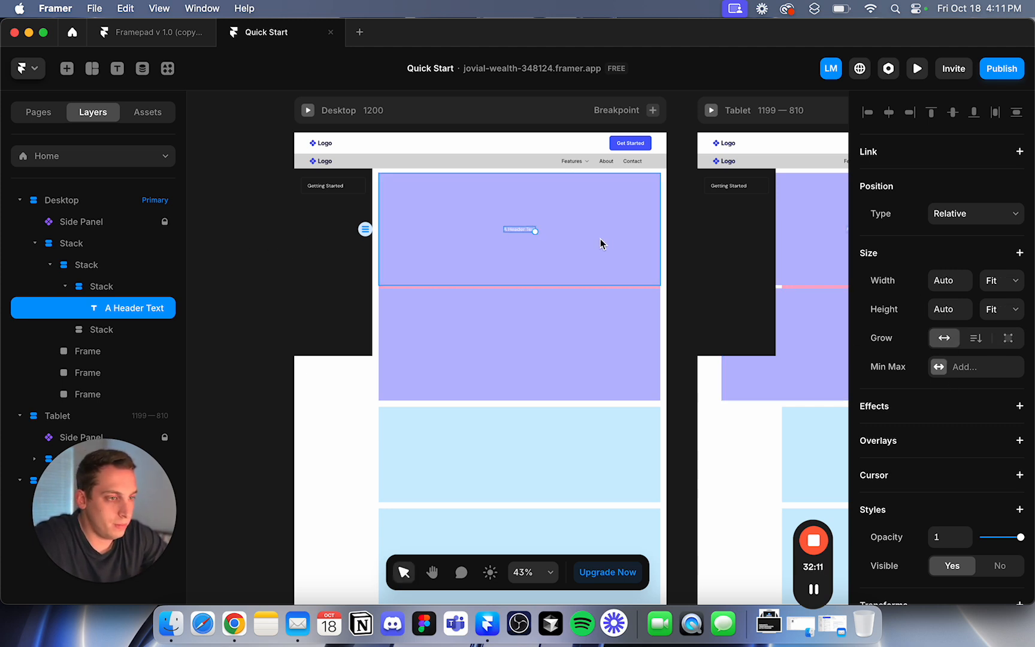
Set the header text's size to 36 pixels and make its font weight bolder.
{"action": "left_click", "coordinate": [468, 227]}
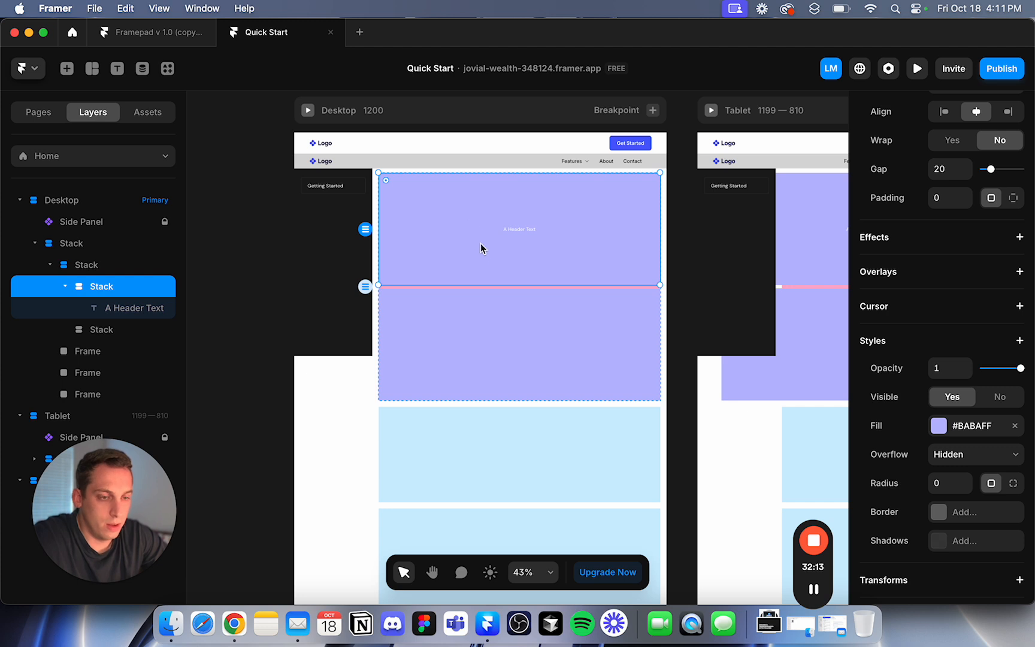
{"action": "scroll", "coordinate": [946, 257], "scroll_direction": "up", "scroll_amount": 5}
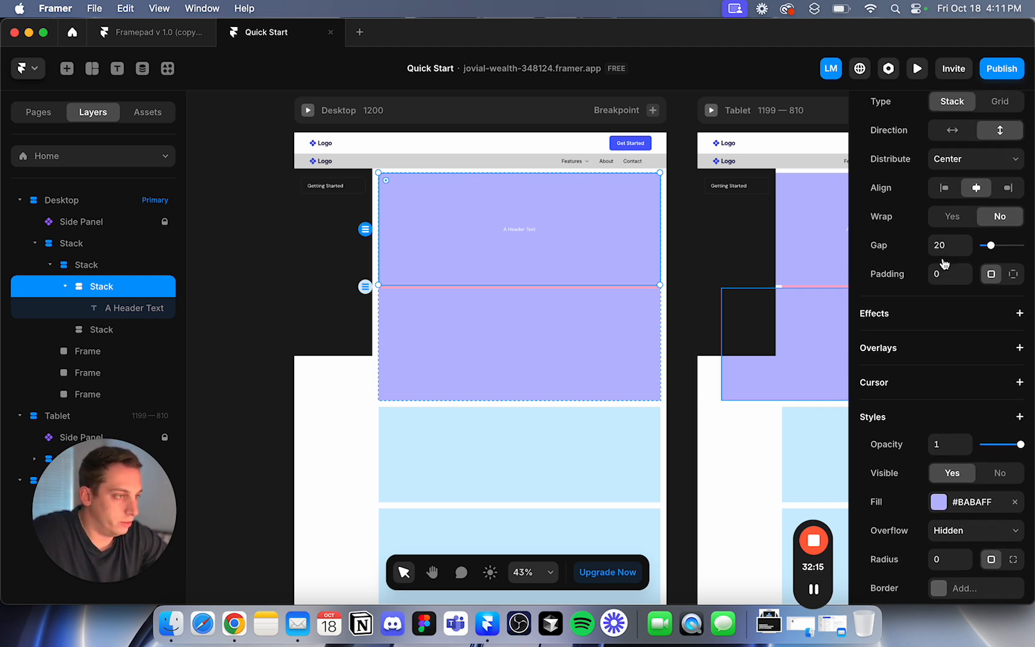
{"action": "left_click", "coordinate": [536, 231]}
{"action": "scroll", "coordinate": [989, 443], "scroll_direction": "down", "scroll_amount": 5}
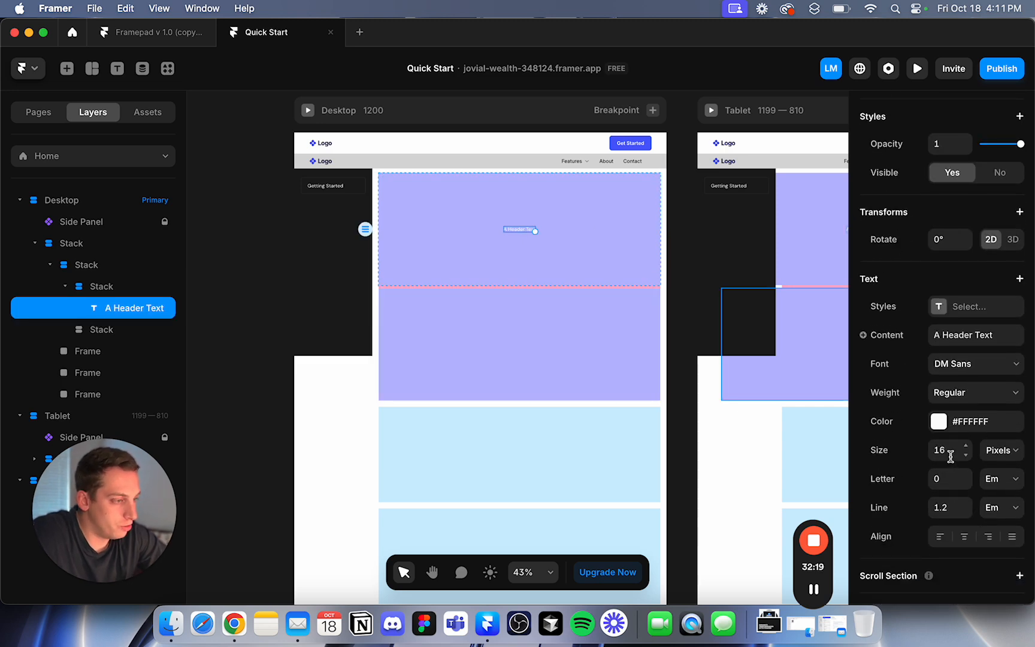
{"action": "left_click", "coordinate": [950, 456]}
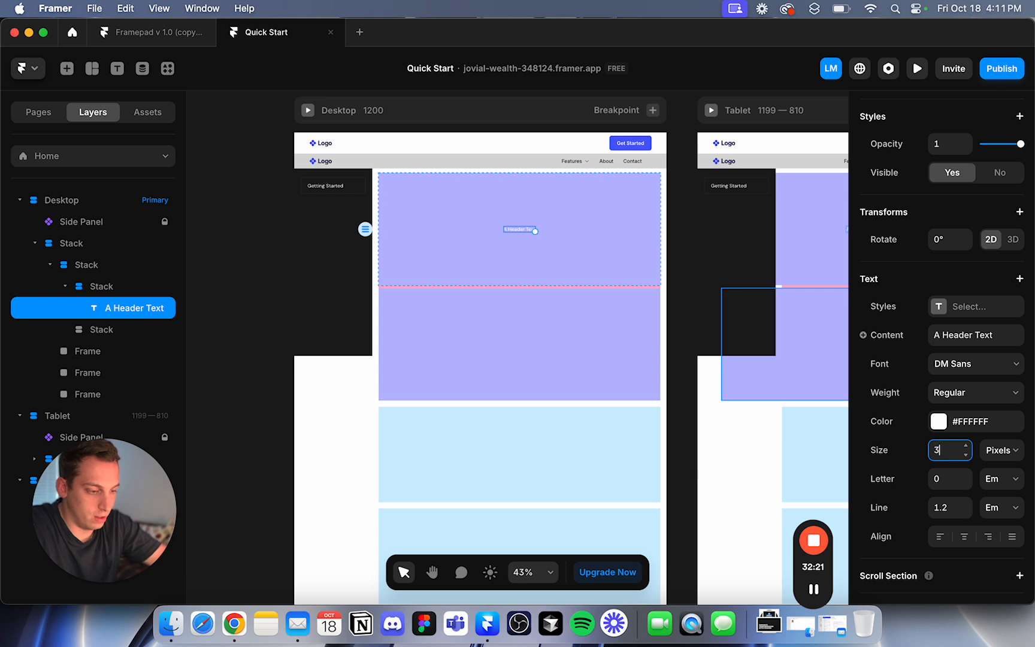
{"action": "key", "text": "Return"}
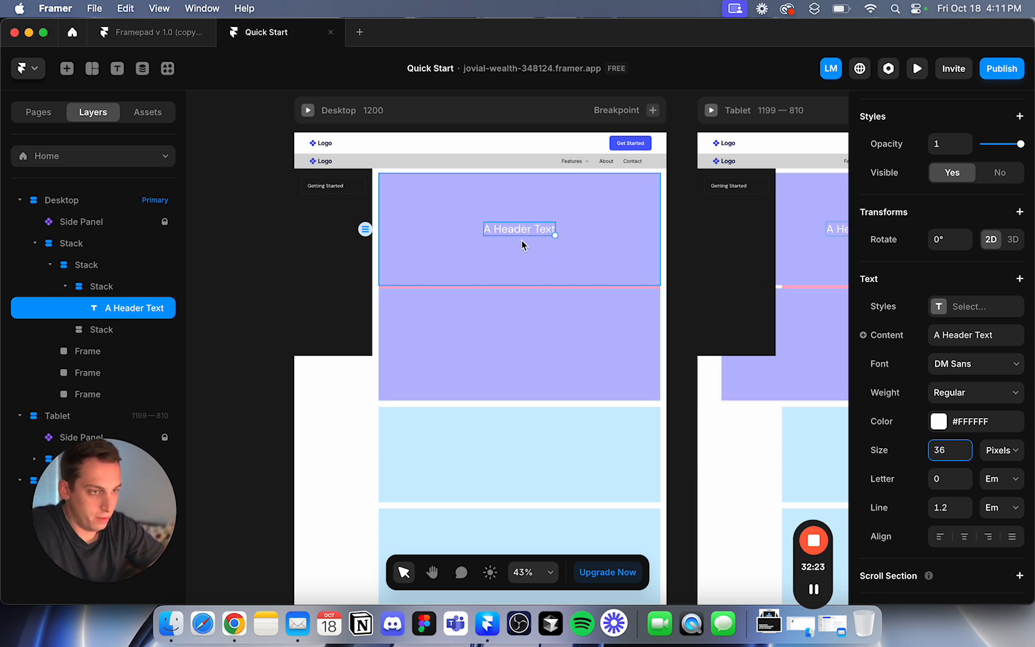
{"action": "left_click", "coordinate": [950, 393]}
{"action": "key", "text": "Escape"}
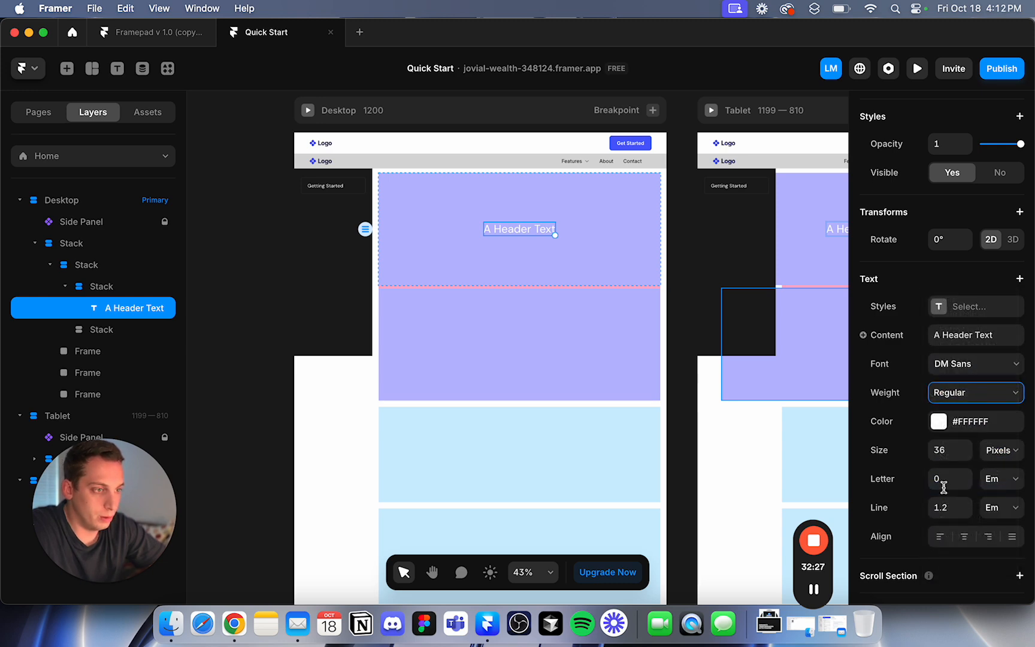
Align the header text's Stack to the left and set its distribution to Start.
{"action": "left_click", "coordinate": [420, 208]}
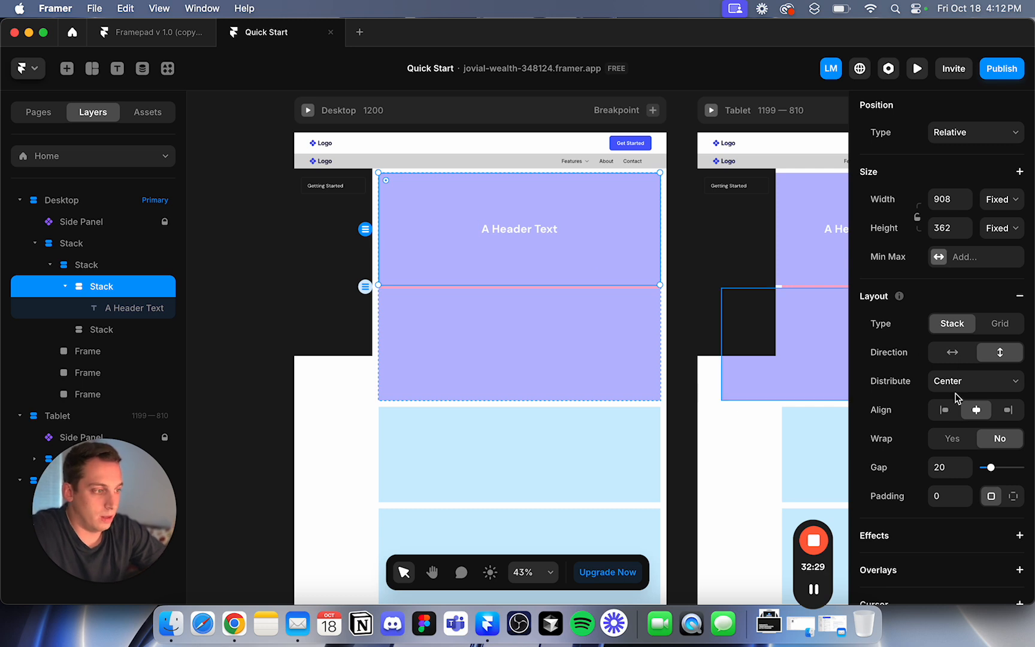
{"action": "left_click", "coordinate": [944, 411]}
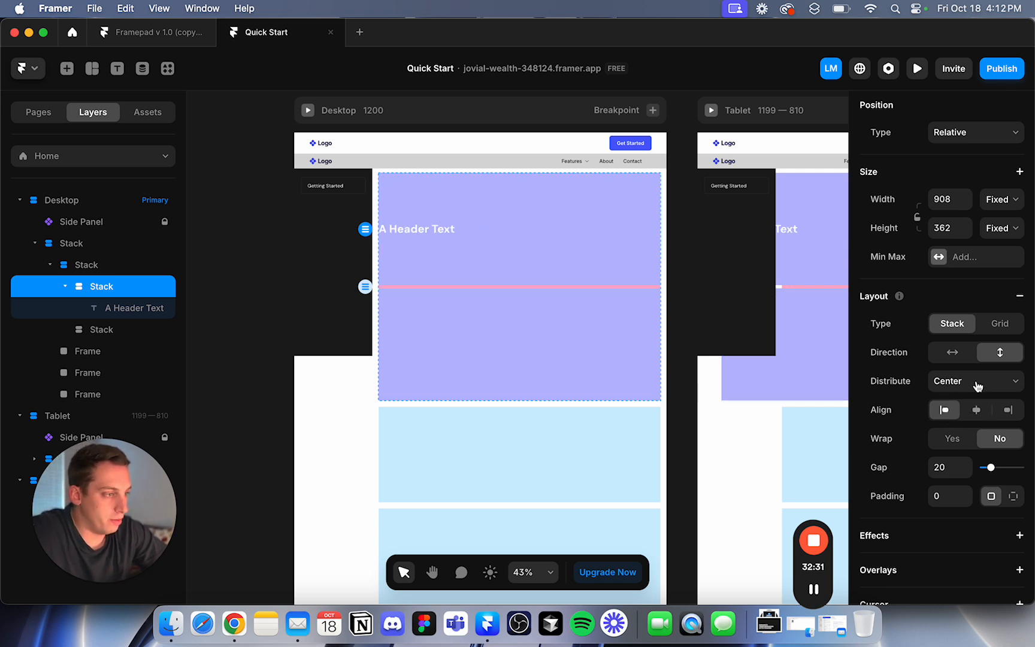
{"action": "left_click", "coordinate": [978, 385]}
{"action": "left_click", "coordinate": [969, 364]}
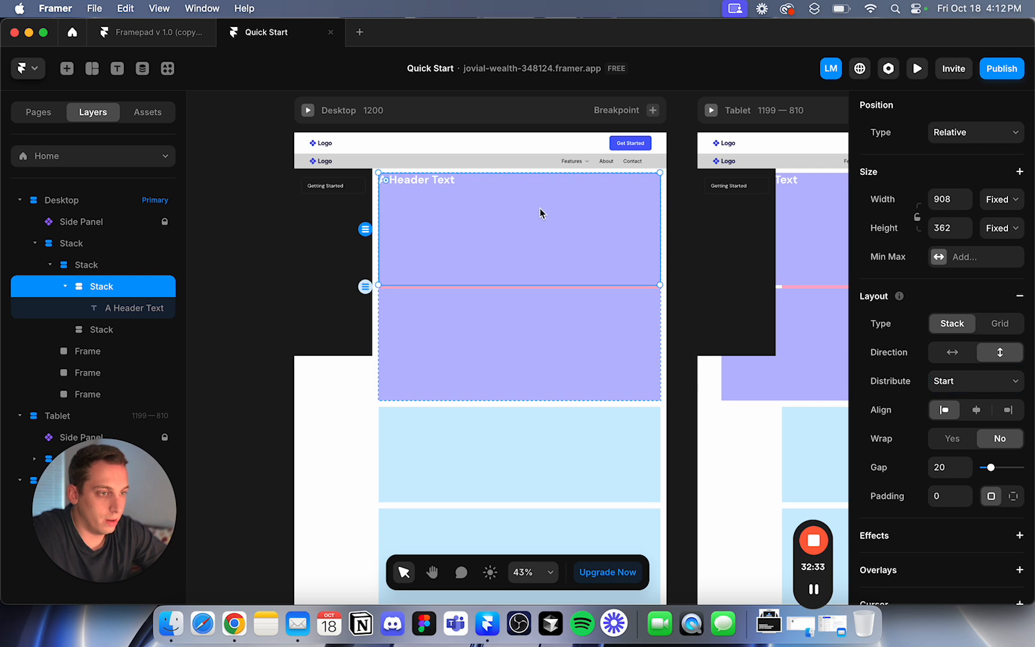
Set the header Stack's height to Fit Content and its width to Fill.
{"action": "left_click", "coordinate": [1011, 230]}
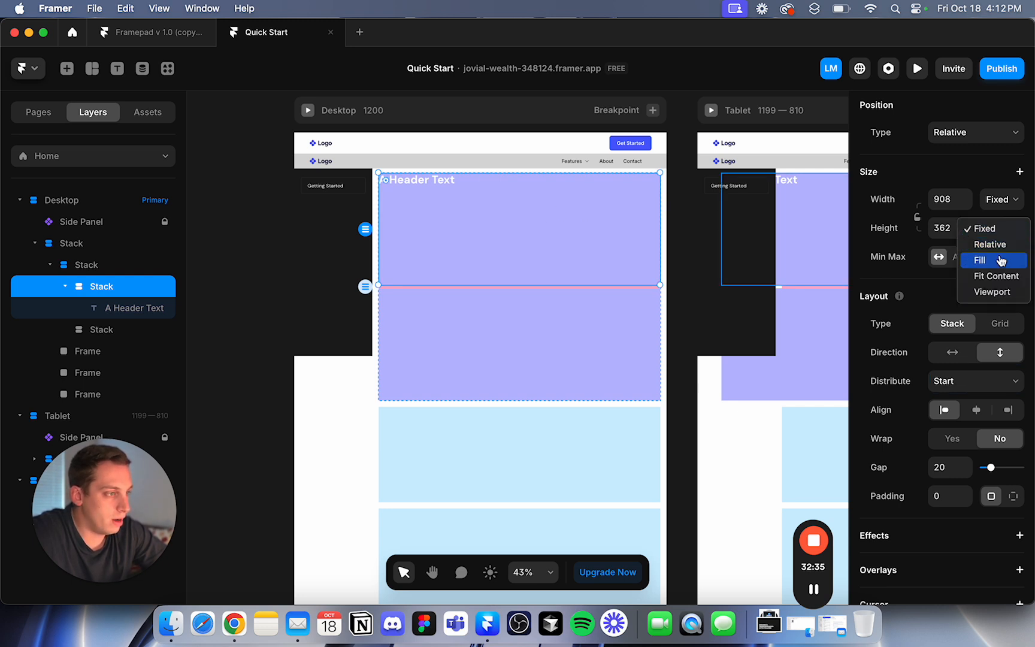
{"action": "left_click", "coordinate": [999, 273]}
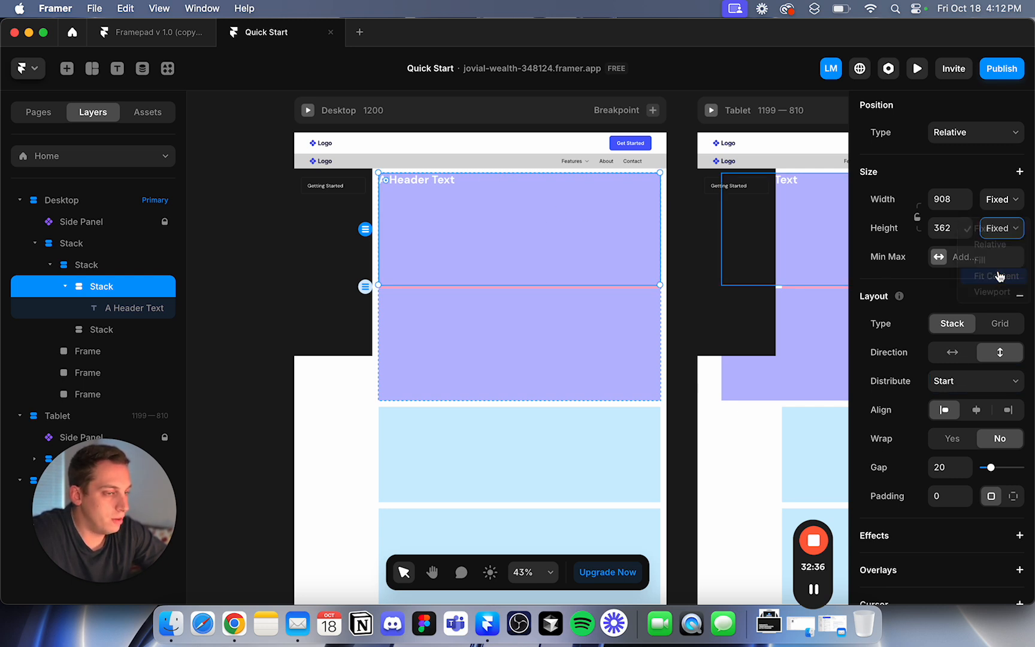
{"action": "left_click", "coordinate": [1010, 229]}
{"action": "left_click", "coordinate": [933, 201]}
{"action": "left_click", "coordinate": [1010, 199]}
{"action": "left_click", "coordinate": [994, 233]}
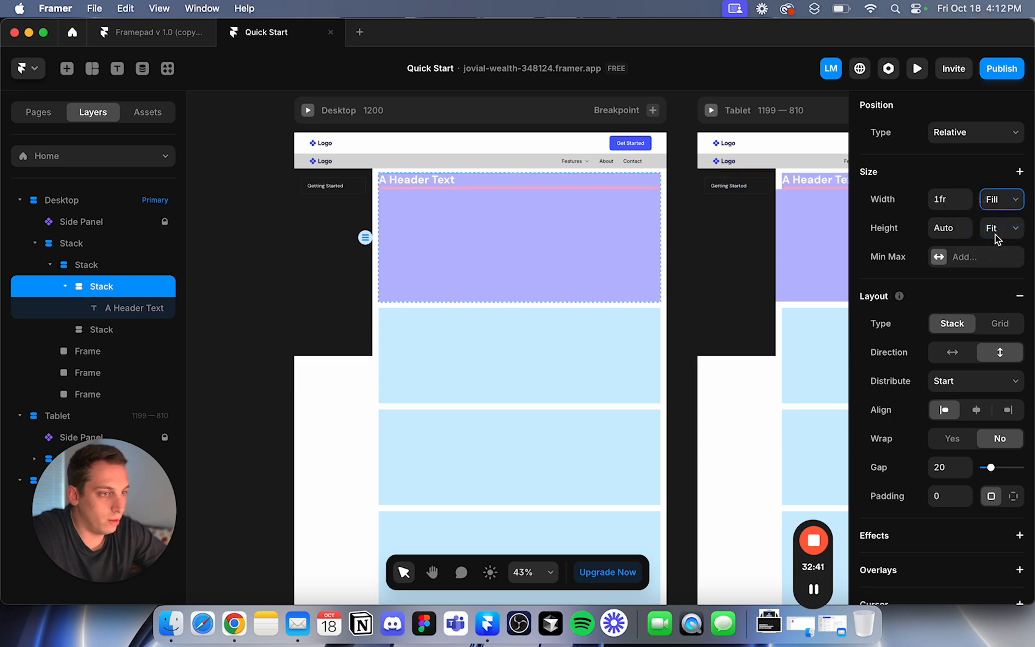
Examine the header and content Stacks in the Desktop and Tablet breakpoints and their nesting in the layer tree.
{"action": "scroll", "coordinate": [732, 242], "scroll_direction": "right", "scroll_amount": 5}
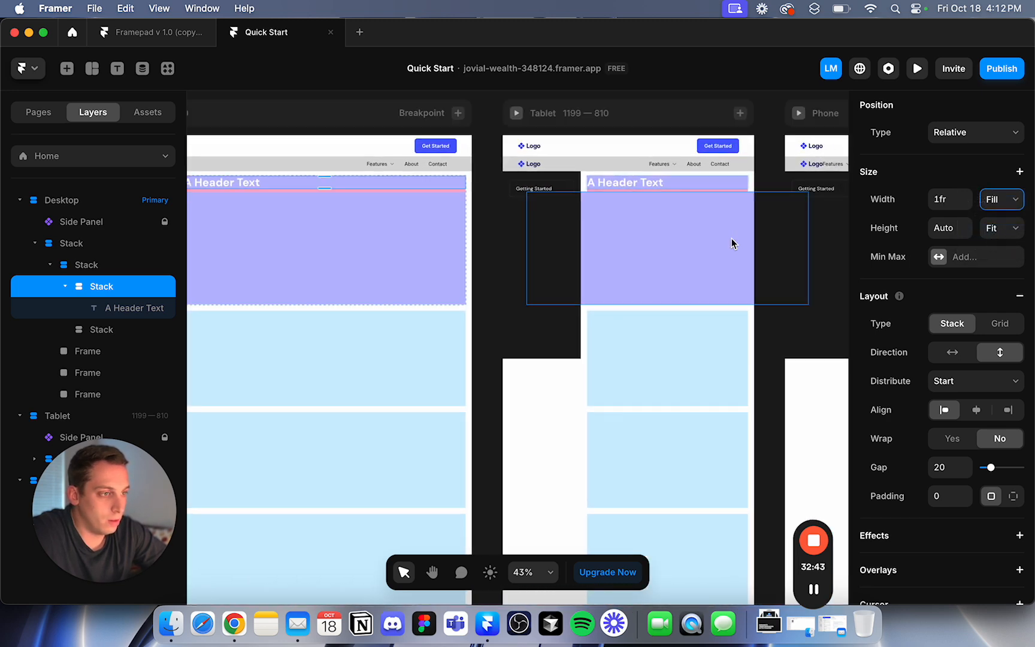
{"action": "scroll", "coordinate": [731, 242], "scroll_direction": "left", "scroll_amount": 9}
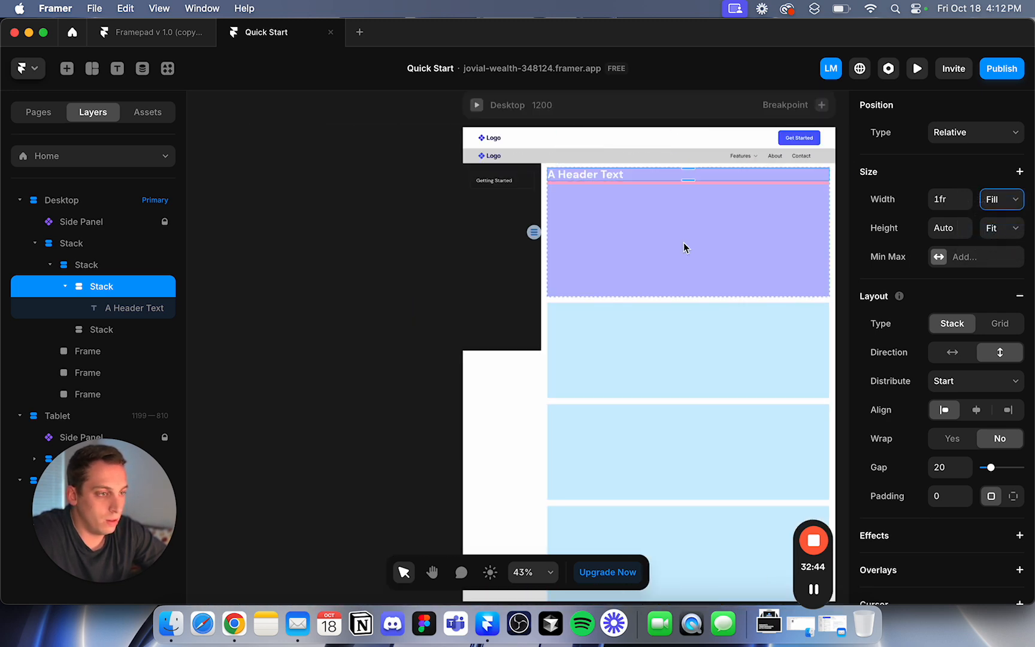
{"action": "left_click", "coordinate": [607, 217]}
{"action": "left_click", "coordinate": [363, 226]}
{"action": "left_click", "coordinate": [640, 212]}
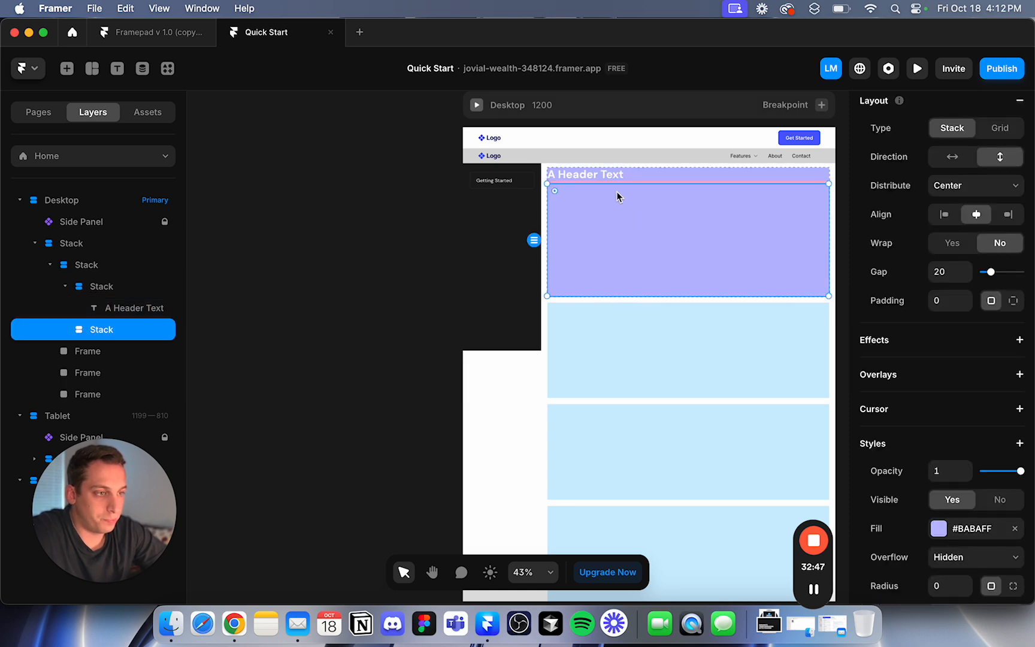
{"action": "left_click", "coordinate": [601, 177]}
{"action": "left_click", "coordinate": [157, 285]}
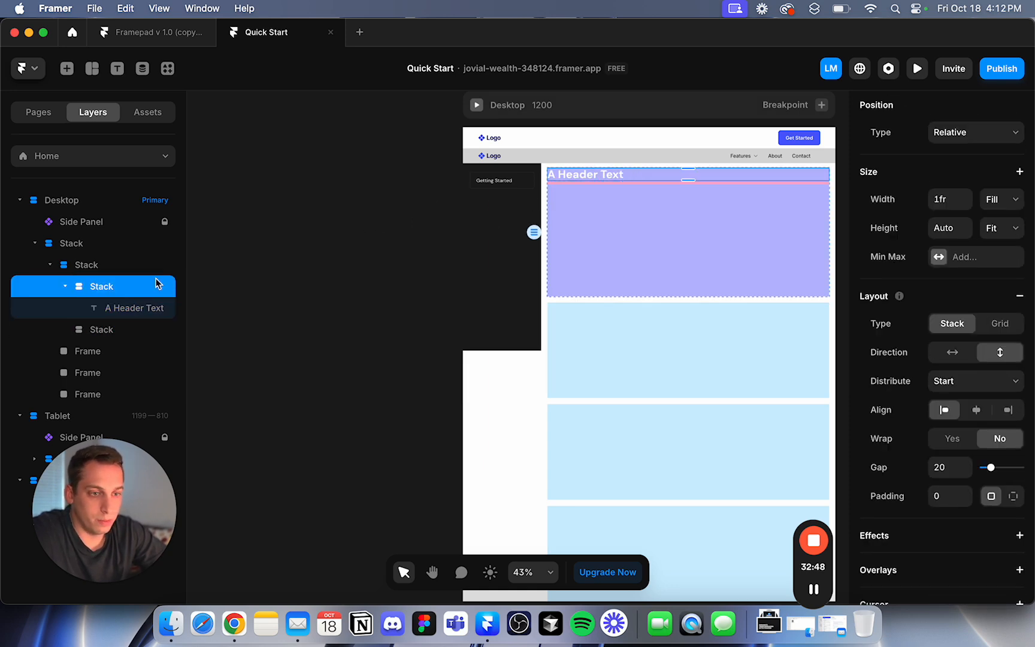
{"action": "left_click", "coordinate": [65, 288]}
{"action": "left_click", "coordinate": [65, 287]}
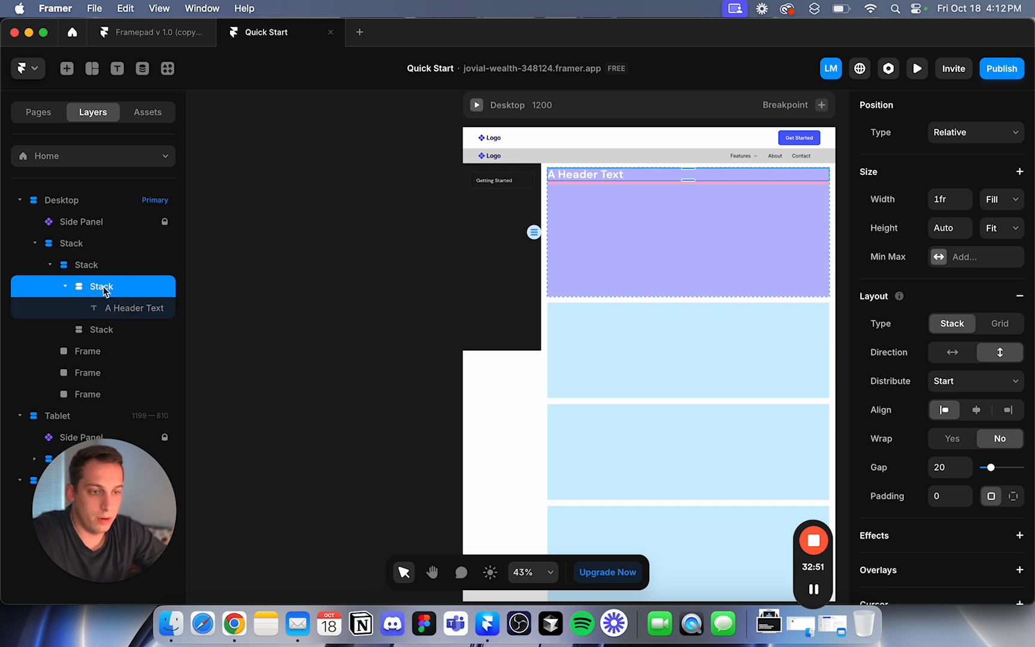
Duplicate the header text inside the first section's header Stack.
{"action": "left_click", "coordinate": [65, 288]}
{"action": "left_click", "coordinate": [62, 285]}
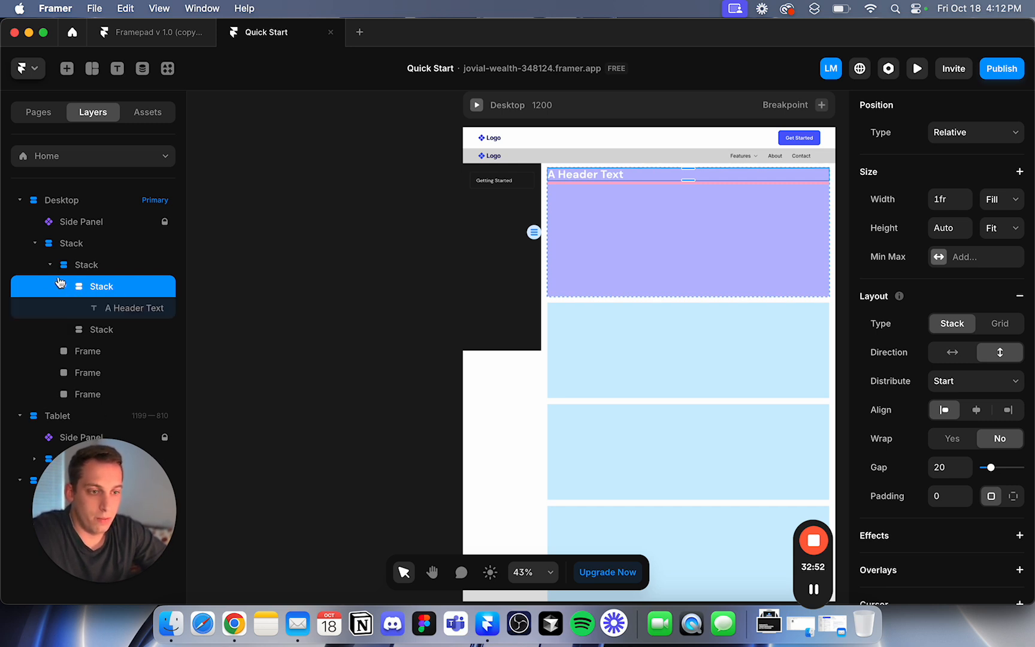
{"action": "left_click", "coordinate": [128, 309]}
{"action": "key", "text": "super+d"}
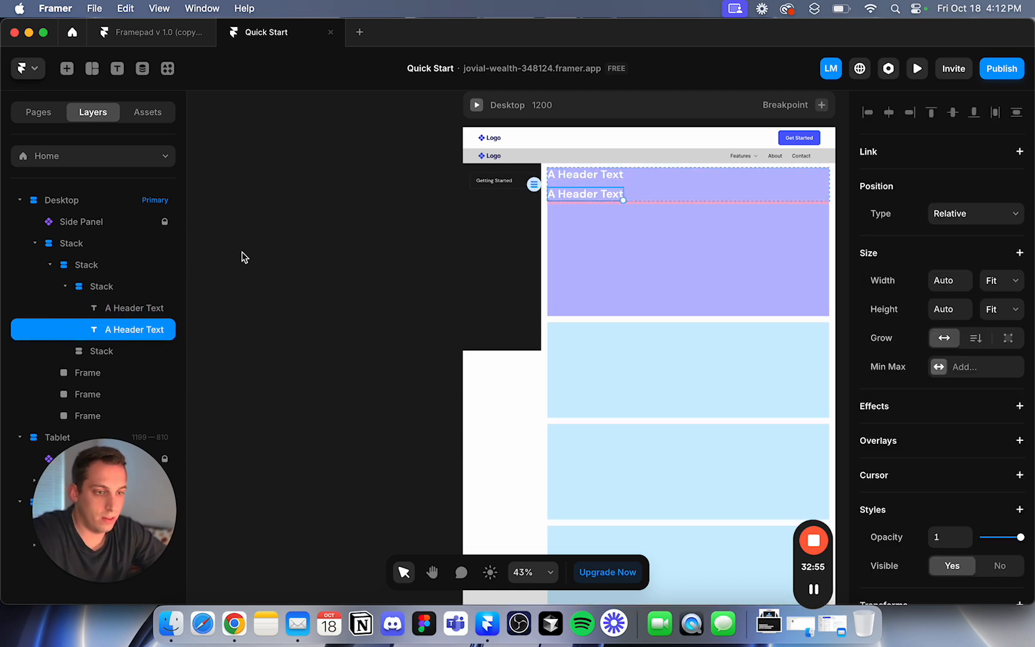
{"action": "left_click", "coordinate": [596, 195]}
{"action": "scroll", "coordinate": [945, 421], "scroll_direction": "down", "scroll_amount": 5}
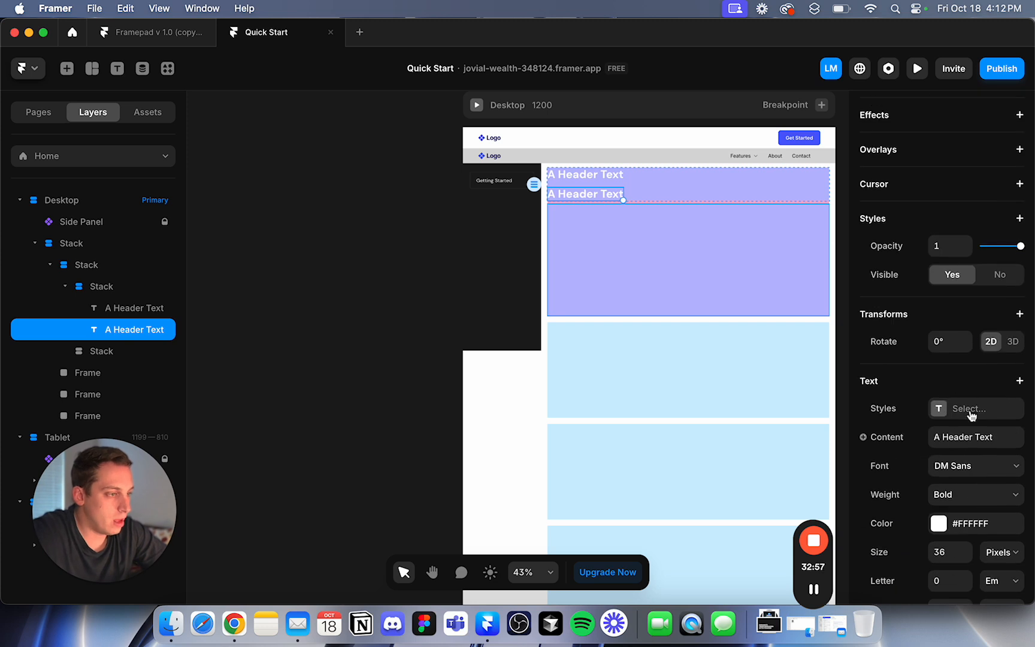
{"action": "left_click", "coordinate": [962, 490]}
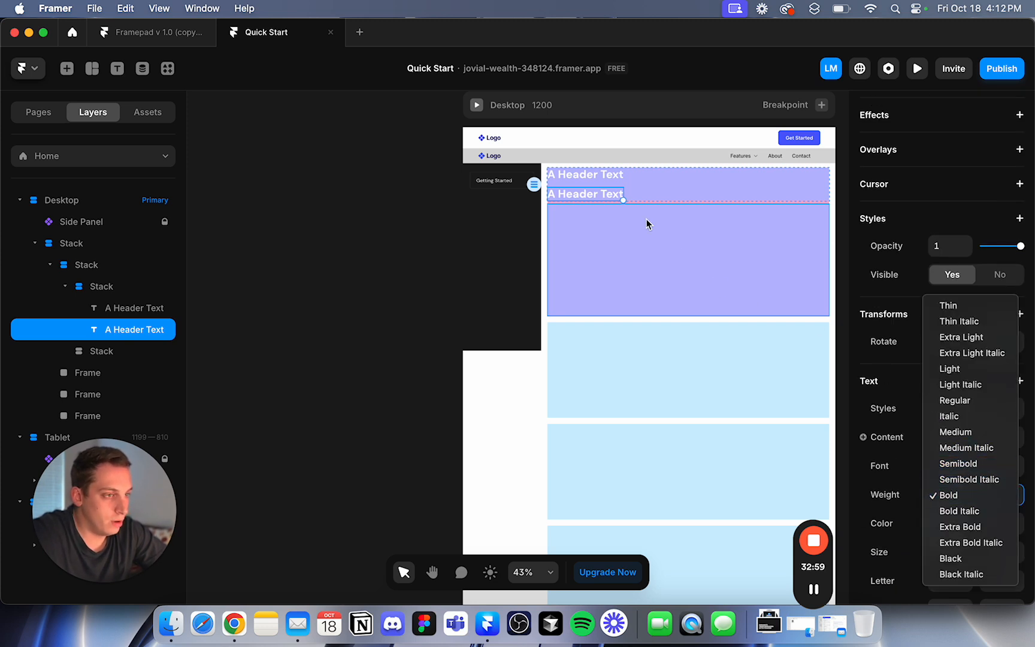
{"action": "left_click", "coordinate": [608, 180]}
Create a Heading 1 text style from the upper header text.
{"action": "left_click", "coordinate": [607, 179]}
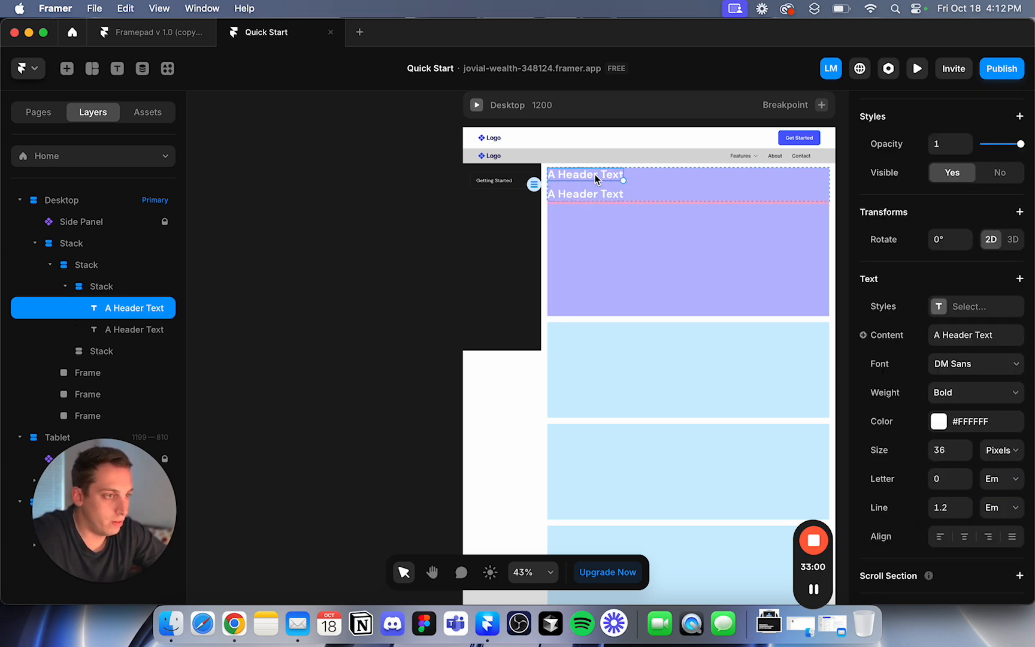
{"action": "left_click", "coordinate": [939, 307]}
{"action": "left_click", "coordinate": [743, 351]}
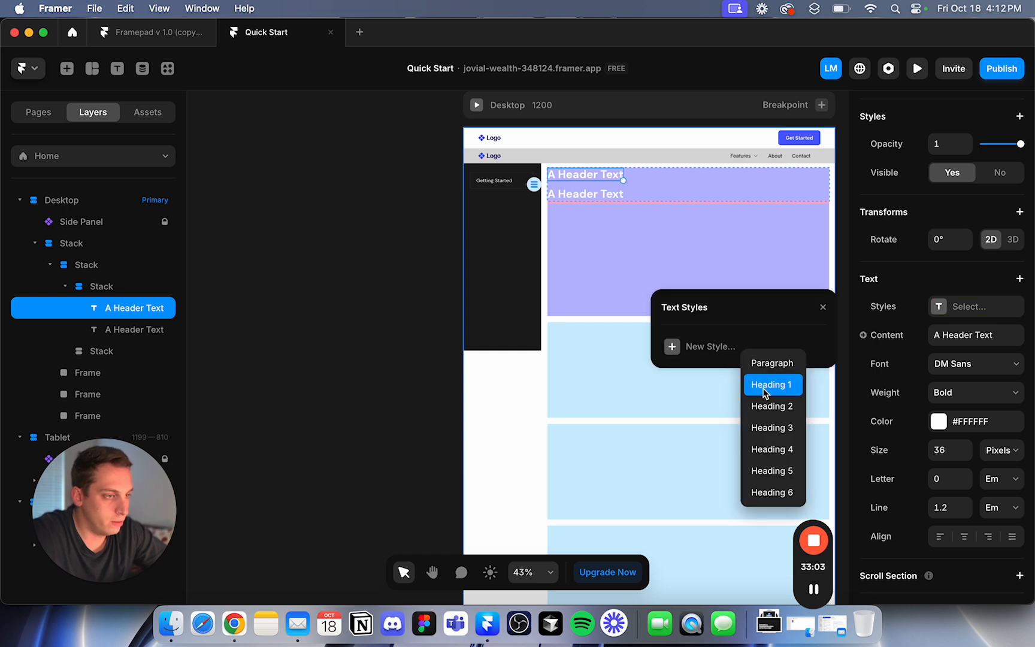
{"action": "left_click", "coordinate": [767, 385]}
Create a Paragraph text style from the duplicated header text.
{"action": "left_click", "coordinate": [617, 194]}
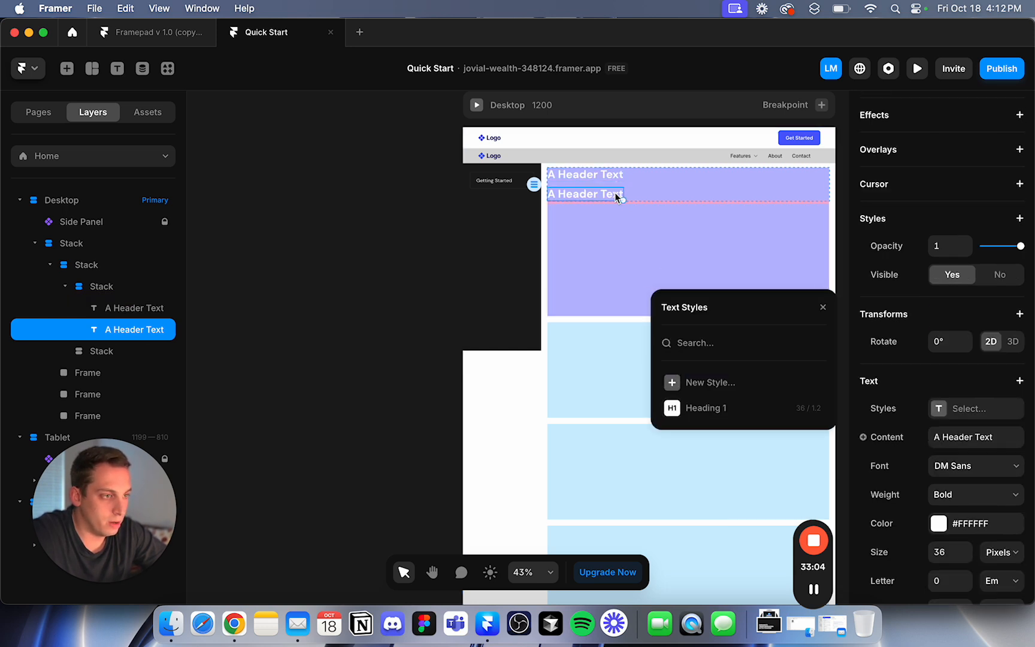
{"action": "left_click", "coordinate": [741, 381]}
{"action": "left_click", "coordinate": [766, 387]}
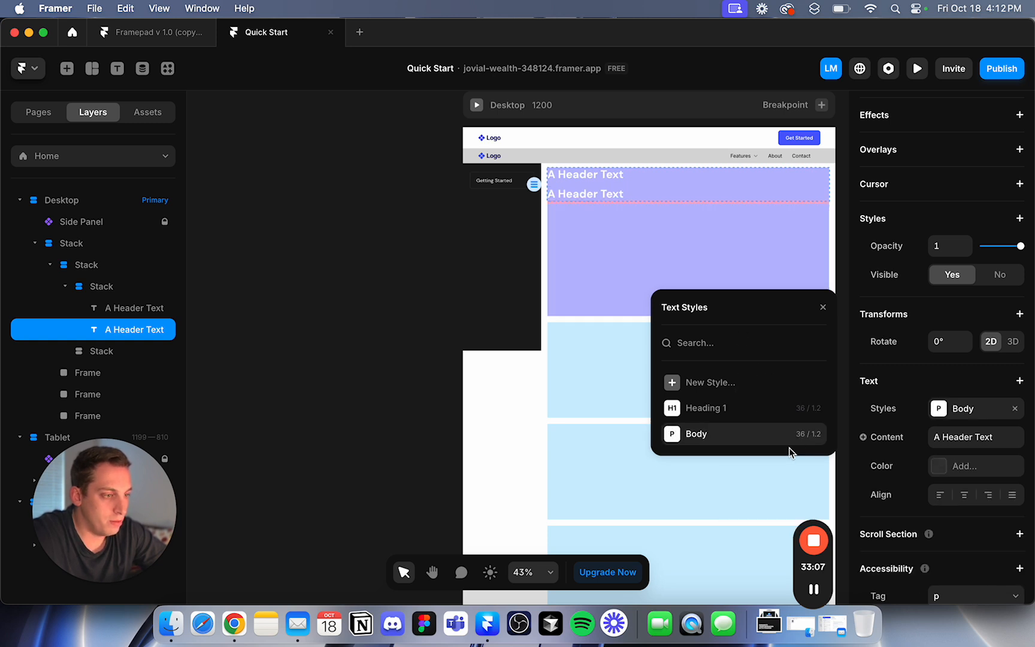
Set the Body text style's size to 16 and its weight to Regular.
{"action": "left_click", "coordinate": [814, 434]}
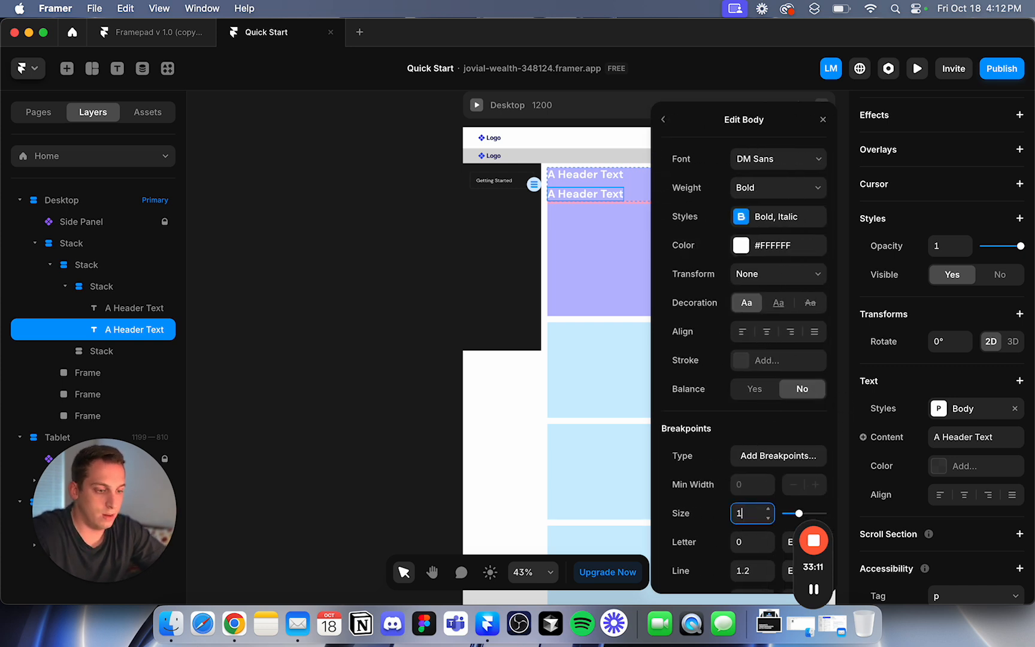
{"action": "key", "text": "Return"}
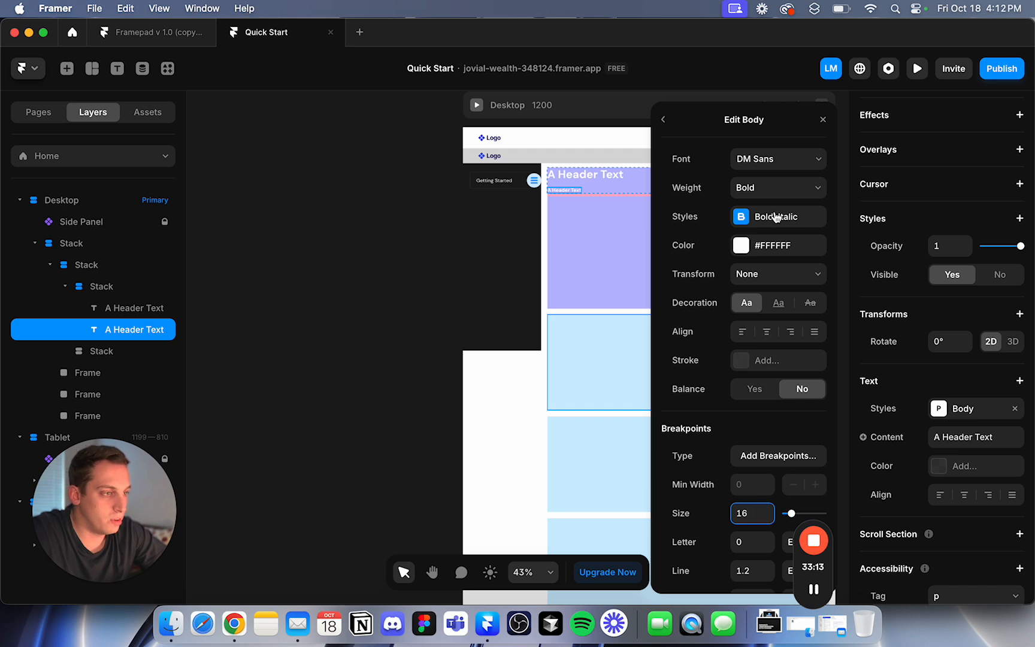
{"action": "left_click", "coordinate": [773, 193]}
{"action": "left_click", "coordinate": [758, 94]}
{"action": "left_click", "coordinate": [420, 204]}
Set the gap of the header Stack holding the two texts to 10.
{"action": "scroll", "coordinate": [647, 194], "scroll_direction": "up", "scroll_amount": 5}
{"action": "left_click", "coordinate": [614, 185]}
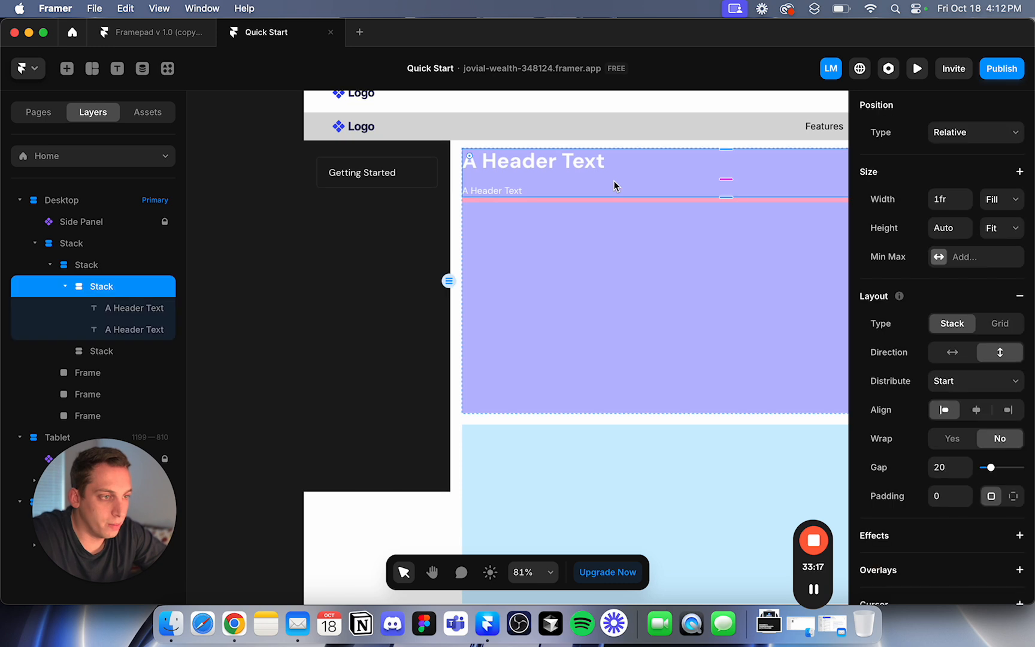
{"action": "scroll", "coordinate": [946, 419], "scroll_direction": "down", "scroll_amount": 1}
{"action": "left_click", "coordinate": [950, 446]}
{"action": "type", "text": "10"}
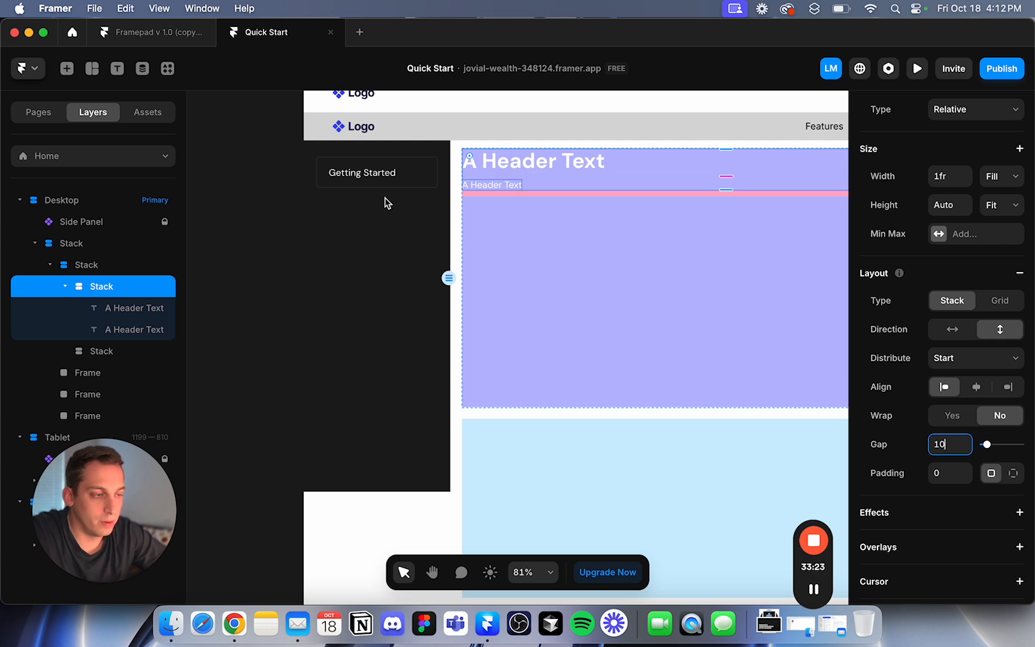
{"action": "left_click", "coordinate": [230, 232]}
Insert an Image element into the empty content Stack below the header texts.
{"action": "left_click", "coordinate": [566, 245]}
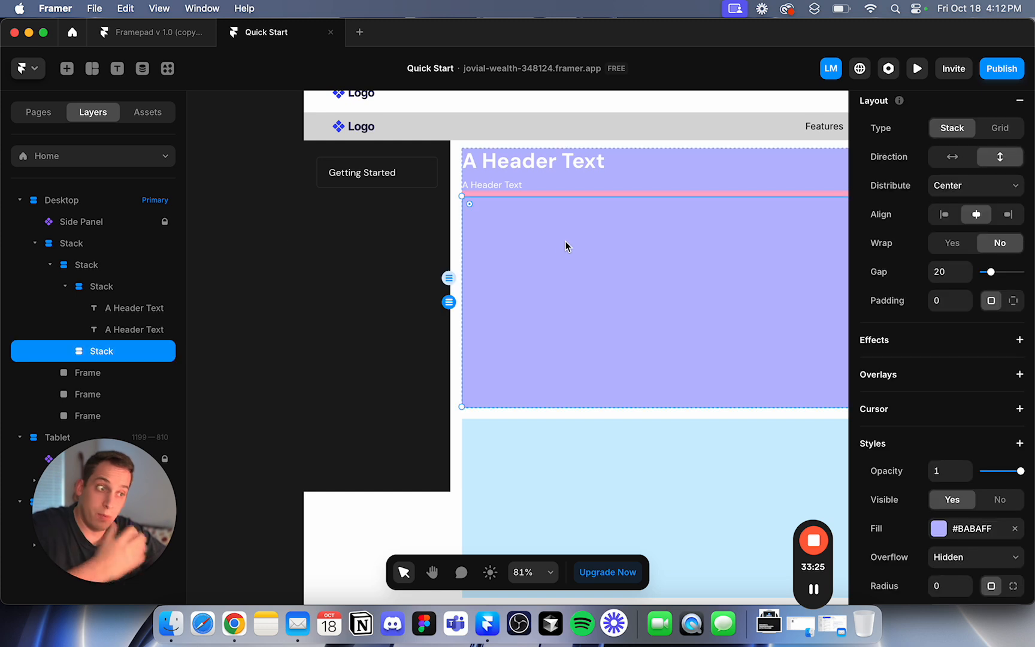
{"action": "scroll", "coordinate": [234, 306], "scroll_direction": "right", "scroll_amount": 1}
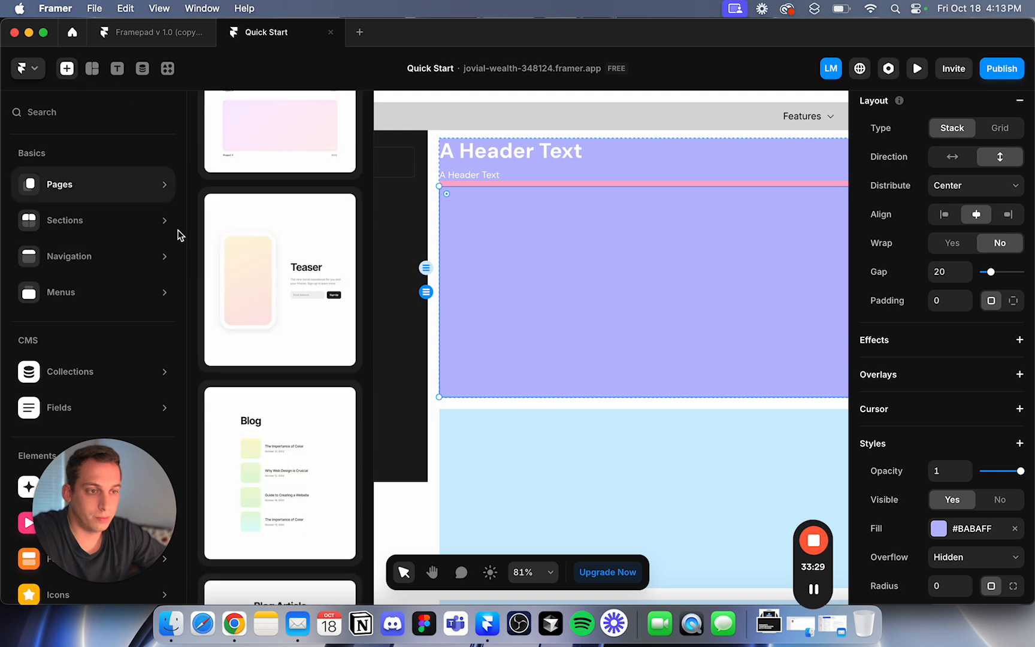
{"action": "type", "text": "image"}
{"action": "left_click_drag", "start_coordinate": [66, 206], "coordinate": [615, 286]}
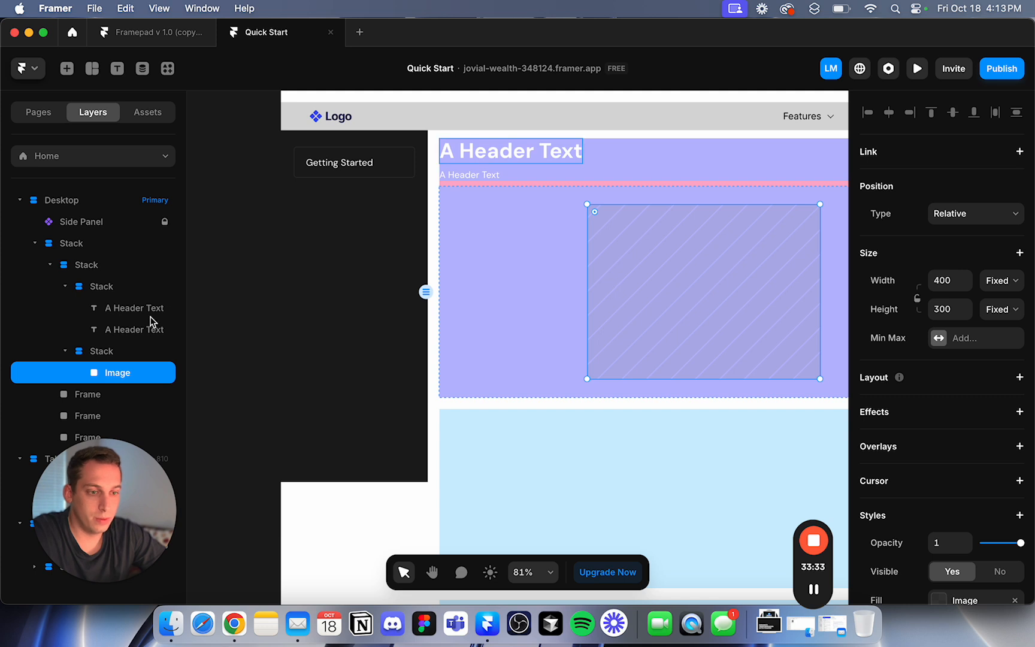
Align the content Stack holding the image to the left and set its distribution to Start.
{"action": "left_click", "coordinate": [121, 355]}
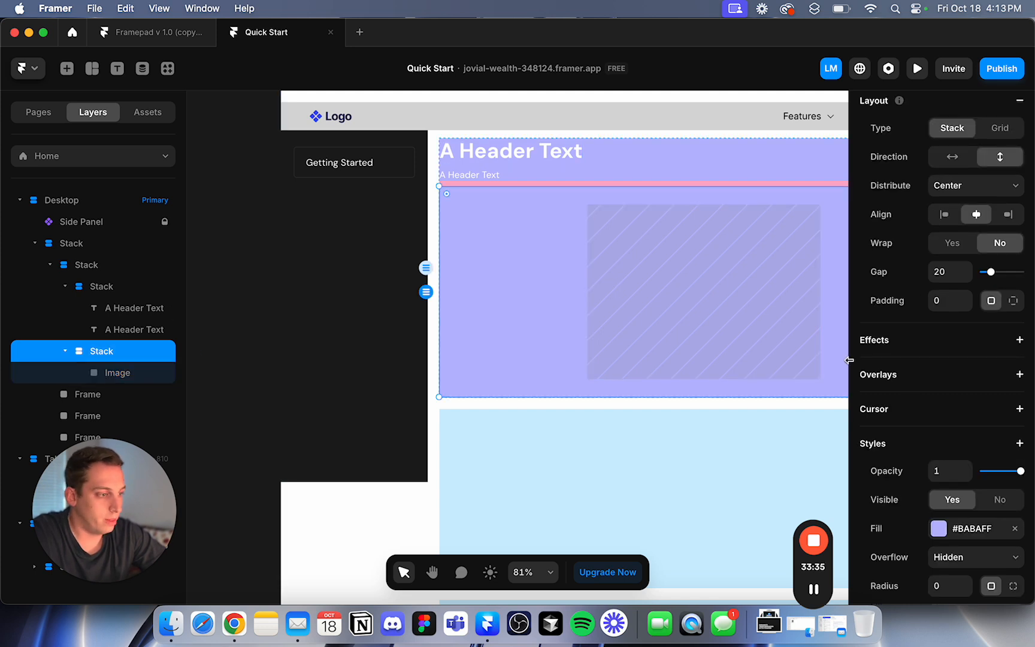
{"action": "scroll", "coordinate": [938, 330], "scroll_direction": "up", "scroll_amount": 2}
{"action": "left_click", "coordinate": [944, 262]}
{"action": "left_click", "coordinate": [953, 234]}
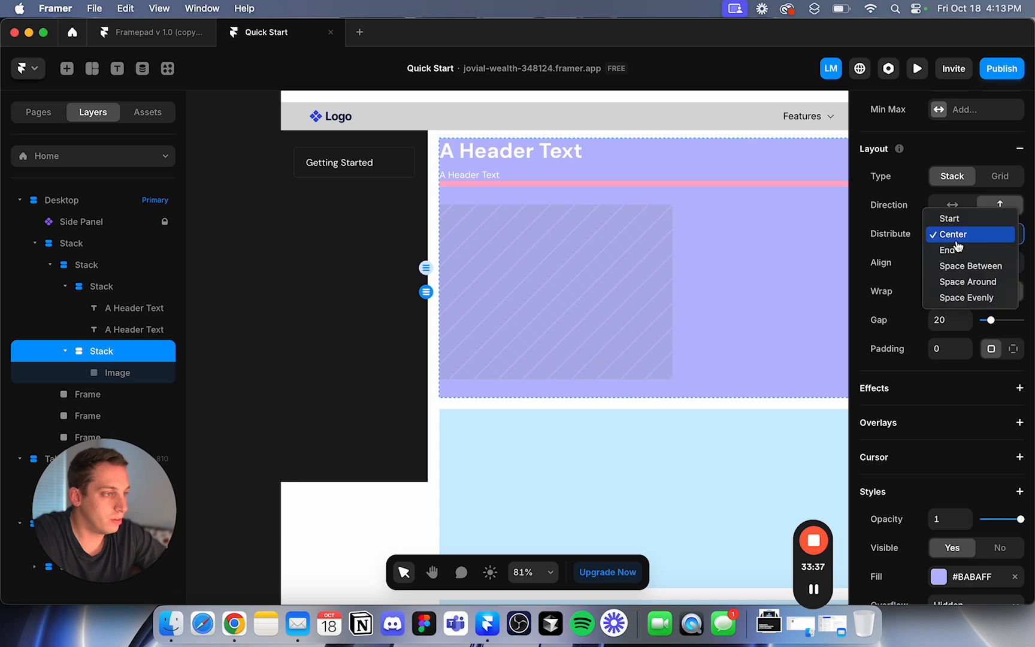
{"action": "left_click", "coordinate": [952, 219]}
Set the content Stack's height and width to Fit Content.
{"action": "scroll", "coordinate": [981, 238], "scroll_direction": "up", "scroll_amount": 5}
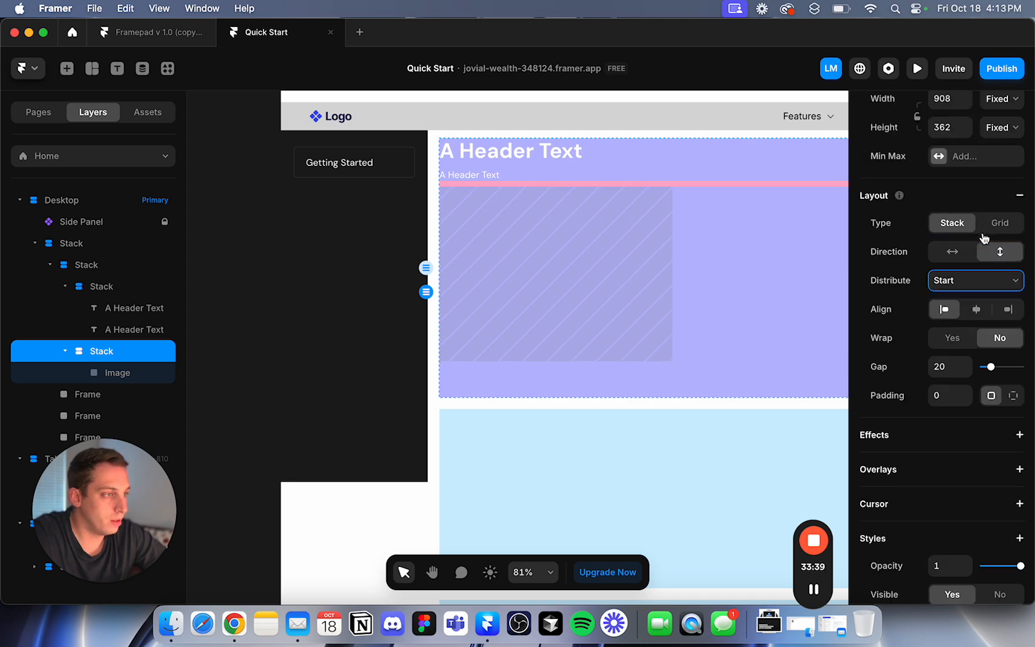
{"action": "left_click", "coordinate": [1008, 313]}
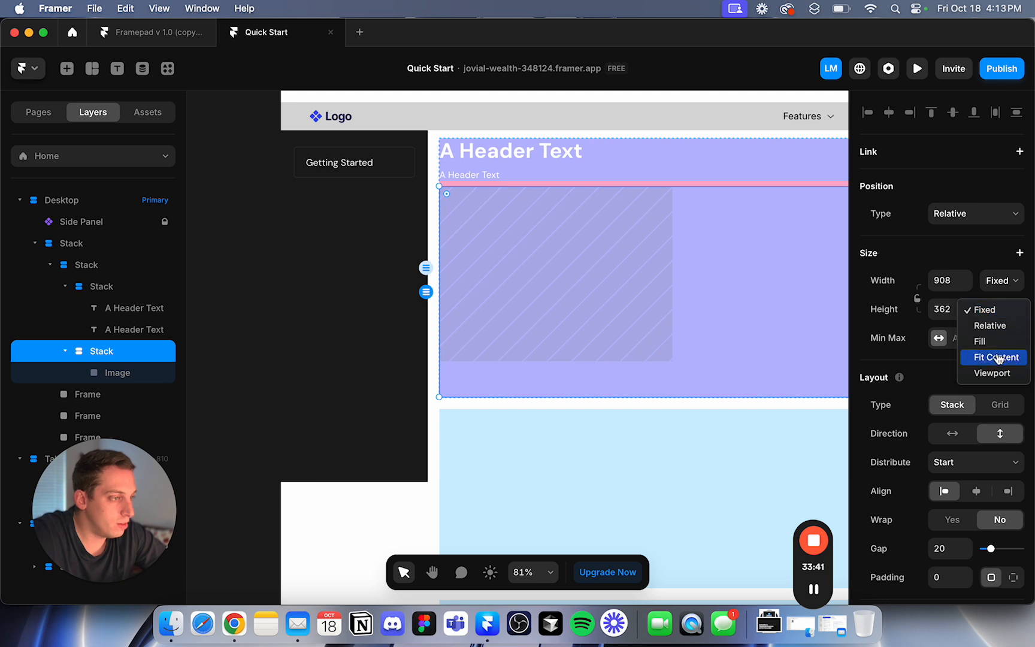
{"action": "left_click", "coordinate": [998, 357]}
{"action": "left_click", "coordinate": [1004, 282]}
{"action": "left_click", "coordinate": [998, 328]}
Try left alignment on the first section's outer Stack and set it back to center.
{"action": "scroll", "coordinate": [482, 274], "scroll_direction": "down", "scroll_amount": 3}
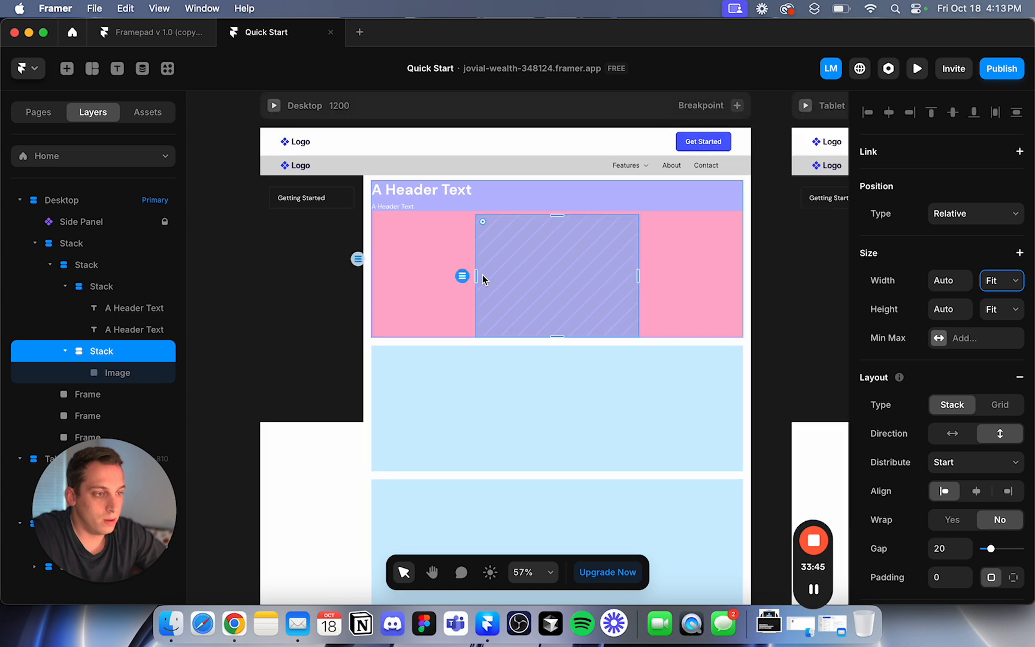
{"action": "left_click", "coordinate": [414, 282]}
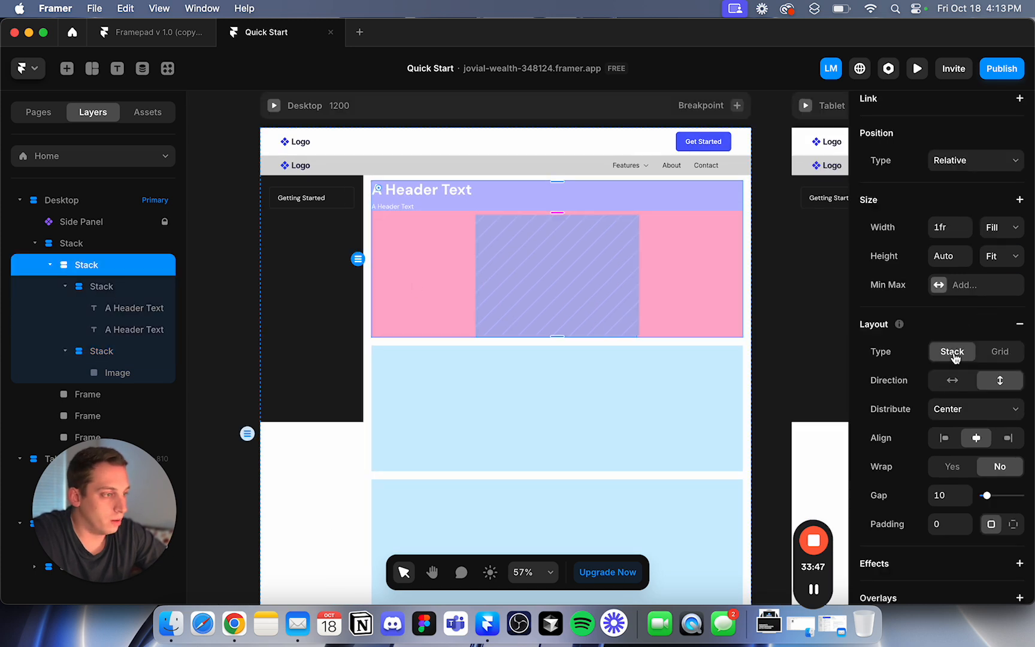
{"action": "left_click", "coordinate": [945, 438]}
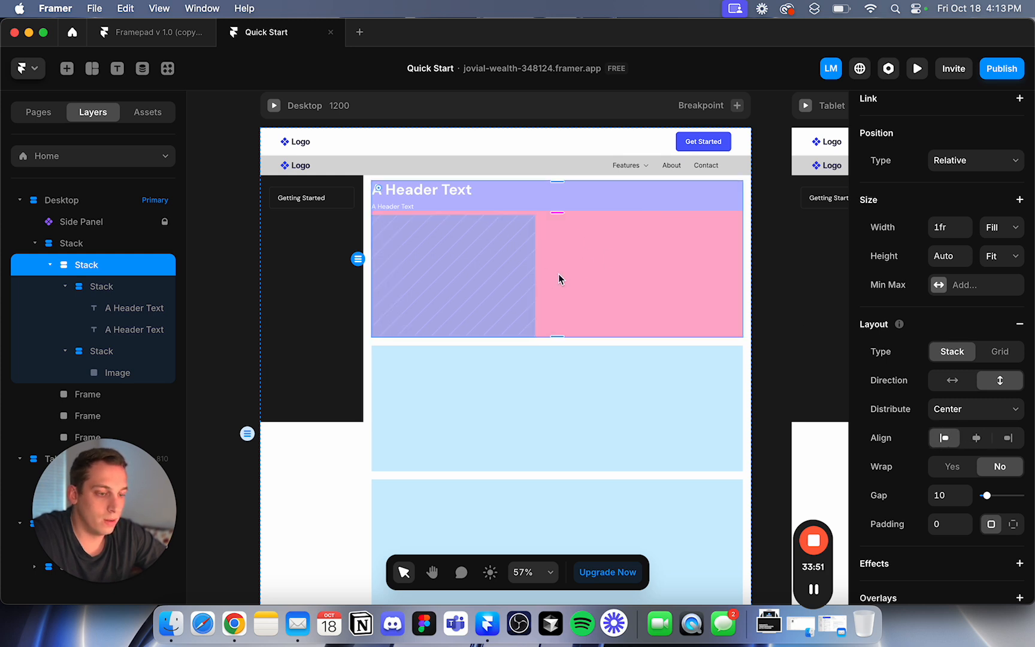
{"action": "left_click", "coordinate": [976, 438]}
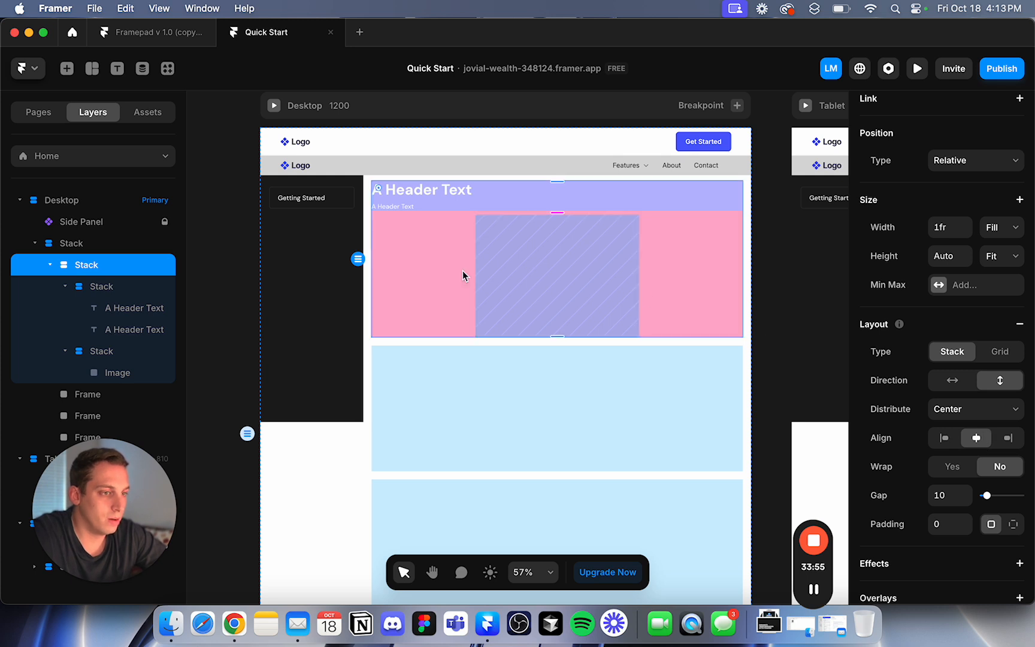
Switch to Chrome to examine the layout of Midjourney's Web Quick Start page, and return to Framer.
{"action": "left_click", "coordinate": [234, 623]}
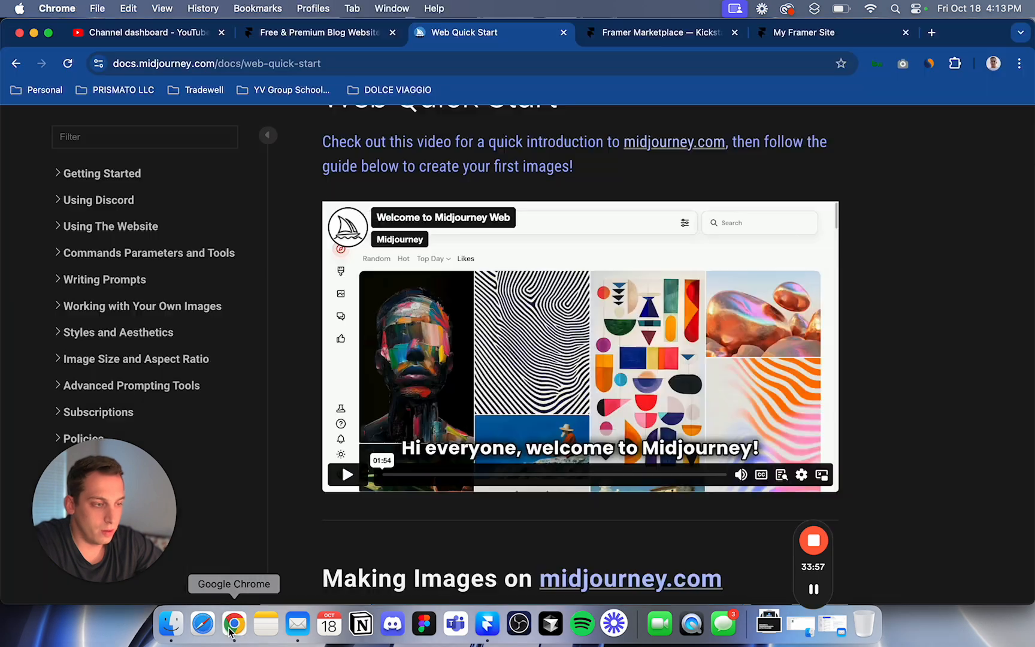
{"action": "scroll", "coordinate": [337, 275], "scroll_direction": "up", "scroll_amount": 3}
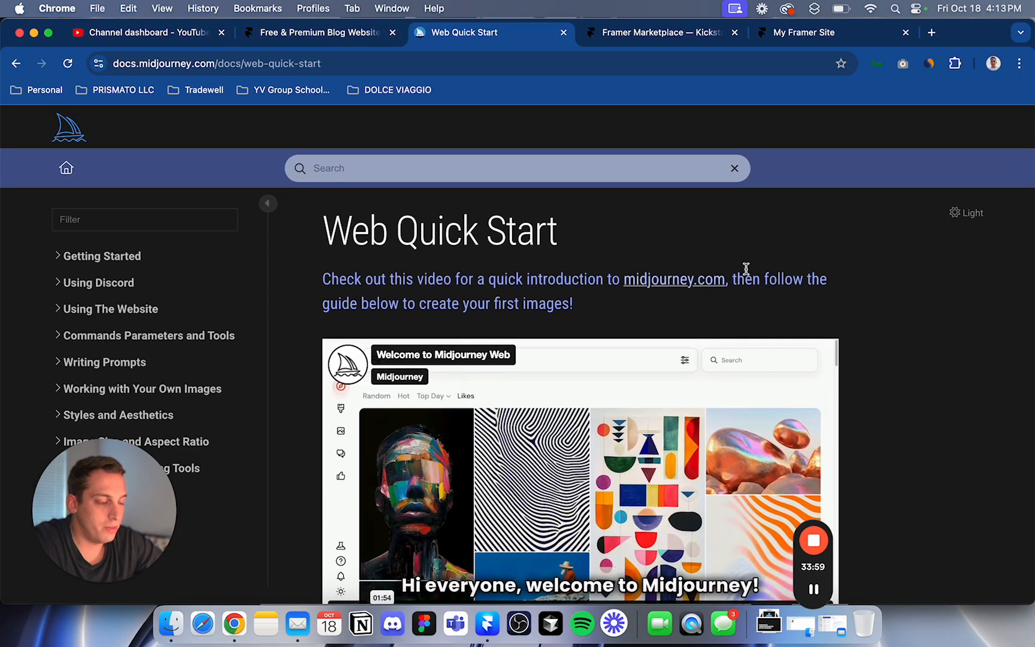
{"action": "scroll", "coordinate": [765, 274], "scroll_direction": "down", "scroll_amount": 10}
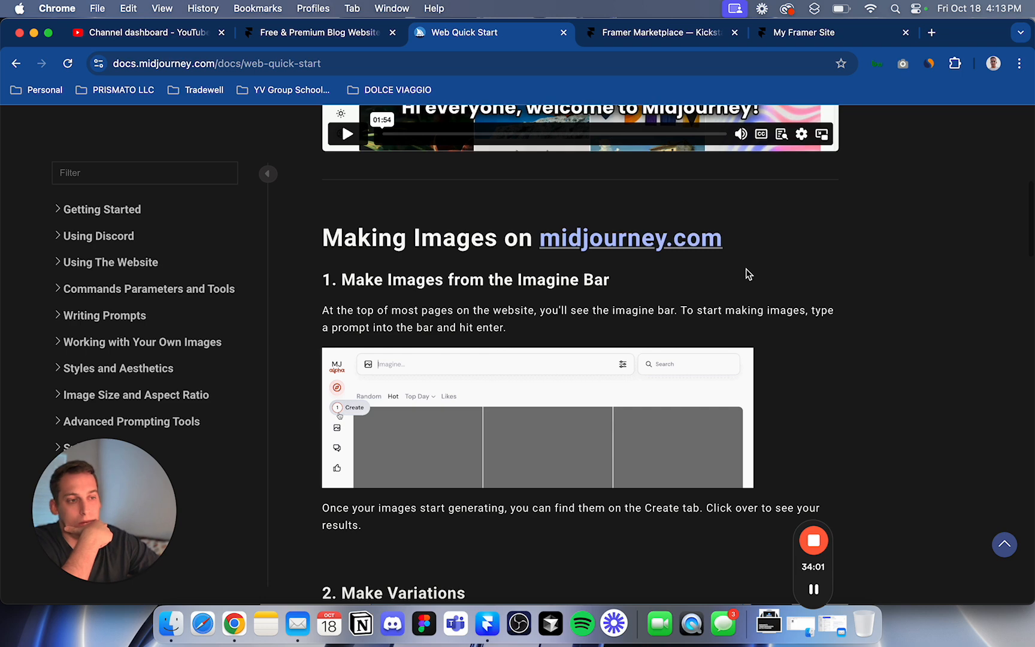
{"action": "scroll", "coordinate": [746, 274], "scroll_direction": "up", "scroll_amount": 8}
{"action": "scroll", "coordinate": [745, 274], "scroll_direction": "down", "scroll_amount": 2}
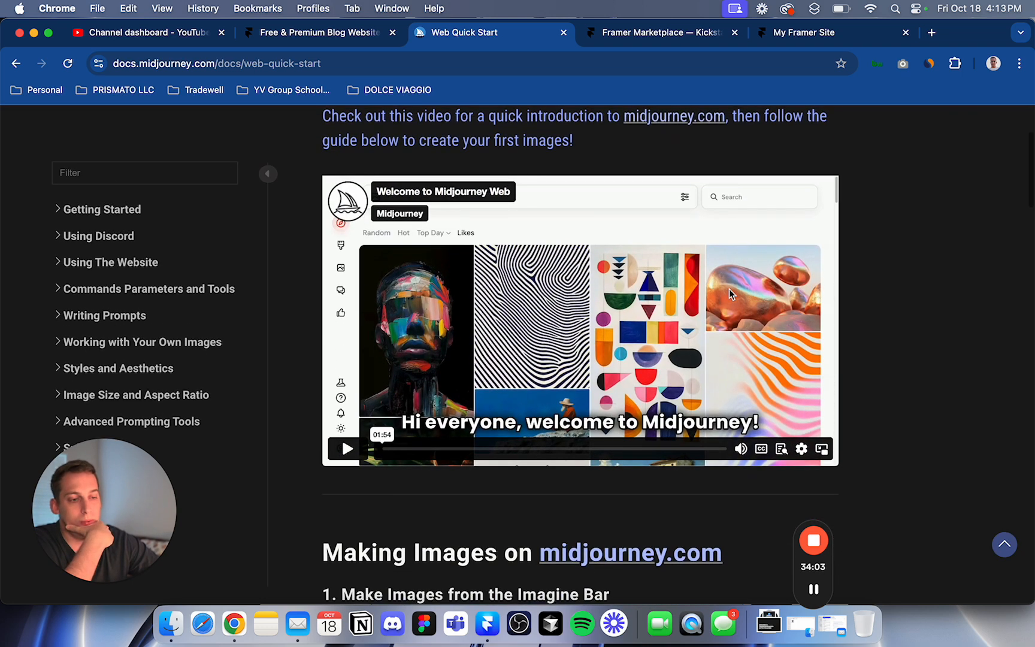
{"action": "left_click", "coordinate": [495, 628]}
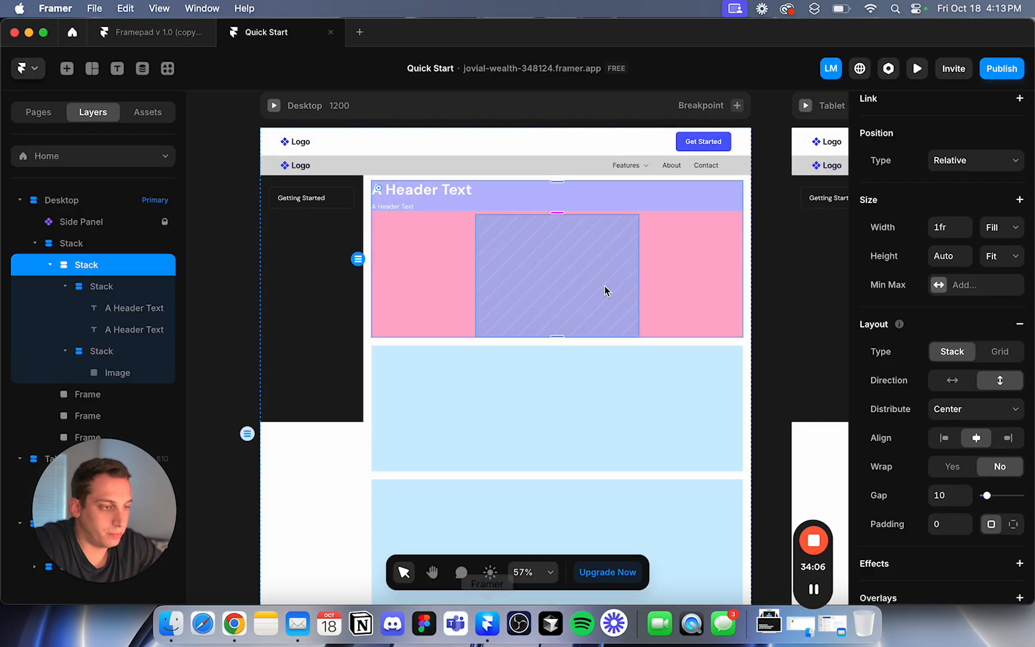
Set the width of the image and of the content Stack around it to Fill.
{"action": "left_click", "coordinate": [495, 276]}
{"action": "left_click_drag", "start_coordinate": [474, 267], "coordinate": [347, 238]}
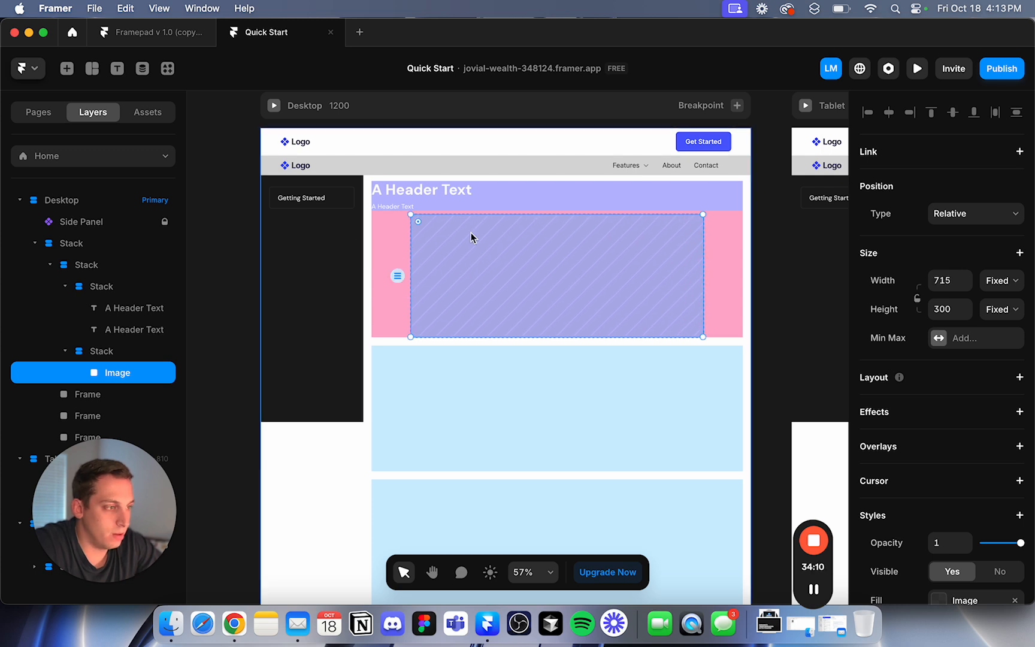
{"action": "left_click", "coordinate": [1001, 281]}
{"action": "left_click", "coordinate": [989, 312]}
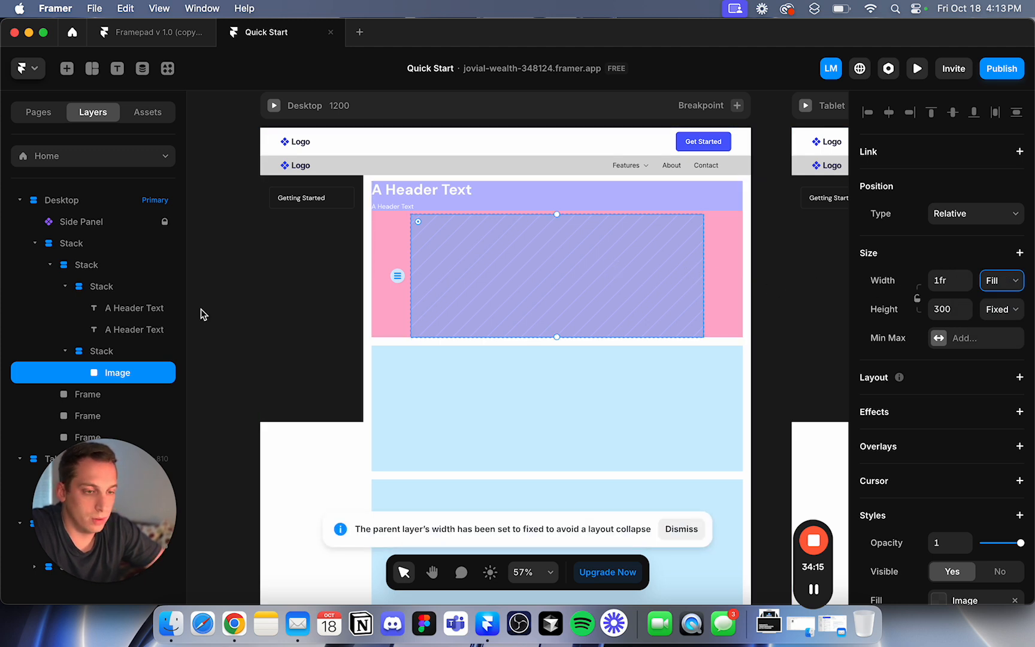
{"action": "left_click", "coordinate": [105, 357]}
{"action": "left_click", "coordinate": [1007, 282]}
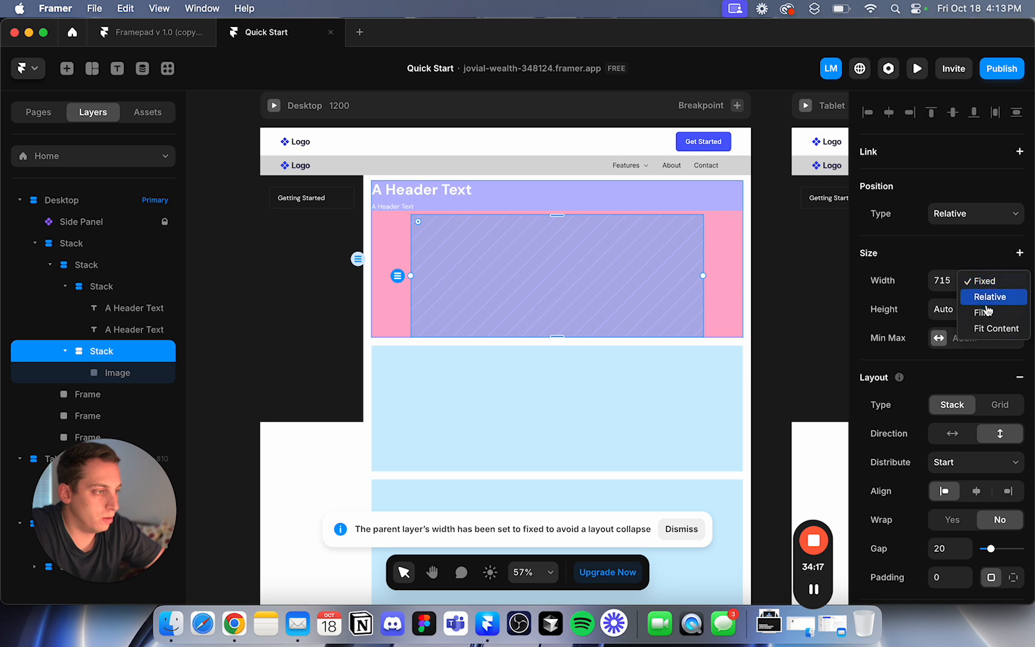
{"action": "left_click", "coordinate": [993, 312]}
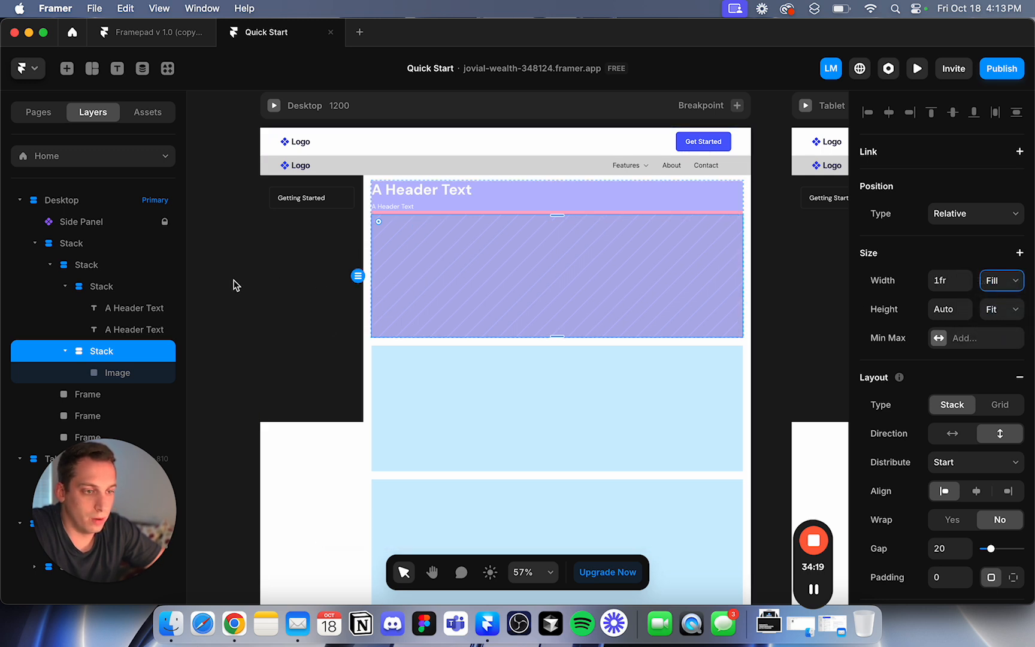
{"action": "left_click", "coordinate": [466, 261]}
Duplicate the header Stack and move the copy below the image's content Stack.
{"action": "scroll", "coordinate": [389, 251], "scroll_direction": "down", "scroll_amount": 2}
{"action": "scroll", "coordinate": [393, 249], "scroll_direction": "right", "scroll_amount": 1}
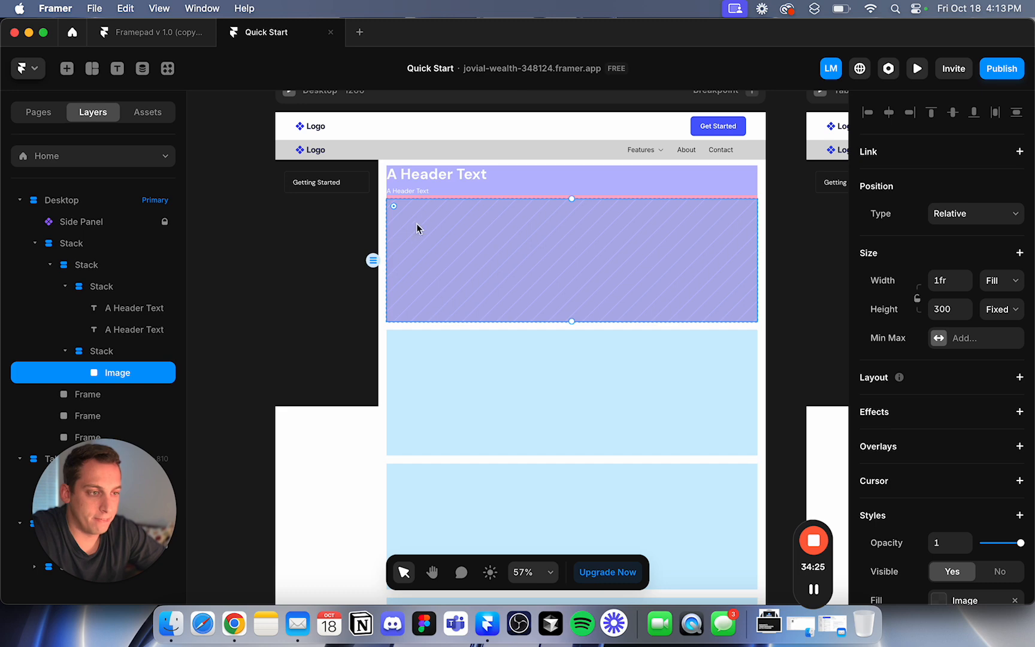
{"action": "left_click", "coordinate": [519, 192]}
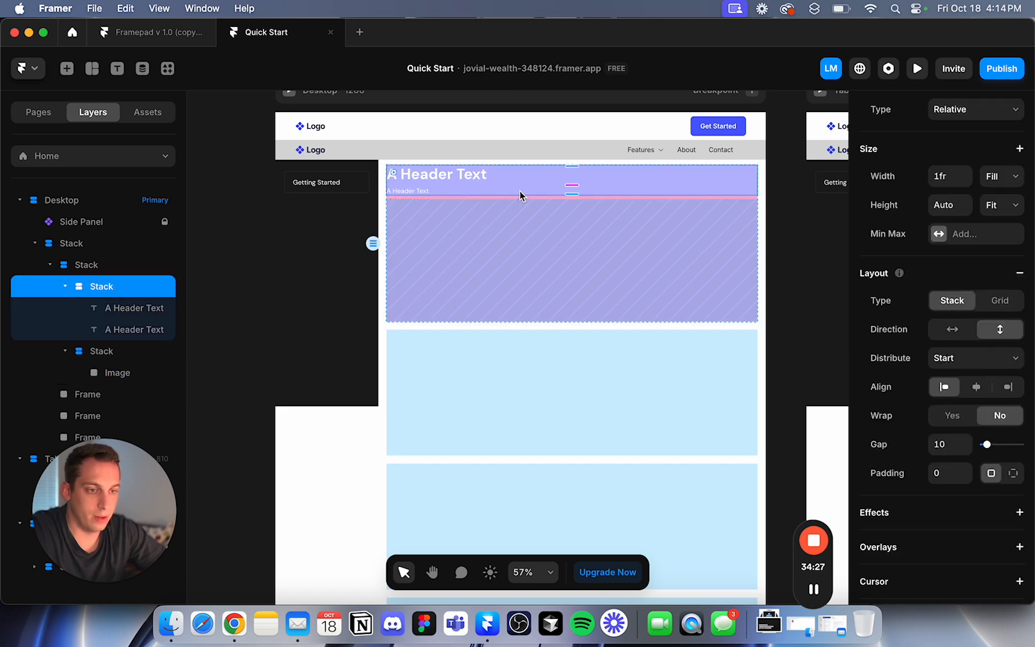
{"action": "key", "text": "super+d"}
{"action": "left_click", "coordinate": [67, 354]}
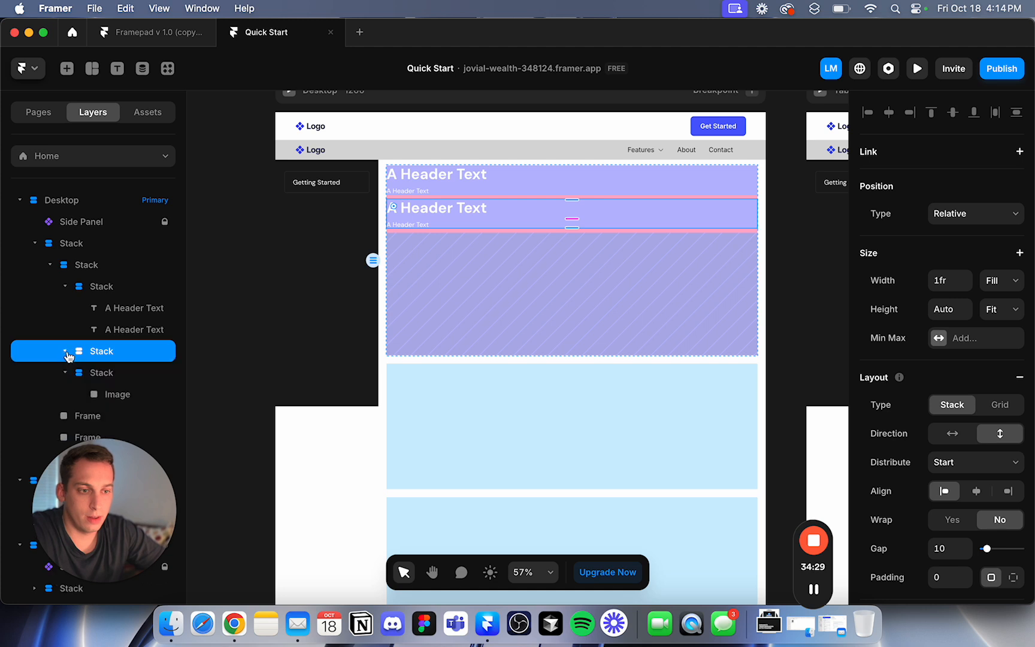
{"action": "mouse_move", "coordinate": [103, 354]}
{"action": "left_mouse_down"}
{"action": "mouse_move", "coordinate": [103, 390]}
{"action": "mouse_move", "coordinate": [114, 360]}
{"action": "left_mouse_up"}
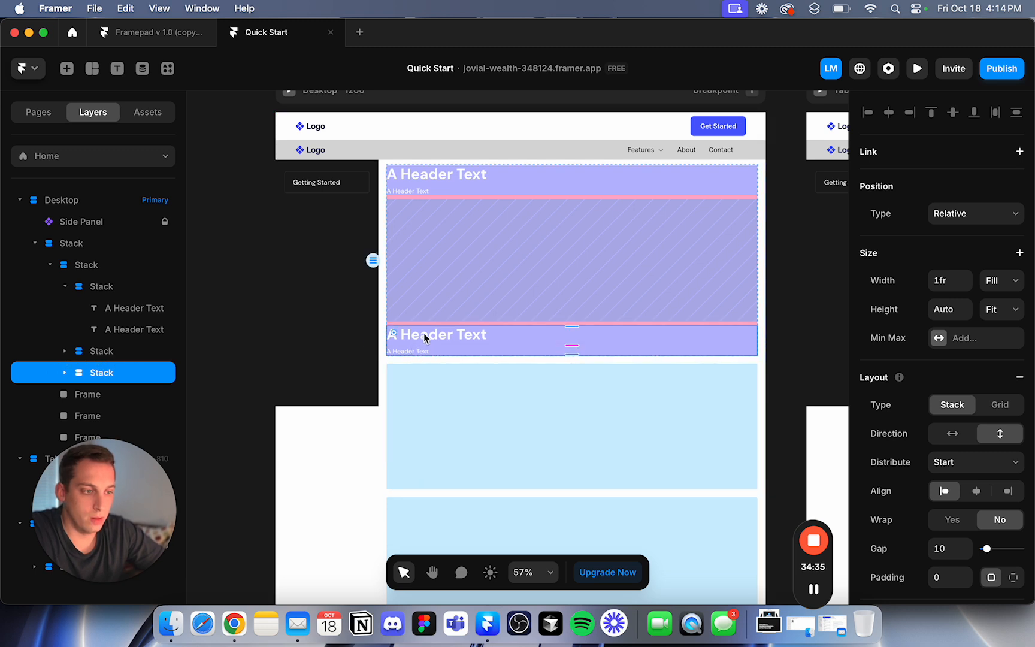
Delete the large heading from the duplicated Stack below the image and select its remaining body text.
{"action": "left_click", "coordinate": [65, 373]}
{"action": "left_click", "coordinate": [102, 391]}
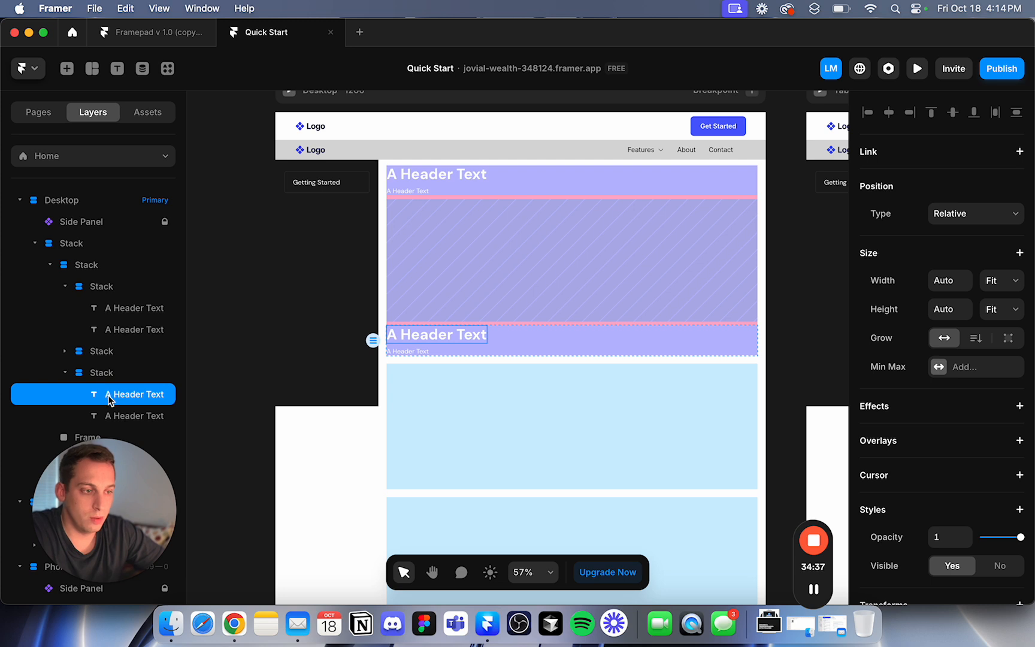
{"action": "key", "text": "Delete"}
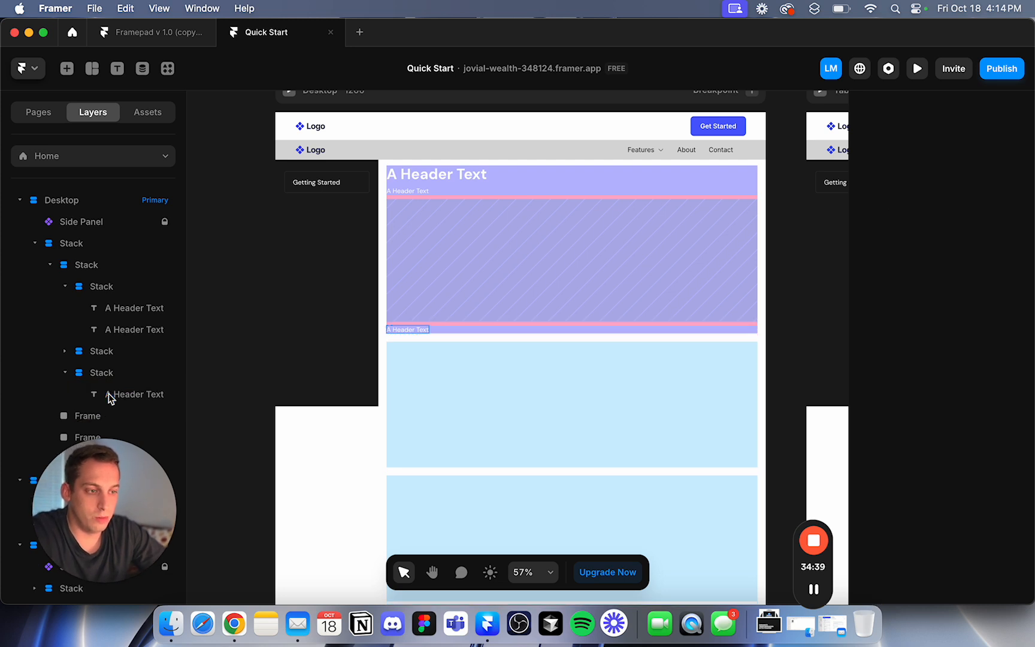
{"action": "scroll", "coordinate": [939, 397], "scroll_direction": "down", "scroll_amount": 6}
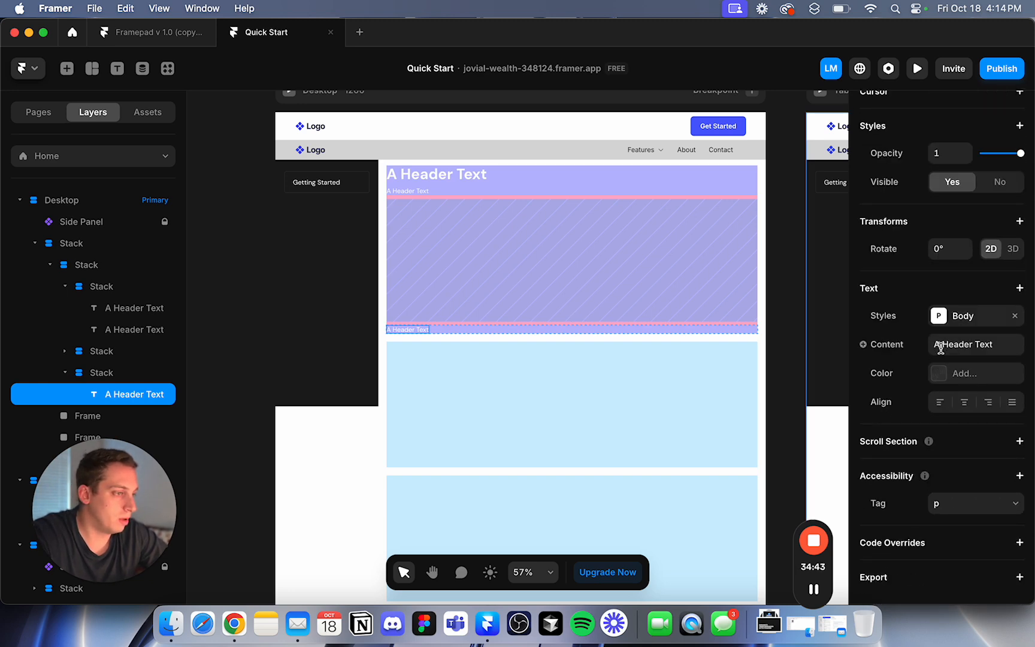
Try to clear the content of the header text in the bottom stack.
{"action": "left_click", "coordinate": [941, 346]}
{"action": "key", "text": "BackSpace"}
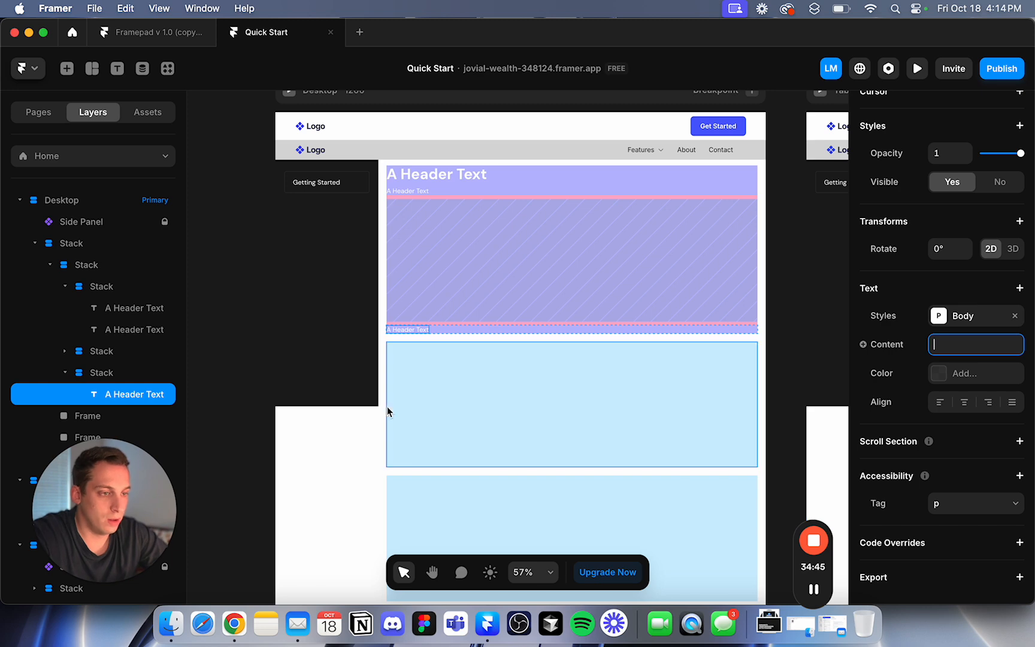
{"action": "left_click", "coordinate": [352, 406]}
{"action": "left_click", "coordinate": [453, 329]}
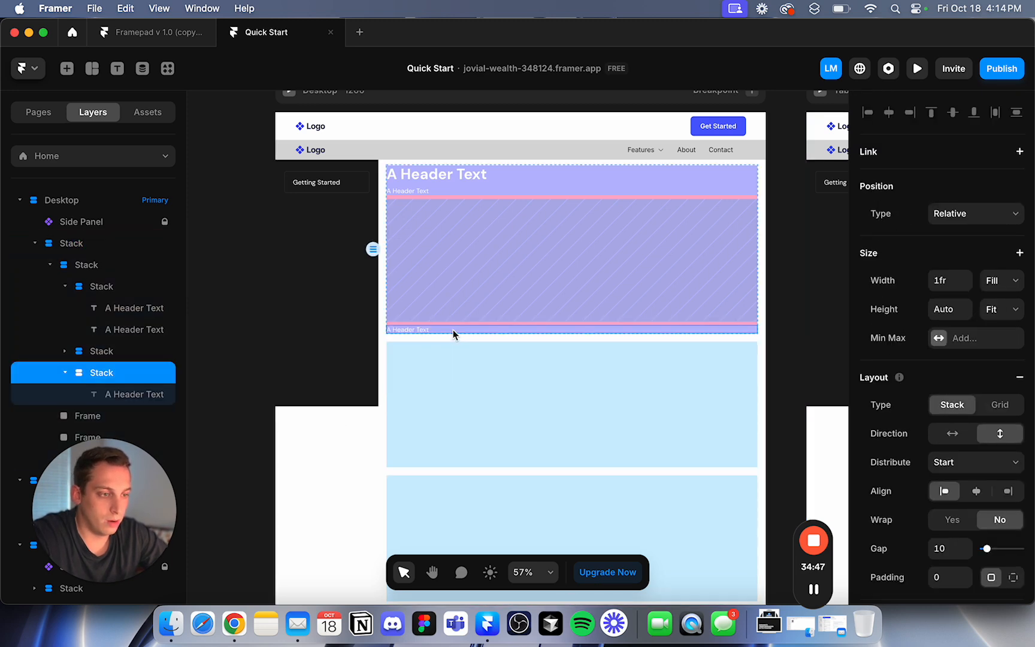
{"action": "left_click", "coordinate": [129, 393]}
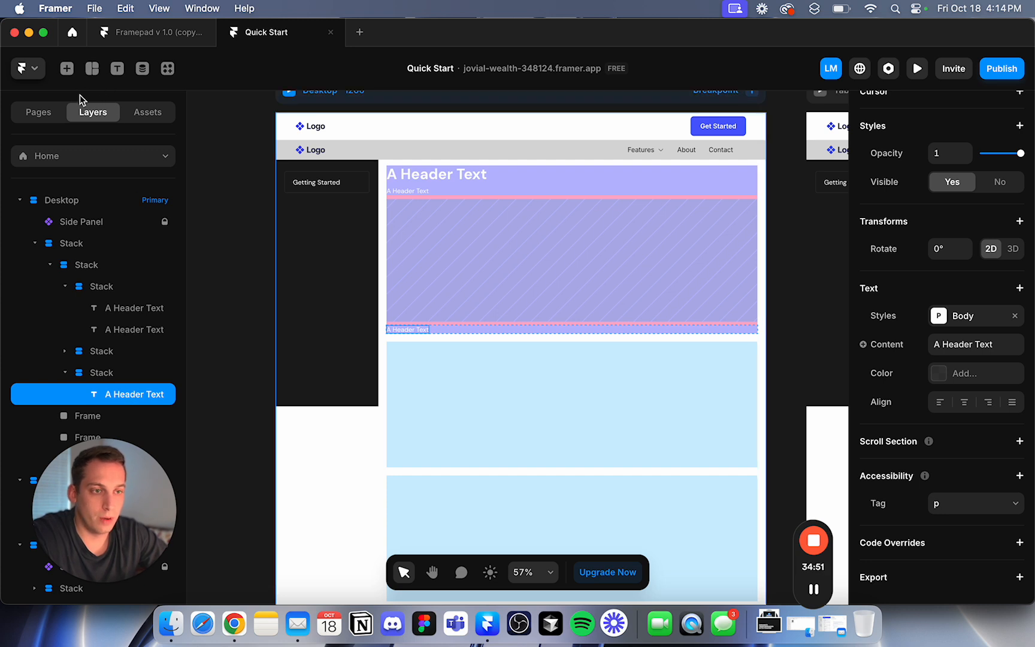
Replace the header text in the bottom stack with a newly drawn frame about 23 by 19.
{"action": "left_click", "coordinate": [92, 68]}
{"action": "left_click", "coordinate": [120, 104]}
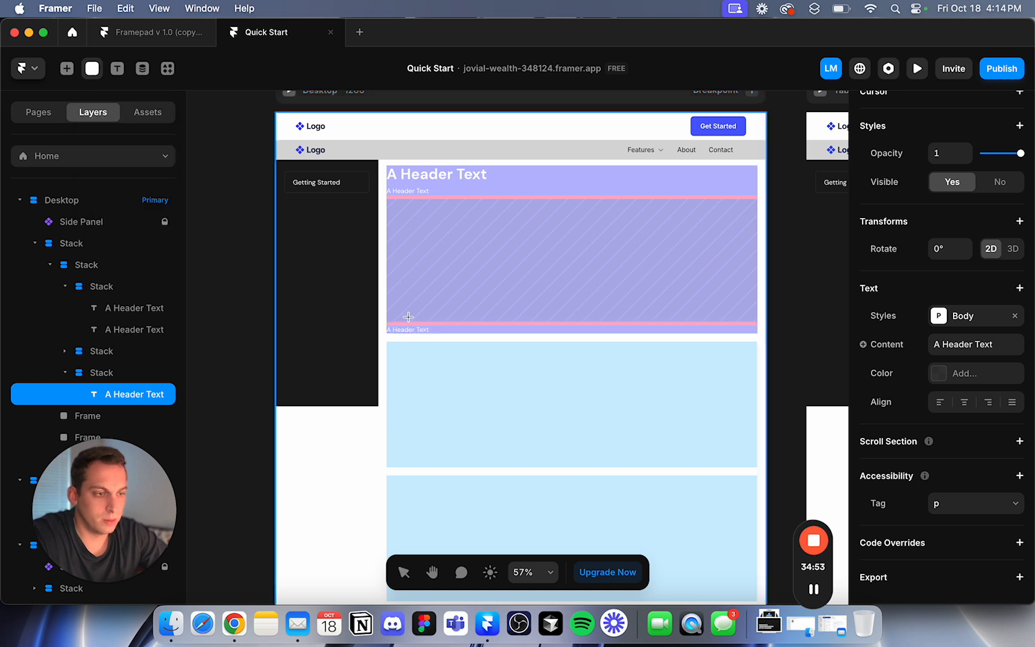
{"action": "key", "text": "Escape"}
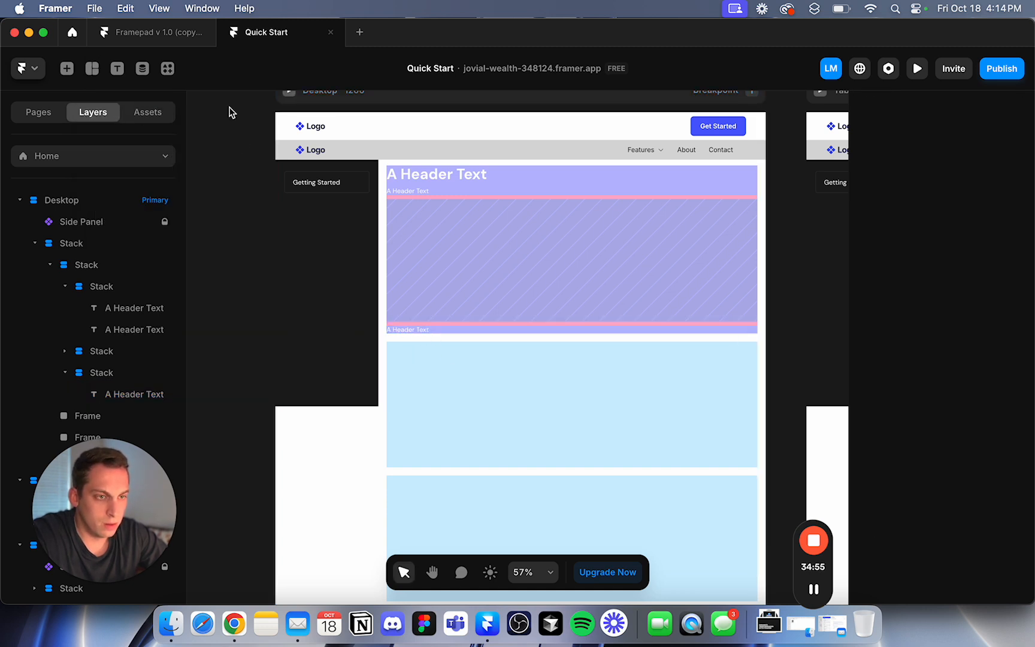
{"action": "left_click", "coordinate": [92, 70]}
{"action": "left_click", "coordinate": [120, 104]}
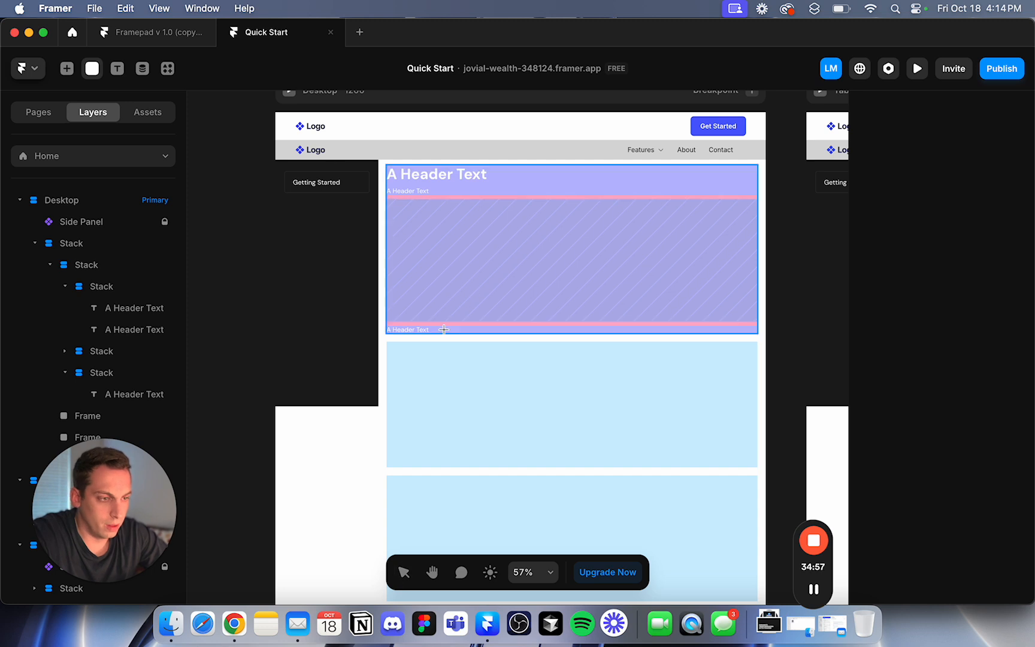
{"action": "left_click_drag", "start_coordinate": [443, 329], "coordinate": [434, 334]}
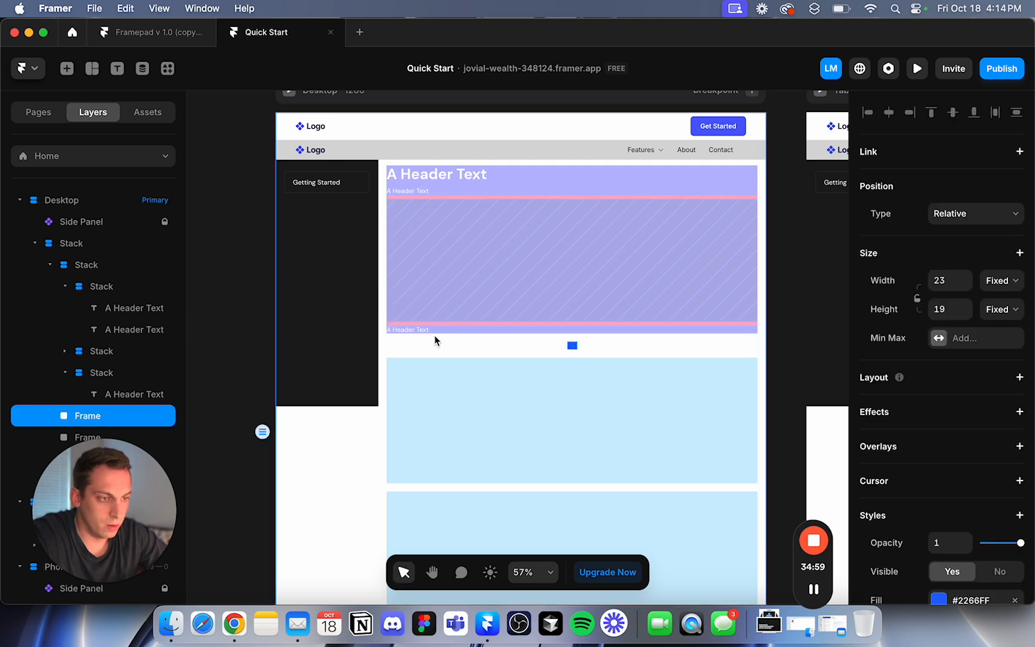
{"action": "left_click_drag", "start_coordinate": [127, 412], "coordinate": [127, 392]}
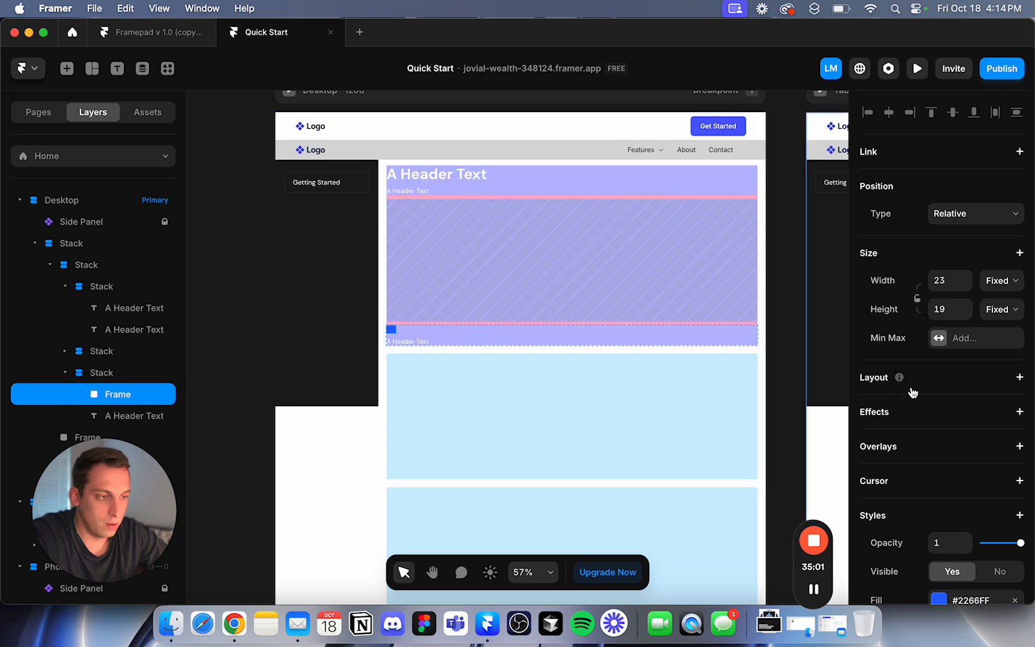
{"action": "left_click", "coordinate": [407, 340]}
{"action": "key", "text": "Delete"}
Add a solid border to the bottom stack, 1 wide at the bottom and 0 at the top, right and left.
{"action": "left_click", "coordinate": [409, 329]}
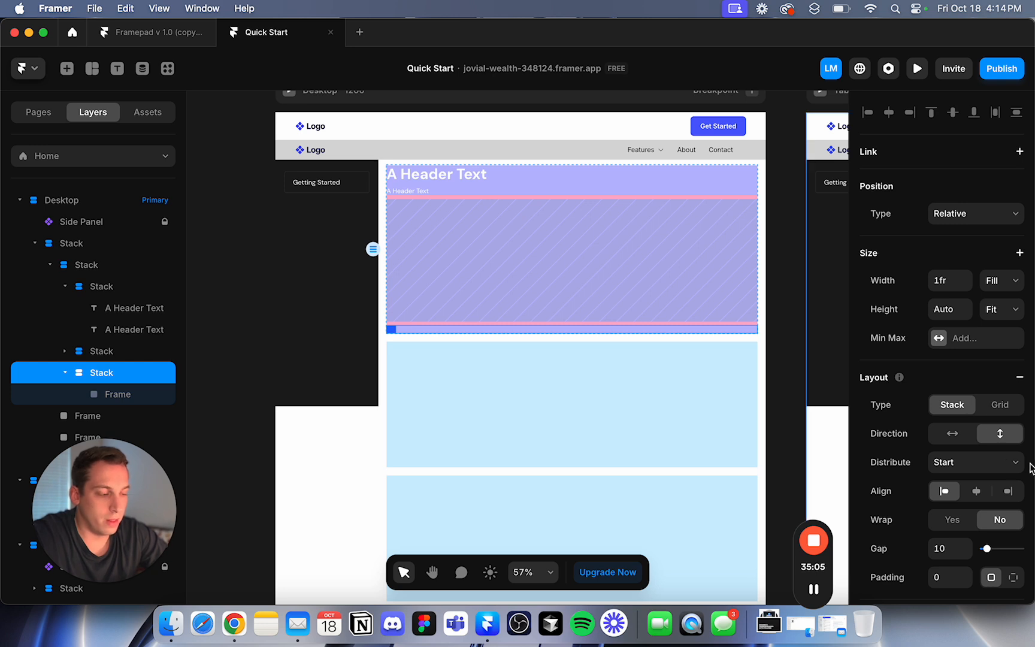
{"action": "scroll", "coordinate": [1009, 461], "scroll_direction": "down", "scroll_amount": 5}
{"action": "scroll", "coordinate": [1009, 464], "scroll_direction": "down", "scroll_amount": 4}
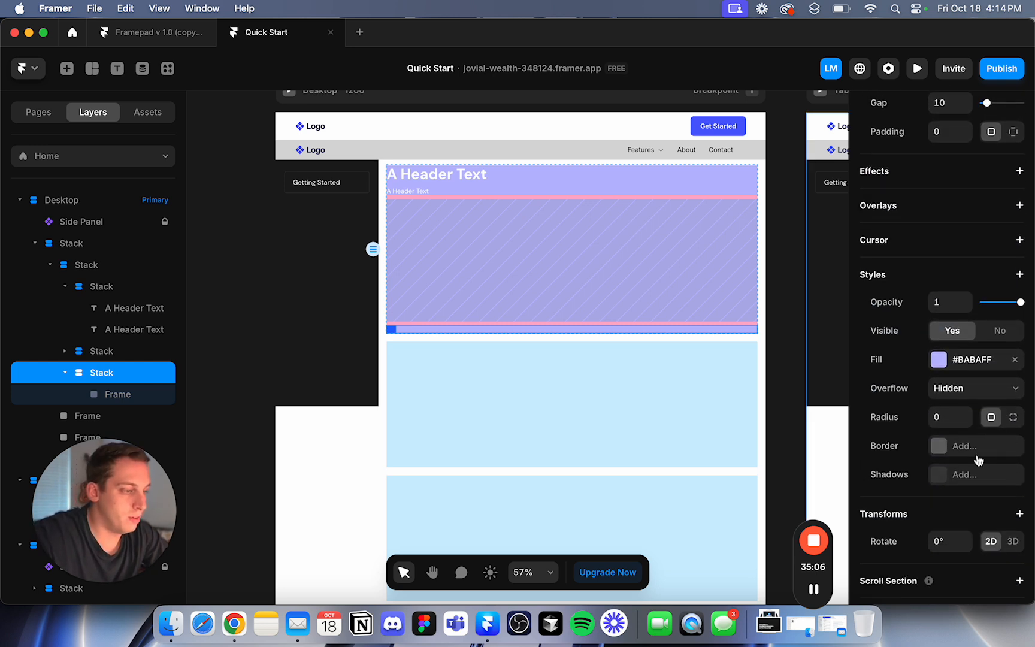
{"action": "left_click", "coordinate": [943, 448]}
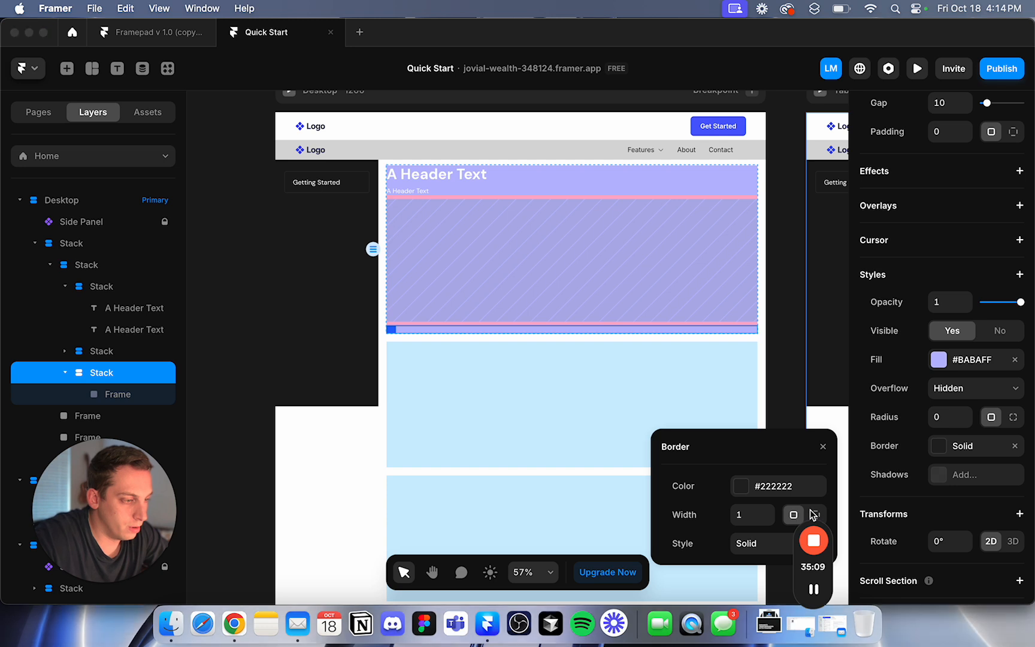
{"action": "left_click_drag", "start_coordinate": [809, 568], "coordinate": [754, 568]}
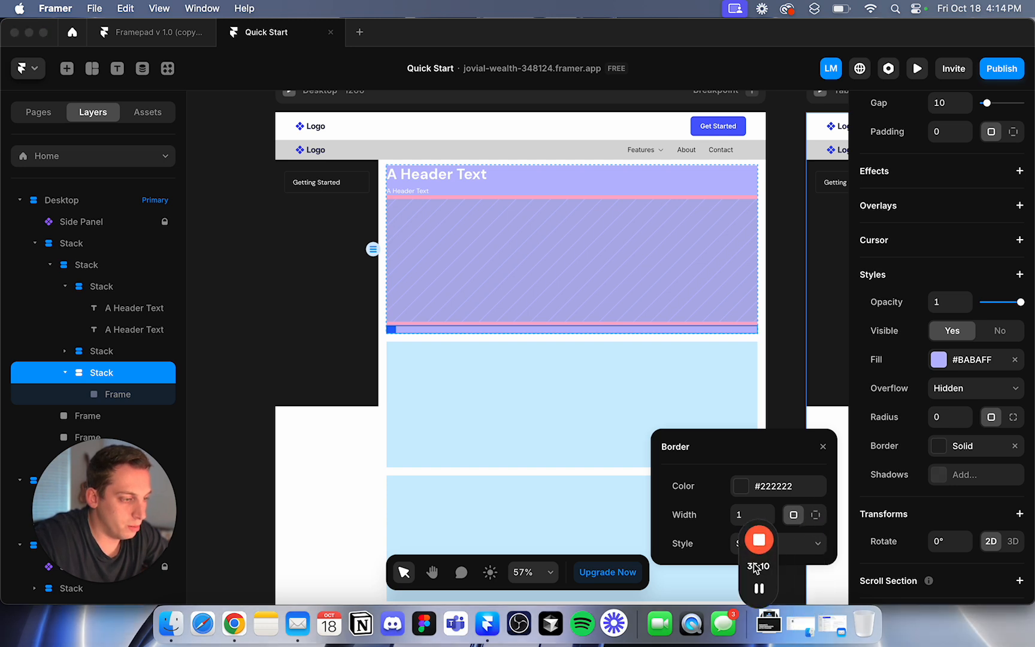
{"action": "left_click", "coordinate": [816, 520]}
{"action": "left_click", "coordinate": [815, 515]}
{"action": "type", "text": "0"}
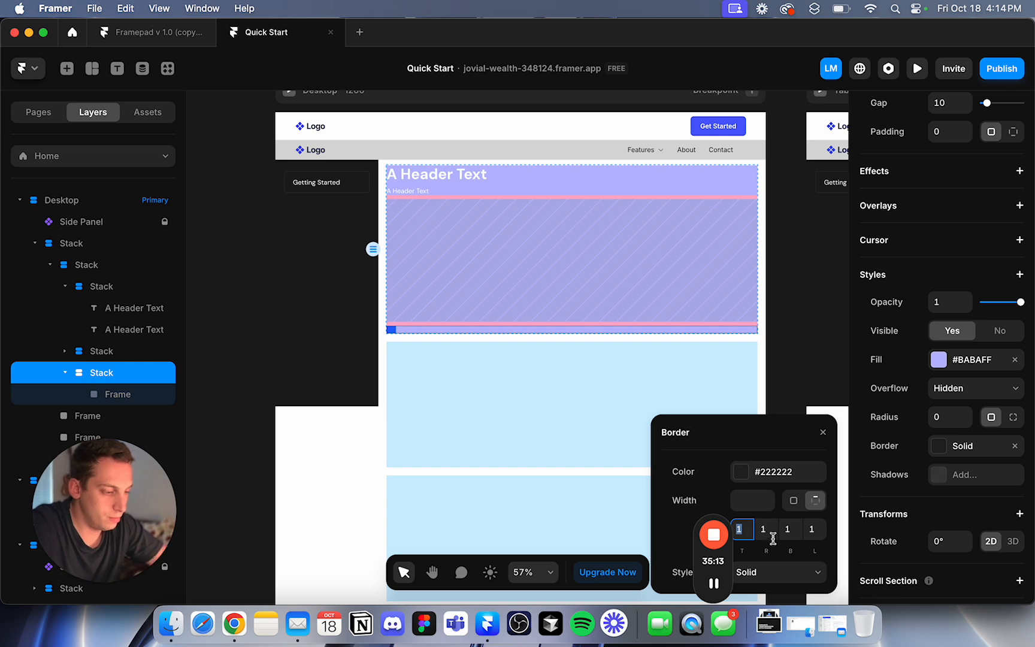
{"action": "key", "text": "Tab"}
{"action": "type", "text": "0"}
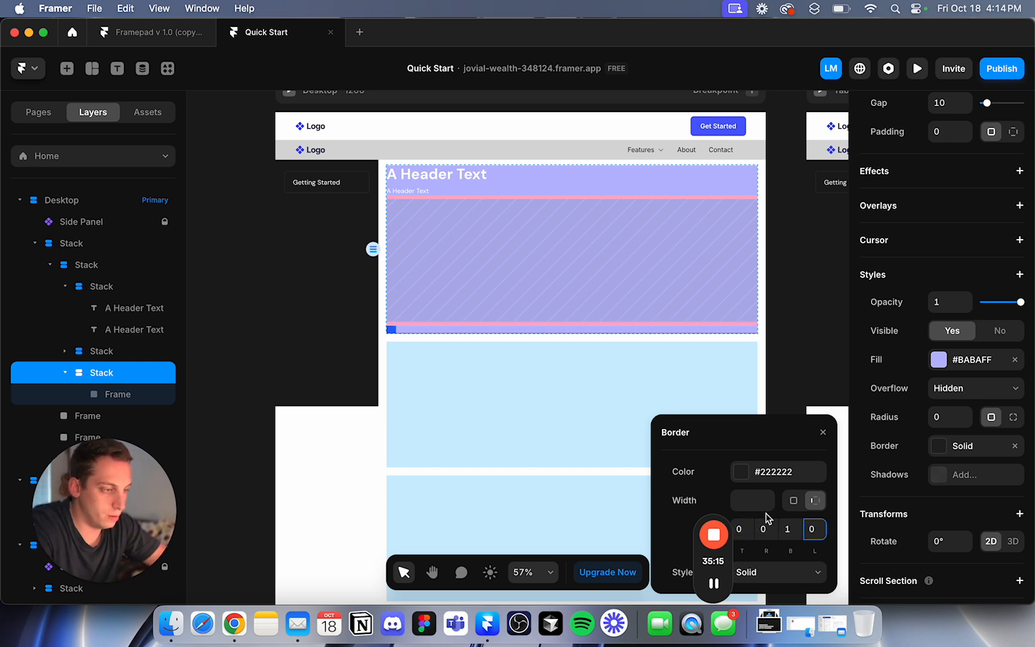
Set the bottom stack's border color to #FFFFFF at 20% opacity.
{"action": "left_click", "coordinate": [740, 472]}
{"action": "left_click_drag", "start_coordinate": [682, 411], "coordinate": [623, 281]}
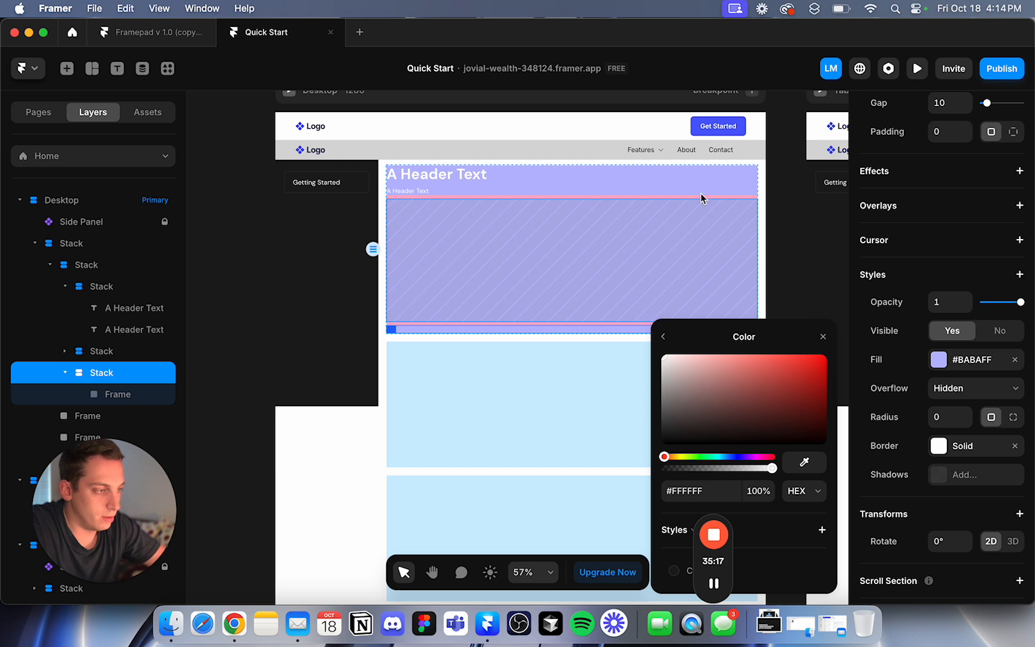
{"action": "type", "text": "80"}
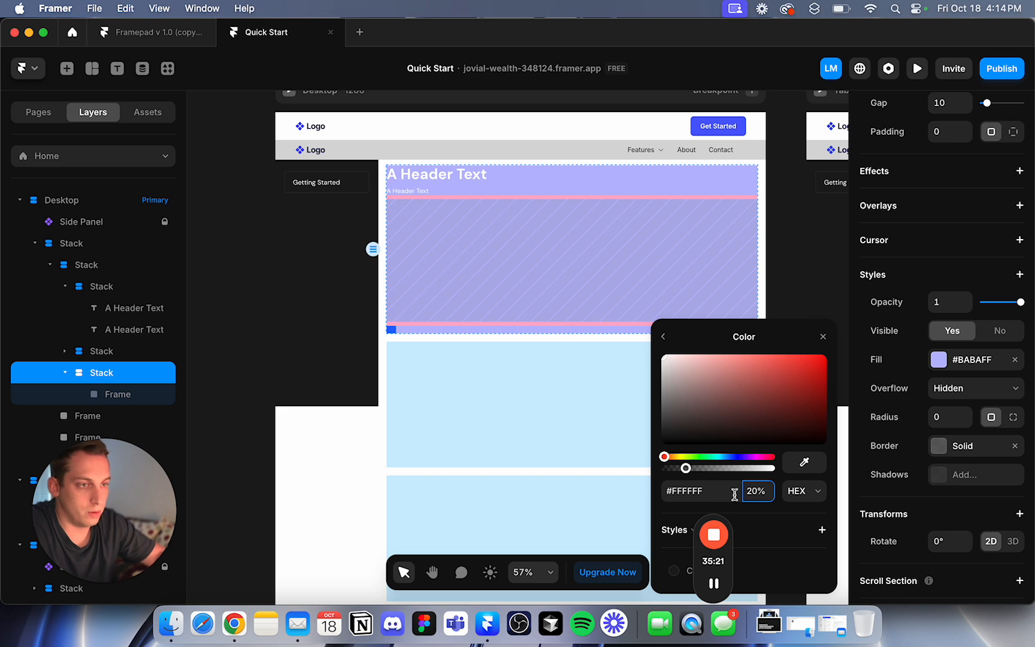
Set the fill of the Desktop breakpoint to #1C1C1C.
{"action": "scroll", "coordinate": [526, 430], "scroll_direction": "up", "scroll_amount": 3}
{"action": "left_click", "coordinate": [372, 187]}
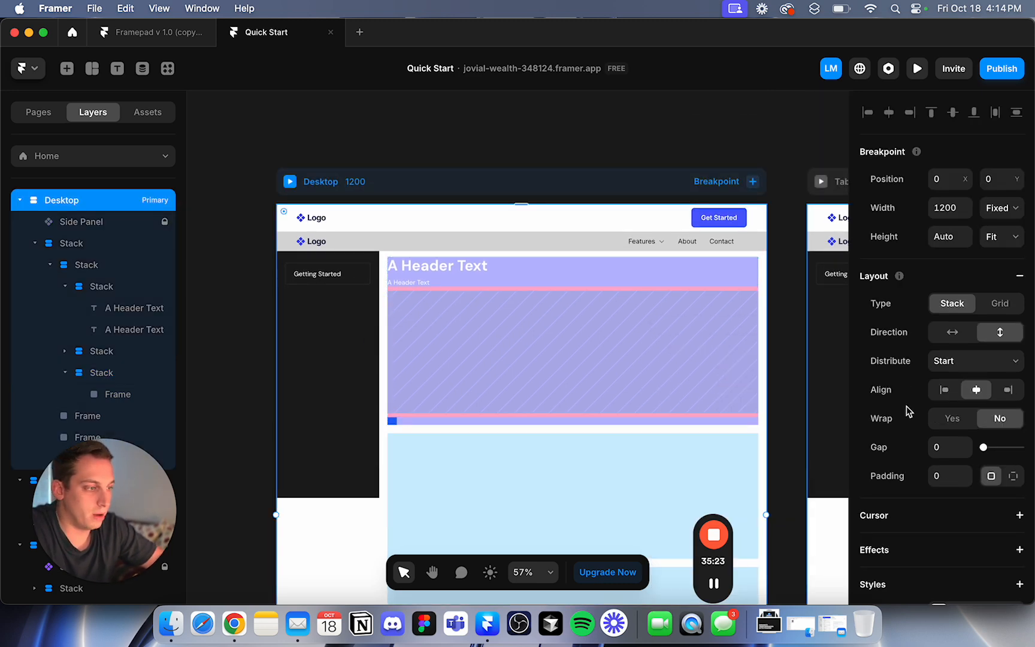
{"action": "scroll", "coordinate": [910, 412], "scroll_direction": "down", "scroll_amount": 3}
{"action": "left_click", "coordinate": [911, 474]}
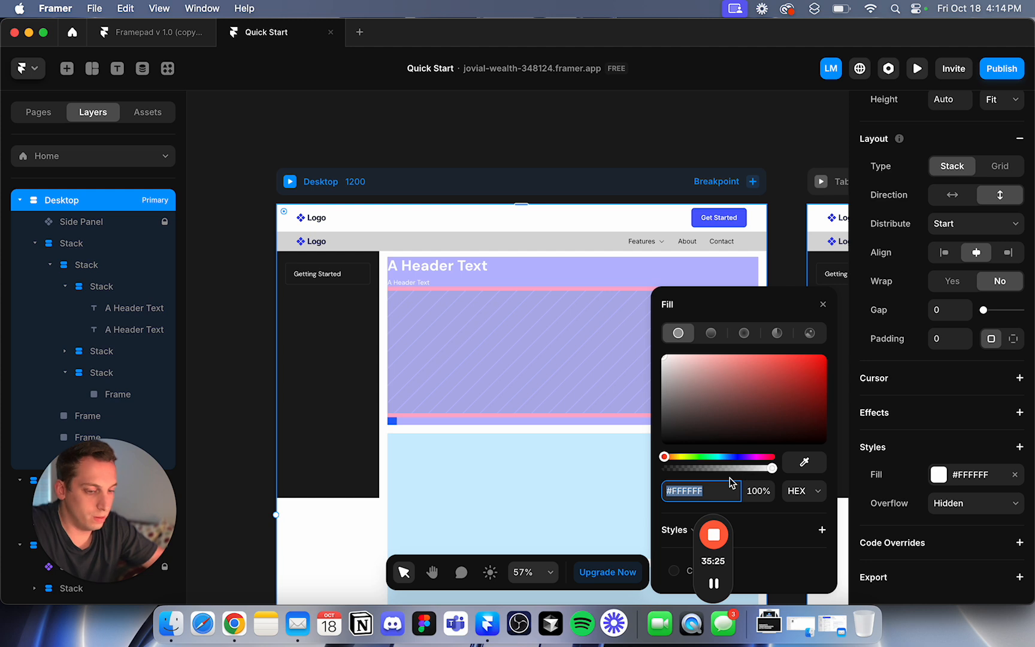
{"action": "type", "text": "1c"}
{"action": "key", "text": "Return"}
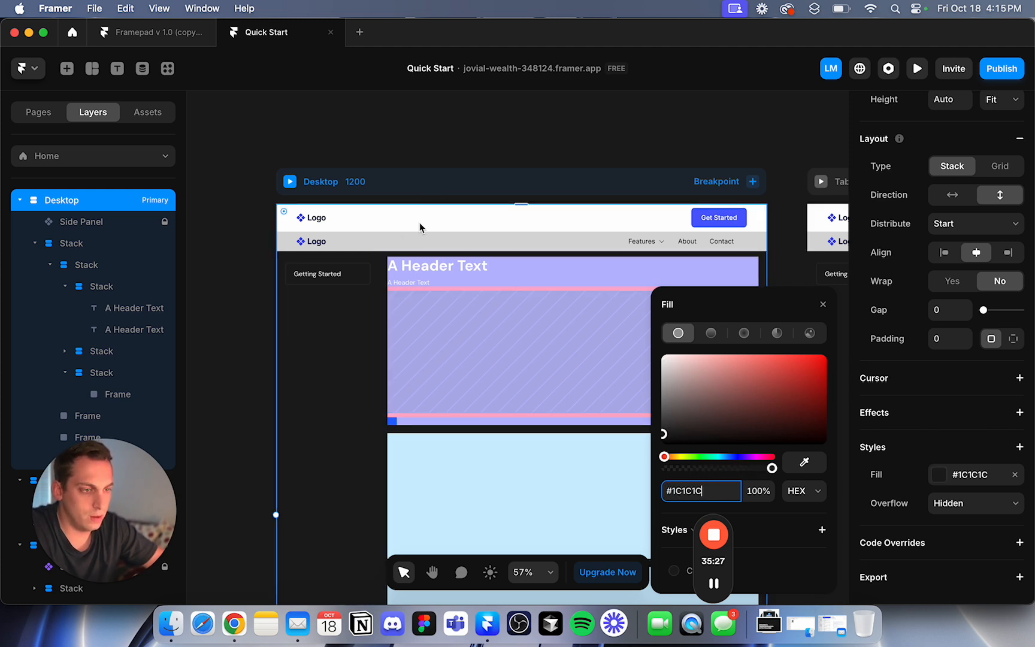
Try a darker #050505 fill on the Desktop breakpoint and undo it.
{"action": "left_click_drag", "start_coordinate": [683, 441], "coordinate": [659, 446]}
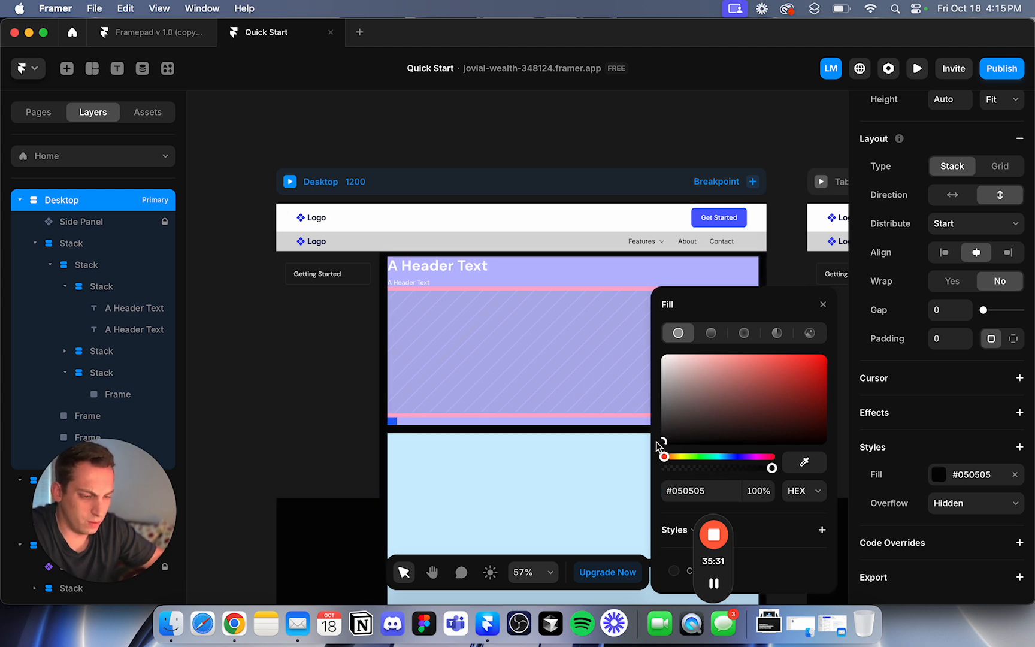
{"action": "key", "text": "super+z"}
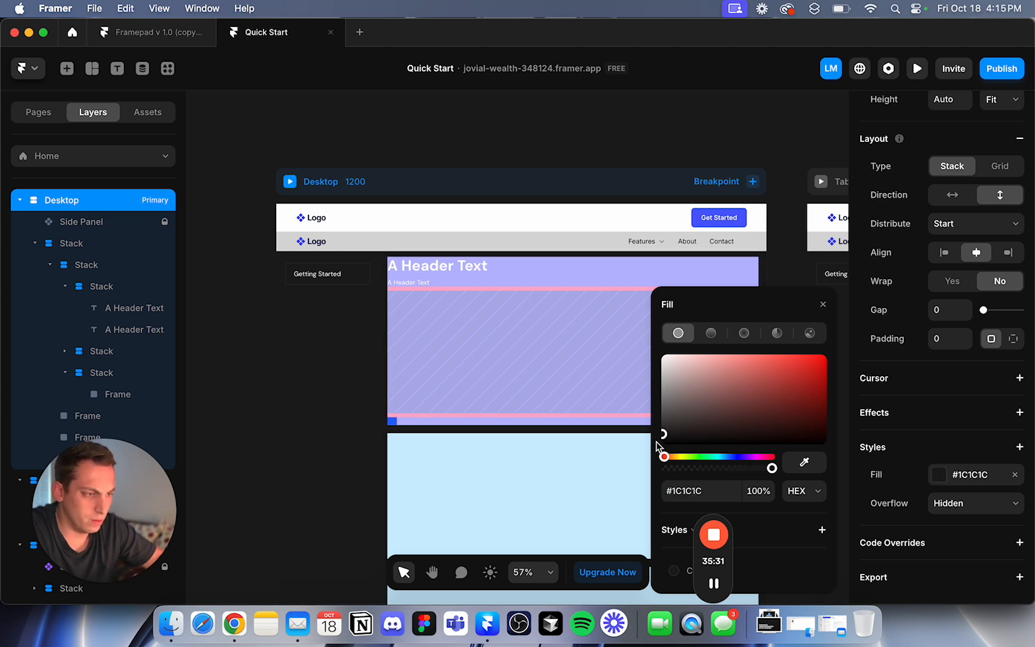
{"action": "left_click", "coordinate": [250, 402]}
Preview the Desktop page, look through its full length, and return to the canvas.
{"action": "left_click", "coordinate": [290, 181]}
{"action": "scroll", "coordinate": [351, 313], "scroll_direction": "down", "scroll_amount": 4}
{"action": "scroll", "coordinate": [351, 313], "scroll_direction": "down", "scroll_amount": 6}
{"action": "scroll", "coordinate": [351, 314], "scroll_direction": "up", "scroll_amount": 10}
{"action": "scroll", "coordinate": [351, 314], "scroll_direction": "down", "scroll_amount": 8}
{"action": "scroll", "coordinate": [351, 314], "scroll_direction": "up", "scroll_amount": 5}
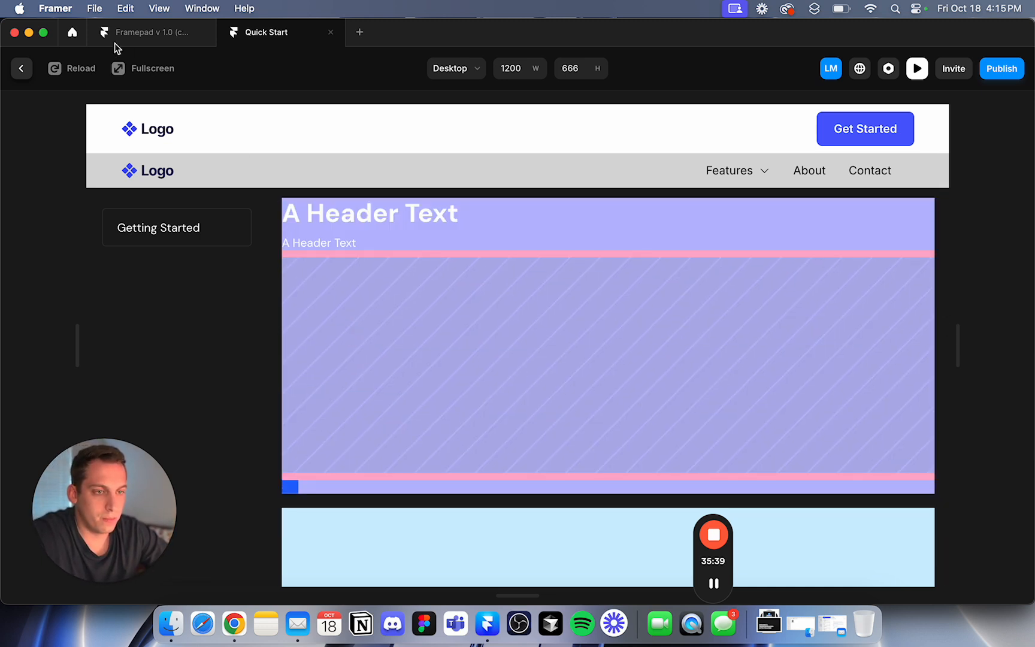
{"action": "left_click", "coordinate": [21, 68]}
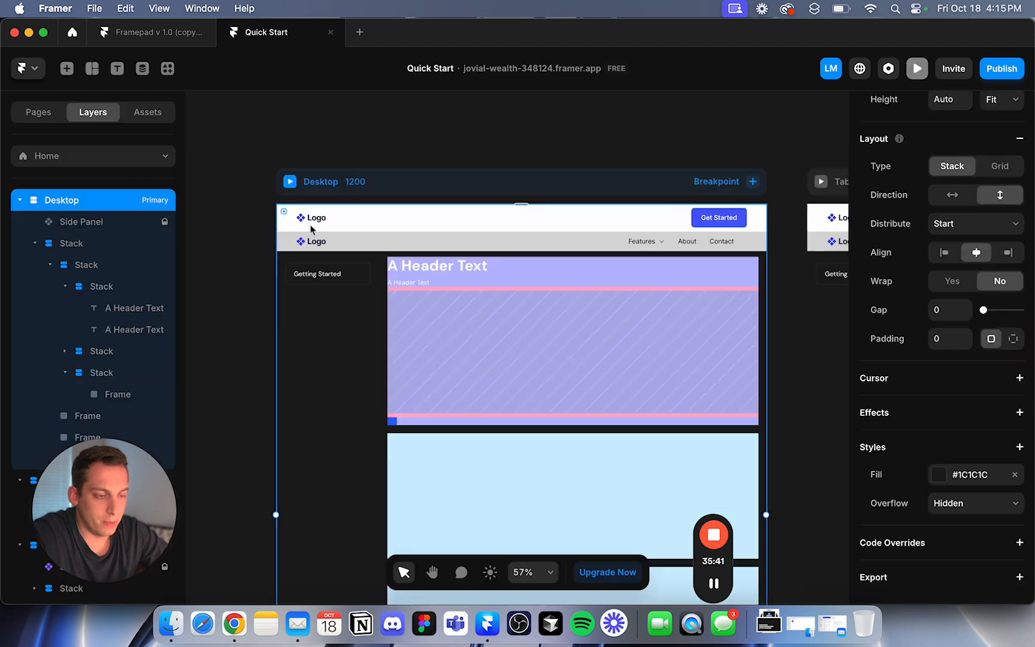
Set the fill of the small frame in the bottom stack to #294B99 at 0% opacity.
{"action": "left_click", "coordinate": [392, 420]}
{"action": "scroll", "coordinate": [936, 465], "scroll_direction": "down", "scroll_amount": 4}
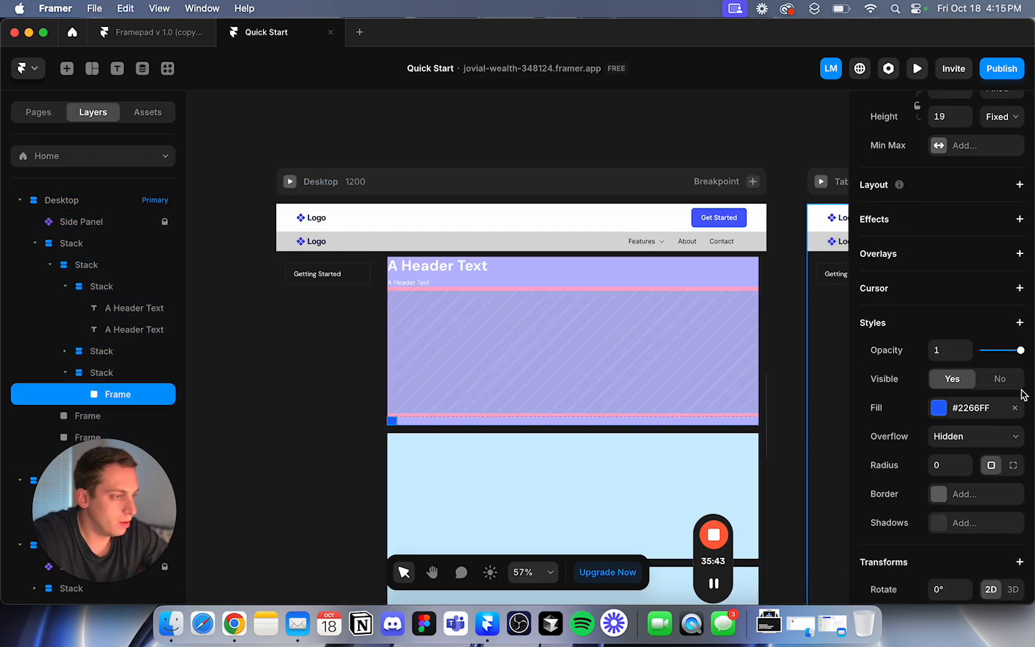
{"action": "left_click", "coordinate": [938, 409]}
{"action": "left_click", "coordinate": [782, 392]}
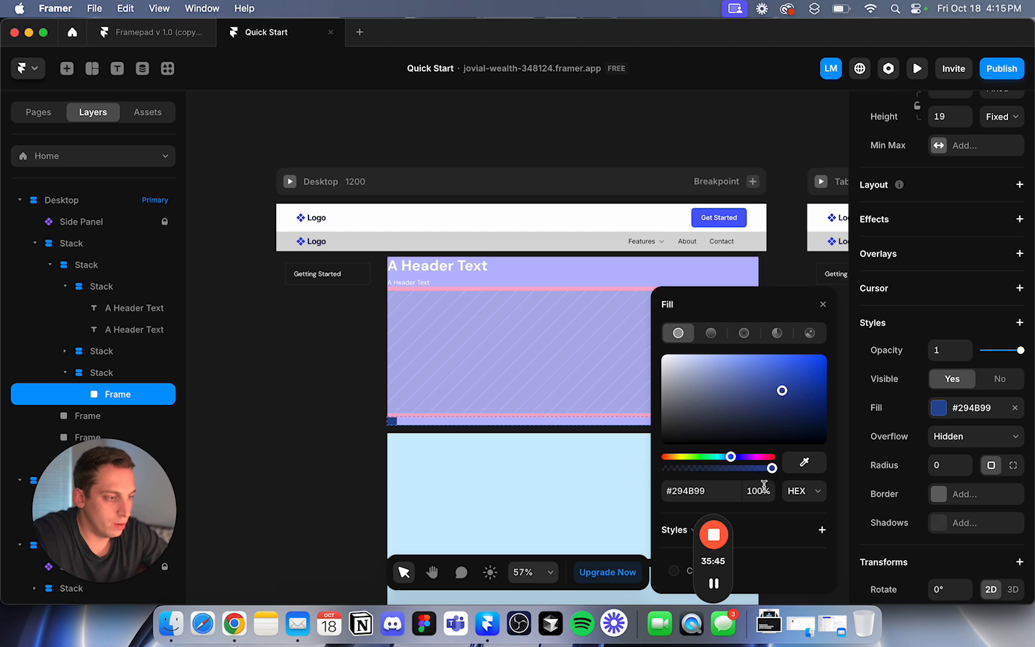
{"action": "key", "text": "Return"}
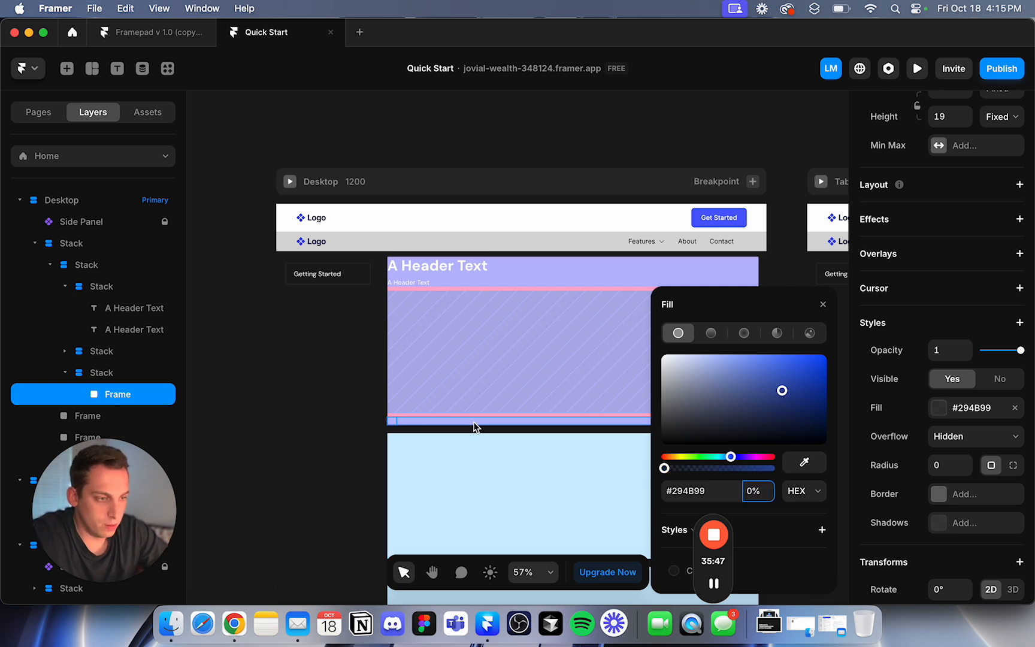
Remove the fills from the bottom stack and from the parent stack that holds the header, image and bottom stacks.
{"action": "left_click", "coordinate": [477, 423]}
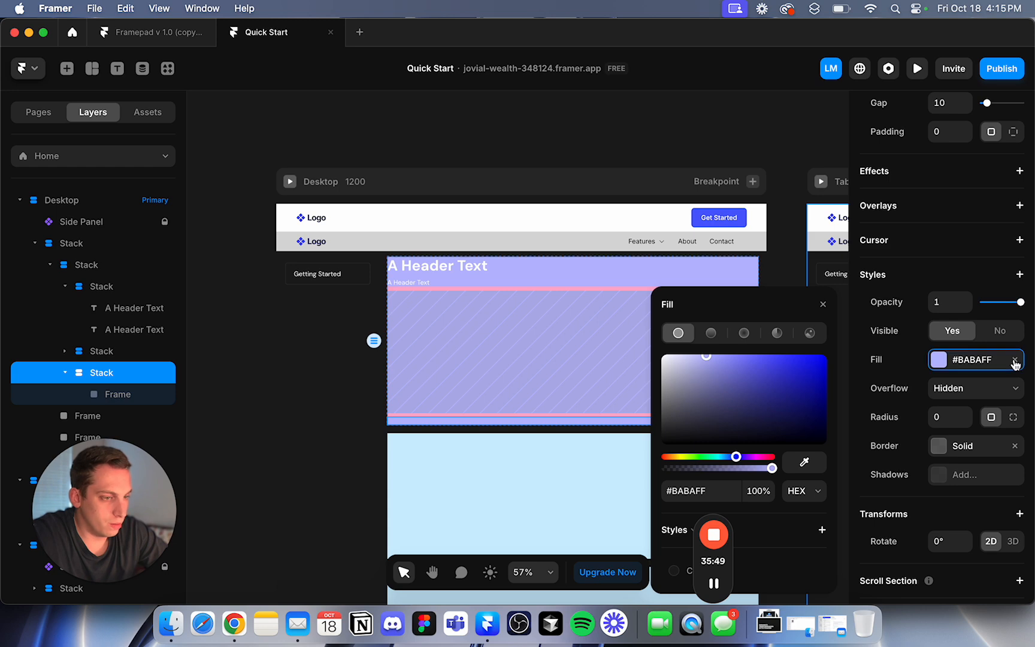
{"action": "left_click", "coordinate": [1014, 361]}
{"action": "left_click", "coordinate": [89, 264]}
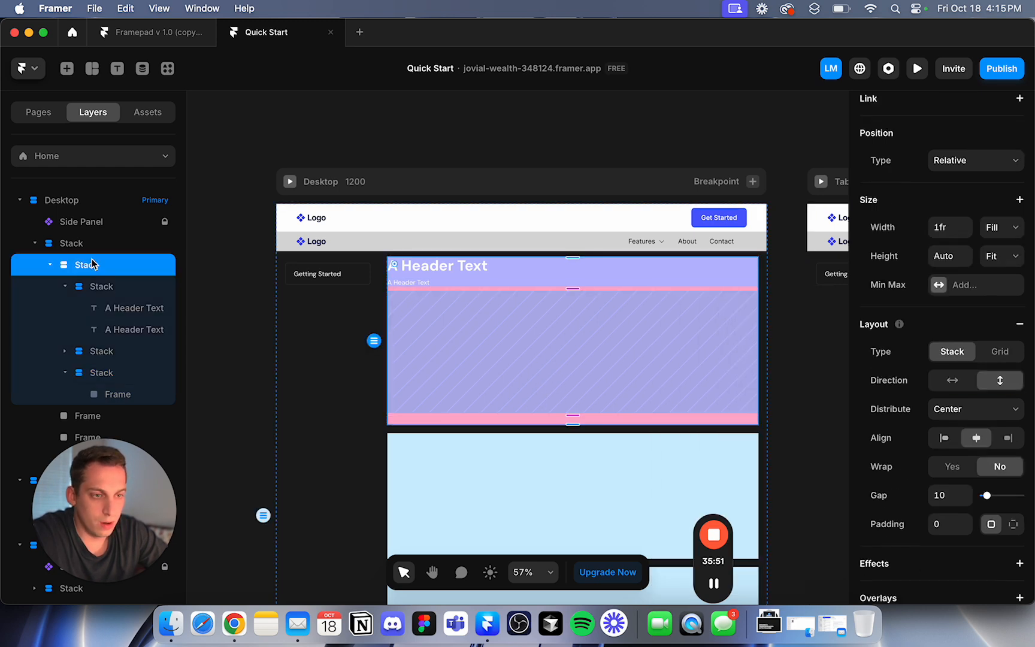
{"action": "scroll", "coordinate": [940, 371], "scroll_direction": "down", "scroll_amount": 8}
{"action": "left_click", "coordinate": [1014, 286]}
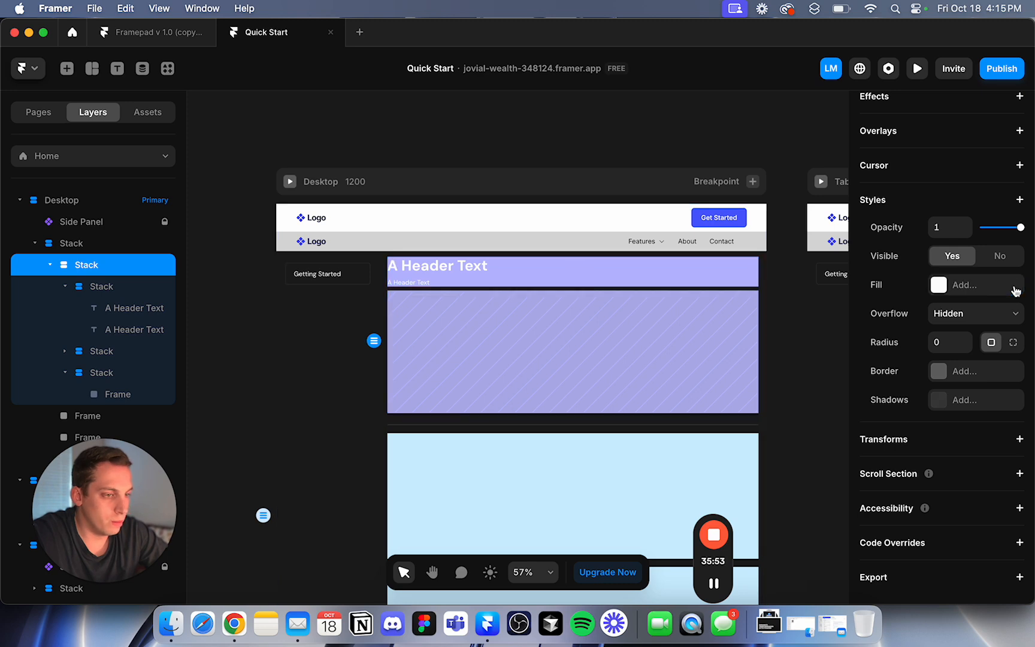
{"action": "left_click", "coordinate": [557, 138]}
Remove the fill from the stack that contains the placeholder image.
{"action": "left_click", "coordinate": [524, 359]}
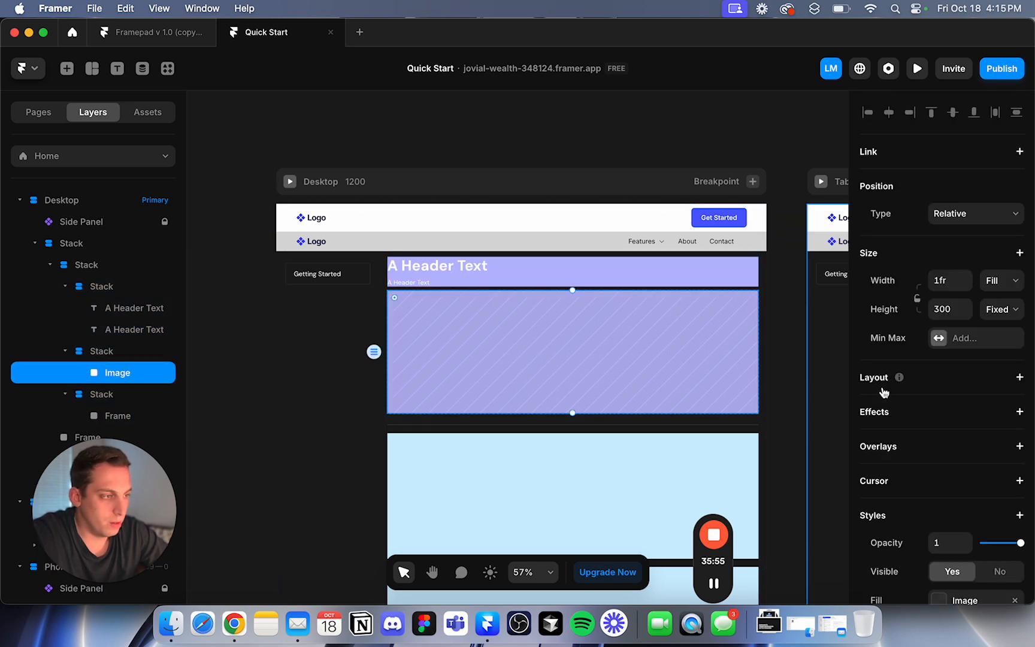
{"action": "scroll", "coordinate": [877, 393], "scroll_direction": "down", "scroll_amount": 5}
{"action": "left_click", "coordinate": [124, 352]}
{"action": "scroll", "coordinate": [880, 355], "scroll_direction": "down", "scroll_amount": 8}
{"action": "left_click", "coordinate": [1014, 286]}
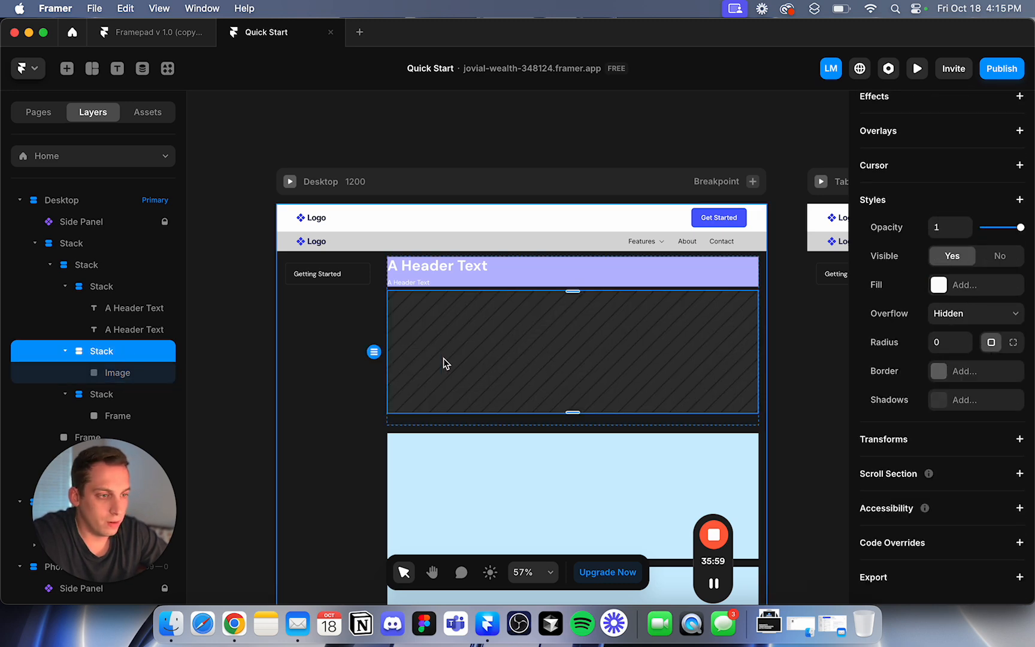
{"action": "left_click", "coordinate": [941, 290]}
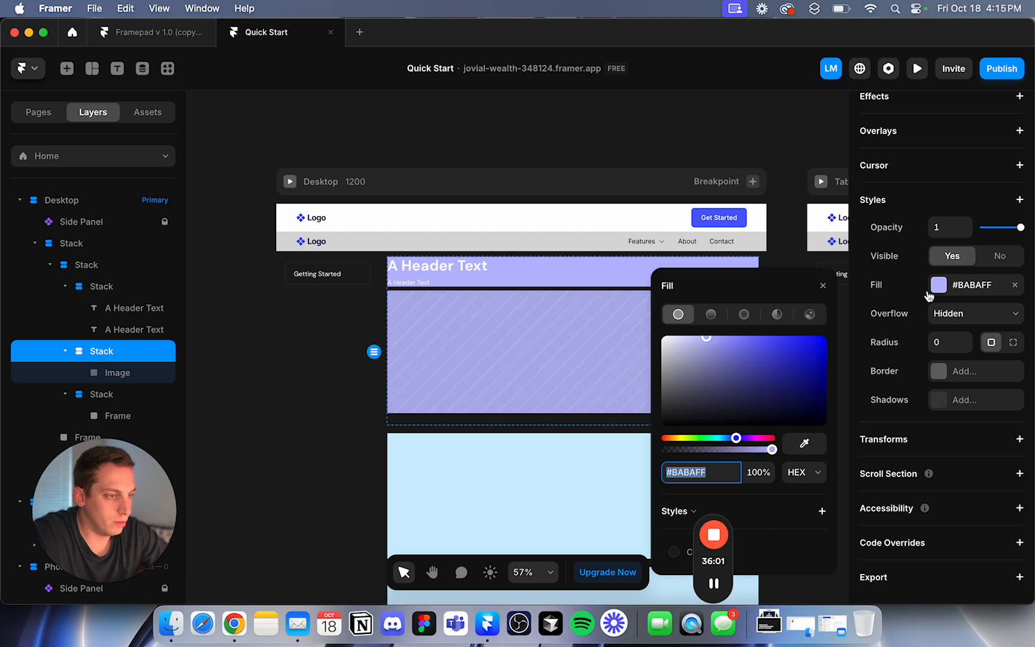
{"action": "key", "text": "super+z"}
Fill the placeholder image below the header with the Unsplash aerial photo of a round domed building beside water.
{"action": "left_click", "coordinate": [117, 374]}
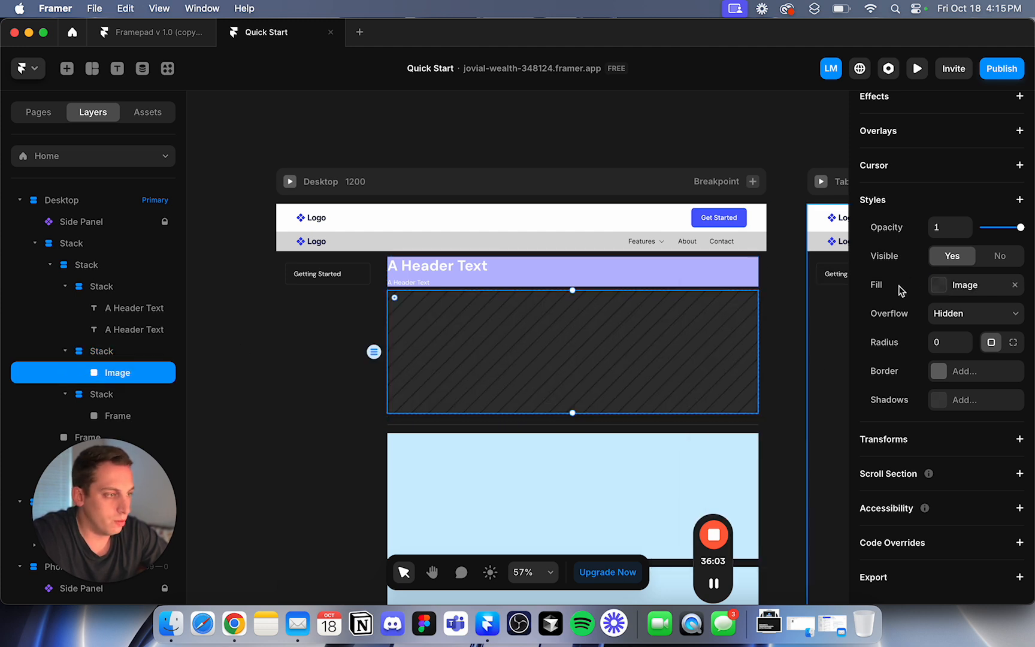
{"action": "left_click", "coordinate": [935, 290]}
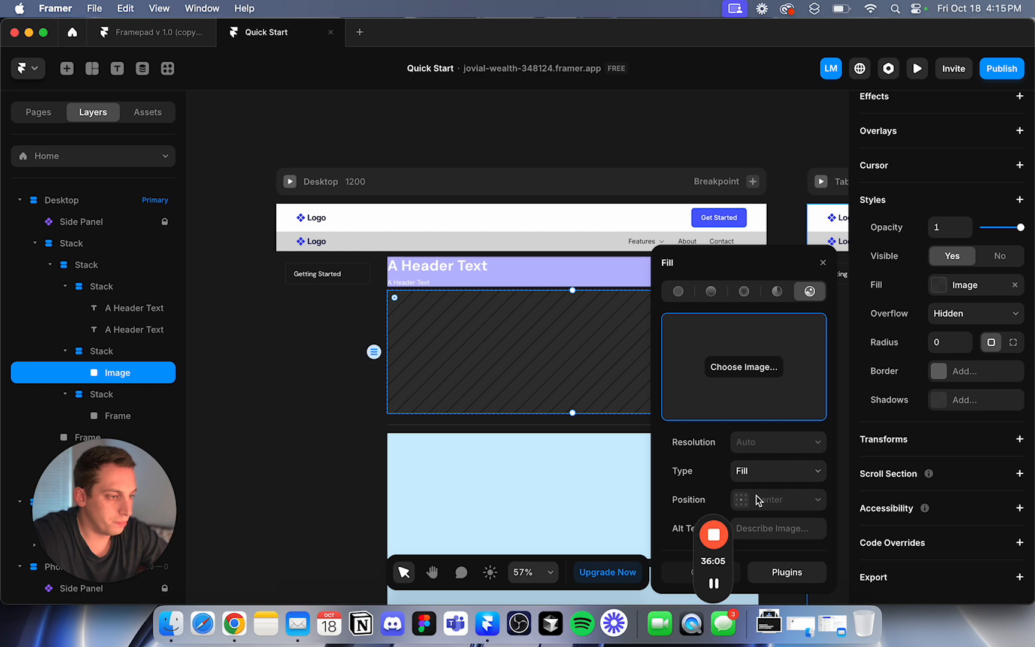
{"action": "left_click", "coordinate": [753, 572]}
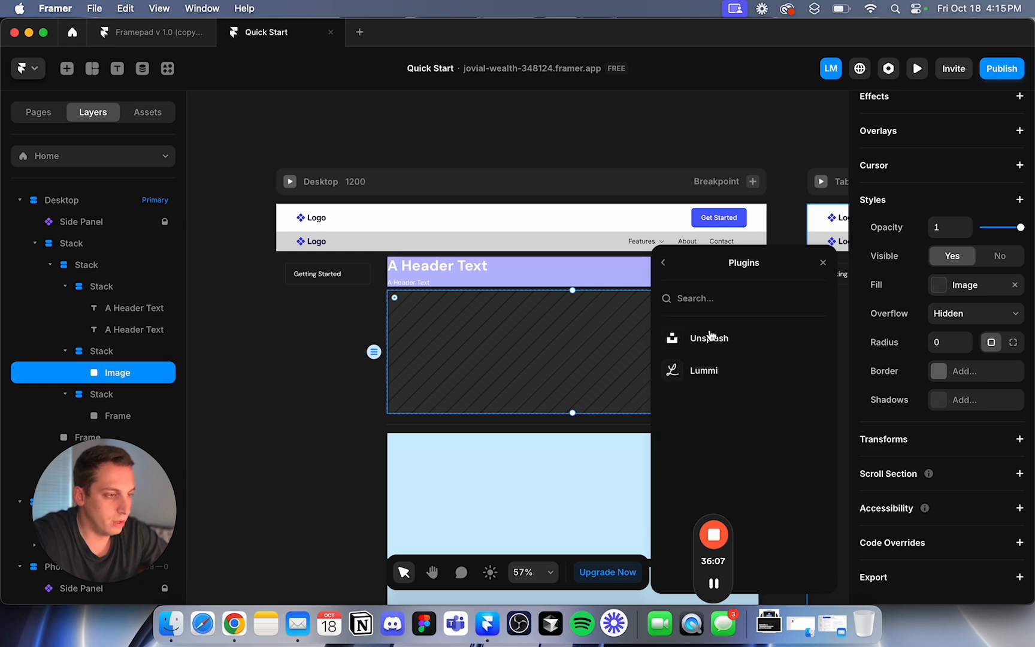
{"action": "left_click", "coordinate": [709, 337]}
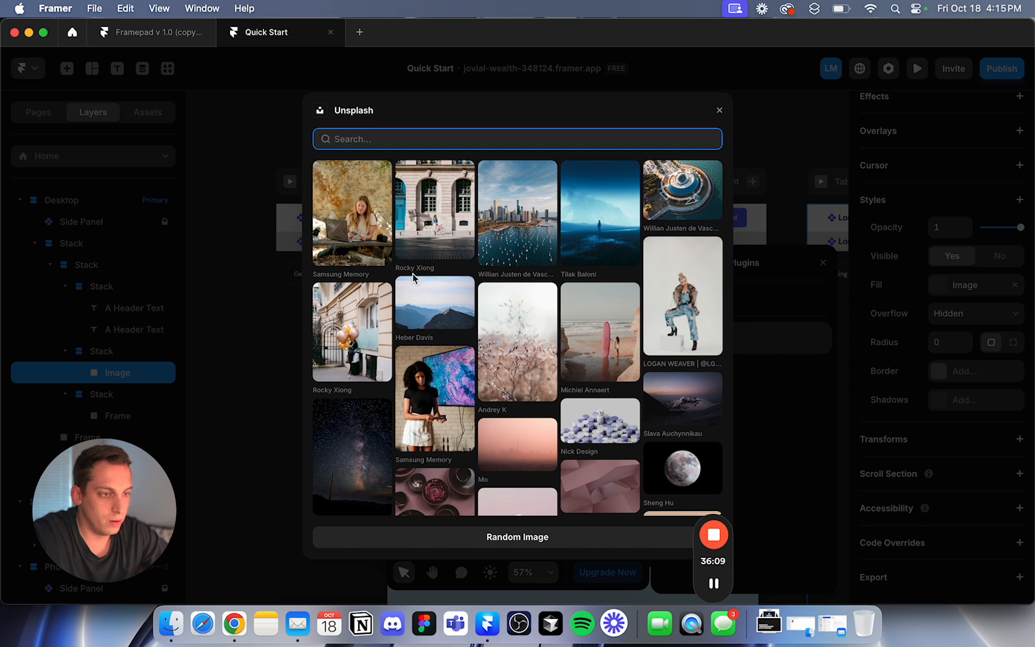
{"action": "left_click", "coordinate": [684, 191]}
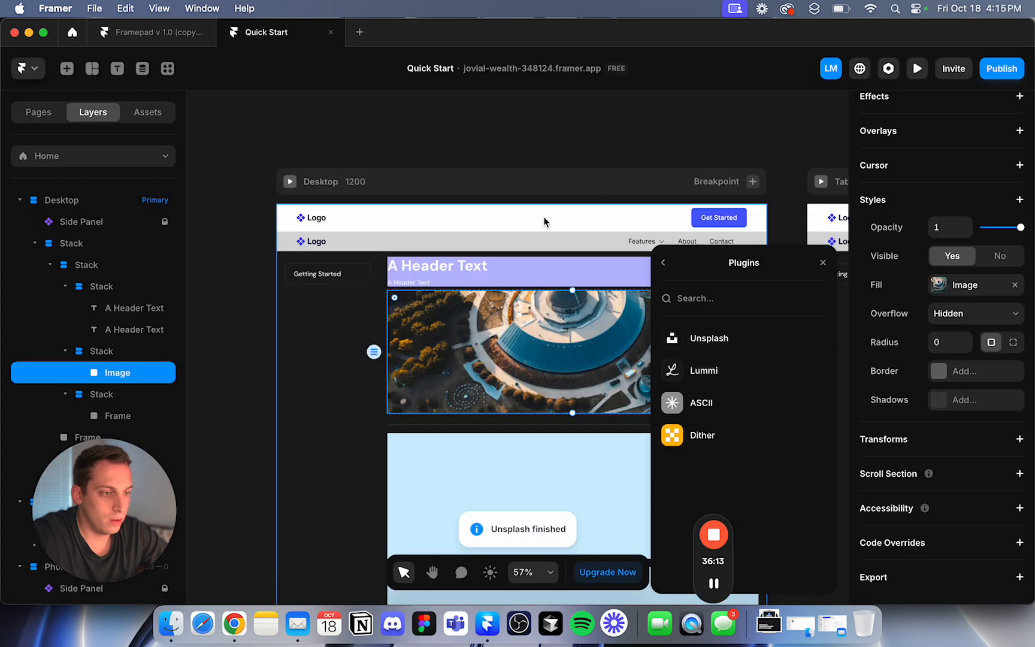
{"action": "left_click", "coordinate": [524, 130]}
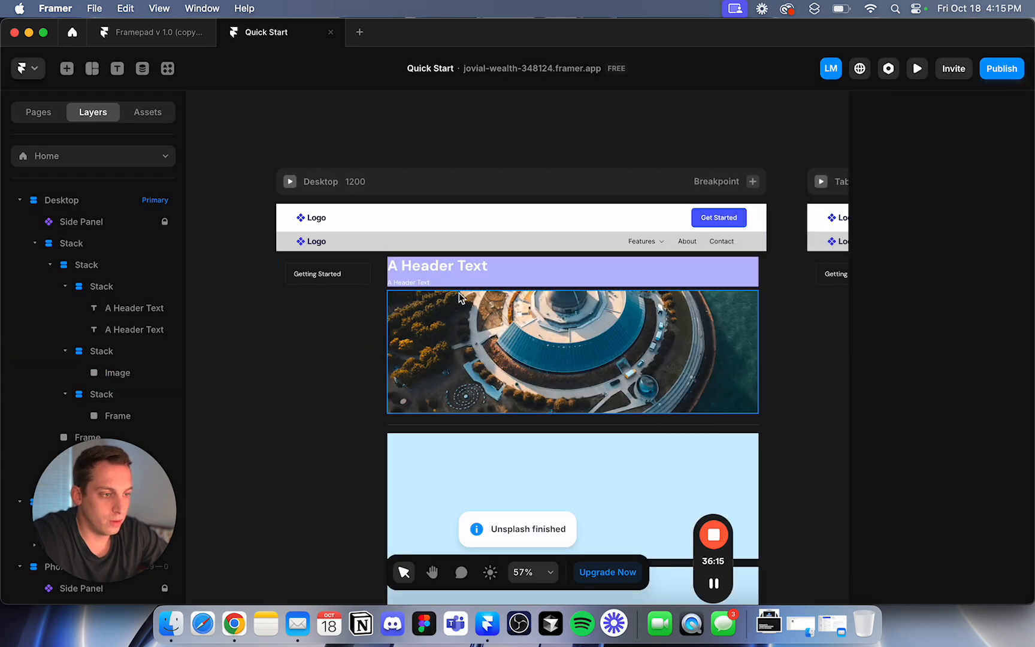
Remove the fill from the stack that holds the two header texts.
{"action": "left_click", "coordinate": [442, 284]}
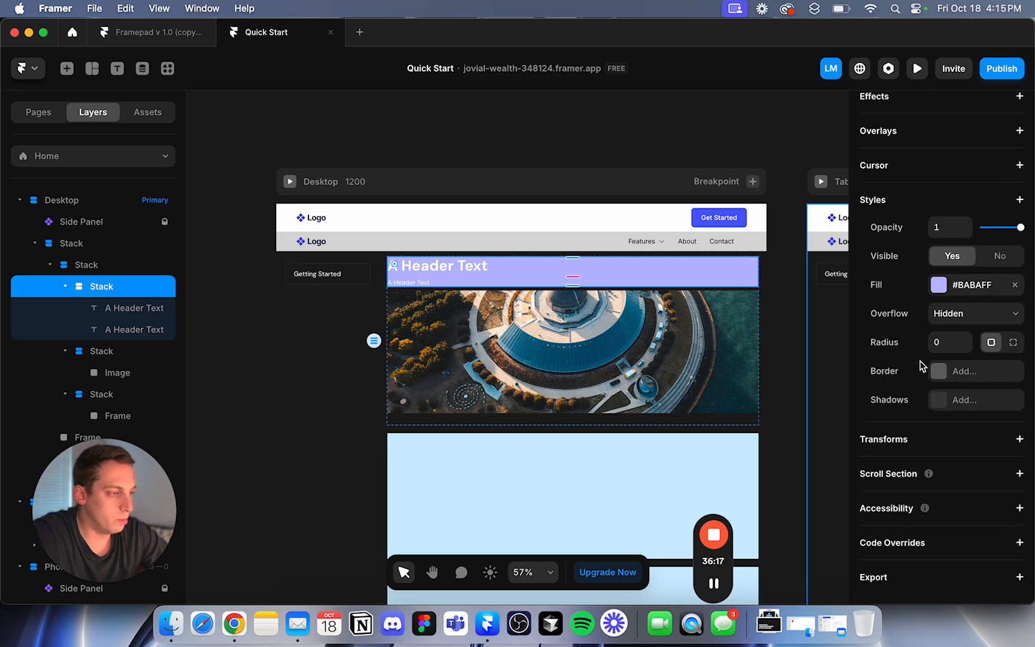
{"action": "left_click", "coordinate": [1016, 286]}
{"action": "left_click", "coordinate": [754, 152]}
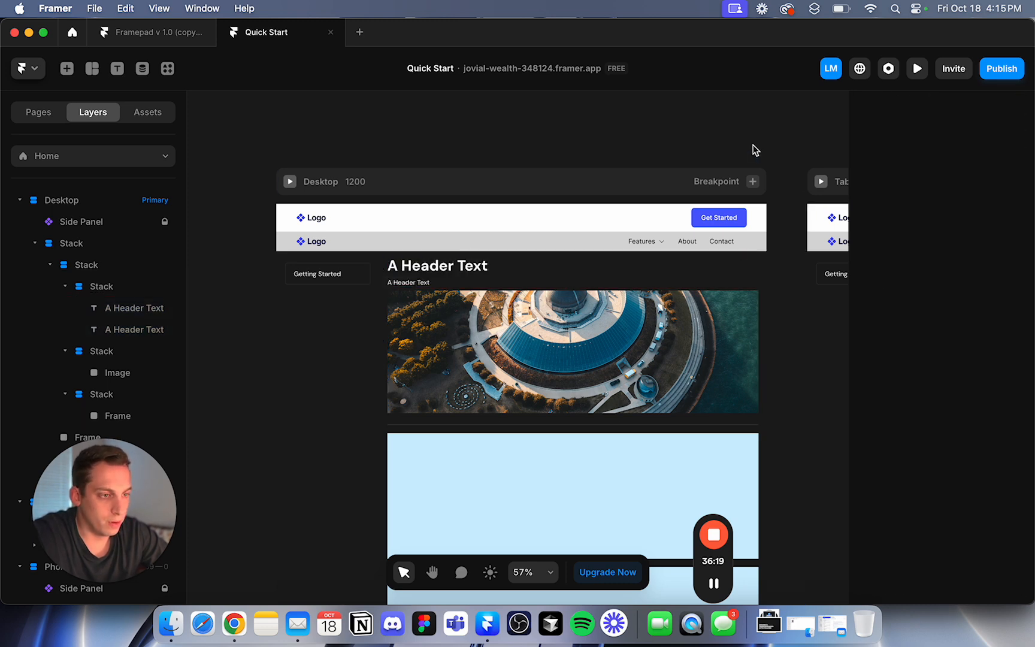
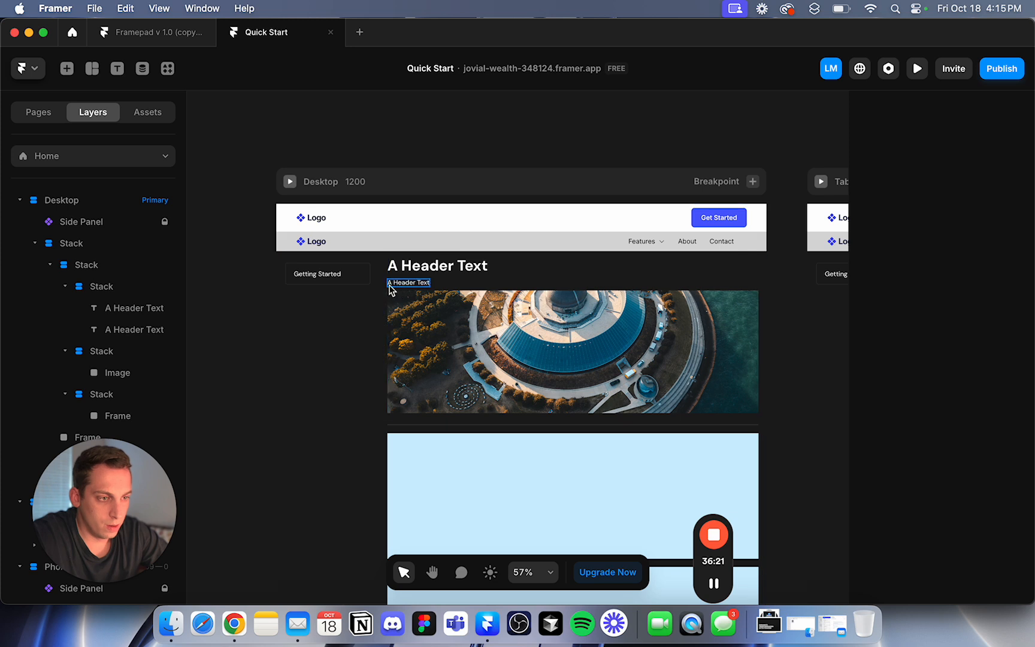
Set the top padding of the main content stack on the Desktop page to 160.
{"action": "left_click", "coordinate": [543, 262]}
{"action": "left_click", "coordinate": [942, 502]}
{"action": "type", "text": "140"}
{"action": "key", "text": "shift+Up"}
{"action": "key", "text": "shift+Up"}
{"action": "key", "text": "shift+Up"}
{"action": "key", "text": "shift+Up"}
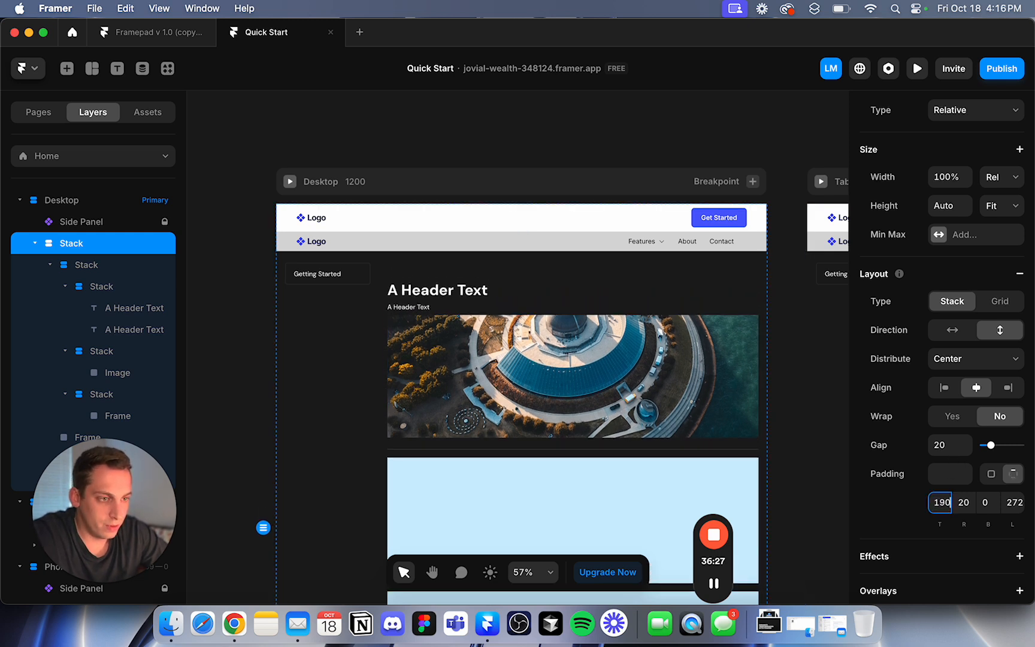
{"action": "key", "text": "shift+Down"}
{"action": "key", "text": "shift+Down"}
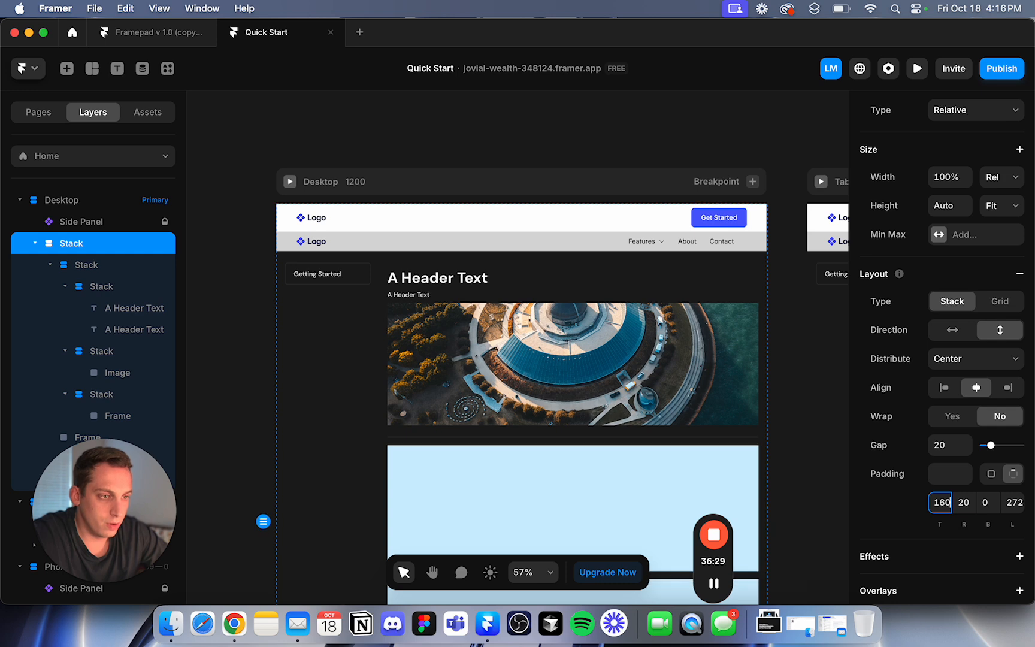
{"action": "left_click", "coordinate": [571, 138]}
Preview the Desktop page, check the spacing between navigation bar and header while scrolling, and return to the canvas.
{"action": "left_click", "coordinate": [290, 182]}
{"action": "scroll", "coordinate": [411, 281], "scroll_direction": "down", "scroll_amount": 10}
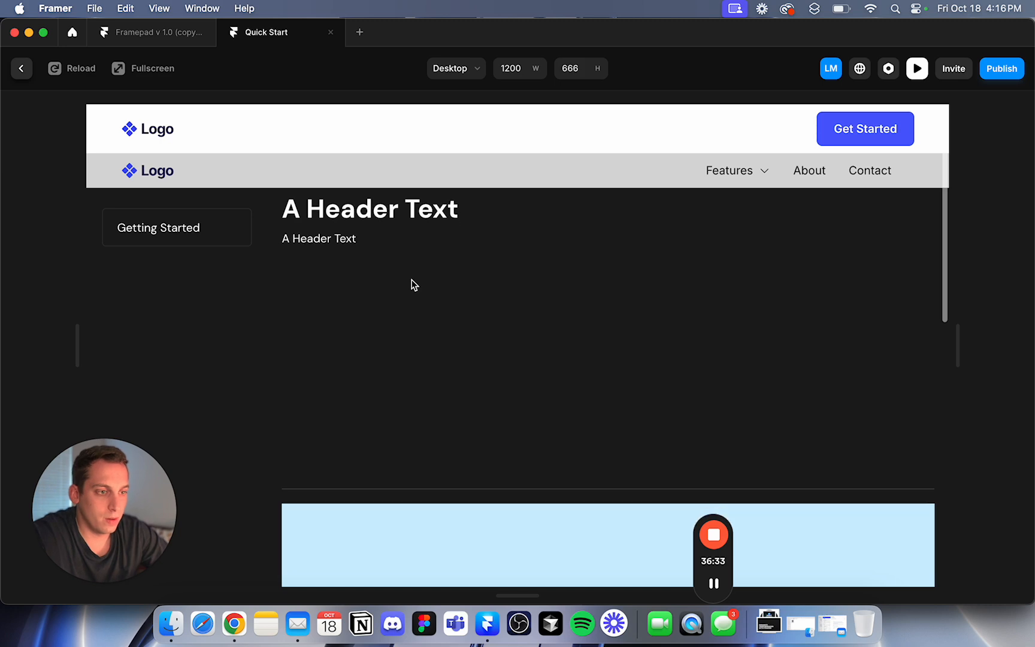
{"action": "scroll", "coordinate": [412, 280], "scroll_direction": "up", "scroll_amount": 5}
{"action": "scroll", "coordinate": [412, 280], "scroll_direction": "down", "scroll_amount": 5}
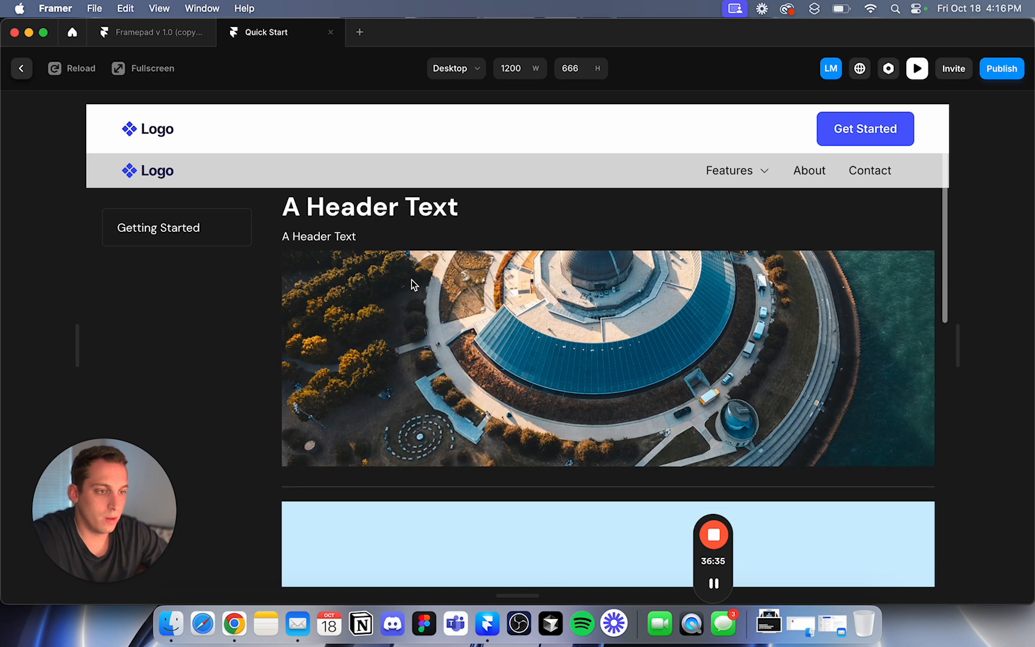
{"action": "scroll", "coordinate": [412, 280], "scroll_direction": "up", "scroll_amount": 5}
{"action": "scroll", "coordinate": [413, 238], "scroll_direction": "down", "scroll_amount": 5}
{"action": "scroll", "coordinate": [413, 238], "scroll_direction": "up", "scroll_amount": 5}
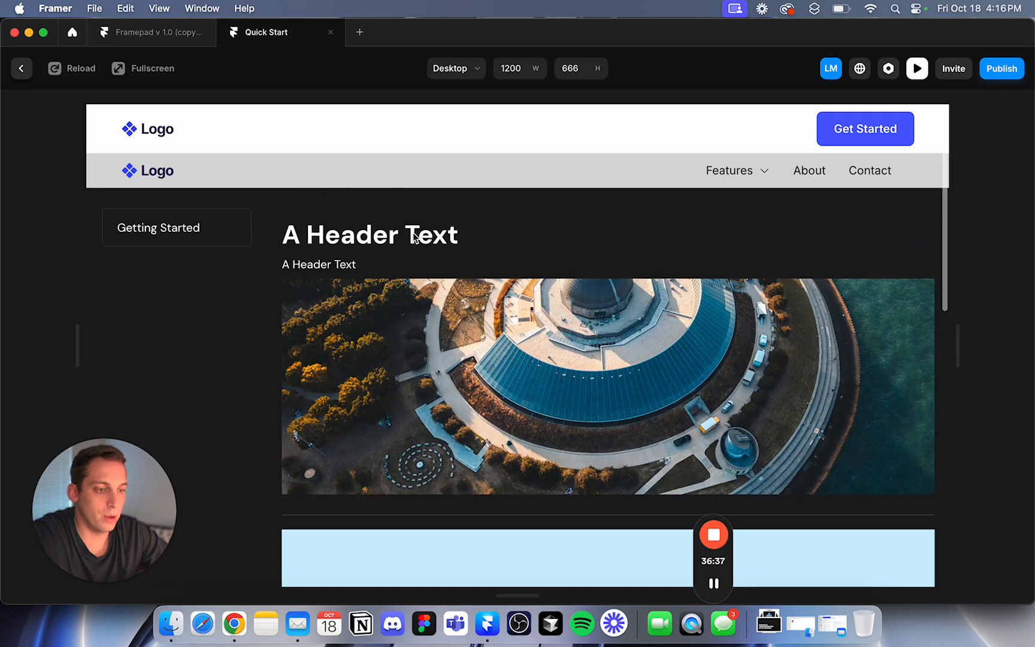
{"action": "left_click", "coordinate": [23, 71]}
Switch to Chrome and examine the Getting Started entries and the Discord Quick Start page in the Midjourney docs.
{"action": "left_click", "coordinate": [234, 624]}
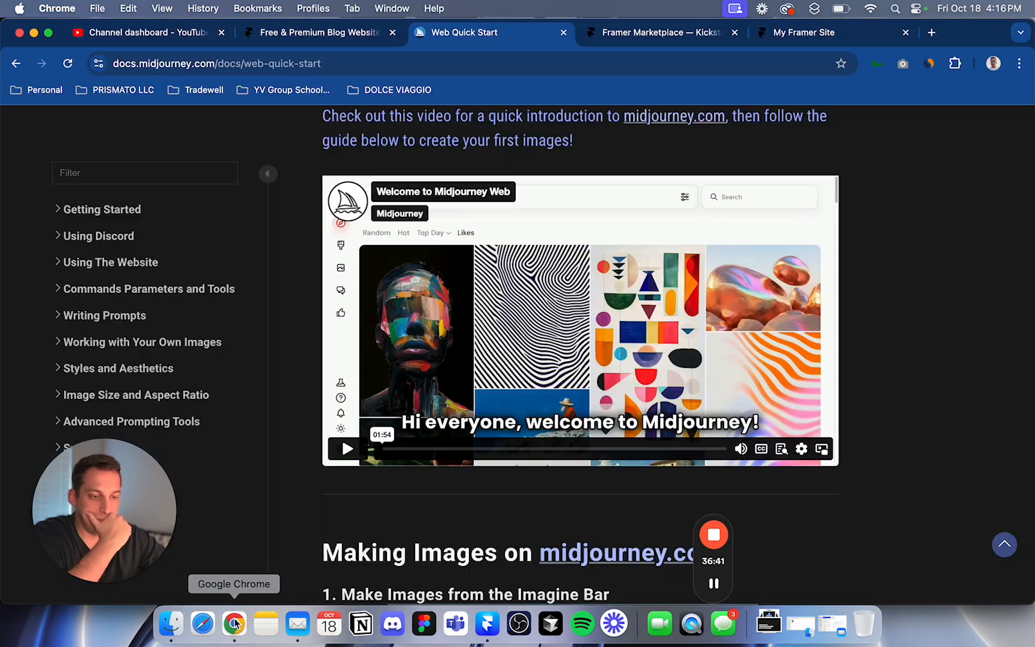
{"action": "scroll", "coordinate": [339, 265], "scroll_direction": "up", "scroll_amount": 3}
{"action": "left_click", "coordinate": [83, 190]}
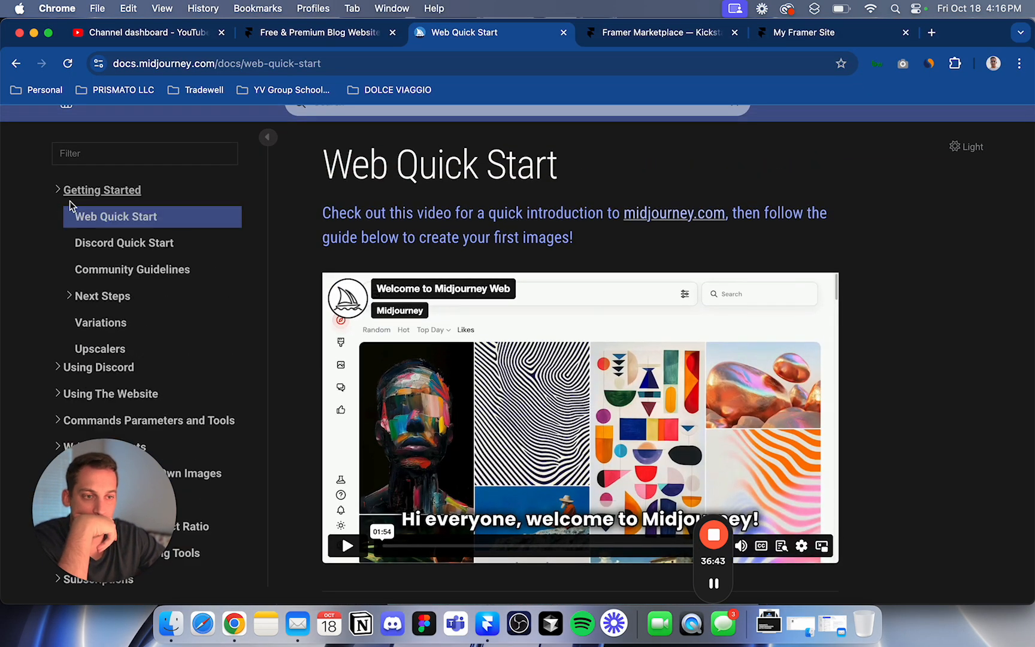
{"action": "left_click", "coordinate": [133, 242]}
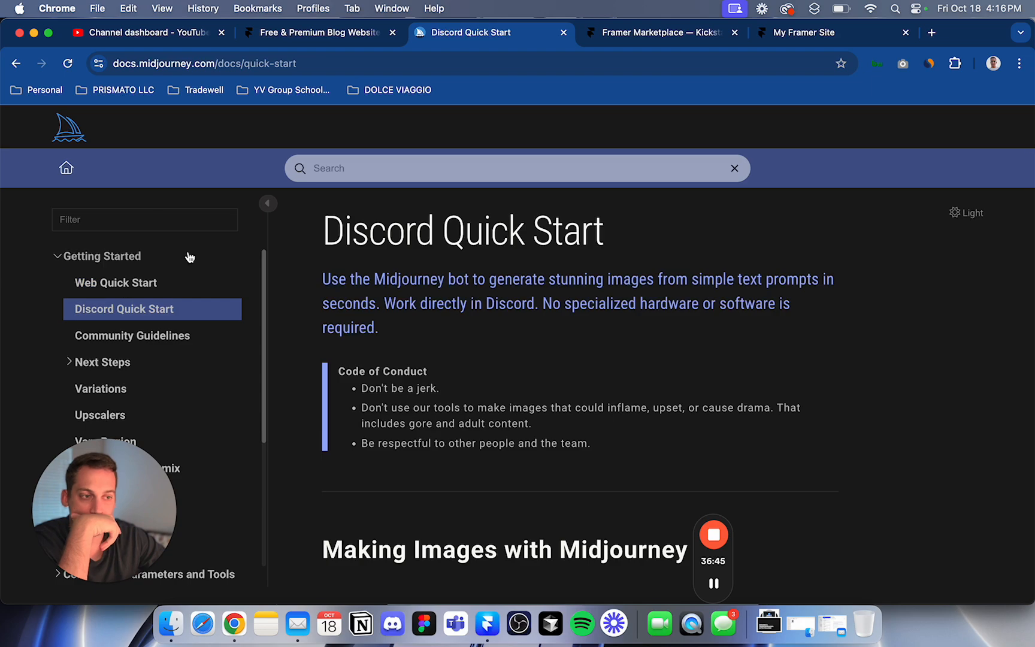
{"action": "scroll", "coordinate": [327, 337], "scroll_direction": "down", "scroll_amount": 10}
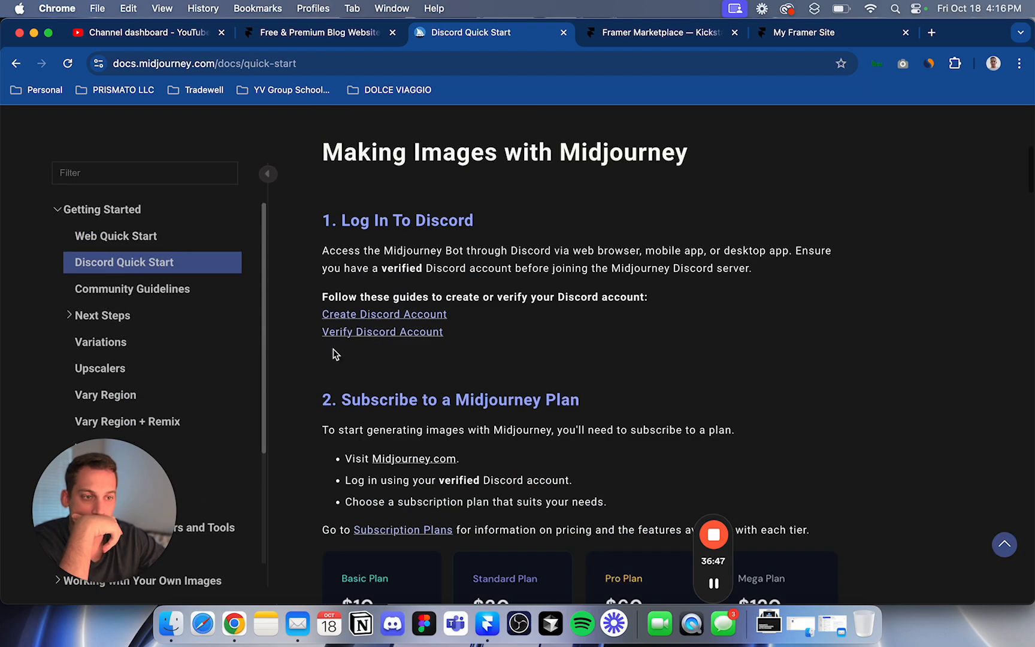
{"action": "scroll", "coordinate": [334, 351], "scroll_direction": "down", "scroll_amount": 3}
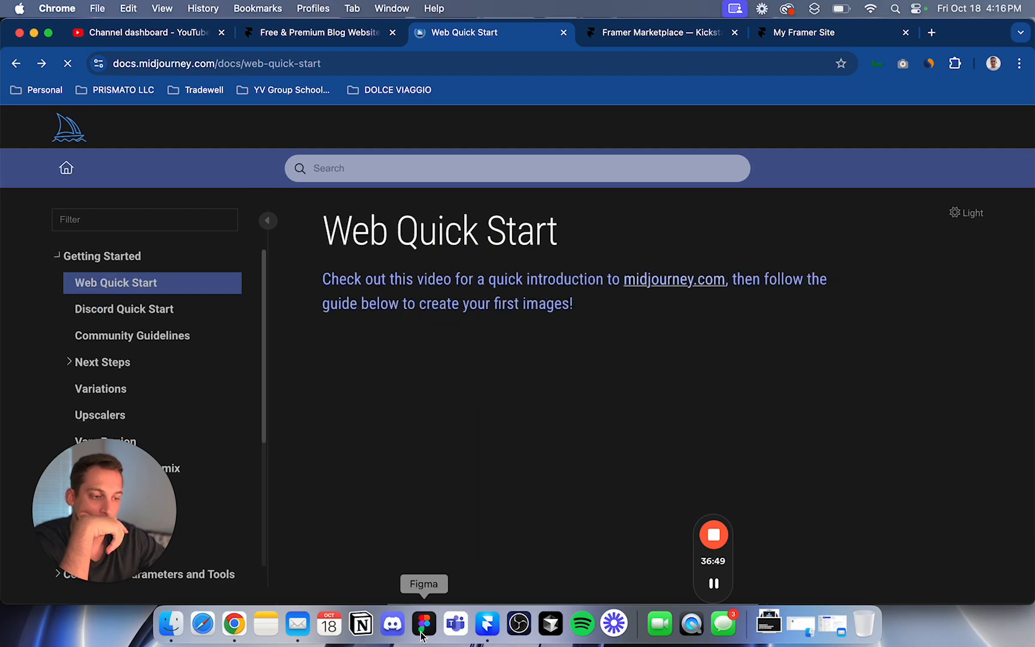
{"action": "left_click", "coordinate": [492, 634]}
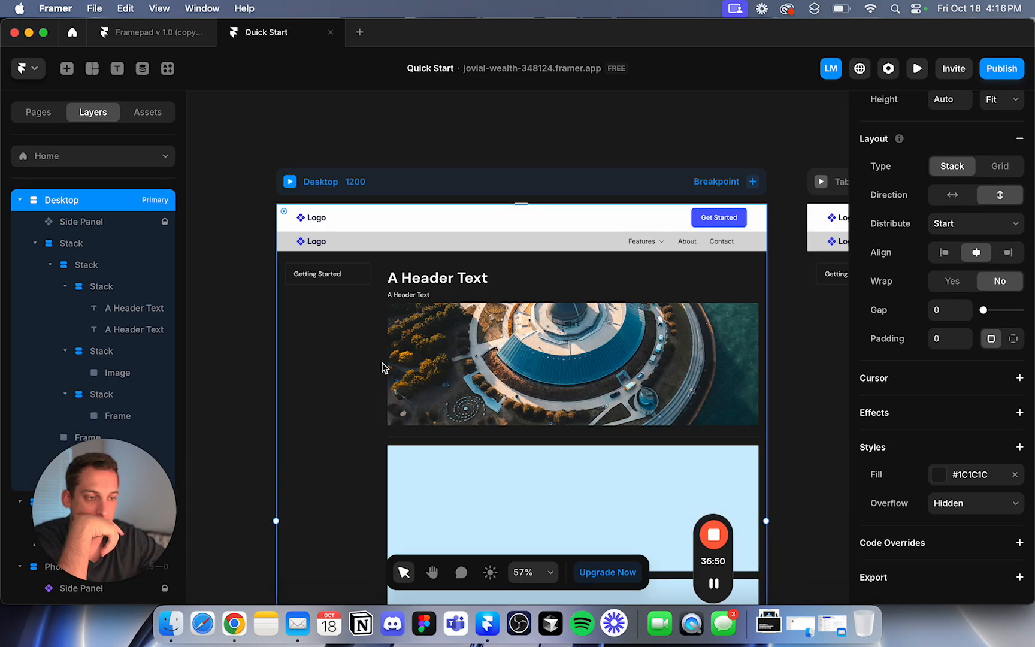
Look through the full Web Quick Start page in Chrome for its heading, text and image layout, and return to Framer.
{"action": "left_click", "coordinate": [233, 623]}
{"action": "scroll", "coordinate": [423, 457], "scroll_direction": "down", "scroll_amount": 10}
{"action": "scroll", "coordinate": [423, 457], "scroll_direction": "down", "scroll_amount": 5}
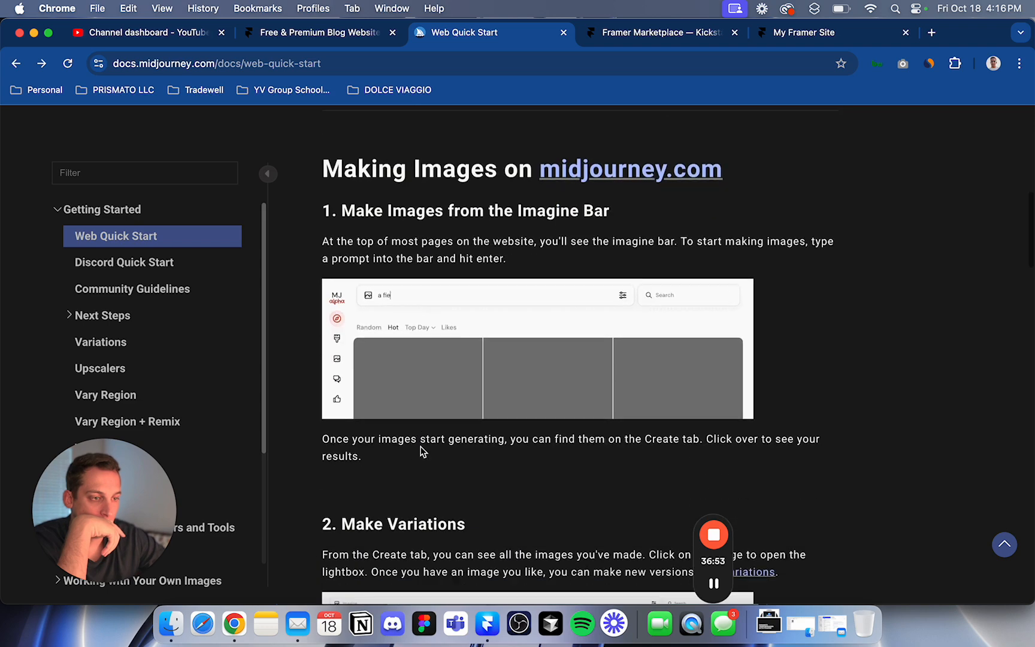
{"action": "scroll", "coordinate": [485, 289], "scroll_direction": "up", "scroll_amount": 12}
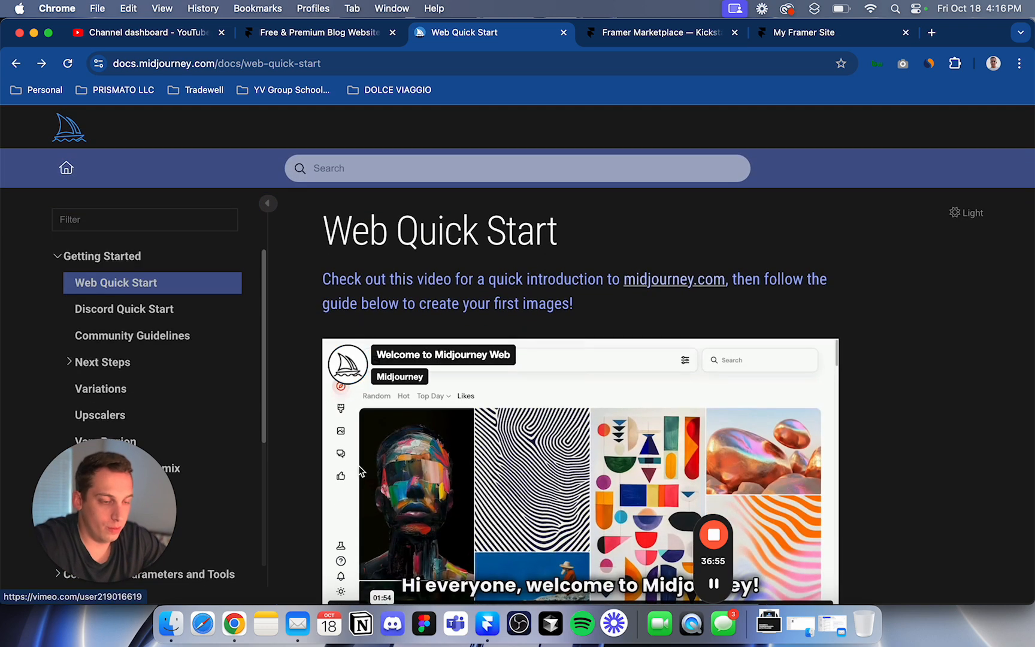
{"action": "scroll", "coordinate": [432, 350], "scroll_direction": "down", "scroll_amount": 10}
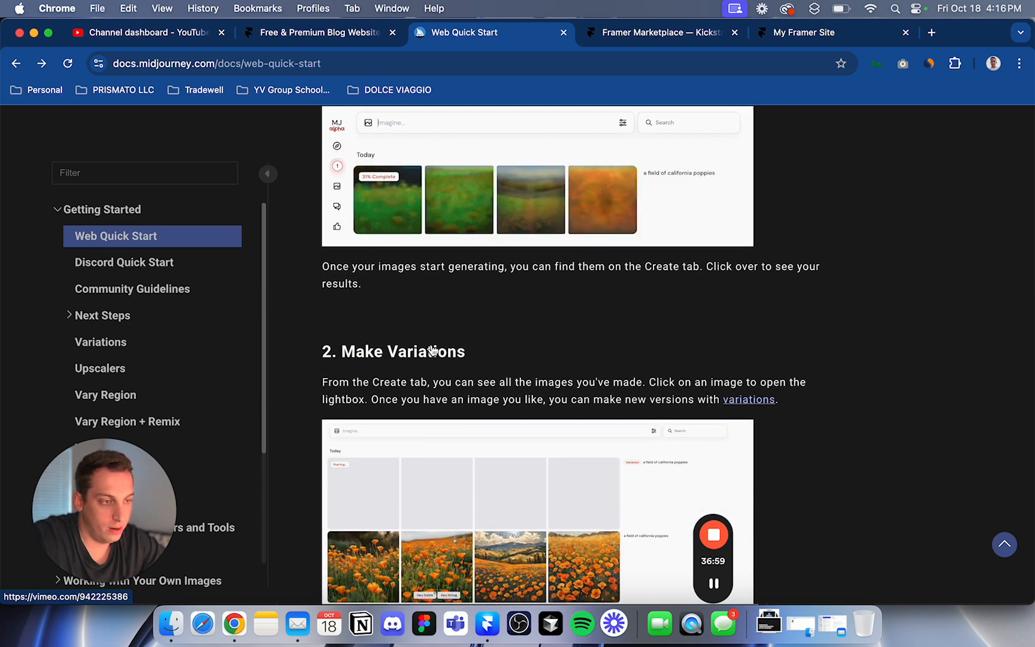
{"action": "scroll", "coordinate": [432, 350], "scroll_direction": "down", "scroll_amount": 8}
{"action": "scroll", "coordinate": [432, 350], "scroll_direction": "down", "scroll_amount": 15}
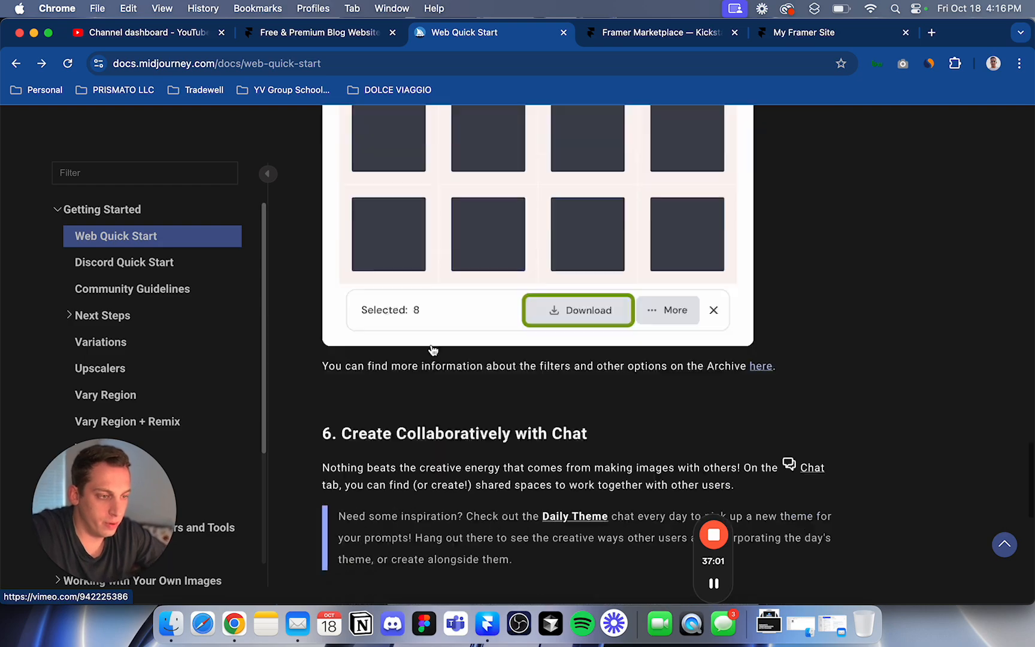
{"action": "scroll", "coordinate": [432, 350], "scroll_direction": "up", "scroll_amount": 20}
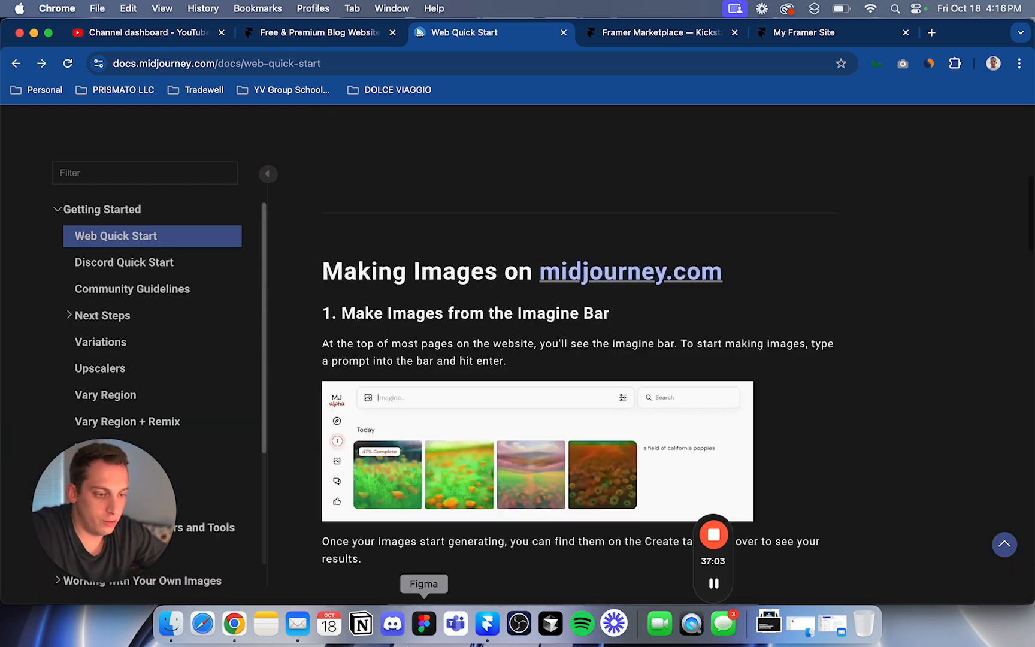
{"action": "scroll", "coordinate": [430, 514], "scroll_direction": "up", "scroll_amount": 10}
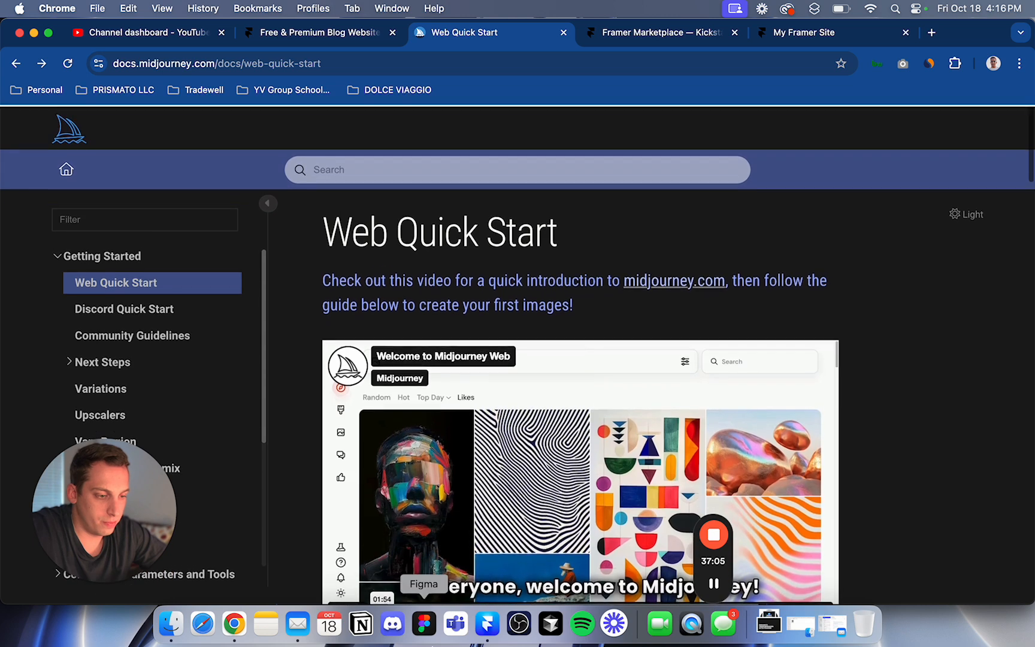
{"action": "left_click", "coordinate": [488, 624]}
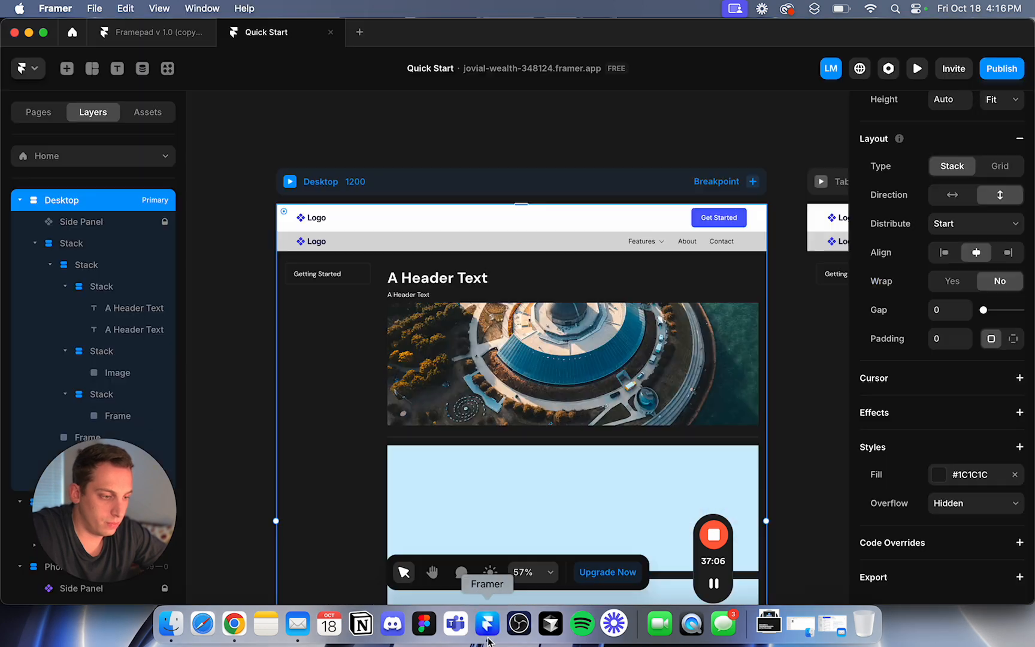
Try to replace the small text below the header with lorem ipsum placeholder text, searching the plugins for "lorem".
{"action": "left_click", "coordinate": [414, 295]}
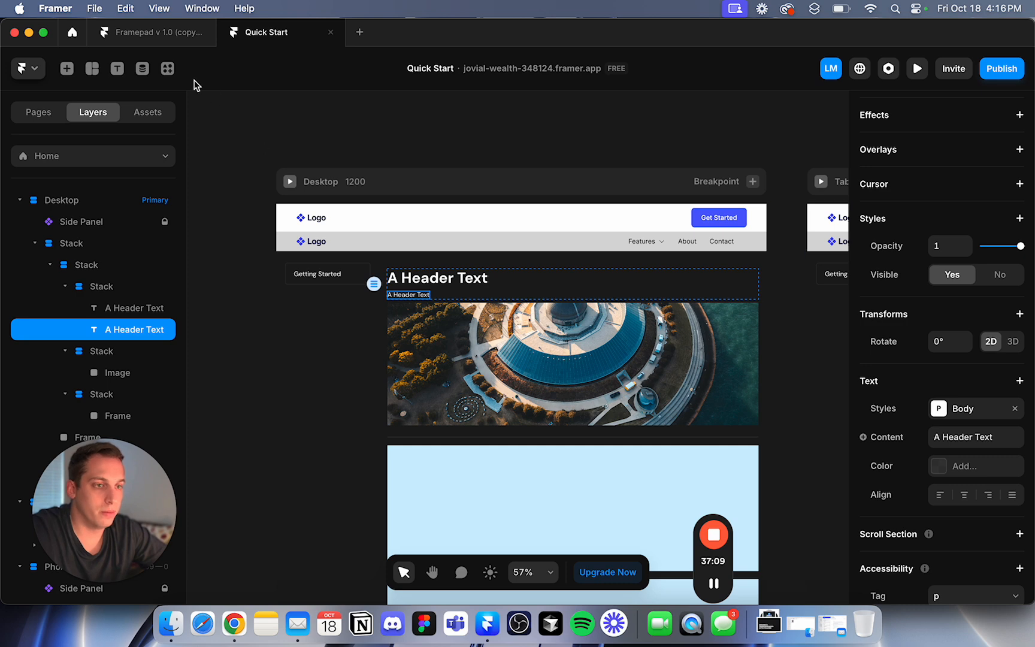
{"action": "left_click", "coordinate": [167, 69]}
{"action": "type", "text": "lorem"}
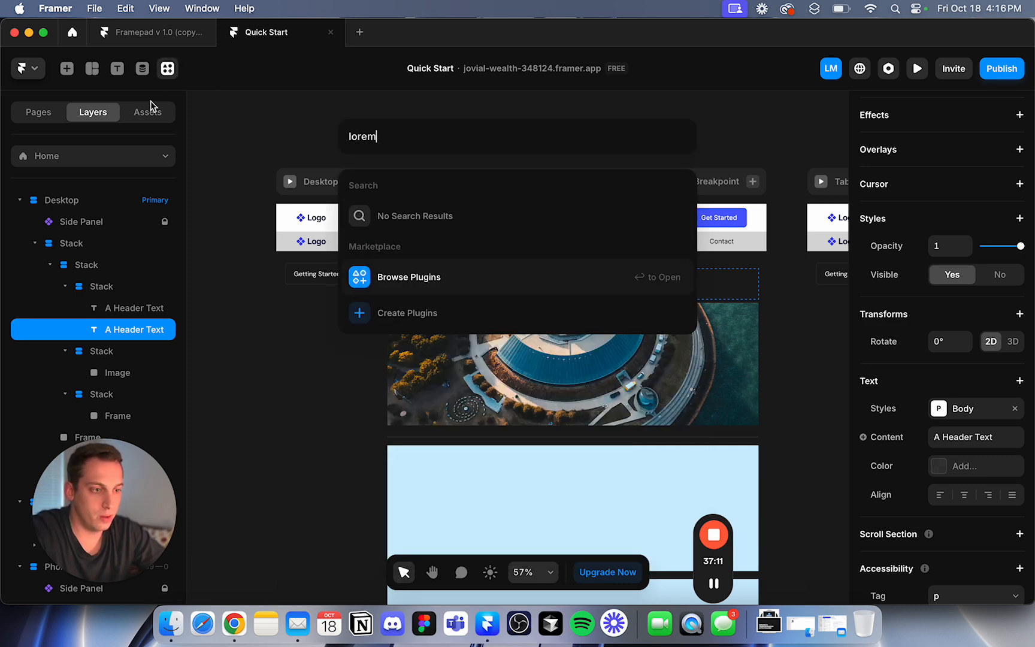
{"action": "key", "text": "BackSpace"}
{"action": "key", "text": "BackSpace"}
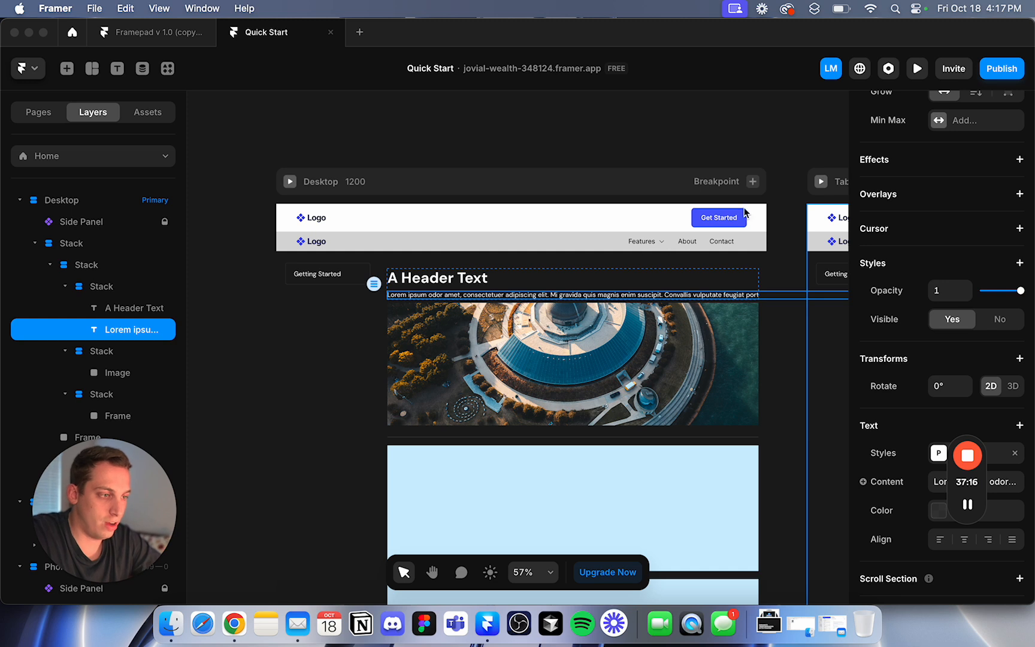
{"action": "key", "text": "super+z"}
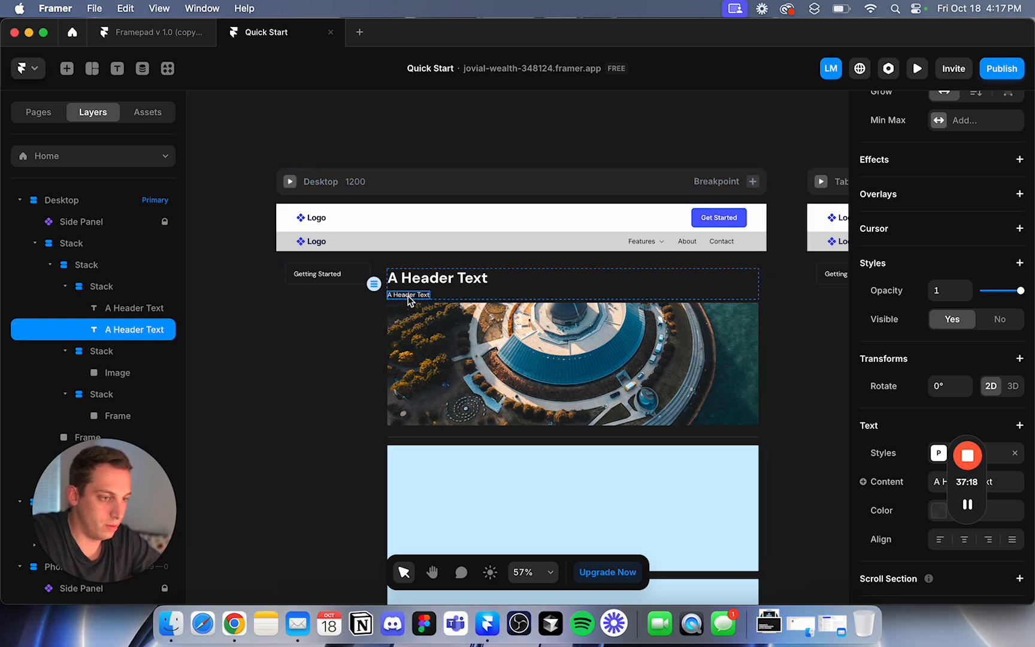
Replace the content of the small text below the header with the copied "Lorem ipsum odor amet" paragraph.
{"action": "scroll", "coordinate": [965, 321], "scroll_direction": "down", "scroll_amount": 3}
{"action": "left_click", "coordinate": [954, 348]}
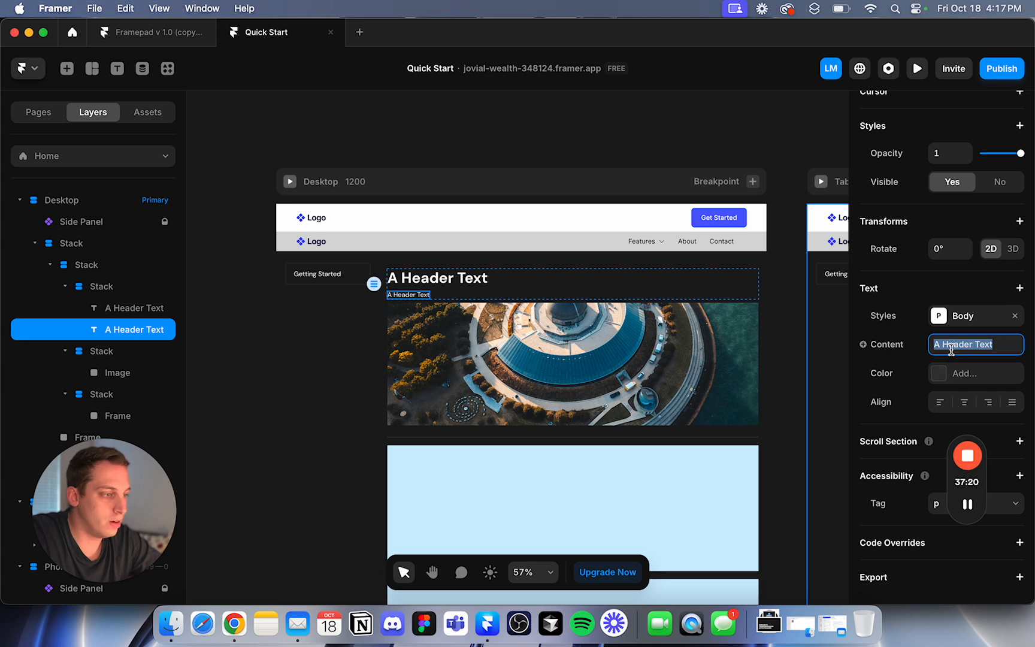
{"action": "key", "text": "super+v"}
{"action": "left_click", "coordinate": [756, 294]}
{"action": "left_click", "coordinate": [783, 271]}
{"action": "left_click", "coordinate": [738, 296]}
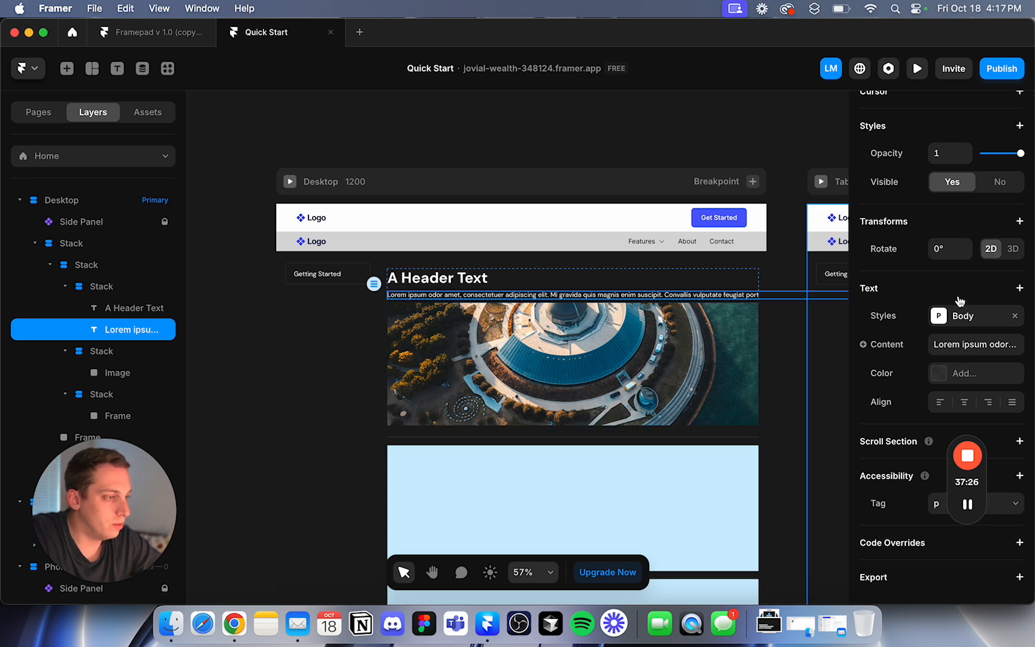
Change the lorem ipsum text's width sizing so the paragraph wraps within the full width of its stack.
{"action": "scroll", "coordinate": [917, 269], "scroll_direction": "up", "scroll_amount": 6}
{"action": "left_click", "coordinate": [1007, 283]}
{"action": "left_click", "coordinate": [983, 264]}
{"action": "left_click", "coordinate": [718, 133]}
Set the Body text style's color to #FFFFFF at 80% opacity.
{"action": "left_click", "coordinate": [719, 303]}
{"action": "scroll", "coordinate": [938, 346], "scroll_direction": "down", "scroll_amount": 6}
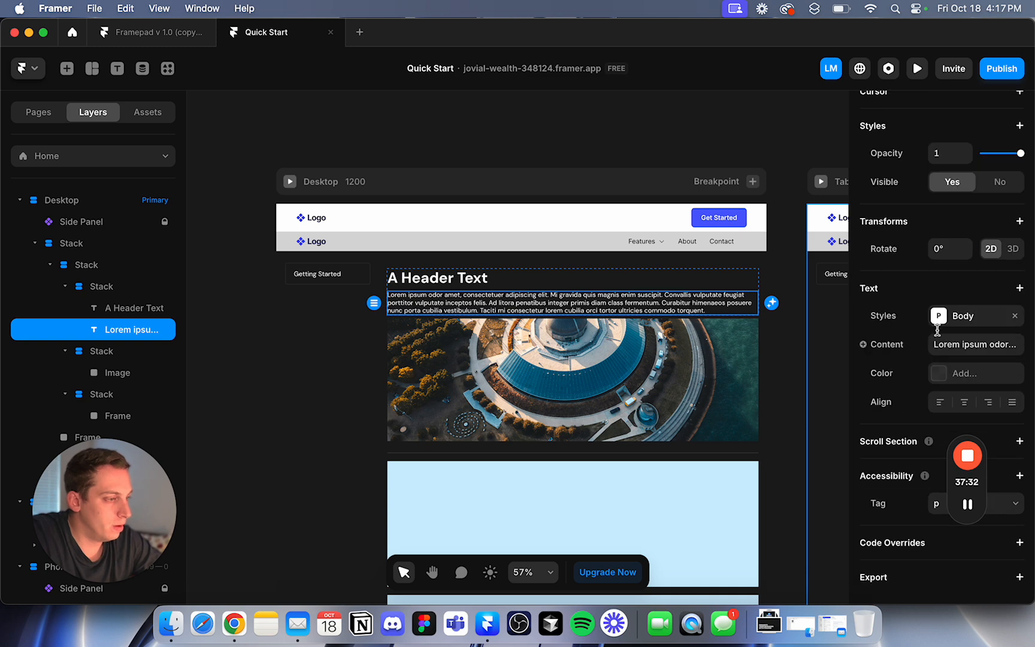
{"action": "left_click", "coordinate": [942, 329]}
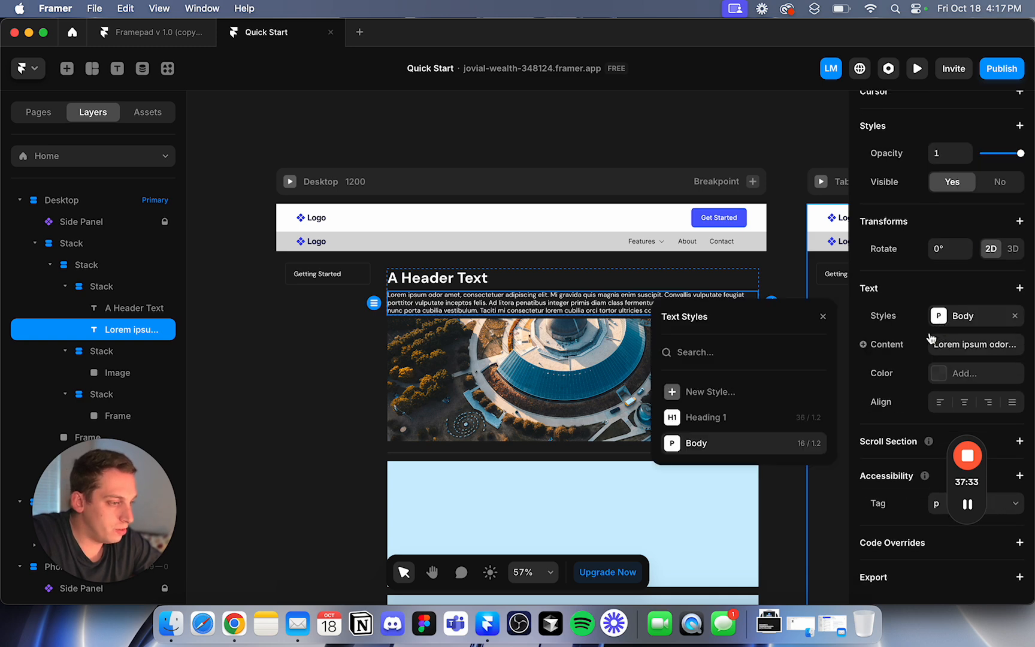
{"action": "left_click", "coordinate": [813, 443]}
{"action": "left_click", "coordinate": [745, 251]}
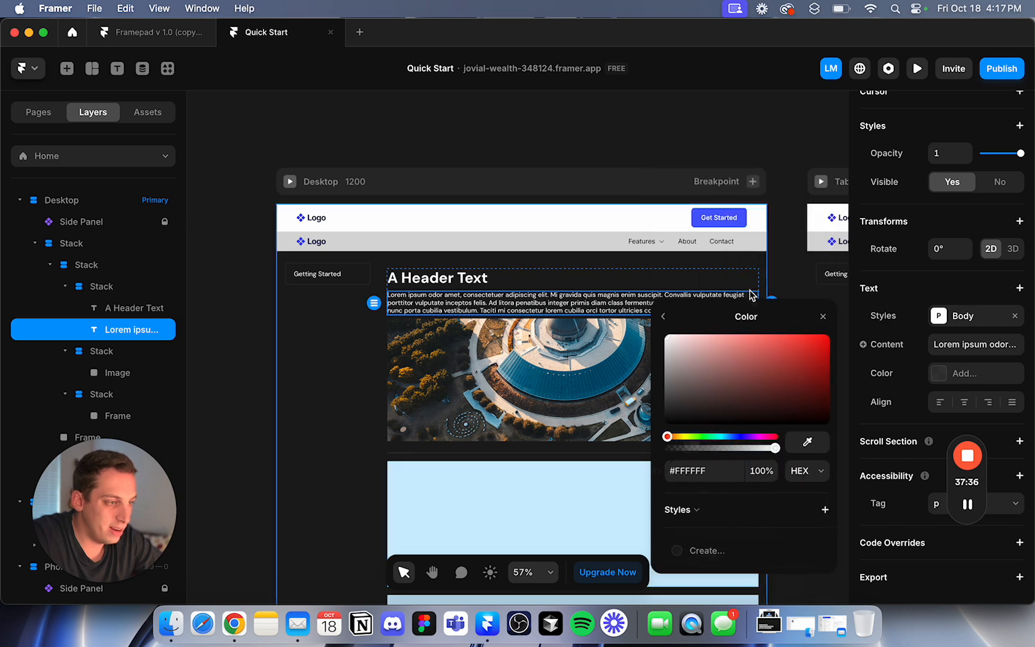
{"action": "left_click", "coordinate": [760, 471]}
{"action": "key", "text": "shift+Down"}
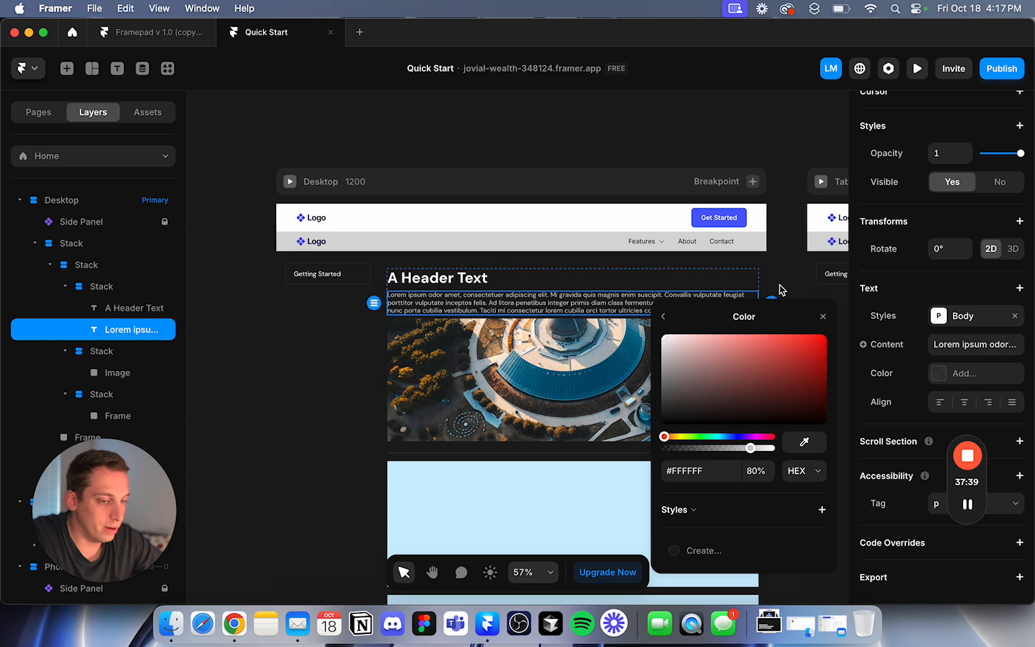
{"action": "key", "text": "Escape"}
{"action": "key", "text": "Escape"}
Set the gap to 30 in the stack that holds the header text, image and divider.
{"action": "scroll", "coordinate": [509, 227], "scroll_direction": "up", "scroll_amount": 5}
{"action": "scroll", "coordinate": [379, 345], "scroll_direction": "down", "scroll_amount": 3}
{"action": "scroll", "coordinate": [379, 345], "scroll_direction": "left", "scroll_amount": 2}
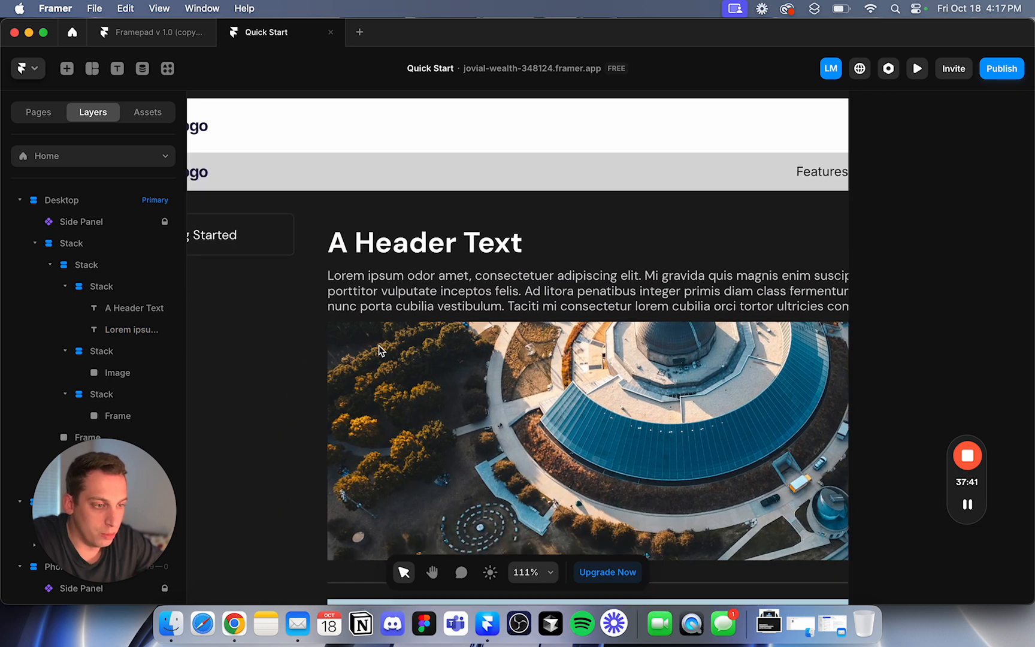
{"action": "left_click", "coordinate": [339, 322]}
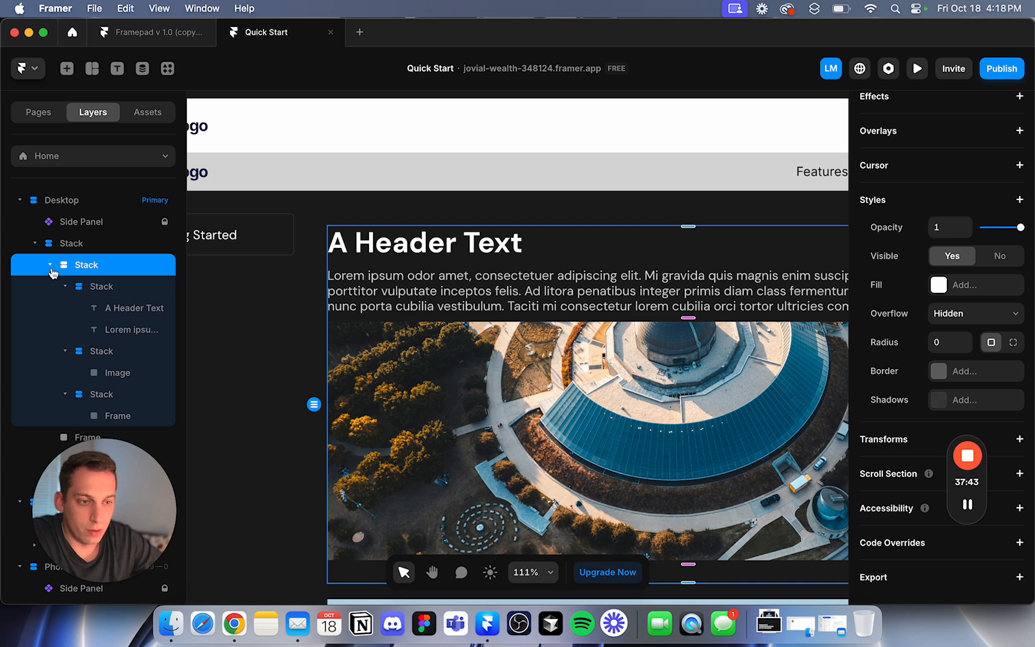
{"action": "scroll", "coordinate": [401, 379], "scroll_direction": "down", "scroll_amount": 5}
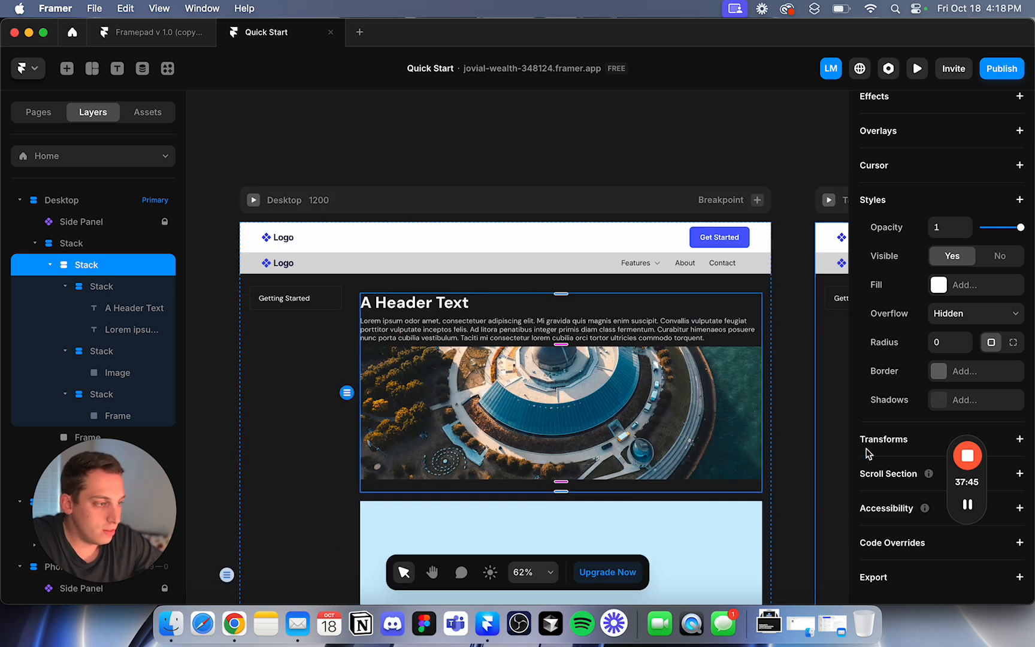
{"action": "scroll", "coordinate": [920, 350], "scroll_direction": "up", "scroll_amount": 5}
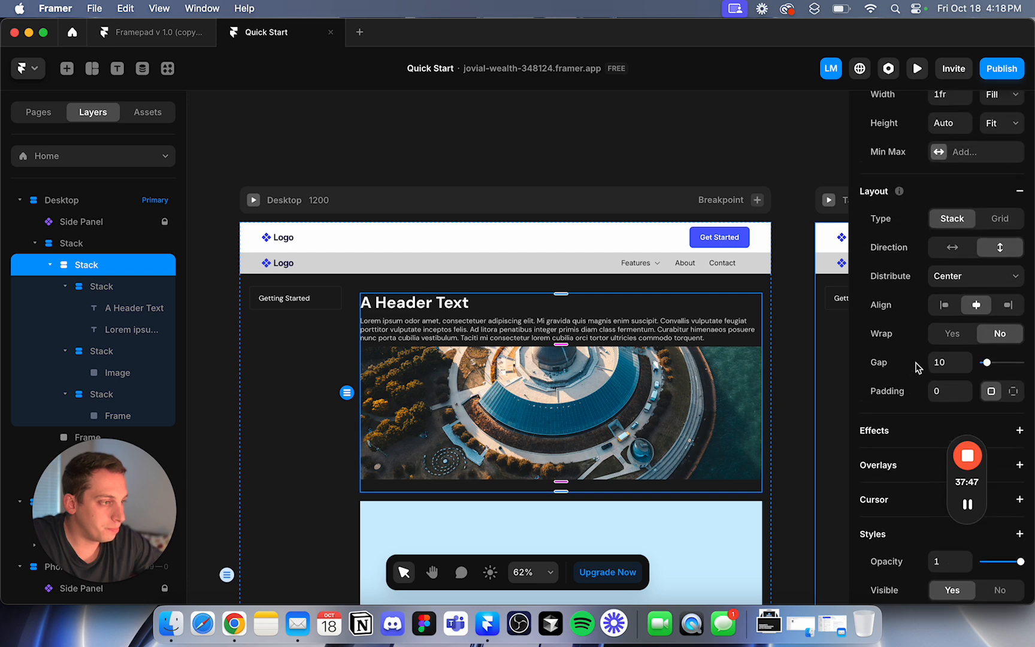
{"action": "type", "text": "20"}
{"action": "key", "text": "shift+Up"}
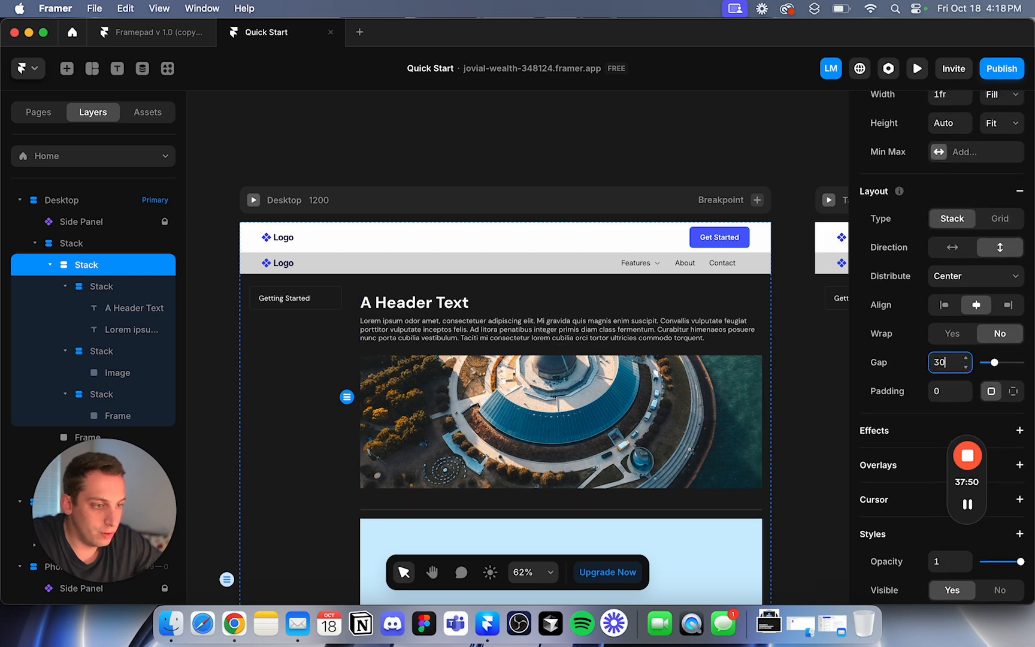
{"action": "left_click", "coordinate": [804, 324]}
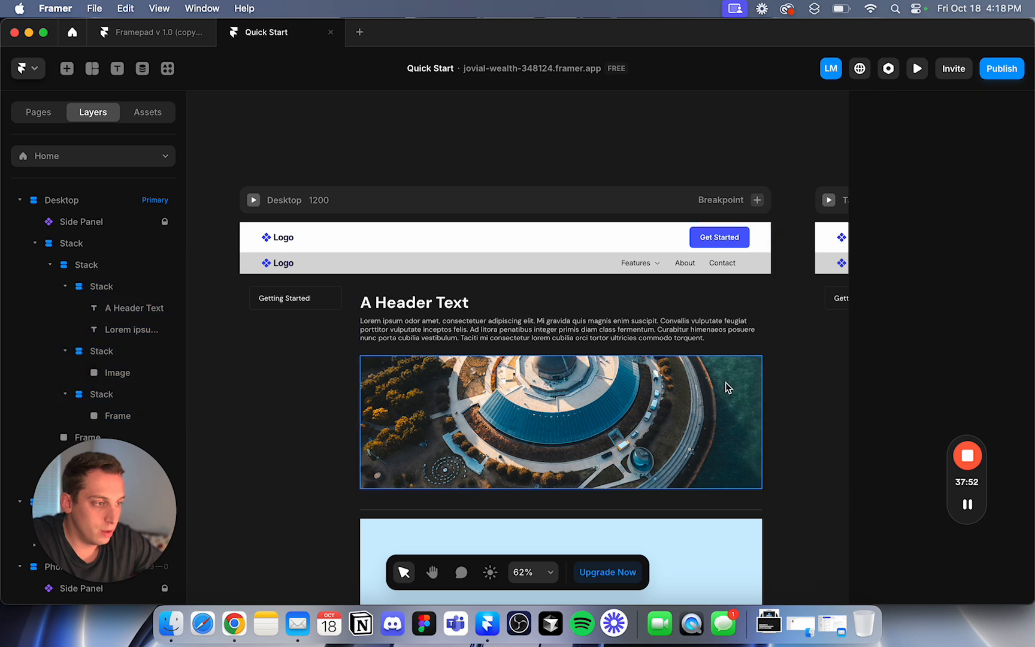
Round the corners of the image below the intro paragraph with a radius of 10.
{"action": "left_click", "coordinate": [725, 382]}
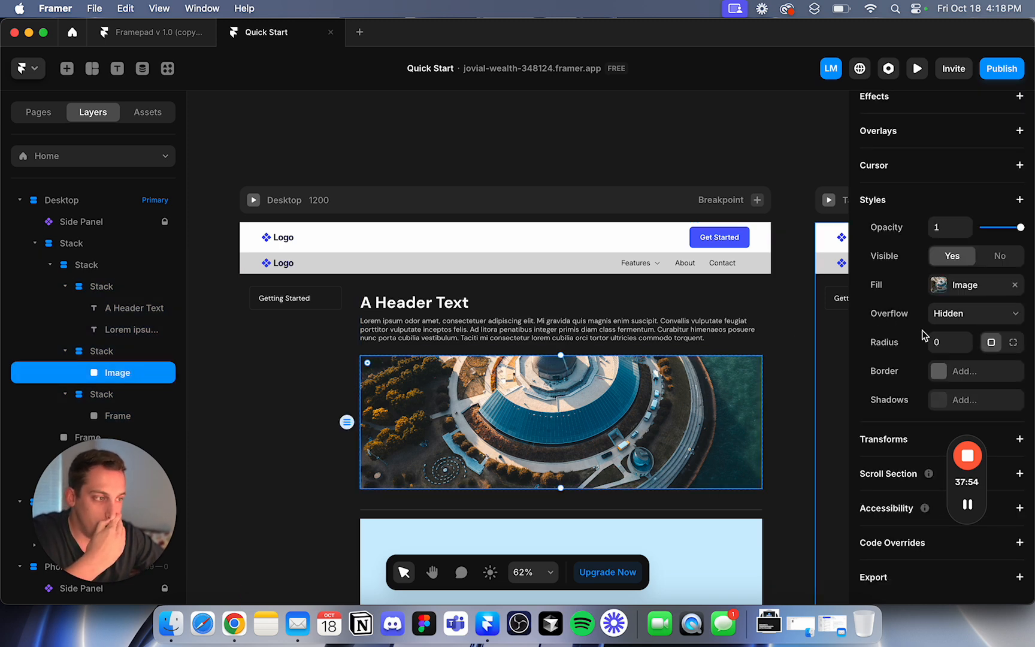
{"action": "type", "text": "10"}
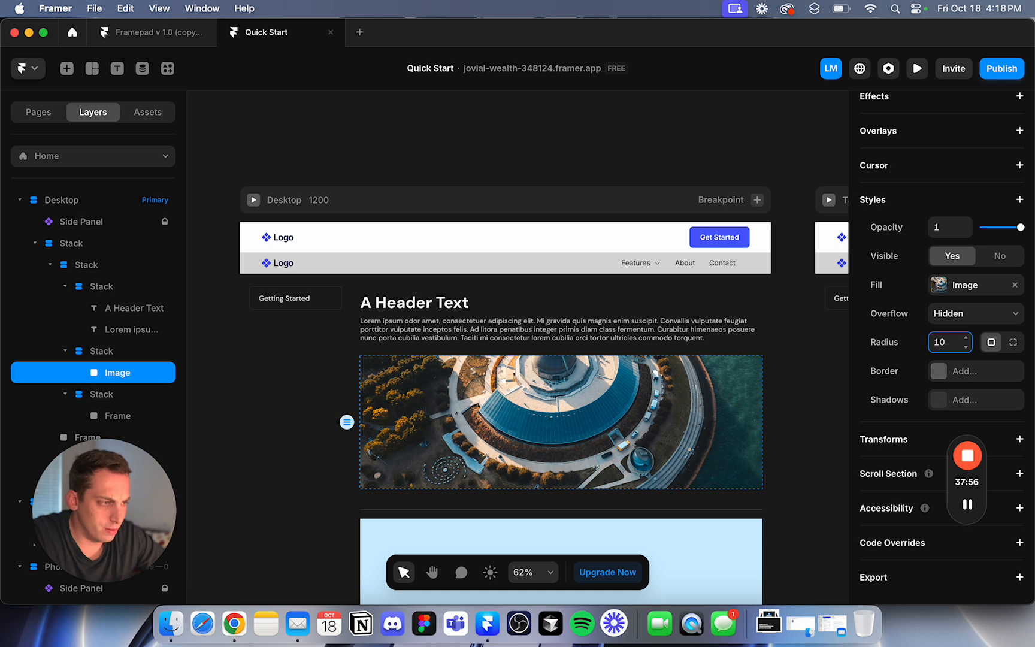
{"action": "left_click", "coordinate": [809, 343]}
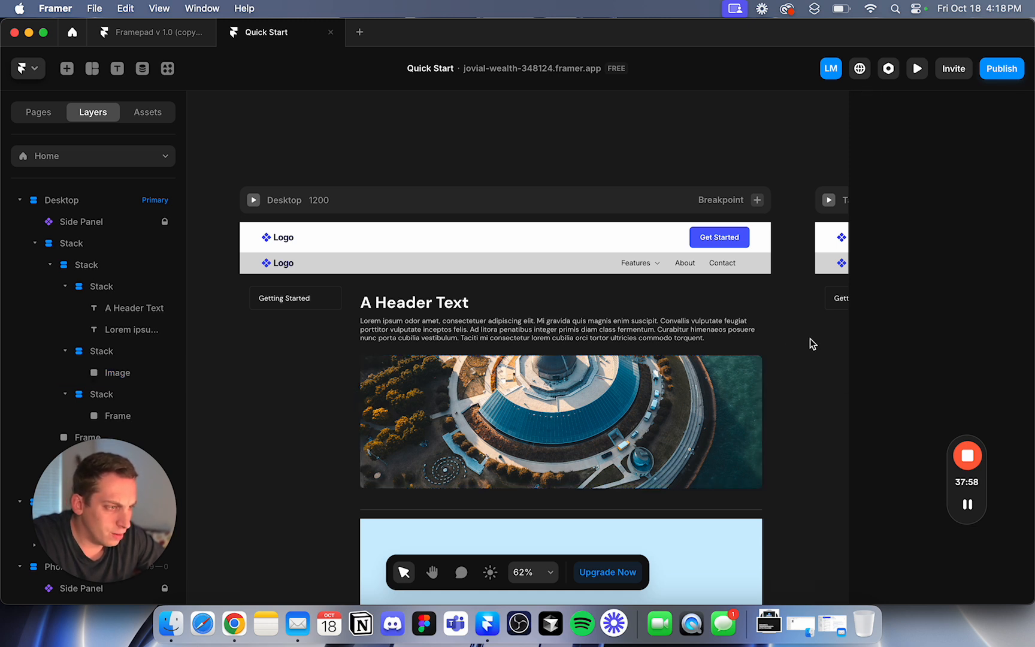
Change the Body text style's font to Inter through the lorem ipsum paragraph.
{"action": "left_click", "coordinate": [691, 301]}
{"action": "left_click", "coordinate": [446, 310]}
{"action": "left_click", "coordinate": [455, 328]}
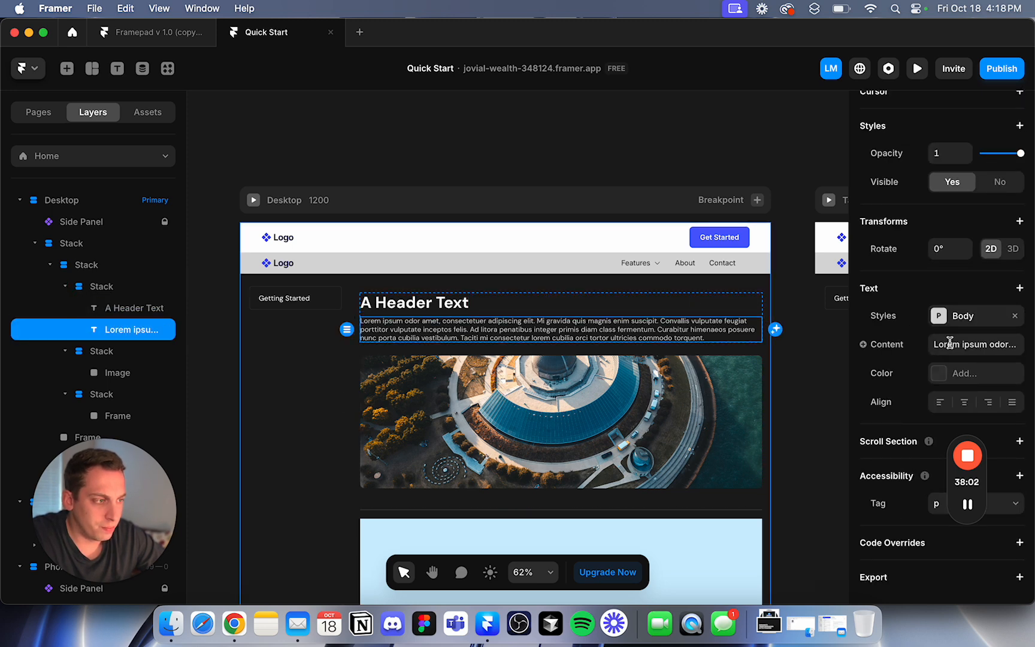
{"action": "left_click", "coordinate": [938, 323]}
{"action": "left_click", "coordinate": [810, 419]}
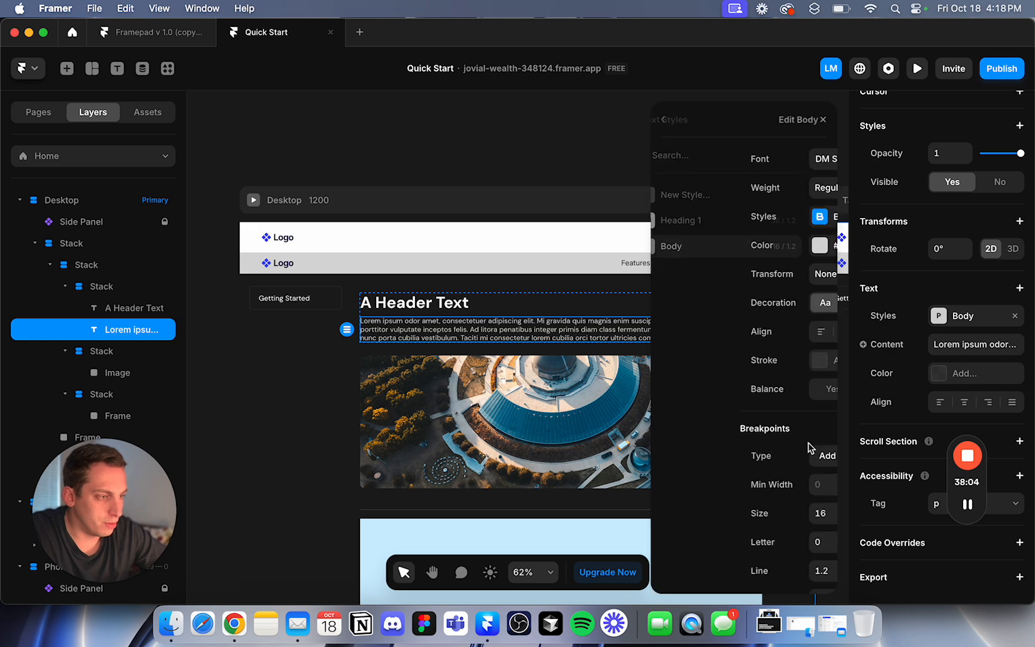
{"action": "left_click", "coordinate": [763, 160]}
{"action": "type", "text": "i"}
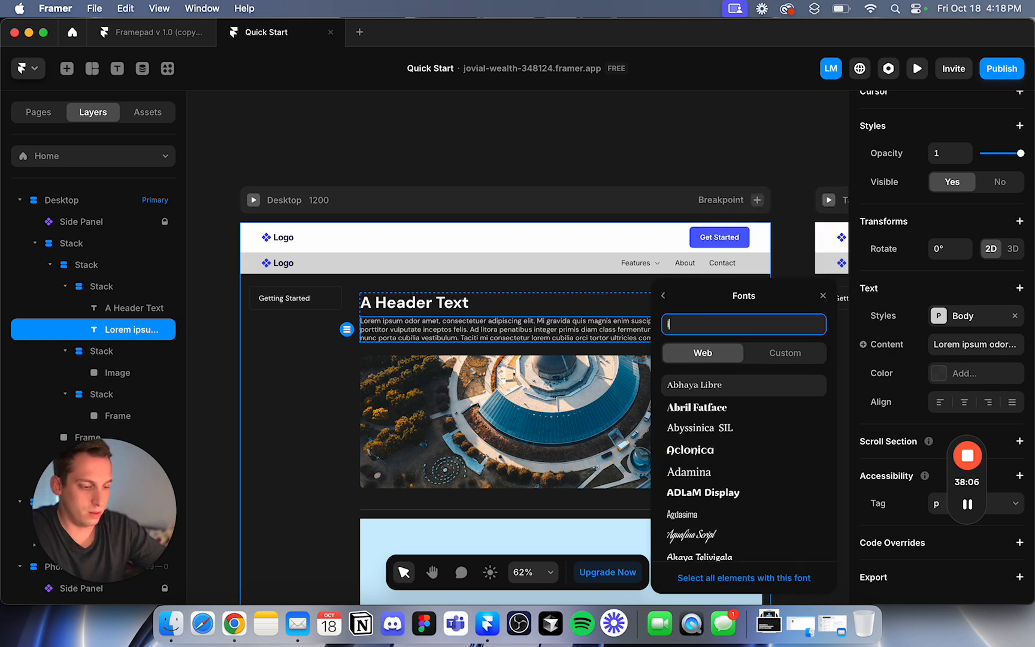
{"action": "type", "text": "nter"}
{"action": "left_click", "coordinate": [715, 389]}
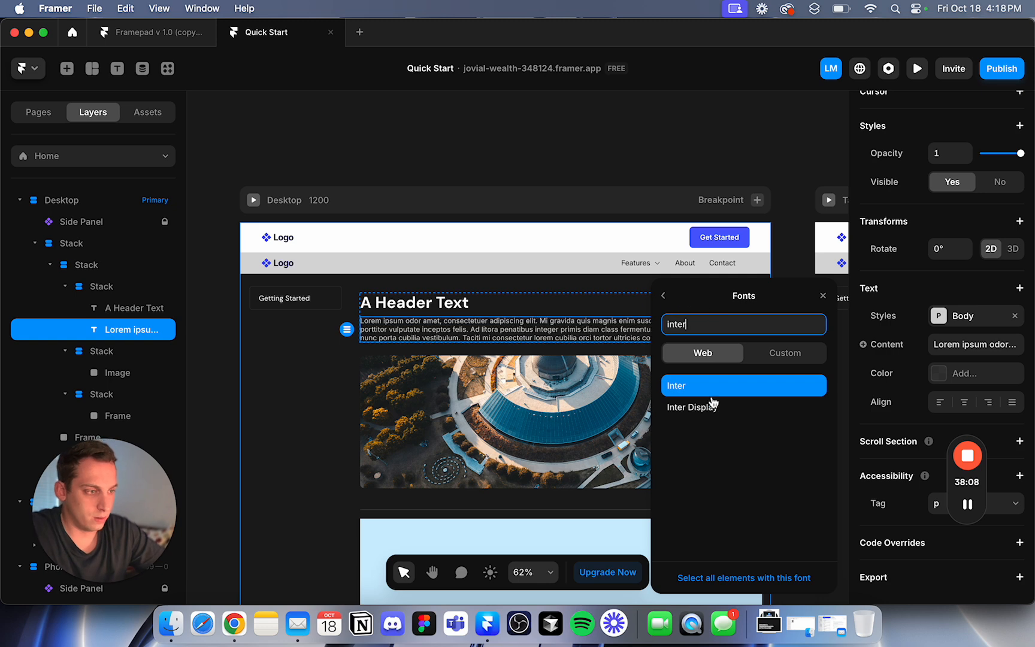
{"action": "left_click", "coordinate": [617, 168]}
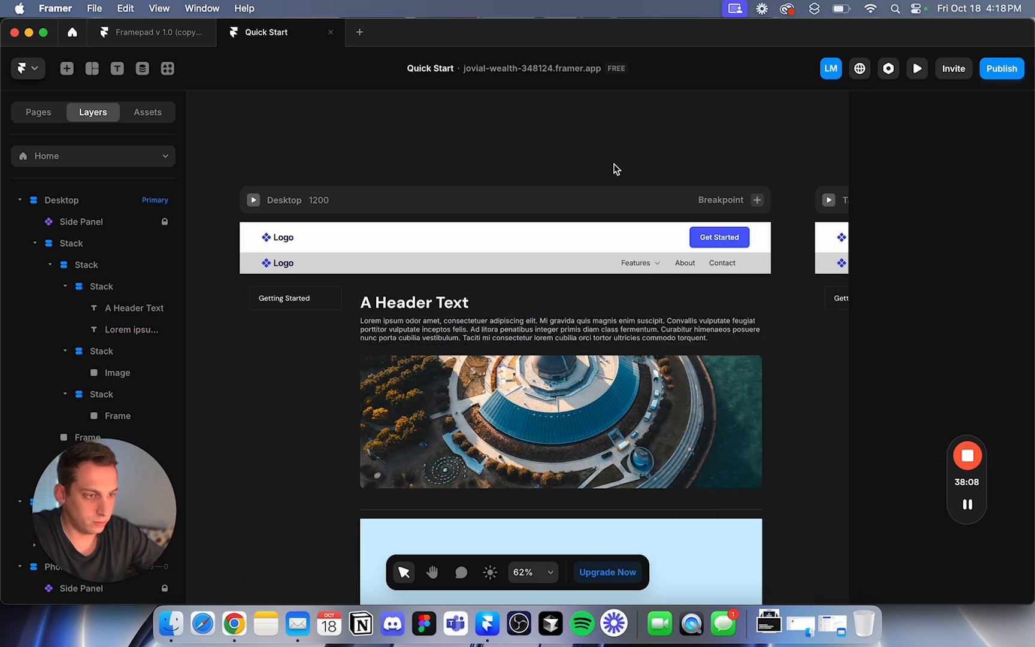
Try the Light weight on the Body text style and undo the change.
{"action": "left_click", "coordinate": [563, 327]}
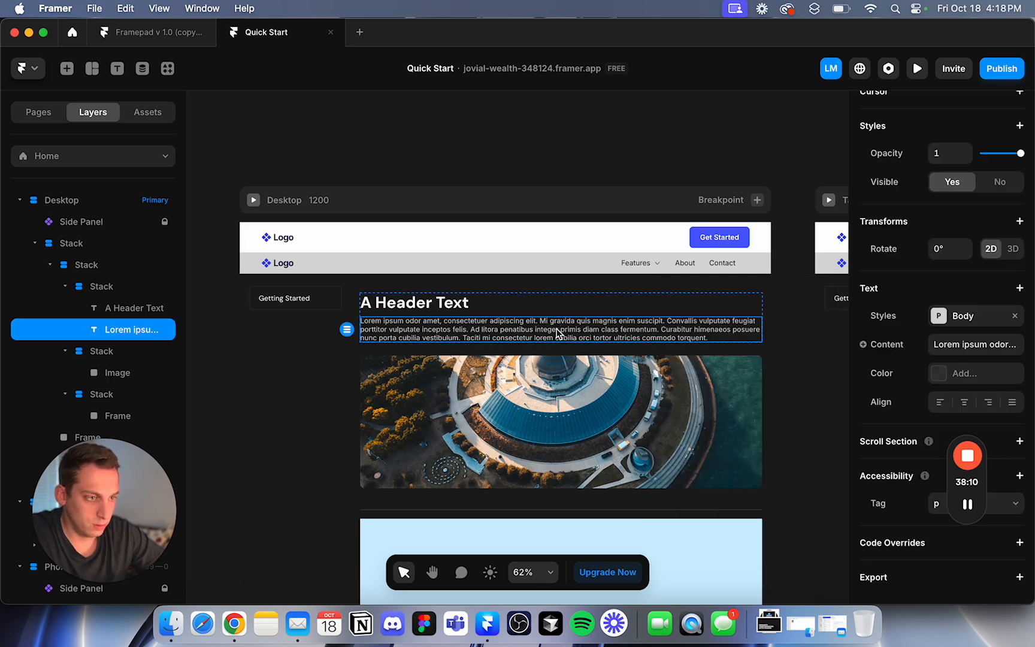
{"action": "left_click", "coordinate": [939, 317]}
{"action": "left_click", "coordinate": [813, 443]}
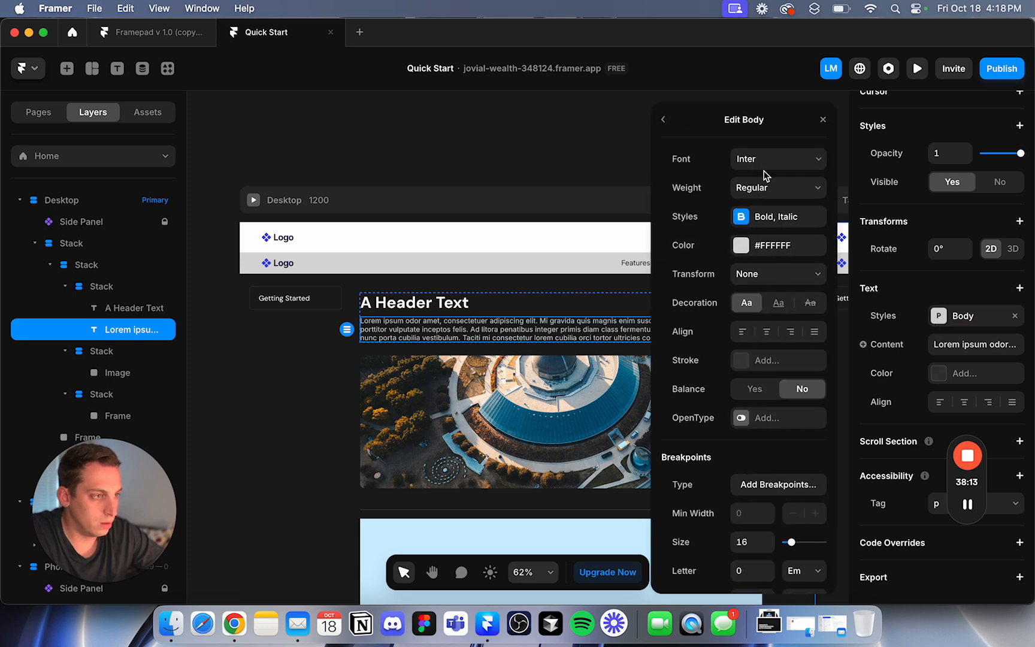
{"action": "left_click", "coordinate": [744, 222]}
{"action": "left_click", "coordinate": [670, 321]}
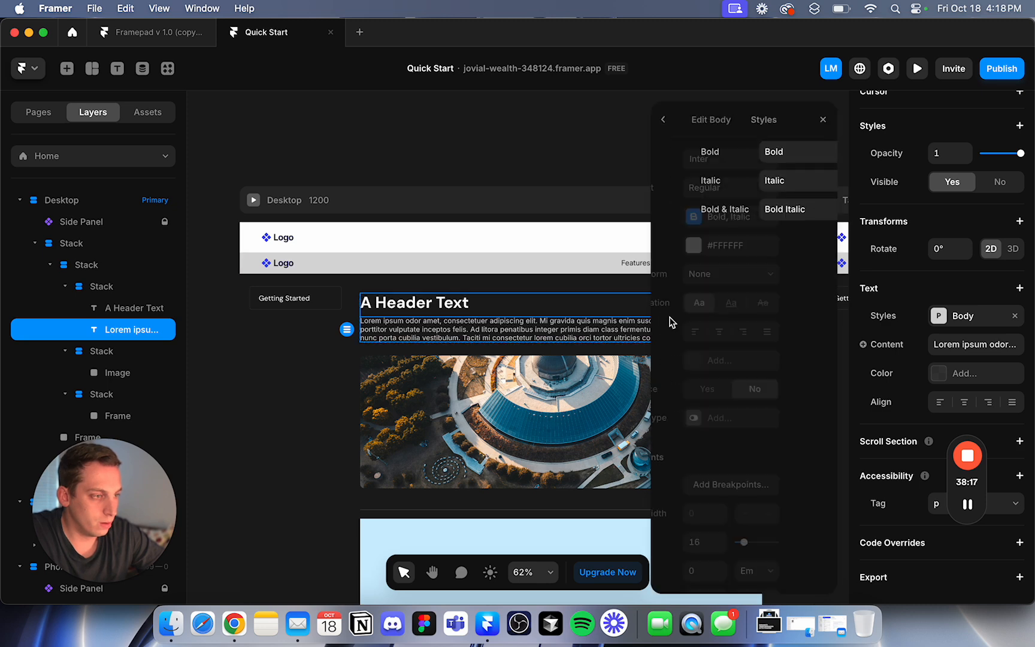
{"action": "left_click", "coordinate": [779, 190]}
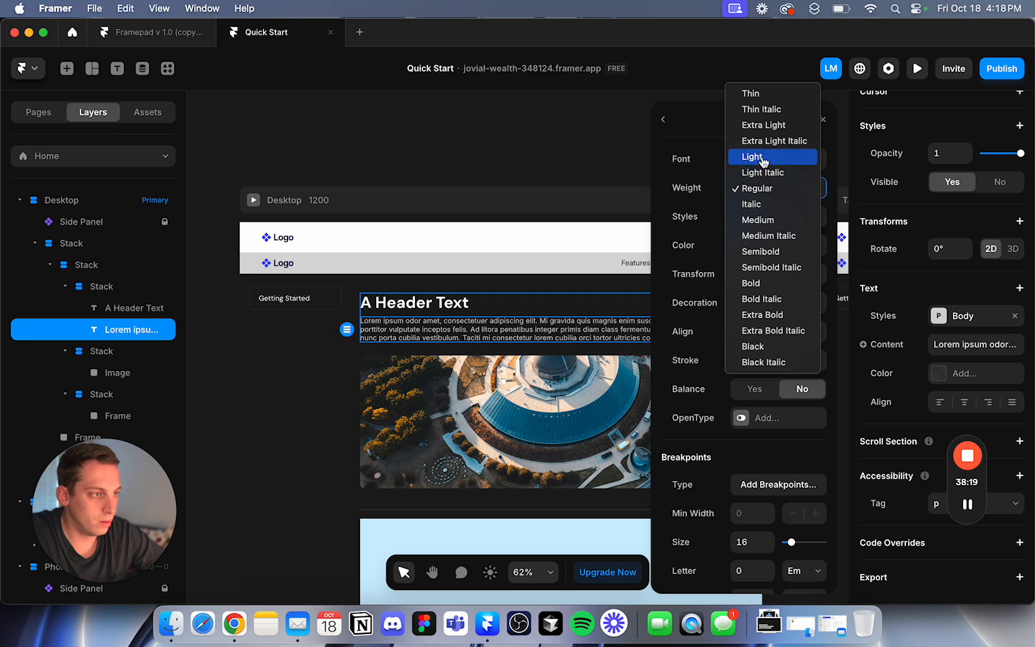
{"action": "key", "text": "Escape"}
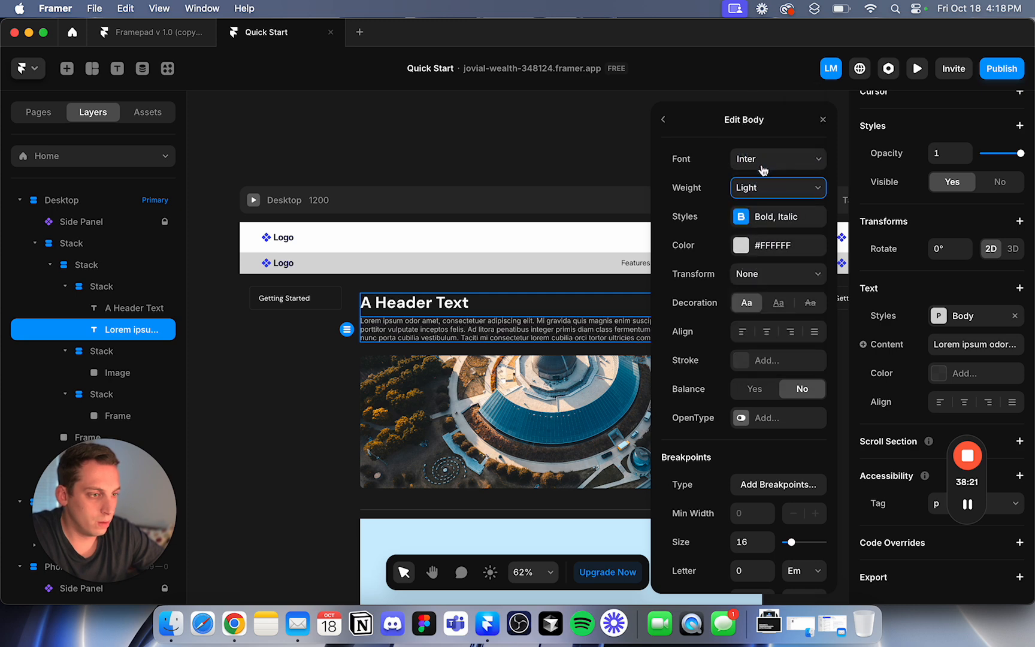
{"action": "left_click", "coordinate": [595, 151]}
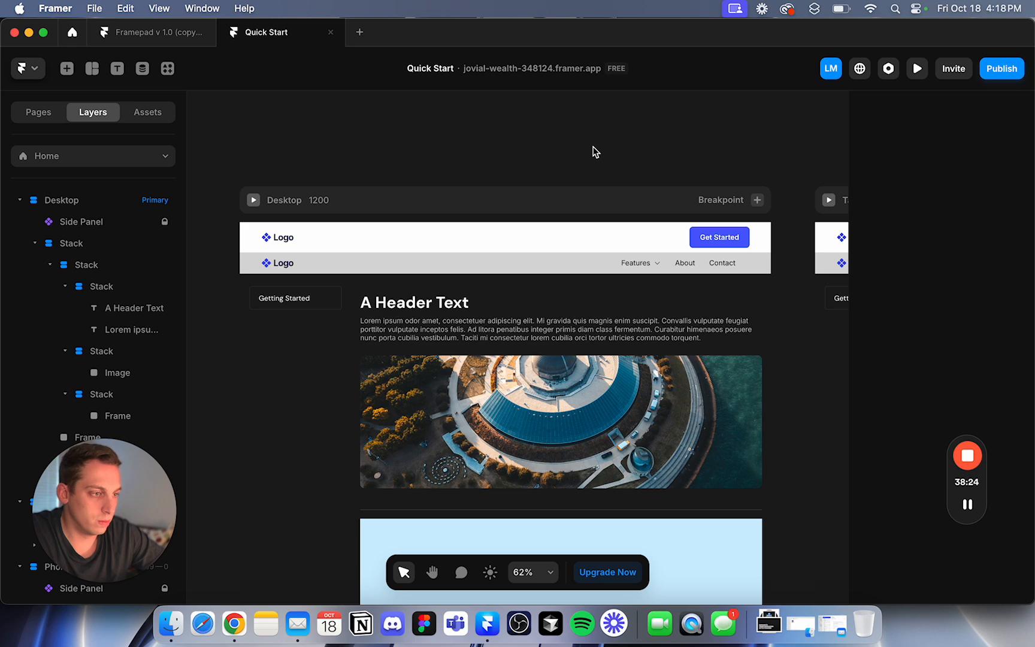
{"action": "key", "text": "super+z"}
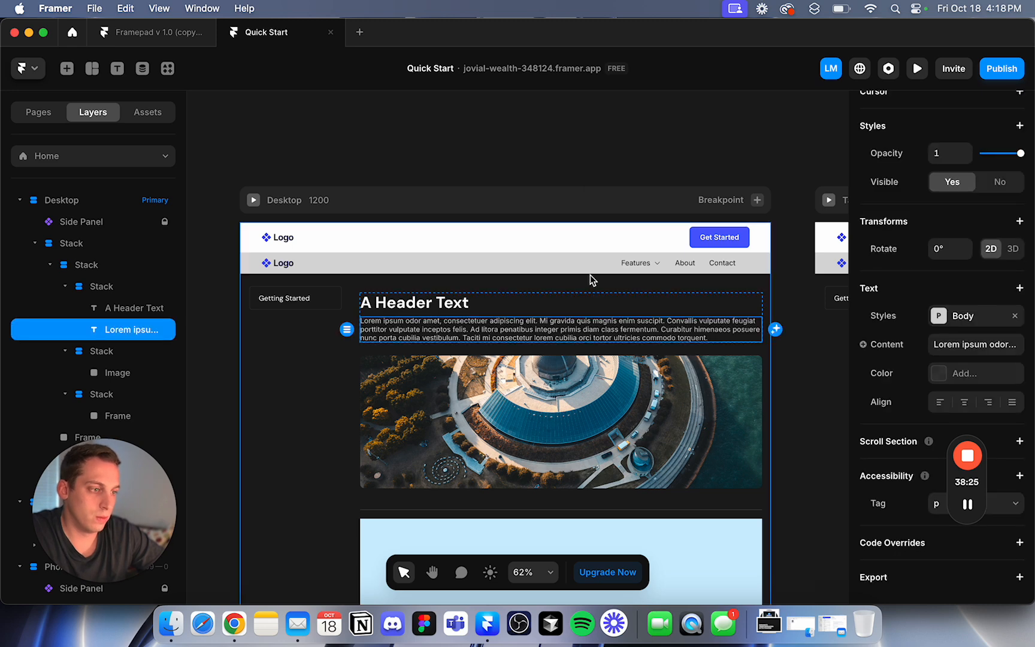
Set the Body text style's line height to 1.4 em.
{"action": "left_click", "coordinate": [939, 331]}
{"action": "left_click", "coordinate": [811, 440]}
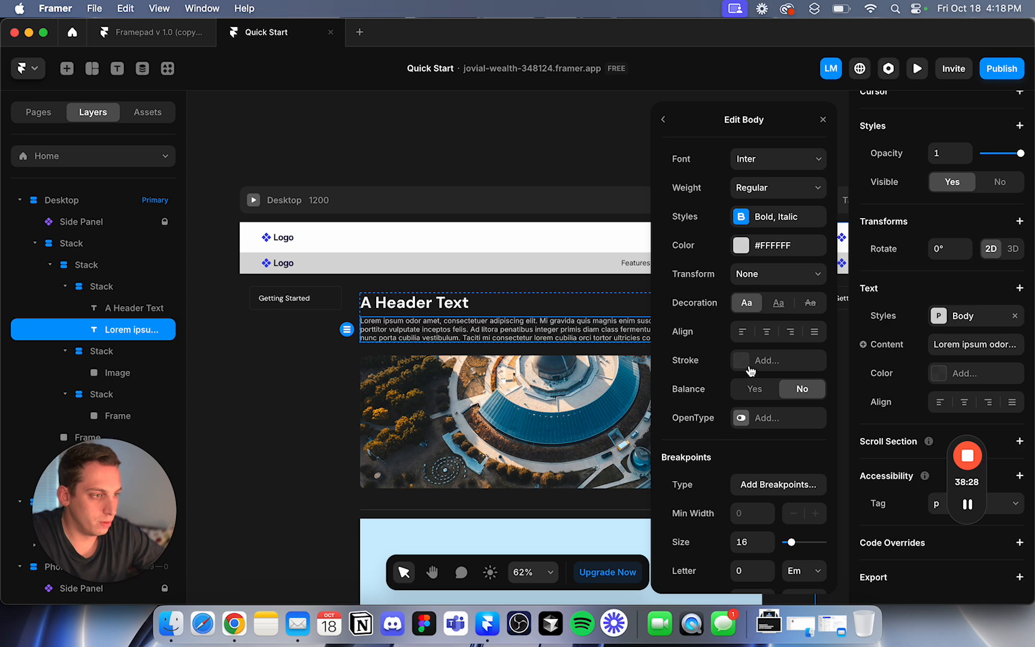
{"action": "scroll", "coordinate": [742, 419], "scroll_direction": "down", "scroll_amount": 3}
{"action": "type", "text": "1.4"}
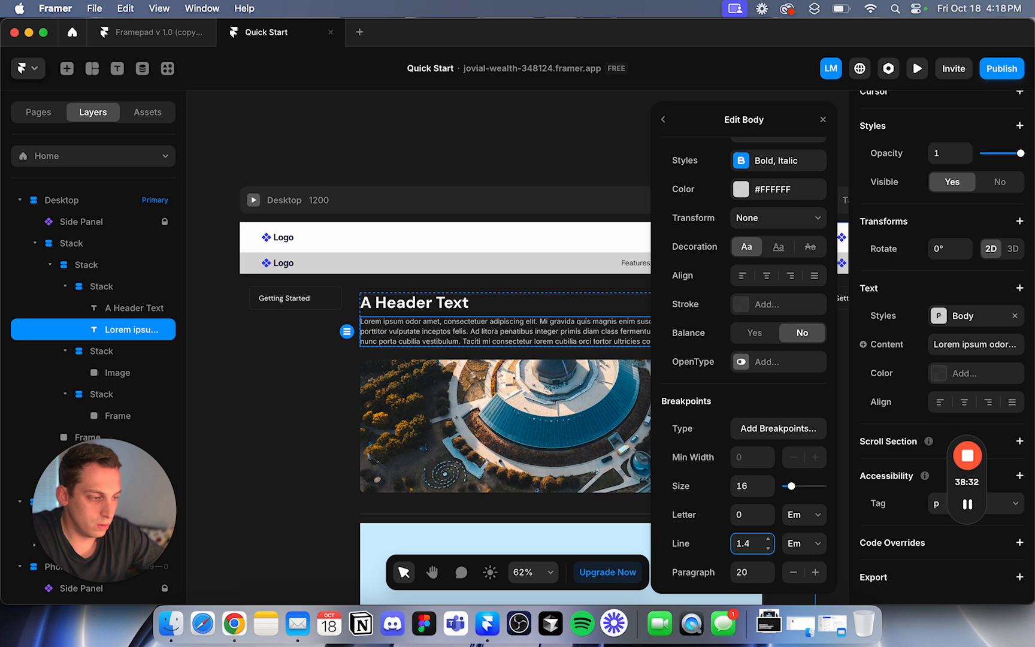
{"action": "left_click", "coordinate": [485, 138]}
{"action": "scroll", "coordinate": [485, 140], "scroll_direction": "down", "scroll_amount": 4}
{"action": "left_click", "coordinate": [387, 327]}
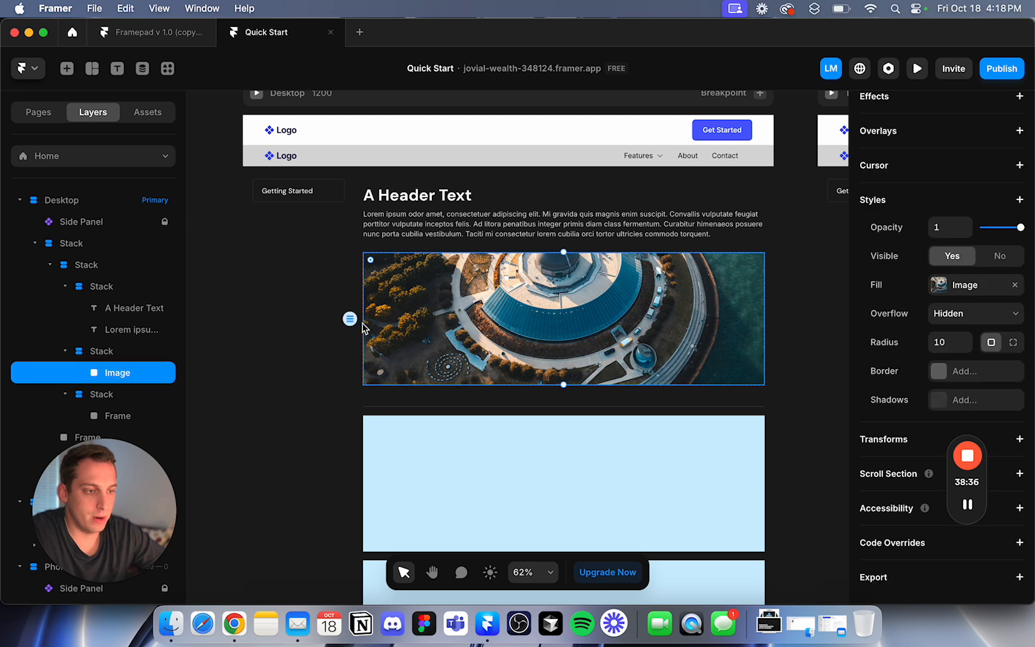
{"action": "left_click", "coordinate": [390, 393]}
{"action": "double_click", "coordinate": [393, 399]}
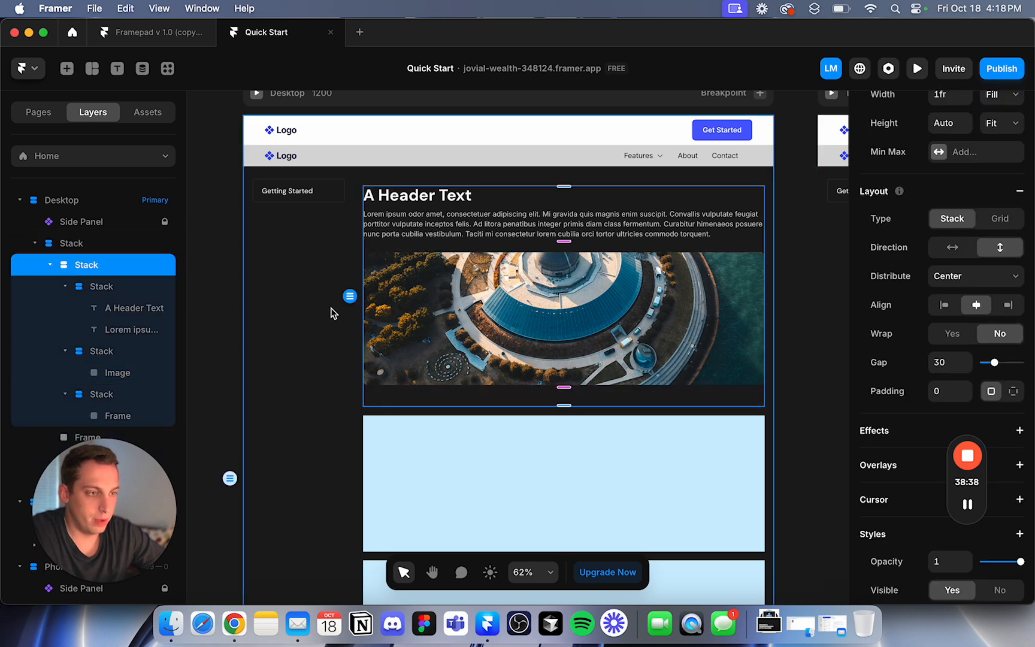
{"action": "left_click", "coordinate": [204, 289]}
Delete the three light blue placeholder frames below the divider on the desktop layout.
{"action": "left_click", "coordinate": [400, 485]}
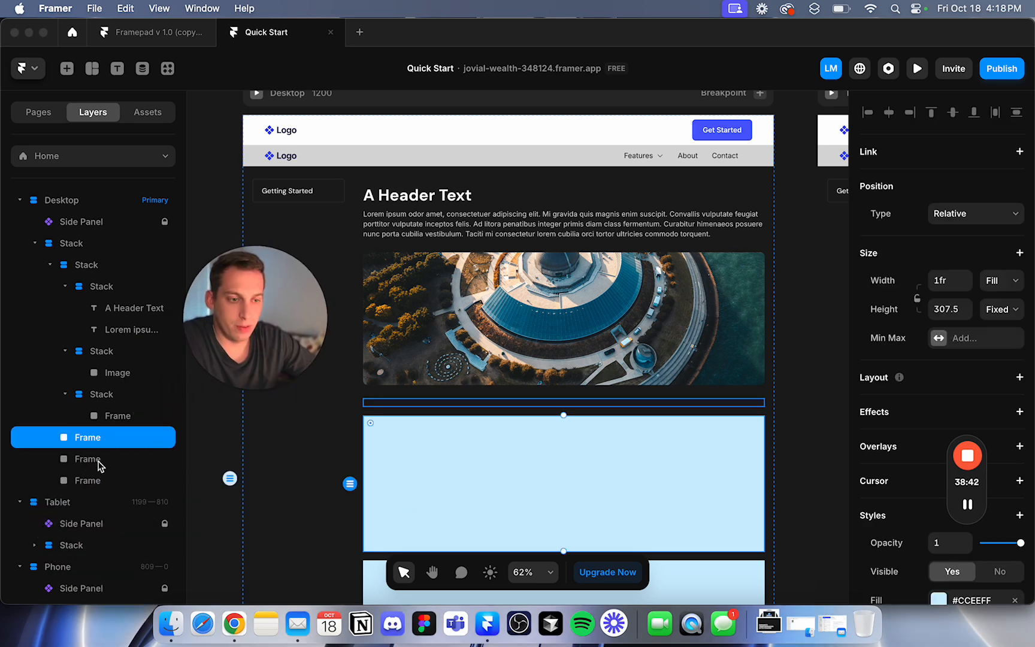
{"action": "left_click", "coordinate": [97, 483], "text": "shift"}
{"action": "key", "text": "BackSpace"}
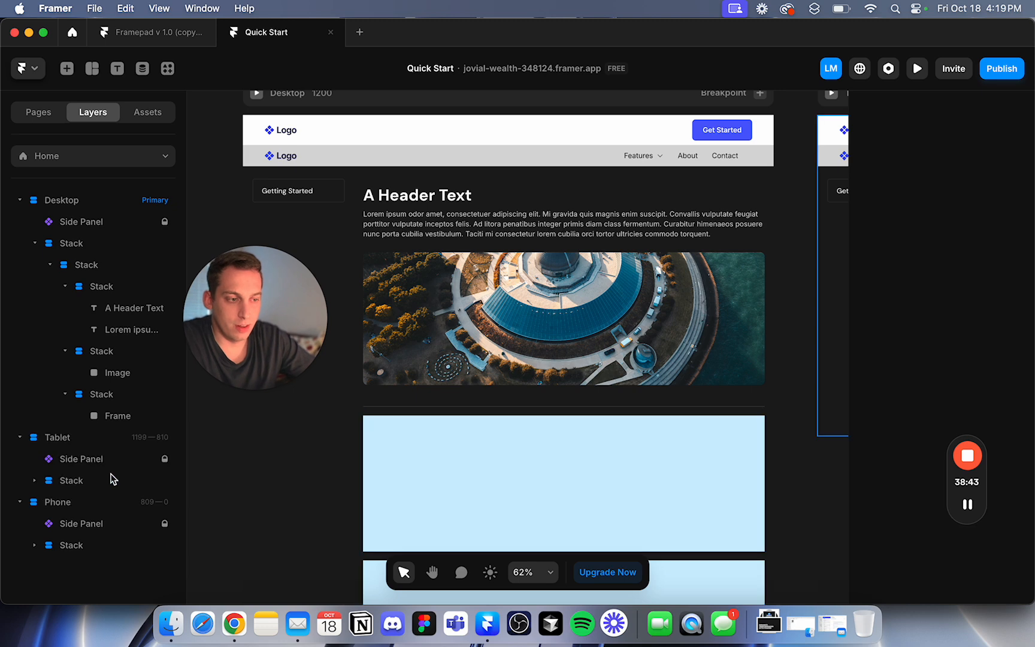
{"action": "scroll", "coordinate": [275, 436], "scroll_direction": "down", "scroll_amount": 5}
{"action": "scroll", "coordinate": [262, 444], "scroll_direction": "down", "scroll_amount": 3}
{"action": "scroll", "coordinate": [275, 461], "scroll_direction": "up", "scroll_amount": 3}
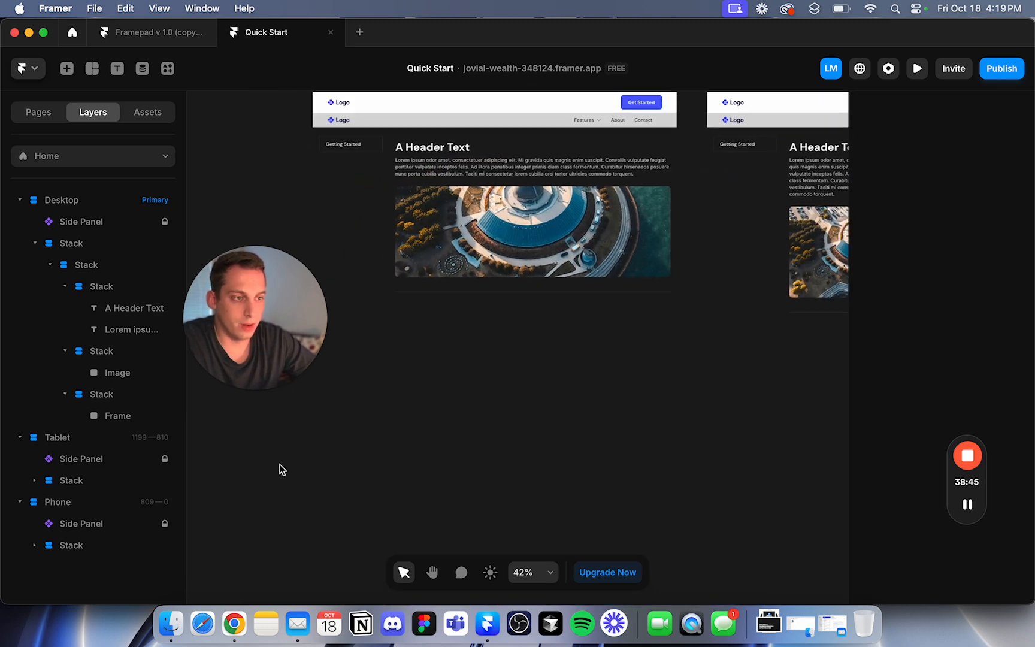
Collapse the desktop content stack and its nested stacks in the layer tree, and select the content stack.
{"action": "left_click", "coordinate": [422, 175]}
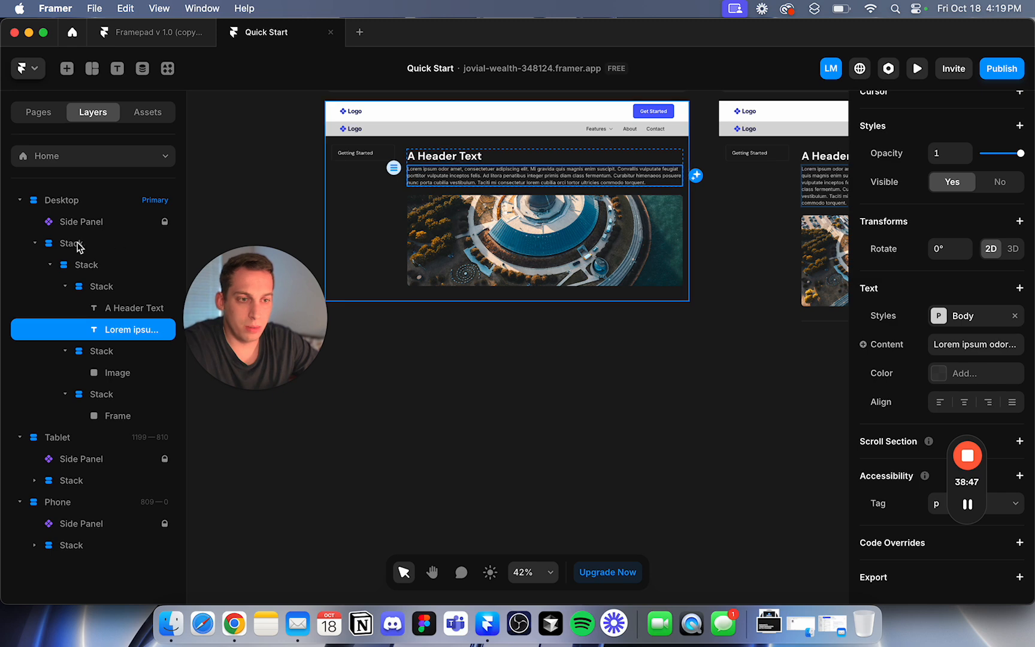
{"action": "left_click", "coordinate": [65, 287]}
{"action": "left_click", "coordinate": [65, 308]}
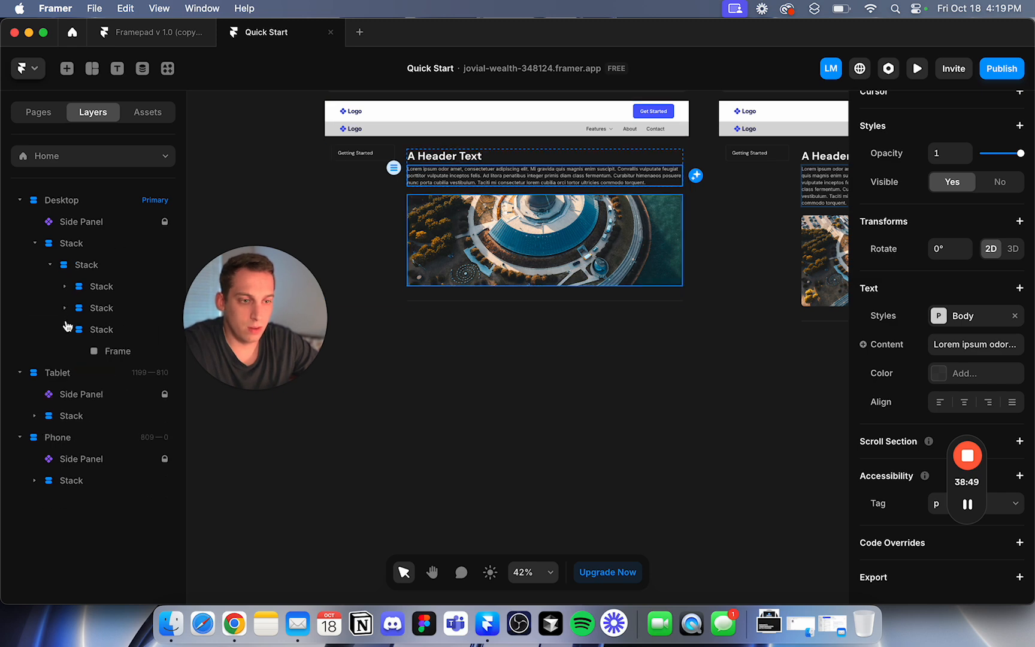
{"action": "left_click", "coordinate": [64, 330]}
{"action": "left_click", "coordinate": [50, 265]}
{"action": "left_click", "coordinate": [76, 265]}
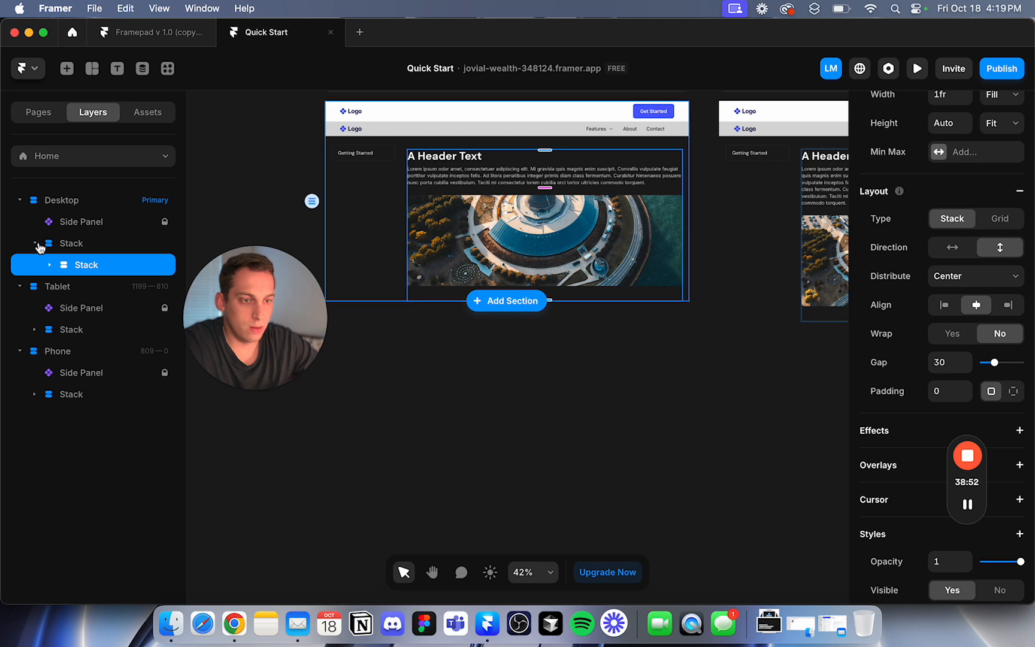
Duplicate the section stack holding the header text, paragraph and image twice on the desktop layout.
{"action": "left_click", "coordinate": [73, 245]}
{"action": "left_click", "coordinate": [84, 265]}
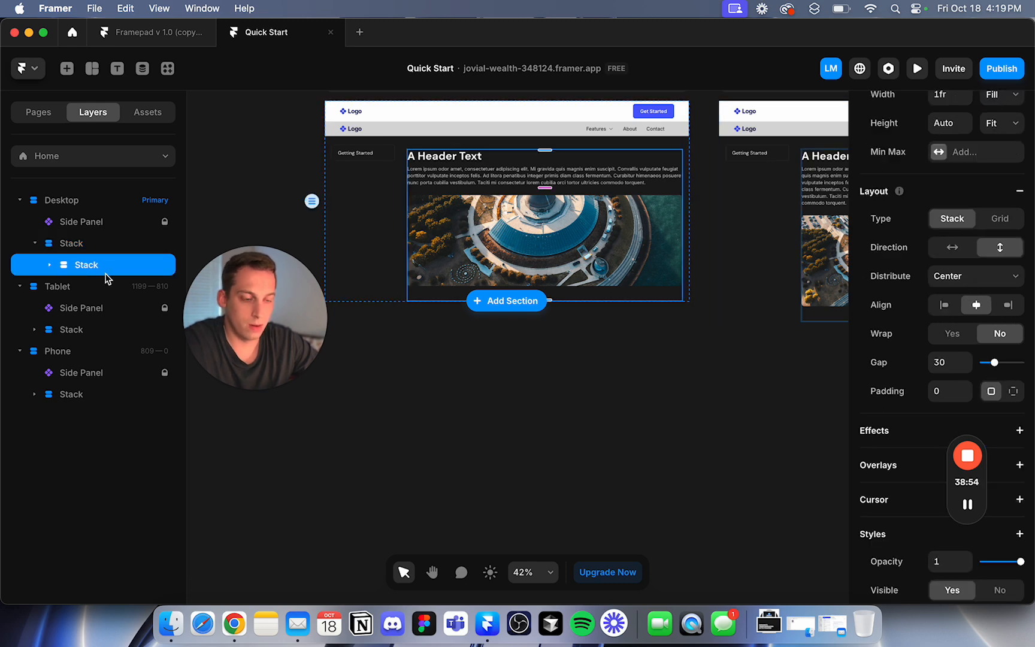
{"action": "key", "text": "super+d"}
{"action": "key", "text": "super+d"}
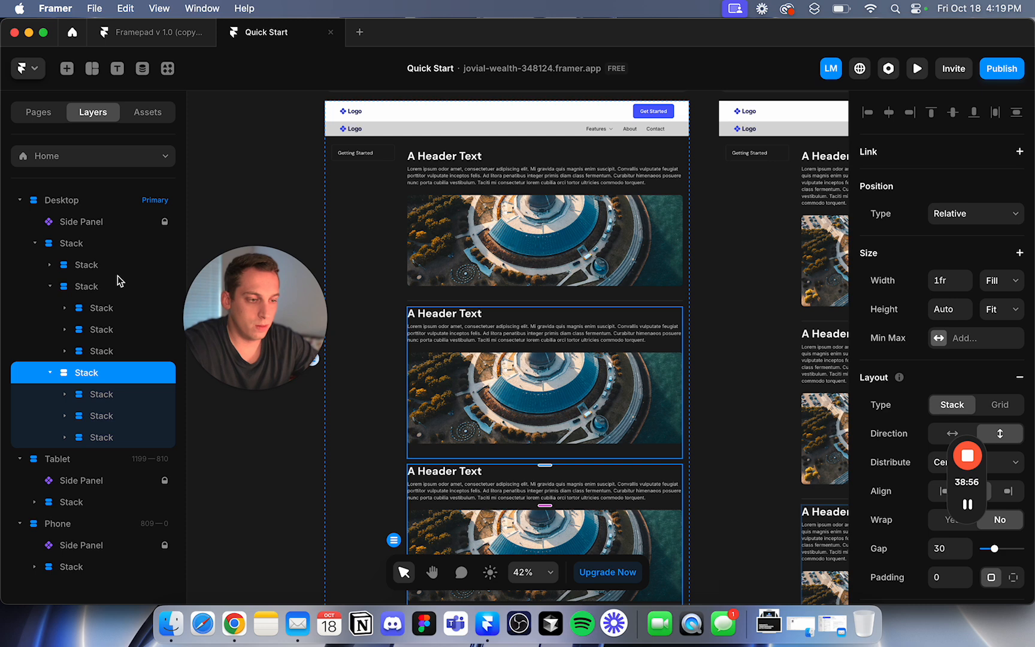
{"action": "left_click", "coordinate": [200, 213]}
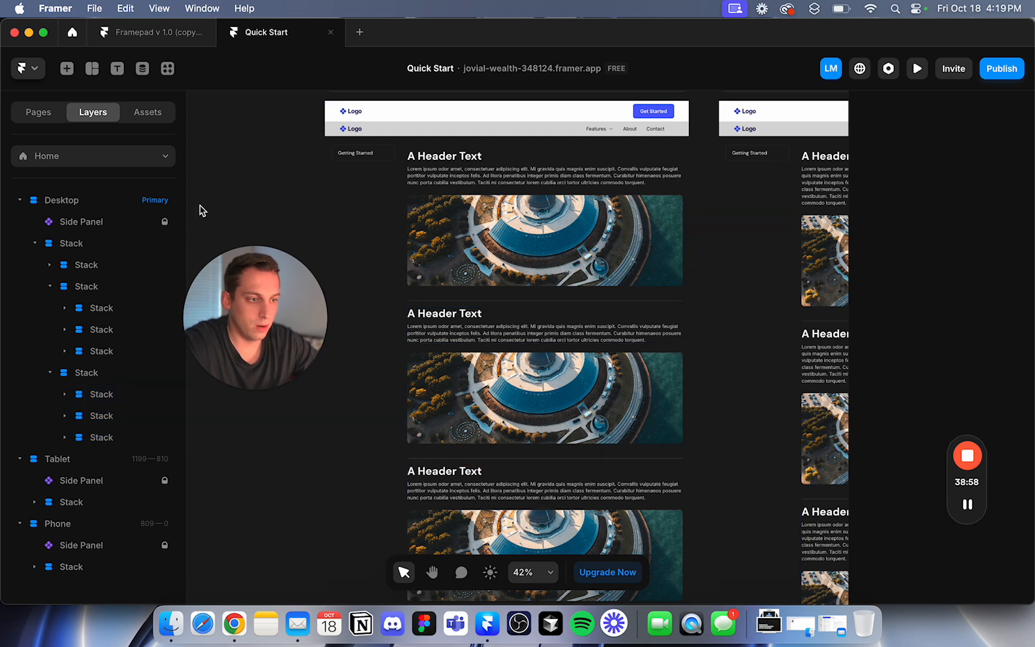
Set the second section stack's top padding to 40 and collapse it in the layer tree.
{"action": "left_click", "coordinate": [512, 323]}
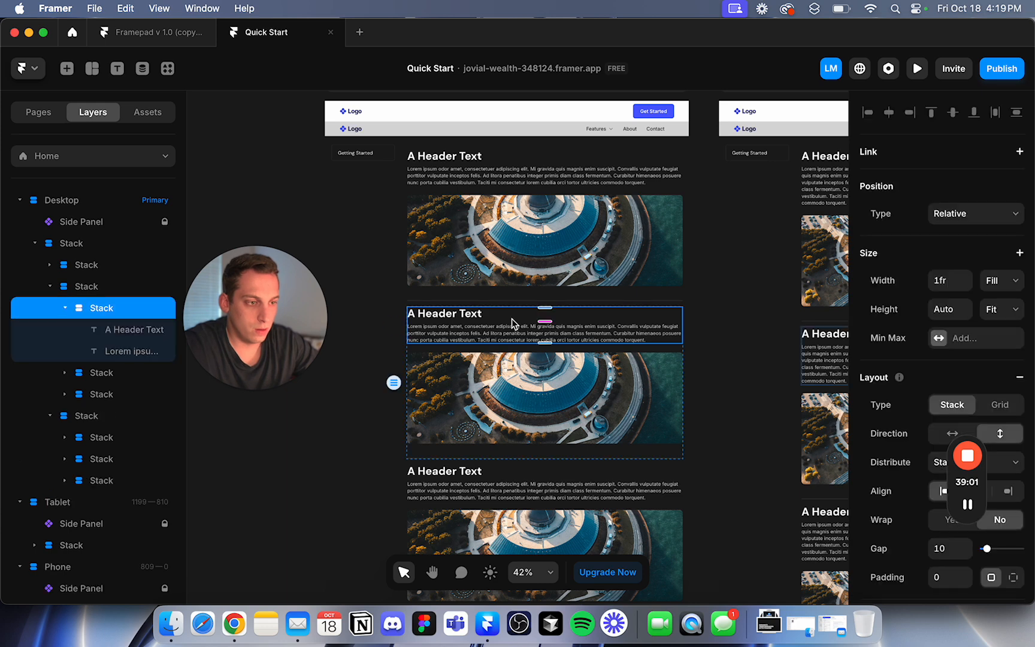
{"action": "left_click", "coordinate": [115, 294]}
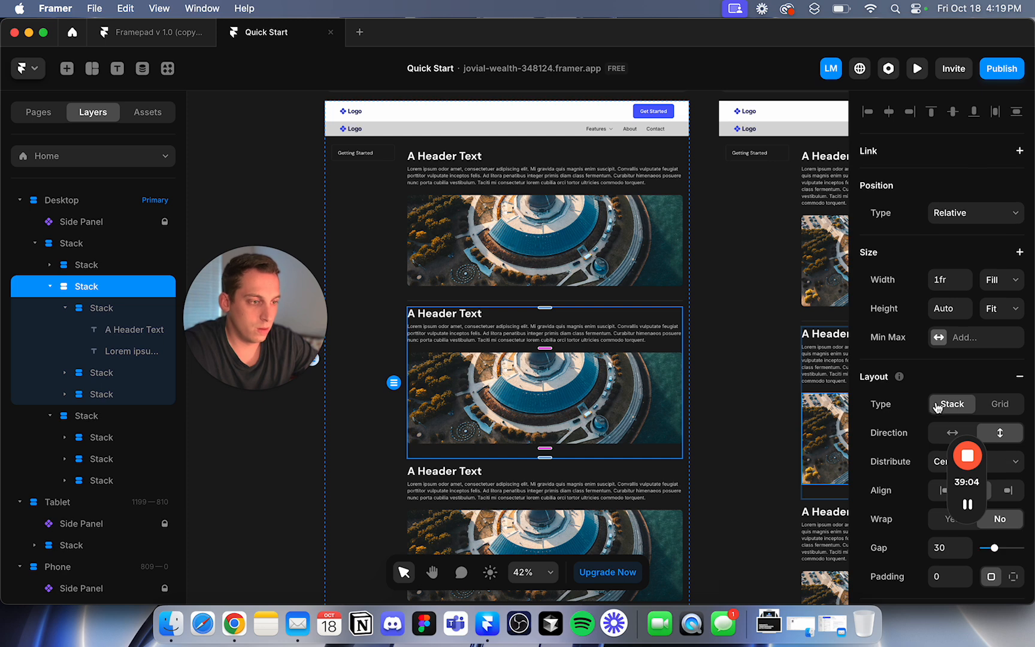
{"action": "scroll", "coordinate": [937, 407], "scroll_direction": "down", "scroll_amount": 5}
{"action": "left_click", "coordinate": [1011, 361]}
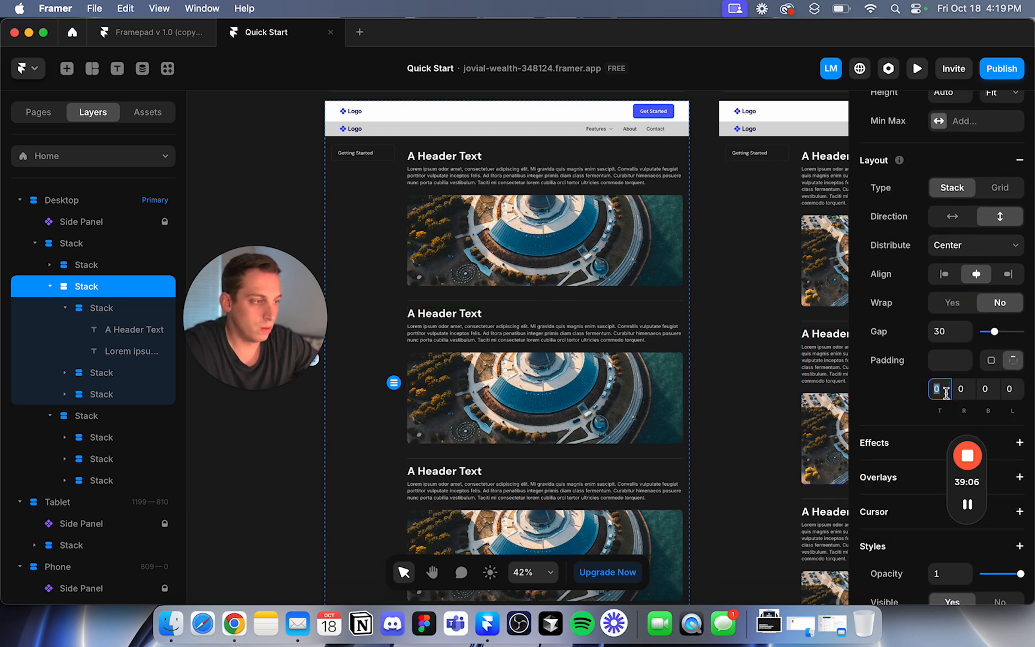
{"action": "type", "text": "20"}
{"action": "key", "text": "shift+Up"}
{"action": "key", "text": "shift+Up"}
{"action": "left_click", "coordinate": [49, 287]}
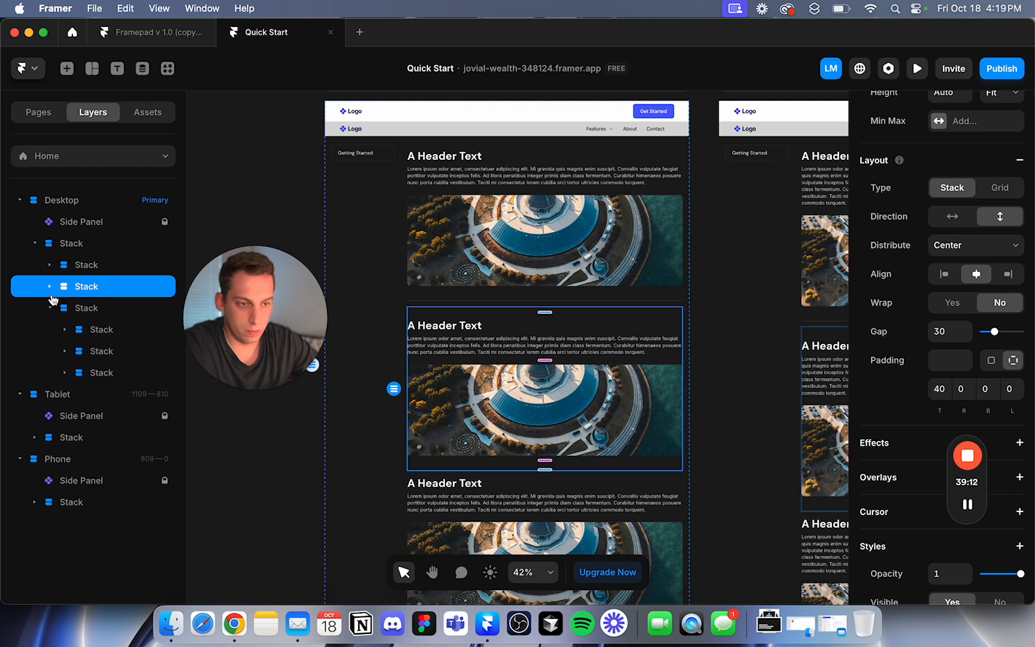
Replace the third section stack with a duplicate of the padded second section.
{"action": "left_click", "coordinate": [49, 308]}
{"action": "key", "text": "BackSpace"}
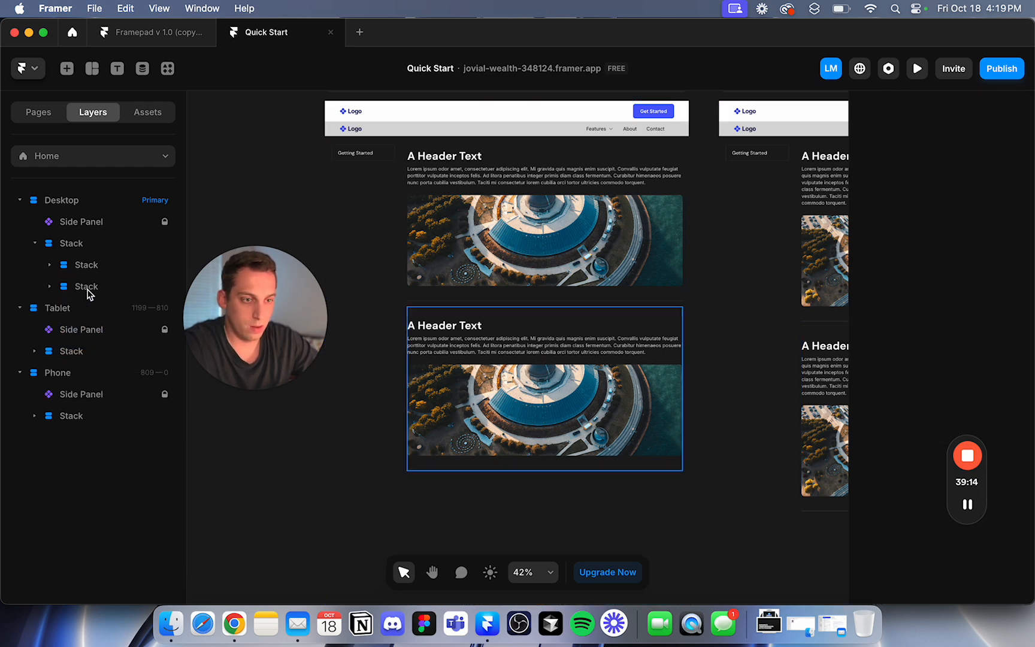
{"action": "key", "text": "super+z"}
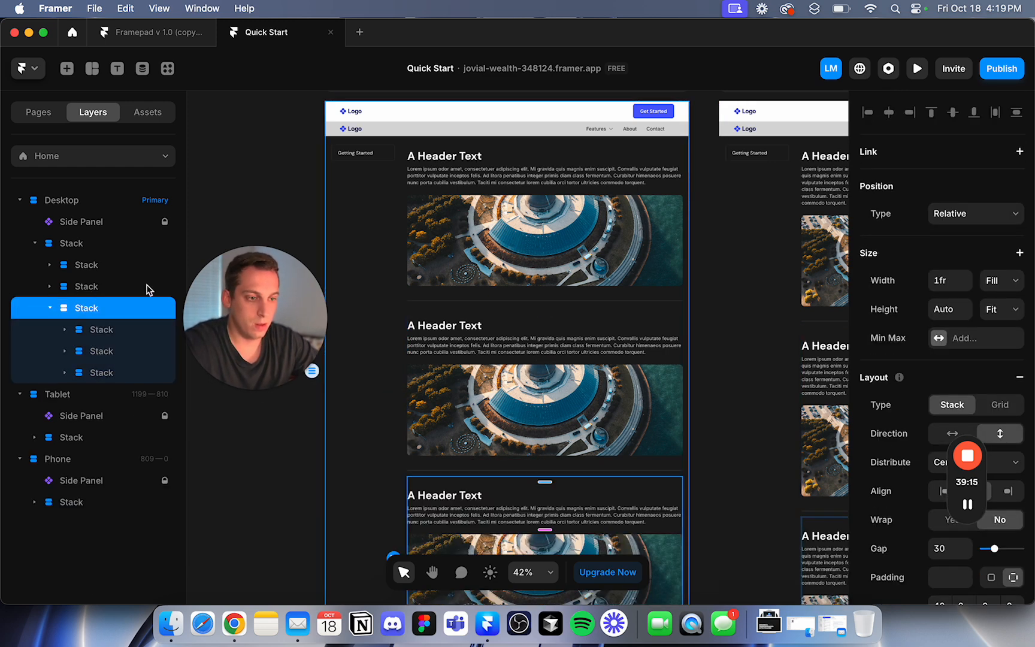
{"action": "left_click", "coordinate": [88, 266]}
{"action": "scroll", "coordinate": [895, 392], "scroll_direction": "down", "scroll_amount": 2}
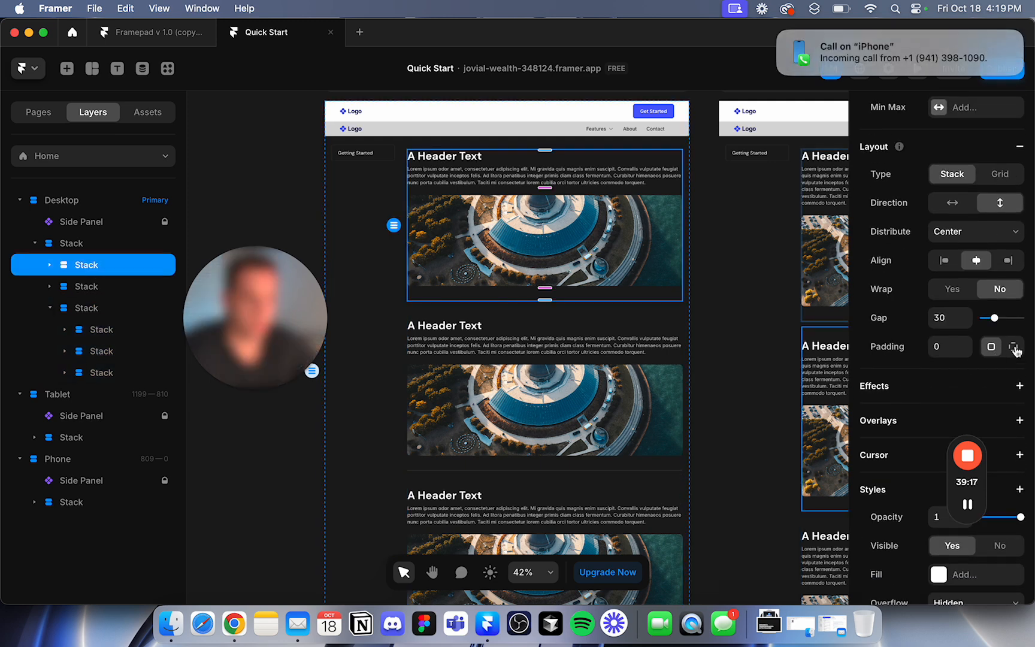
{"action": "left_click", "coordinate": [779, 32]}
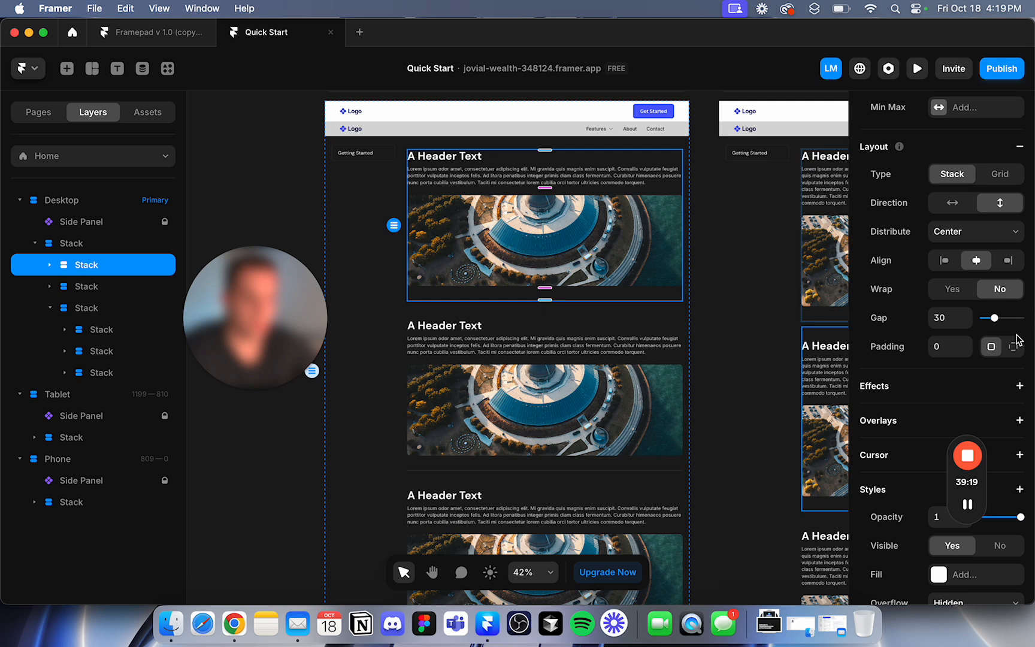
{"action": "left_click", "coordinate": [967, 504]}
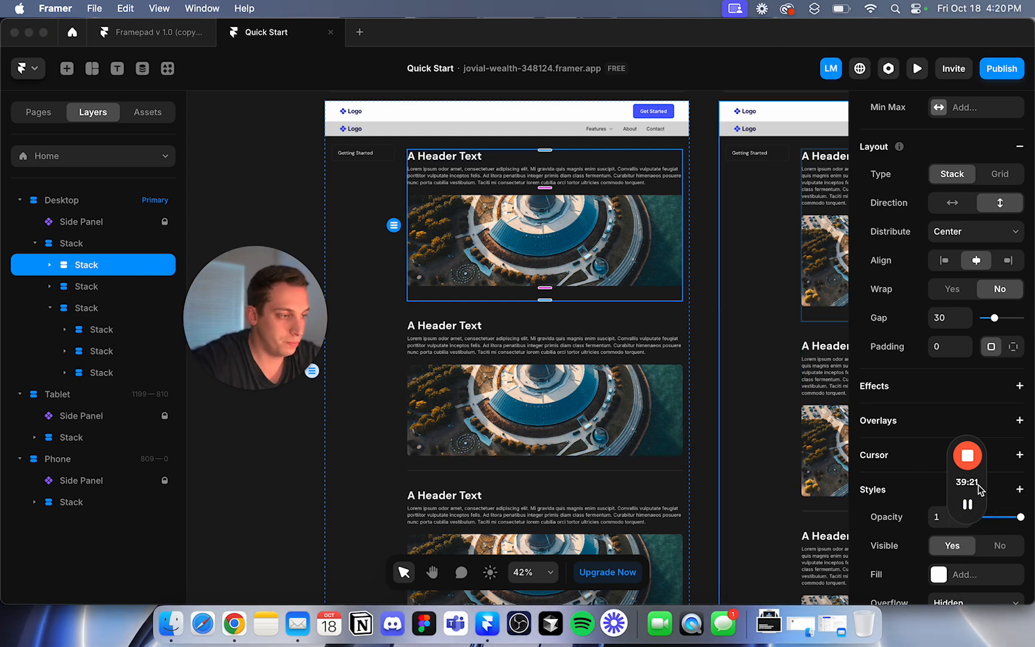
{"action": "left_click_drag", "start_coordinate": [979, 488], "coordinate": [58, 628]}
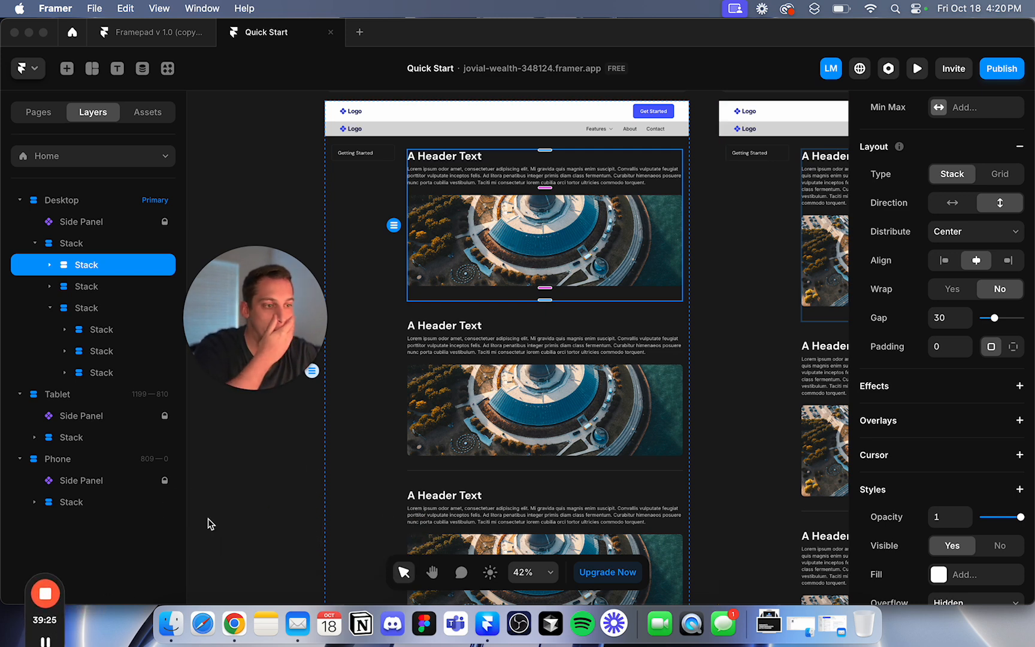
{"action": "scroll", "coordinate": [925, 456], "scroll_direction": "down", "scroll_amount": 3}
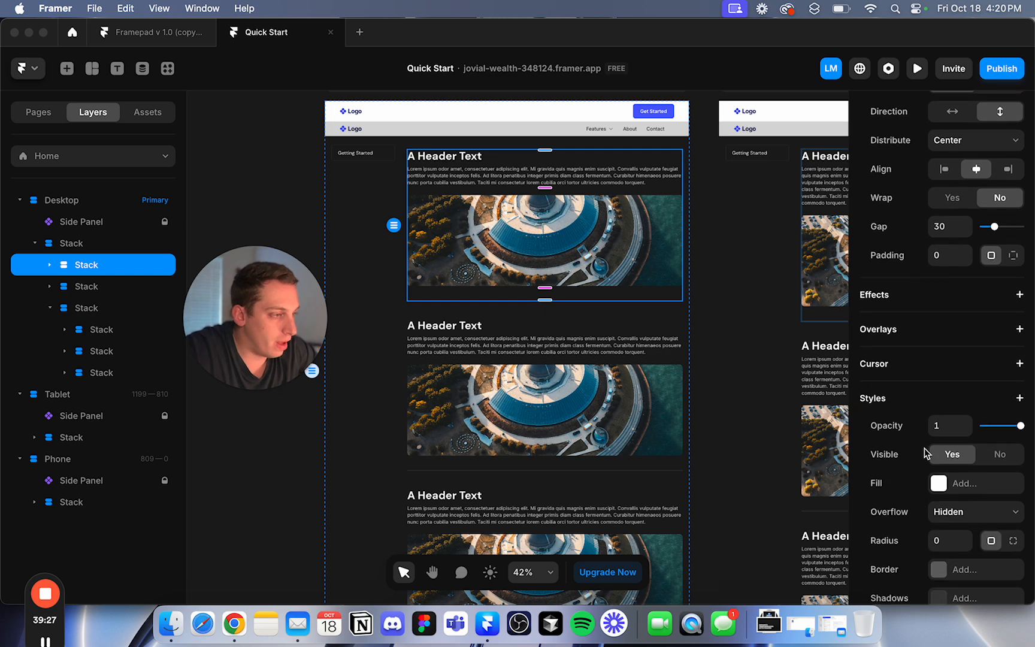
Delete the second and third section stacks from the desktop content stack.
{"action": "left_click", "coordinate": [49, 307]}
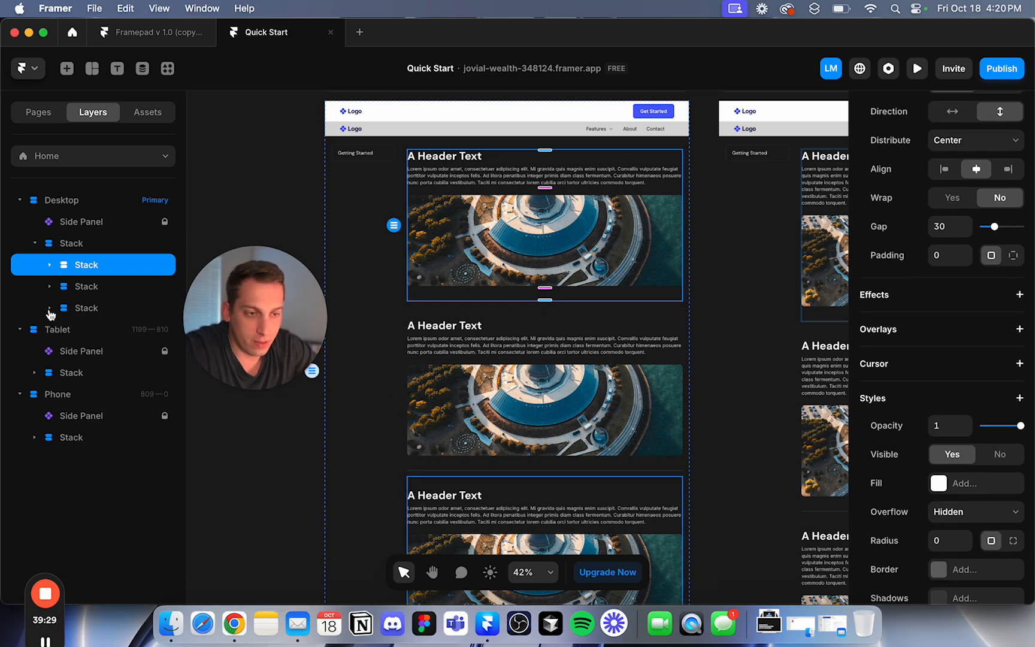
{"action": "left_click", "coordinate": [83, 307]}
{"action": "left_click", "coordinate": [81, 293], "text": "shift"}
{"action": "key", "text": "BackSpace"}
Switch the remaining section stack to individual side paddings and set its top padding to 40.
{"action": "left_click", "coordinate": [80, 265]}
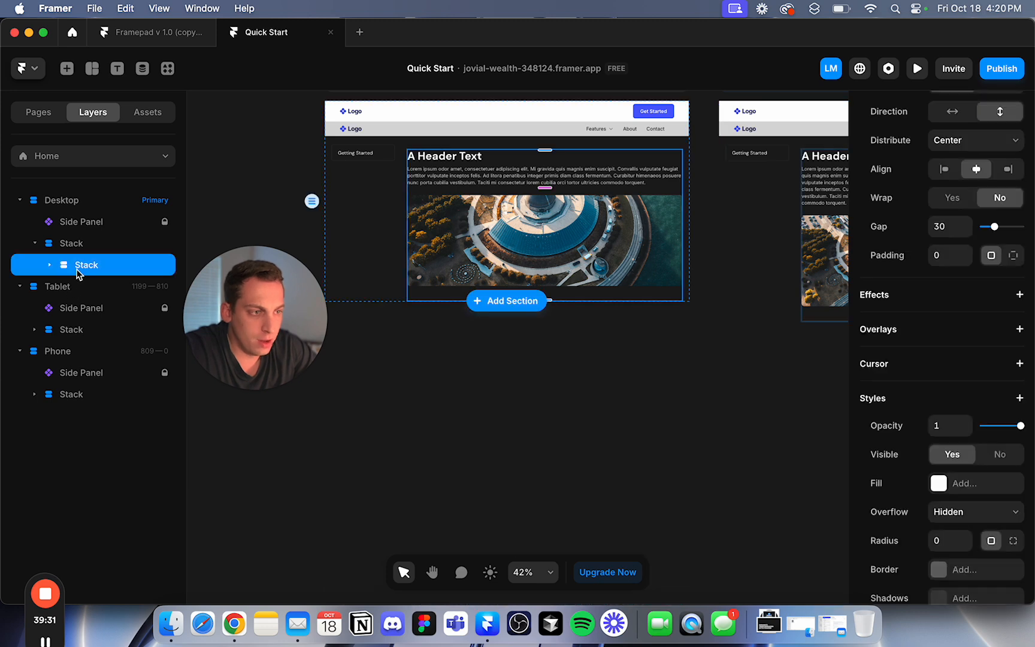
{"action": "scroll", "coordinate": [983, 359], "scroll_direction": "down", "scroll_amount": 1}
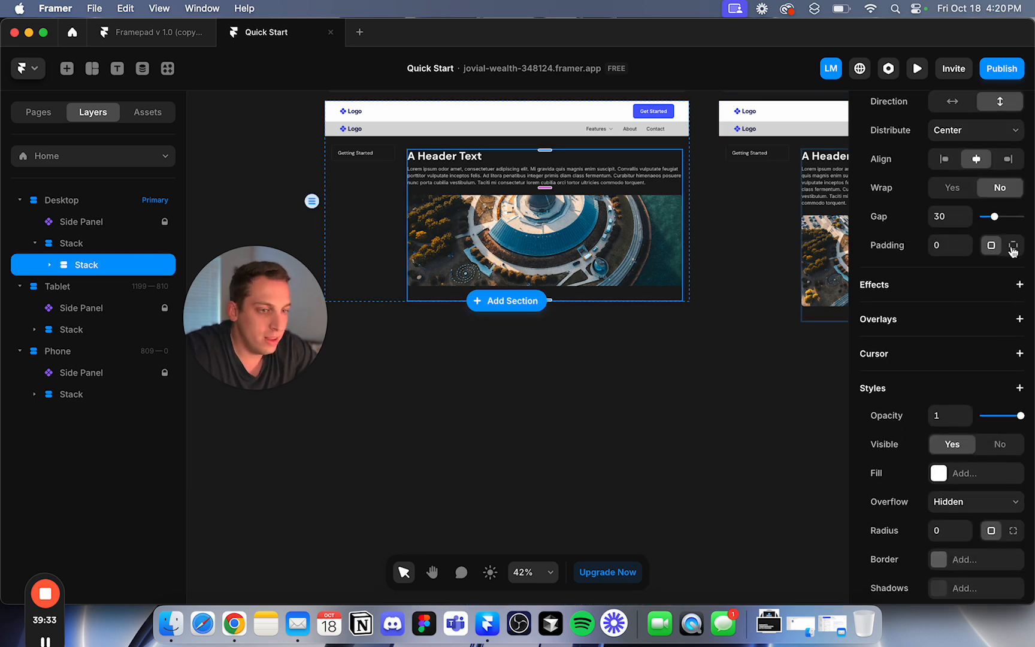
{"action": "left_click", "coordinate": [1013, 254]}
{"action": "type", "text": "20"}
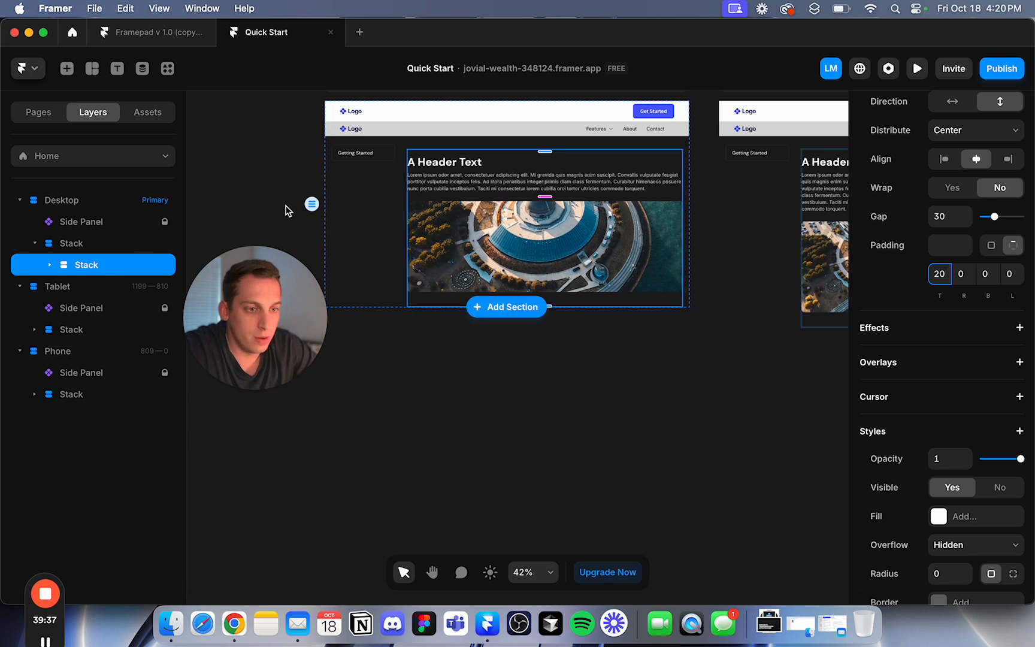
{"action": "key", "text": "shift+Up"}
{"action": "key", "text": "shift+Up"}
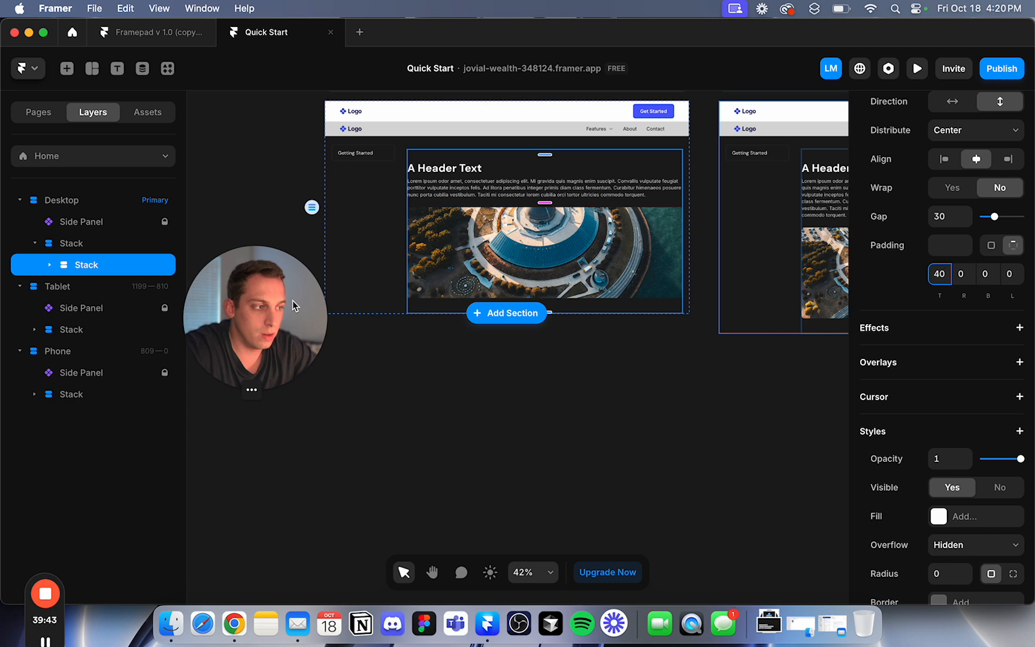
Duplicate the padded section stack twice, check the spacing between the copies, and undo both duplications.
{"action": "key", "text": "super+d"}
{"action": "key", "text": "super+d"}
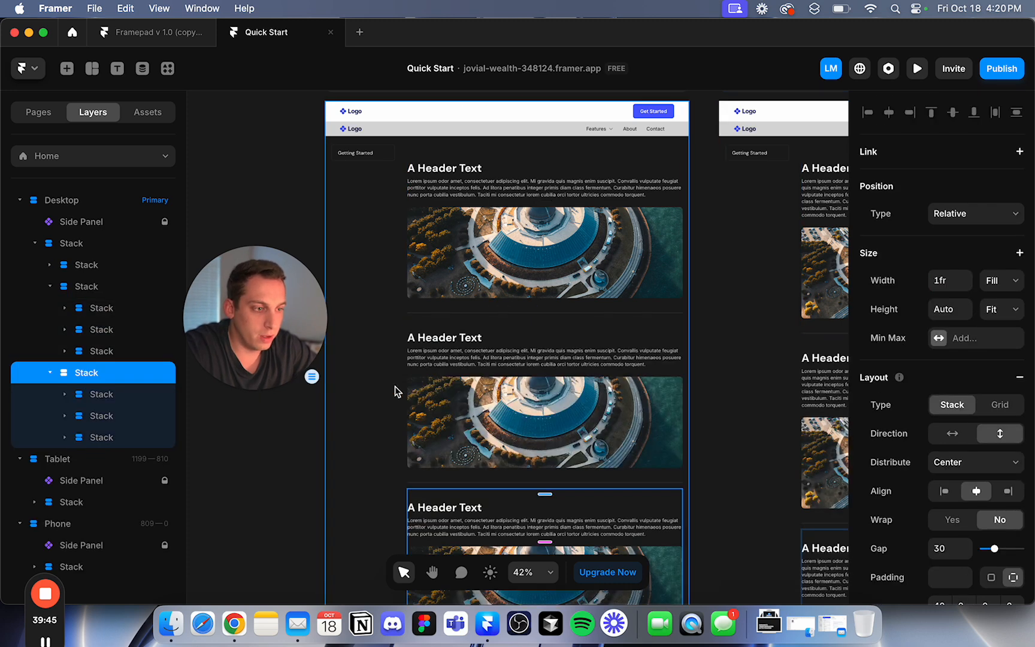
{"action": "scroll", "coordinate": [417, 325], "scroll_direction": "up", "scroll_amount": 3}
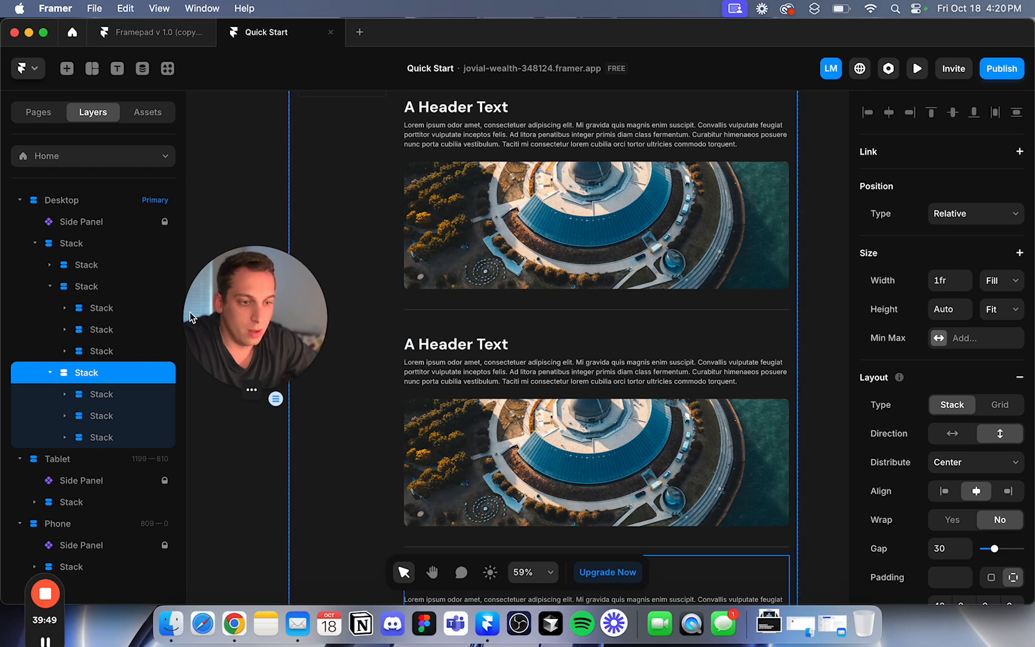
{"action": "key", "text": "super+z"}
{"action": "key", "text": "super+z"}
Reset the section stack's top and left padding to 0 and set its bottom padding to 30.
{"action": "left_click", "coordinate": [85, 268]}
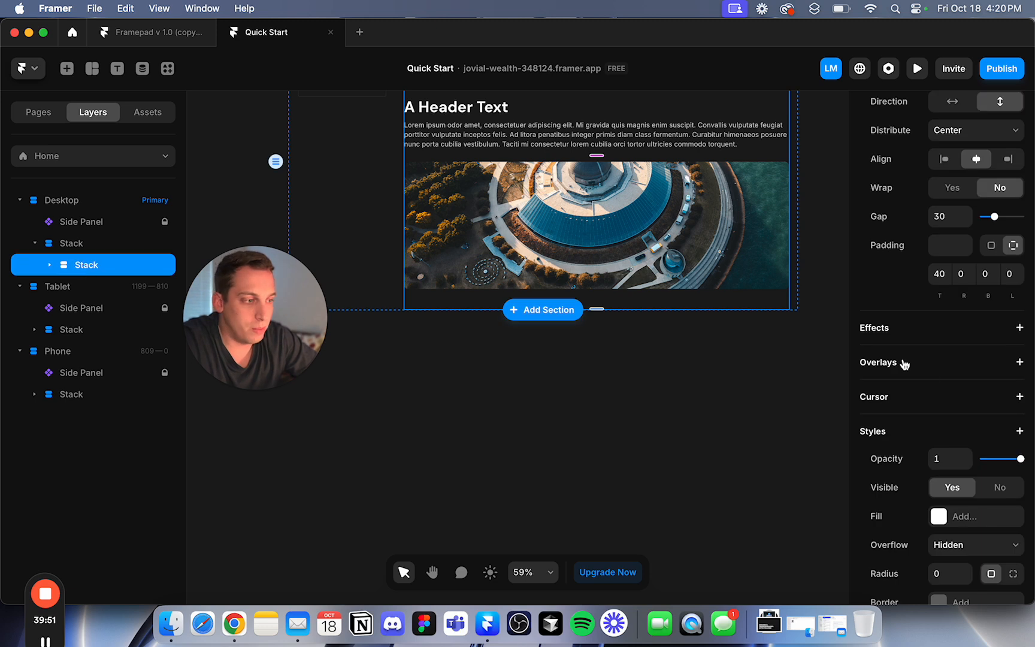
{"action": "left_click", "coordinate": [939, 274]}
{"action": "type", "text": "0"}
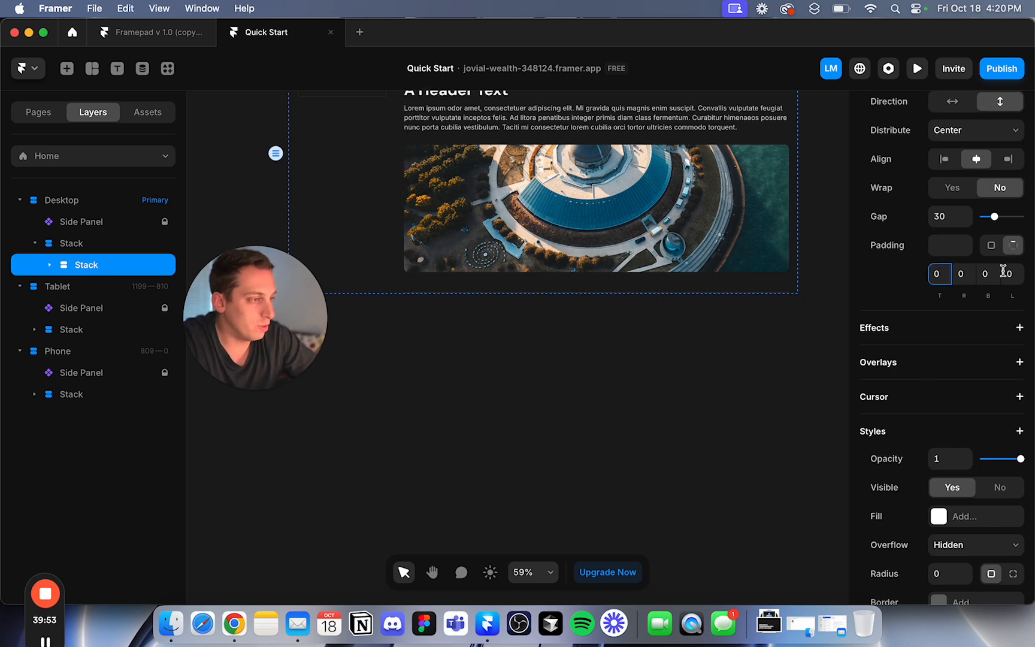
{"action": "left_click", "coordinate": [1005, 276]}
{"action": "type", "text": "20"}
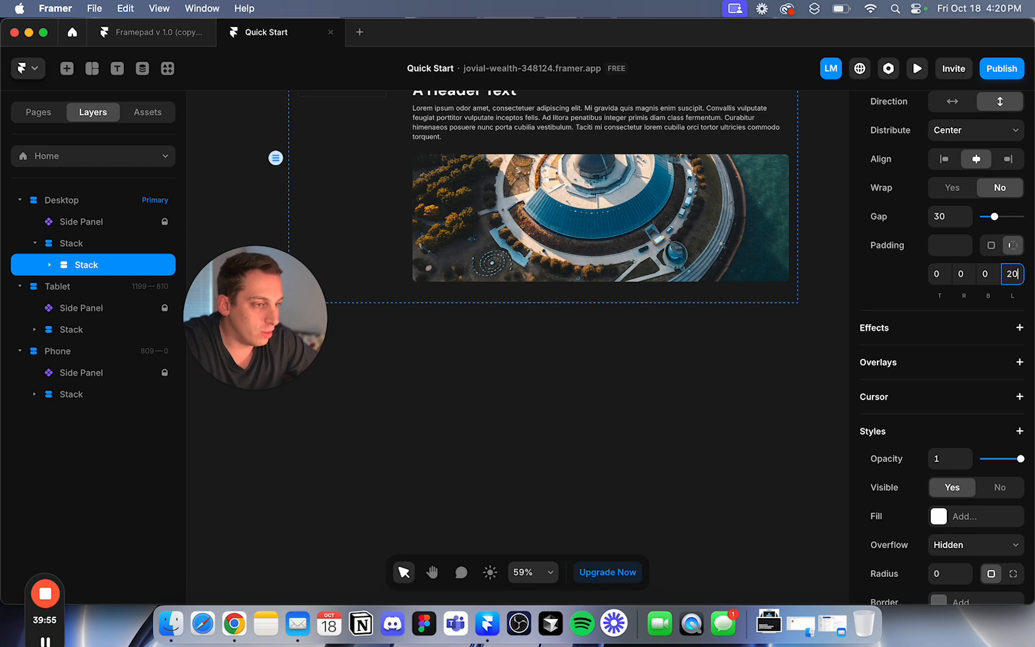
{"action": "key", "text": "BackSpace"}
{"action": "key", "text": "BackSpace"}
{"action": "type", "text": "010"}
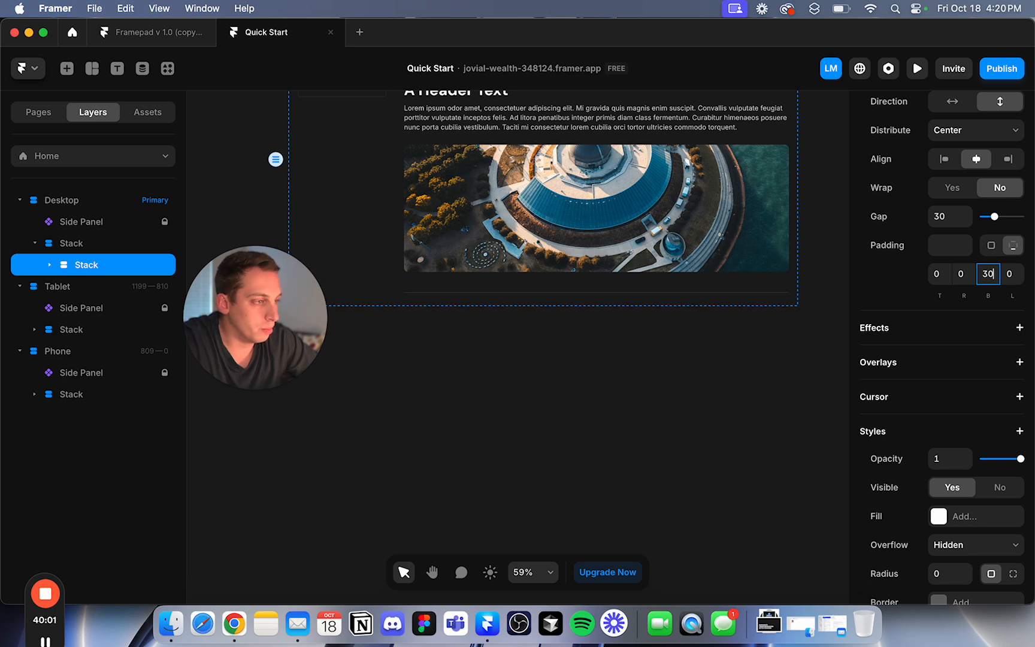
Duplicate the section stack with bottom padding twice to get three stacked sections on the desktop layout.
{"action": "left_click", "coordinate": [70, 268]}
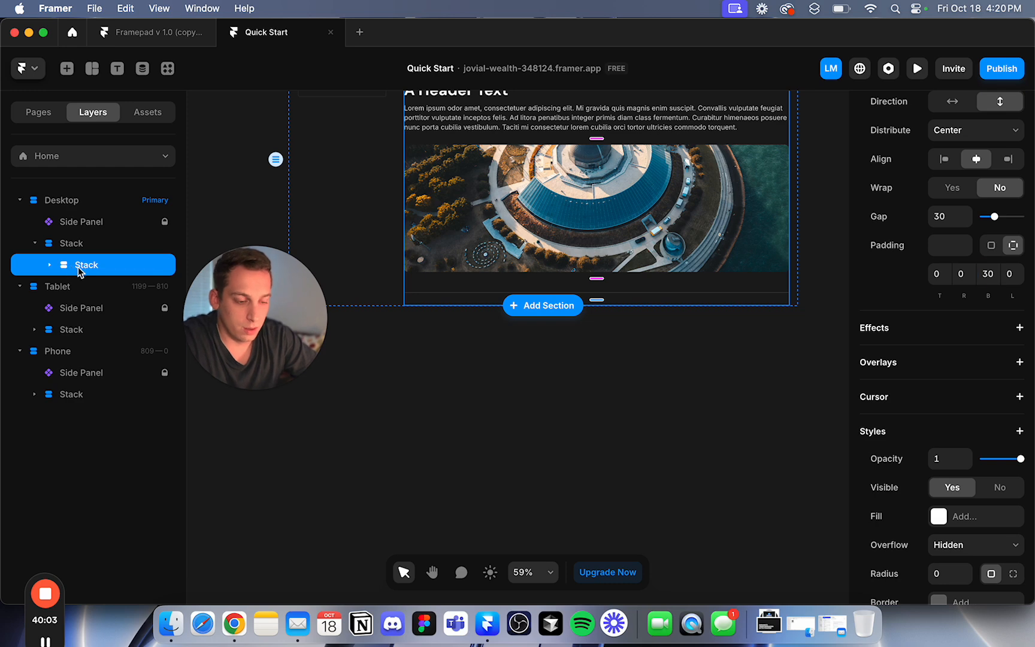
{"action": "key", "text": "super+d"}
{"action": "key", "text": "super+d"}
{"action": "left_click", "coordinate": [231, 218]}
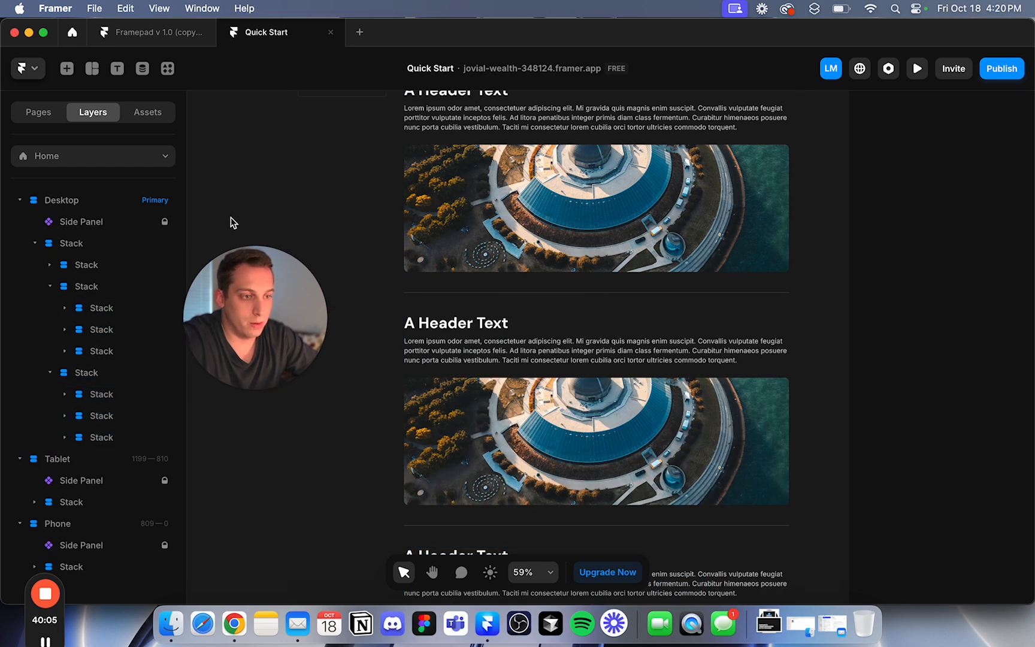
{"action": "scroll", "coordinate": [230, 218], "scroll_direction": "down", "scroll_amount": 5}
{"action": "scroll", "coordinate": [230, 217], "scroll_direction": "up", "scroll_amount": 2}
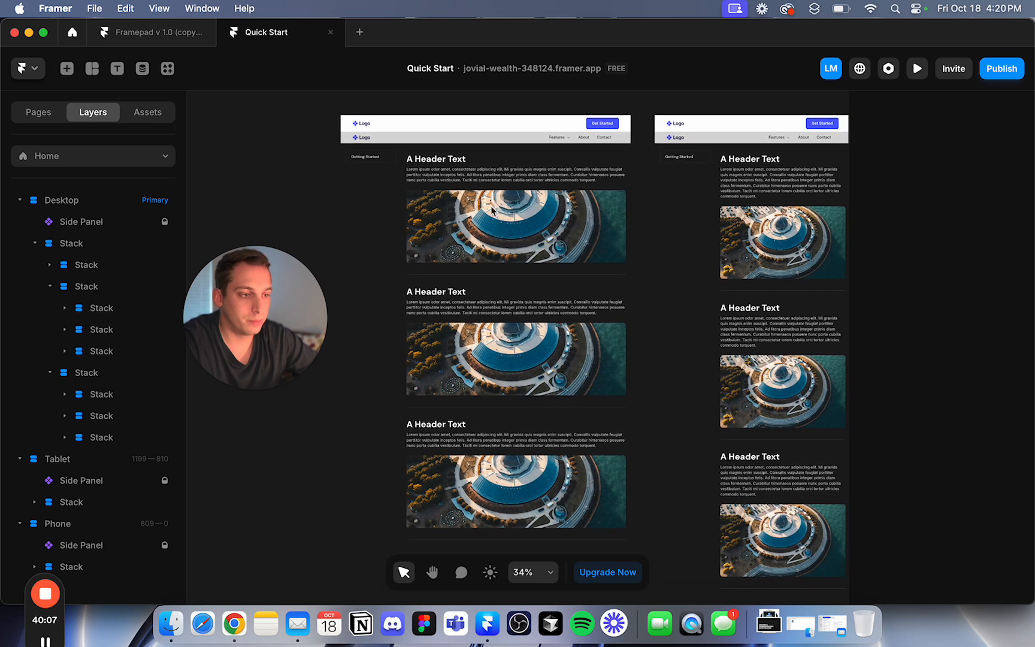
Duplicate the image in the second section and set its parent stack to horizontal direction so both images sit side by side.
{"action": "left_click", "coordinate": [433, 248]}
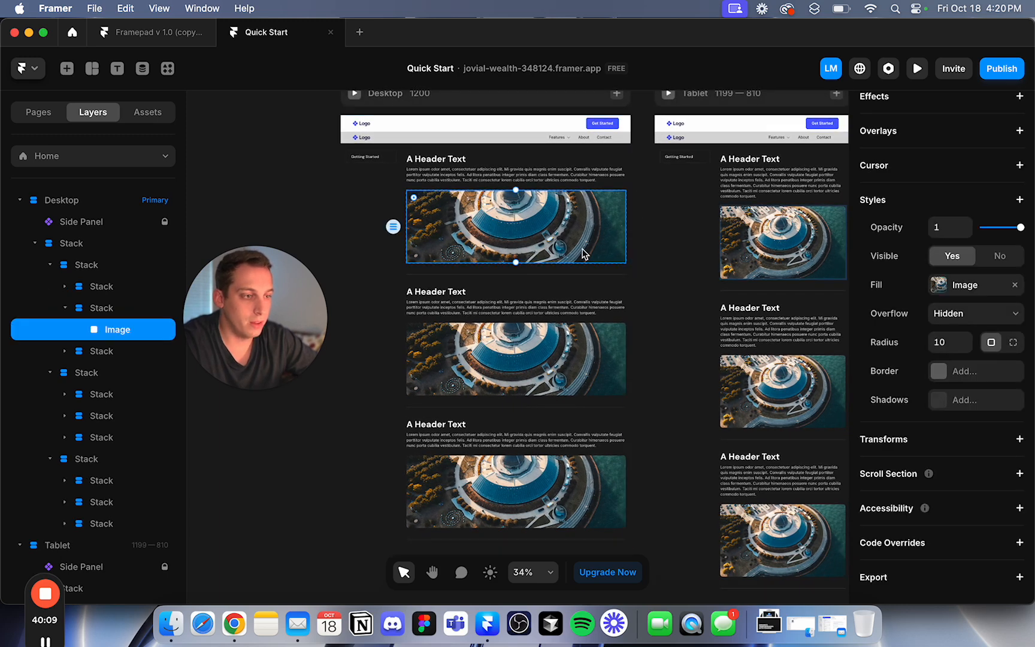
{"action": "scroll", "coordinate": [582, 248], "scroll_direction": "left", "scroll_amount": 2}
{"action": "left_click", "coordinate": [523, 368]}
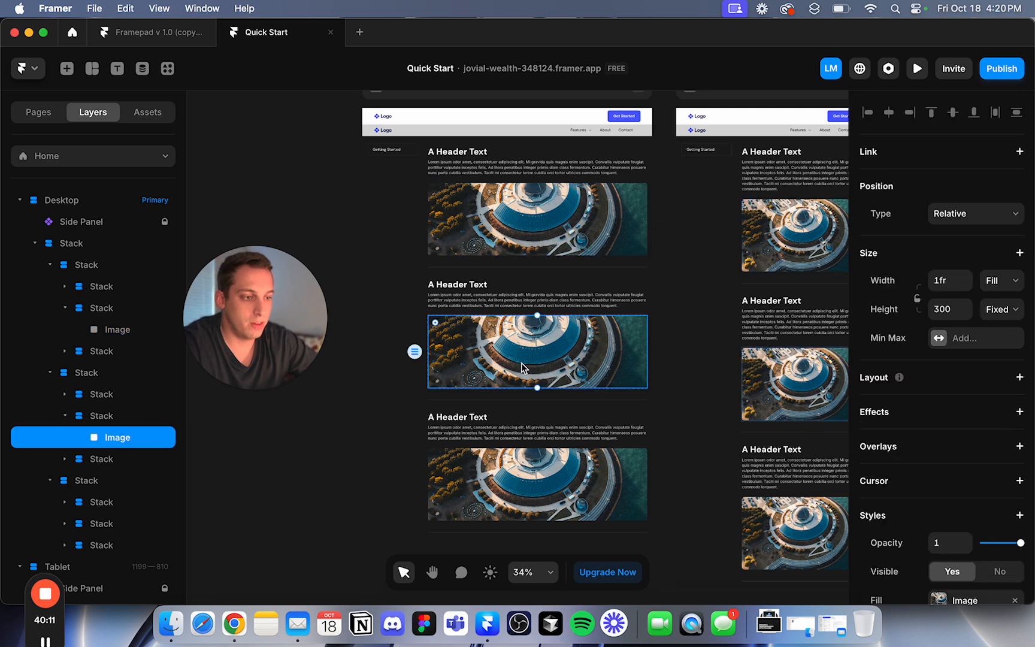
{"action": "key", "text": "super+d"}
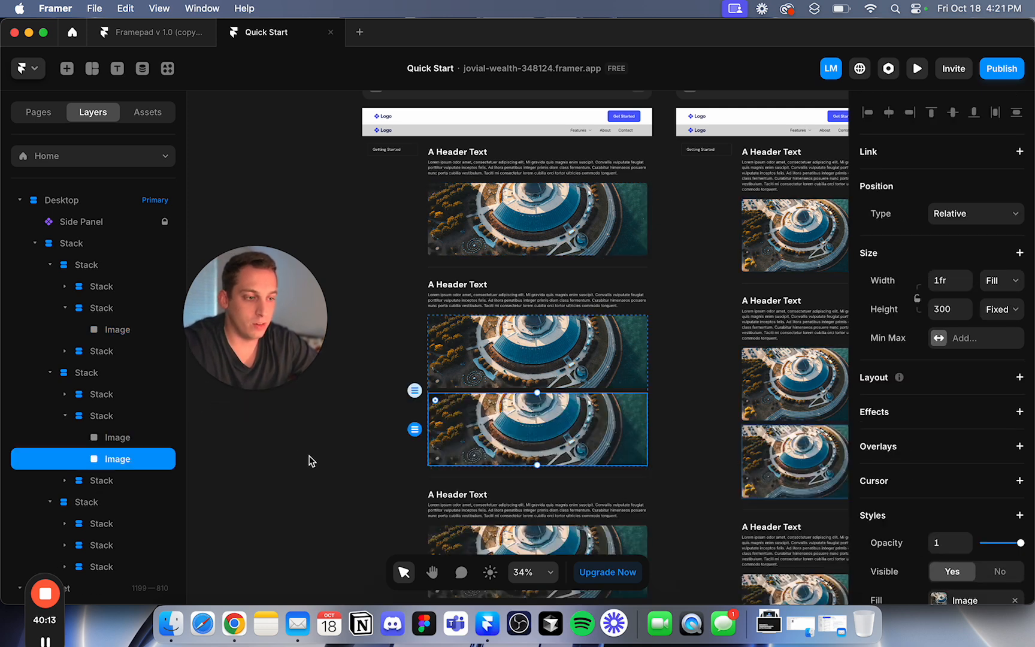
{"action": "left_click", "coordinate": [105, 419]}
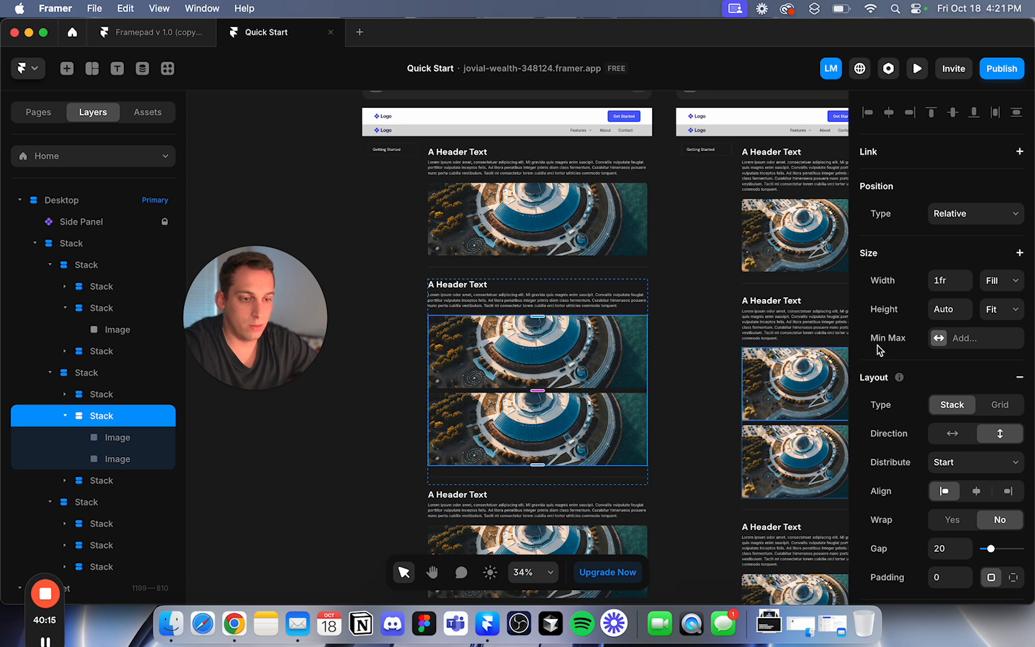
{"action": "left_click", "coordinate": [958, 440]}
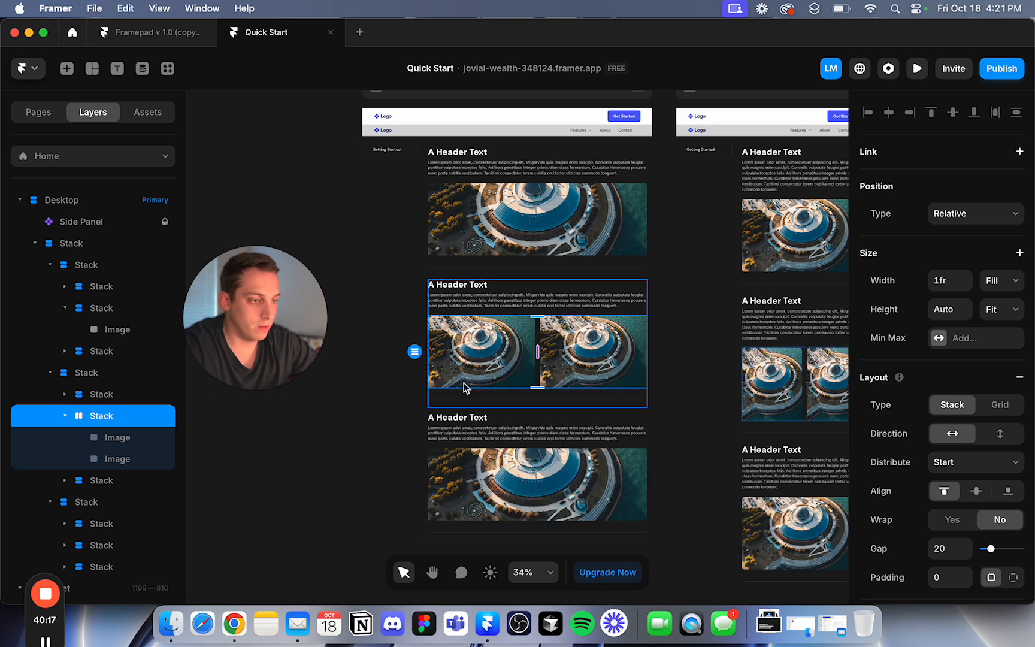
{"action": "left_click", "coordinate": [334, 419]}
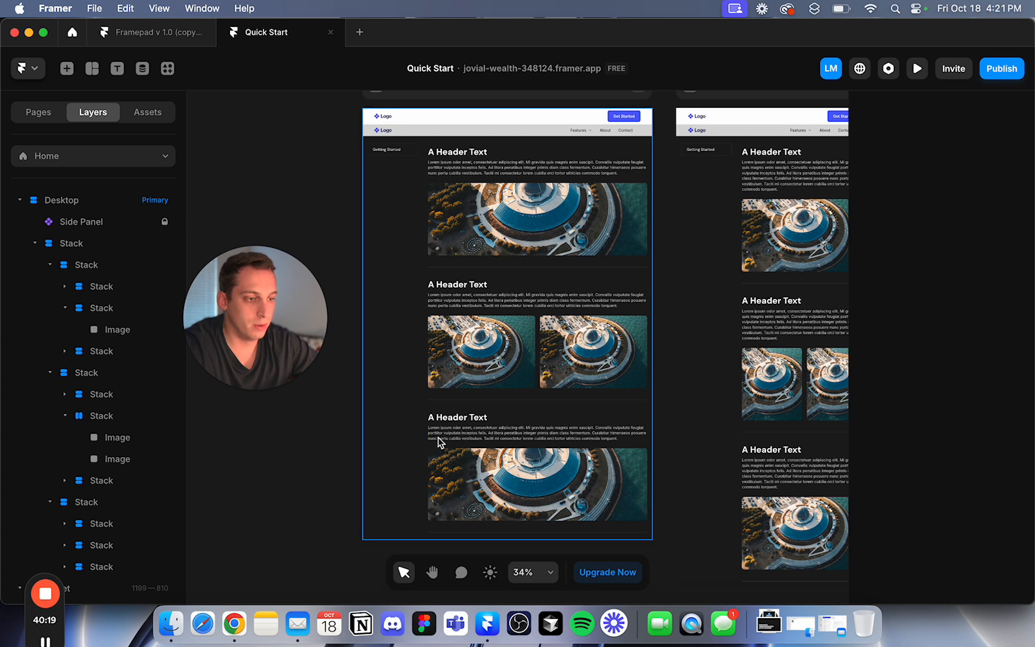
Duplicate the third section's image twice and set its parent stack to horizontal so the three images sit side by side.
{"action": "left_click", "coordinate": [464, 479]}
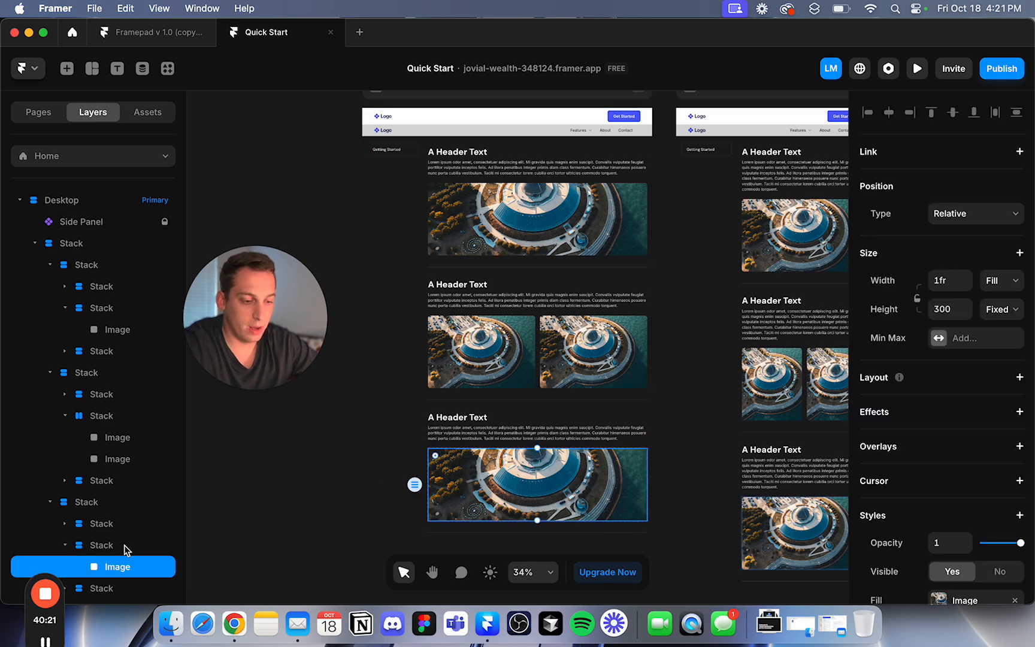
{"action": "key", "text": "ctrl+d"}
{"action": "key", "text": "ctrl+d"}
{"action": "left_click", "coordinate": [103, 370]}
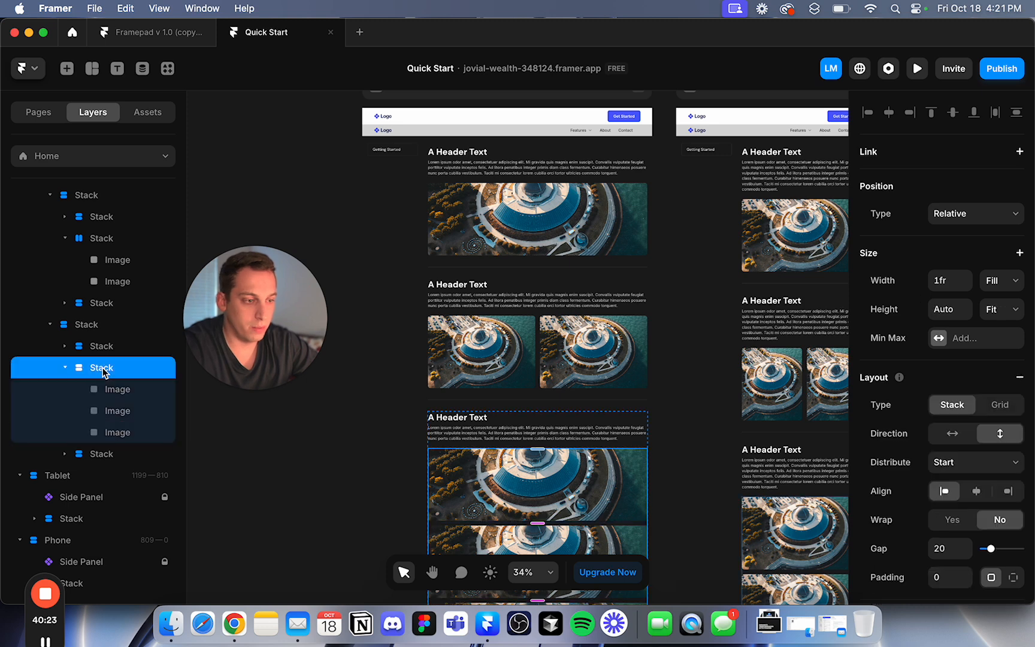
{"action": "left_click", "coordinate": [962, 436]}
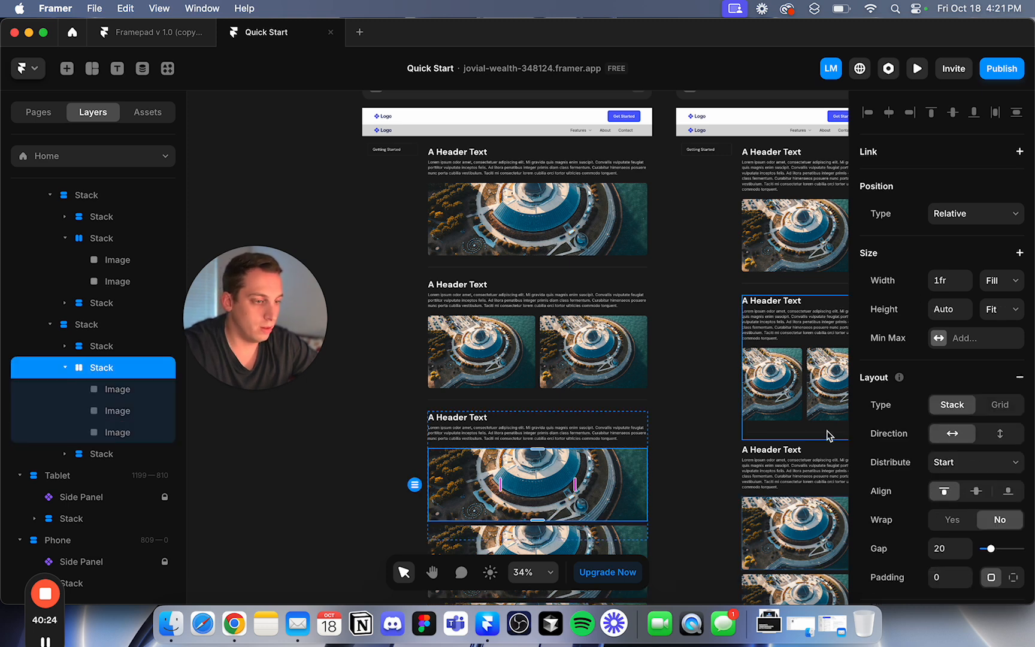
{"action": "left_click", "coordinate": [674, 452]}
{"action": "scroll", "coordinate": [675, 448], "scroll_direction": "down", "scroll_amount": 3}
{"action": "scroll", "coordinate": [677, 448], "scroll_direction": "up", "scroll_amount": 4}
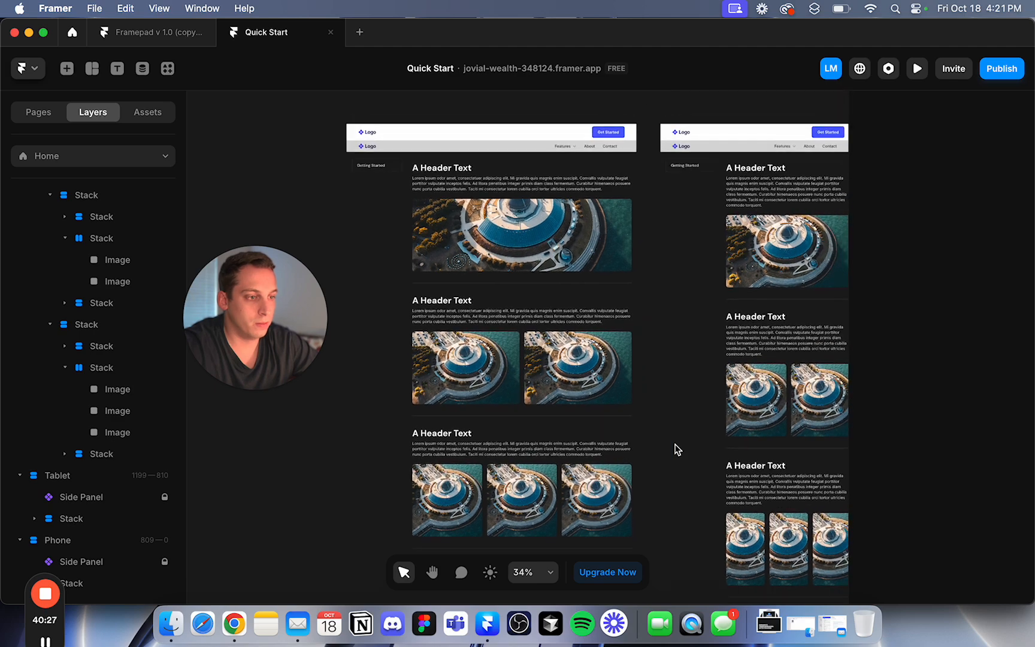
Switch to Chrome, look over the Lorem Ipsum generator page, and return to Framer.
{"action": "scroll", "coordinate": [593, 388], "scroll_direction": "up", "scroll_amount": 3}
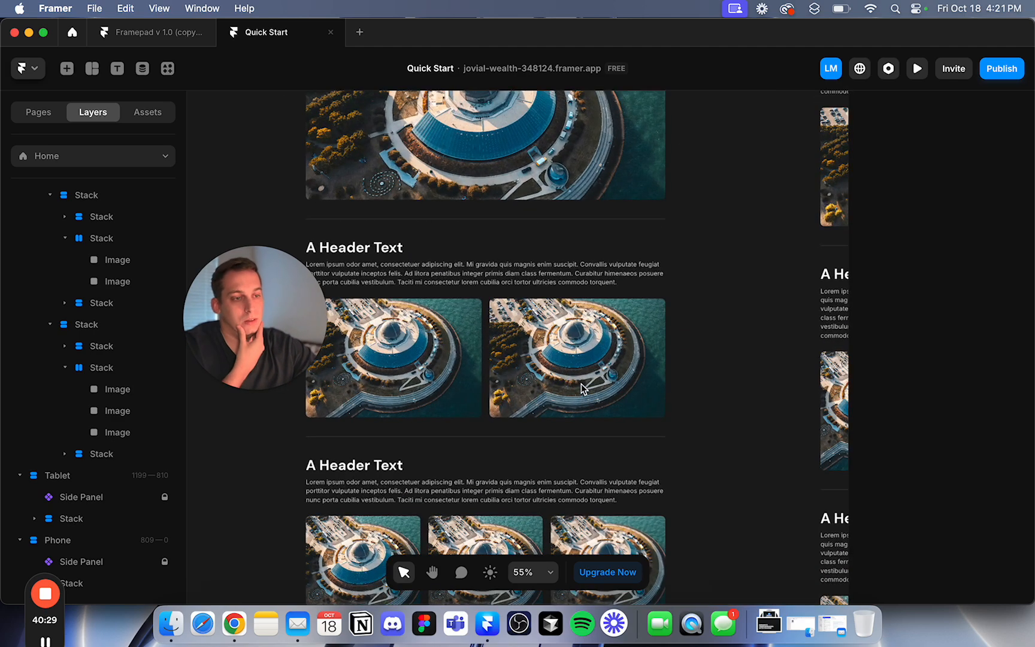
{"action": "scroll", "coordinate": [579, 388], "scroll_direction": "left", "scroll_amount": 3}
{"action": "left_click", "coordinate": [235, 636]}
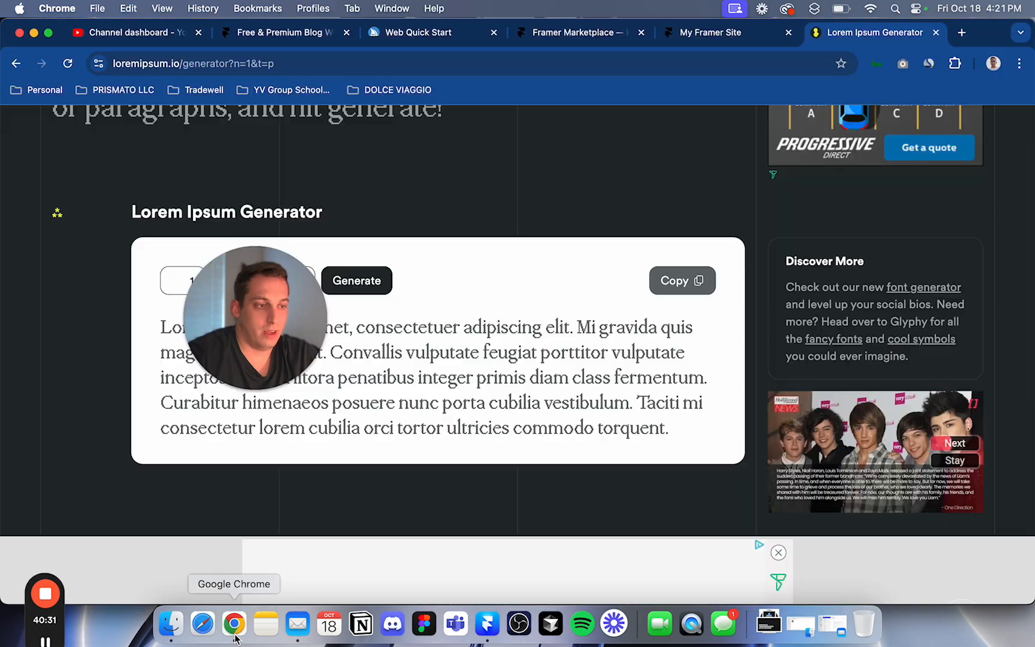
{"action": "scroll", "coordinate": [429, 286], "scroll_direction": "up", "scroll_amount": 5}
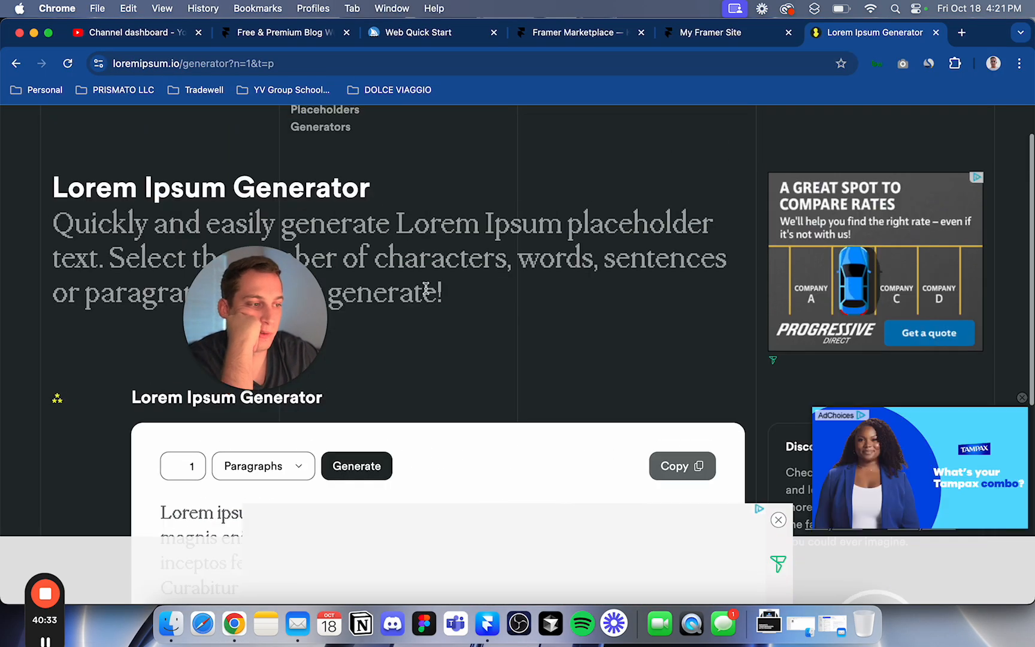
{"action": "left_click", "coordinate": [487, 624]}
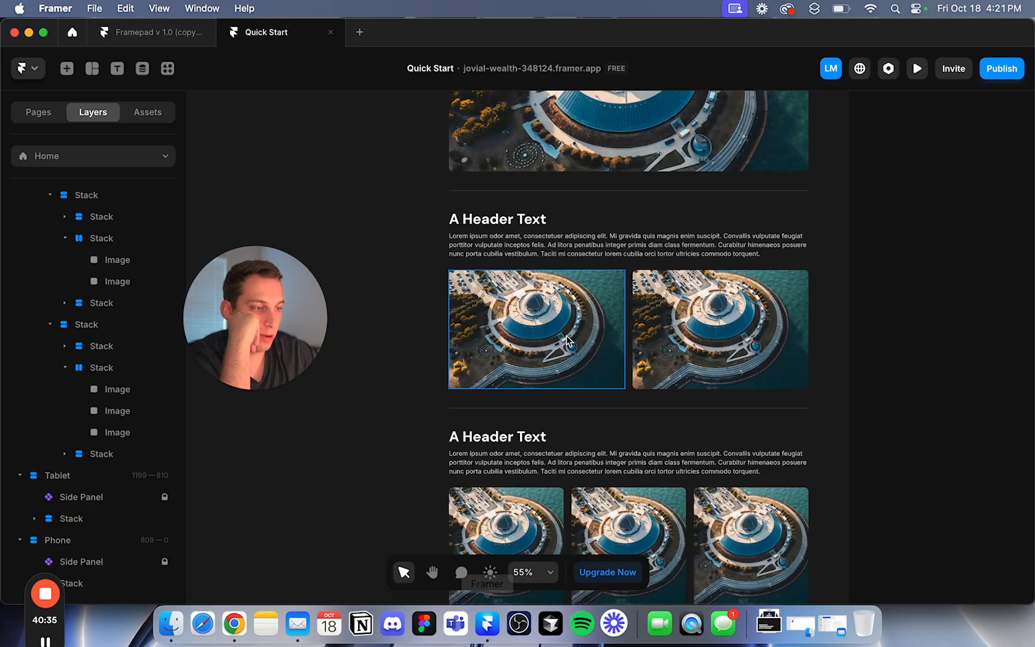
Examine how the three sections lay out on the tablet and phone breakpoints compared with the desktop.
{"action": "scroll", "coordinate": [566, 336], "scroll_direction": "down", "scroll_amount": 5}
{"action": "scroll", "coordinate": [567, 341], "scroll_direction": "right", "scroll_amount": 3}
{"action": "scroll", "coordinate": [568, 340], "scroll_direction": "up", "scroll_amount": 5}
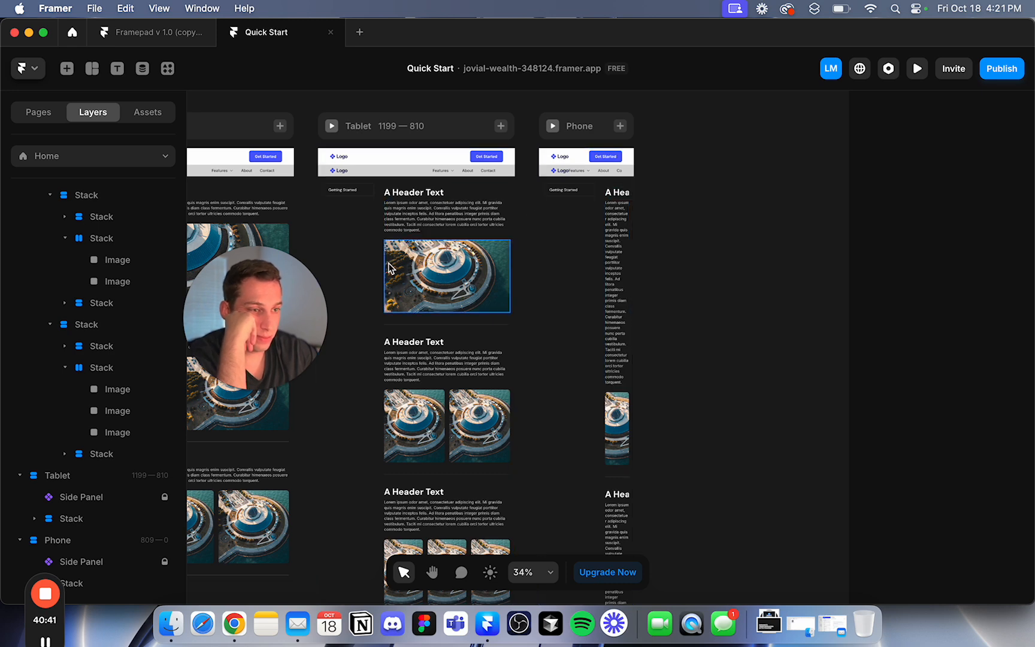
{"action": "scroll", "coordinate": [390, 250], "scroll_direction": "down", "scroll_amount": 3}
{"action": "scroll", "coordinate": [389, 250], "scroll_direction": "up", "scroll_amount": 3}
{"action": "scroll", "coordinate": [390, 250], "scroll_direction": "left", "scroll_amount": 2}
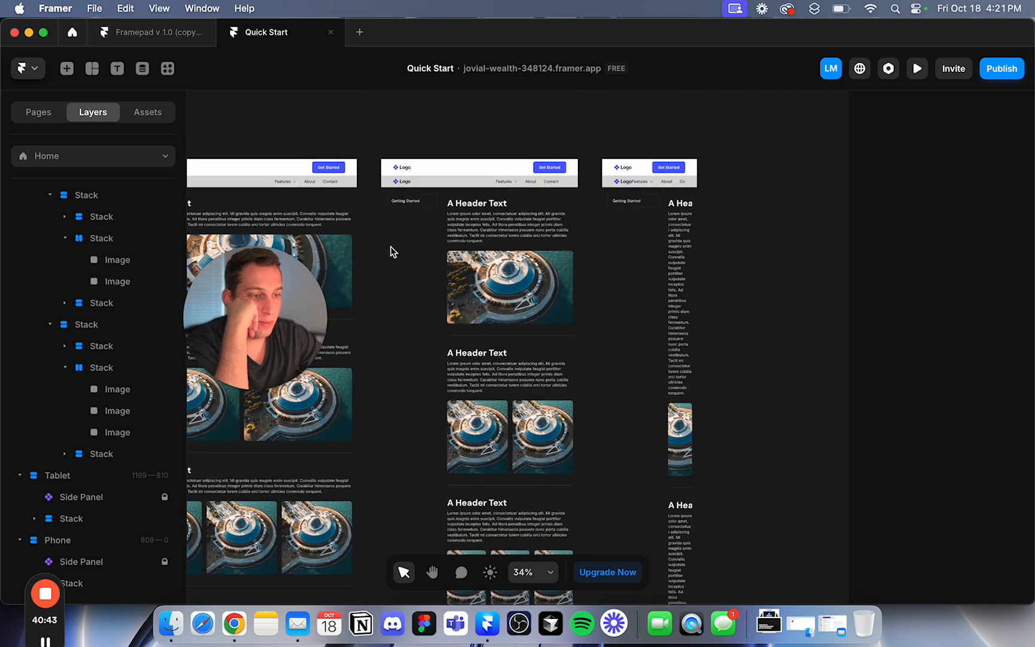
{"action": "scroll", "coordinate": [491, 279], "scroll_direction": "down", "scroll_amount": 5}
{"action": "scroll", "coordinate": [448, 334], "scroll_direction": "right", "scroll_amount": 1}
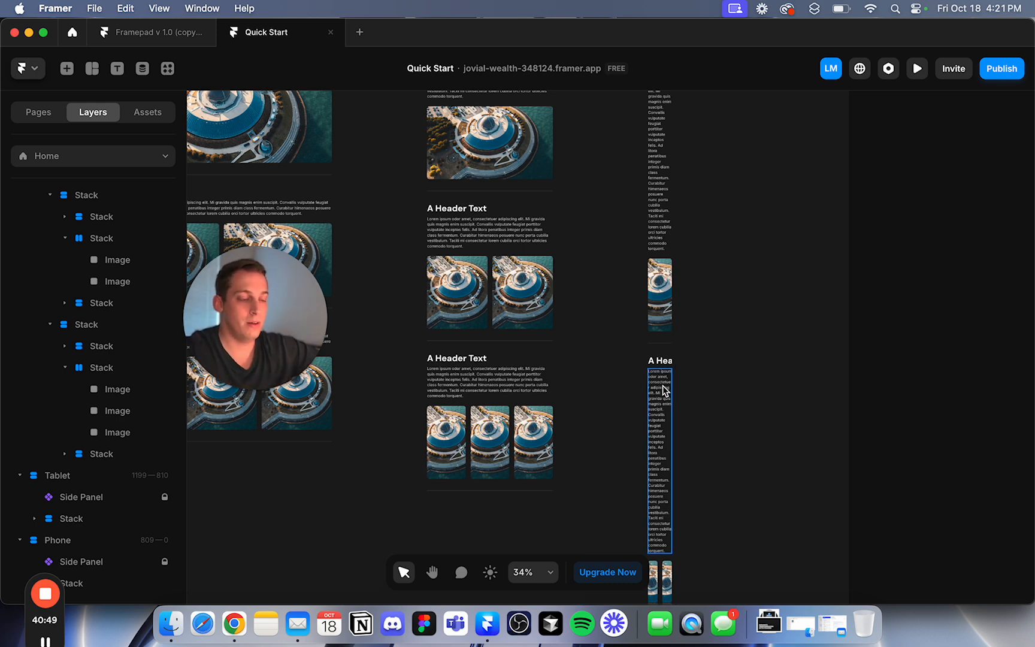
{"action": "scroll", "coordinate": [664, 390], "scroll_direction": "up", "scroll_amount": 5}
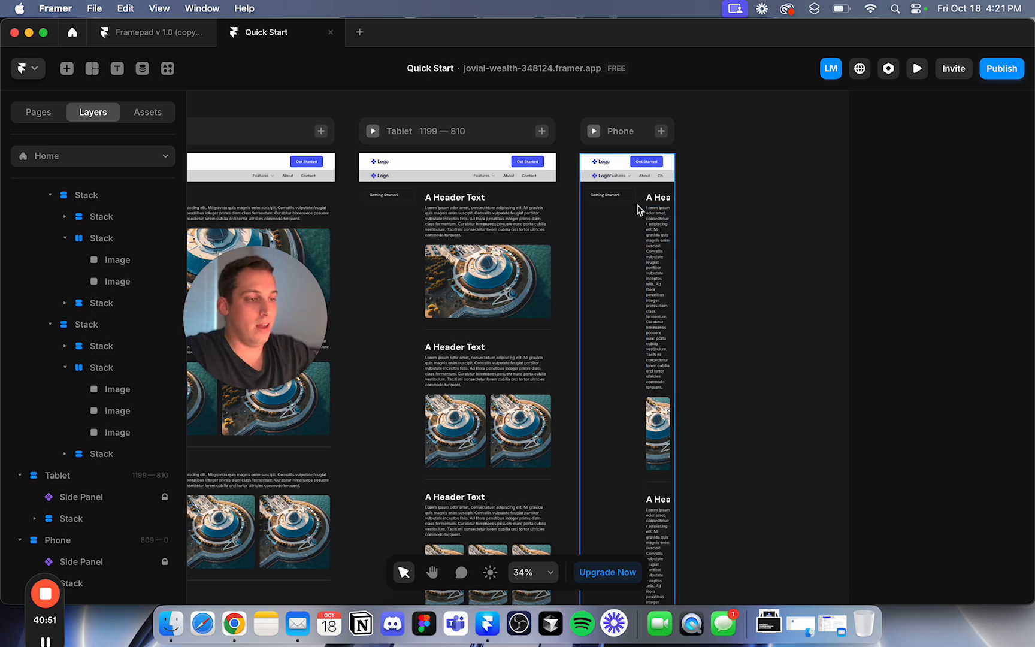
{"action": "scroll", "coordinate": [580, 158], "scroll_direction": "left", "scroll_amount": 10}
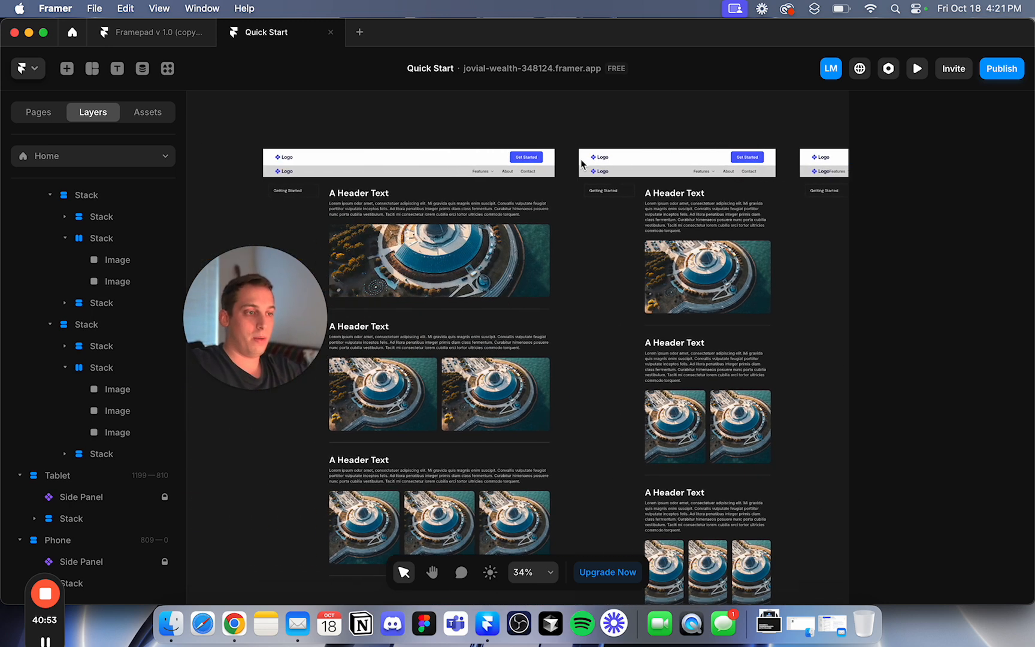
Preview the desktop layout through its full length and return to the canvas.
{"action": "left_click", "coordinate": [411, 129]}
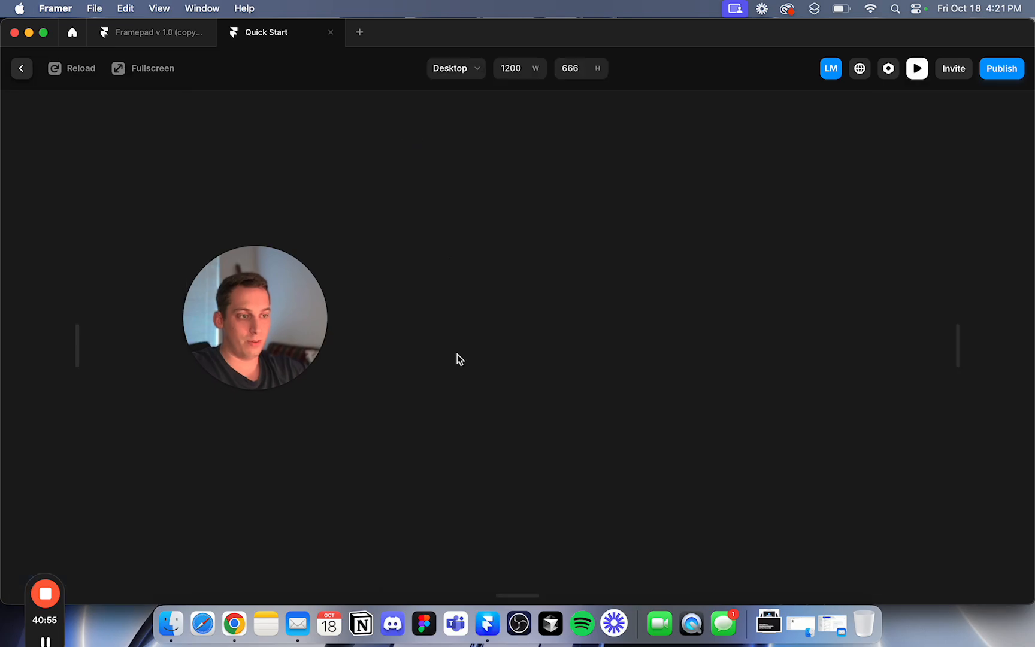
{"action": "scroll", "coordinate": [455, 350], "scroll_direction": "down", "scroll_amount": 7}
{"action": "scroll", "coordinate": [450, 362], "scroll_direction": "up", "scroll_amount": 7}
{"action": "scroll", "coordinate": [450, 361], "scroll_direction": "down", "scroll_amount": 13}
{"action": "scroll", "coordinate": [450, 362], "scroll_direction": "up", "scroll_amount": 13}
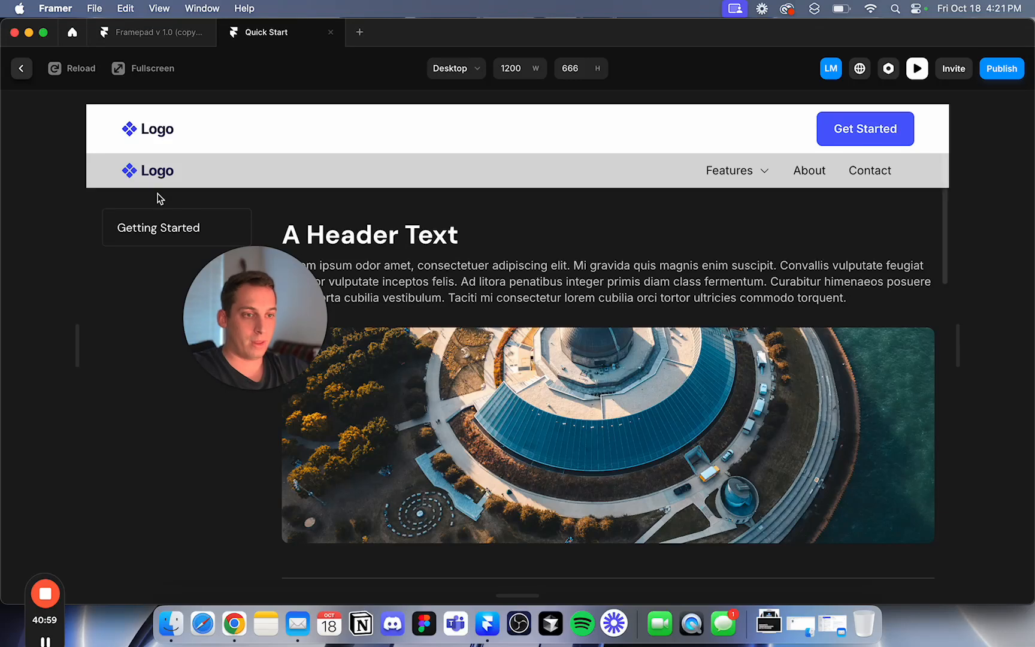
{"action": "left_click", "coordinate": [22, 69]}
Preview the phone layout, check its text and image sections, and return to the canvas.
{"action": "left_click", "coordinate": [379, 214]}
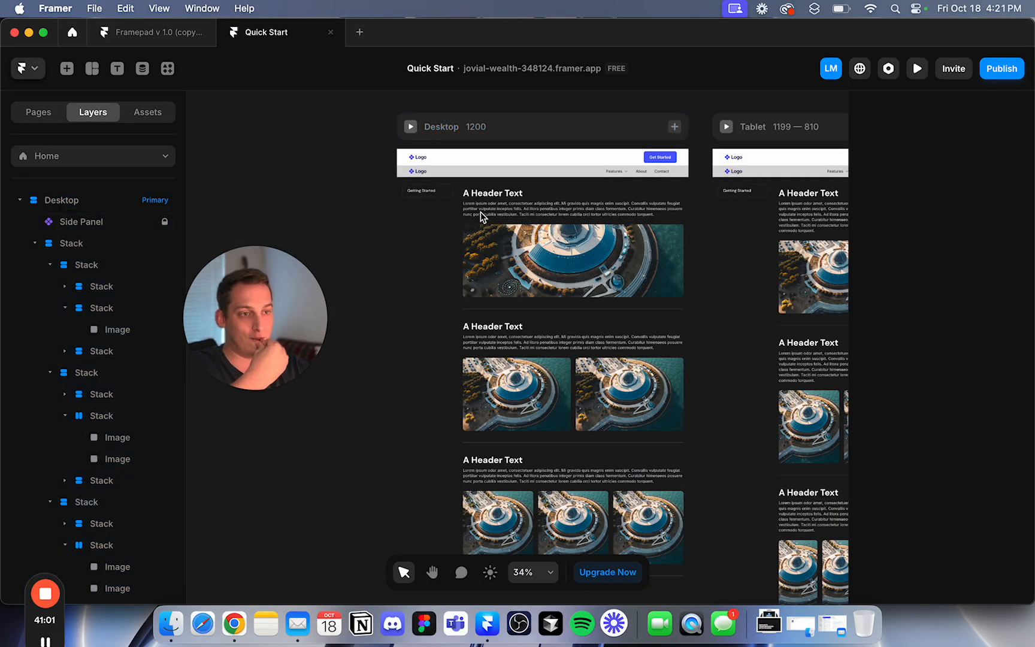
{"action": "scroll", "coordinate": [379, 215], "scroll_direction": "right", "scroll_amount": 5}
{"action": "left_click", "coordinate": [690, 130]}
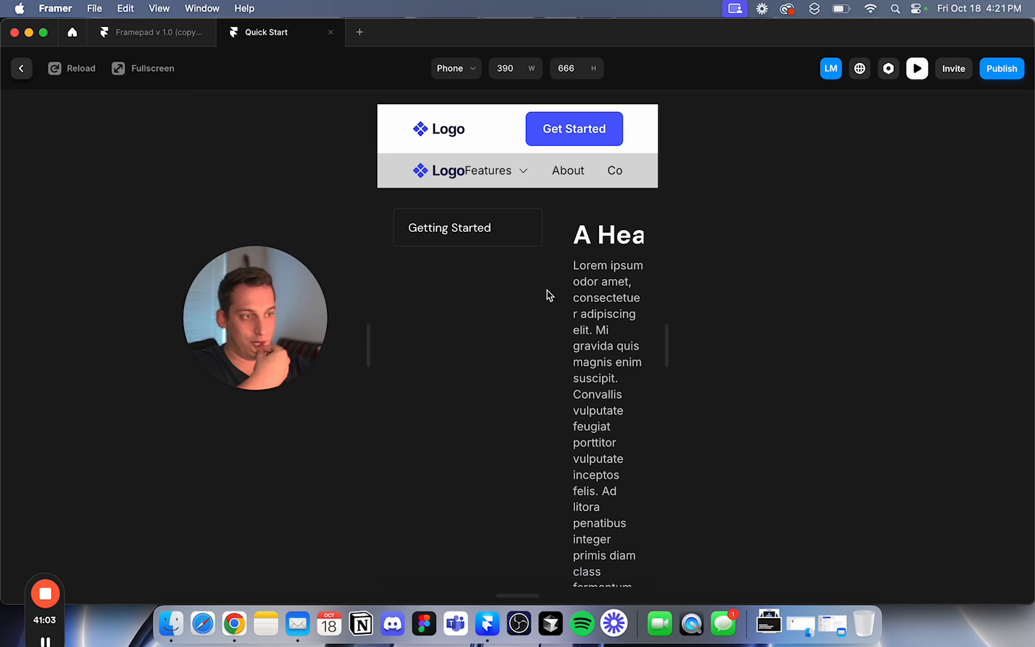
{"action": "scroll", "coordinate": [547, 289], "scroll_direction": "down", "scroll_amount": 5}
{"action": "scroll", "coordinate": [547, 289], "scroll_direction": "down", "scroll_amount": 8}
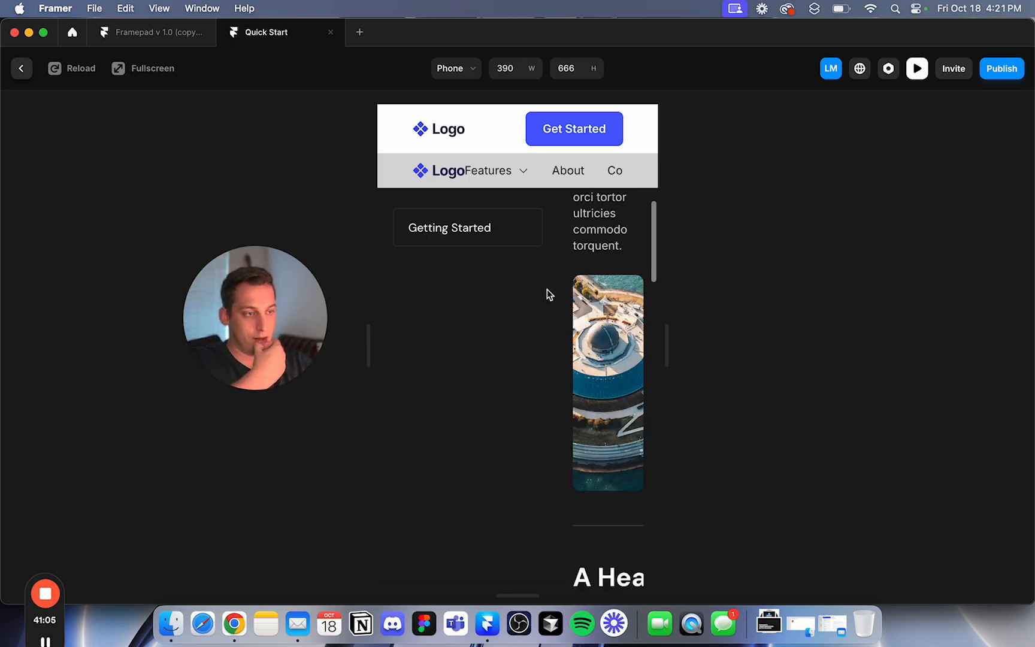
{"action": "scroll", "coordinate": [547, 289], "scroll_direction": "up", "scroll_amount": 8}
{"action": "scroll", "coordinate": [546, 289], "scroll_direction": "down", "scroll_amount": 2}
{"action": "scroll", "coordinate": [599, 319], "scroll_direction": "up", "scroll_amount": 10}
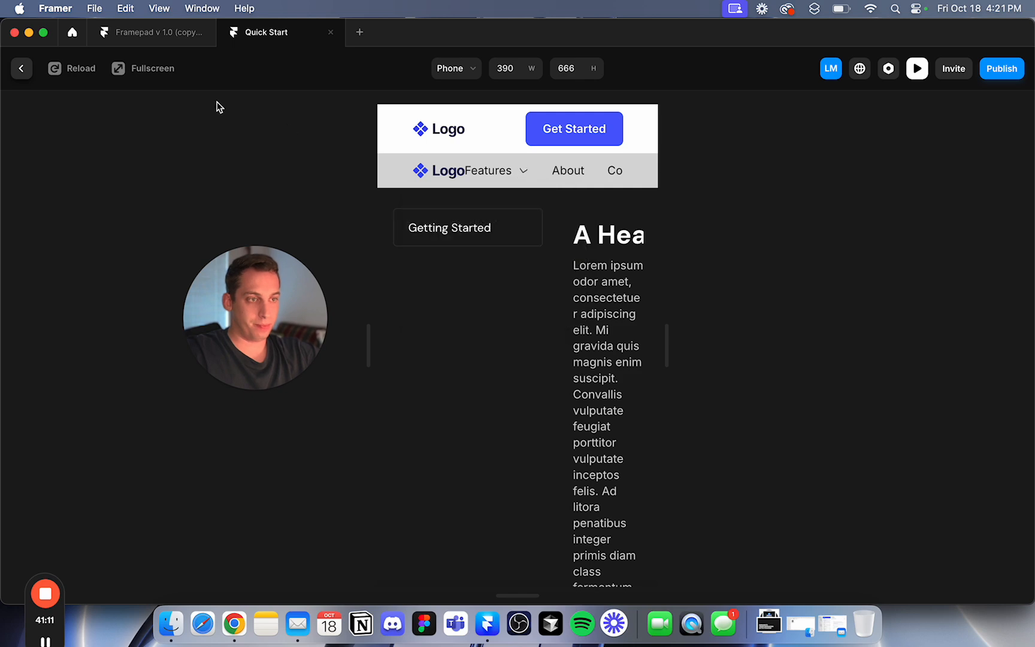
{"action": "left_click", "coordinate": [24, 69]}
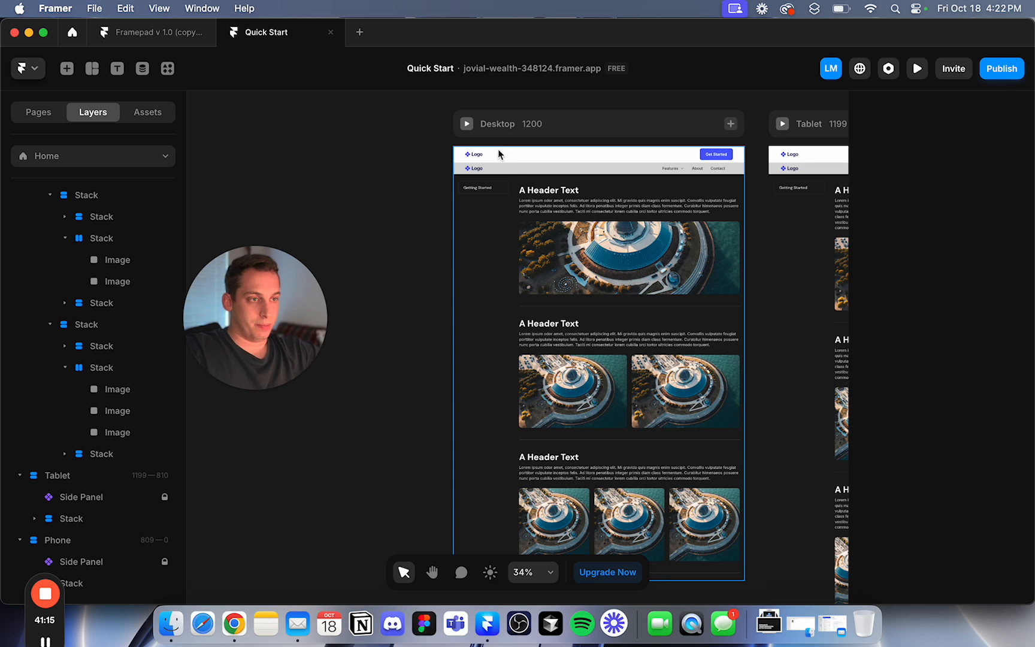
Unlock the Side Panel layer in the desktop layout and open the component for editing.
{"action": "left_click", "coordinate": [492, 128]}
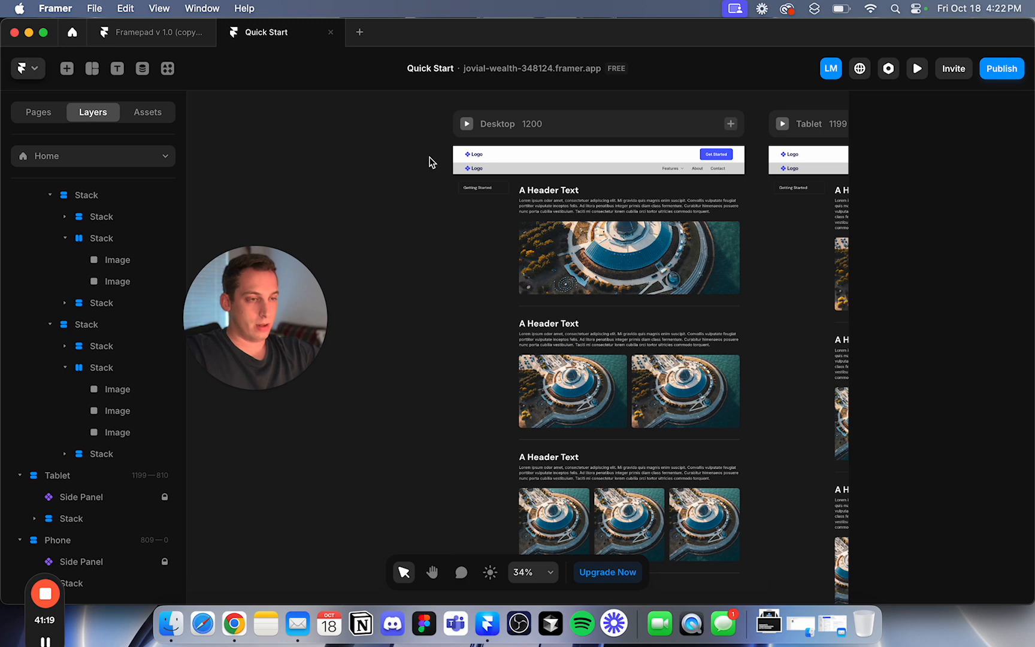
{"action": "scroll", "coordinate": [429, 162], "scroll_direction": "right", "scroll_amount": 3}
{"action": "left_click", "coordinate": [435, 191]}
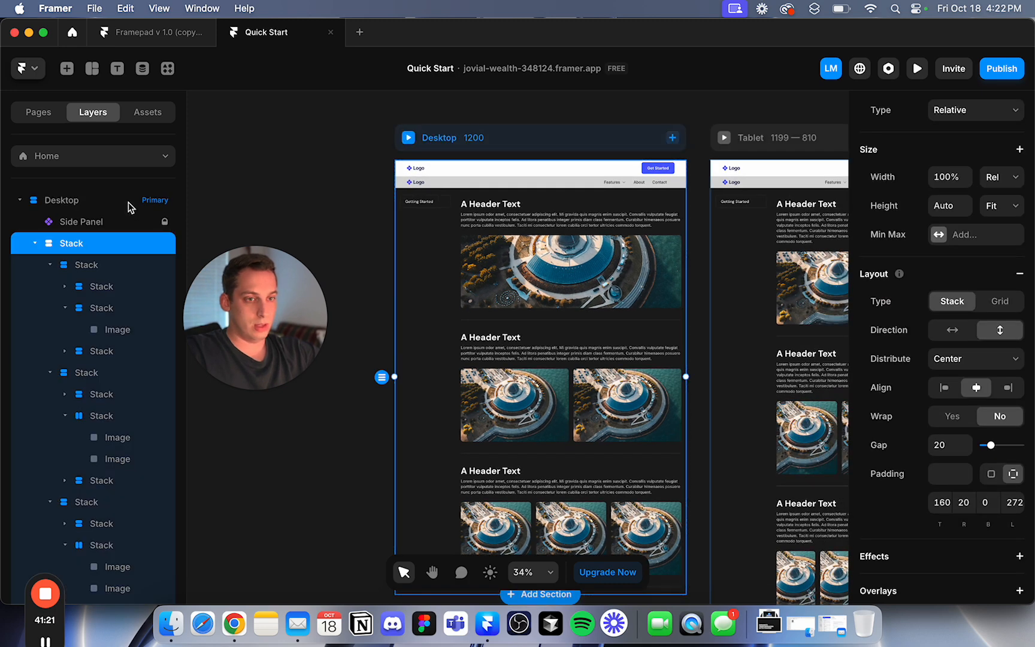
{"action": "left_click", "coordinate": [165, 222]}
{"action": "left_click", "coordinate": [273, 188]}
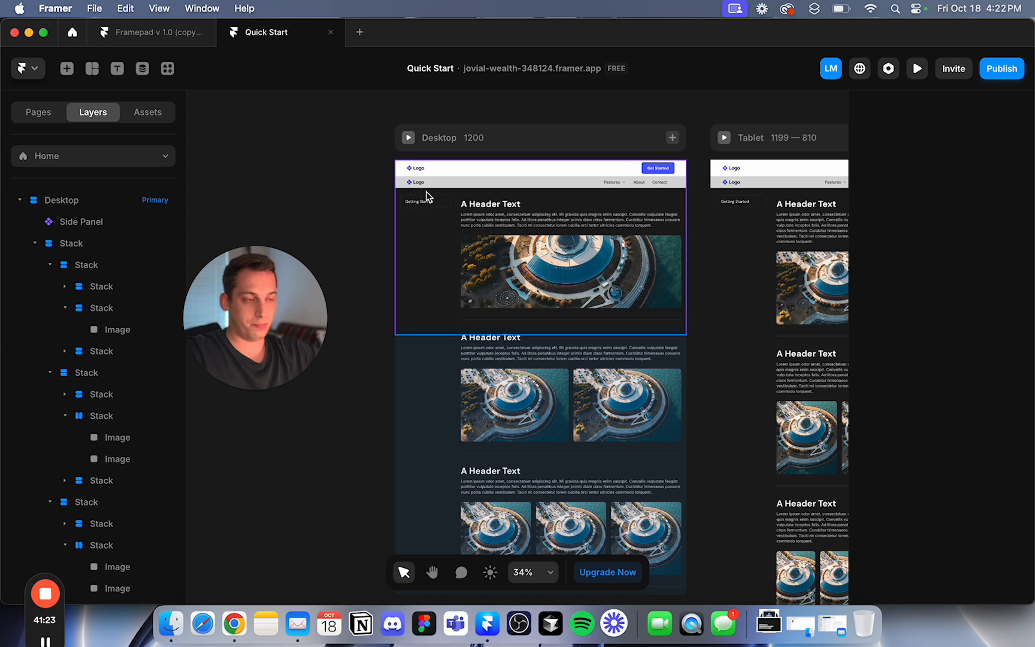
{"action": "double_click", "coordinate": [425, 192]}
{"action": "left_click", "coordinate": [394, 253]}
{"action": "left_click", "coordinate": [421, 214]}
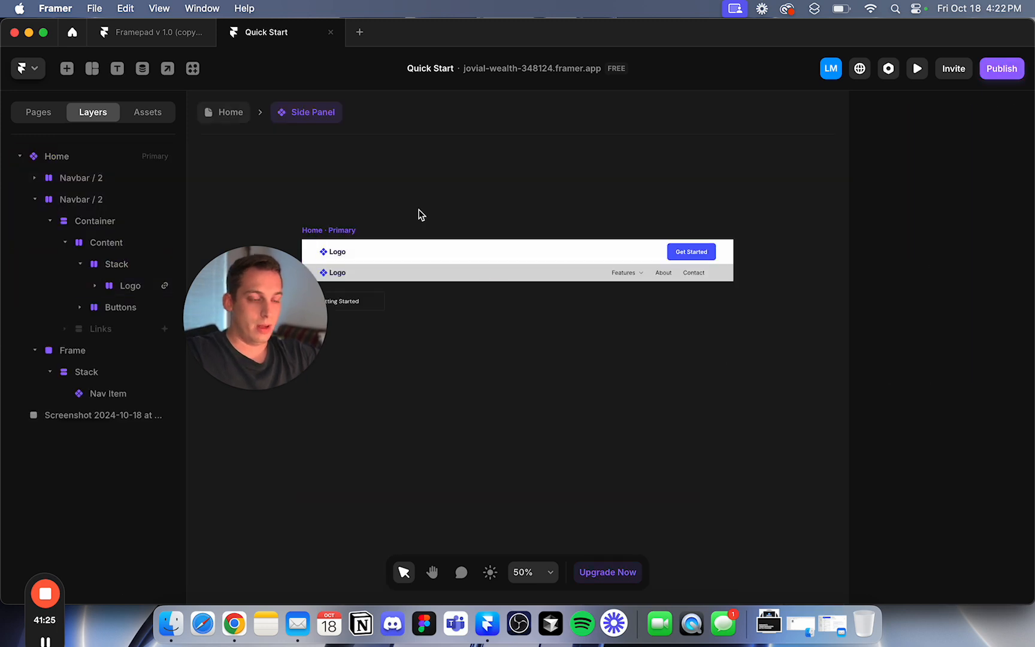
Switch to the Web Quick Start page in Chrome, capture its upper part as a screenshot, and return to Framer.
{"action": "left_click", "coordinate": [234, 623]}
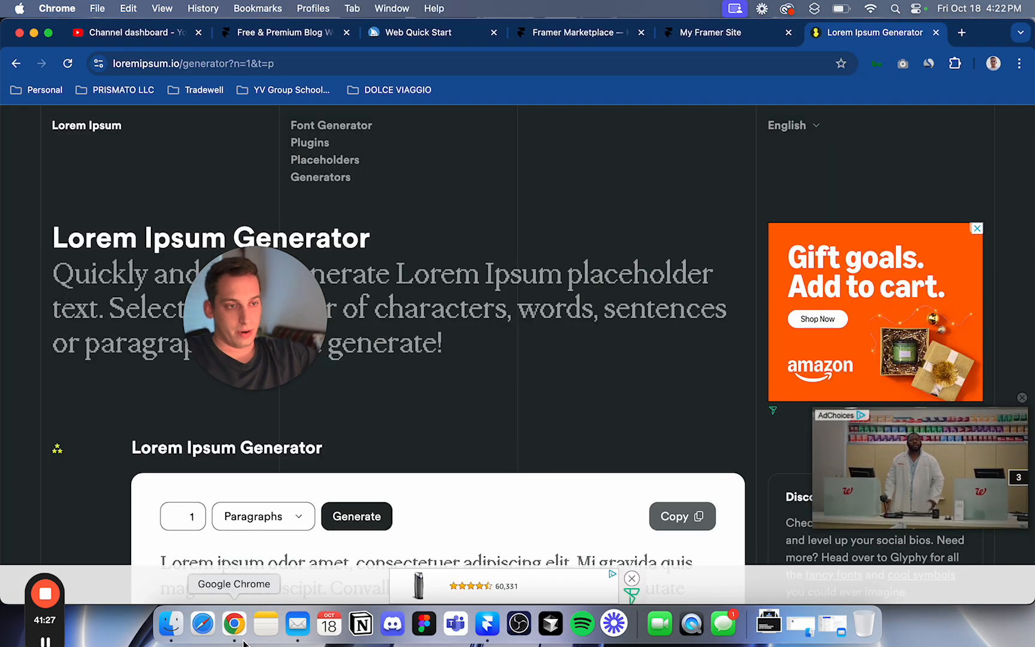
{"action": "left_click", "coordinate": [396, 39]}
{"action": "left_click_drag", "start_coordinate": [283, 335], "coordinate": [974, 527]}
{"action": "key", "text": "super+shift+4"}
{"action": "left_click_drag", "start_coordinate": [0, 107], "coordinate": [1034, 418]}
{"action": "left_click", "coordinate": [487, 626]}
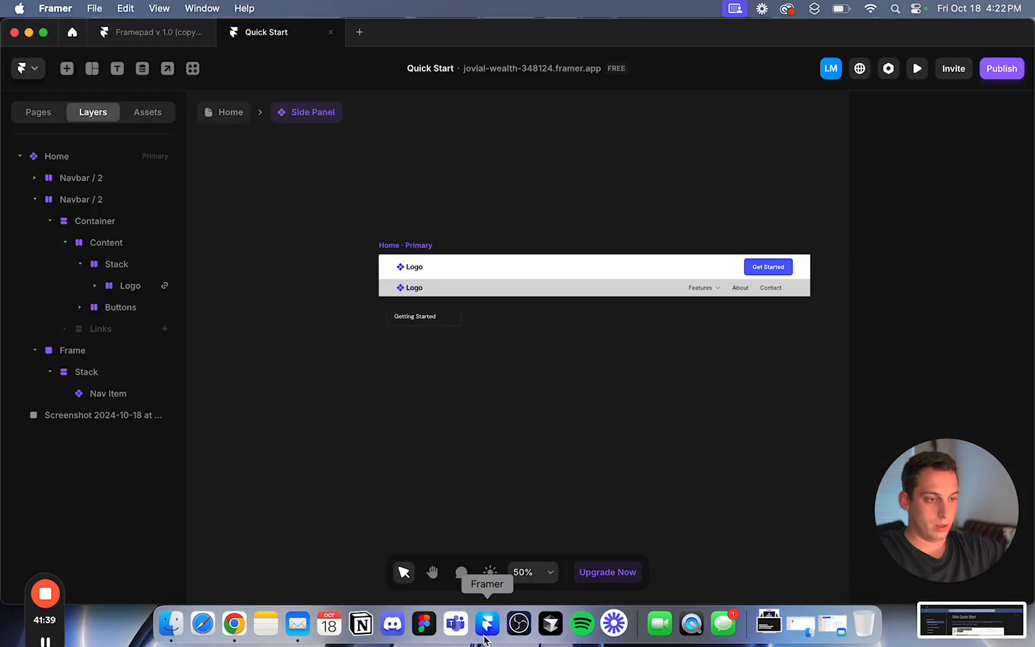
Place the captured Web Quick Start screenshot on the component canvas above the Home variant as a reference.
{"action": "left_click_drag", "start_coordinate": [937, 623], "coordinate": [560, 237]}
{"action": "scroll", "coordinate": [375, 404], "scroll_direction": "left", "scroll_amount": 2}
{"action": "scroll", "coordinate": [369, 401], "scroll_direction": "down", "scroll_amount": 3}
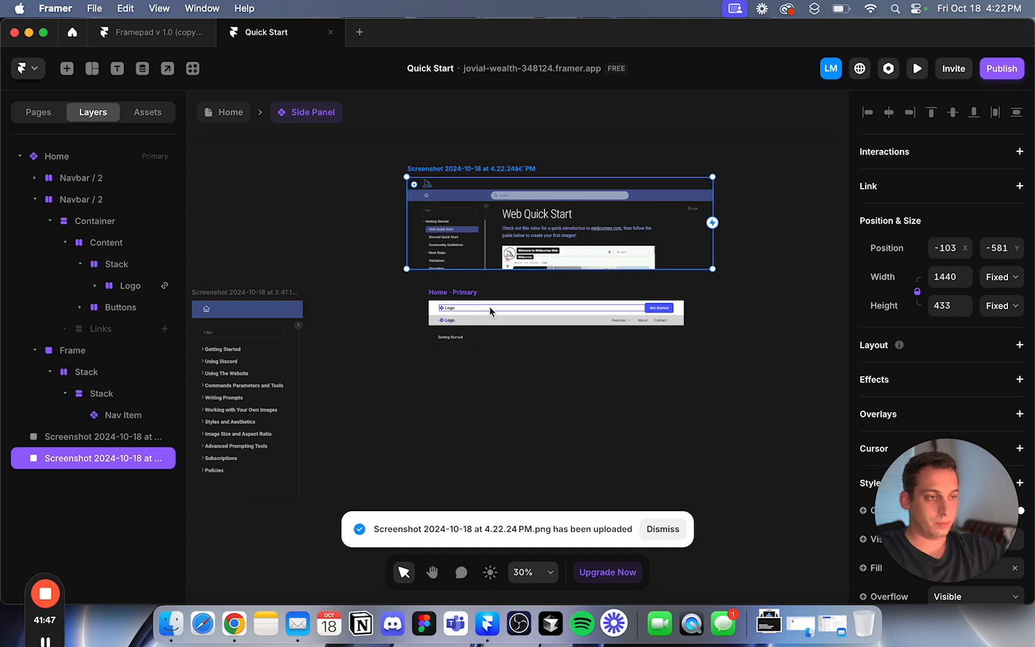
{"action": "scroll", "coordinate": [453, 313], "scroll_direction": "up", "scroll_amount": 3}
Try moving the Get Started button out of the white navbar onto the canvas, and undo the move.
{"action": "left_click", "coordinate": [438, 319]}
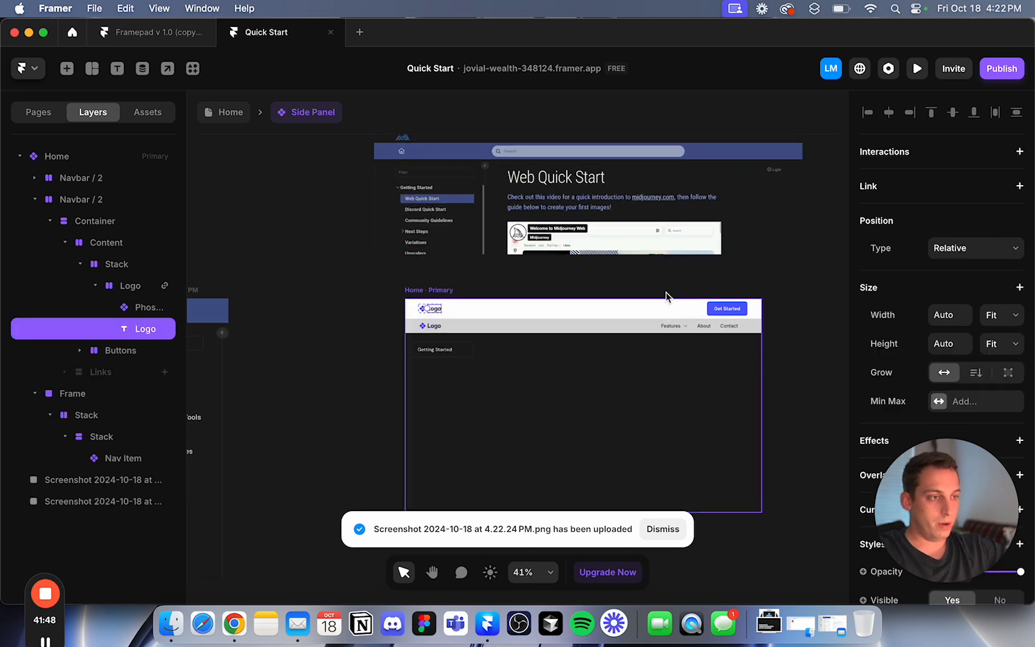
{"action": "left_click", "coordinate": [733, 313]}
{"action": "left_click_drag", "start_coordinate": [733, 312], "coordinate": [726, 365]}
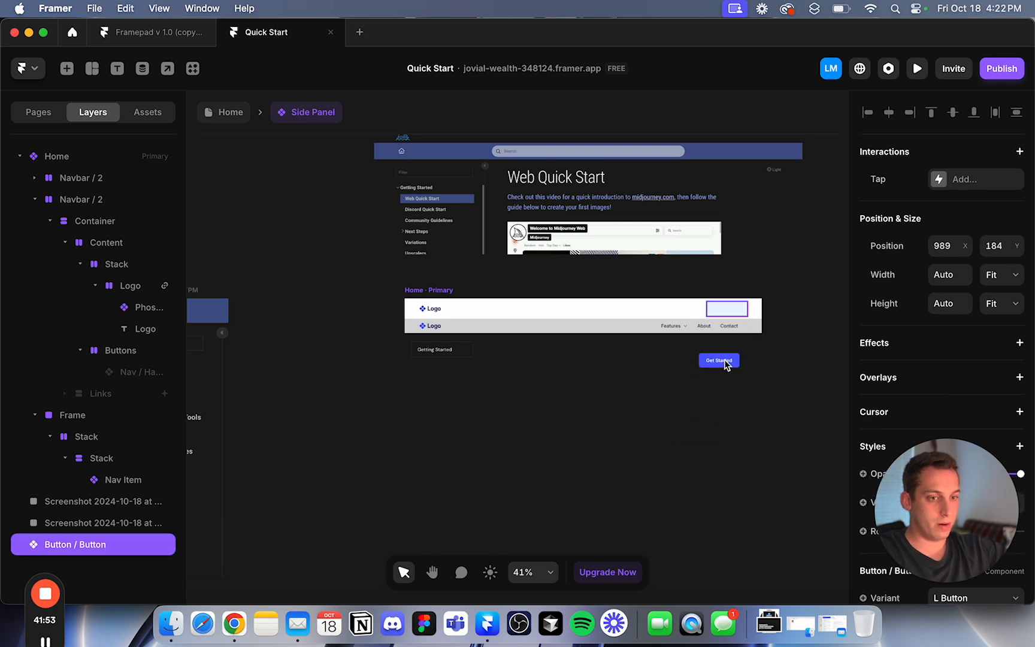
{"action": "key", "text": "ctrl+z"}
Move the Buttons group with Get Started from the white navbar into the grey navbar, after its links.
{"action": "left_click", "coordinate": [112, 355]}
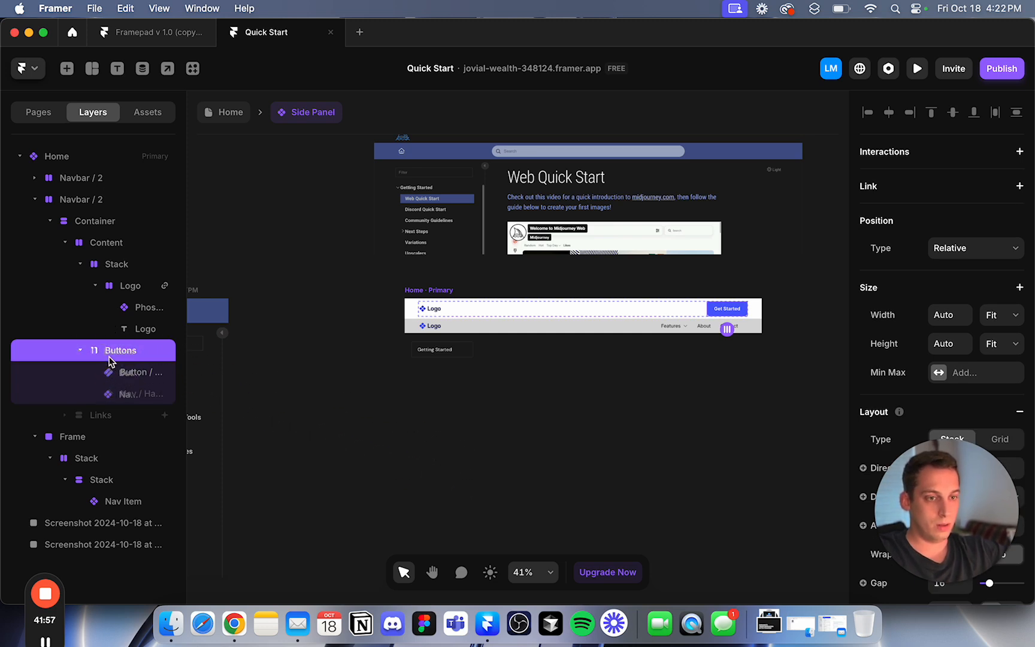
{"action": "mouse_move", "coordinate": [726, 328]}
{"action": "left_mouse_down"}
{"action": "mouse_move", "coordinate": [747, 261]}
{"action": "mouse_move", "coordinate": [759, 265]}
{"action": "mouse_move", "coordinate": [749, 268]}
{"action": "mouse_move", "coordinate": [736, 327]}
{"action": "left_mouse_up"}
{"action": "left_click", "coordinate": [793, 264]}
{"action": "left_click", "coordinate": [647, 312]}
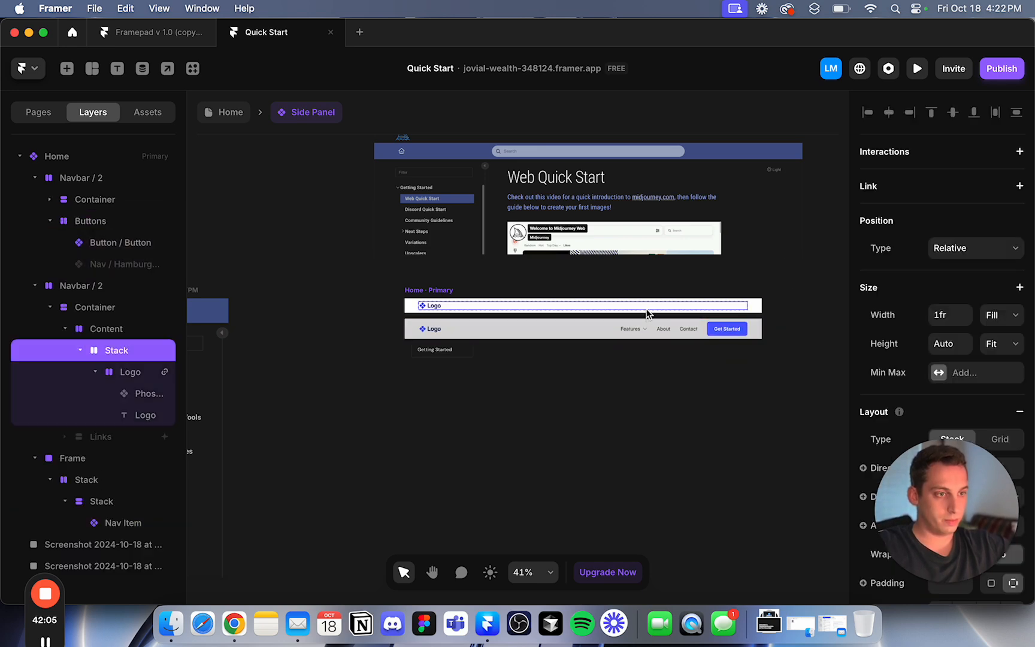
{"action": "left_click", "coordinate": [793, 218]}
{"action": "scroll", "coordinate": [582, 178], "scroll_direction": "up", "scroll_amount": 2}
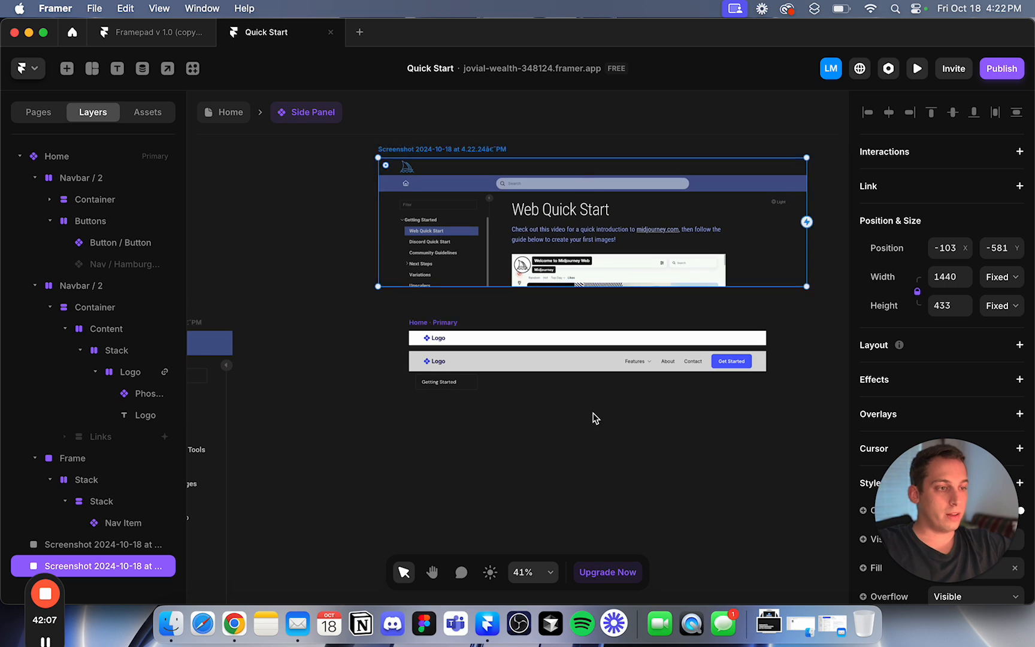
Nest the Buttons group inside the grey navbar's Stack, directly after the Links group.
{"action": "left_click", "coordinate": [634, 362]}
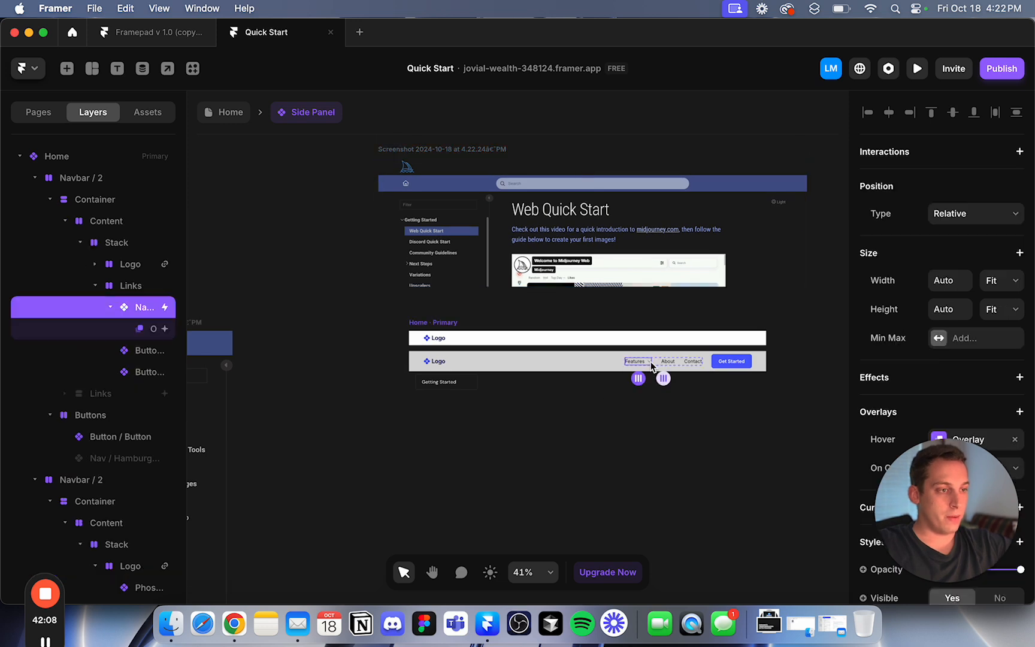
{"action": "left_click", "coordinate": [94, 286]}
{"action": "left_click", "coordinate": [110, 286]}
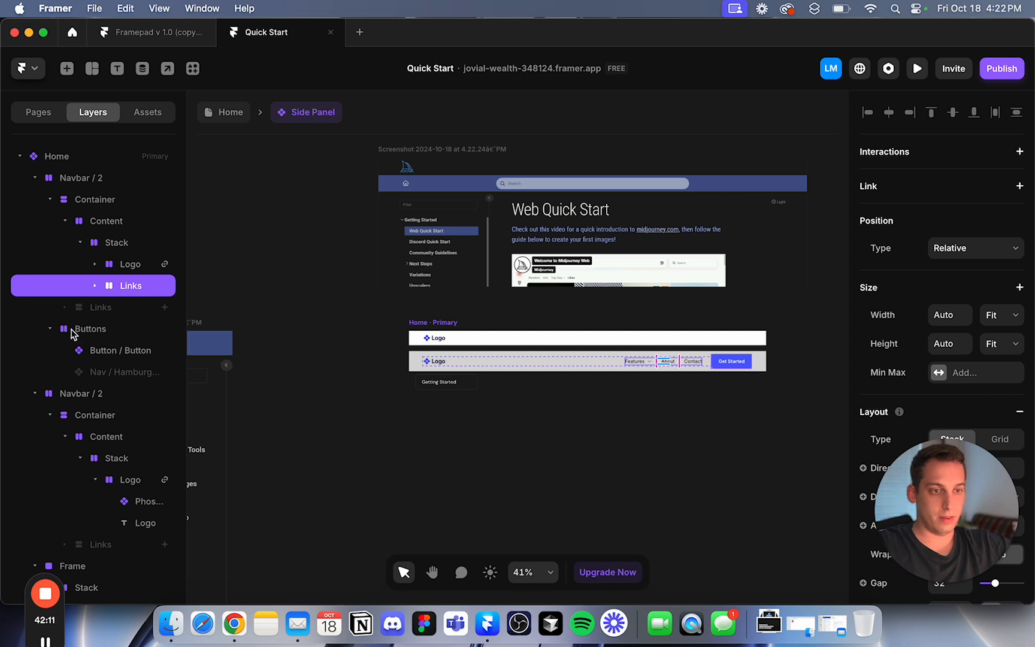
{"action": "left_click", "coordinate": [49, 329]}
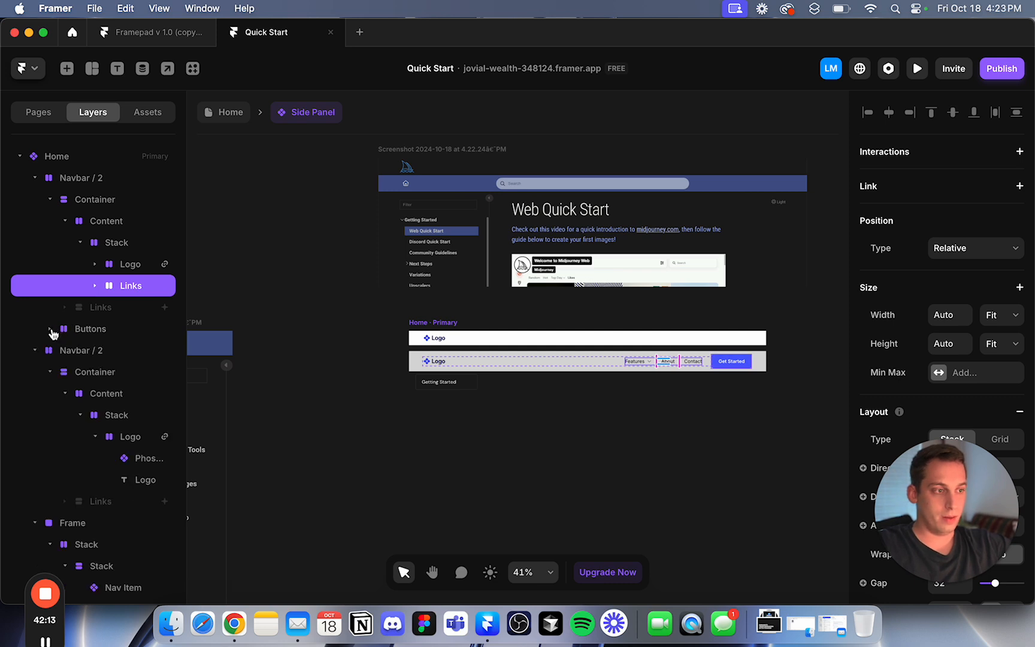
{"action": "left_click", "coordinate": [51, 329]}
{"action": "left_click_drag", "start_coordinate": [85, 332], "coordinate": [127, 291]}
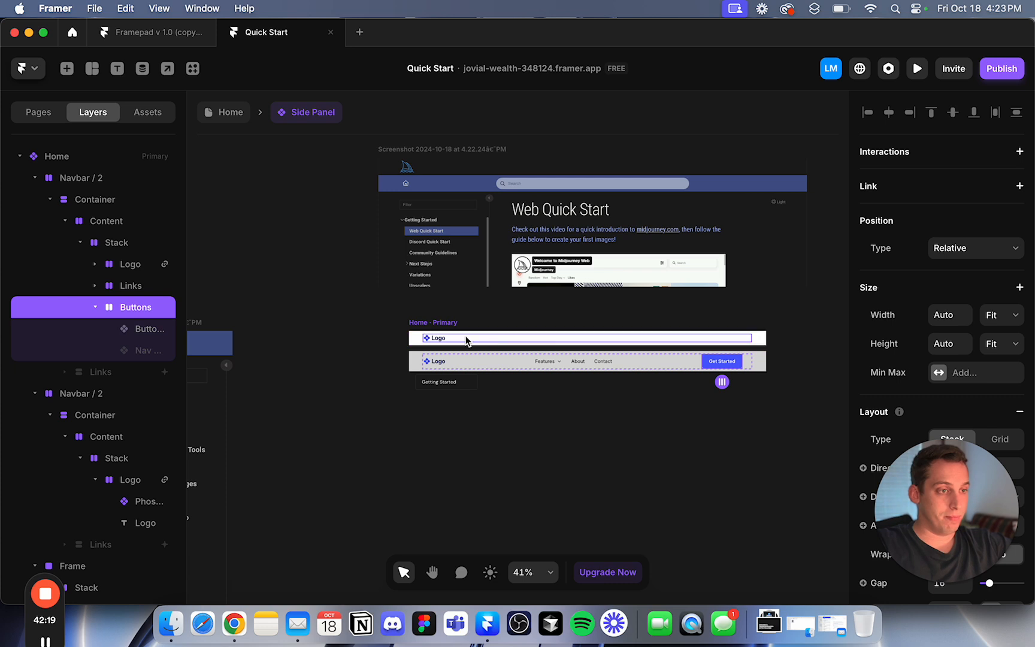
Delete the Logo group from the grey navbar and shorten the bar so it starts at the side panel's right edge.
{"action": "left_click", "coordinate": [438, 362]}
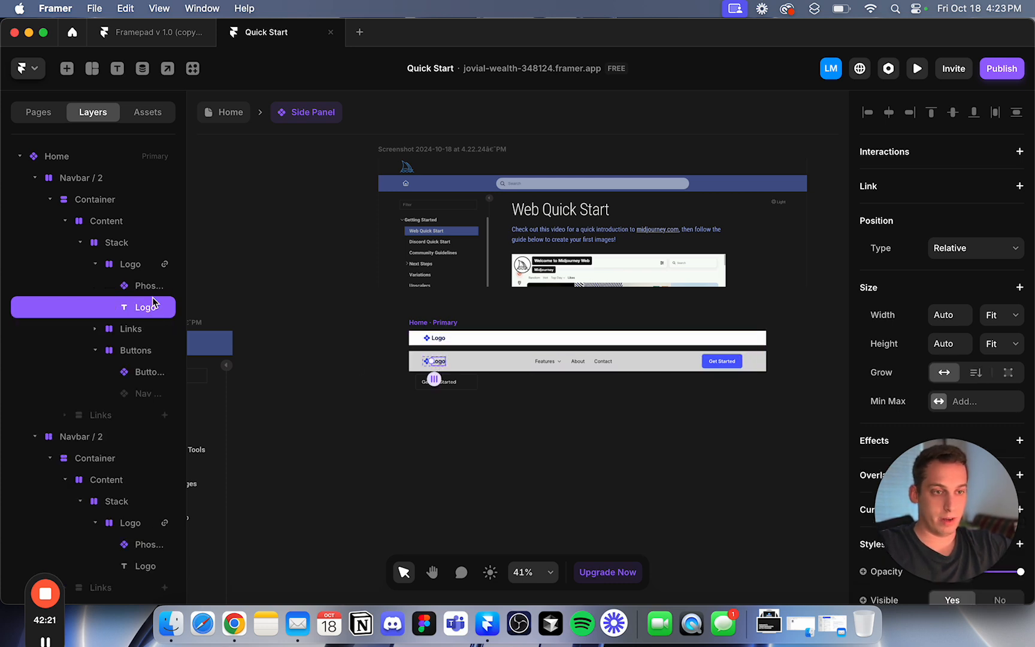
{"action": "left_click", "coordinate": [126, 268]}
{"action": "left_click", "coordinate": [135, 287]}
{"action": "left_click", "coordinate": [135, 307], "text": "shift"}
{"action": "key", "text": "Delete"}
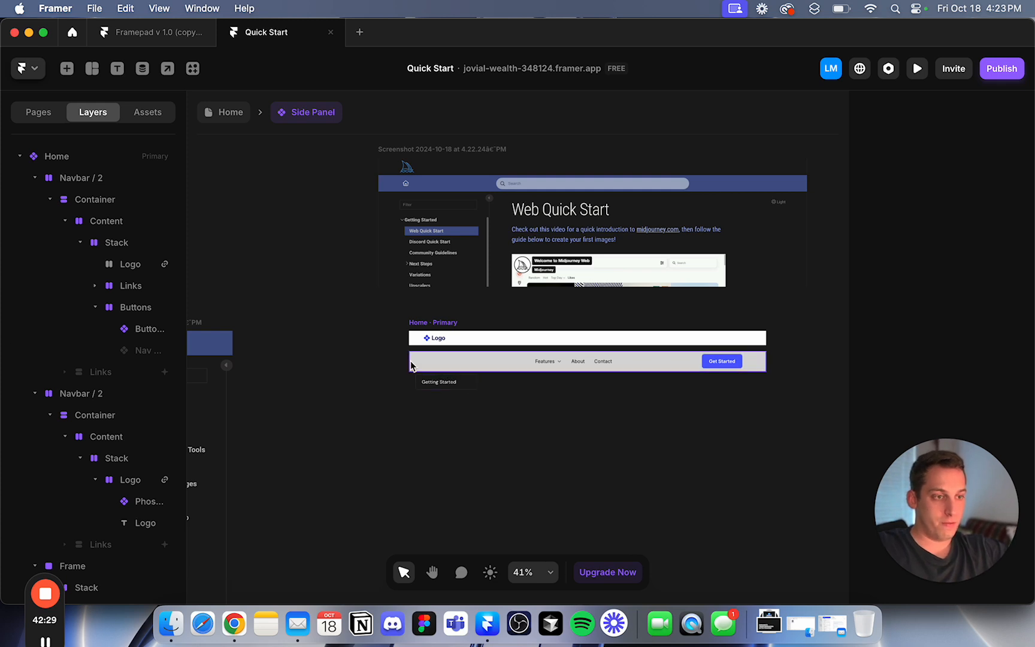
{"action": "key", "text": "super+z"}
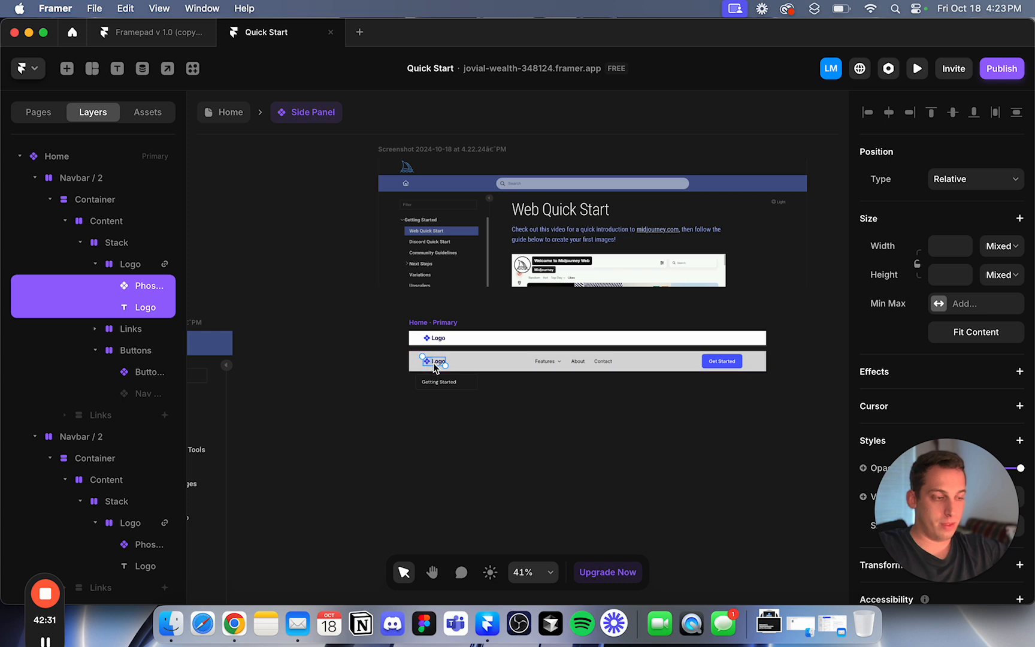
{"action": "key", "text": "super+shift+z"}
{"action": "left_click", "coordinate": [115, 268]}
{"action": "key", "text": "BackSpace"}
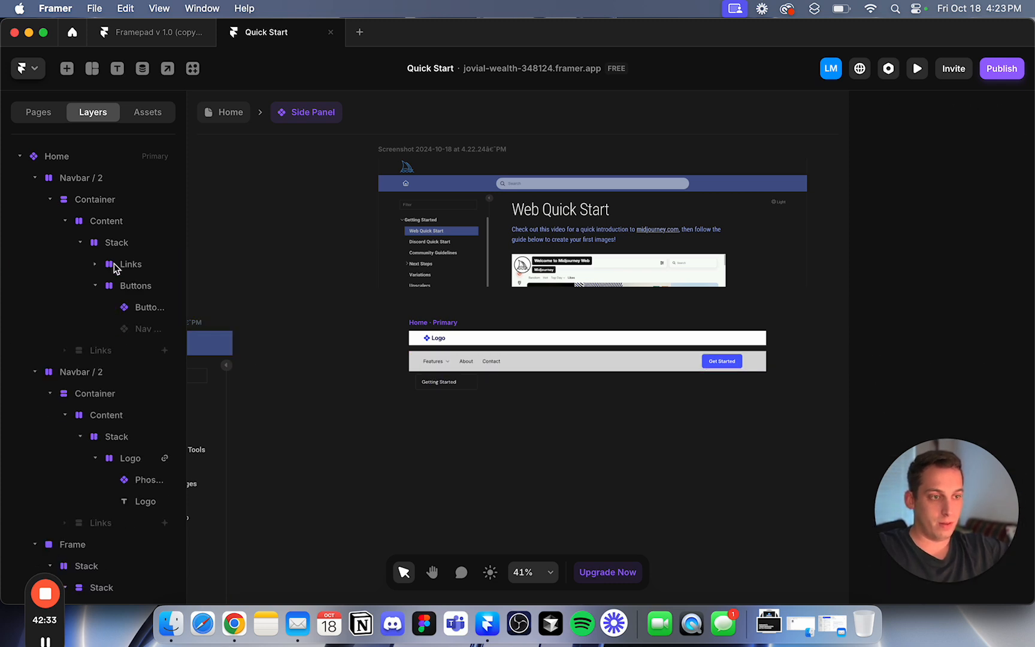
{"action": "left_click", "coordinate": [412, 359]}
{"action": "left_click_drag", "start_coordinate": [410, 361], "coordinate": [484, 361]}
Give the side panel Frame a solid border with width 1 on its right side only.
{"action": "left_click", "coordinate": [90, 565]}
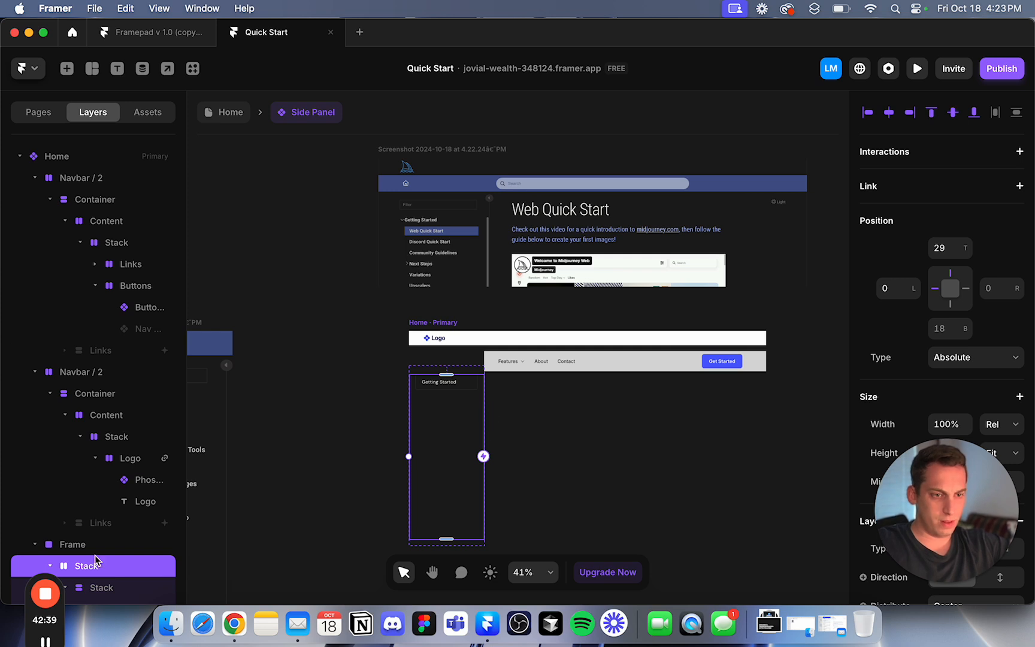
{"action": "scroll", "coordinate": [96, 560], "scroll_direction": "down", "scroll_amount": 2}
{"action": "left_click", "coordinate": [83, 515]}
{"action": "scroll", "coordinate": [904, 381], "scroll_direction": "down", "scroll_amount": 10}
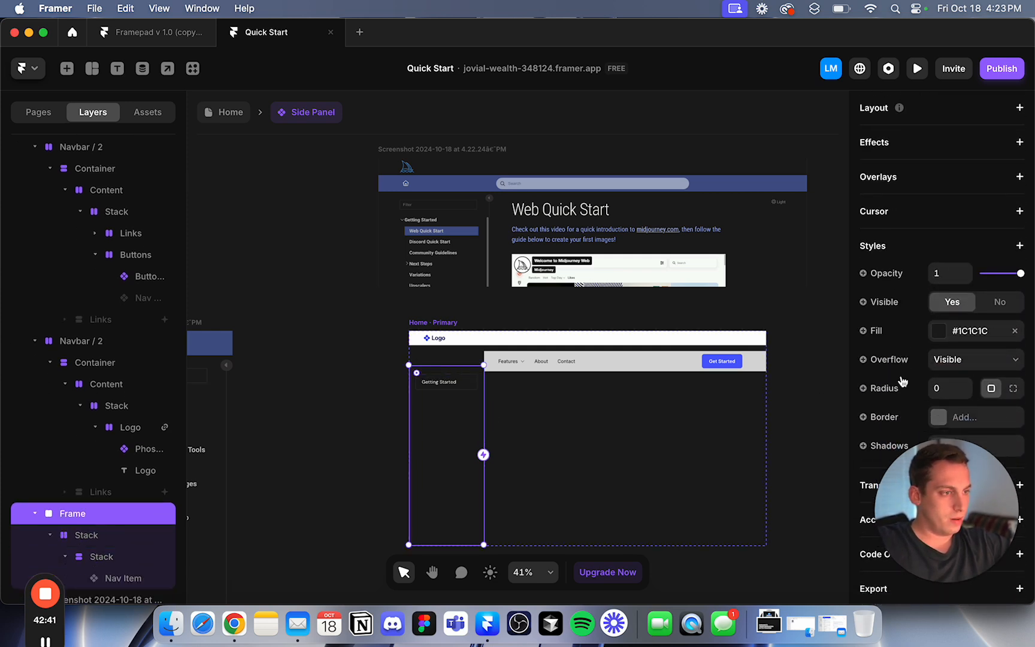
{"action": "left_click", "coordinate": [865, 417]}
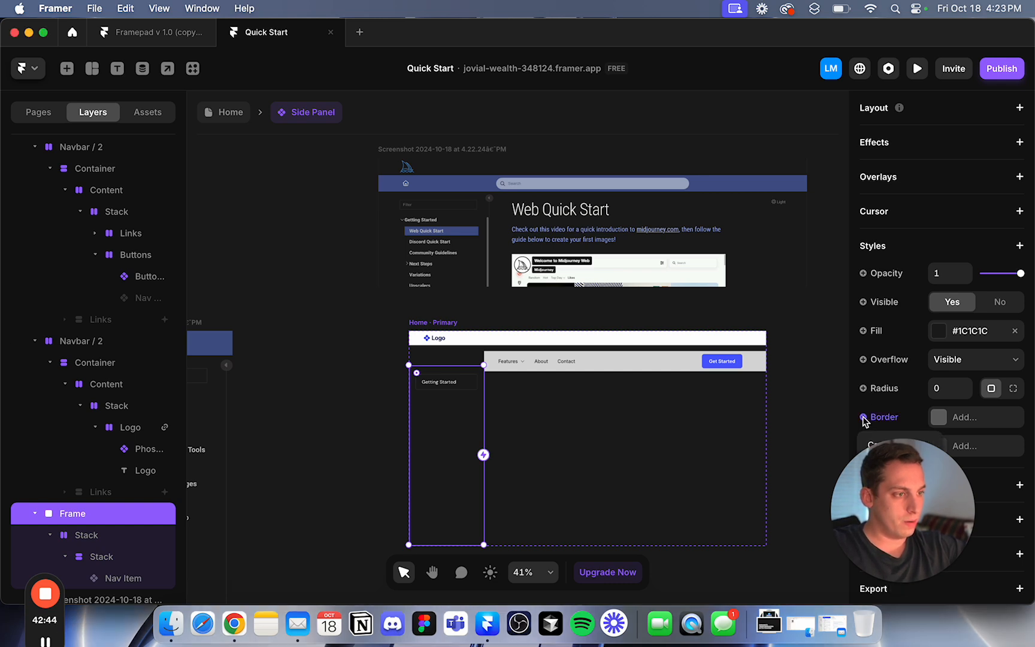
{"action": "left_click", "coordinate": [942, 423]}
{"action": "left_click", "coordinate": [938, 420]}
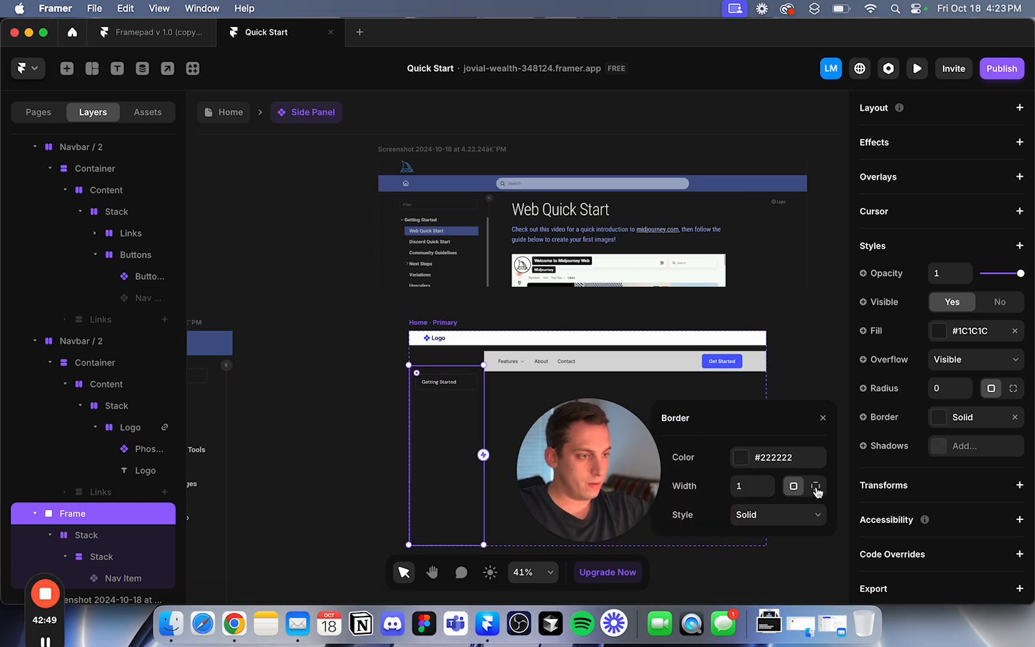
{"action": "left_click", "coordinate": [745, 484]}
{"action": "left_click", "coordinate": [814, 485]}
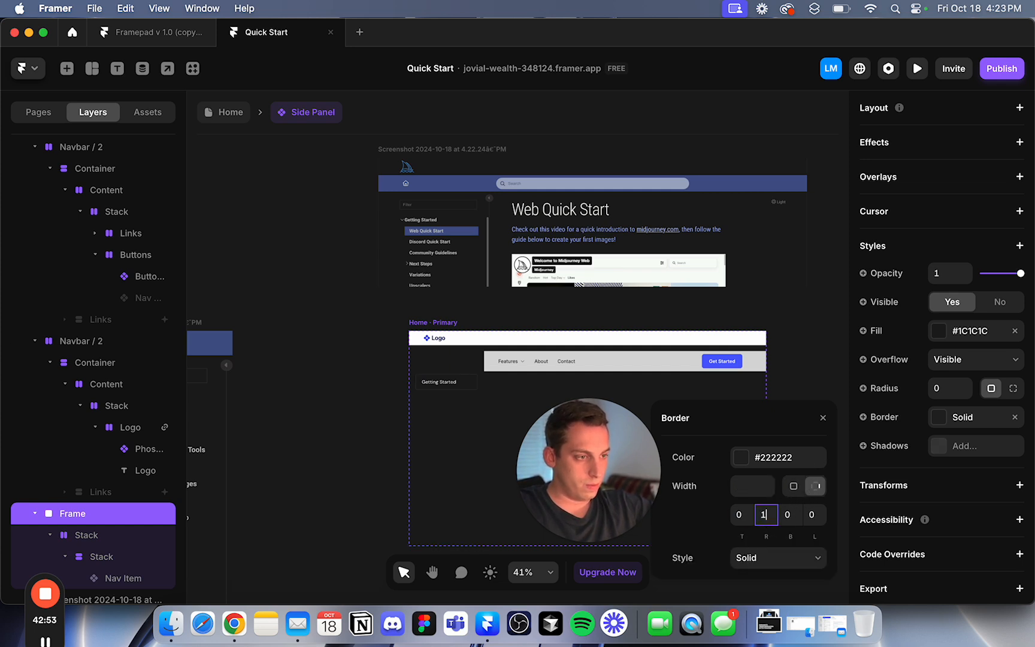
Set the side panel's border colour to #FFFFFF at 10% opacity.
{"action": "left_click", "coordinate": [745, 460]}
{"action": "left_click_drag", "start_coordinate": [712, 402], "coordinate": [584, 323]}
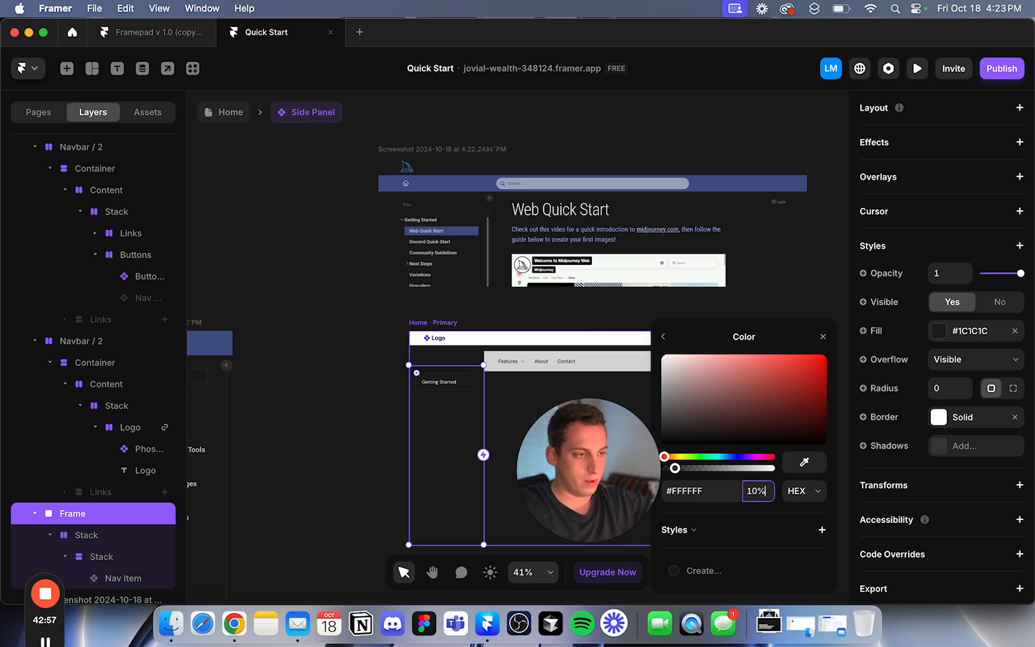
{"action": "left_click", "coordinate": [358, 399]}
Move the grey navbar down until its top edge lines up with the side panel's top edge.
{"action": "scroll", "coordinate": [455, 397], "scroll_direction": "up", "scroll_amount": 5}
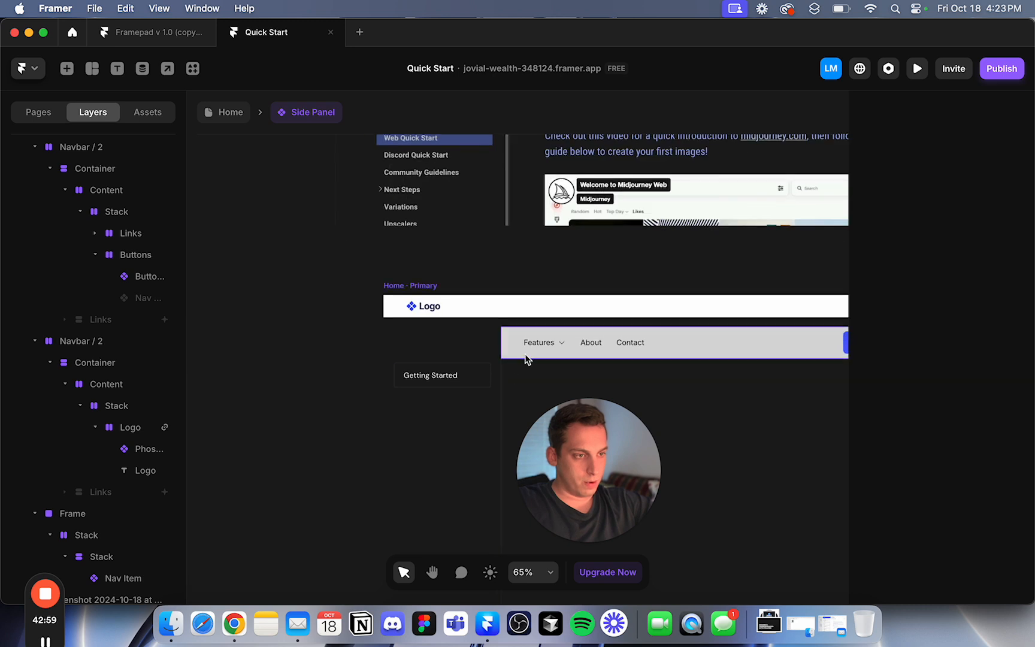
{"action": "scroll", "coordinate": [517, 347], "scroll_direction": "up", "scroll_amount": 3}
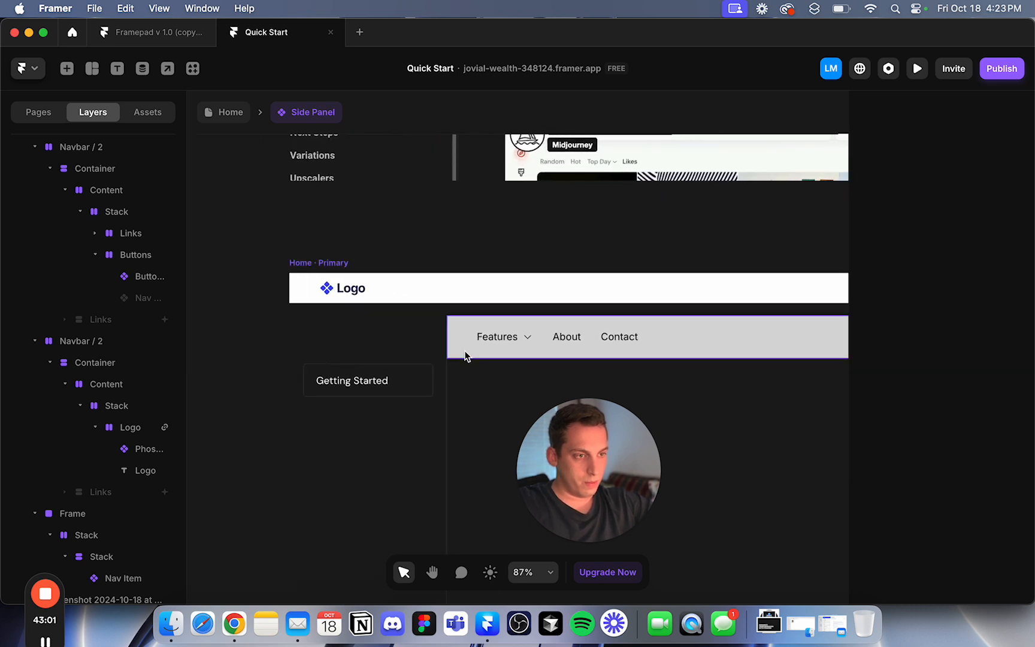
{"action": "left_click", "coordinate": [456, 347]}
{"action": "mouse_move", "coordinate": [456, 347]}
{"action": "left_mouse_down"}
{"action": "mouse_move", "coordinate": [458, 392]}
{"action": "mouse_move", "coordinate": [458, 357]}
{"action": "left_mouse_up"}
{"action": "scroll", "coordinate": [459, 383], "scroll_direction": "up", "scroll_amount": 5}
{"action": "scroll", "coordinate": [458, 356], "scroll_direction": "down", "scroll_amount": 5}
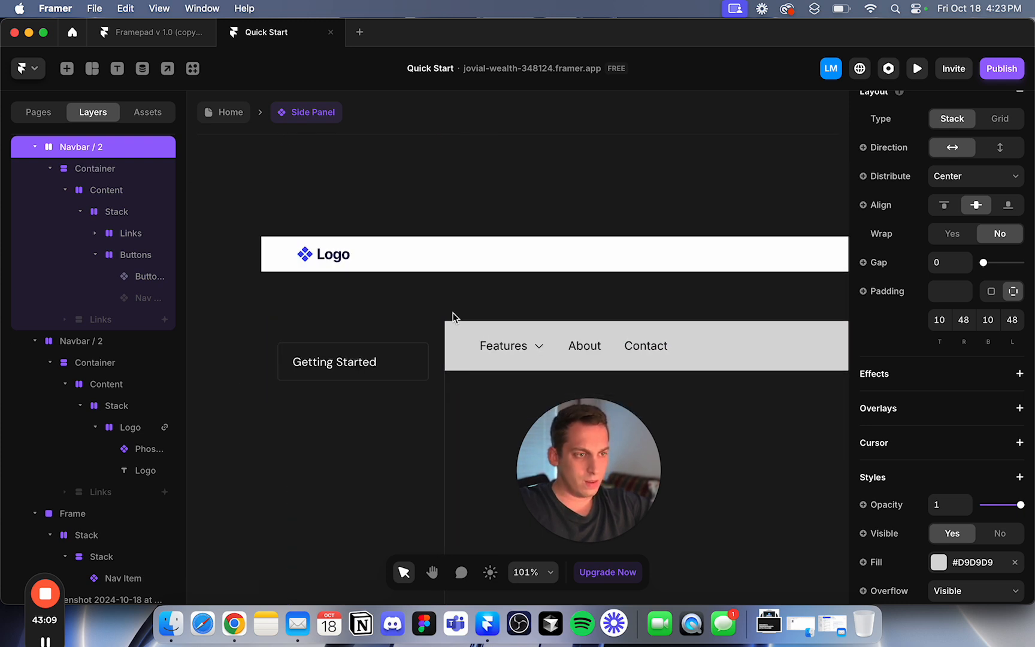
Move the grey navbar and the side panel Frame up together until they sit flush against the white navbar.
{"action": "left_click", "coordinate": [443, 270]}
{"action": "scroll", "coordinate": [453, 263], "scroll_direction": "down", "scroll_amount": 3}
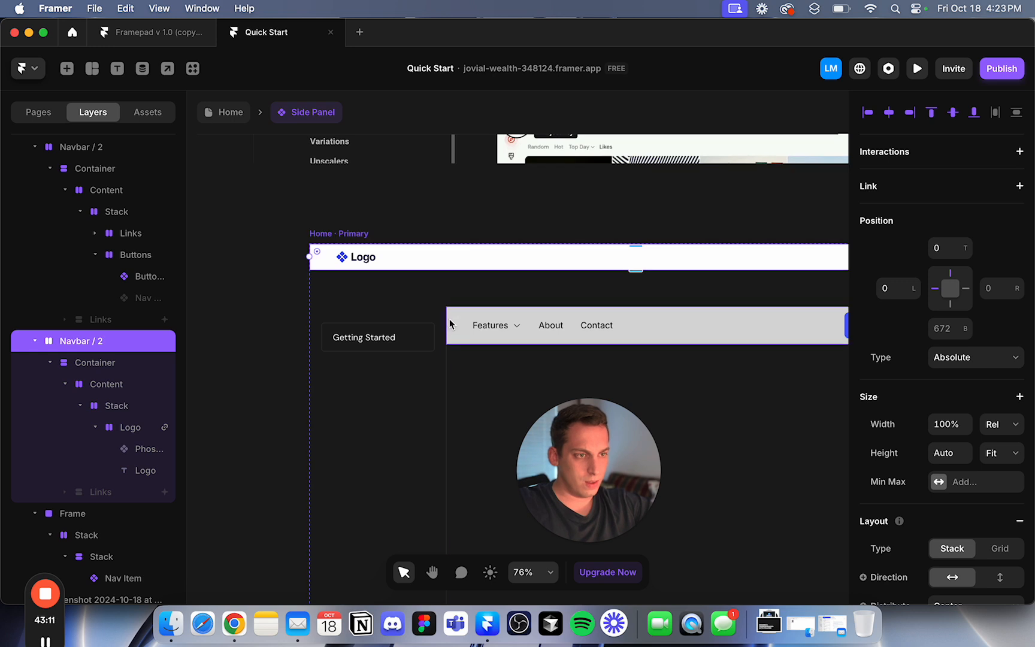
{"action": "left_click", "coordinate": [433, 326]}
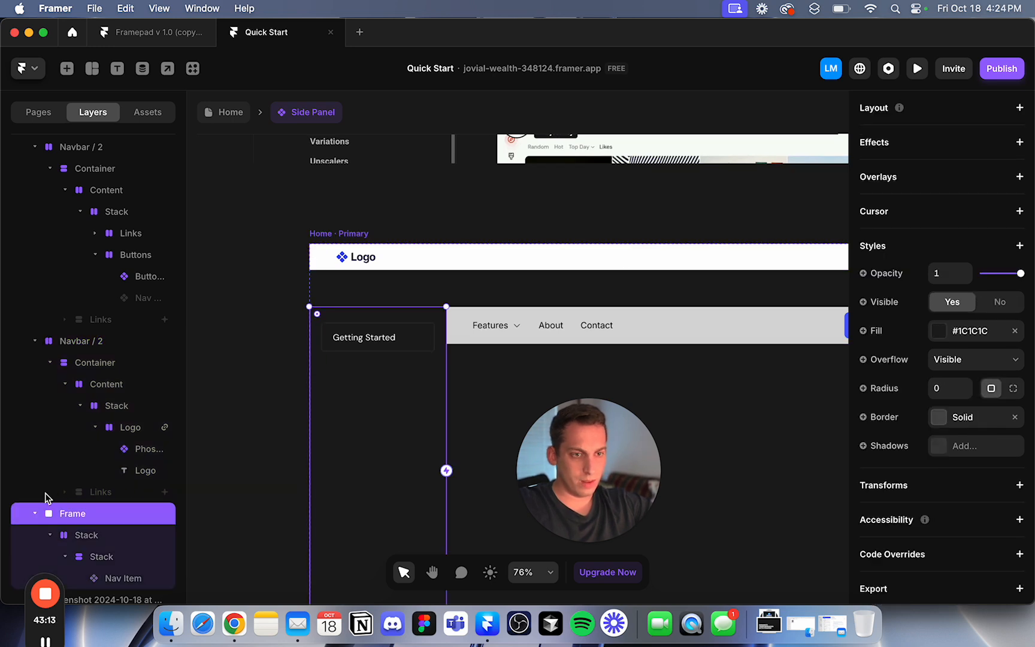
{"action": "left_click", "coordinate": [35, 513]}
{"action": "left_click", "coordinate": [35, 372]}
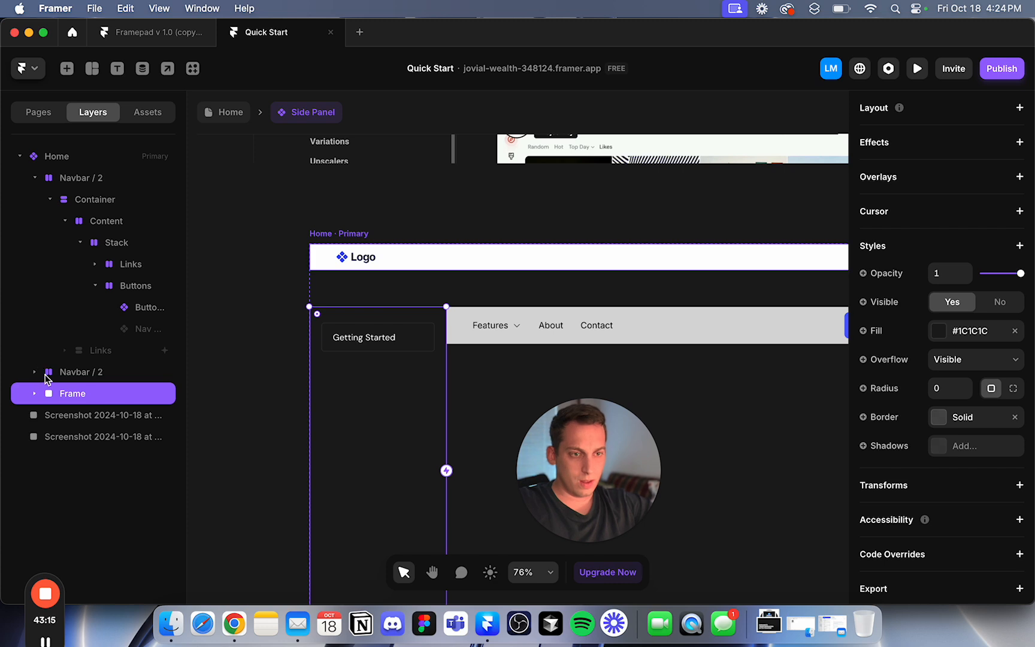
{"action": "left_click", "coordinate": [35, 178]}
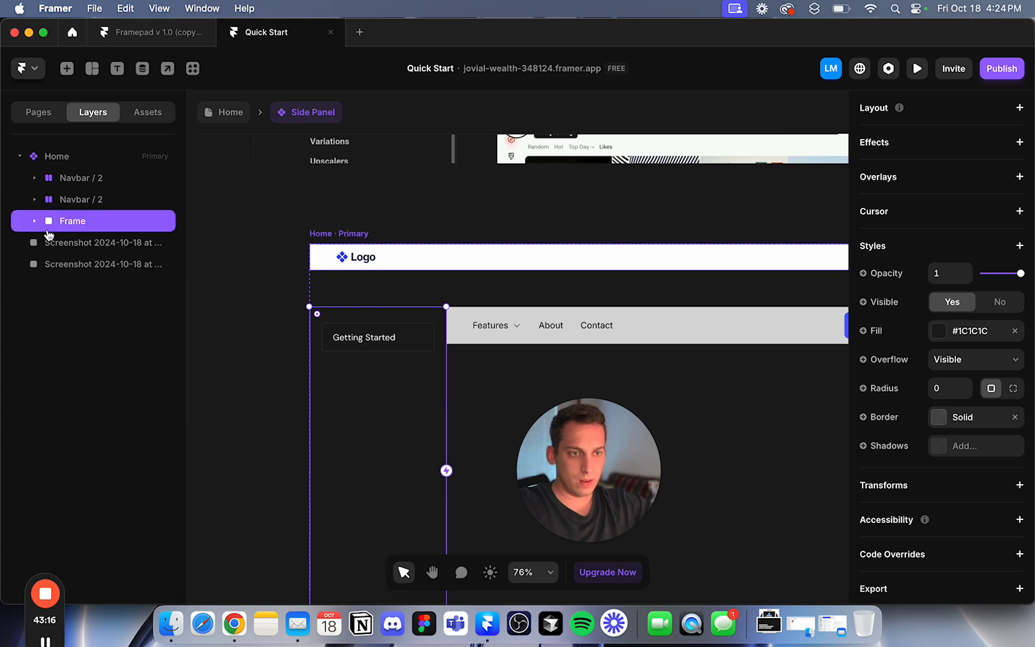
{"action": "left_click", "coordinate": [77, 199], "text": "shift"}
{"action": "left_click", "coordinate": [476, 324]}
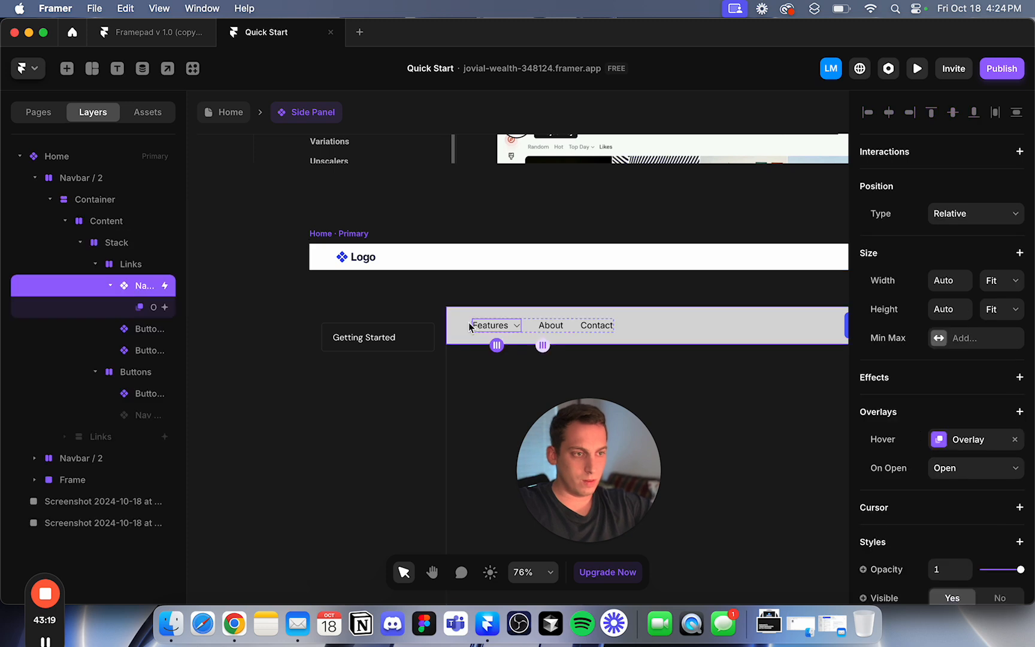
{"action": "left_click", "coordinate": [451, 324]}
{"action": "left_click", "coordinate": [35, 178]}
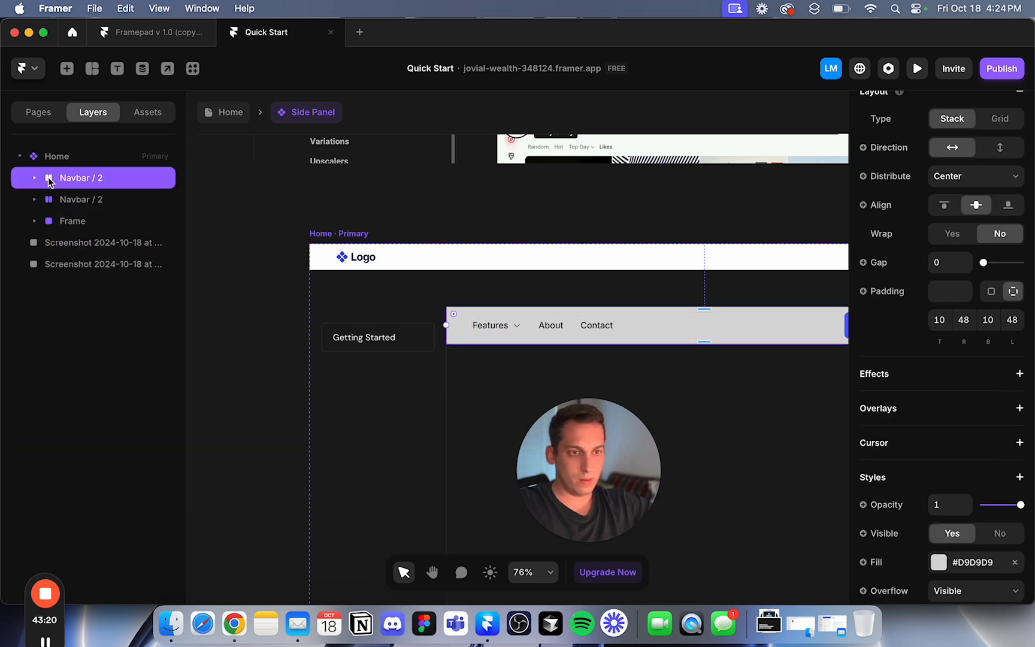
{"action": "left_click", "coordinate": [70, 202]}
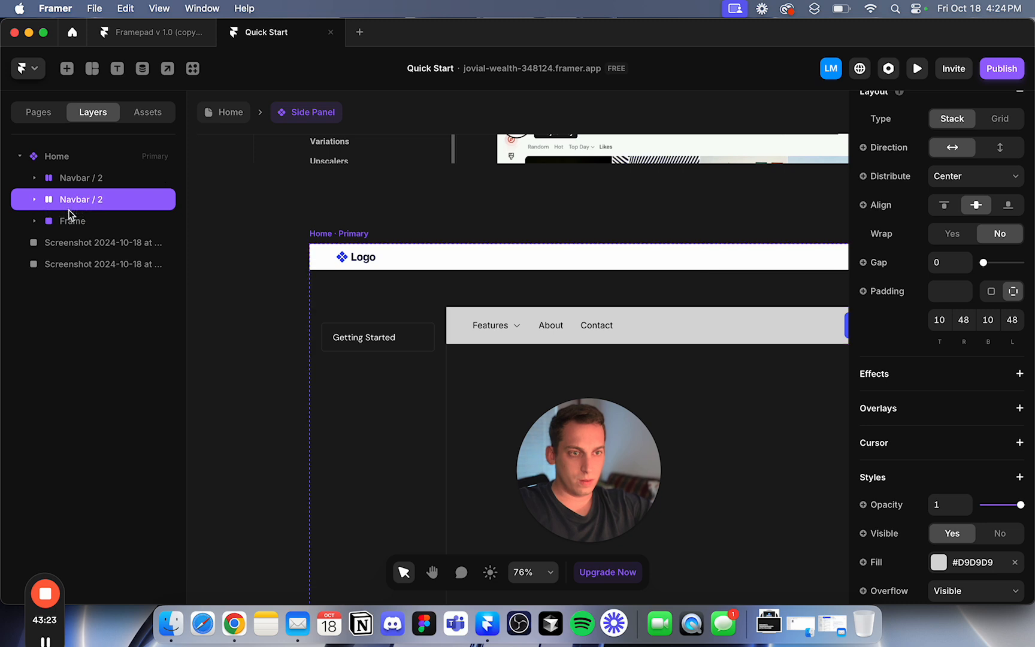
{"action": "left_click", "coordinate": [73, 222], "text": "shift"}
{"action": "left_click_drag", "start_coordinate": [411, 319], "coordinate": [422, 294]}
{"action": "left_click", "coordinate": [261, 328]}
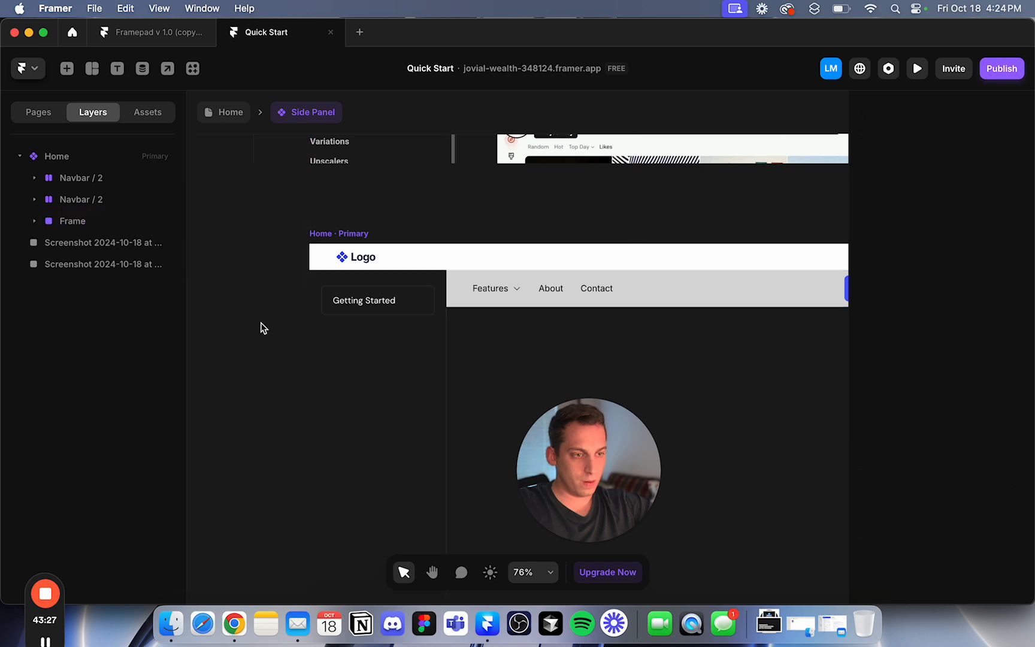
Extend the side panel Frame downward to the bottom edge of the Home variant.
{"action": "scroll", "coordinate": [261, 329], "scroll_direction": "down", "scroll_amount": 5}
{"action": "left_click", "coordinate": [332, 408]}
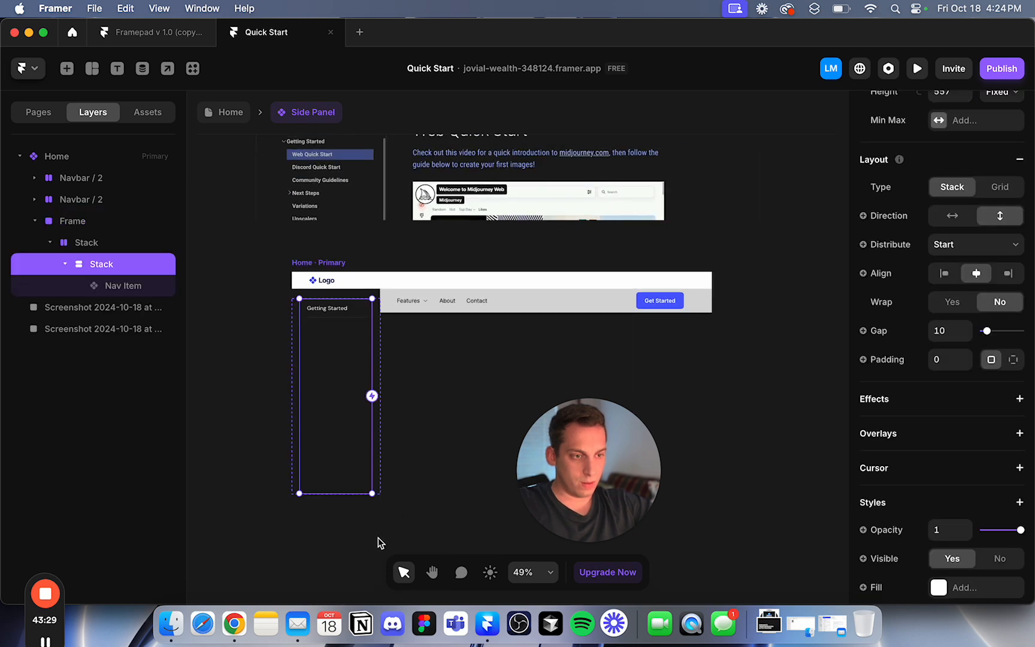
{"action": "left_click", "coordinate": [338, 516]}
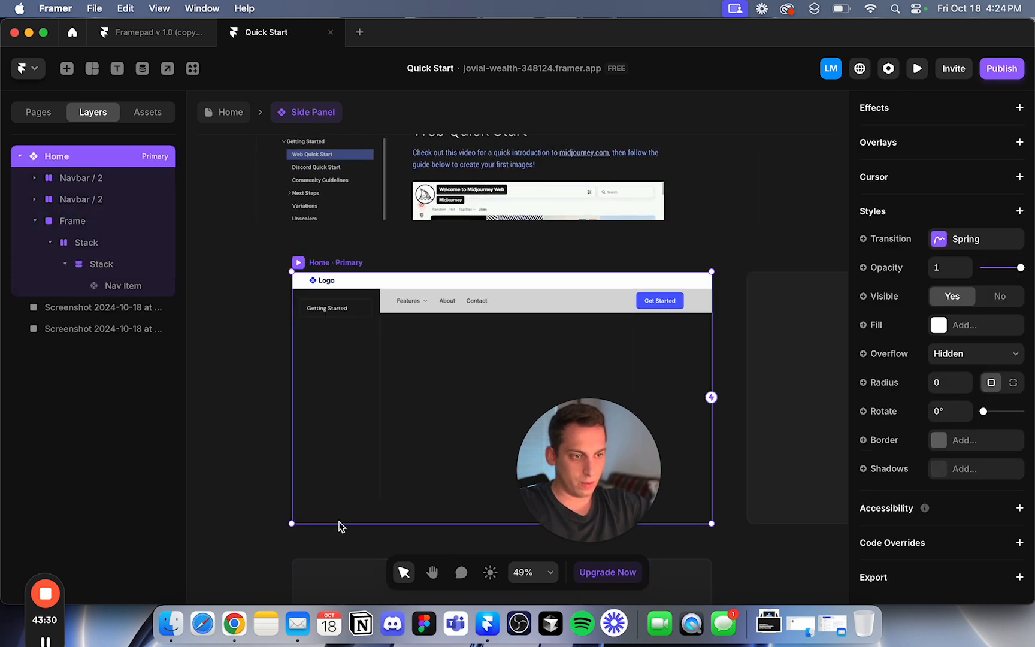
{"action": "left_click", "coordinate": [376, 497]}
{"action": "left_click_drag", "start_coordinate": [358, 502], "coordinate": [357, 525]}
{"action": "left_click", "coordinate": [245, 476]}
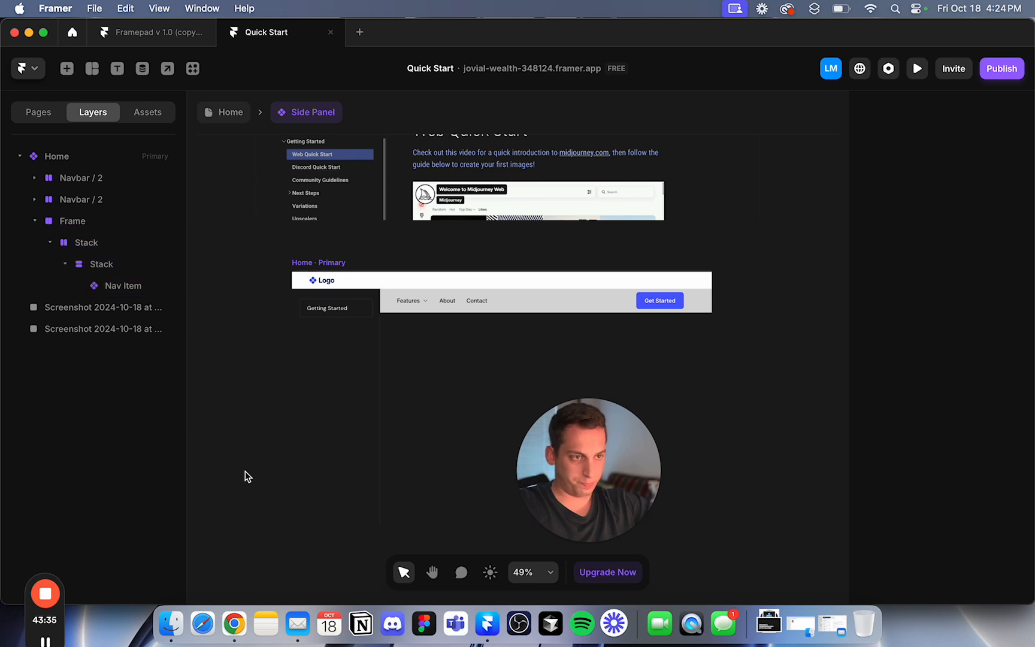
Set the grey navbar's fill colour to #1C1C1C.
{"action": "left_click", "coordinate": [387, 309]}
{"action": "scroll", "coordinate": [387, 309], "scroll_direction": "up", "scroll_amount": 5}
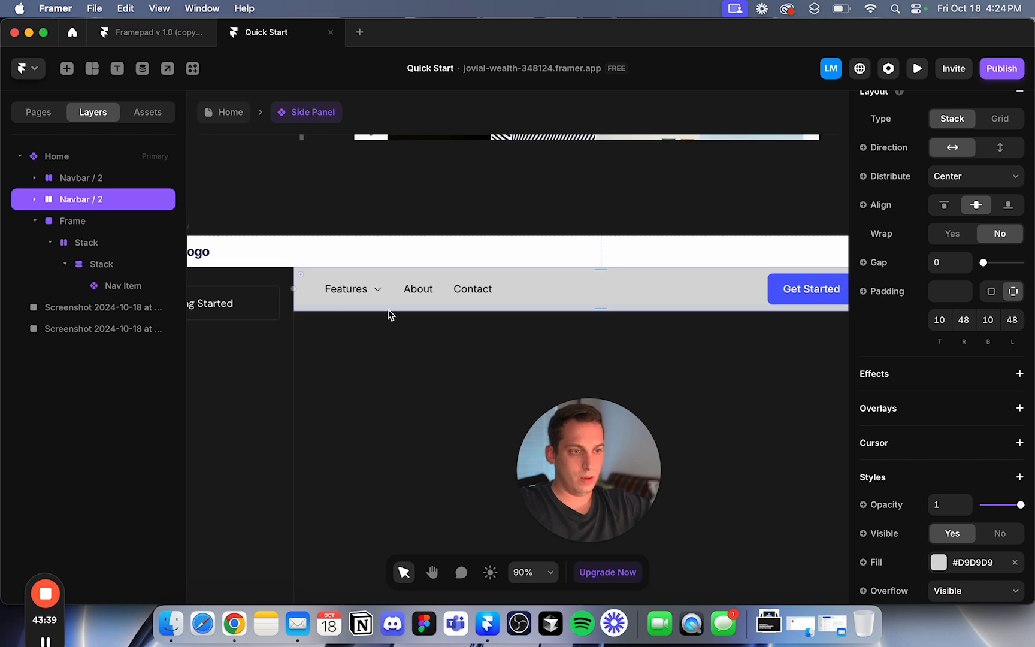
{"action": "scroll", "coordinate": [389, 314], "scroll_direction": "down", "scroll_amount": 3}
{"action": "scroll", "coordinate": [994, 332], "scroll_direction": "down", "scroll_amount": 3}
{"action": "scroll", "coordinate": [982, 339], "scroll_direction": "down", "scroll_amount": 1}
{"action": "left_click", "coordinate": [964, 461]}
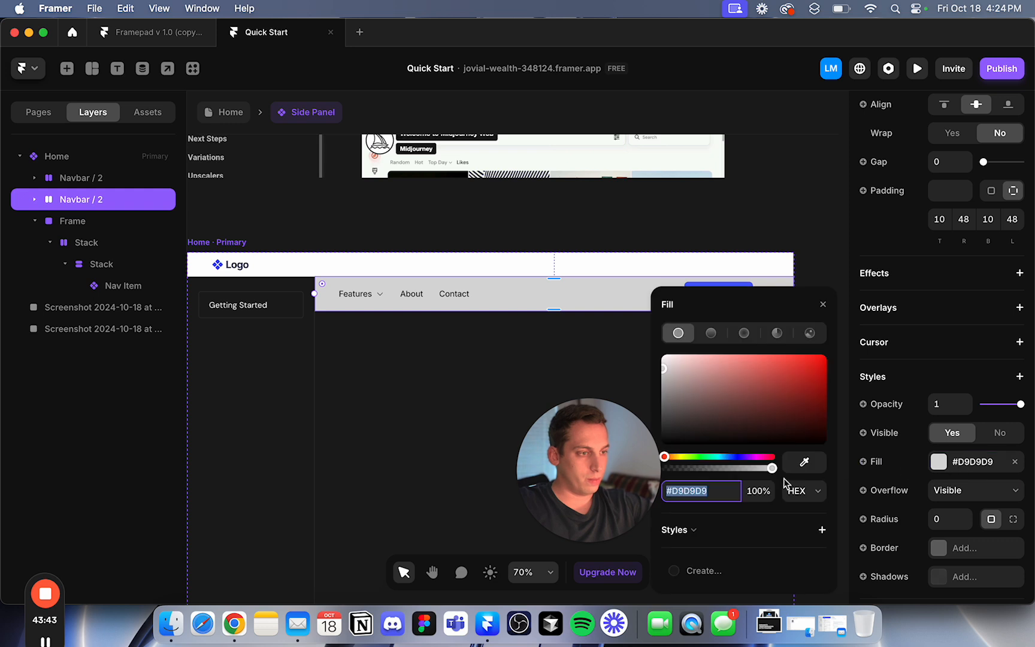
{"action": "type", "text": "1c"}
{"action": "key", "text": "Return"}
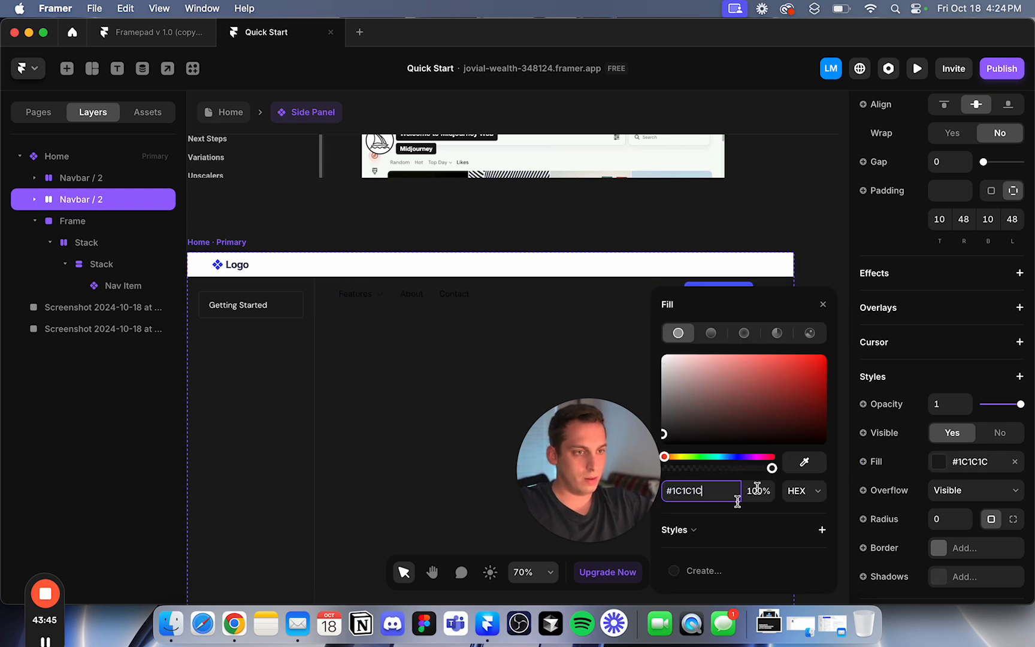
Give the lower navbar a solid border with width 1 on its bottom side only, coloured #FFFFFF.
{"action": "left_click", "coordinate": [940, 550]}
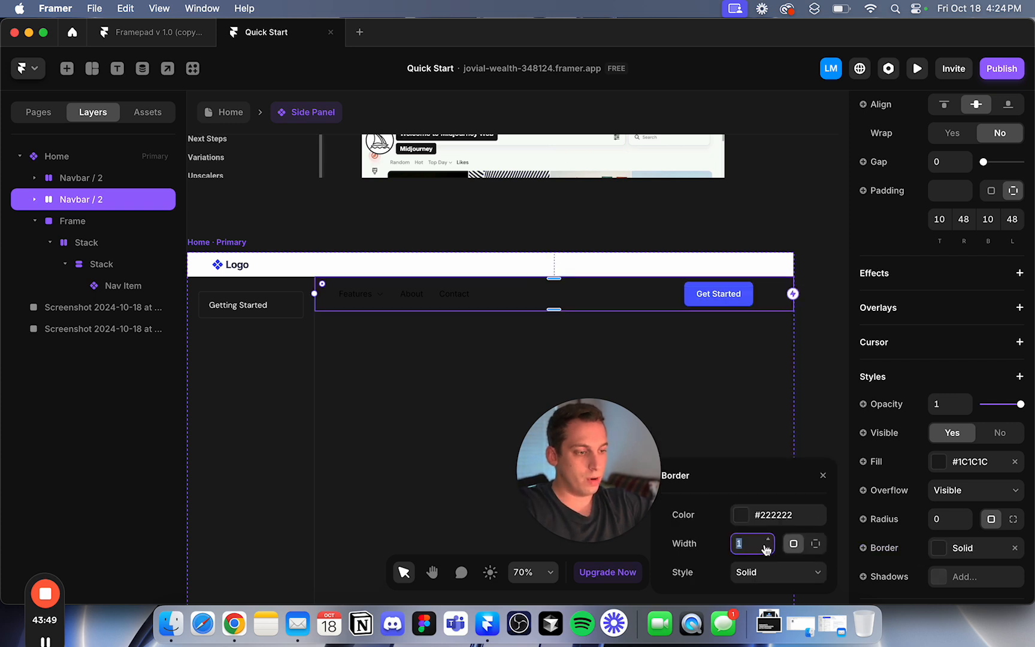
{"action": "left_click", "coordinate": [814, 543]}
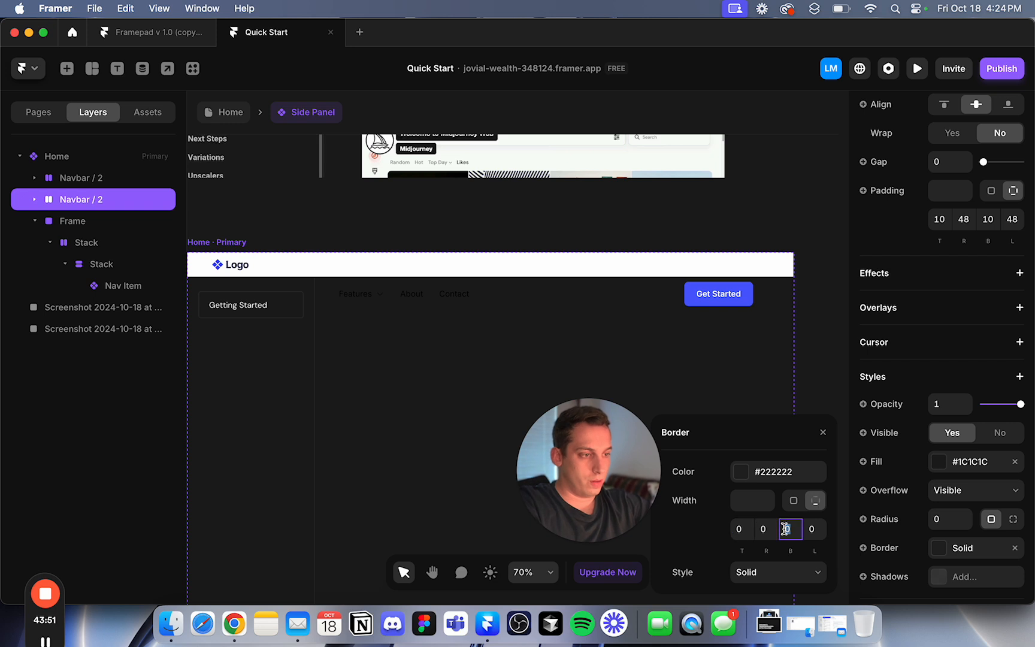
{"action": "type", "text": "1"}
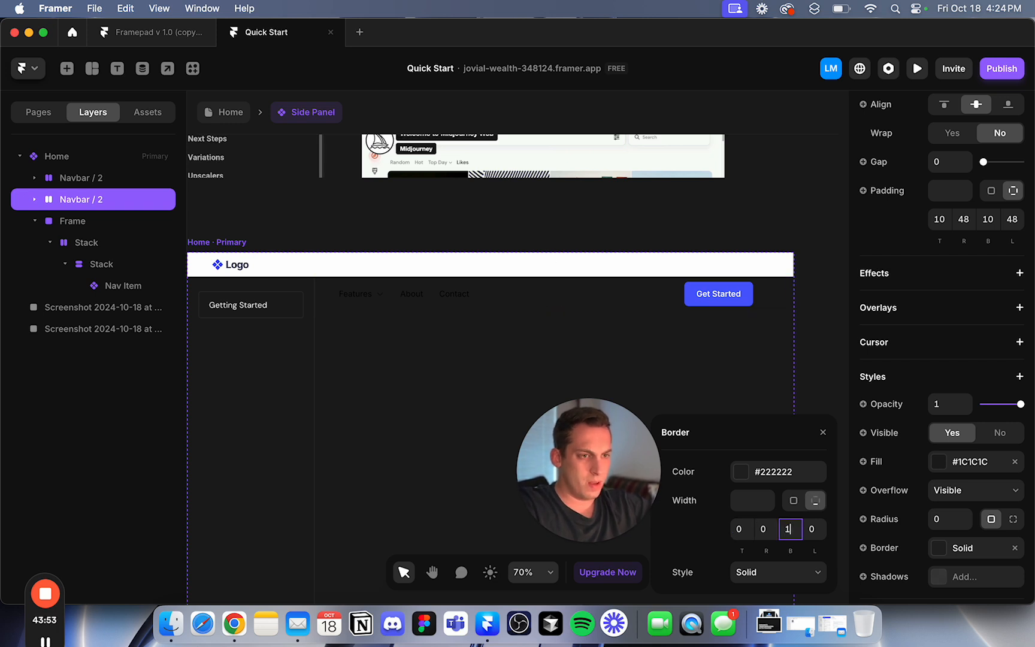
{"action": "left_click", "coordinate": [740, 473]}
{"action": "type", "text": "ffffff"}
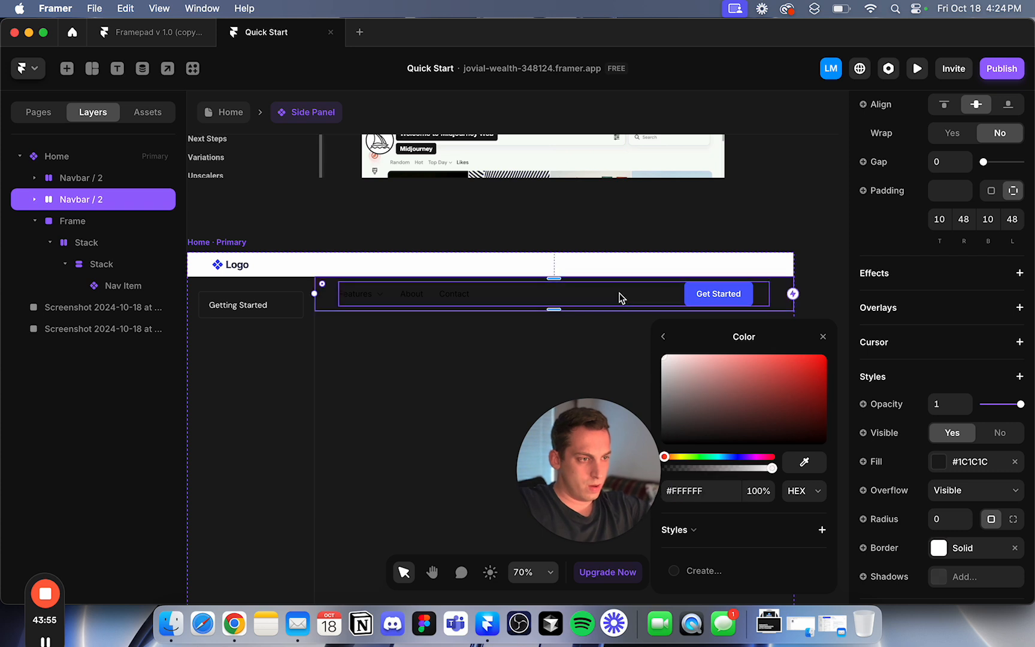
Lower the opacity of the lower navbar's white bottom border colour to 10%.
{"action": "type", "text": "10"}
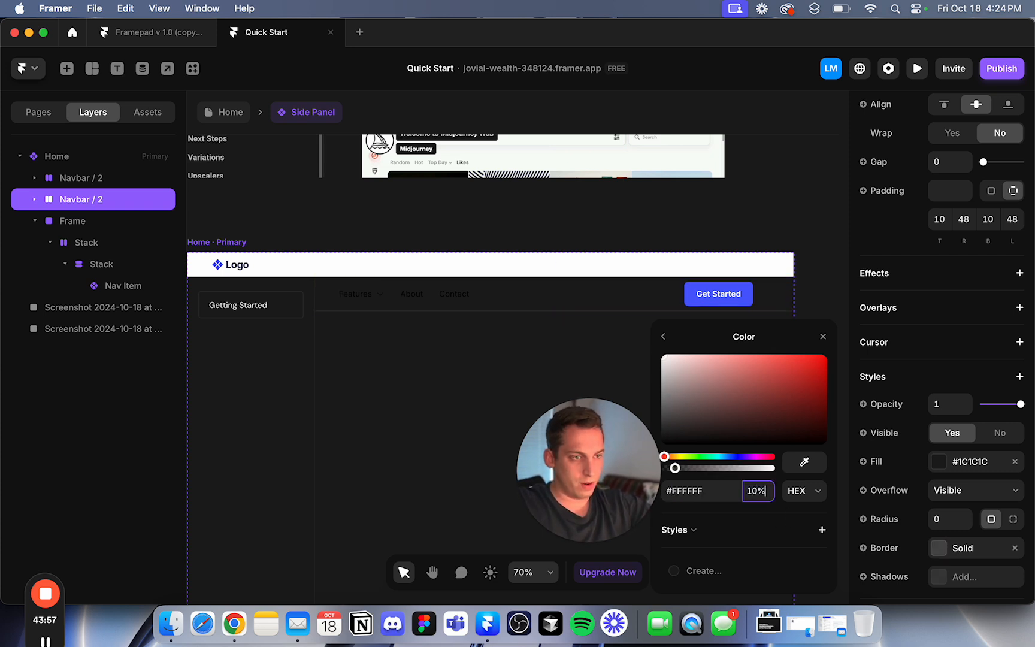
{"action": "left_click", "coordinate": [783, 188]}
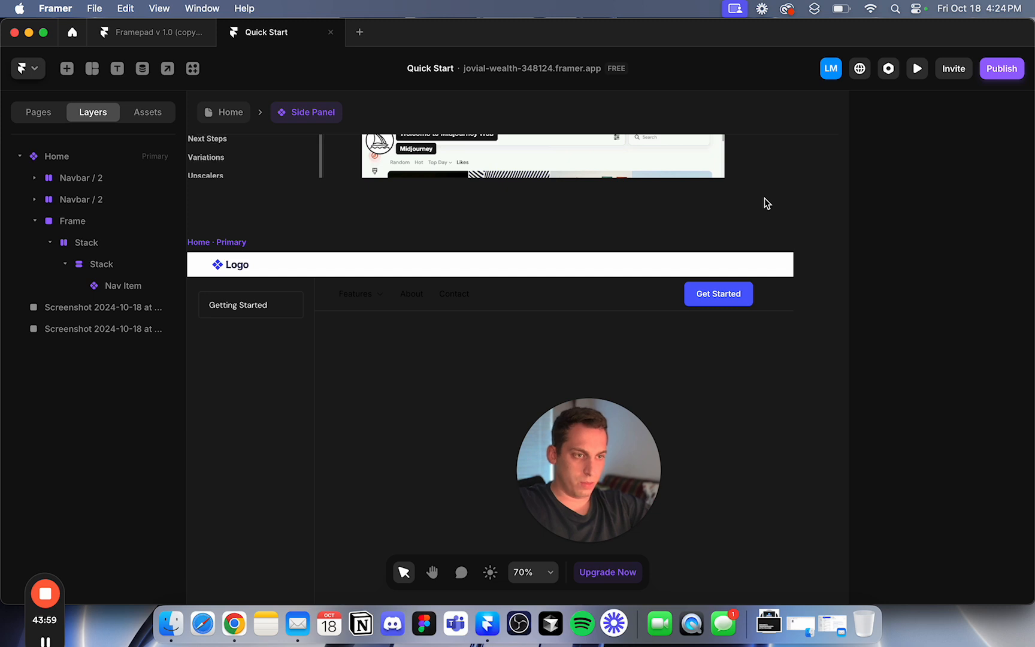
{"action": "scroll", "coordinate": [302, 251], "scroll_direction": "down", "scroll_amount": 2}
{"action": "scroll", "coordinate": [303, 252], "scroll_direction": "left", "scroll_amount": 2}
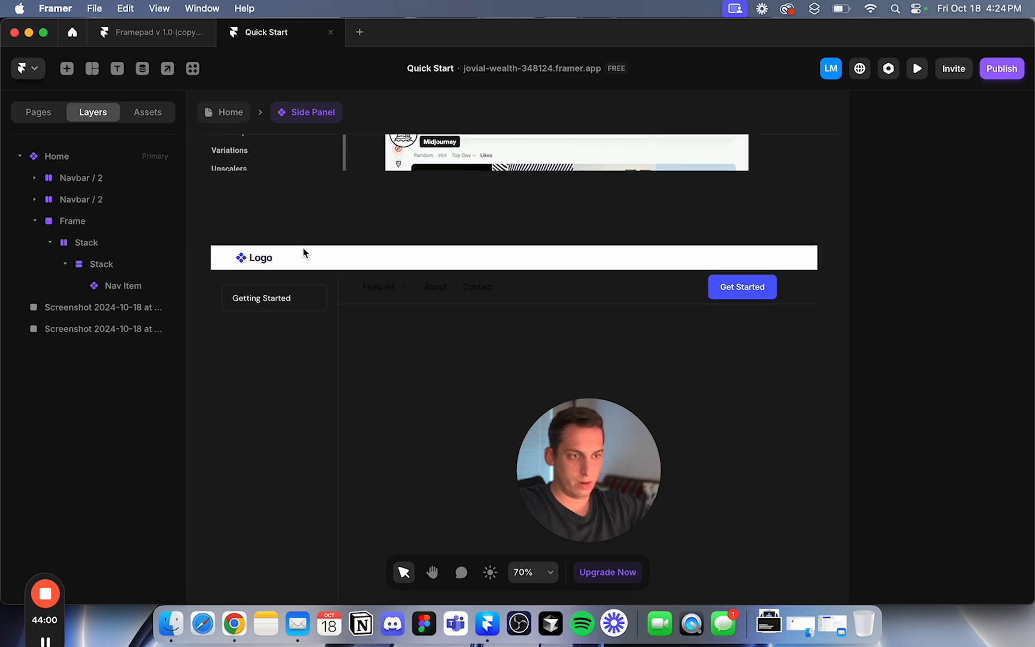
Set the lower navbar's top and bottom padding to 20 each.
{"action": "left_click", "coordinate": [382, 276]}
{"action": "scroll", "coordinate": [383, 278], "scroll_direction": "up", "scroll_amount": 5}
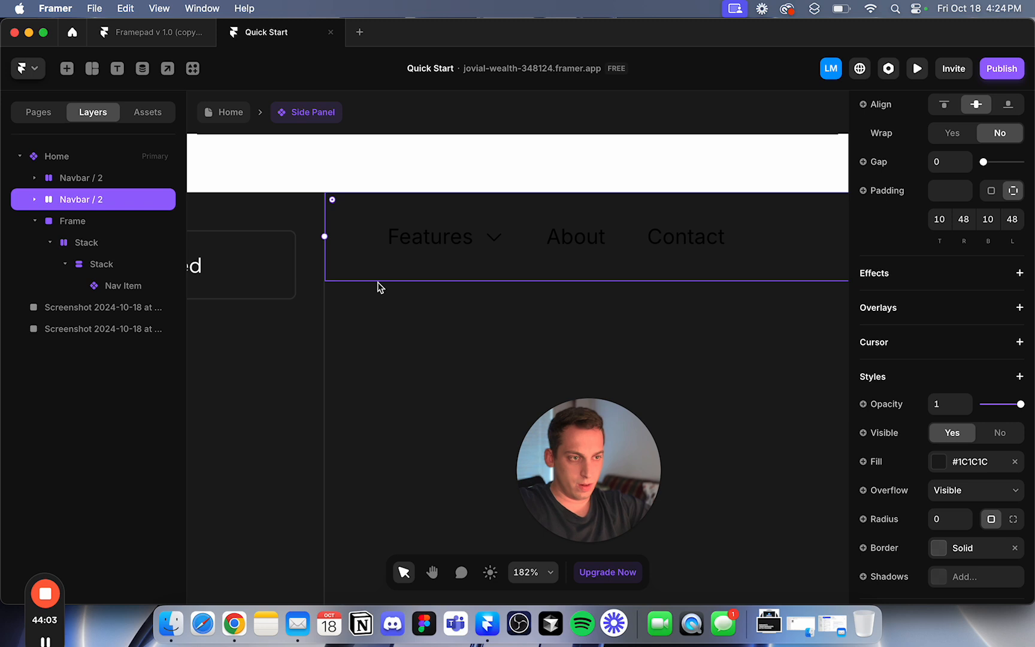
{"action": "scroll", "coordinate": [377, 286], "scroll_direction": "down", "scroll_amount": 5}
{"action": "scroll", "coordinate": [688, 289], "scroll_direction": "right", "scroll_amount": 3}
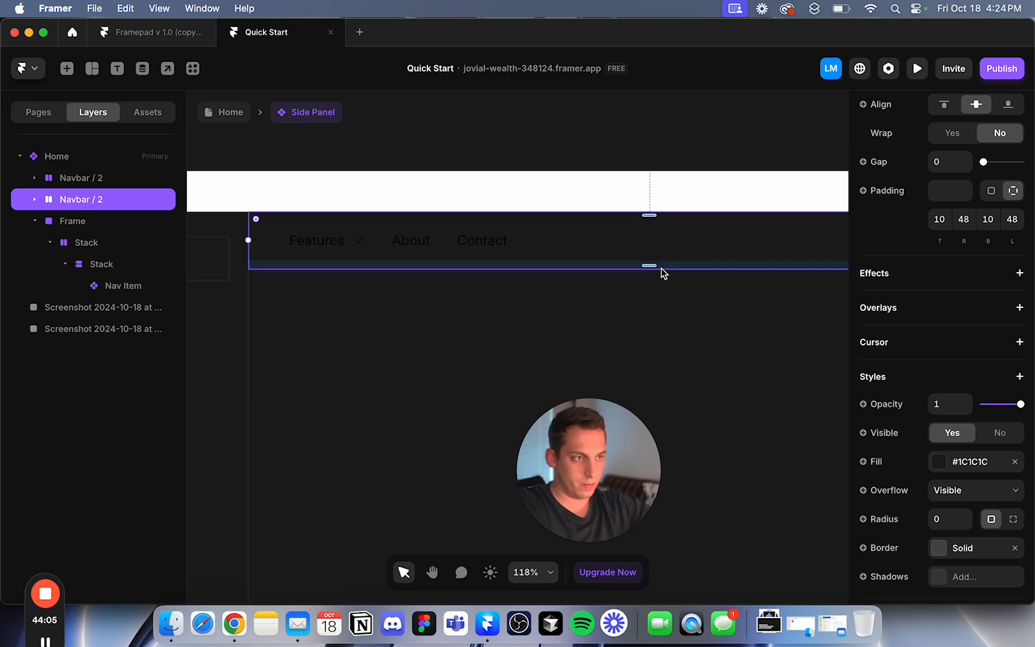
{"action": "scroll", "coordinate": [650, 270], "scroll_direction": "down", "scroll_amount": 3}
{"action": "type", "text": "10"}
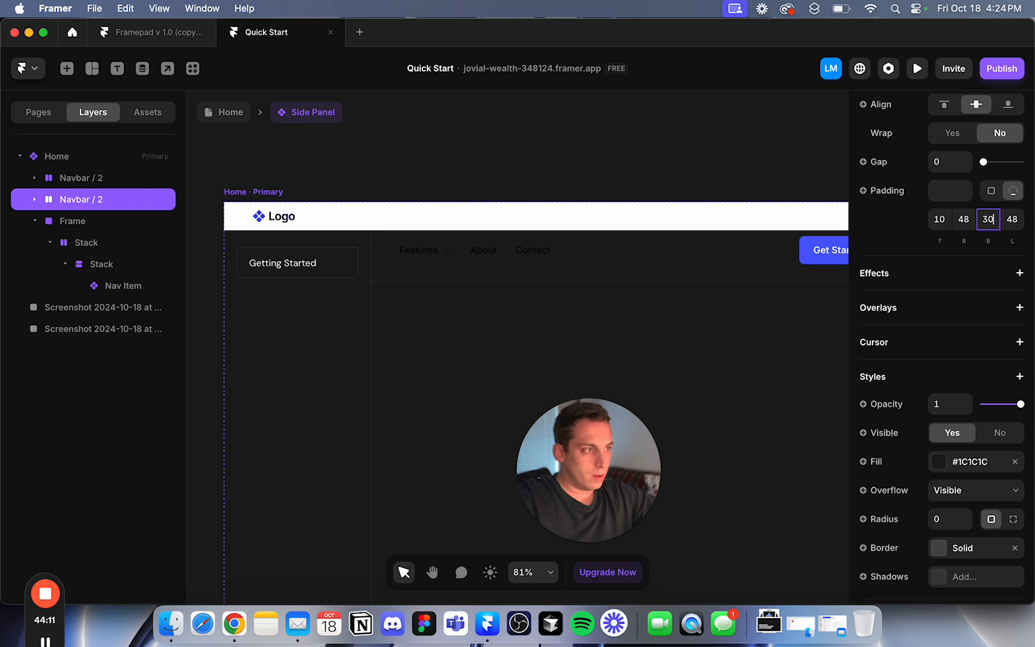
{"action": "left_click", "coordinate": [940, 220]}
{"action": "type", "text": "30"}
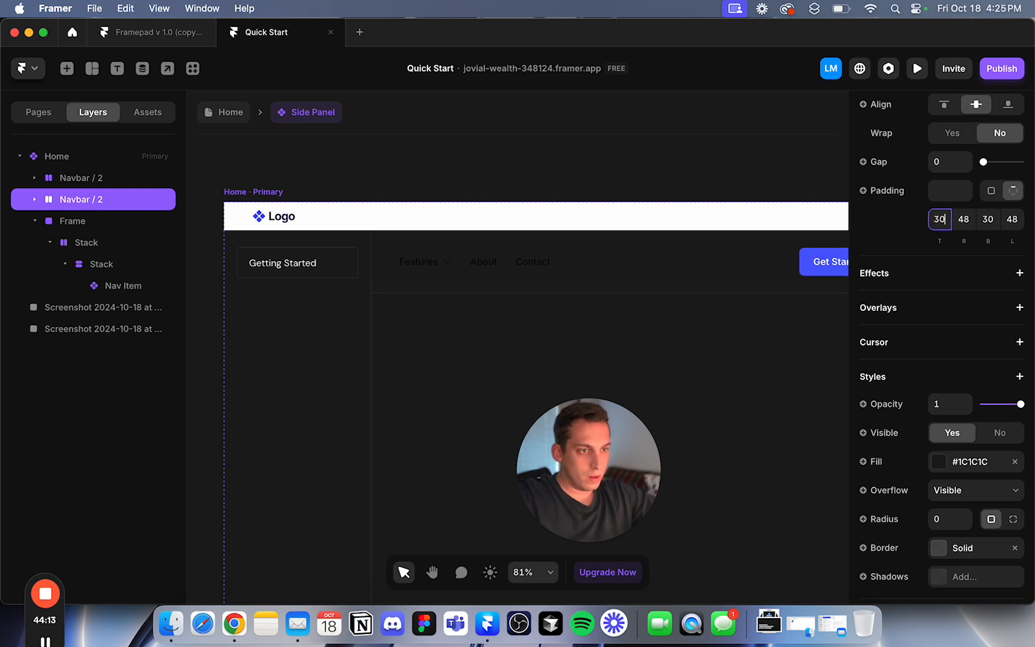
{"action": "key", "text": "shift+Down"}
{"action": "left_click", "coordinate": [991, 219]}
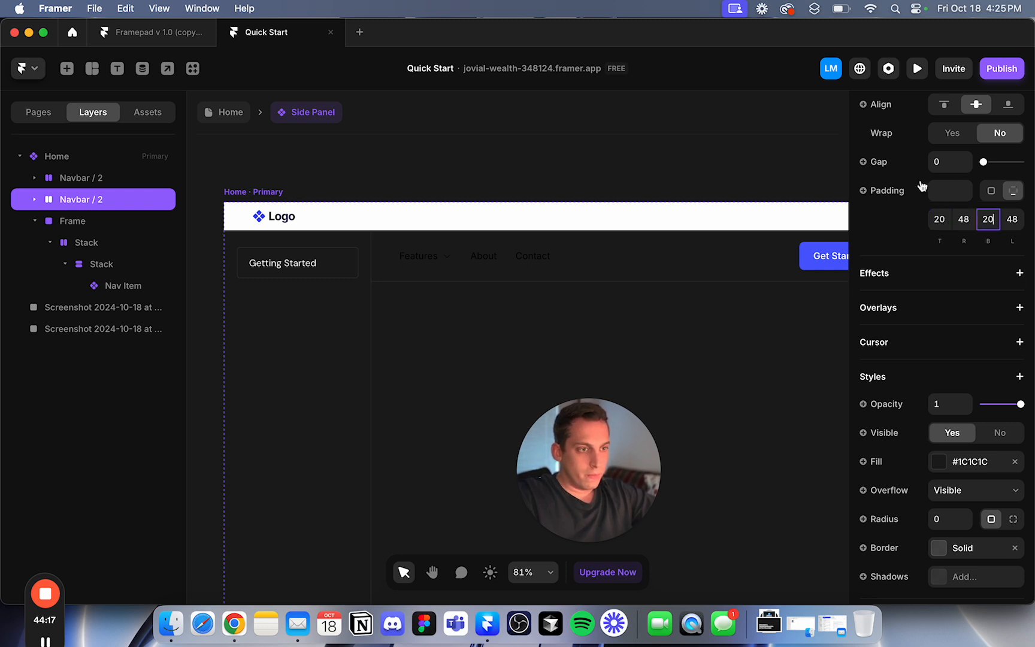
{"action": "left_click", "coordinate": [709, 143]}
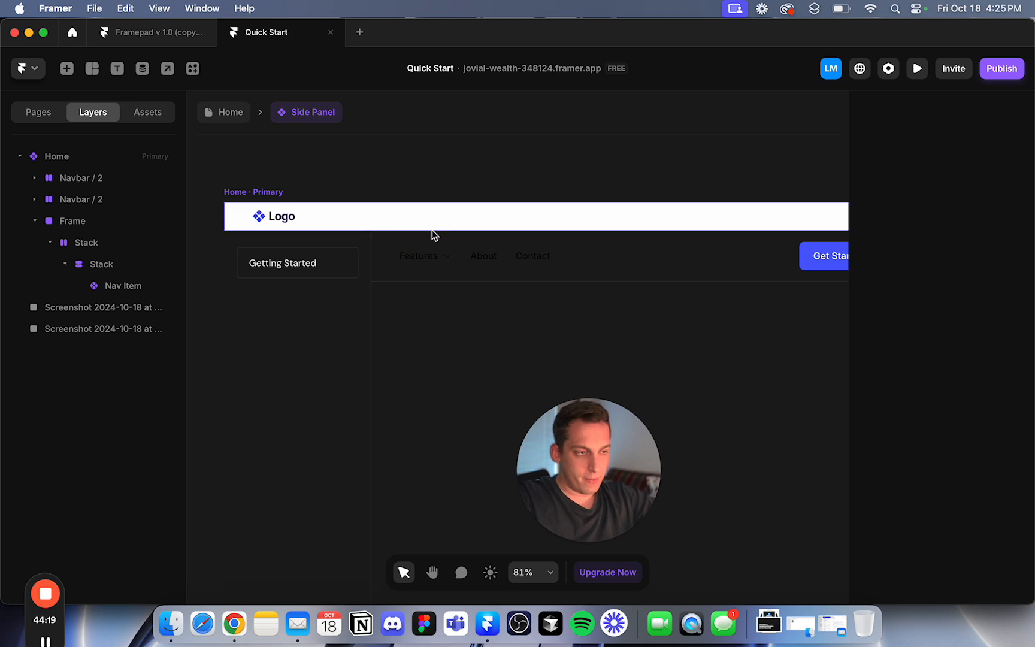
Try the Open variant on the Features menu in the lower navbar.
{"action": "scroll", "coordinate": [429, 234], "scroll_direction": "down", "scroll_amount": 3}
{"action": "scroll", "coordinate": [539, 161], "scroll_direction": "left", "scroll_amount": 3}
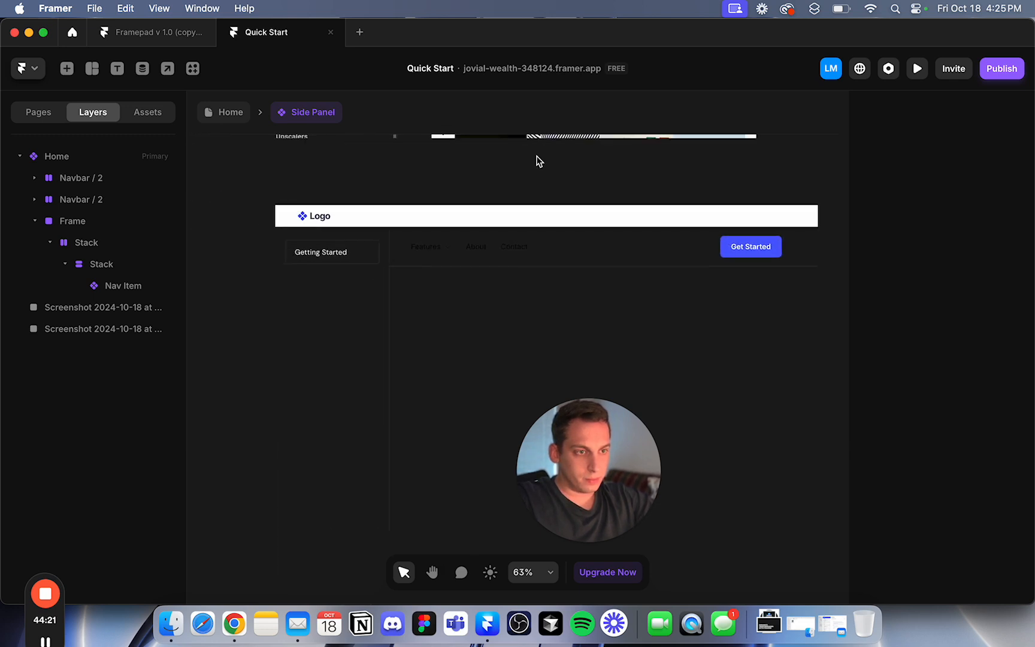
{"action": "scroll", "coordinate": [393, 257], "scroll_direction": "up", "scroll_amount": 3}
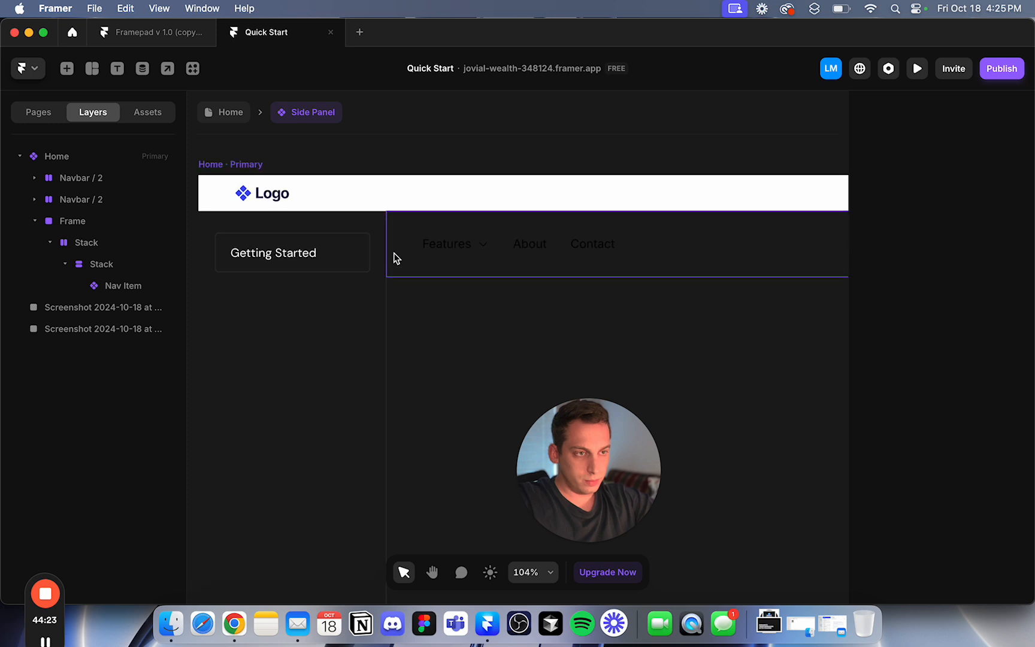
{"action": "scroll", "coordinate": [356, 249], "scroll_direction": "down", "scroll_amount": 3}
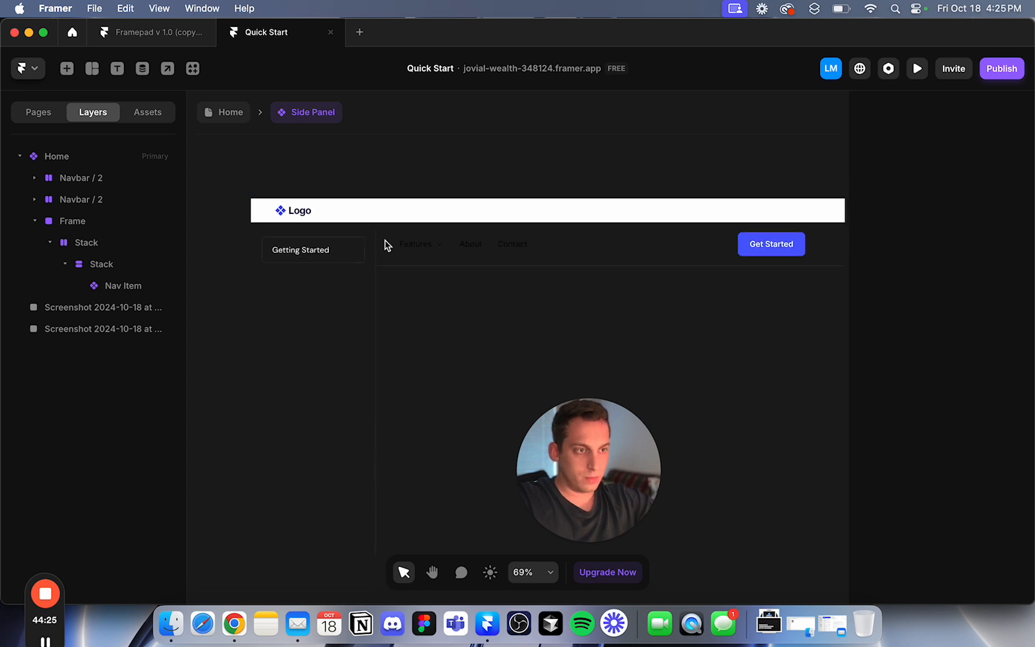
{"action": "left_click", "coordinate": [417, 246]}
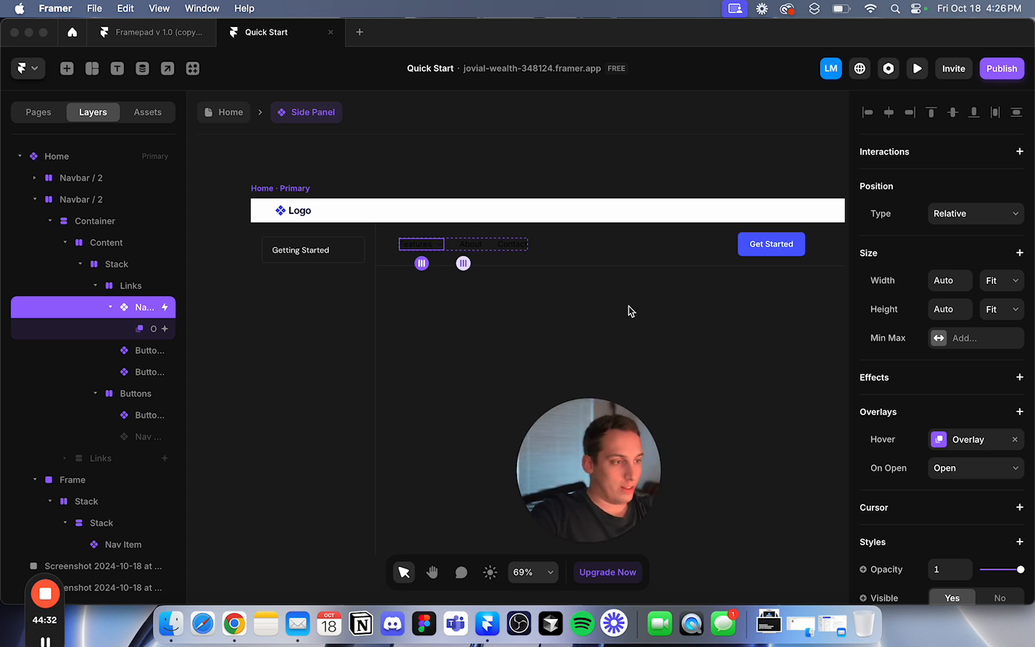
{"action": "scroll", "coordinate": [908, 460], "scroll_direction": "down", "scroll_amount": 5}
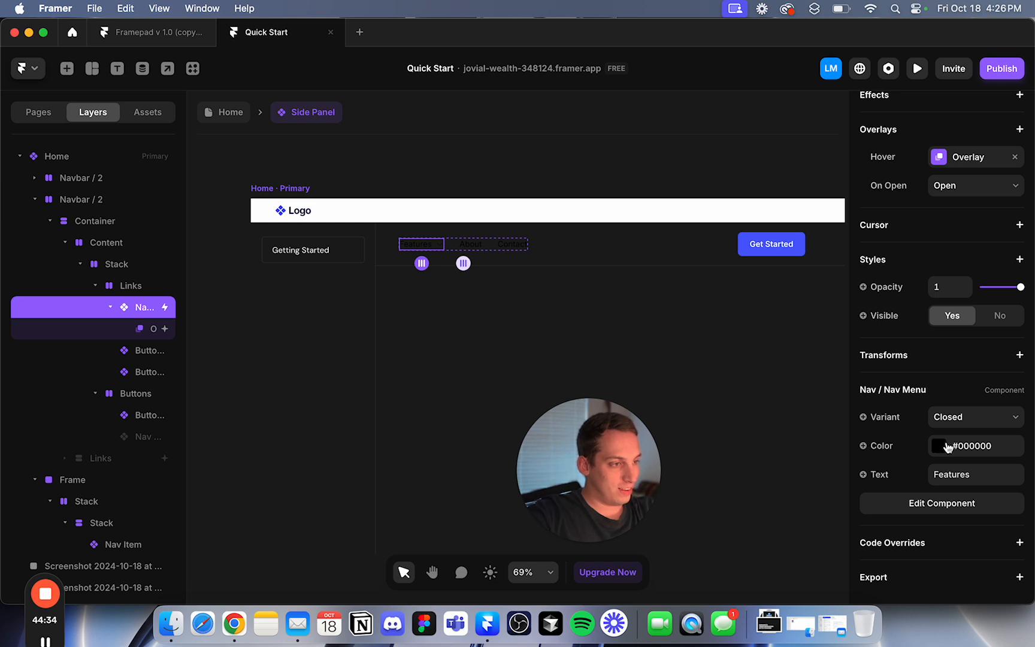
{"action": "left_click", "coordinate": [937, 446]}
{"action": "left_click", "coordinate": [998, 422]}
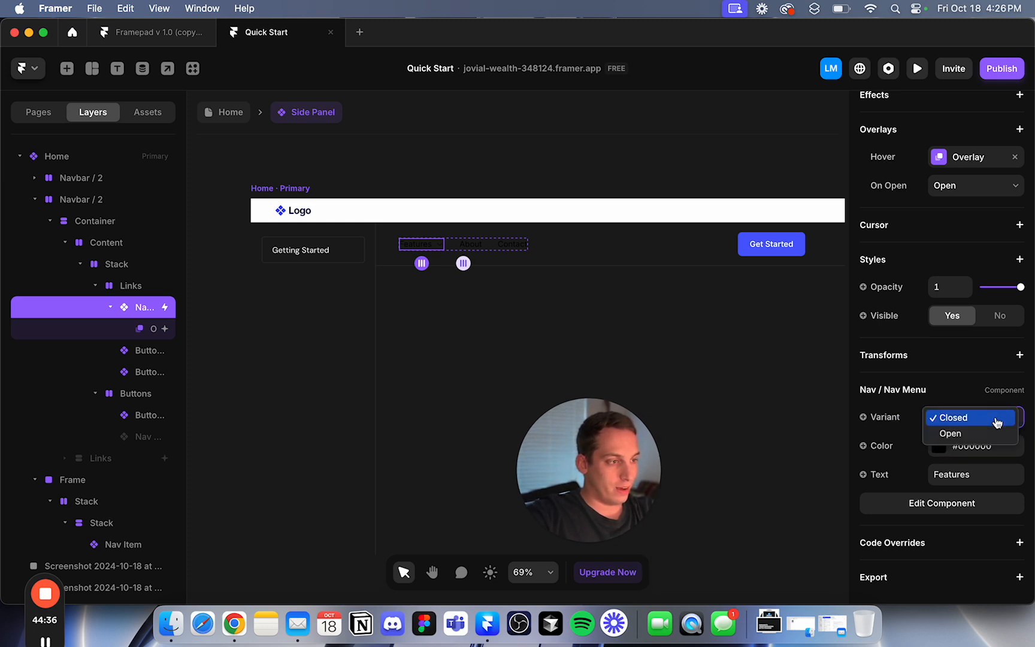
{"action": "left_click", "coordinate": [970, 432]}
{"action": "key", "text": "ctrl+z"}
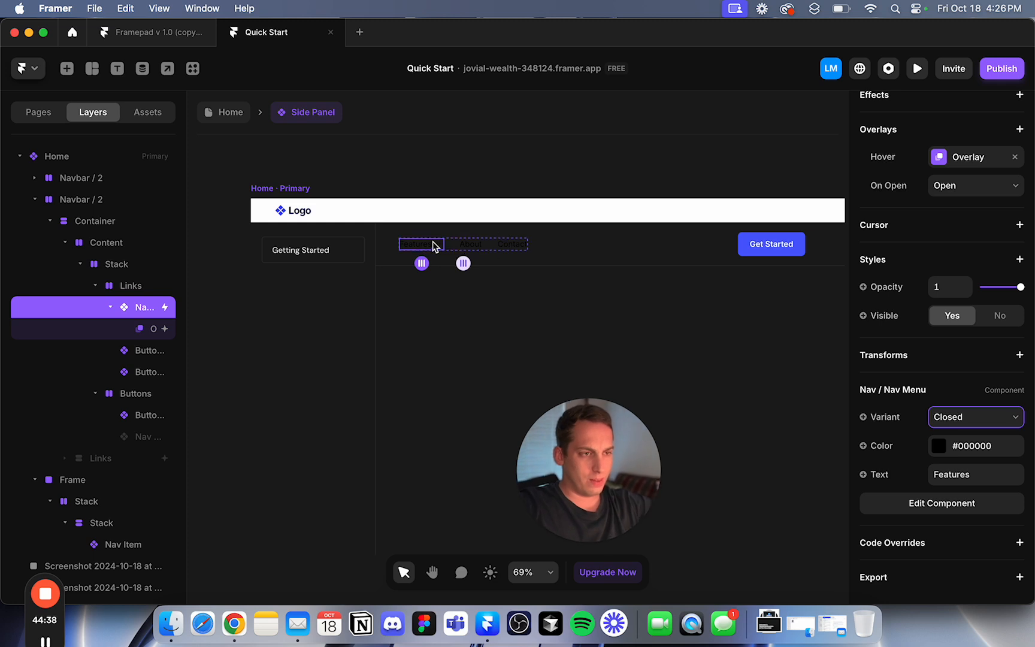
Delete the Features, About and Contact items from the lower navbar's Links stack.
{"action": "key", "text": "Delete"}
{"action": "left_click", "coordinate": [419, 245]}
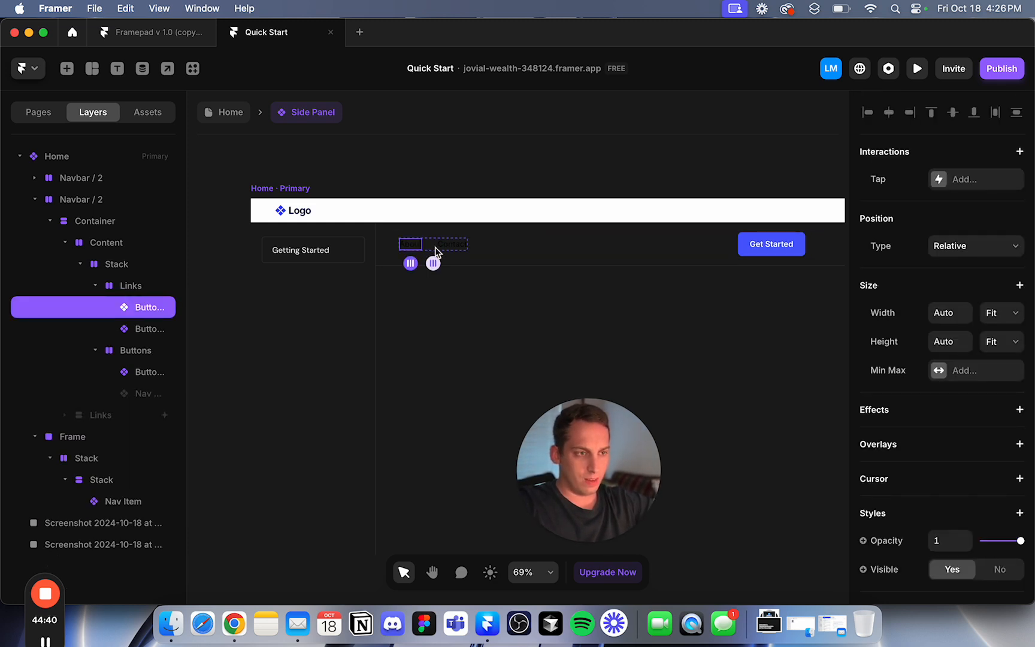
{"action": "left_click", "coordinate": [445, 246]}
{"action": "left_click", "coordinate": [411, 247], "text": "shift"}
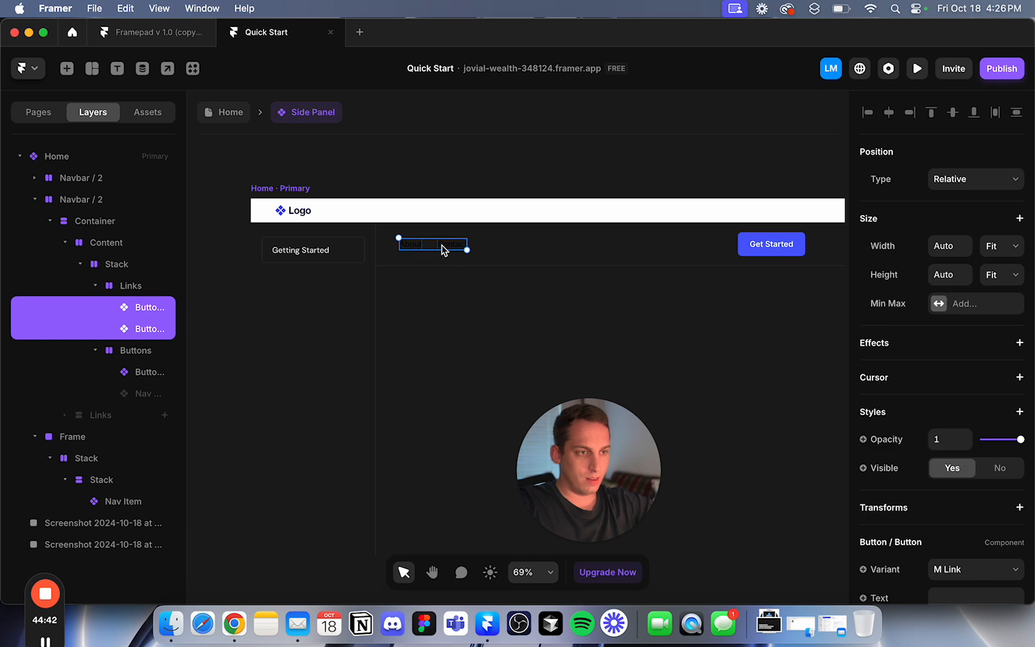
{"action": "key", "text": "Delete"}
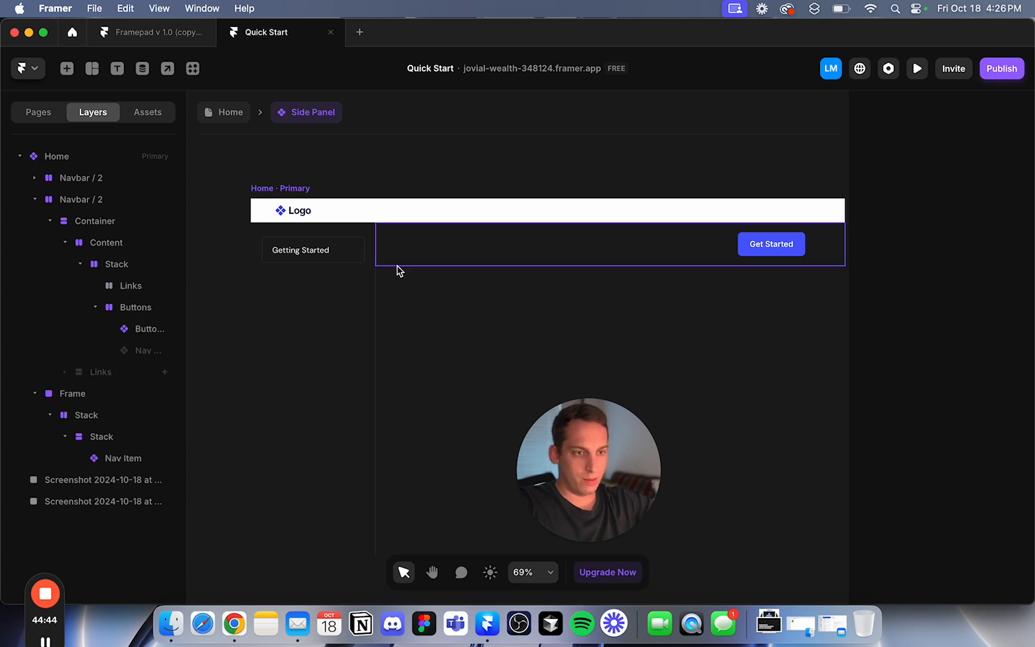
Copy the Getting Started text from the Nav Item component and paste it twice into the lower navbar's Links stack.
{"action": "double_click", "coordinate": [297, 252]}
{"action": "left_click", "coordinate": [474, 369]}
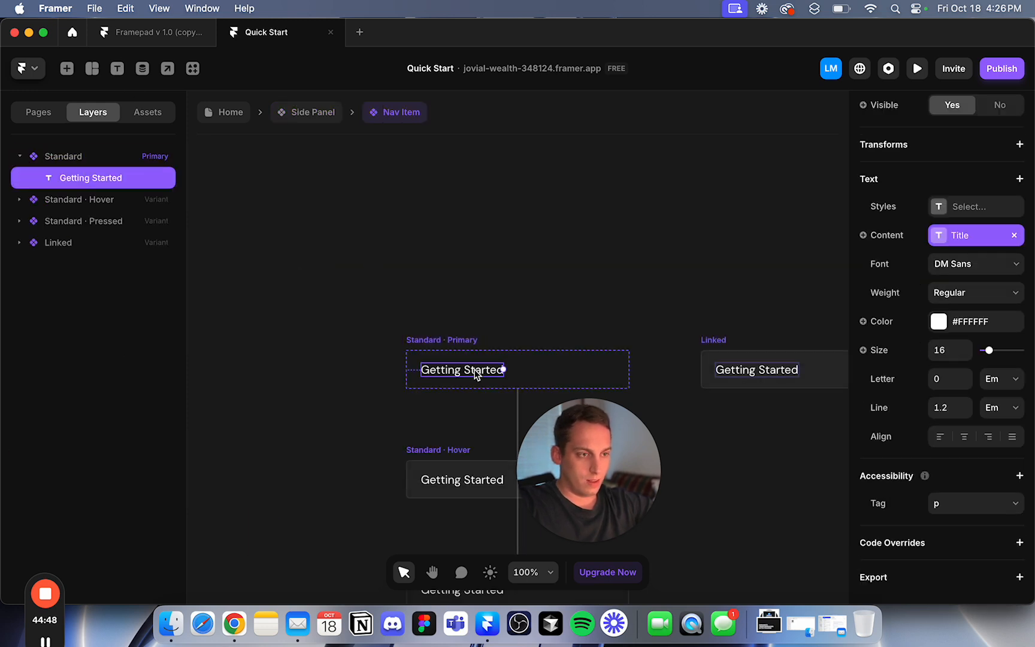
{"action": "left_click", "coordinate": [313, 113]}
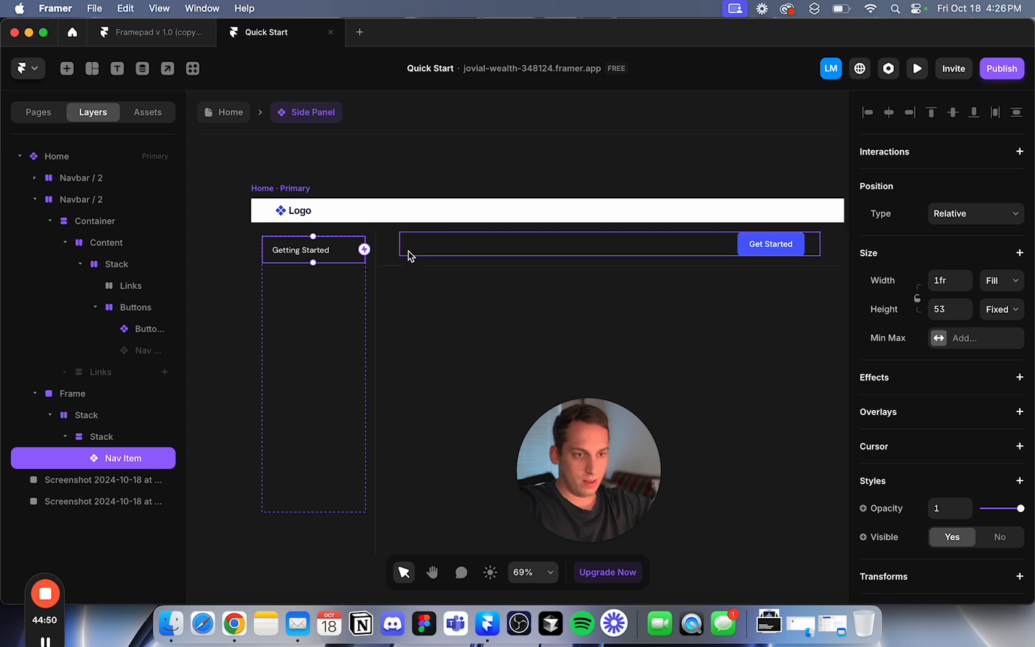
{"action": "left_click", "coordinate": [409, 254]}
{"action": "left_click", "coordinate": [135, 286]}
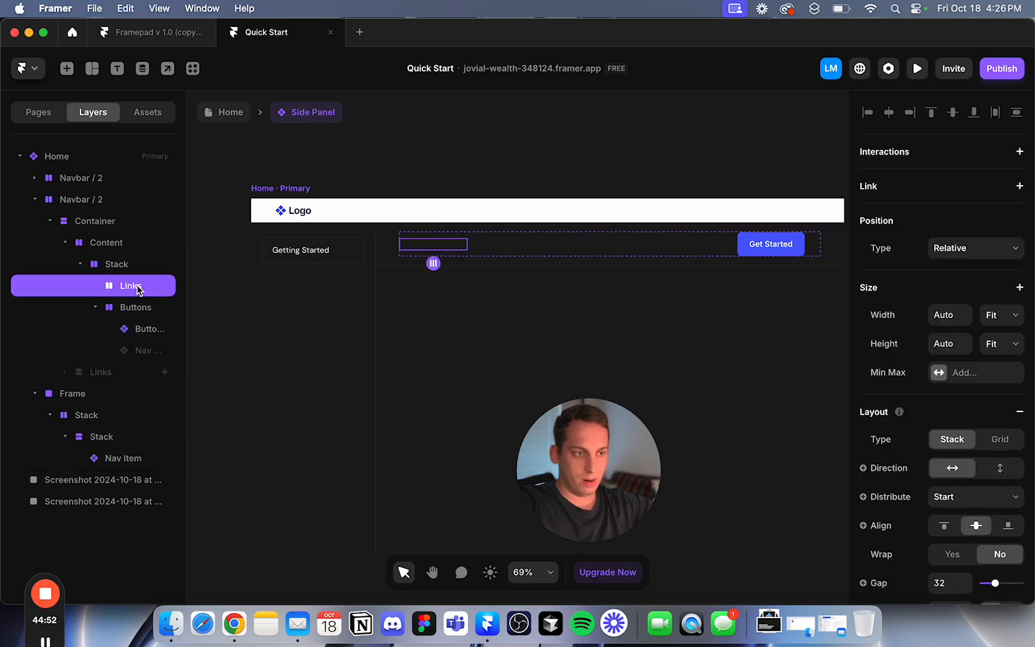
{"action": "key", "text": "super+v"}
{"action": "key", "text": "super+v"}
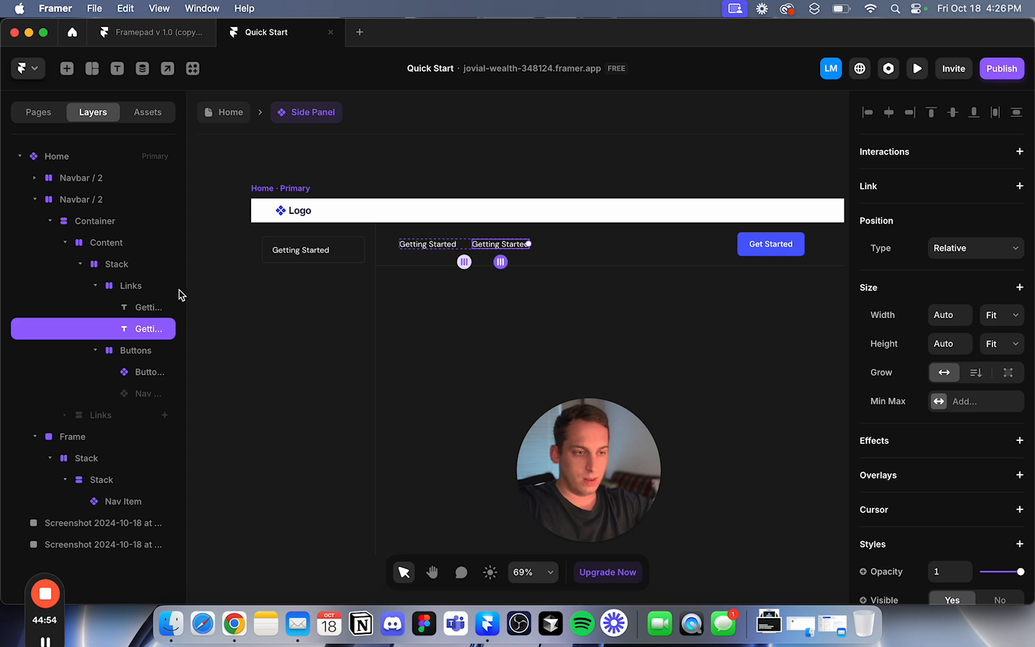
{"action": "left_click", "coordinate": [403, 159]}
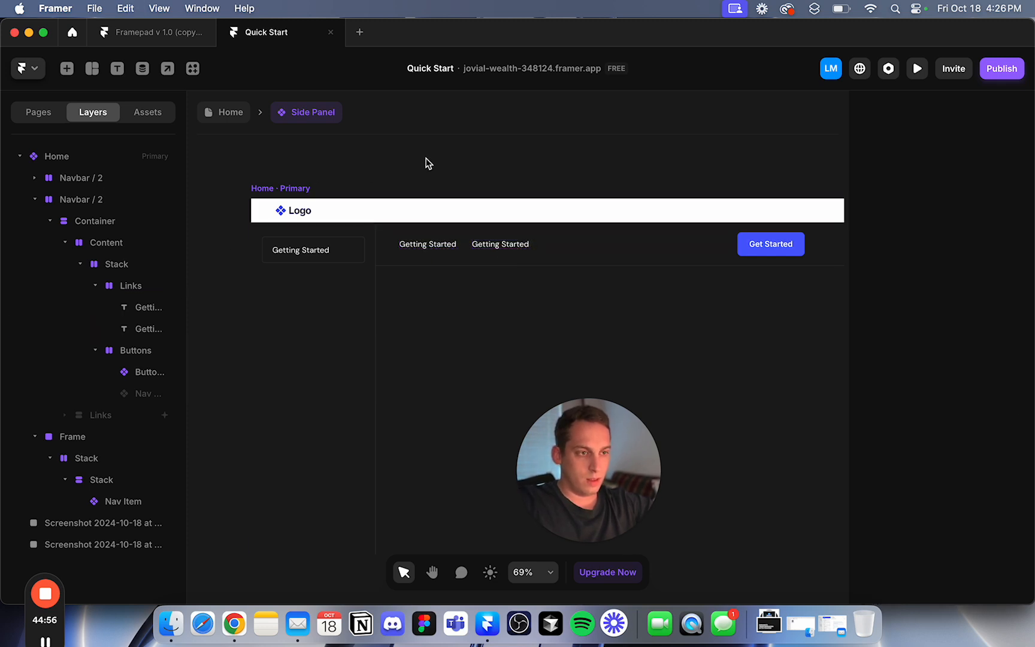
Examine the position, size, layout and style settings of the side panel Frame, its nested stacks and the Nav Item.
{"action": "left_click", "coordinate": [356, 238]}
{"action": "scroll", "coordinate": [939, 413], "scroll_direction": "down", "scroll_amount": 1}
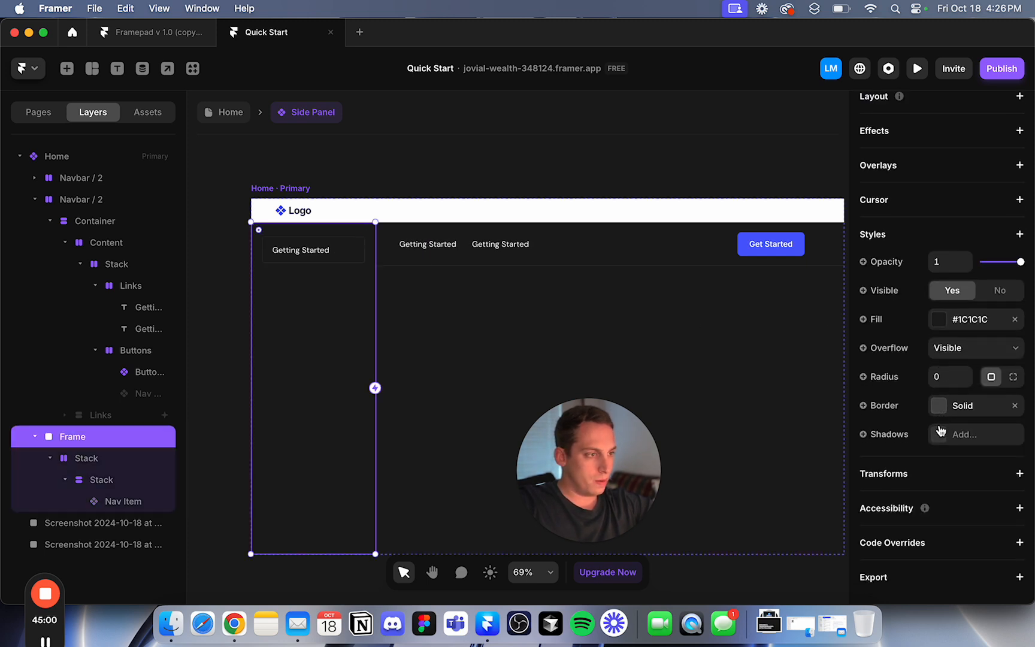
{"action": "scroll", "coordinate": [939, 429], "scroll_direction": "up", "scroll_amount": 5}
{"action": "scroll", "coordinate": [938, 424], "scroll_direction": "down", "scroll_amount": 3}
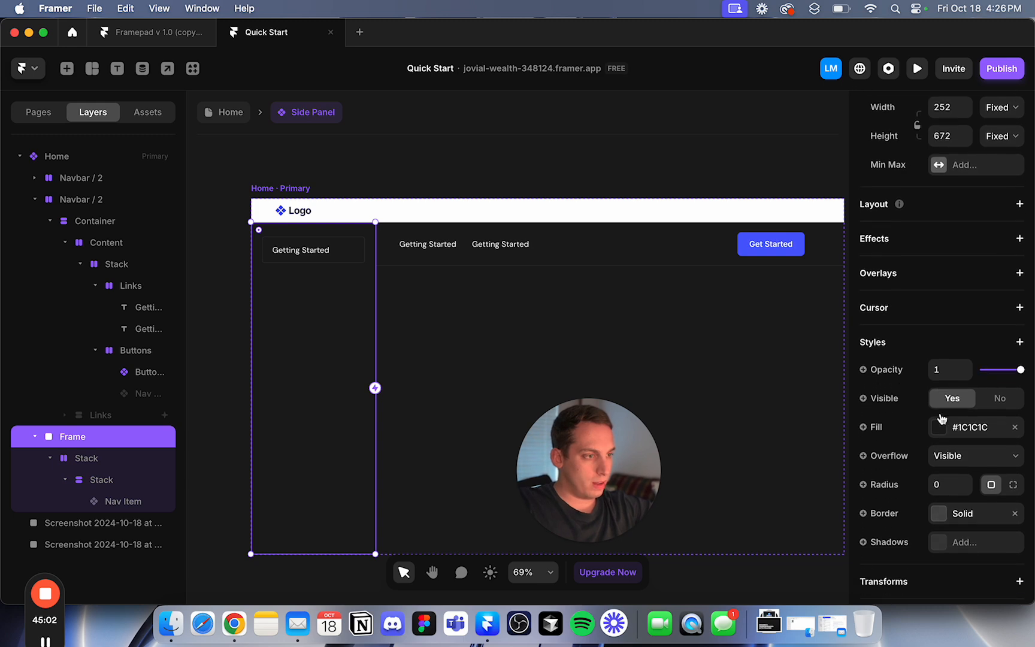
{"action": "left_click", "coordinate": [333, 248]}
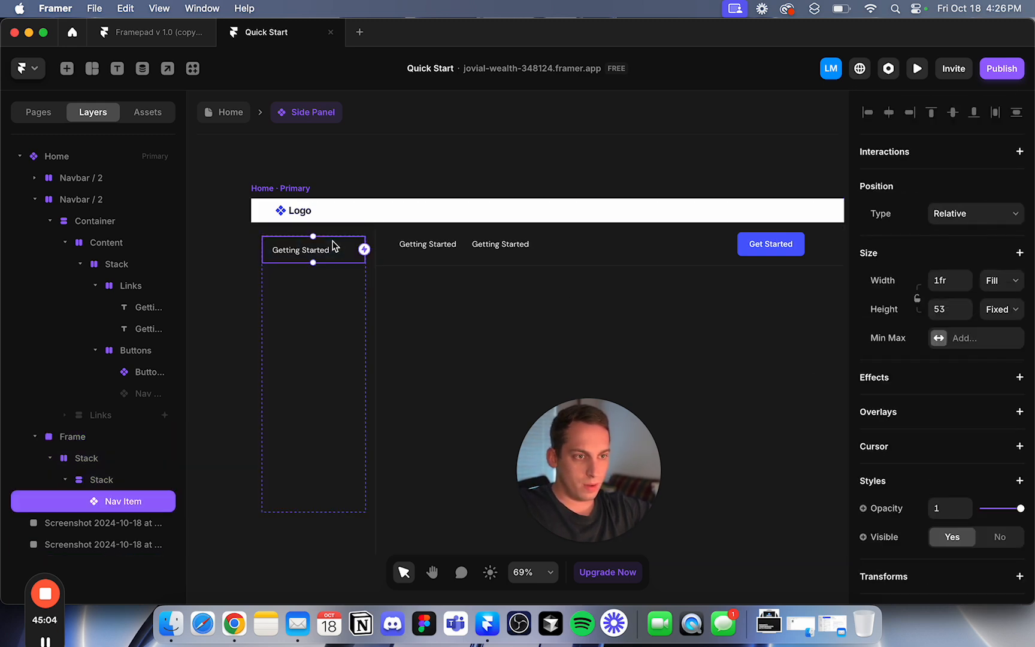
{"action": "left_click", "coordinate": [129, 478]}
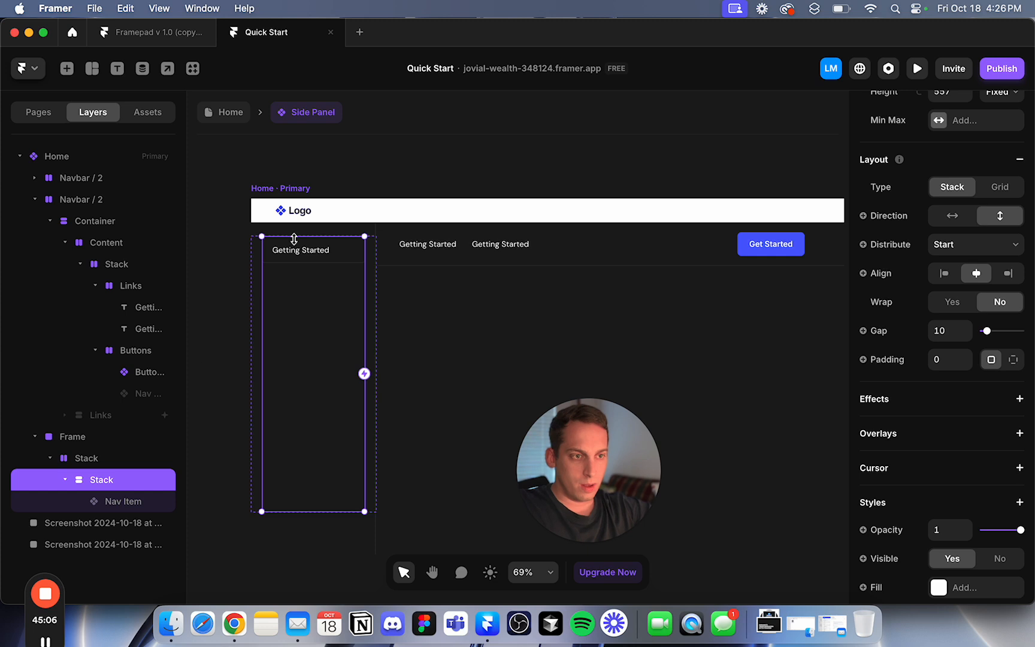
{"action": "left_click", "coordinate": [121, 459]}
{"action": "left_click", "coordinate": [117, 437]}
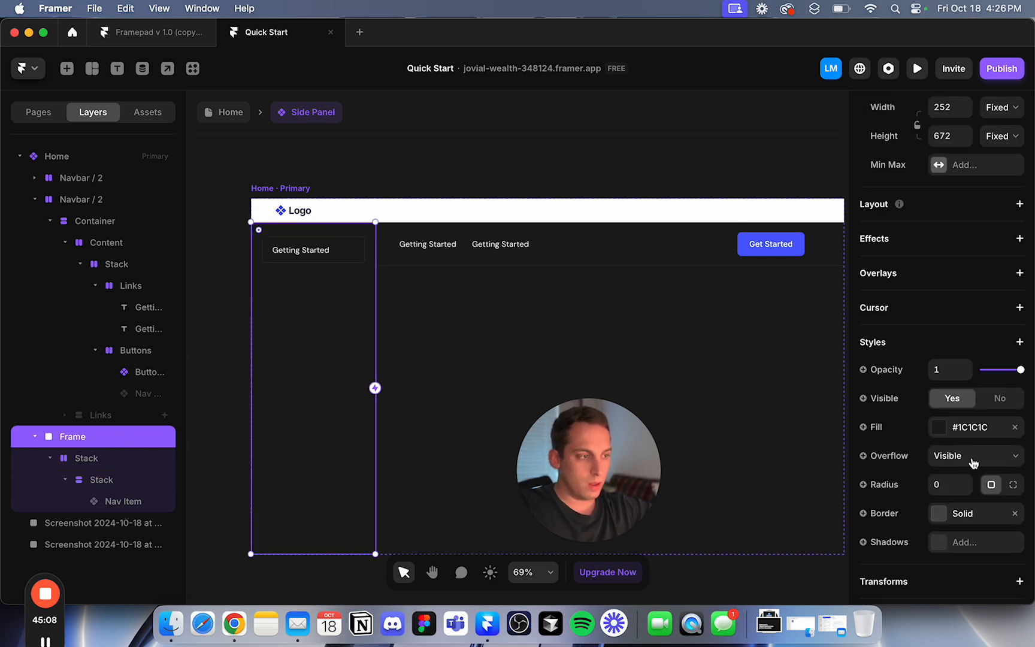
{"action": "scroll", "coordinate": [969, 478], "scroll_direction": "down", "scroll_amount": 2}
{"action": "scroll", "coordinate": [969, 477], "scroll_direction": "down", "scroll_amount": 3}
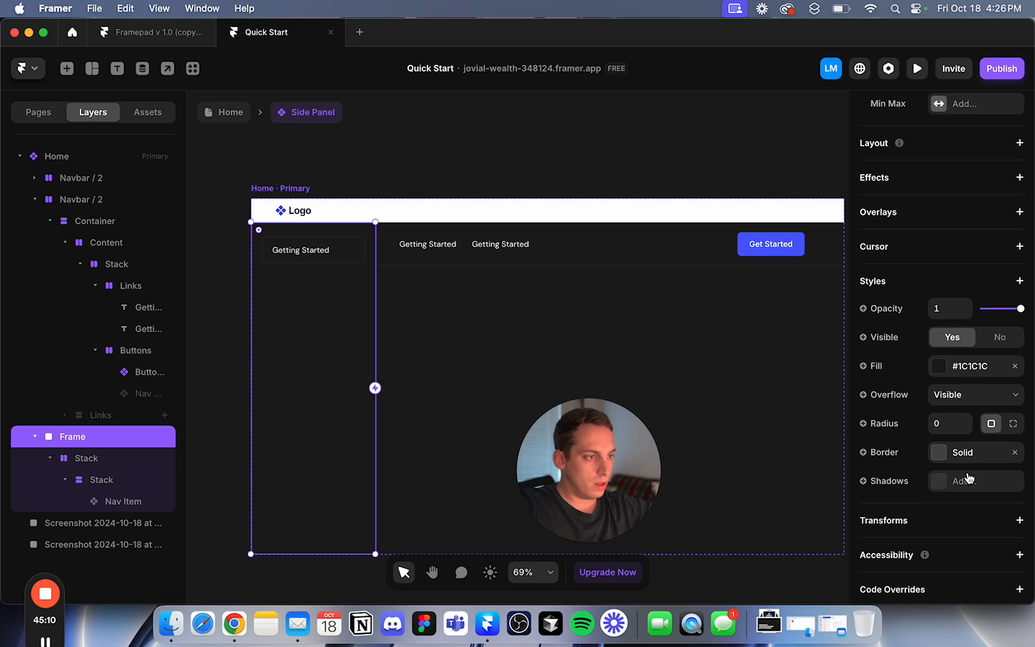
{"action": "scroll", "coordinate": [969, 477], "scroll_direction": "up", "scroll_amount": 6}
{"action": "scroll", "coordinate": [970, 480], "scroll_direction": "down", "scroll_amount": 2}
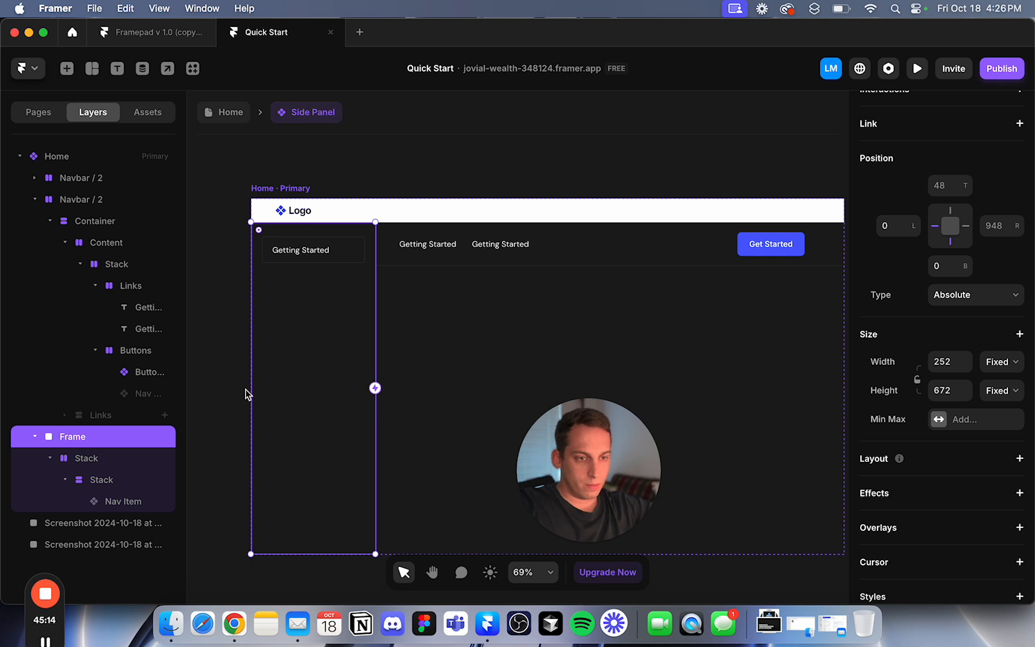
{"action": "scroll", "coordinate": [1000, 399], "scroll_direction": "down", "scroll_amount": 6}
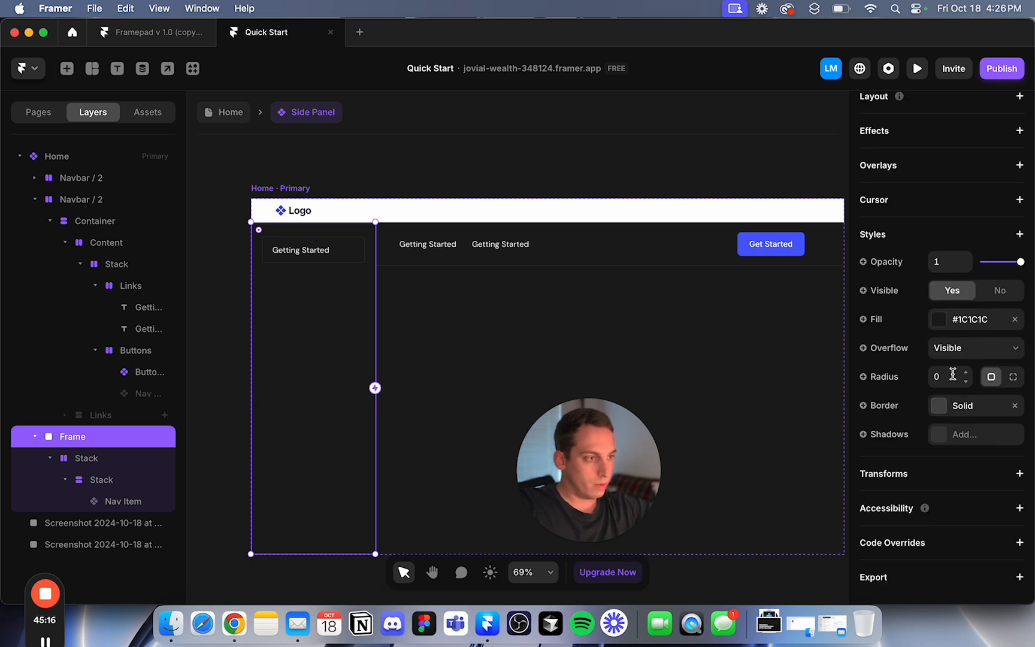
{"action": "left_click", "coordinate": [95, 459]}
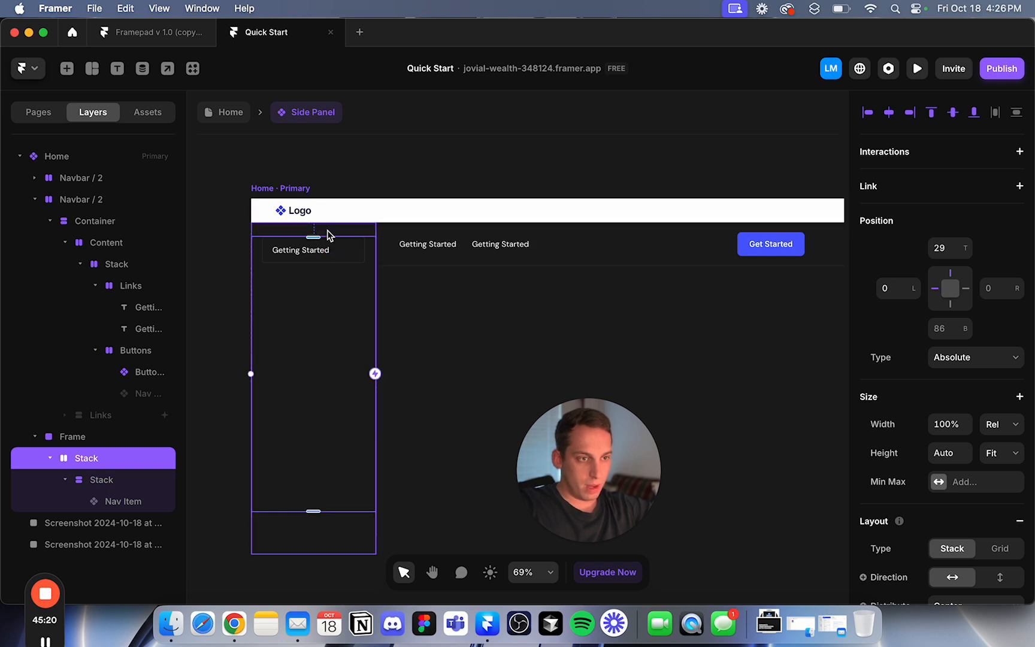
{"action": "scroll", "coordinate": [317, 224], "scroll_direction": "up", "scroll_amount": 5}
{"action": "left_click", "coordinate": [310, 249]}
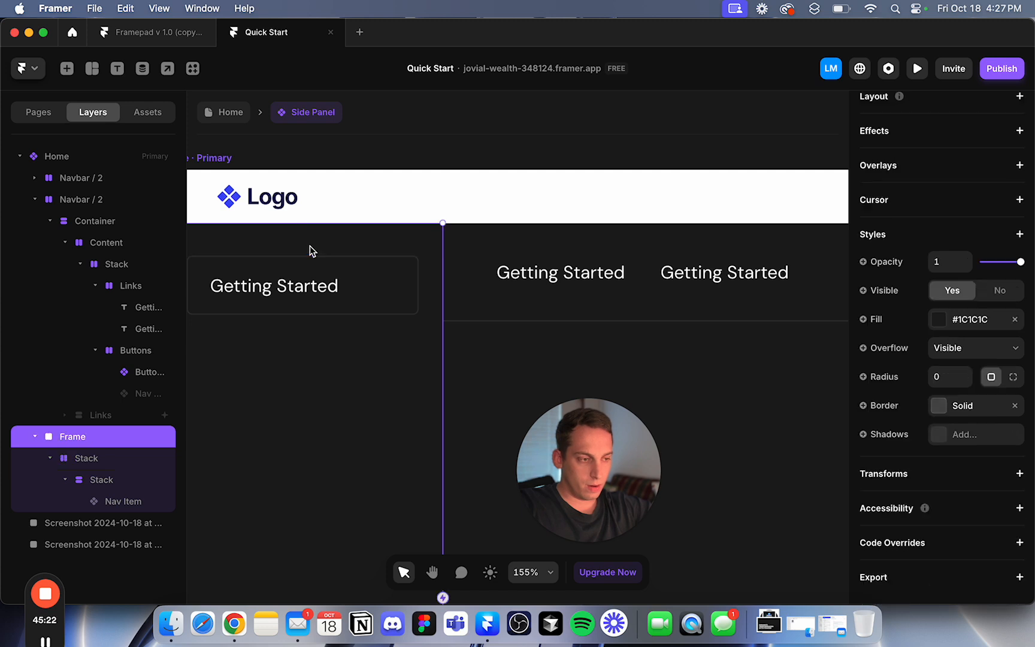
{"action": "scroll", "coordinate": [337, 250], "scroll_direction": "down", "scroll_amount": 5}
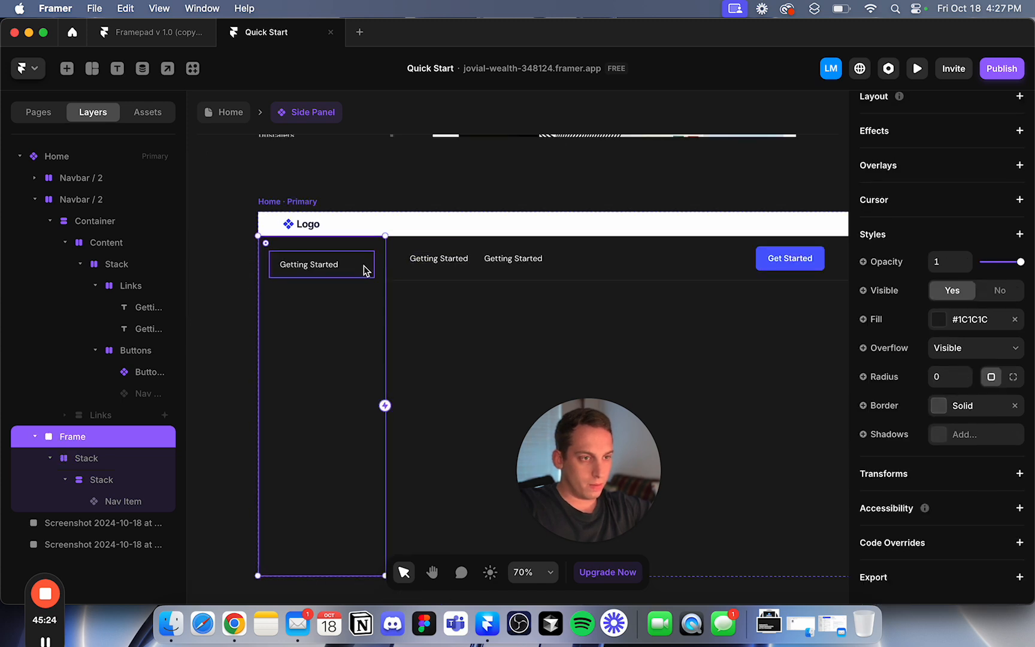
Try larger and smaller heights for the side panel Frame.
{"action": "scroll", "coordinate": [892, 437], "scroll_direction": "up", "scroll_amount": 6}
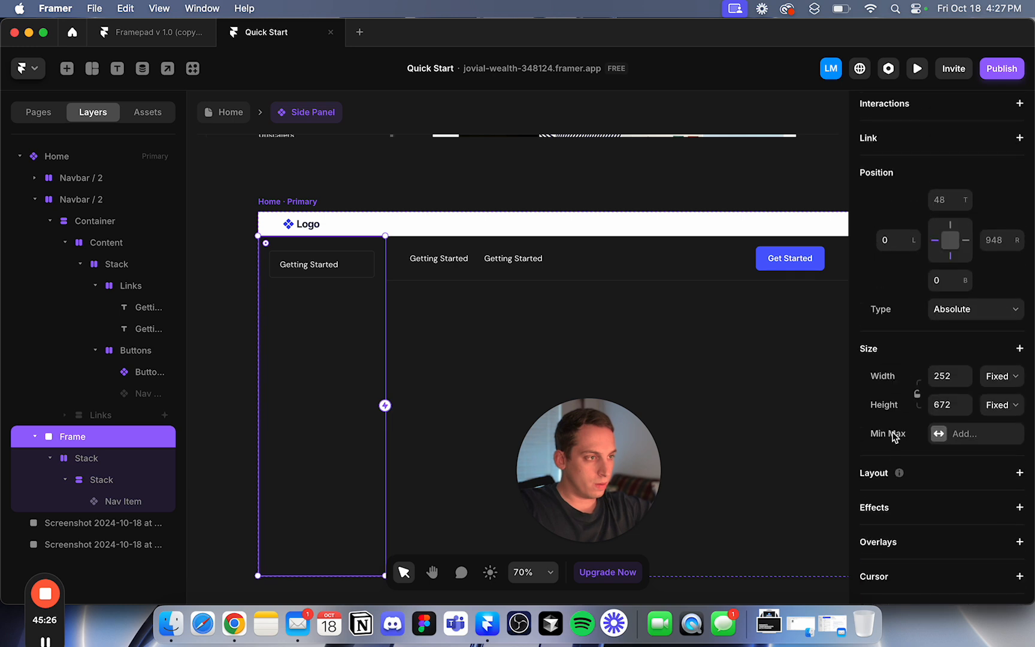
{"action": "key", "text": "shift+Up"}
{"action": "key", "text": "shift+Up"}
{"action": "key", "text": "shift+Down"}
{"action": "key", "text": "shift+Down"}
{"action": "key", "text": "shift+Down"}
{"action": "key", "text": "shift+Down"}
{"action": "key", "text": "shift+Down"}
{"action": "key", "text": "shift+Down"}
{"action": "key", "text": "shift+Up"}
{"action": "key", "text": "shift+Up"}
{"action": "key", "text": "shift+Up"}
{"action": "key", "text": "shift+Up"}
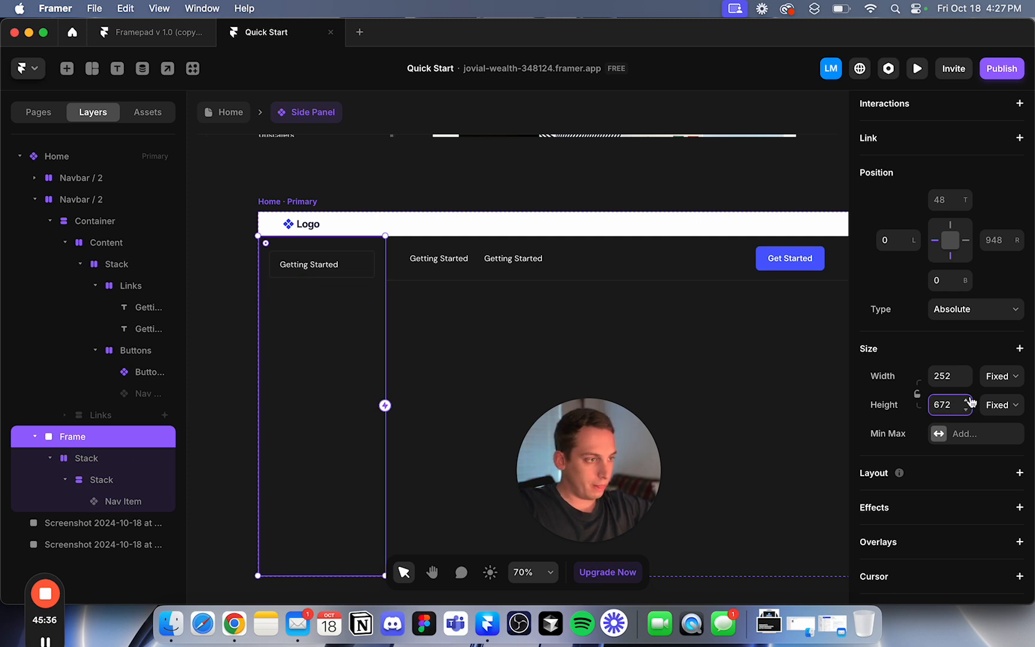
Examine the side panel Frame's position type, size and style settings.
{"action": "scroll", "coordinate": [971, 403], "scroll_direction": "down", "scroll_amount": 5}
{"action": "scroll", "coordinate": [970, 397], "scroll_direction": "up", "scroll_amount": 3}
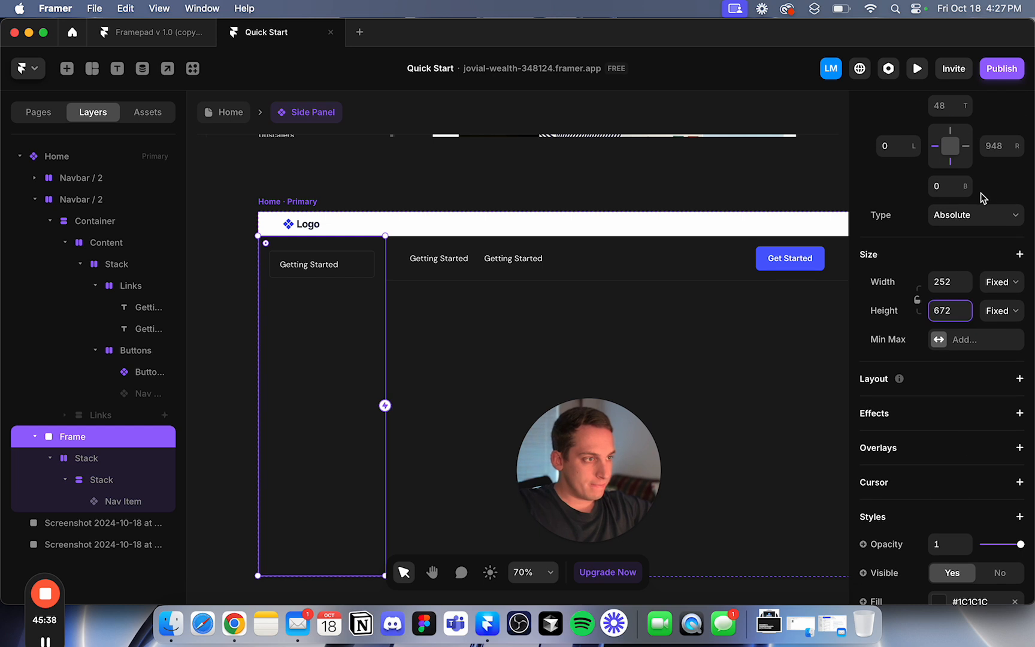
{"action": "left_click", "coordinate": [973, 216]}
{"action": "left_click", "coordinate": [971, 221]}
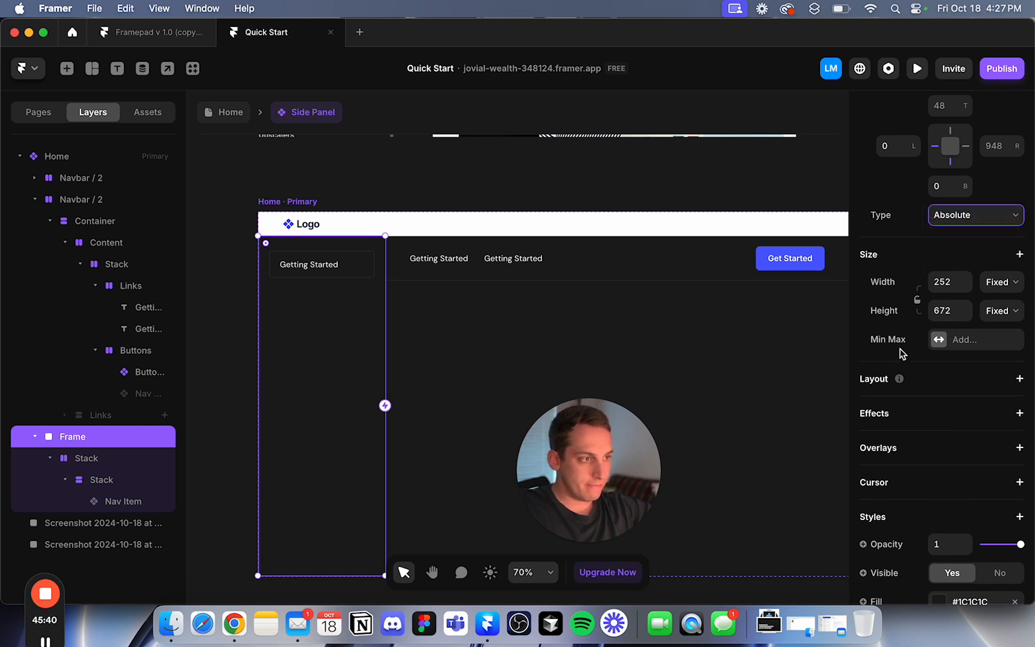
{"action": "scroll", "coordinate": [914, 351], "scroll_direction": "down", "scroll_amount": 6}
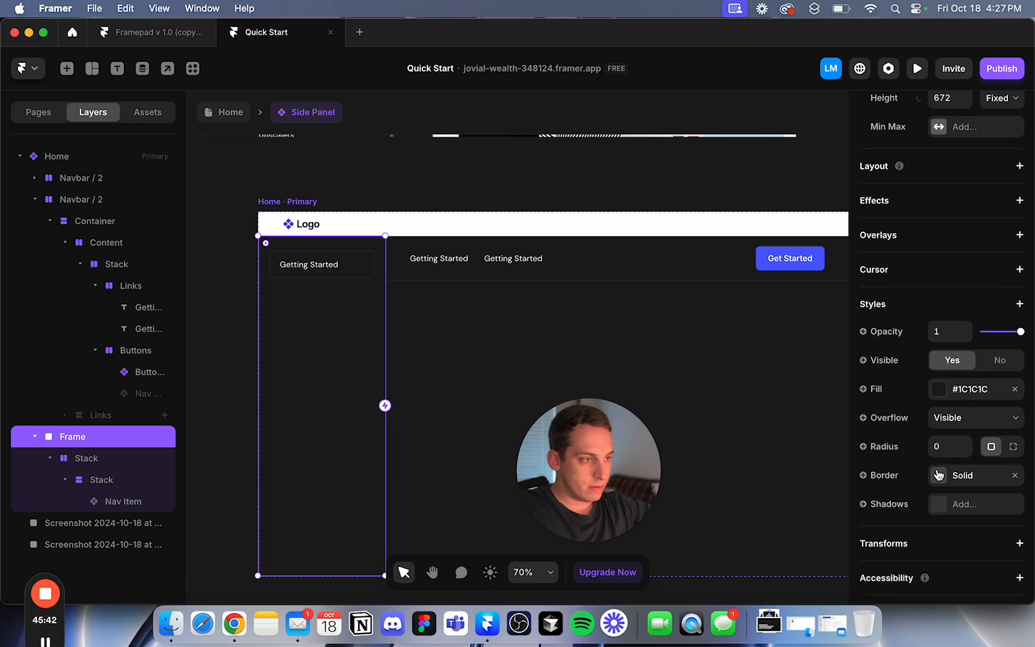
{"action": "scroll", "coordinate": [938, 475], "scroll_direction": "down", "scroll_amount": 2}
{"action": "scroll", "coordinate": [939, 475], "scroll_direction": "up", "scroll_amount": 6}
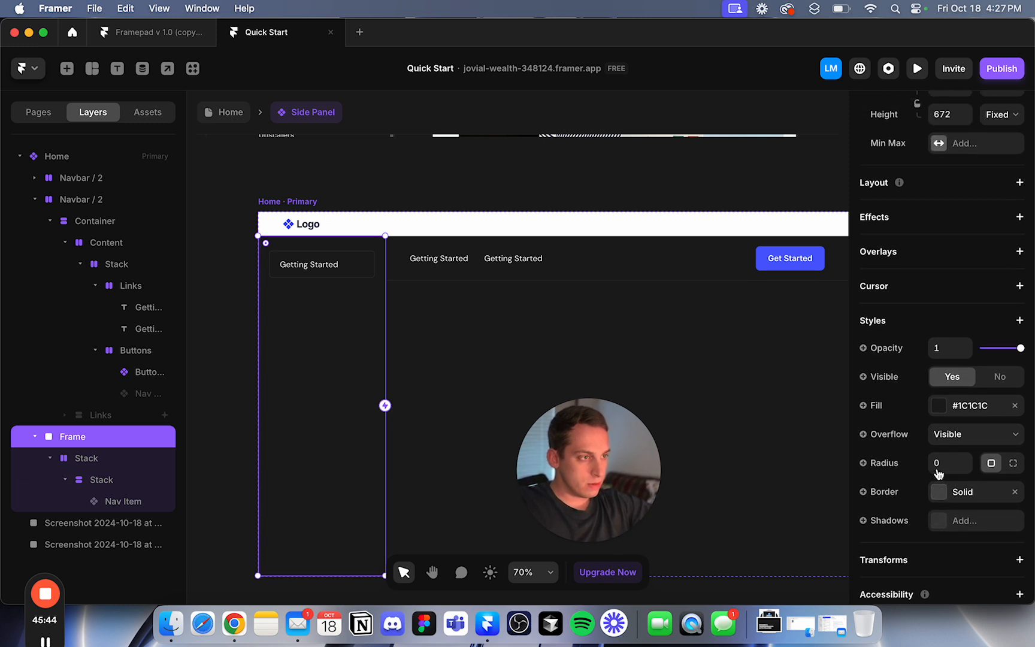
{"action": "left_click", "coordinate": [450, 185]}
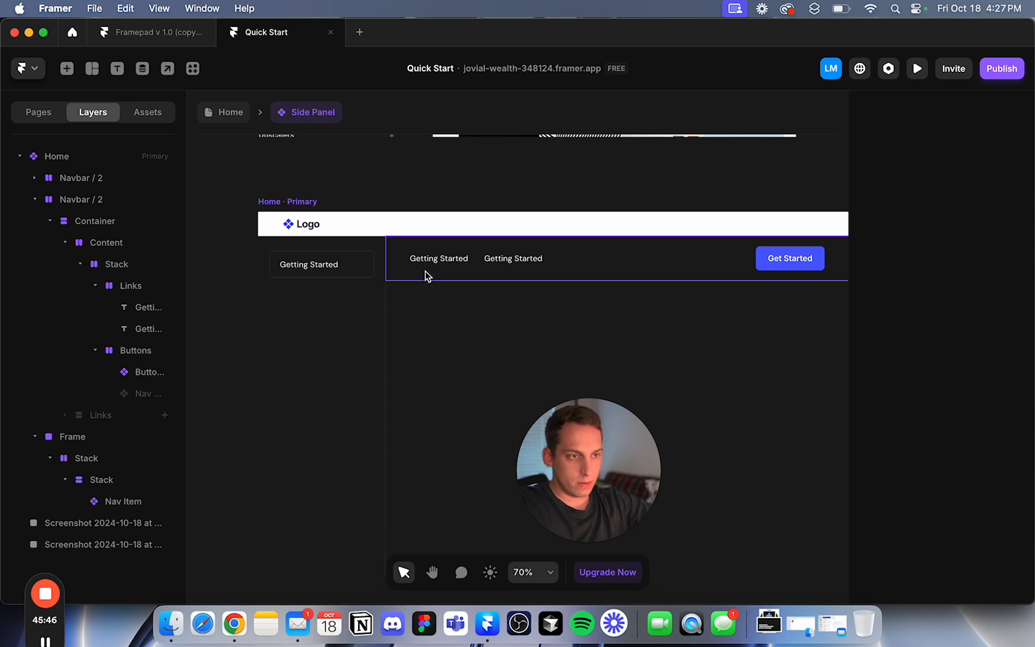
Try a larger vertical padding on the lower navbar, then undo it.
{"action": "left_click", "coordinate": [469, 277]}
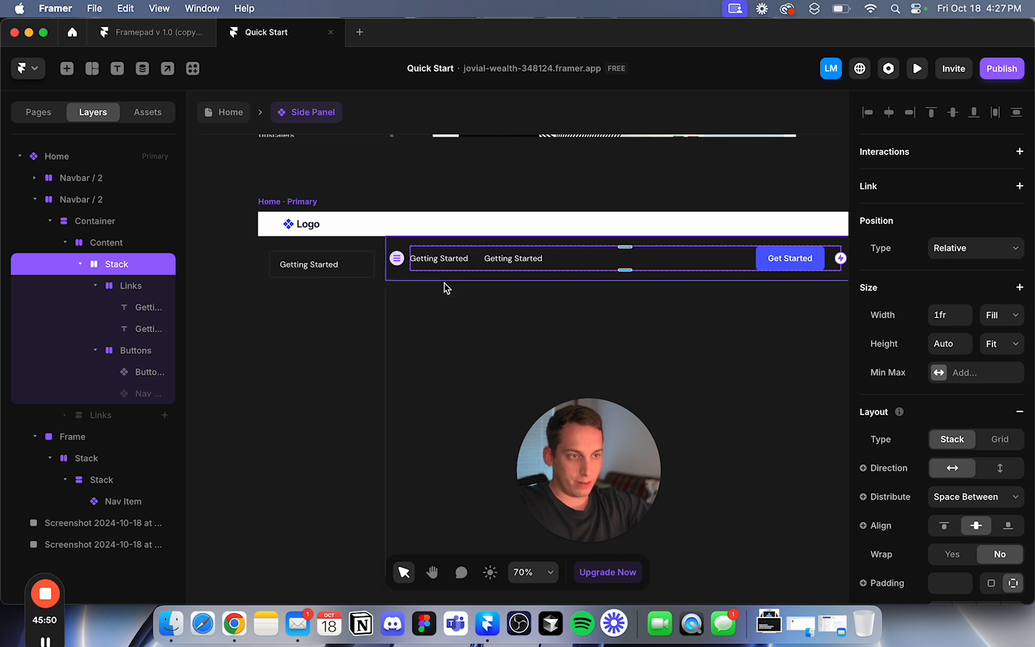
{"action": "left_click", "coordinate": [424, 280]}
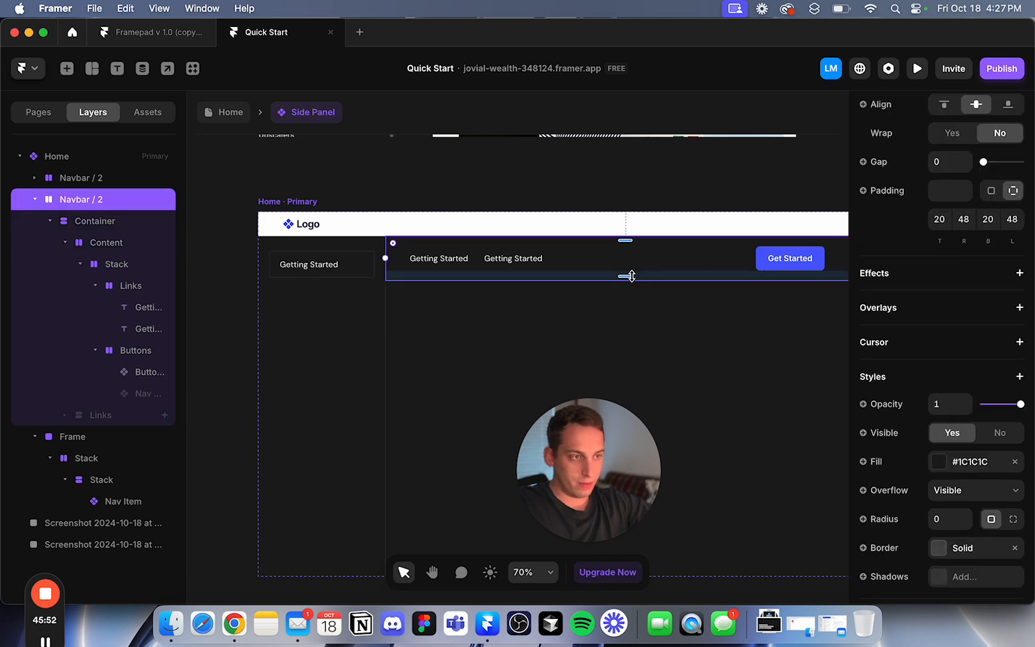
{"action": "mouse_move", "coordinate": [631, 276]}
{"action": "left_mouse_down"}
{"action": "mouse_move", "coordinate": [624, 294]}
{"action": "mouse_move", "coordinate": [628, 282]}
{"action": "left_mouse_up"}
{"action": "left_click", "coordinate": [557, 194]}
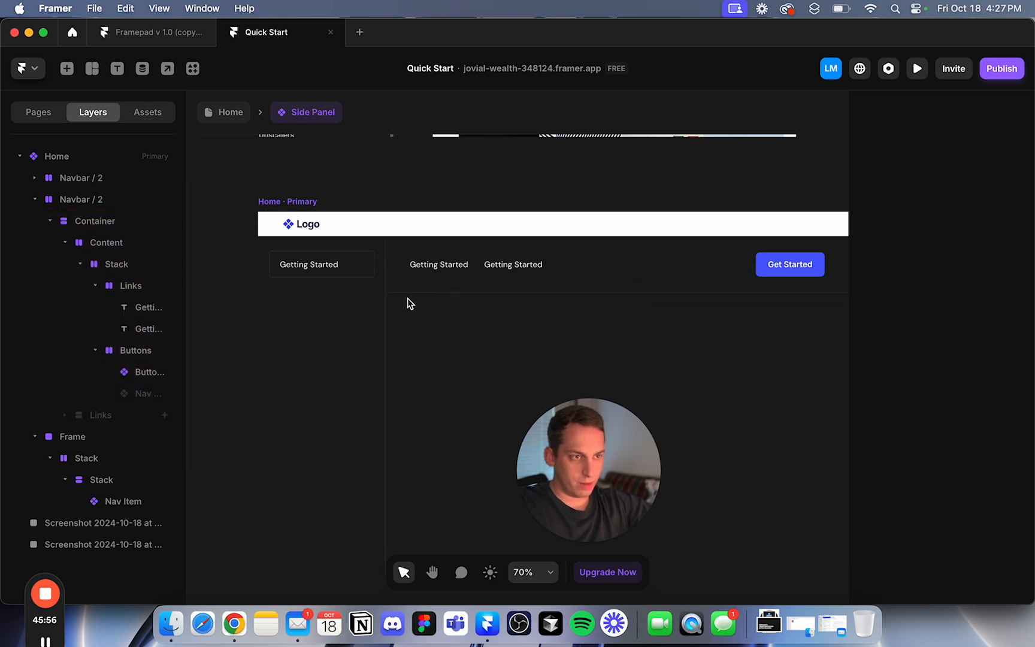
{"action": "scroll", "coordinate": [614, 294], "scroll_direction": "right", "scroll_amount": 2}
{"action": "key", "text": "super+z"}
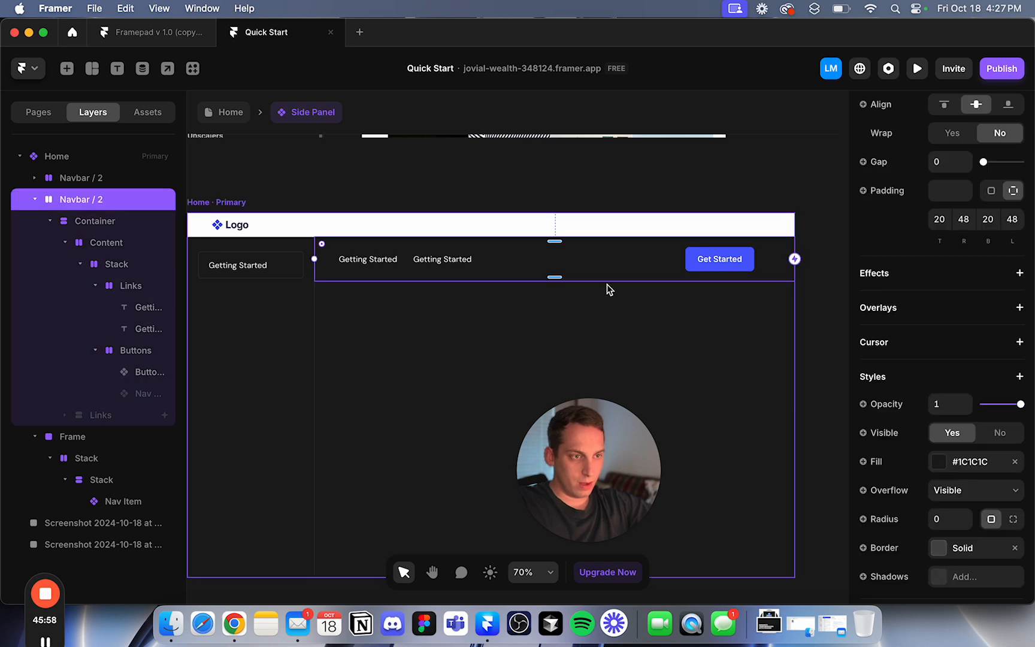
{"action": "left_click", "coordinate": [538, 181]}
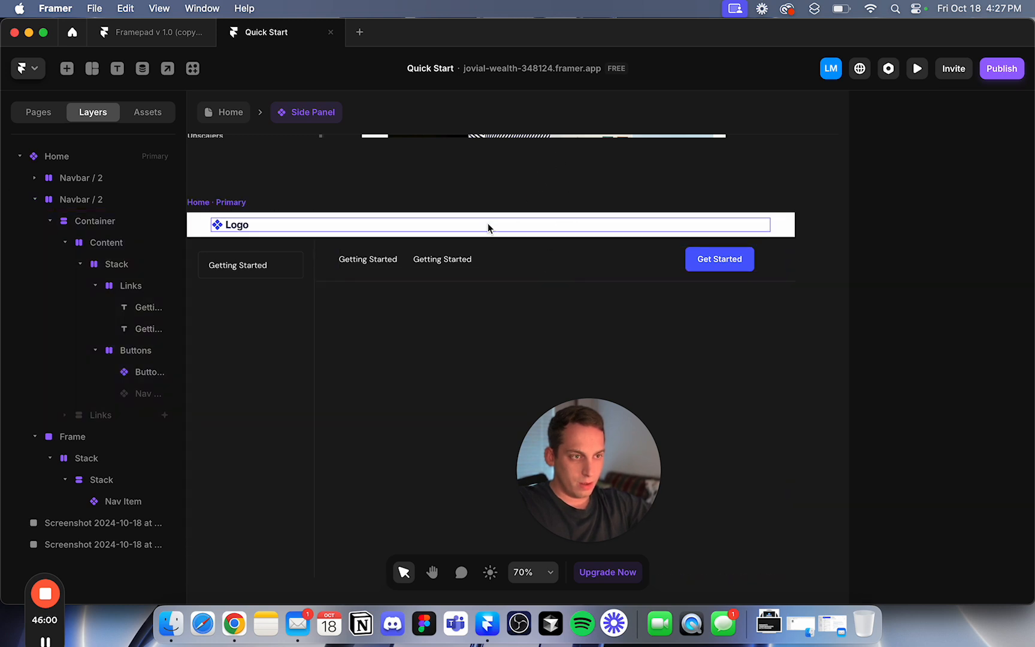
Try a bottom padding of 20 and higher on the upper navbar, then undo it.
{"action": "left_click", "coordinate": [519, 225]}
{"action": "left_click", "coordinate": [205, 235]}
{"action": "scroll", "coordinate": [952, 462], "scroll_direction": "down", "scroll_amount": 5}
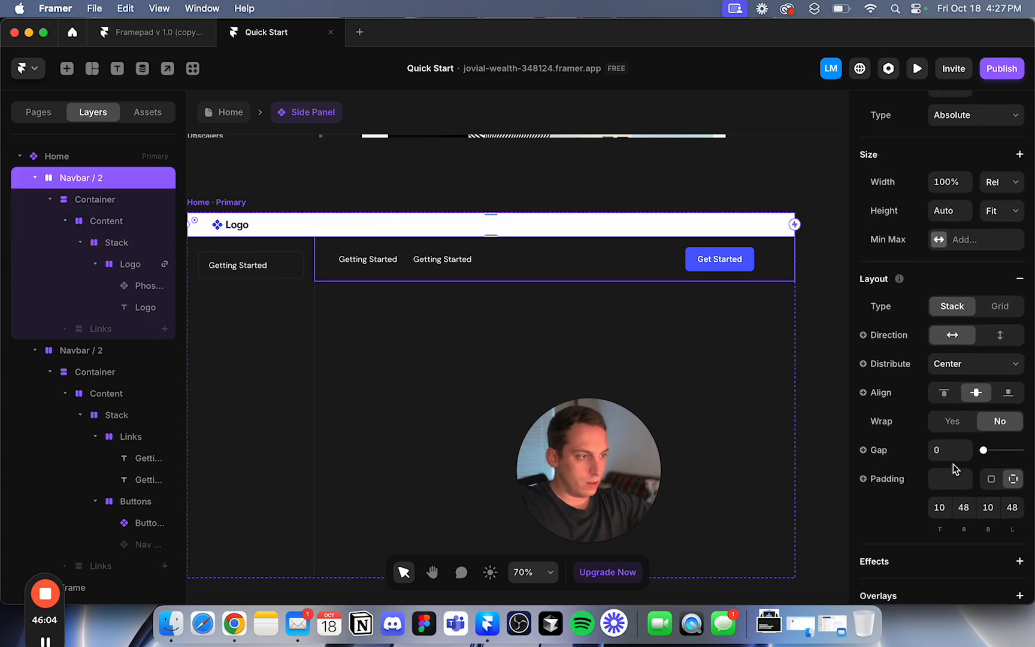
{"action": "type", "text": "0"}
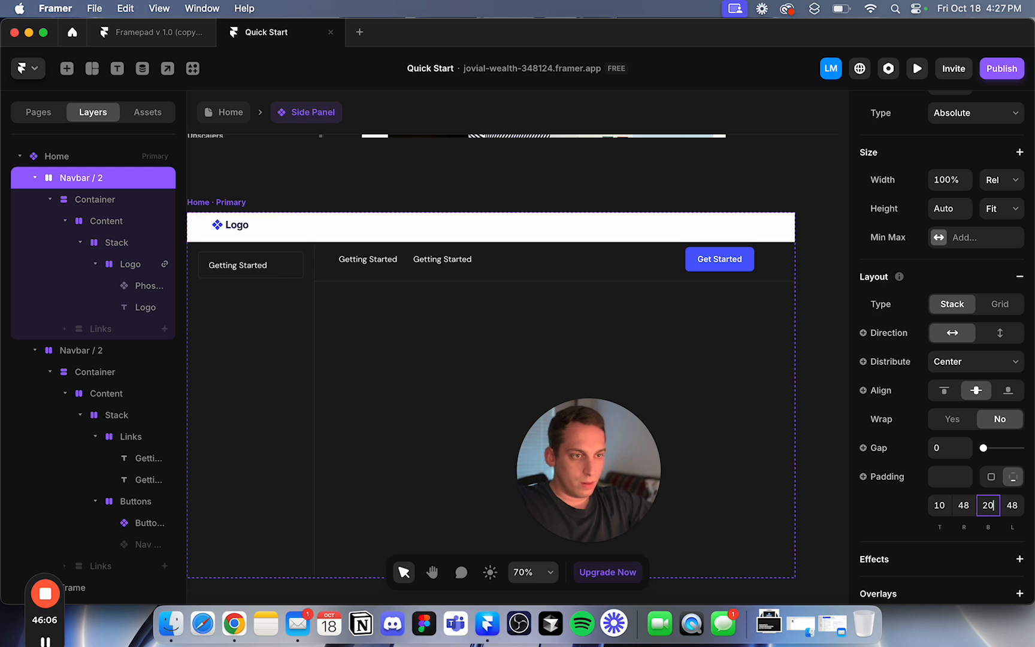
{"action": "key", "text": "shift+Up"}
{"action": "key", "text": "shift+Up"}
{"action": "key", "text": "shift+Up"}
{"action": "key", "text": "super+z"}
{"action": "key", "text": "super+z"}
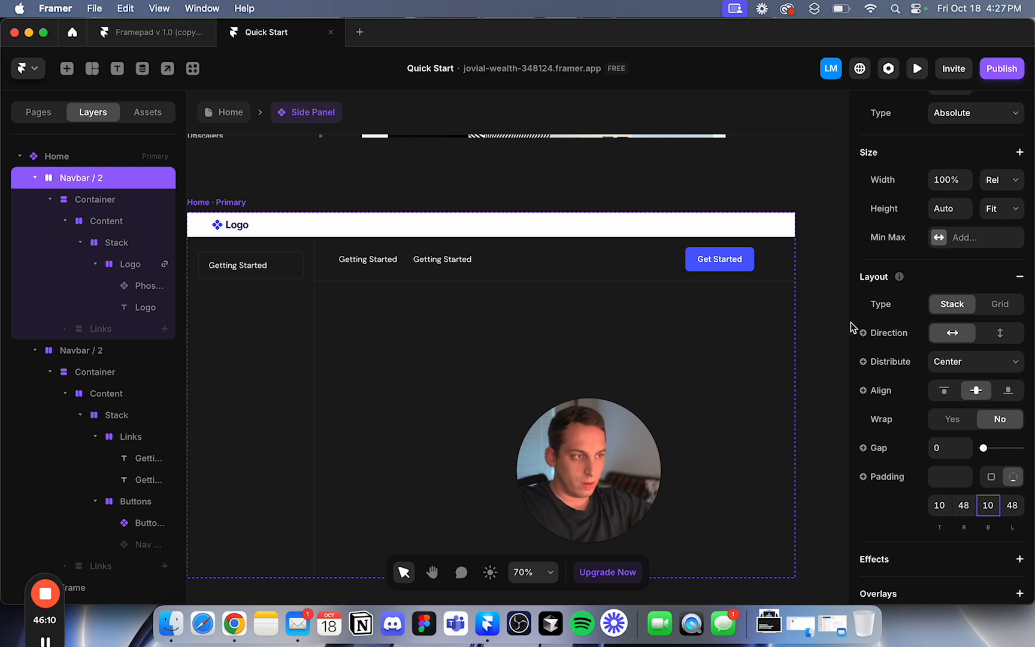
{"action": "left_click", "coordinate": [838, 322]}
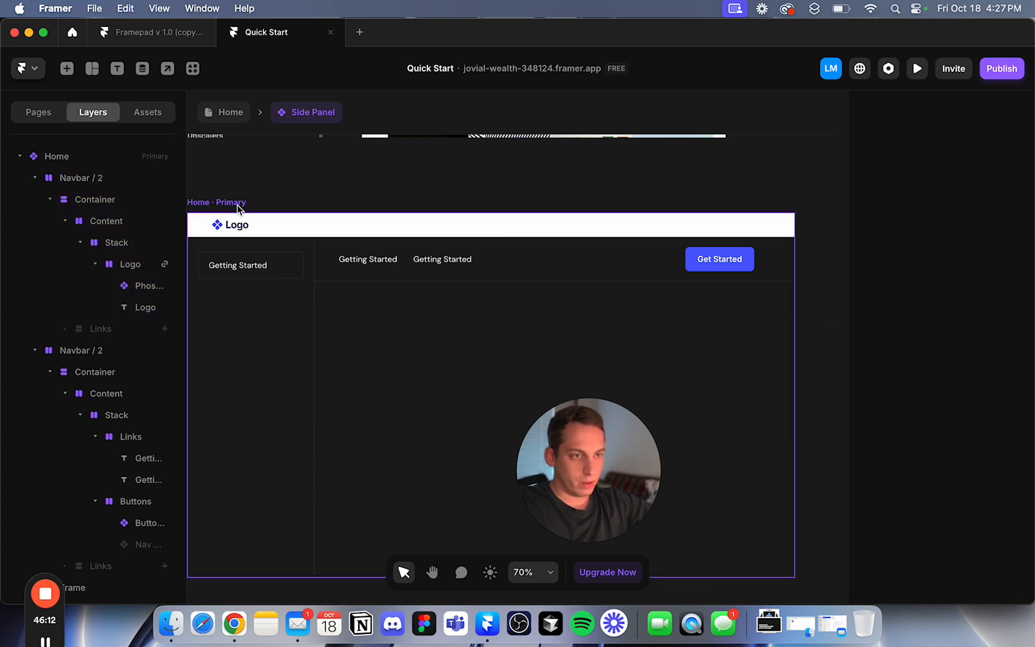
Try a bottom padding of 16 on the Stack that holds the logo in the upper navbar, then undo it.
{"action": "left_click", "coordinate": [338, 233]}
{"action": "scroll", "coordinate": [936, 479], "scroll_direction": "down", "scroll_amount": 5}
{"action": "scroll", "coordinate": [936, 479], "scroll_direction": "down", "scroll_amount": 1}
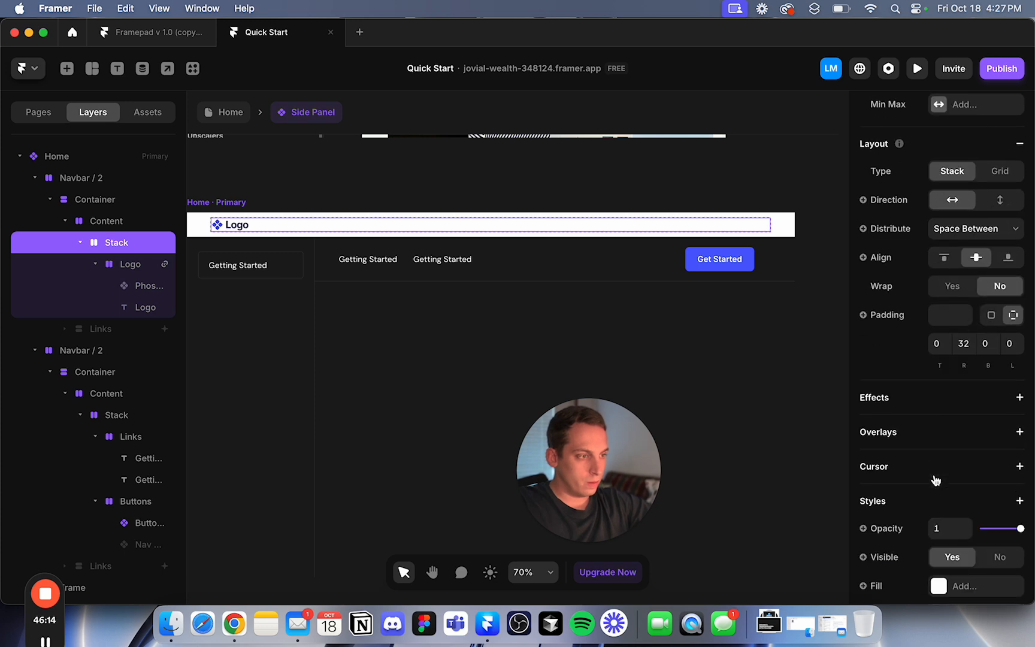
{"action": "type", "text": "16"}
{"action": "key", "text": "super+z"}
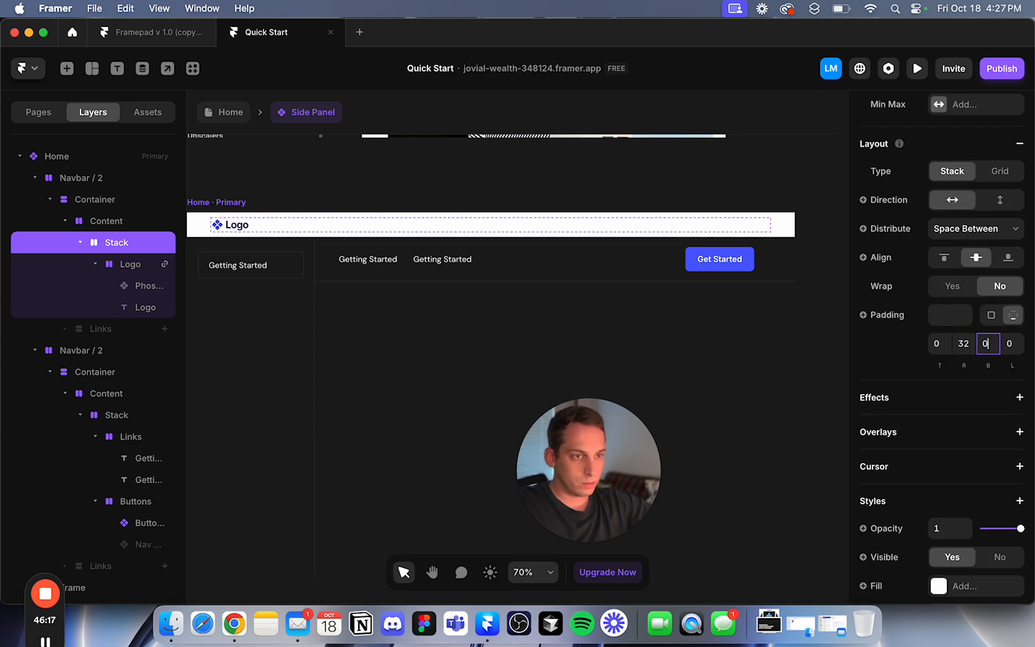
Try Fit Content as the height of the Home component's primary variant, then undo it.
{"action": "left_click", "coordinate": [65, 221]}
{"action": "left_click", "coordinate": [63, 199]}
{"action": "left_click", "coordinate": [35, 178]}
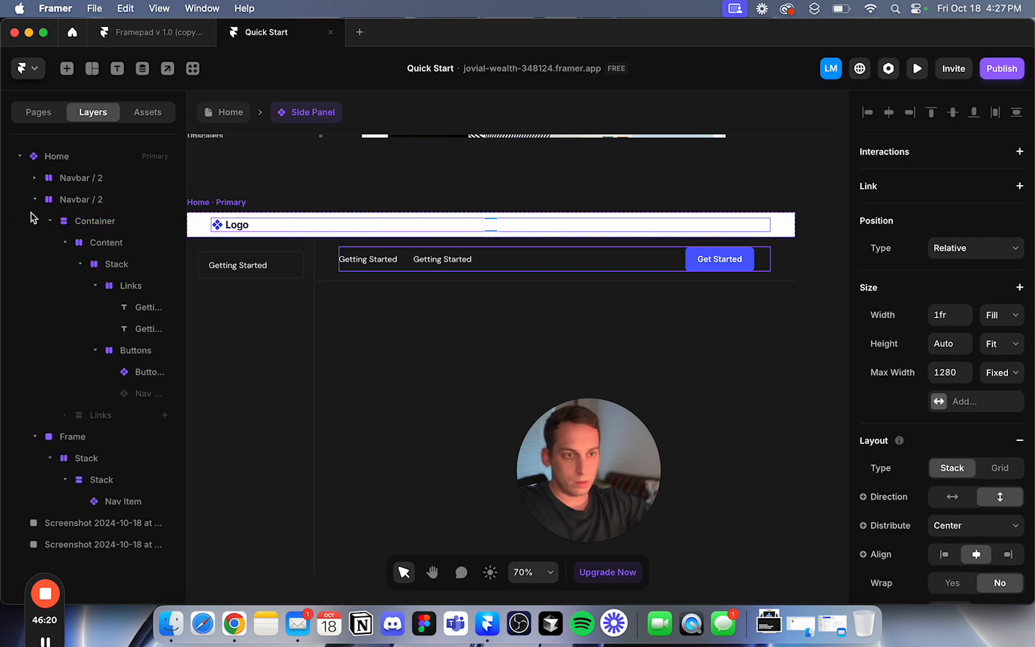
{"action": "left_click", "coordinate": [35, 198]}
{"action": "left_click", "coordinate": [51, 156]}
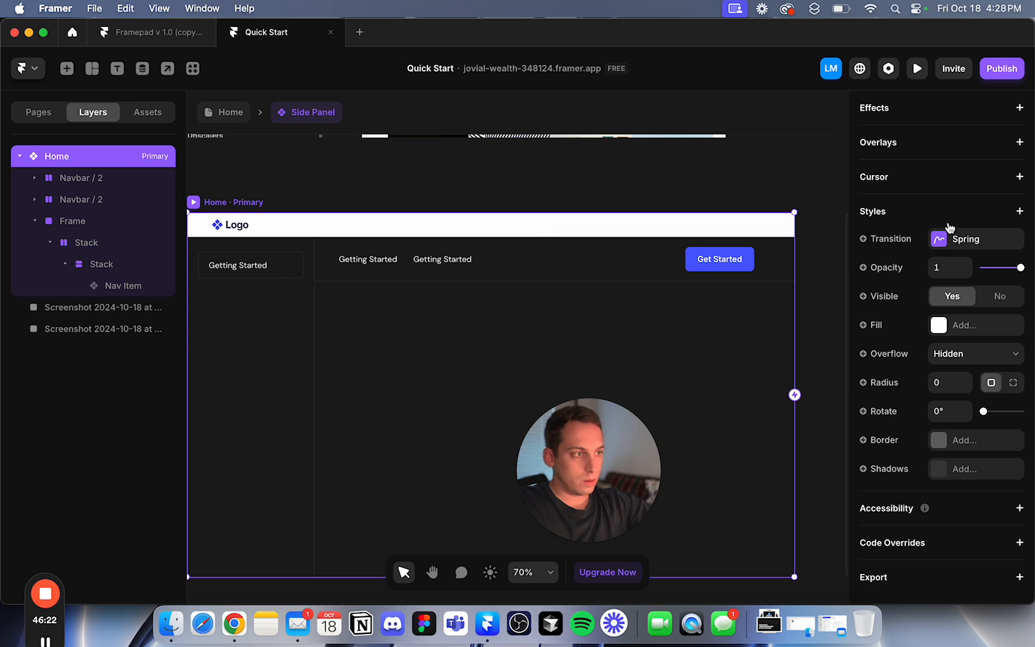
{"action": "scroll", "coordinate": [943, 228], "scroll_direction": "up", "scroll_amount": 5}
{"action": "left_click", "coordinate": [1006, 302]}
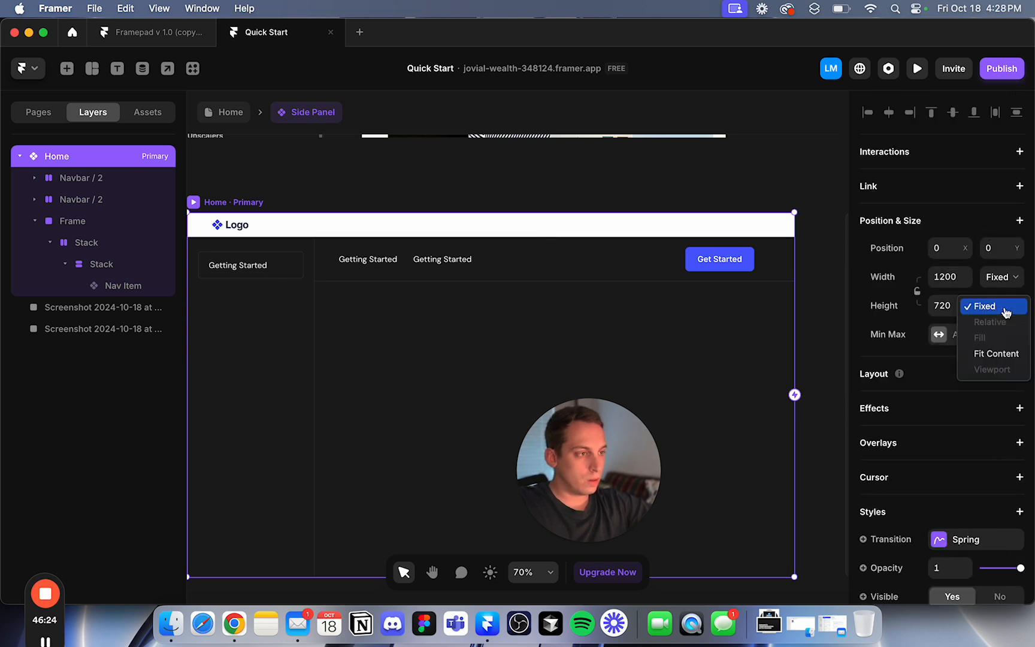
{"action": "left_click", "coordinate": [996, 358]}
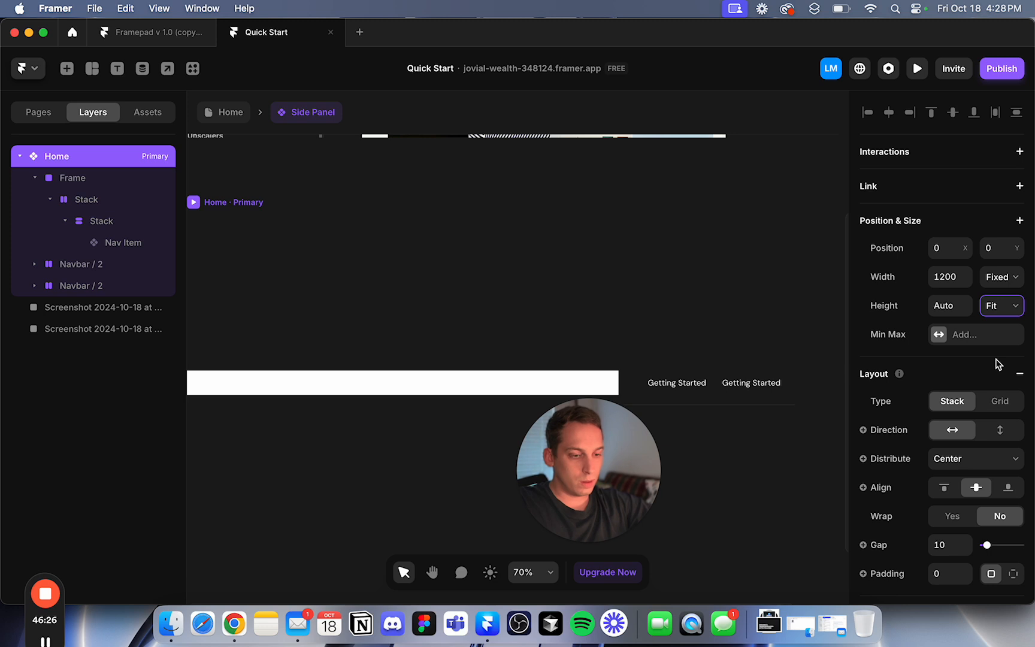
{"action": "key", "text": "super+z"}
{"action": "left_click", "coordinate": [692, 172]}
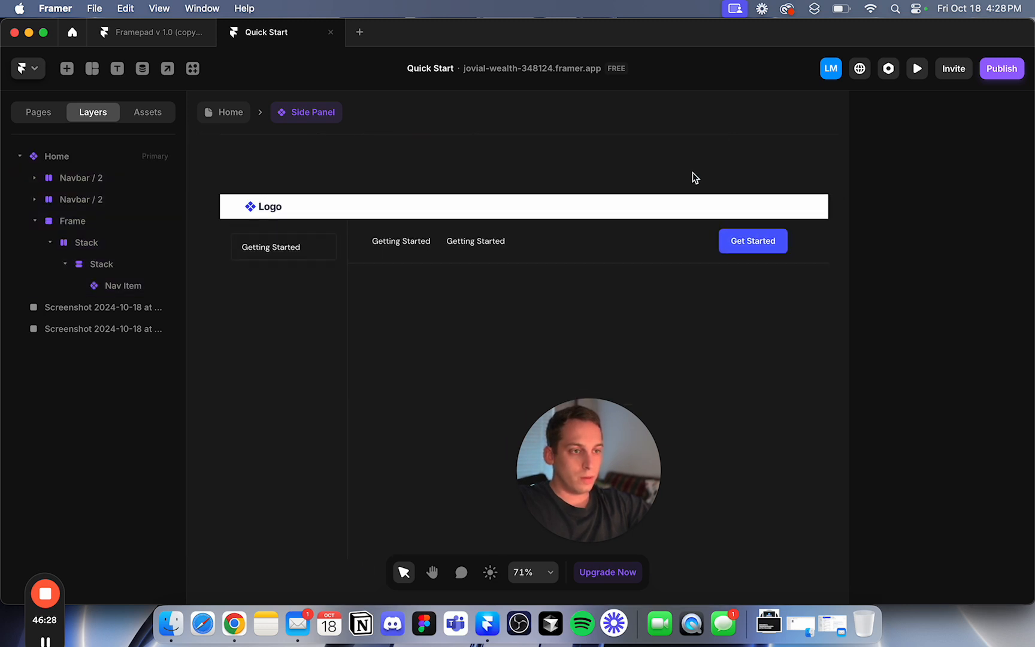
Delete both Getting Started texts from the lower navbar's Links stack.
{"action": "left_click", "coordinate": [738, 250]}
{"action": "scroll", "coordinate": [537, 240], "scroll_direction": "up", "scroll_amount": 5}
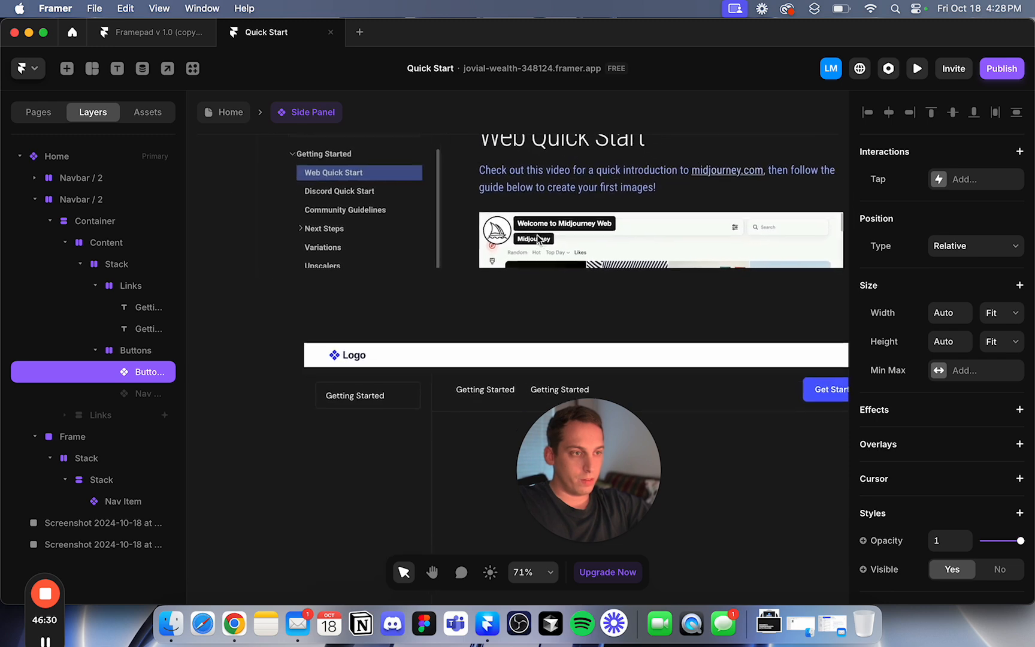
{"action": "scroll", "coordinate": [536, 234], "scroll_direction": "down", "scroll_amount": 5}
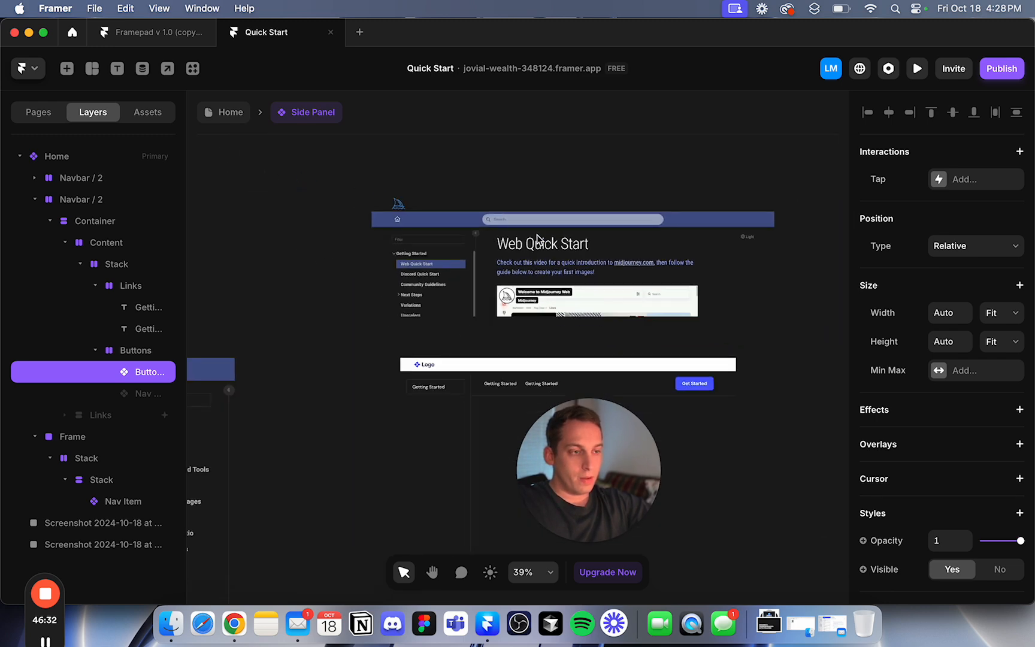
{"action": "scroll", "coordinate": [509, 205], "scroll_direction": "up", "scroll_amount": 5}
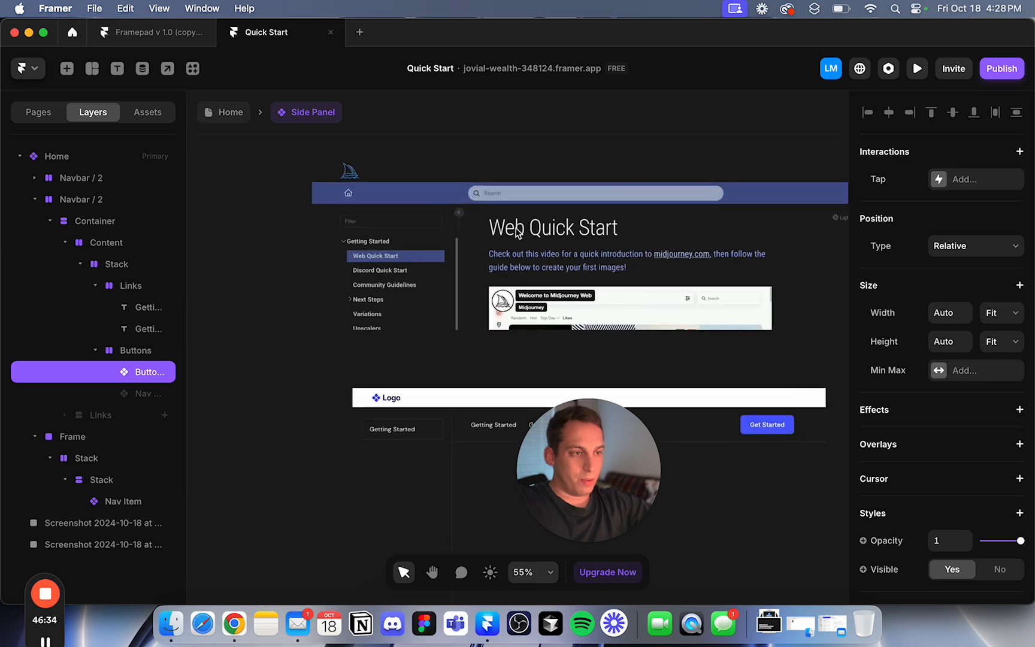
{"action": "left_click", "coordinate": [409, 415]}
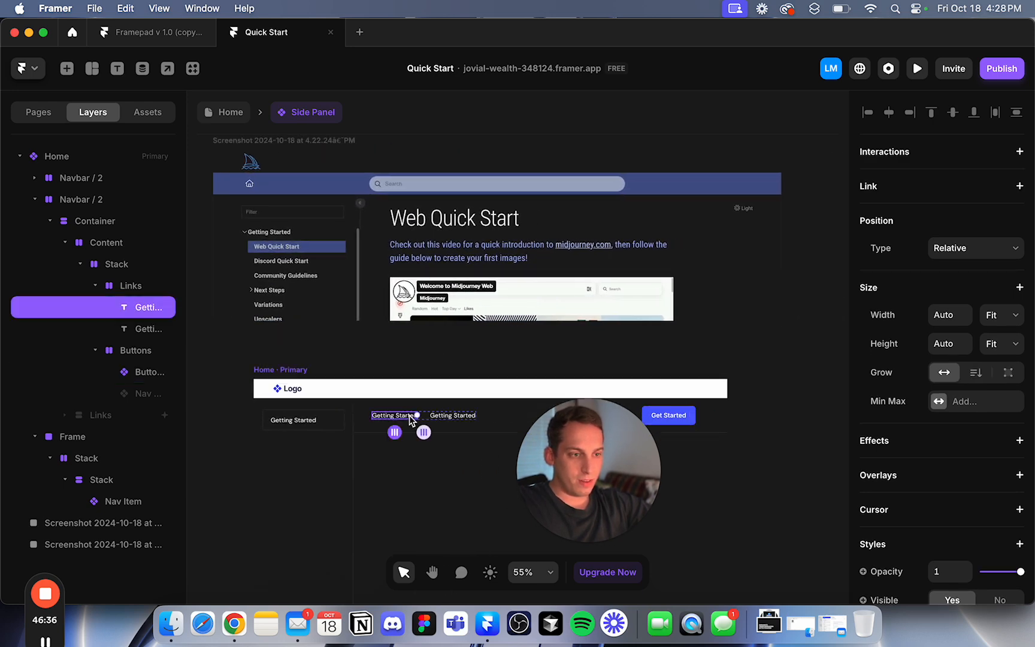
{"action": "left_click", "coordinate": [454, 416], "text": "shift"}
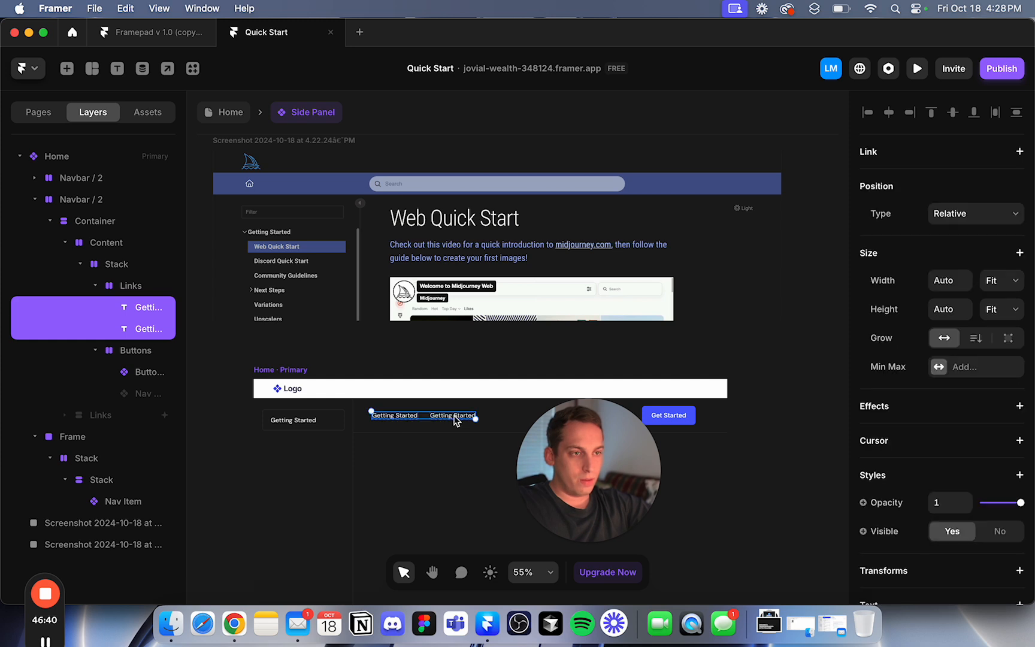
{"action": "left_click", "coordinate": [420, 363]}
{"action": "left_click", "coordinate": [436, 417]}
{"action": "left_click", "coordinate": [403, 418], "text": "shift"}
{"action": "key", "text": "BackSpace"}
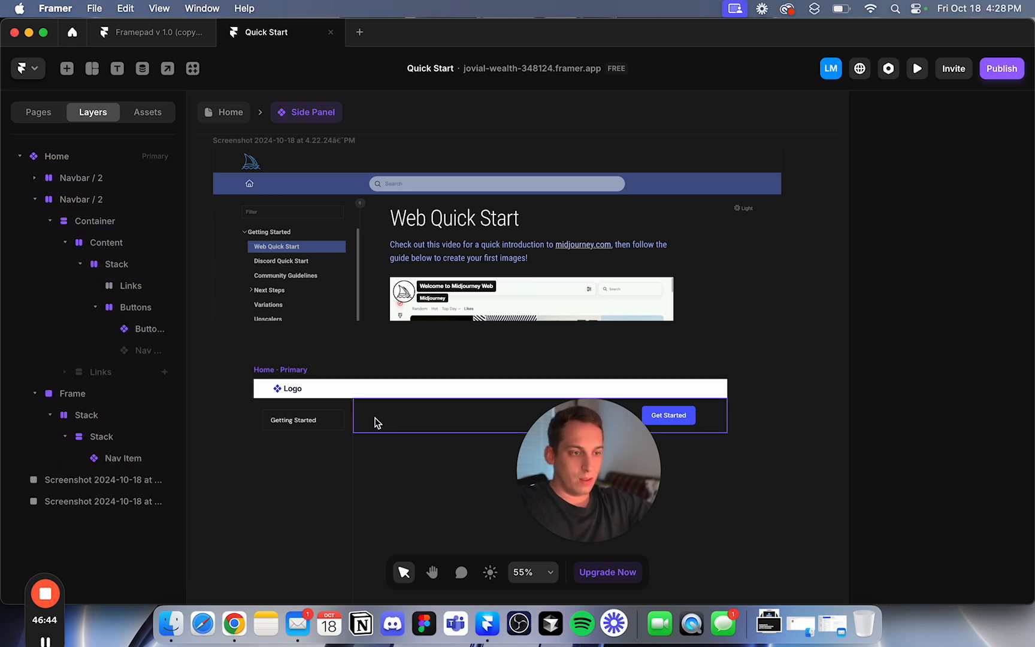
Draw a separate frame about 348 × 55 px on the empty canvas between the Midjourney screenshot and the Home component.
{"action": "left_click", "coordinate": [397, 421]}
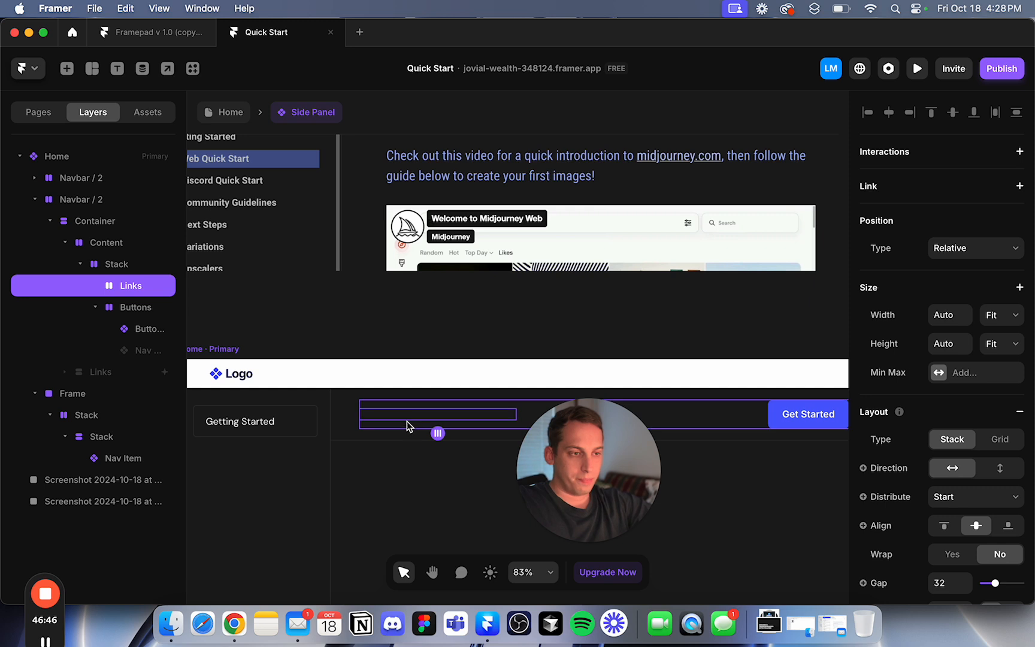
{"action": "scroll", "coordinate": [406, 419], "scroll_direction": "left", "scroll_amount": 10}
{"action": "scroll", "coordinate": [405, 419], "scroll_direction": "down", "scroll_amount": 8}
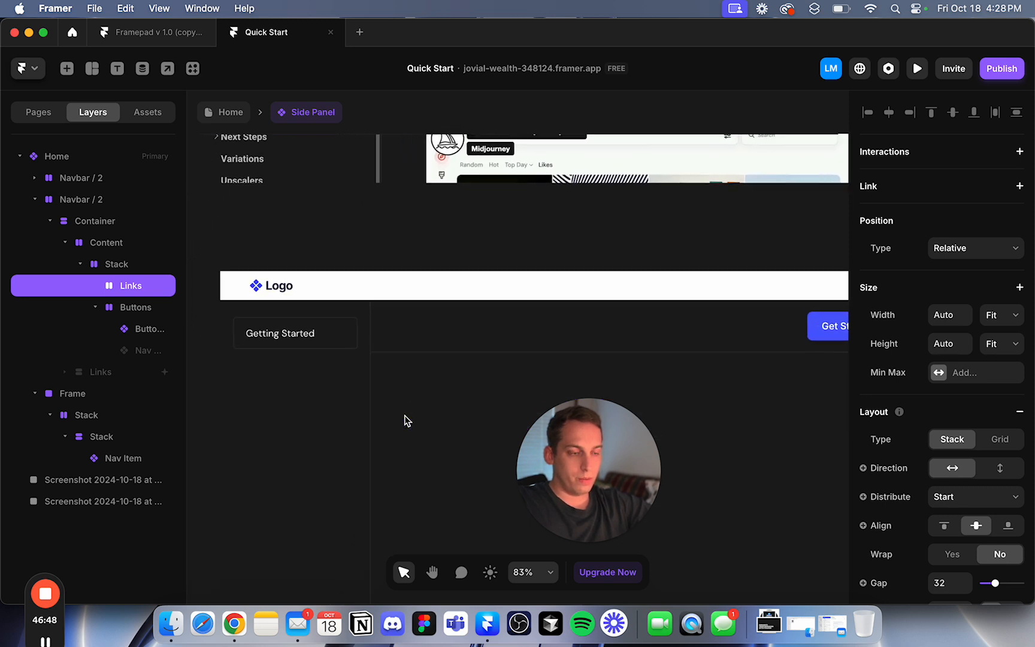
{"action": "scroll", "coordinate": [405, 420], "scroll_direction": "left", "scroll_amount": 5}
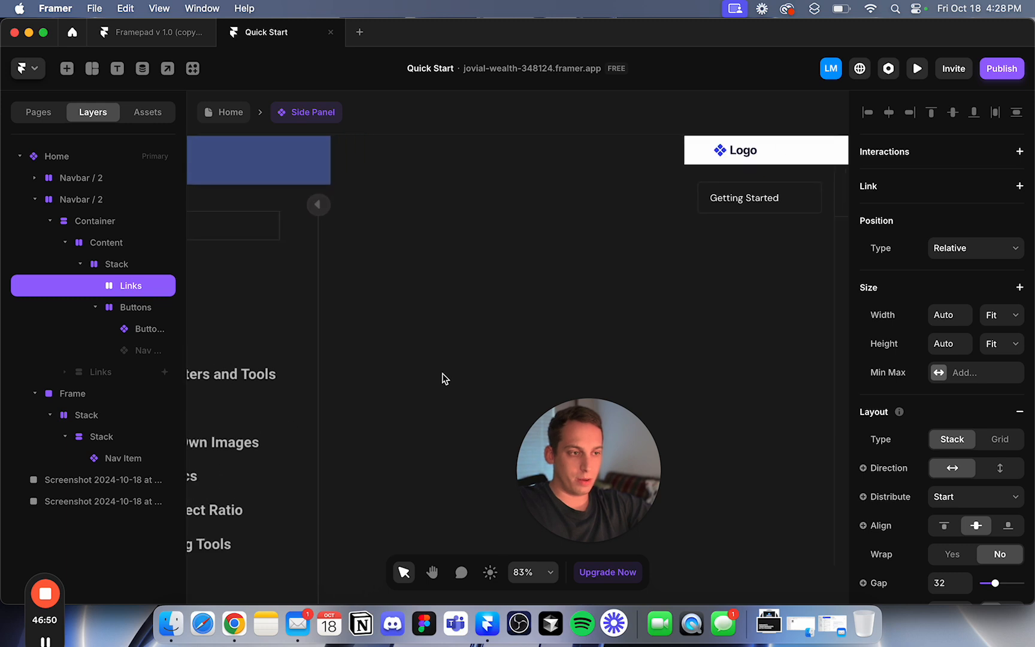
{"action": "key", "text": "i"}
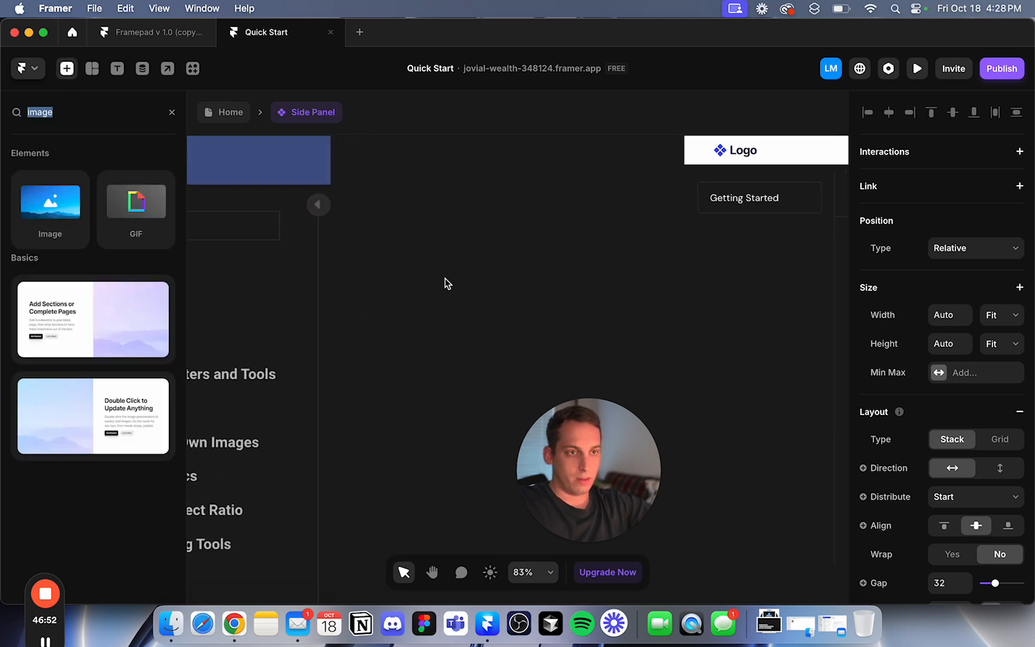
{"action": "left_click", "coordinate": [92, 68]}
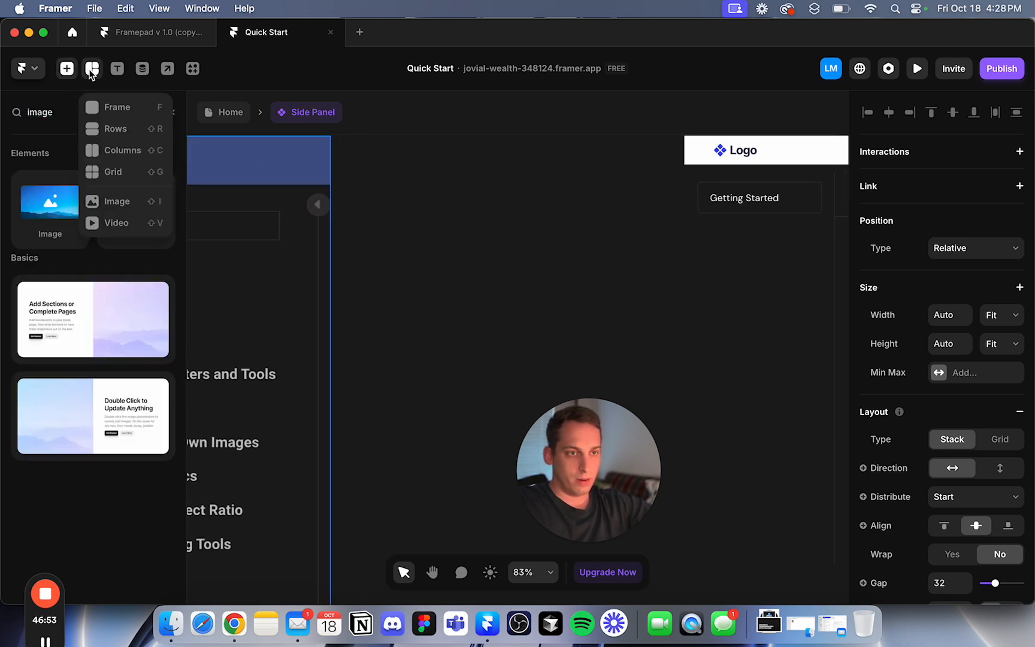
{"action": "left_click", "coordinate": [111, 132]}
{"action": "left_click_drag", "start_coordinate": [422, 243], "coordinate": [631, 275]}
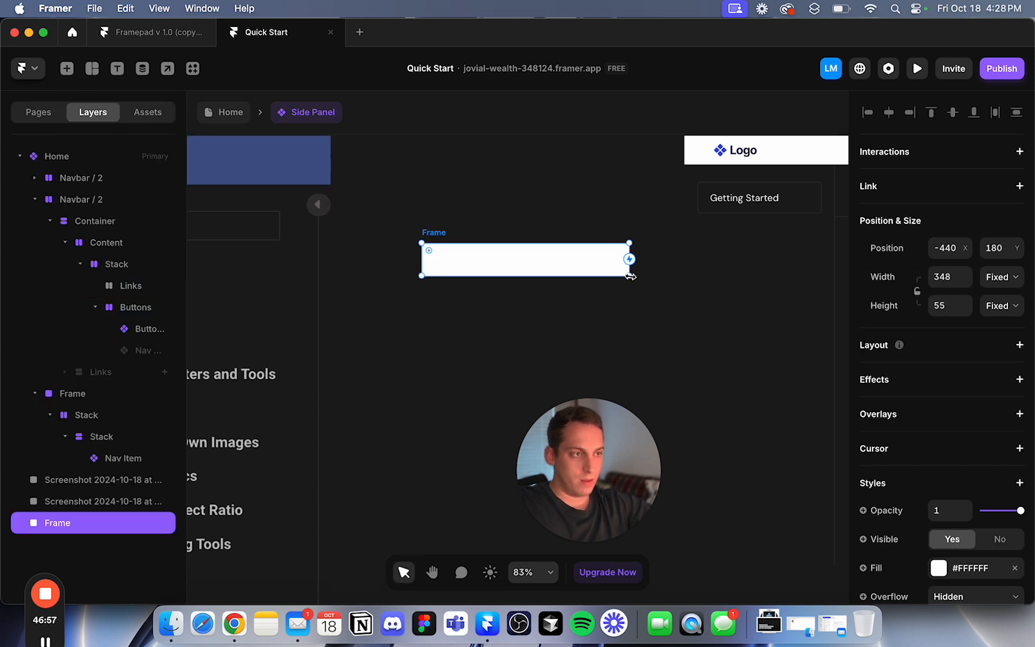
Copy the Getting Started text from the Nav Item component and return to the Side Panel component.
{"action": "left_click", "coordinate": [745, 203]}
{"action": "scroll", "coordinate": [743, 204], "scroll_direction": "right", "scroll_amount": 5}
{"action": "double_click", "coordinate": [517, 207]}
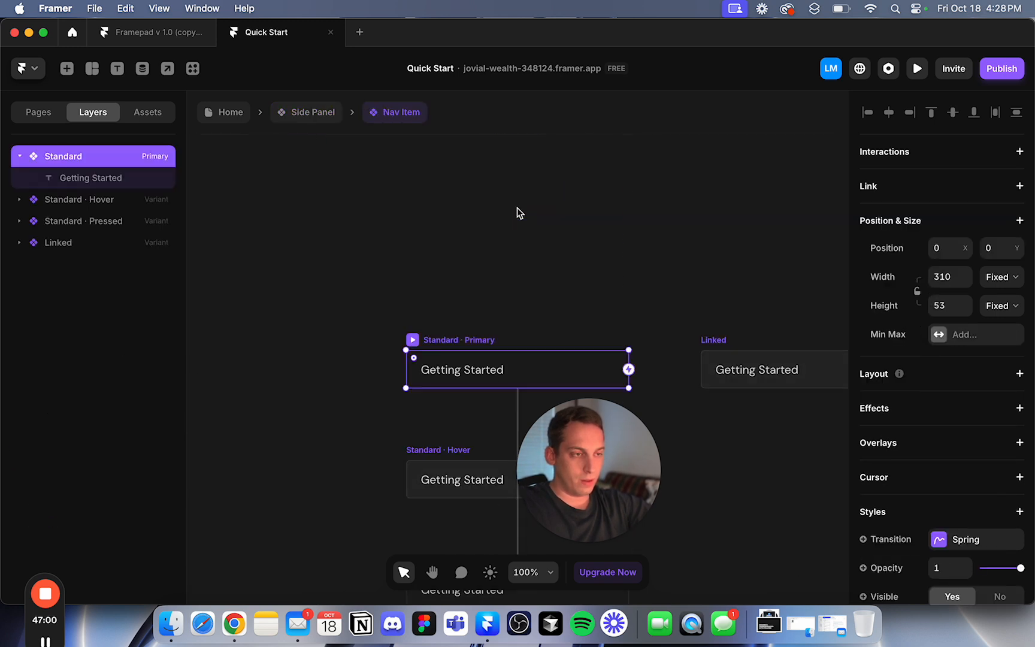
{"action": "left_click", "coordinate": [451, 373]}
{"action": "left_click", "coordinate": [313, 112]}
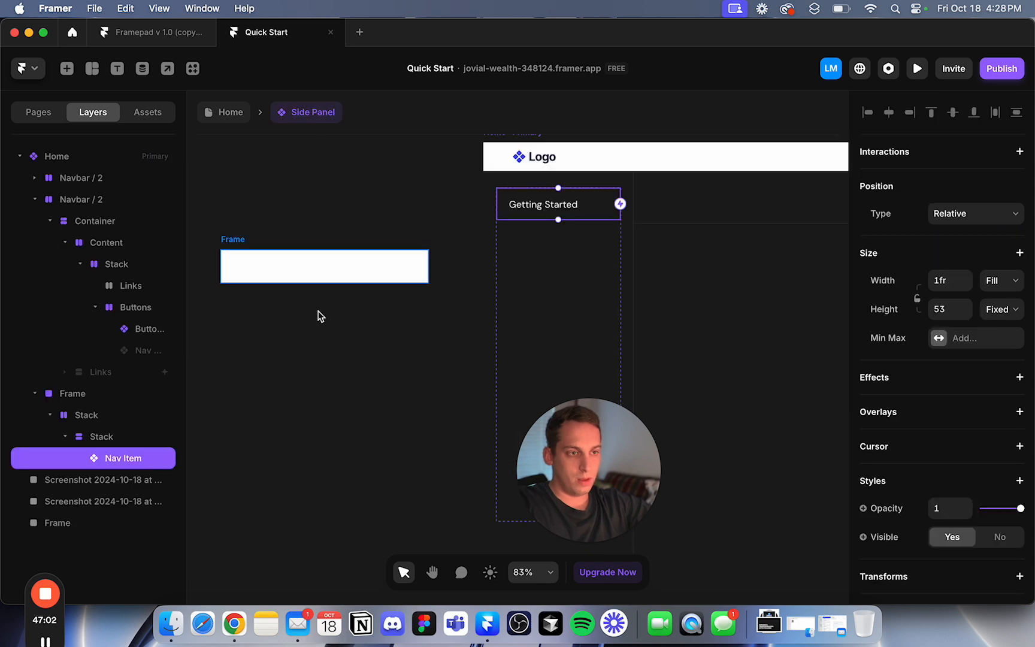
Round the corners of the separate white frame with a radius of 10.
{"action": "left_click", "coordinate": [295, 268]}
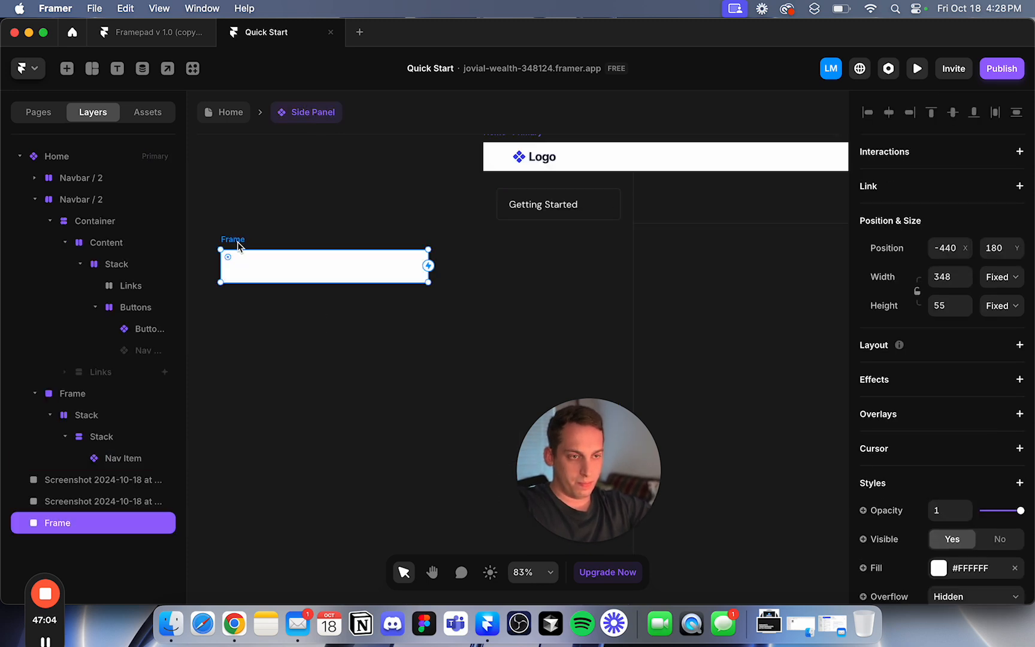
{"action": "scroll", "coordinate": [951, 427], "scroll_direction": "down", "scroll_amount": 3}
{"action": "left_click", "coordinate": [942, 442]}
{"action": "type", "text": "20"}
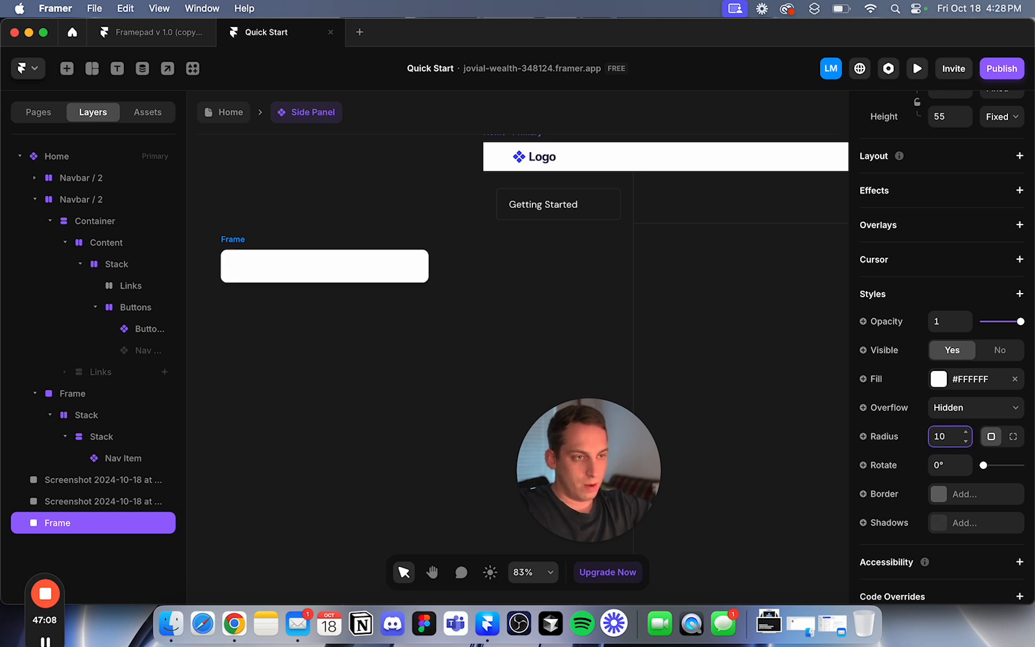
Turn the rounded white frame into a new component titled Search bar.
{"action": "right_click", "coordinate": [269, 277]}
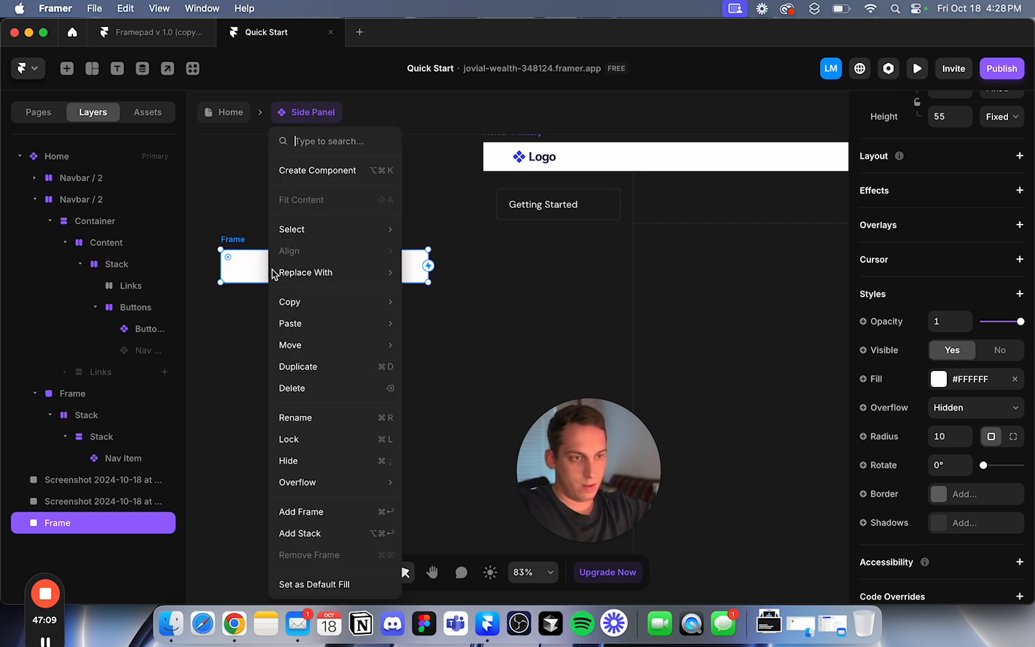
{"action": "left_click", "coordinate": [337, 170]}
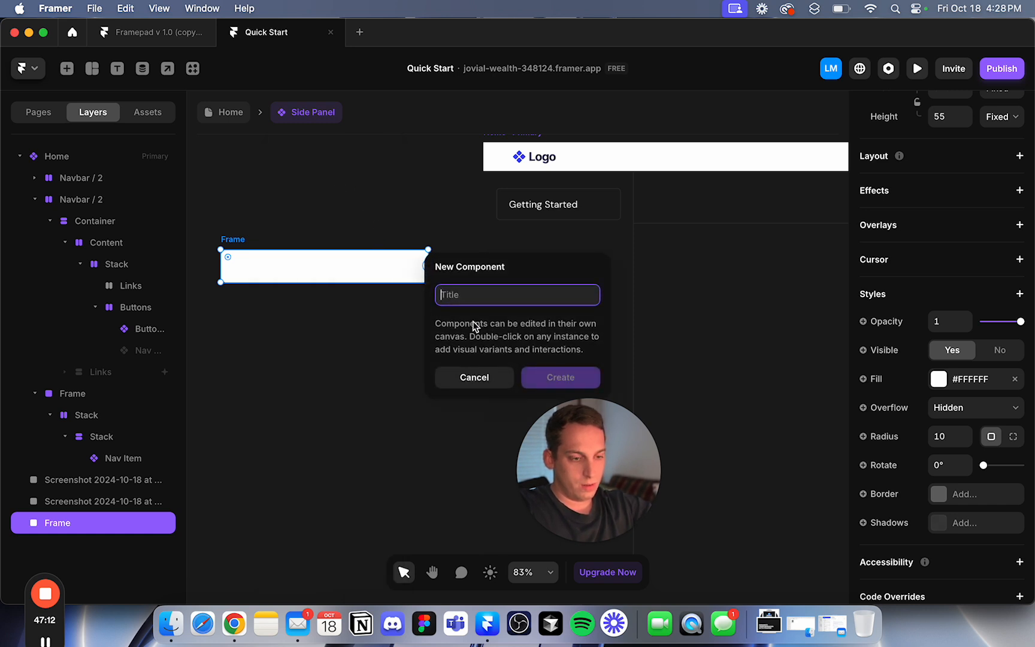
{"action": "type", "text": "Search bar"}
{"action": "key", "text": "Return"}
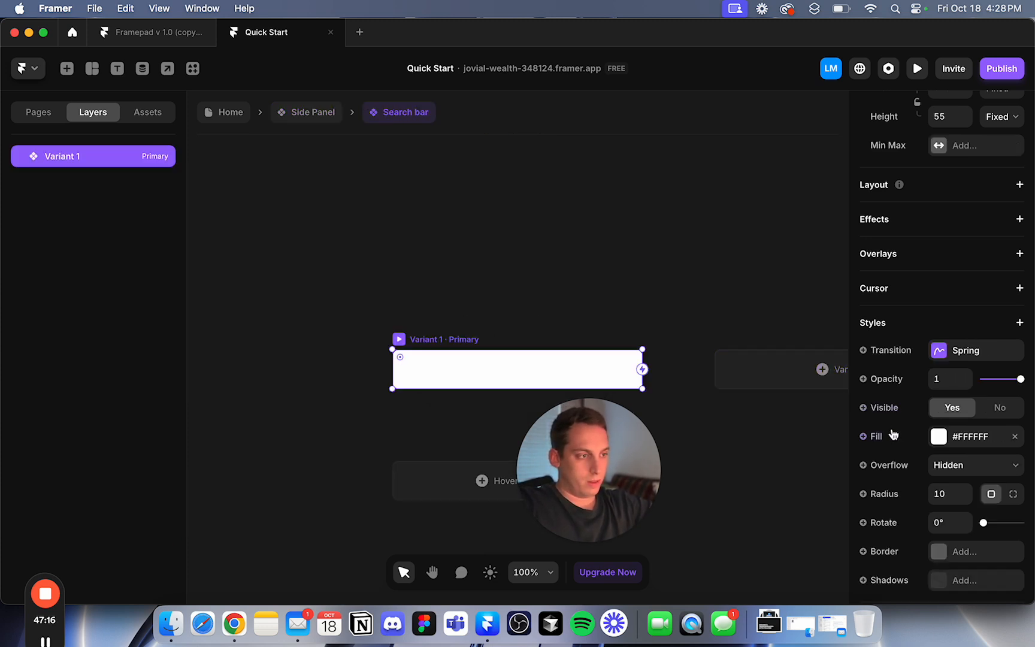
Reduce the opacity of the search bar's white #FFFFFF fill to 10%.
{"action": "left_click", "coordinate": [940, 438]}
{"action": "left_click", "coordinate": [754, 495]}
{"action": "type", "text": "10"}
{"action": "key", "text": "Return"}
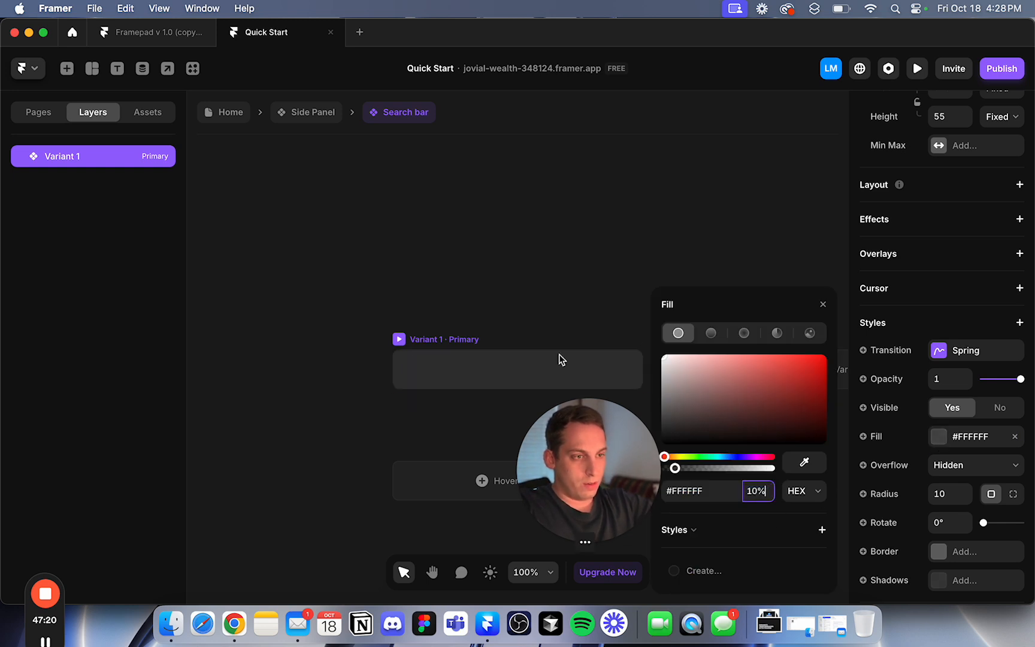
Paste the copied Getting Started text into the search bar's primary variant.
{"action": "left_click", "coordinate": [435, 265]}
{"action": "left_click", "coordinate": [450, 343]}
{"action": "key", "text": "super+c"}
{"action": "key", "text": "super+v"}
{"action": "left_click", "coordinate": [441, 306]}
{"action": "left_click", "coordinate": [442, 372]}
{"action": "key", "text": "v"}
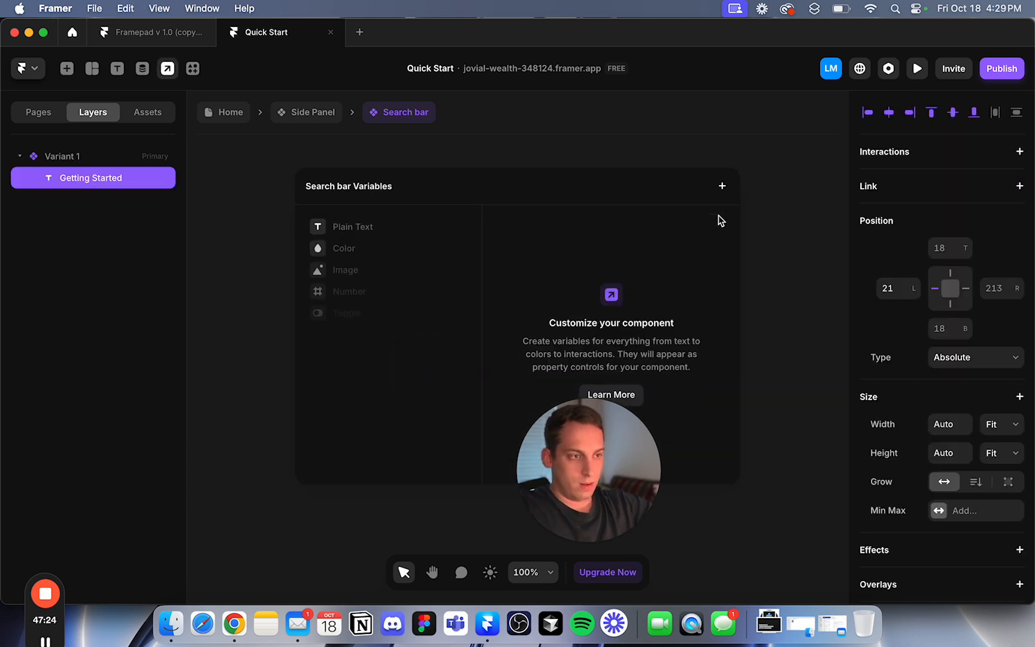
{"action": "left_click", "coordinate": [758, 194]}
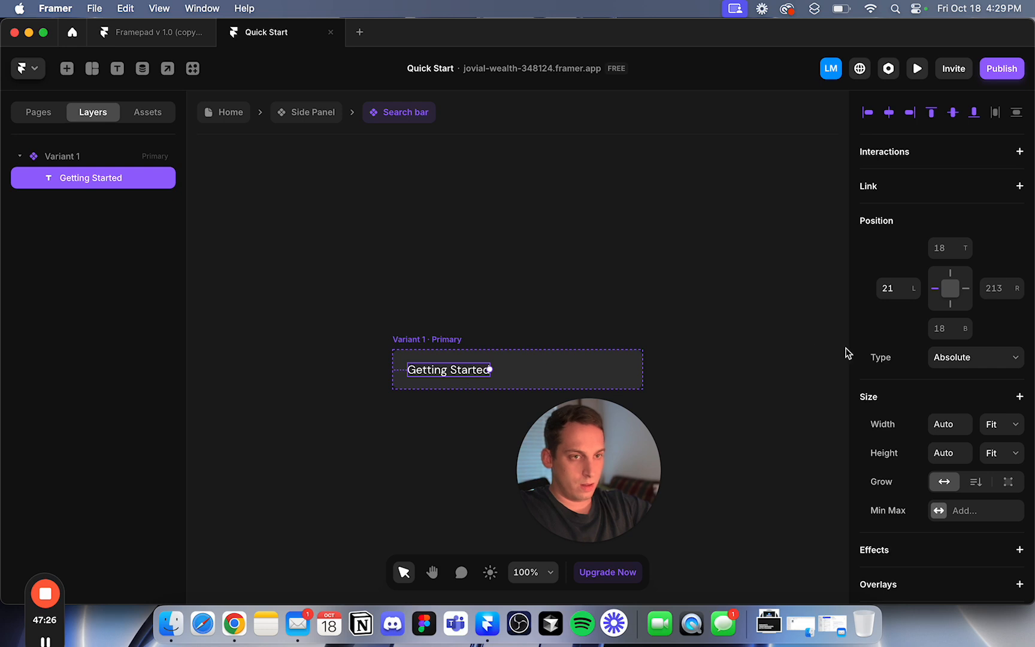
Move the Getting Started text out of the primary variant onto the empty canvas above it.
{"action": "scroll", "coordinate": [910, 401], "scroll_direction": "down", "scroll_amount": 10}
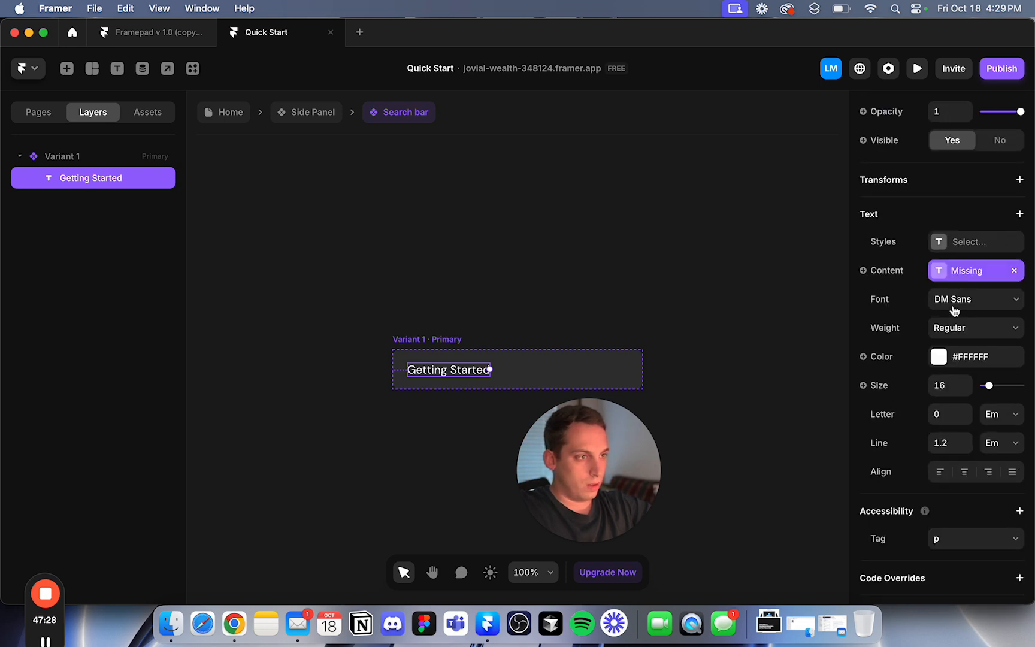
{"action": "key", "text": "v"}
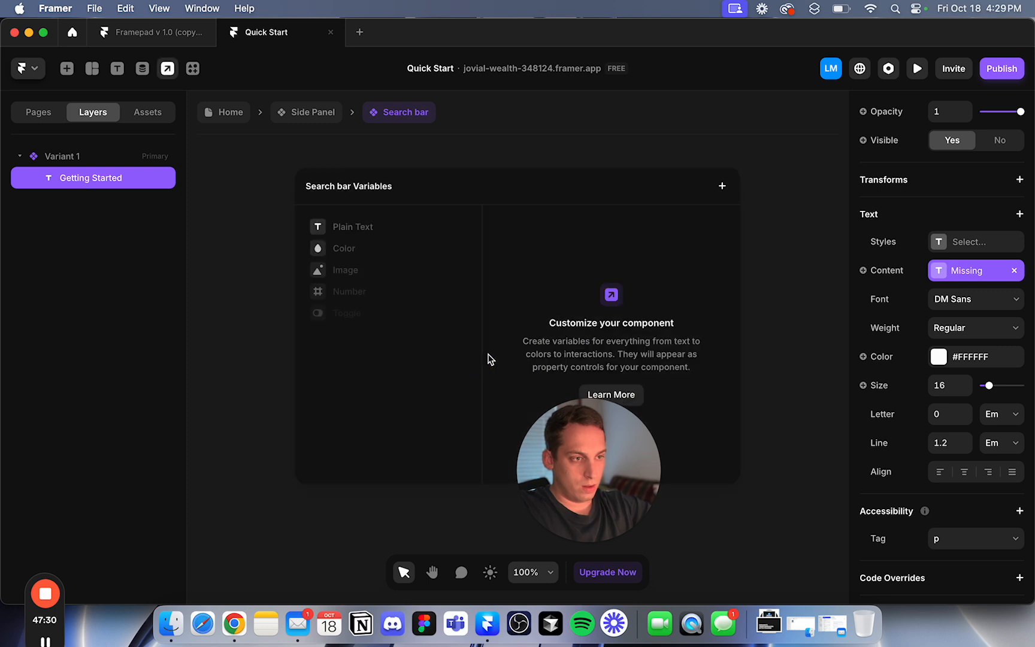
{"action": "left_click", "coordinate": [771, 284]}
{"action": "left_click_drag", "start_coordinate": [461, 375], "coordinate": [464, 272]}
{"action": "key", "text": "v"}
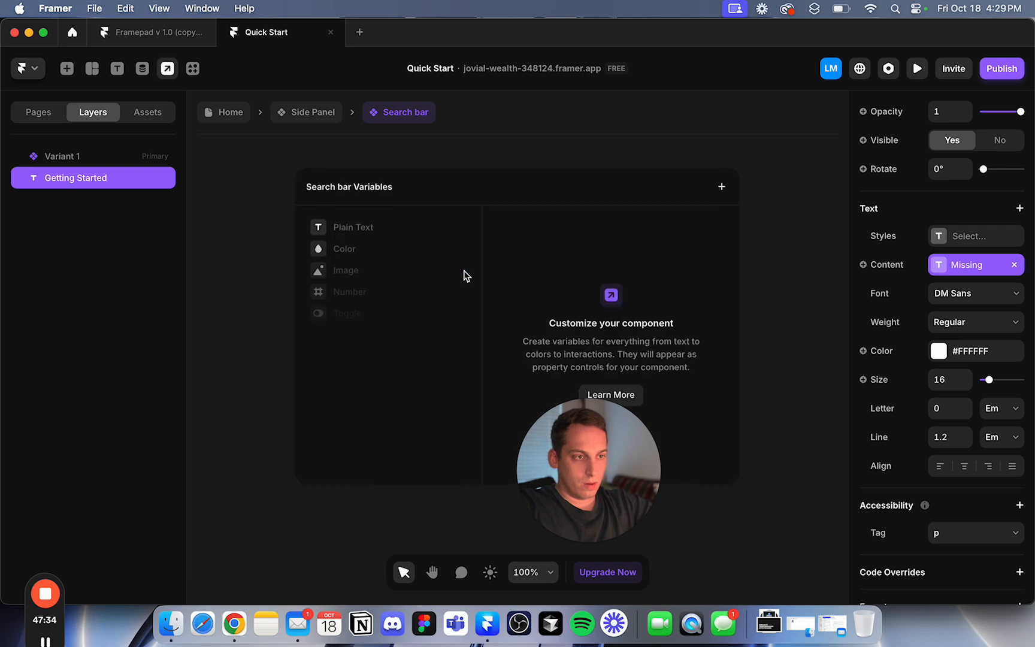
{"action": "left_click", "coordinate": [754, 183]}
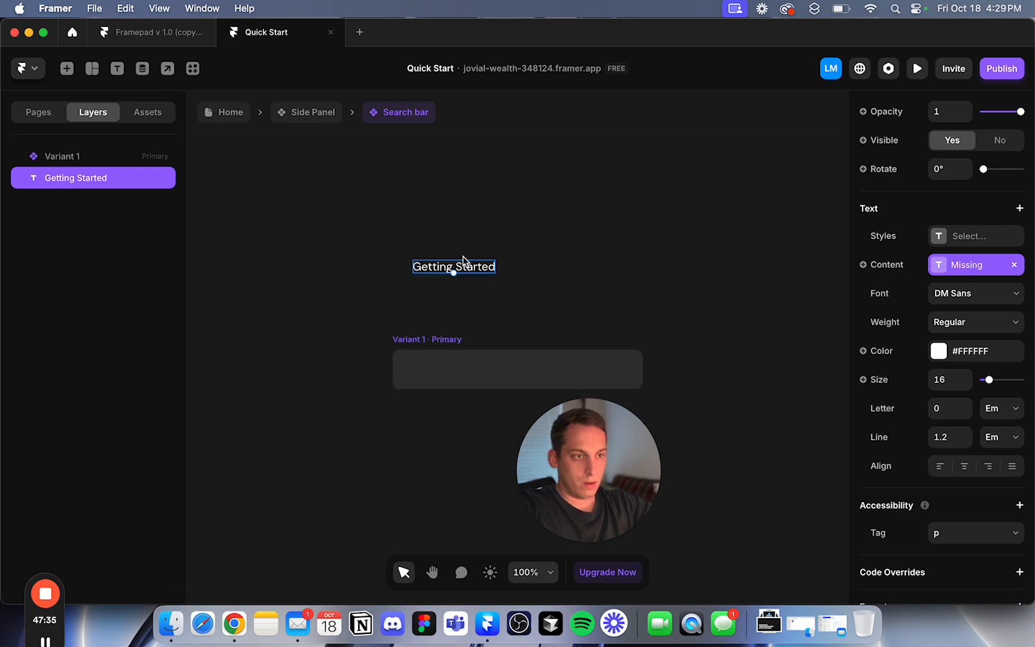
Remove the missing variable from the Getting Started text's content and replace it with "Search...".
{"action": "double_click", "coordinate": [426, 268]}
{"action": "left_click", "coordinate": [529, 125]}
{"action": "scroll", "coordinate": [969, 309], "scroll_direction": "up", "scroll_amount": 1}
{"action": "scroll", "coordinate": [970, 302], "scroll_direction": "up", "scroll_amount": 3}
{"action": "scroll", "coordinate": [916, 344], "scroll_direction": "down", "scroll_amount": 1}
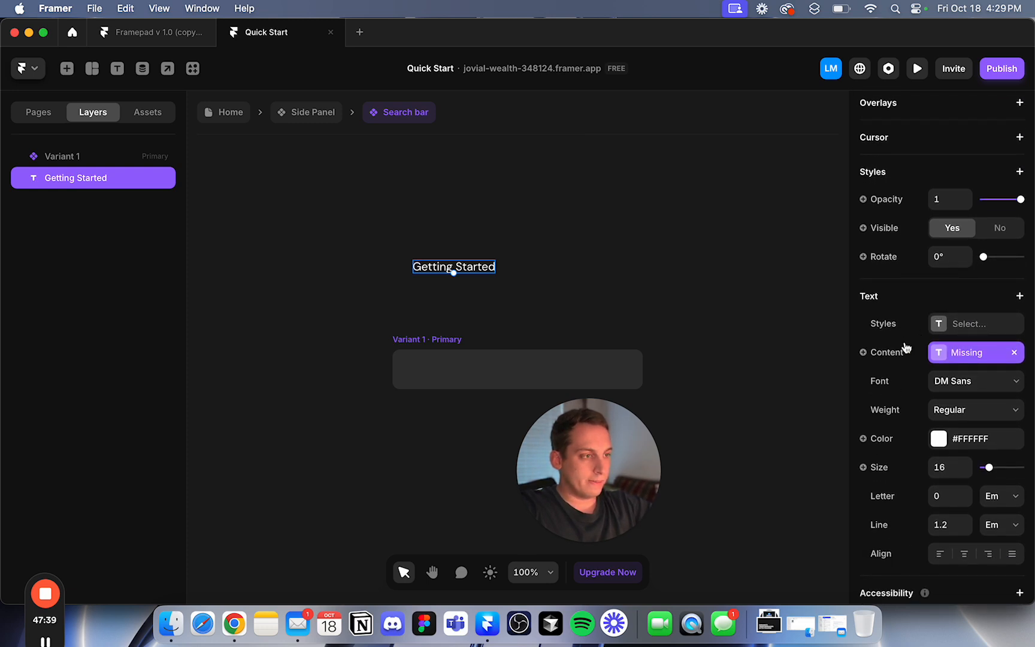
{"action": "left_click", "coordinate": [1017, 352]}
{"action": "left_click", "coordinate": [965, 352]}
{"action": "type", "text": "Search..."}
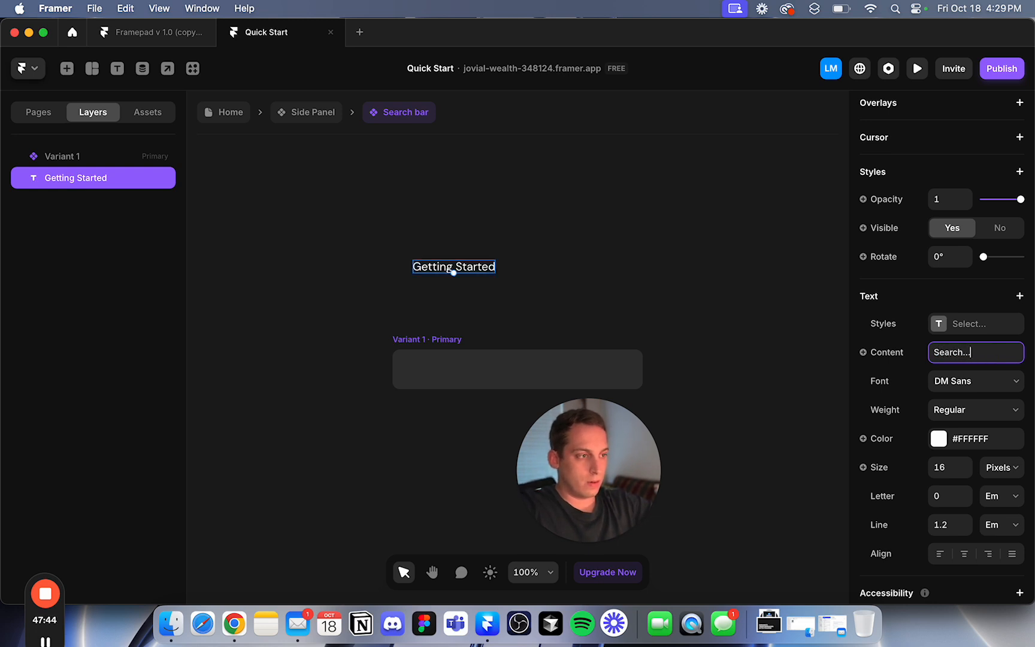
Place the Search... text inside the search bar's primary variant near its left edge, vertically centred.
{"action": "left_click", "coordinate": [727, 248]}
{"action": "left_click_drag", "start_coordinate": [447, 271], "coordinate": [440, 375]}
{"action": "left_click", "coordinate": [451, 316]}
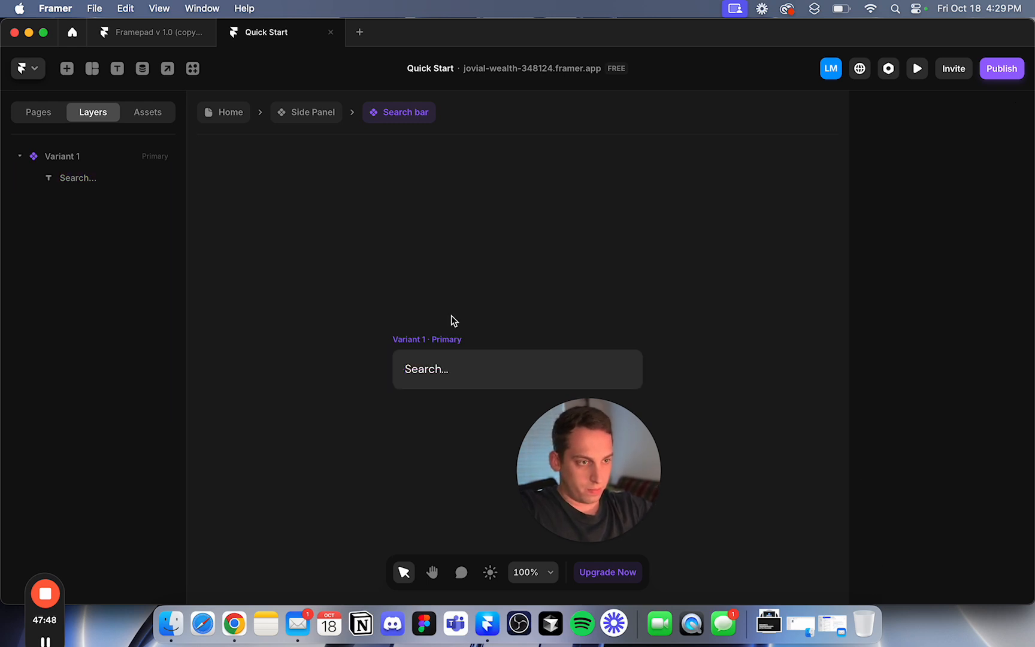
Find the icon elements and insert a Material icon on the canvas above the search bar.
{"action": "scroll", "coordinate": [496, 315], "scroll_direction": "right", "scroll_amount": 1}
{"action": "scroll", "coordinate": [496, 315], "scroll_direction": "down", "scroll_amount": 1}
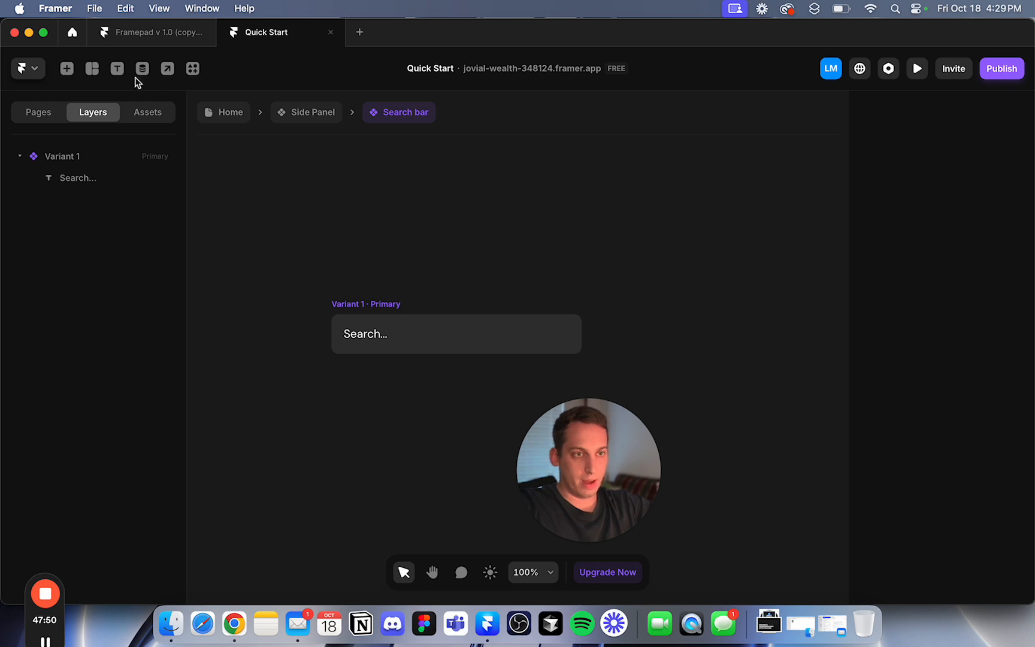
{"action": "left_click", "coordinate": [67, 68]}
{"action": "type", "text": "icon"}
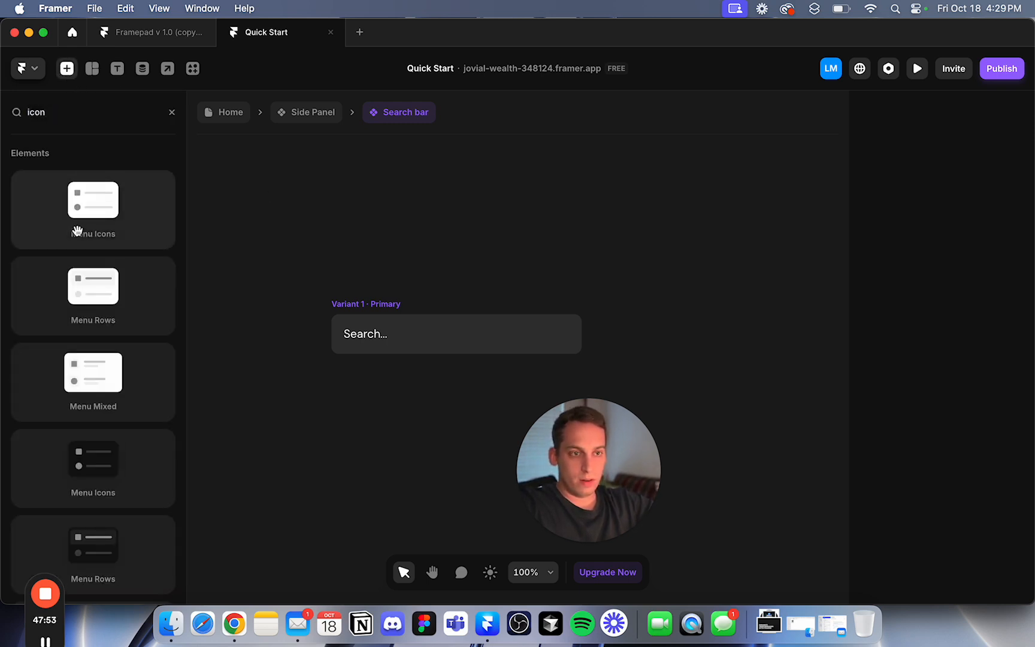
{"action": "scroll", "coordinate": [76, 231], "scroll_direction": "down", "scroll_amount": 6}
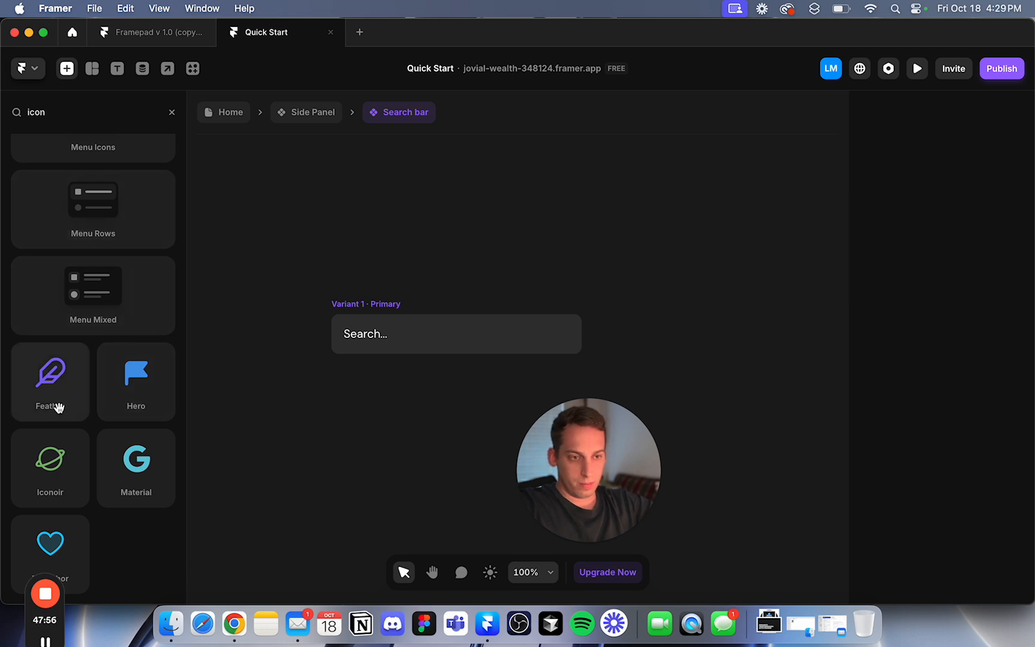
{"action": "left_click_drag", "start_coordinate": [119, 463], "coordinate": [395, 236]}
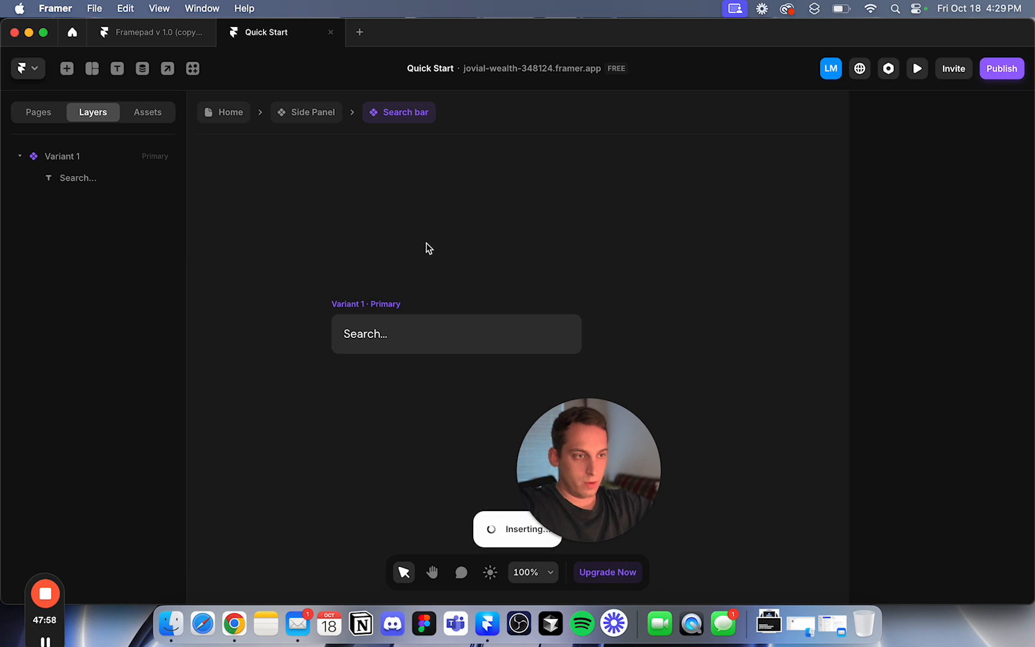
Change the Material icon's name to Search.
{"action": "scroll", "coordinate": [977, 427], "scroll_direction": "down", "scroll_amount": 4}
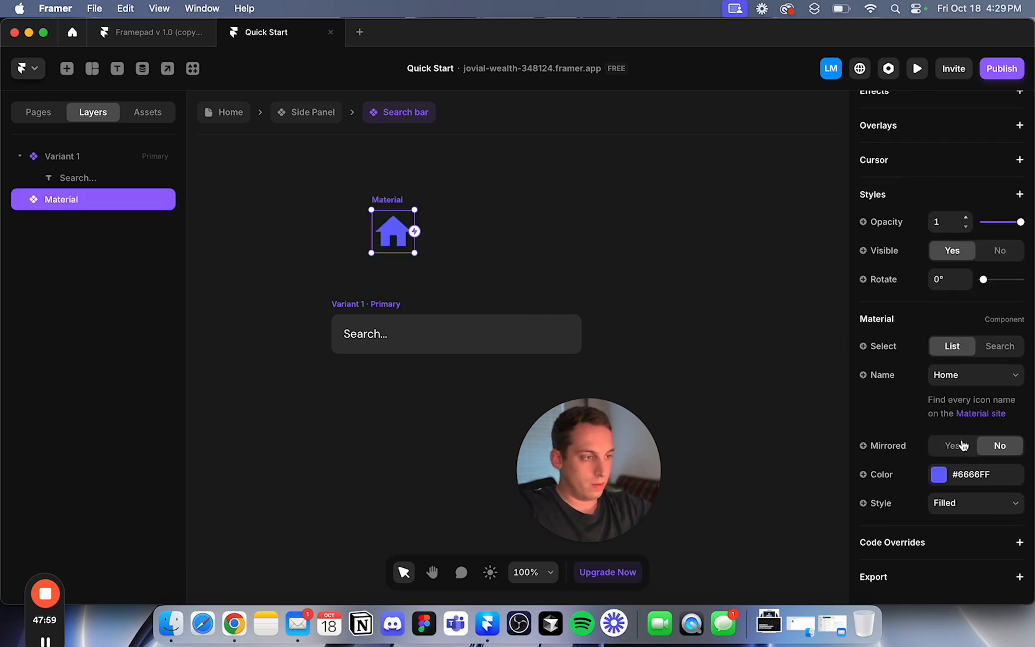
{"action": "left_click", "coordinate": [971, 383]}
{"action": "scroll", "coordinate": [971, 383], "scroll_direction": "down", "scroll_amount": 20}
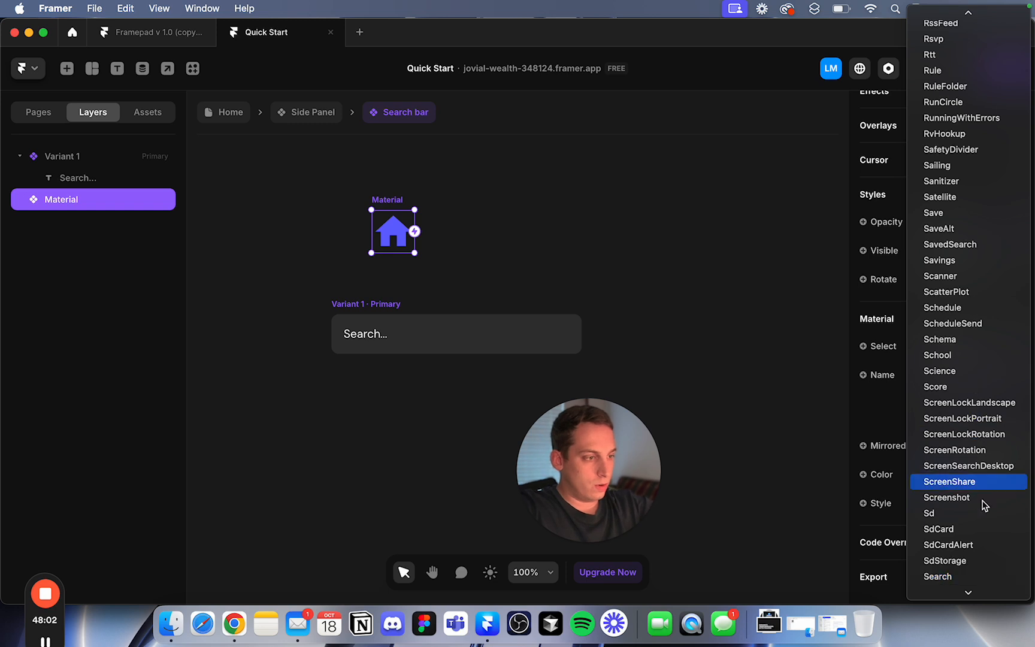
{"action": "scroll", "coordinate": [958, 557], "scroll_direction": "down", "scroll_amount": 3}
{"action": "left_click", "coordinate": [952, 528]}
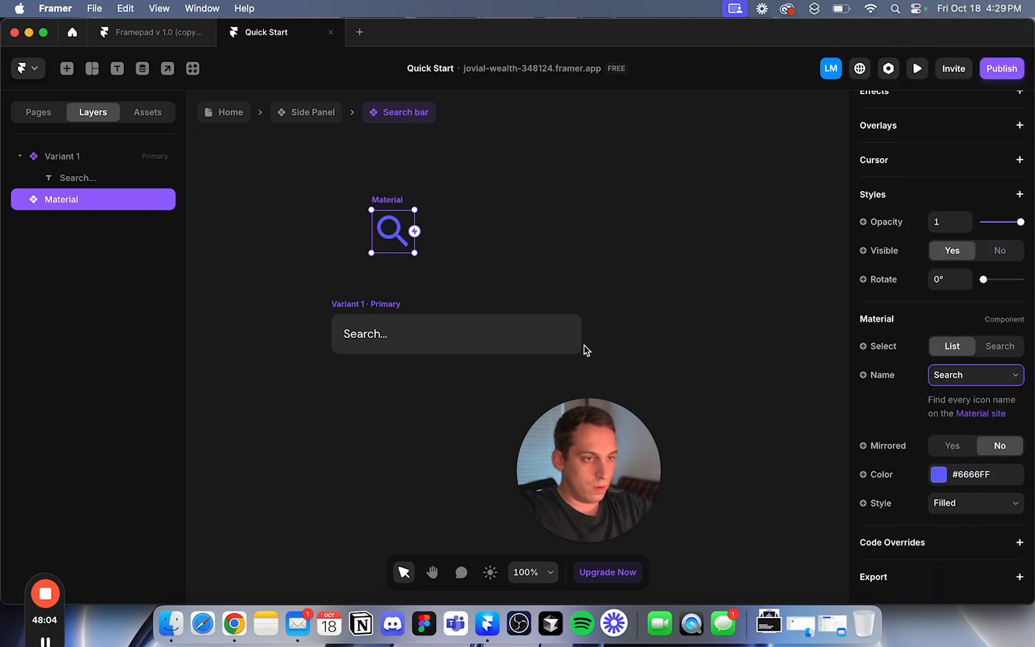
Recolour the search icon white (#FFFFFF) and fit it inside the right end of the search bar.
{"action": "left_click", "coordinate": [940, 478]}
{"action": "left_click_drag", "start_coordinate": [796, 383], "coordinate": [575, 298]}
{"action": "left_click", "coordinate": [464, 238]}
{"action": "left_click_drag", "start_coordinate": [384, 235], "coordinate": [573, 324]}
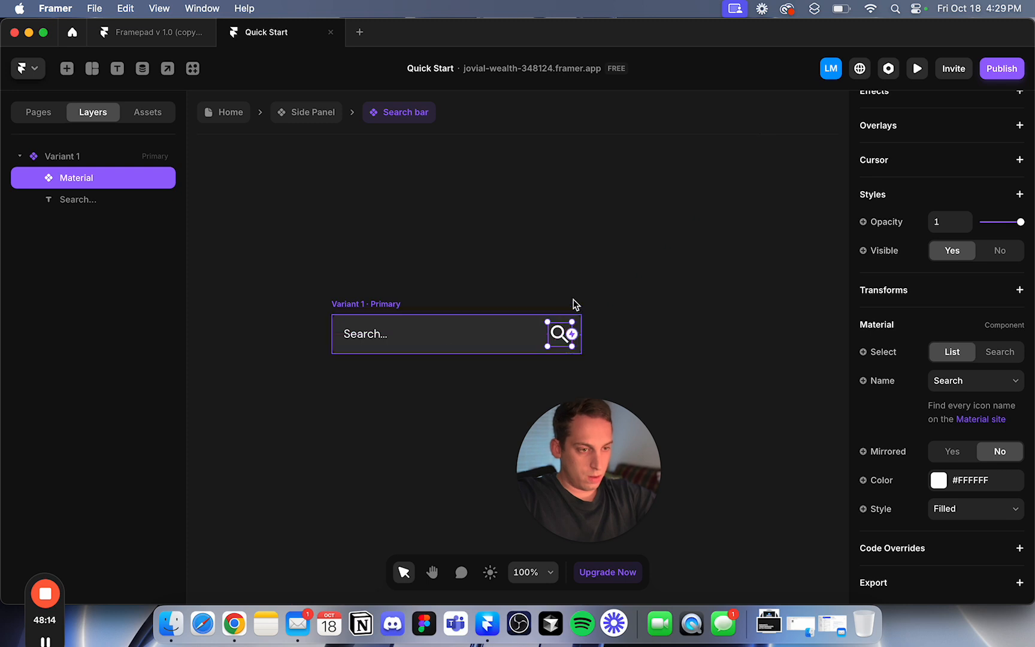
Shrink the magnifier icon slightly at the right end of the search bar.
{"action": "key", "text": "Escape"}
{"action": "left_click", "coordinate": [471, 254]}
{"action": "left_click", "coordinate": [605, 320]}
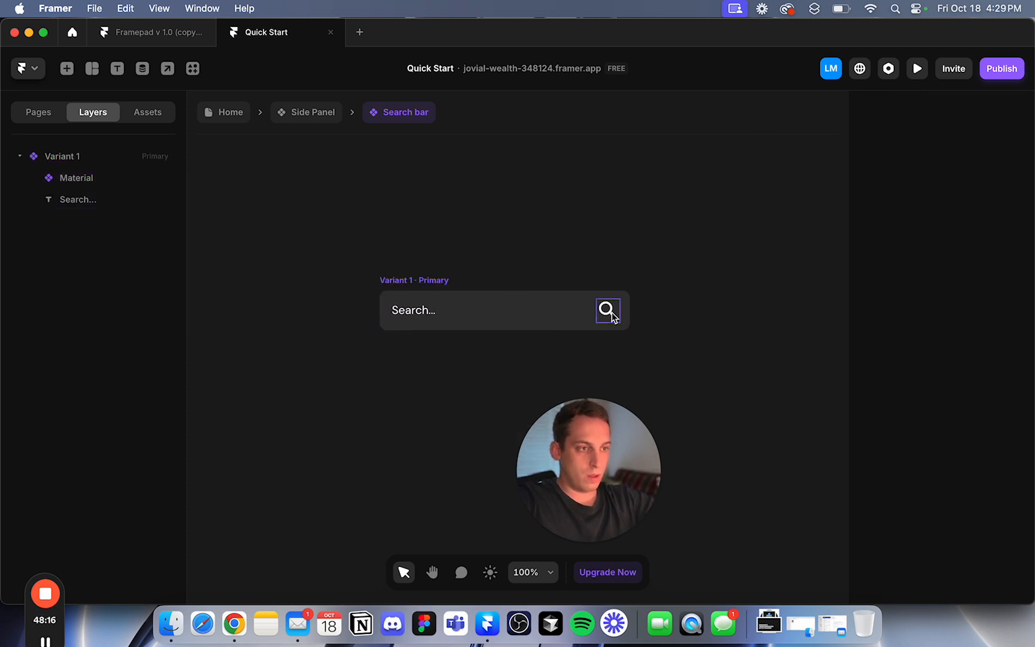
{"action": "scroll", "coordinate": [623, 291], "scroll_direction": "up", "scroll_amount": 5}
{"action": "left_click_drag", "start_coordinate": [619, 301], "coordinate": [615, 305]}
{"action": "left_click", "coordinate": [610, 238]}
{"action": "scroll", "coordinate": [610, 238], "scroll_direction": "down", "scroll_amount": 5}
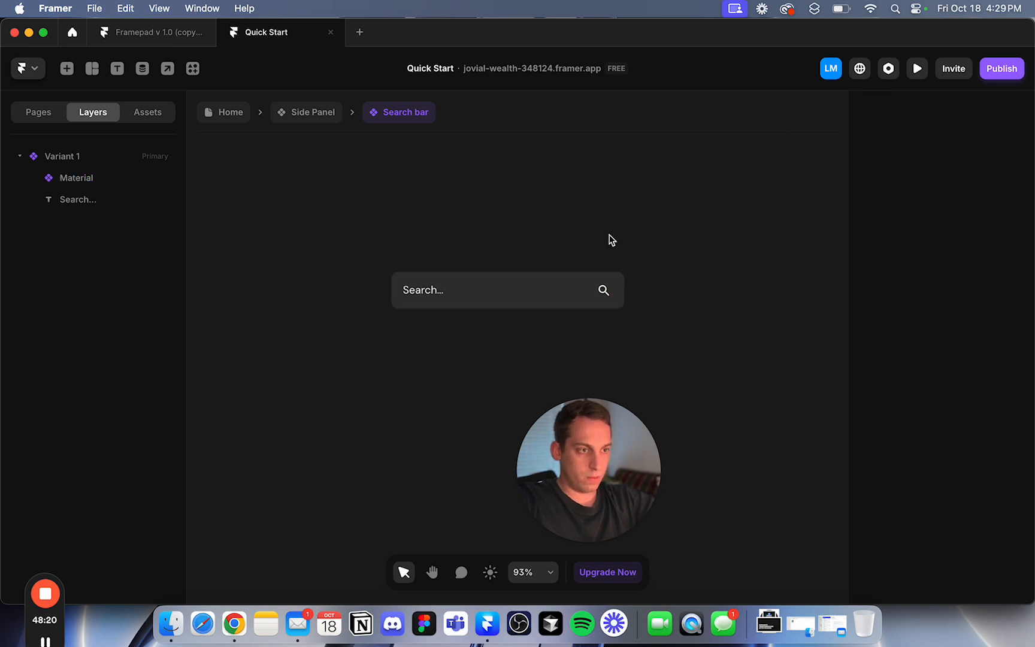
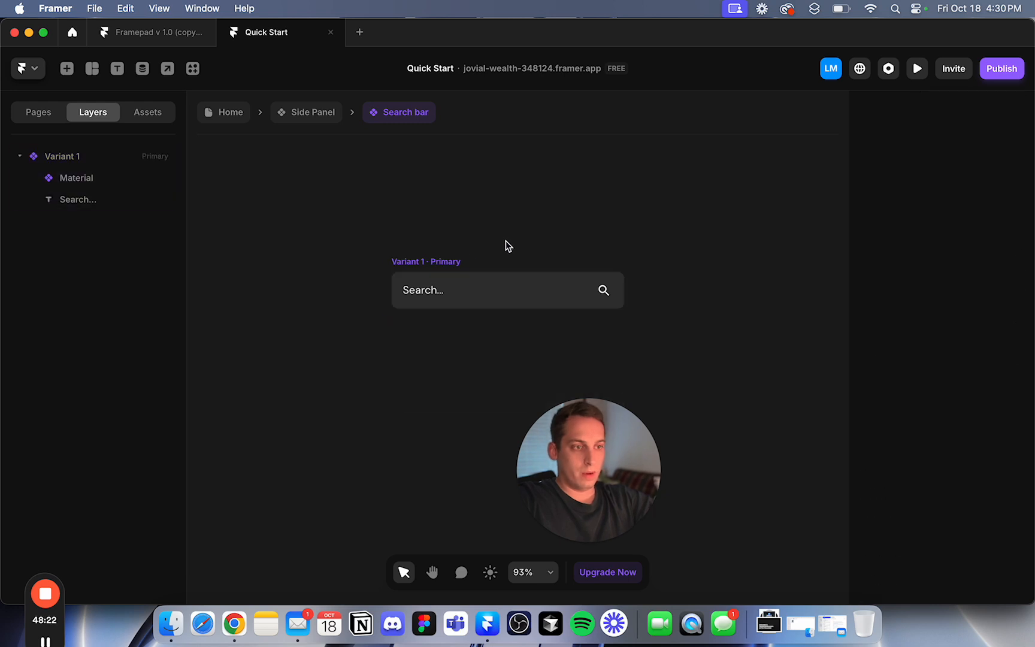
Find the Search element and insert it into the search bar's primary variant.
{"action": "left_click", "coordinate": [66, 69]}
{"action": "type", "text": "searc"}
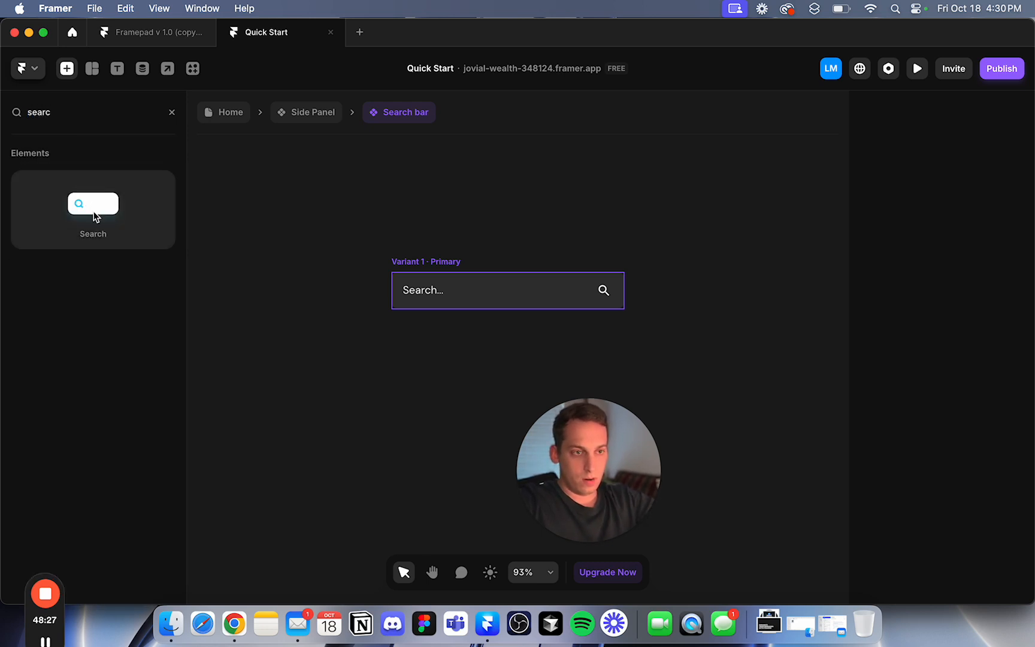
{"action": "left_click_drag", "start_coordinate": [94, 217], "coordinate": [391, 295]}
Change the Search element's sizing inside the search bar and set its width to 100.
{"action": "left_click", "coordinate": [1001, 355]}
{"action": "left_click", "coordinate": [1004, 371]}
{"action": "left_click", "coordinate": [1001, 384]}
{"action": "key", "text": "Escape"}
{"action": "left_click", "coordinate": [955, 360]}
{"action": "type", "text": "100"}
{"action": "key", "text": "Tab"}
{"action": "type", "text": "1"}
{"action": "key", "text": "Return"}
{"action": "left_click", "coordinate": [633, 242]}
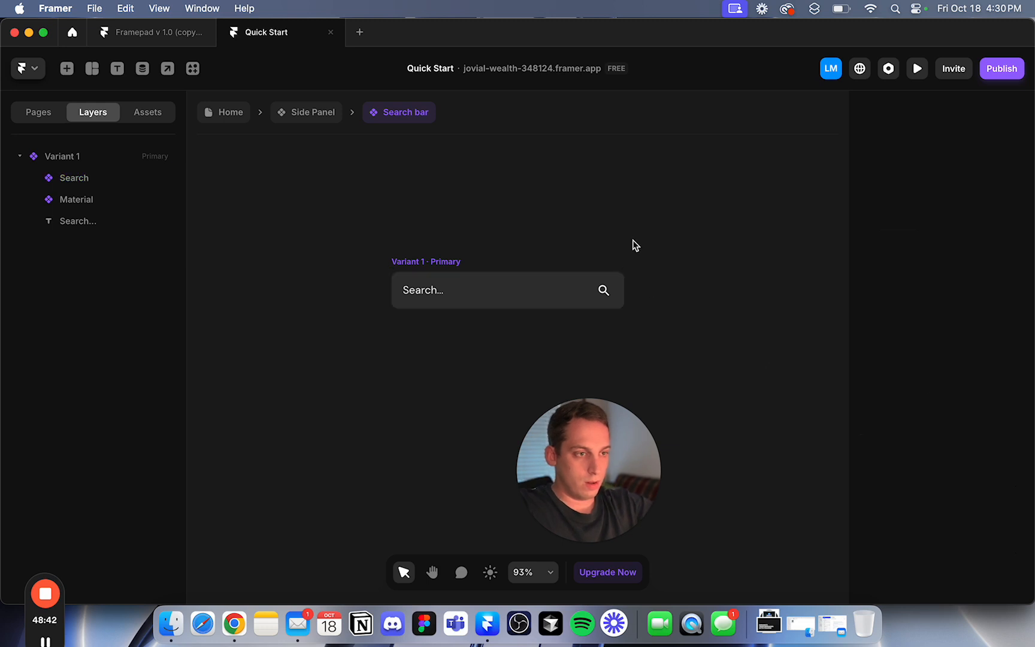
Return to the Side Panel component and move the Search bar into the lower navbar's Stack, before the Links stack.
{"action": "left_click", "coordinate": [436, 265]}
{"action": "left_click", "coordinate": [442, 239]}
{"action": "left_click", "coordinate": [439, 259]}
{"action": "scroll", "coordinate": [458, 239], "scroll_direction": "right", "scroll_amount": 3}
{"action": "scroll", "coordinate": [458, 240], "scroll_direction": "down", "scroll_amount": 3}
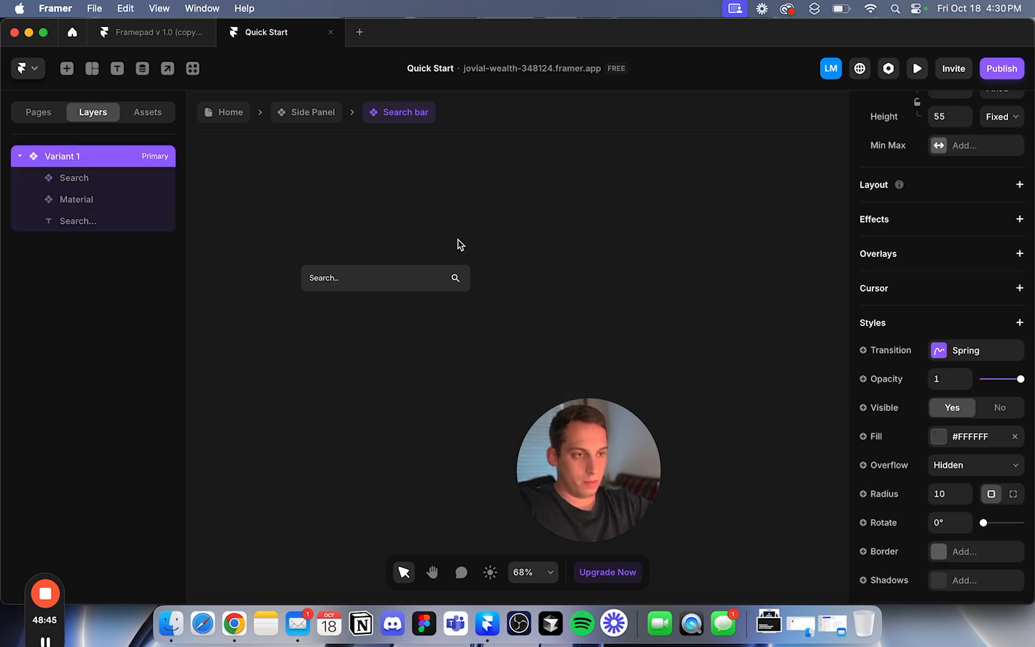
{"action": "left_click", "coordinate": [304, 113]}
{"action": "left_click", "coordinate": [296, 226]}
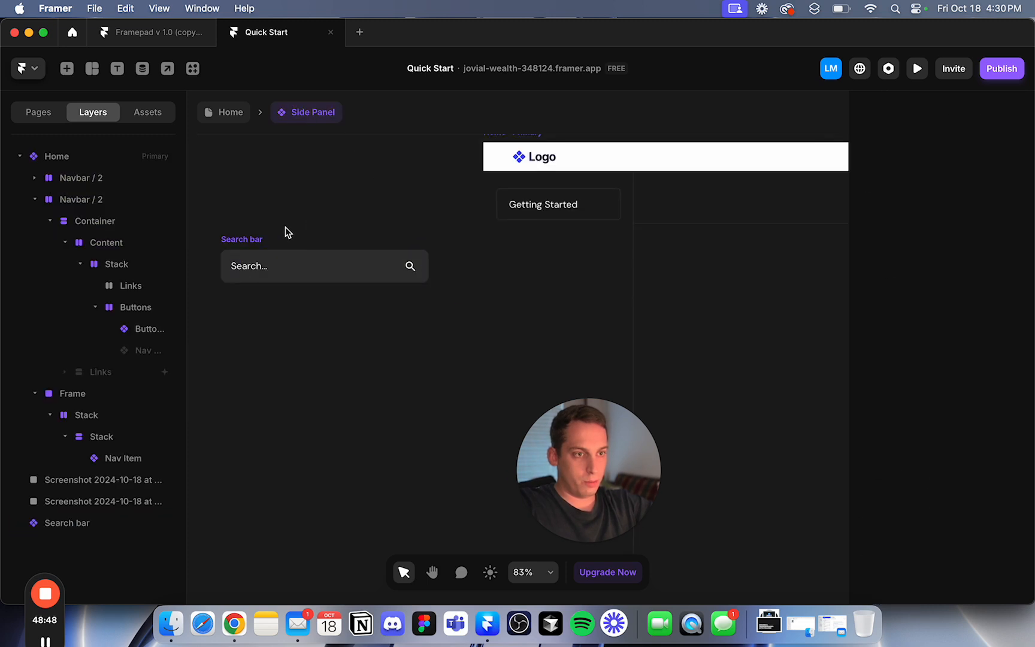
{"action": "left_click_drag", "start_coordinate": [248, 239], "coordinate": [686, 191]}
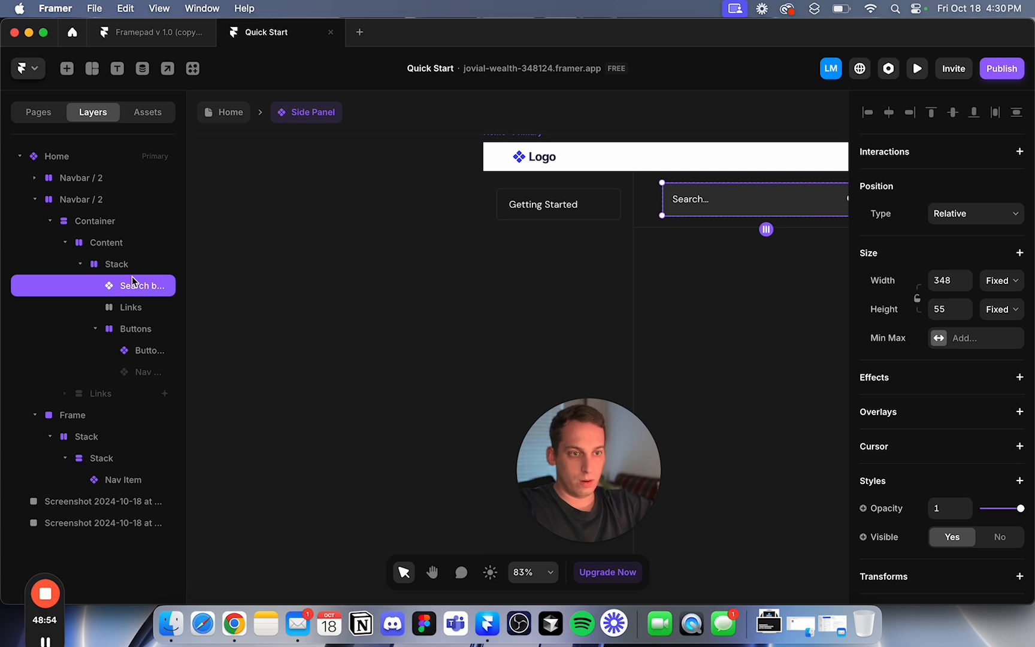
Delete the empty Links stack between the Search bar and the Buttons in the lower navbar.
{"action": "scroll", "coordinate": [575, 273], "scroll_direction": "right", "scroll_amount": 5}
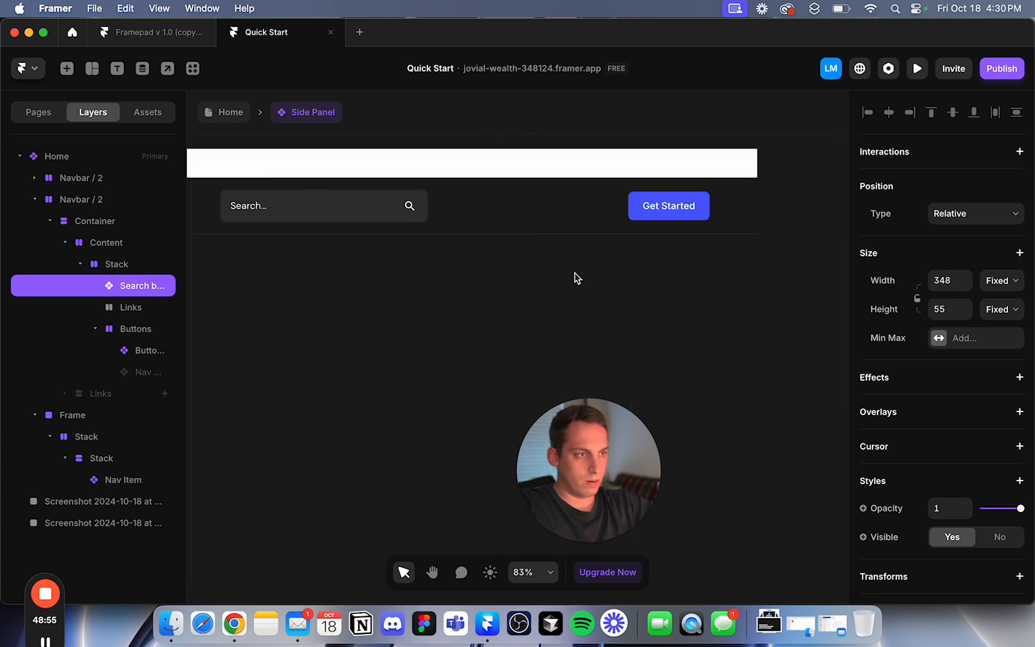
{"action": "left_click", "coordinate": [130, 309]}
{"action": "key", "text": "Delete"}
{"action": "left_click", "coordinate": [648, 181]}
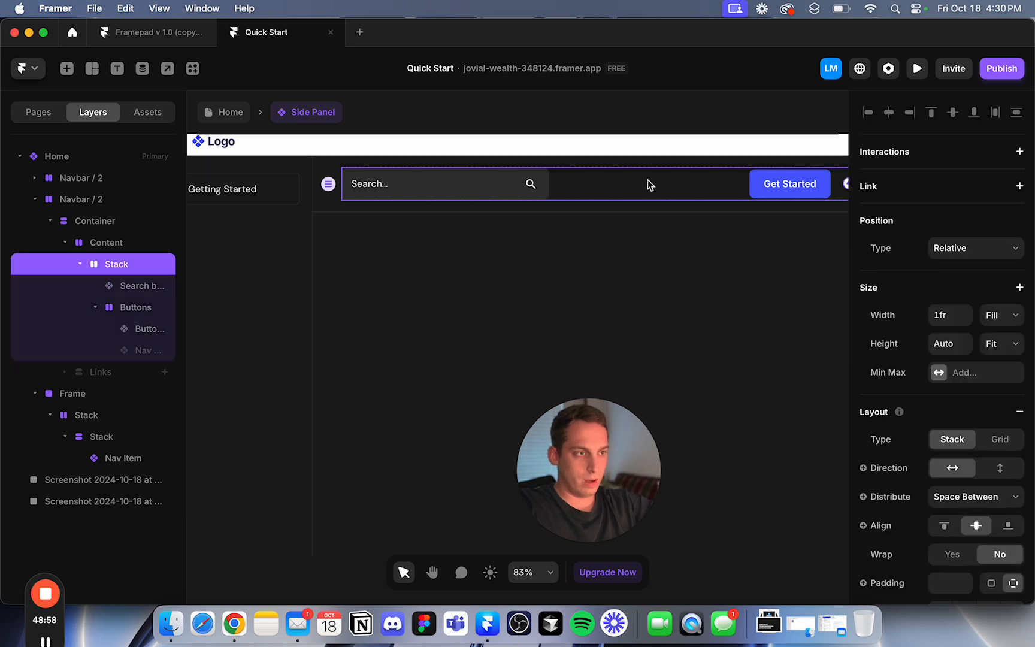
Try the Space Around distribution on the lower navbar's Stack and return it to Space Between.
{"action": "scroll", "coordinate": [734, 176], "scroll_direction": "right", "scroll_amount": 3}
{"action": "scroll", "coordinate": [735, 176], "scroll_direction": "up", "scroll_amount": 1}
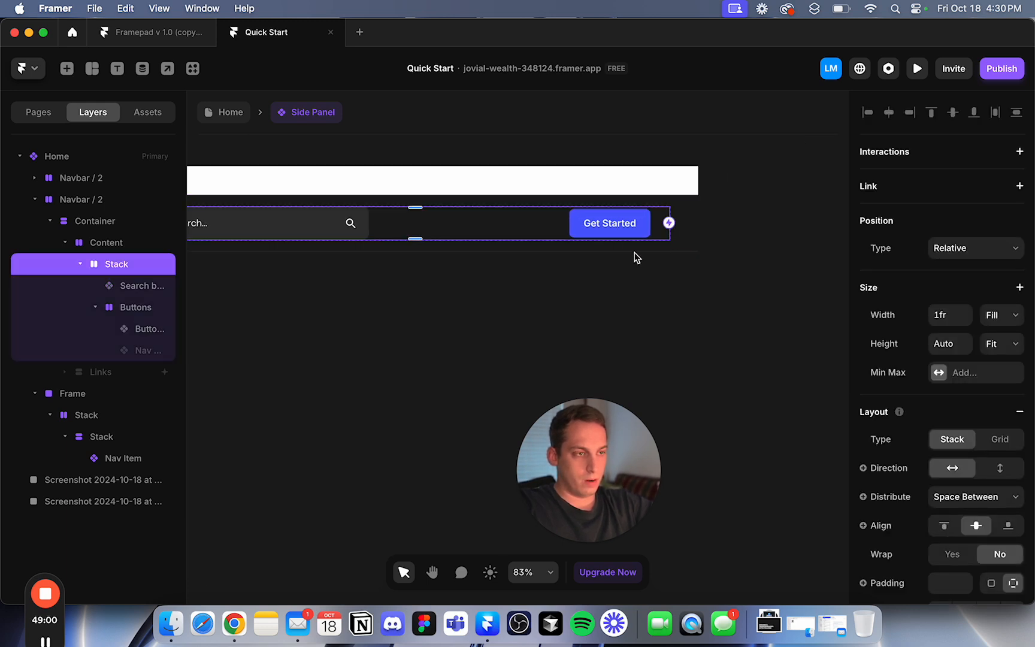
{"action": "scroll", "coordinate": [552, 233], "scroll_direction": "left", "scroll_amount": 3}
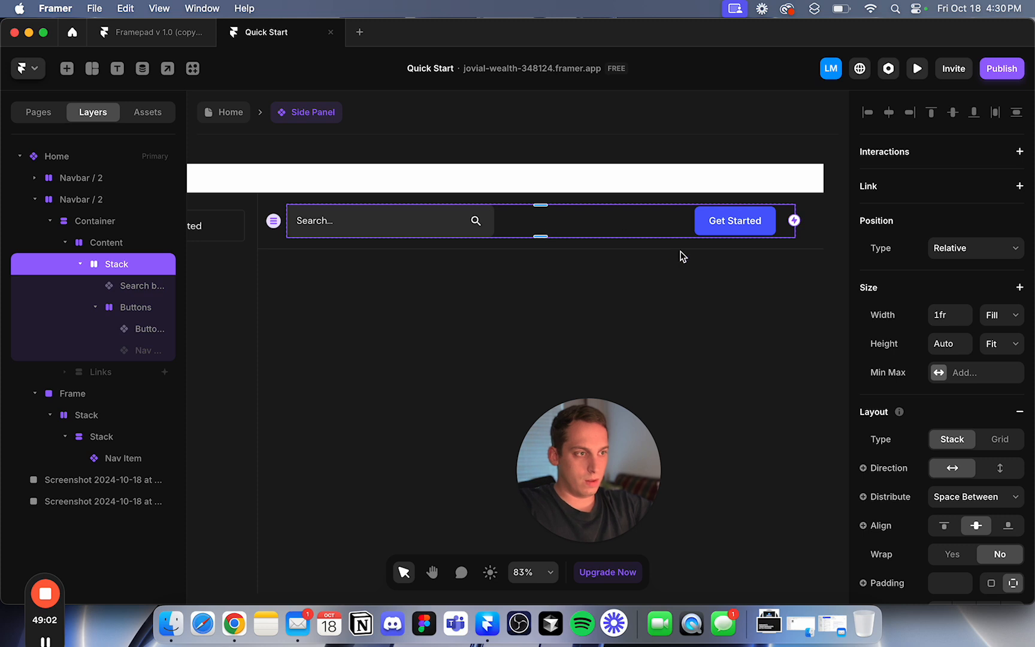
{"action": "scroll", "coordinate": [958, 399], "scroll_direction": "down", "scroll_amount": 3}
{"action": "left_click", "coordinate": [1011, 409]}
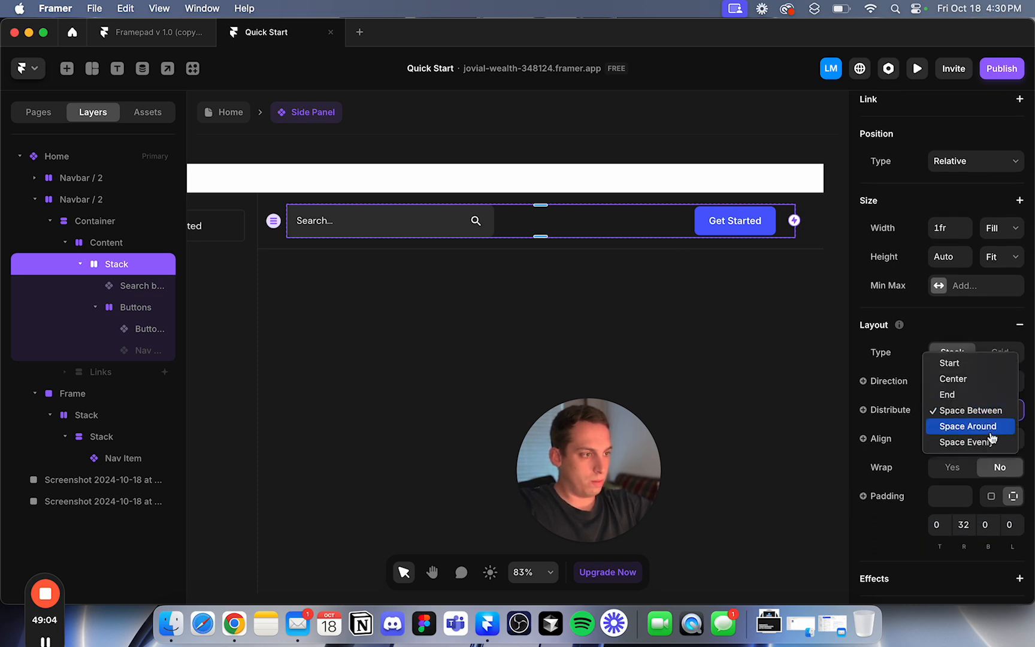
{"action": "left_click", "coordinate": [990, 432]}
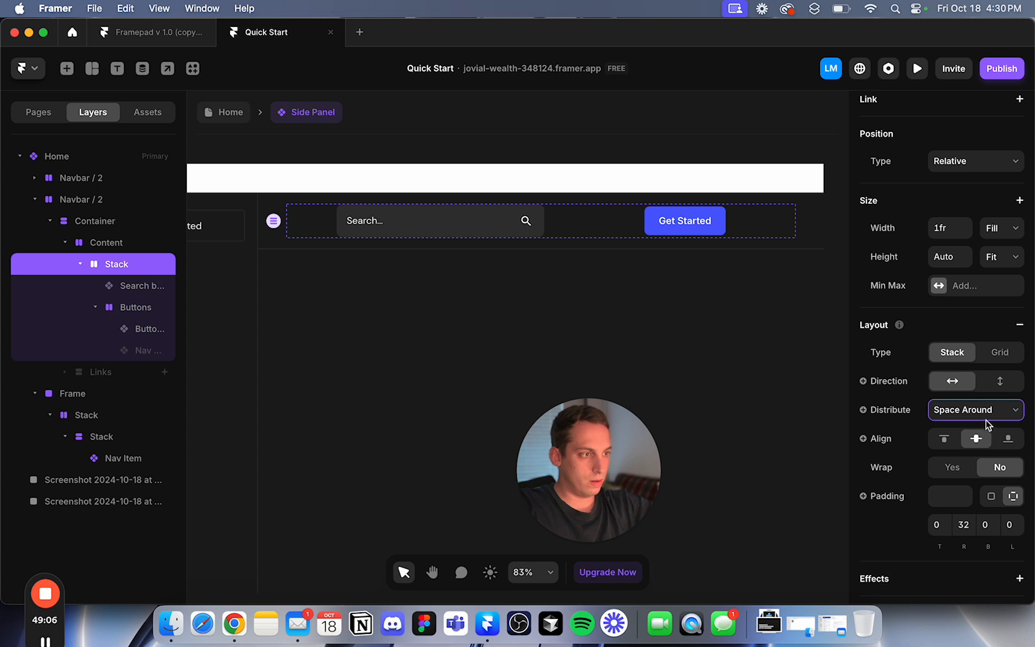
{"action": "left_click", "coordinate": [985, 420]}
{"action": "left_click", "coordinate": [982, 393]}
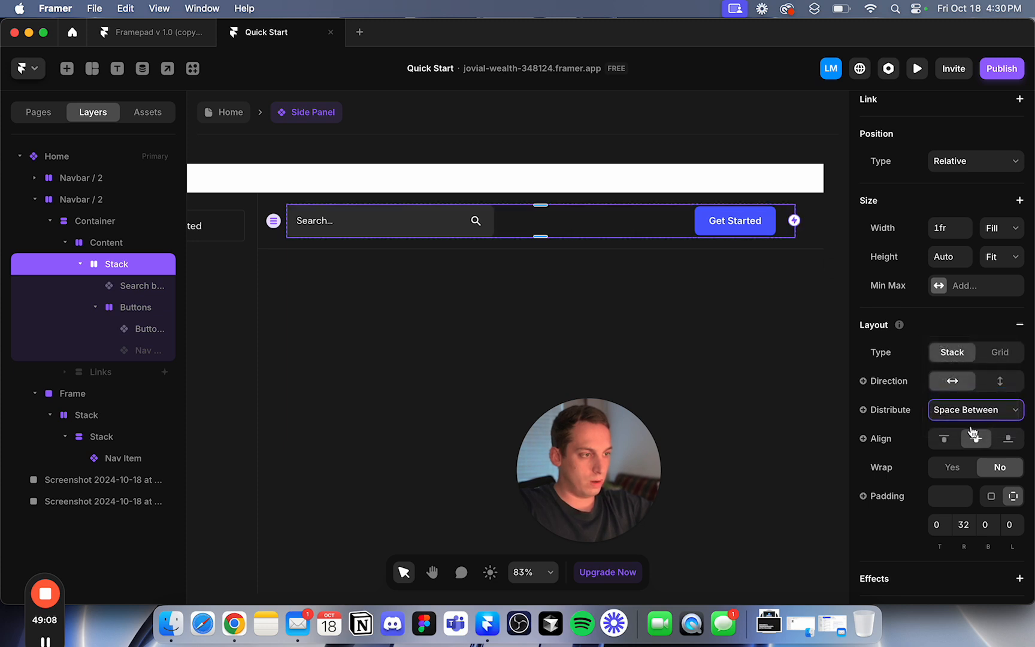
Set the right padding of the lower navbar's Stack to 0 and go back to the Home page.
{"action": "left_click", "coordinate": [963, 525]}
{"action": "type", "text": "0"}
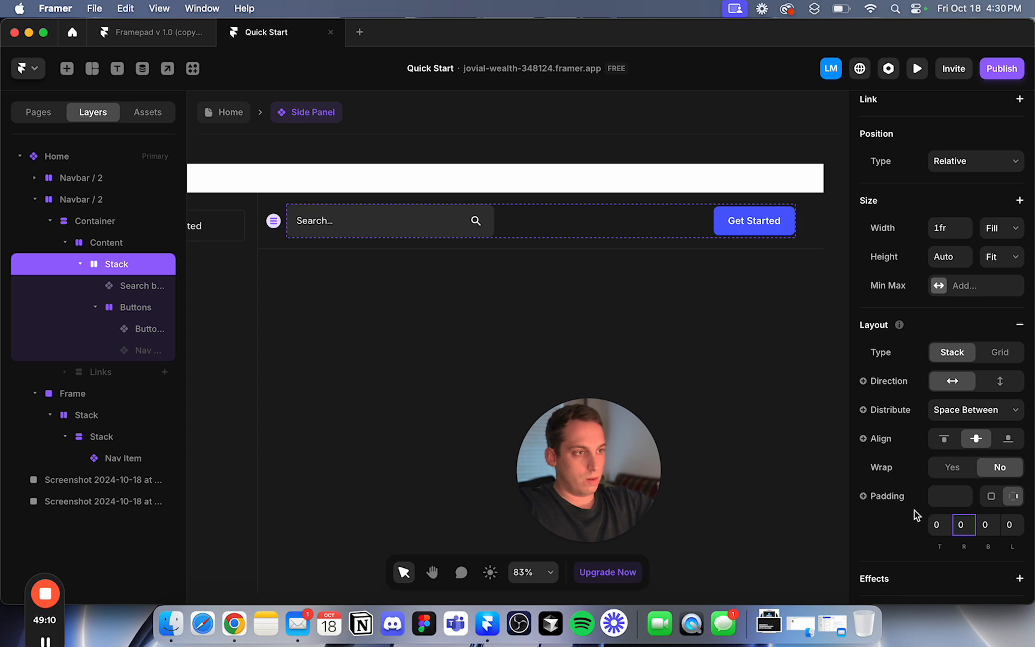
{"action": "left_click", "coordinate": [703, 146]}
{"action": "scroll", "coordinate": [703, 148], "scroll_direction": "down", "scroll_amount": 5}
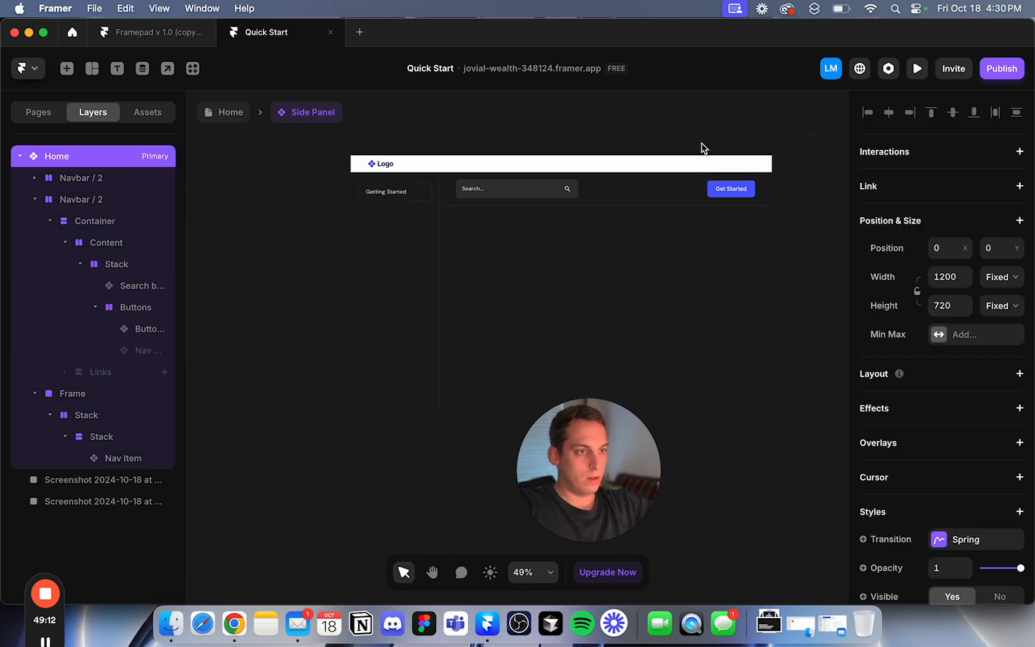
{"action": "scroll", "coordinate": [704, 149], "scroll_direction": "right", "scroll_amount": 1}
{"action": "left_click", "coordinate": [225, 115]}
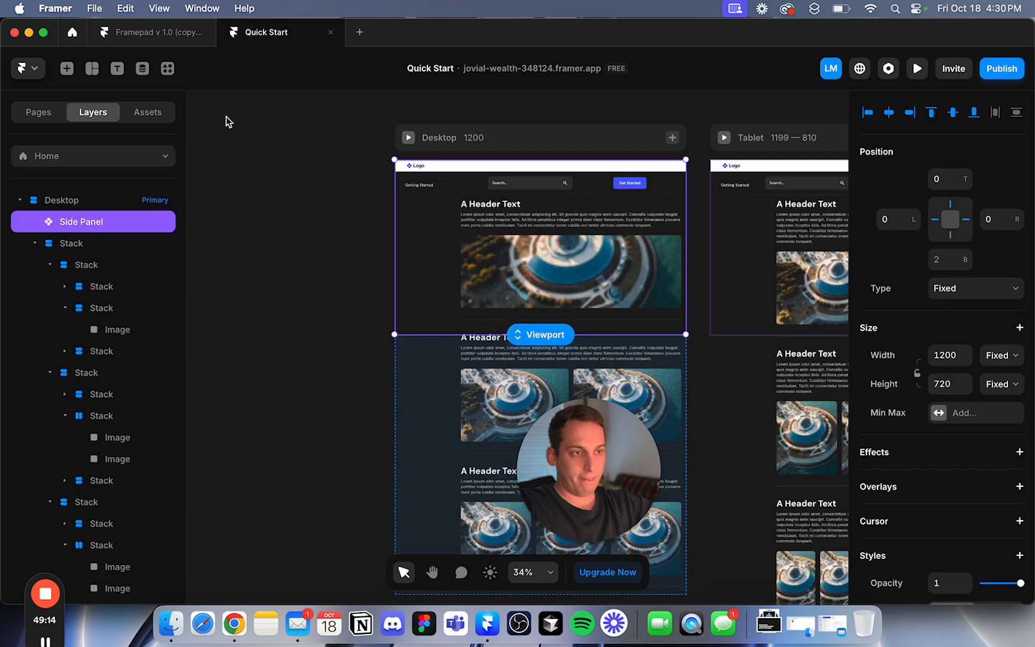
Preview the Desktop page to check the spacing of the lower navbar, and close the preview.
{"action": "left_click", "coordinate": [408, 138]}
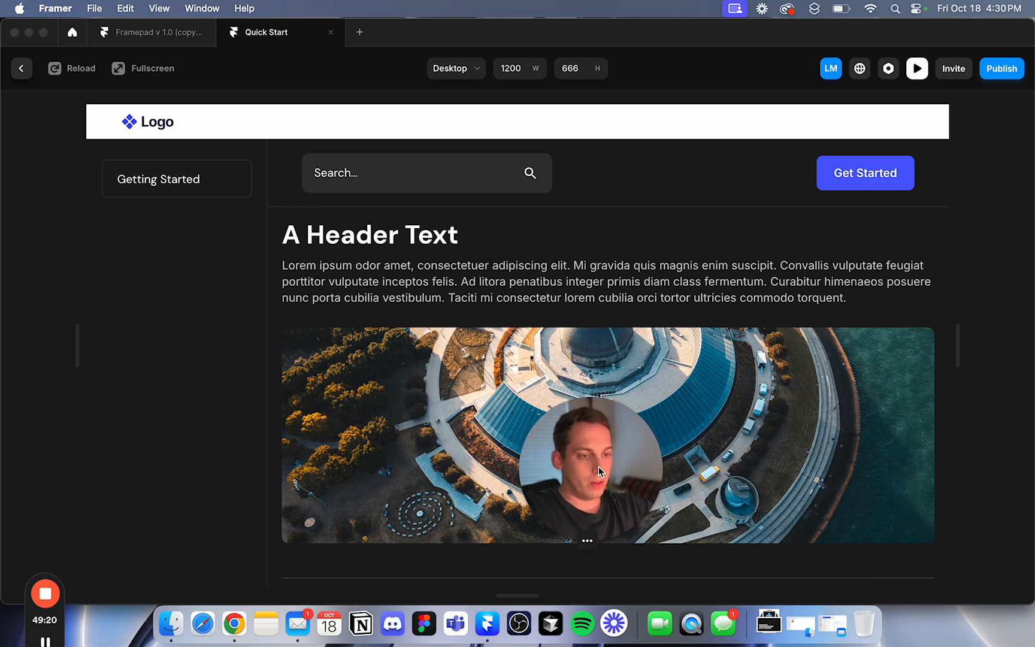
{"action": "left_click_drag", "start_coordinate": [586, 466], "coordinate": [857, 458]}
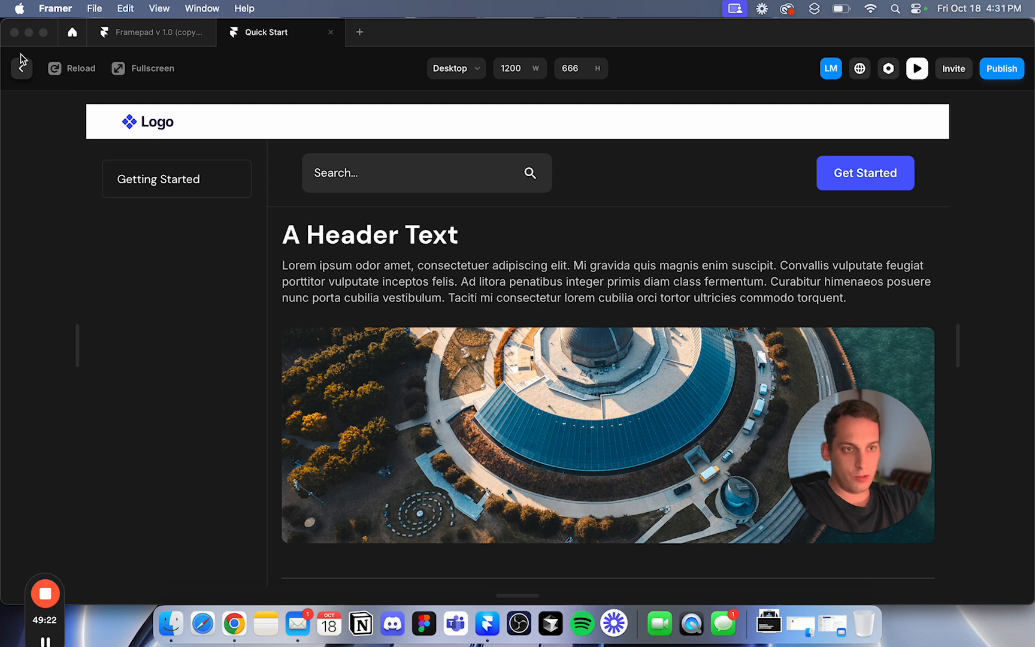
{"action": "left_click", "coordinate": [23, 74]}
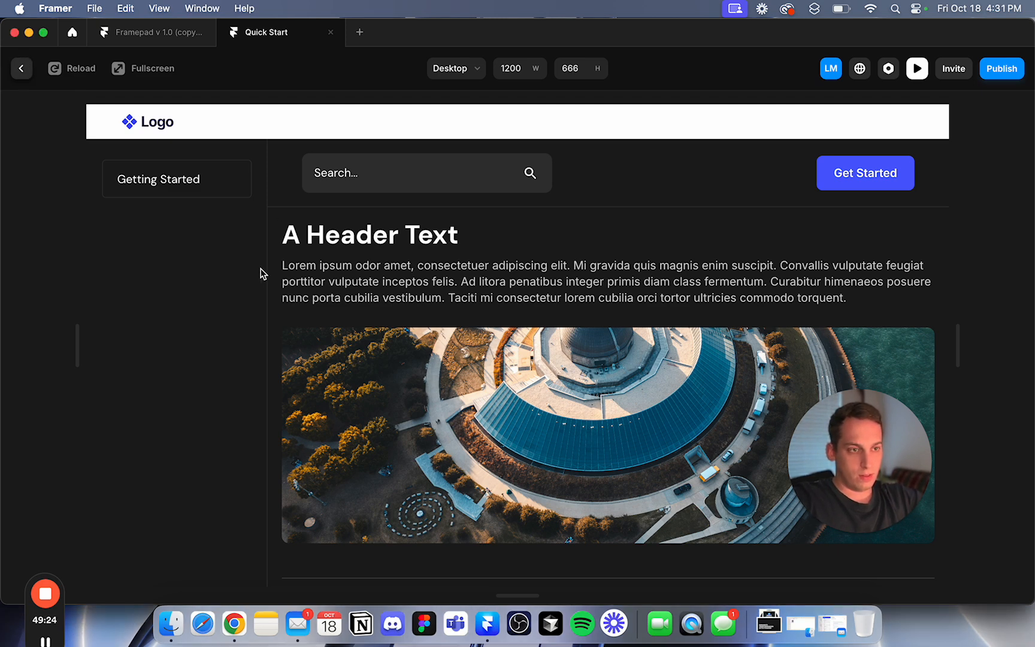
{"action": "left_click", "coordinate": [21, 68]}
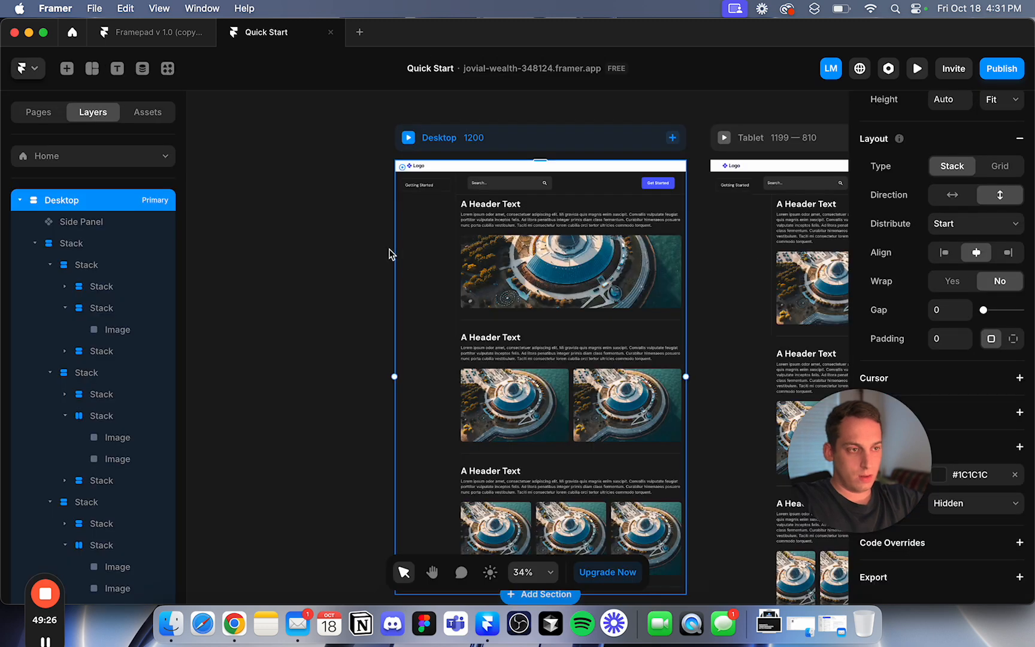
In the Side Panel component, set the lower navbar's left and right padding to 20, and return to the Home page.
{"action": "double_click", "coordinate": [570, 187]}
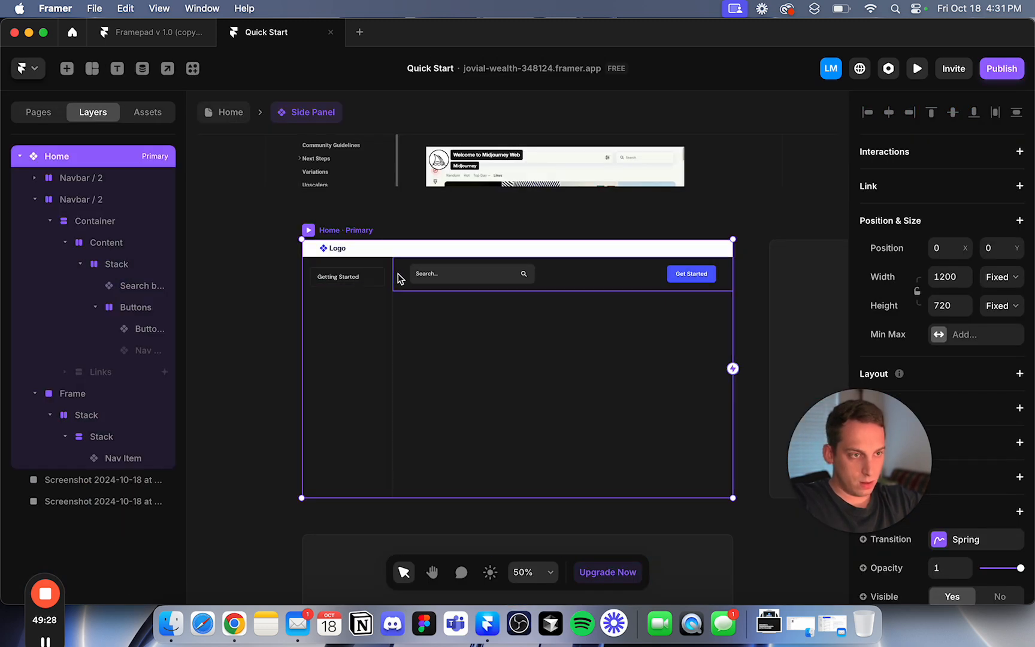
{"action": "left_click", "coordinate": [400, 279]}
{"action": "scroll", "coordinate": [1015, 371], "scroll_direction": "down", "scroll_amount": 5}
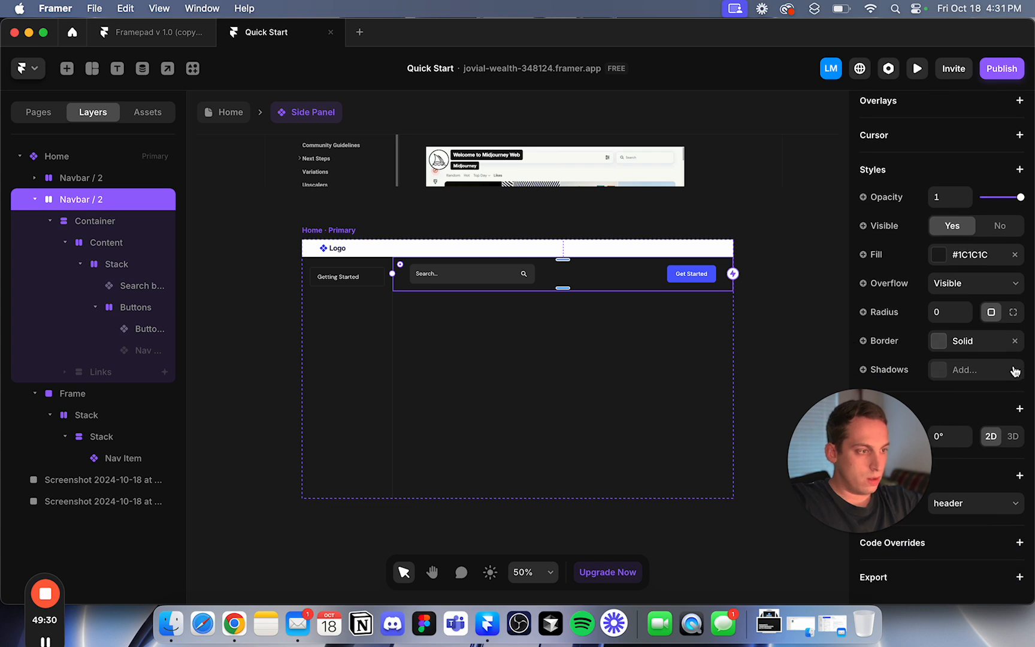
{"action": "scroll", "coordinate": [1014, 371], "scroll_direction": "up", "scroll_amount": 10}
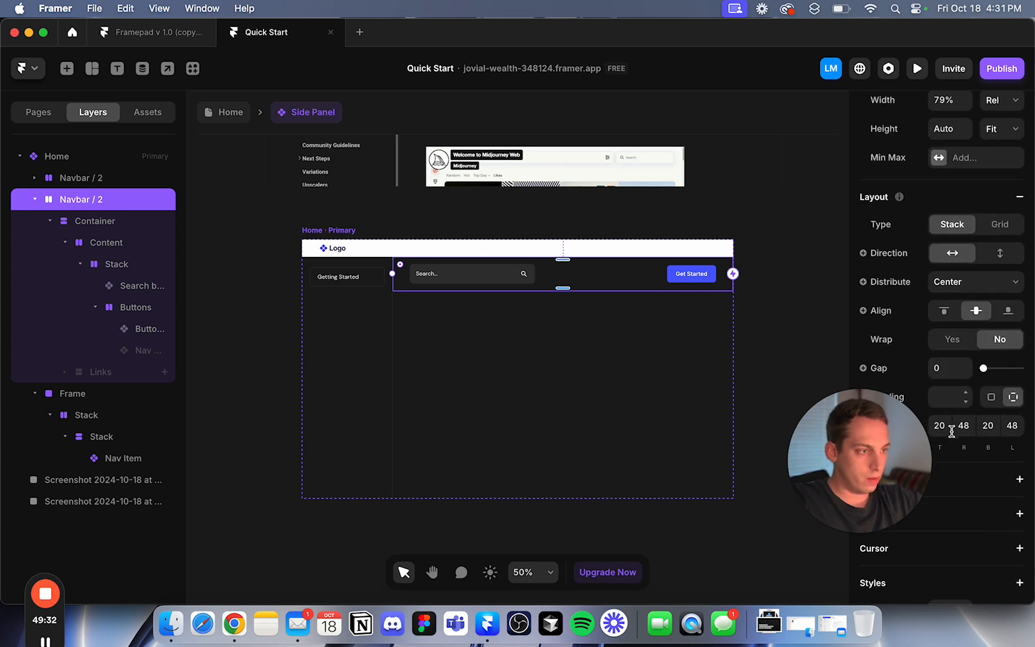
{"action": "left_click", "coordinate": [1012, 425]}
{"action": "type", "text": "28"}
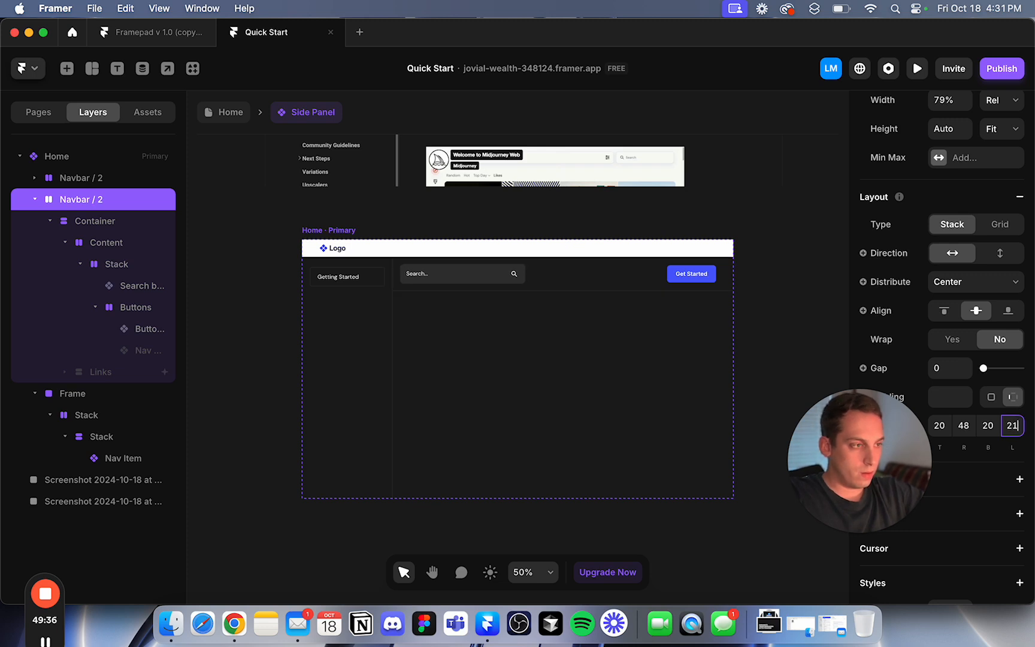
{"action": "key", "text": "Return"}
{"action": "left_click", "coordinate": [962, 424]}
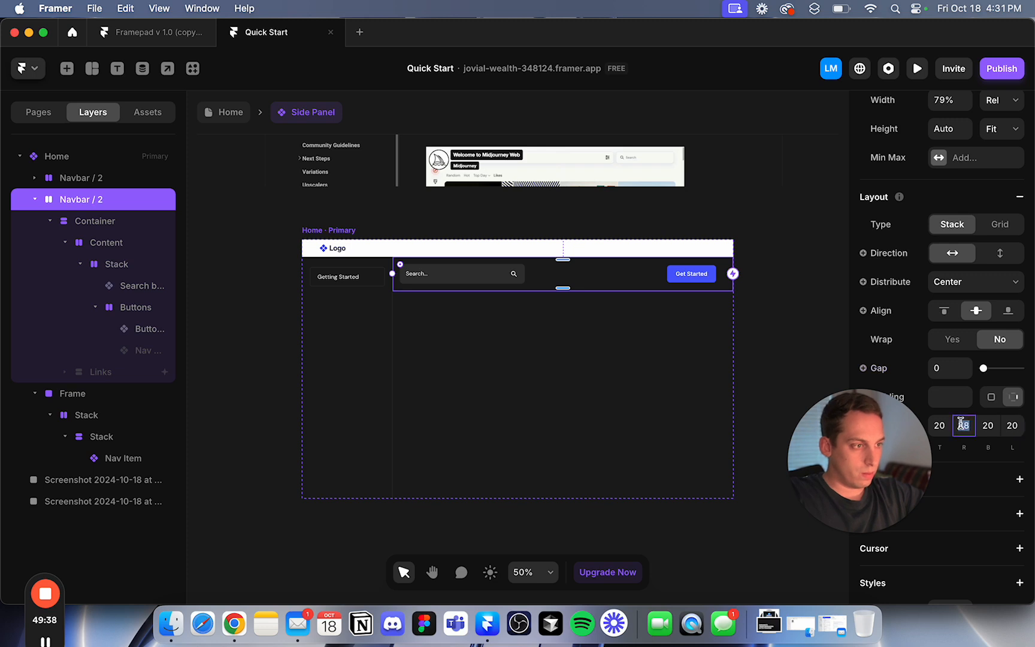
{"action": "type", "text": "20"}
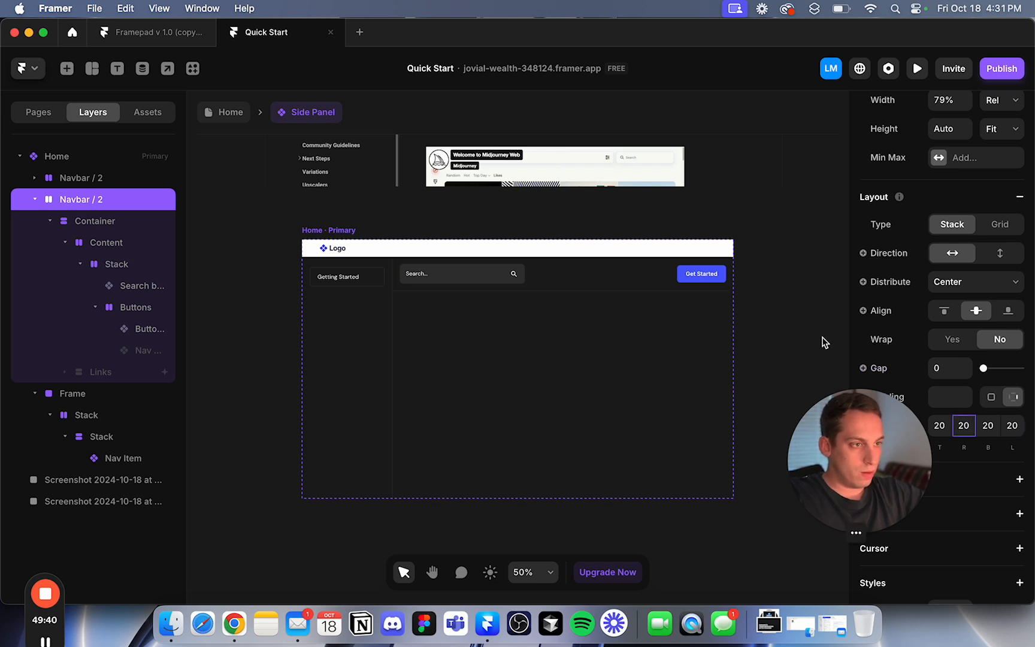
{"action": "left_click", "coordinate": [746, 183]}
{"action": "left_click", "coordinate": [250, 184]}
{"action": "left_click", "coordinate": [234, 113]}
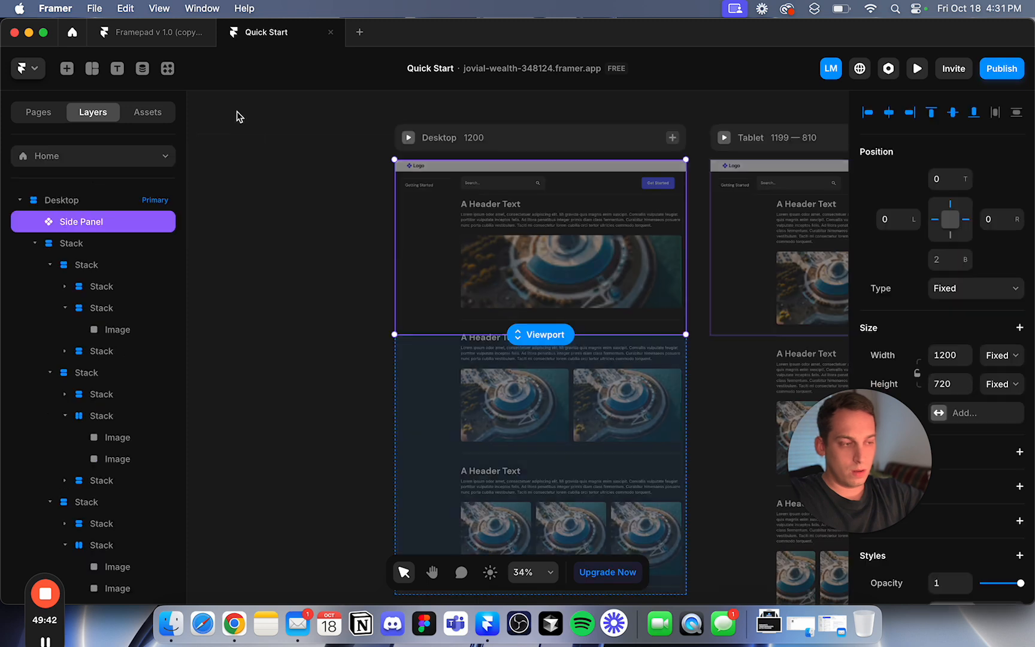
{"action": "left_click_drag", "start_coordinate": [894, 465], "coordinate": [899, 470]}
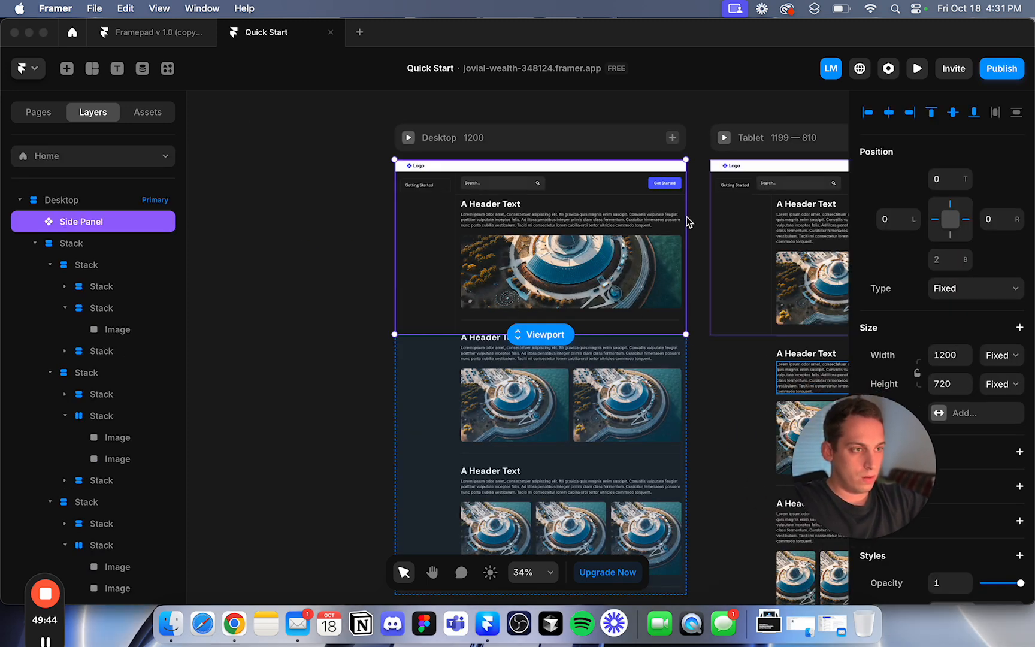
{"action": "left_click", "coordinate": [344, 225]}
{"action": "scroll", "coordinate": [527, 110], "scroll_direction": "up", "scroll_amount": 5}
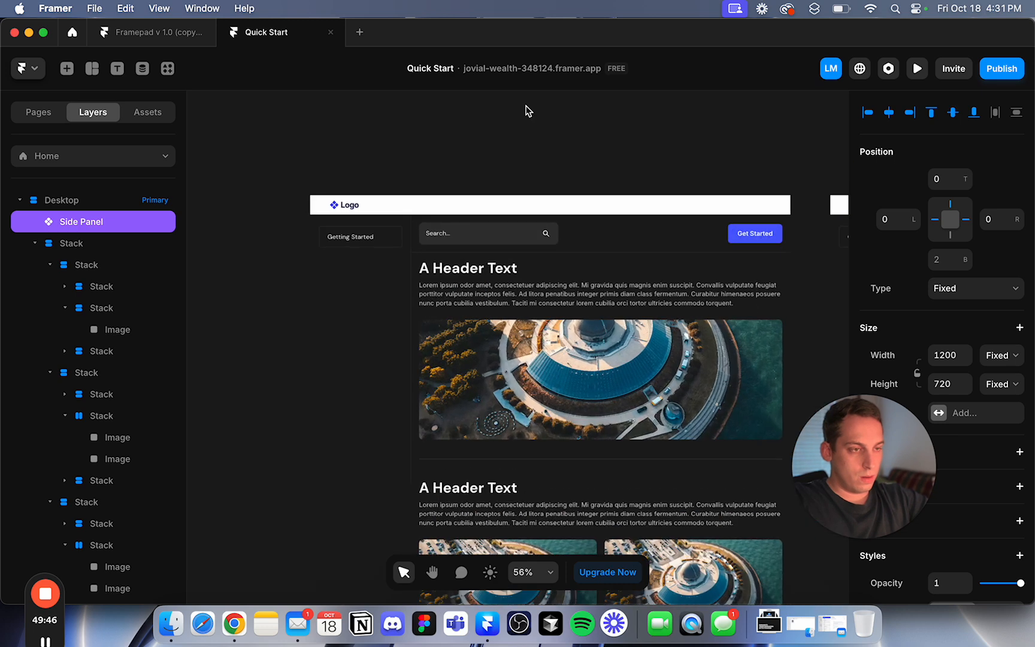
{"action": "scroll", "coordinate": [370, 217], "scroll_direction": "right", "scroll_amount": 2}
{"action": "double_click", "coordinate": [360, 214]}
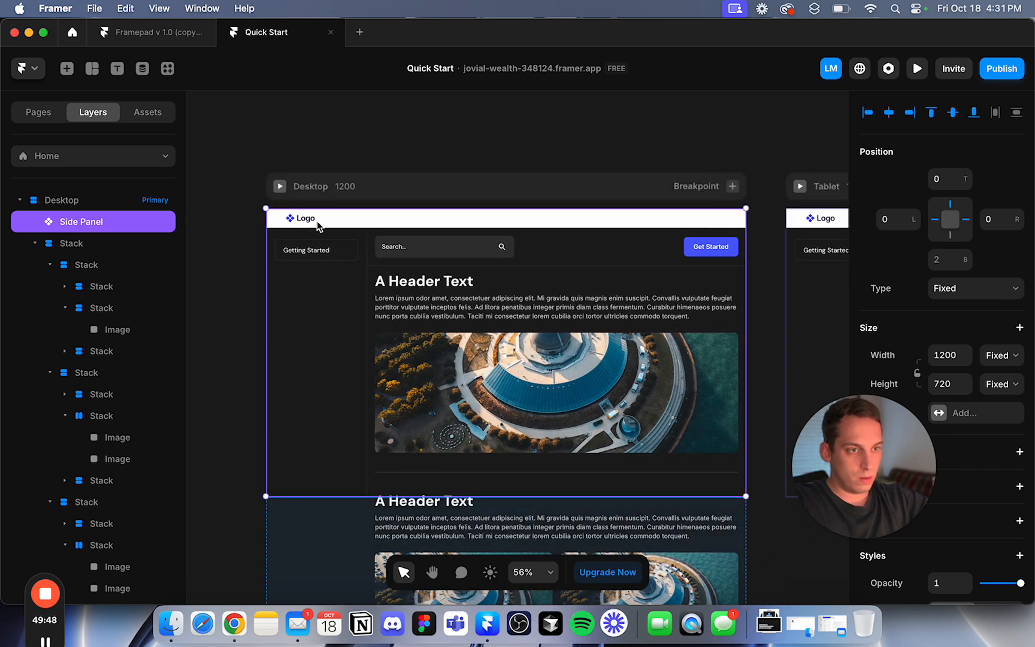
{"action": "left_click", "coordinate": [228, 115]}
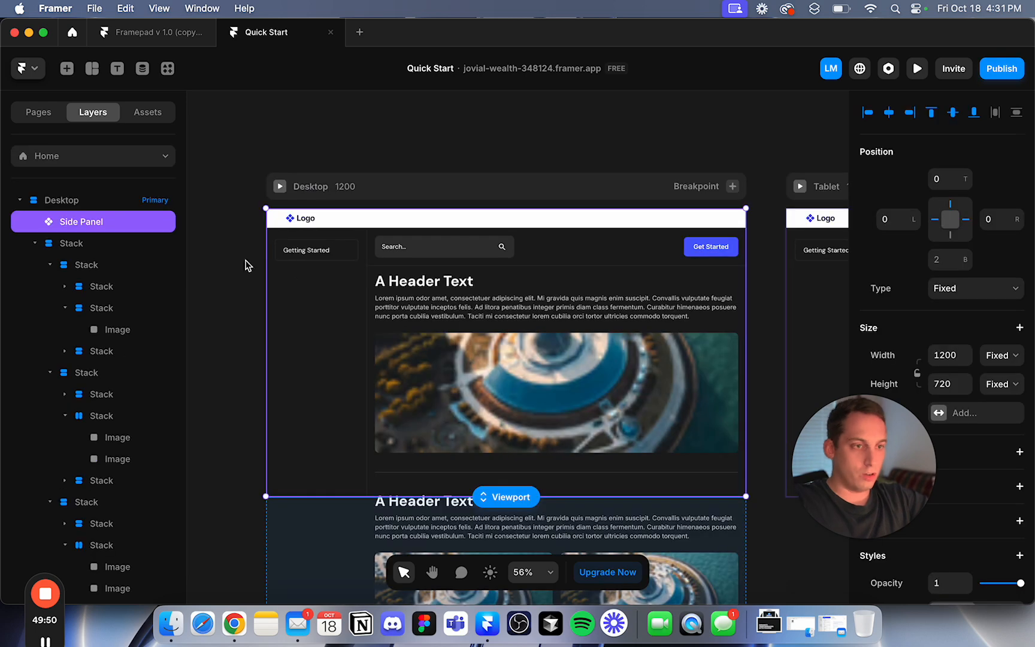
{"action": "left_click", "coordinate": [225, 265]}
{"action": "scroll", "coordinate": [257, 318], "scroll_direction": "down", "scroll_amount": 2}
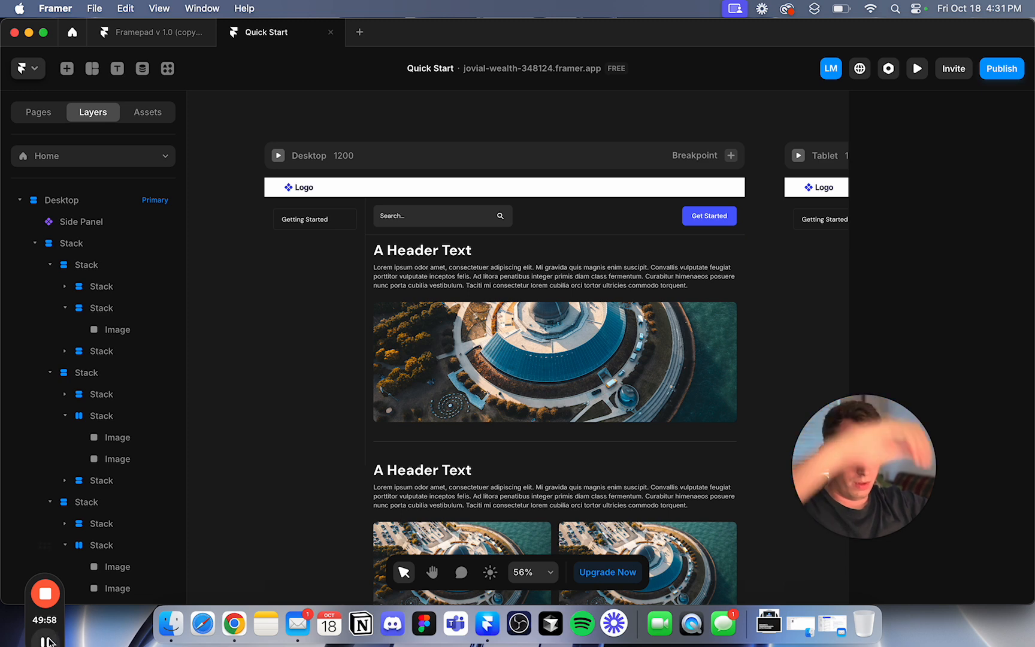
{"action": "left_click", "coordinate": [46, 641]}
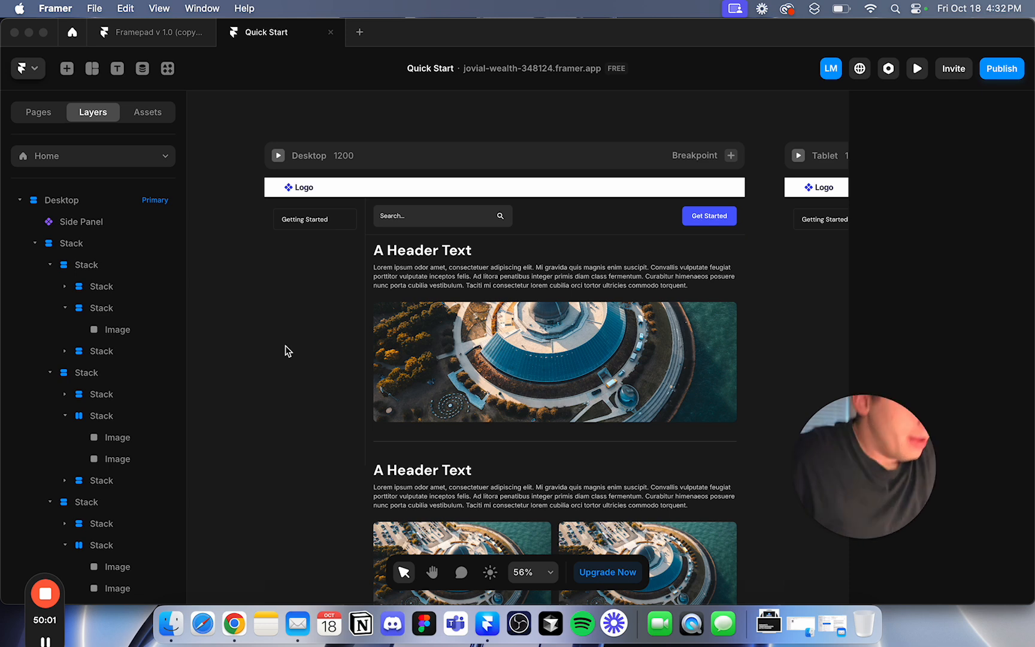
Open the Side Panel component and compare its upper navbar with the Midjourney reference screenshot.
{"action": "left_click", "coordinate": [331, 188]}
{"action": "left_click", "coordinate": [354, 198]}
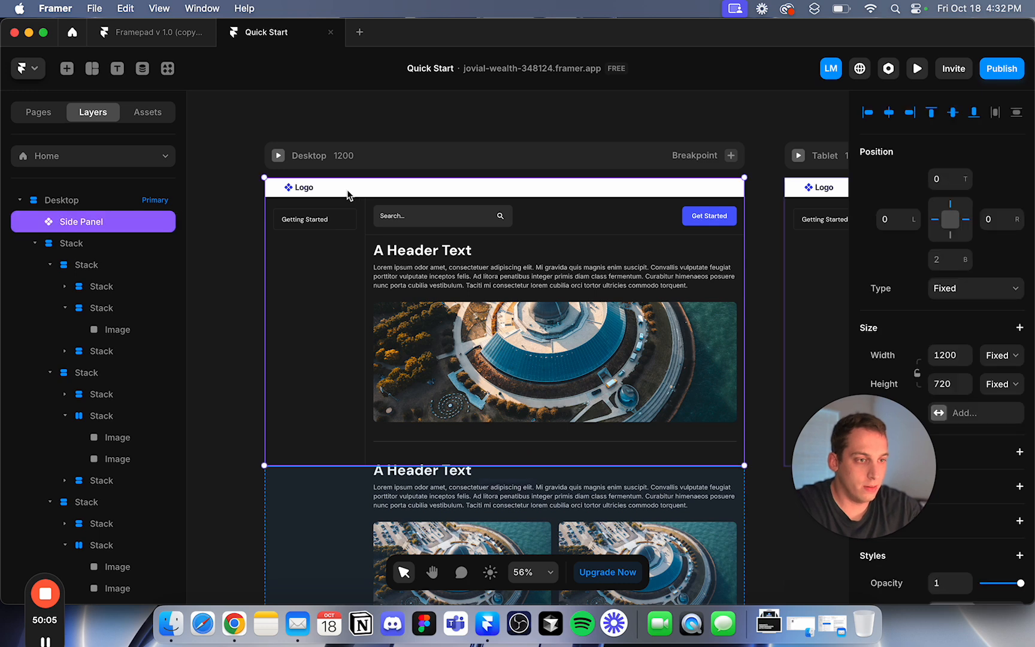
{"action": "double_click", "coordinate": [347, 195]}
{"action": "left_click", "coordinate": [330, 247]}
{"action": "scroll", "coordinate": [333, 245], "scroll_direction": "up", "scroll_amount": 1}
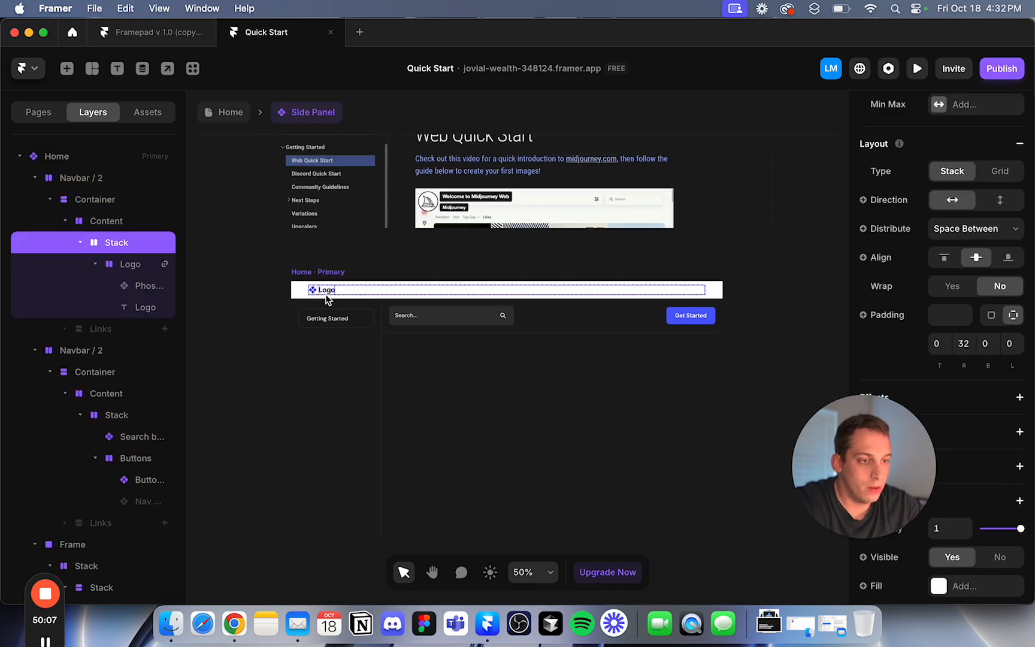
{"action": "scroll", "coordinate": [258, 299], "scroll_direction": "up", "scroll_amount": 3}
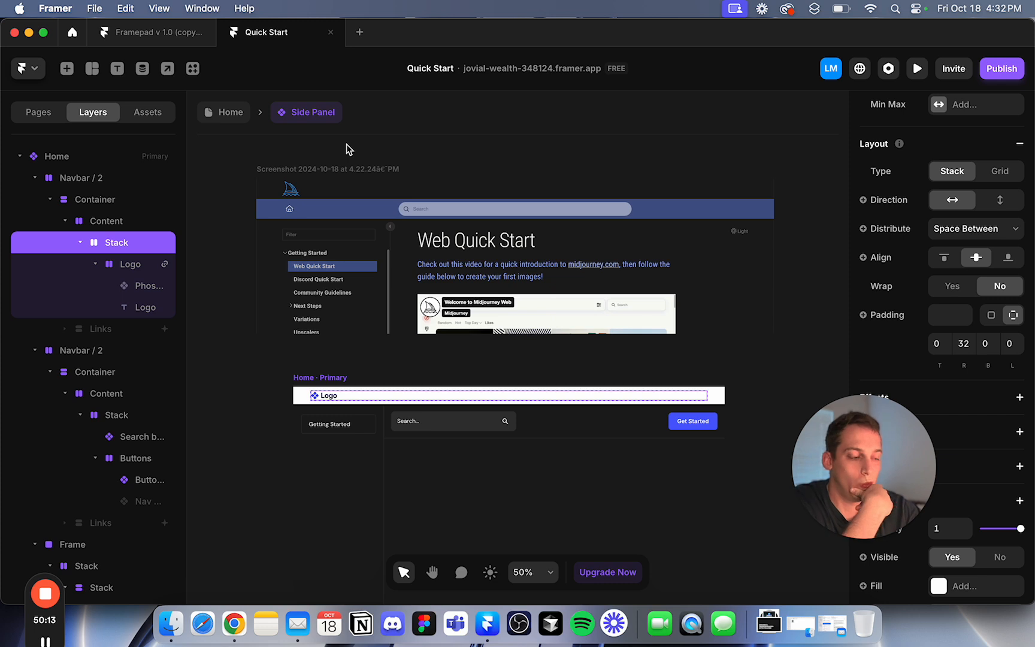
Change the logo text in the upper navbar to QuickStart.
{"action": "left_click", "coordinate": [333, 397]}
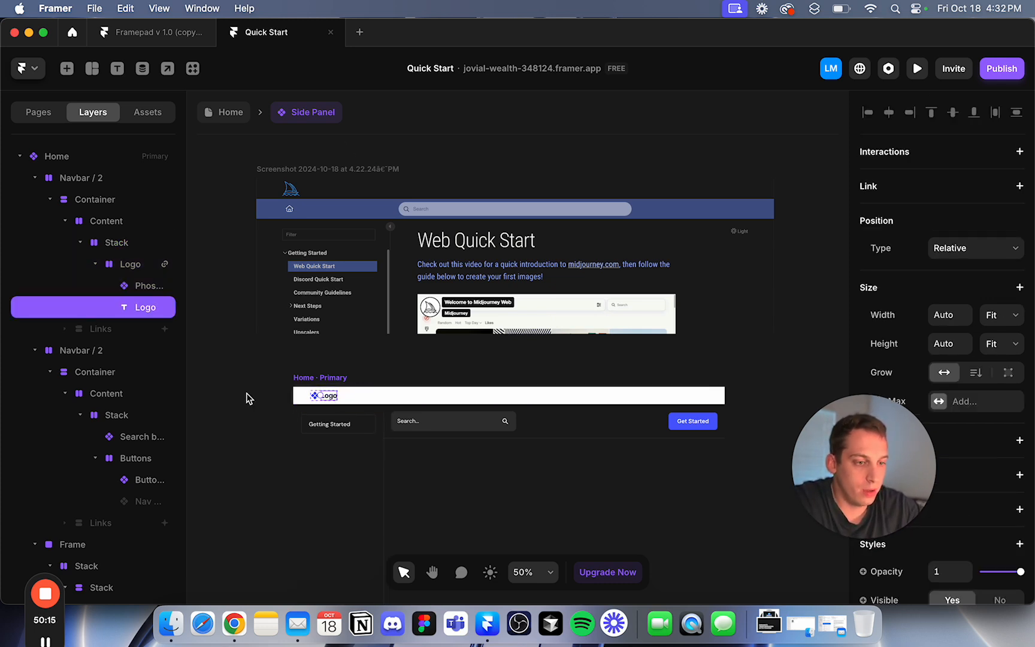
{"action": "left_click", "coordinate": [247, 395]}
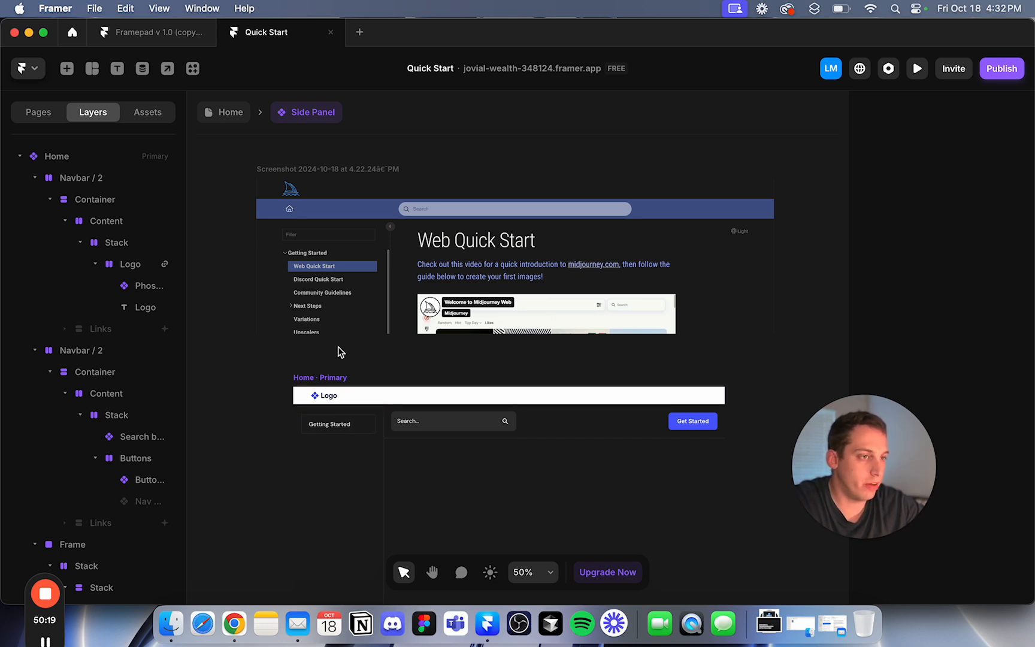
{"action": "left_click", "coordinate": [329, 396]}
{"action": "double_click", "coordinate": [329, 395]}
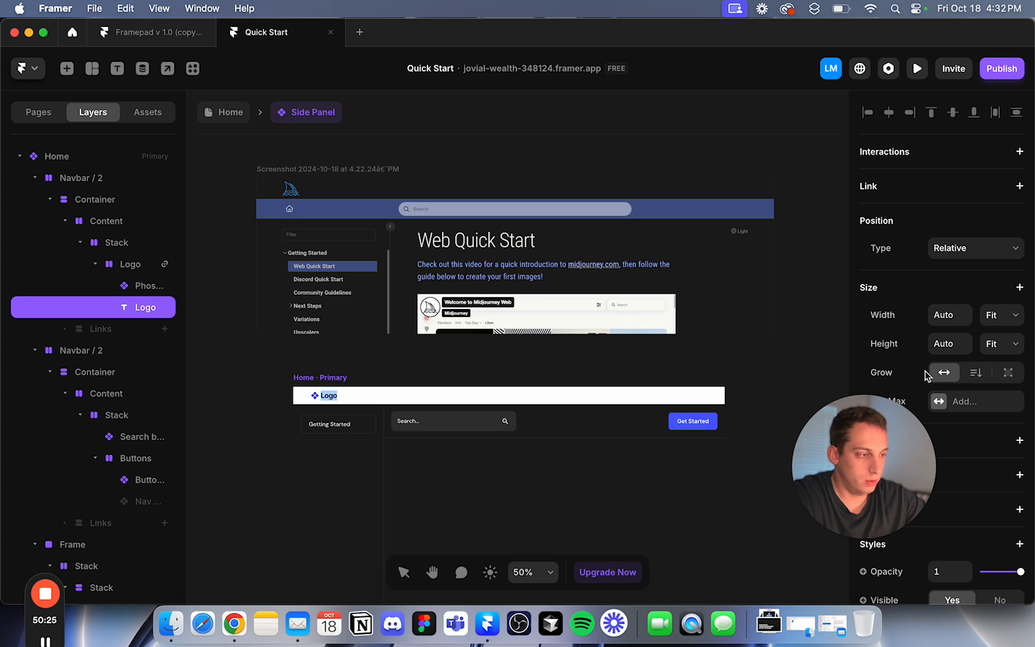
{"action": "scroll", "coordinate": [927, 367], "scroll_direction": "down", "scroll_amount": 6}
{"action": "scroll", "coordinate": [968, 387], "scroll_direction": "down", "scroll_amount": 3}
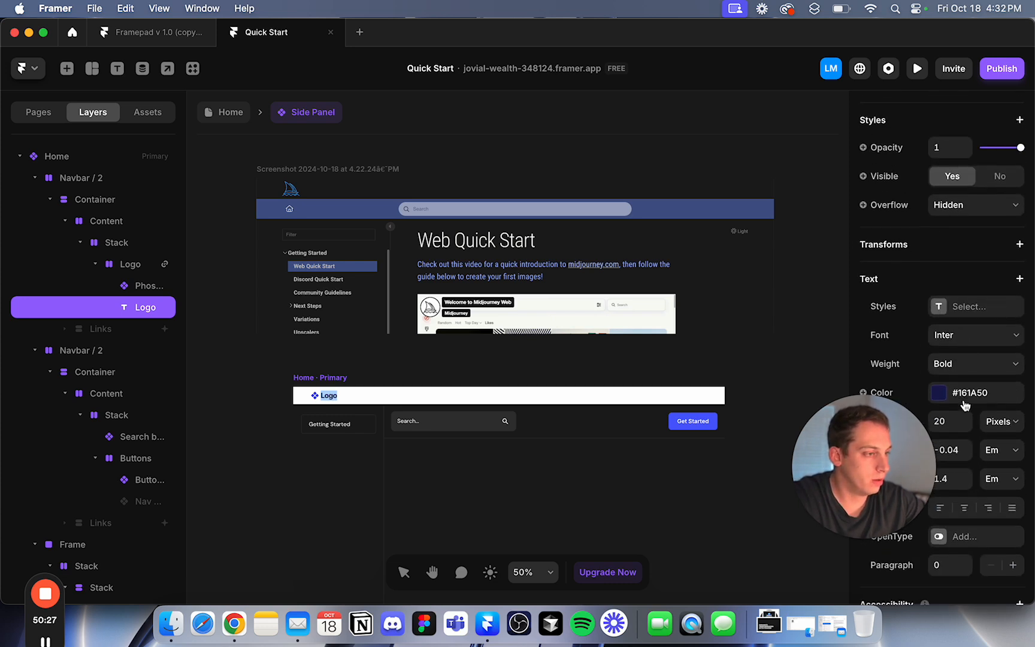
{"action": "type", "text": "G"}
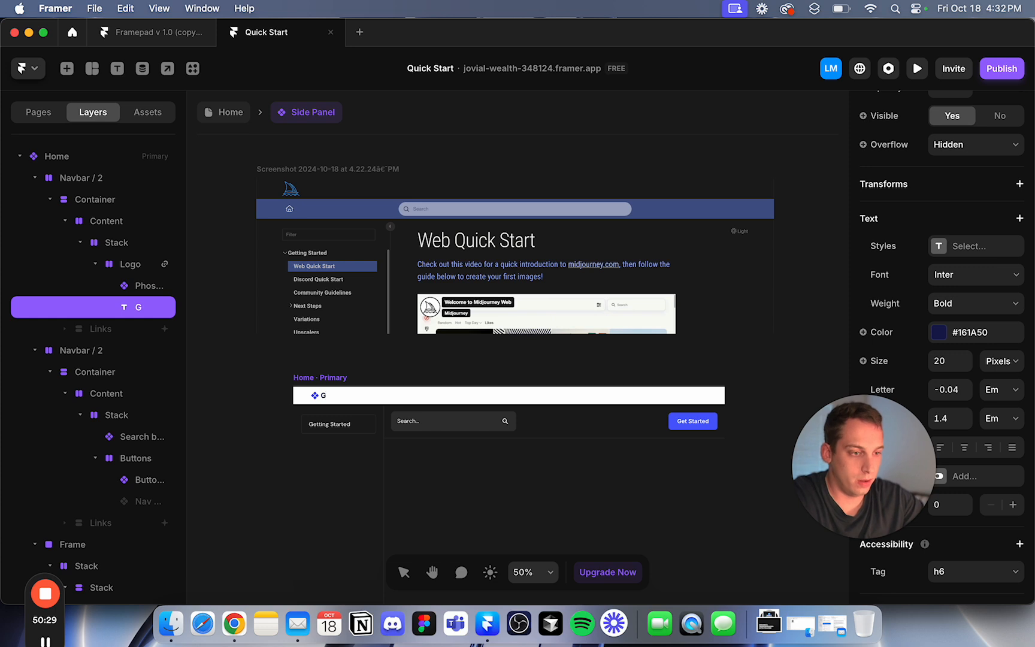
{"action": "type", "text": "uickStart"}
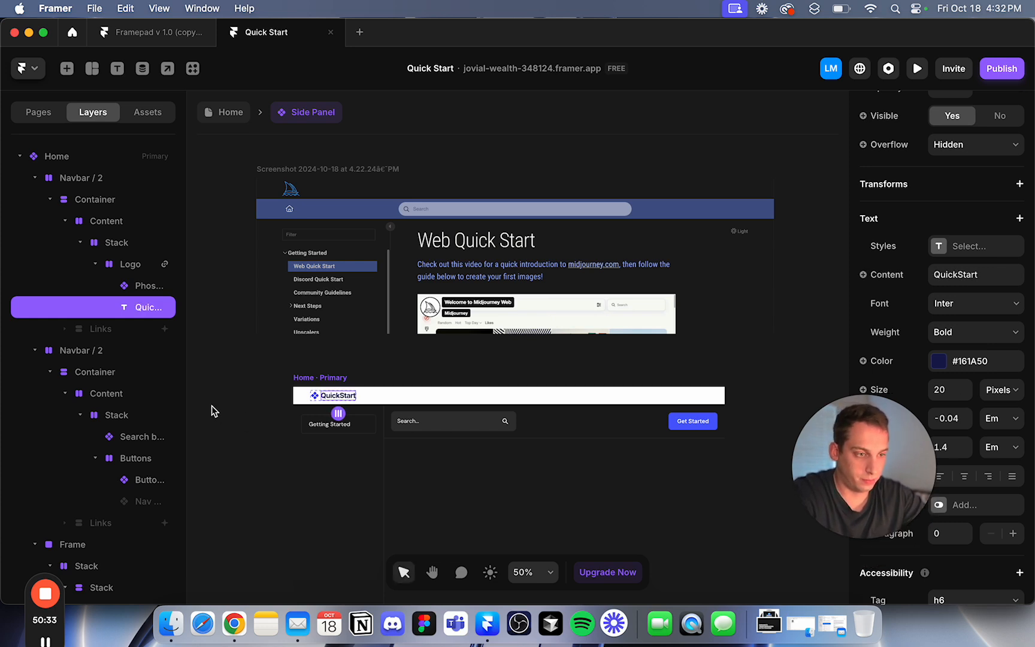
Shrink the diamond icon beside the QuickStart text in the upper navbar's logo.
{"action": "left_click", "coordinate": [315, 396]}
{"action": "scroll", "coordinate": [315, 402], "scroll_direction": "up", "scroll_amount": 10}
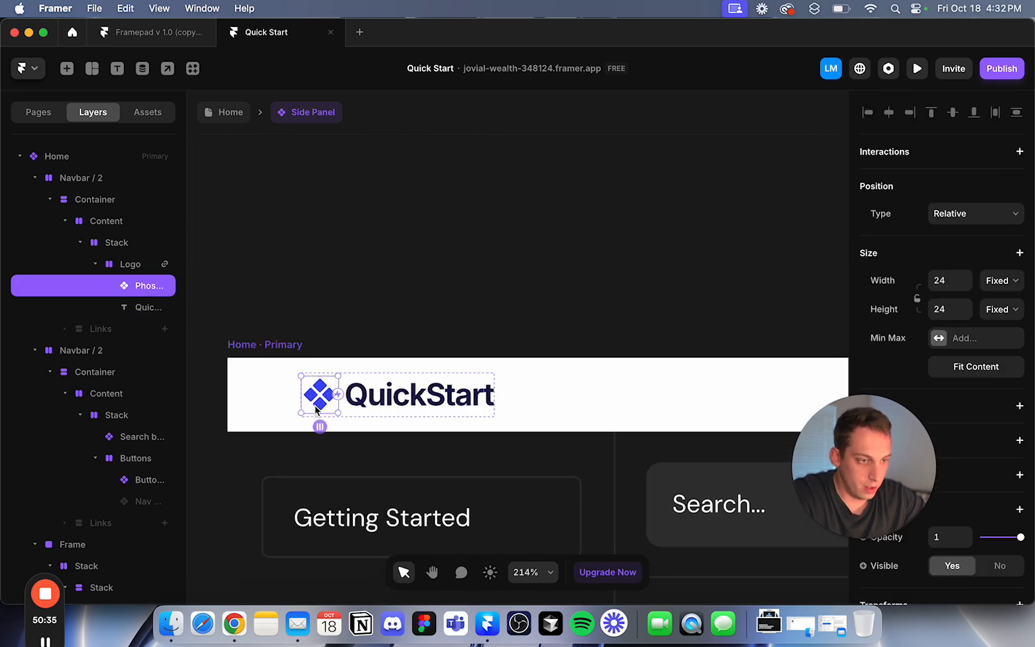
{"action": "left_click_drag", "start_coordinate": [318, 414], "coordinate": [318, 407]}
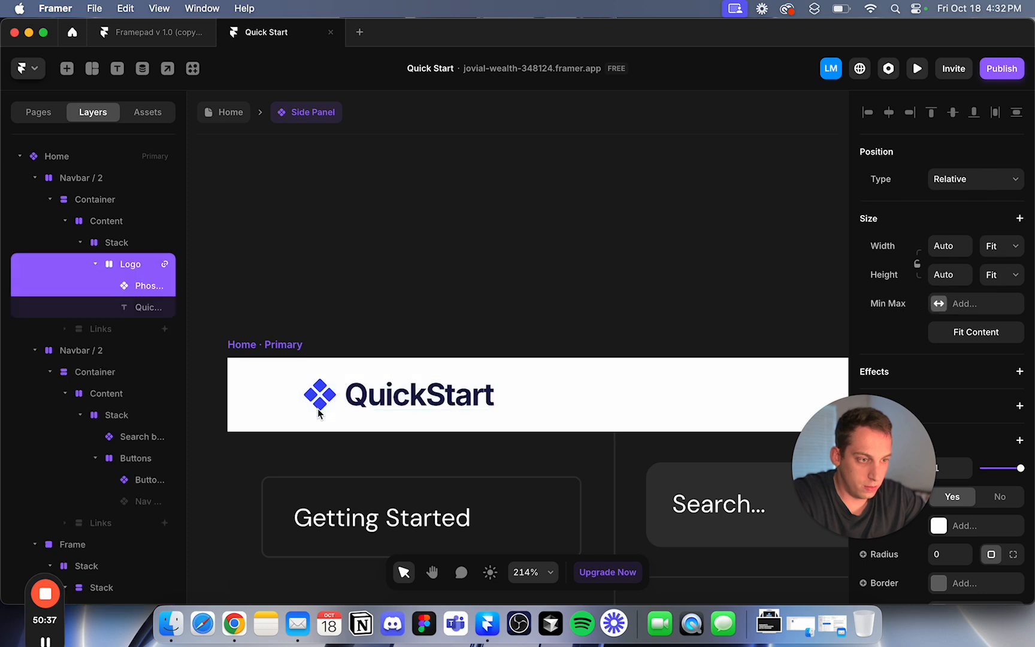
{"action": "left_click", "coordinate": [329, 401]}
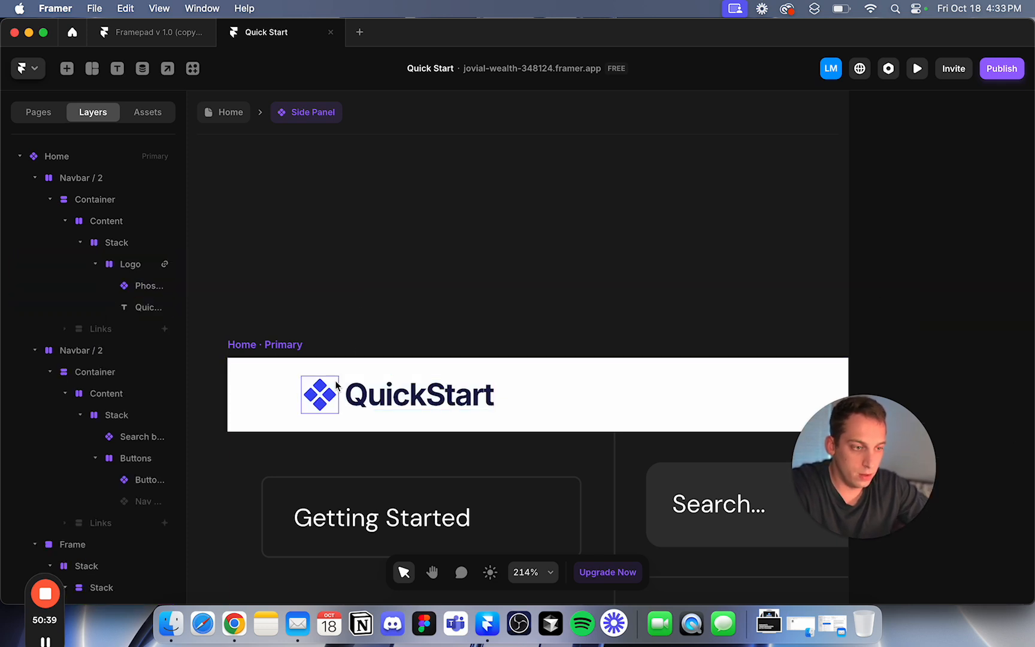
{"action": "left_click_drag", "start_coordinate": [327, 415], "coordinate": [316, 396]}
{"action": "key", "text": "Escape"}
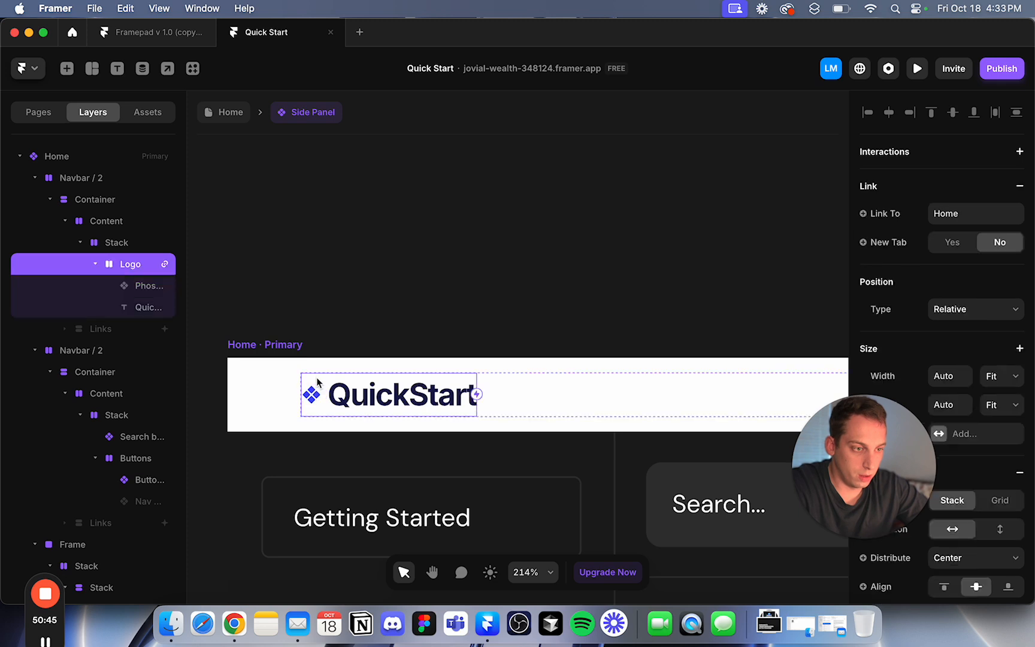
Align the Logo stack's contents to the top and set the gap between icon and text to 1.
{"action": "left_click", "coordinate": [946, 588]}
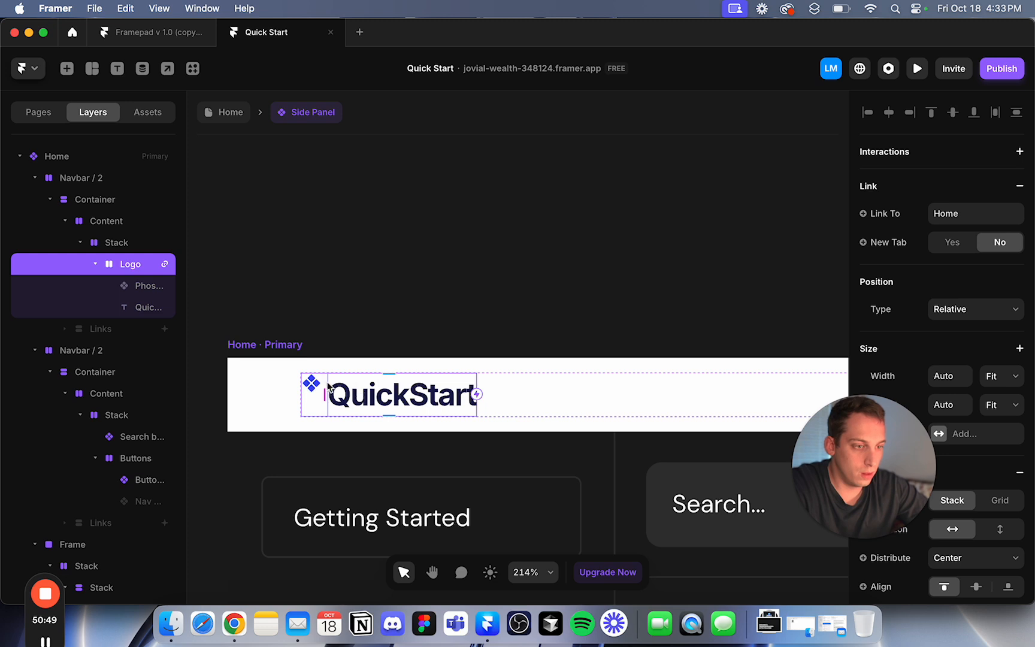
{"action": "scroll", "coordinate": [981, 515], "scroll_direction": "down", "scroll_amount": 3}
{"action": "scroll", "coordinate": [981, 515], "scroll_direction": "down", "scroll_amount": 1}
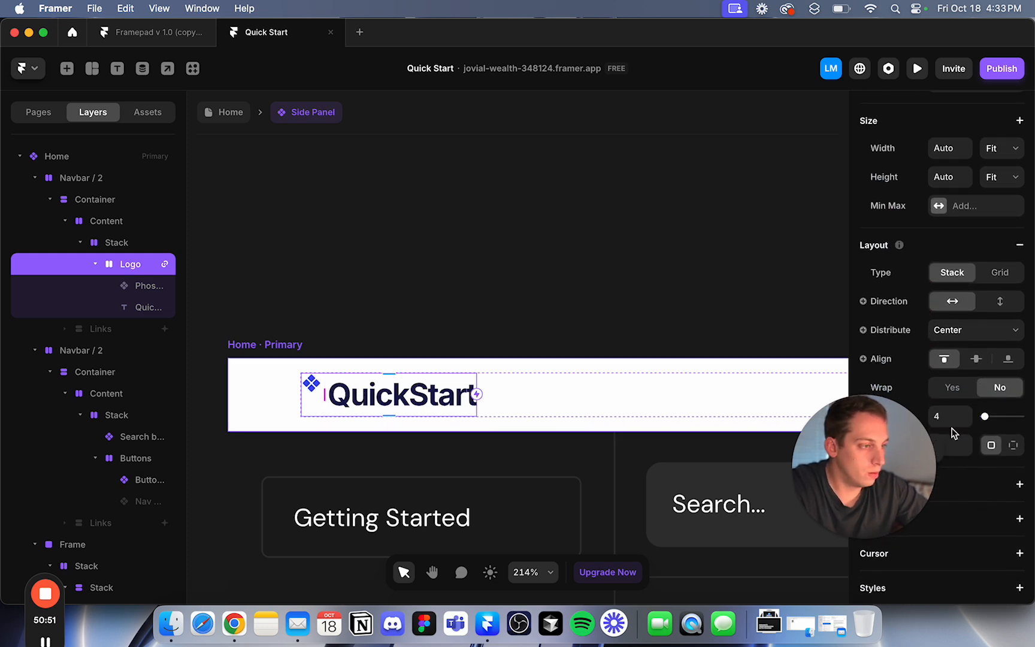
{"action": "left_click", "coordinate": [946, 422]}
{"action": "type", "text": "1"}
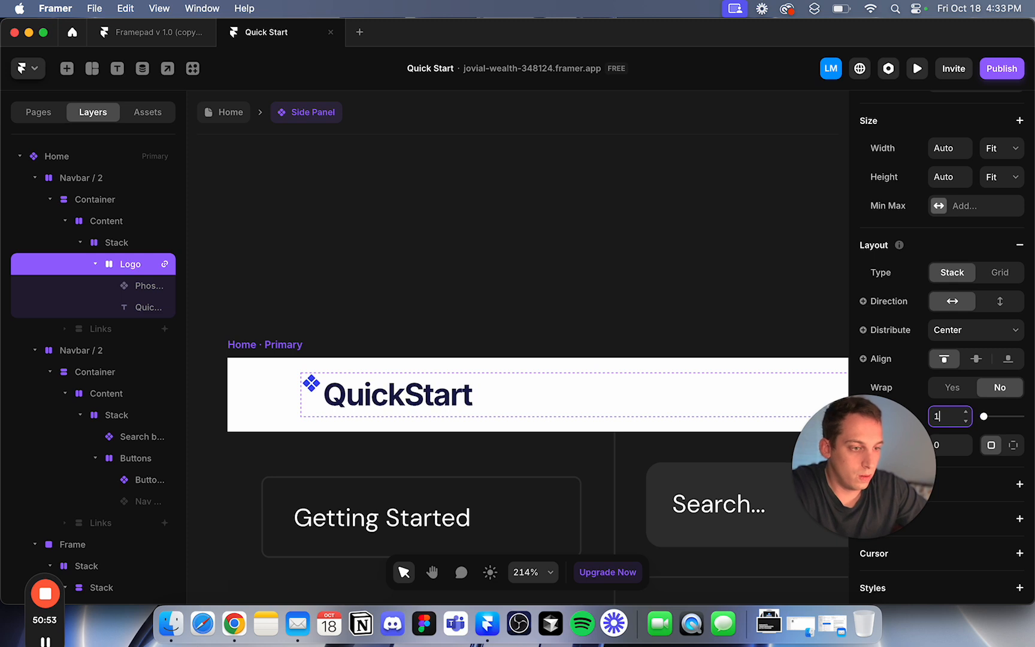
Set the gap in the Logo stack to 0.
{"action": "key", "text": "Down"}
{"action": "scroll", "coordinate": [753, 273], "scroll_direction": "down", "scroll_amount": 2}
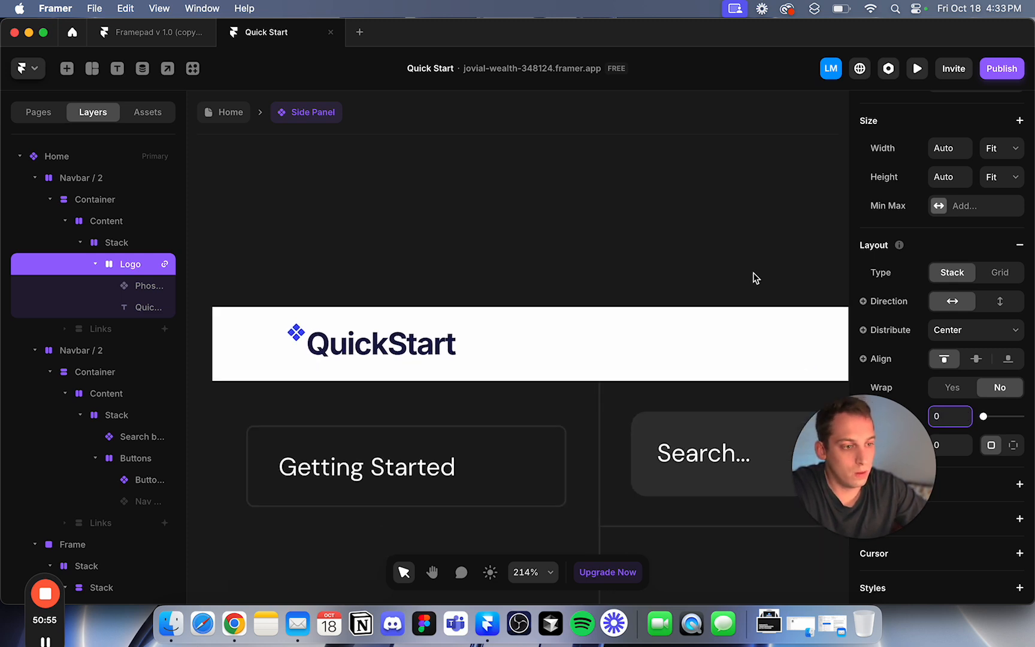
{"action": "scroll", "coordinate": [660, 201], "scroll_direction": "down", "scroll_amount": 3}
{"action": "left_click", "coordinate": [660, 200]}
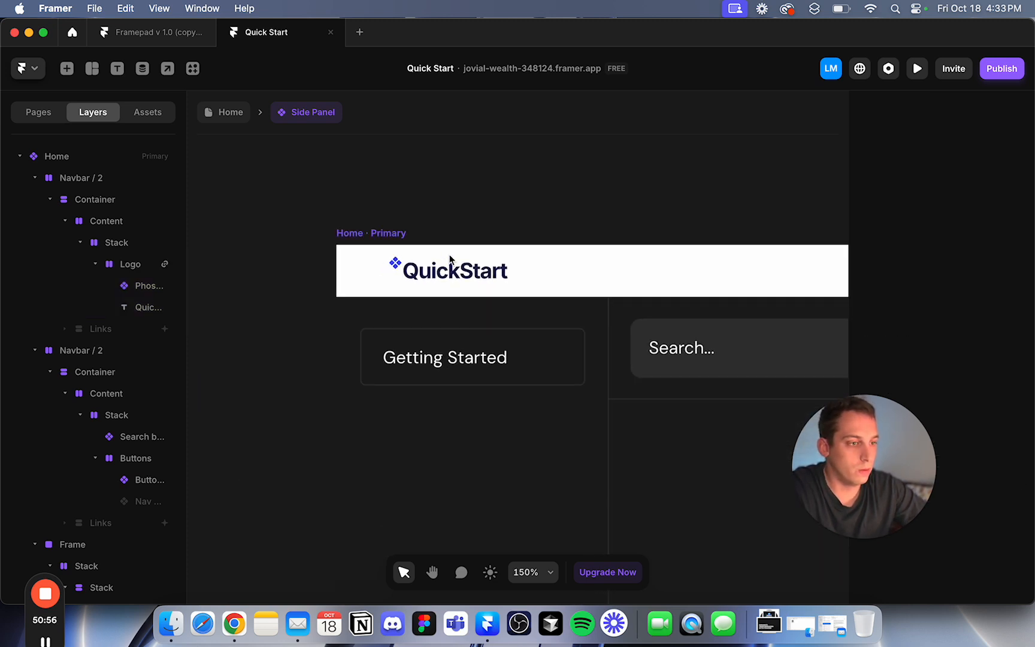
Recolor the diamond icon beside the QuickStart text to dark gray #383838.
{"action": "left_click", "coordinate": [395, 264], "text": "super"}
{"action": "scroll", "coordinate": [985, 349], "scroll_direction": "down", "scroll_amount": 6}
{"action": "scroll", "coordinate": [982, 360], "scroll_direction": "down", "scroll_amount": 1}
{"action": "left_click", "coordinate": [937, 392]}
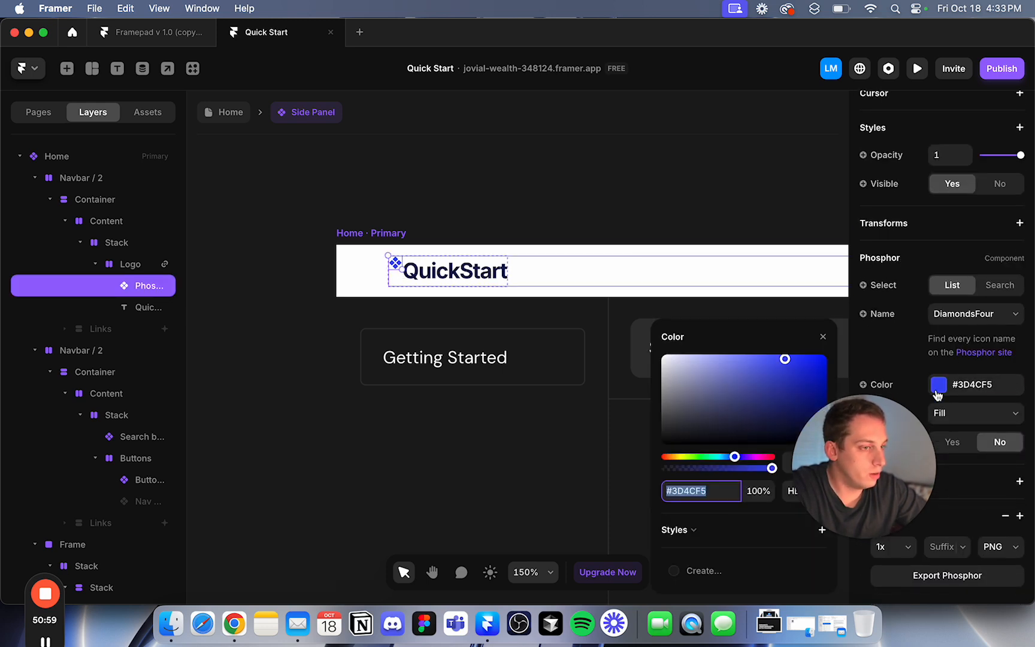
{"action": "left_click_drag", "start_coordinate": [870, 438], "coordinate": [135, 451]}
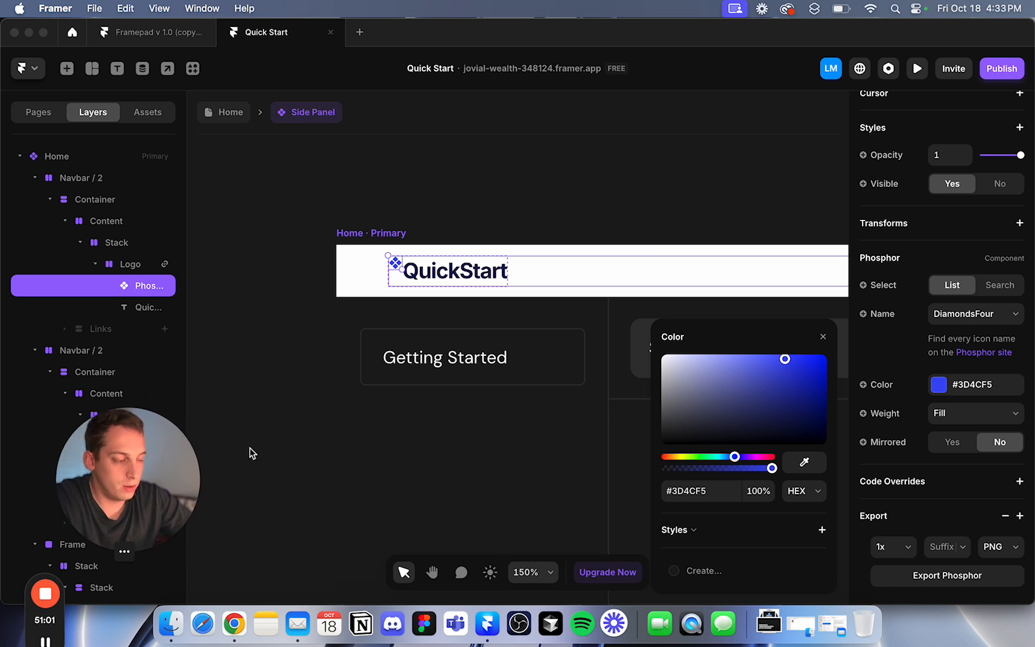
{"action": "left_click_drag", "start_coordinate": [699, 422], "coordinate": [640, 424]}
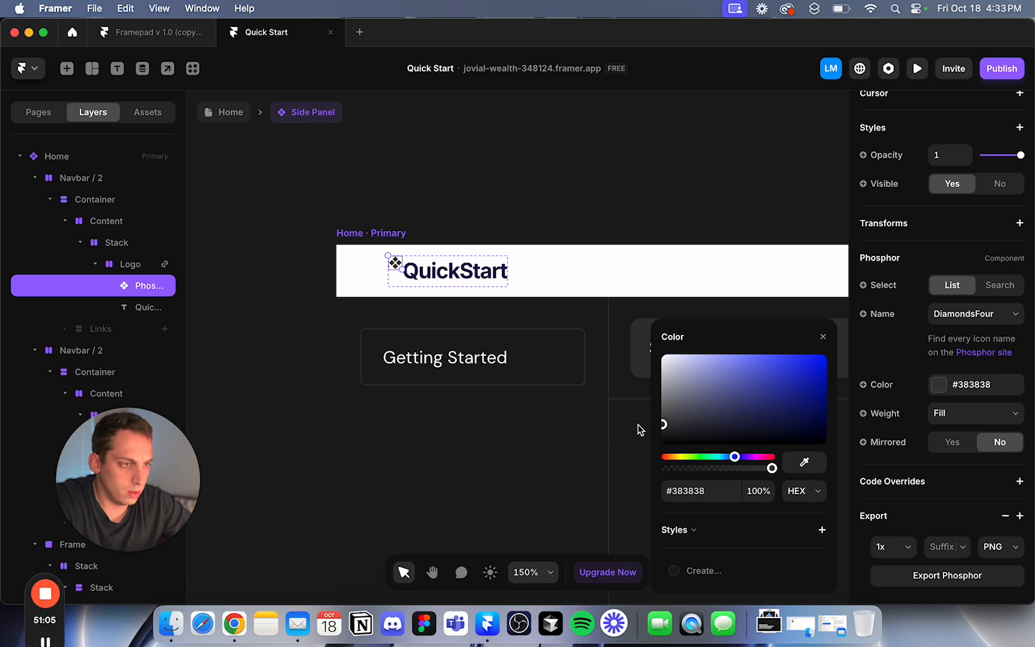
Copy the QuickStart text's color #161A50 and apply it to the logo icon.
{"action": "left_click", "coordinate": [479, 277]}
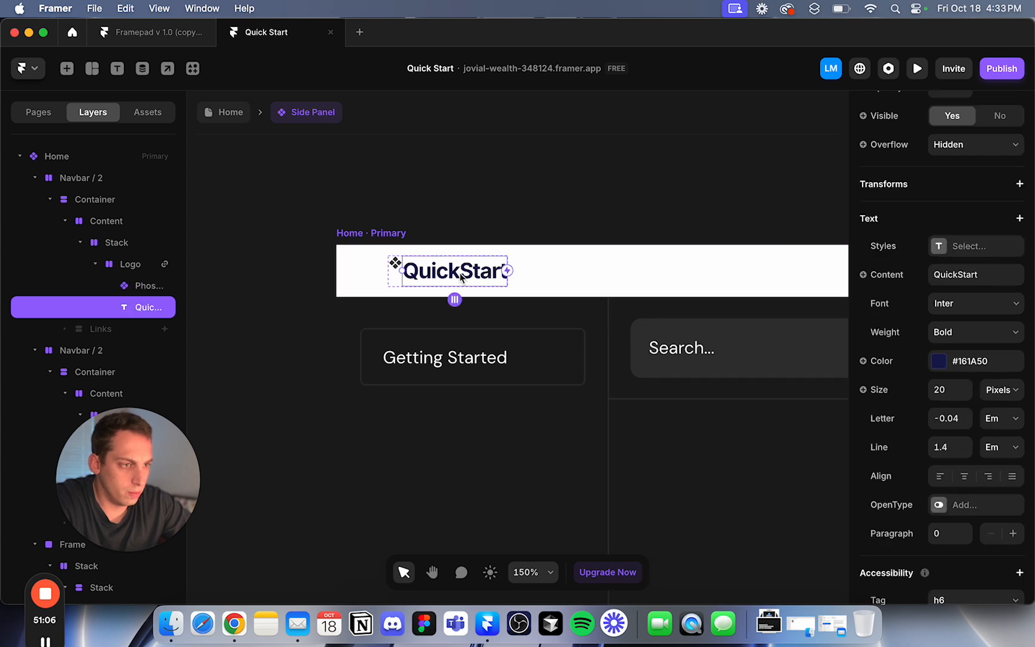
{"action": "left_click", "coordinate": [958, 360]}
{"action": "key", "text": "super+c"}
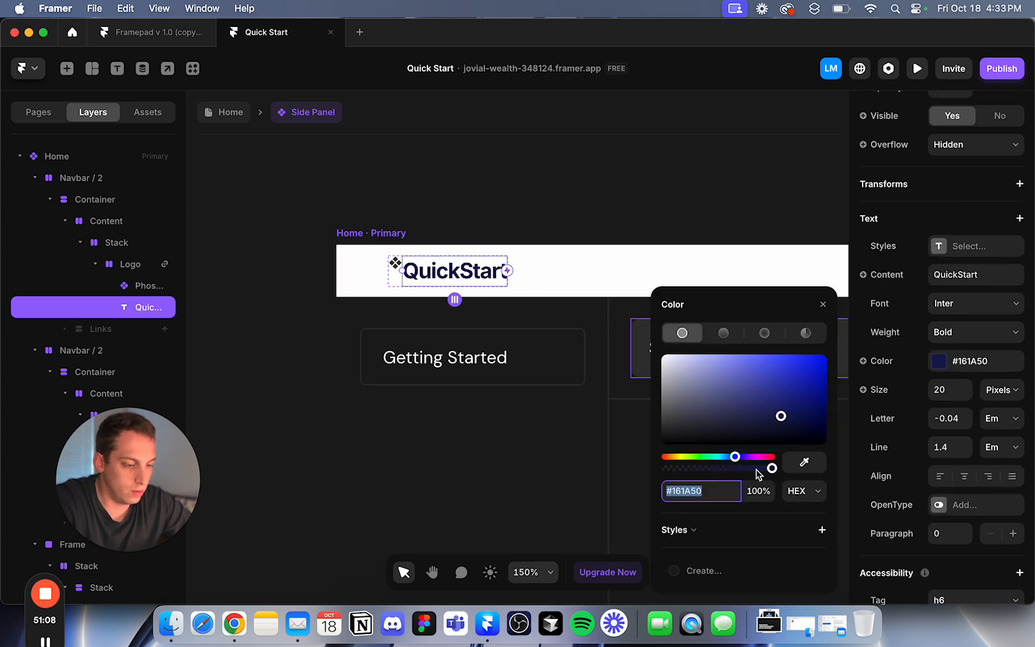
{"action": "left_click", "coordinate": [395, 264]}
{"action": "left_click", "coordinate": [958, 384]}
{"action": "key", "text": "super+v"}
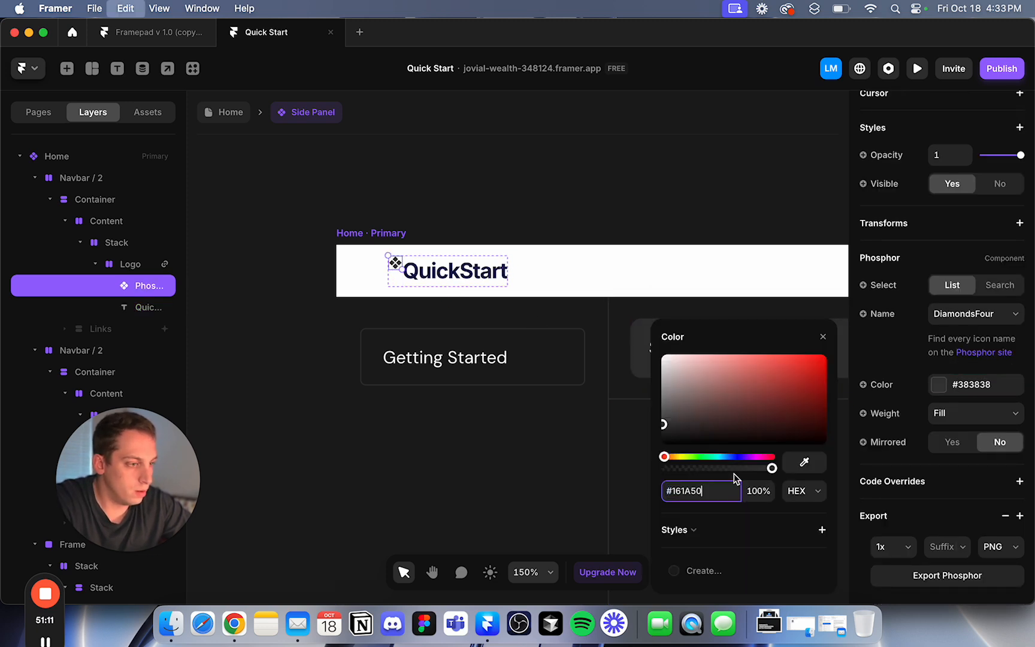
{"action": "key", "text": "Return"}
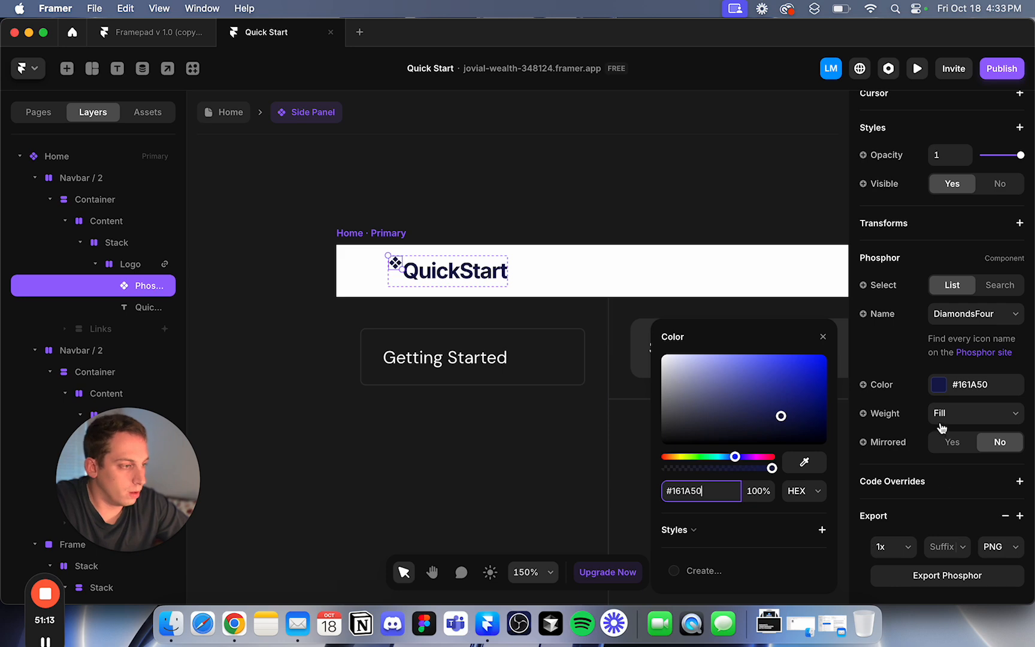
Change the Phosphor logo icon to StarOfDavid.
{"action": "left_click", "coordinate": [972, 316]}
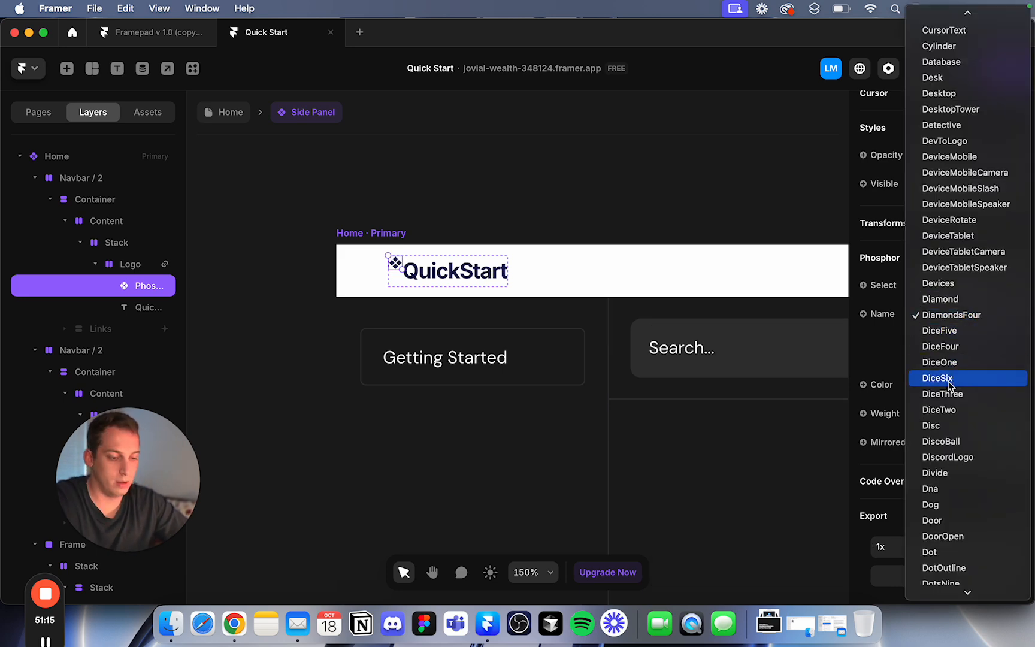
{"action": "type", "text": "star"}
{"action": "scroll", "coordinate": [952, 401], "scroll_direction": "down", "scroll_amount": 1}
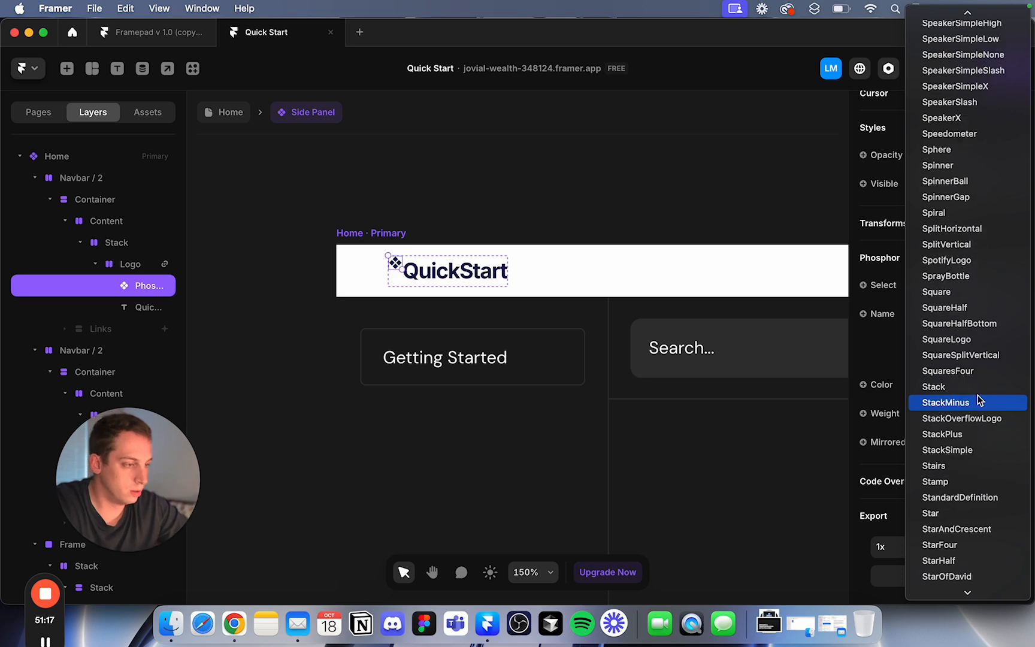
{"action": "scroll", "coordinate": [953, 515], "scroll_direction": "down", "scroll_amount": 5}
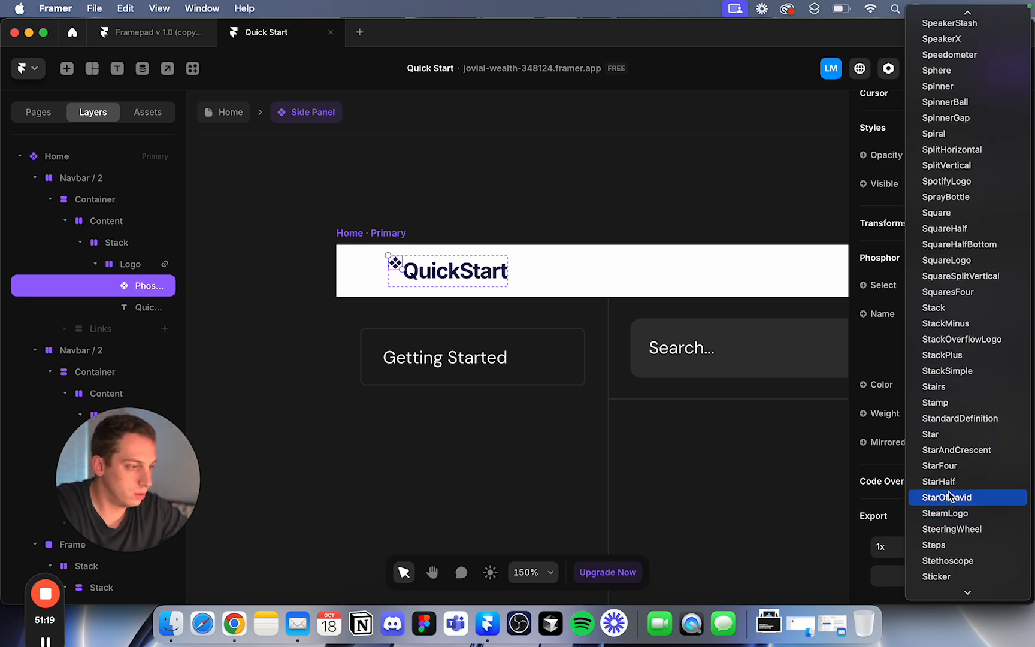
{"action": "left_click", "coordinate": [949, 496]}
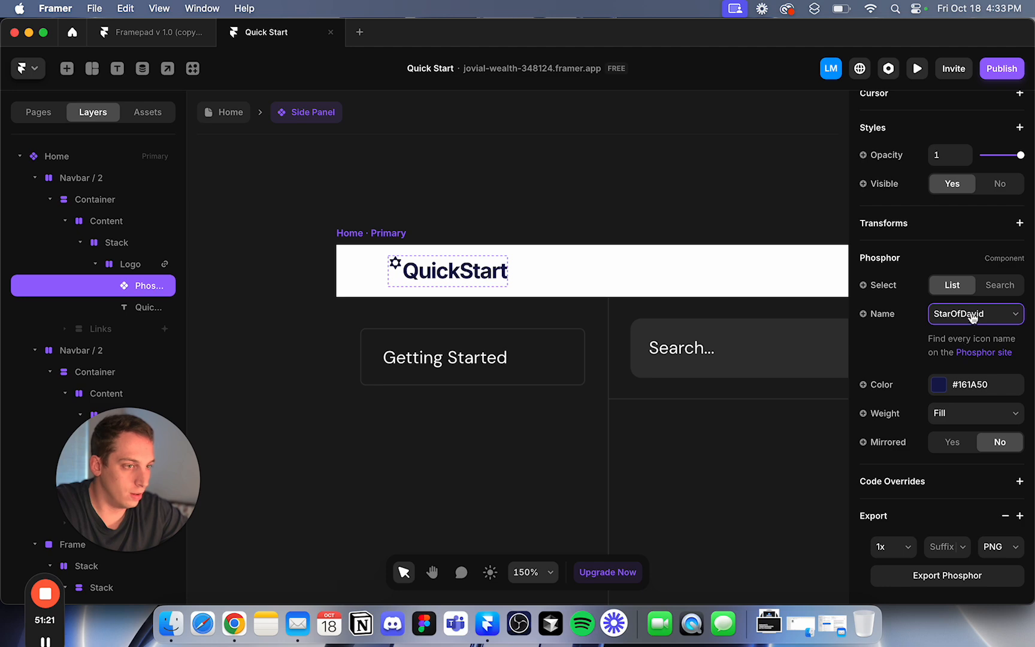
Try StarHalf for the logo icon and replace it with Star.
{"action": "left_click", "coordinate": [973, 317]}
{"action": "left_click", "coordinate": [949, 311]}
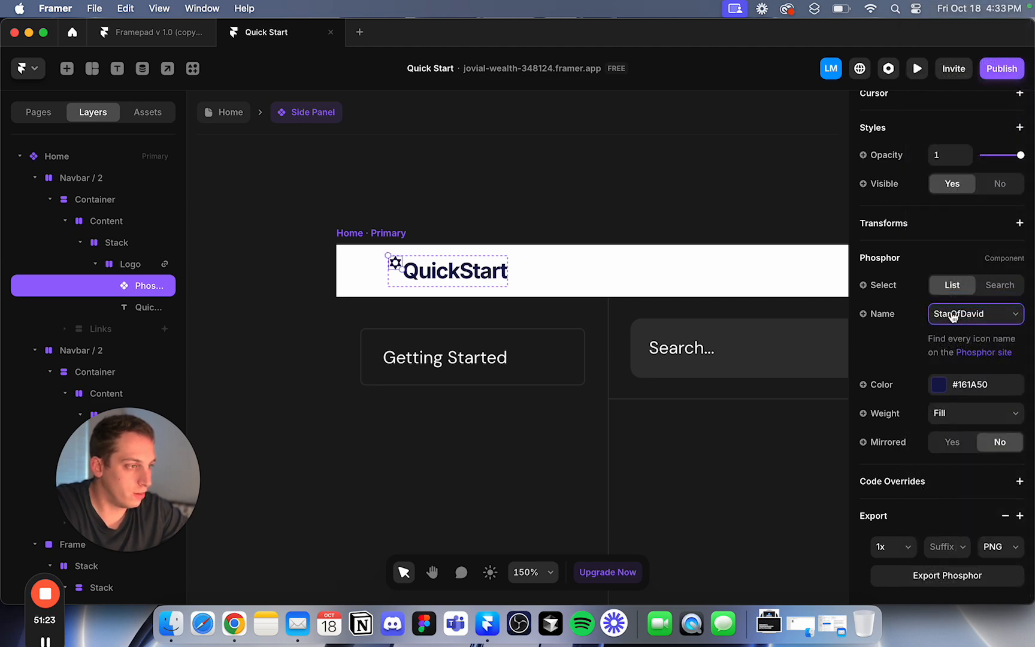
{"action": "left_click", "coordinate": [954, 319]}
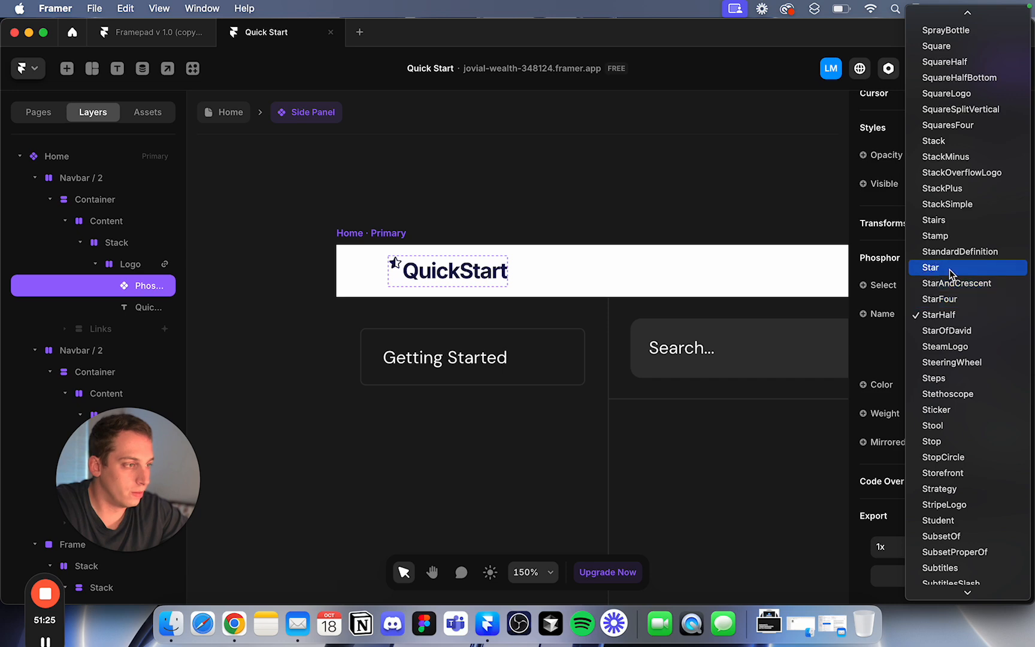
{"action": "left_click", "coordinate": [949, 267]}
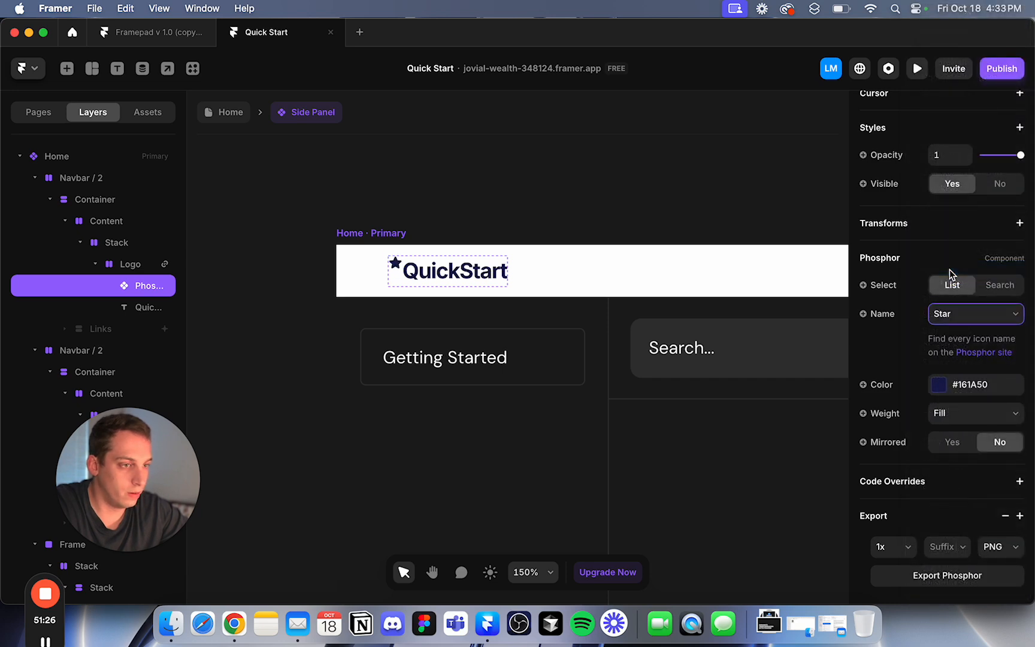
Try RoadHorizon and Rss as the logo icon.
{"action": "left_click", "coordinate": [956, 314]}
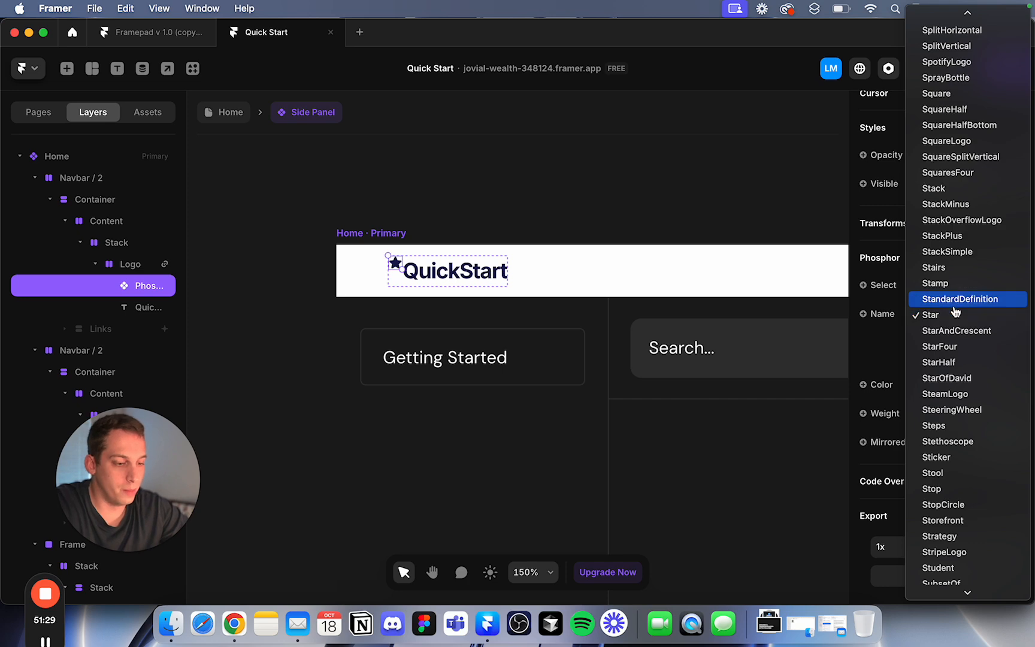
{"action": "type", "text": "ro"}
{"action": "left_click", "coordinate": [952, 392]}
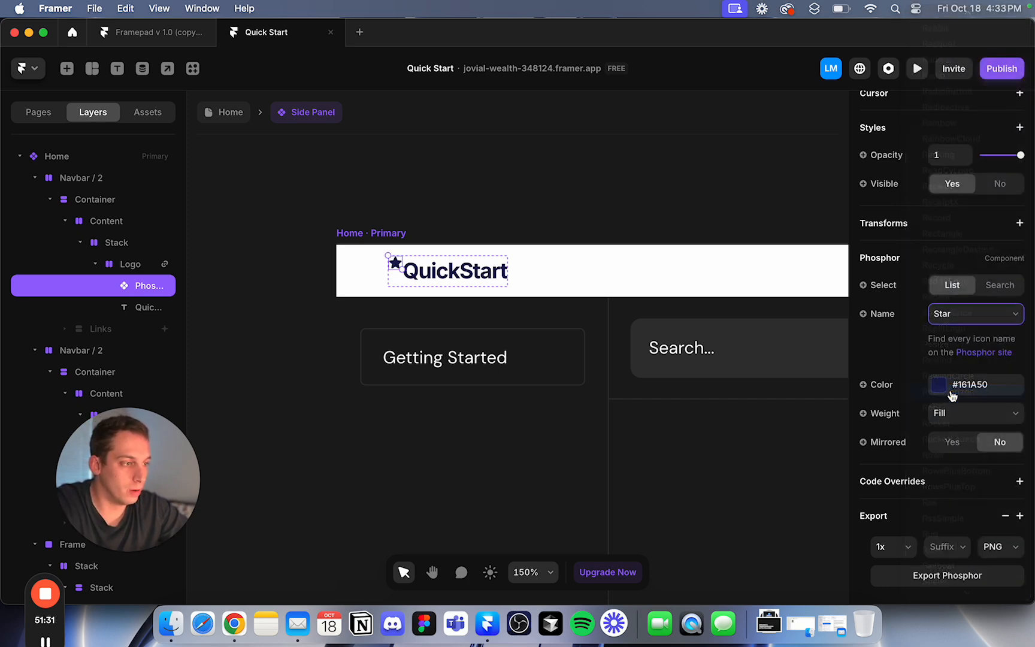
{"action": "left_click", "coordinate": [968, 328]}
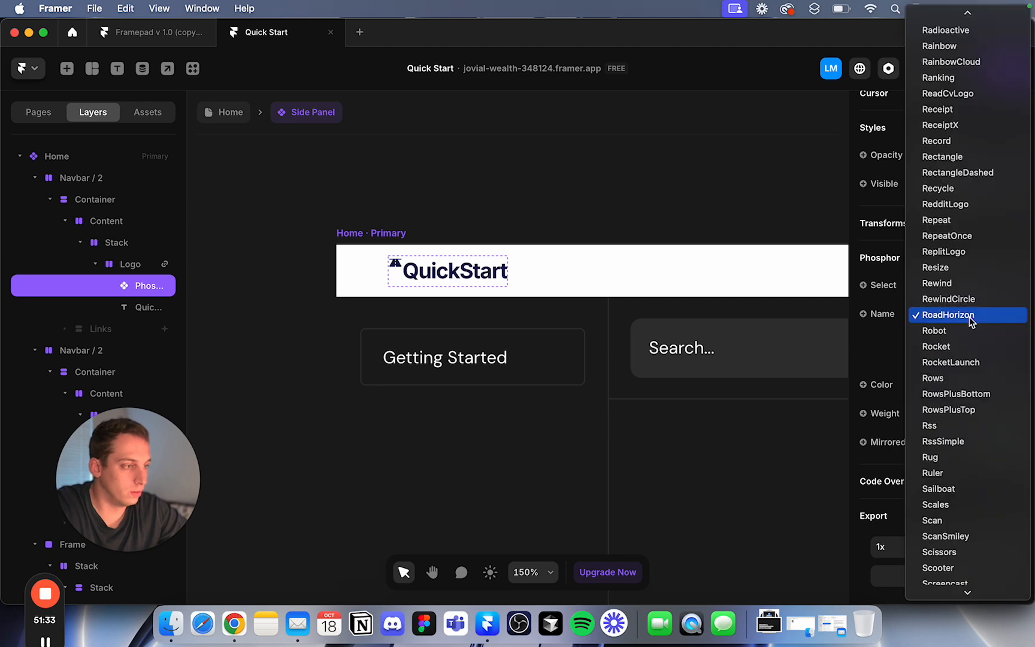
{"action": "key", "text": "Escape"}
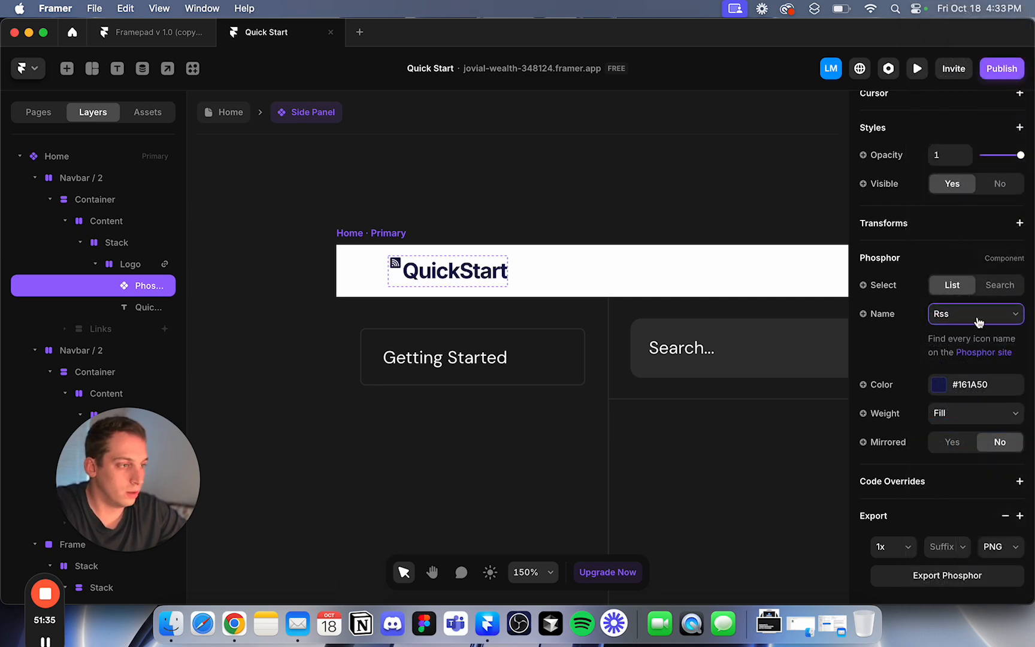
Change the logo icon to Ruler and deselect it.
{"action": "left_click", "coordinate": [977, 316]}
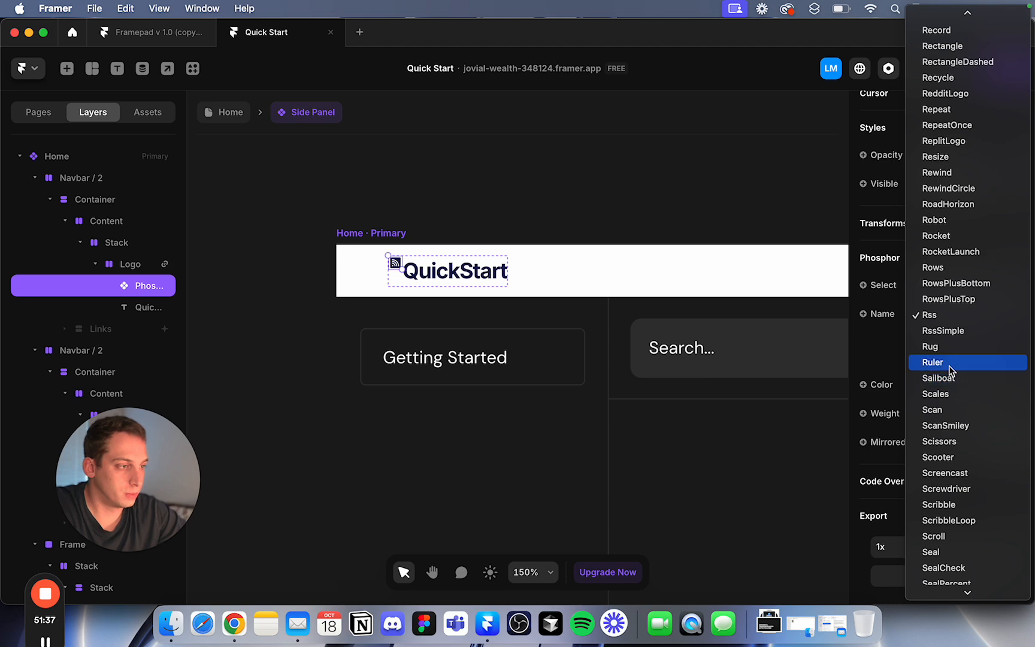
{"action": "left_click", "coordinate": [970, 360]}
{"action": "left_click", "coordinate": [984, 323]}
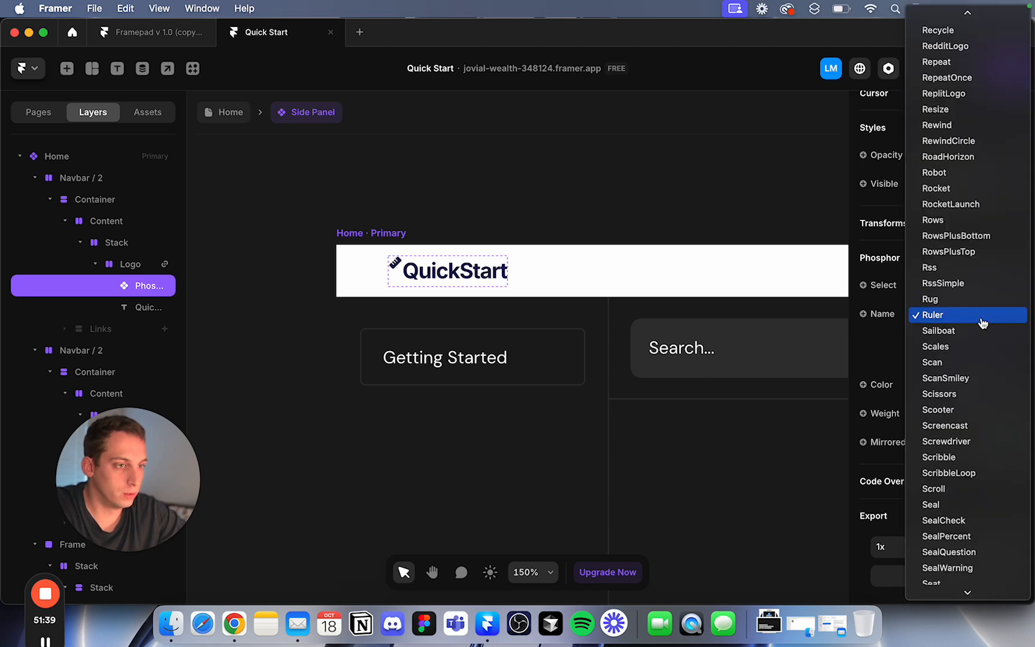
{"action": "left_click", "coordinate": [982, 323]}
{"action": "left_click", "coordinate": [511, 170]}
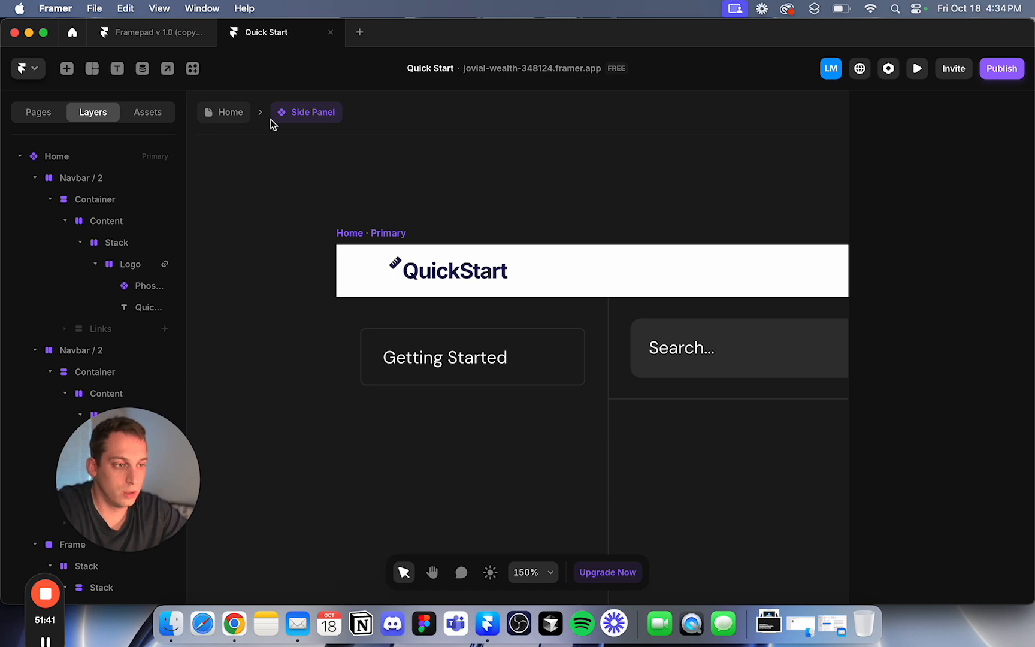
Return to the Home page and examine the logo in the page layout.
{"action": "left_click", "coordinate": [239, 114]}
{"action": "left_click", "coordinate": [231, 241]}
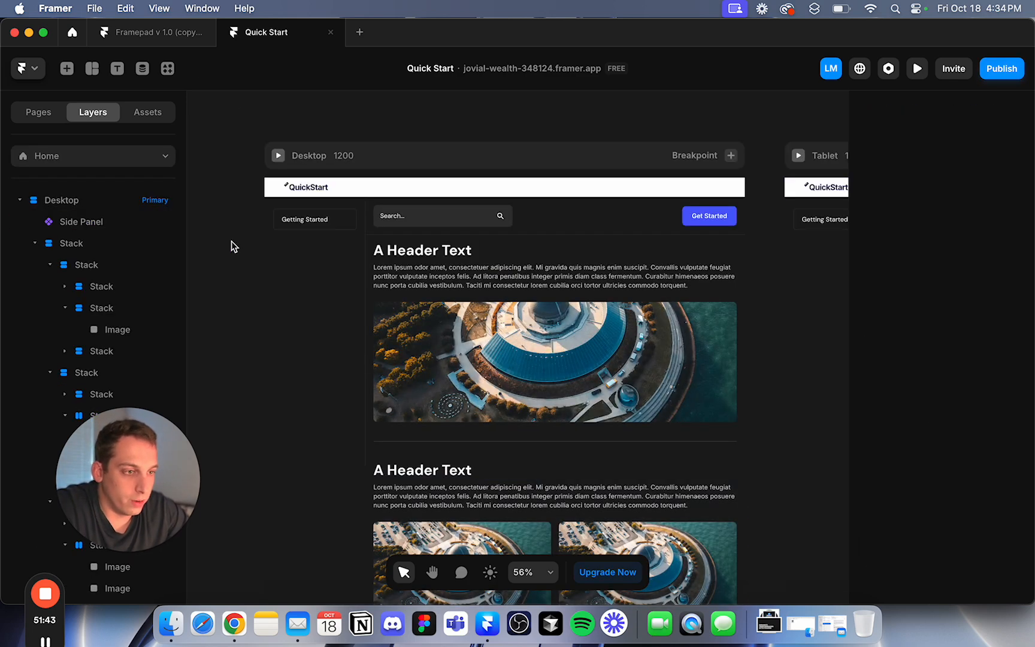
{"action": "scroll", "coordinate": [231, 241], "scroll_direction": "right", "scroll_amount": 2}
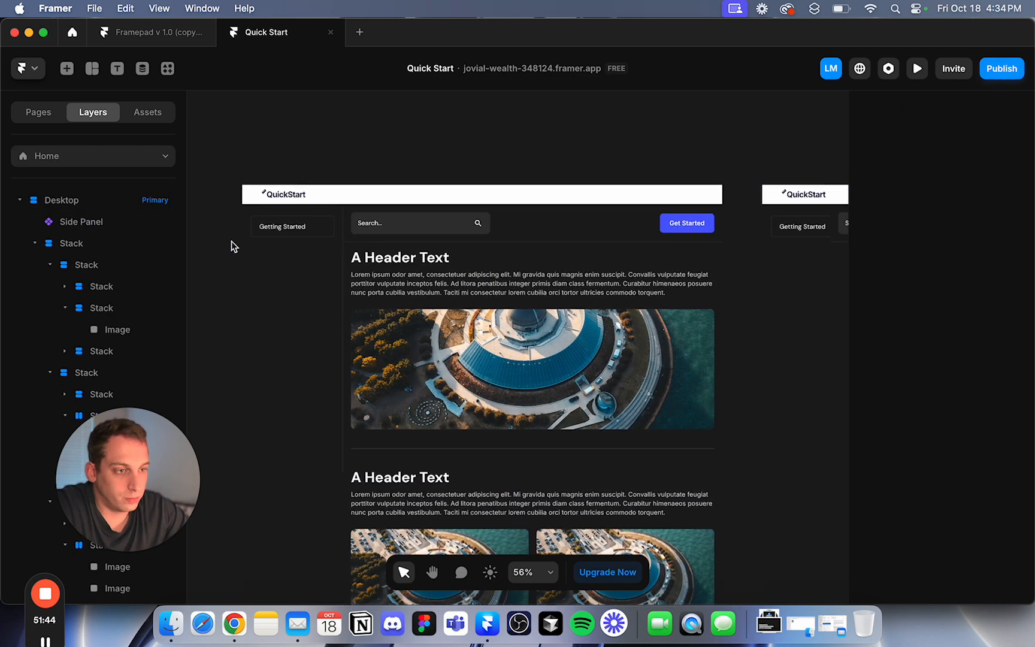
Reopen the Side Panel component and delete the icon in front of the QuickStart text.
{"action": "left_click", "coordinate": [265, 197]}
{"action": "double_click", "coordinate": [266, 197]}
{"action": "scroll", "coordinate": [323, 249], "scroll_direction": "up", "scroll_amount": 5}
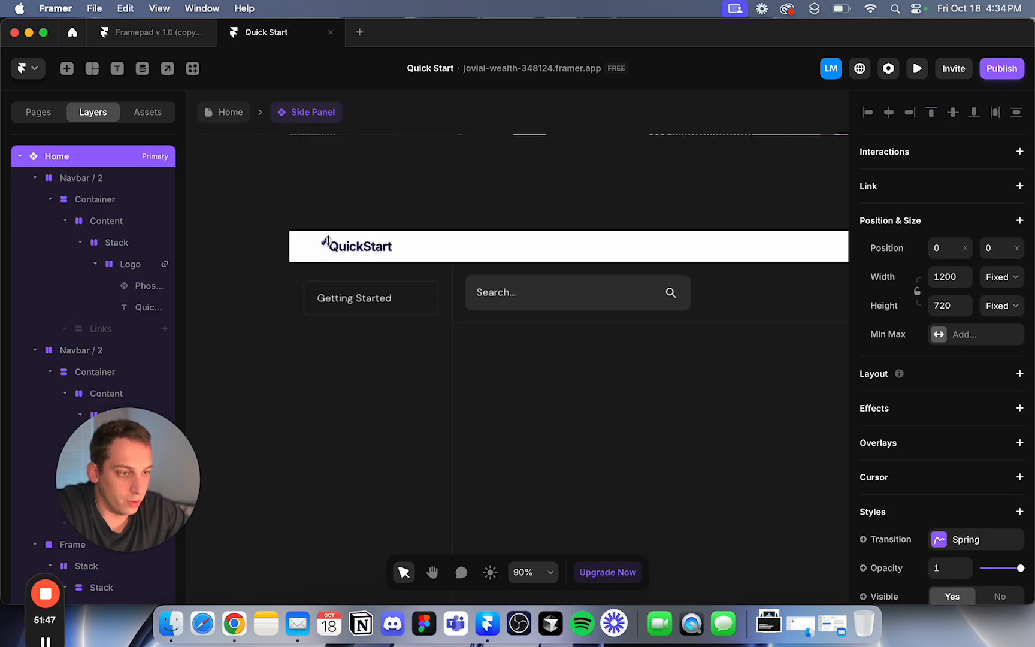
{"action": "left_click", "coordinate": [325, 248]}
{"action": "key", "text": "BackSpace"}
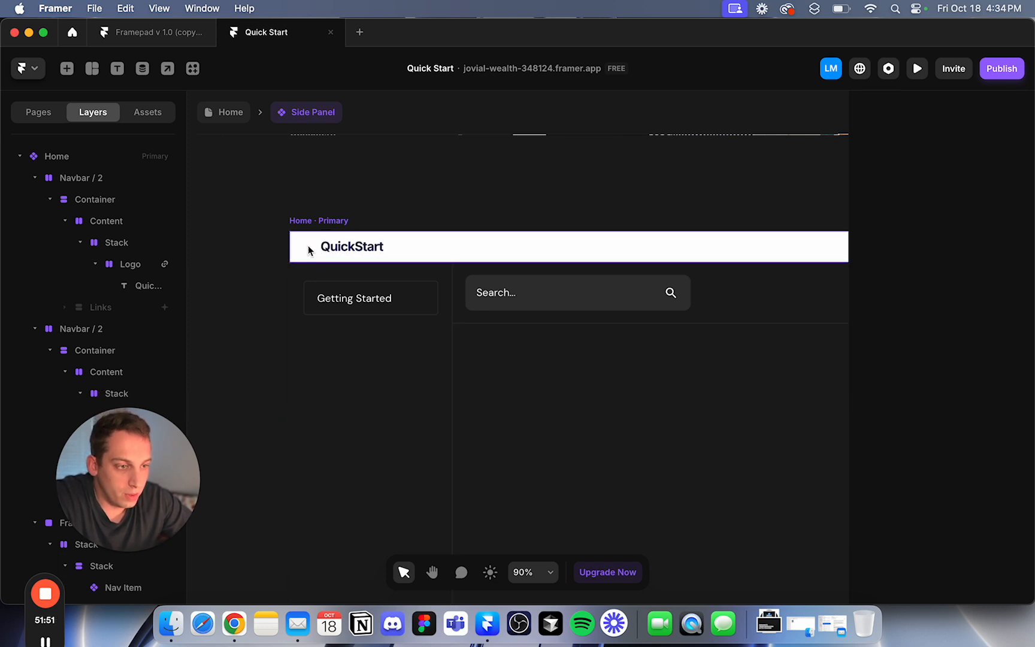
Try a right padding of 38 on the white Navbar / 2 and set its left padding to 38.
{"action": "left_click", "coordinate": [421, 254]}
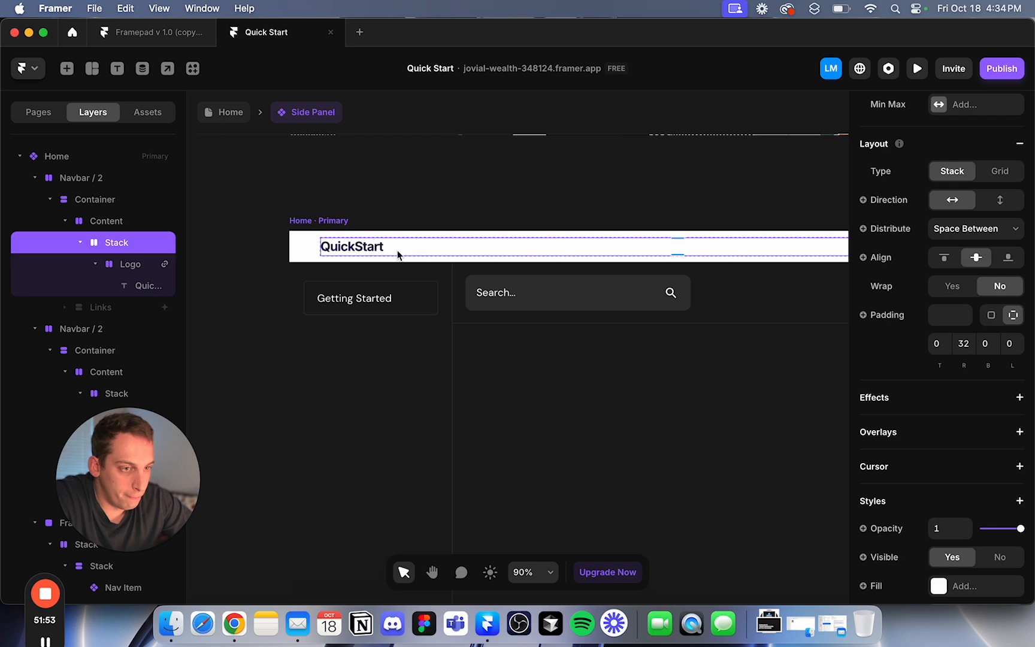
{"action": "scroll", "coordinate": [397, 250], "scroll_direction": "down", "scroll_amount": 5}
{"action": "scroll", "coordinate": [683, 258], "scroll_direction": "right", "scroll_amount": 1}
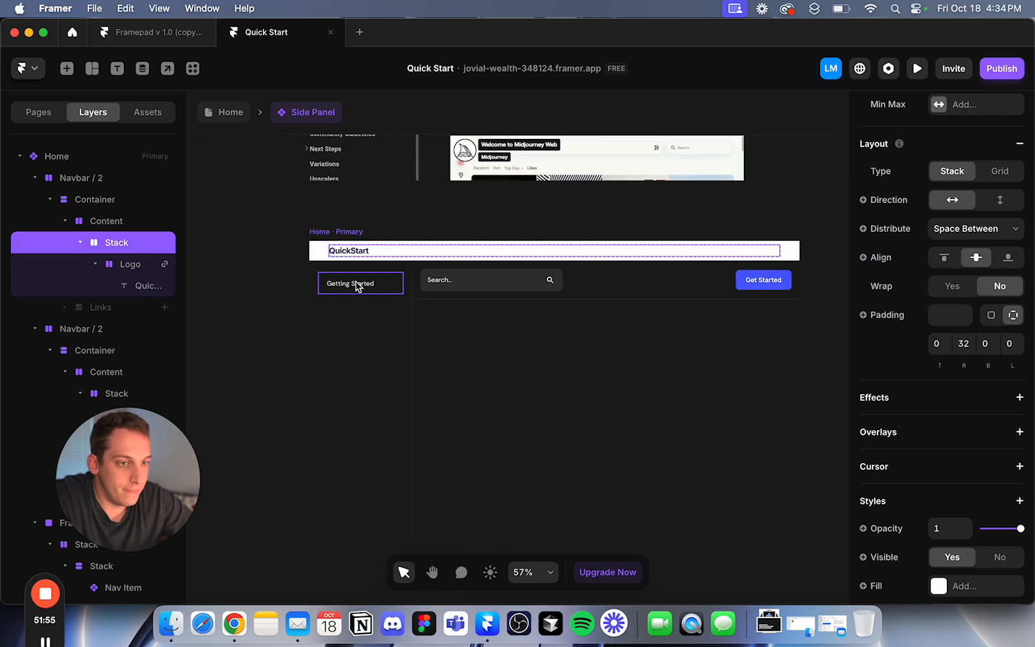
{"action": "left_click", "coordinate": [112, 221]}
{"action": "left_click", "coordinate": [104, 199]}
{"action": "left_click", "coordinate": [101, 178]}
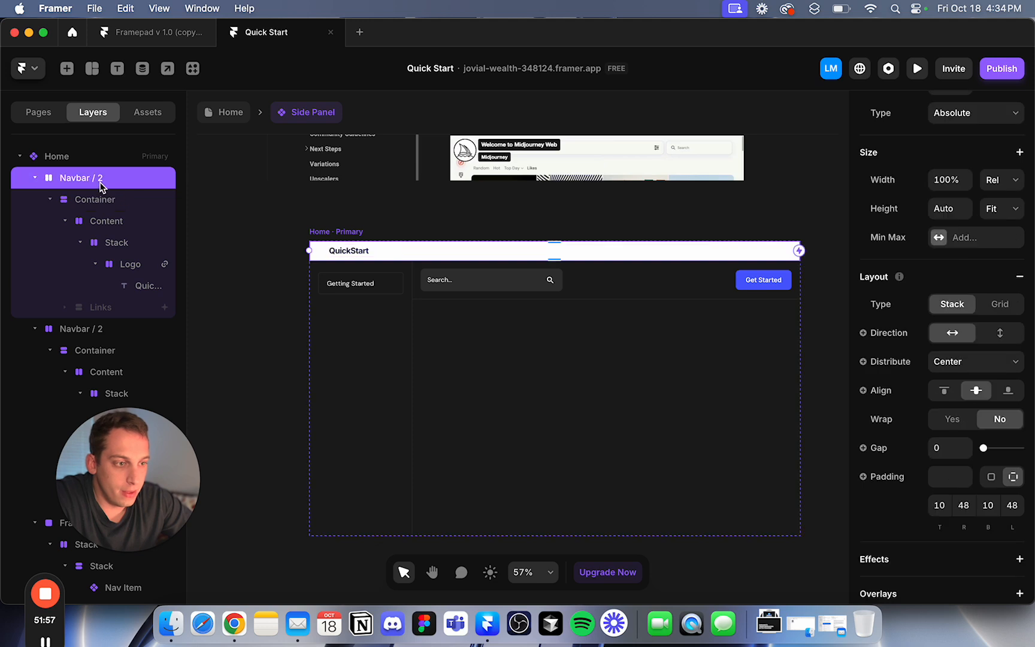
{"action": "left_click", "coordinate": [956, 512]}
{"action": "type", "text": "38"}
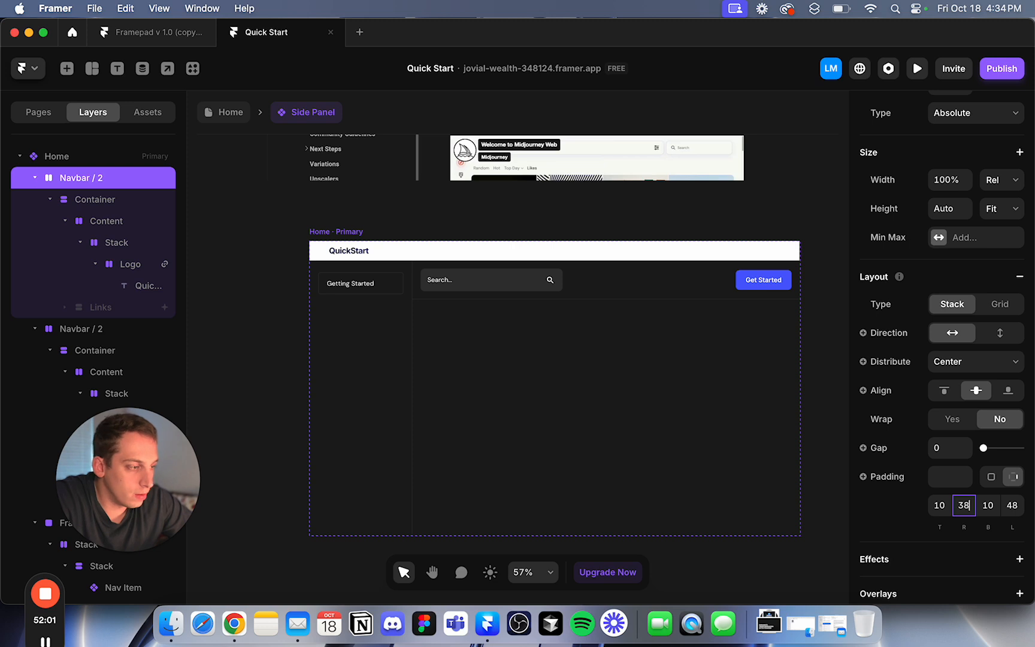
{"action": "left_click", "coordinate": [1017, 505]}
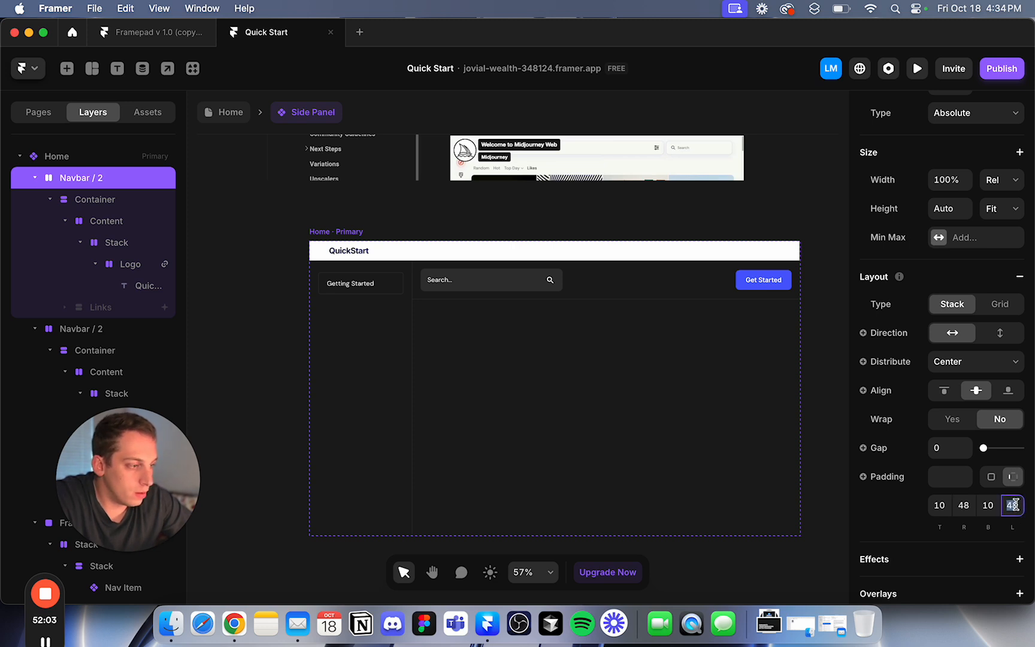
{"action": "type", "text": "38"}
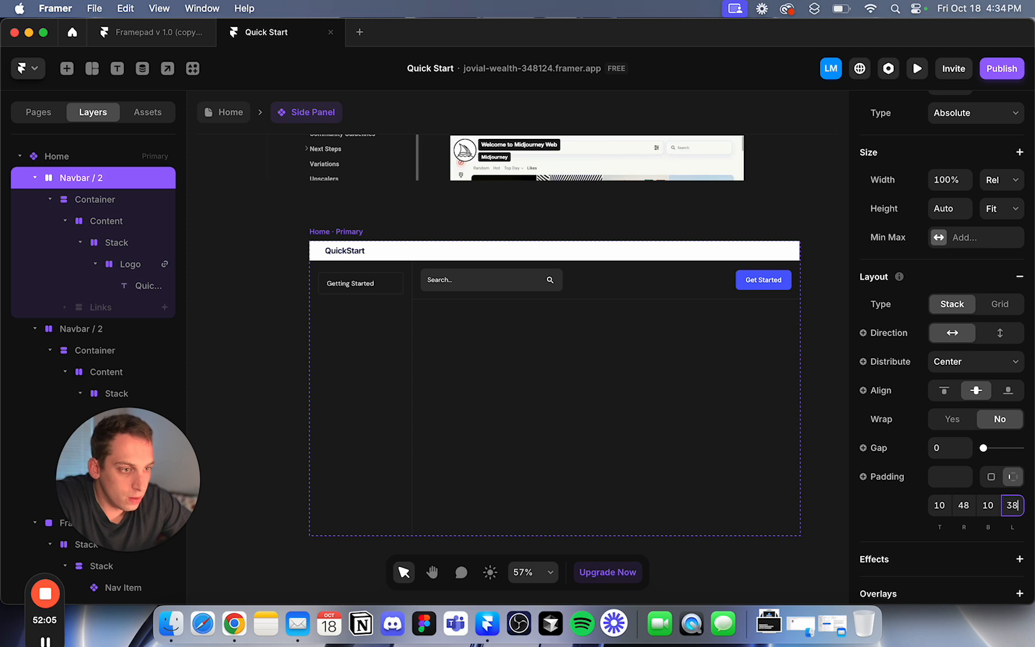
Reduce the white Navbar / 2's left padding to 21 to line up QuickStart with the Getting Started box.
{"action": "scroll", "coordinate": [307, 264], "scroll_direction": "up", "scroll_amount": 1}
{"action": "scroll", "coordinate": [307, 264], "scroll_direction": "up", "scroll_amount": 5}
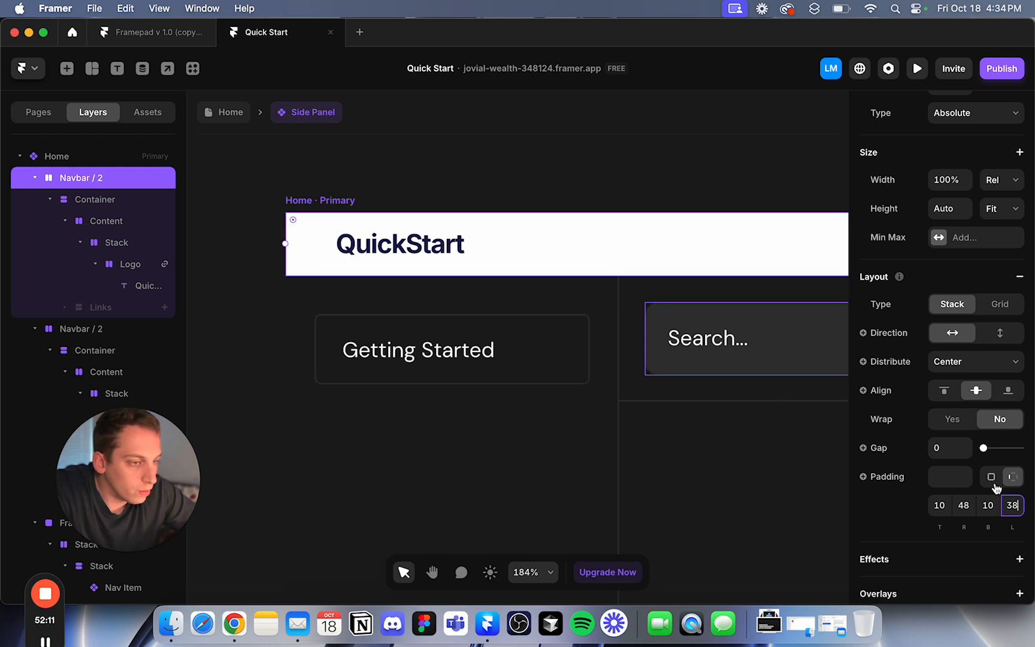
{"action": "key", "text": "Down"}
{"action": "key", "text": "Down"}
{"action": "key", "text": "Down"}
{"action": "key", "text": "Down"}
{"action": "key", "text": "Down"}
{"action": "key", "text": "Down"}
{"action": "key", "text": "Down"}
{"action": "key", "text": "Down"}
{"action": "key", "text": "Down"}
{"action": "key", "text": "Down"}
{"action": "key", "text": "Down"}
{"action": "key", "text": "Down"}
{"action": "key", "text": "Down"}
{"action": "key", "text": "Down"}
{"action": "key", "text": "Down"}
{"action": "key", "text": "Down"}
{"action": "key", "text": "Down"}
{"action": "key", "text": "Down"}
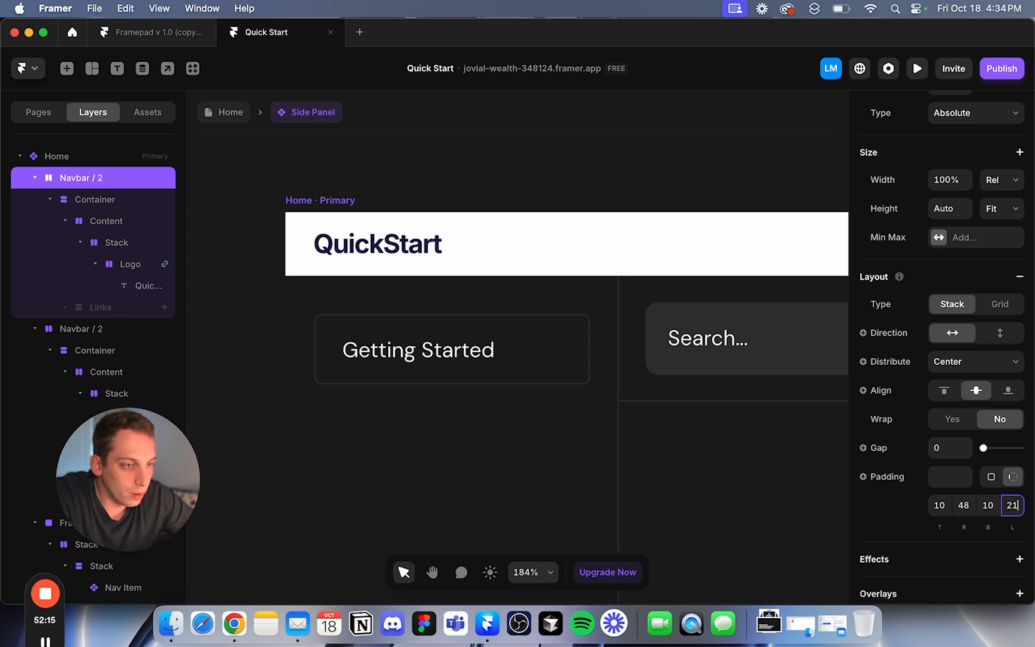
Try a left padding of 20 and a right padding of 20 on the white Navbar / 2.
{"action": "scroll", "coordinate": [726, 364], "scroll_direction": "down", "scroll_amount": 3}
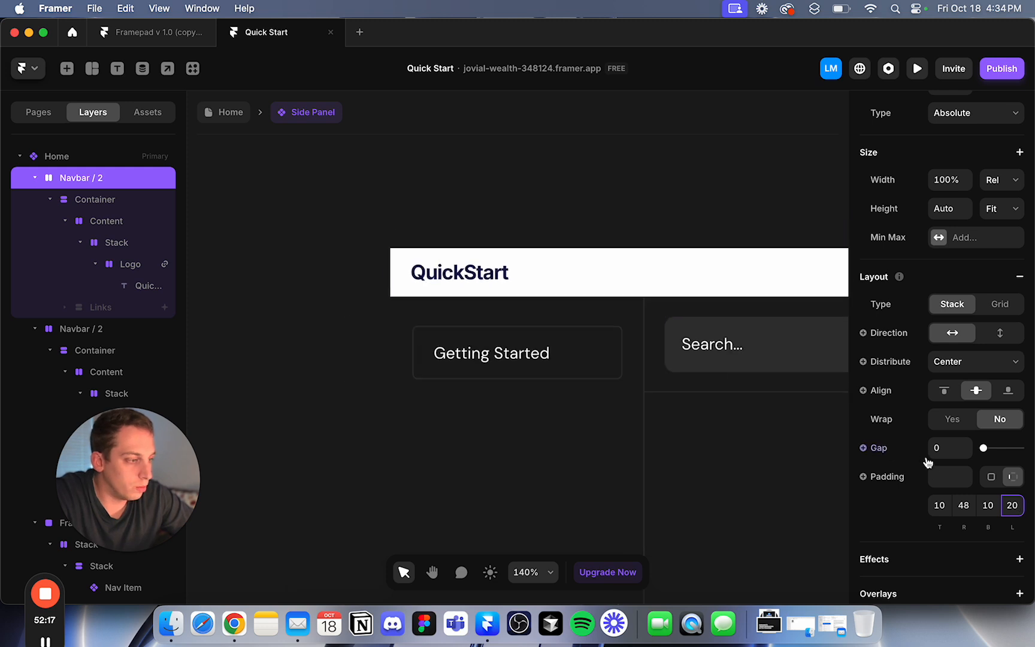
{"action": "left_click", "coordinate": [960, 504]}
{"action": "type", "text": "20"}
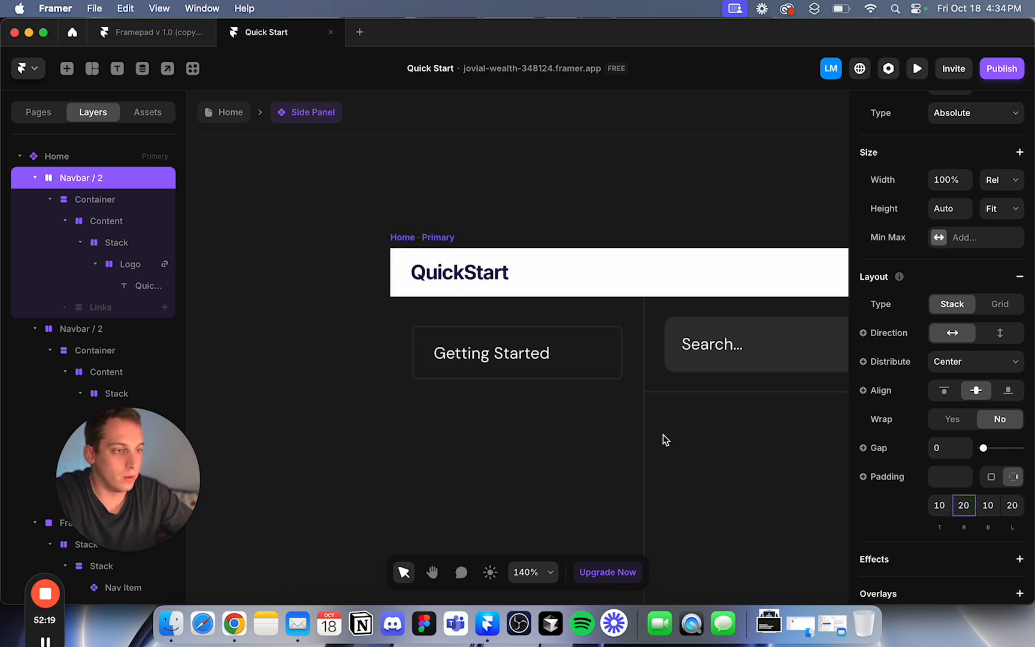
{"action": "left_click", "coordinate": [554, 228]}
{"action": "scroll", "coordinate": [554, 228], "scroll_direction": "down", "scroll_amount": 5}
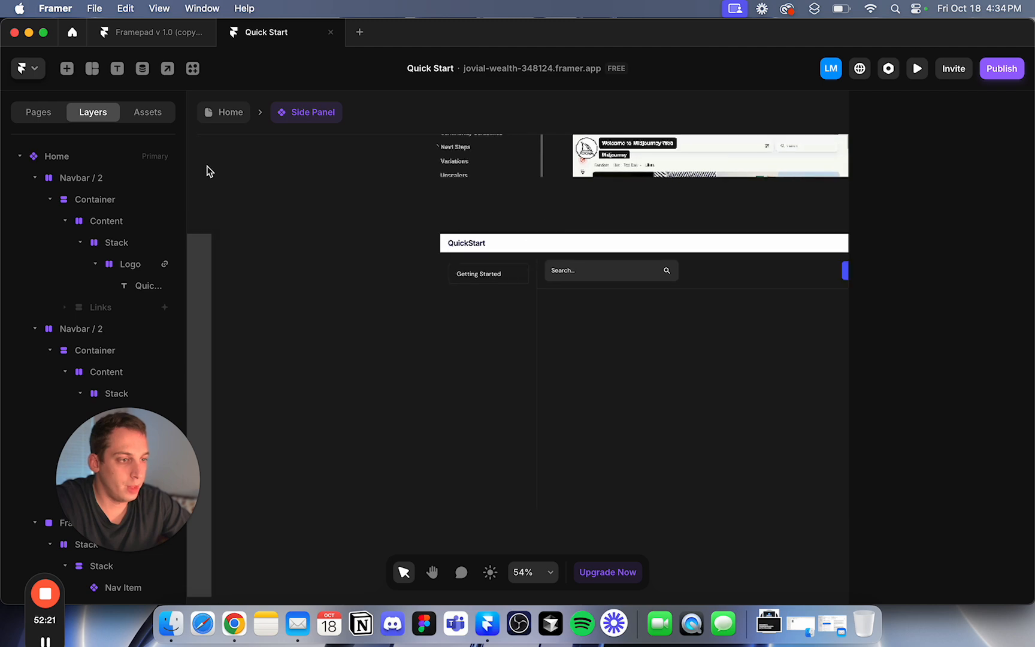
Return to the Home page and preview the Desktop layout to check the logo's alignment with the side panel.
{"action": "left_click", "coordinate": [227, 112]}
{"action": "left_click", "coordinate": [209, 188]}
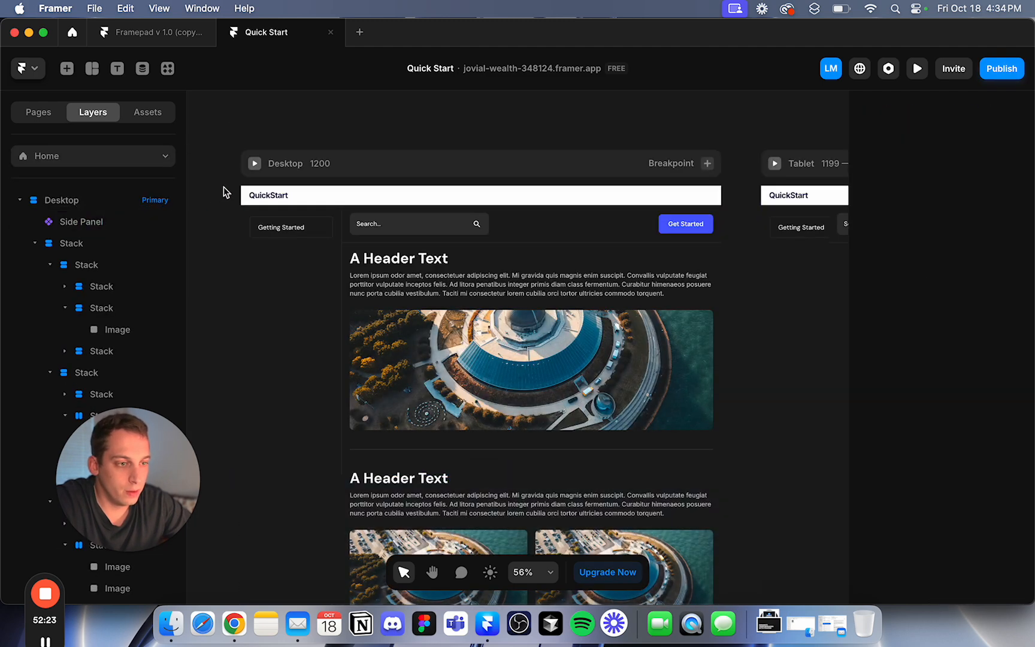
{"action": "left_click", "coordinate": [254, 163]}
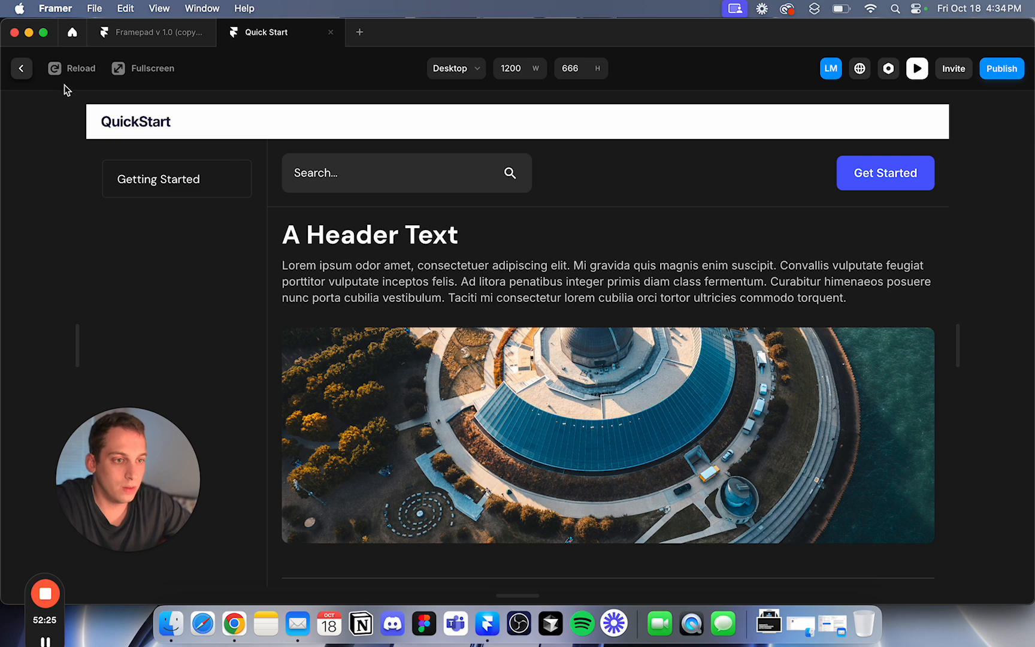
{"action": "left_click", "coordinate": [22, 71]}
Reopen the Side Panel component and try a right padding of 30 and a left padding of 39 on the white Navbar / 2.
{"action": "double_click", "coordinate": [302, 197]}
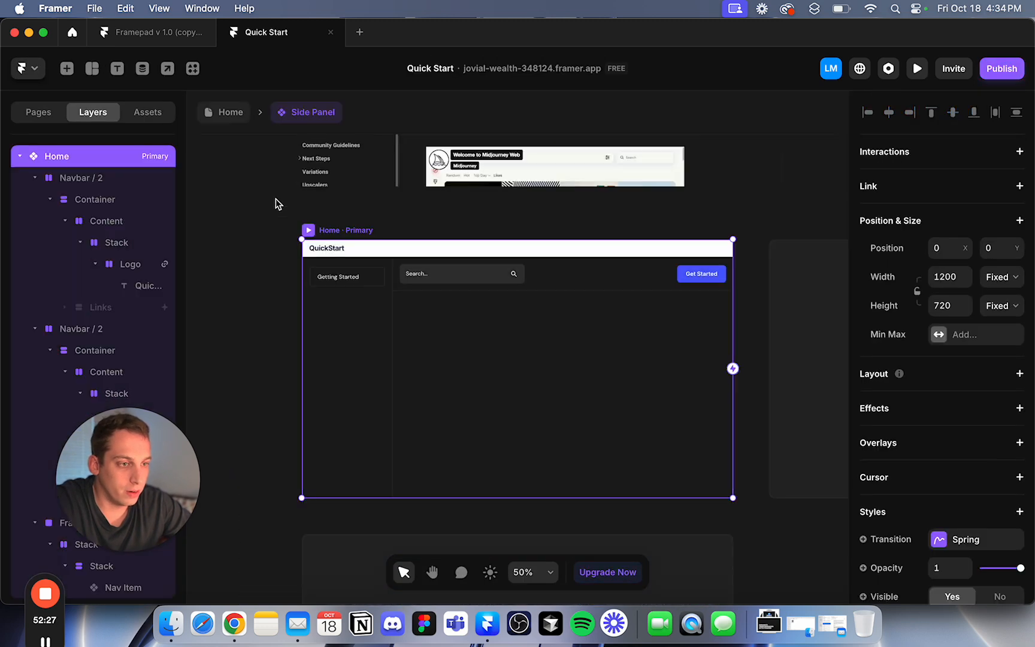
{"action": "left_click", "coordinate": [334, 256]}
{"action": "left_click", "coordinate": [93, 204]}
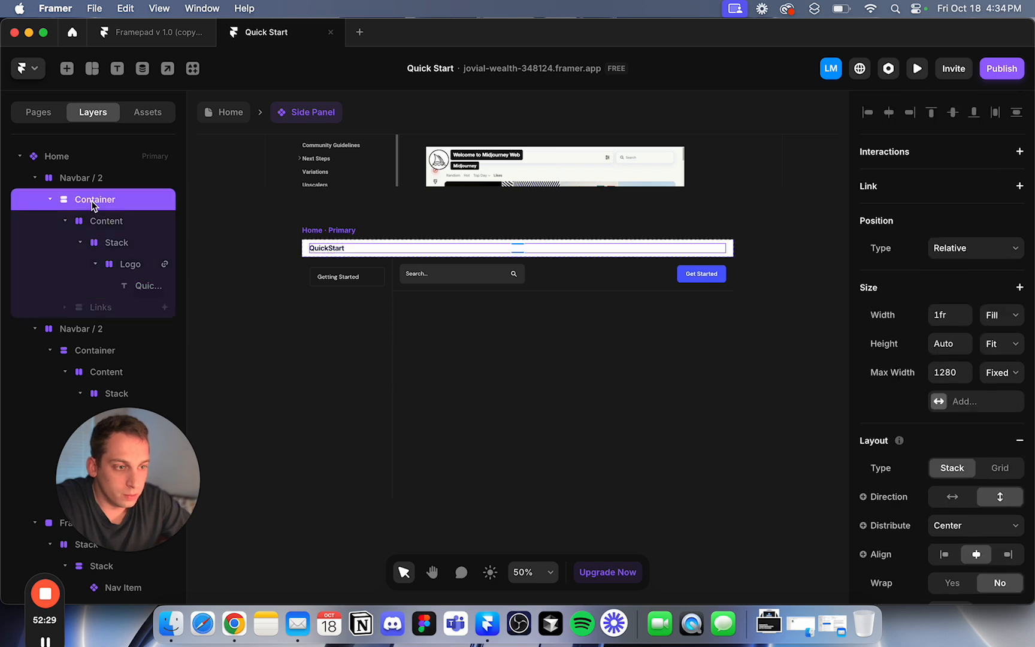
{"action": "scroll", "coordinate": [951, 504], "scroll_direction": "down", "scroll_amount": 10}
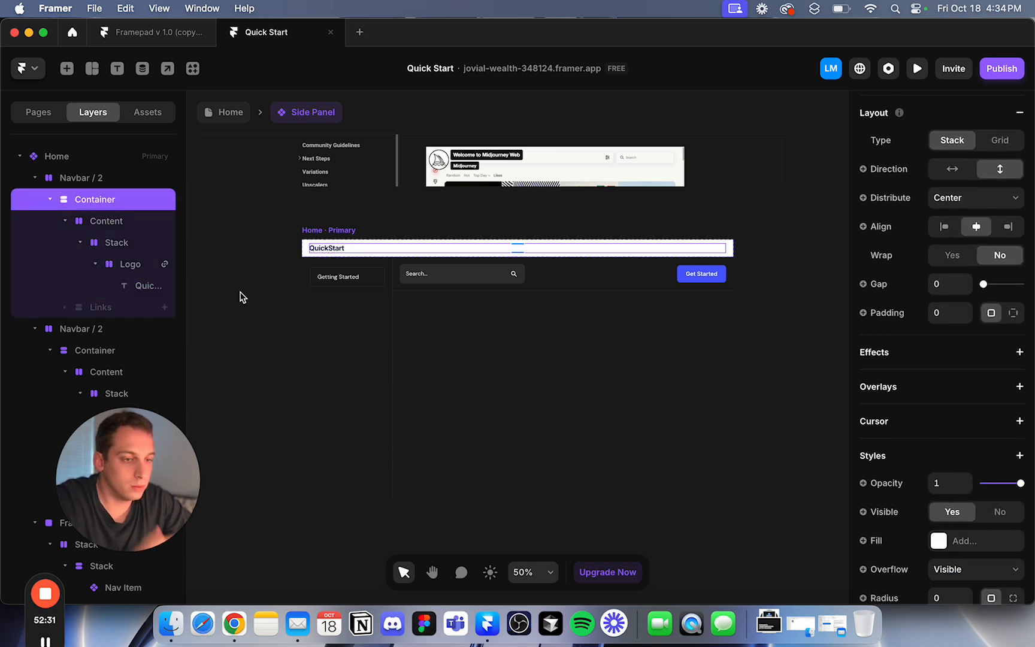
{"action": "left_click", "coordinate": [116, 178]}
{"action": "scroll", "coordinate": [944, 413], "scroll_direction": "down", "scroll_amount": 2}
{"action": "left_click", "coordinate": [963, 481]}
{"action": "type", "text": "30"}
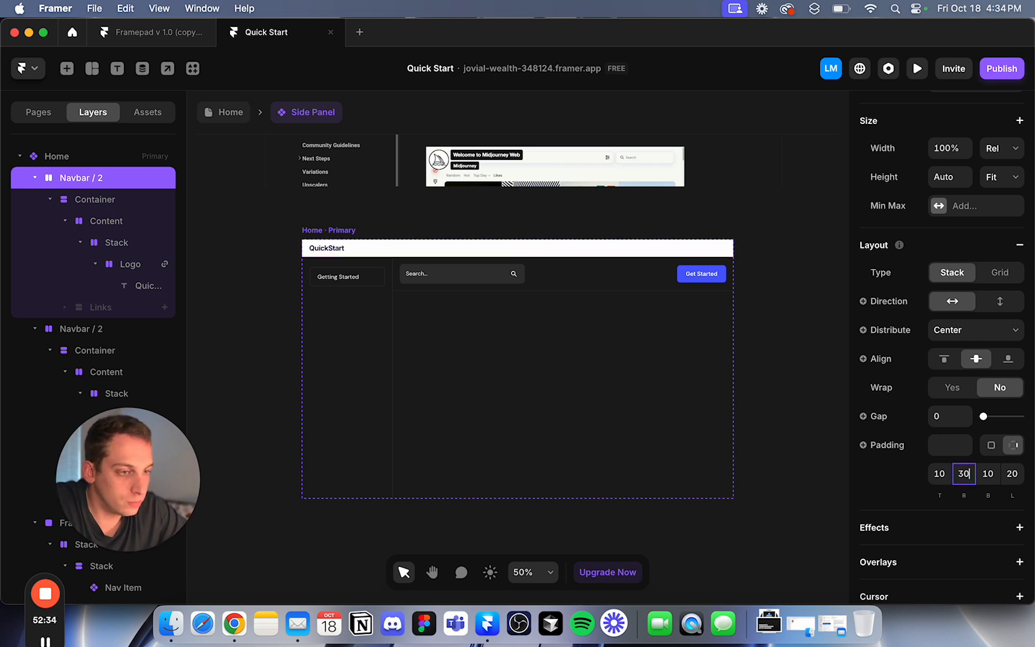
{"action": "left_click", "coordinate": [1012, 475]}
{"action": "type", "text": "30"}
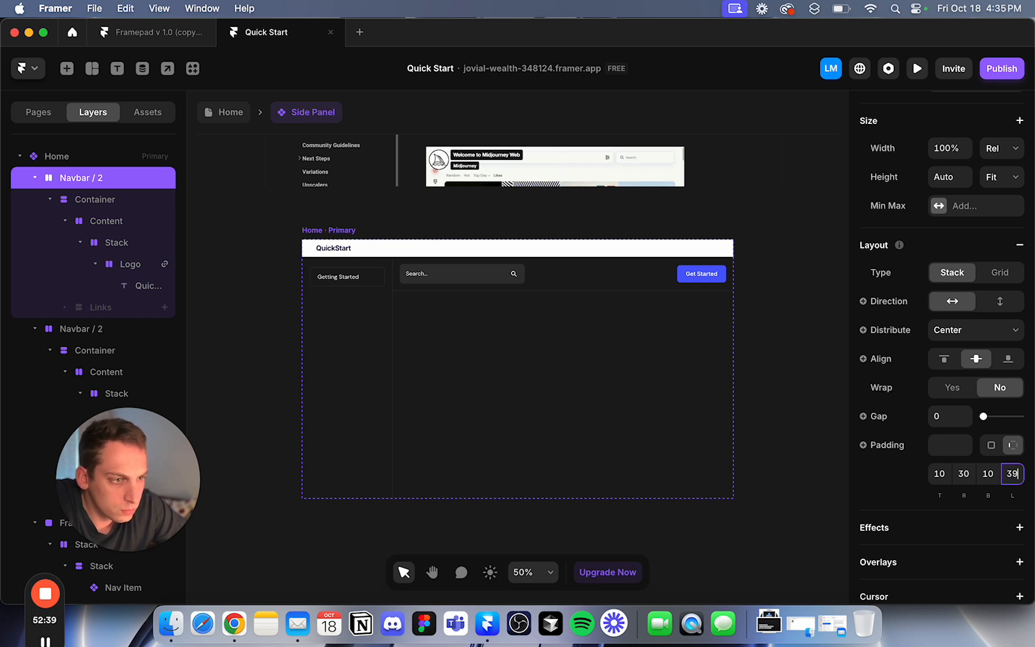
Set both the left and right padding of the white Navbar / 2 to 40, lining up QuickStart with the Getting Started text.
{"action": "scroll", "coordinate": [323, 261], "scroll_direction": "up", "scroll_amount": 6}
{"action": "key", "text": "shift+Up"}
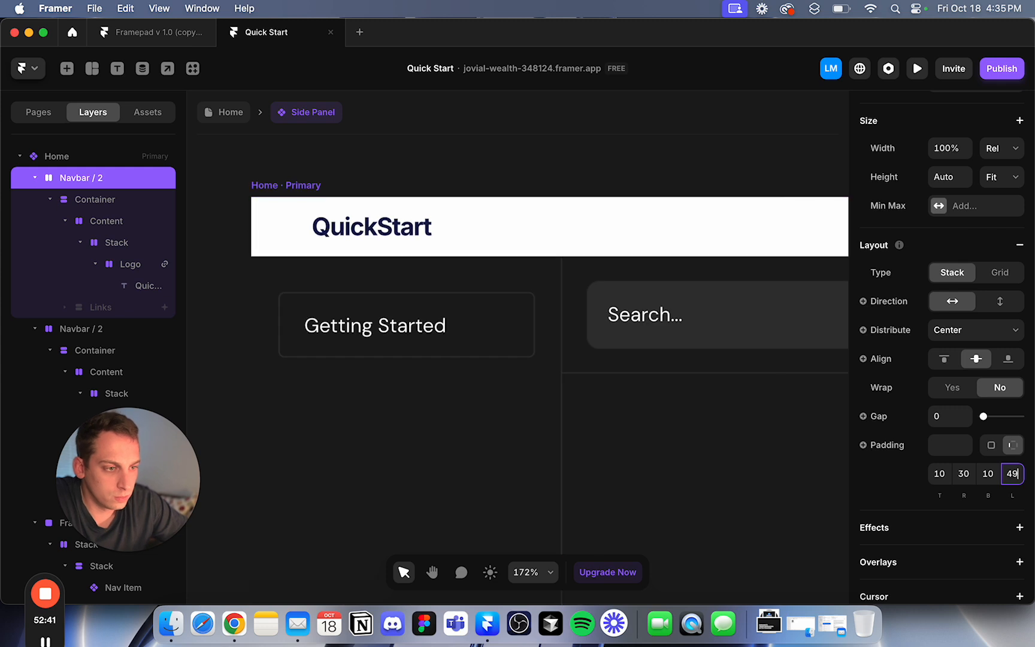
{"action": "key", "text": "BackSpace"}
{"action": "type", "text": "0"}
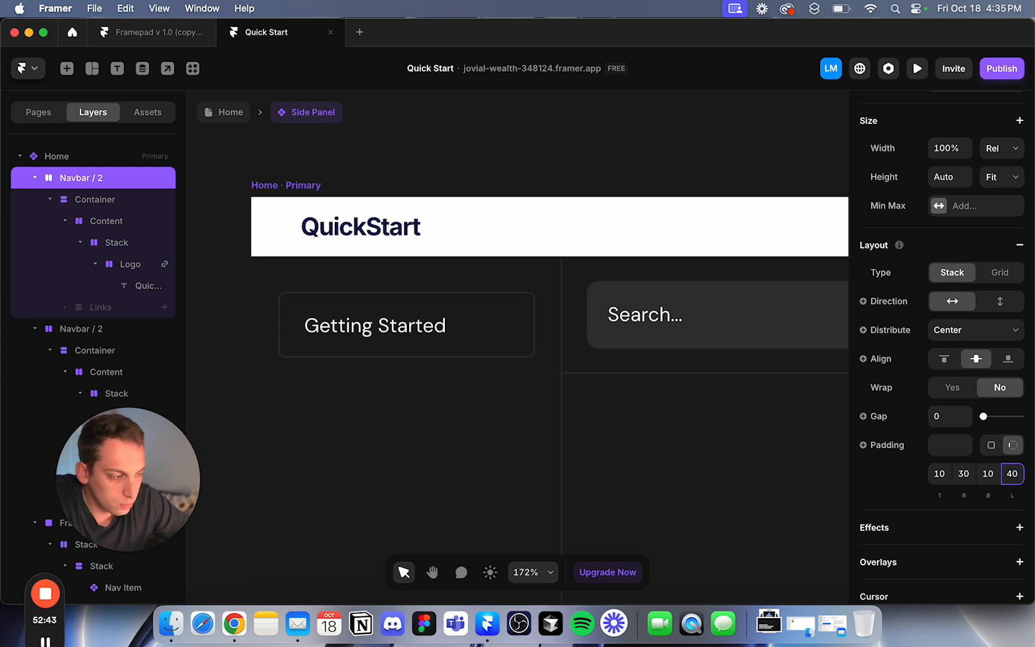
{"action": "left_click", "coordinate": [962, 473]}
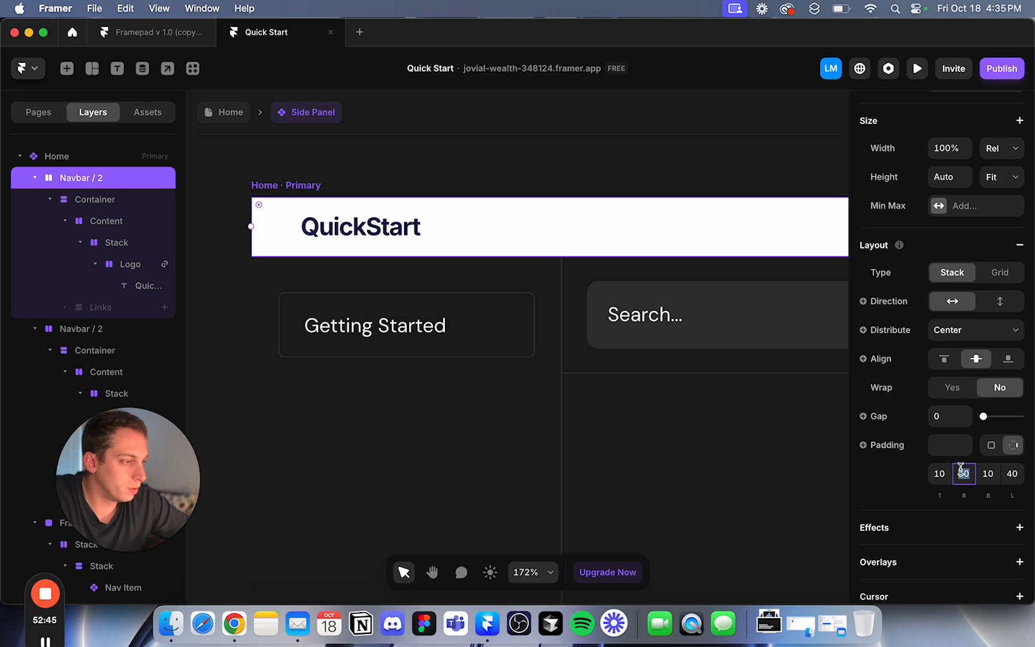
{"action": "type", "text": "40"}
{"action": "left_click", "coordinate": [589, 203]}
{"action": "scroll", "coordinate": [586, 177], "scroll_direction": "down", "scroll_amount": 5}
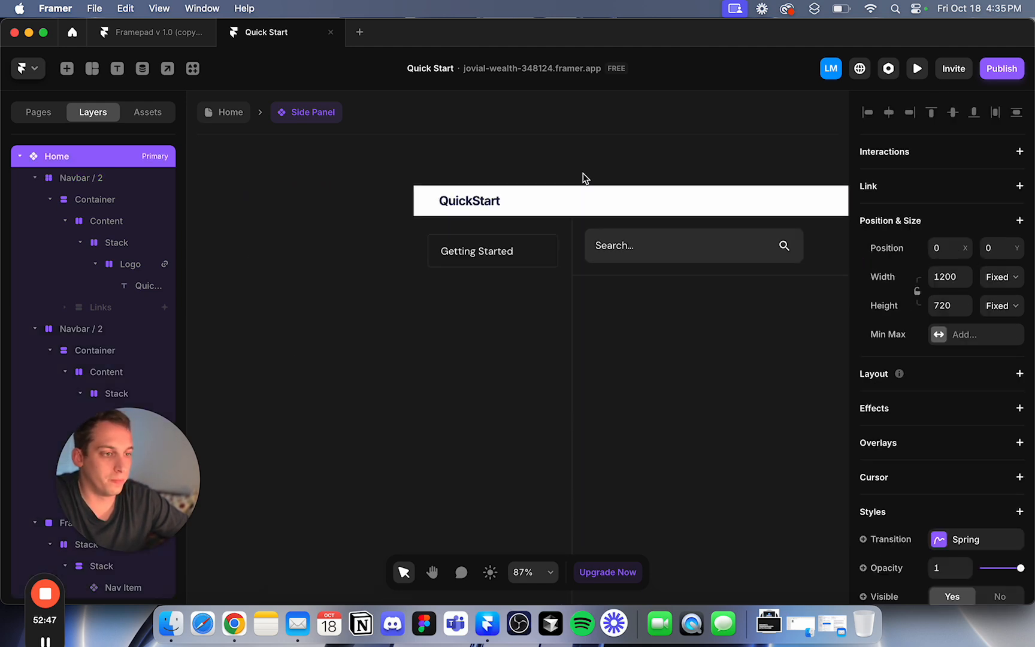
Preview the Home page's Desktop layout again to examine the navbar logo's position.
{"action": "left_click", "coordinate": [227, 113]}
{"action": "left_click", "coordinate": [219, 241]}
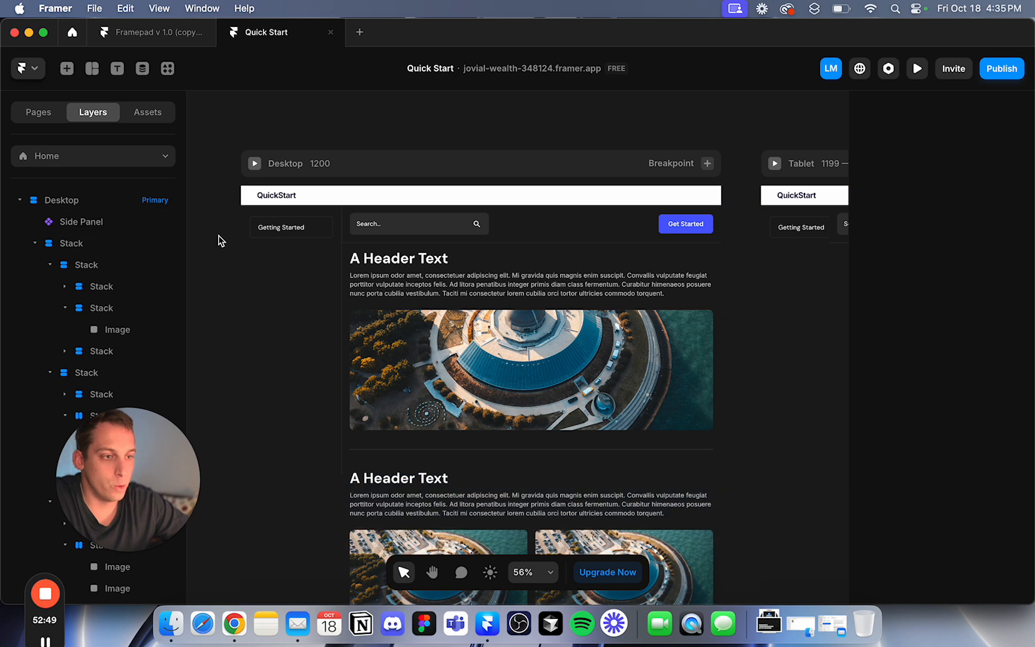
{"action": "left_click", "coordinate": [255, 162]}
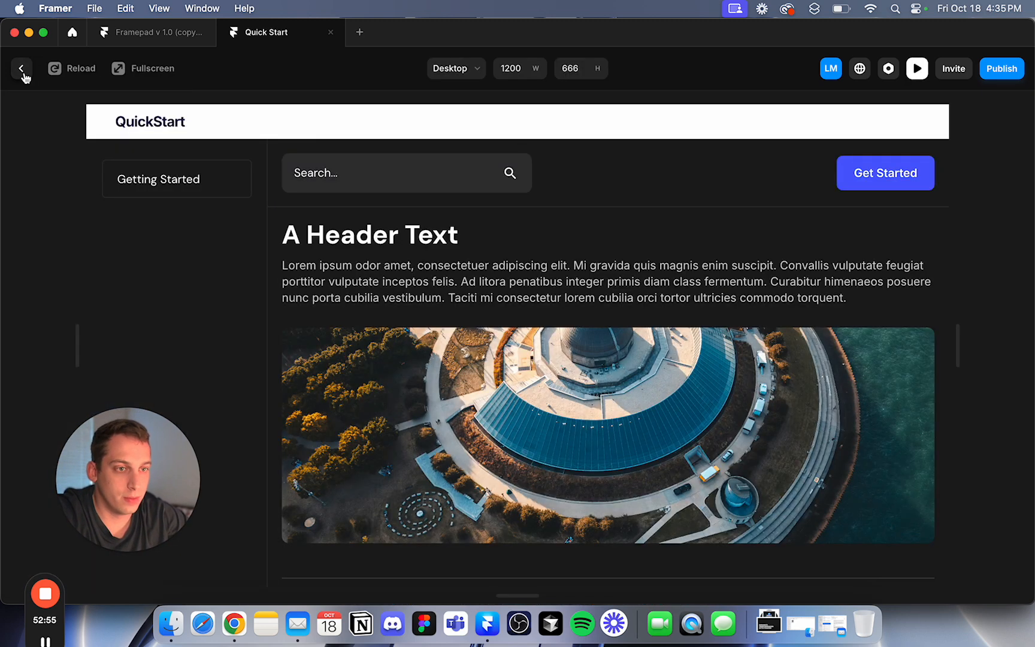
{"action": "left_click", "coordinate": [24, 75]}
Reopen the Side Panel component and reduce the fill opacity of the white Navbar / 2 to 10%.
{"action": "double_click", "coordinate": [361, 203]}
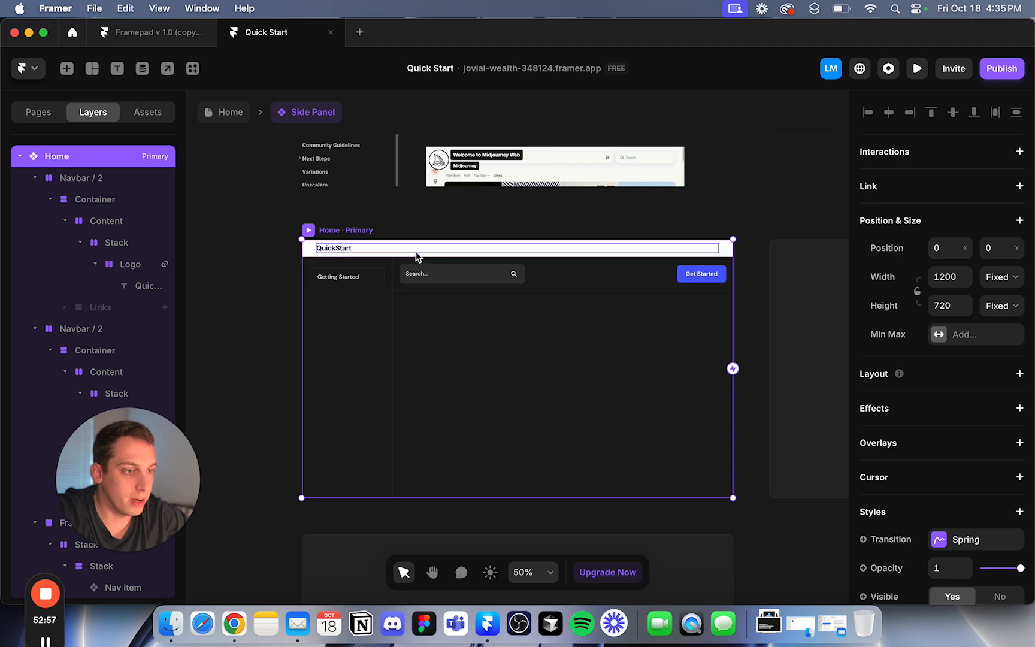
{"action": "left_click", "coordinate": [416, 253]}
{"action": "left_click", "coordinate": [308, 250]}
{"action": "scroll", "coordinate": [964, 453], "scroll_direction": "down", "scroll_amount": 3}
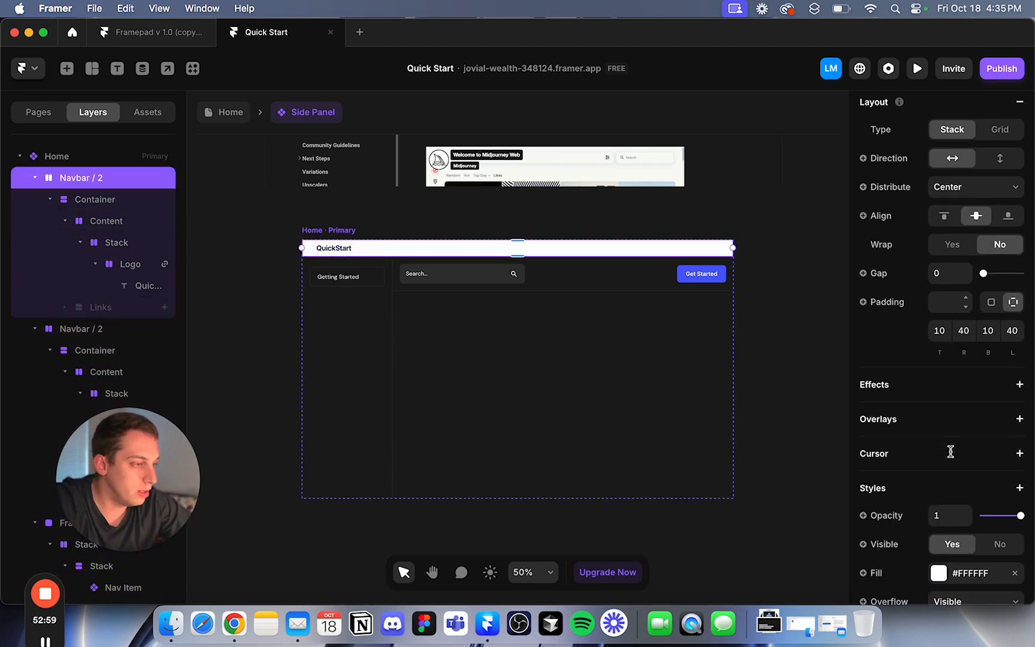
{"action": "scroll", "coordinate": [951, 451], "scroll_direction": "down", "scroll_amount": 3}
{"action": "left_click", "coordinate": [939, 471]}
{"action": "left_click", "coordinate": [766, 493]}
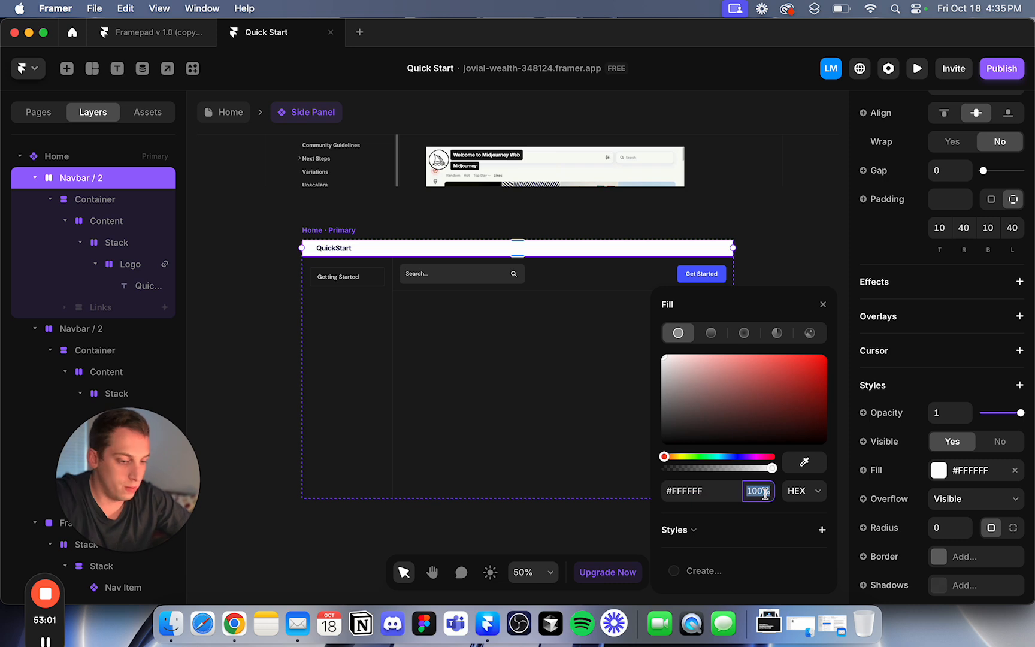
{"action": "key", "text": "Return"}
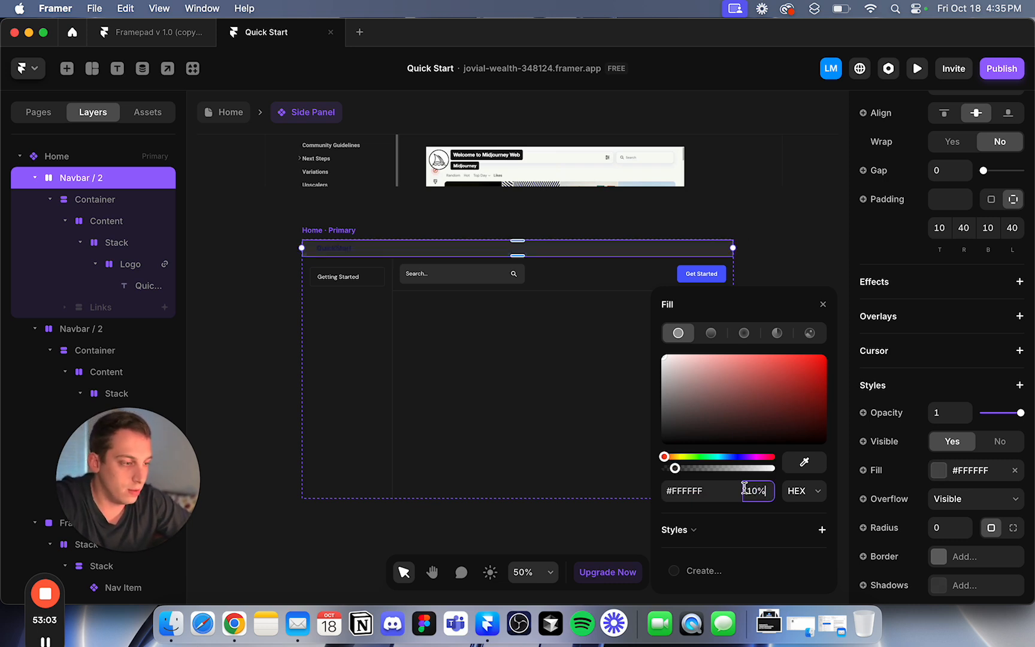
{"action": "key", "text": "shift+Down"}
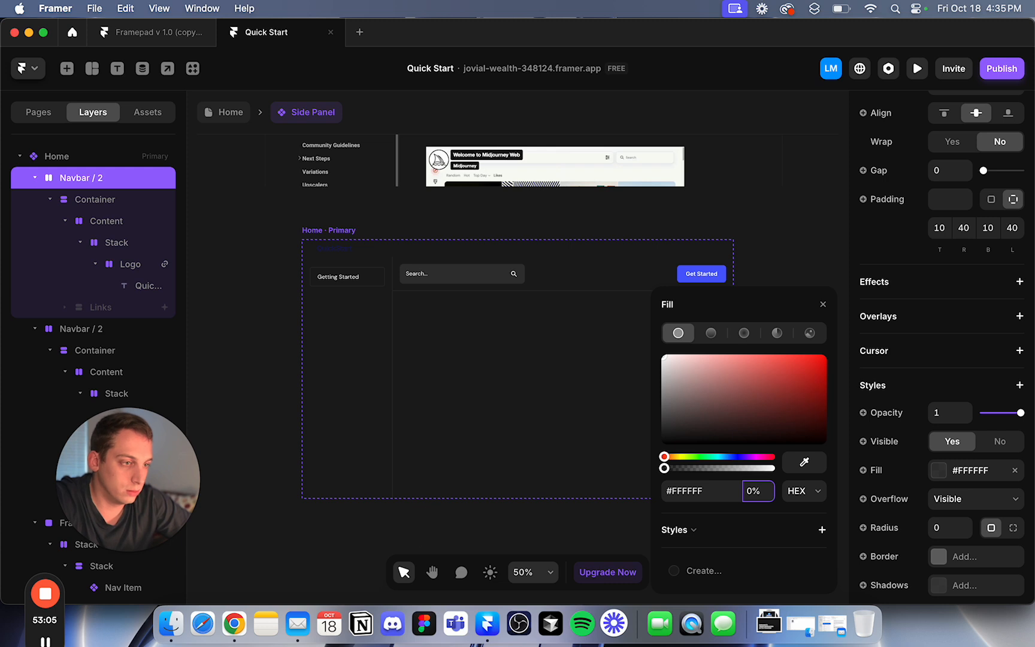
{"action": "key", "text": "shift+Up"}
Try shifting the Navbar / 2 fill to a blue-violet hue, comparing it with the reference screenshot.
{"action": "scroll", "coordinate": [602, 337], "scroll_direction": "up", "scroll_amount": 5}
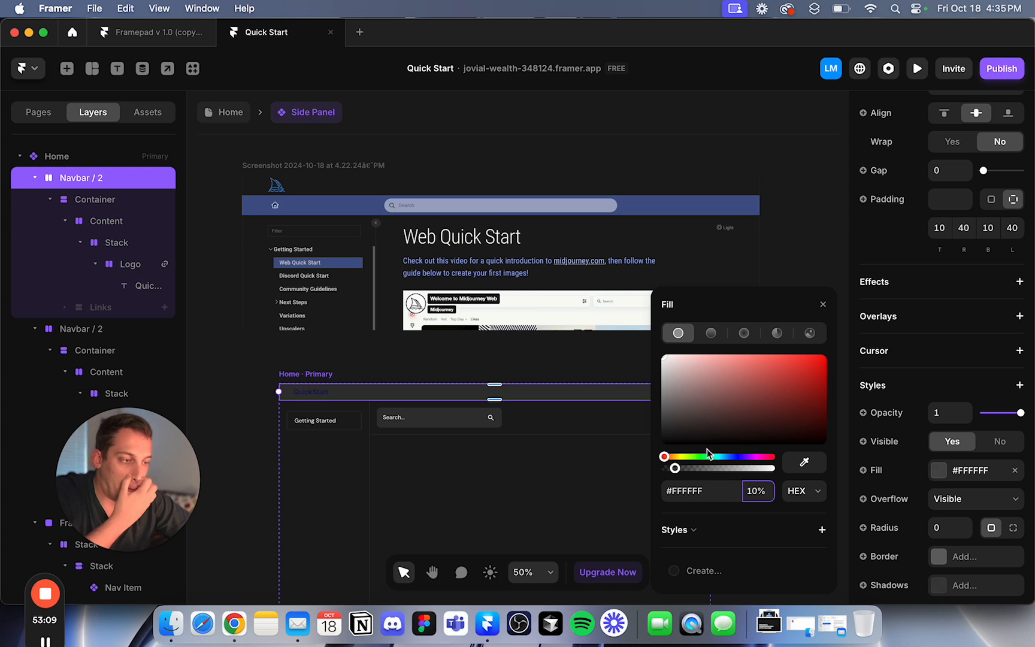
{"action": "left_click", "coordinate": [741, 458]}
{"action": "left_click_drag", "start_coordinate": [729, 440], "coordinate": [622, 334]}
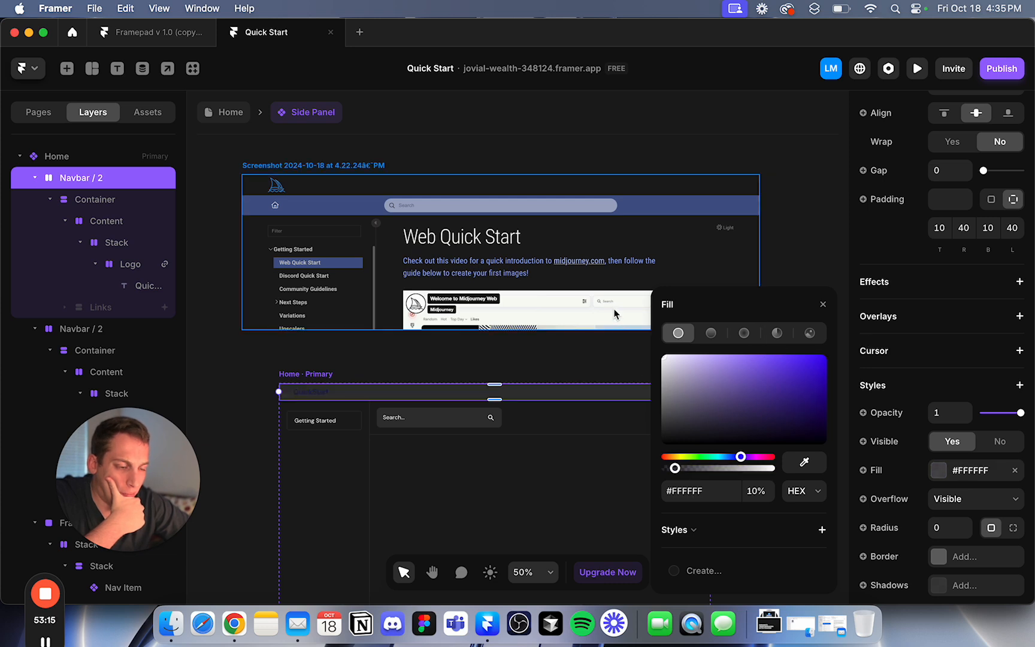
{"action": "left_click", "coordinate": [463, 363]}
Change the QuickStart logo text color to white, FFFFFF.
{"action": "left_click", "coordinate": [313, 394]}
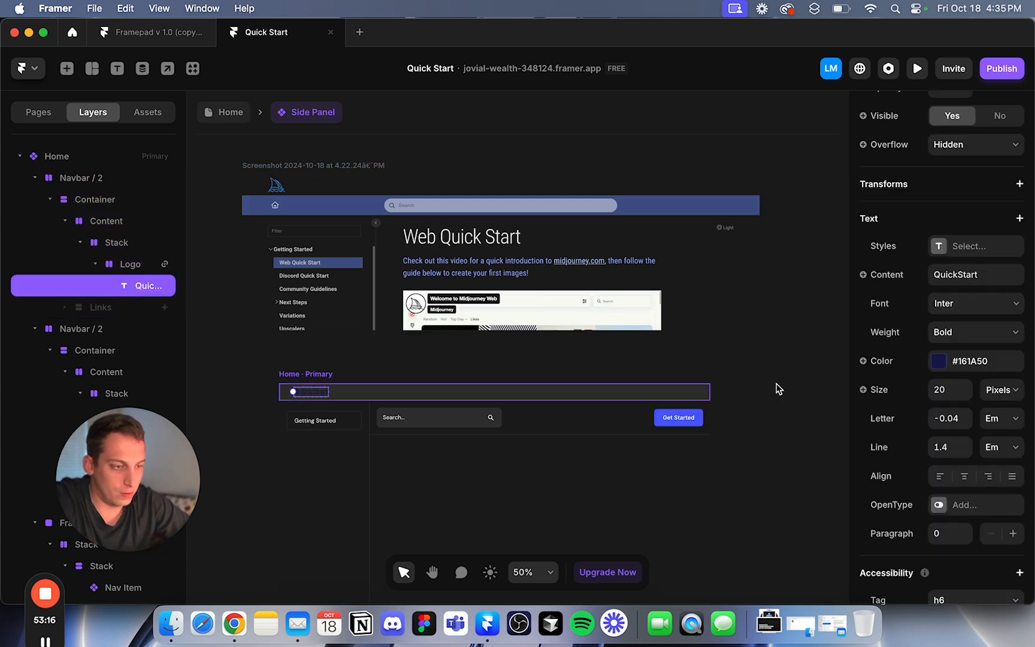
{"action": "left_click", "coordinate": [937, 361]}
{"action": "type", "text": "FFFFFF"}
{"action": "key", "text": "Return"}
{"action": "left_click", "coordinate": [684, 138]}
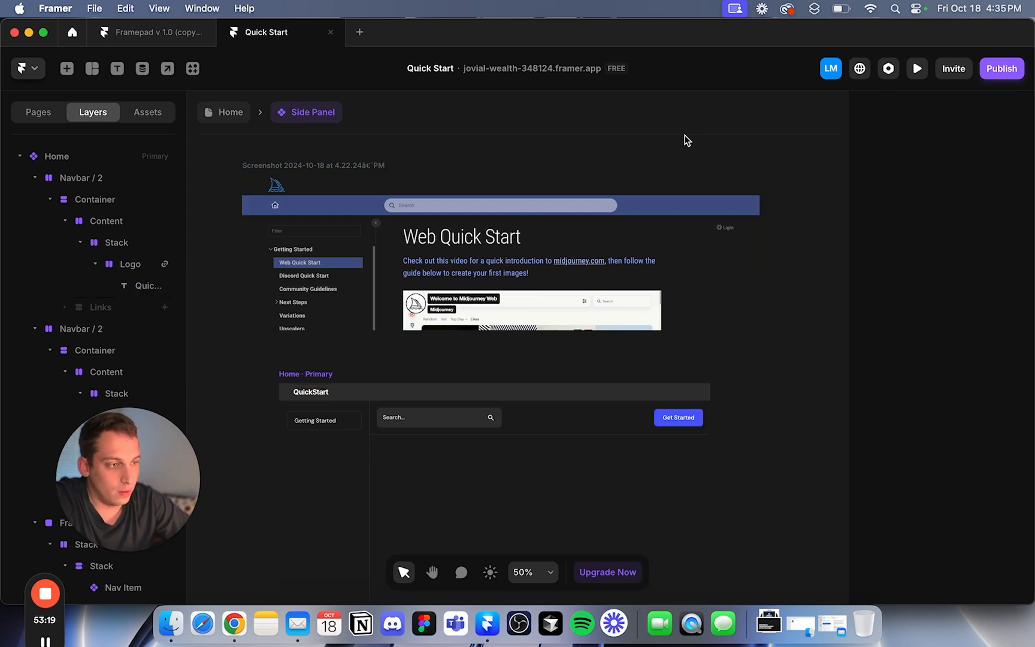
Recolor the Get Started button with a #FFFFFF fill and #212121 content.
{"action": "scroll", "coordinate": [734, 316], "scroll_direction": "down", "scroll_amount": 3}
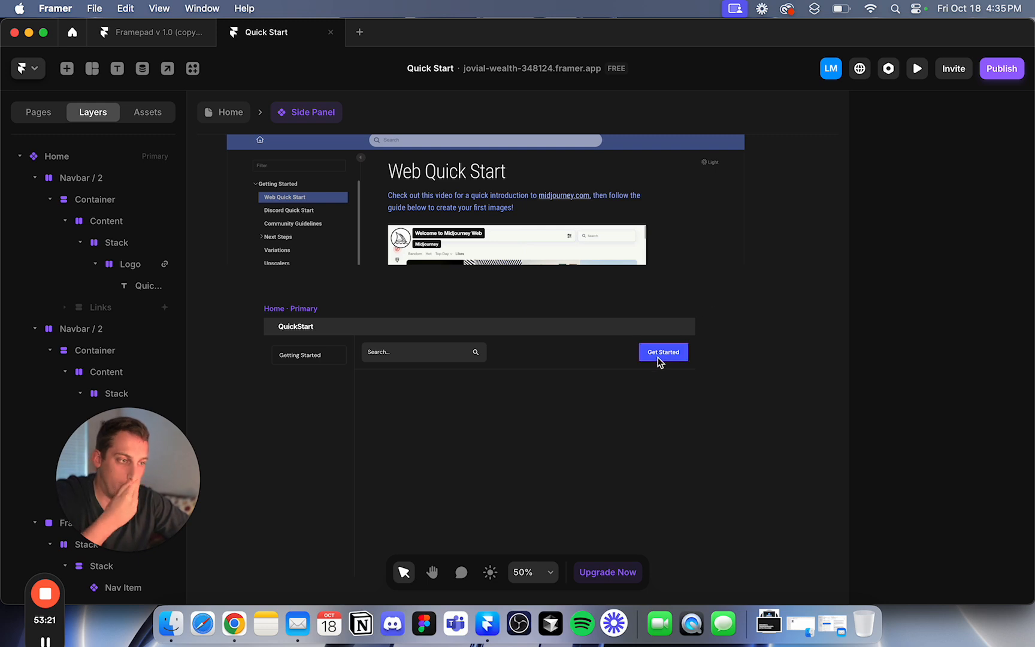
{"action": "left_click", "coordinate": [685, 356]}
{"action": "scroll", "coordinate": [897, 423], "scroll_direction": "down", "scroll_amount": 10}
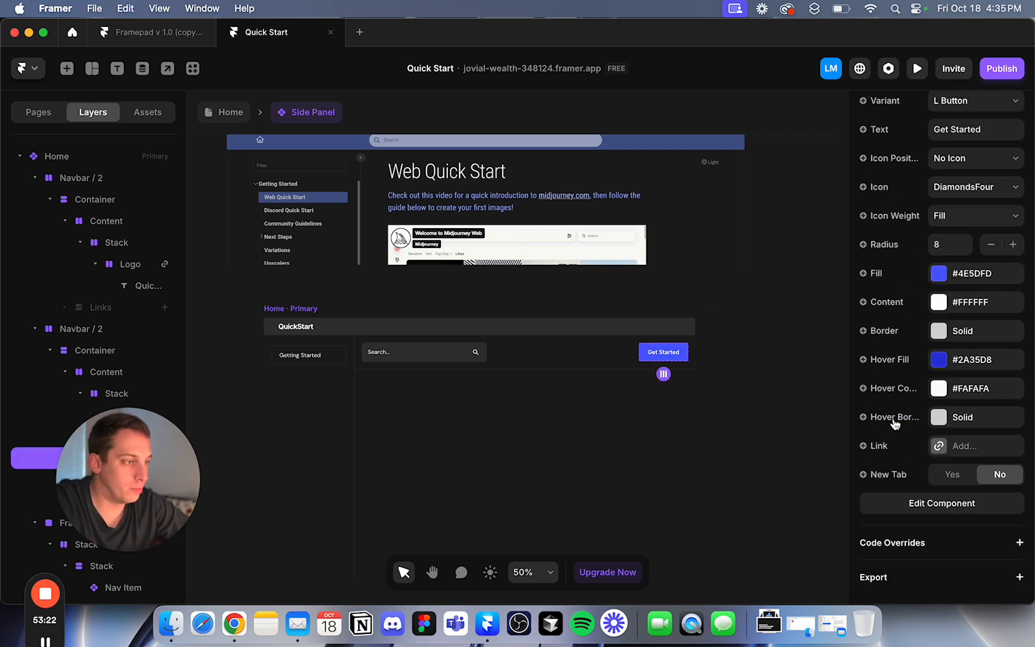
{"action": "left_click", "coordinate": [938, 273]}
{"action": "type", "text": "FFFFFF"}
{"action": "key", "text": "Return"}
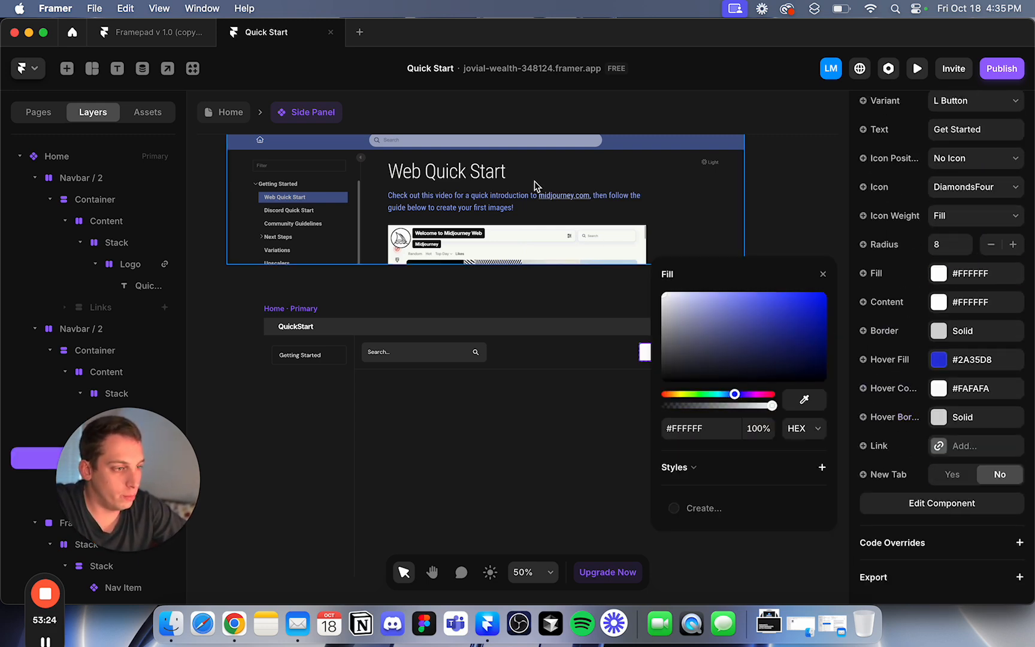
{"action": "left_click", "coordinate": [945, 304]}
{"action": "type", "text": "212121"}
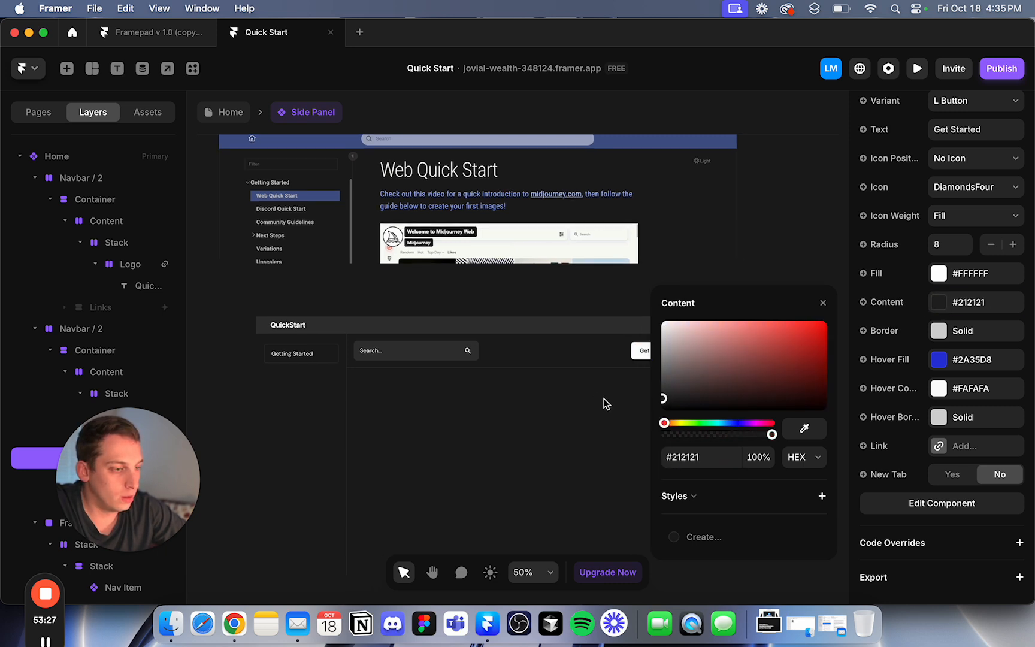
{"action": "left_click", "coordinate": [679, 246]}
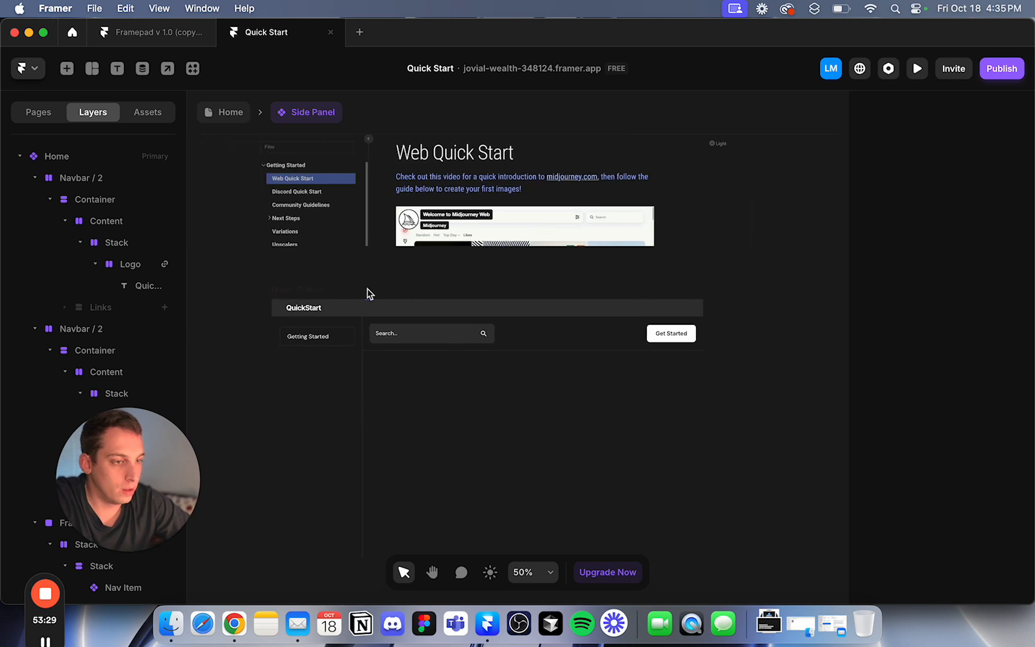
Preview the Side Panel's Primary variant and check the Get Started button's hover appearance.
{"action": "left_click", "coordinate": [302, 291]}
{"action": "left_click", "coordinate": [278, 290]}
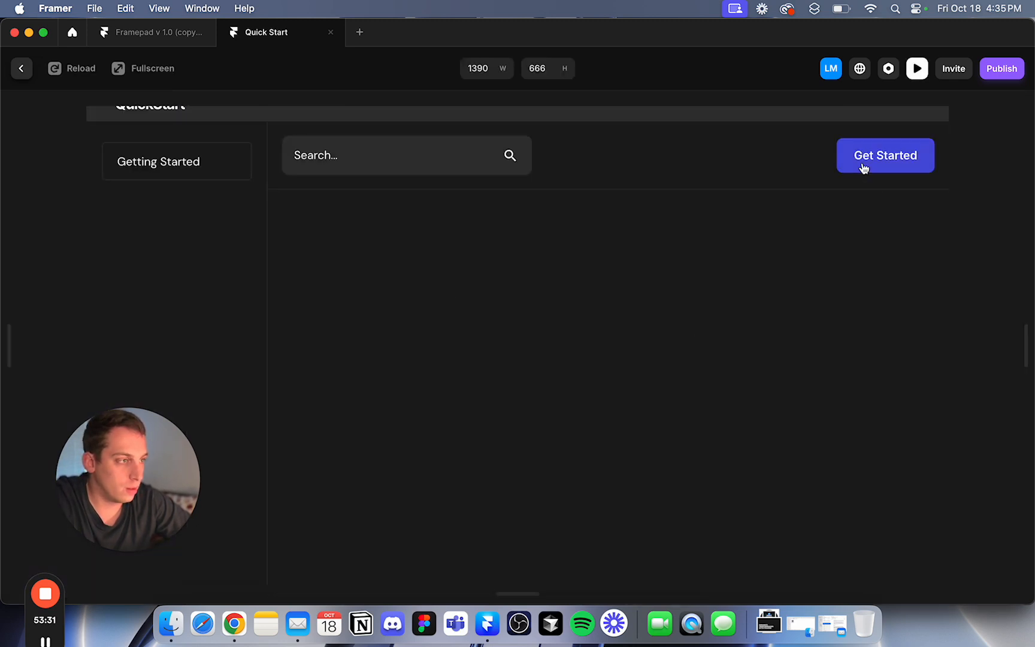
{"action": "scroll", "coordinate": [366, 217], "scroll_direction": "down", "scroll_amount": 2}
{"action": "scroll", "coordinate": [366, 216], "scroll_direction": "up", "scroll_amount": 2}
{"action": "left_click", "coordinate": [22, 73]}
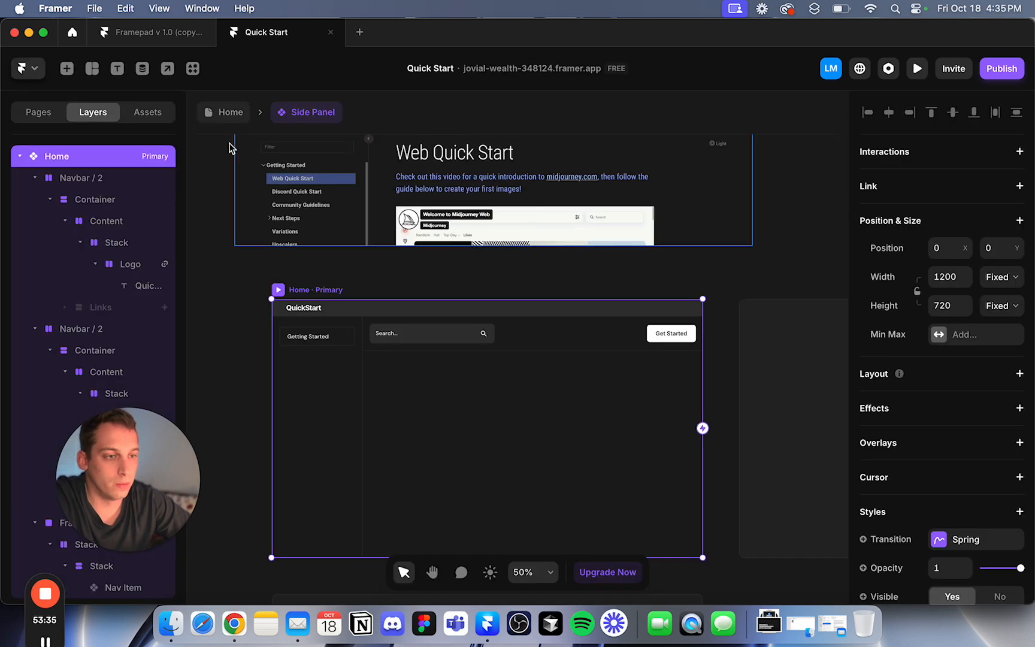
Return to the Home page and preview the Desktop layout to examine the restyled navbar, search box and button.
{"action": "left_click", "coordinate": [236, 137]}
{"action": "left_click", "coordinate": [227, 117]}
{"action": "left_click", "coordinate": [257, 165]}
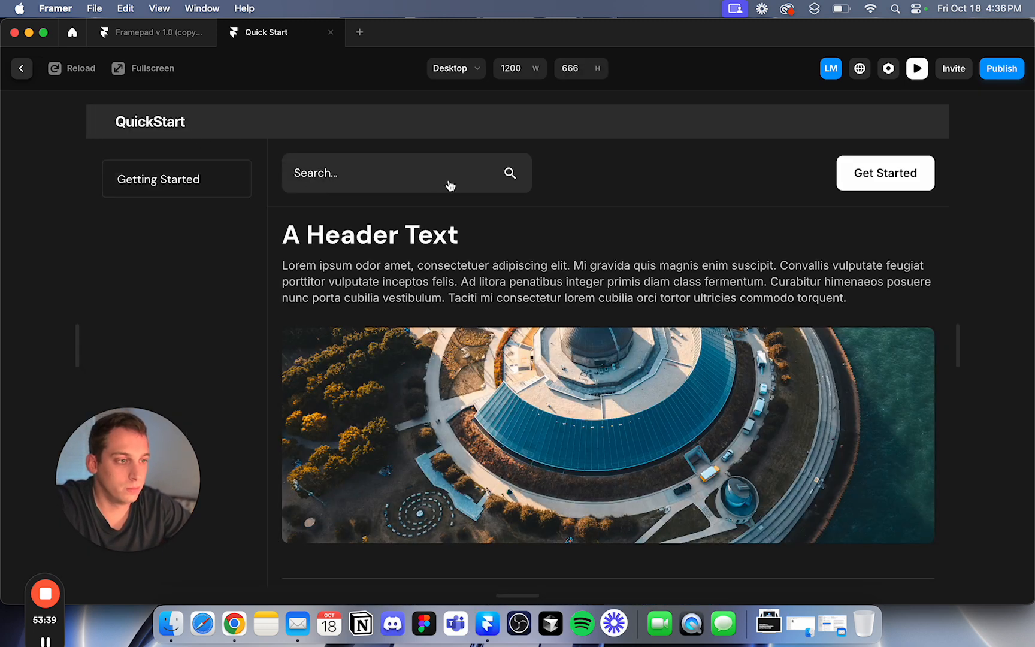
{"action": "left_click", "coordinate": [443, 183]}
{"action": "left_click", "coordinate": [329, 205]}
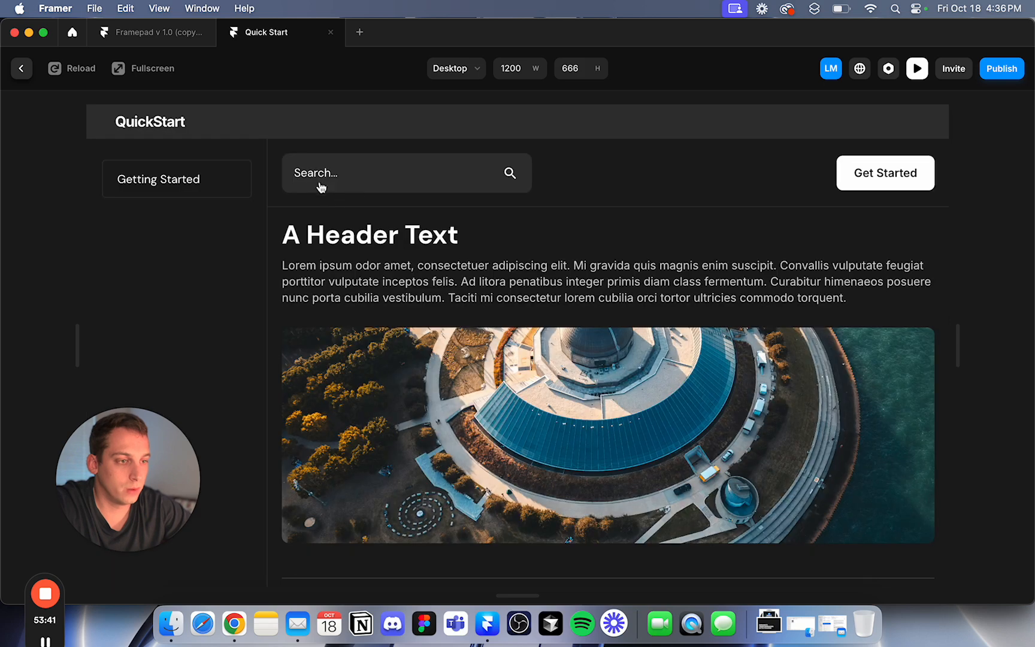
{"action": "left_click", "coordinate": [21, 69]}
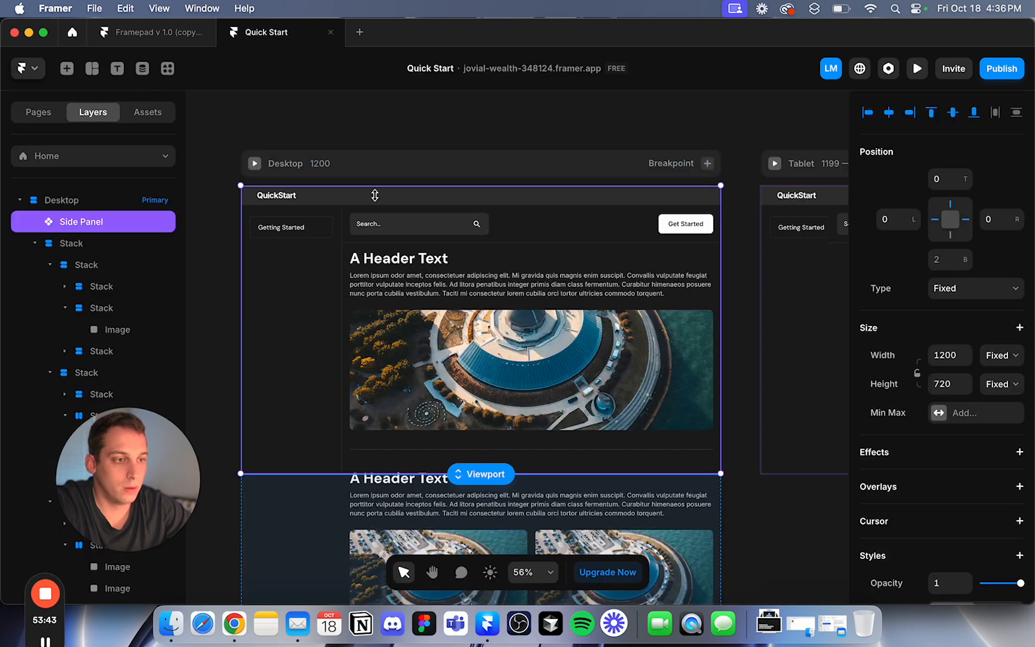
Open the Search bar component inside the Side Panel and set the Search... placeholder text color to 40% opacity.
{"action": "double_click", "coordinate": [406, 234]}
{"action": "double_click", "coordinate": [419, 275]}
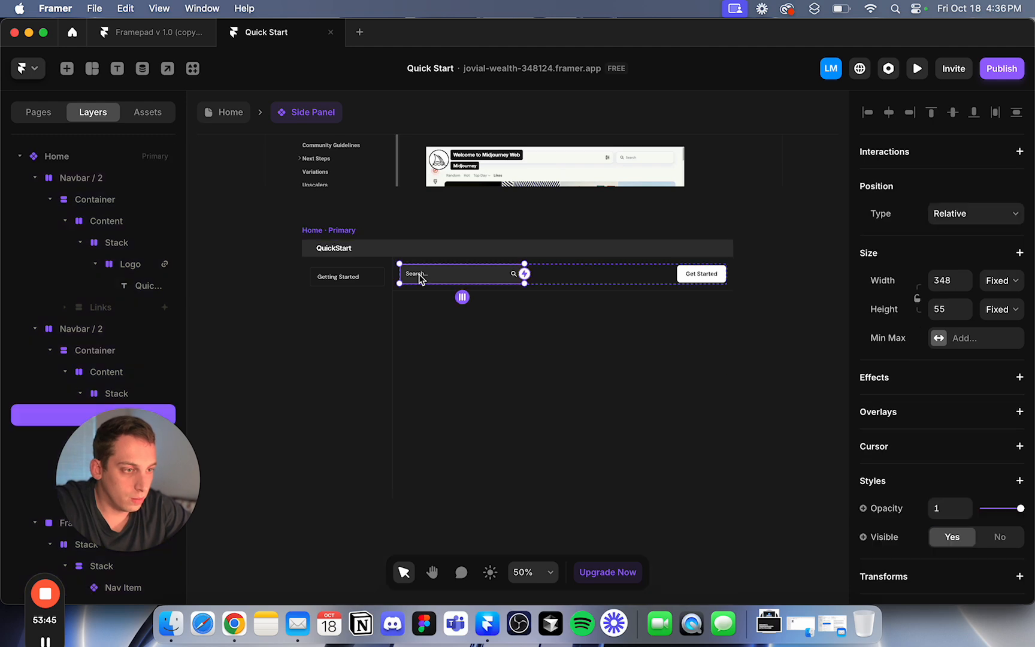
{"action": "left_click", "coordinate": [425, 375]}
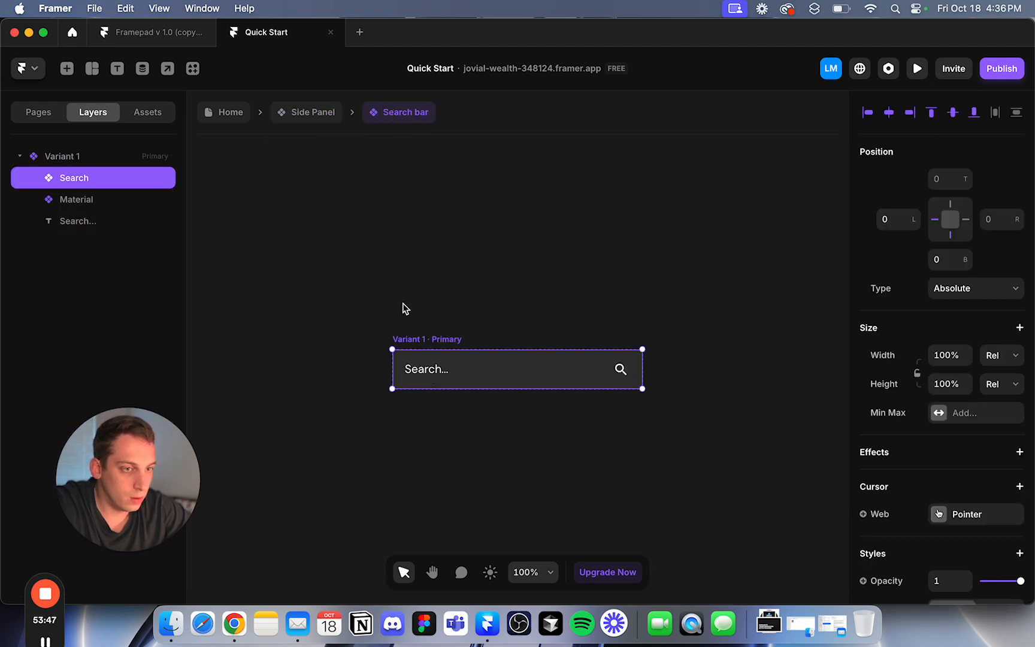
{"action": "left_click", "coordinate": [67, 224]}
{"action": "left_click", "coordinate": [938, 444]}
{"action": "left_click", "coordinate": [760, 490]}
{"action": "type", "text": "40%"}
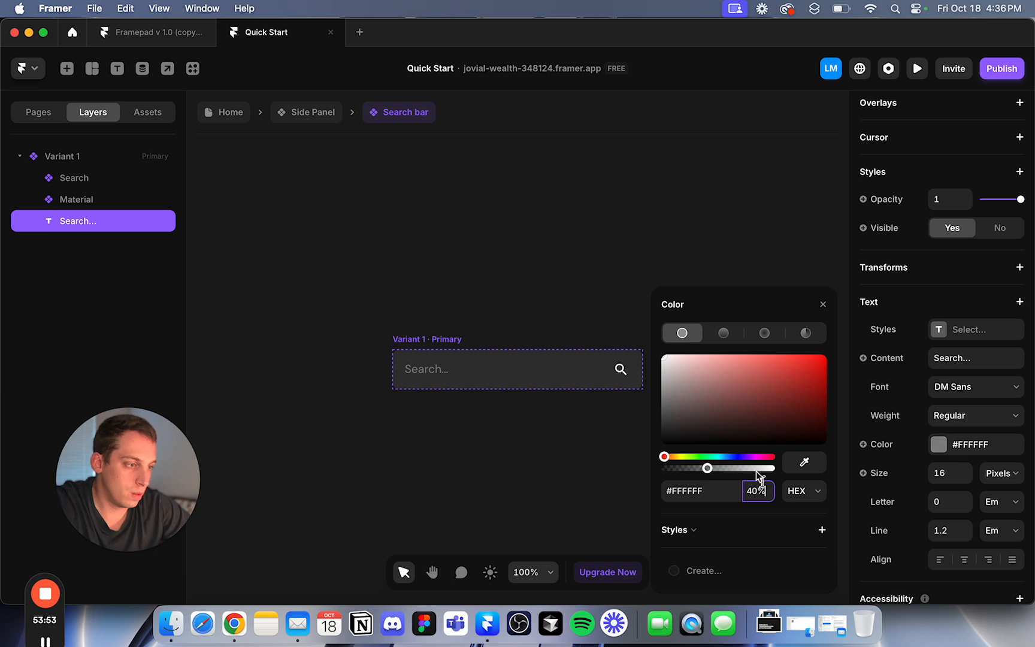
Reduce the opacity of the search icon's #FFFFFF color to 40%.
{"action": "left_click", "coordinate": [622, 375]}
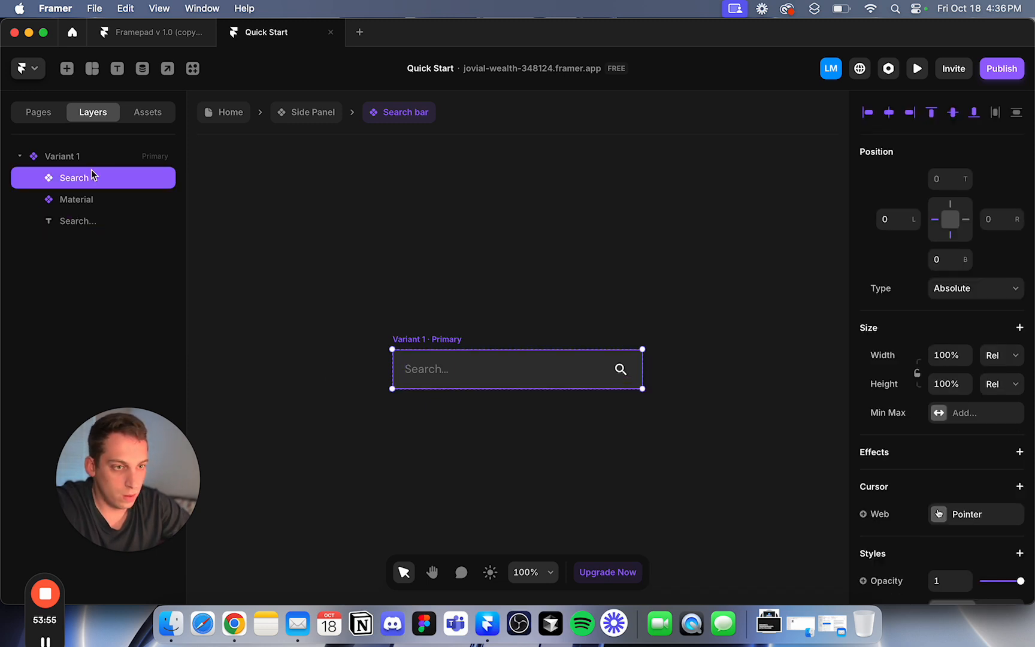
{"action": "left_click", "coordinate": [78, 200]}
{"action": "left_click", "coordinate": [951, 486]}
{"action": "left_click", "coordinate": [760, 487]}
{"action": "key", "text": "shift+Down"}
{"action": "key", "text": "shift+Down"}
{"action": "key", "text": "shift+Down"}
{"action": "key", "text": "shift+Down"}
{"action": "key", "text": "shift+Down"}
{"action": "key", "text": "shift+Down"}
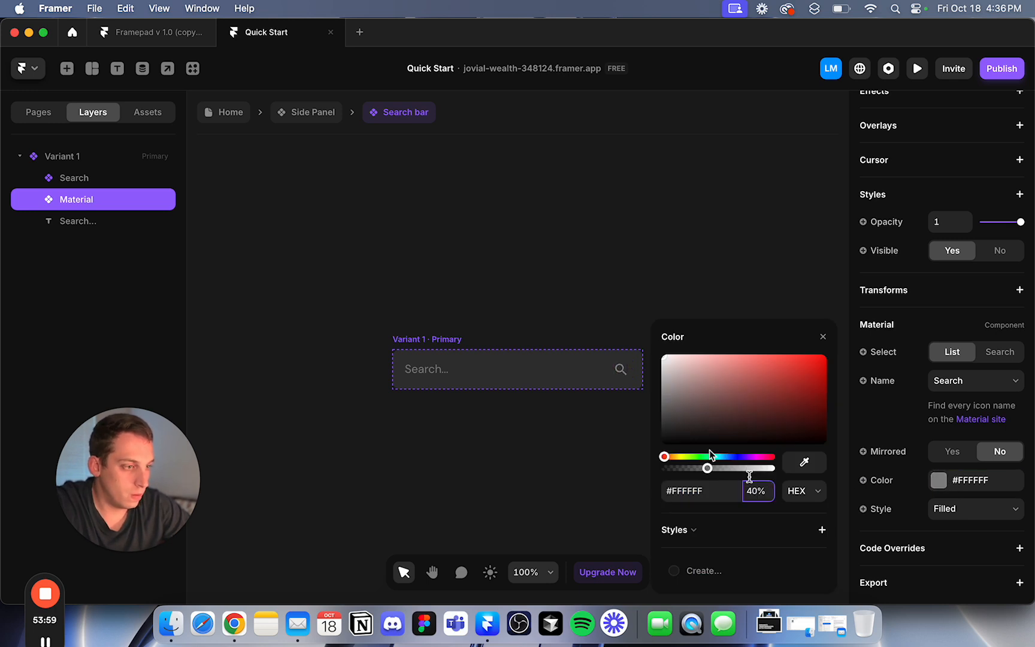
{"action": "left_click", "coordinate": [529, 288]}
Return through the Side Panel to the Home page to check the dimmed search bar in the Desktop layout.
{"action": "left_click", "coordinate": [298, 122]}
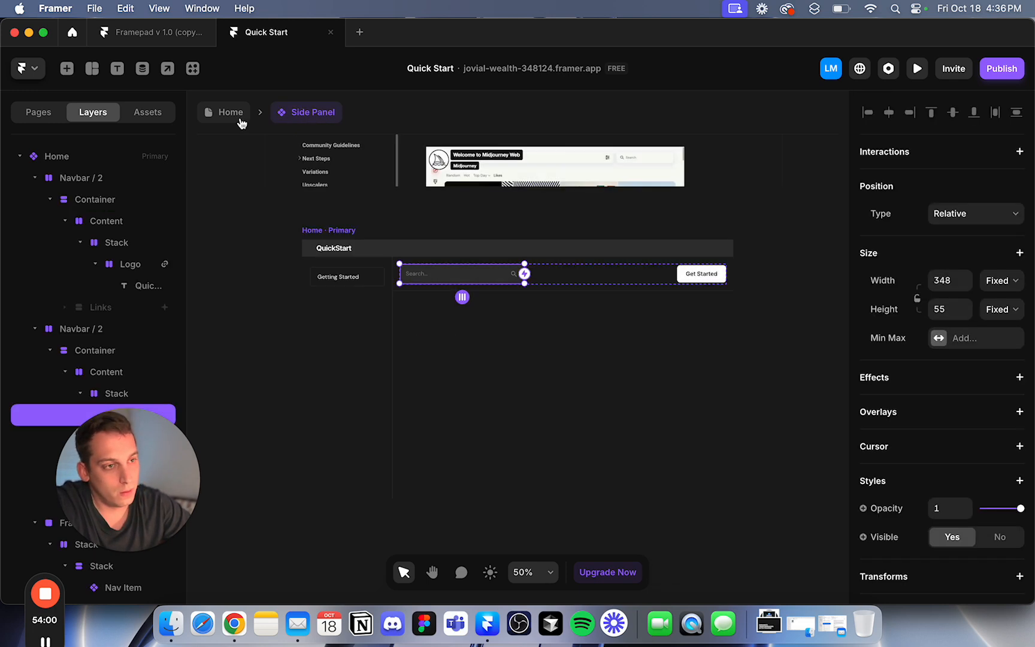
{"action": "left_click", "coordinate": [245, 218]}
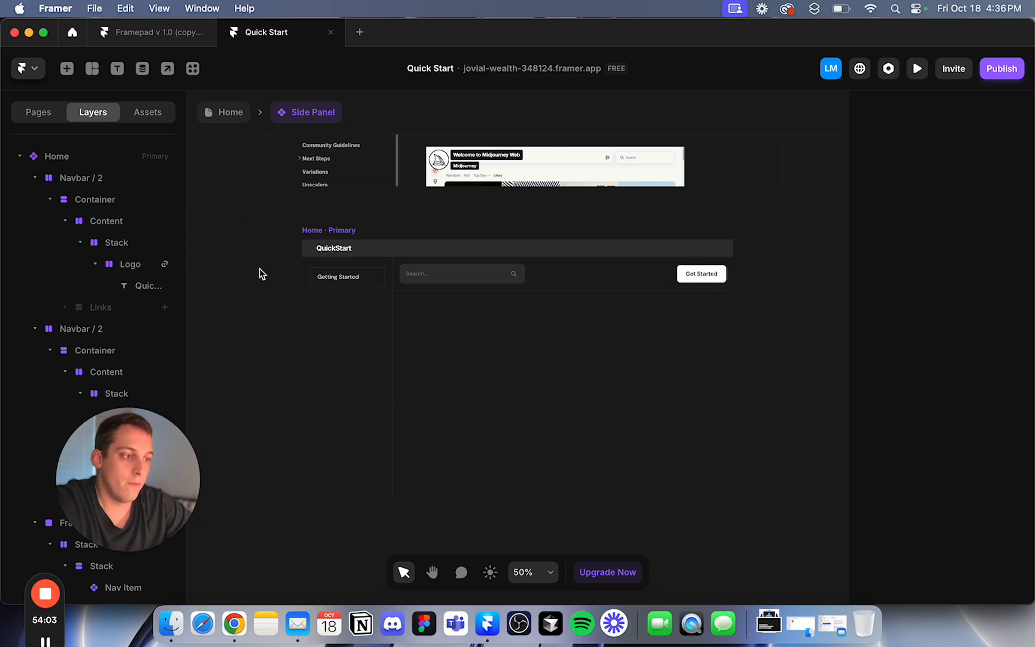
{"action": "left_click", "coordinate": [207, 117]}
{"action": "left_click", "coordinate": [200, 239]}
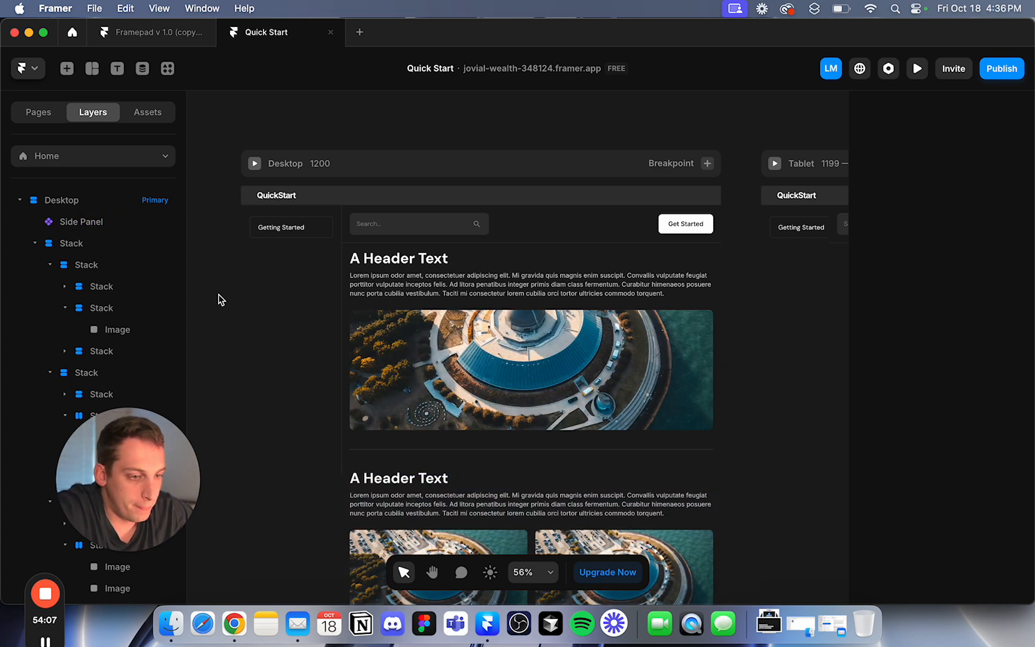
Open the Side Panel's Getting Started Nav Item component and examine its Standard and Linked variants.
{"action": "double_click", "coordinate": [354, 262]}
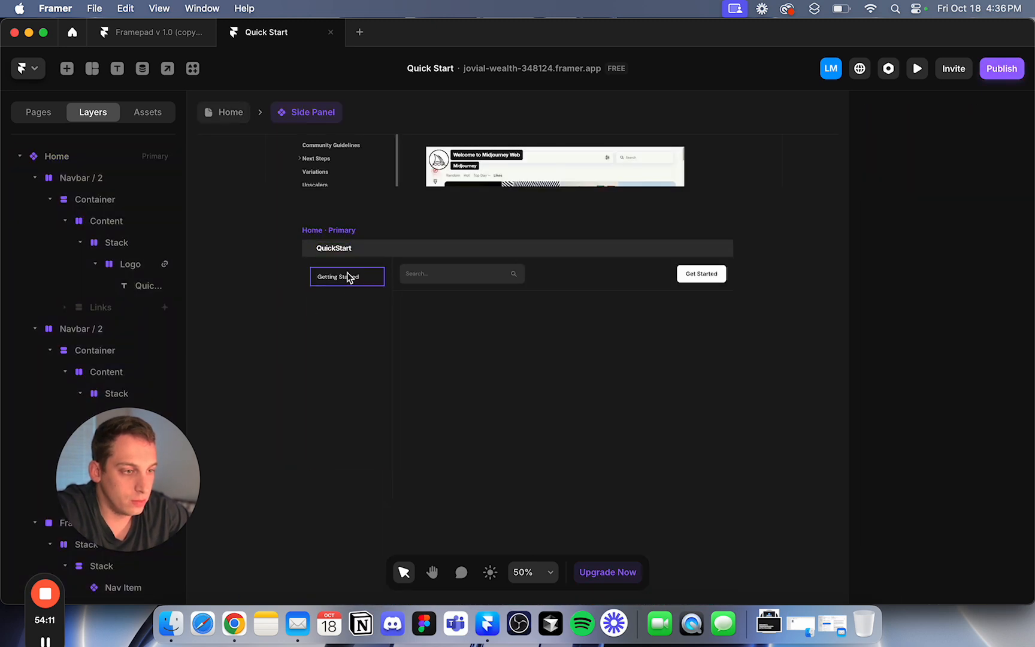
{"action": "left_click", "coordinate": [346, 274]}
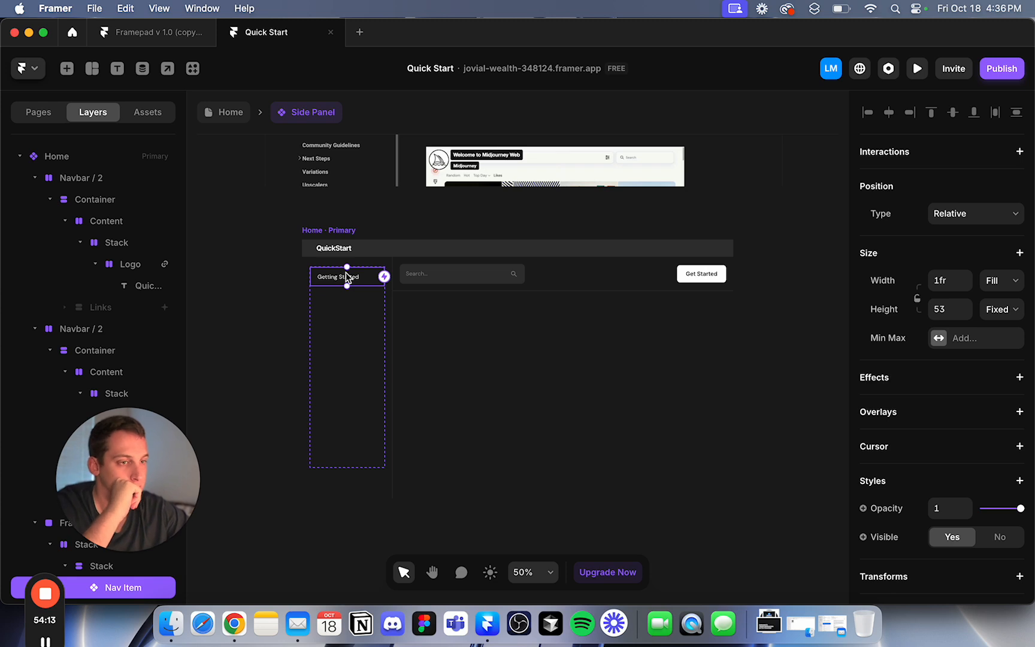
{"action": "double_click", "coordinate": [347, 275]}
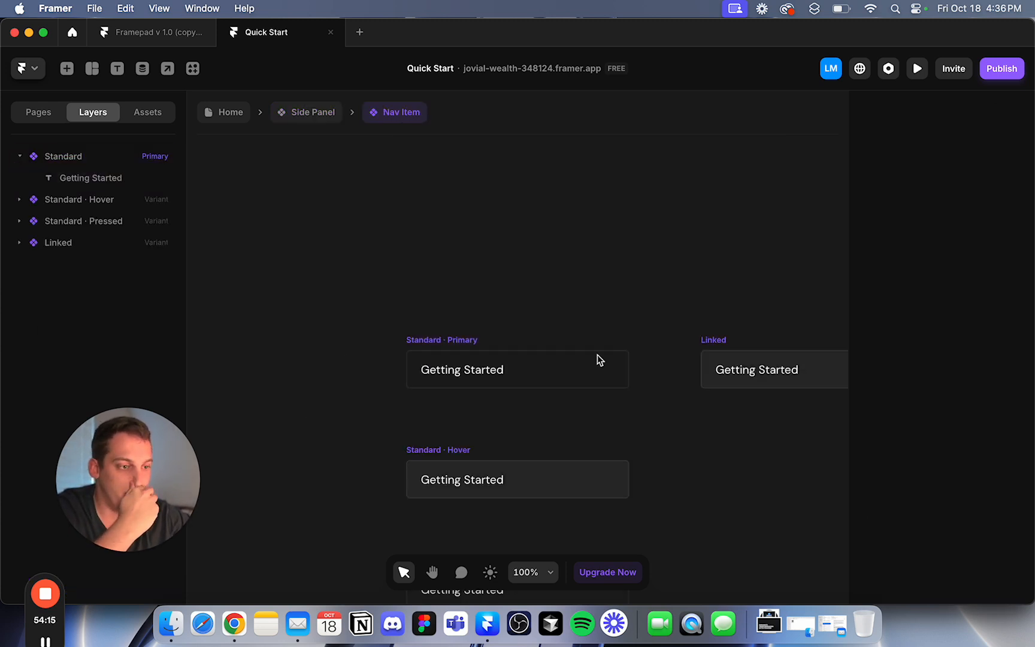
{"action": "scroll", "coordinate": [594, 353], "scroll_direction": "down", "scroll_amount": 3}
{"action": "scroll", "coordinate": [594, 354], "scroll_direction": "right", "scroll_amount": 3}
{"action": "scroll", "coordinate": [594, 354], "scroll_direction": "down", "scroll_amount": 4}
{"action": "left_click", "coordinate": [582, 236]}
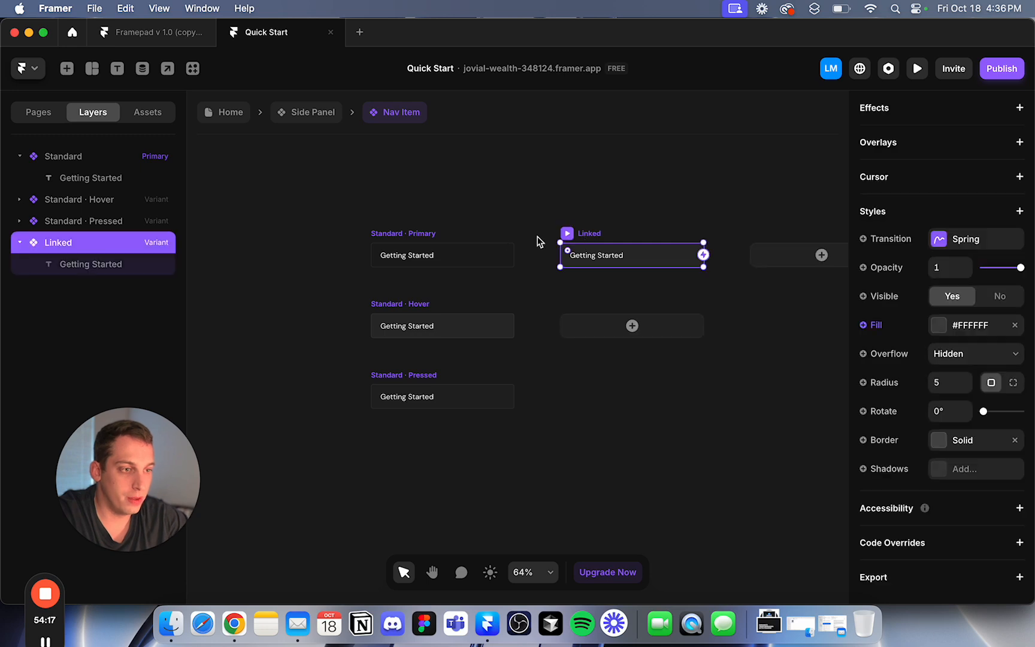
{"action": "left_click", "coordinate": [436, 243]}
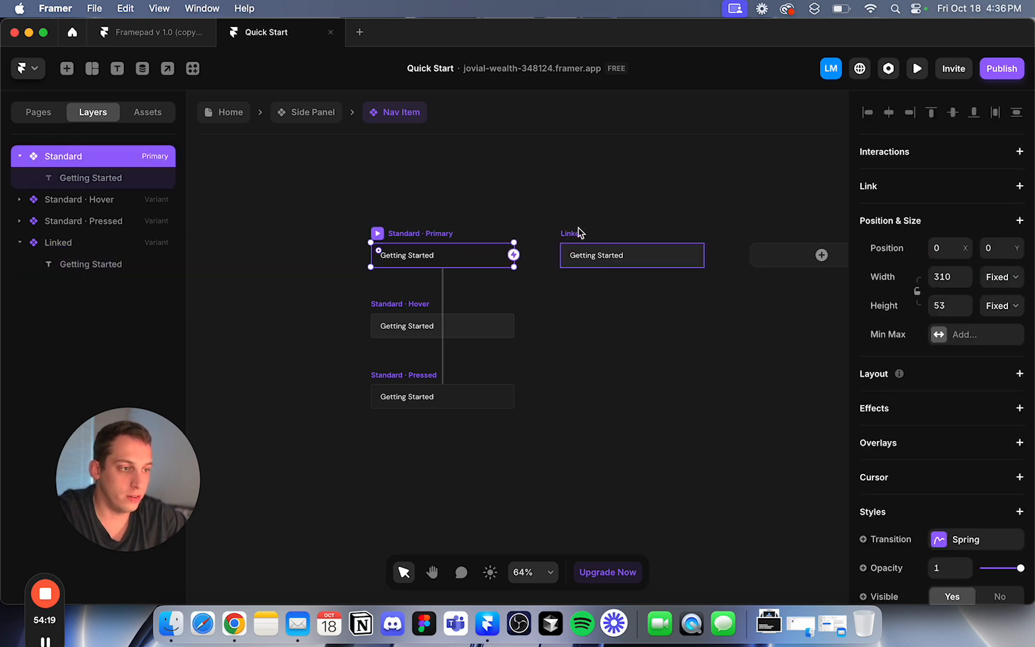
{"action": "left_click", "coordinate": [578, 232]}
{"action": "left_click", "coordinate": [460, 211]}
{"action": "left_click", "coordinate": [426, 236]}
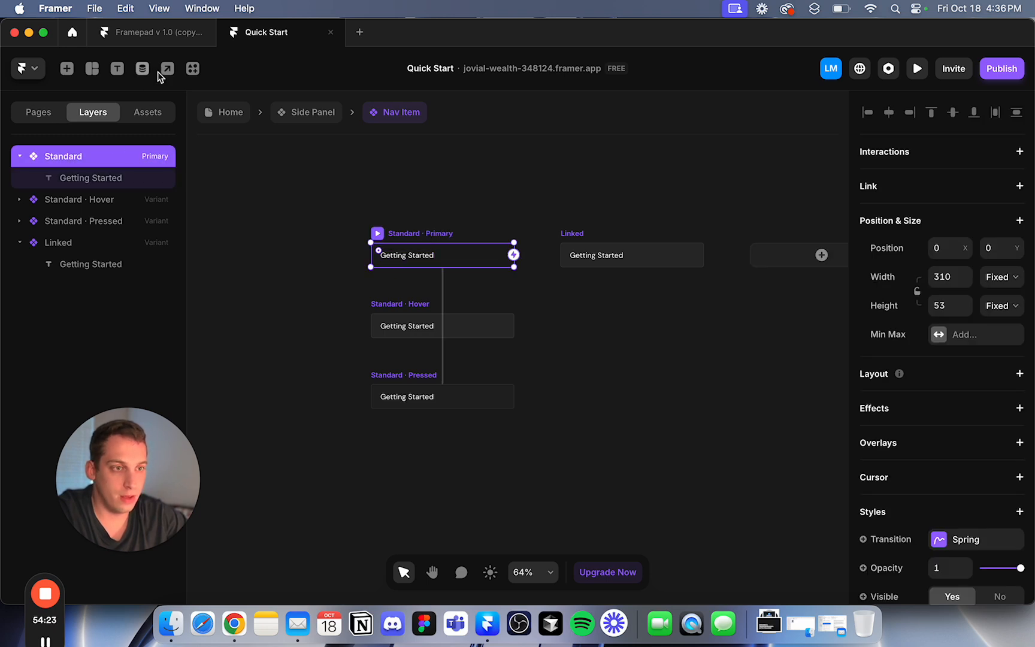
Search the insertable elements for "icon" and add a Material icon to the Nav Item's Standard primary variant.
{"action": "left_click", "coordinate": [66, 68]}
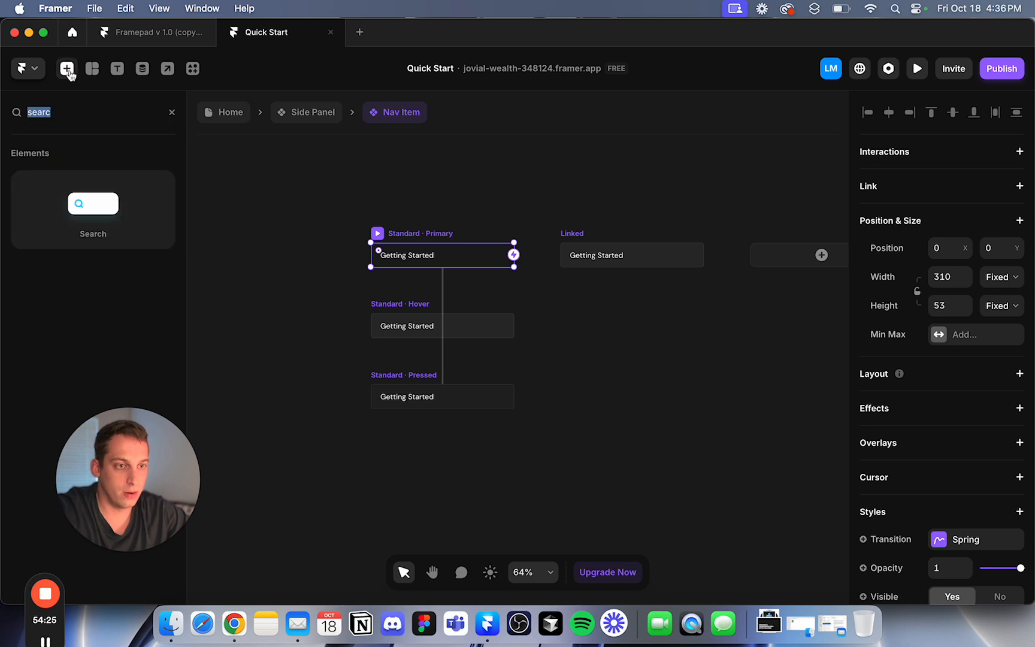
{"action": "type", "text": "icon"}
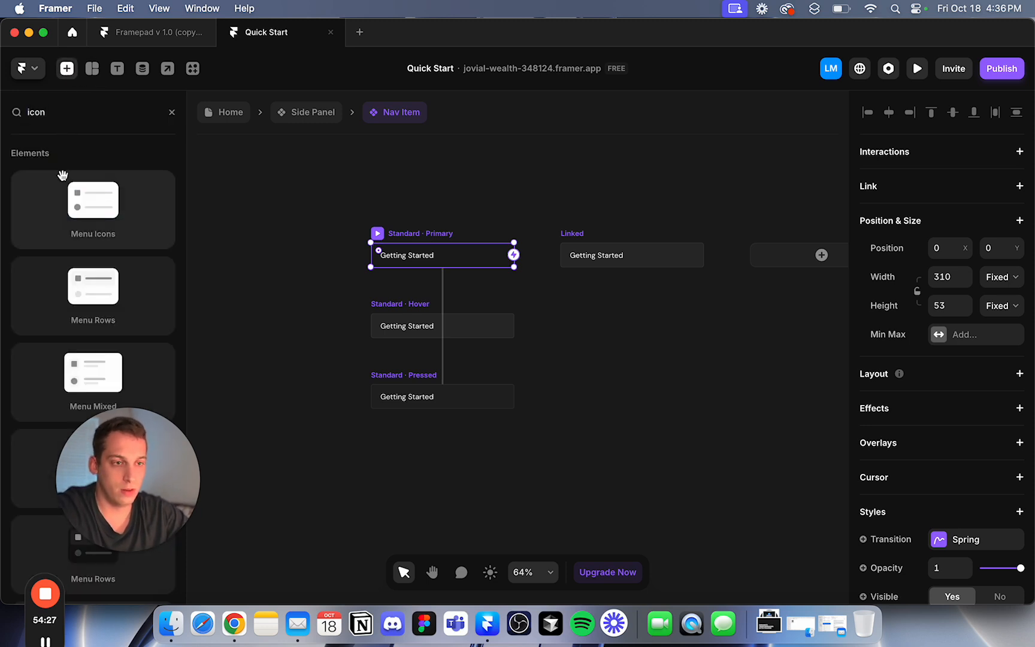
{"action": "scroll", "coordinate": [81, 256], "scroll_direction": "down", "scroll_amount": 3}
{"action": "left_click_drag", "start_coordinate": [121, 496], "coordinate": [256, 382]}
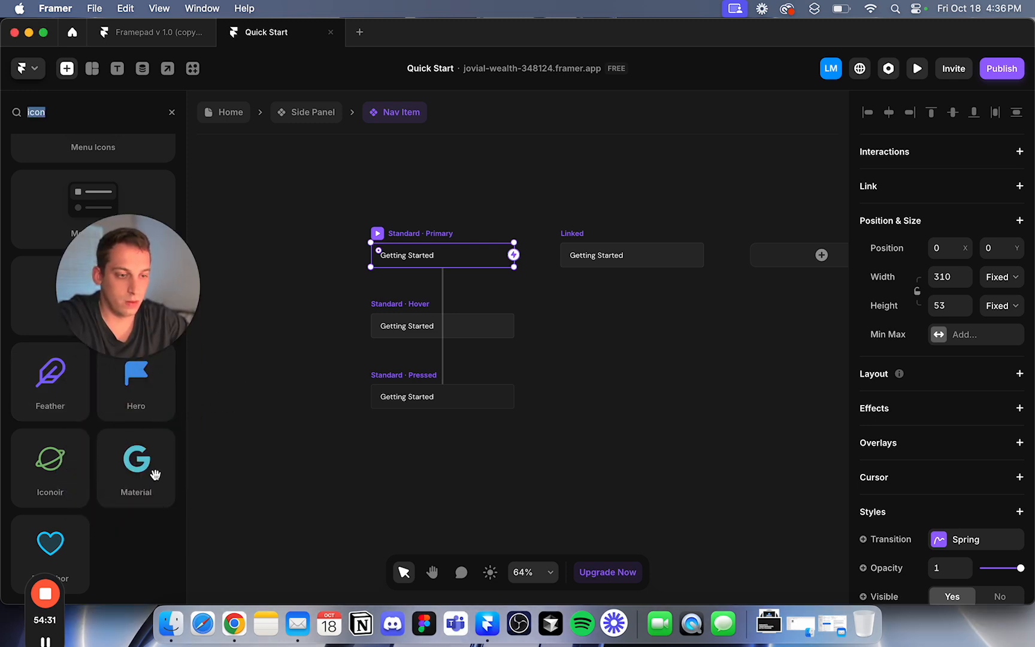
{"action": "left_click_drag", "start_coordinate": [122, 475], "coordinate": [379, 251]}
Reopen the Search bar component and resize its search icon to 20 by 20.
{"action": "left_click", "coordinate": [297, 114]}
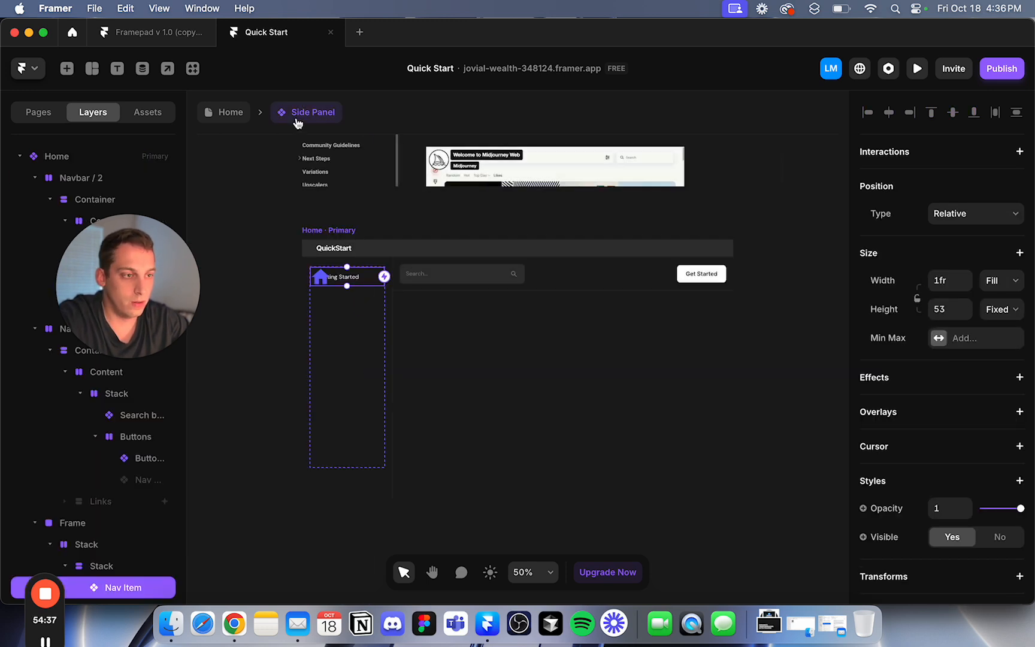
{"action": "double_click", "coordinate": [498, 275]}
{"action": "left_click", "coordinate": [626, 374]}
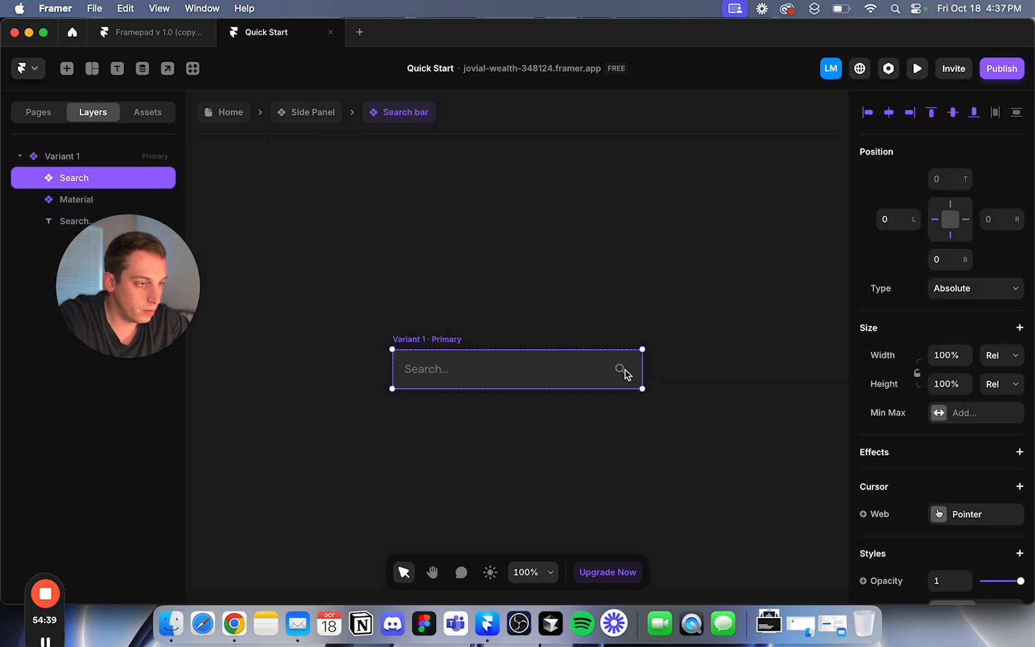
{"action": "left_click", "coordinate": [71, 200]}
{"action": "scroll", "coordinate": [896, 378], "scroll_direction": "up", "scroll_amount": 7}
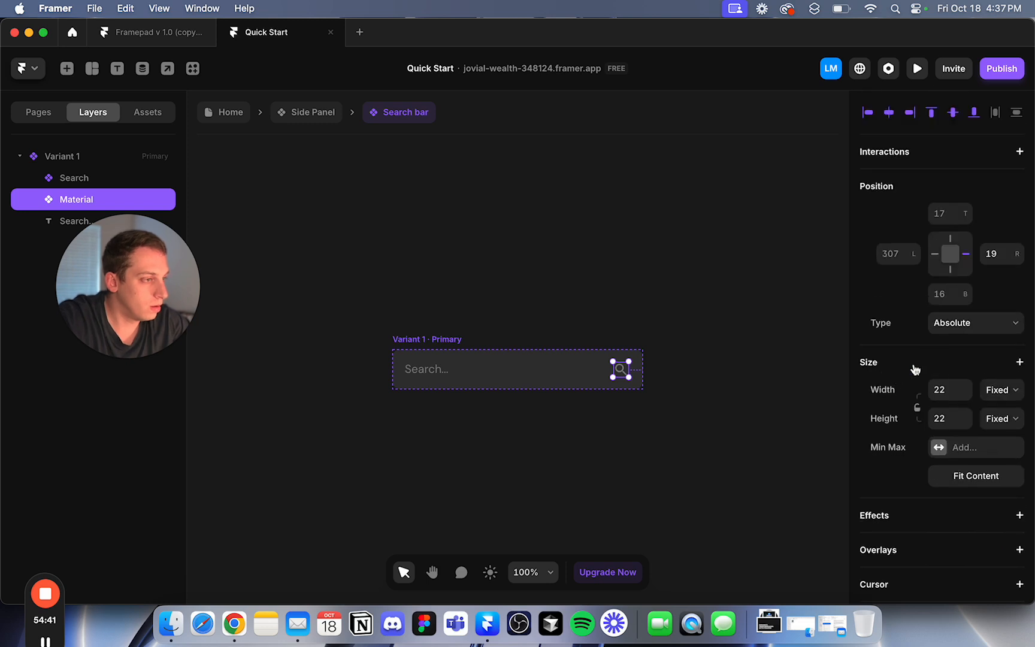
{"action": "left_click", "coordinate": [945, 389]}
{"action": "type", "text": "20"}
{"action": "left_click", "coordinate": [952, 420]}
{"action": "type", "text": "20"}
{"action": "left_click", "coordinate": [596, 238]}
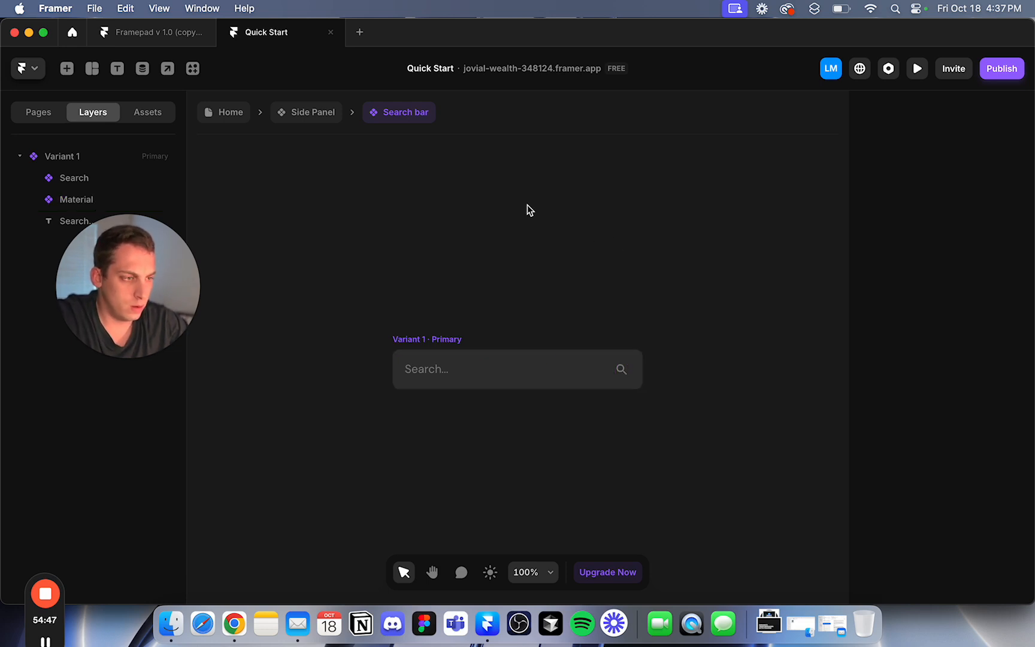
Reopen the Nav Item component, lock the home icon's proportions and set its width to 20.
{"action": "left_click", "coordinate": [312, 113]}
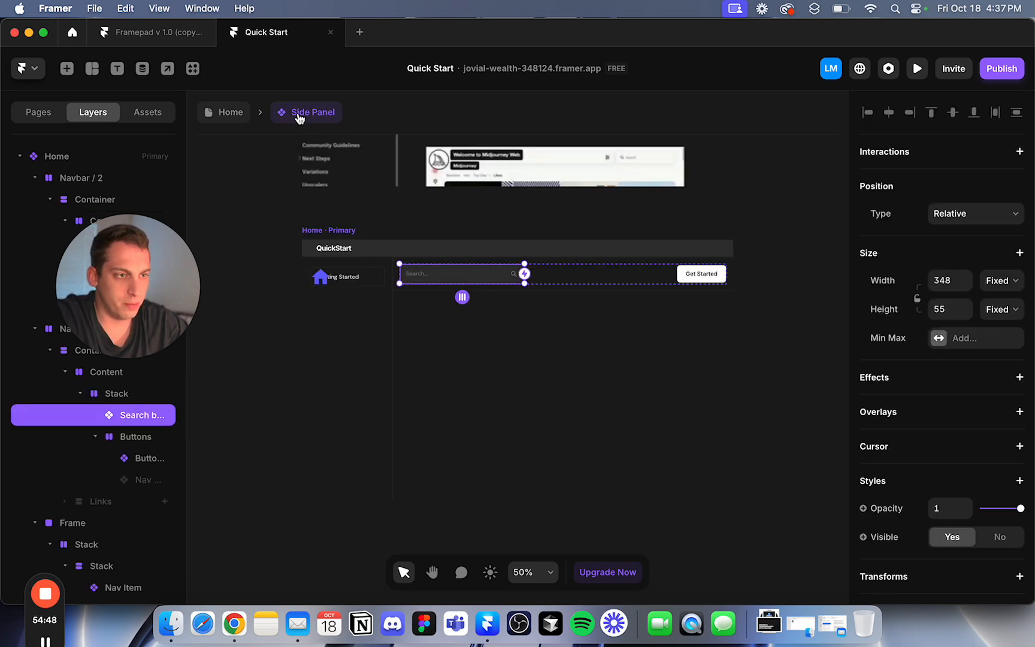
{"action": "left_click", "coordinate": [337, 275]}
{"action": "double_click", "coordinate": [336, 279]}
{"action": "left_click", "coordinate": [428, 370]}
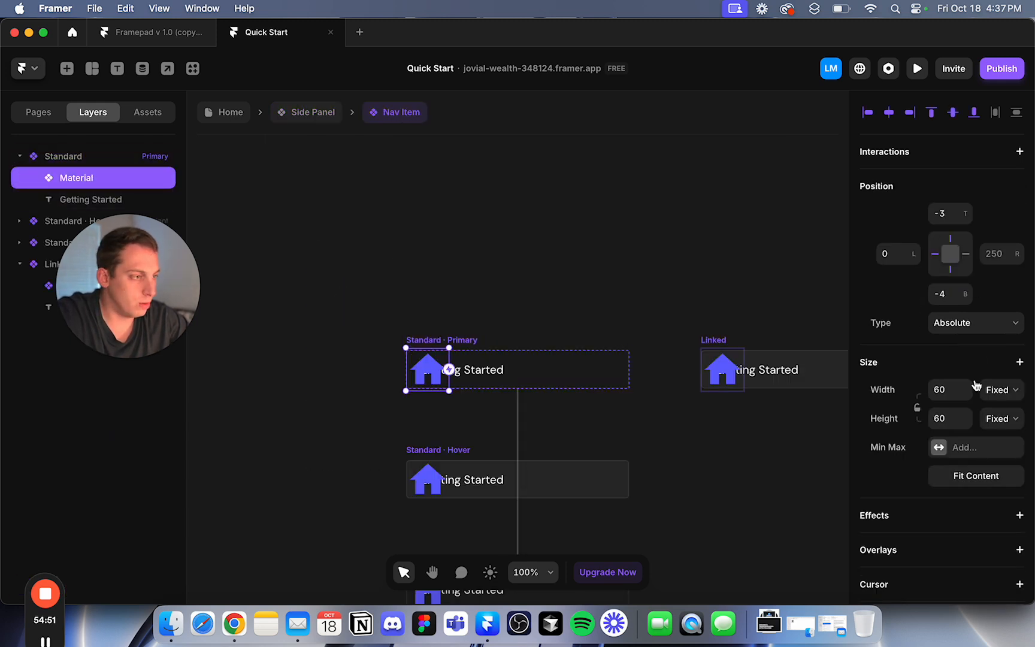
{"action": "left_click", "coordinate": [917, 408]}
{"action": "left_click", "coordinate": [943, 390]}
{"action": "type", "text": "20"}
{"action": "key", "text": "Return"}
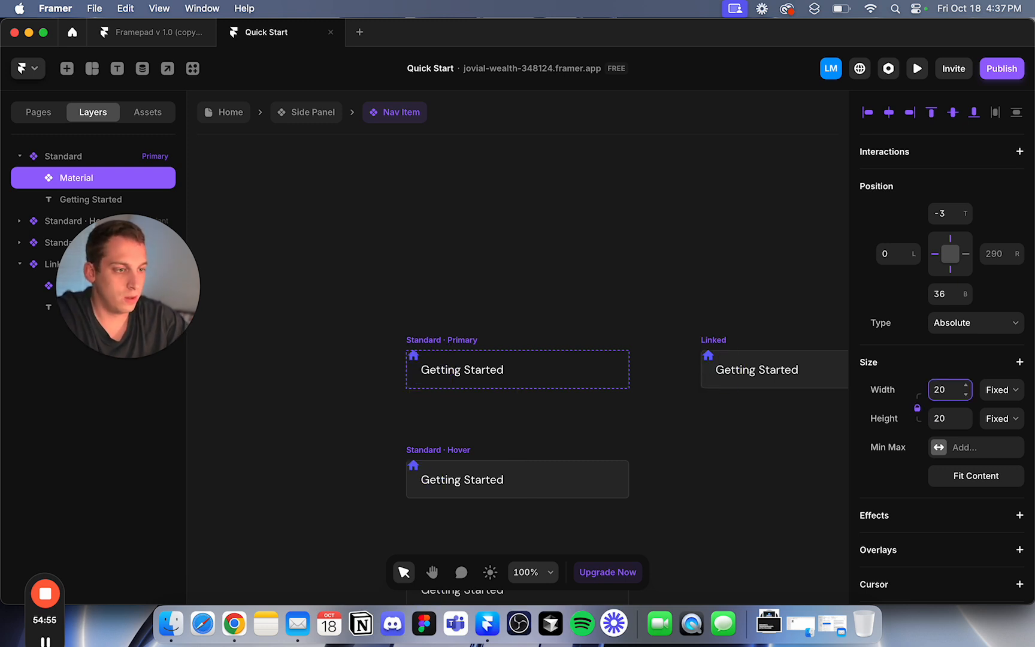
Examine the position, size, style and text properties of the Standard variant and its icon and text layers.
{"action": "left_click", "coordinate": [120, 158]}
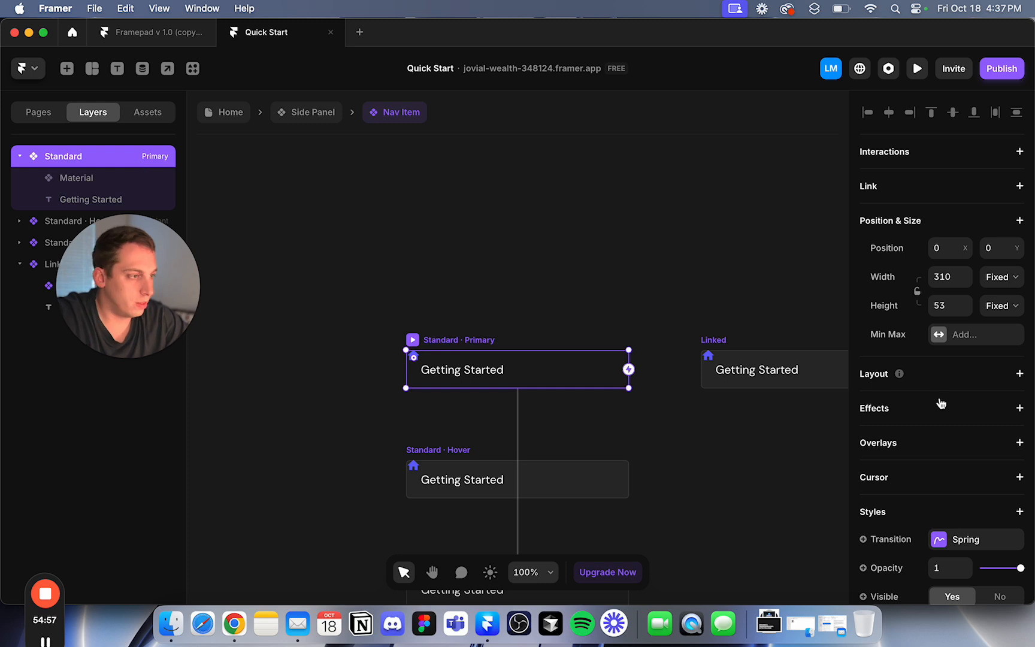
{"action": "scroll", "coordinate": [941, 403], "scroll_direction": "down", "scroll_amount": 5}
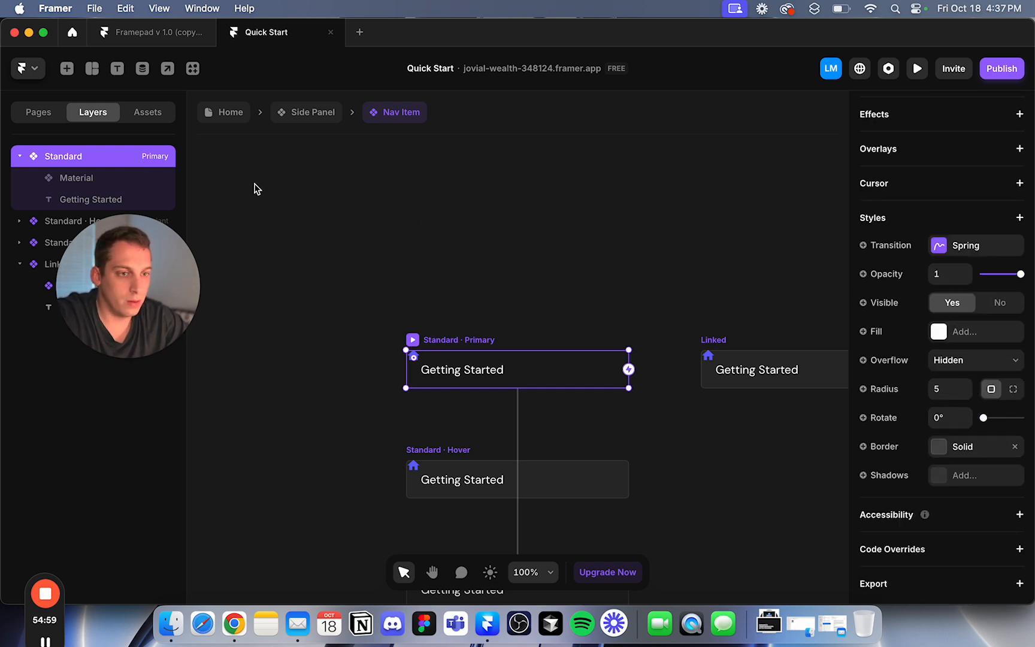
{"action": "scroll", "coordinate": [942, 291], "scroll_direction": "up", "scroll_amount": 5}
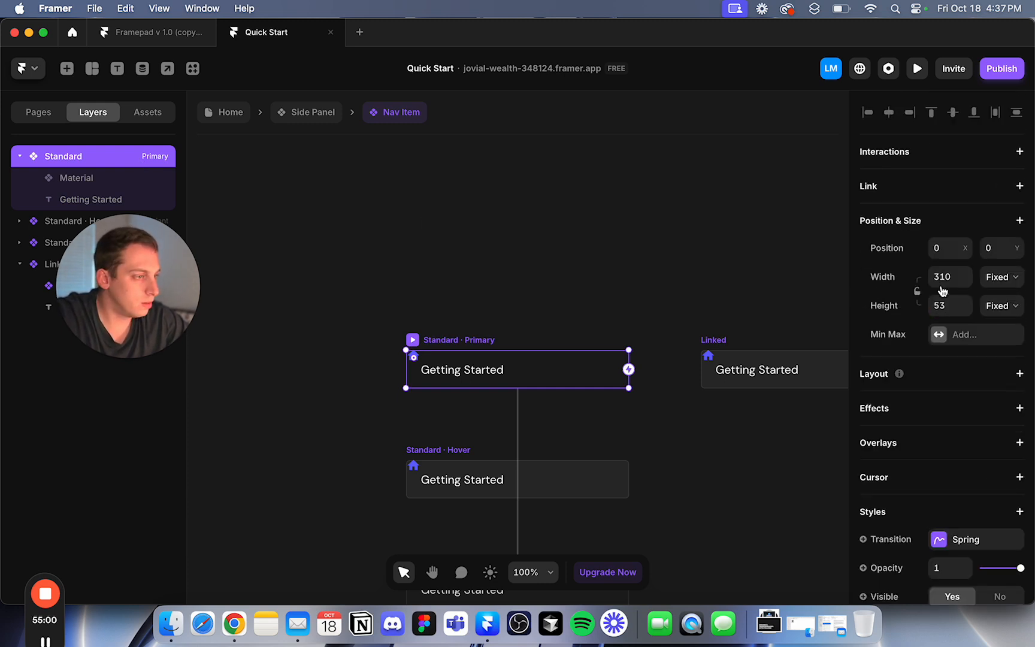
{"action": "left_click", "coordinate": [141, 177]}
{"action": "left_click", "coordinate": [136, 200]}
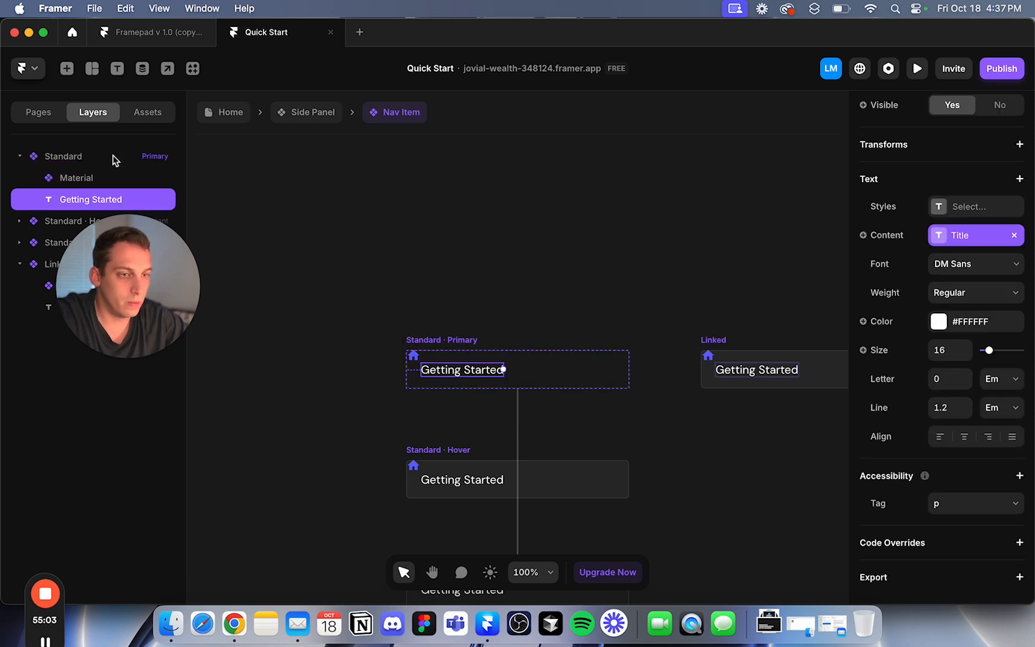
{"action": "left_click", "coordinate": [97, 161]}
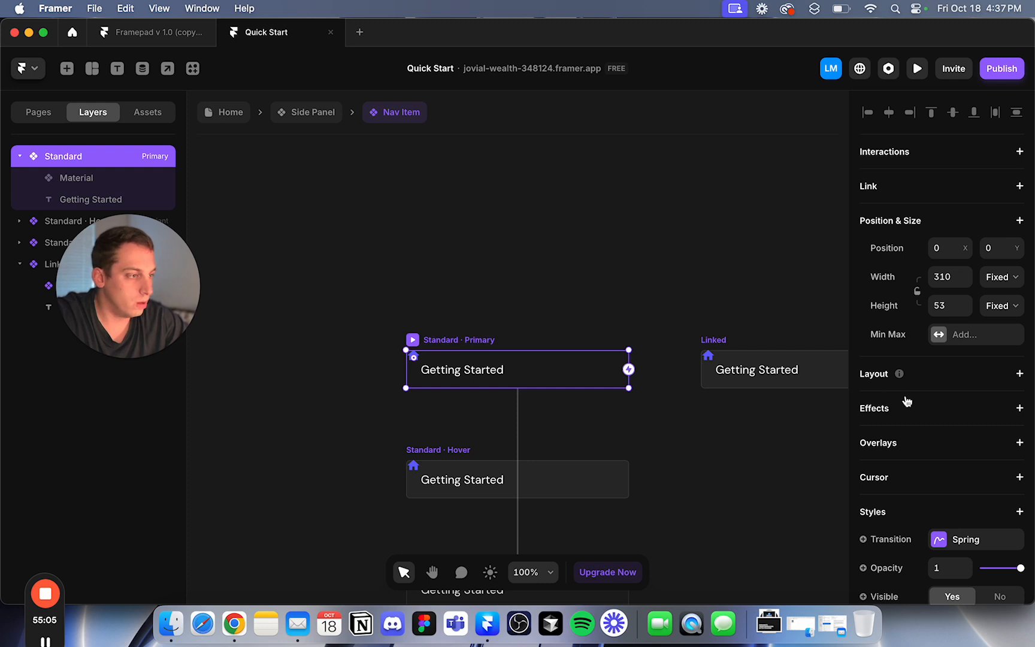
{"action": "scroll", "coordinate": [907, 401], "scroll_direction": "down", "scroll_amount": 5}
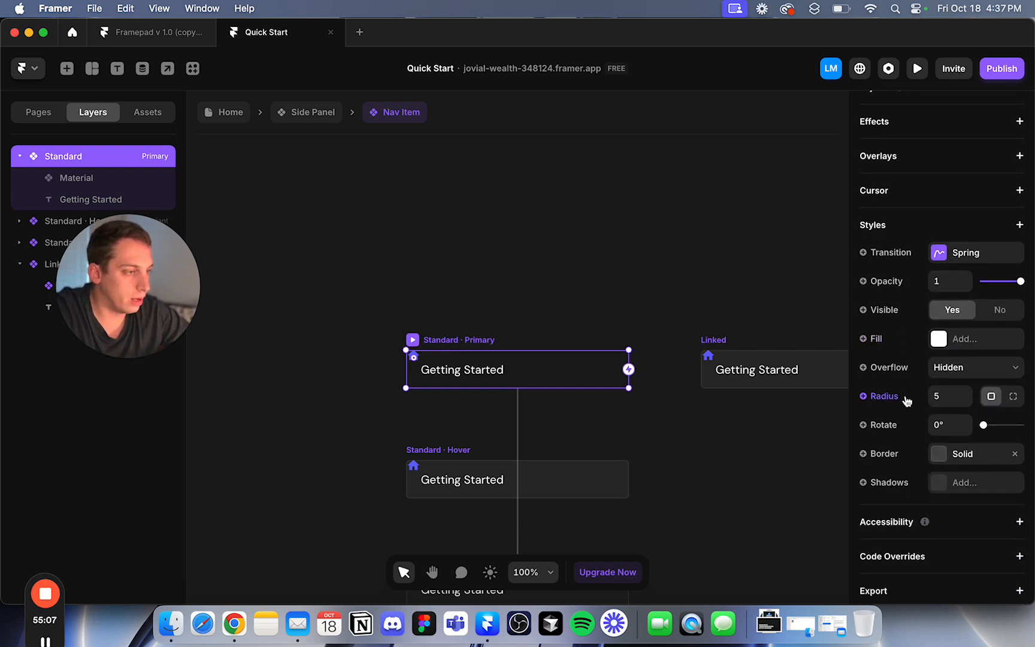
{"action": "scroll", "coordinate": [904, 400], "scroll_direction": "up", "scroll_amount": 5}
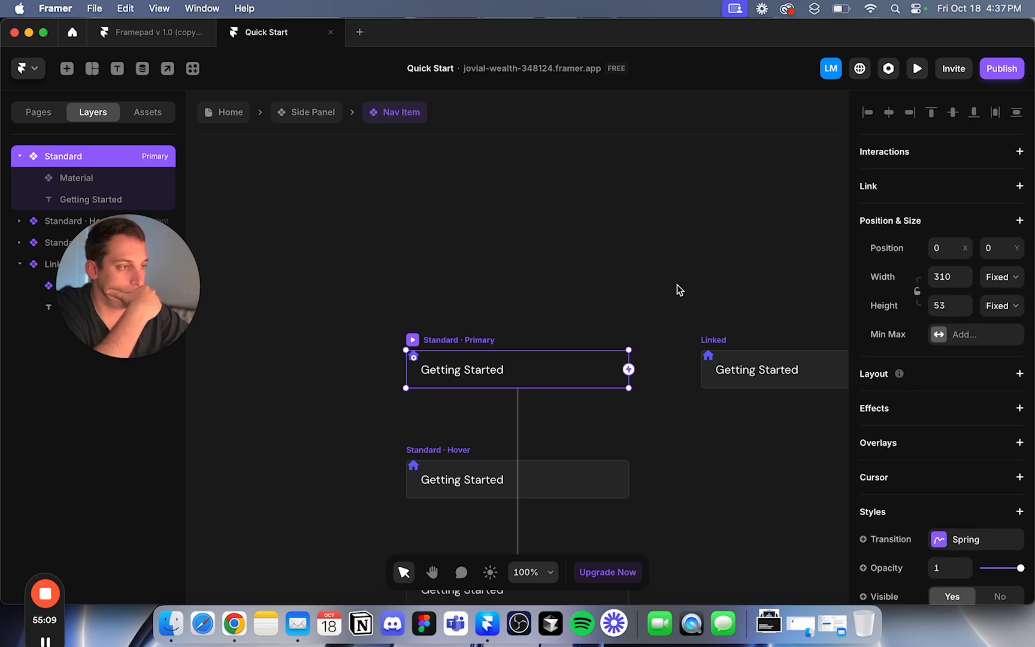
{"action": "left_click", "coordinate": [619, 283]}
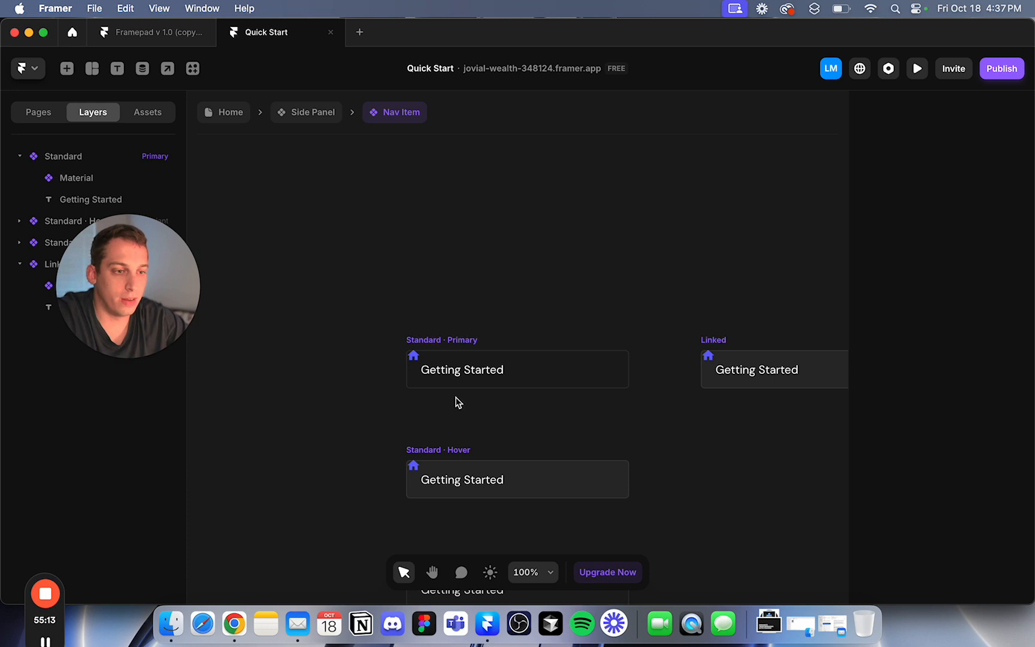
Move the home icon to the vertical center near the nav item's left edge and shift the Getting Started text beside it.
{"action": "left_click_drag", "start_coordinate": [414, 357], "coordinate": [469, 372]}
{"action": "left_click", "coordinate": [463, 378]}
{"action": "left_click", "coordinate": [457, 277]}
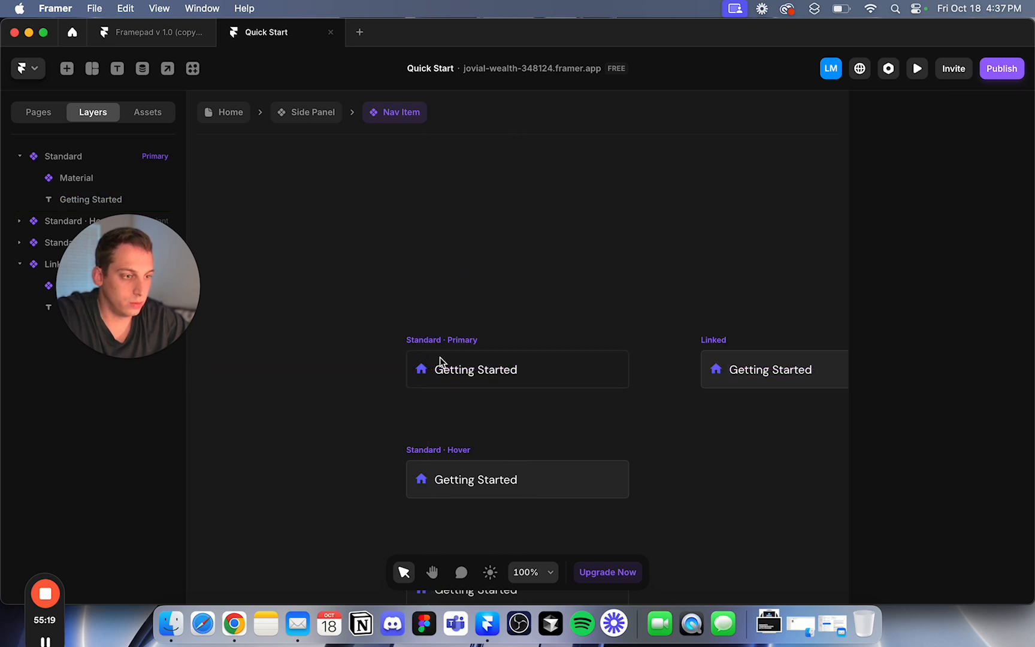
Fine-tune the home icon's alignment with the Getting Started text, placing it 13 from the nav item's left edge.
{"action": "left_click", "coordinate": [426, 370]}
{"action": "scroll", "coordinate": [429, 372], "scroll_direction": "up", "scroll_amount": 6}
{"action": "left_click_drag", "start_coordinate": [429, 371], "coordinate": [428, 369]}
{"action": "left_click", "coordinate": [496, 377]}
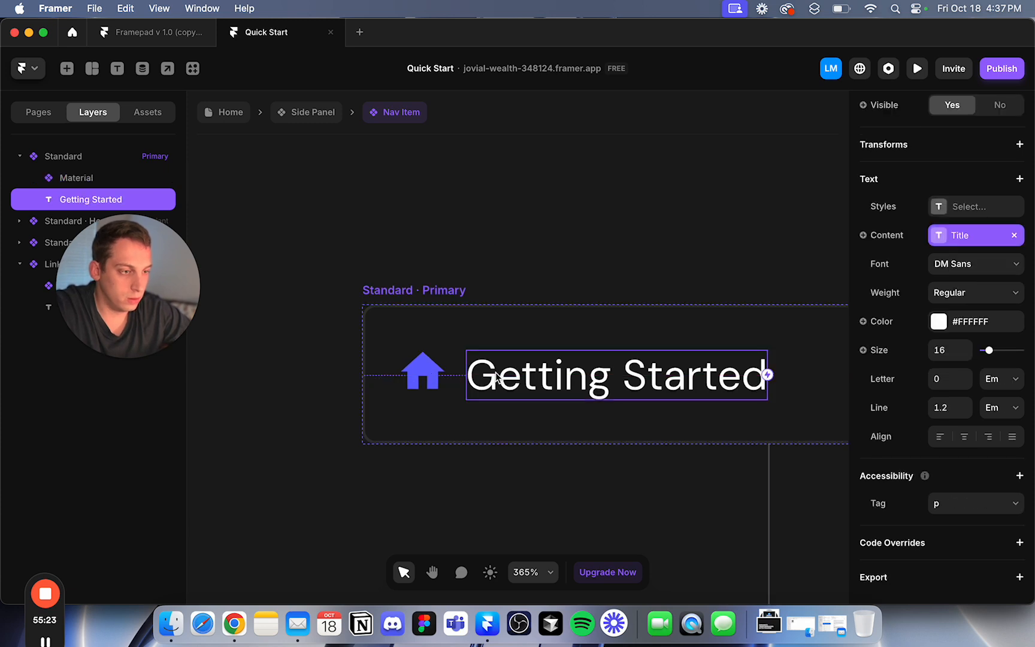
{"action": "left_click", "coordinate": [424, 371]}
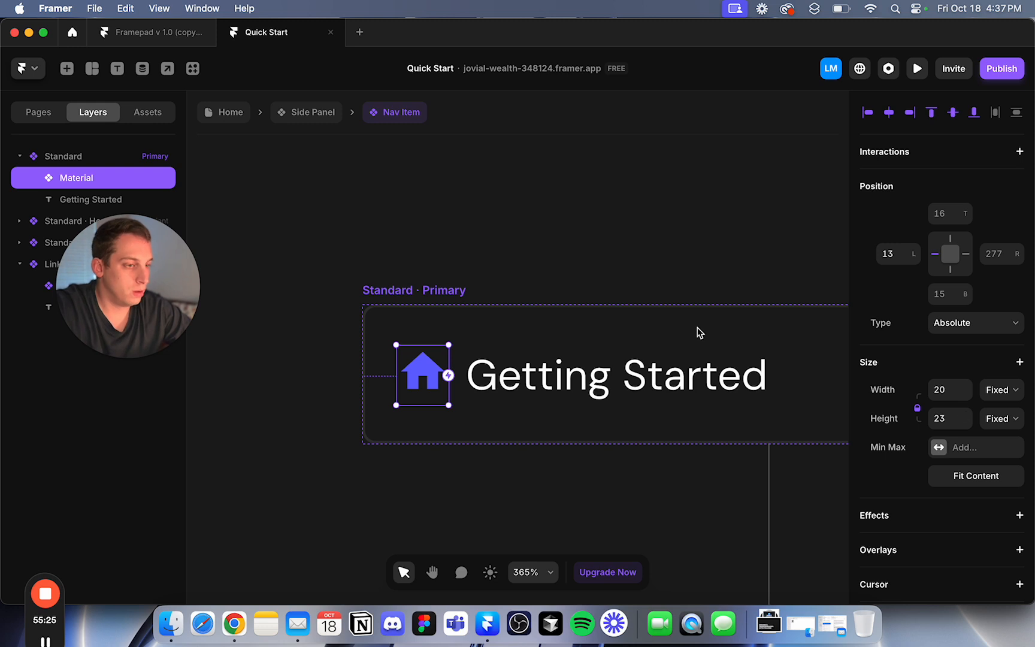
Change the home icon's color from the custom violet to white in the nav item's Standard variant.
{"action": "scroll", "coordinate": [697, 333], "scroll_direction": "down", "scroll_amount": 4}
{"action": "scroll", "coordinate": [887, 423], "scroll_direction": "down", "scroll_amount": 8}
{"action": "left_click", "coordinate": [938, 474]}
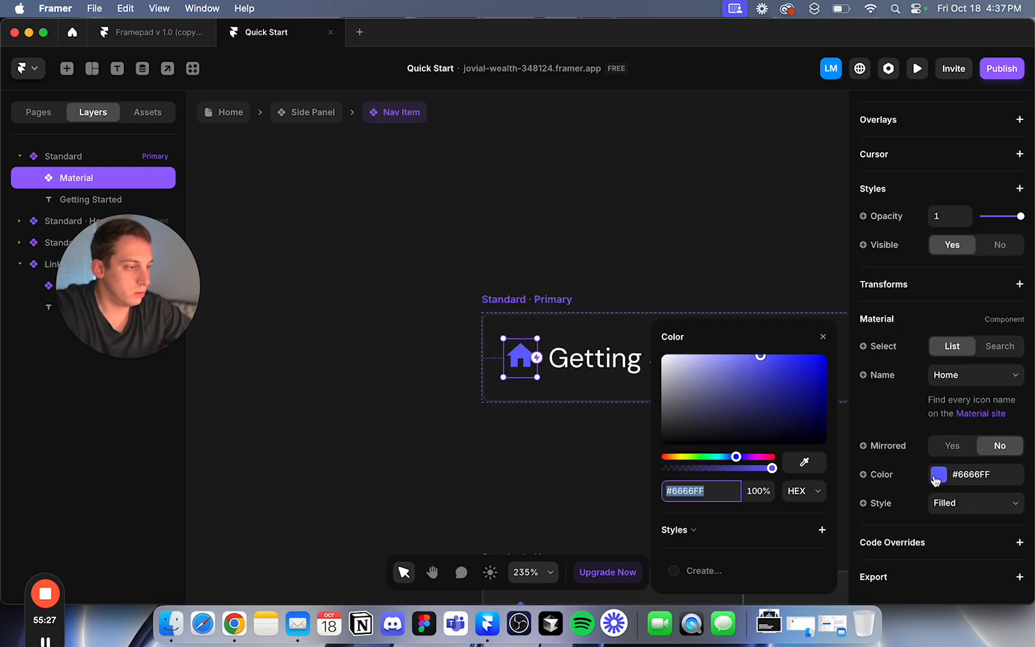
{"action": "left_click_drag", "start_coordinate": [776, 406], "coordinate": [521, 269]}
{"action": "left_click", "coordinate": [517, 264]}
{"action": "scroll", "coordinate": [515, 262], "scroll_direction": "down", "scroll_amount": 6}
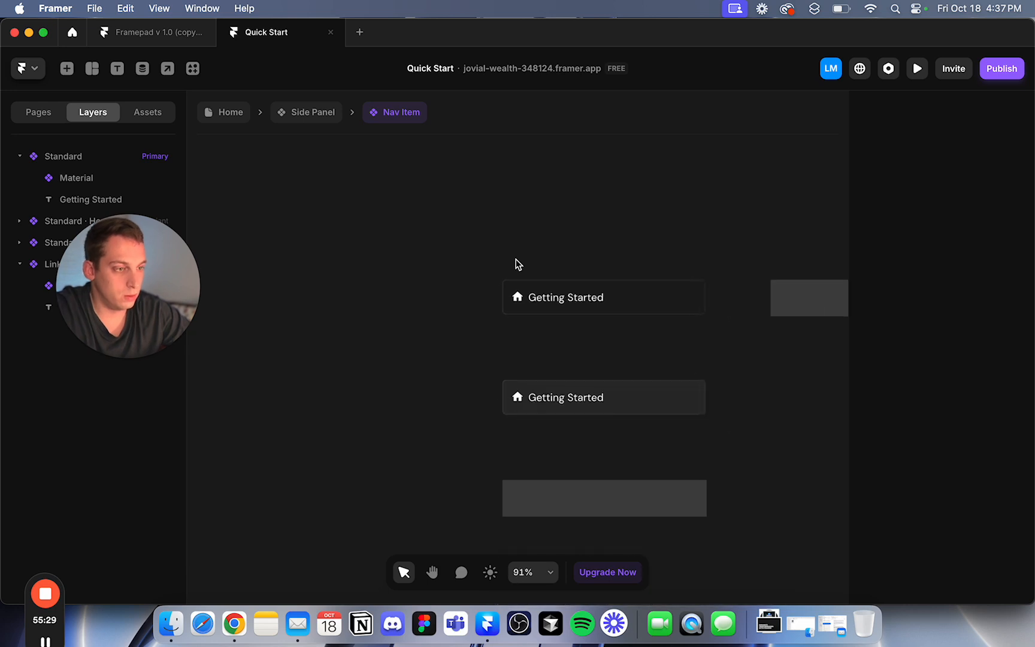
Return to the Side Panel component and examine how the Getting Started item looks beside the search bar.
{"action": "left_click", "coordinate": [295, 114]}
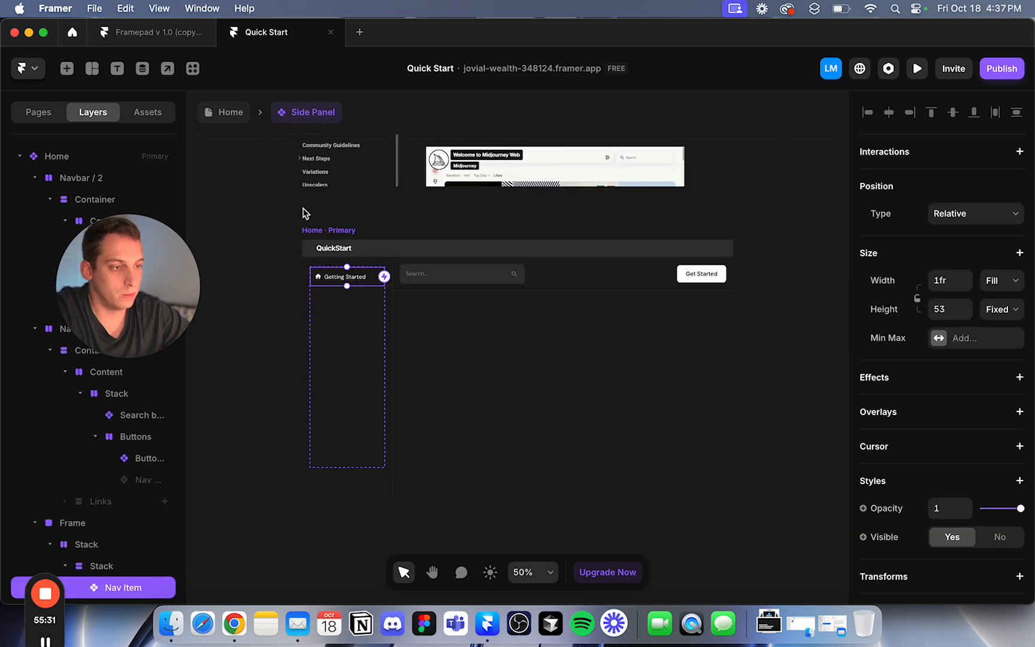
{"action": "left_click", "coordinate": [256, 235]}
{"action": "scroll", "coordinate": [256, 235], "scroll_direction": "up", "scroll_amount": 4}
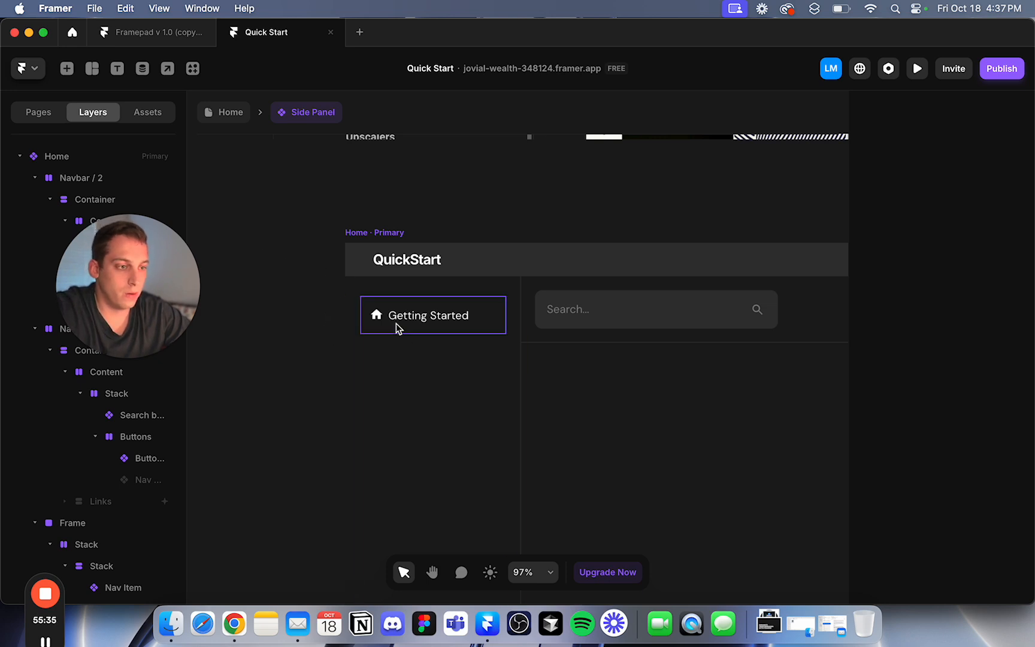
{"action": "left_click", "coordinate": [372, 318]}
{"action": "left_click", "coordinate": [282, 361]}
{"action": "scroll", "coordinate": [281, 363], "scroll_direction": "down", "scroll_amount": 5}
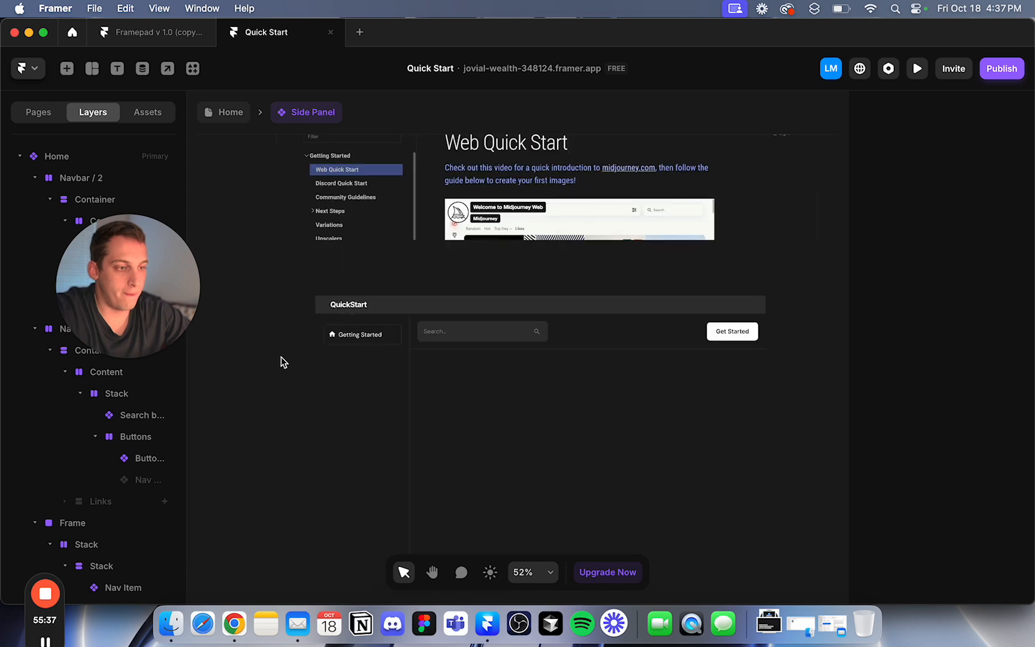
{"action": "scroll", "coordinate": [440, 367], "scroll_direction": "up", "scroll_amount": 5}
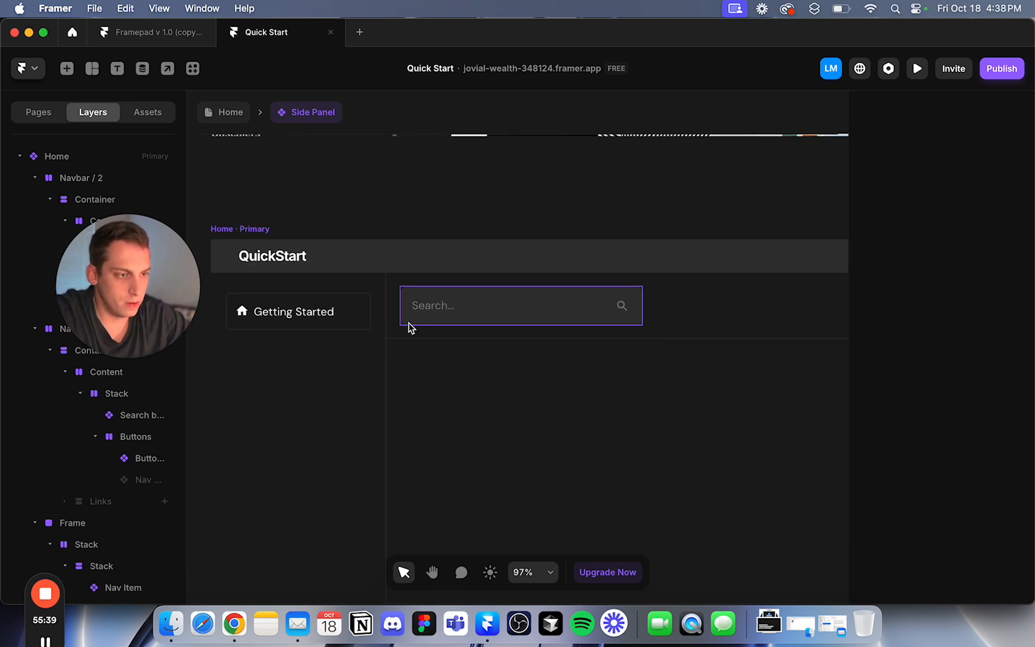
Set the top padding of the navbar stack holding the search bar to 28.
{"action": "scroll", "coordinate": [409, 326], "scroll_direction": "up", "scroll_amount": 5}
{"action": "scroll", "coordinate": [393, 337], "scroll_direction": "left", "scroll_amount": 2}
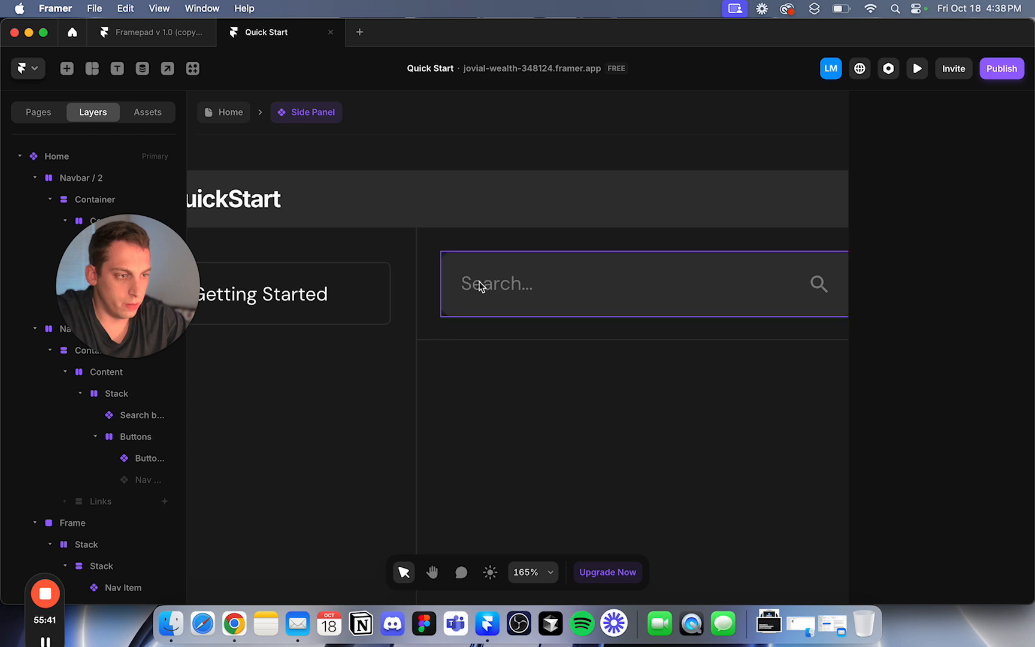
{"action": "left_click", "coordinate": [430, 308]}
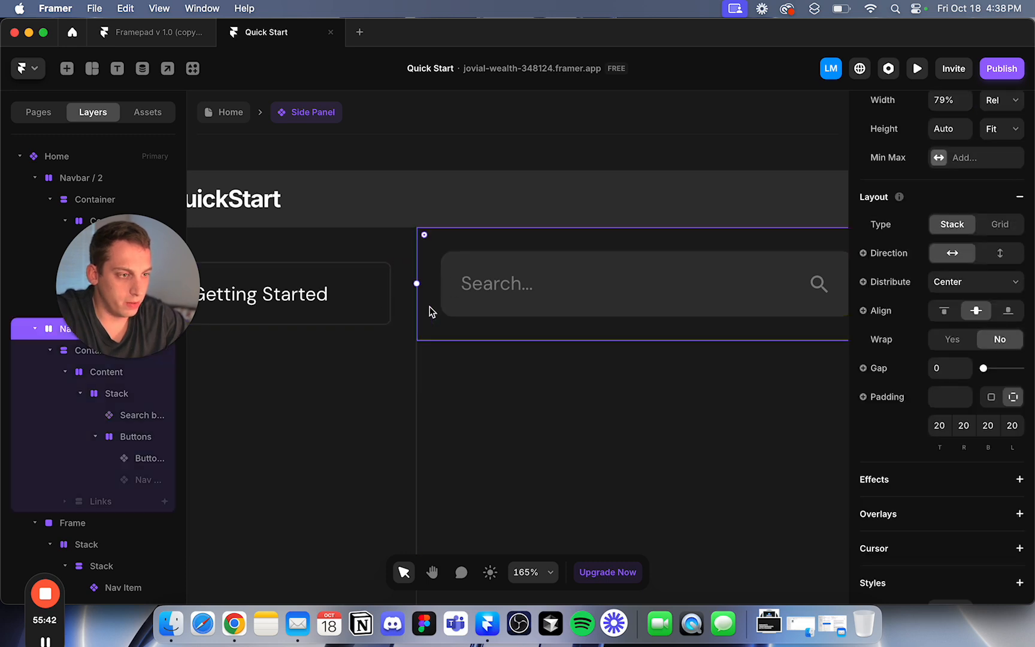
{"action": "left_click", "coordinate": [940, 426]}
{"action": "type", "text": "28"}
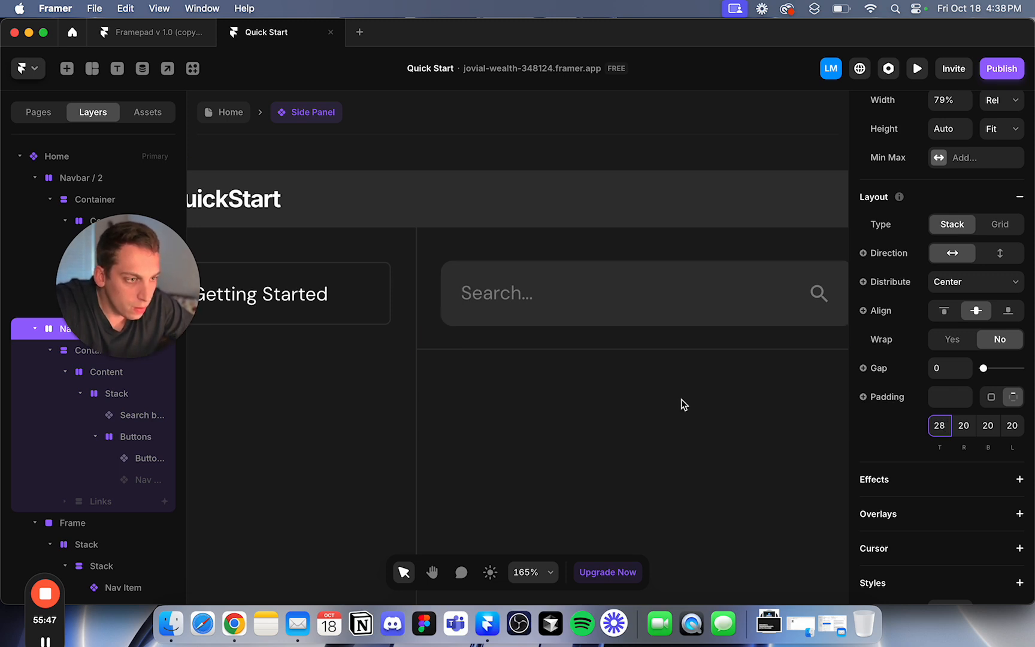
Open the Nav Item component and set the Standard variant's height to 50.
{"action": "double_click", "coordinate": [346, 296]}
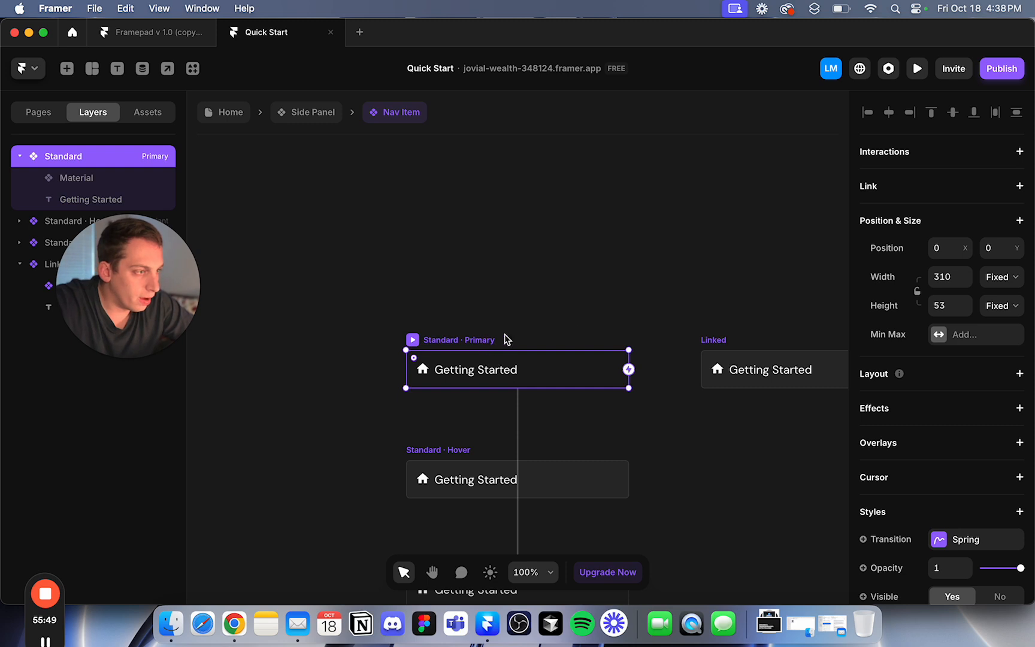
{"action": "left_click", "coordinate": [946, 300]}
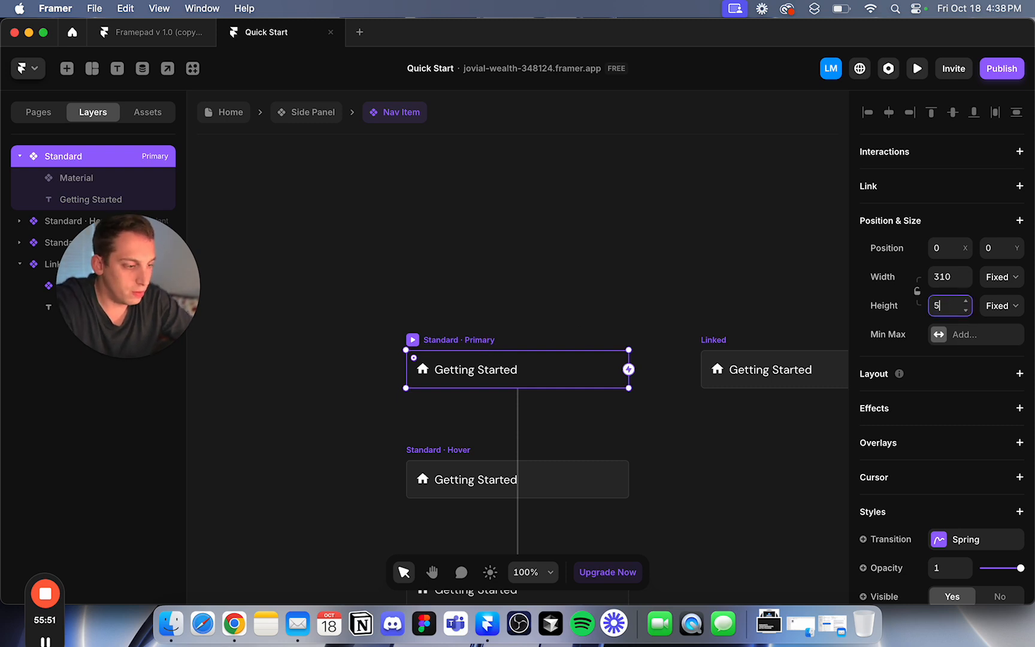
{"action": "type", "text": "50"}
{"action": "key", "text": "Return"}
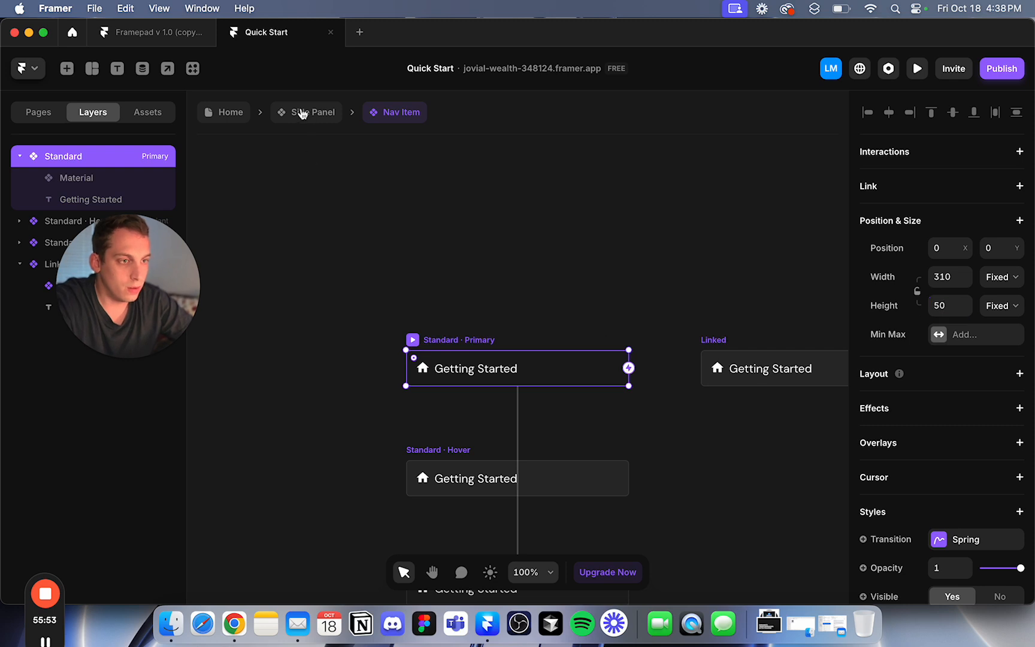
Go back to the Side Panel component and set the search bar's height to 50.
{"action": "left_click", "coordinate": [302, 113]}
{"action": "left_click", "coordinate": [566, 292]}
{"action": "left_click", "coordinate": [949, 311]}
{"action": "type", "text": "50"}
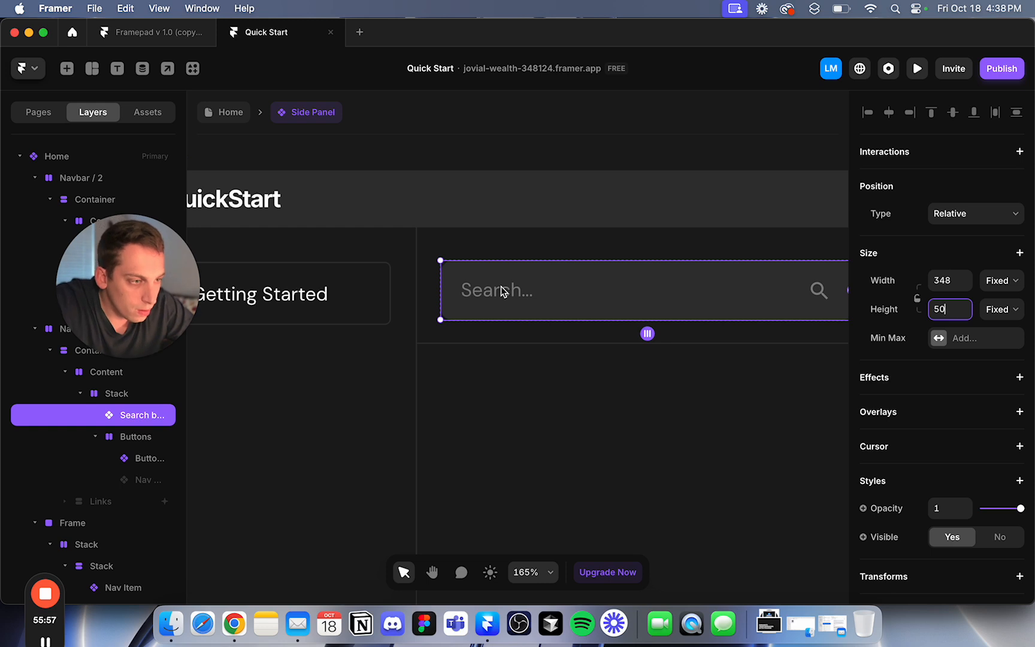
{"action": "left_click_drag", "start_coordinate": [470, 284], "coordinate": [473, 286]}
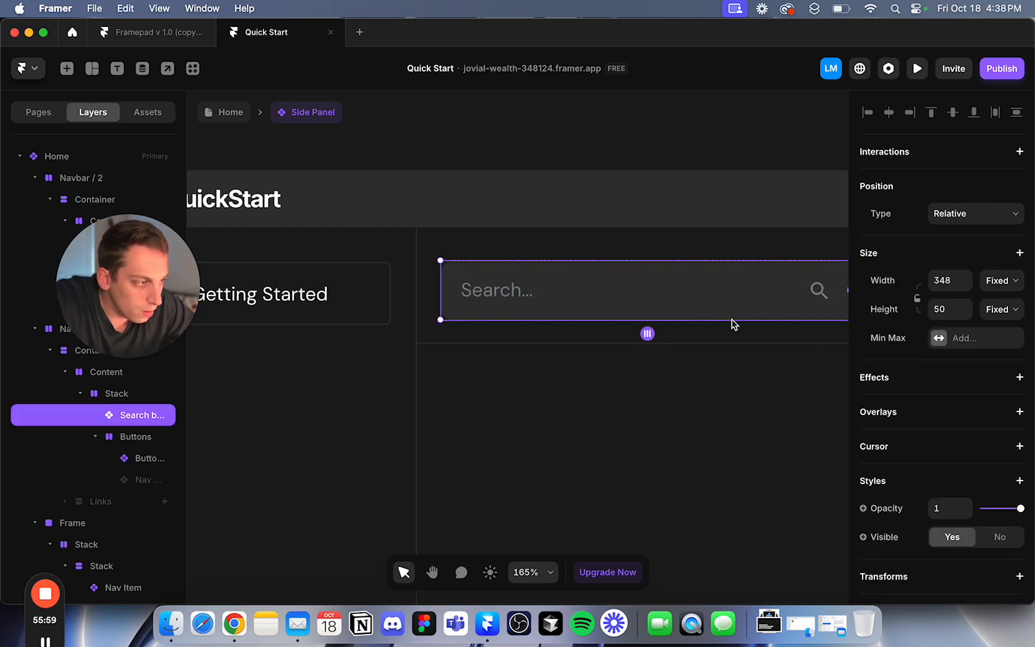
{"action": "left_click", "coordinate": [432, 277]}
{"action": "left_click", "coordinate": [639, 426]}
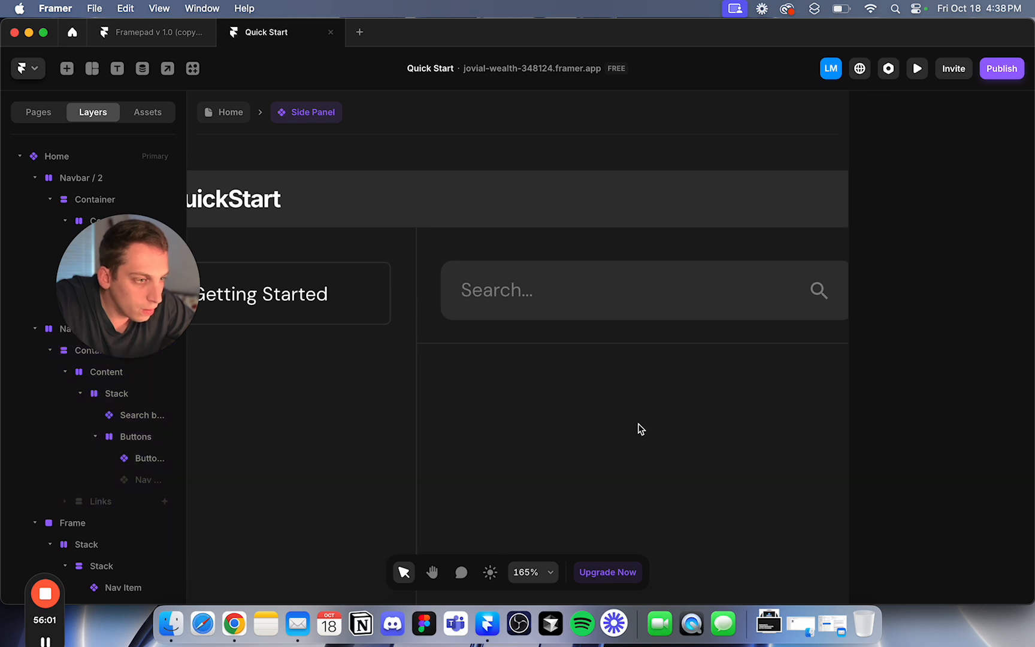
Raise the search navbar's top padding to 30 so the search bar aligns with the Getting Started item.
{"action": "scroll", "coordinate": [639, 425], "scroll_direction": "down", "scroll_amount": 3}
{"action": "left_click", "coordinate": [477, 346]}
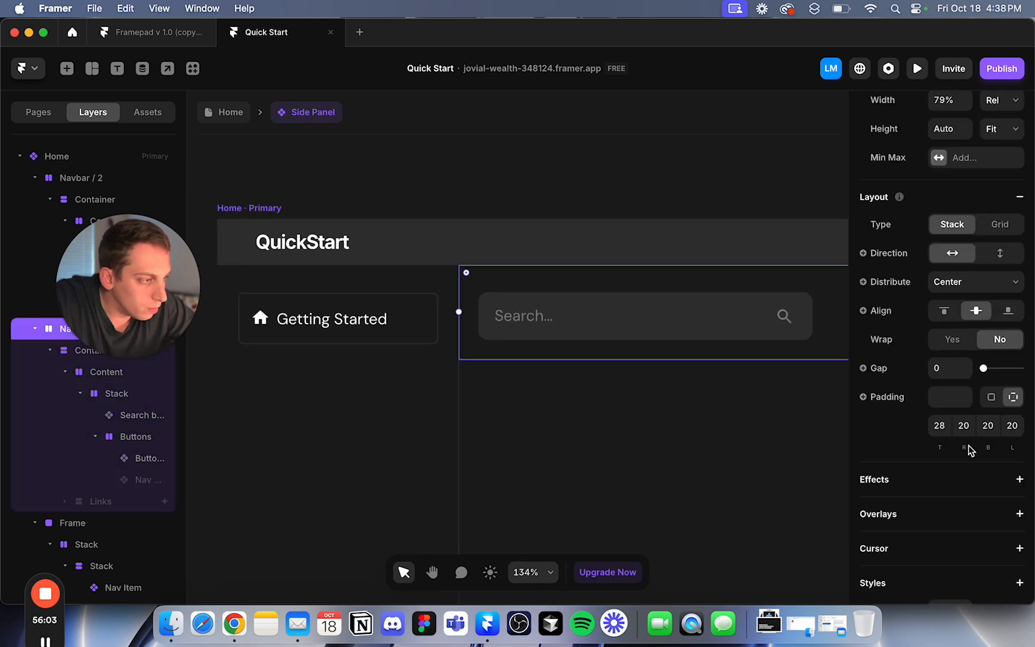
{"action": "left_click", "coordinate": [948, 426]}
{"action": "key", "text": "Up"}
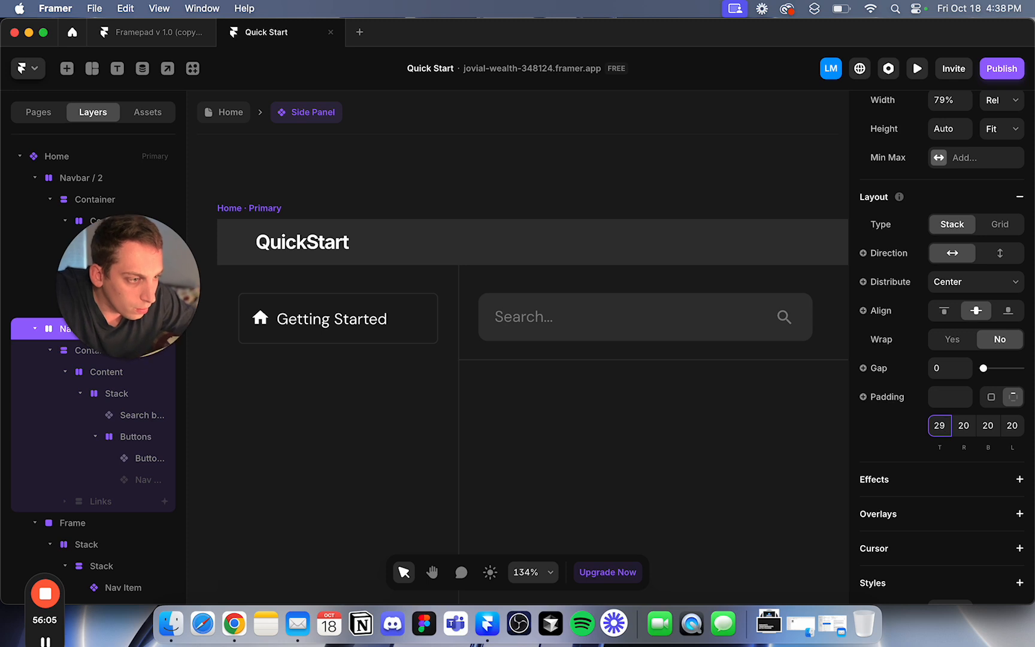
{"action": "key", "text": "Up"}
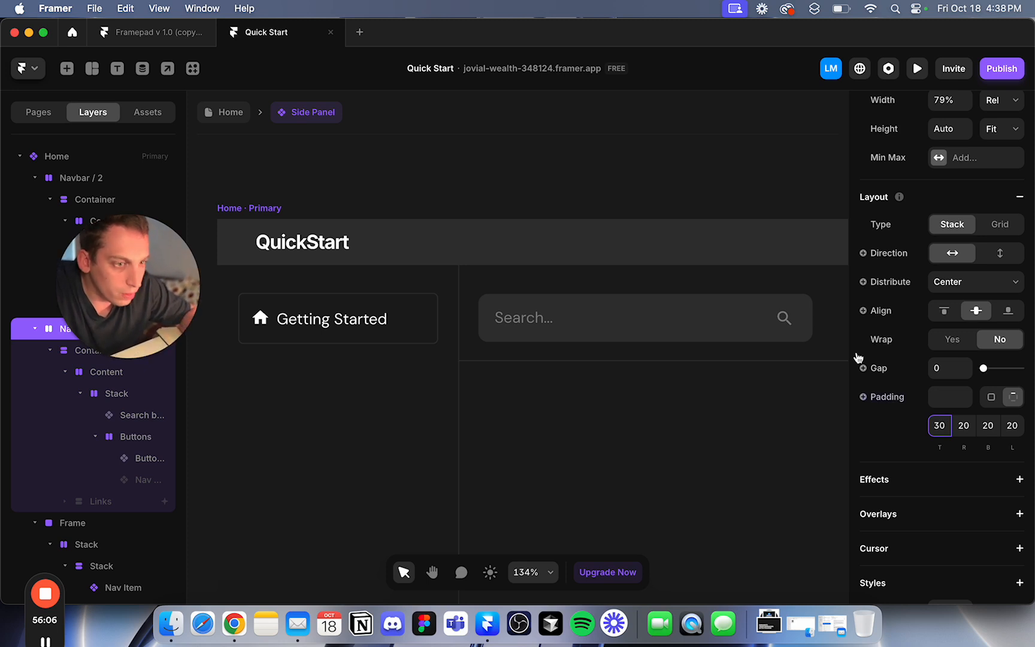
{"action": "left_click", "coordinate": [717, 203]}
Make a separate copy of the Get Started button's component and open it for editing.
{"action": "scroll", "coordinate": [732, 193], "scroll_direction": "down", "scroll_amount": 5}
{"action": "scroll", "coordinate": [732, 197], "scroll_direction": "down", "scroll_amount": 3}
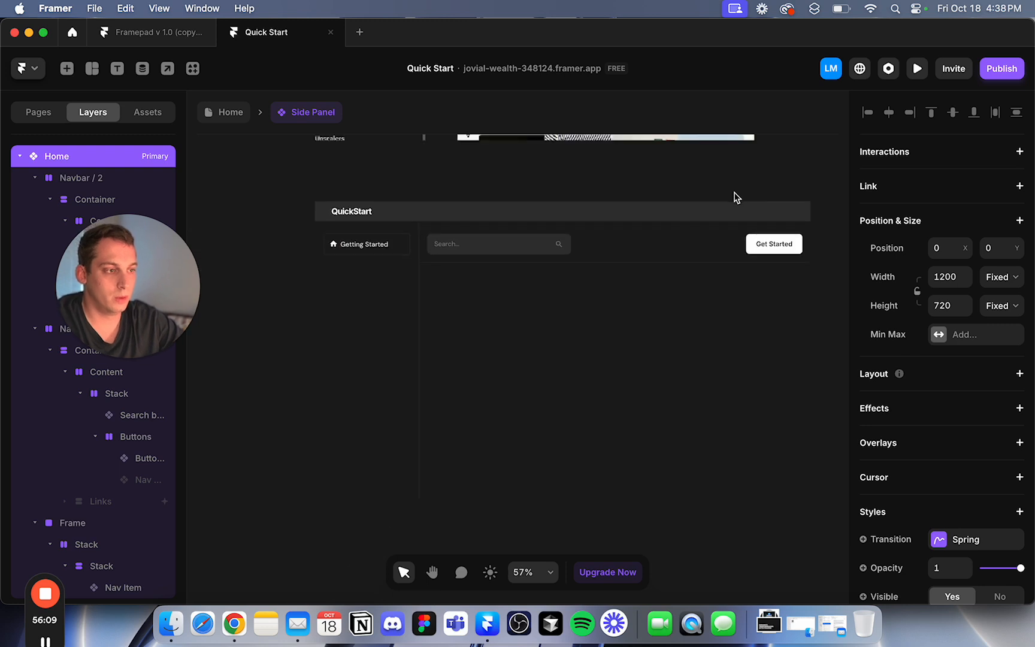
{"action": "left_click", "coordinate": [777, 251]}
{"action": "scroll", "coordinate": [949, 290], "scroll_direction": "up", "scroll_amount": 10}
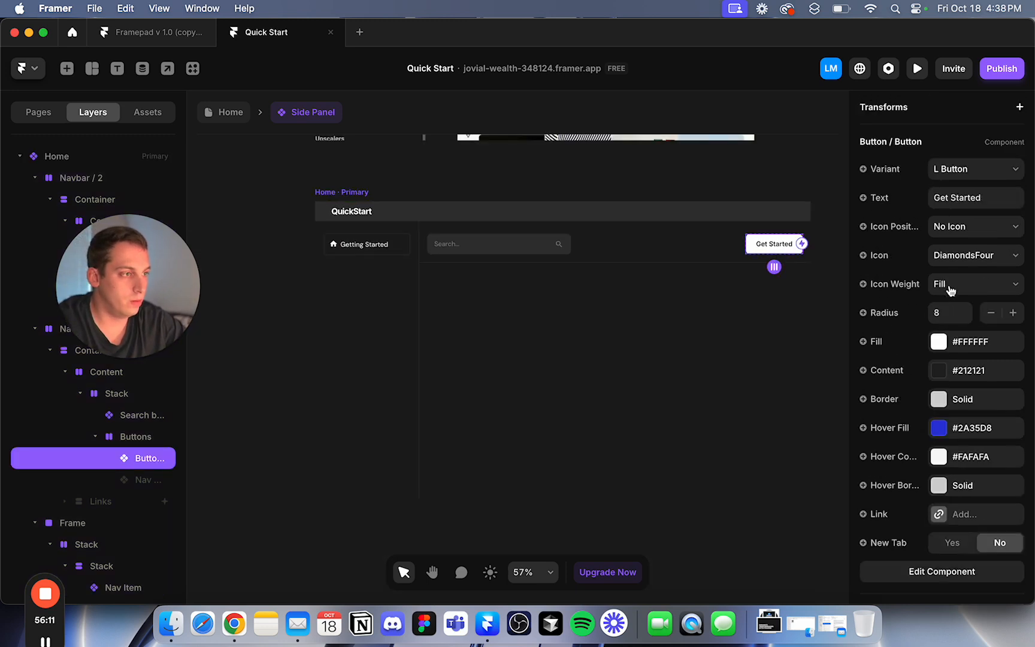
{"action": "scroll", "coordinate": [961, 301], "scroll_direction": "down", "scroll_amount": 5}
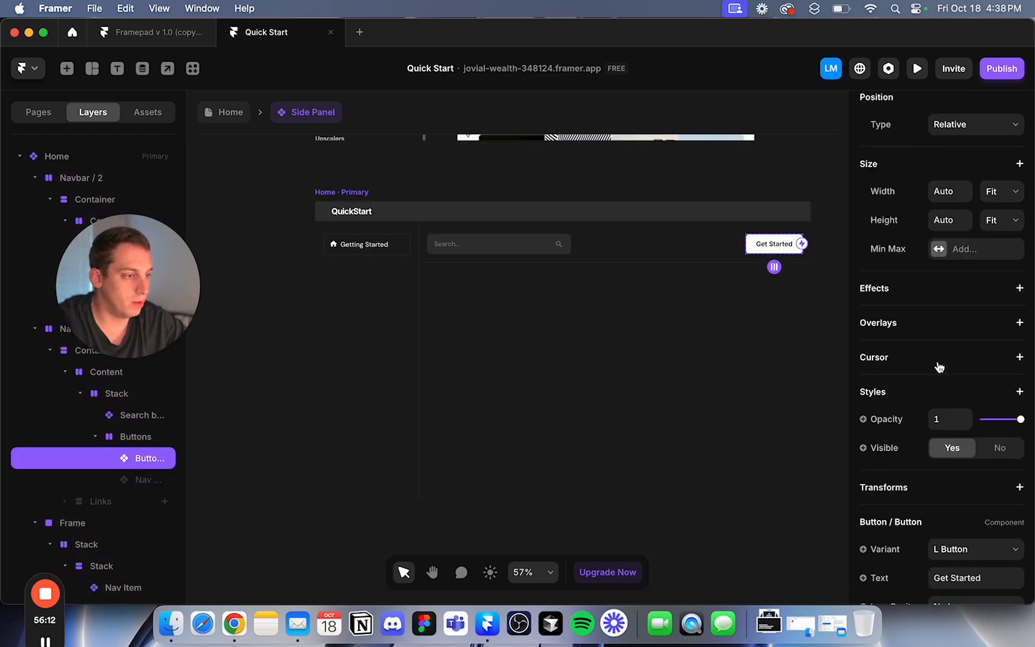
{"action": "double_click", "coordinate": [766, 247]}
{"action": "left_click", "coordinate": [521, 374]}
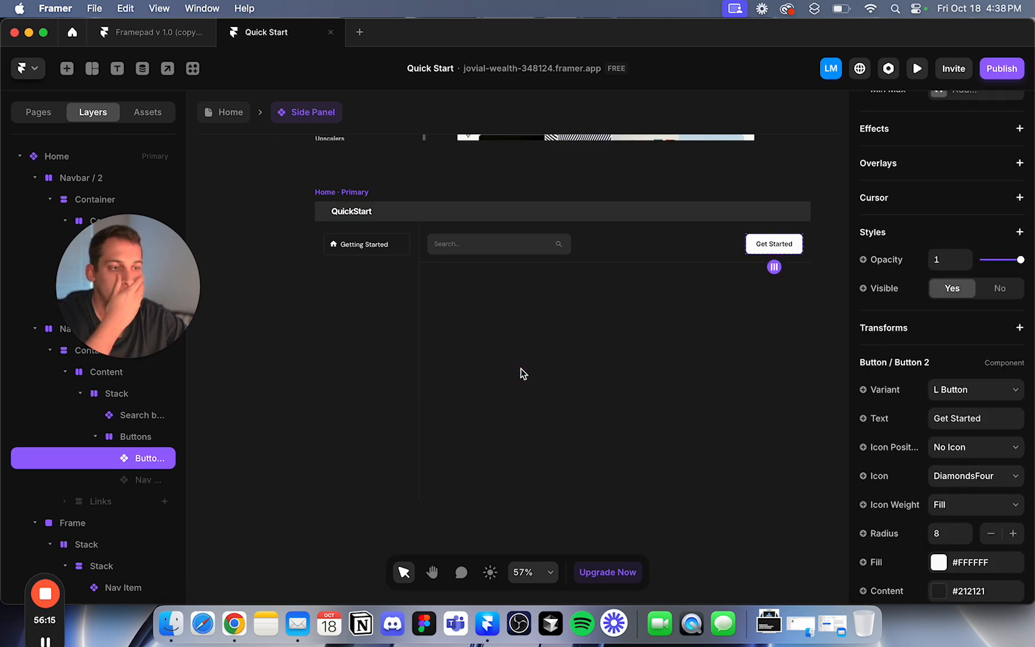
{"action": "left_click", "coordinate": [303, 244]}
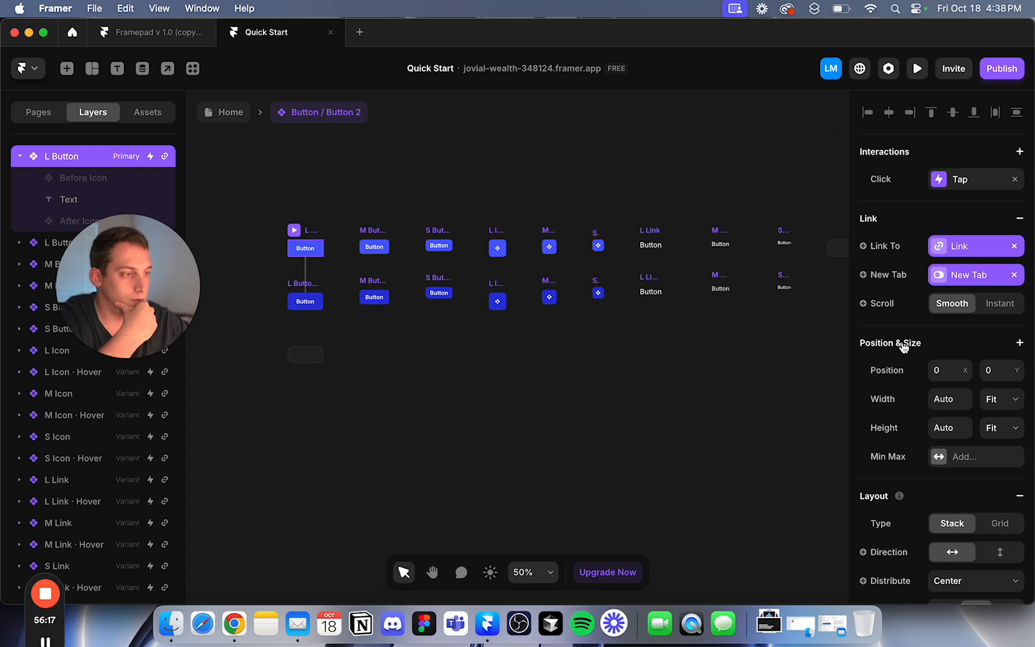
Examine the L Button variant's size and layout properties and preview the variant.
{"action": "scroll", "coordinate": [905, 345], "scroll_direction": "down", "scroll_amount": 2}
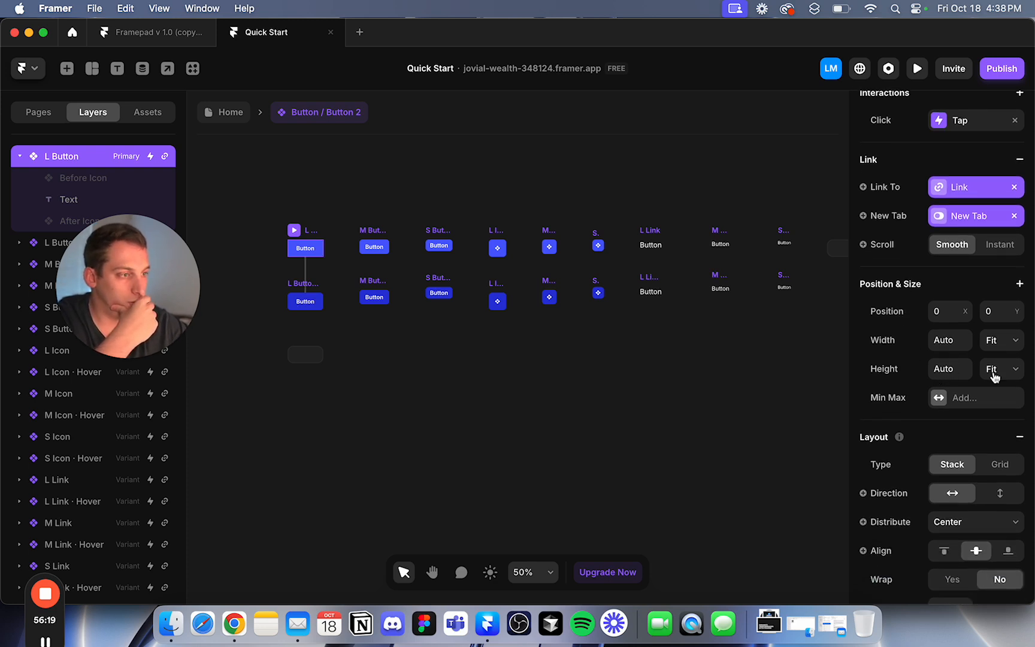
{"action": "left_click", "coordinate": [292, 234]}
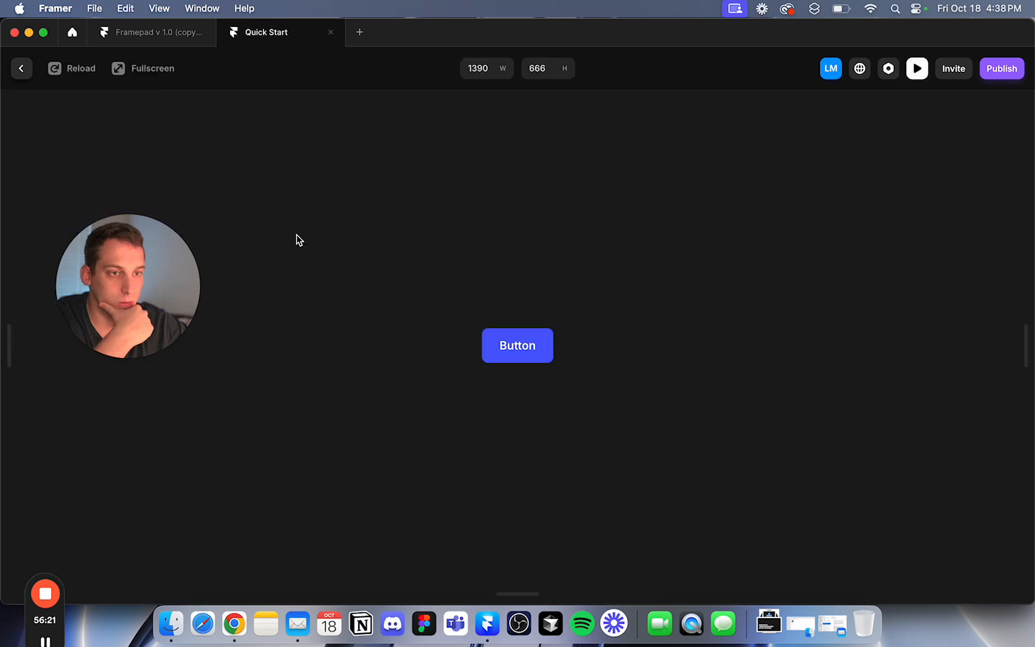
{"action": "left_click", "coordinate": [21, 68]}
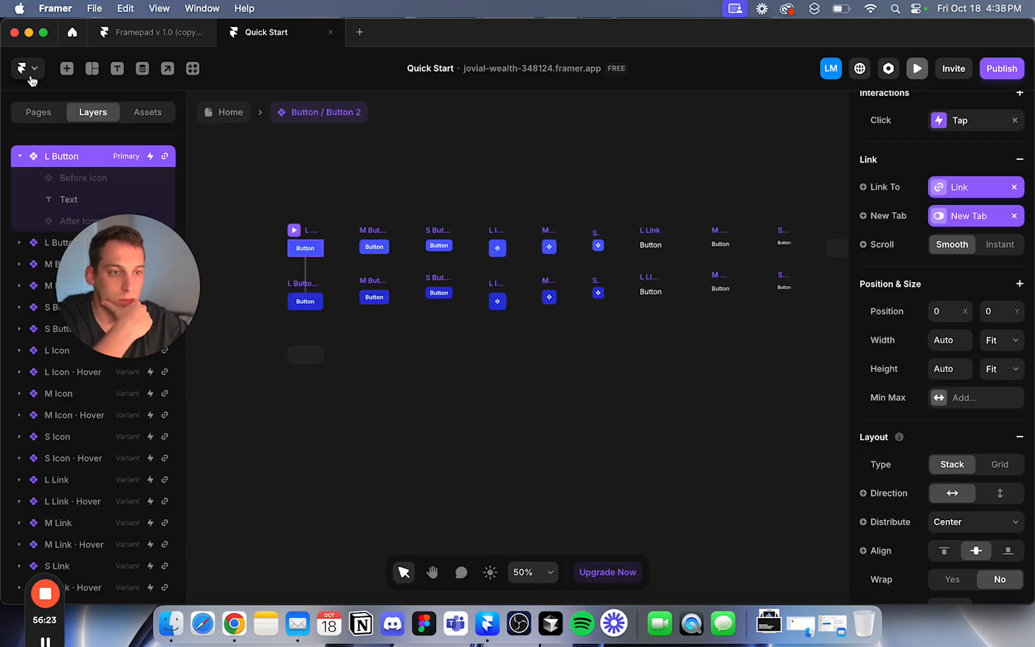
Return to the Home page, preview its Desktop breakpoint to check the search bar and nav item, and close the preview.
{"action": "left_click", "coordinate": [235, 113]}
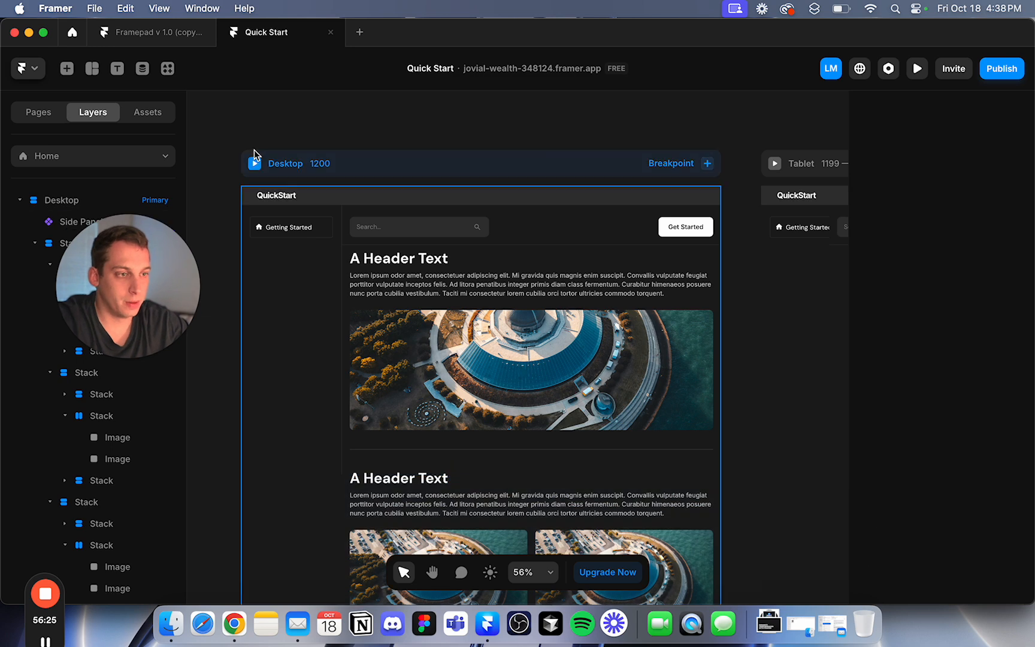
{"action": "left_click", "coordinate": [254, 164]}
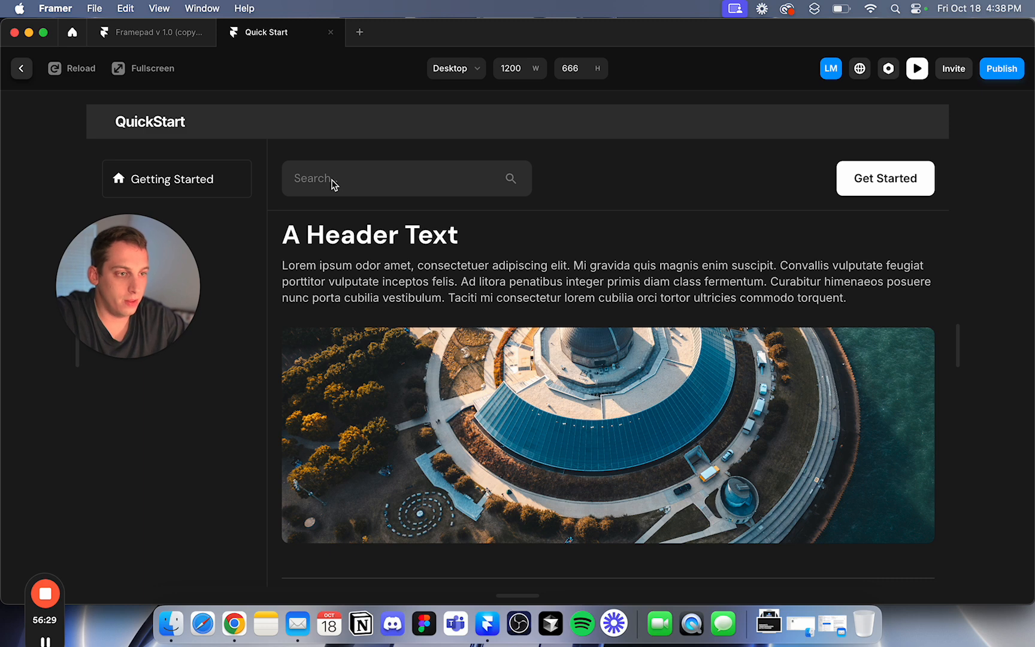
{"action": "left_click", "coordinate": [378, 182]}
{"action": "left_click", "coordinate": [262, 220]}
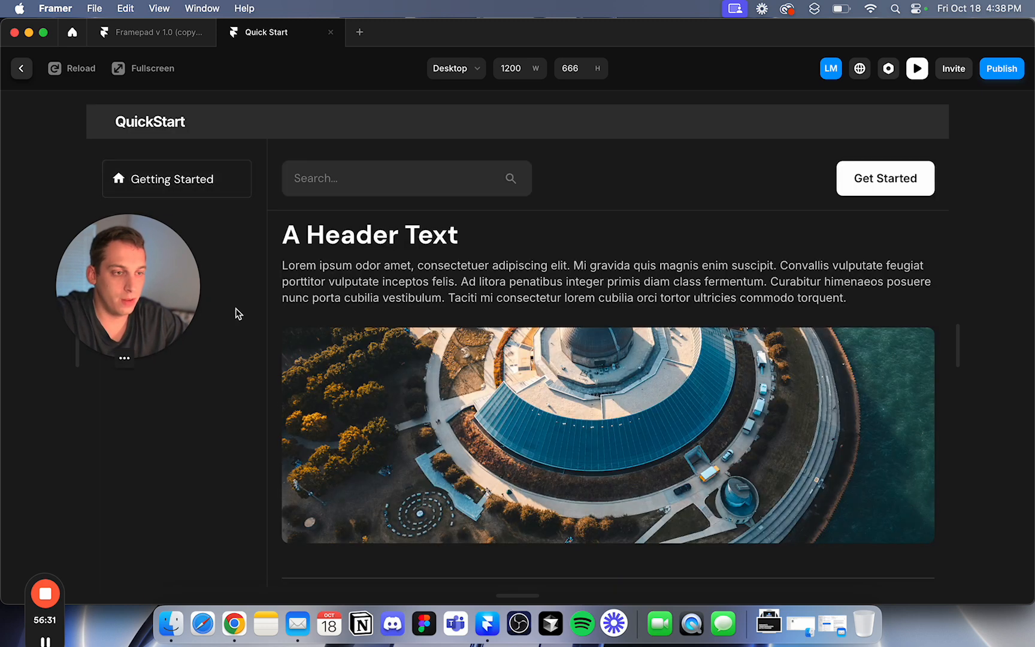
{"action": "left_click", "coordinate": [21, 69]}
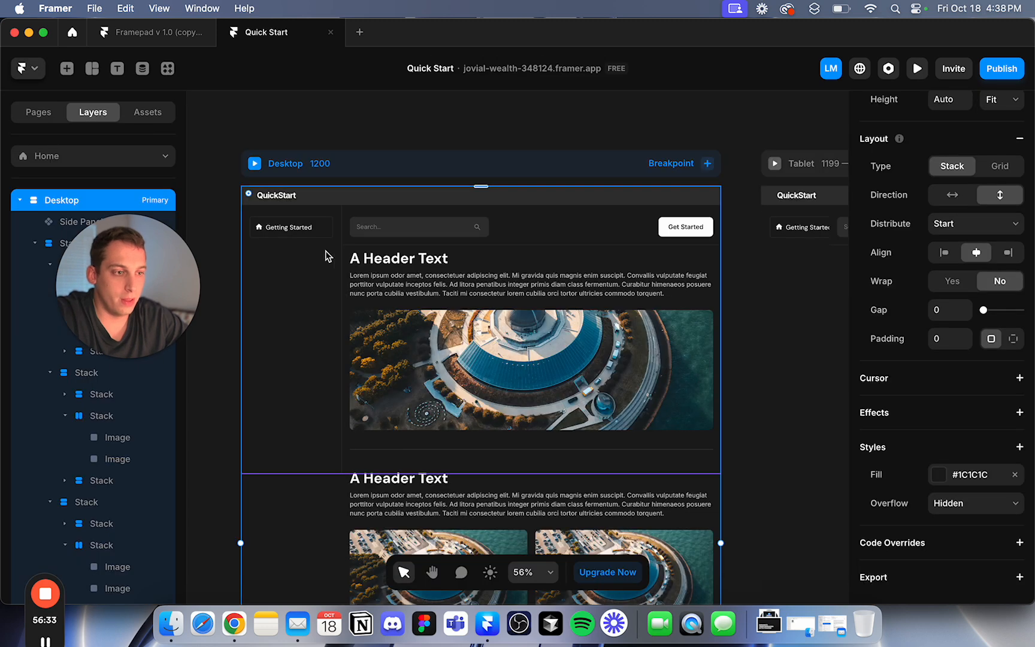
Reopen the Side Panel component and duplicate the Getting Started nav item to make a stack of five.
{"action": "scroll", "coordinate": [361, 391], "scroll_direction": "up", "scroll_amount": 1}
{"action": "scroll", "coordinate": [361, 391], "scroll_direction": "left", "scroll_amount": 2}
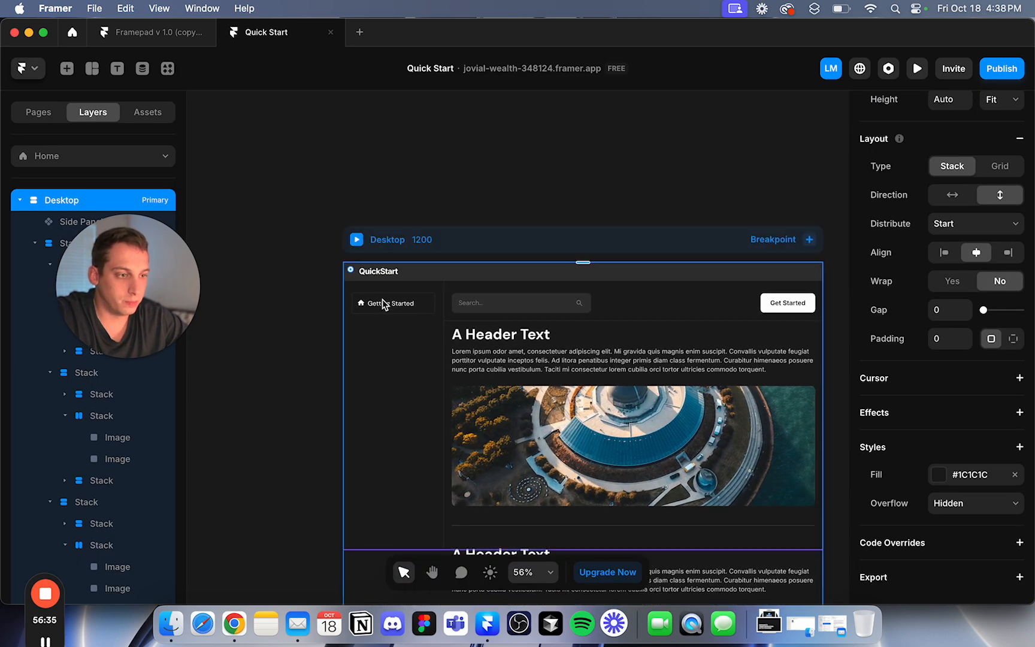
{"action": "double_click", "coordinate": [401, 310]}
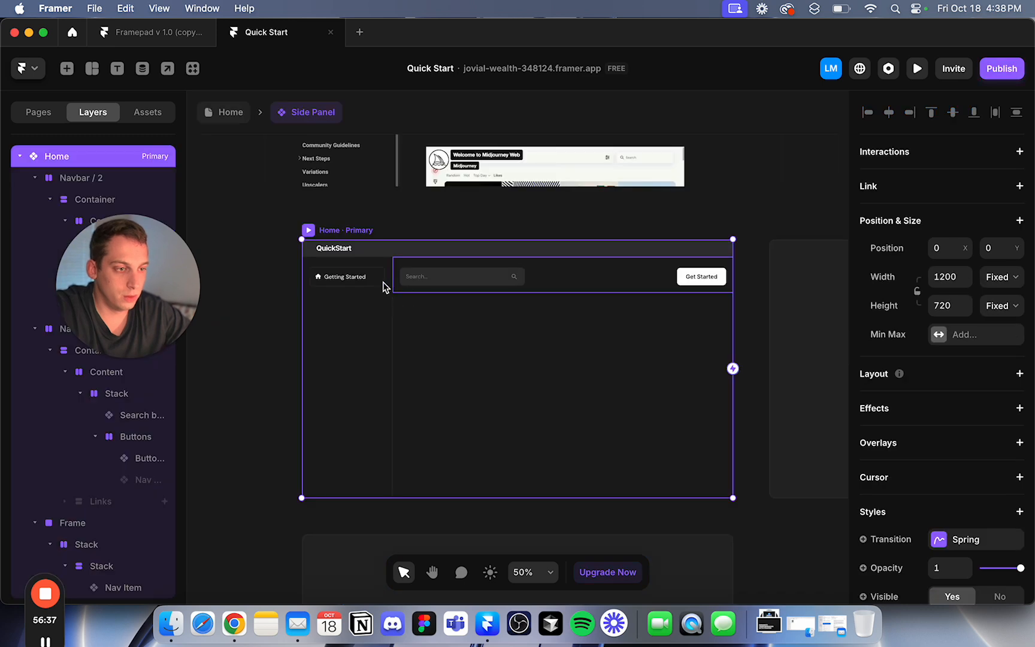
{"action": "left_click", "coordinate": [367, 278]}
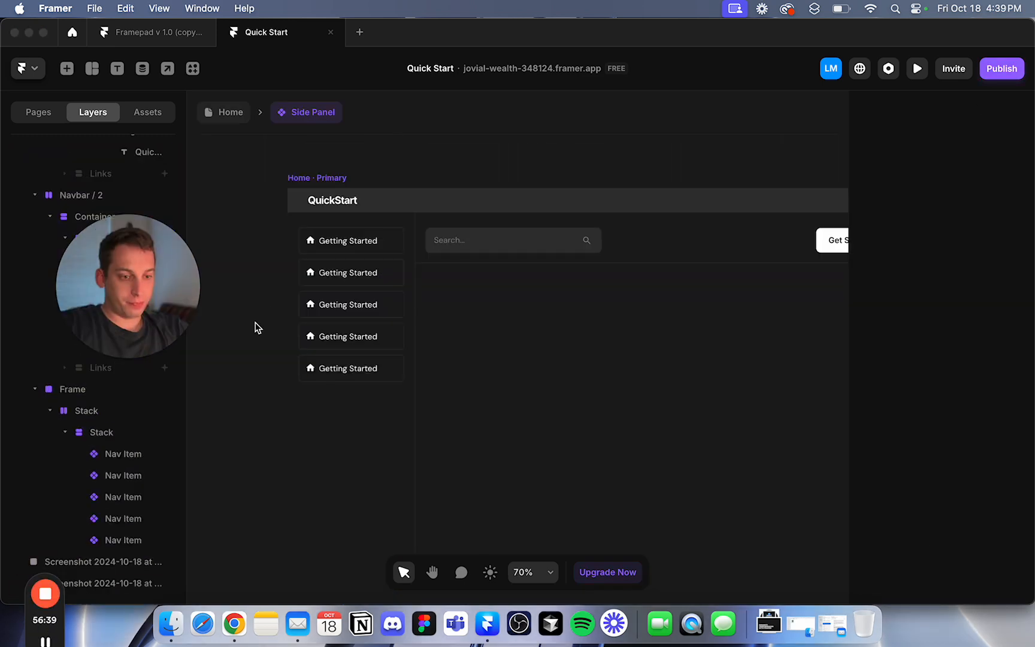
Open the Nav Item component and nudge the Standard variant's Getting Started text 3 px right and 1 px up.
{"action": "left_click", "coordinate": [354, 241]}
{"action": "double_click", "coordinate": [354, 242]}
{"action": "left_click", "coordinate": [473, 374]}
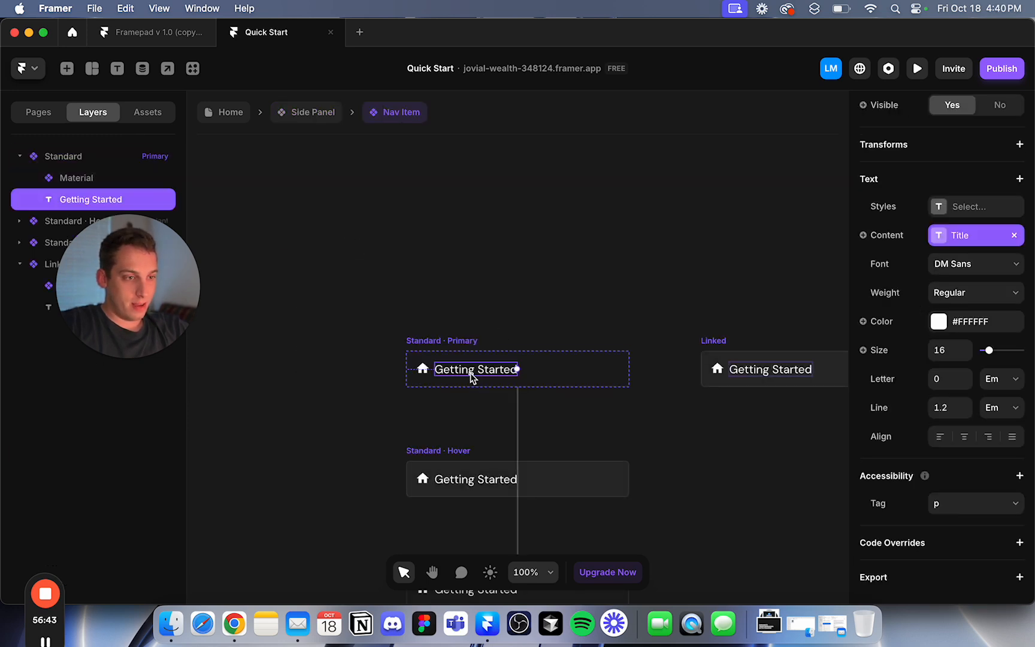
{"action": "key", "text": "Right"}
{"action": "key", "text": "Right"}
{"action": "key", "text": "Right"}
{"action": "key", "text": "alt"}
{"action": "key", "text": "Up"}
{"action": "left_click", "coordinate": [395, 309]}
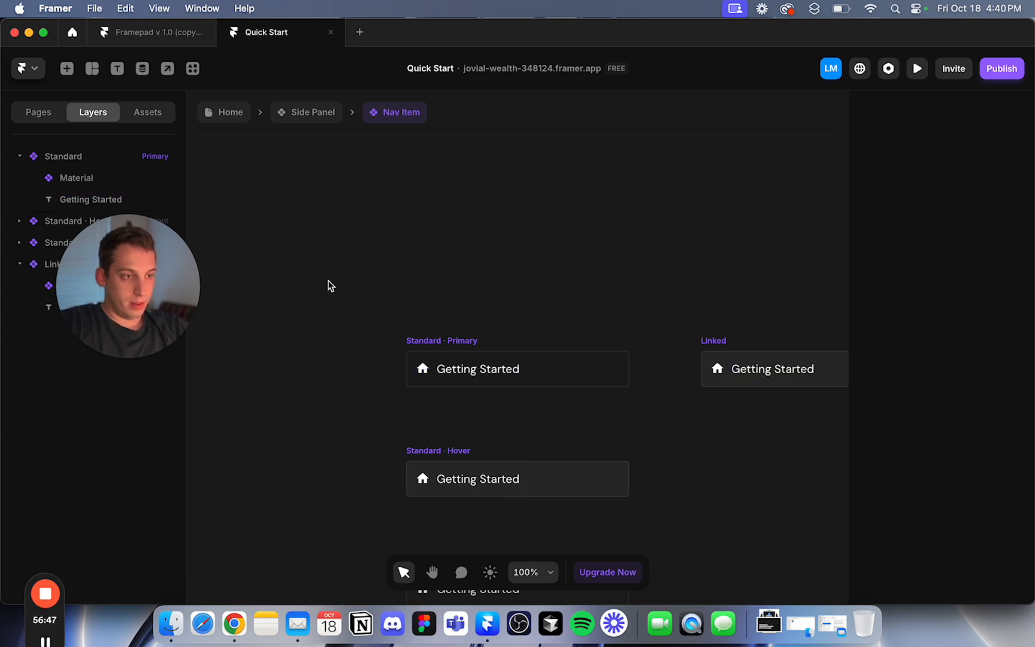
Return to the Side Panel component and check which component properties the second nav item exposes.
{"action": "left_click", "coordinate": [300, 114]}
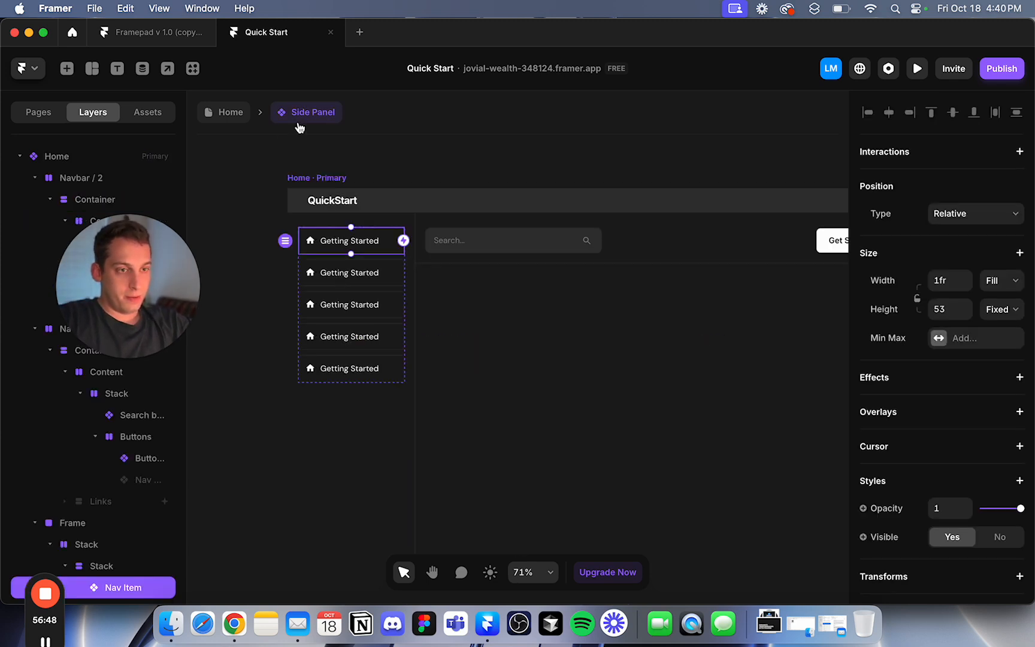
{"action": "left_click", "coordinate": [241, 253]}
{"action": "left_click", "coordinate": [383, 249]}
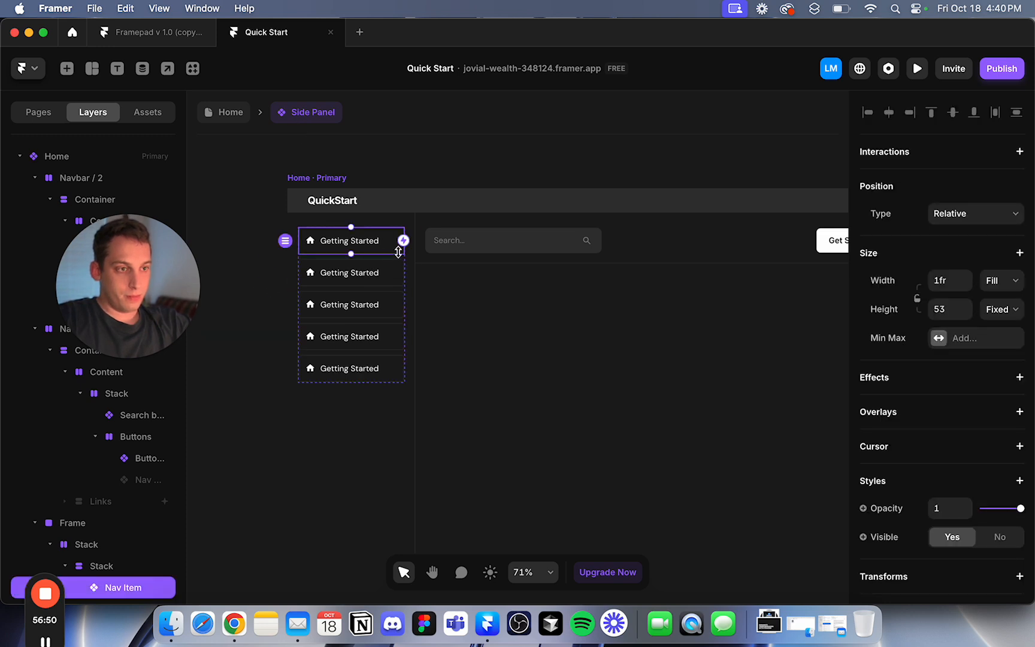
{"action": "left_click", "coordinate": [248, 292]}
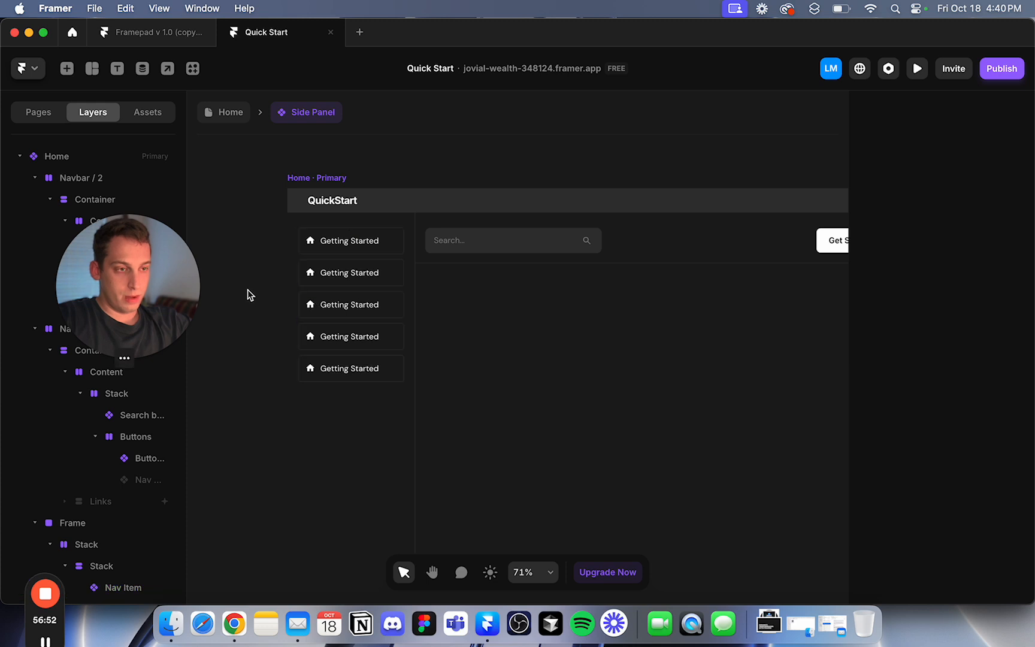
{"action": "left_click", "coordinate": [328, 283]}
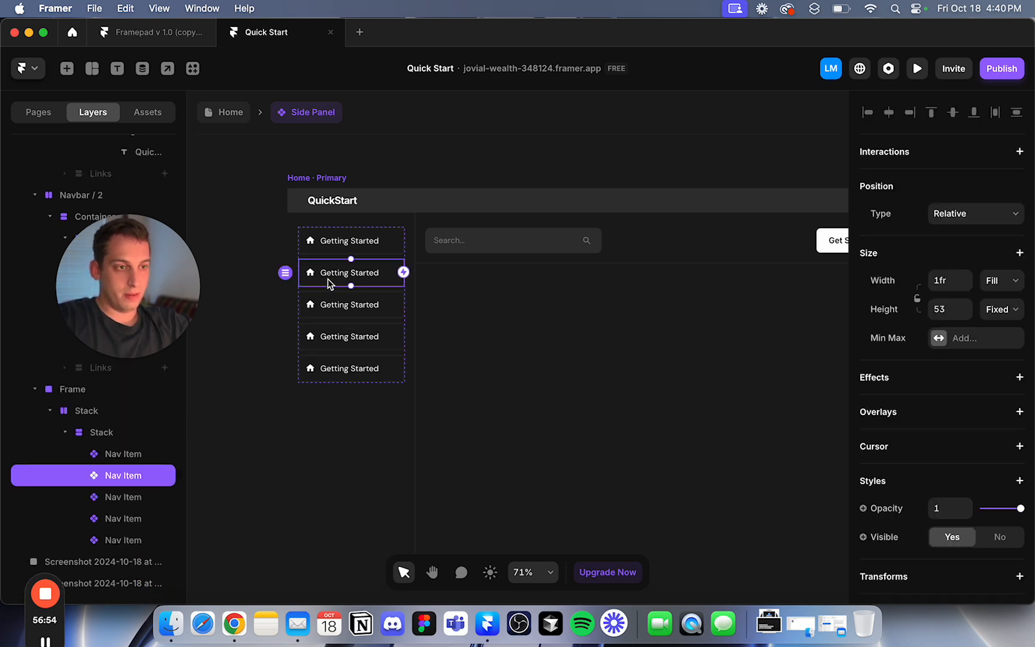
{"action": "scroll", "coordinate": [945, 459], "scroll_direction": "down", "scroll_amount": 4}
{"action": "left_click", "coordinate": [961, 476]}
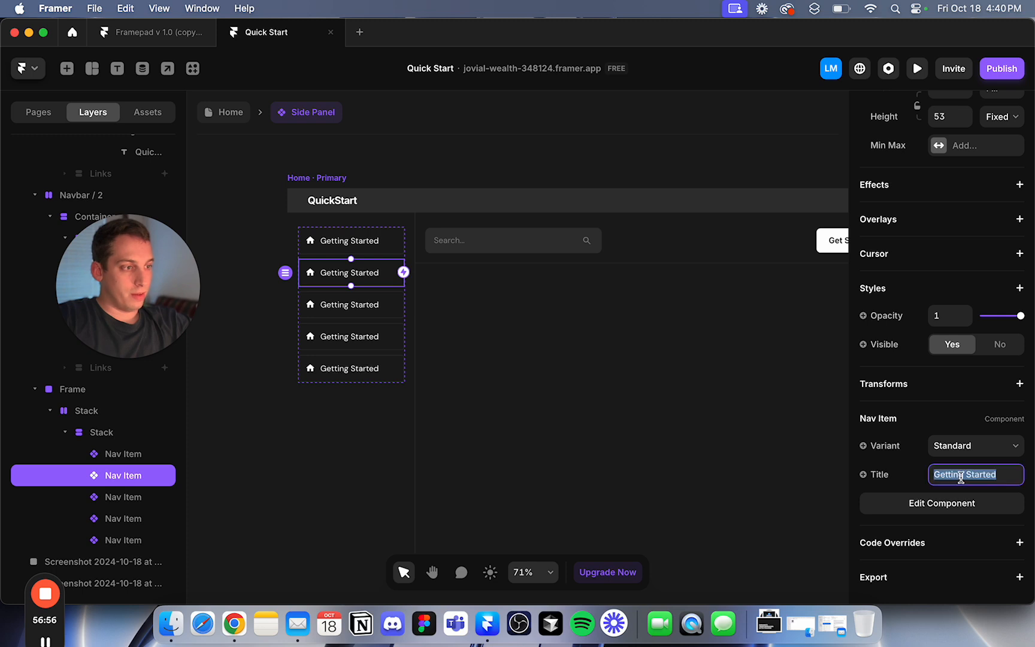
In the Nav Item component, create a variable named Icon for the Standard variant's Material icon name.
{"action": "double_click", "coordinate": [325, 242]}
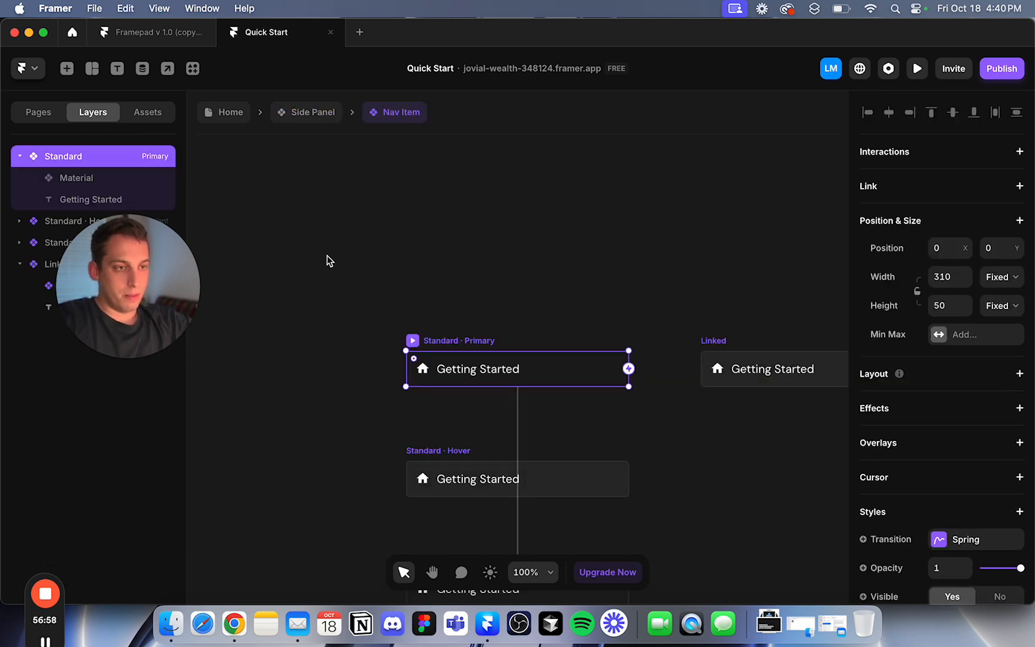
{"action": "left_click", "coordinate": [422, 369]}
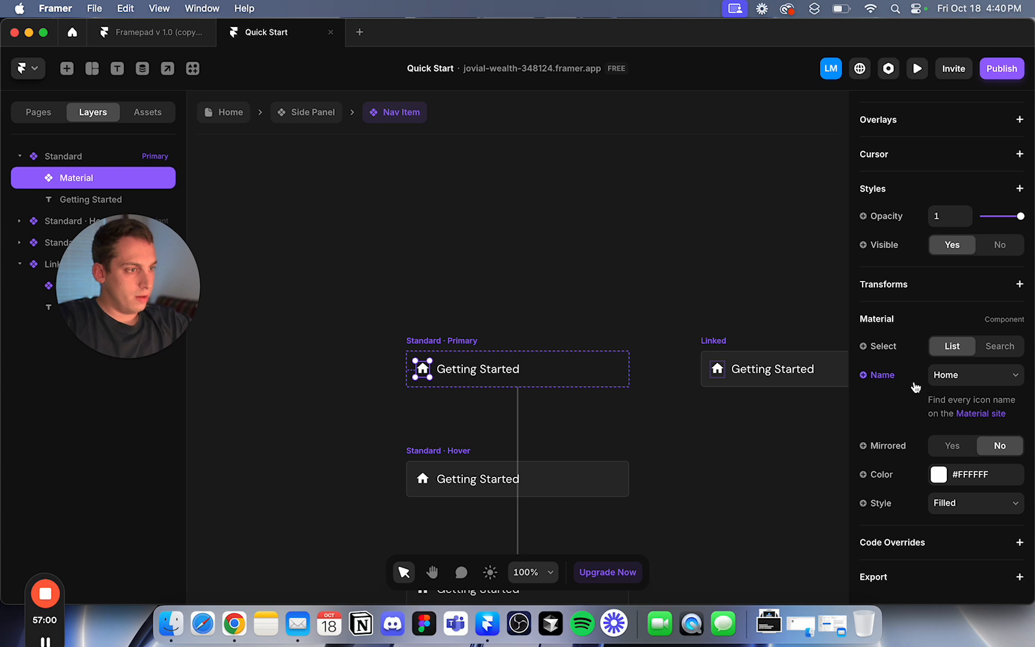
{"action": "left_click", "coordinate": [863, 375]}
{"action": "left_click", "coordinate": [878, 431]}
{"action": "key", "text": "BackSpace"}
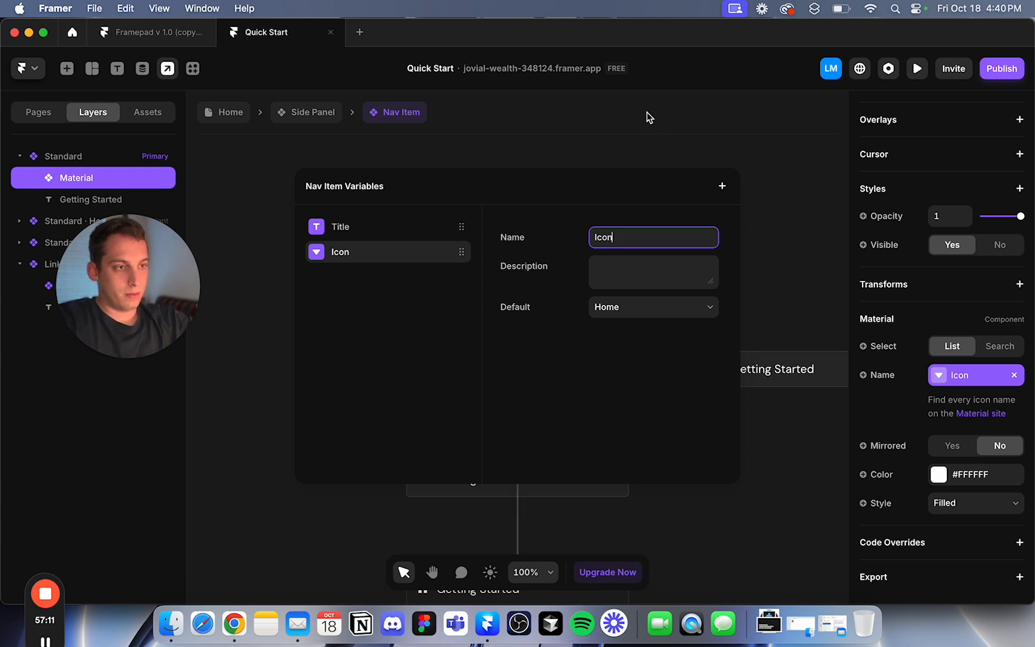
{"action": "left_click", "coordinate": [648, 117]}
Return to the Side Panel component and set the first nav item's title to "First step".
{"action": "left_click", "coordinate": [278, 120]}
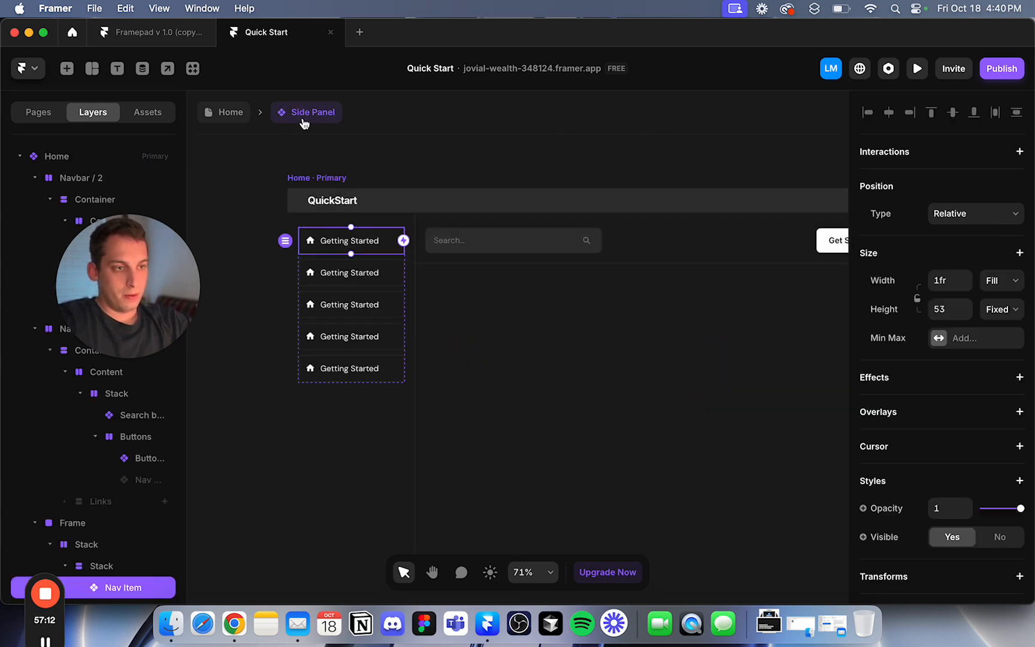
{"action": "left_click", "coordinate": [321, 278]}
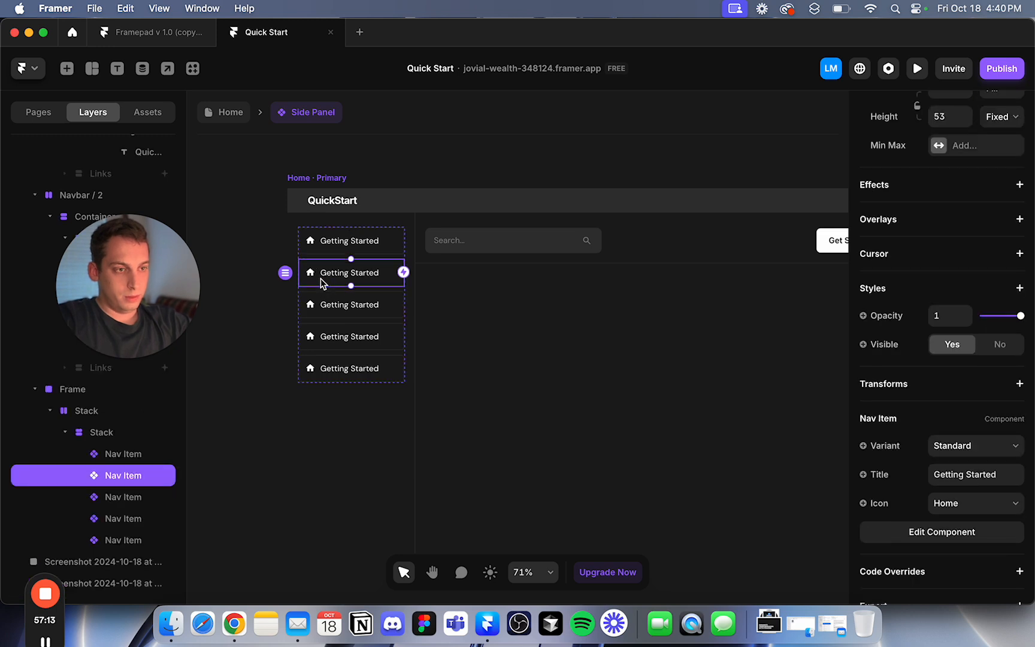
{"action": "left_click", "coordinate": [964, 483]}
{"action": "left_click", "coordinate": [370, 247]}
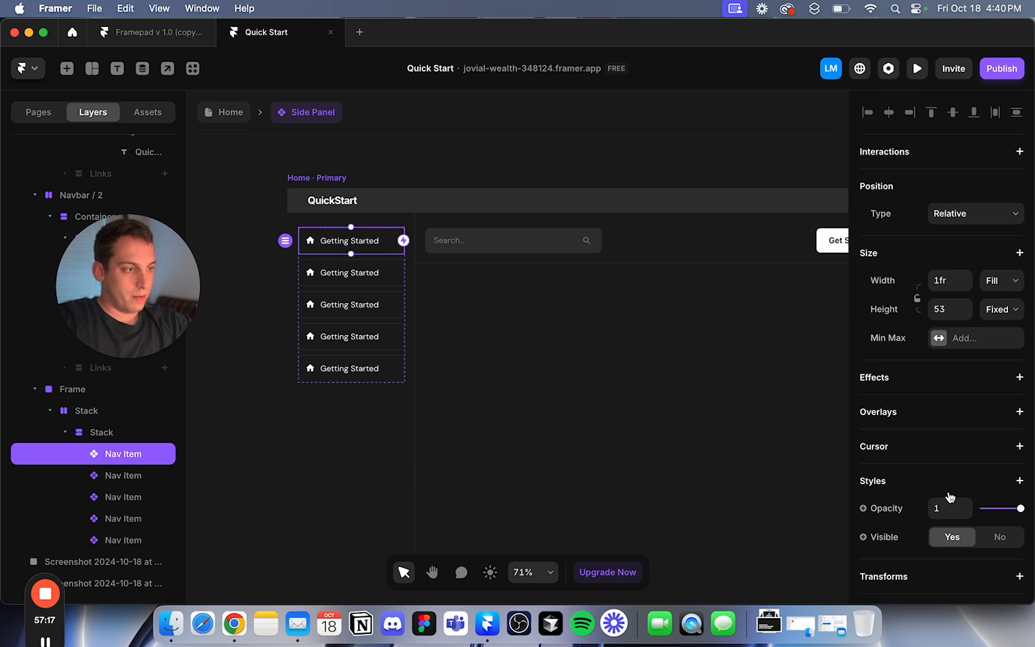
{"action": "scroll", "coordinate": [953, 496], "scroll_direction": "down", "scroll_amount": 5}
{"action": "left_click", "coordinate": [964, 446]}
{"action": "type", "text": "First"}
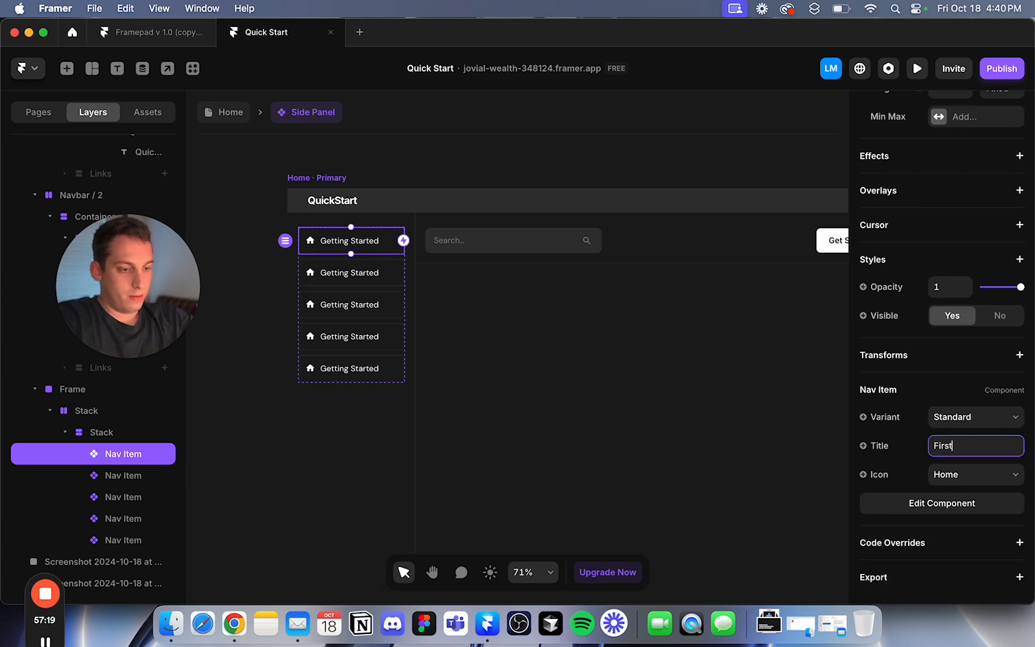
{"action": "type", "text": " step"}
{"action": "key", "text": "Return"}
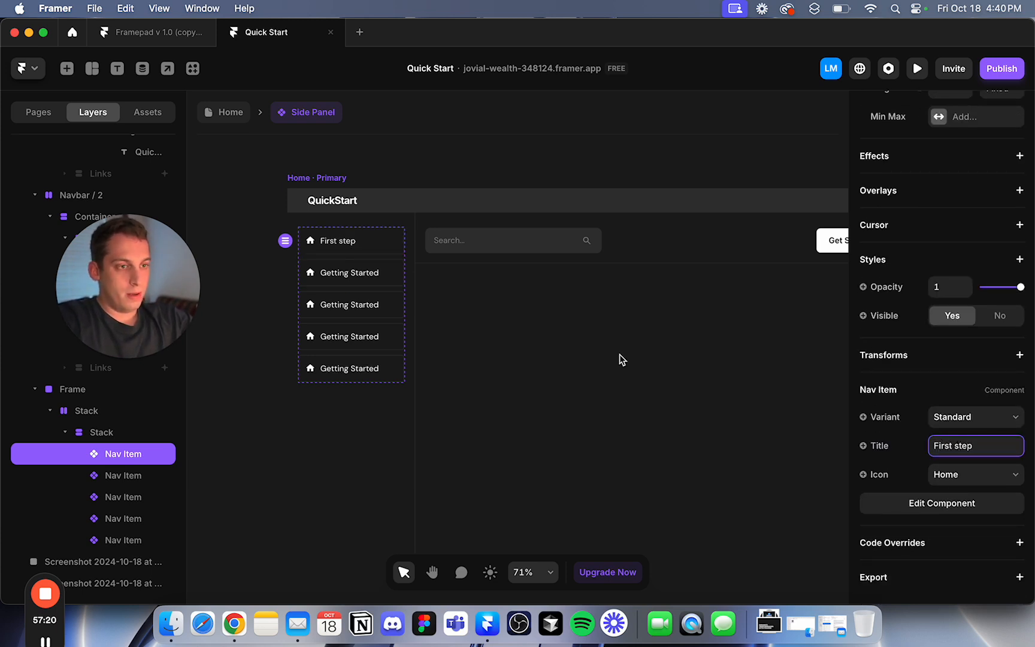
Set the second nav item's title to "Second step".
{"action": "left_click", "coordinate": [372, 274]}
{"action": "left_click", "coordinate": [1005, 482]}
{"action": "type", "text": "Se"}
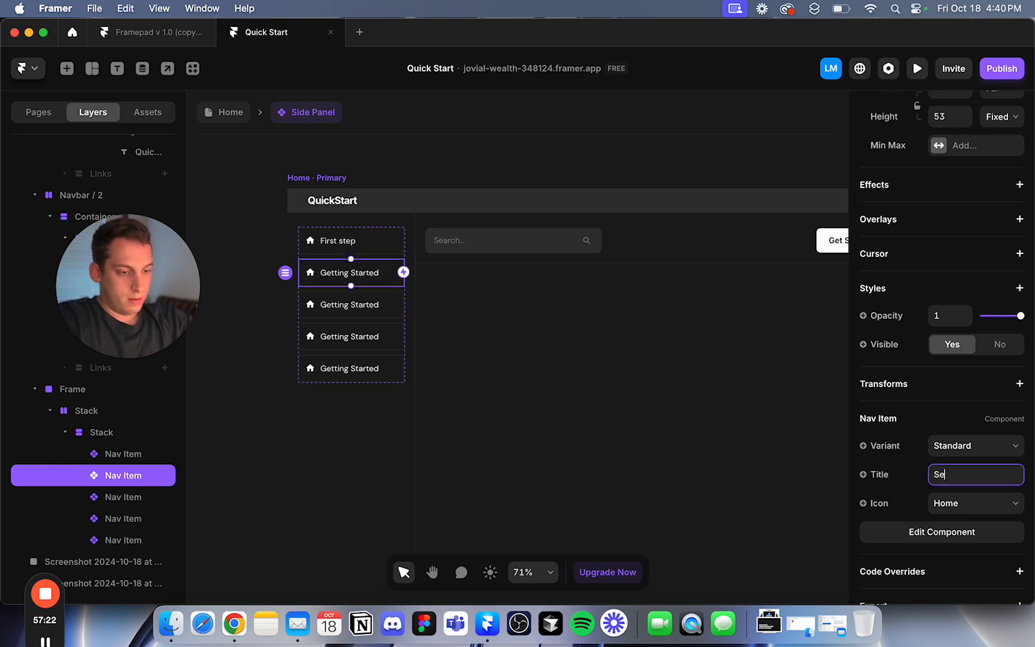
{"action": "type", "text": "cond stepo"}
{"action": "key", "text": "BackSpace"}
{"action": "key", "text": "Return"}
Set the third nav item's title to "Third step".
{"action": "left_click", "coordinate": [374, 307]}
{"action": "scroll", "coordinate": [955, 409], "scroll_direction": "down", "scroll_amount": 3}
{"action": "scroll", "coordinate": [955, 410], "scroll_direction": "down", "scroll_amount": 2}
{"action": "left_click", "coordinate": [959, 445]}
{"action": "type", "text": "Th"}
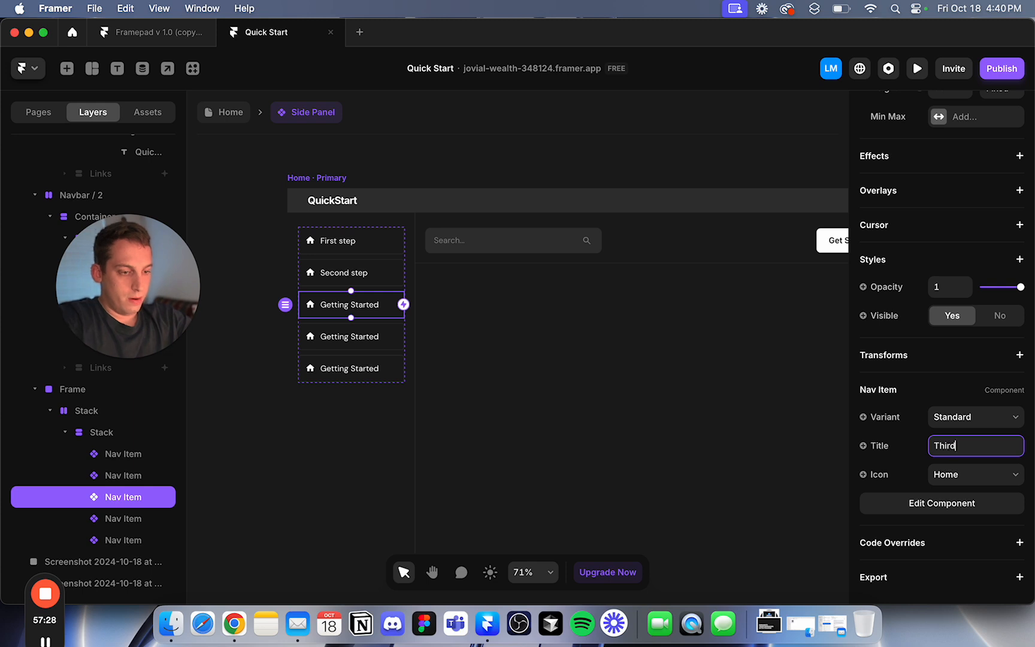
{"action": "type", "text": "ird step"}
{"action": "left_click", "coordinate": [406, 491]}
Set the fourth nav item's title to "Fourth step".
{"action": "left_click", "coordinate": [374, 336]}
{"action": "scroll", "coordinate": [959, 443], "scroll_direction": "down", "scroll_amount": 3}
{"action": "left_click", "coordinate": [964, 436]}
{"action": "type", "text": "Fourth"}
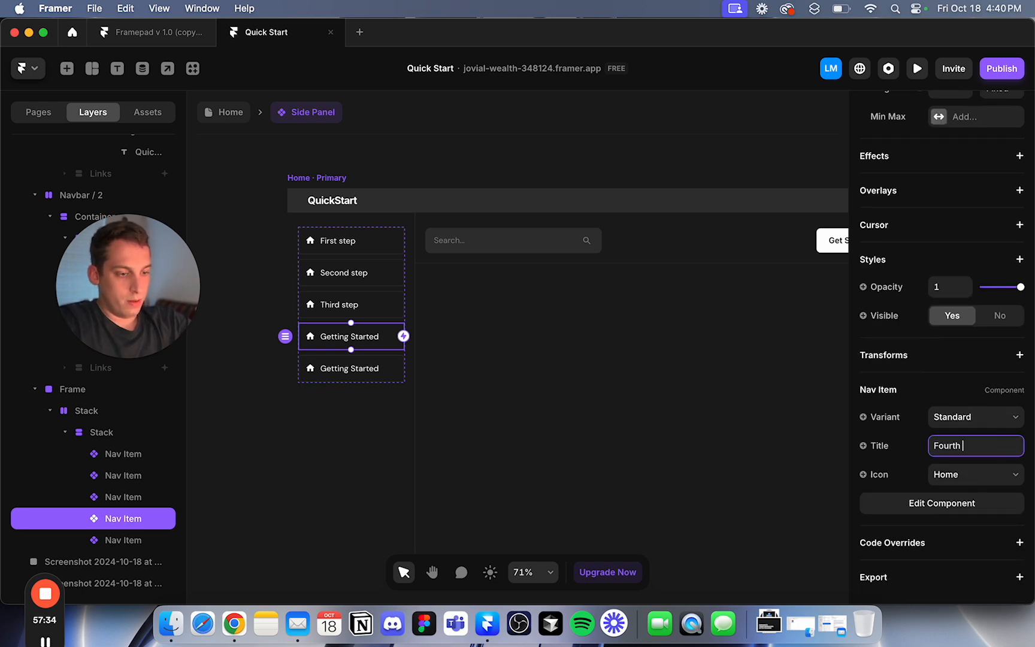
{"action": "left_click", "coordinate": [328, 481]}
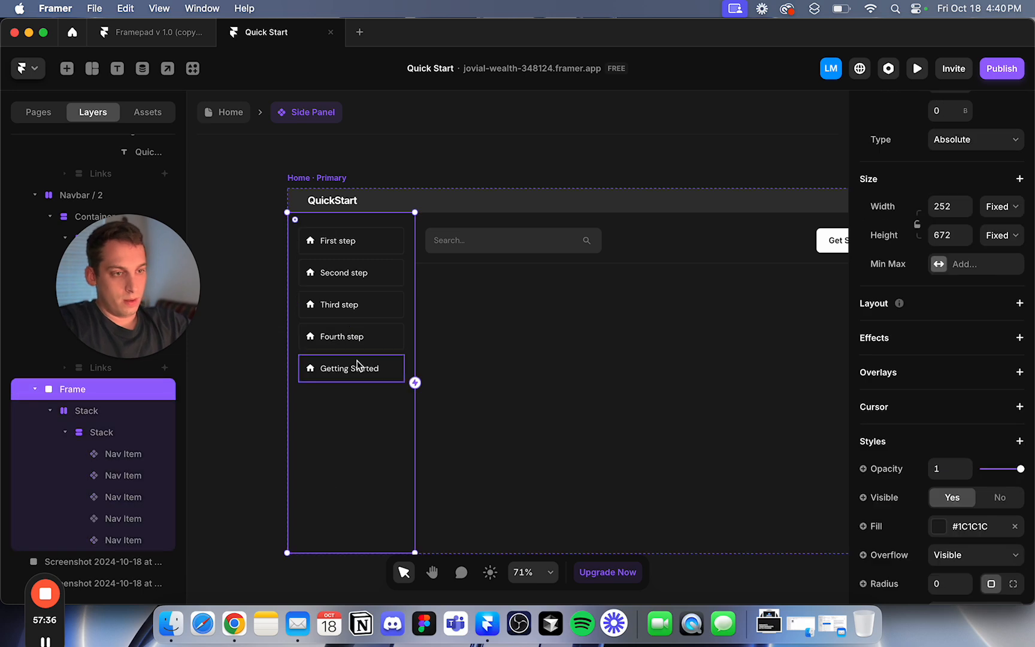
Set the fifth nav item's title to "Fifth step" and deselect it.
{"action": "left_click", "coordinate": [324, 366]}
{"action": "scroll", "coordinate": [917, 449], "scroll_direction": "down", "scroll_amount": 3}
{"action": "scroll", "coordinate": [916, 449], "scroll_direction": "down", "scroll_amount": 1}
{"action": "left_click", "coordinate": [964, 446]}
{"action": "type", "text": "Fifth step"}
{"action": "key", "text": "Return"}
{"action": "left_click", "coordinate": [226, 423]}
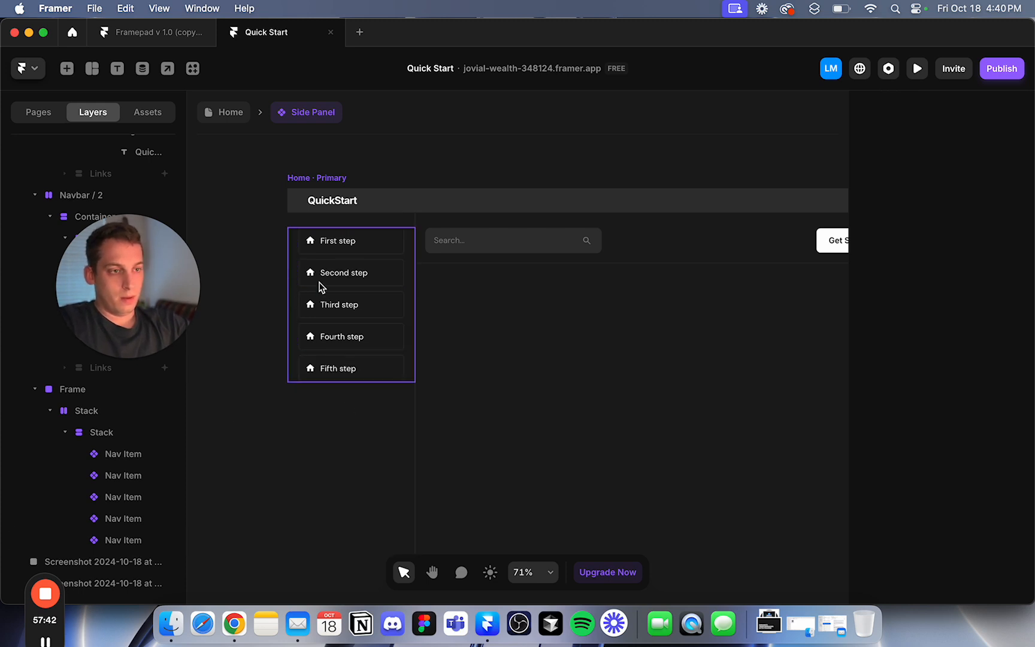
Browse the Material icon list for the First step nav item and try a different icon.
{"action": "left_click", "coordinate": [318, 245]}
{"action": "left_click", "coordinate": [948, 476]}
{"action": "scroll", "coordinate": [947, 473], "scroll_direction": "up", "scroll_amount": 10}
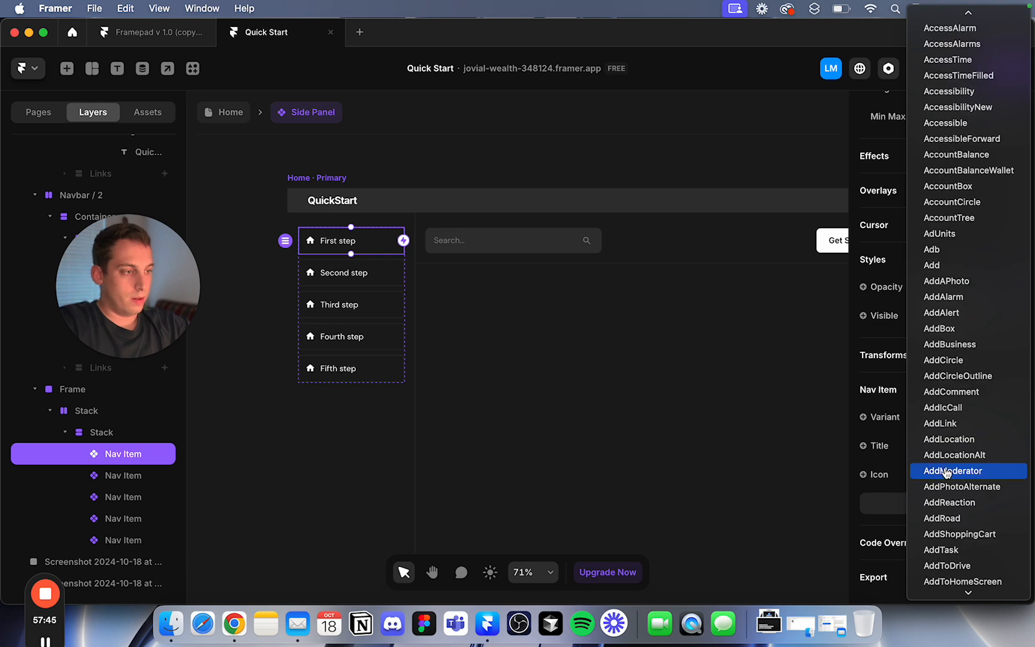
{"action": "scroll", "coordinate": [942, 317], "scroll_direction": "up", "scroll_amount": 1}
{"action": "scroll", "coordinate": [943, 304], "scroll_direction": "down", "scroll_amount": 20}
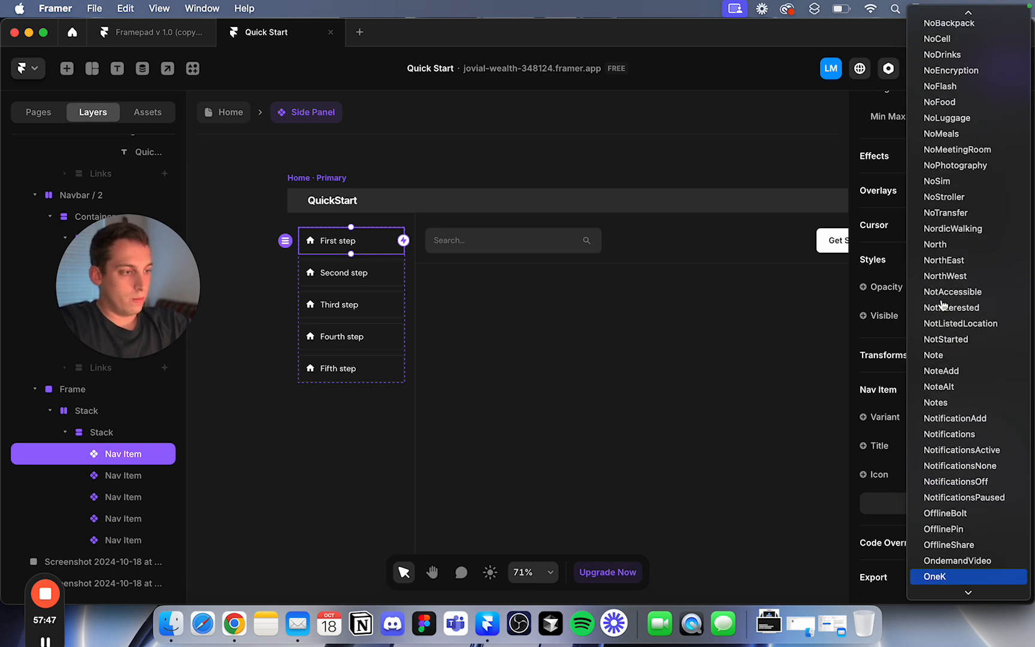
{"action": "left_click", "coordinate": [943, 499]}
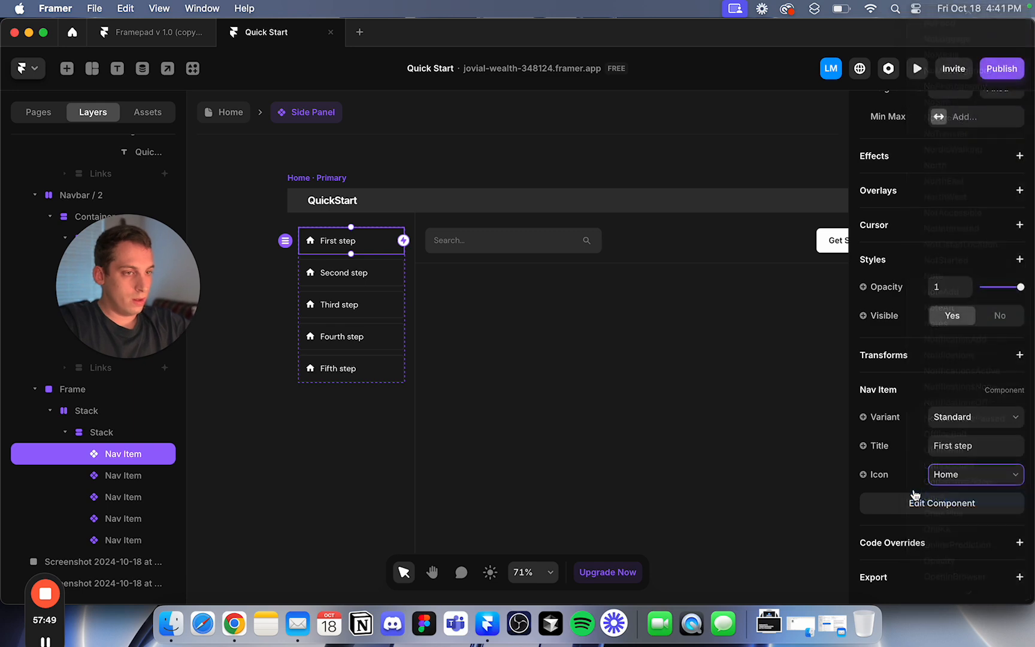
Set the First step nav item's icon to Circle.
{"action": "left_click", "coordinate": [940, 475]}
{"action": "scroll", "coordinate": [953, 563], "scroll_direction": "up", "scroll_amount": 20}
{"action": "scroll", "coordinate": [955, 551], "scroll_direction": "down", "scroll_amount": 3}
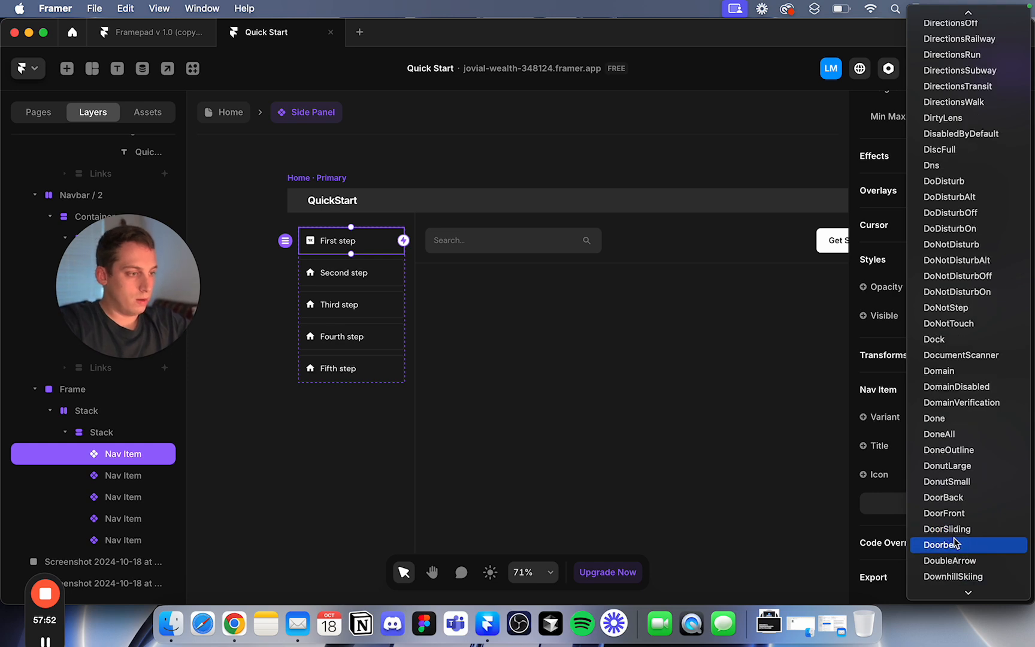
{"action": "scroll", "coordinate": [955, 546], "scroll_direction": "down", "scroll_amount": 3}
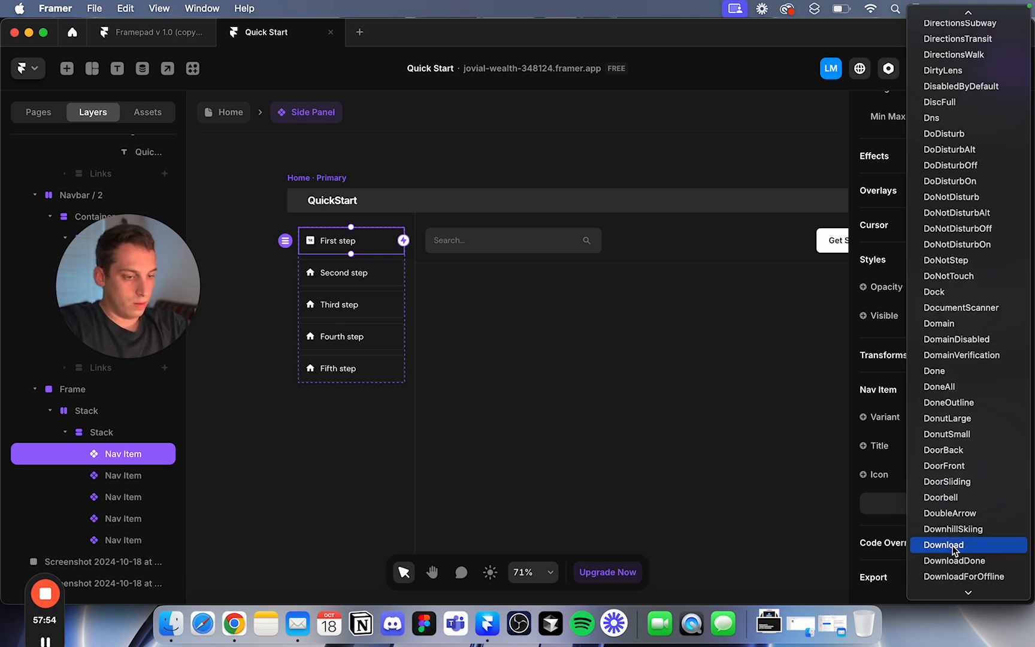
{"action": "type", "text": "ci"}
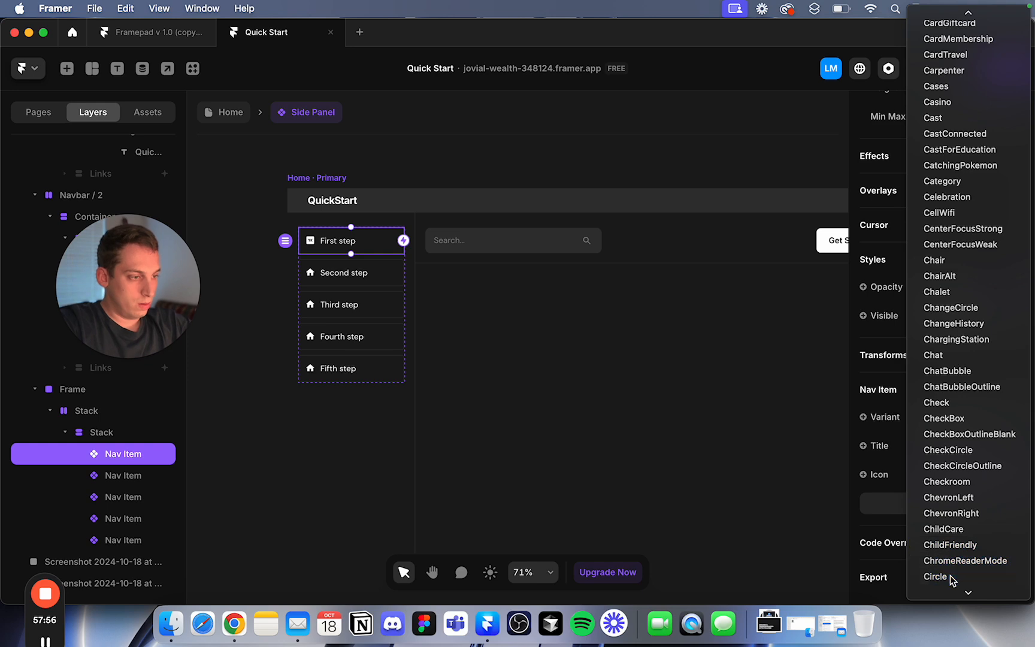
{"action": "left_click", "coordinate": [951, 576]}
Open the Nav Item component from the First step item and shrink the Standard variant's Material icon to a width of 15.
{"action": "left_click", "coordinate": [339, 287]}
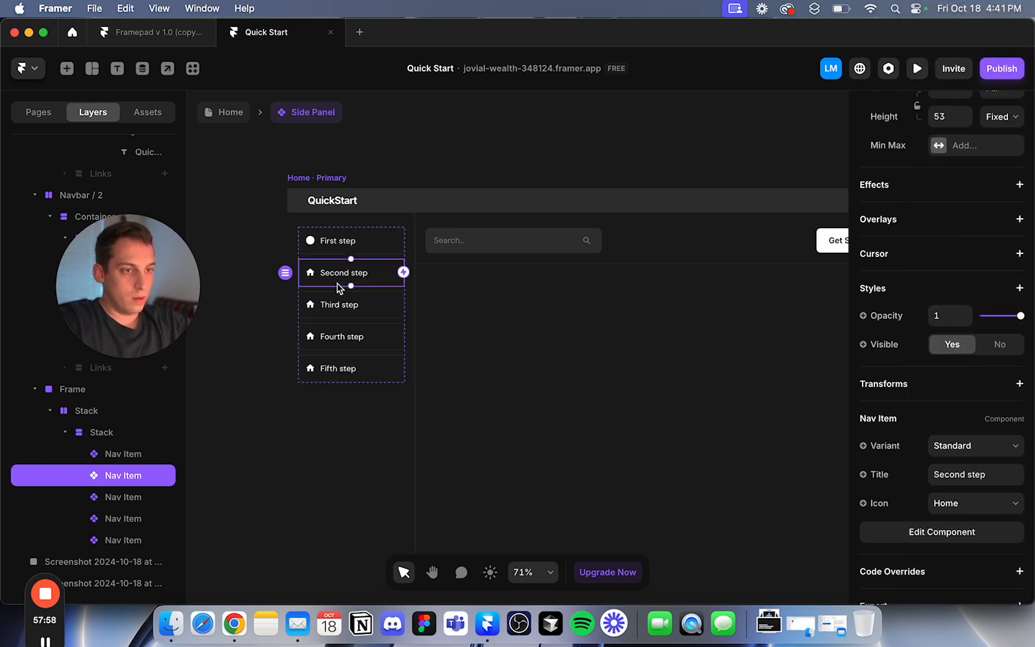
{"action": "left_click", "coordinate": [310, 246]}
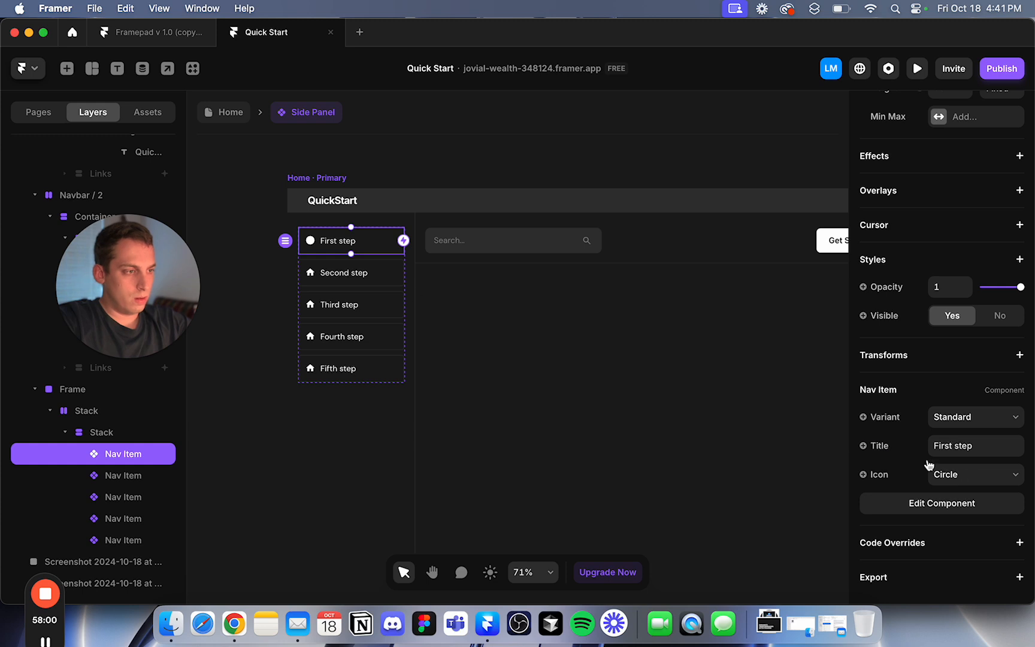
{"action": "double_click", "coordinate": [312, 242]}
{"action": "left_click", "coordinate": [423, 371]}
{"action": "scroll", "coordinate": [958, 397], "scroll_direction": "down", "scroll_amount": 5}
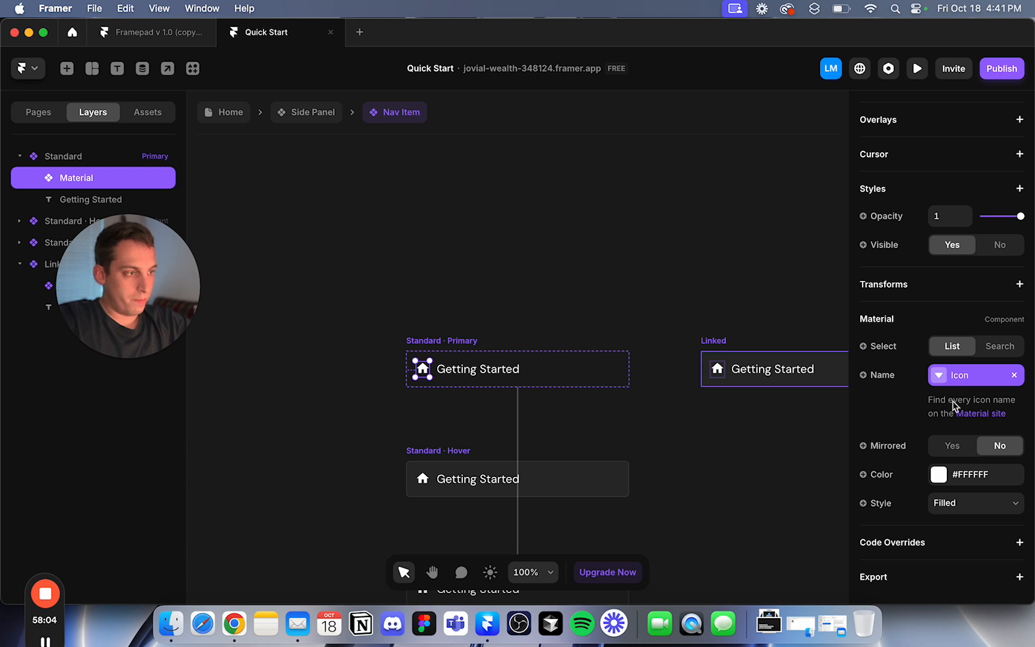
{"action": "scroll", "coordinate": [947, 142], "scroll_direction": "up", "scroll_amount": 3}
{"action": "left_click", "coordinate": [950, 198]}
{"action": "left_click", "coordinate": [947, 226]}
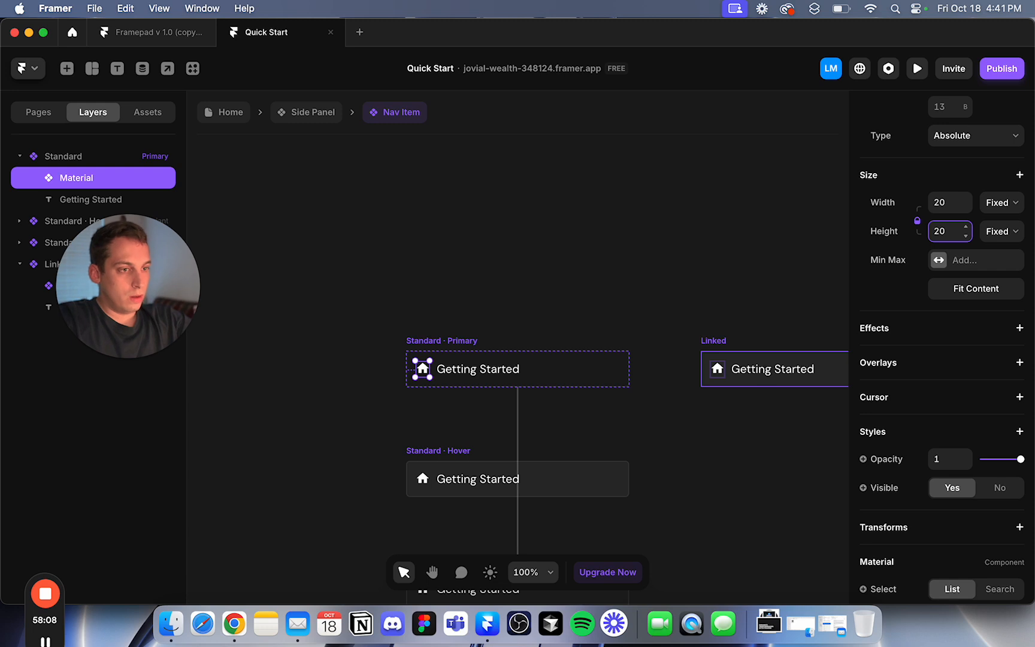
{"action": "left_click", "coordinate": [935, 204]}
{"action": "type", "text": "1"}
{"action": "key", "text": "shift+Up"}
{"action": "key", "text": "shift+Up"}
{"action": "key", "text": "Down"}
{"action": "key", "text": "Down"}
{"action": "key", "text": "Down"}
{"action": "key", "text": "Down"}
{"action": "key", "text": "Down"}
{"action": "key", "text": "Down"}
{"action": "key", "text": "Down"}
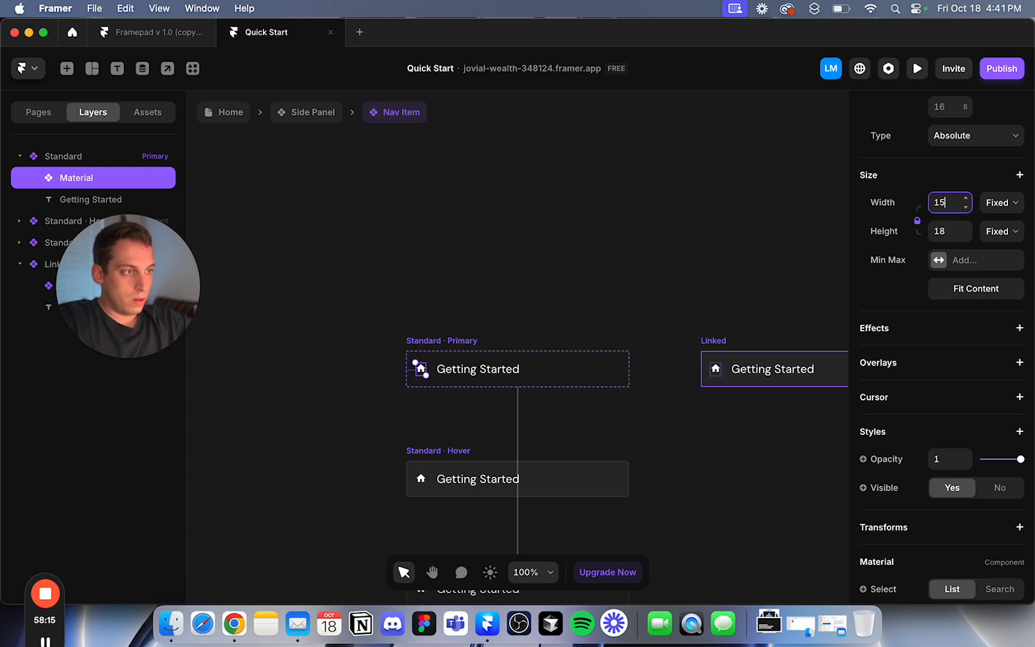
Return to the Side Panel component and set the icon of the Second through Fifth step nav items to Circle.
{"action": "left_click", "coordinate": [328, 109]}
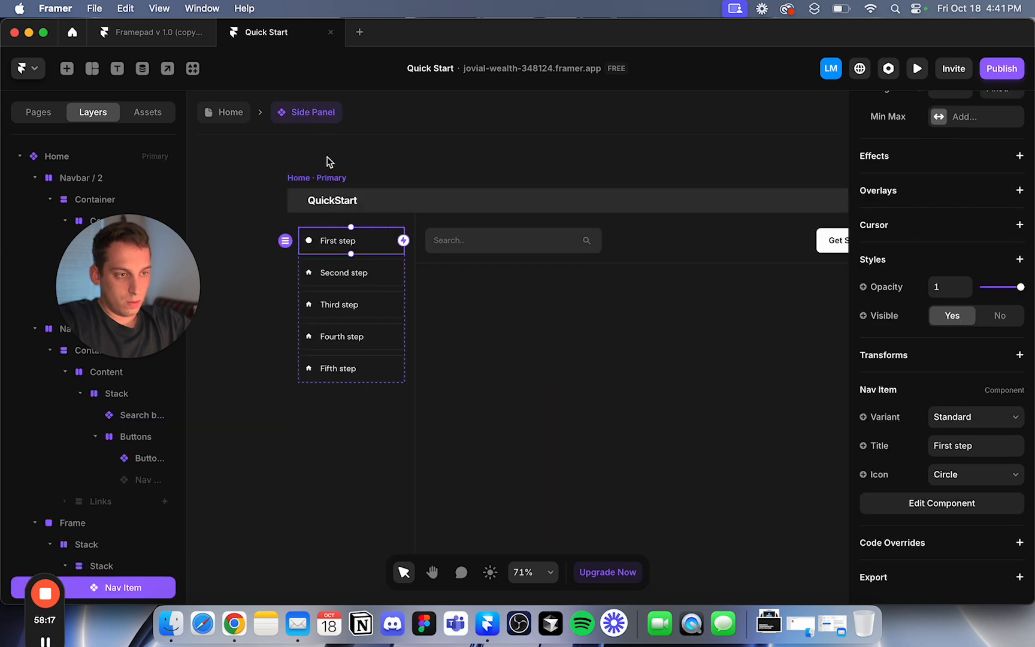
{"action": "left_click", "coordinate": [251, 191]}
{"action": "scroll", "coordinate": [293, 237], "scroll_direction": "up", "scroll_amount": 5}
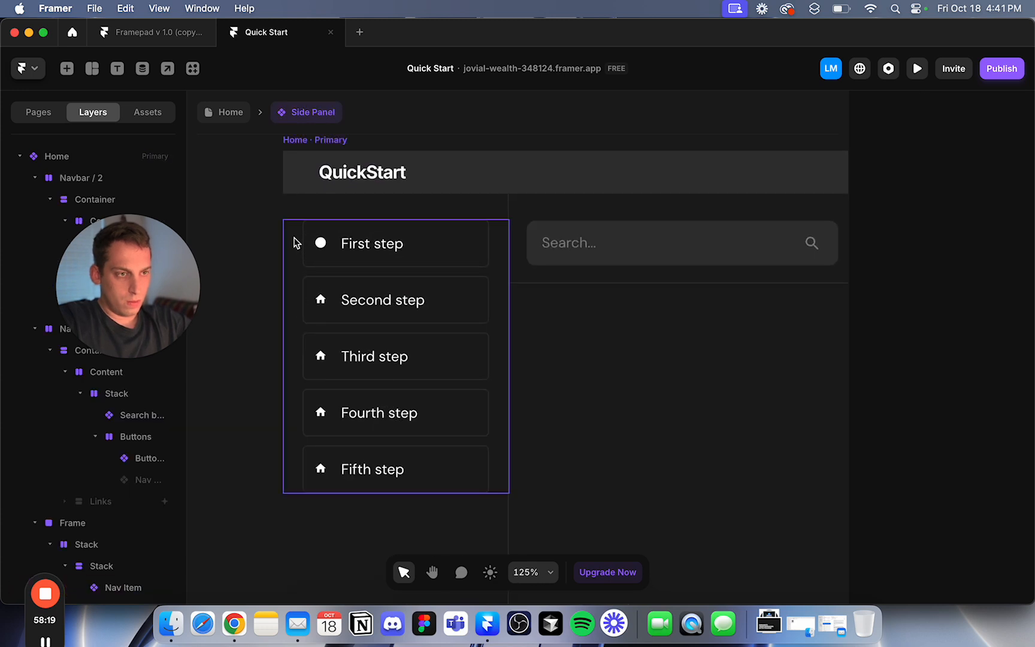
{"action": "left_click", "coordinate": [321, 298]}
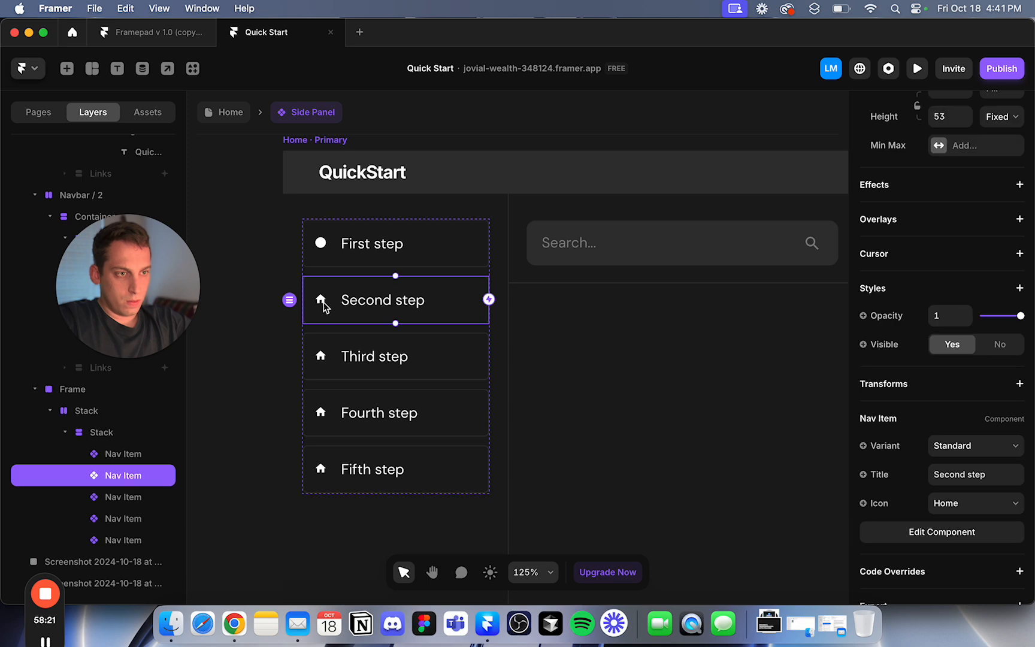
{"action": "left_click", "coordinate": [449, 374], "text": "shift"}
{"action": "left_click", "coordinate": [455, 413], "text": "shift"}
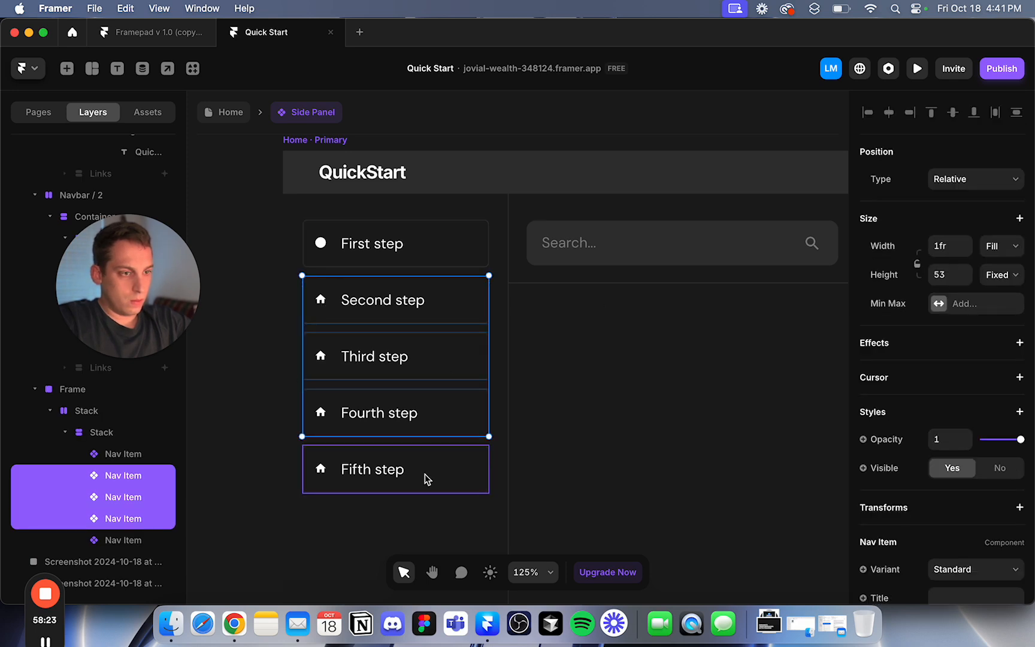
{"action": "left_click", "coordinate": [424, 477], "text": "shift"}
{"action": "scroll", "coordinate": [953, 420], "scroll_direction": "down", "scroll_amount": 4}
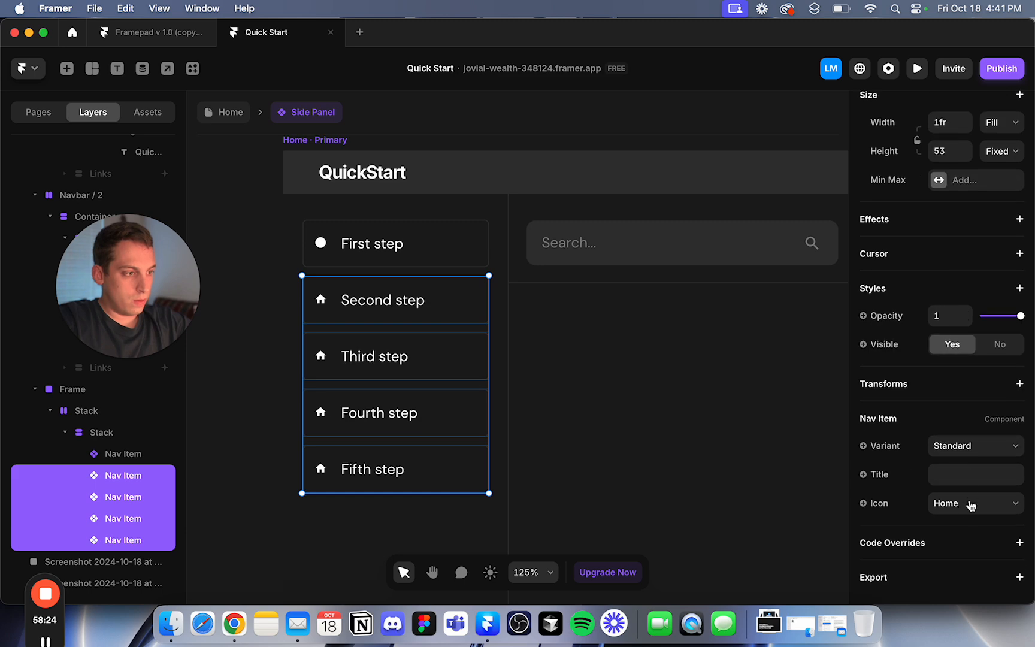
{"action": "left_click", "coordinate": [970, 502]}
{"action": "key", "text": "c"}
{"action": "key", "text": "d"}
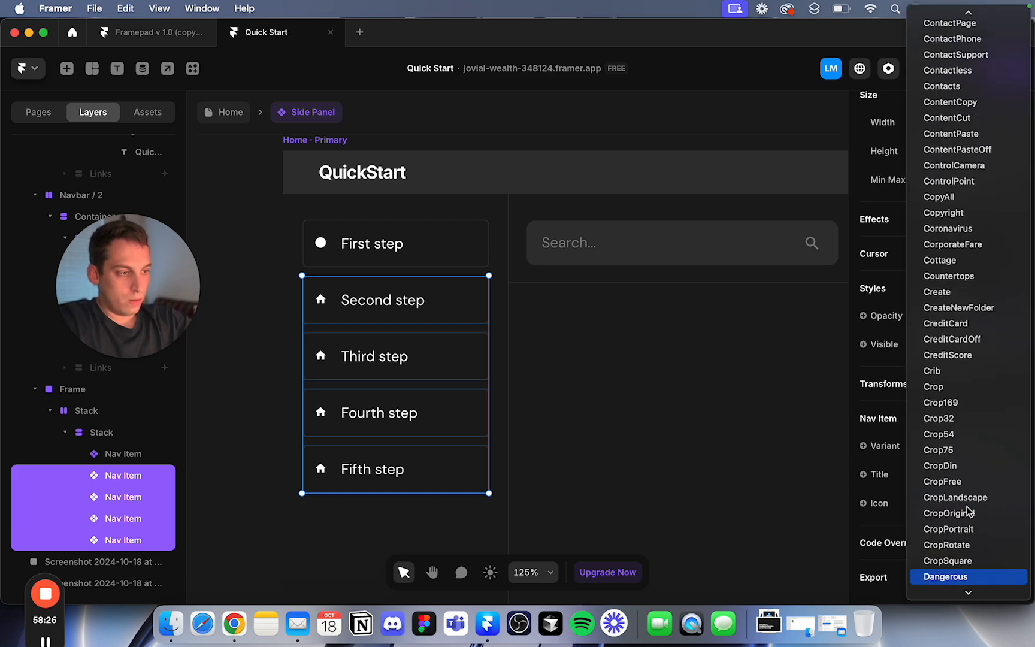
{"action": "key", "text": "c"}
{"action": "key", "text": "l"}
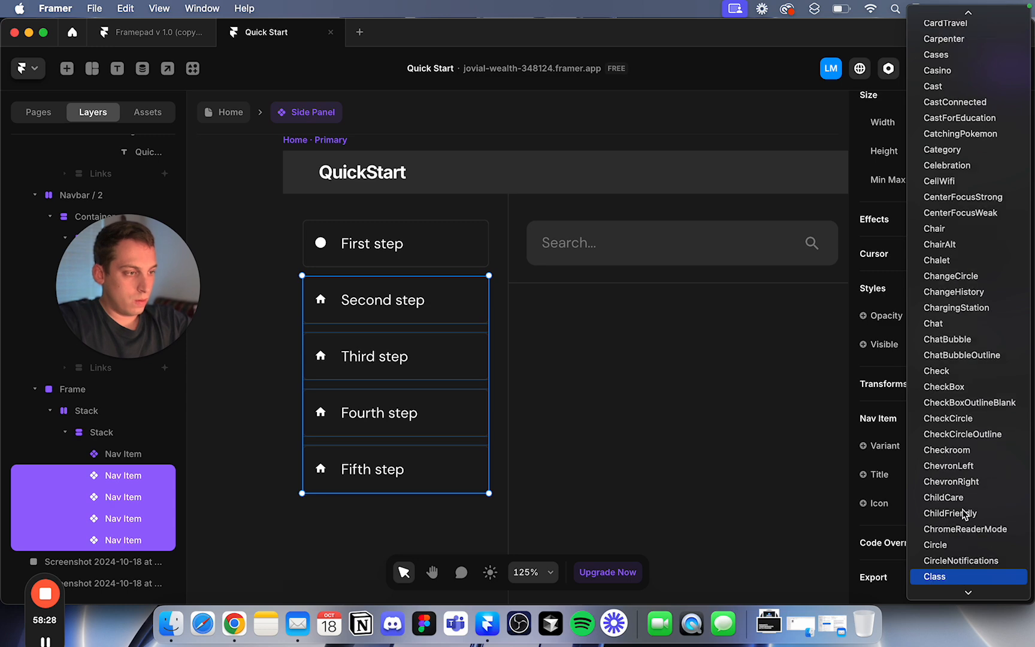
{"action": "left_click", "coordinate": [950, 544]}
{"action": "left_click", "coordinate": [233, 408]}
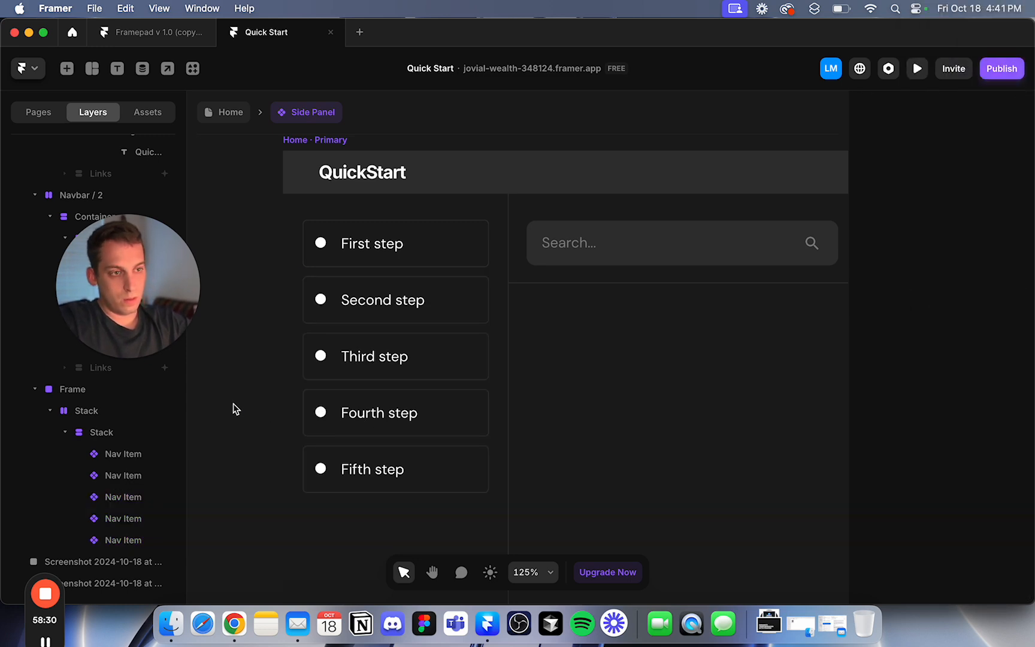
{"action": "scroll", "coordinate": [233, 403], "scroll_direction": "down", "scroll_amount": 5}
{"action": "scroll", "coordinate": [233, 403], "scroll_direction": "down", "scroll_amount": 3}
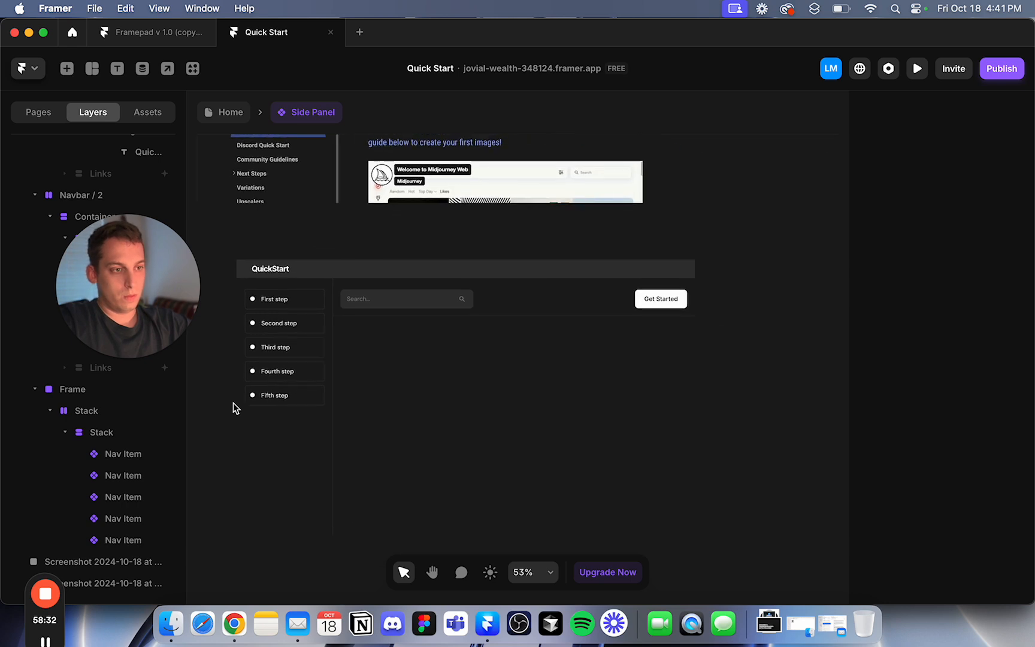
{"action": "scroll", "coordinate": [233, 403], "scroll_direction": "up", "scroll_amount": 2}
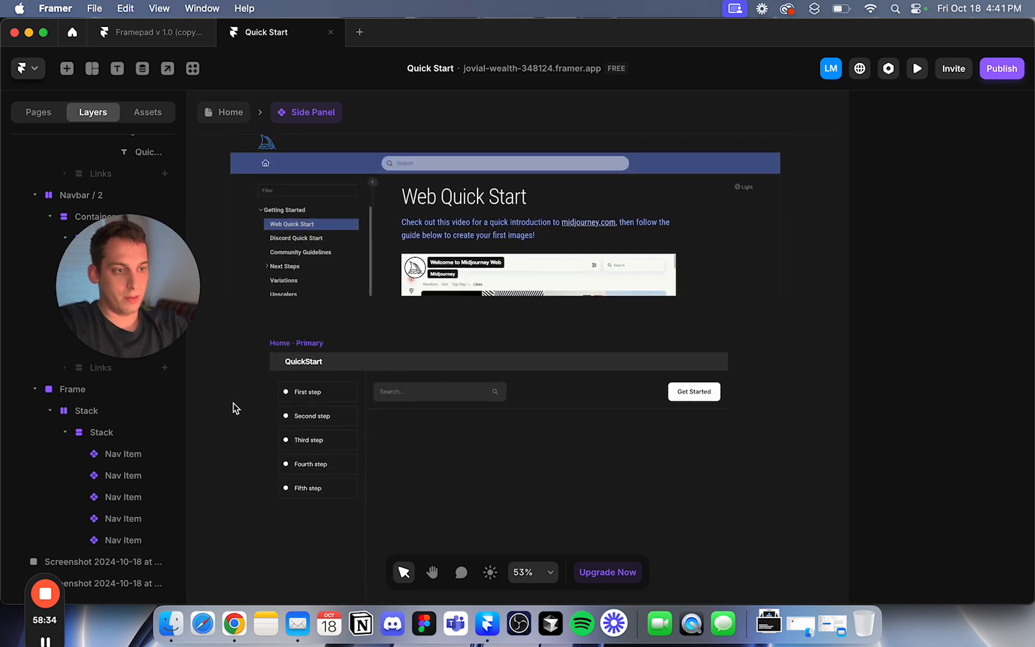
{"action": "scroll", "coordinate": [233, 402], "scroll_direction": "down", "scroll_amount": 1}
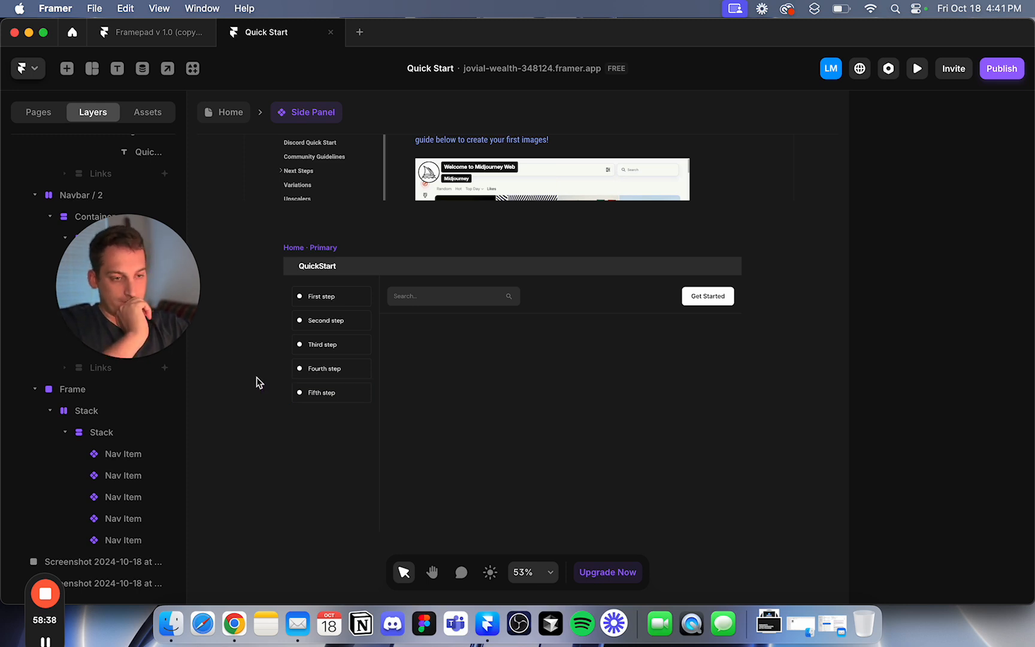
{"action": "scroll", "coordinate": [258, 382], "scroll_direction": "down", "scroll_amount": 1}
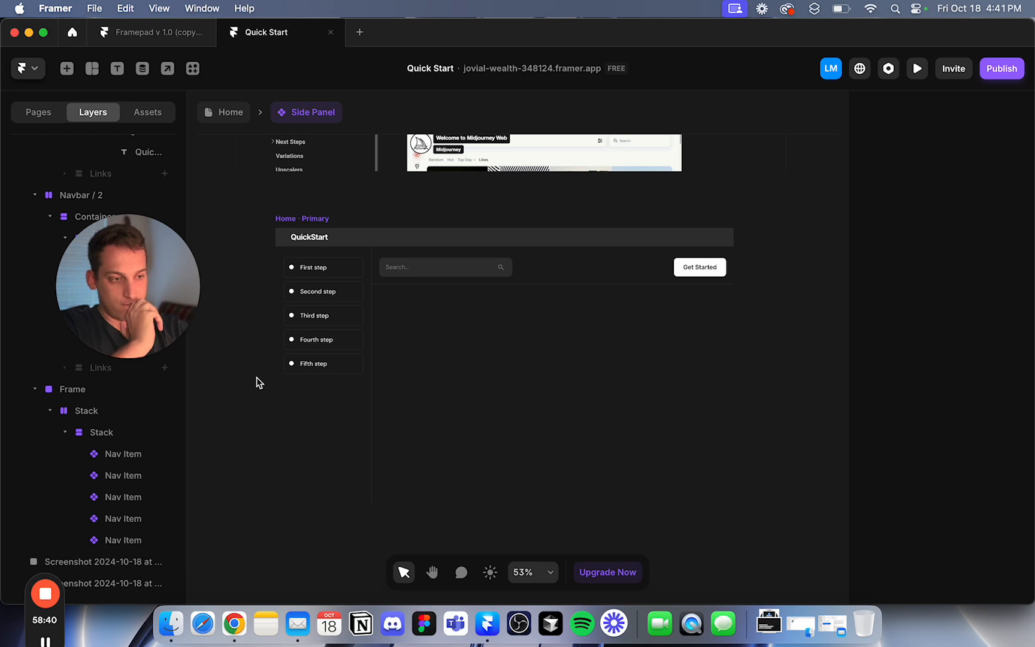
{"action": "scroll", "coordinate": [259, 383], "scroll_direction": "down", "scroll_amount": 3}
Add four variants to the Side Panel component alongside its Home primary variant.
{"action": "left_click", "coordinate": [287, 271]}
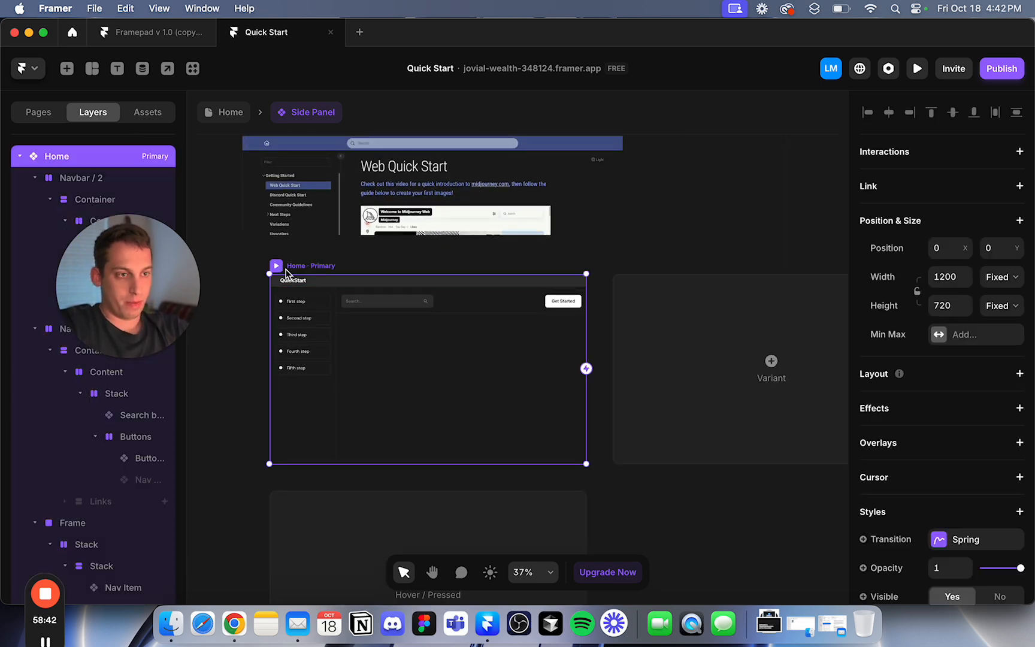
{"action": "left_click", "coordinate": [235, 288]}
{"action": "left_click", "coordinate": [284, 261]}
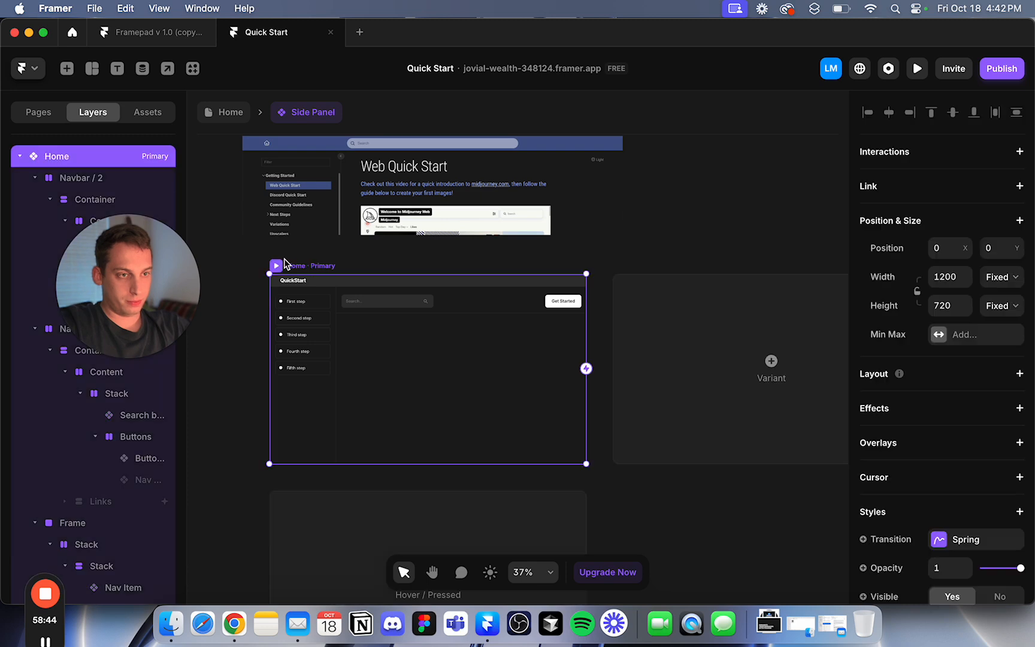
{"action": "scroll", "coordinate": [287, 269], "scroll_direction": "down", "scroll_amount": 3}
{"action": "scroll", "coordinate": [294, 276], "scroll_direction": "up", "scroll_amount": 2}
{"action": "scroll", "coordinate": [318, 247], "scroll_direction": "down", "scroll_amount": 2}
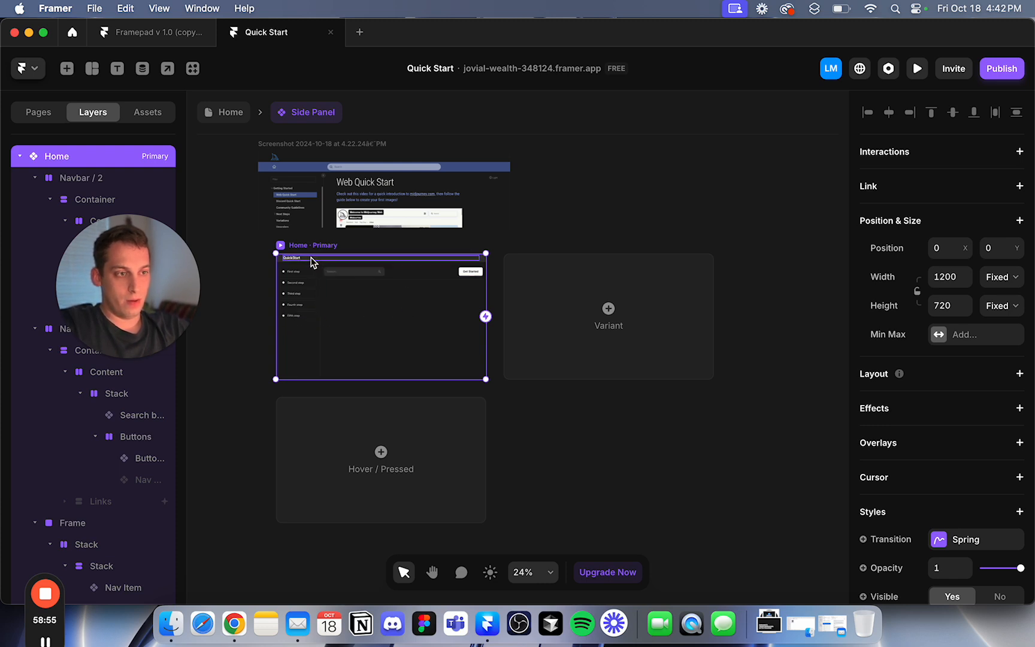
{"action": "left_click", "coordinate": [608, 318]}
{"action": "left_click", "coordinate": [730, 348]}
{"action": "left_click", "coordinate": [725, 349]}
{"action": "left_click", "coordinate": [725, 350]}
{"action": "left_click", "coordinate": [533, 241]}
Set the First step nav item in the Home primary variant to the Linked variant.
{"action": "scroll", "coordinate": [533, 241], "scroll_direction": "left", "scroll_amount": 10}
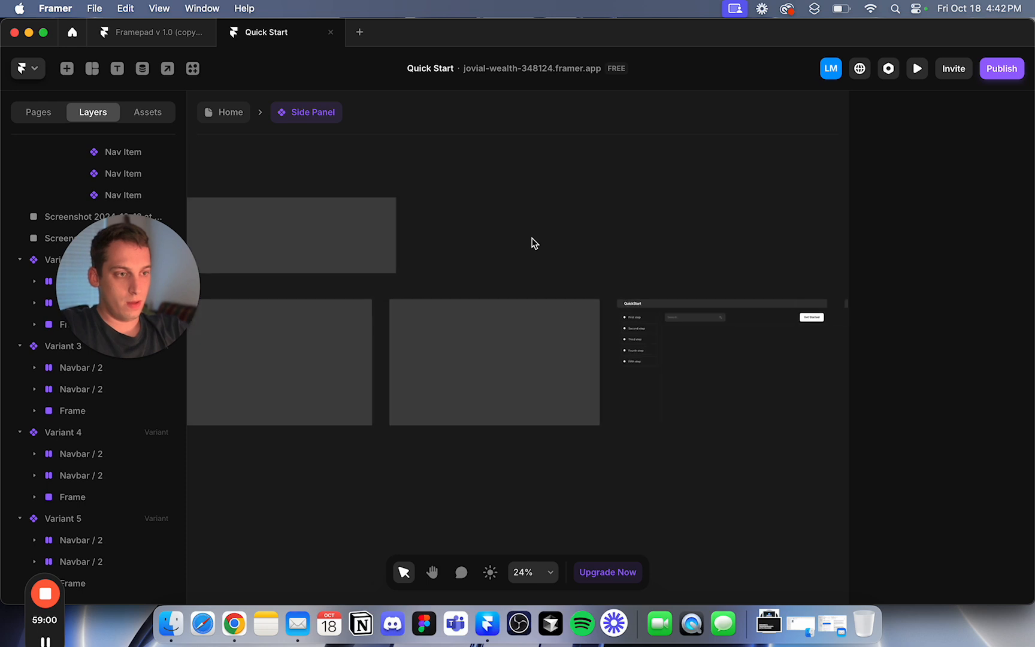
{"action": "scroll", "coordinate": [400, 337], "scroll_direction": "left", "scroll_amount": 5}
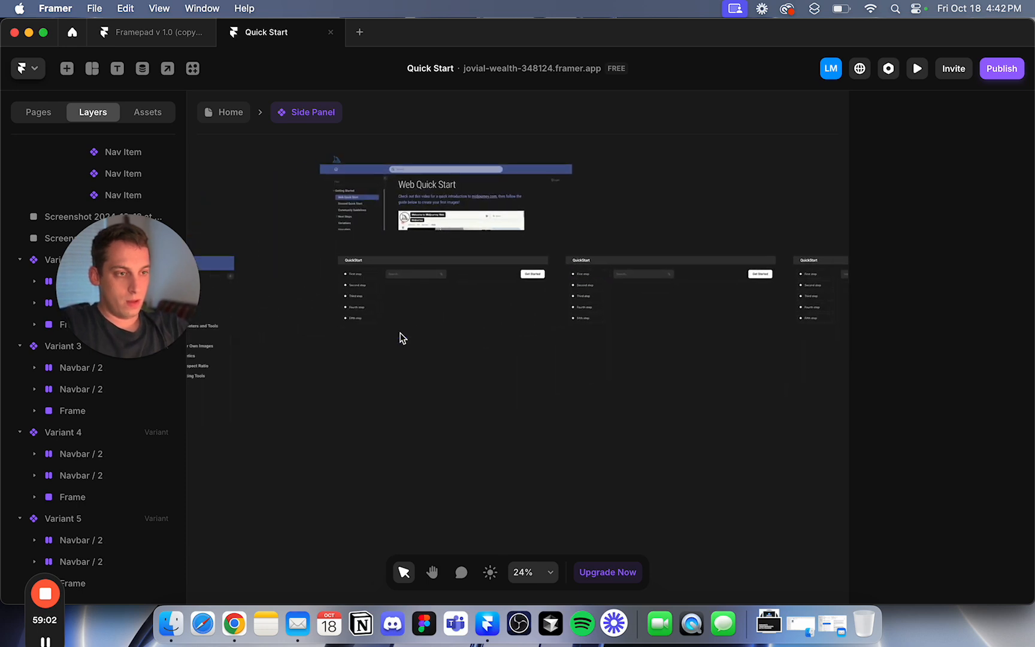
{"action": "left_click", "coordinate": [359, 277]}
{"action": "left_click", "coordinate": [967, 417]}
{"action": "left_click", "coordinate": [953, 432]}
In Variant 2, set the First step nav item to Standard and the Second step nav item to Linked.
{"action": "left_click", "coordinate": [595, 275]}
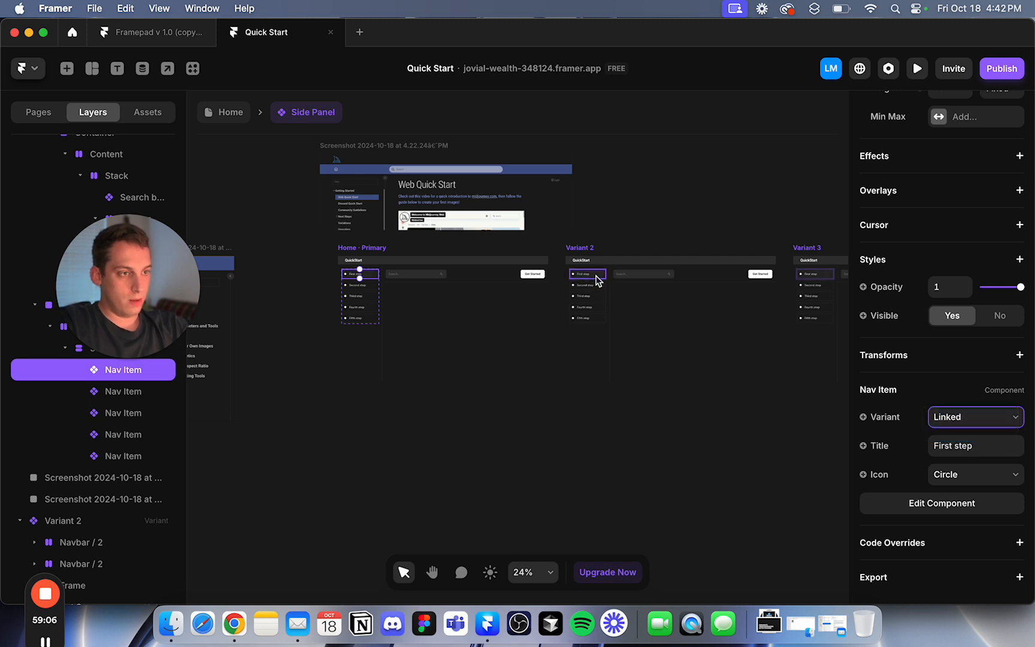
{"action": "scroll", "coordinate": [938, 422], "scroll_direction": "down", "scroll_amount": 5}
{"action": "left_click", "coordinate": [990, 500]}
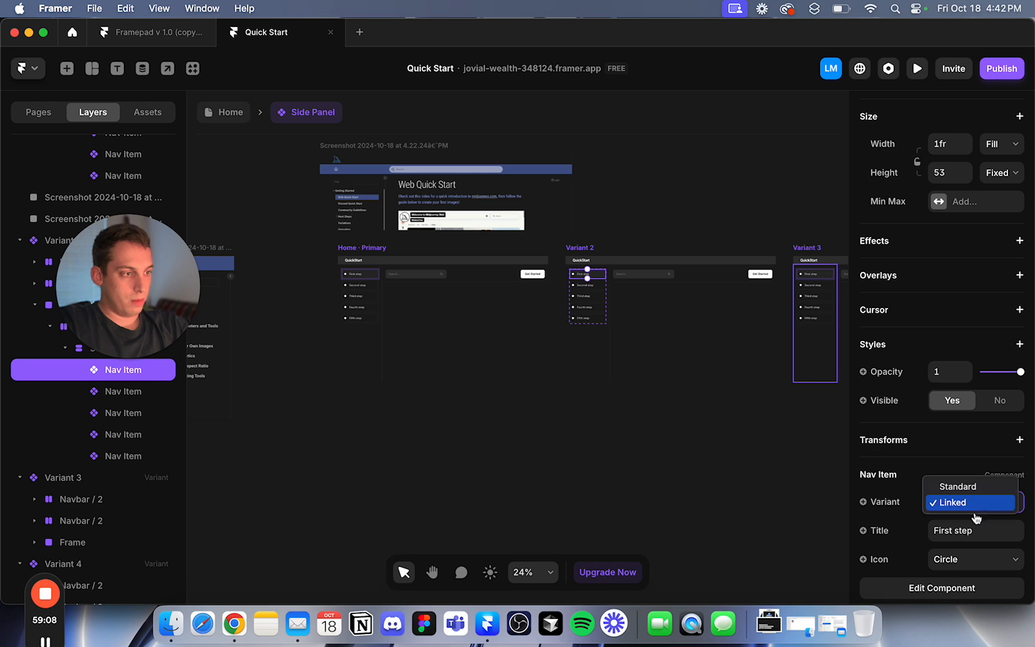
{"action": "left_click", "coordinate": [829, 413]}
{"action": "scroll", "coordinate": [597, 243], "scroll_direction": "up", "scroll_amount": 5}
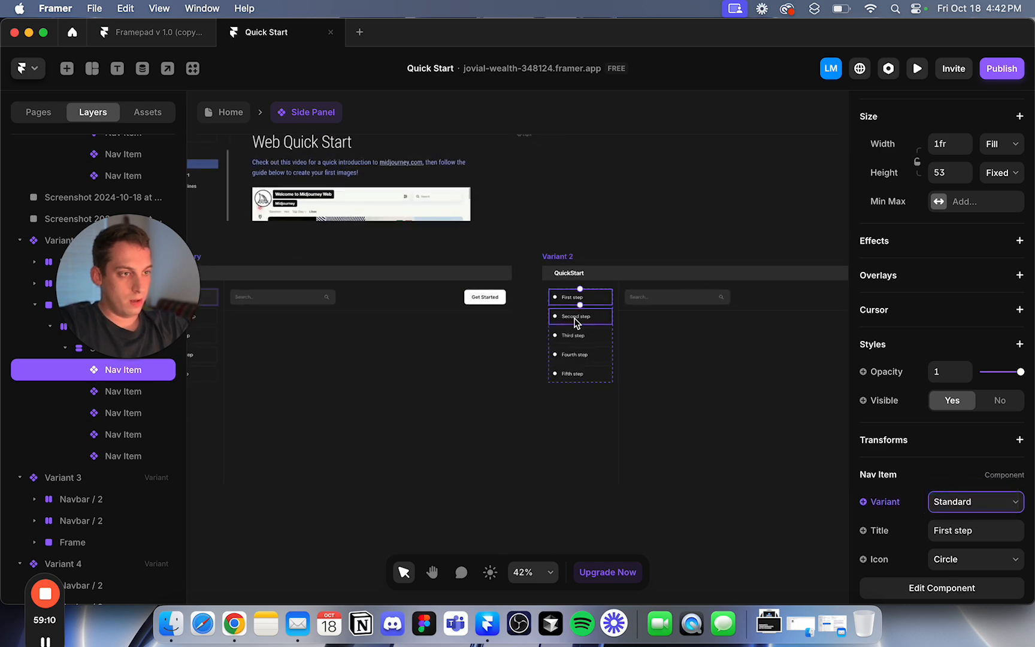
{"action": "left_click", "coordinate": [578, 317]}
{"action": "scroll", "coordinate": [929, 452], "scroll_direction": "down", "scroll_amount": 5}
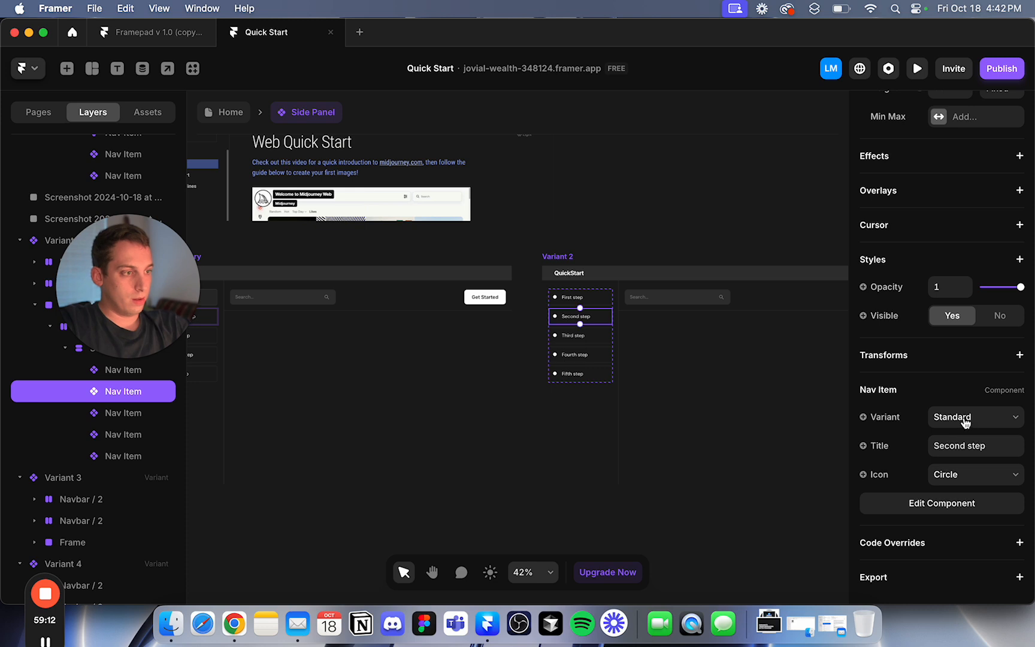
{"action": "left_click", "coordinate": [965, 422]}
{"action": "left_click", "coordinate": [973, 433]}
{"action": "left_click", "coordinate": [561, 257]}
{"action": "scroll", "coordinate": [587, 254], "scroll_direction": "down", "scroll_amount": 3}
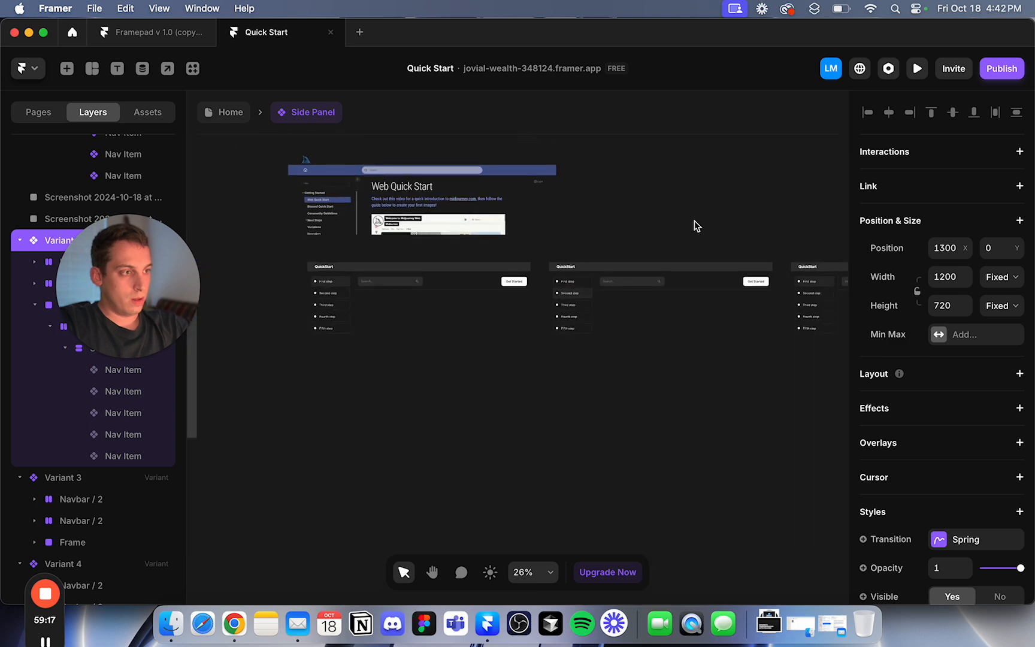
{"action": "scroll", "coordinate": [956, 204], "scroll_direction": "down", "scroll_amount": 7}
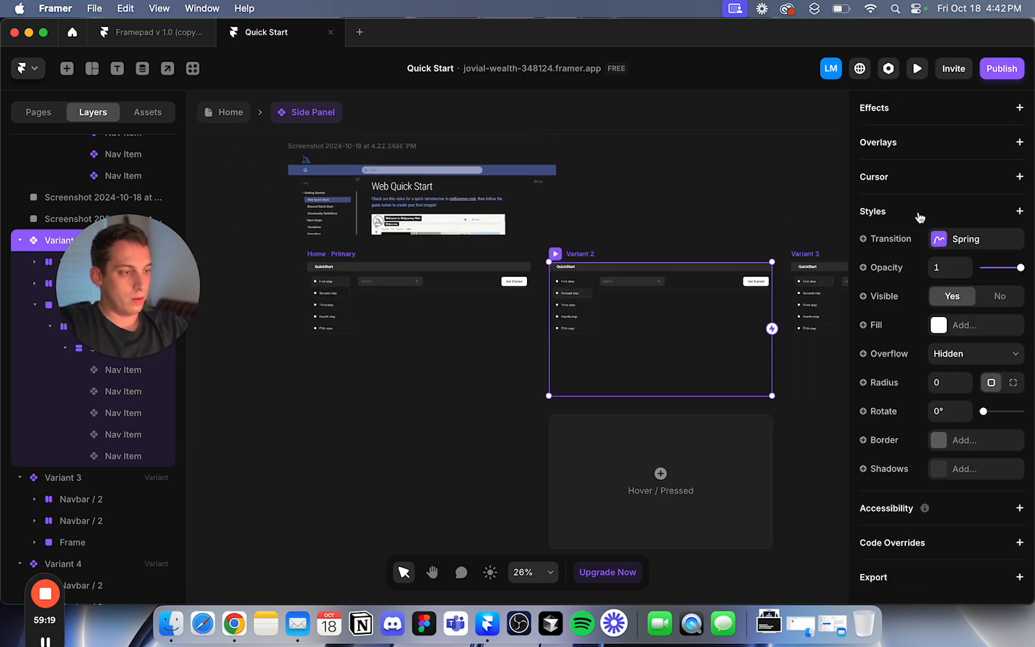
{"action": "scroll", "coordinate": [908, 276], "scroll_direction": "up", "scroll_amount": 3}
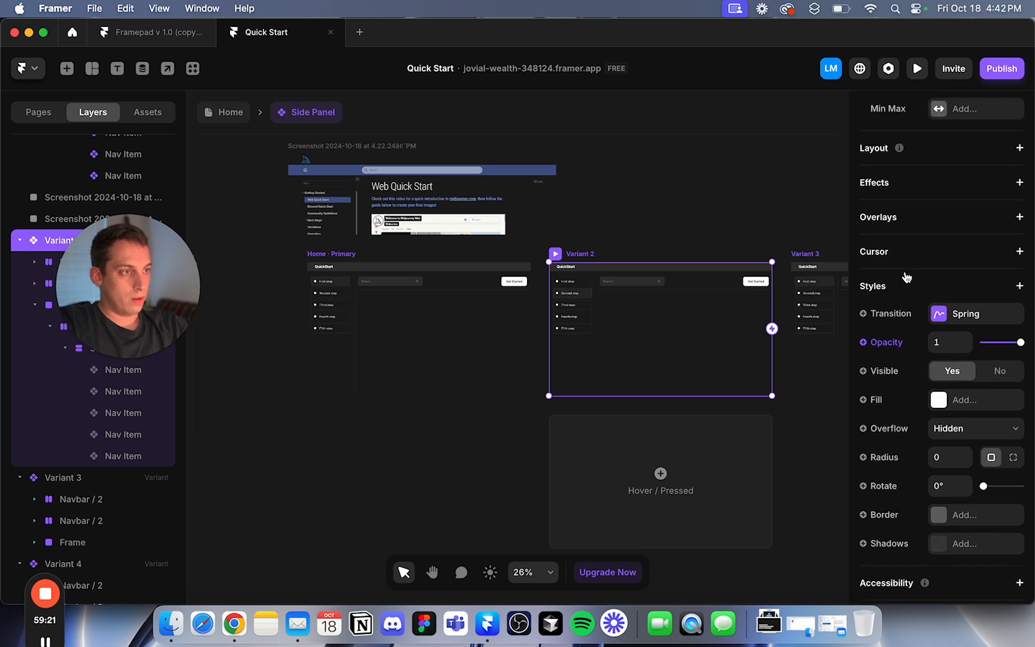
{"action": "left_click", "coordinate": [745, 217]}
In Variant 3, set the First step nav item to Standard and the Third step nav item to Linked.
{"action": "scroll", "coordinate": [566, 274], "scroll_direction": "up", "scroll_amount": 5}
{"action": "left_click", "coordinate": [476, 293]}
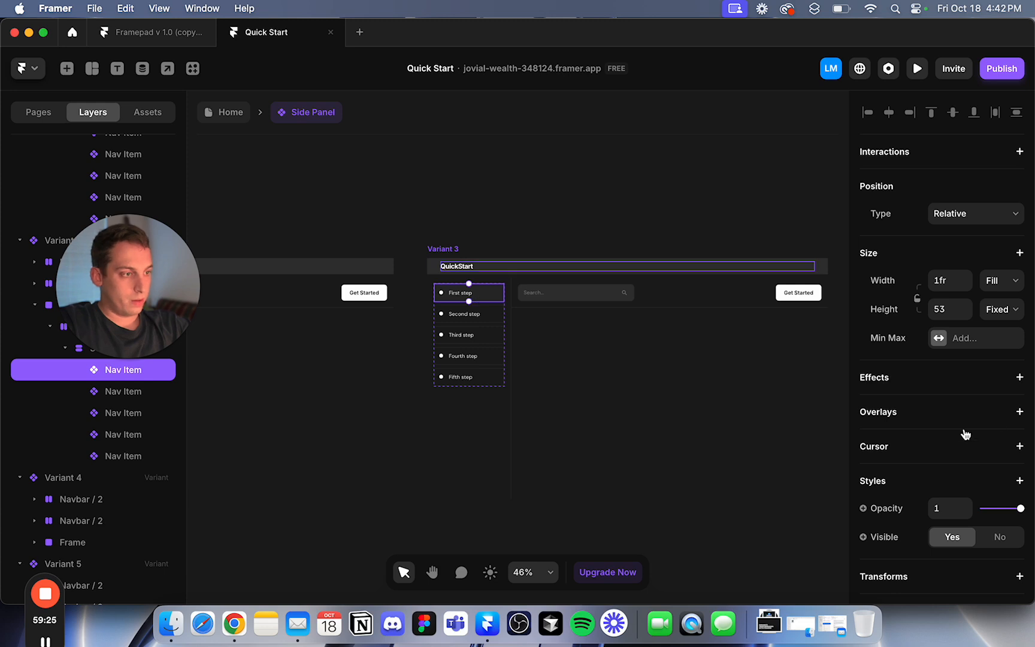
{"action": "scroll", "coordinate": [968, 429], "scroll_direction": "down", "scroll_amount": 4}
{"action": "left_click", "coordinate": [987, 419]}
{"action": "left_click", "coordinate": [591, 370]}
{"action": "left_click", "coordinate": [486, 337]}
{"action": "scroll", "coordinate": [970, 476], "scroll_direction": "down", "scroll_amount": 4}
{"action": "left_click", "coordinate": [982, 417]}
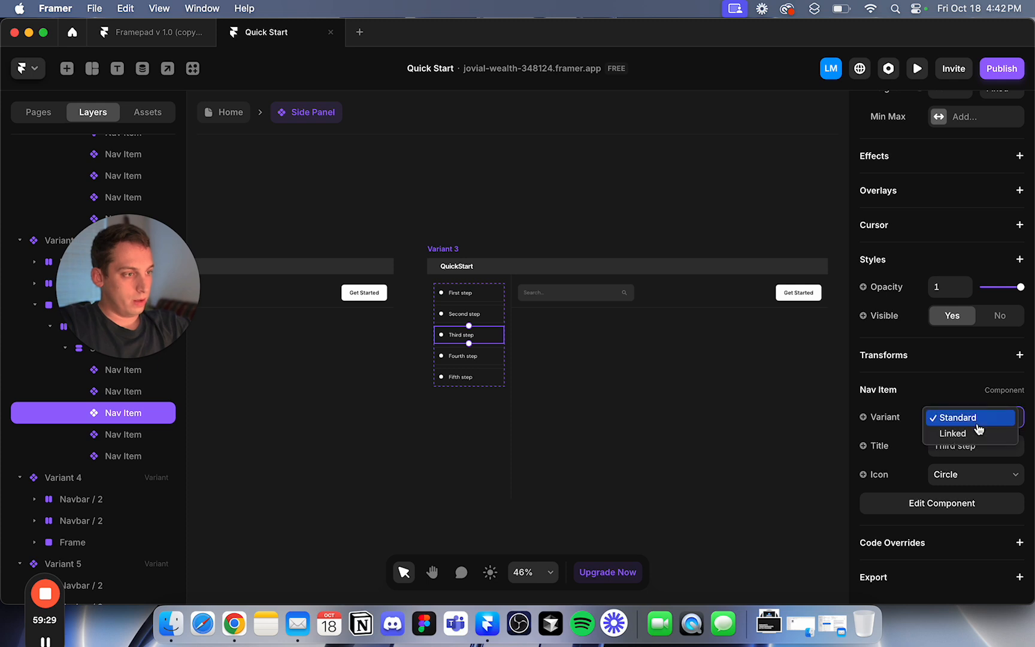
{"action": "left_click", "coordinate": [958, 433]}
In Variant 4, set the First step nav item to Standard and the Fourth step nav item to Linked.
{"action": "scroll", "coordinate": [668, 342], "scroll_direction": "down", "scroll_amount": 5}
{"action": "left_click", "coordinate": [486, 292]}
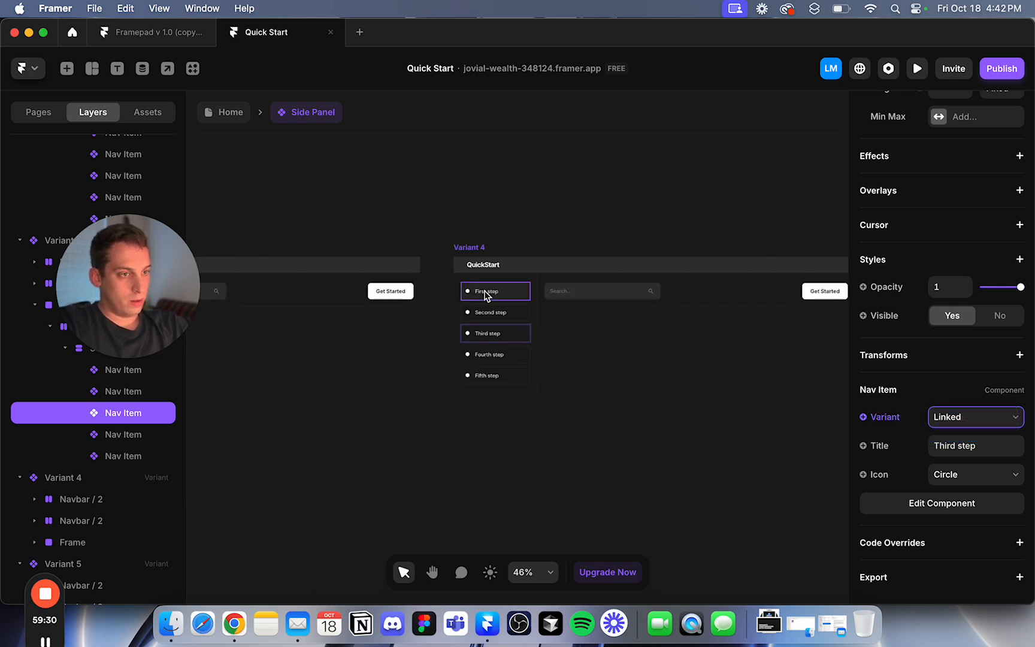
{"action": "scroll", "coordinate": [899, 414], "scroll_direction": "down", "scroll_amount": 4}
{"action": "left_click", "coordinate": [933, 428]}
{"action": "left_click", "coordinate": [954, 402]}
{"action": "left_click", "coordinate": [518, 354]}
{"action": "scroll", "coordinate": [954, 417], "scroll_direction": "down", "scroll_amount": 4}
{"action": "left_click", "coordinate": [955, 417]}
{"action": "left_click", "coordinate": [954, 431]}
In Variant 5, set the First step nav item to Standard and the Fifth step nav item to Linked.
{"action": "scroll", "coordinate": [679, 388], "scroll_direction": "right", "scroll_amount": 4}
{"action": "scroll", "coordinate": [678, 388], "scroll_direction": "right", "scroll_amount": 3}
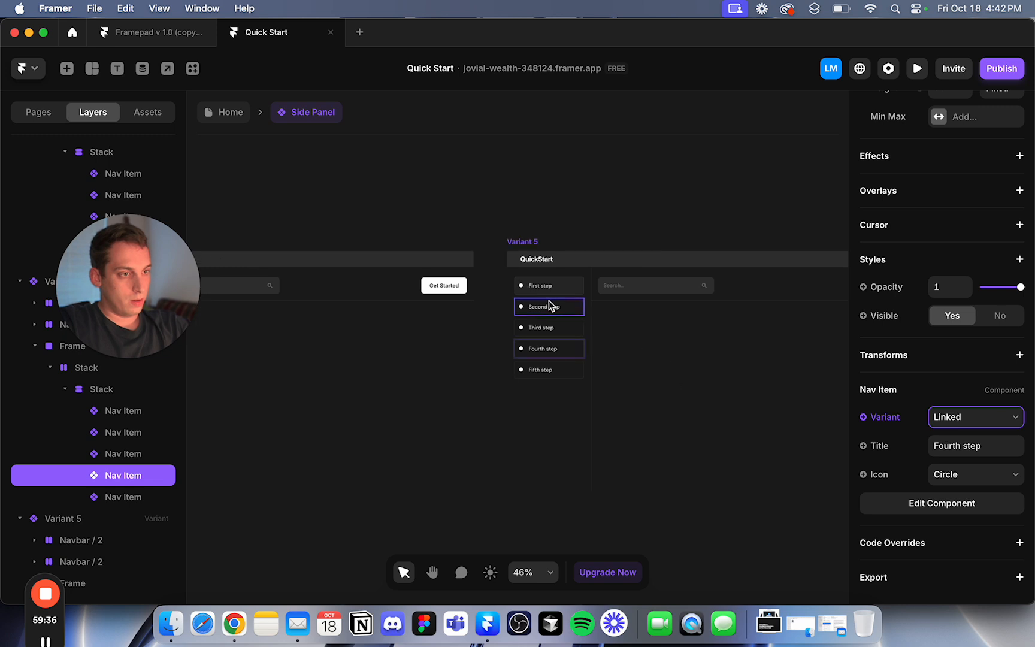
{"action": "left_click", "coordinate": [547, 290]}
{"action": "scroll", "coordinate": [869, 360], "scroll_direction": "down", "scroll_amount": 3}
{"action": "left_click", "coordinate": [961, 416]}
{"action": "left_click", "coordinate": [961, 399]}
{"action": "left_click", "coordinate": [556, 369]}
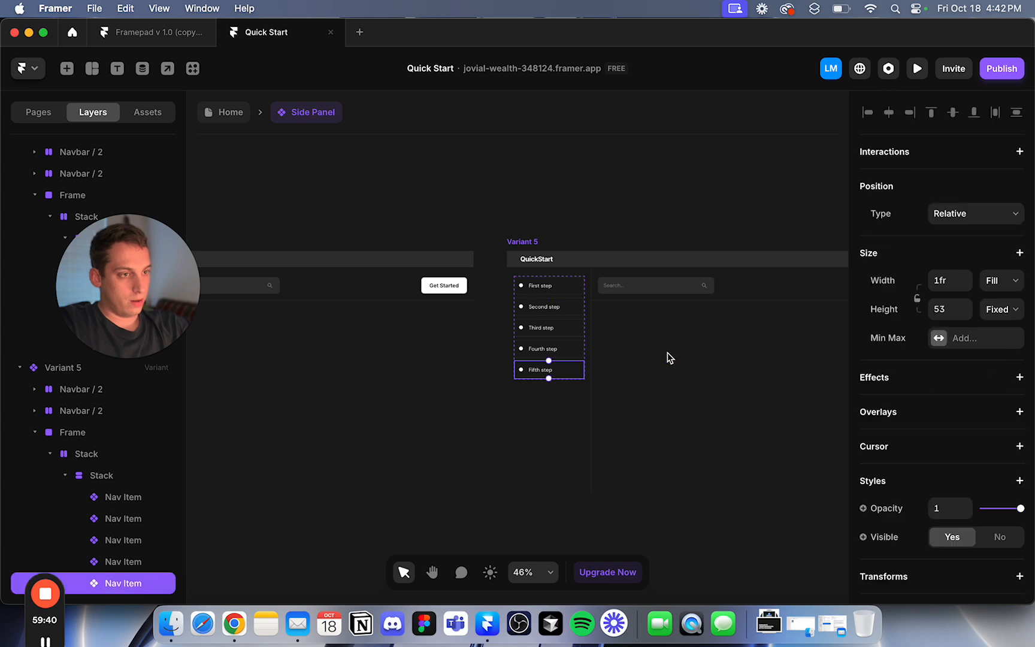
{"action": "scroll", "coordinate": [943, 488], "scroll_direction": "down", "scroll_amount": 5}
{"action": "left_click", "coordinate": [958, 416]}
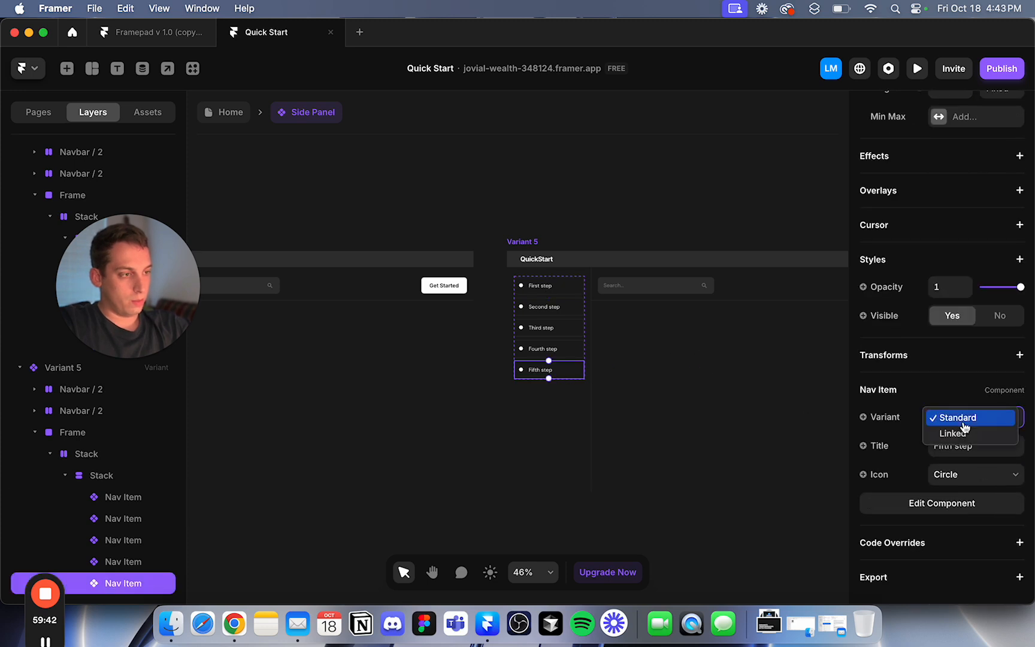
{"action": "left_click", "coordinate": [954, 433]}
{"action": "left_click", "coordinate": [548, 201]}
{"action": "scroll", "coordinate": [548, 200], "scroll_direction": "down", "scroll_amount": 6}
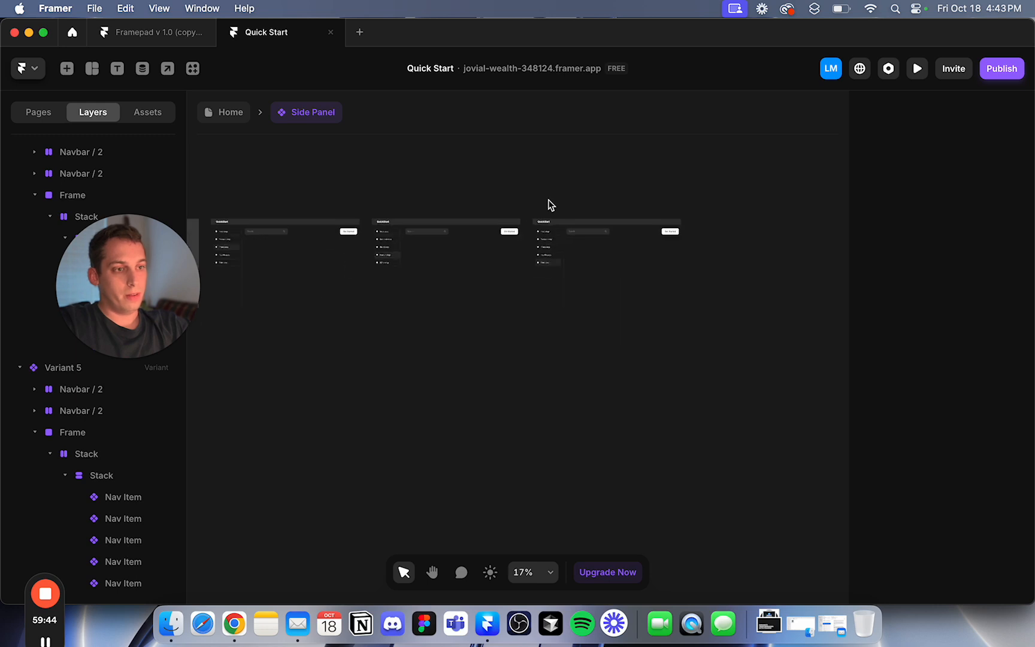
Go back to the Home page and add two new pages to the site.
{"action": "left_click", "coordinate": [223, 113]}
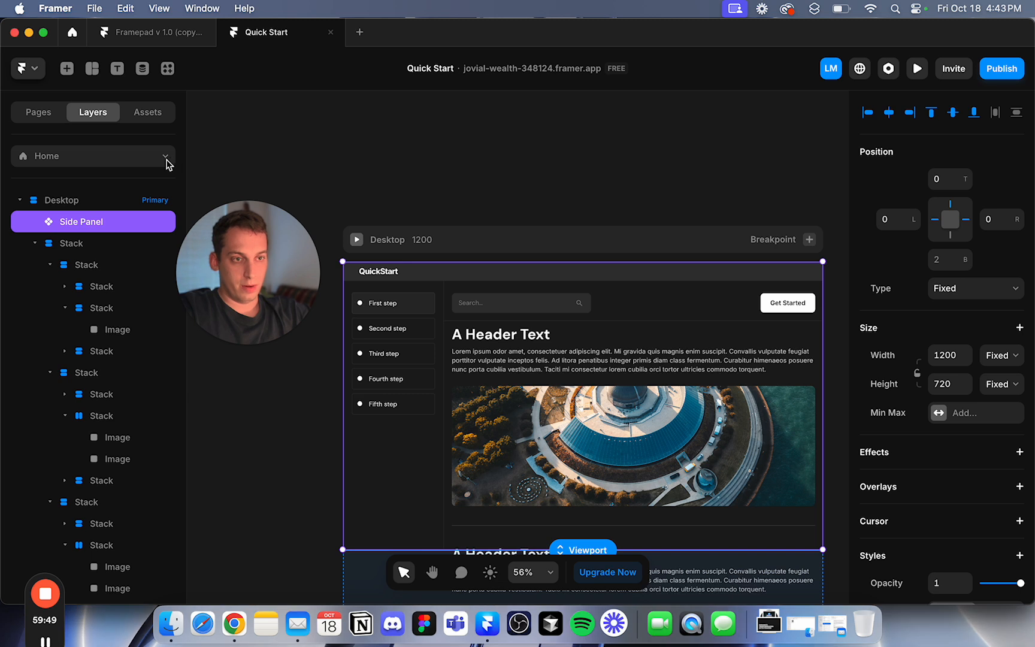
{"action": "left_click", "coordinate": [164, 160]}
{"action": "left_click", "coordinate": [39, 128]}
{"action": "left_click", "coordinate": [39, 115]}
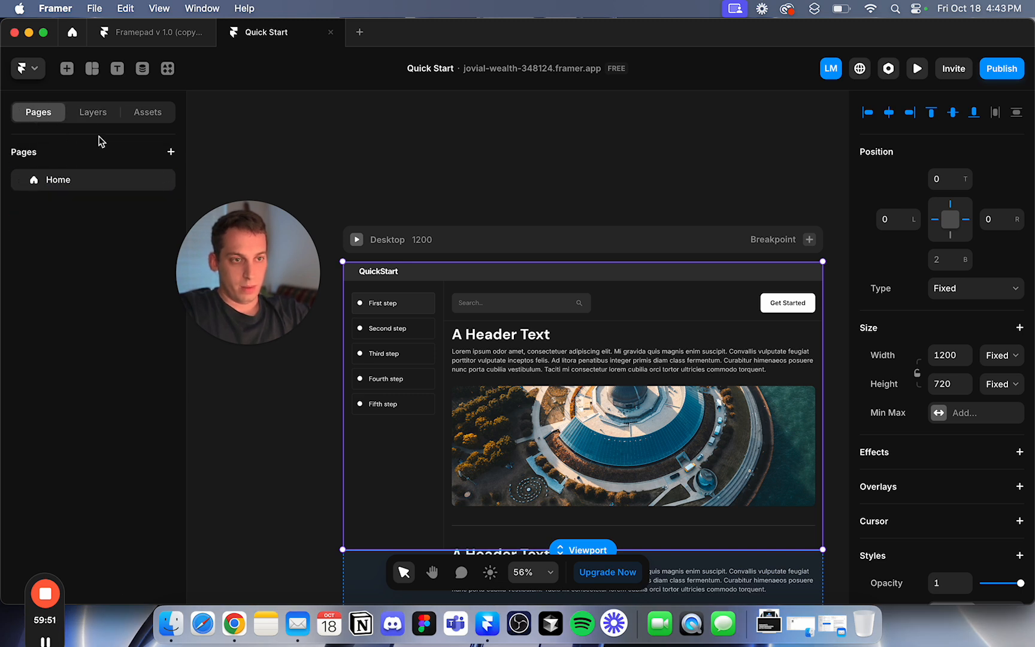
{"action": "left_click", "coordinate": [171, 152]}
{"action": "left_click", "coordinate": [182, 167]}
{"action": "left_click", "coordinate": [170, 154]}
{"action": "left_click", "coordinate": [186, 167]}
{"action": "left_click", "coordinate": [170, 154]}
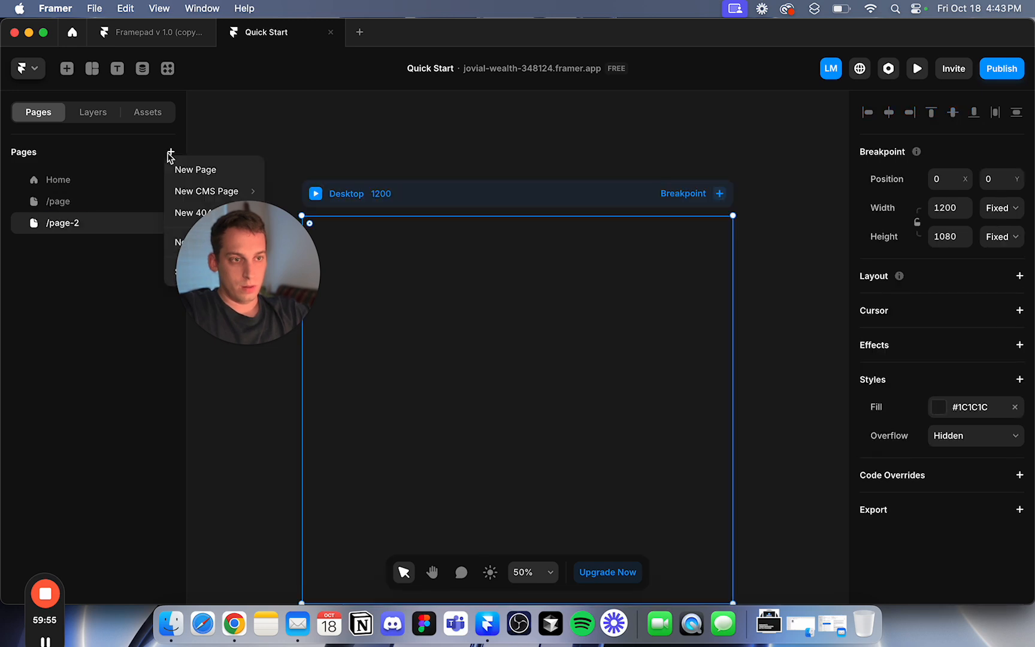
Rename the two new pages to /2 and /3.
{"action": "left_click", "coordinate": [63, 206]}
{"action": "double_click", "coordinate": [67, 204]}
{"action": "type", "text": "/2"}
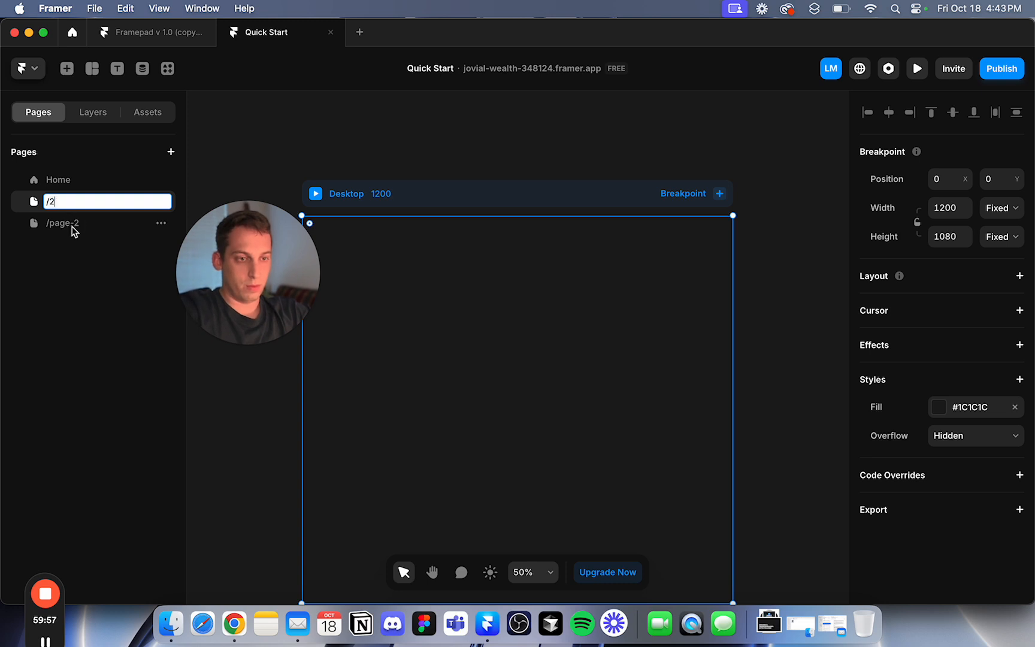
{"action": "double_click", "coordinate": [70, 224]}
{"action": "type", "text": "/3"}
{"action": "key", "text": "Return"}
Add two more blank pages named /4 and /5.
{"action": "left_click", "coordinate": [171, 152]}
{"action": "left_click", "coordinate": [187, 164]}
{"action": "type", "text": "/4"}
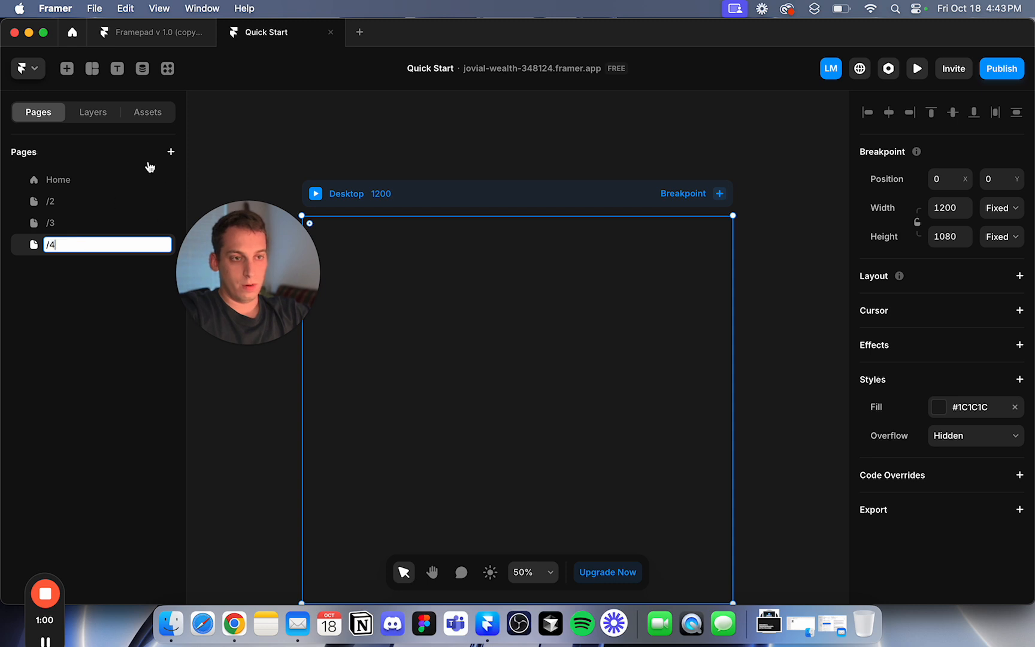
{"action": "key", "text": "Return"}
{"action": "left_click", "coordinate": [173, 152]}
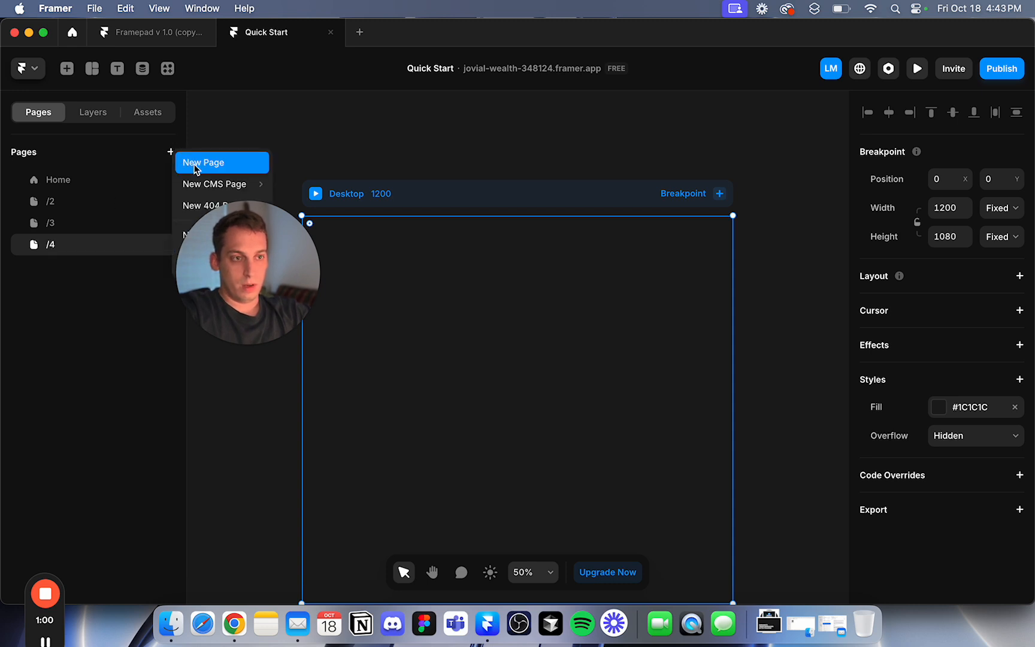
{"action": "left_click", "coordinate": [193, 164]}
{"action": "left_click_drag", "start_coordinate": [251, 263], "coordinate": [436, 138]}
{"action": "left_click", "coordinate": [164, 195]}
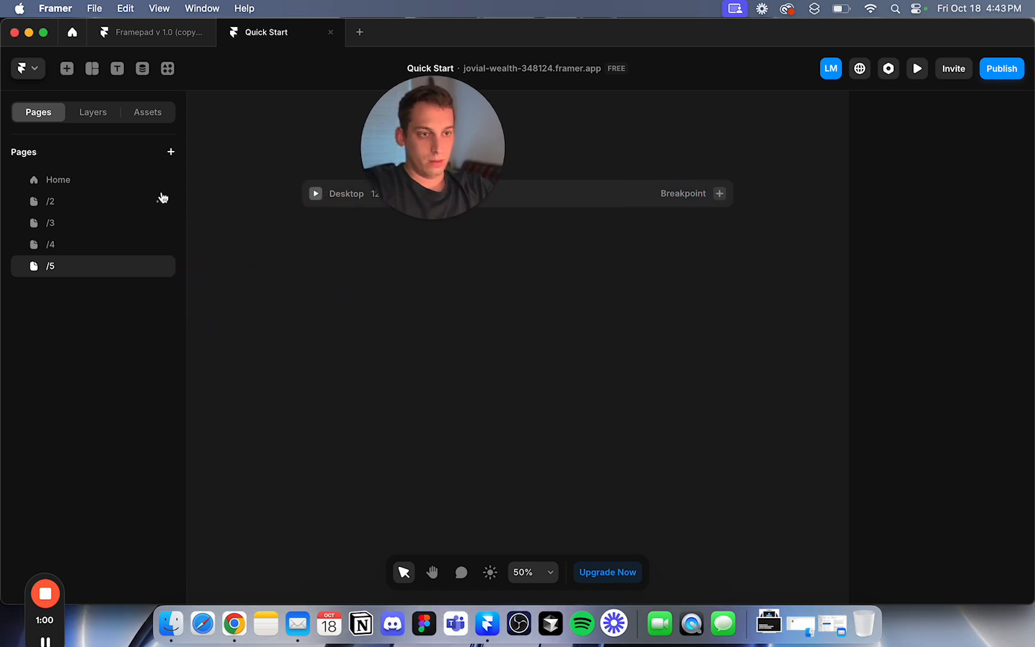
Delete the blank pages /2, /3, /4 and /5, keeping only the Home page.
{"action": "left_click", "coordinate": [104, 185]}
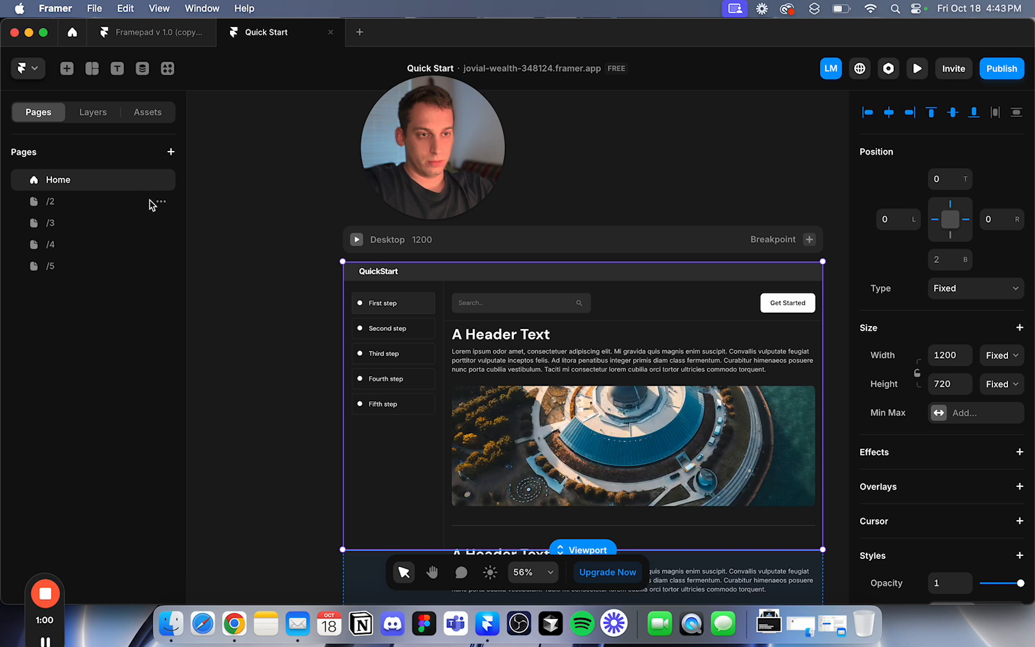
{"action": "left_click", "coordinate": [160, 203]}
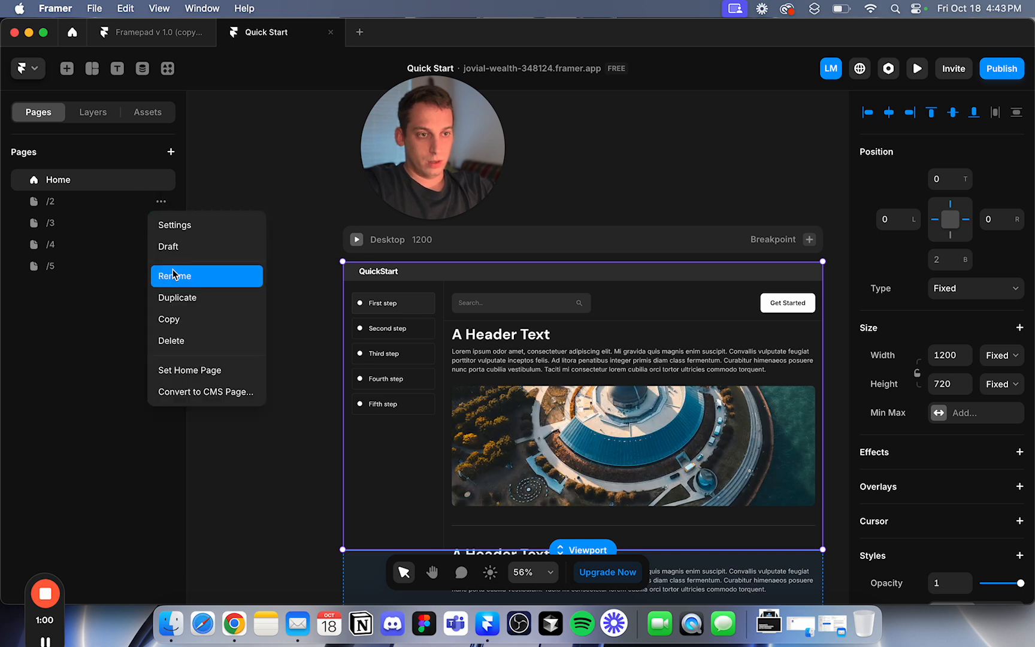
{"action": "left_click", "coordinate": [182, 340]}
{"action": "left_click", "coordinate": [146, 204]}
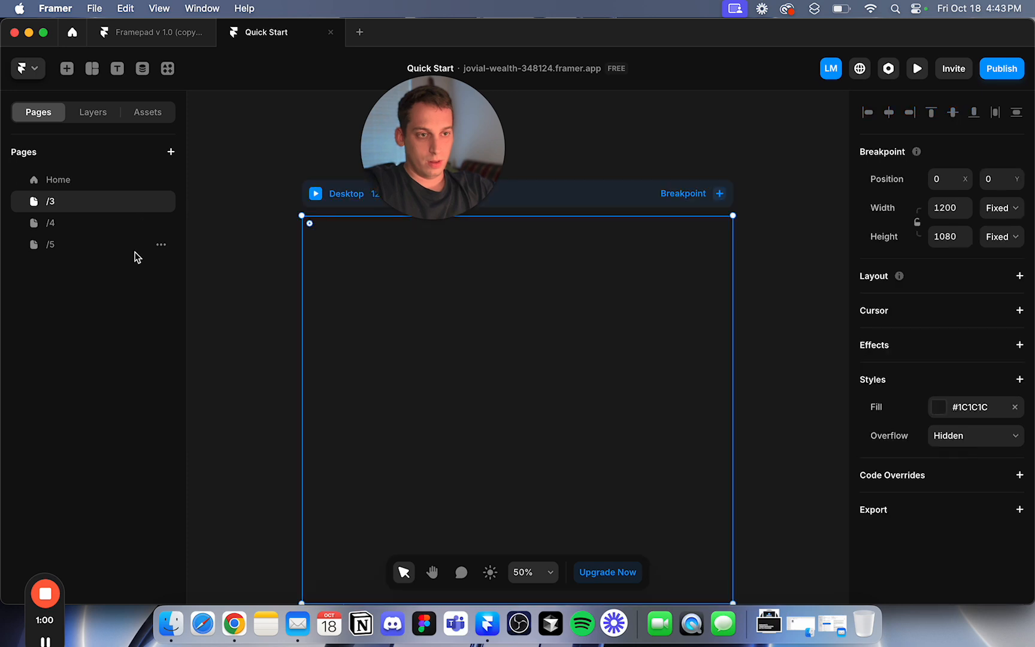
{"action": "left_click", "coordinate": [135, 250]}
{"action": "left_click", "coordinate": [160, 245]}
{"action": "left_click", "coordinate": [174, 384]}
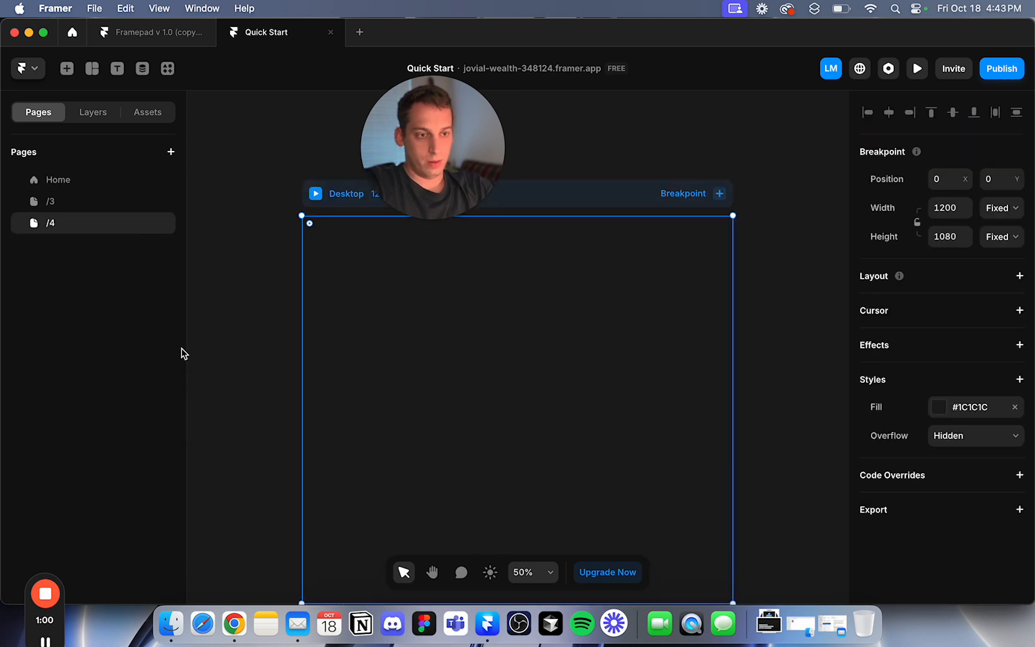
{"action": "left_click", "coordinate": [161, 226]}
{"action": "left_click", "coordinate": [189, 363]}
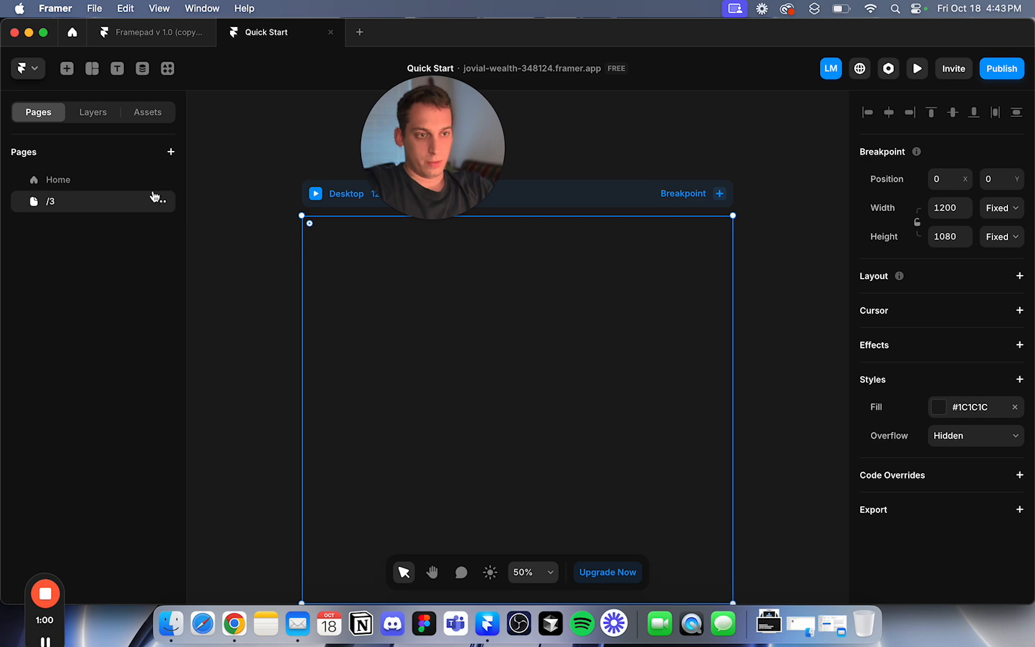
{"action": "left_click", "coordinate": [160, 202]}
{"action": "left_click", "coordinate": [186, 340]}
Duplicate the Home page, then keep duplicating the copies until there are four additional pages.
{"action": "left_click", "coordinate": [161, 179]}
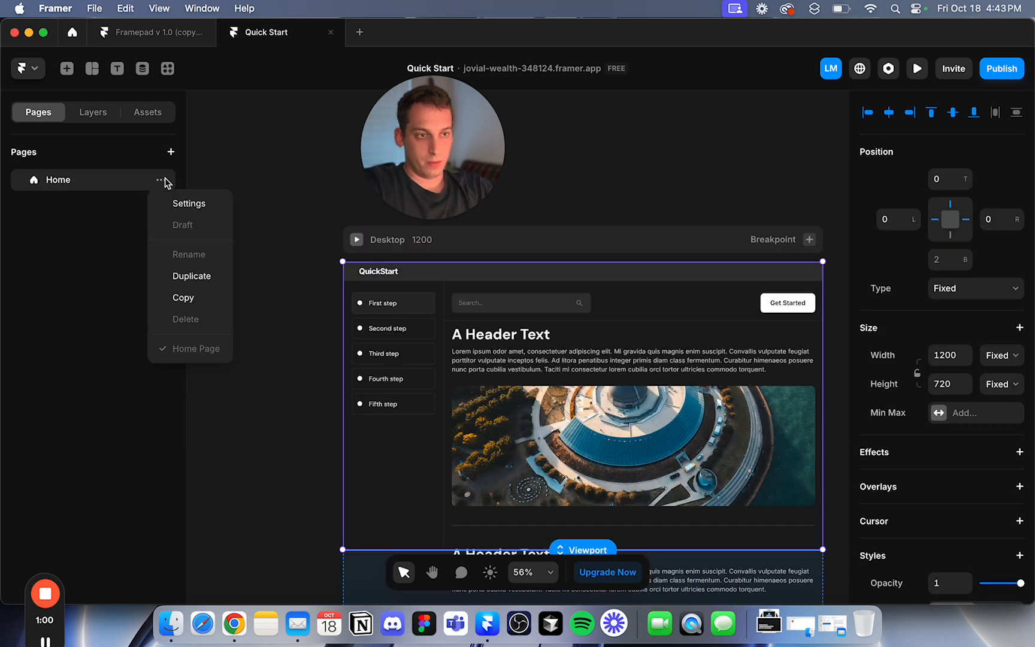
{"action": "left_click", "coordinate": [190, 275]}
{"action": "left_click", "coordinate": [162, 201]}
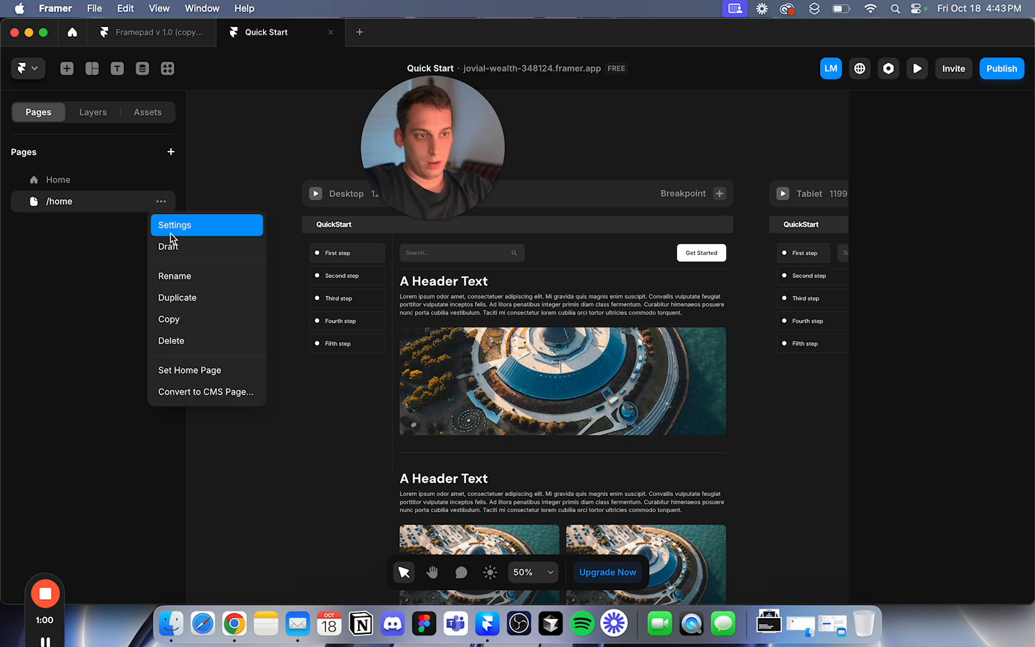
{"action": "left_click", "coordinate": [175, 302]}
{"action": "left_click", "coordinate": [161, 224]}
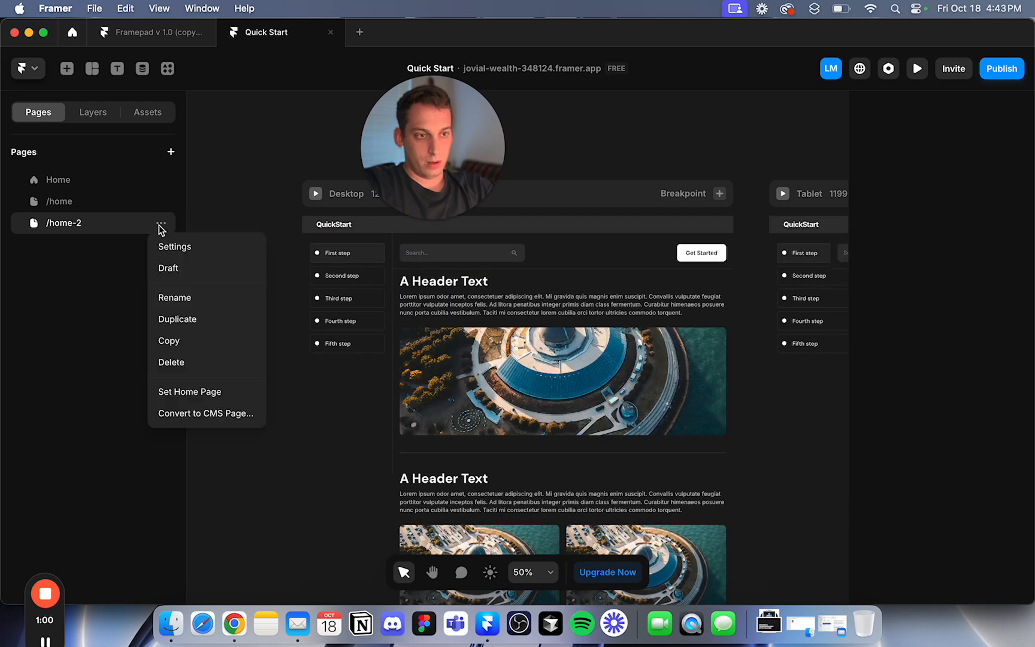
{"action": "left_click", "coordinate": [175, 320]}
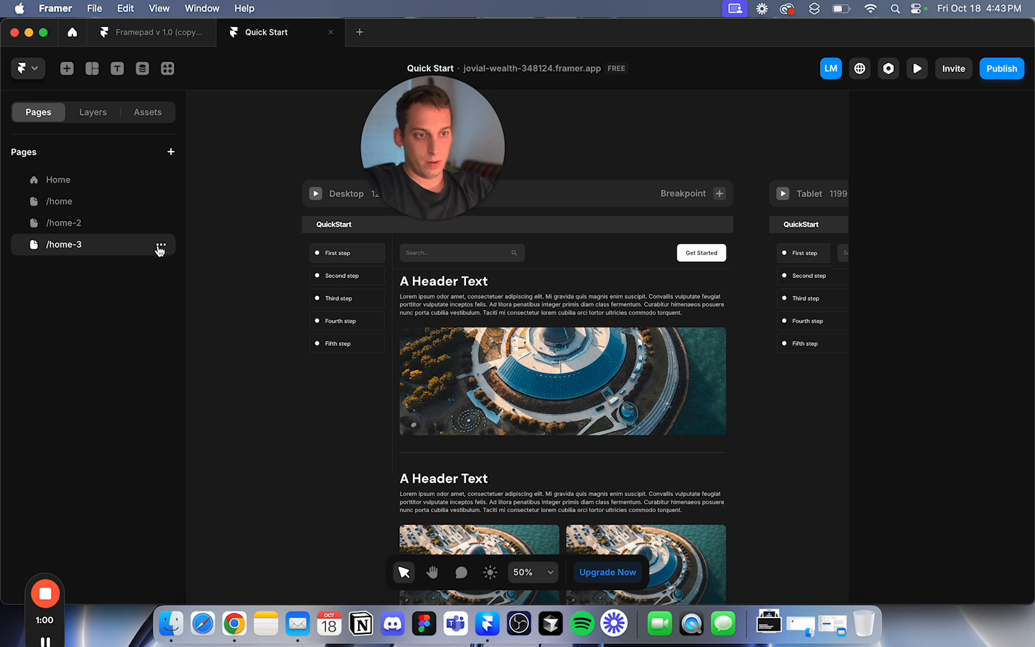
{"action": "left_click", "coordinate": [161, 246]}
{"action": "left_click", "coordinate": [172, 339]}
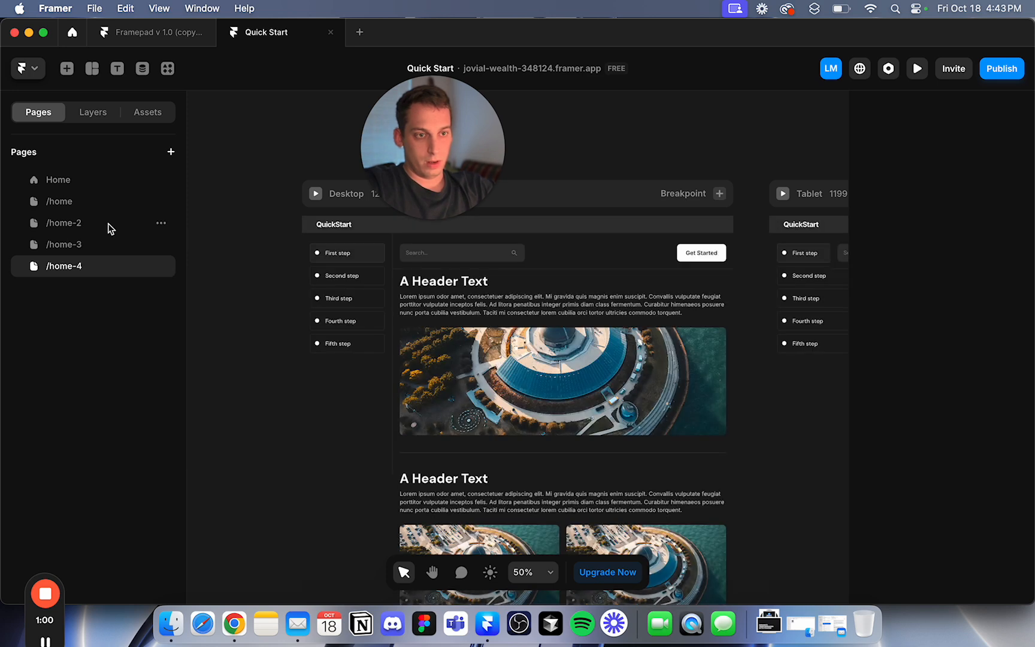
Rename the four duplicated pages in order to /2, /3, /4 and /5.
{"action": "double_click", "coordinate": [69, 202]}
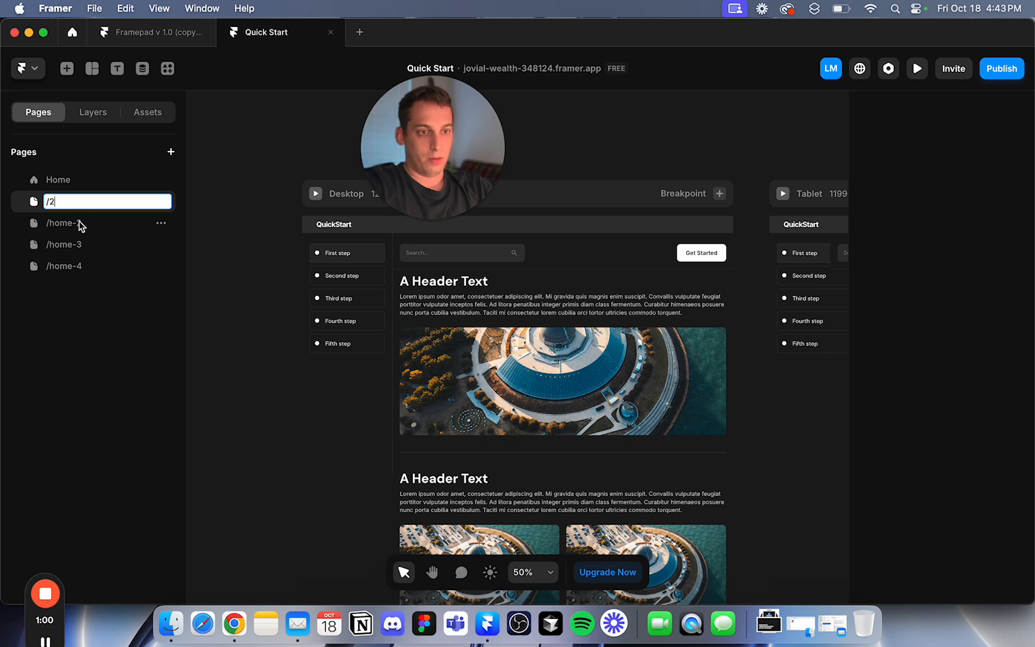
{"action": "key", "text": "Return"}
{"action": "double_click", "coordinate": [81, 224]}
{"action": "type", "text": "/3"}
{"action": "key", "text": "Return"}
{"action": "double_click", "coordinate": [71, 246]}
{"action": "type", "text": "4"}
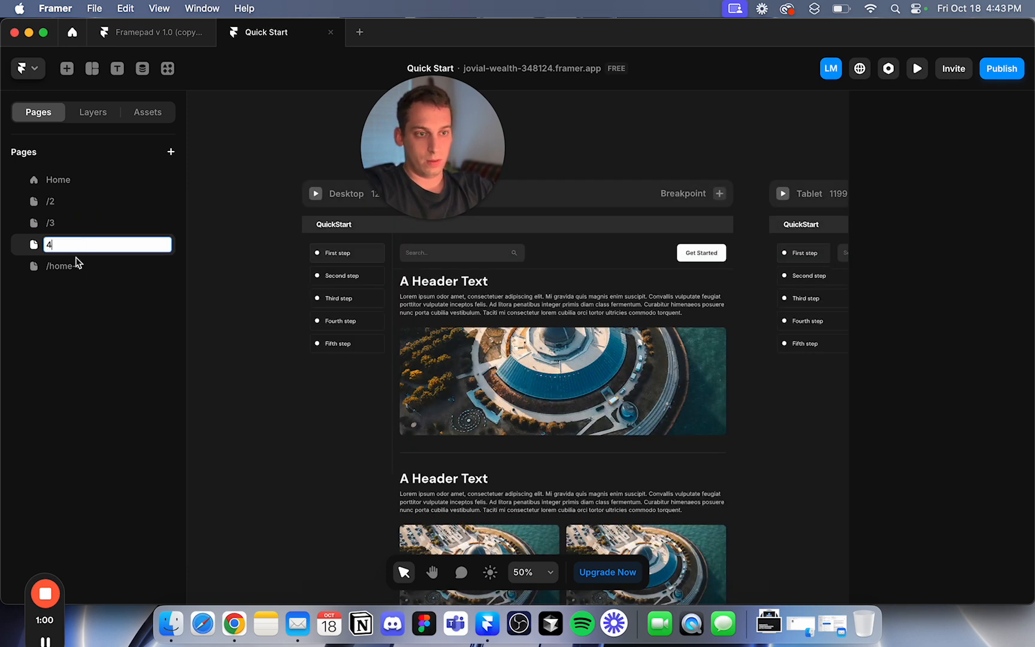
{"action": "key", "text": "Return"}
{"action": "double_click", "coordinate": [81, 267]}
{"action": "type", "text": "5"}
{"action": "key", "text": "Return"}
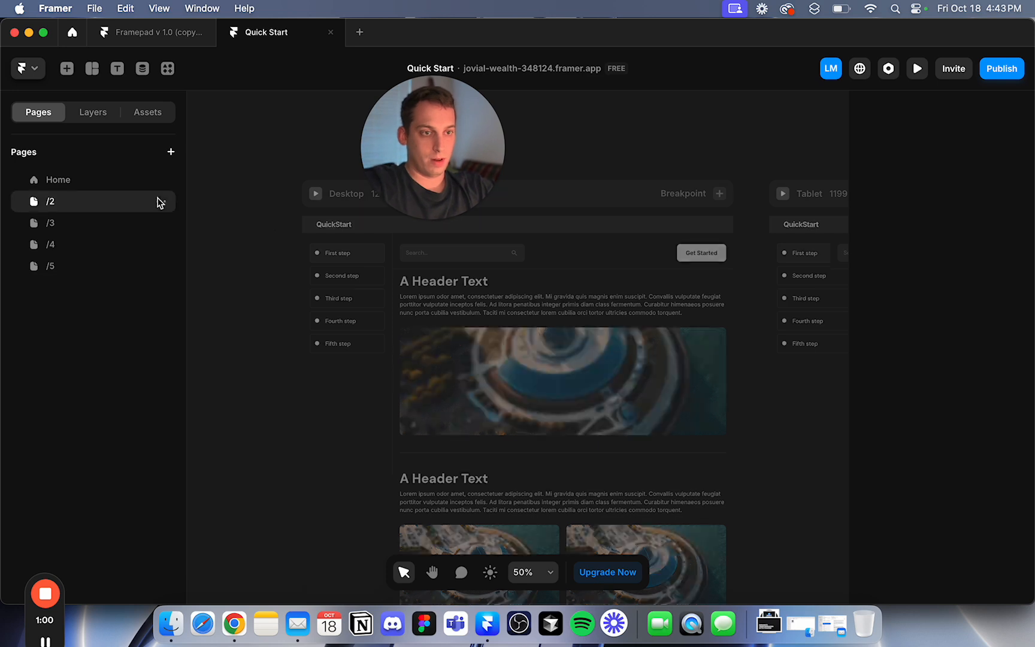
On page /2, set the Side Panel component's variant to Variant 2.
{"action": "left_click", "coordinate": [125, 201]}
{"action": "scroll", "coordinate": [935, 378], "scroll_direction": "down", "scroll_amount": 5}
{"action": "left_click", "coordinate": [956, 442]}
{"action": "left_click", "coordinate": [956, 455]}
On page /3, set the desktop Side Panel's variant to Variant 3.
{"action": "left_click", "coordinate": [102, 223]}
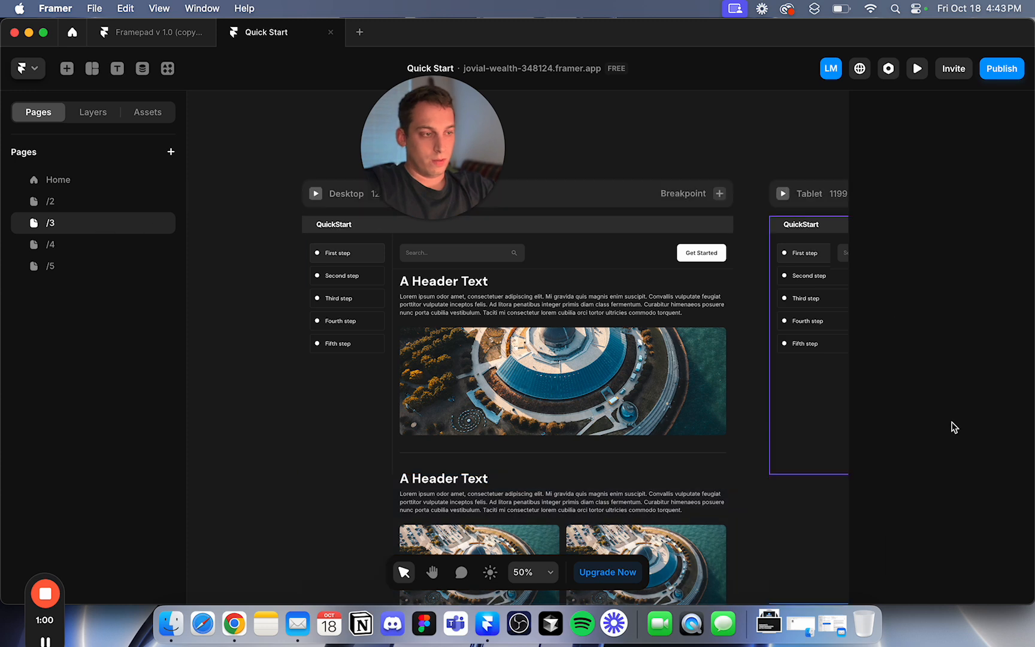
{"action": "left_click", "coordinate": [363, 296]}
{"action": "scroll", "coordinate": [970, 444], "scroll_direction": "down", "scroll_amount": 5}
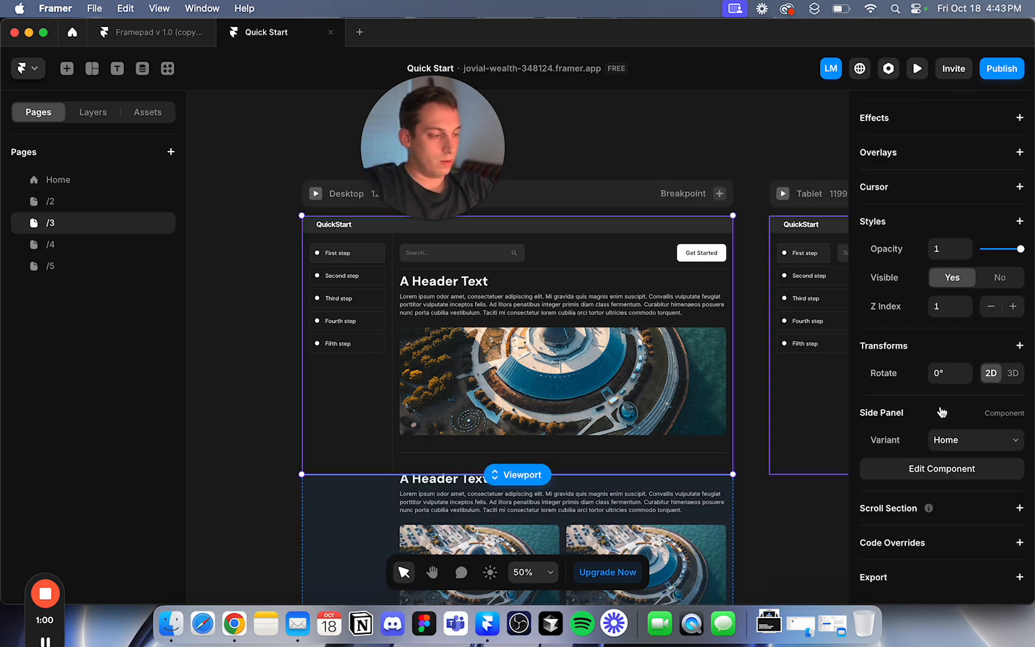
{"action": "left_click", "coordinate": [975, 446]}
{"action": "left_click", "coordinate": [947, 472]}
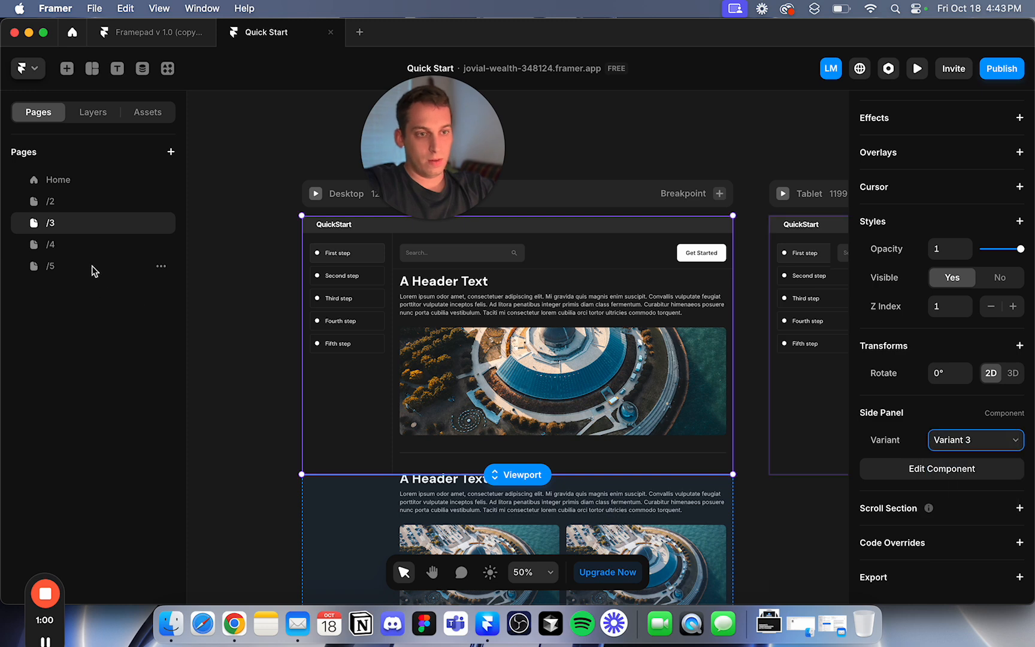
On page /4, set the desktop Side Panel's variant to Variant 4.
{"action": "left_click", "coordinate": [88, 253]}
{"action": "left_click", "coordinate": [378, 258]}
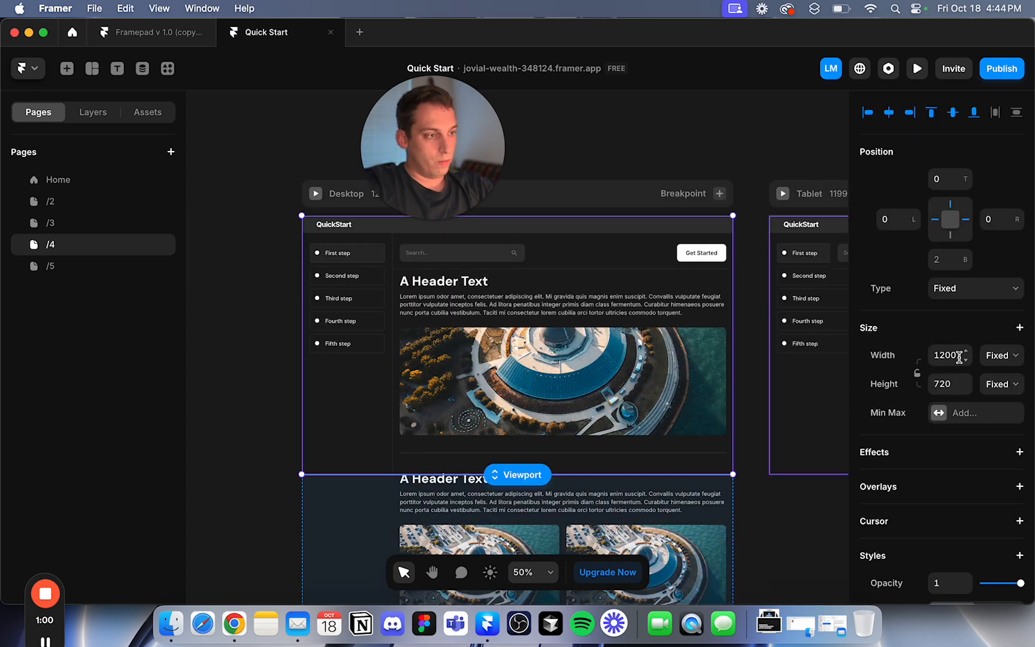
{"action": "scroll", "coordinate": [975, 388], "scroll_direction": "down", "scroll_amount": 5}
{"action": "left_click", "coordinate": [980, 442]}
{"action": "left_click", "coordinate": [972, 491]}
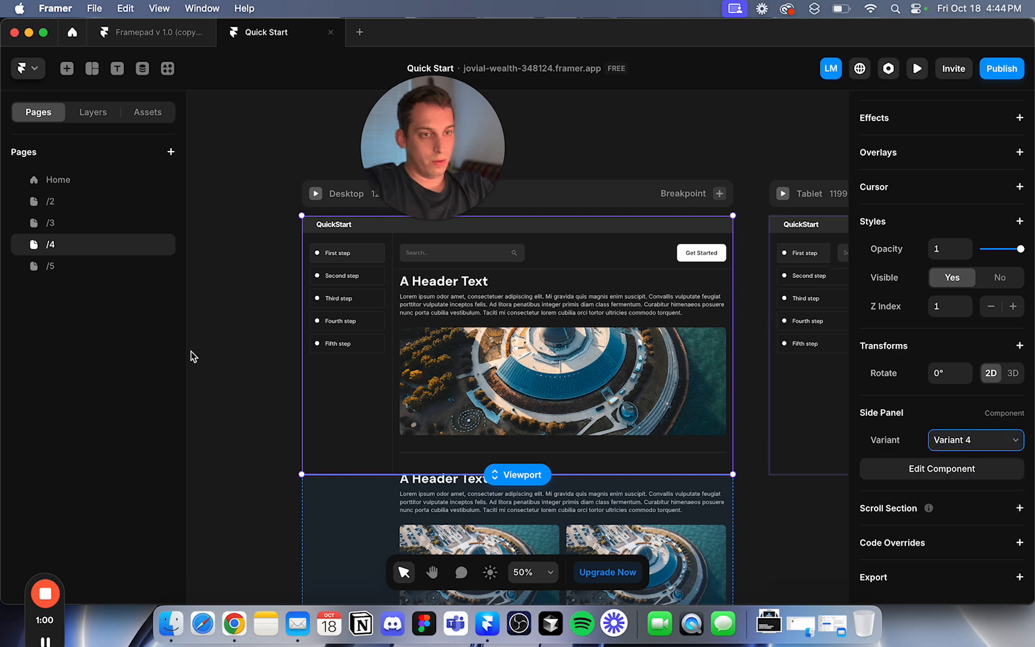
On page /5, set the desktop Side Panel's variant to Variant 5 and deselect the component.
{"action": "left_click", "coordinate": [121, 269]}
{"action": "left_click", "coordinate": [378, 292]}
{"action": "scroll", "coordinate": [988, 411], "scroll_direction": "down", "scroll_amount": 5}
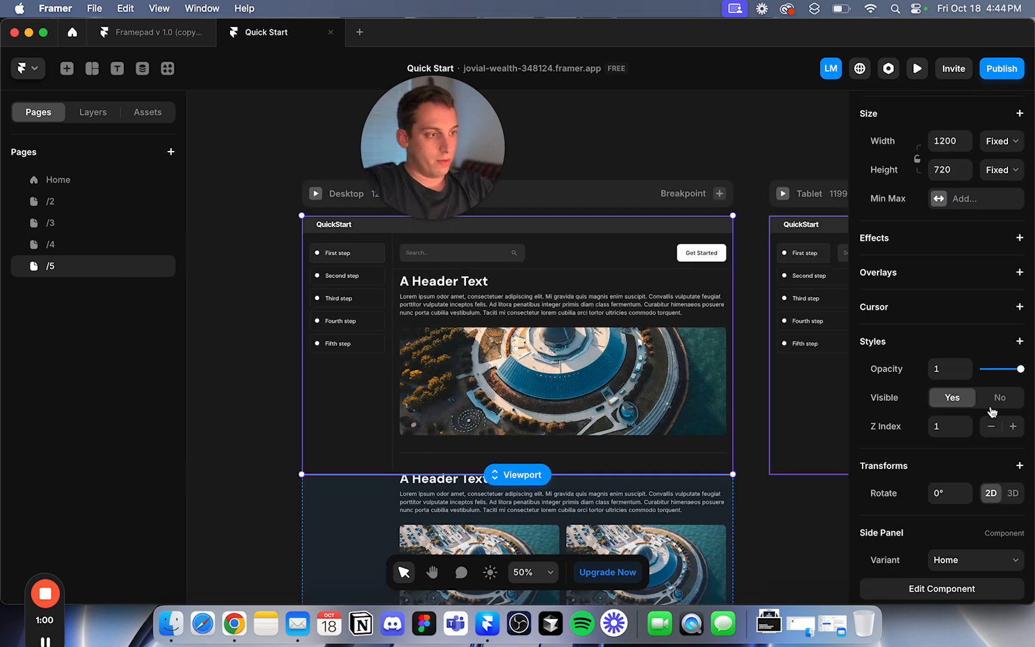
{"action": "left_click", "coordinate": [970, 453]}
{"action": "left_click", "coordinate": [971, 505]}
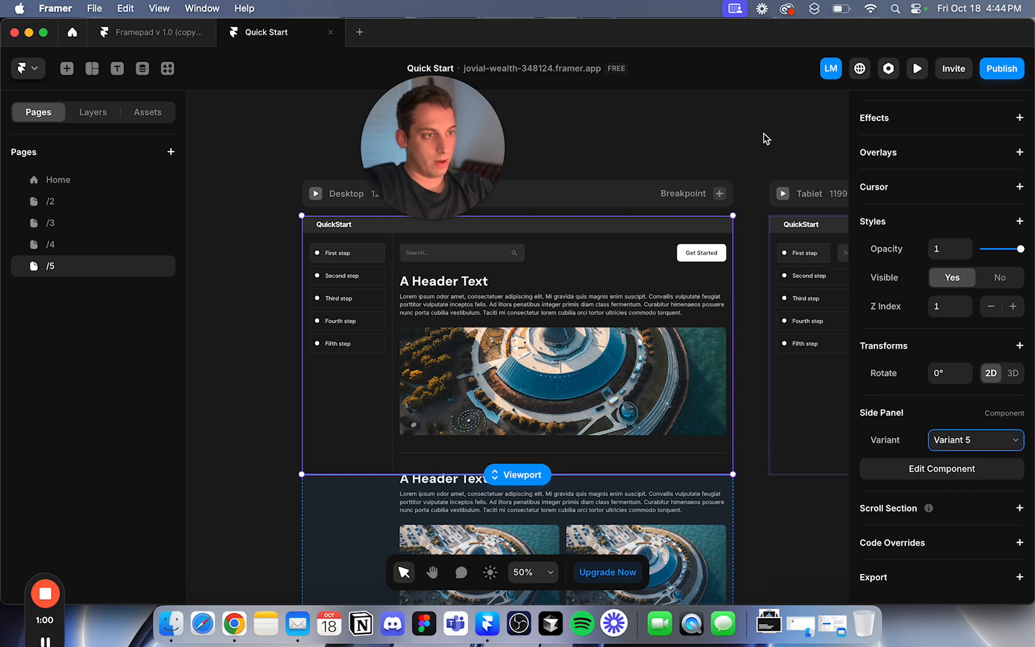
{"action": "left_click", "coordinate": [748, 180]}
{"action": "scroll", "coordinate": [627, 165], "scroll_direction": "up", "scroll_amount": 2}
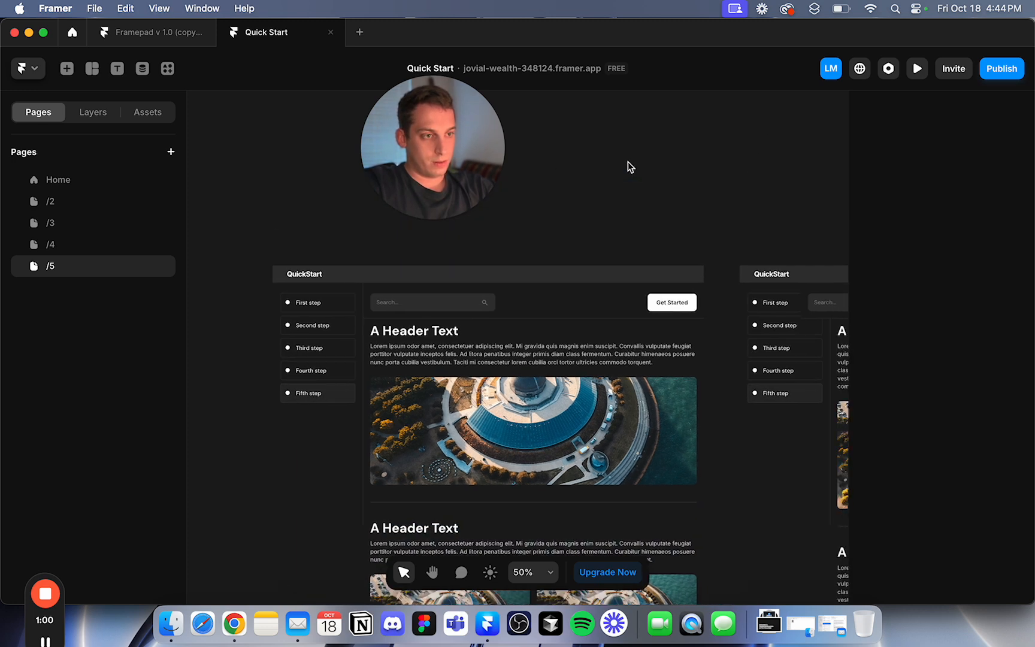
Return to the Home page, publish the site update and open the live site in Chrome.
{"action": "left_click", "coordinate": [97, 181]}
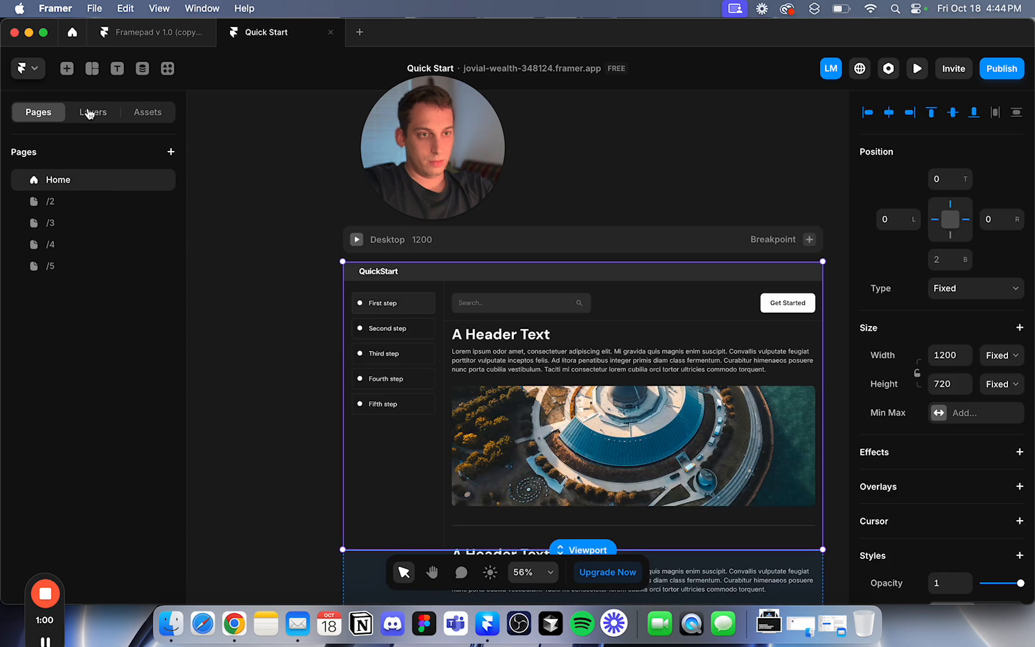
{"action": "left_click", "coordinate": [987, 79]}
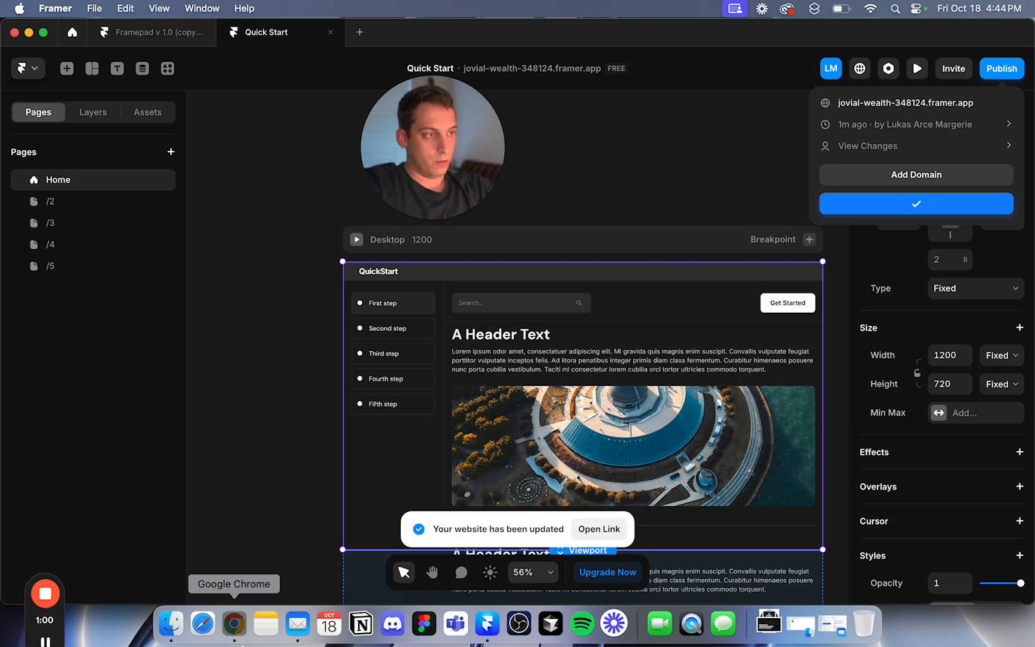
{"action": "left_click", "coordinate": [234, 626]}
{"action": "left_click", "coordinate": [737, 36]}
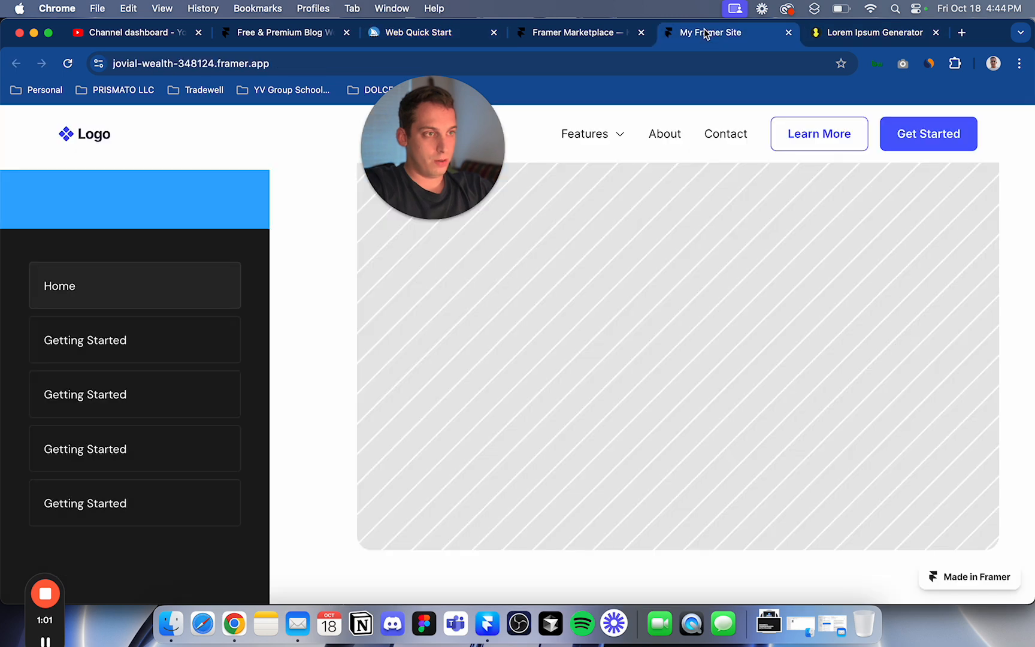
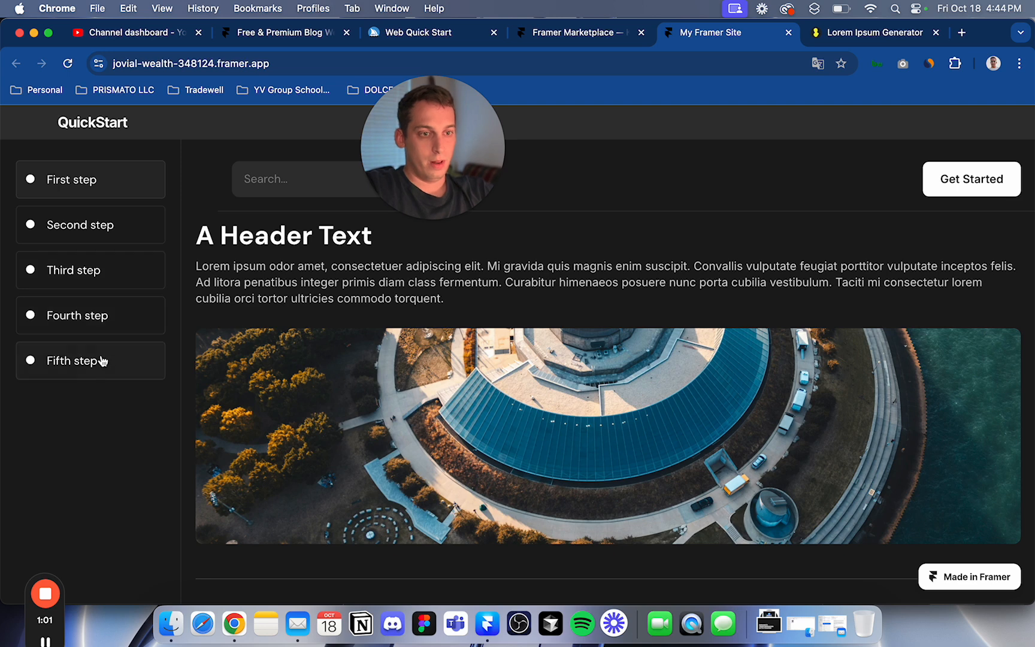
Switch to Framer and examine the Second step navigation item's interaction options and component properties for a way to link it.
{"action": "left_click", "coordinate": [487, 623]}
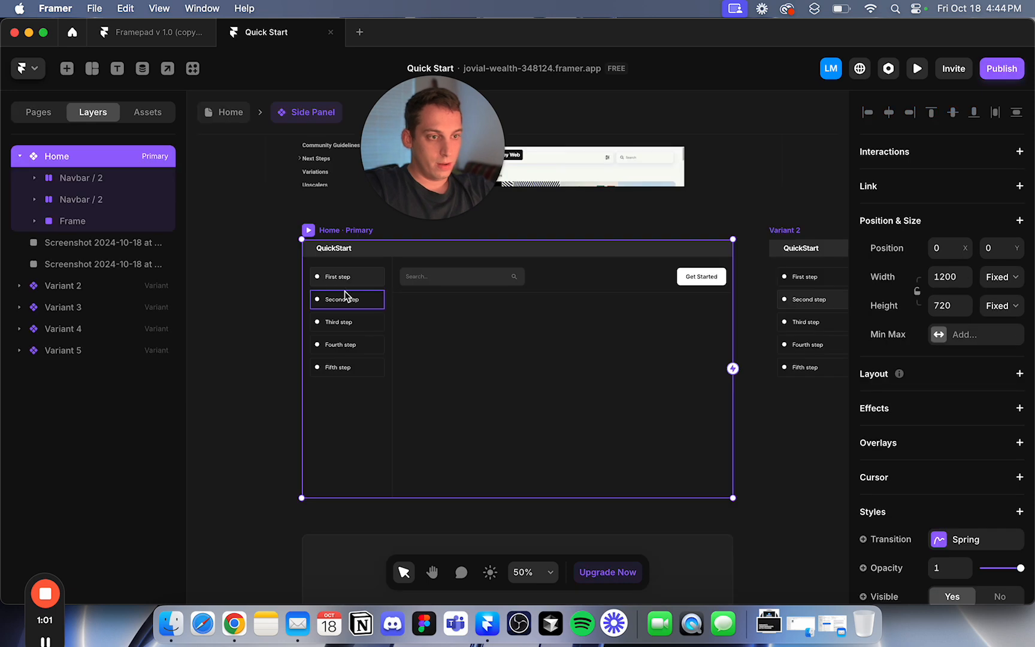
{"action": "left_click", "coordinate": [346, 295]}
{"action": "scroll", "coordinate": [376, 285], "scroll_direction": "right", "scroll_amount": 2}
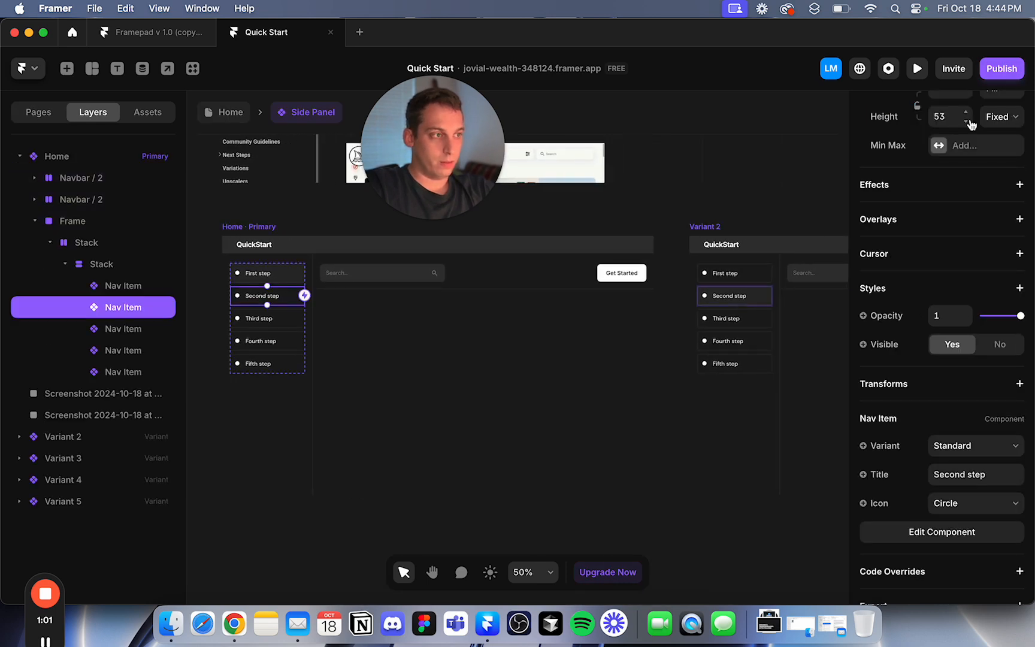
{"action": "scroll", "coordinate": [968, 145], "scroll_direction": "up", "scroll_amount": 5}
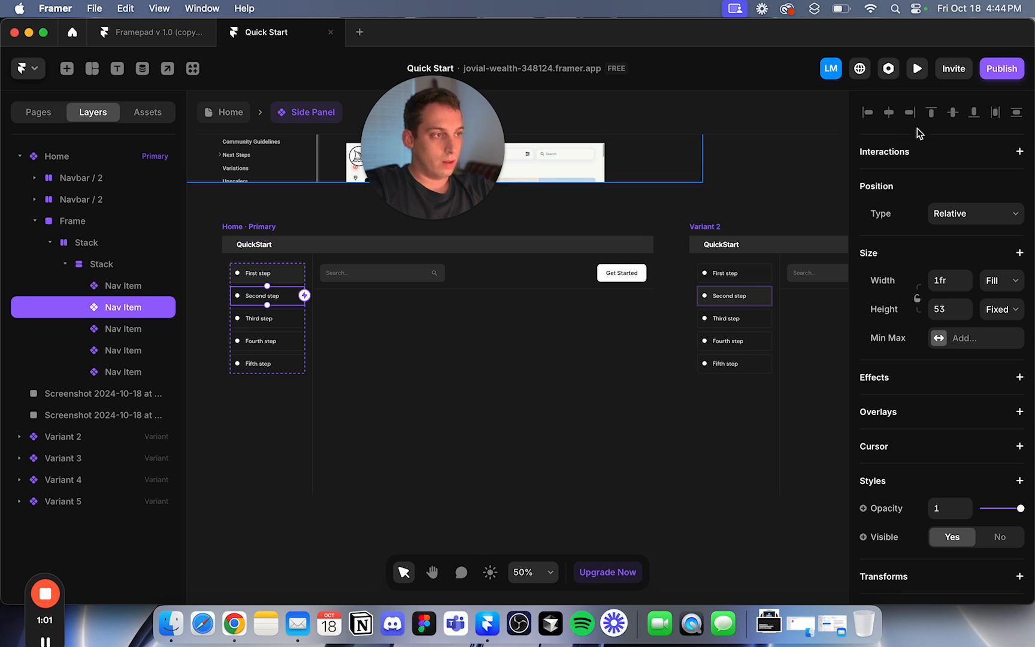
{"action": "left_click", "coordinate": [1017, 154]}
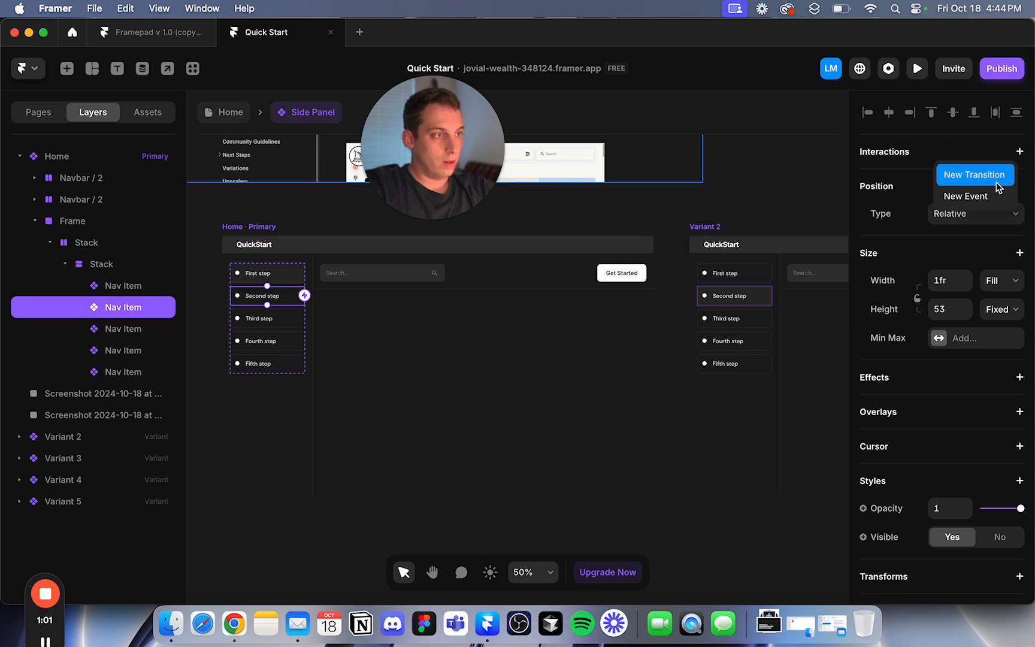
{"action": "left_click", "coordinate": [922, 171]}
{"action": "scroll", "coordinate": [913, 294], "scroll_direction": "down", "scroll_amount": 4}
{"action": "scroll", "coordinate": [915, 293], "scroll_direction": "down", "scroll_amount": 1}
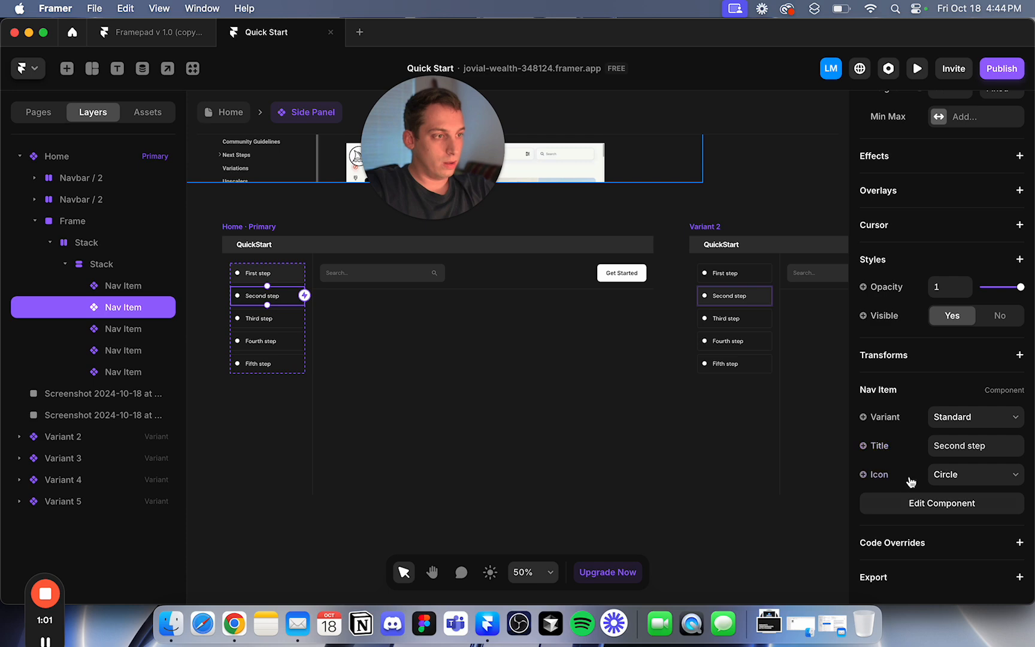
{"action": "scroll", "coordinate": [909, 455], "scroll_direction": "up", "scroll_amount": 5}
Open the Nav Item component from First step and add a link to its Linked variant, with the destination exposed as a component variable.
{"action": "left_click", "coordinate": [275, 277]}
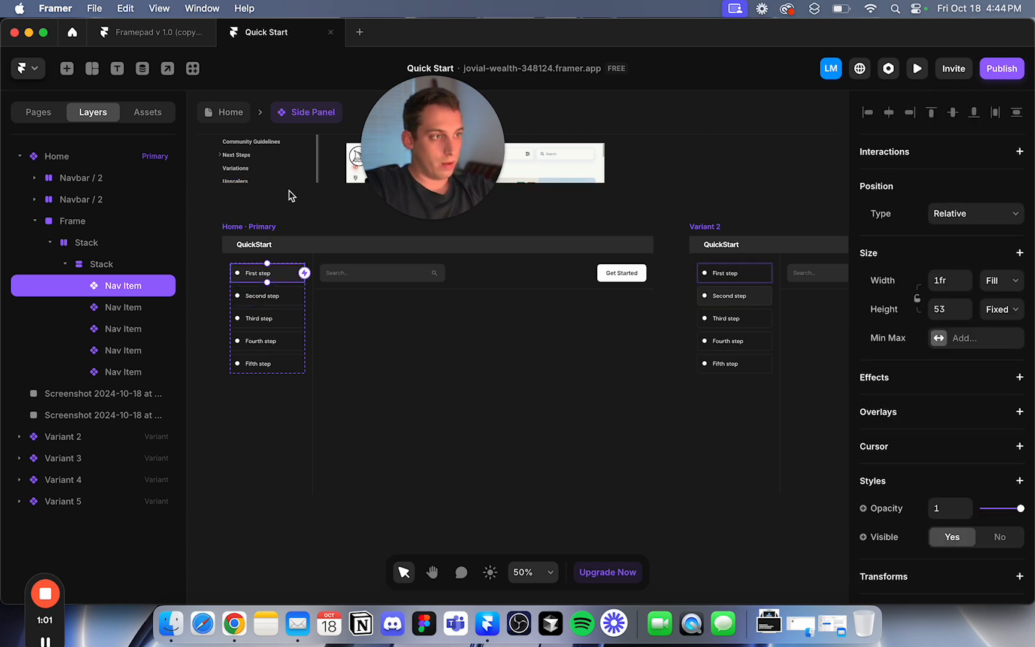
{"action": "double_click", "coordinate": [254, 270]}
{"action": "scroll", "coordinate": [958, 162], "scroll_direction": "up", "scroll_amount": 5}
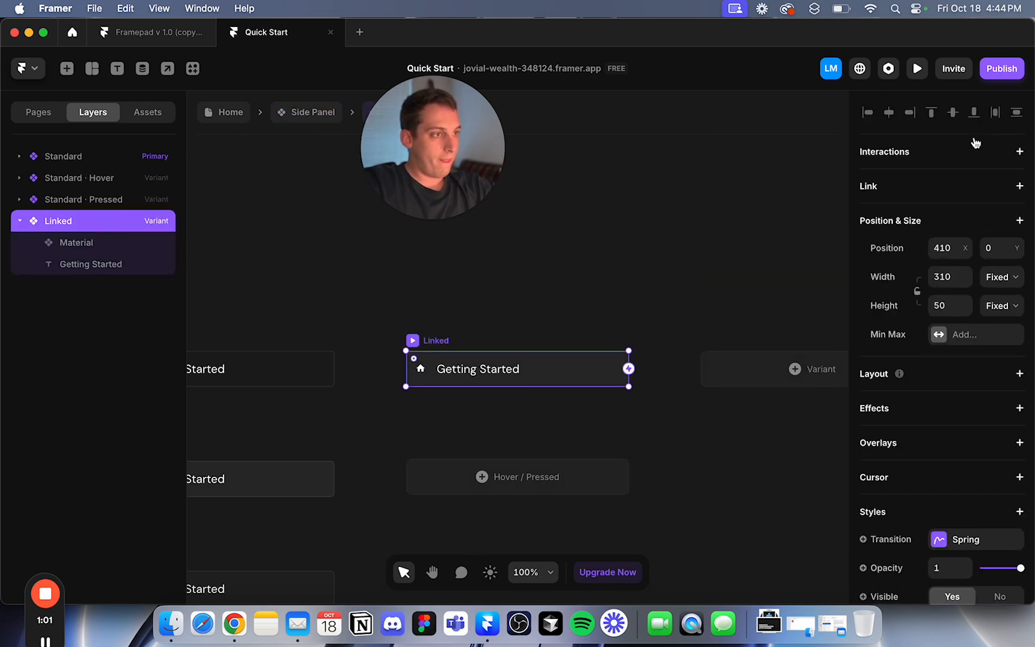
{"action": "left_click", "coordinate": [1019, 187]}
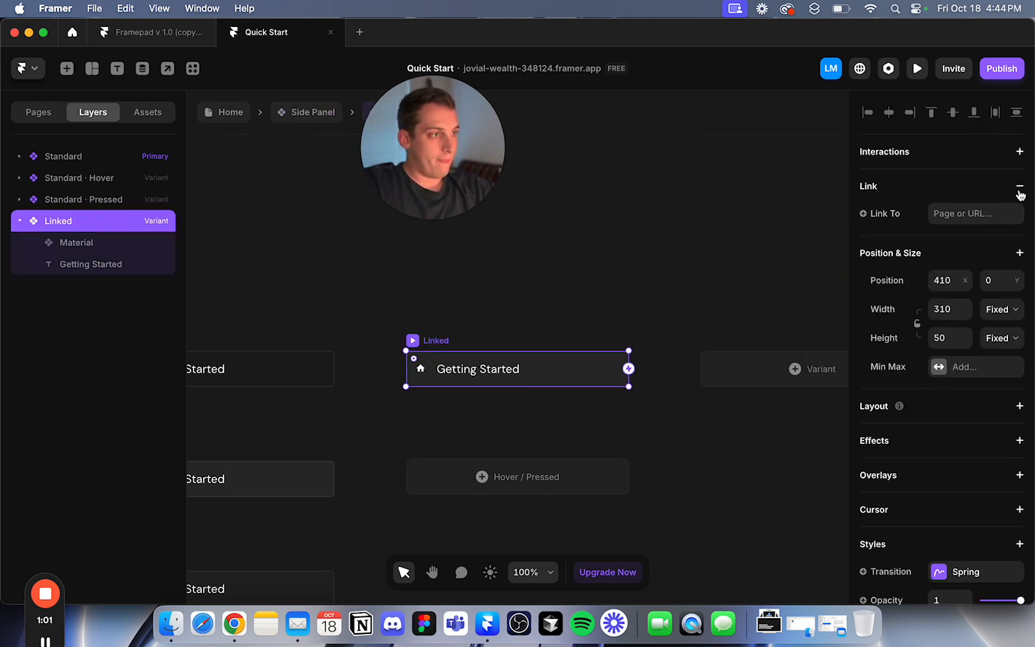
{"action": "left_click", "coordinate": [865, 214]}
{"action": "left_click", "coordinate": [885, 276]}
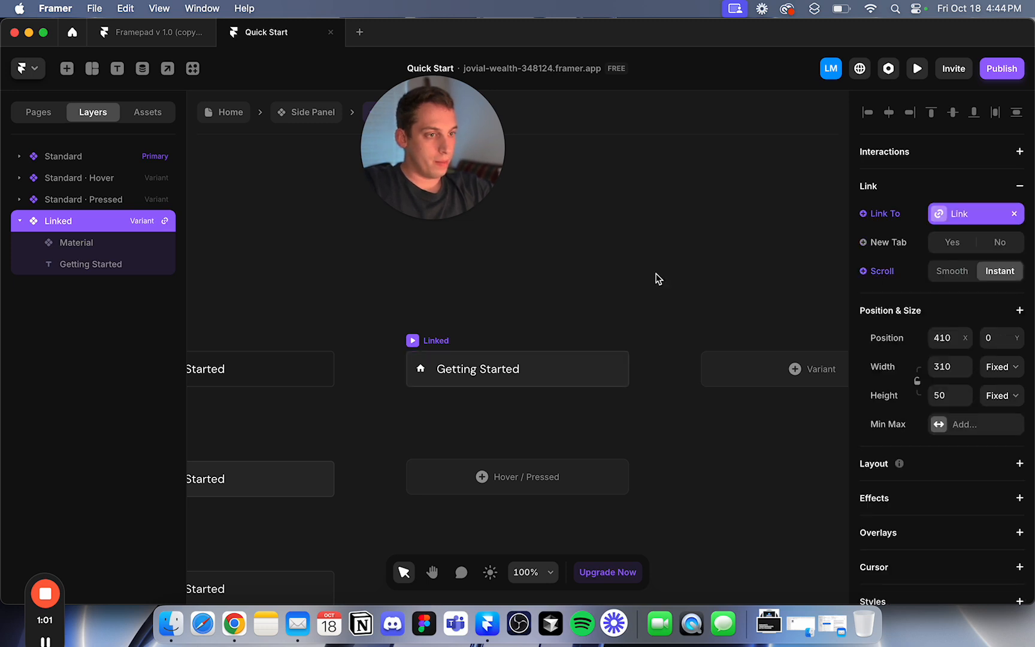
Add a link to the Nav Item's Standard primary variant and expose its destination as a separate new component variable.
{"action": "scroll", "coordinate": [397, 272], "scroll_direction": "left", "scroll_amount": 5}
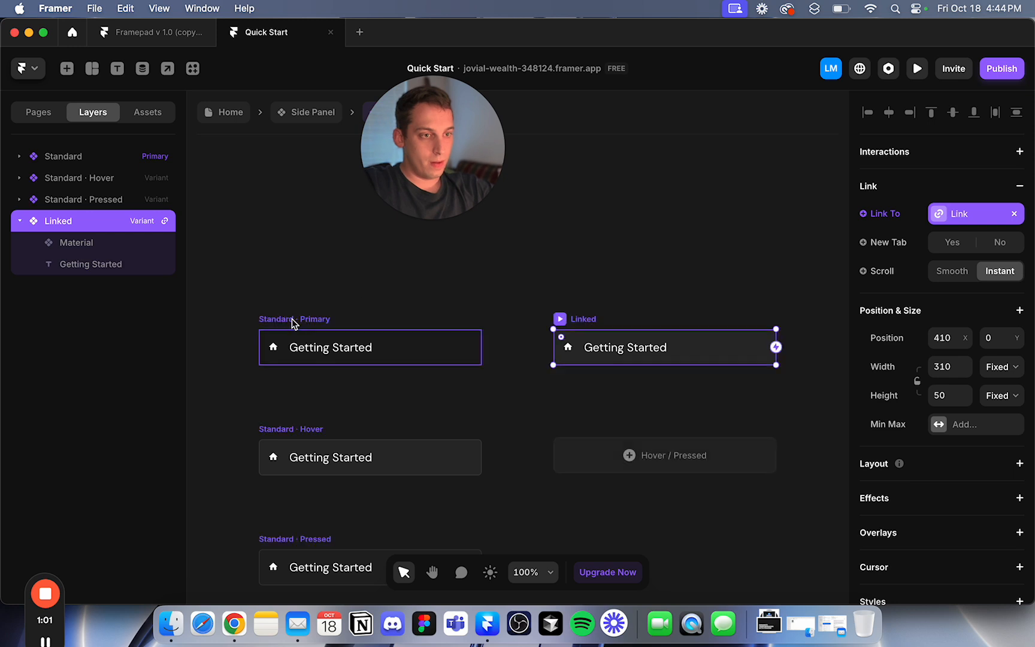
{"action": "left_click", "coordinate": [292, 319]}
{"action": "left_click", "coordinate": [1019, 185]}
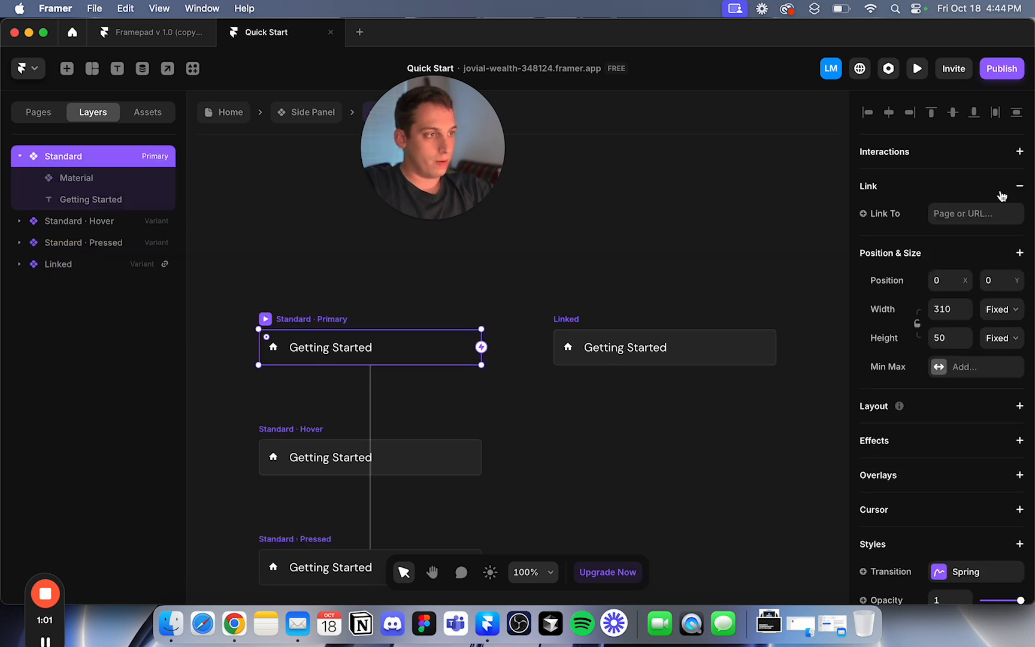
{"action": "left_click", "coordinate": [885, 215]}
{"action": "left_click", "coordinate": [887, 274]}
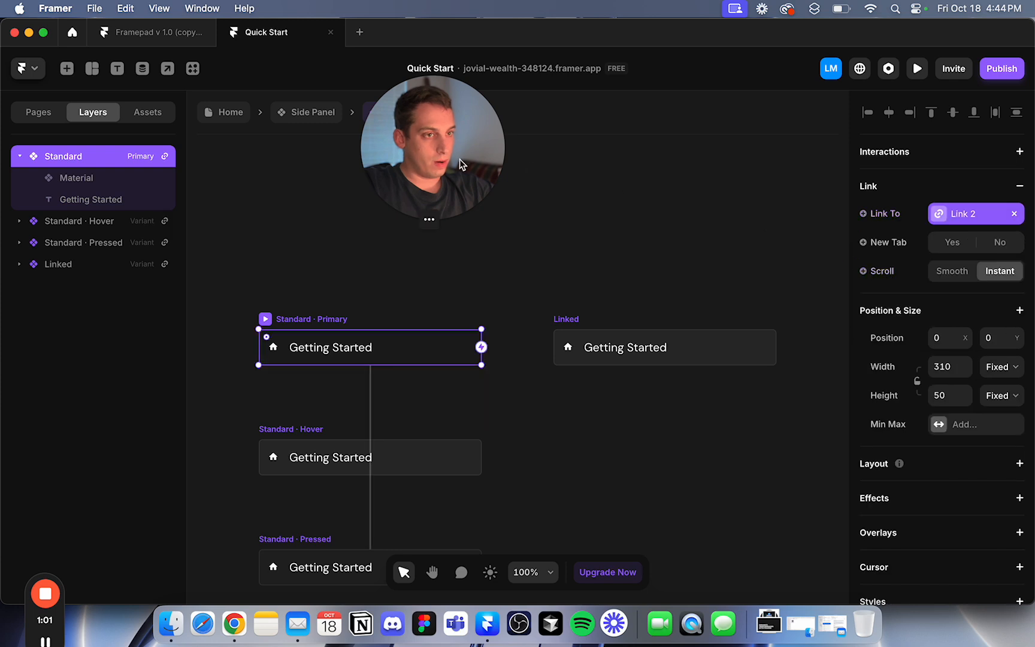
Return to the Side Panel component and set the First step item's Link to Home in the primary variant.
{"action": "left_click", "coordinate": [286, 112]}
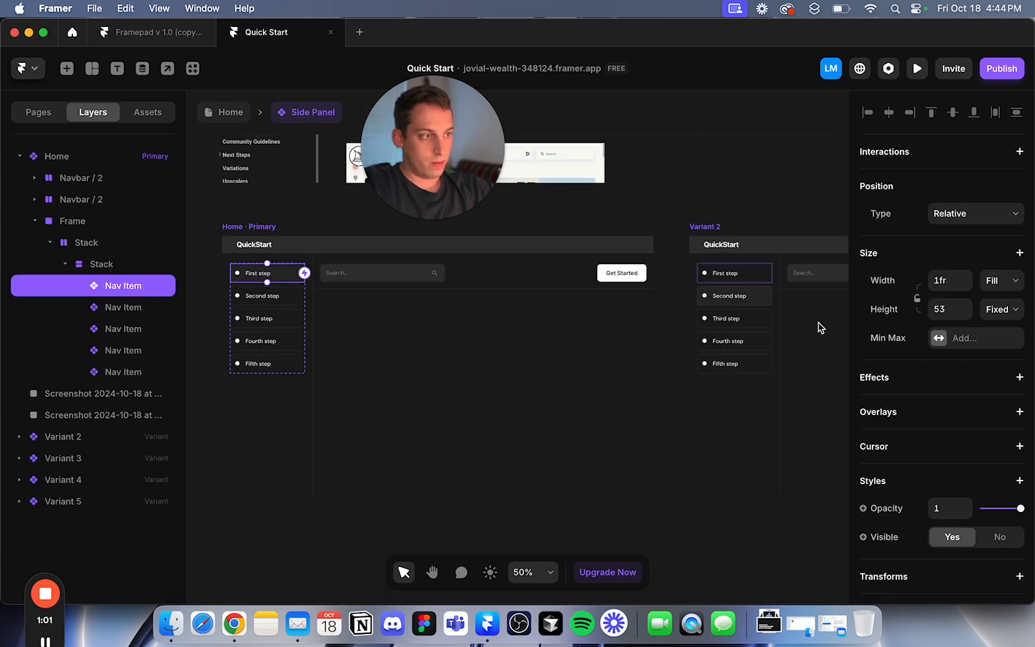
{"action": "scroll", "coordinate": [899, 359], "scroll_direction": "down", "scroll_amount": 5}
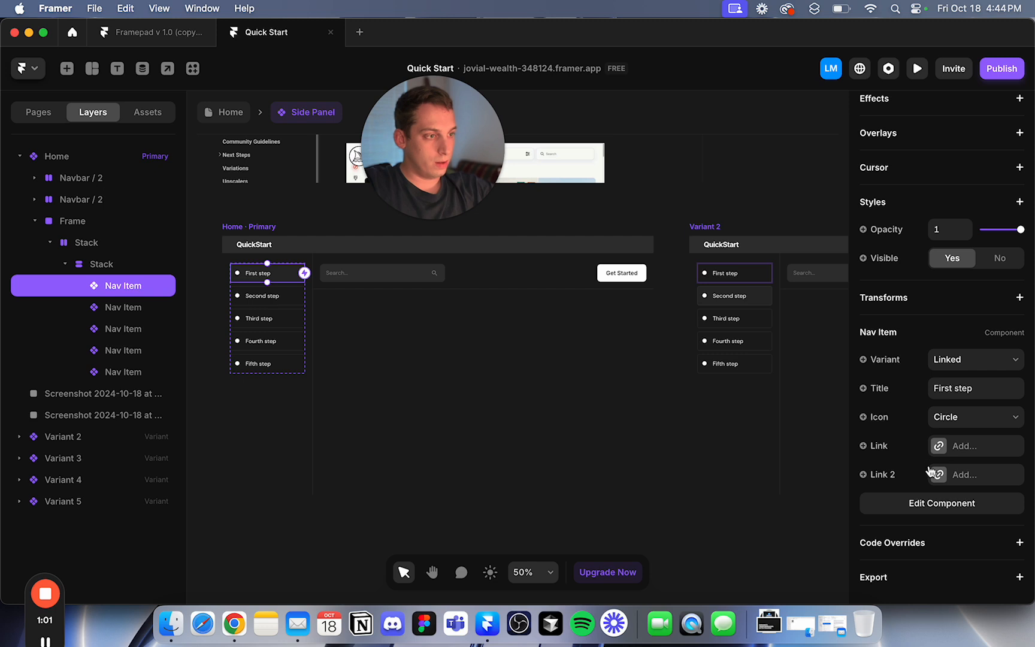
{"action": "left_click", "coordinate": [939, 446]}
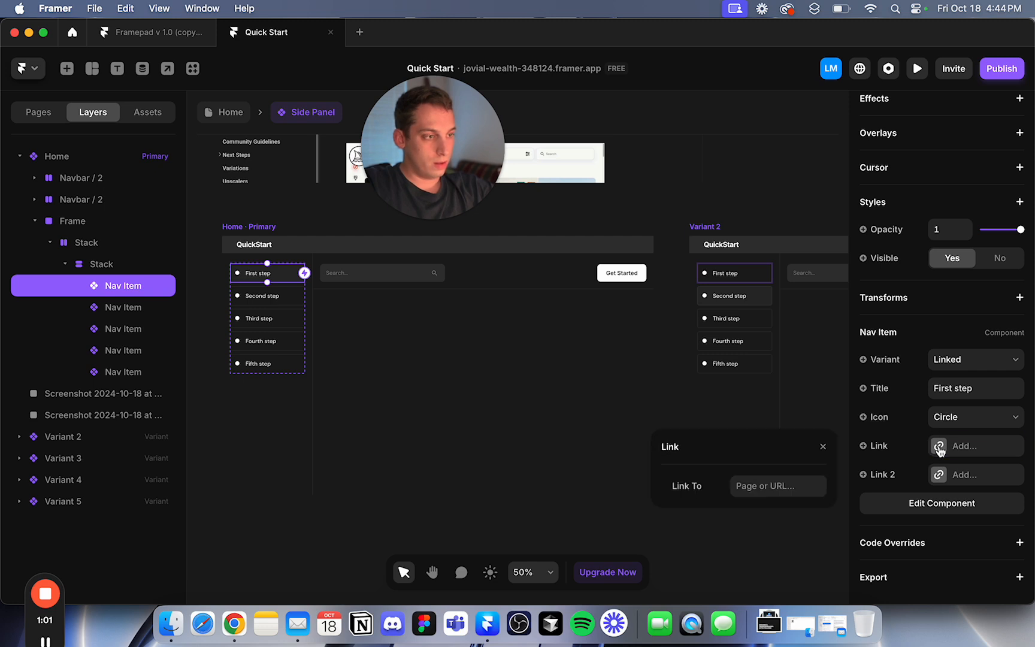
{"action": "left_click", "coordinate": [783, 485]}
{"action": "left_click", "coordinate": [774, 360]}
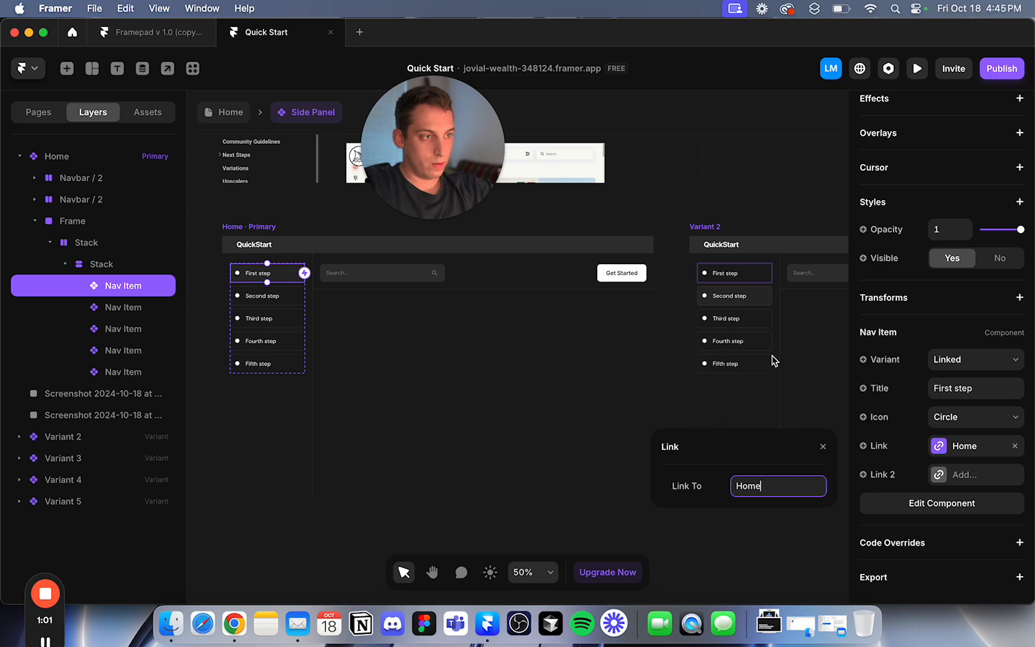
{"action": "left_click", "coordinate": [738, 279]}
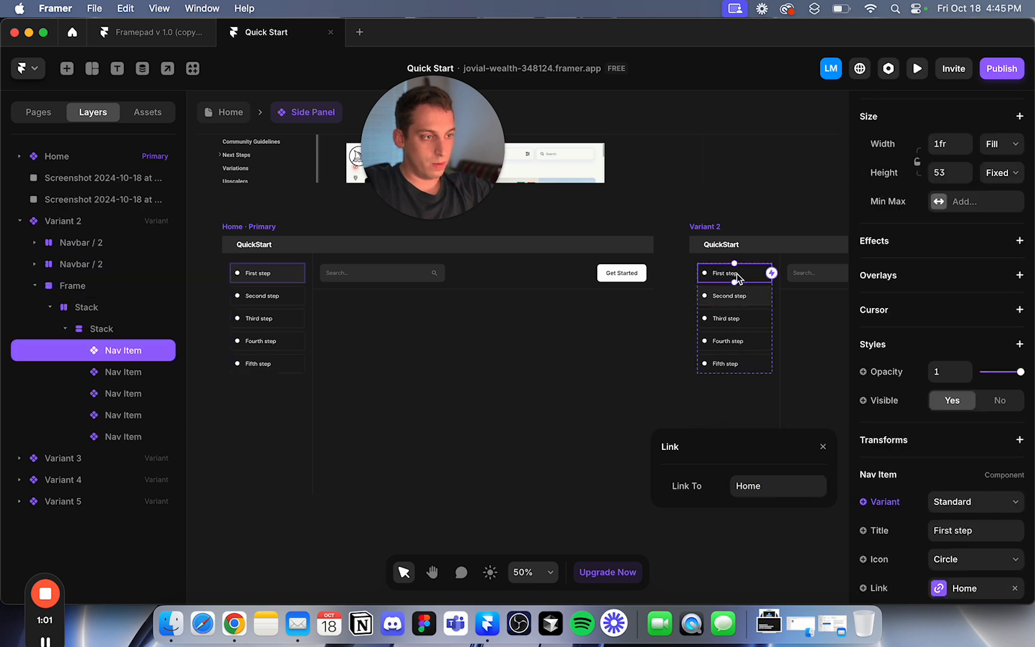
In the primary variant, set the Link of the Second step item to /2 and of the Third step item to /3.
{"action": "left_click", "coordinate": [266, 295]}
{"action": "left_click", "coordinate": [769, 488]}
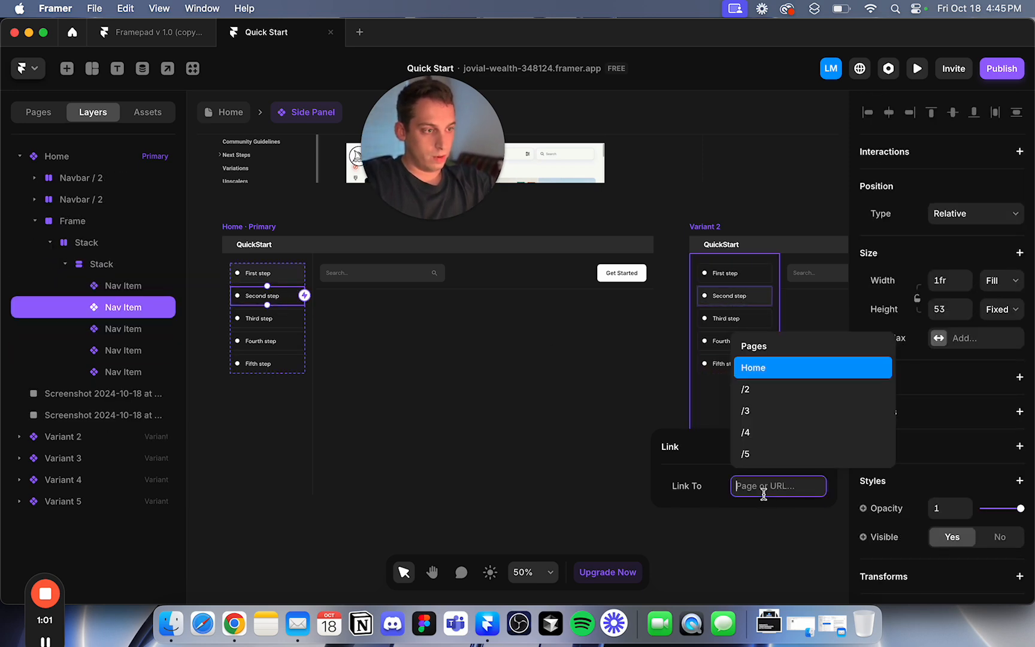
{"action": "left_click", "coordinate": [772, 394]}
{"action": "left_click", "coordinate": [263, 318]}
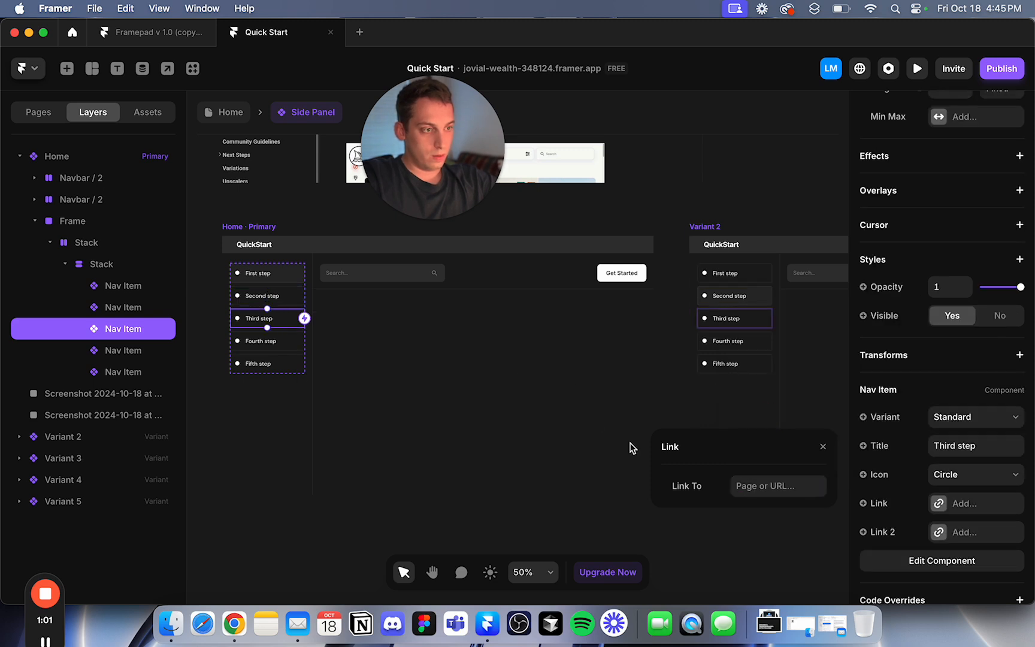
{"action": "left_click", "coordinate": [771, 486]}
{"action": "left_click", "coordinate": [767, 412]}
In the primary variant, set the Link of the Fourth step item to /4 and of the Fifth step item to /5.
{"action": "left_click", "coordinate": [263, 341]}
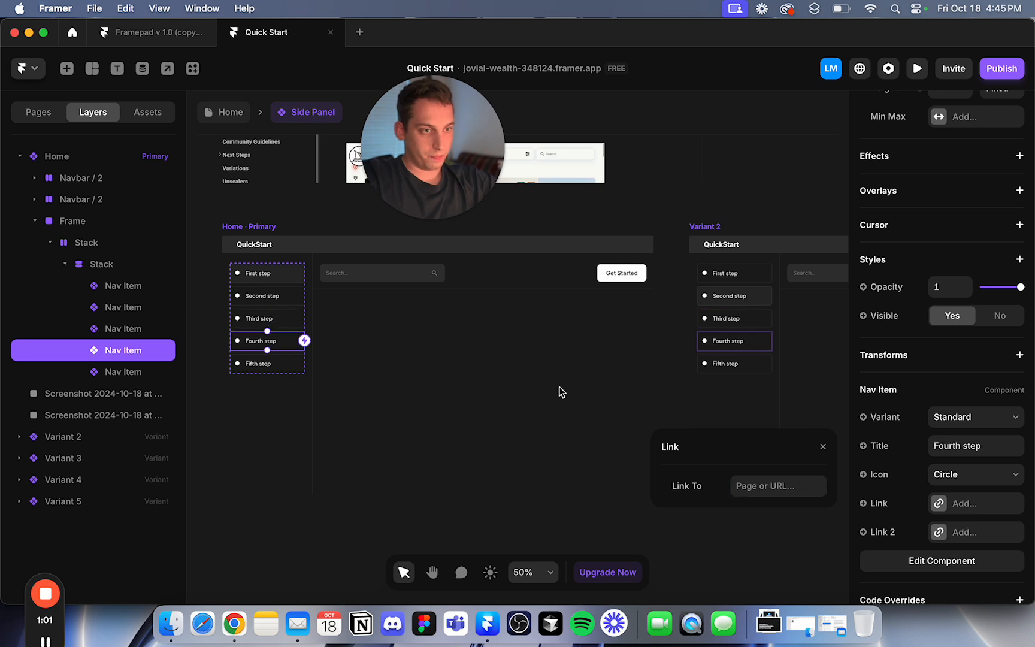
{"action": "left_click", "coordinate": [765, 488]}
{"action": "left_click", "coordinate": [760, 433]}
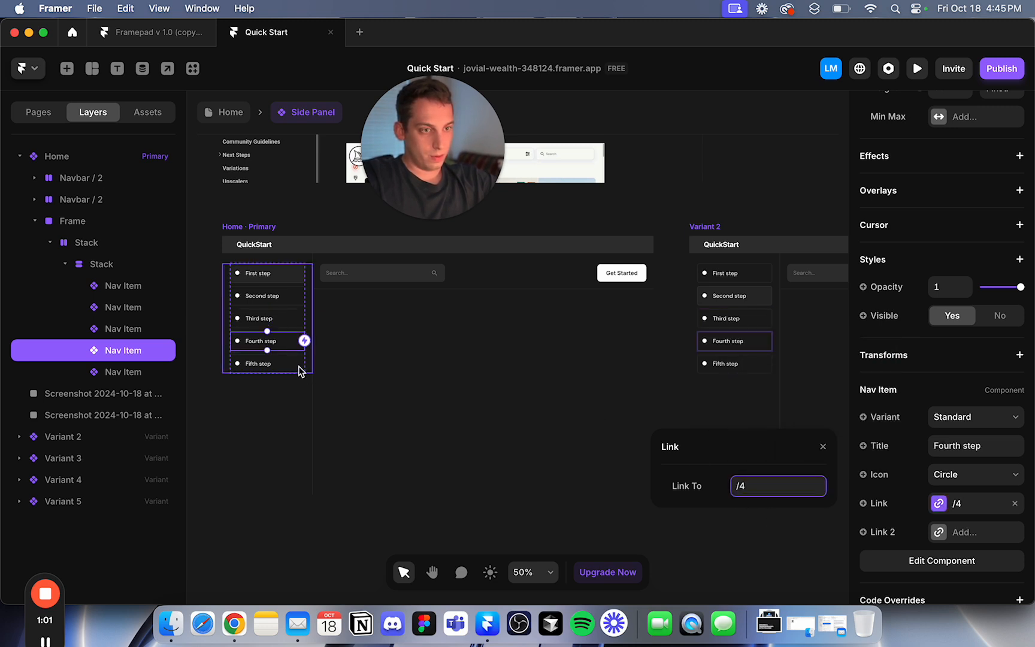
{"action": "left_click", "coordinate": [292, 366]}
{"action": "left_click", "coordinate": [790, 486]}
{"action": "left_click", "coordinate": [774, 454]}
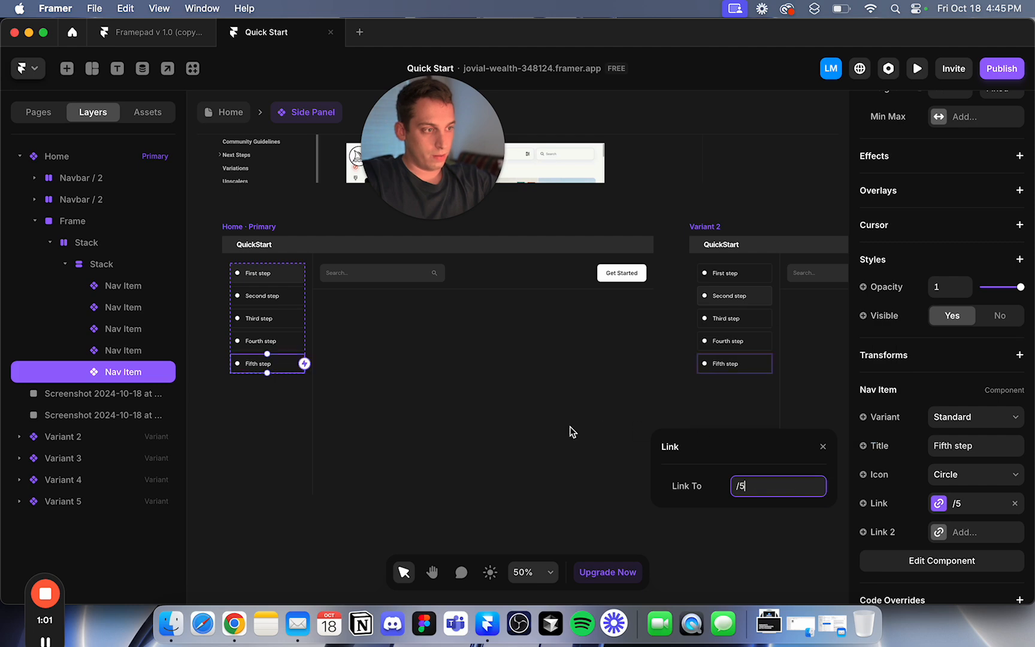
{"action": "left_click", "coordinate": [572, 432]}
Publish the site update and reload the live site in Chrome to check the navigation links.
{"action": "left_click", "coordinate": [267, 352]}
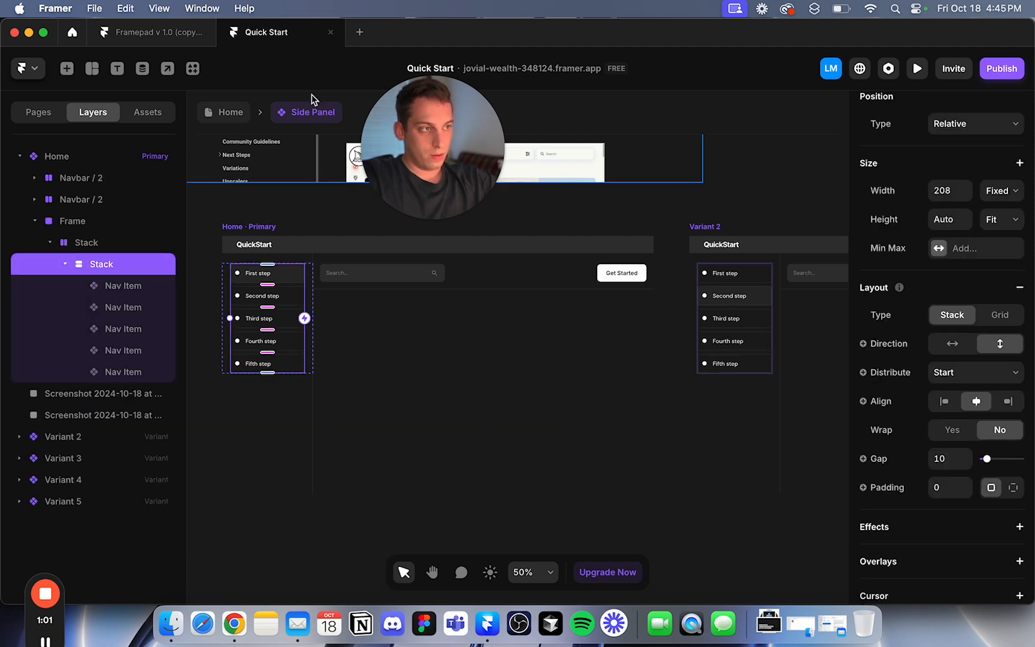
{"action": "left_click", "coordinate": [1001, 68]}
{"action": "left_click", "coordinate": [897, 204]}
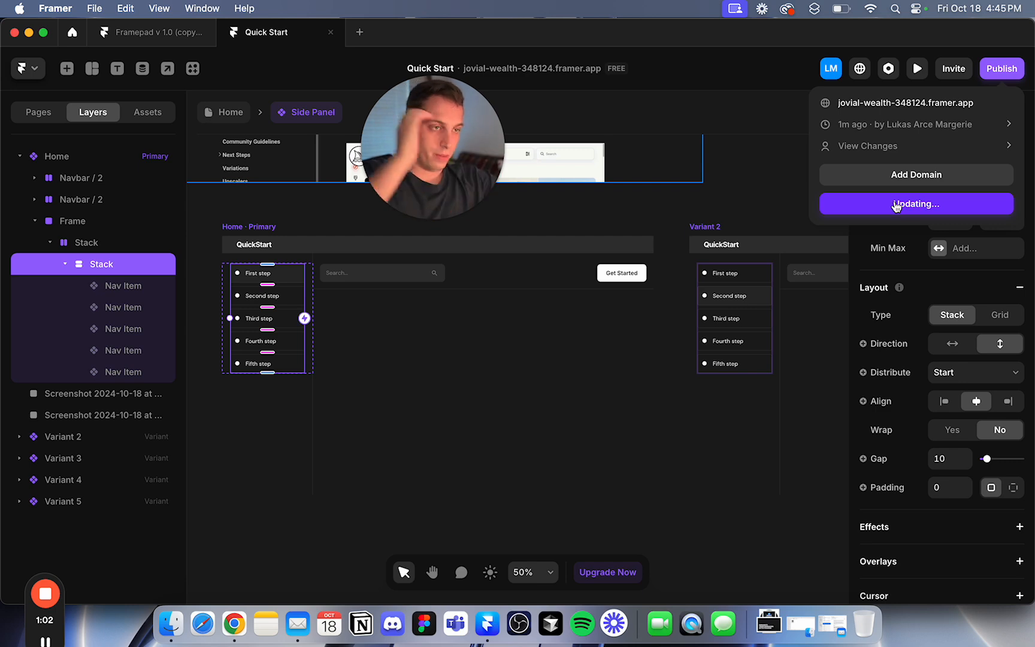
{"action": "left_click", "coordinate": [235, 623]}
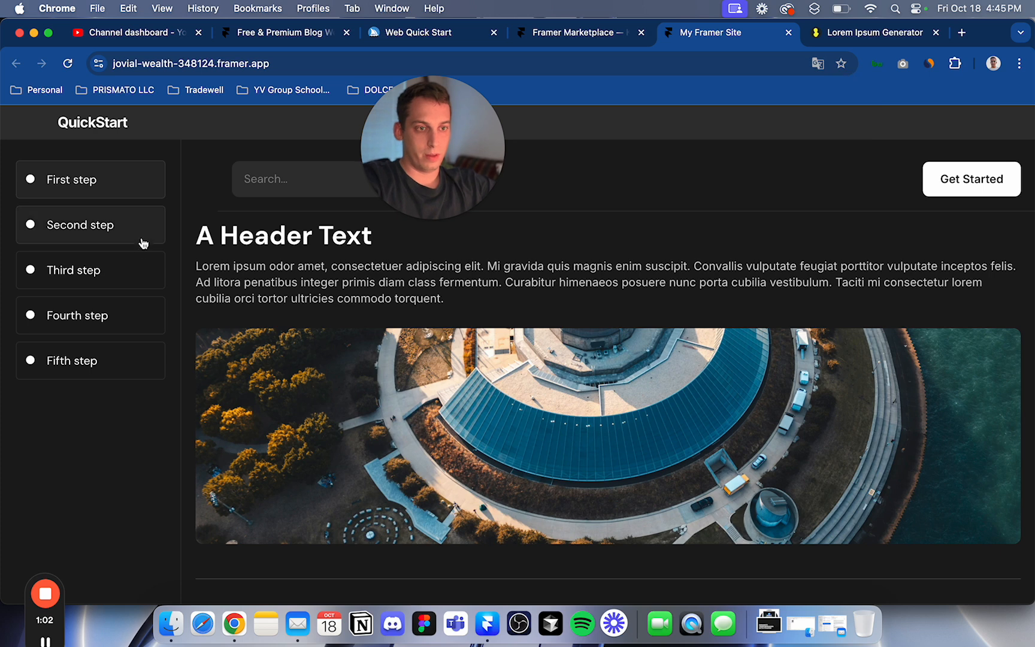
{"action": "key", "text": "super+r"}
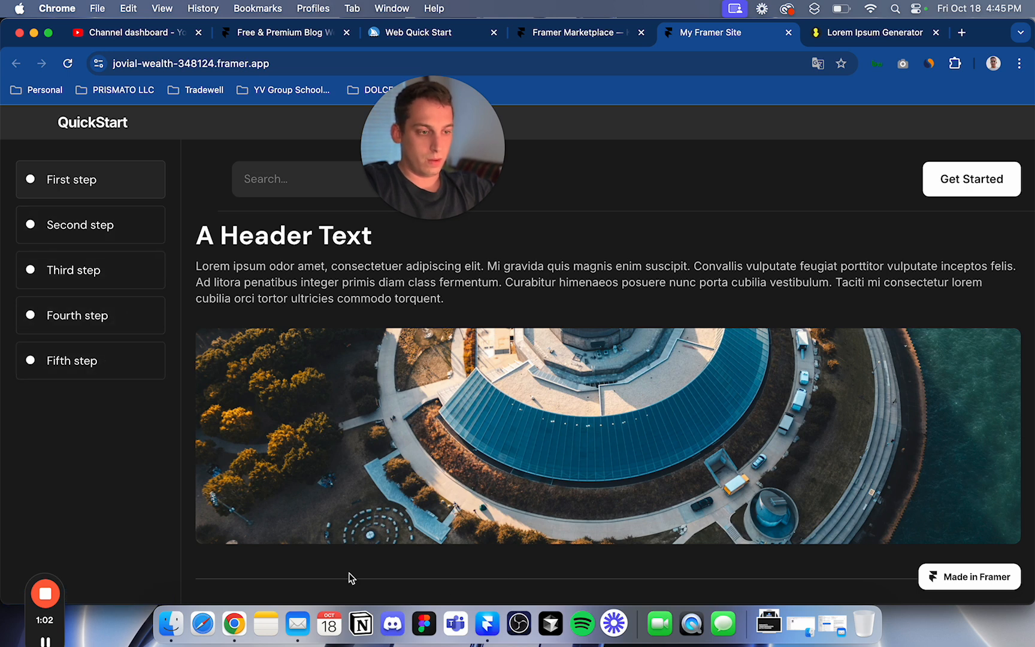
Switch back to Framer and set the primary variant's First step item's Link 2 to Home.
{"action": "left_click", "coordinate": [486, 623]}
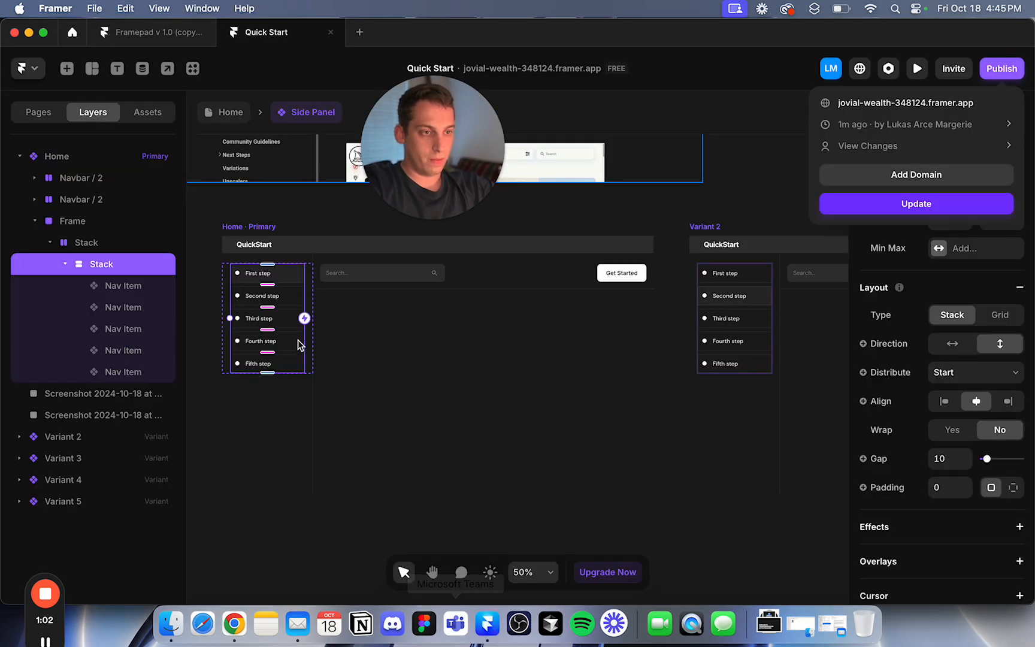
{"action": "left_click", "coordinate": [632, 327]}
{"action": "left_click", "coordinate": [739, 319]}
{"action": "left_click", "coordinate": [253, 302]}
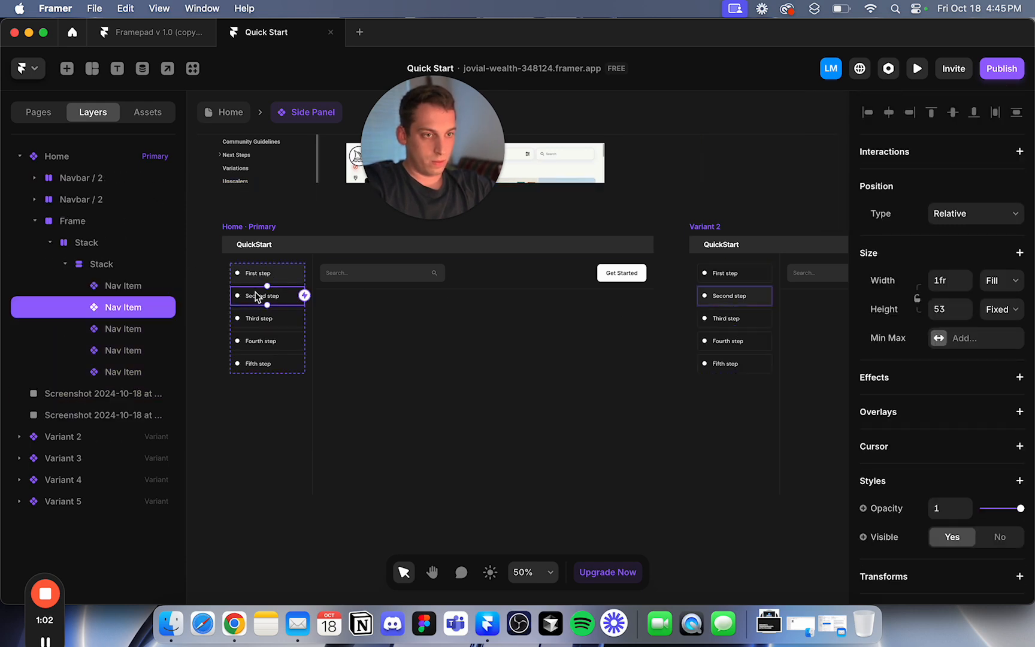
{"action": "left_click", "coordinate": [268, 273]}
{"action": "left_click", "coordinate": [946, 475]}
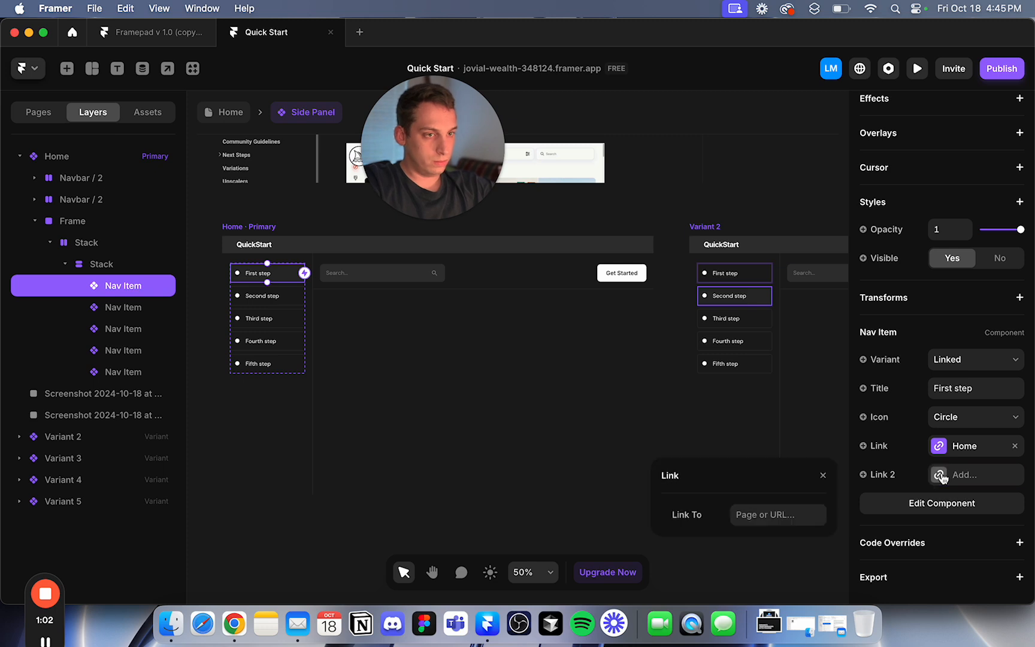
{"action": "left_click", "coordinate": [797, 507]}
{"action": "left_click", "coordinate": [778, 399]}
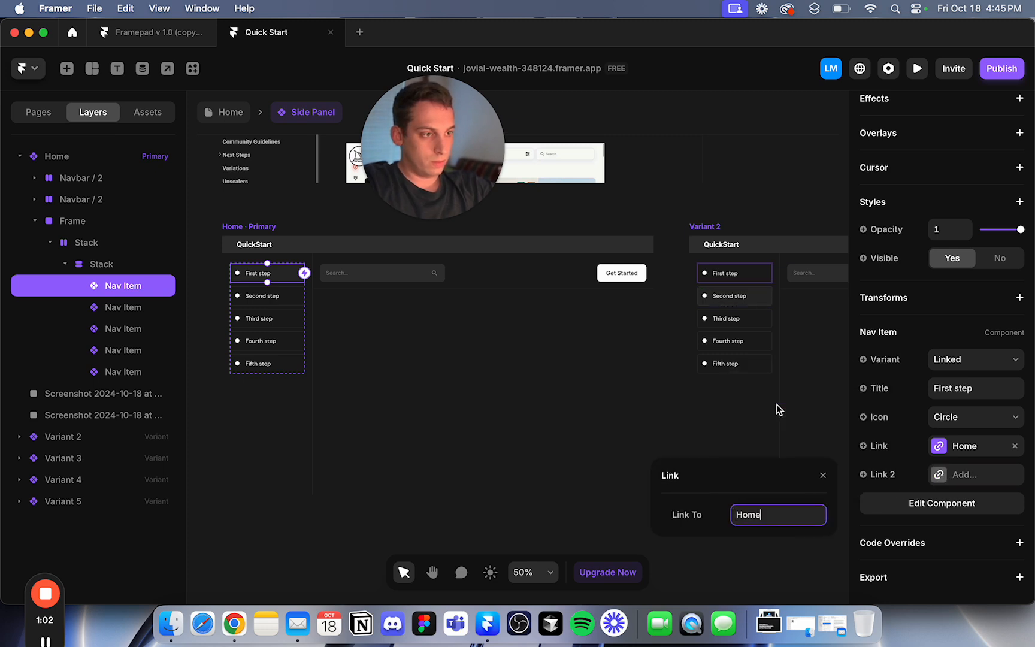
In the primary variant, set Link 2 of the Second step item to /2 and of the Third step item to /3.
{"action": "left_click", "coordinate": [253, 293]}
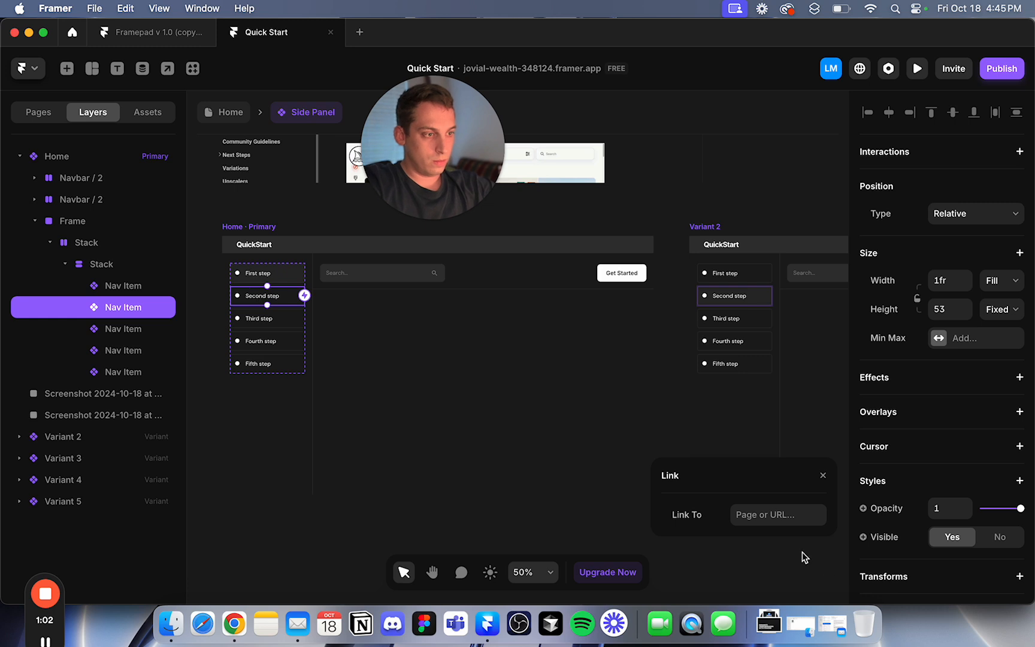
{"action": "left_click", "coordinate": [772, 515]}
{"action": "left_click", "coordinate": [776, 423]}
{"action": "left_click", "coordinate": [283, 322]}
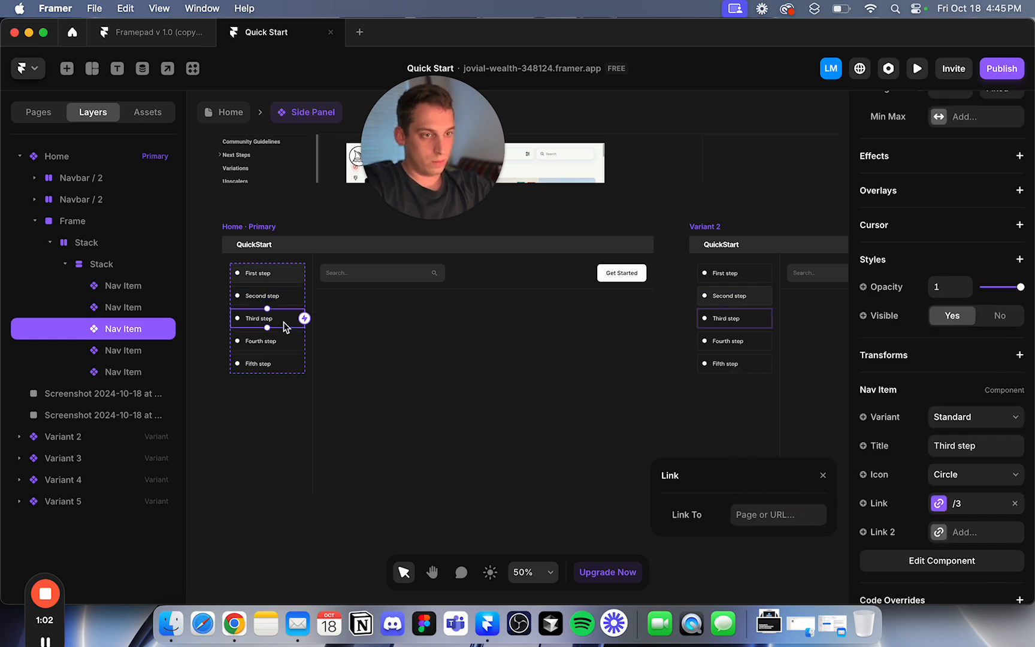
{"action": "left_click", "coordinate": [790, 515]}
{"action": "left_click", "coordinate": [779, 443]}
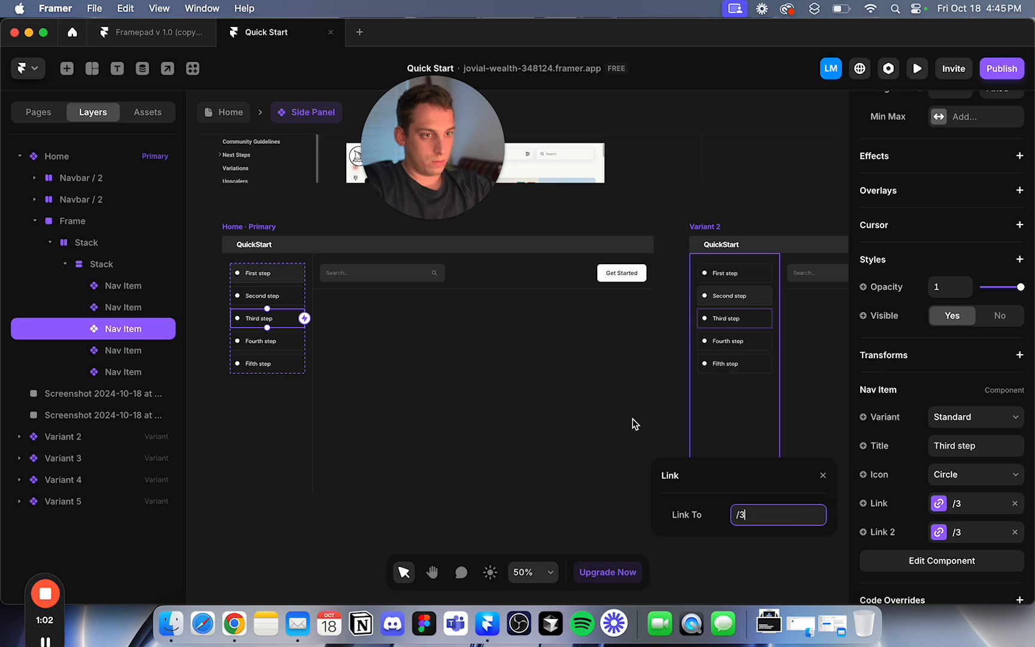
In the primary variant, set Link 2 of the Fourth step item to /4 and of the Fifth step item to /5, then deselect.
{"action": "left_click", "coordinate": [281, 346]}
{"action": "left_click", "coordinate": [742, 512]}
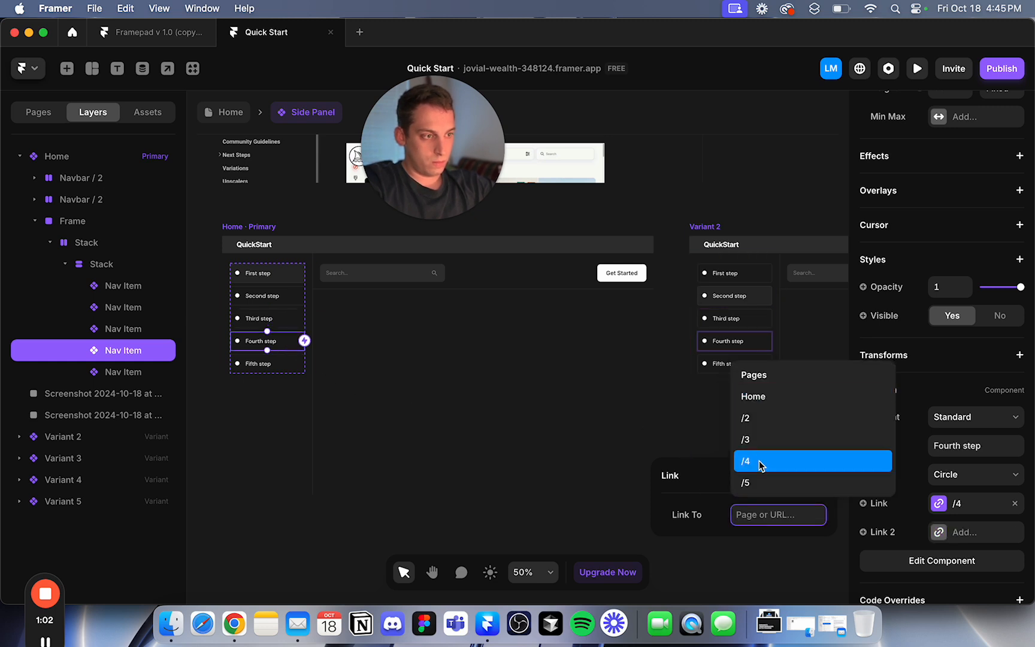
{"action": "left_click", "coordinate": [757, 460]}
{"action": "left_click", "coordinate": [287, 364]}
{"action": "left_click", "coordinate": [765, 515]}
{"action": "left_click", "coordinate": [764, 482]}
{"action": "left_click", "coordinate": [549, 457]}
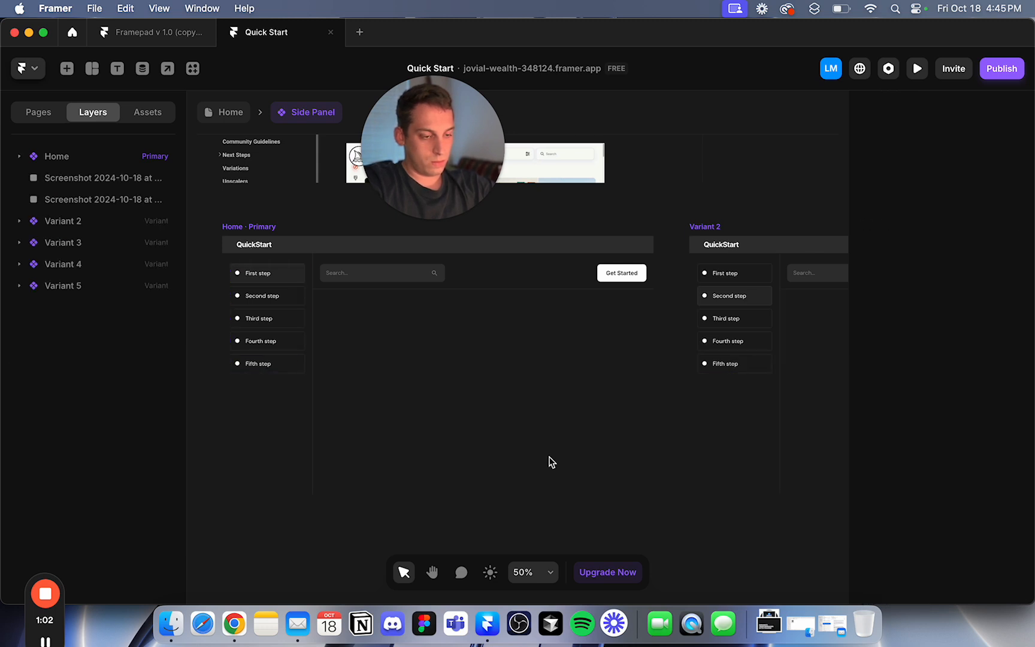
Publish the site update, return to the Home page, and switch to the live site in Chrome.
{"action": "left_click", "coordinate": [1001, 68]}
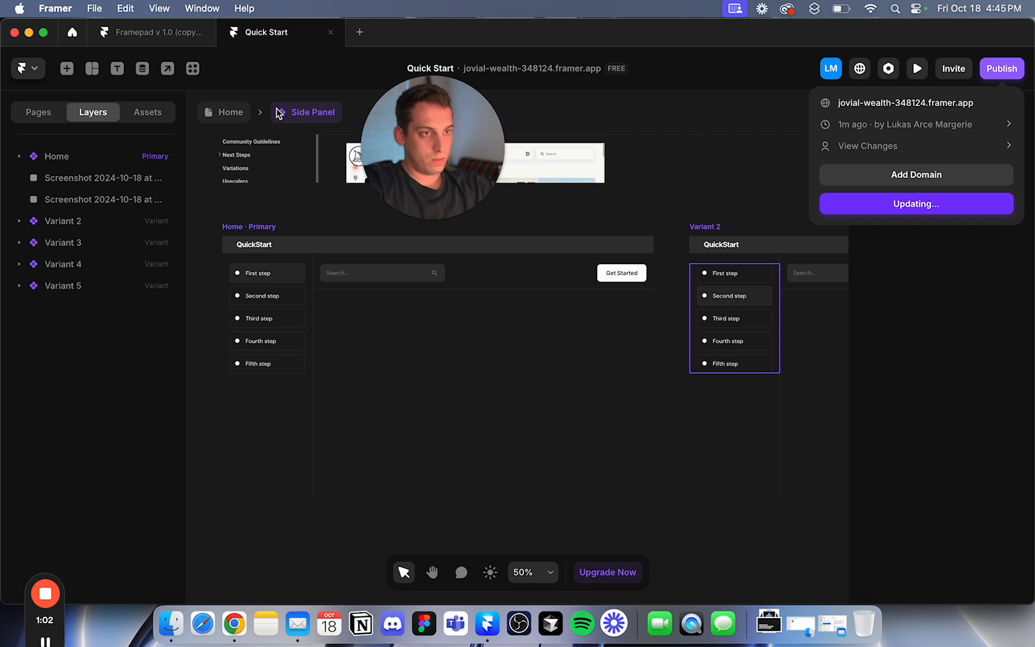
{"action": "left_click", "coordinate": [231, 113]}
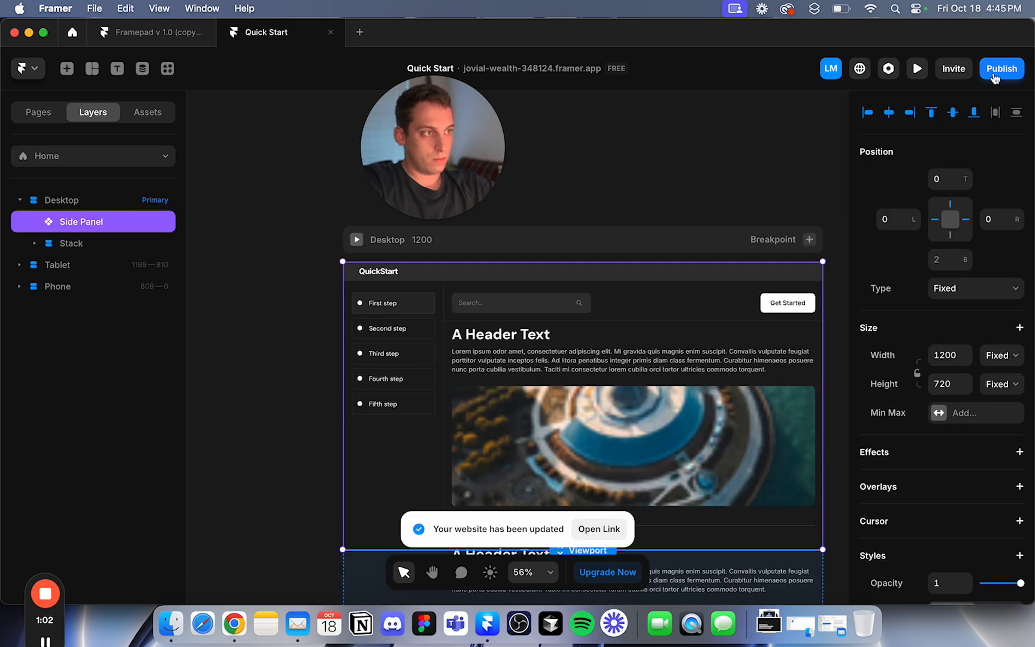
{"action": "left_click", "coordinate": [995, 76]}
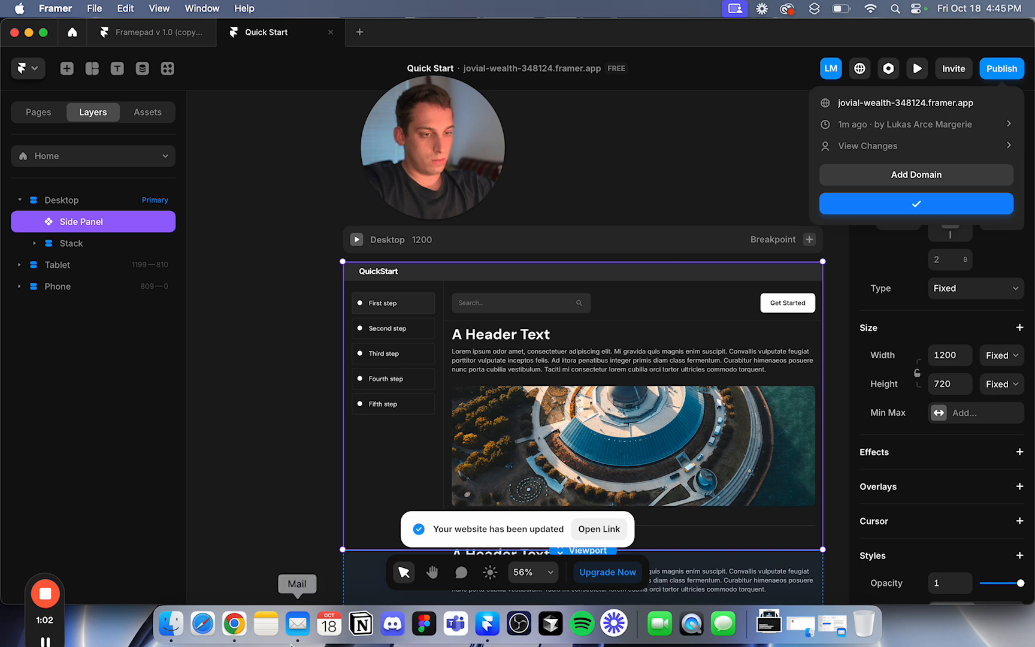
{"action": "left_click", "coordinate": [234, 624]}
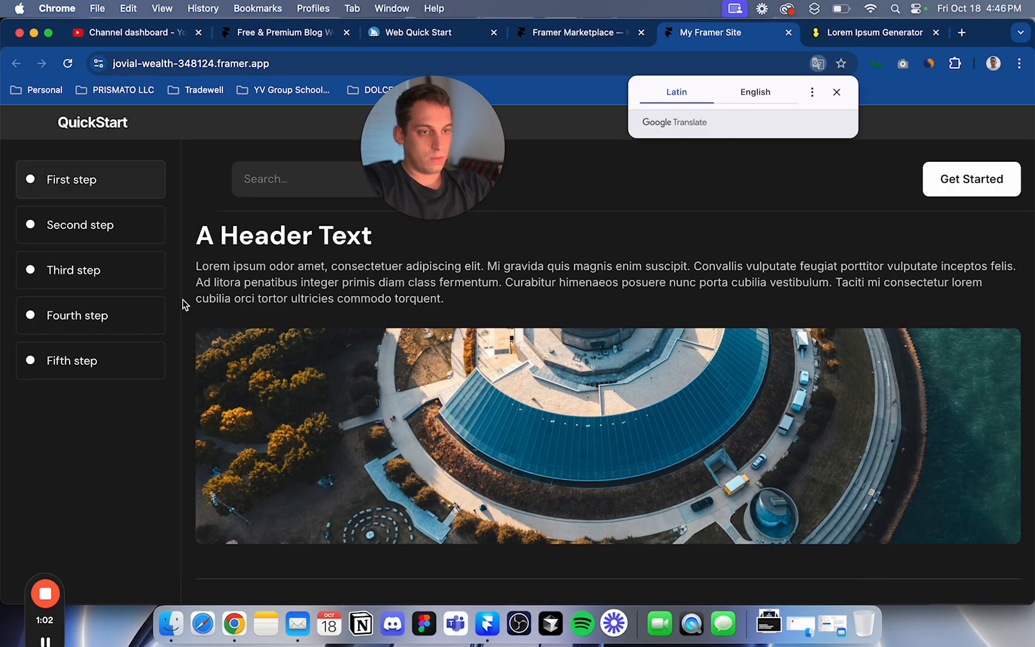
Test the live site's sidebar links by opening the second, third, fourth and fifth step pages.
{"action": "left_click", "coordinate": [131, 233]}
{"action": "left_click", "coordinate": [118, 272]}
{"action": "left_click", "coordinate": [120, 323]}
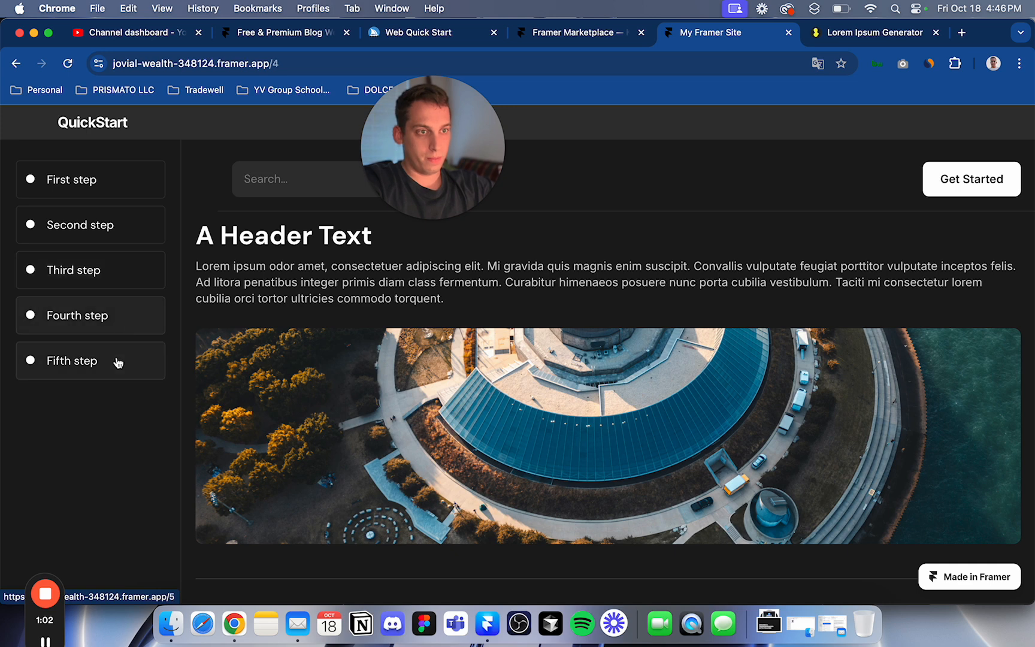
{"action": "left_click", "coordinate": [95, 224]}
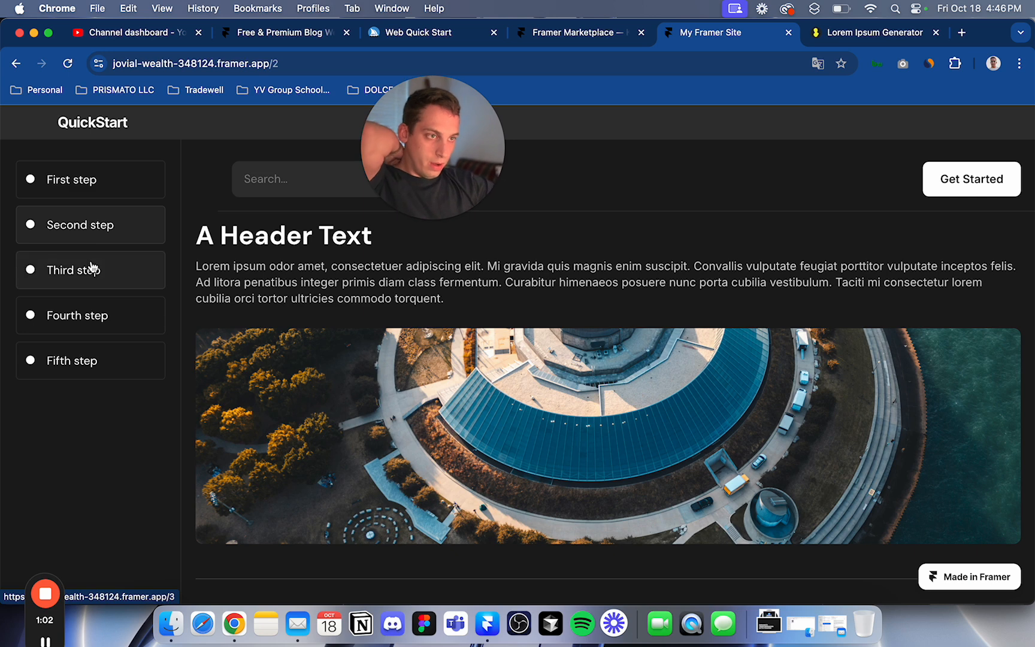
{"action": "left_click", "coordinate": [117, 348]}
{"action": "left_click", "coordinate": [117, 223]}
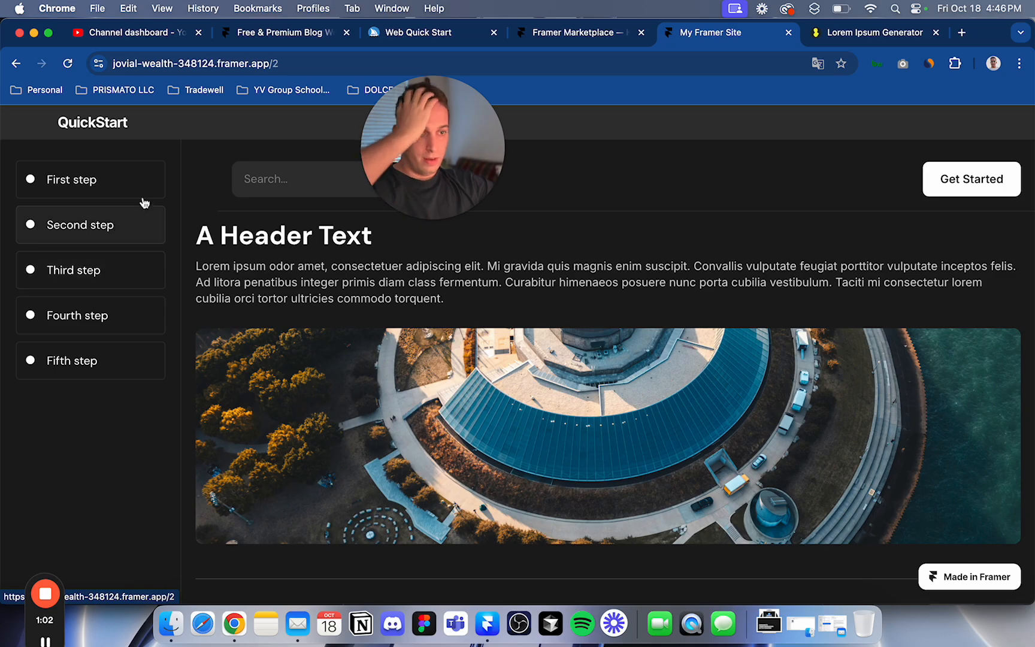
Examine how the content of the live /2 page passes behind the fixed search bar and sidebar.
{"action": "scroll", "coordinate": [230, 274], "scroll_direction": "down", "scroll_amount": 8}
{"action": "scroll", "coordinate": [230, 273], "scroll_direction": "up", "scroll_amount": 10}
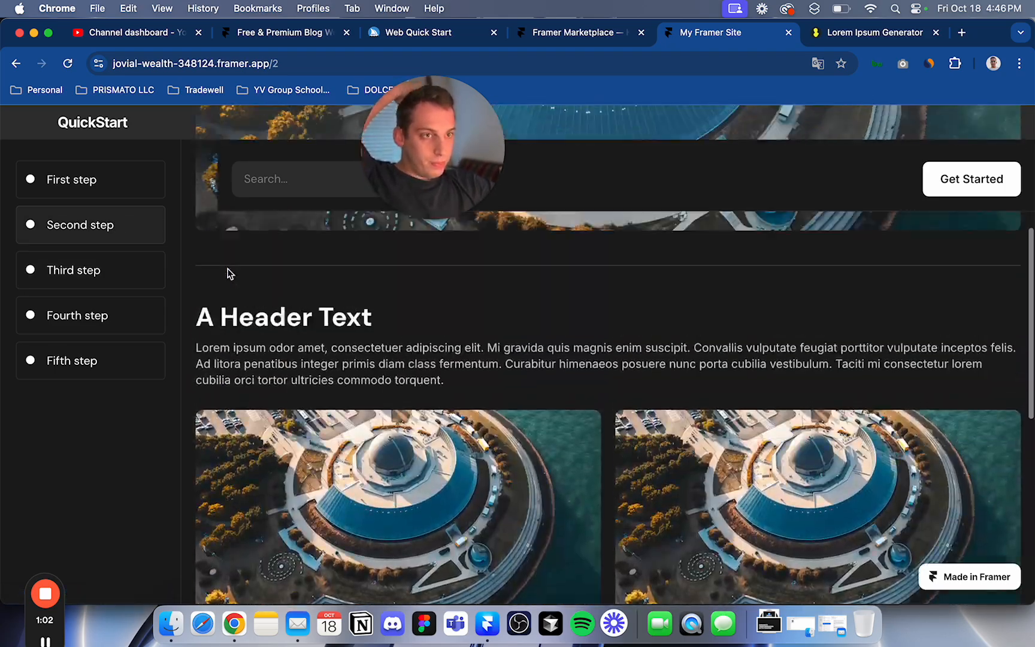
{"action": "scroll", "coordinate": [228, 198], "scroll_direction": "down", "scroll_amount": 5}
{"action": "scroll", "coordinate": [201, 220], "scroll_direction": "up", "scroll_amount": 5}
{"action": "scroll", "coordinate": [200, 166], "scroll_direction": "down", "scroll_amount": 5}
{"action": "scroll", "coordinate": [207, 159], "scroll_direction": "down", "scroll_amount": 5}
{"action": "scroll", "coordinate": [203, 180], "scroll_direction": "up", "scroll_amount": 10}
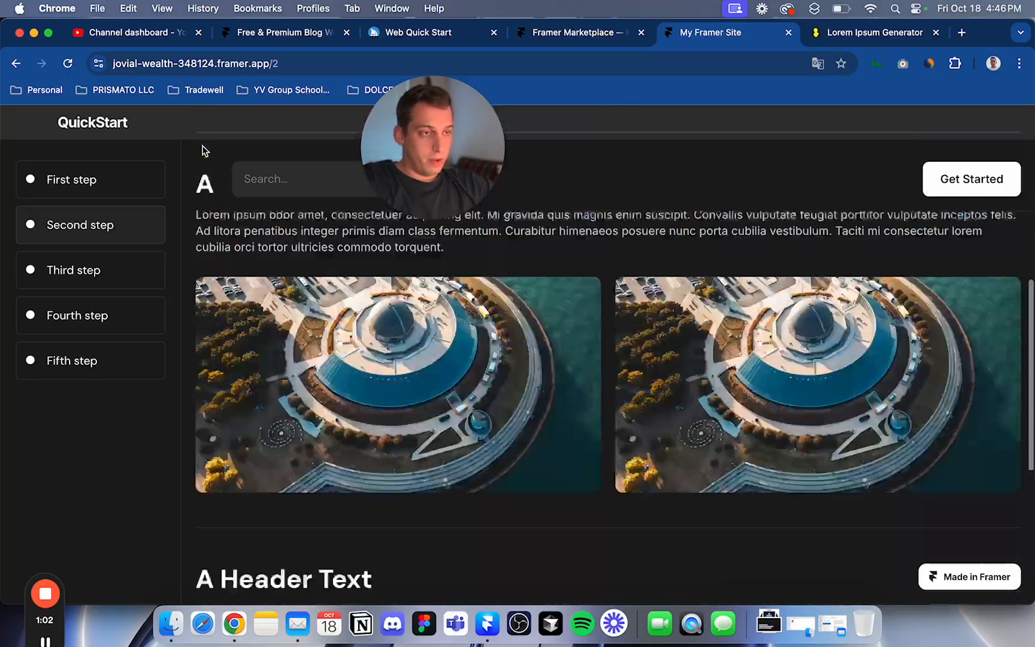
{"action": "scroll", "coordinate": [199, 249], "scroll_direction": "down", "scroll_amount": 5}
{"action": "scroll", "coordinate": [200, 248], "scroll_direction": "up", "scroll_amount": 3}
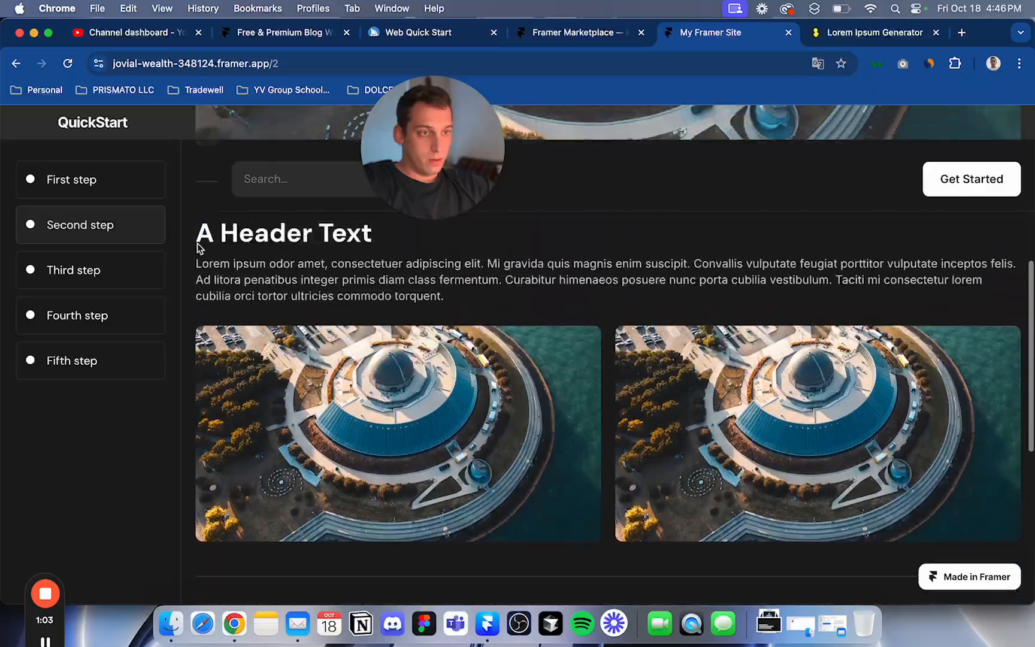
{"action": "scroll", "coordinate": [198, 247], "scroll_direction": "down", "scroll_amount": 5}
{"action": "scroll", "coordinate": [198, 248], "scroll_direction": "up", "scroll_amount": 5}
{"action": "scroll", "coordinate": [198, 248], "scroll_direction": "down", "scroll_amount": 3}
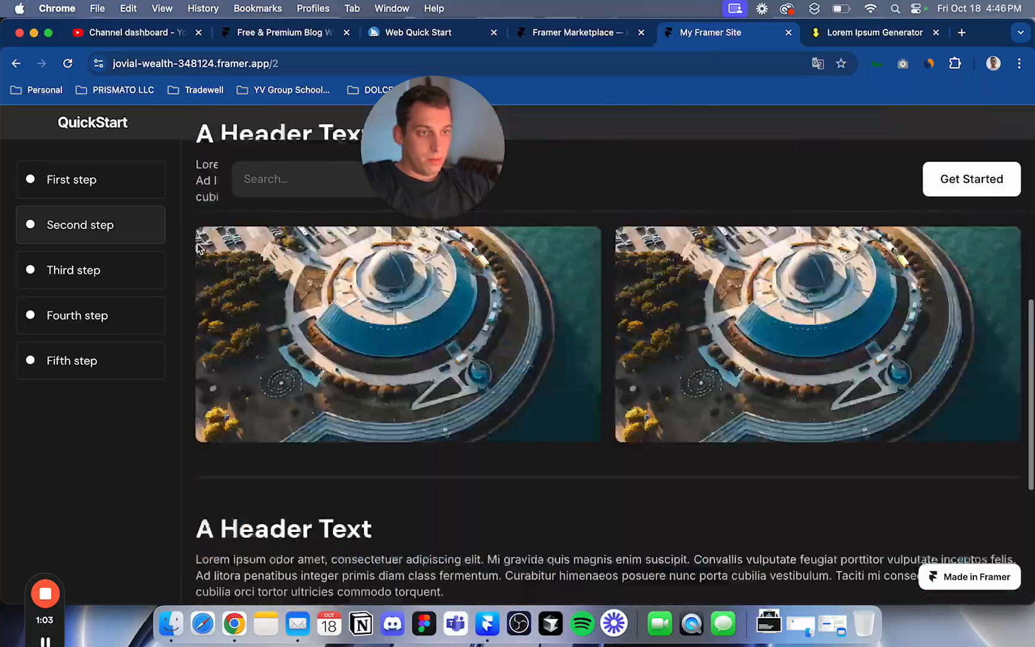
{"action": "scroll", "coordinate": [199, 247], "scroll_direction": "up", "scroll_amount": 10}
{"action": "scroll", "coordinate": [199, 247], "scroll_direction": "down", "scroll_amount": 5}
{"action": "scroll", "coordinate": [199, 248], "scroll_direction": "up", "scroll_amount": 3}
{"action": "scroll", "coordinate": [199, 247], "scroll_direction": "up", "scroll_amount": 4}
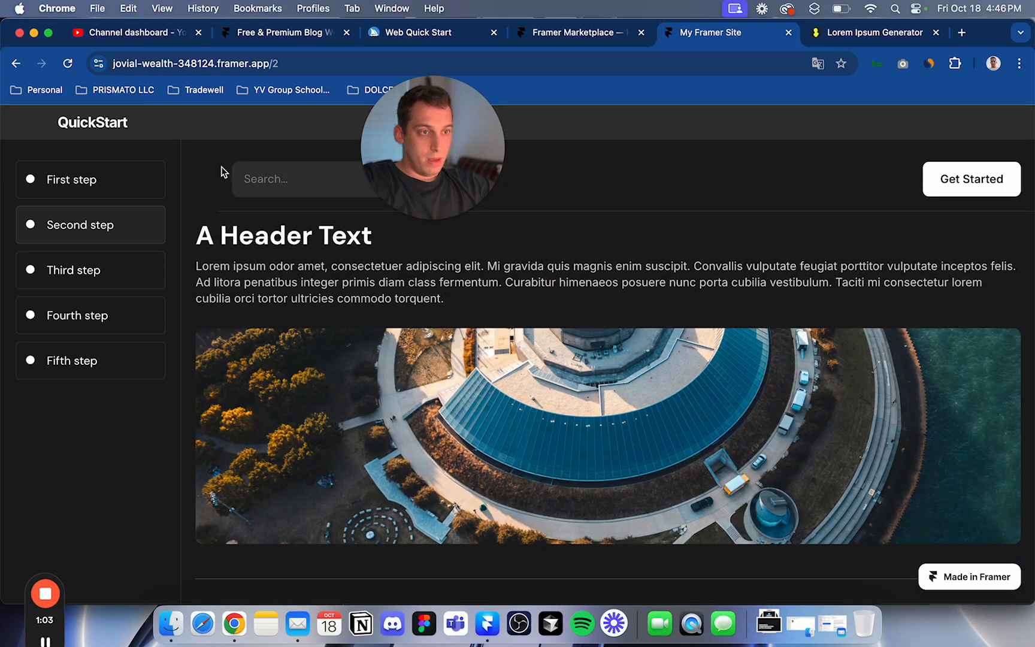
Switch back to Framer and open the Side Panel component for editing from the Home page.
{"action": "left_click", "coordinate": [487, 623]}
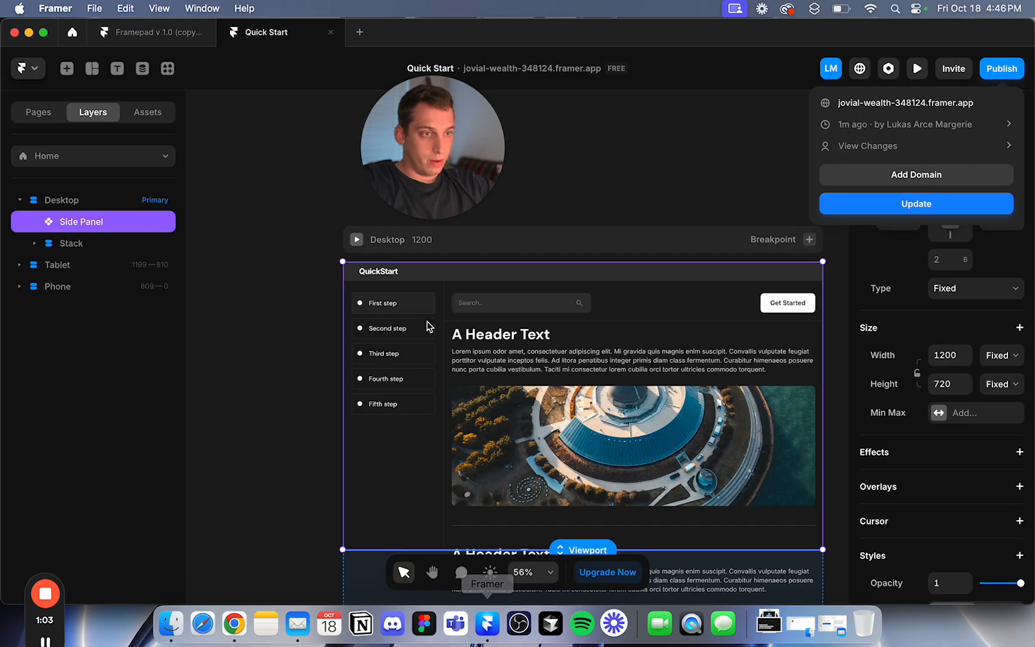
{"action": "left_click", "coordinate": [449, 310]}
{"action": "double_click", "coordinate": [456, 305]}
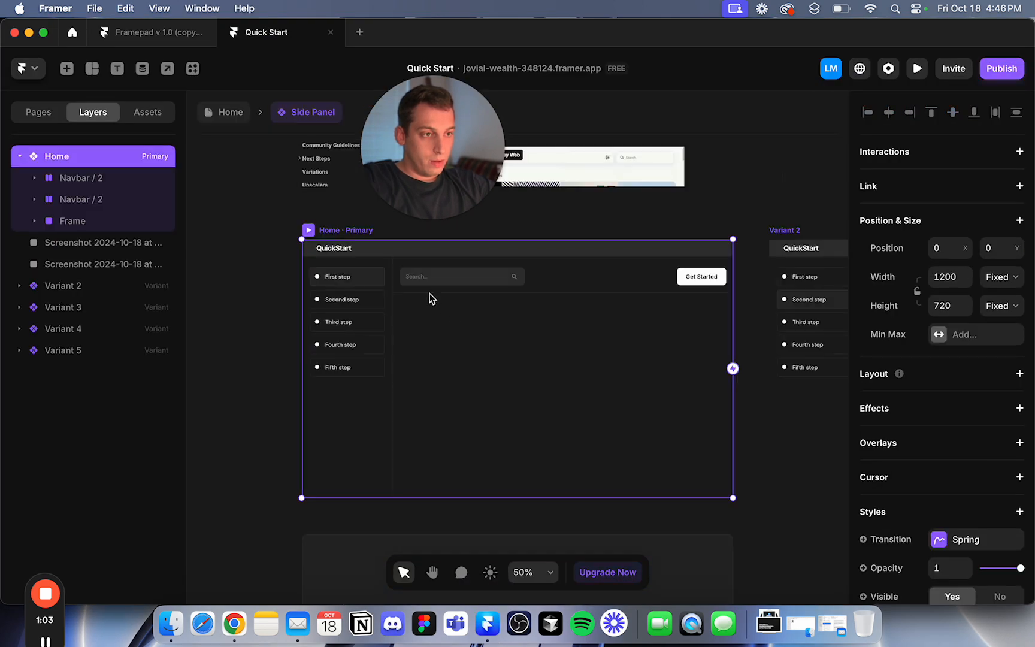
Try a 100% width on the primary variant's search navbar, and undo the width change.
{"action": "left_click", "coordinate": [399, 281]}
{"action": "scroll", "coordinate": [1026, 190], "scroll_direction": "up", "scroll_amount": 10}
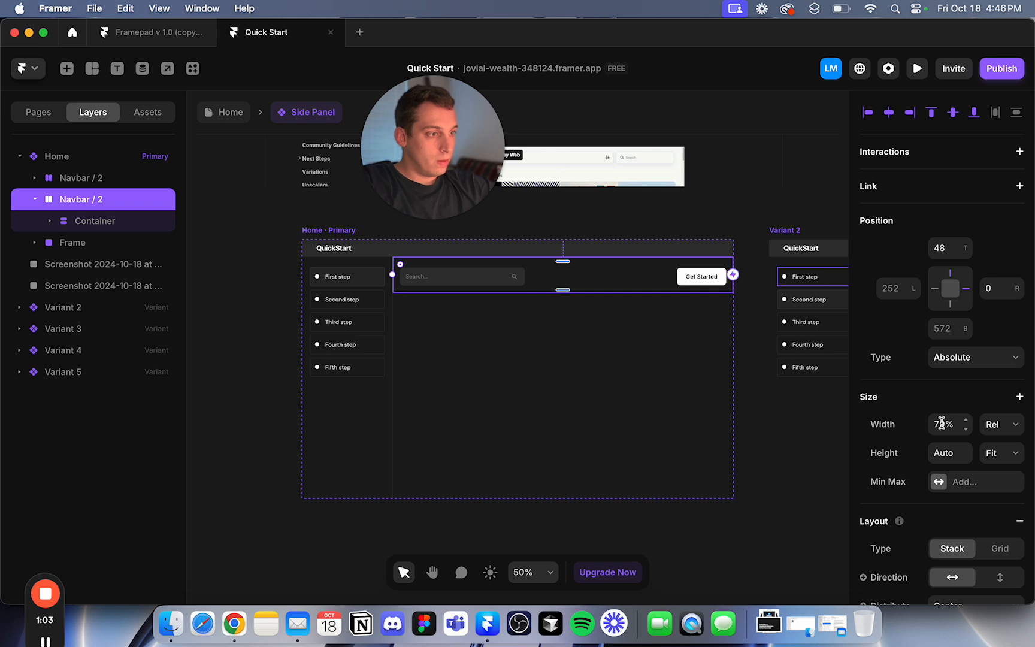
{"action": "type", "text": "100%"}
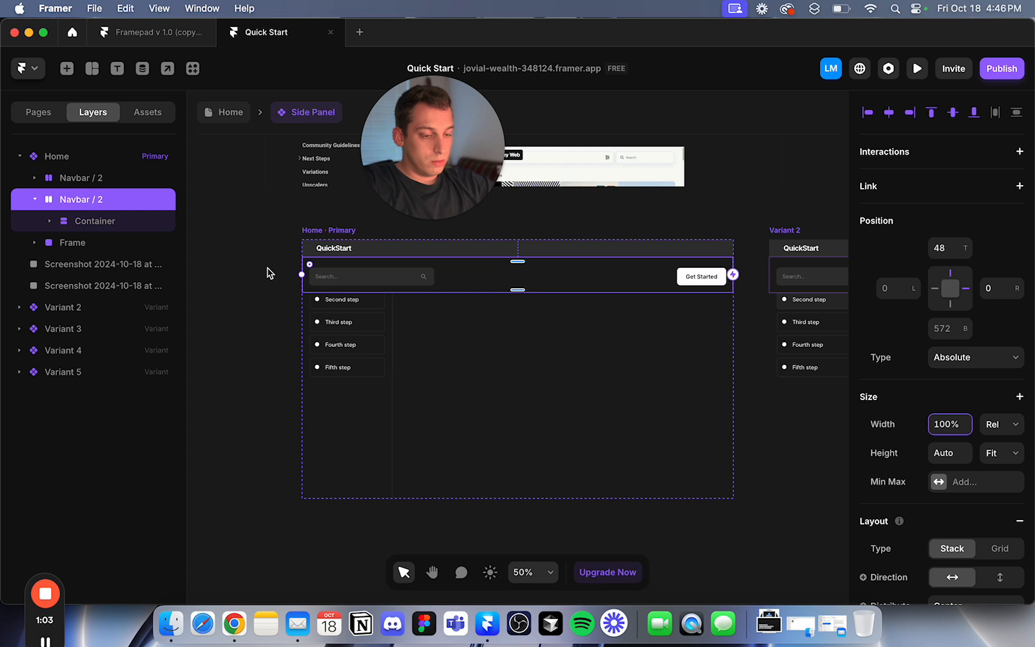
{"action": "key", "text": "super+z"}
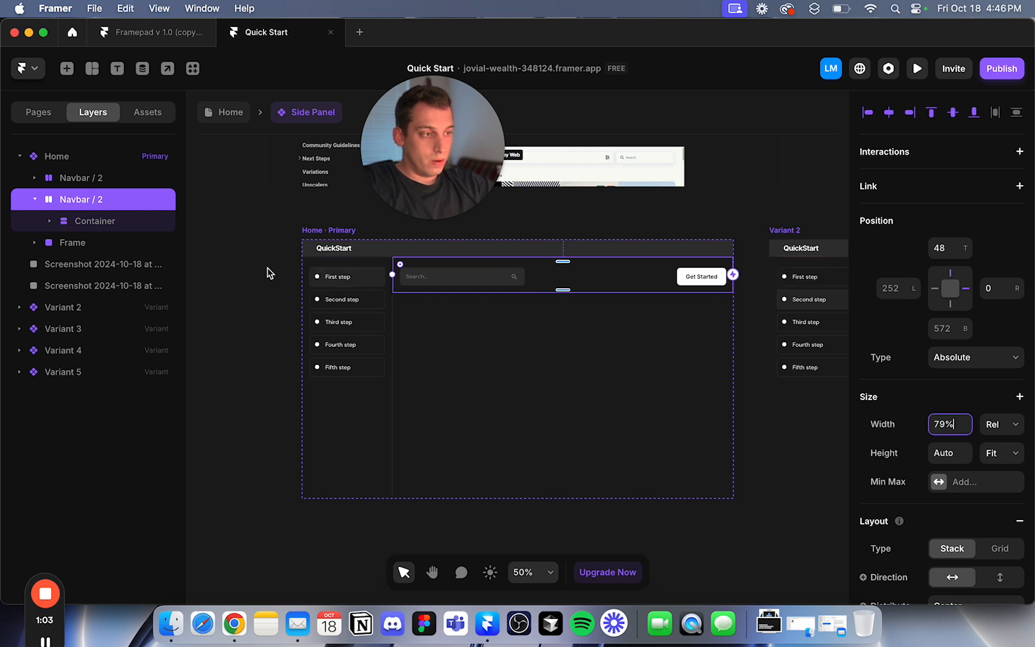
Preview the Home page's Desktop breakpoint at different widths to check the sidebar and search navbar layout, then close the preview.
{"action": "left_click", "coordinate": [386, 421]}
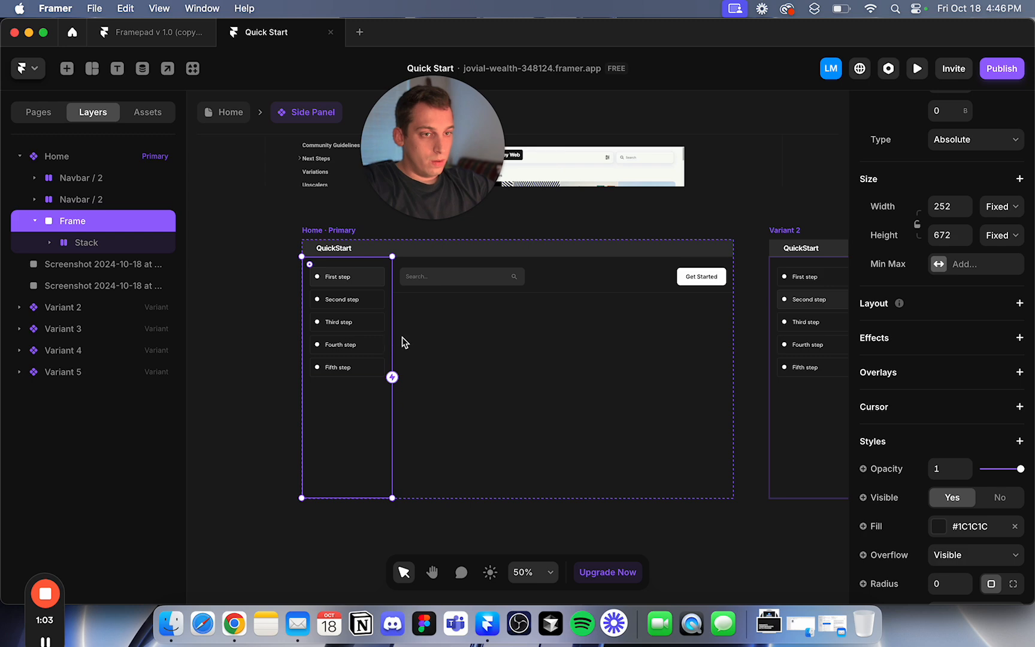
{"action": "left_click", "coordinate": [312, 230]}
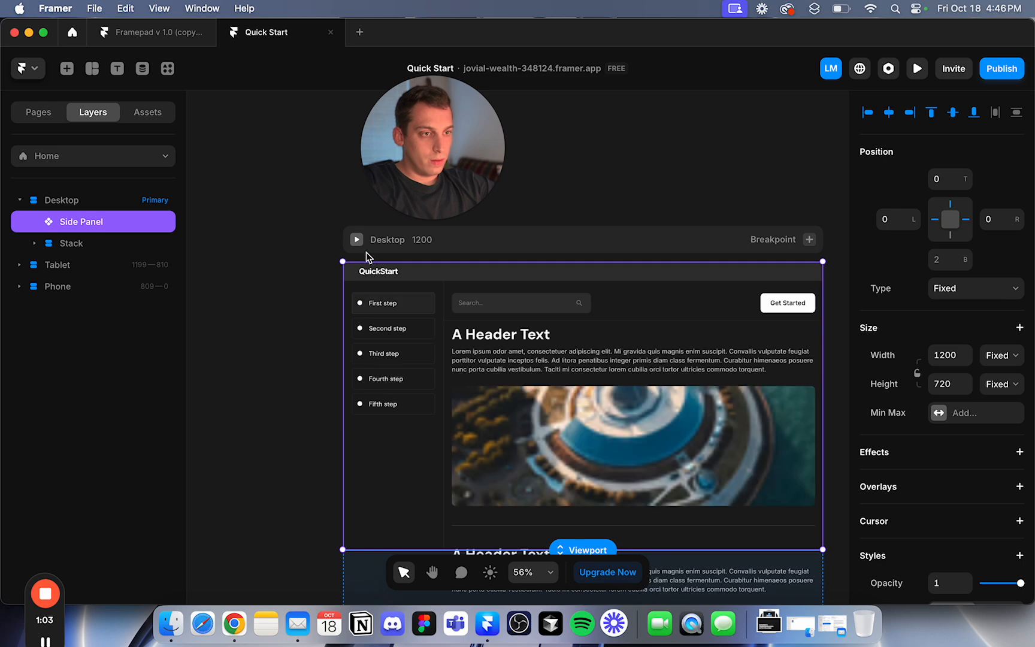
{"action": "left_click", "coordinate": [357, 242]}
{"action": "left_click_drag", "start_coordinate": [76, 347], "coordinate": [205, 254]}
{"action": "left_click_drag", "start_coordinate": [455, 138], "coordinate": [128, 417]}
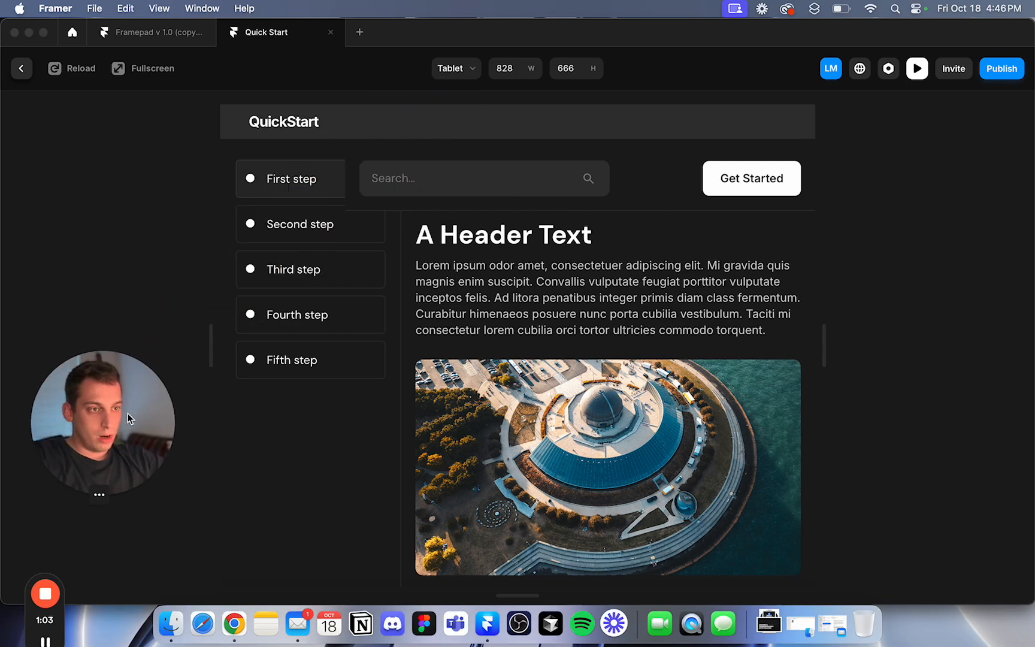
{"action": "left_click", "coordinate": [209, 337]}
{"action": "left_click_drag", "start_coordinate": [209, 350], "coordinate": [57, 358]}
{"action": "left_click", "coordinate": [21, 68]}
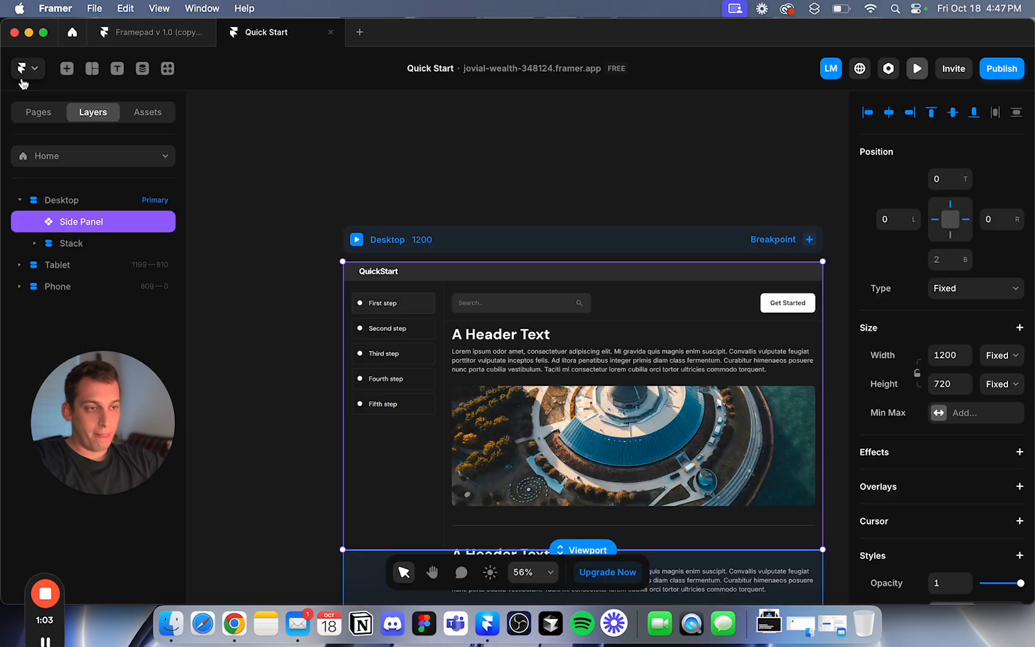
Open the Side Panel component and locate the sidebar frame and search navbar layers in the primary variant.
{"action": "double_click", "coordinate": [447, 322]}
{"action": "left_click", "coordinate": [384, 287], "text": "super"}
{"action": "left_click", "coordinate": [389, 287], "text": "super"}
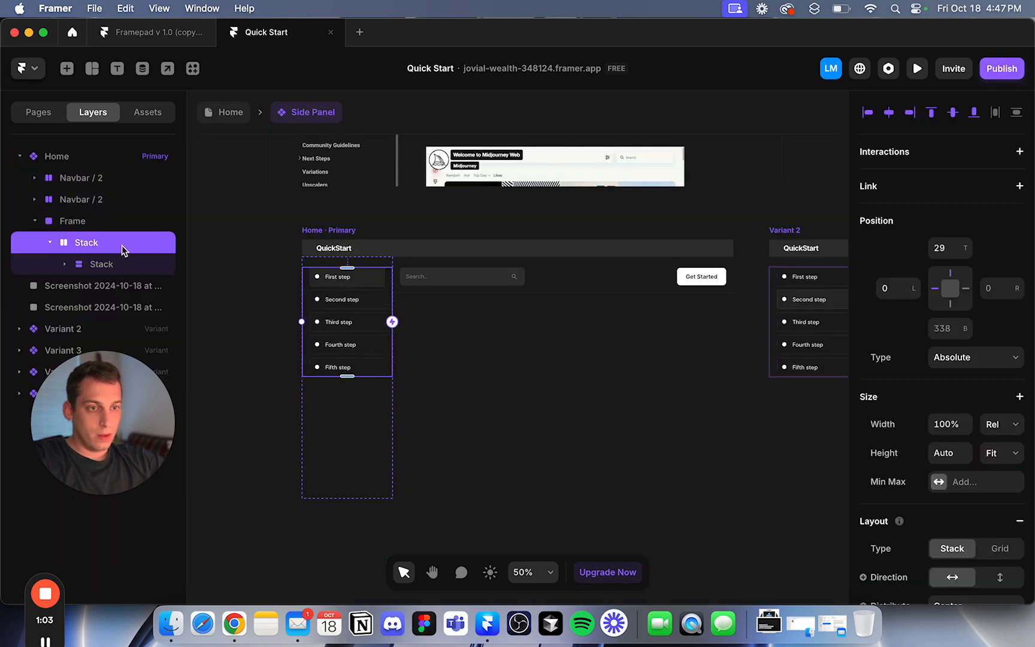
{"action": "left_click", "coordinate": [54, 243]}
{"action": "left_click", "coordinate": [61, 220]}
{"action": "left_click", "coordinate": [71, 201]}
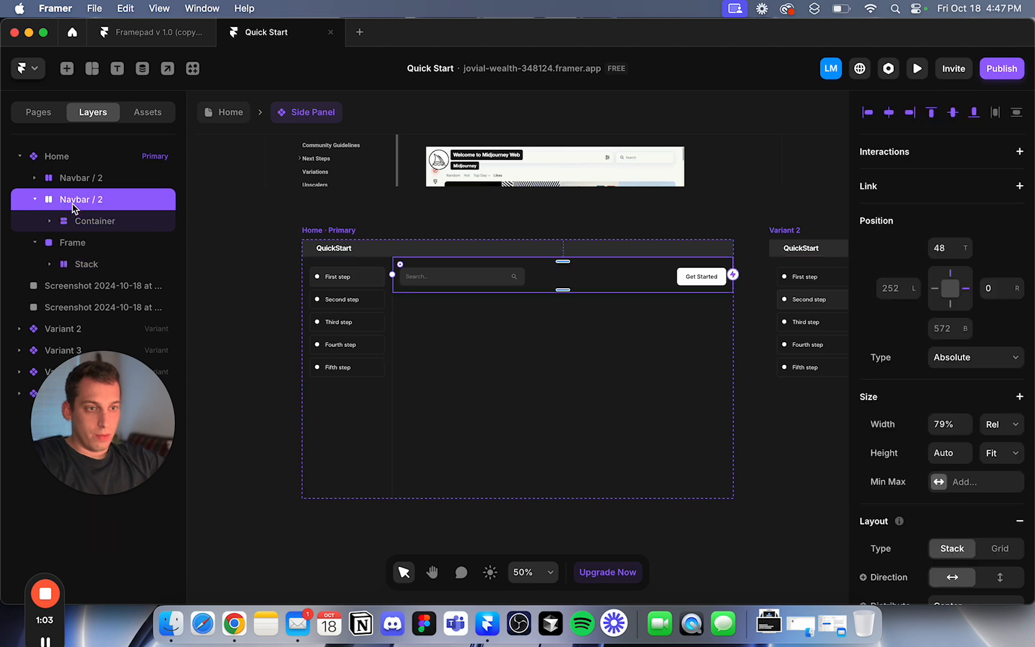
{"action": "left_click", "coordinate": [72, 240]}
Wrap the primary variant's search navbar and sidebar frame in a stack and align its contents to the top.
{"action": "left_click", "coordinate": [35, 199]}
{"action": "left_click", "coordinate": [34, 221]}
{"action": "left_click", "coordinate": [66, 200], "text": "shift"}
{"action": "right_click", "coordinate": [73, 209]}
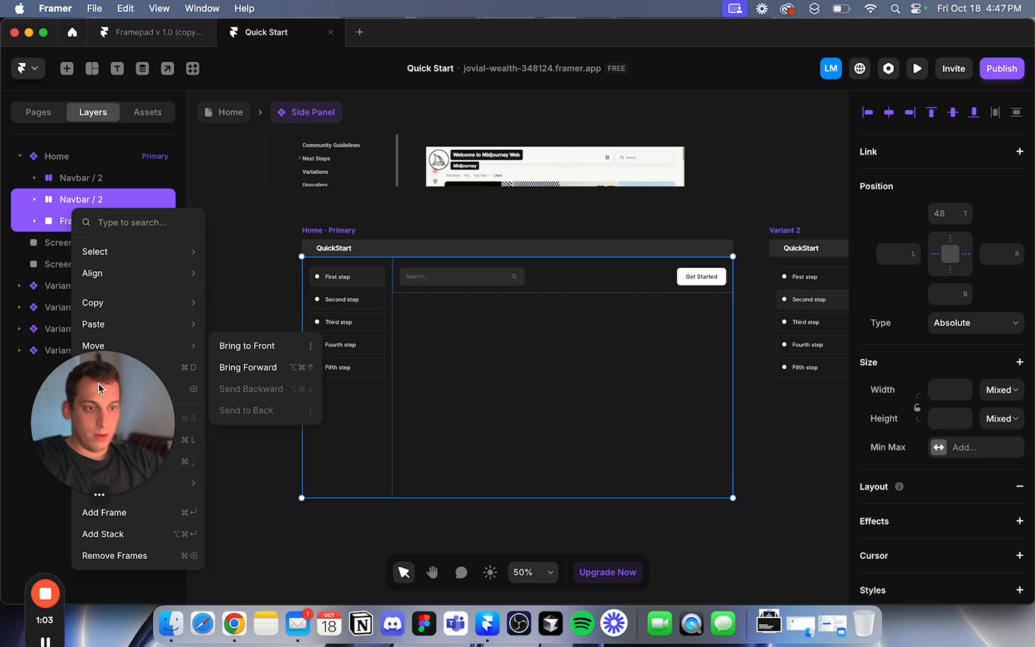
{"action": "left_click_drag", "start_coordinate": [100, 389], "coordinate": [469, 307]}
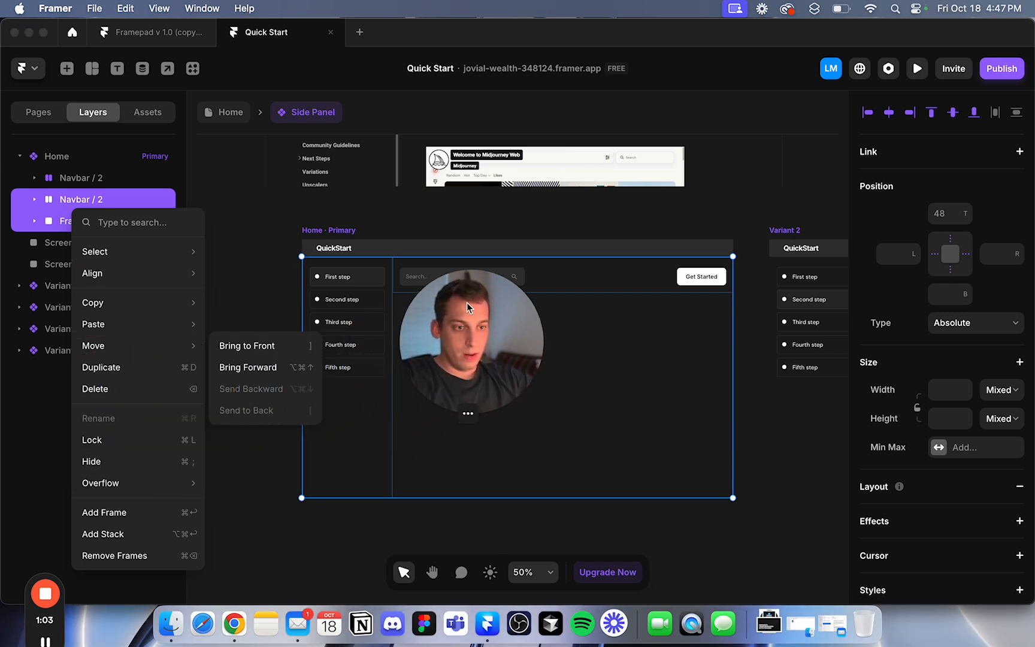
{"action": "left_click", "coordinate": [126, 535]}
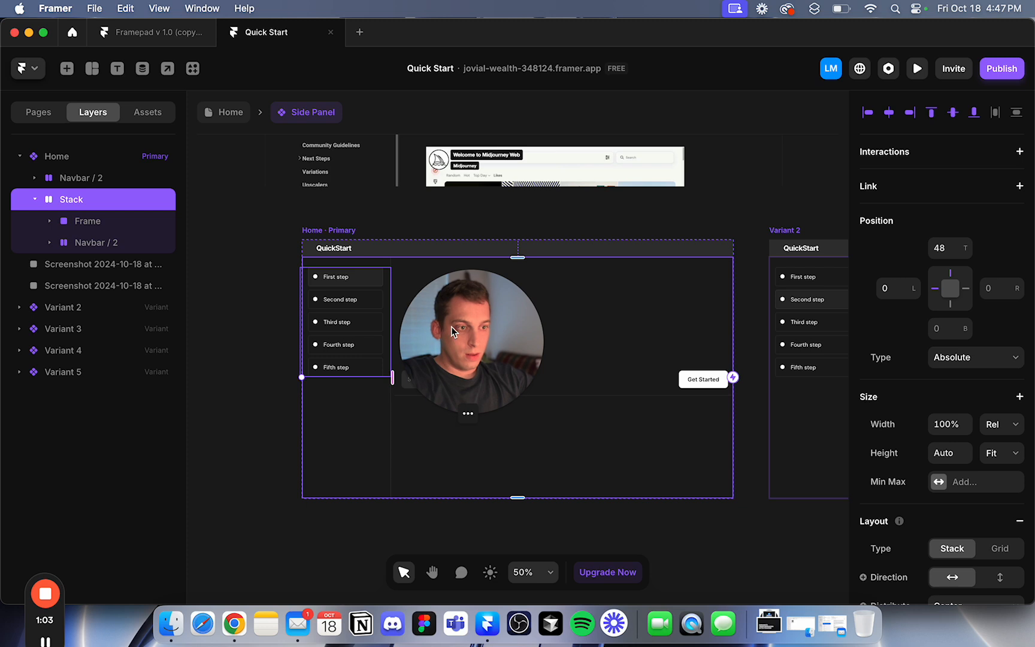
{"action": "left_click_drag", "start_coordinate": [450, 329], "coordinate": [432, 65]}
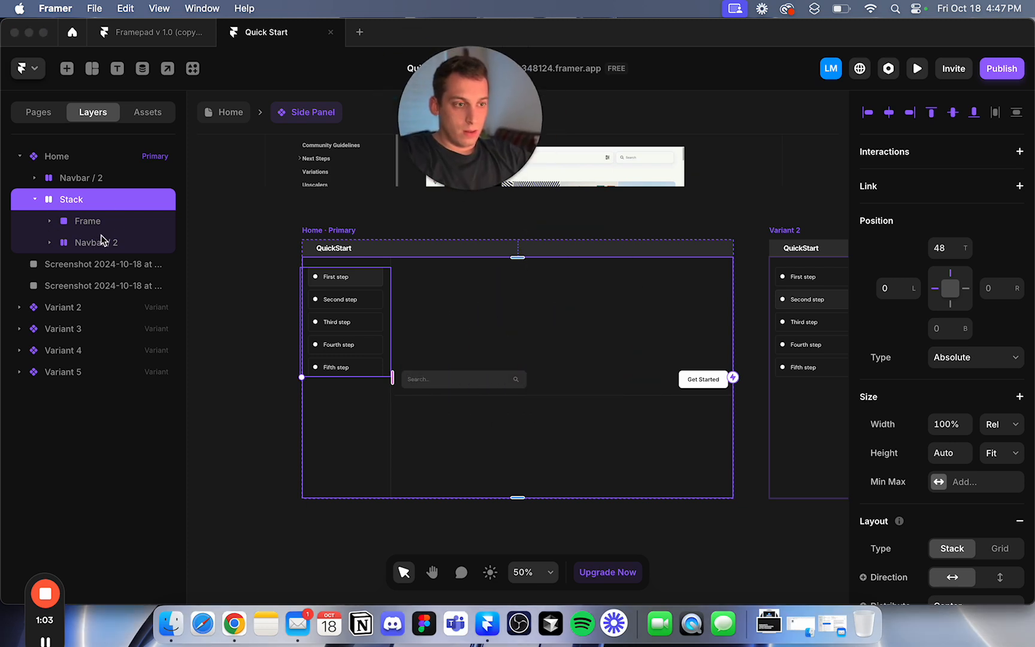
{"action": "scroll", "coordinate": [907, 422], "scroll_direction": "down", "scroll_amount": 4}
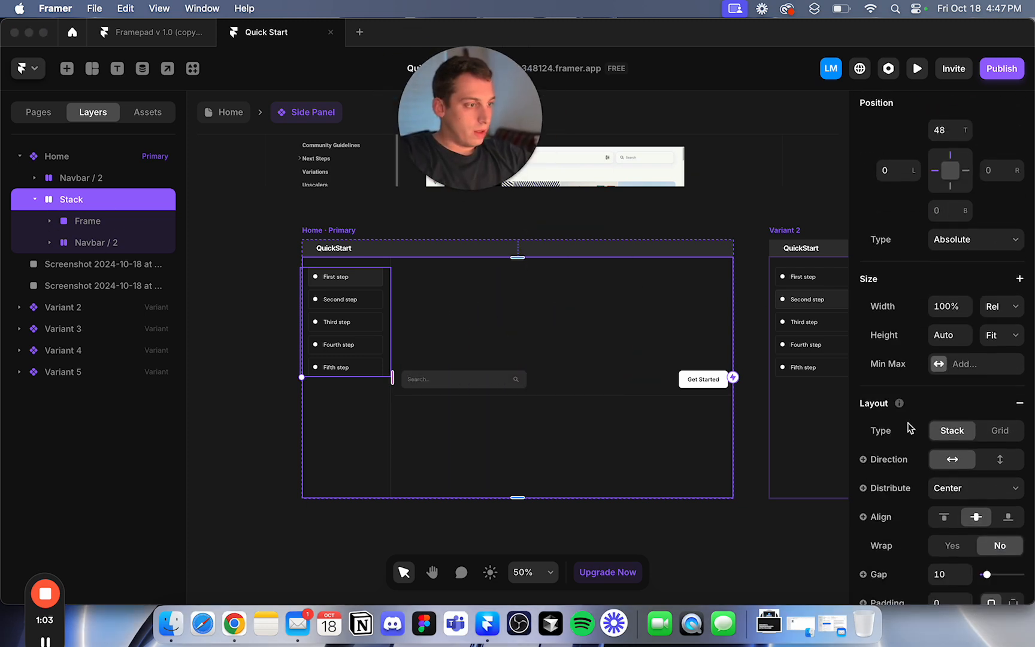
{"action": "left_click", "coordinate": [944, 518]}
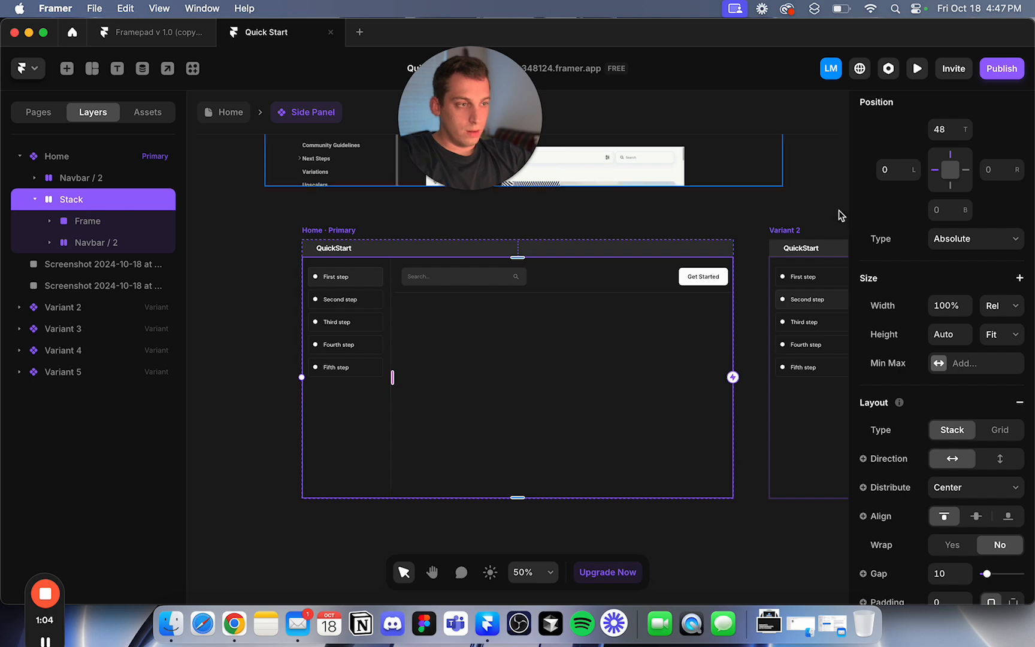
Return to the Home page and preview the Desktop layout at a wider width, then close the preview.
{"action": "left_click", "coordinate": [314, 230]}
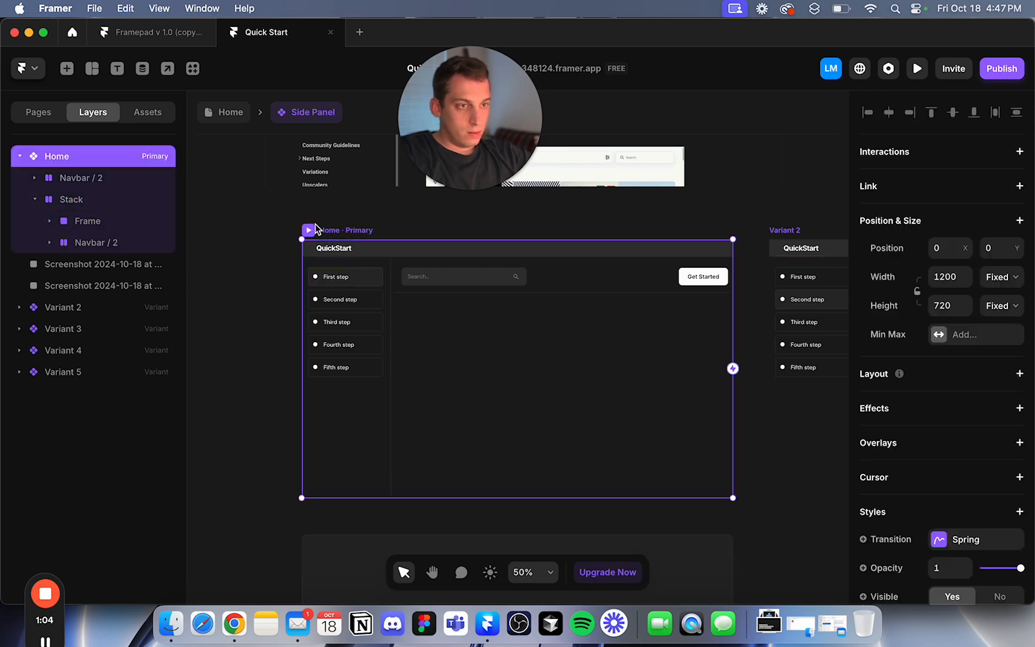
{"action": "left_click", "coordinate": [225, 113]}
{"action": "left_click", "coordinate": [356, 237]}
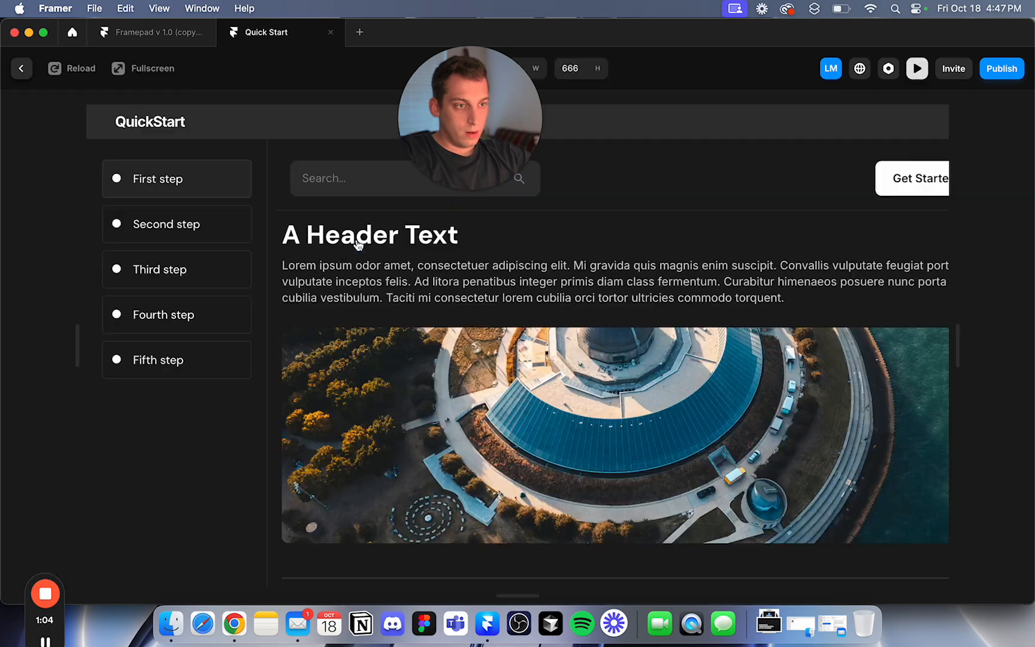
{"action": "left_click_drag", "start_coordinate": [69, 353], "coordinate": [3, 298]}
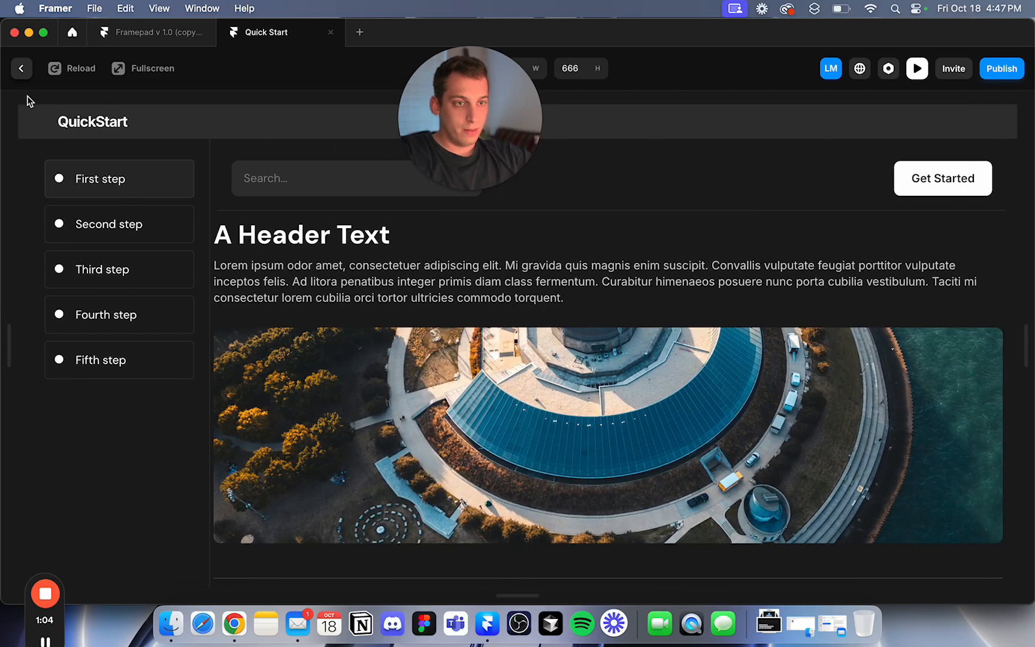
{"action": "left_click", "coordinate": [20, 70]}
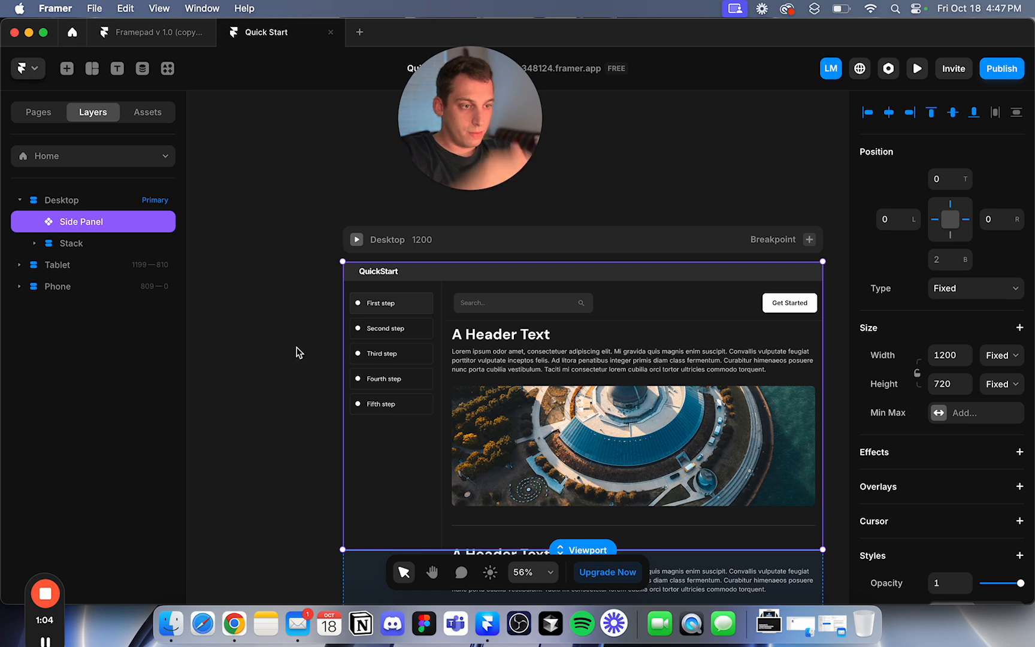
Give the Home page's Desktop content stack a fixed maximum width of 1200.
{"action": "left_click", "coordinate": [102, 244]}
{"action": "left_click", "coordinate": [93, 231]}
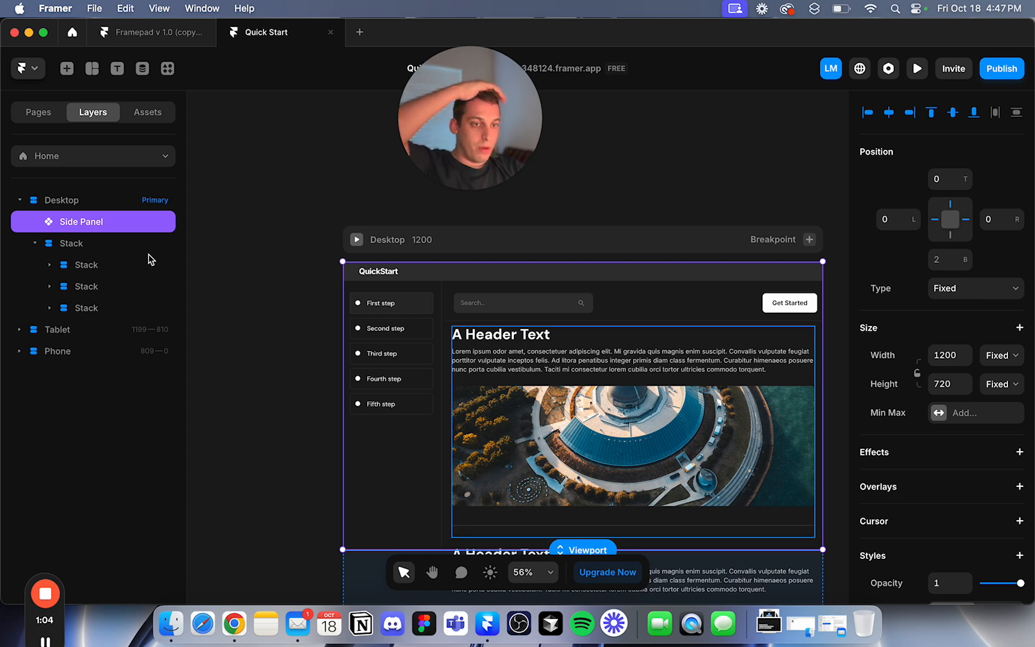
{"action": "left_click", "coordinate": [101, 247]}
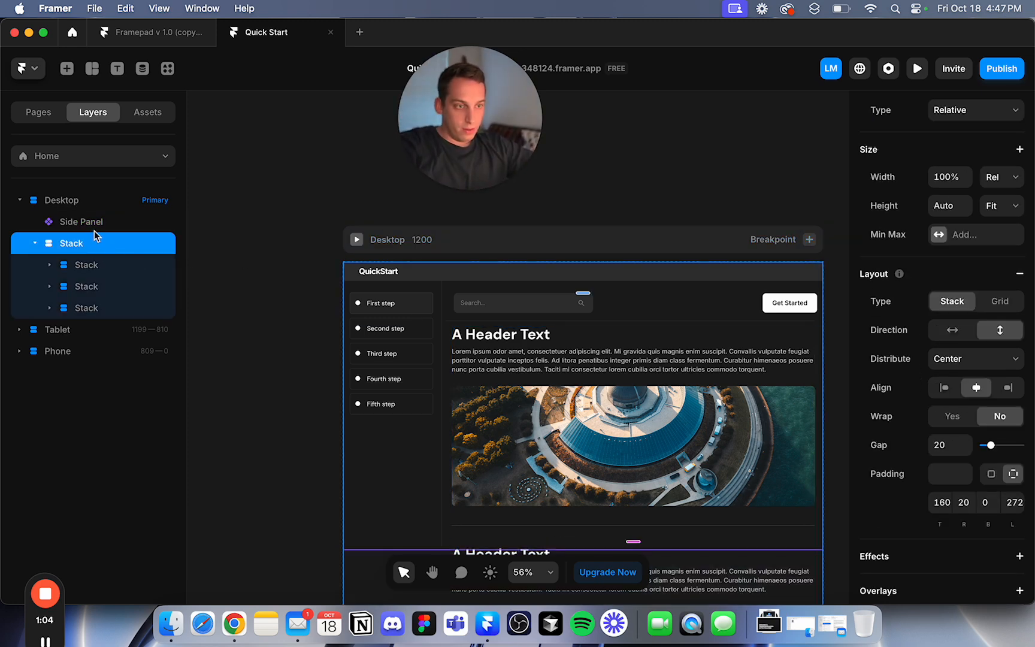
{"action": "scroll", "coordinate": [422, 398], "scroll_direction": "down", "scroll_amount": 5}
{"action": "scroll", "coordinate": [422, 398], "scroll_direction": "right", "scroll_amount": 5}
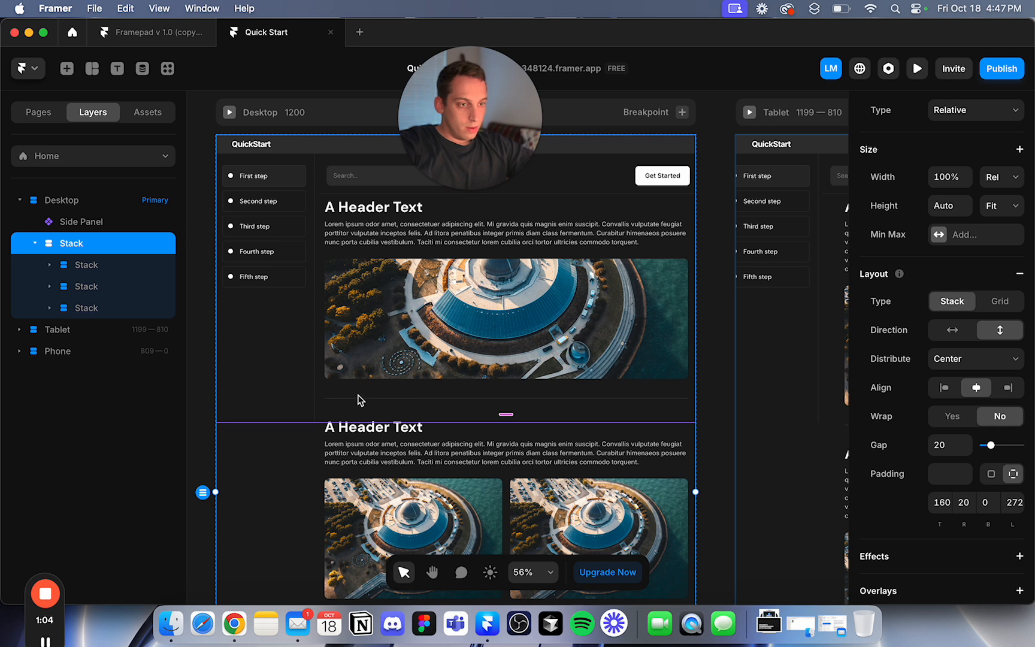
{"action": "scroll", "coordinate": [1025, 386], "scroll_direction": "up", "scroll_amount": 5}
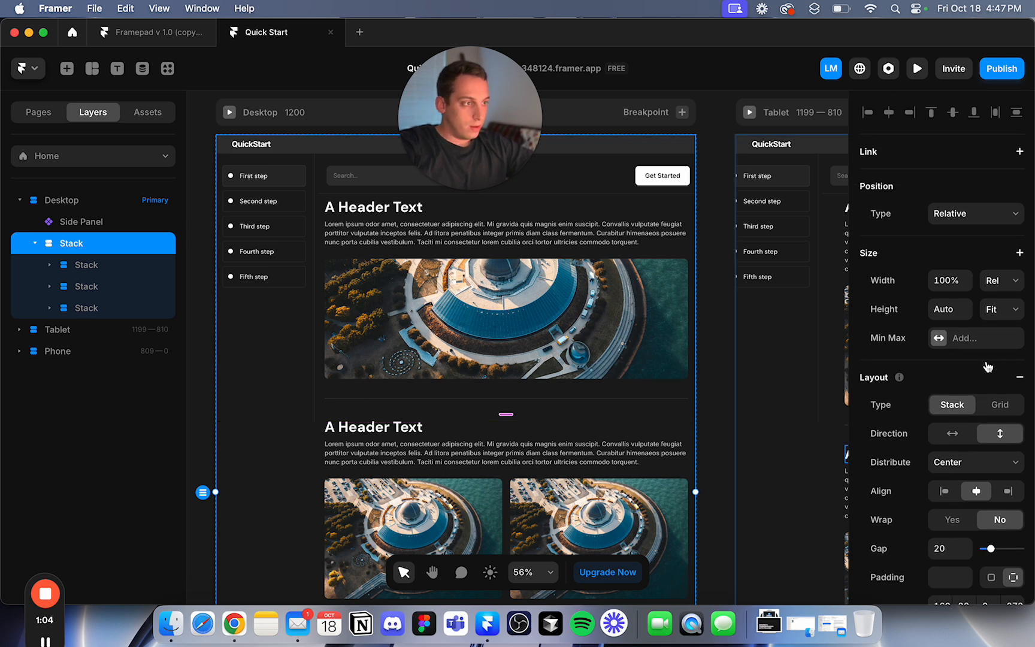
{"action": "left_click", "coordinate": [1020, 254]}
{"action": "left_click", "coordinate": [994, 270]}
{"action": "left_click", "coordinate": [993, 340]}
{"action": "left_click", "coordinate": [995, 353]}
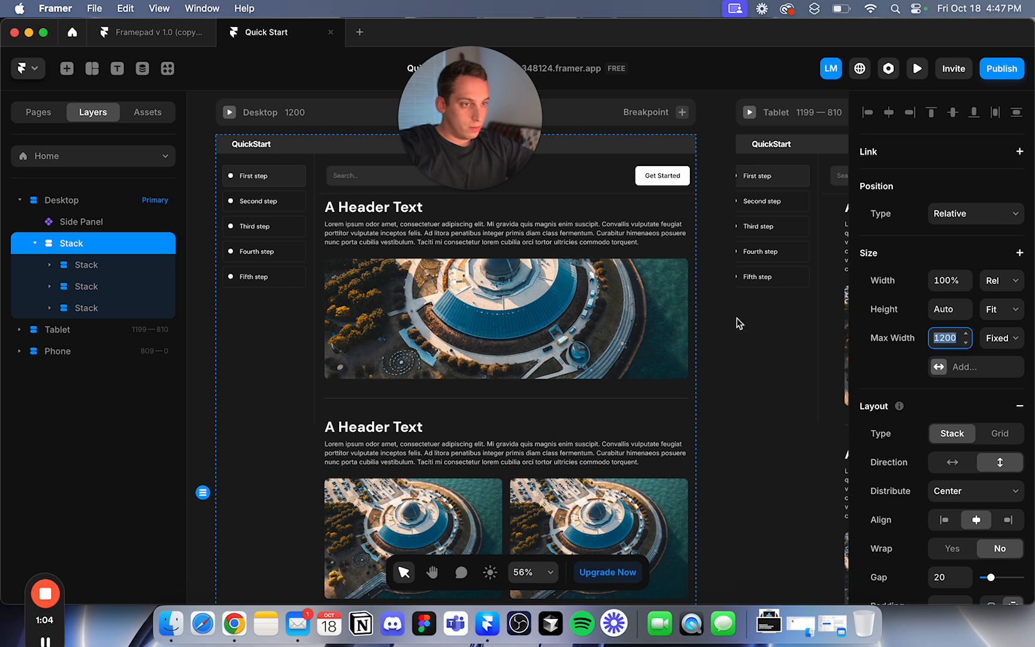
Preview the Desktop breakpoint at a wider width, scroll through the content, and close the preview.
{"action": "left_click", "coordinate": [229, 113]}
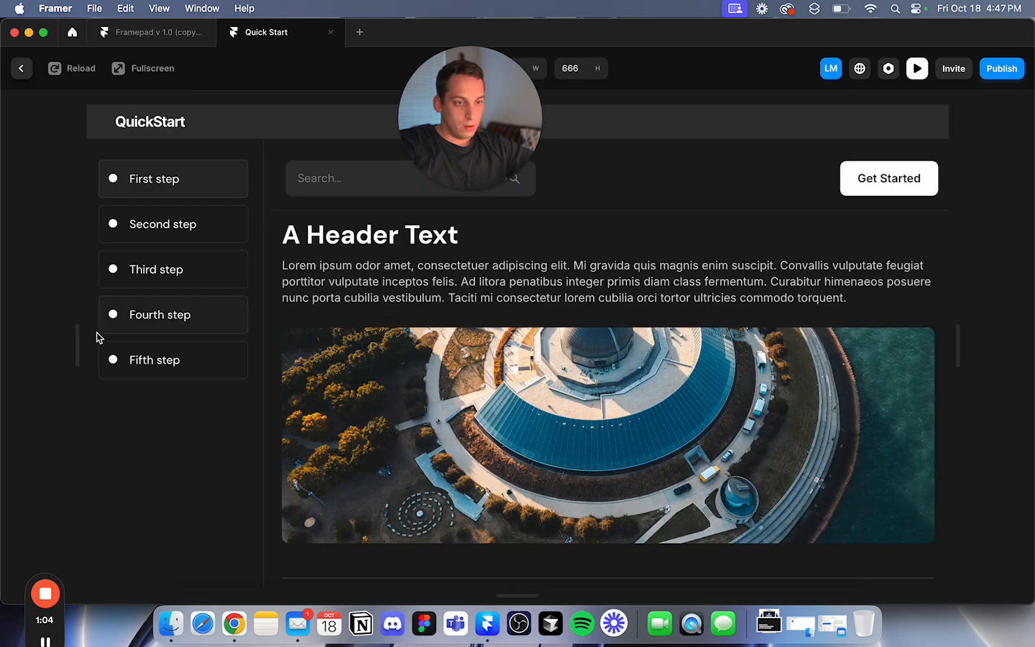
{"action": "left_click_drag", "start_coordinate": [78, 333], "coordinate": [3, 304]}
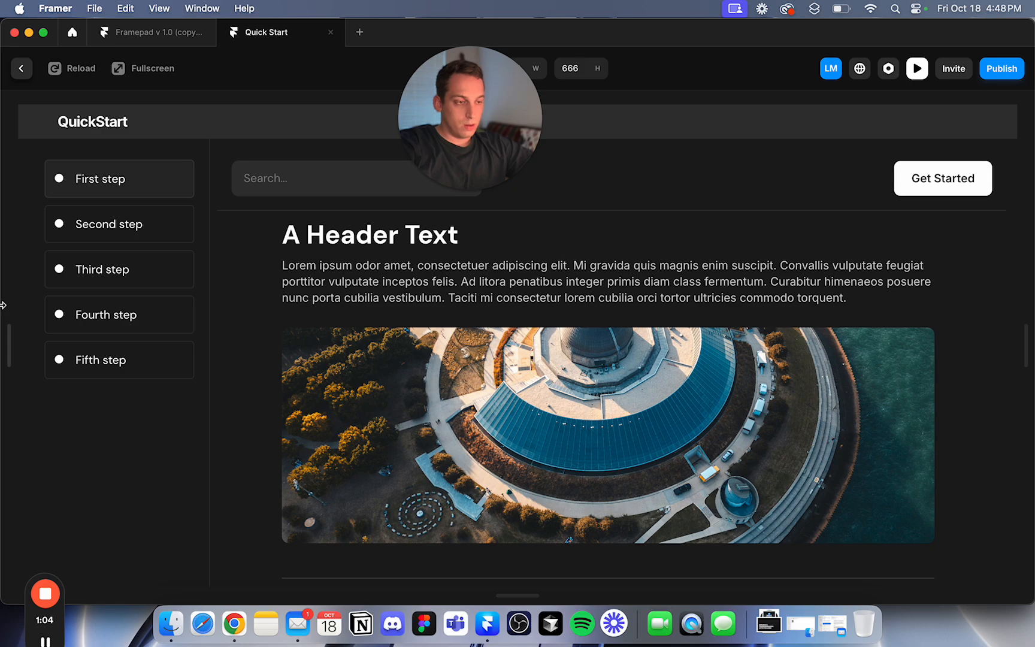
{"action": "scroll", "coordinate": [303, 336], "scroll_direction": "down", "scroll_amount": 5}
{"action": "scroll", "coordinate": [312, 362], "scroll_direction": "up", "scroll_amount": 3}
{"action": "scroll", "coordinate": [312, 362], "scroll_direction": "up", "scroll_amount": 2}
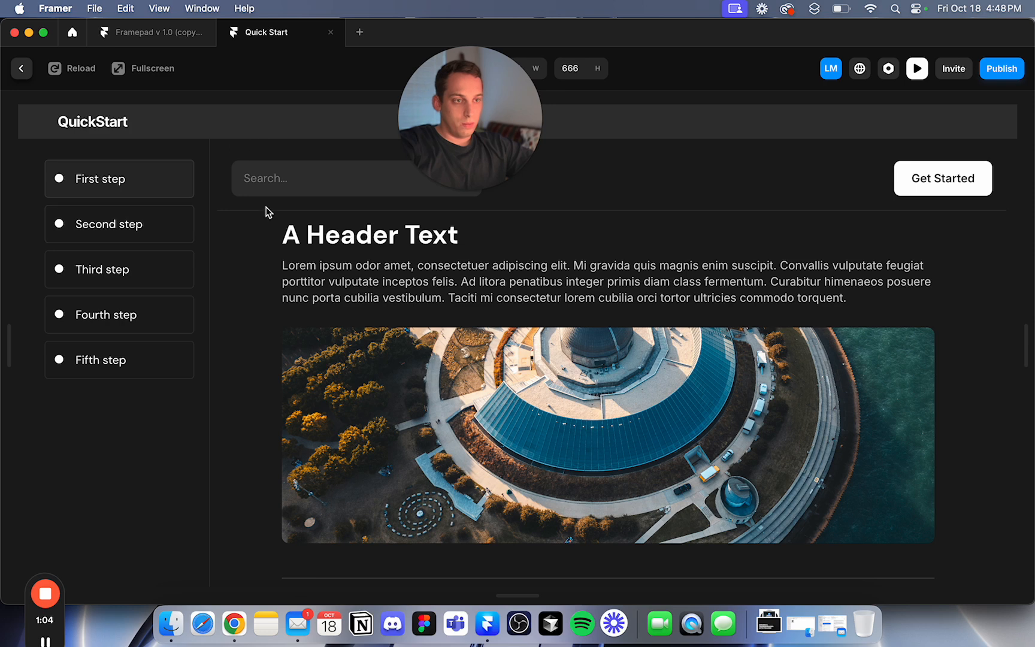
{"action": "scroll", "coordinate": [265, 199], "scroll_direction": "down", "scroll_amount": 3}
{"action": "left_click", "coordinate": [32, 72]}
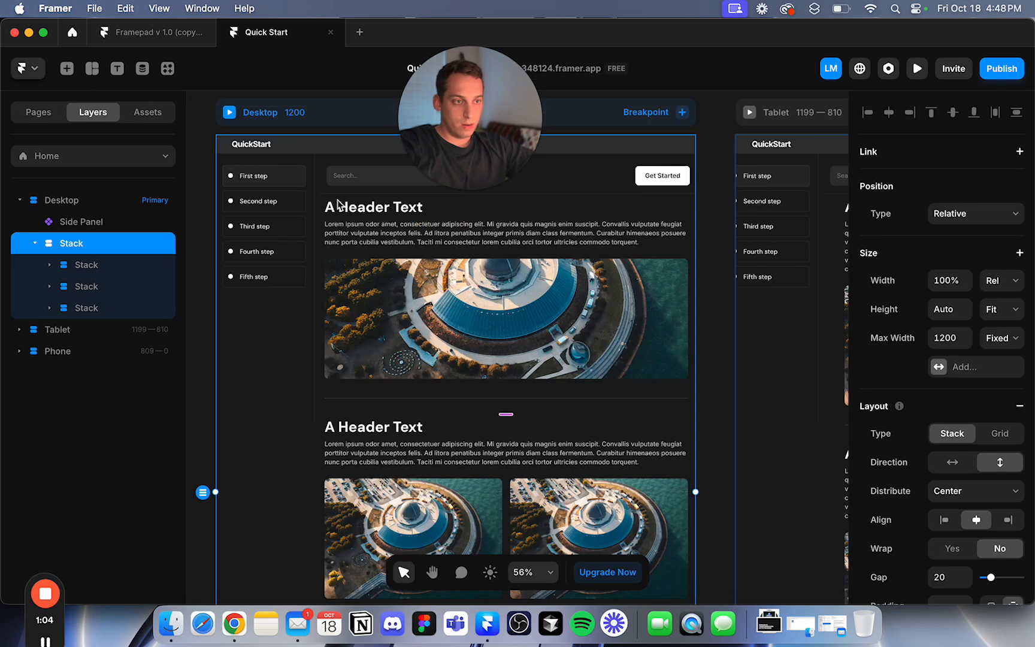
Set the fill colour of the QuickStart navbar in the Side Panel's primary variant to #111111.
{"action": "double_click", "coordinate": [324, 164]}
{"action": "left_click", "coordinate": [391, 257]}
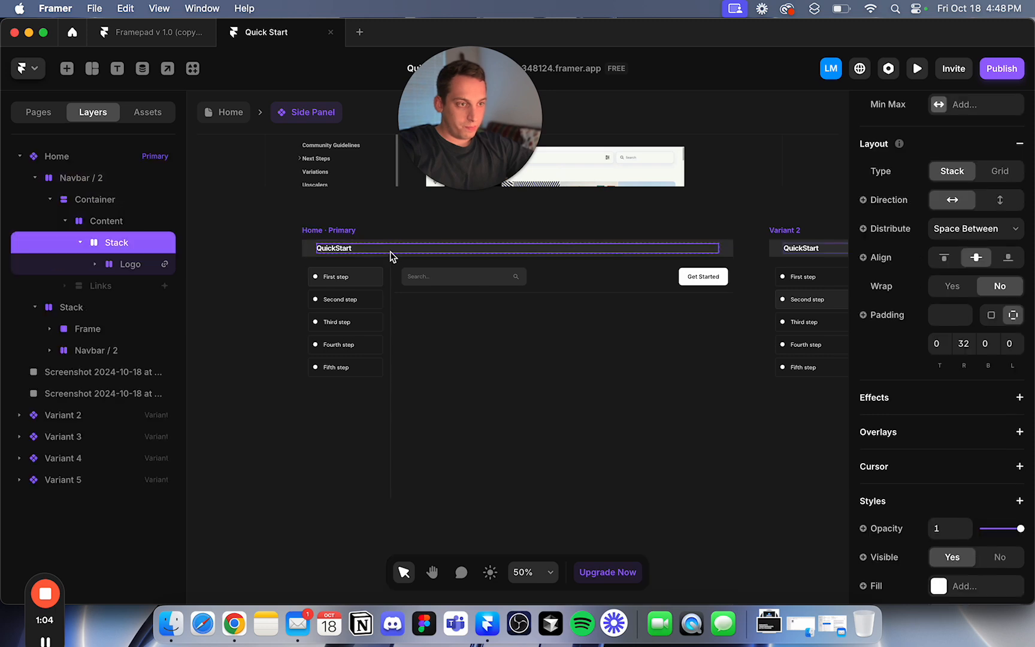
{"action": "left_click", "coordinate": [67, 179]}
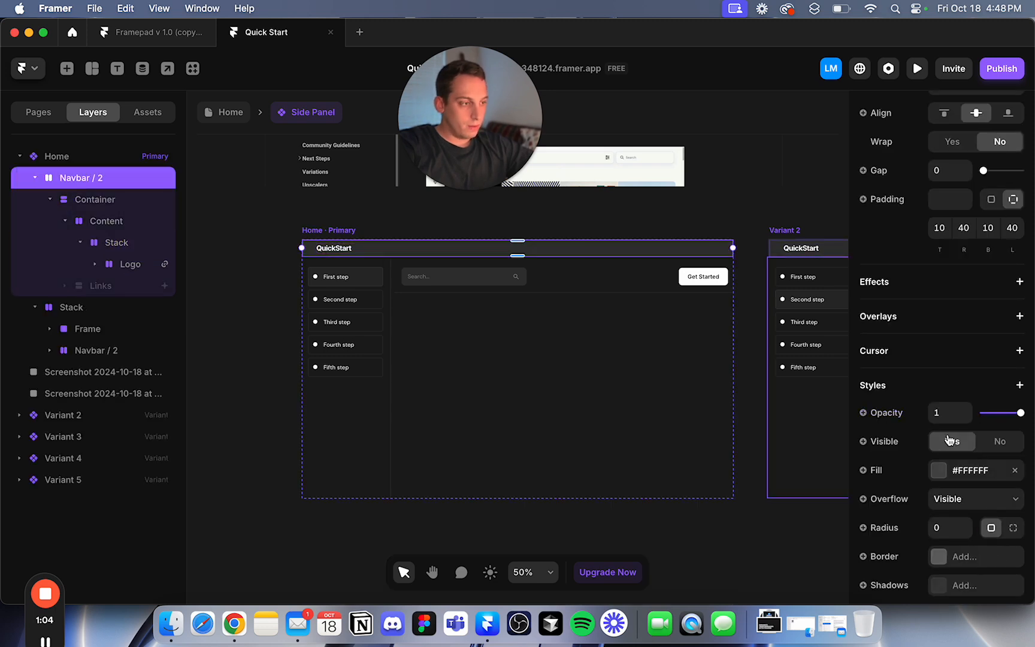
{"action": "scroll", "coordinate": [947, 446], "scroll_direction": "down", "scroll_amount": 1}
{"action": "left_click", "coordinate": [938, 454]}
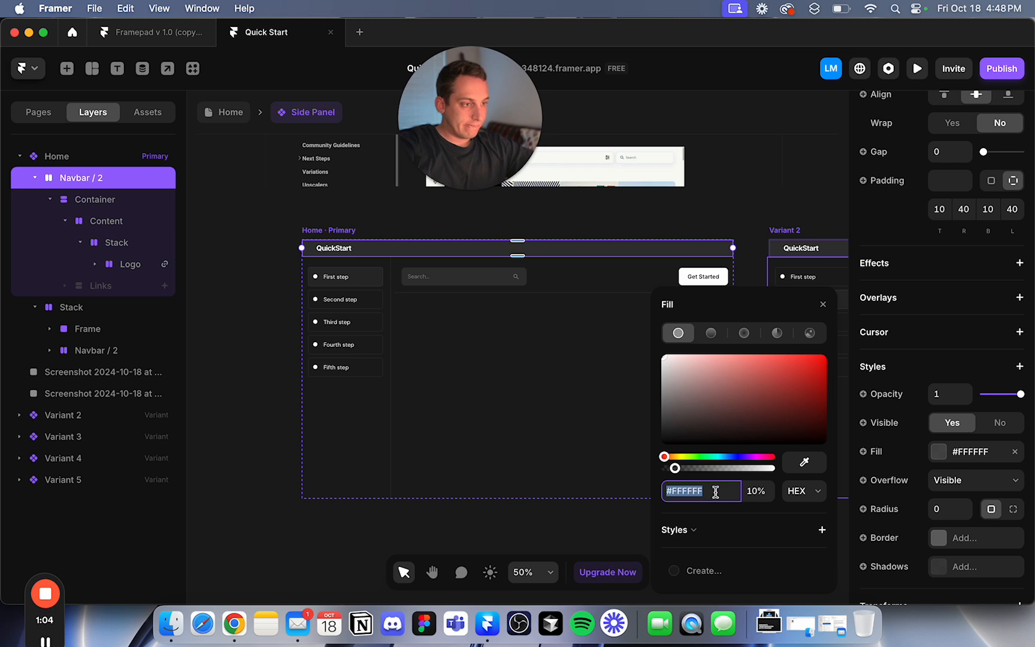
{"action": "type", "text": "111111"}
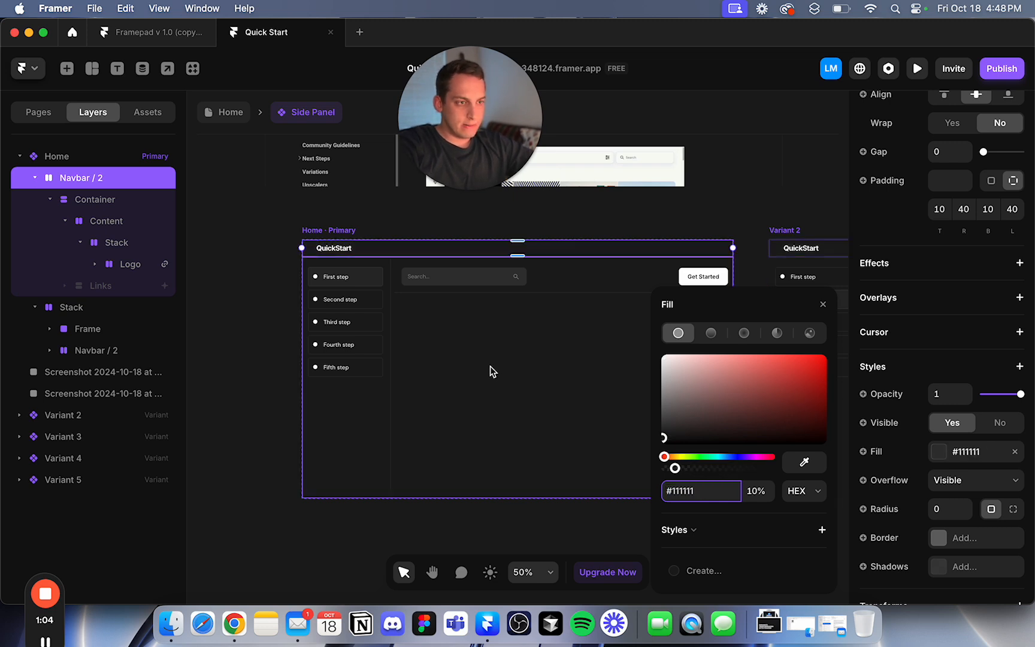
{"action": "left_click", "coordinate": [416, 291]}
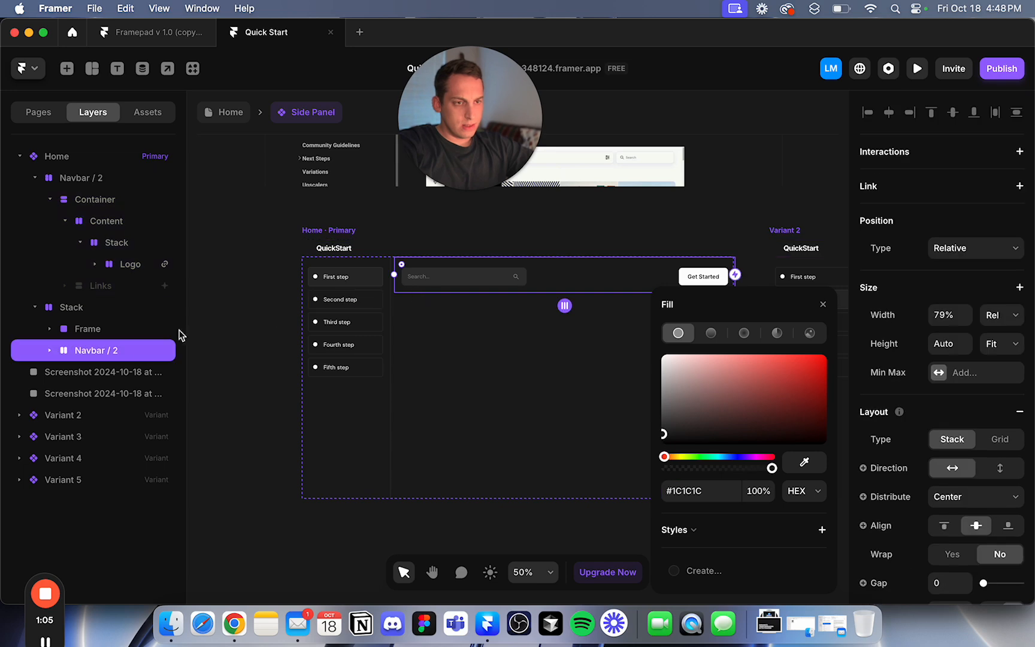
{"action": "left_click", "coordinate": [103, 310]}
{"action": "left_click", "coordinate": [262, 258]}
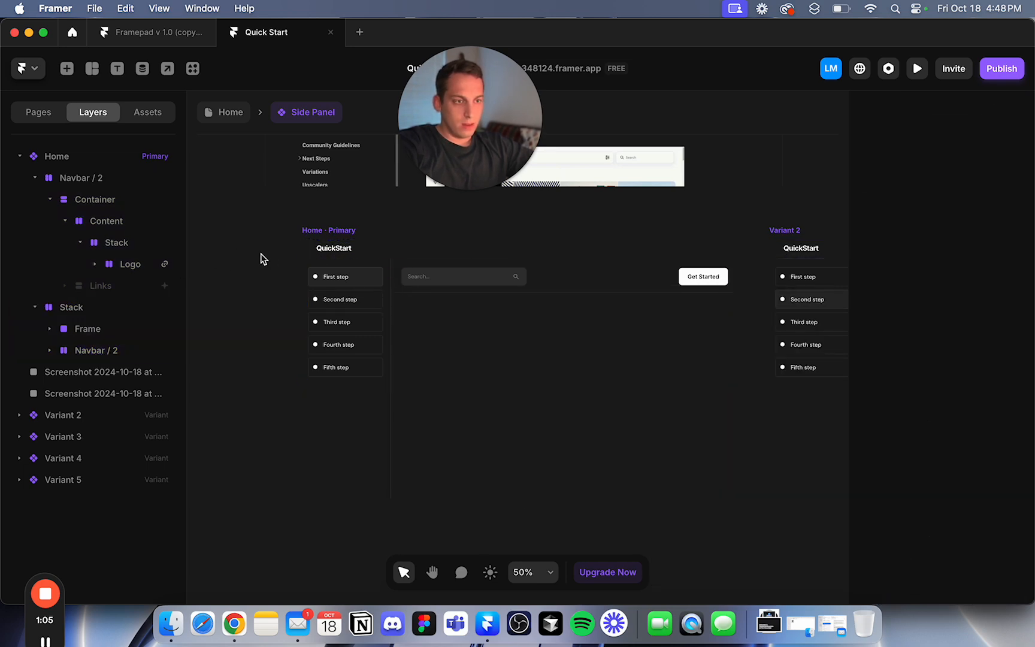
Return to the Home page and preview how content scrolls behind the recoloured QuickStart navbar, then close the preview.
{"action": "left_click", "coordinate": [219, 115]}
{"action": "key", "text": "super+p"}
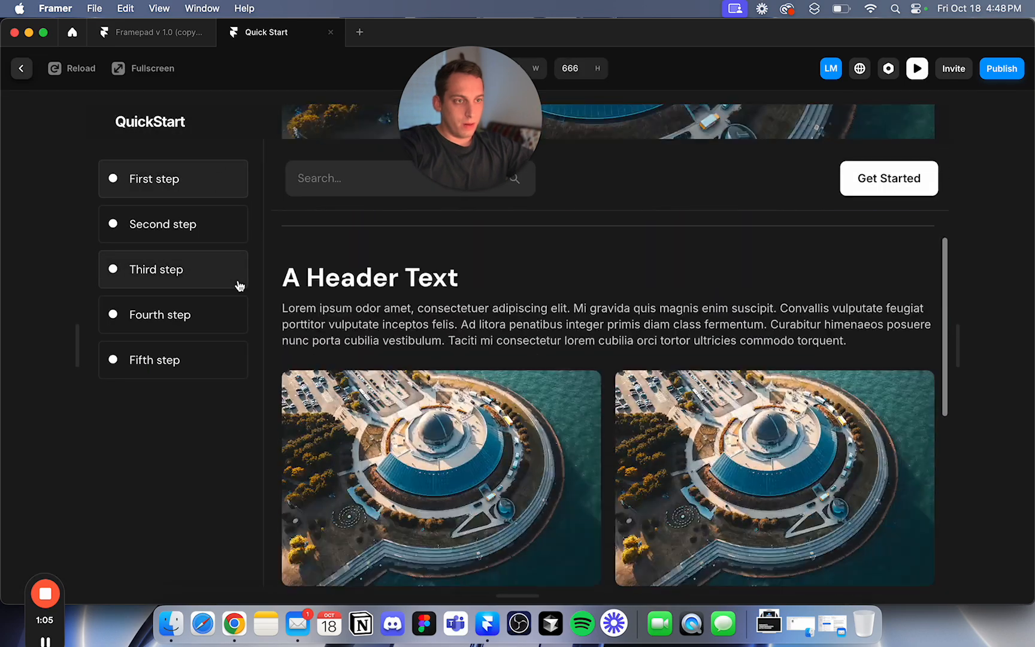
{"action": "key", "text": "Escape"}
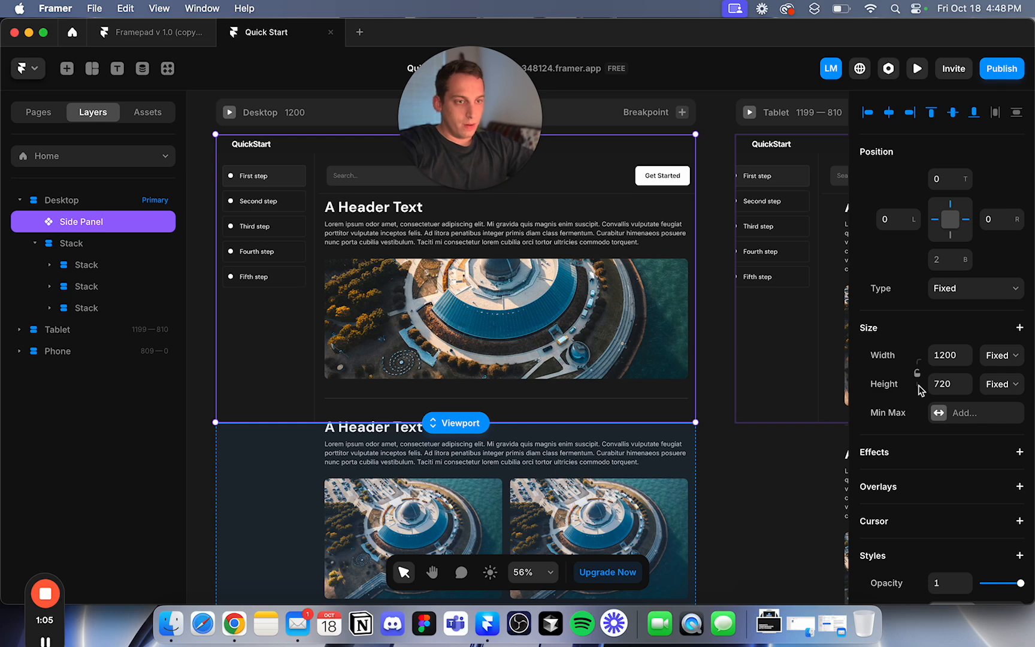
{"action": "scroll", "coordinate": [972, 436], "scroll_direction": "down", "scroll_amount": 5}
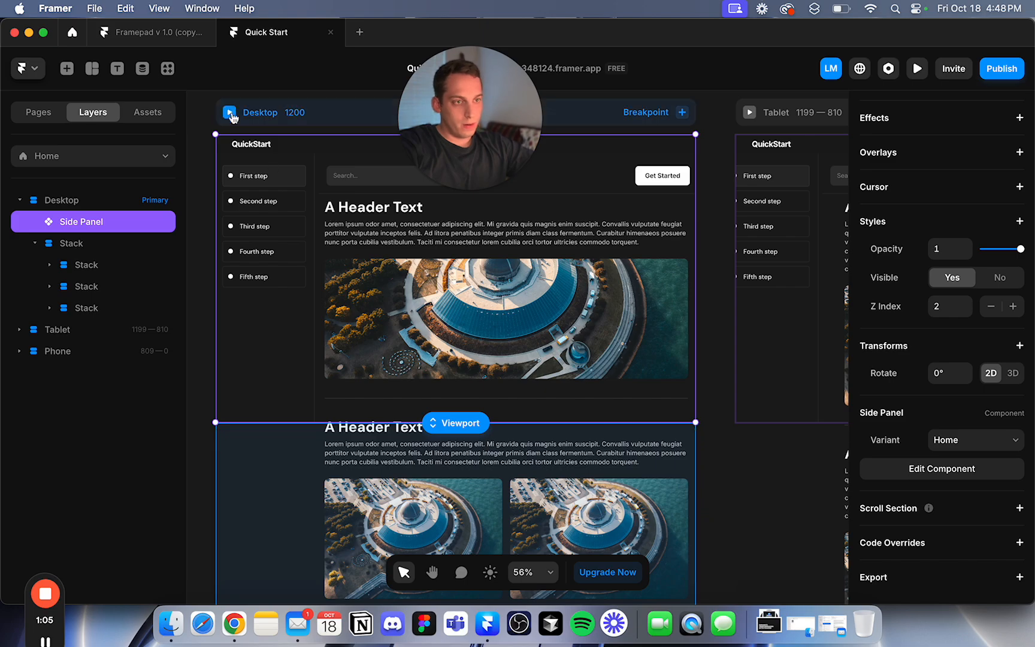
{"action": "left_click", "coordinate": [232, 115]}
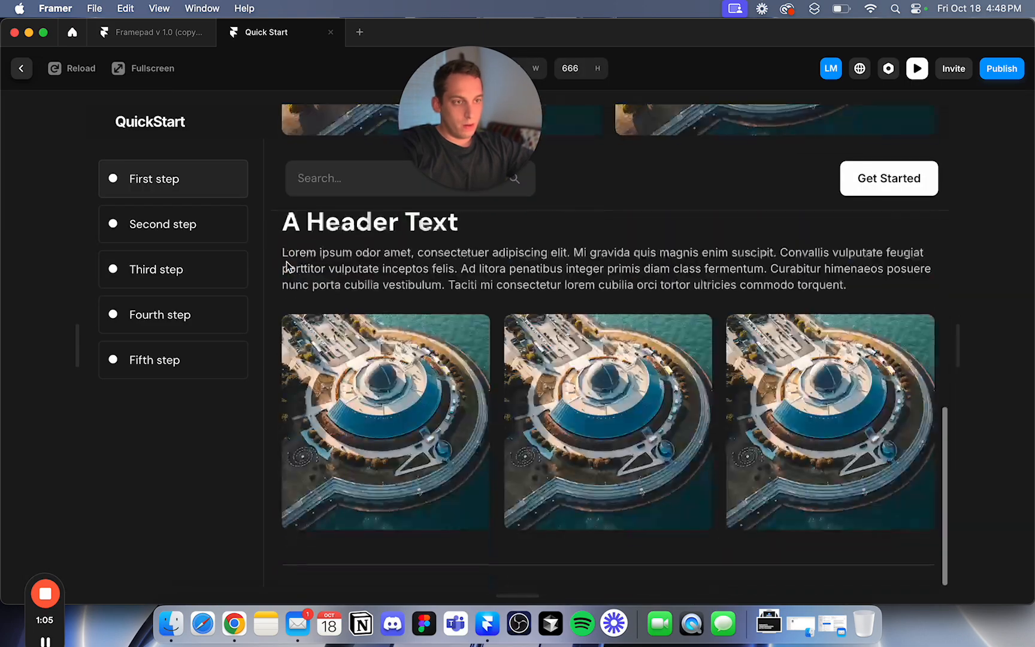
{"action": "left_click", "coordinate": [21, 71]}
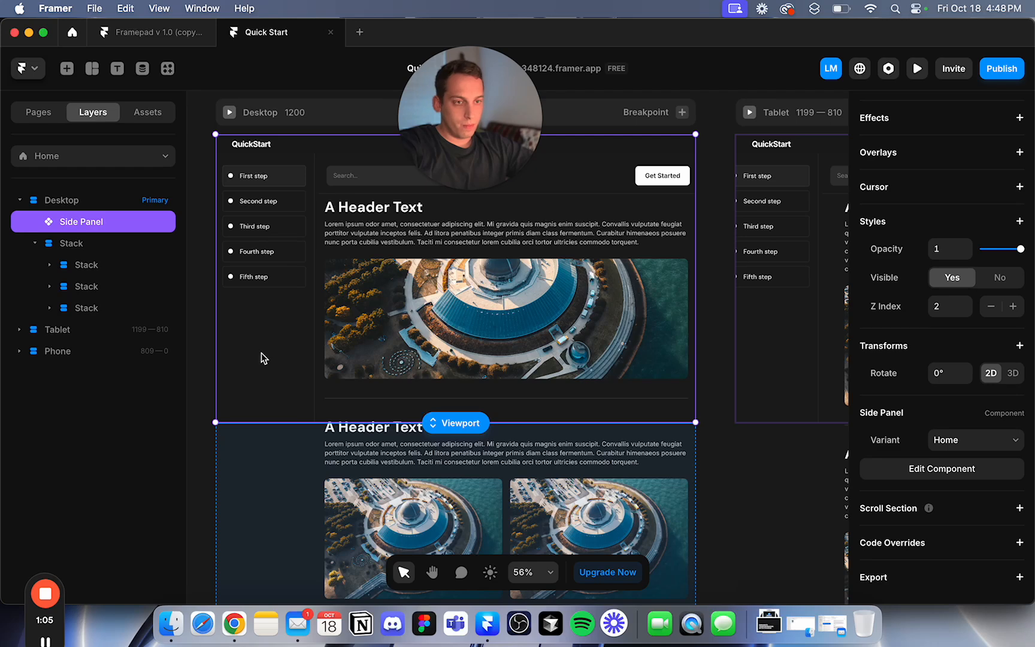
Review the Desktop content stack's settings and preview the page again, examining how content scrolls beneath the navbars.
{"action": "left_click", "coordinate": [72, 242]}
{"action": "scroll", "coordinate": [948, 396], "scroll_direction": "down", "scroll_amount": 3}
{"action": "scroll", "coordinate": [951, 397], "scroll_direction": "down", "scroll_amount": 10}
{"action": "scroll", "coordinate": [966, 370], "scroll_direction": "up", "scroll_amount": 10}
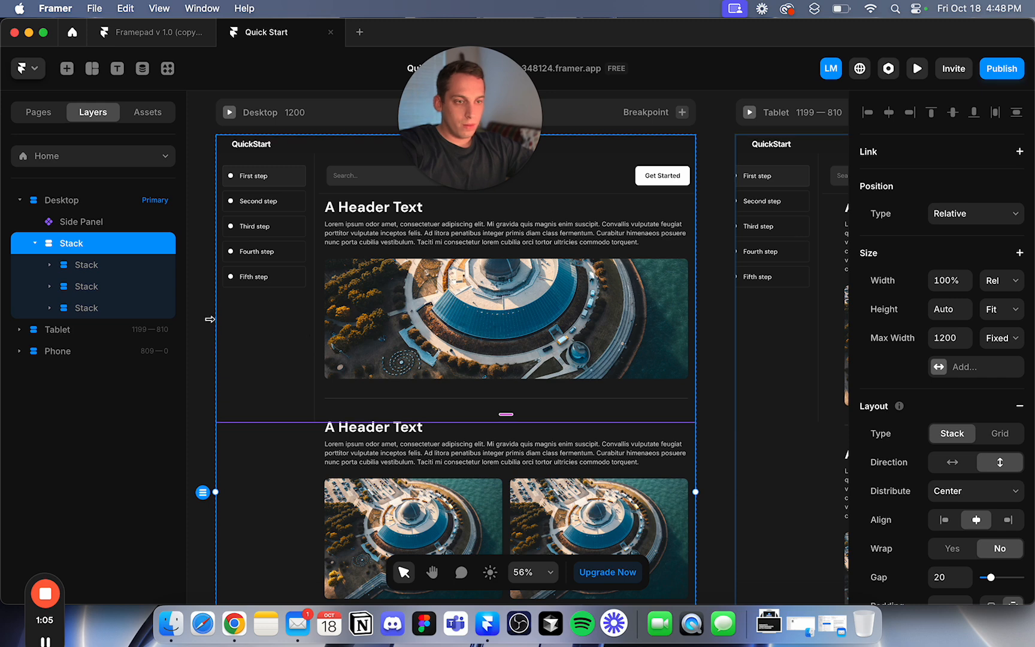
{"action": "left_click", "coordinate": [89, 222]}
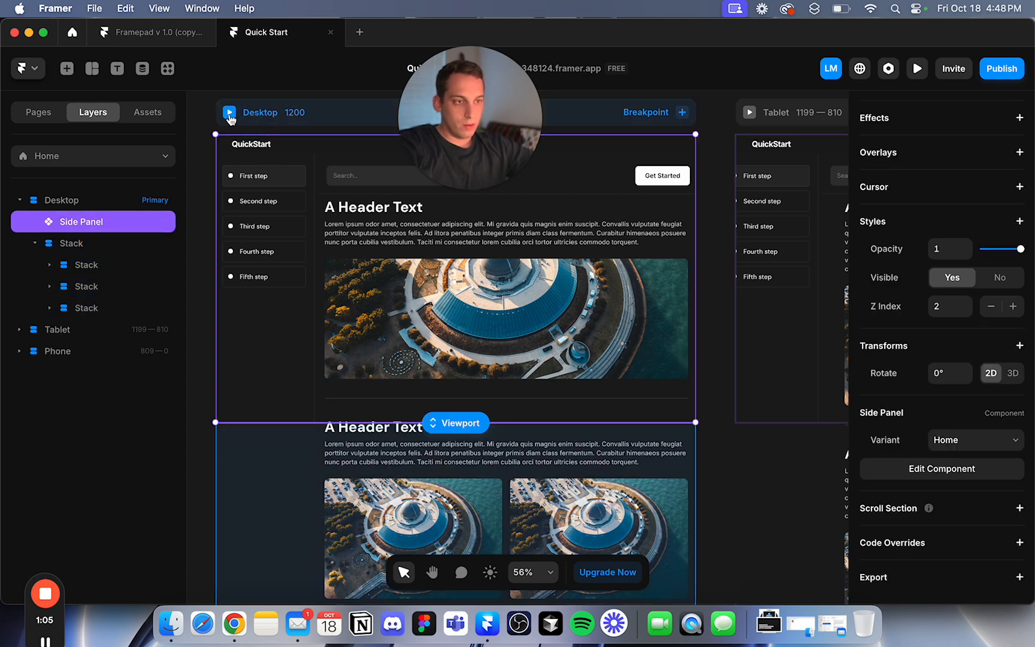
{"action": "left_click", "coordinate": [230, 114]}
{"action": "scroll", "coordinate": [289, 261], "scroll_direction": "down", "scroll_amount": 5}
{"action": "scroll", "coordinate": [290, 257], "scroll_direction": "up", "scroll_amount": 2}
{"action": "scroll", "coordinate": [290, 257], "scroll_direction": "down", "scroll_amount": 3}
{"action": "scroll", "coordinate": [290, 257], "scroll_direction": "up", "scroll_amount": 3}
{"action": "scroll", "coordinate": [290, 257], "scroll_direction": "down", "scroll_amount": 3}
{"action": "scroll", "coordinate": [291, 257], "scroll_direction": "up", "scroll_amount": 3}
{"action": "scroll", "coordinate": [289, 258], "scroll_direction": "down", "scroll_amount": 5}
{"action": "scroll", "coordinate": [289, 257], "scroll_direction": "up", "scroll_amount": 5}
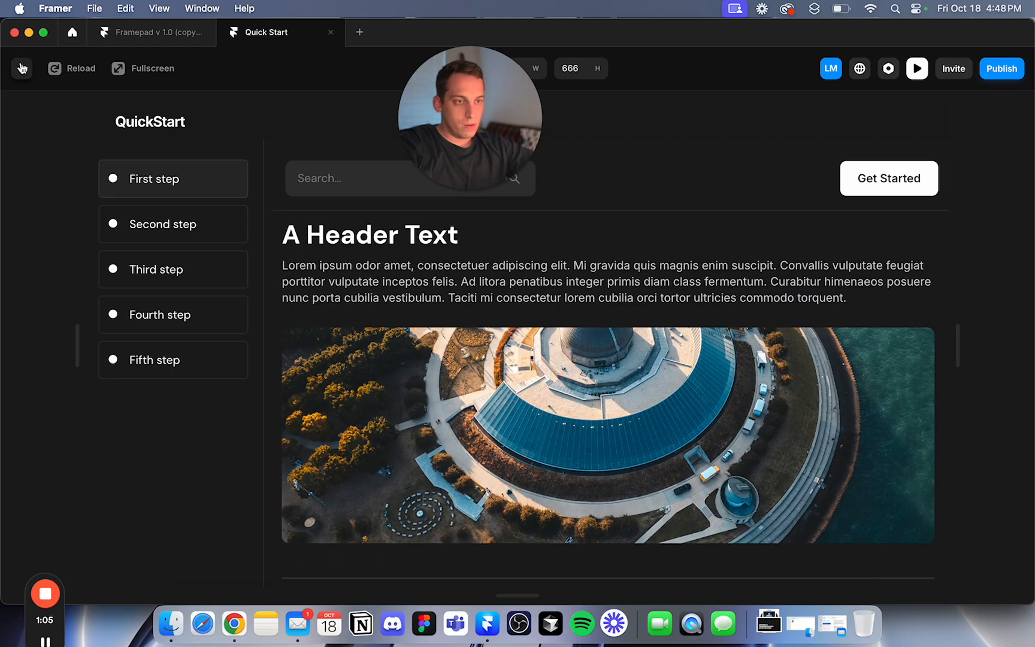
{"action": "left_click", "coordinate": [21, 68]}
Set the fill opacity of the QuickStart navbar in the Side Panel's primary variant to 100%.
{"action": "double_click", "coordinate": [252, 151]}
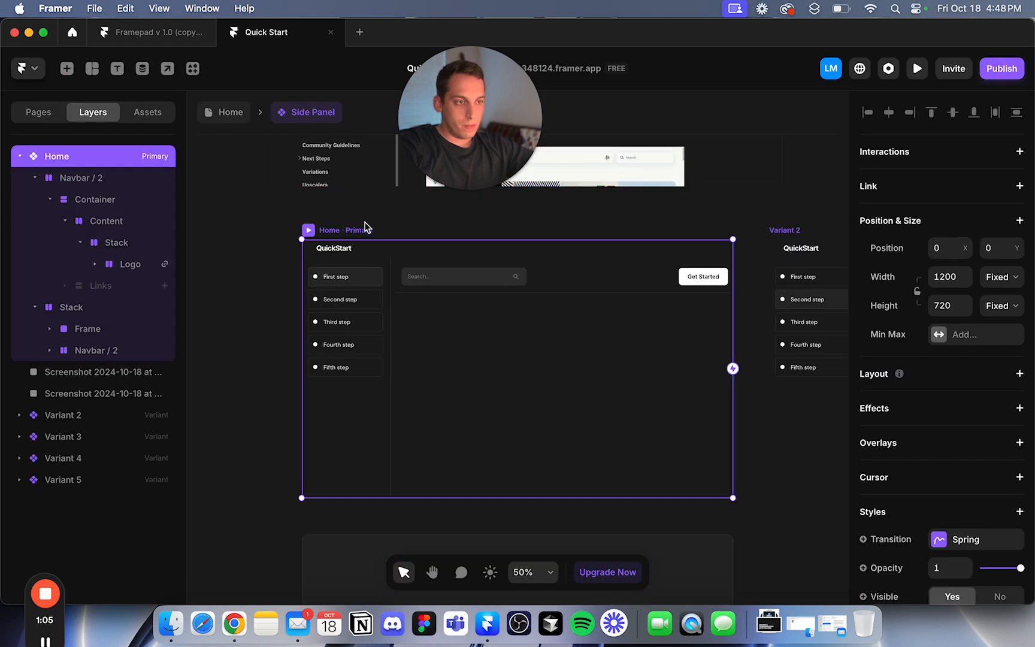
{"action": "left_click", "coordinate": [394, 257]}
{"action": "left_click", "coordinate": [103, 177]}
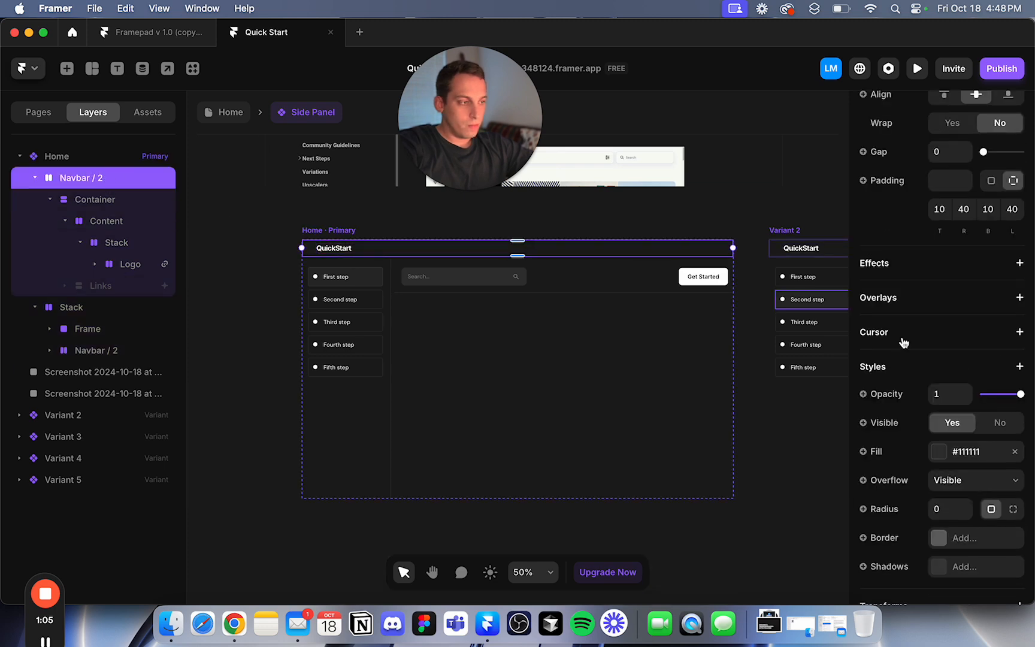
{"action": "scroll", "coordinate": [900, 342], "scroll_direction": "down", "scroll_amount": 3}
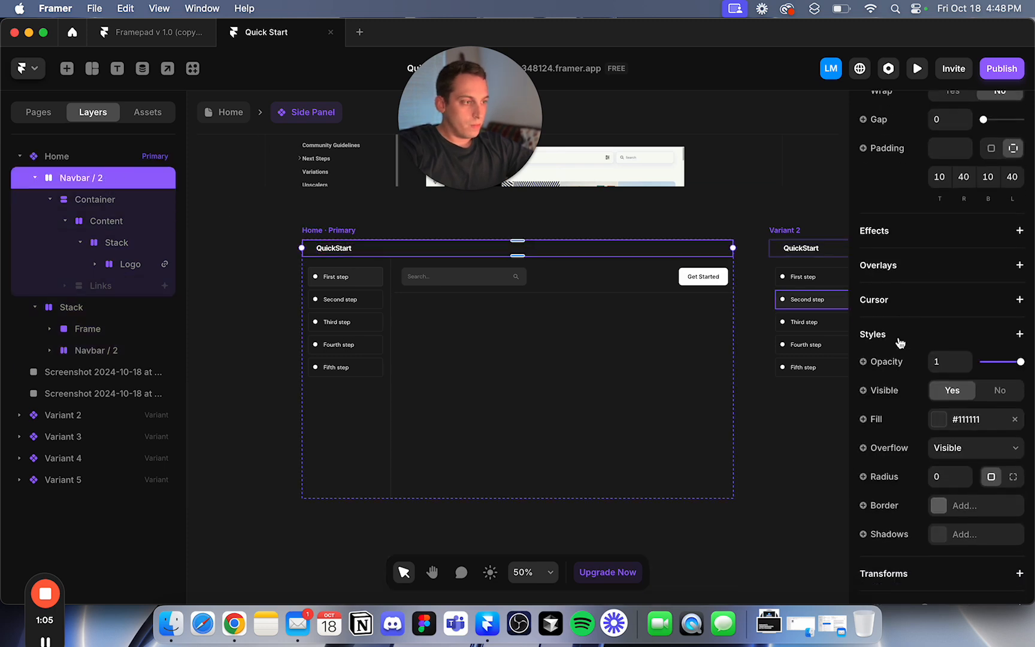
{"action": "left_click", "coordinate": [933, 412]}
{"action": "type", "text": "10"}
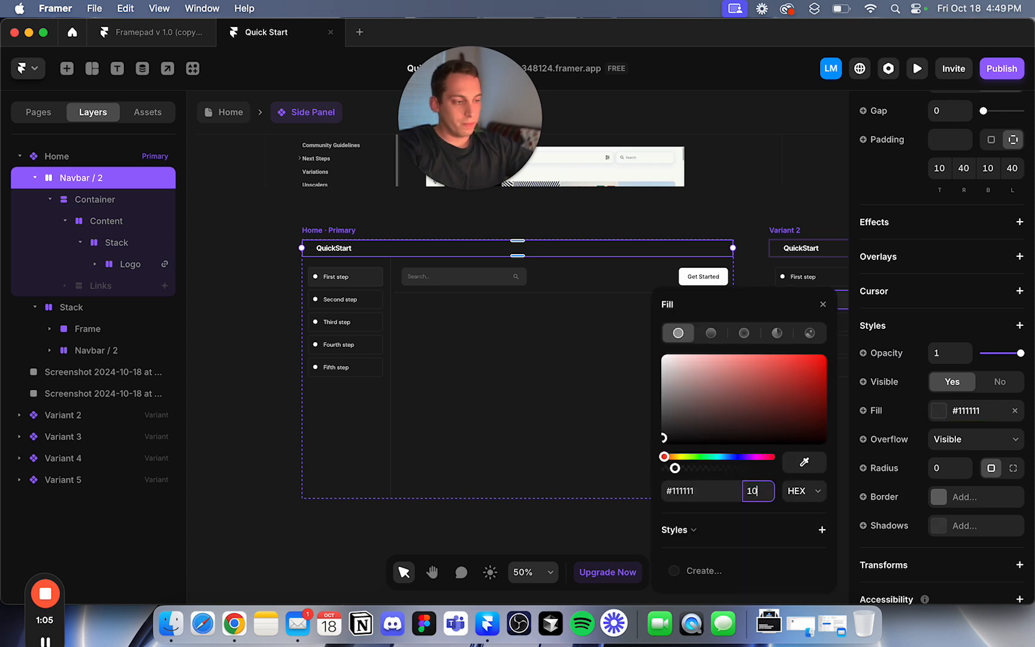
{"action": "type", "text": "0"}
{"action": "key", "text": "Return"}
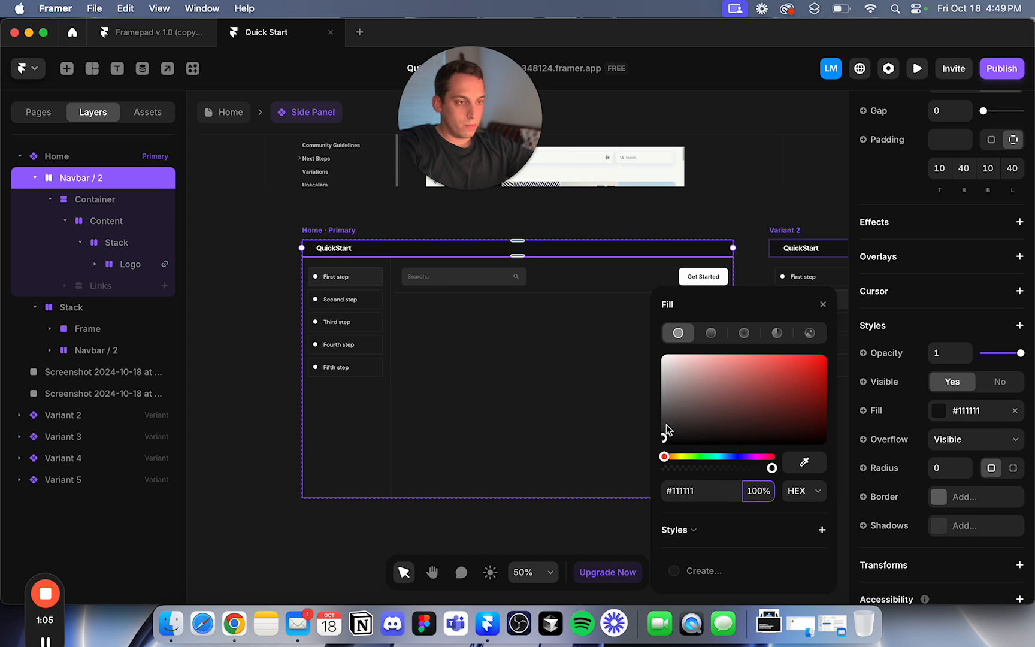
Check the sidebar frame's fill and set the QuickStart navbar's fill to the matching #1C1C1C.
{"action": "left_click", "coordinate": [332, 433]}
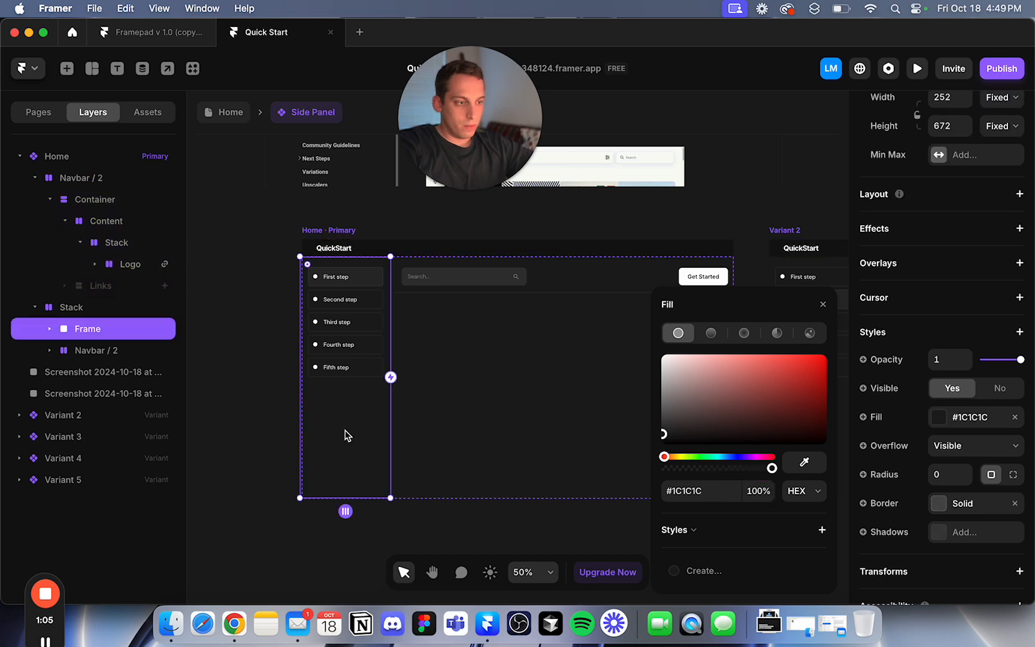
{"action": "left_click", "coordinate": [418, 249]}
{"action": "left_click", "coordinate": [306, 232]}
{"action": "left_click", "coordinate": [100, 180]}
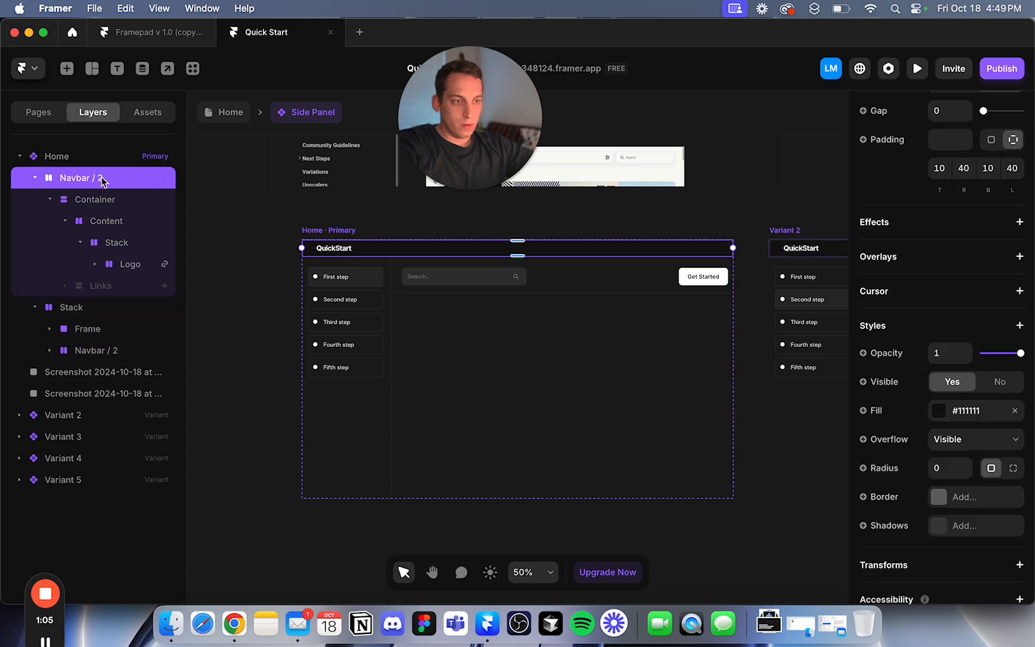
{"action": "left_click", "coordinate": [939, 412]}
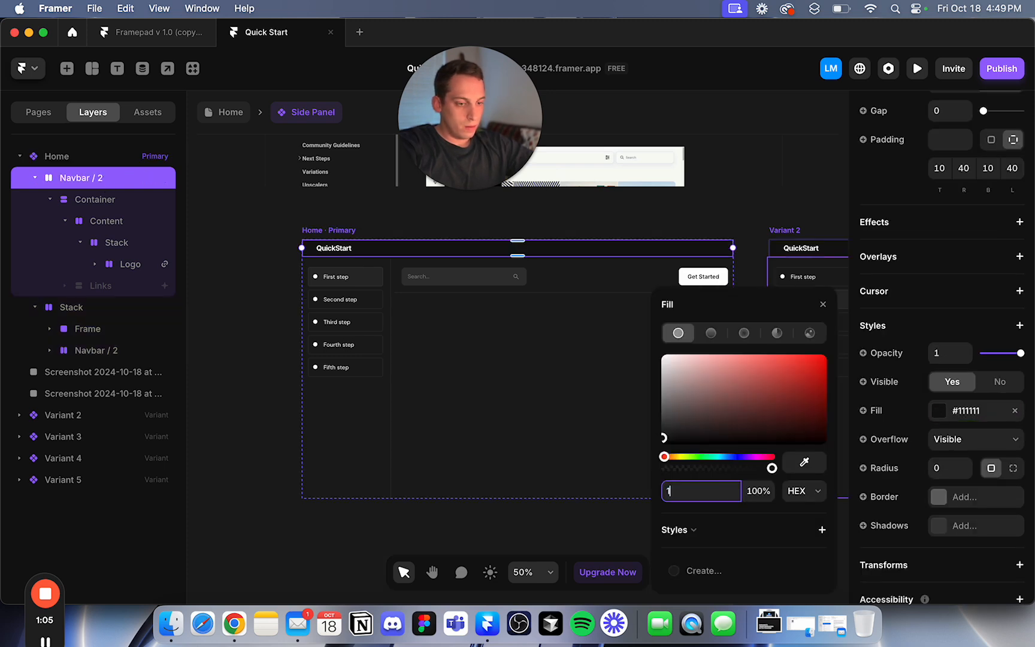
{"action": "left_click", "coordinate": [229, 222]}
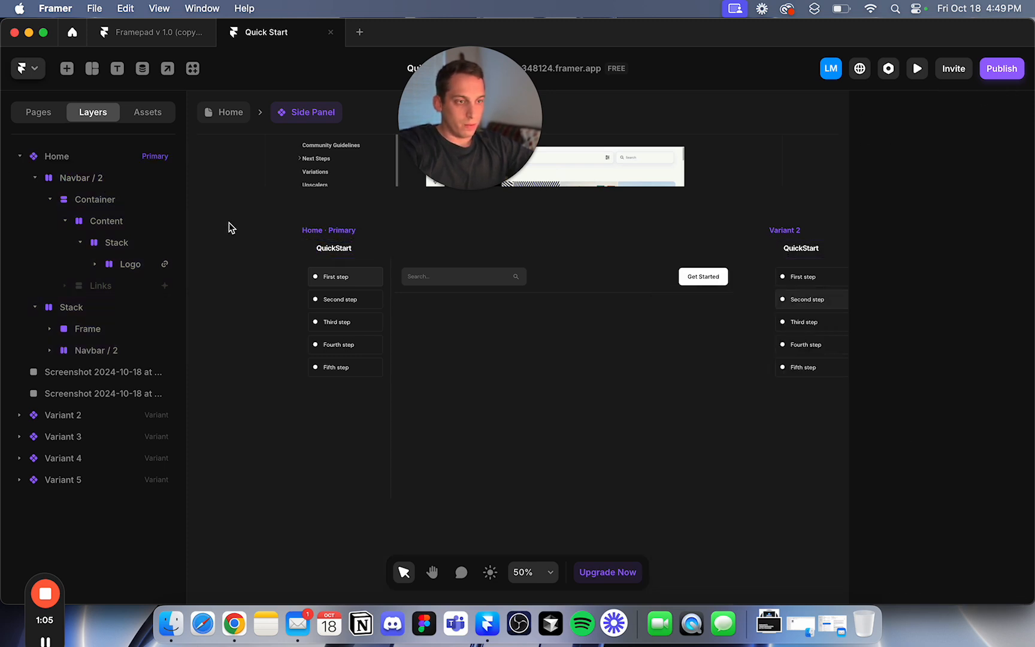
Preview the Home page to check scrolling content behind the opaque QuickStart navbar, then close the preview.
{"action": "left_click", "coordinate": [227, 114]}
{"action": "key", "text": "super+p"}
{"action": "scroll", "coordinate": [300, 307], "scroll_direction": "down", "scroll_amount": 2}
{"action": "scroll", "coordinate": [297, 308], "scroll_direction": "down", "scroll_amount": 5}
{"action": "scroll", "coordinate": [281, 270], "scroll_direction": "up", "scroll_amount": 8}
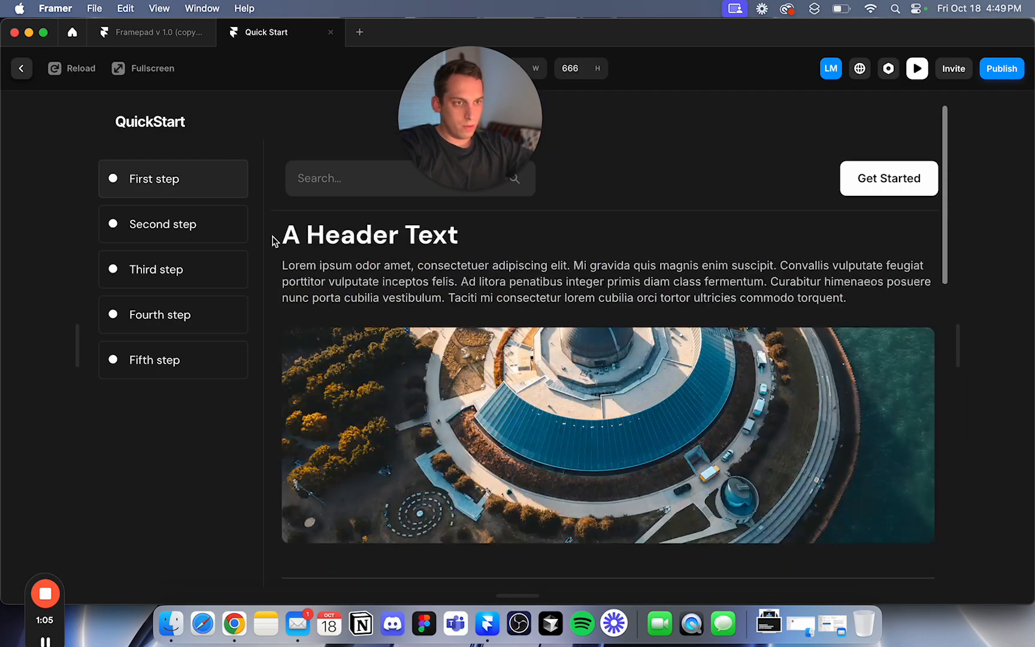
{"action": "left_click", "coordinate": [25, 68]}
Add a solid #222222 border to the QuickStart navbar in the Side Panel's primary variant, with width 1 on the bottom edge only.
{"action": "double_click", "coordinate": [320, 152]}
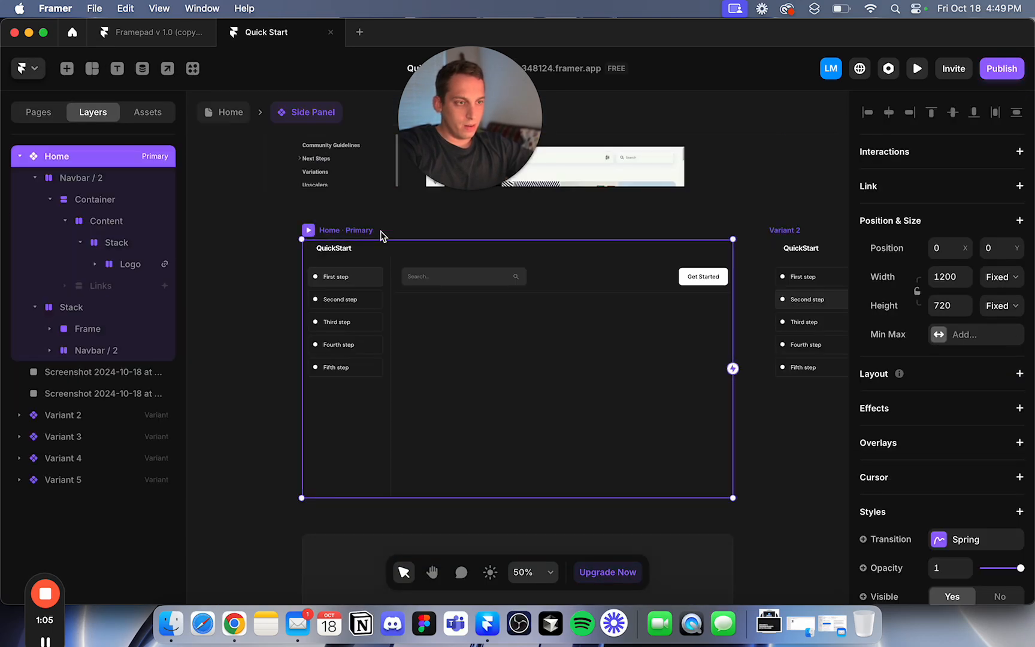
{"action": "left_click", "coordinate": [386, 256]}
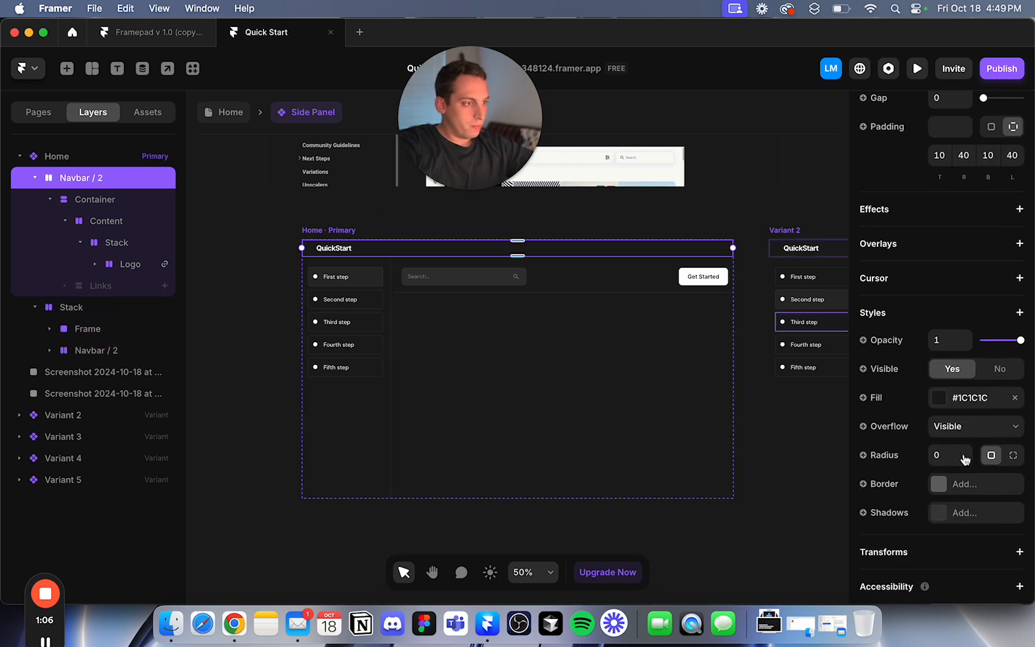
{"action": "scroll", "coordinate": [933, 465], "scroll_direction": "down", "scroll_amount": 1}
{"action": "left_click", "coordinate": [937, 463]}
{"action": "left_click", "coordinate": [760, 532]}
{"action": "type", "text": "0"}
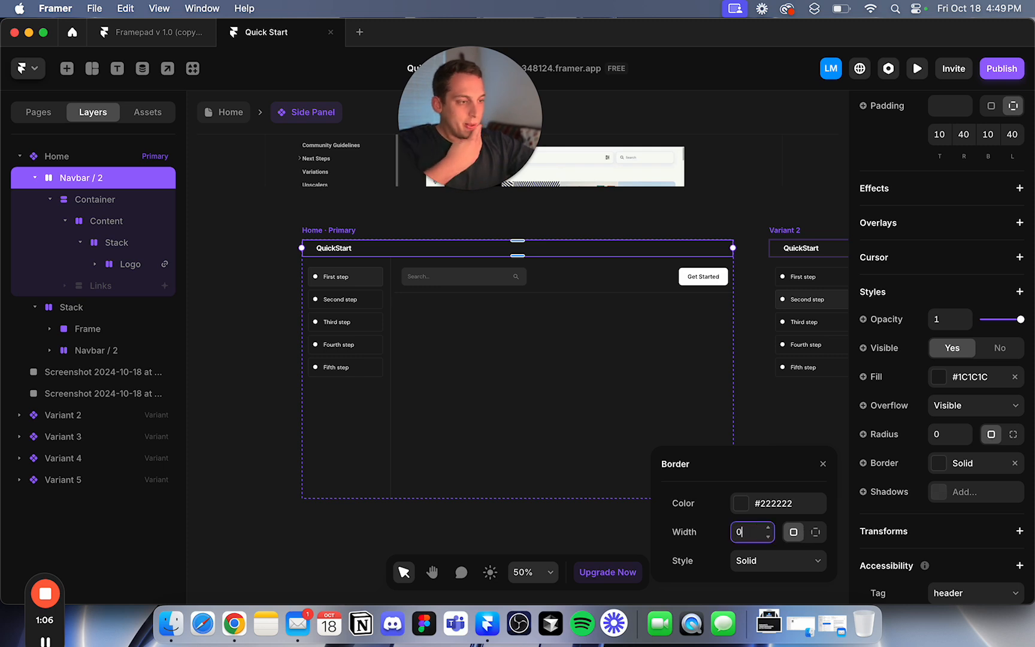
{"action": "left_click", "coordinate": [816, 533]}
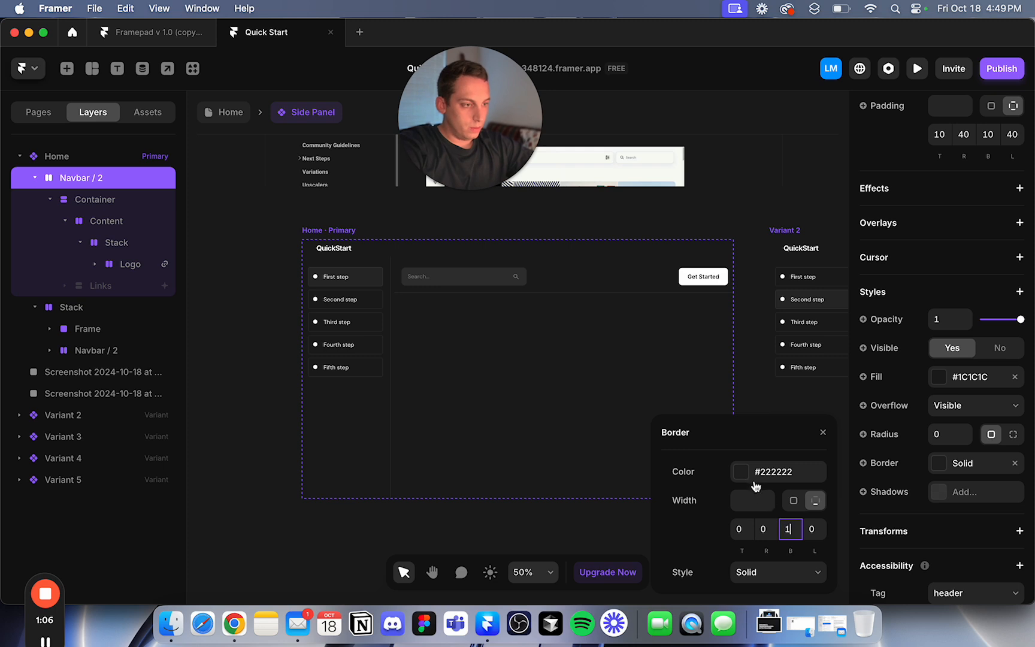
{"action": "left_click", "coordinate": [741, 374]}
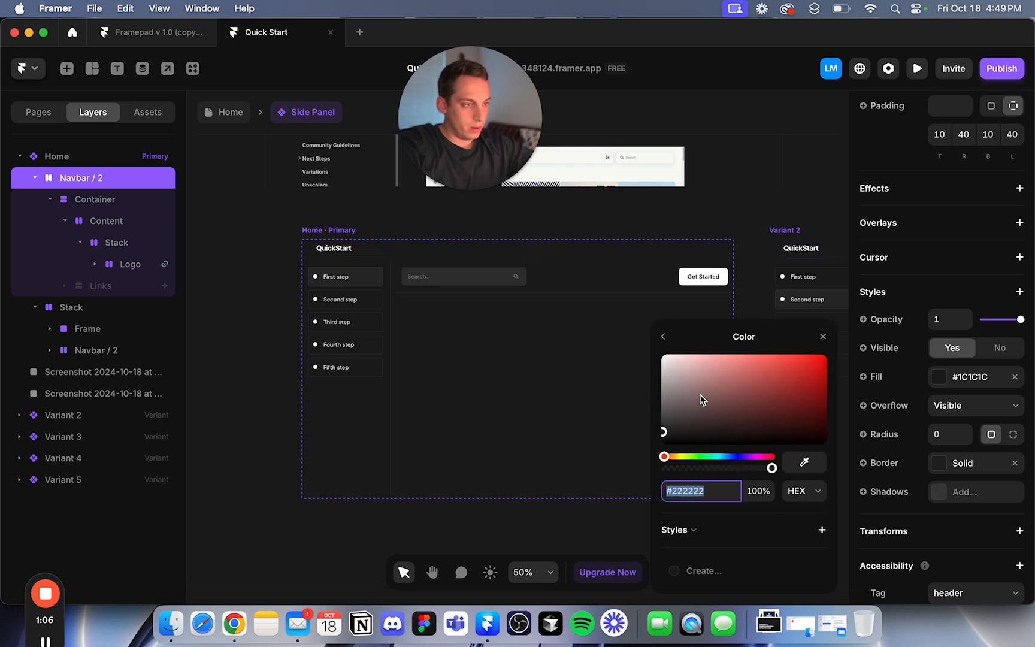
{"action": "left_click", "coordinate": [752, 491]}
{"action": "left_click", "coordinate": [255, 306]}
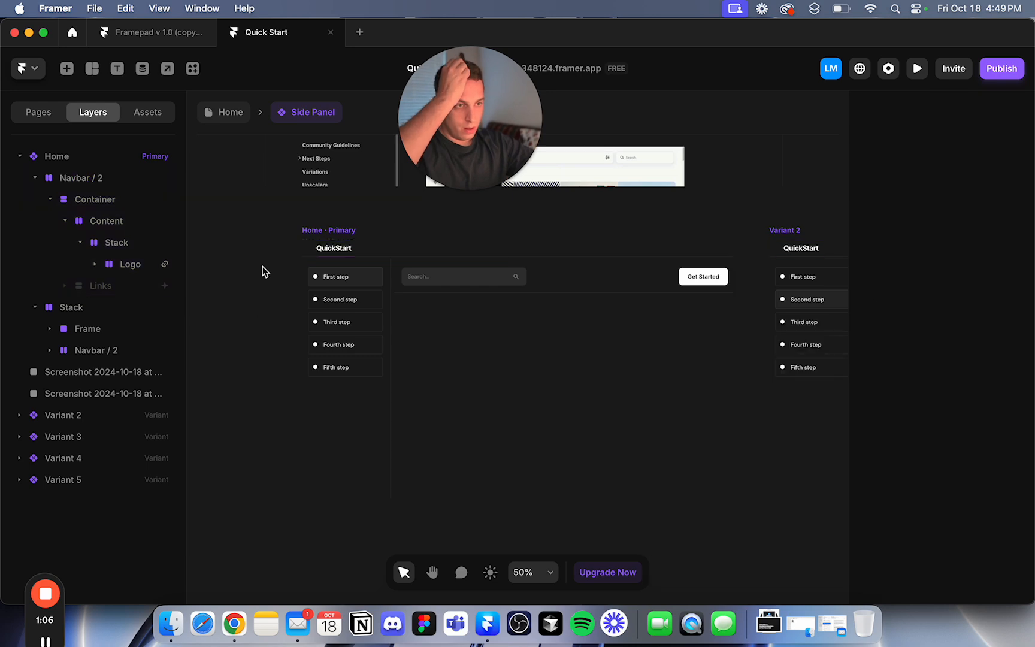
Preview the Home page to check the navbar's bottom border while scrolling and switching between step pages, then close the preview.
{"action": "left_click", "coordinate": [226, 115]}
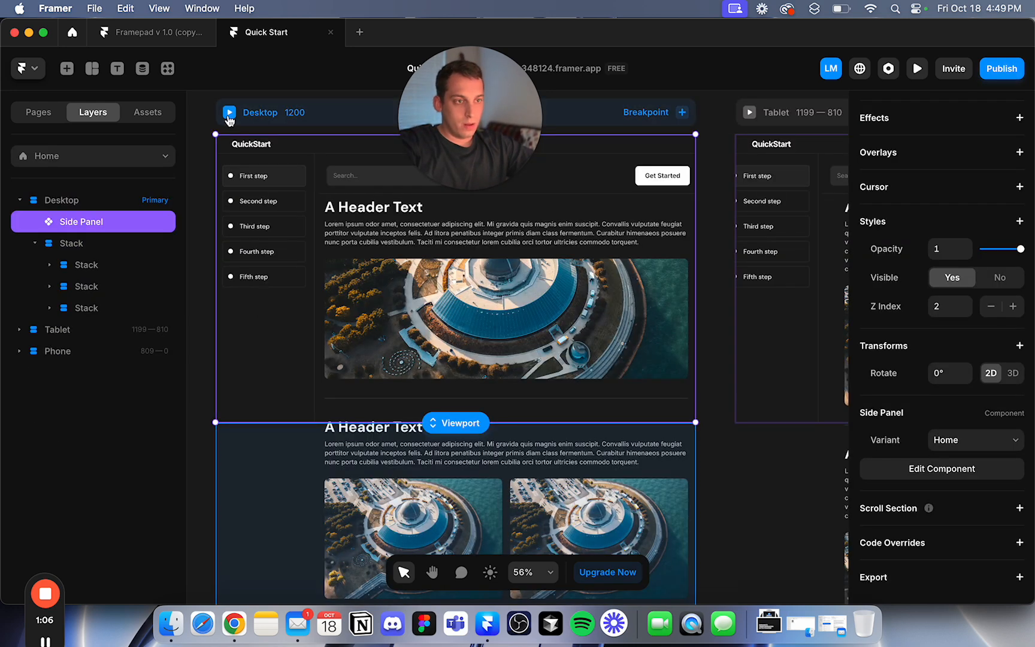
{"action": "left_click", "coordinate": [228, 117]}
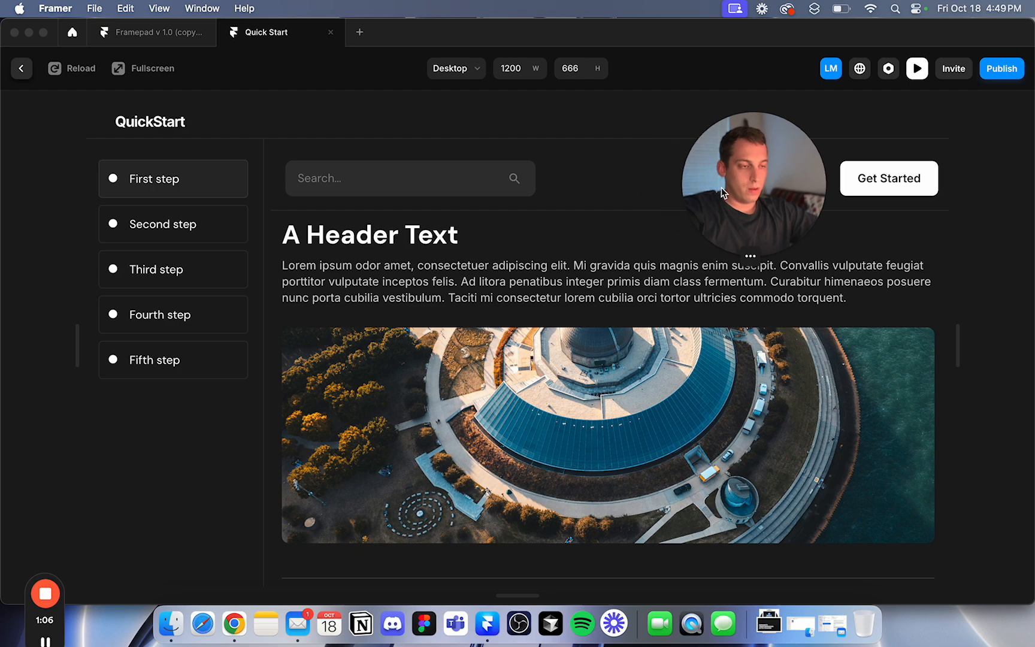
{"action": "scroll", "coordinate": [537, 284], "scroll_direction": "down", "scroll_amount": 10}
{"action": "scroll", "coordinate": [536, 285], "scroll_direction": "down", "scroll_amount": 10}
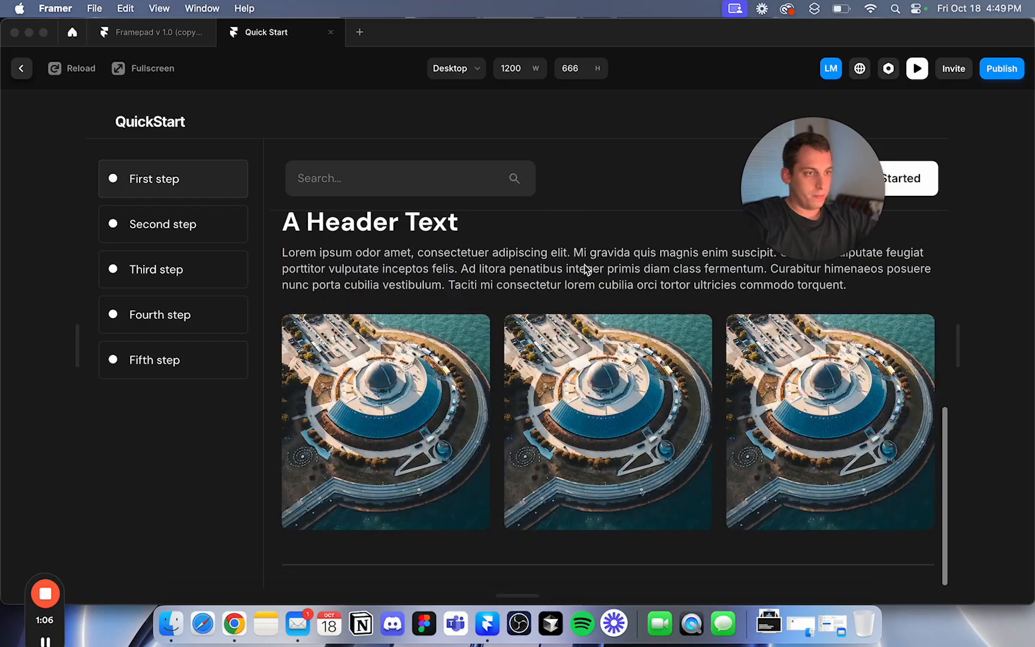
{"action": "scroll", "coordinate": [586, 271], "scroll_direction": "up", "scroll_amount": 15}
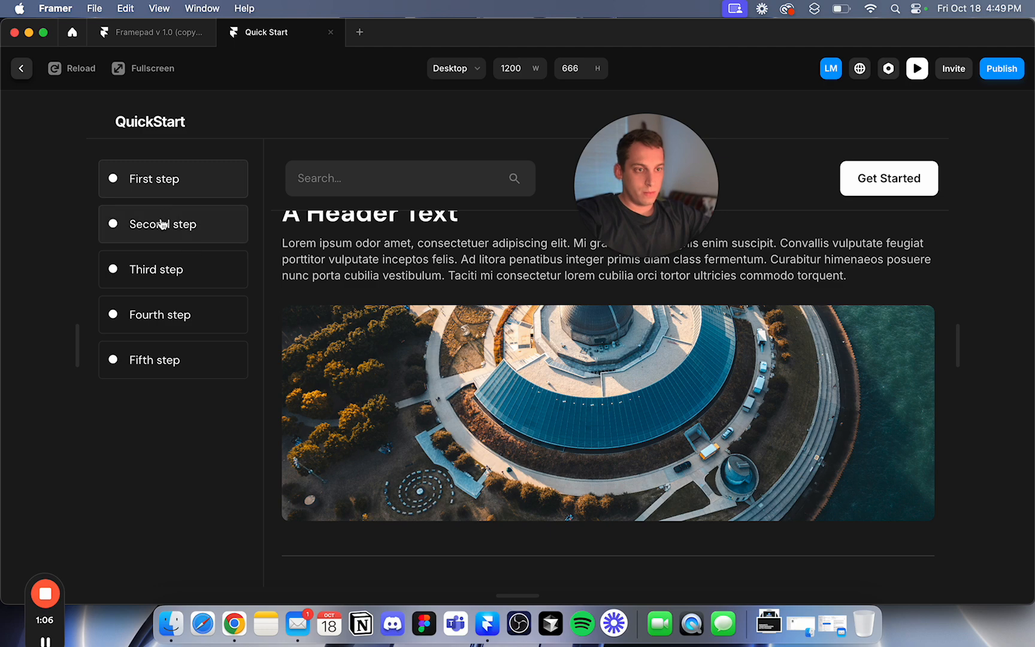
{"action": "left_click", "coordinate": [148, 237]}
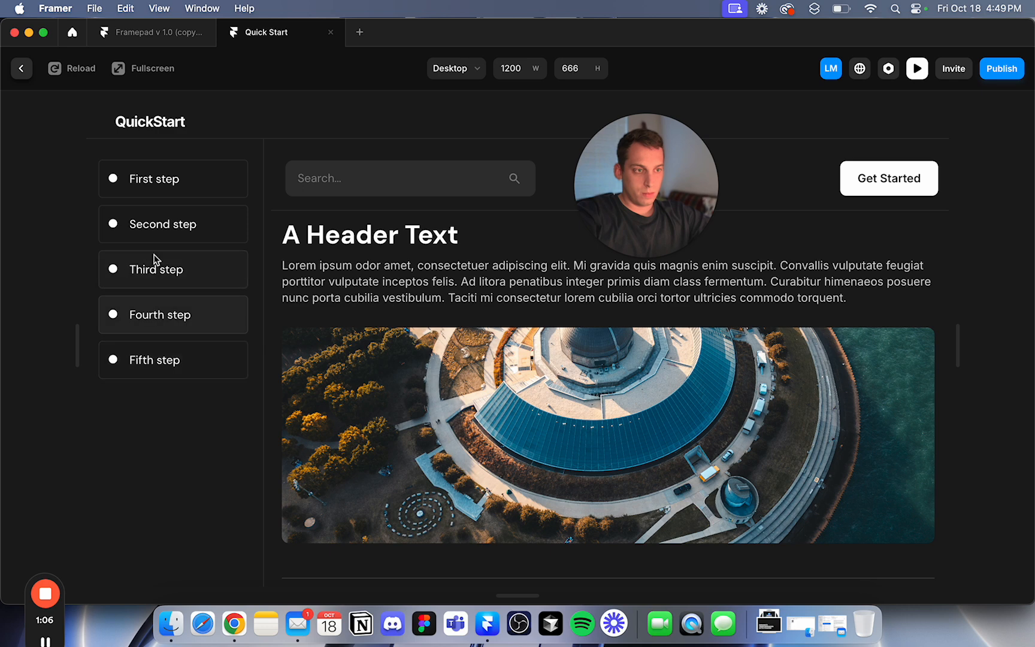
{"action": "left_click", "coordinate": [23, 69]}
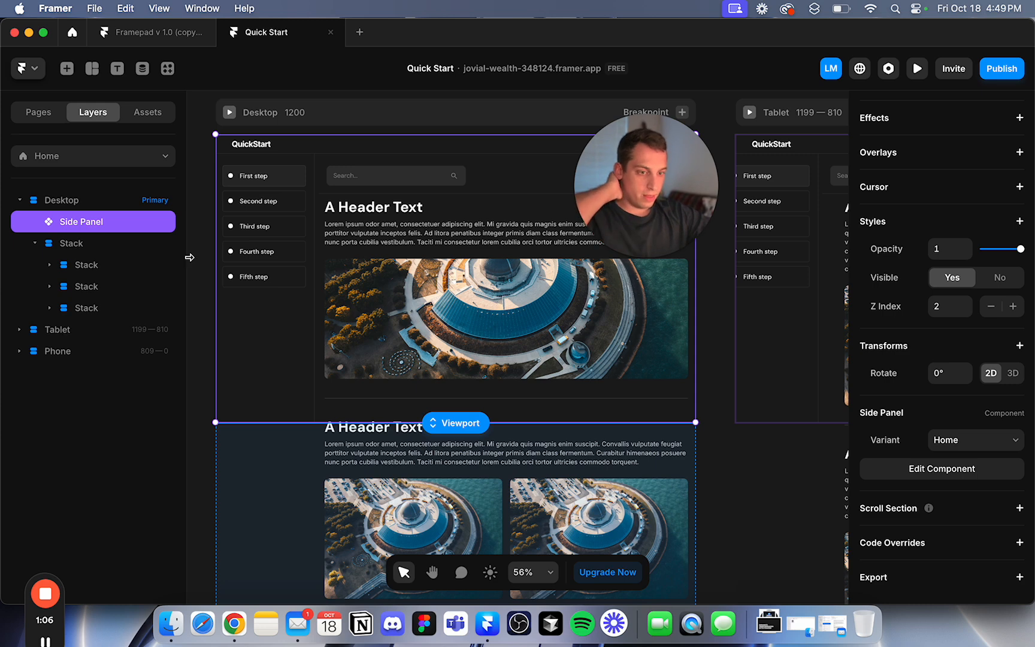
{"action": "left_click_drag", "start_coordinate": [65, 614], "coordinate": [152, 480]}
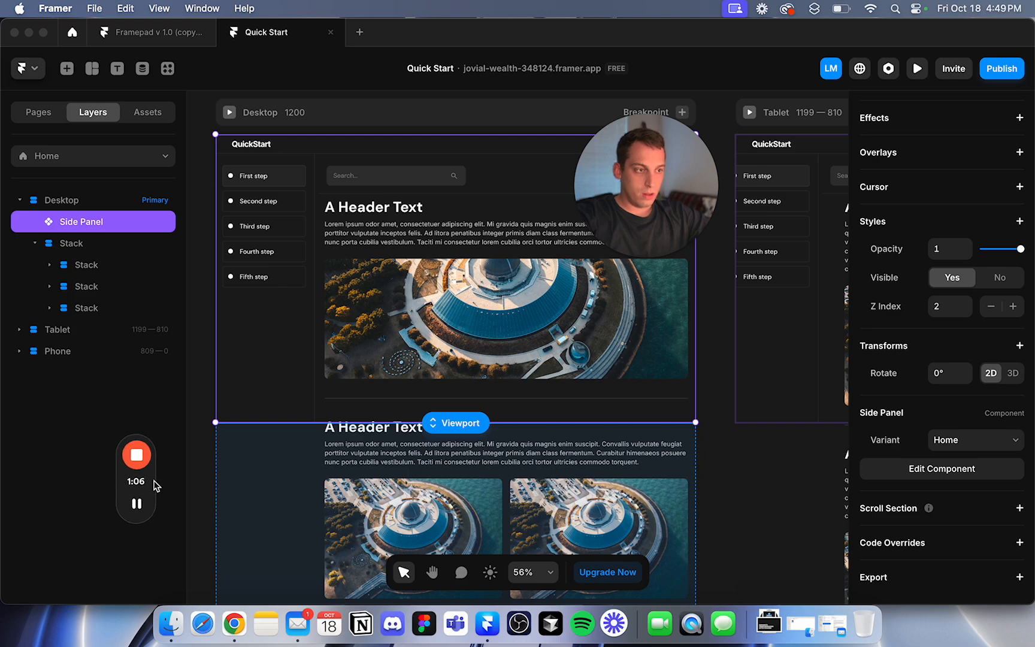
{"action": "key", "text": "ctrl+Up"}
{"action": "key", "text": "ctrl+Up"}
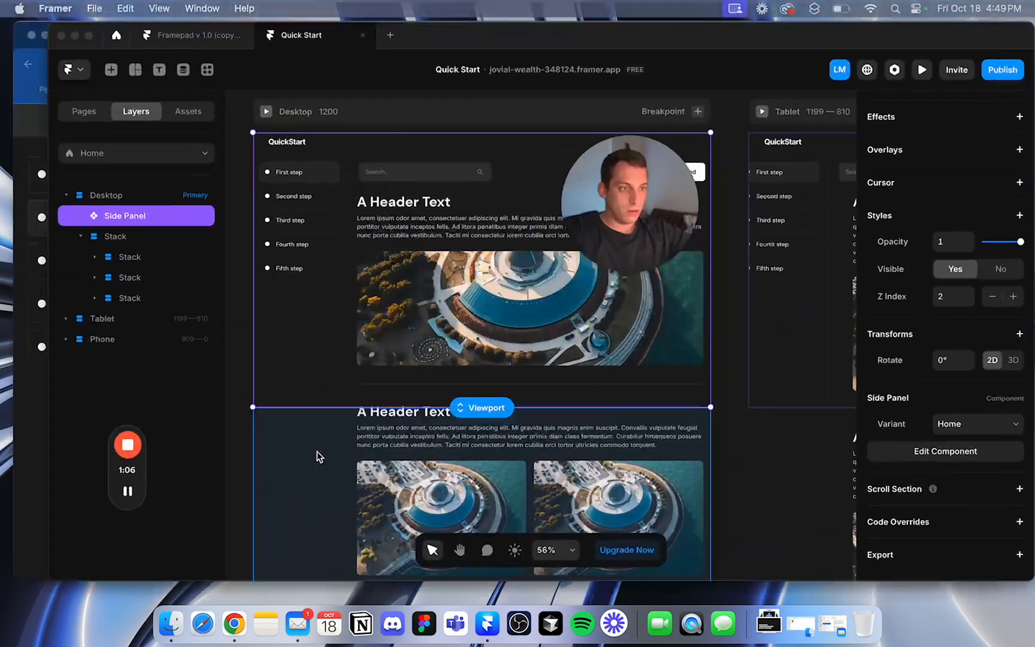